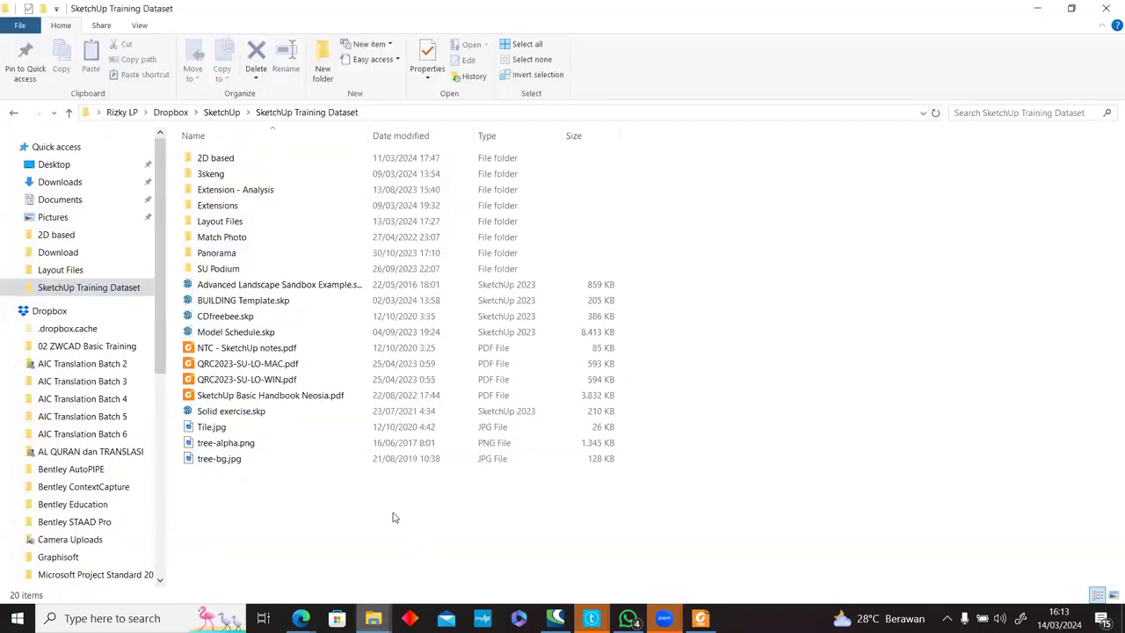
Open the Neosia Template layout file from the Layout Files folder and go to its Elevation View page.
click(237, 226)
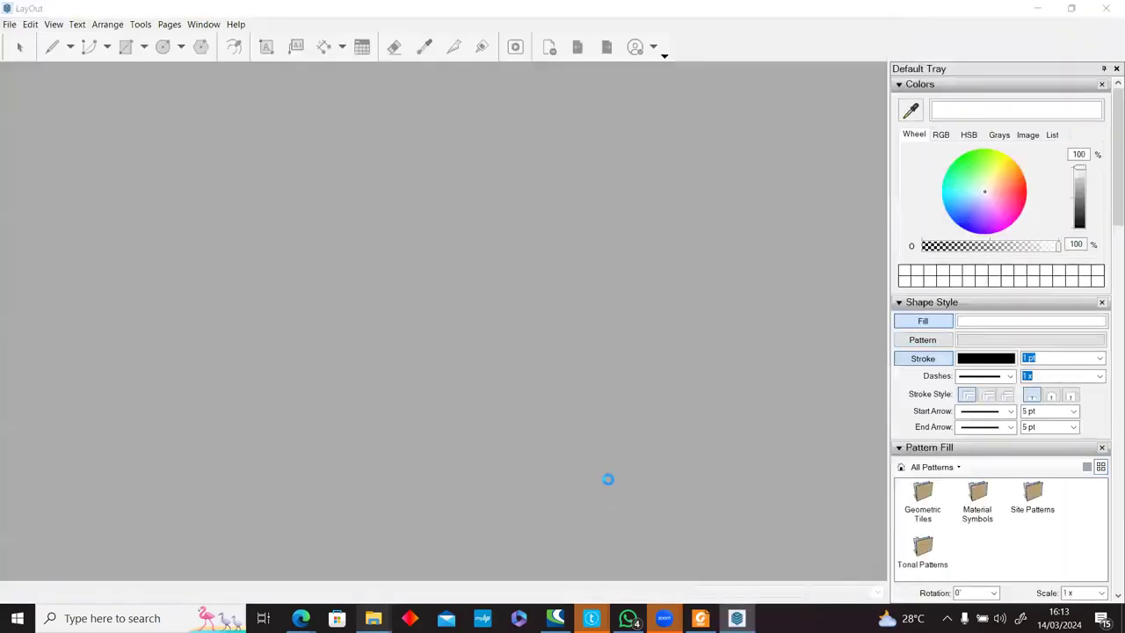
click(360, 111)
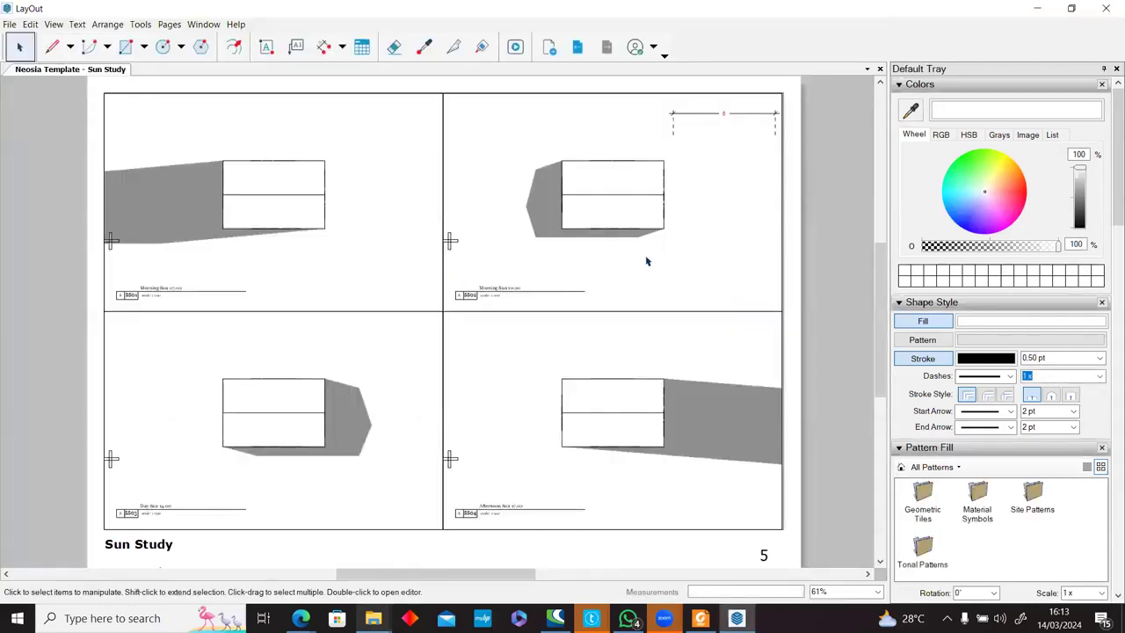
drag(1108, 187, 1110, 515)
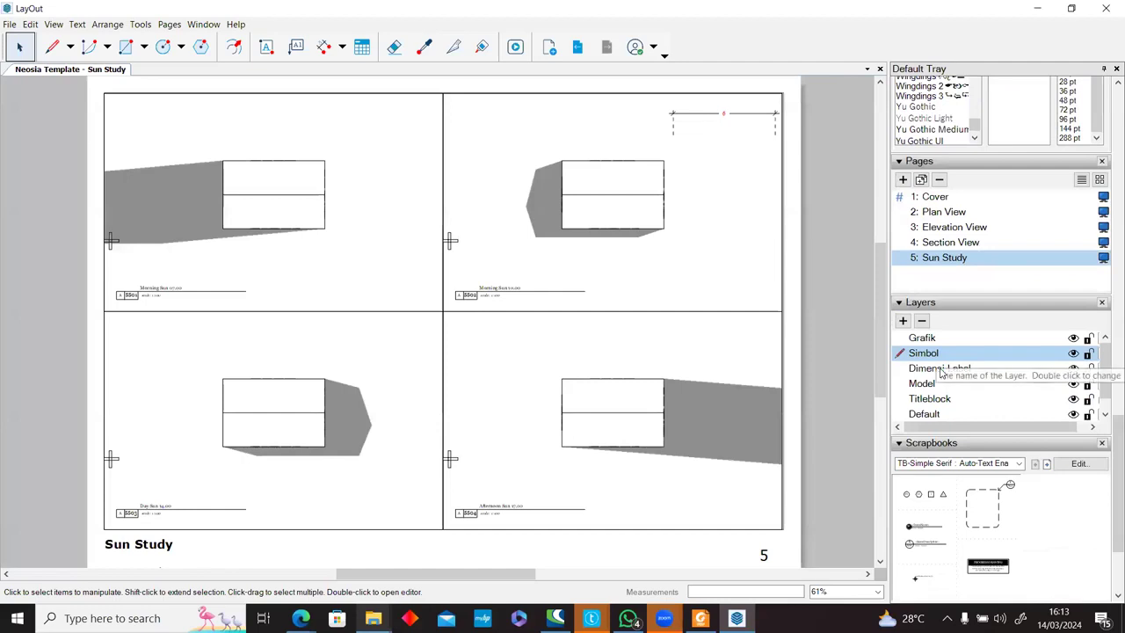
click(578, 52)
click(577, 53)
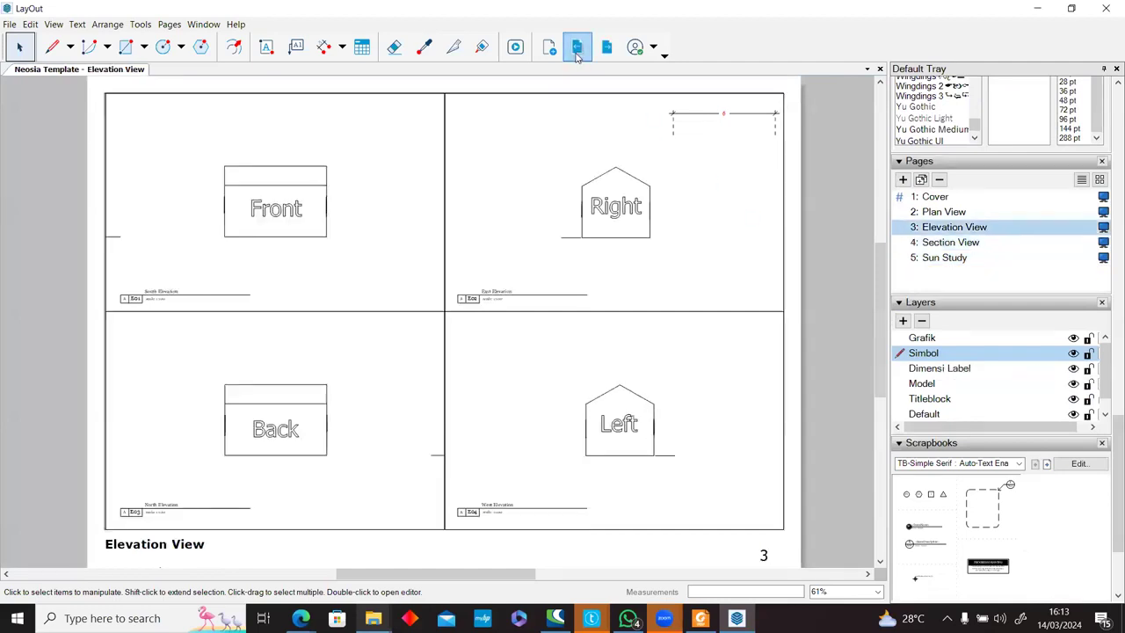
Inspect the auto-text tags behind the scale and title labels of the South Elevation drawing.
scroll(209, 305, up, 5)
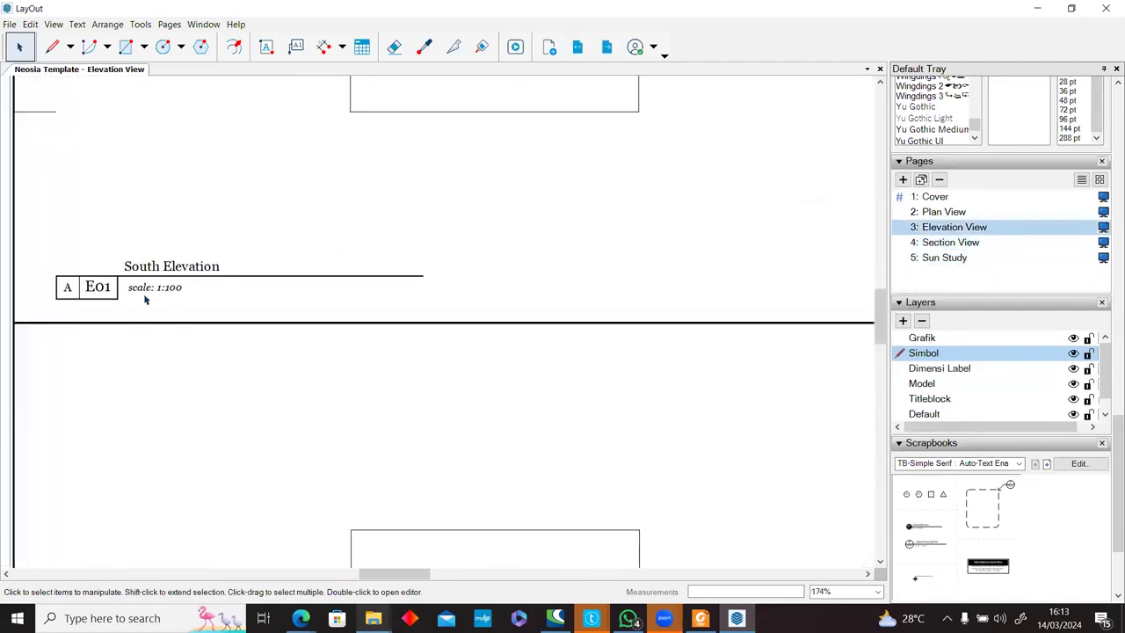
click(151, 293)
double_click(152, 293)
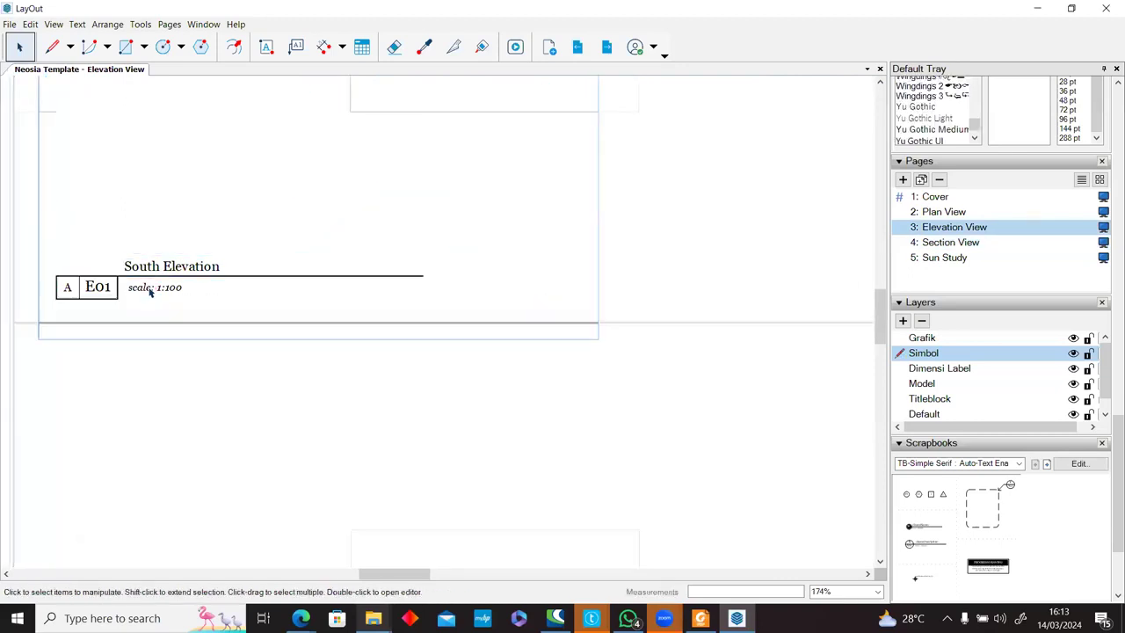
double_click(147, 288)
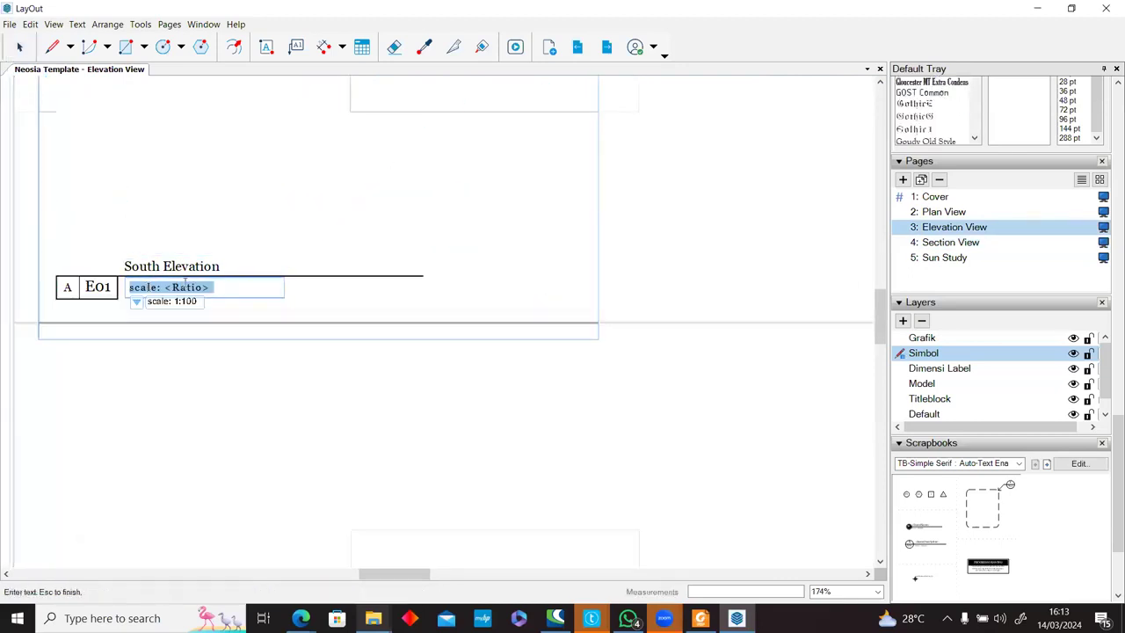
key(Escape)
click(184, 269)
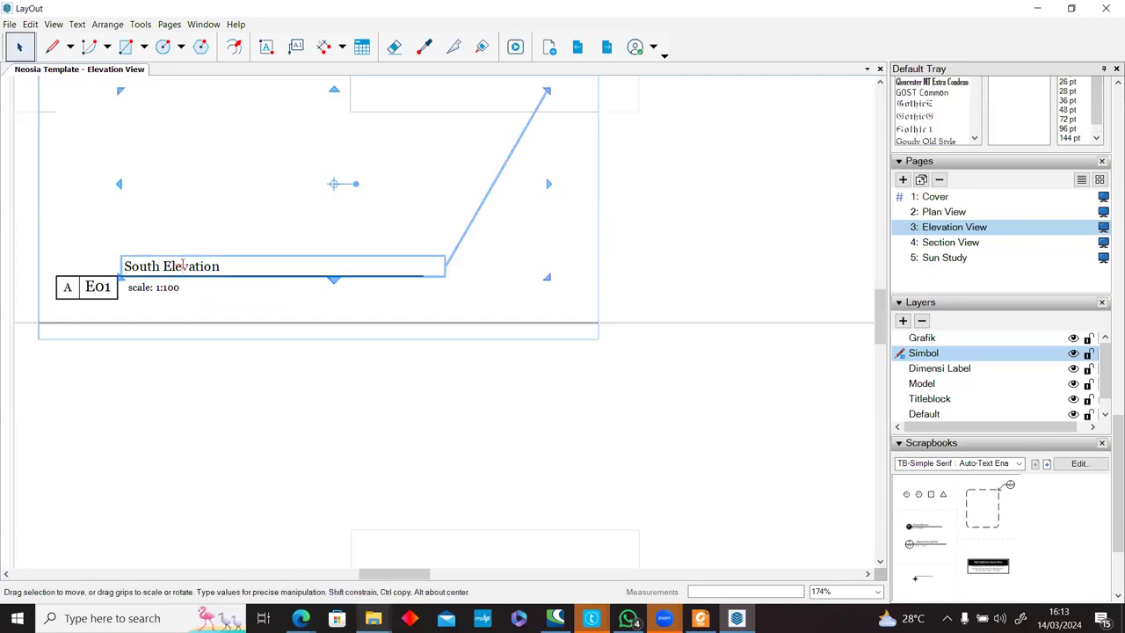
double_click(184, 269)
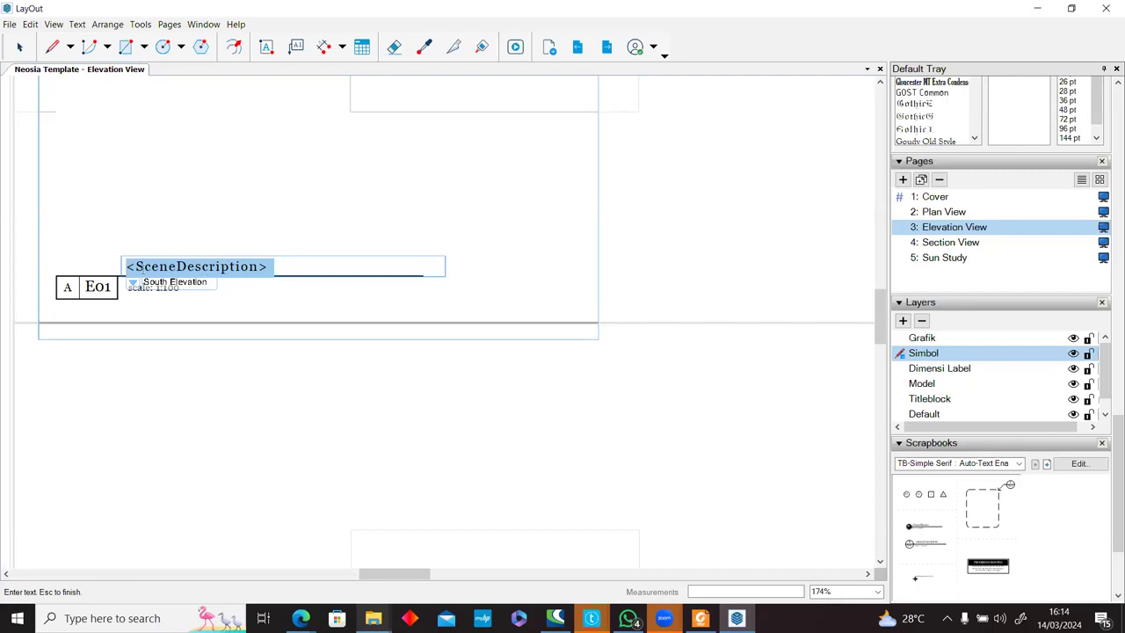
scroll(368, 260, down, 3)
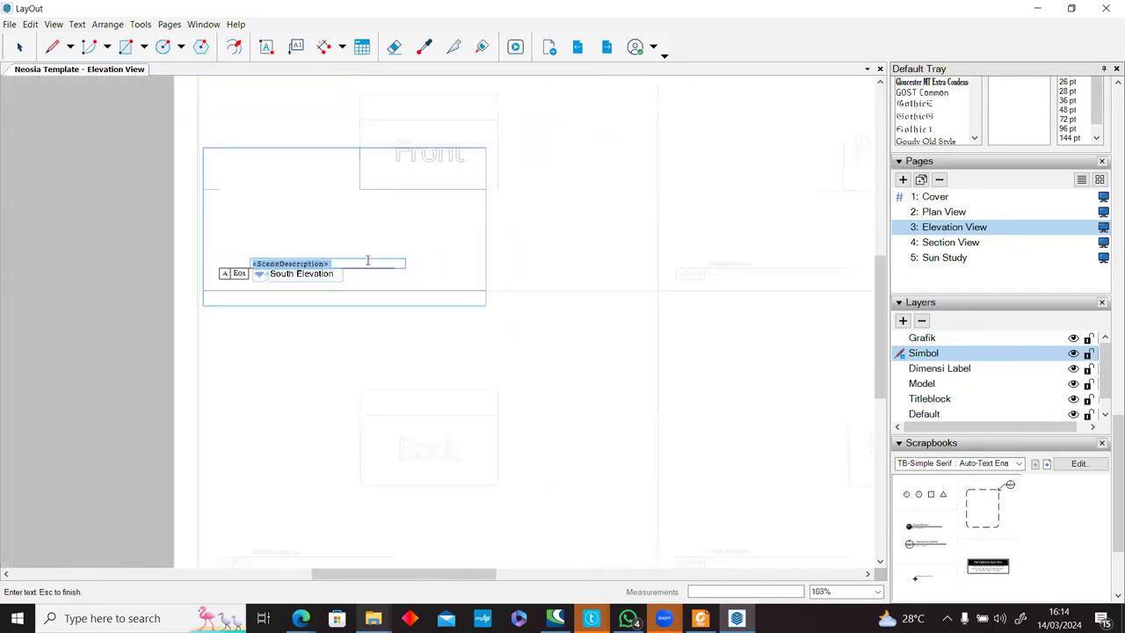
scroll(368, 260, down, 2)
click(117, 255)
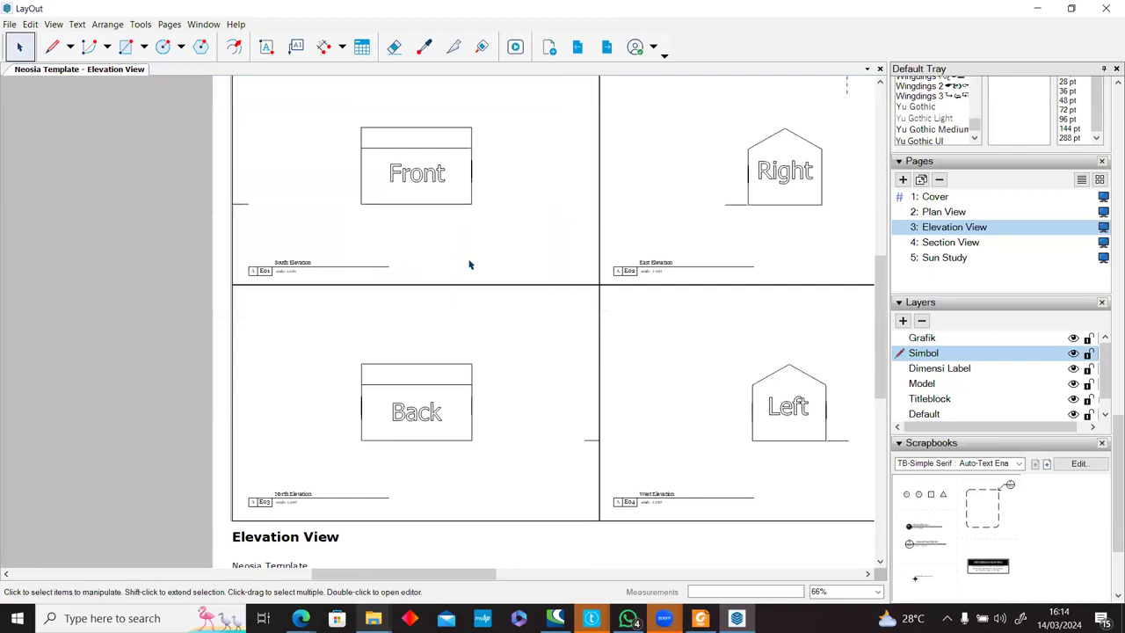
scroll(469, 265, down, 1)
Switch to File Explorer and paste the copied Neosia Template.layout and Refference Model.skp into the Layout Files folder, replacing the existing files.
click(374, 618)
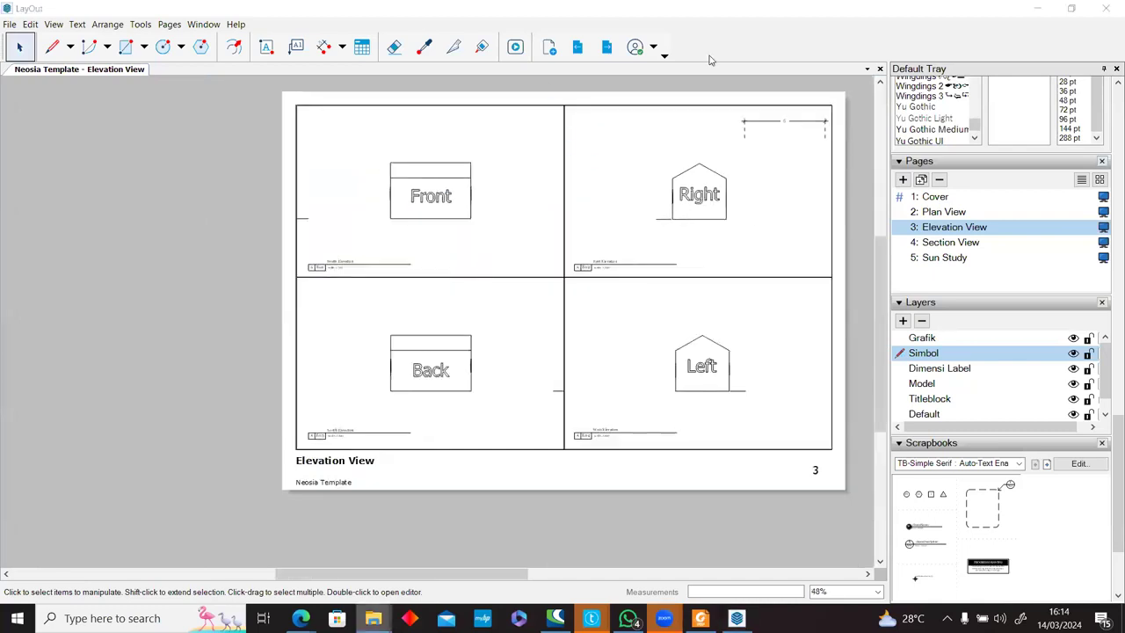
mouse_move(627, 618)
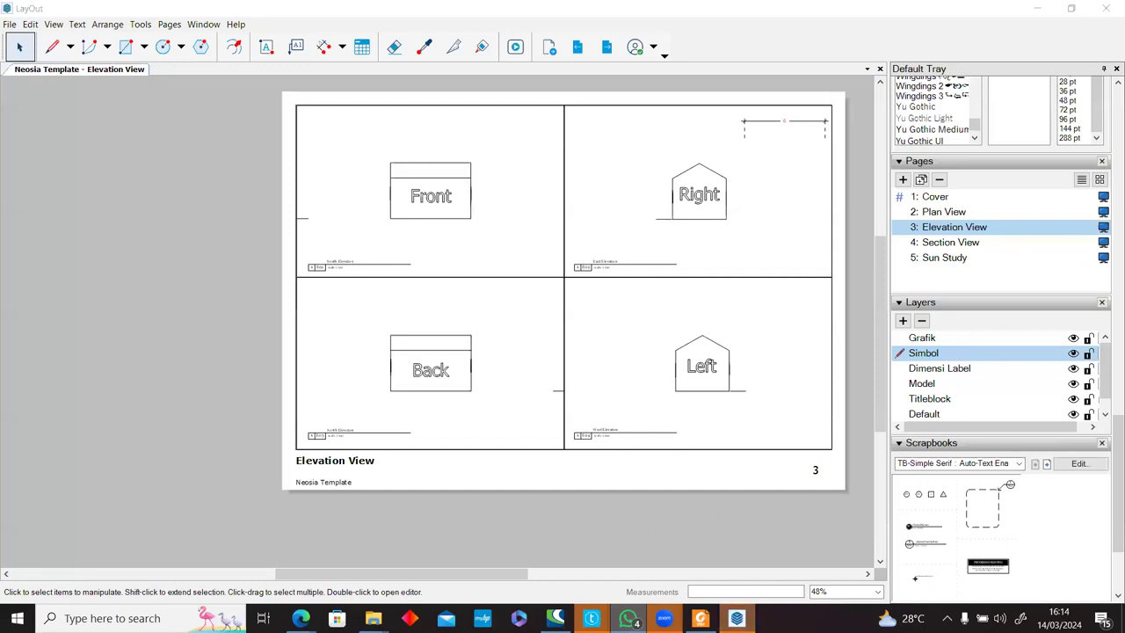
mouse_move(591, 618)
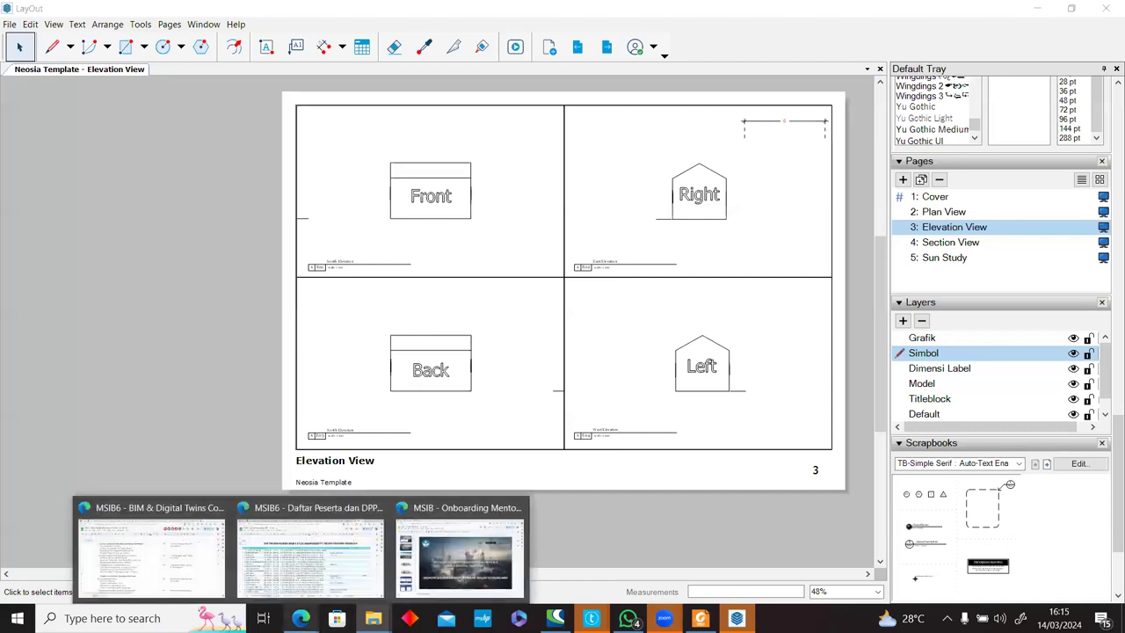
mouse_move(373, 618)
click(173, 566)
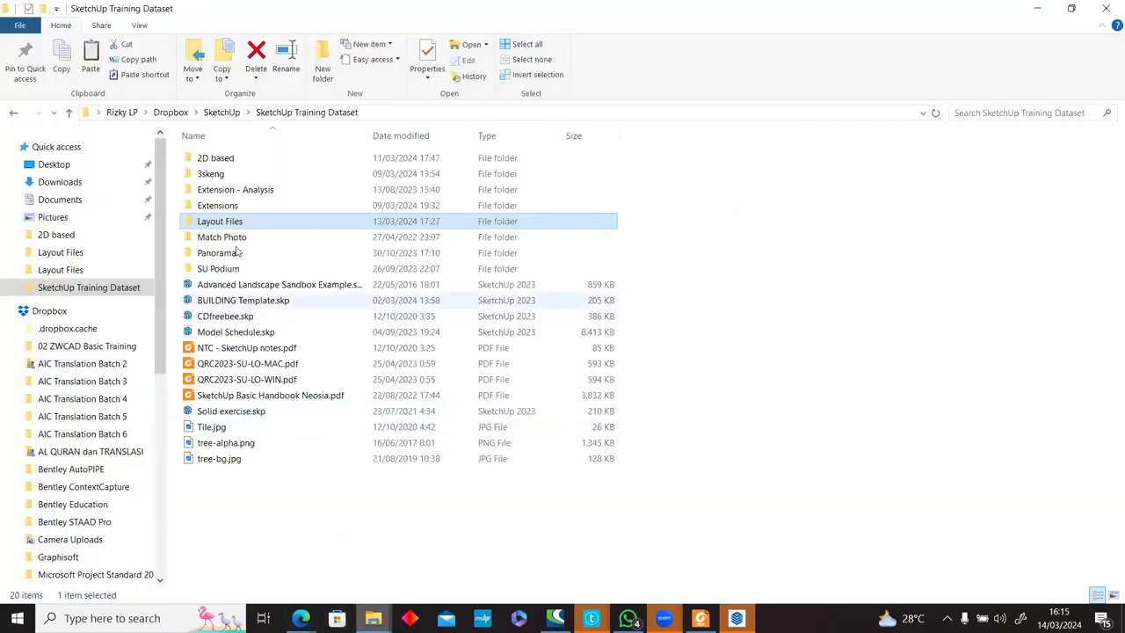
double_click(232, 222)
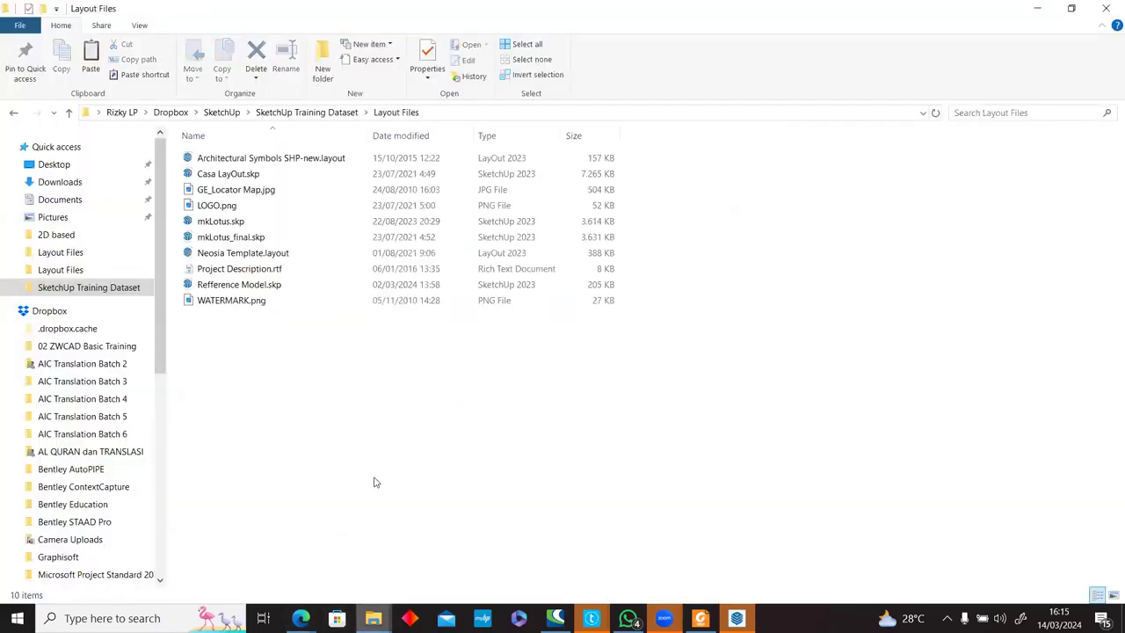
key(ctrl+v)
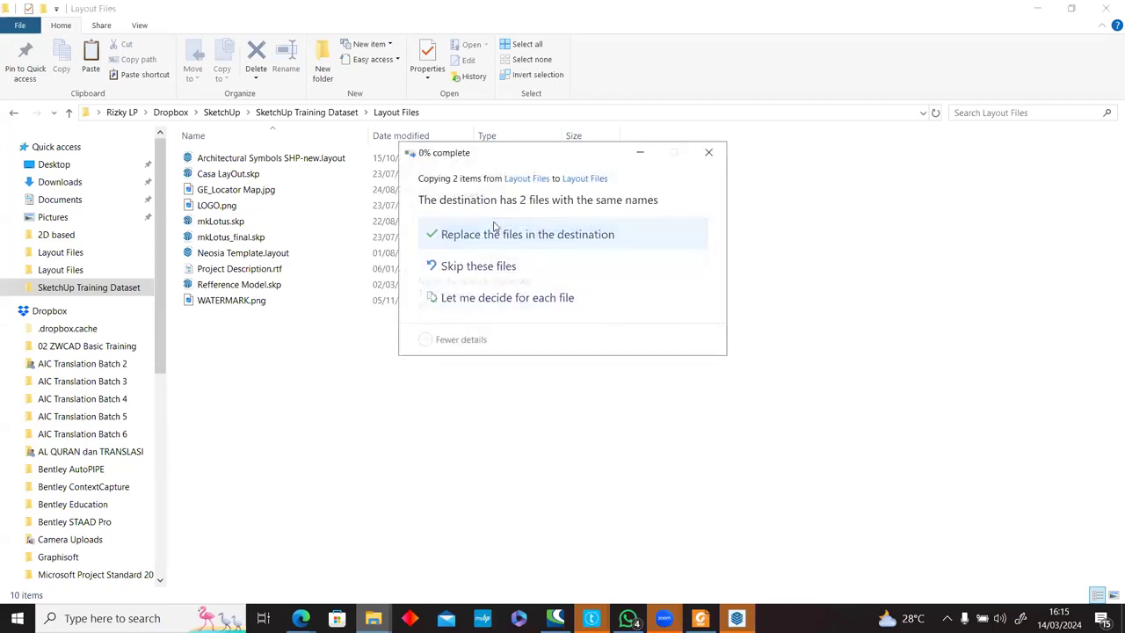
click(494, 231)
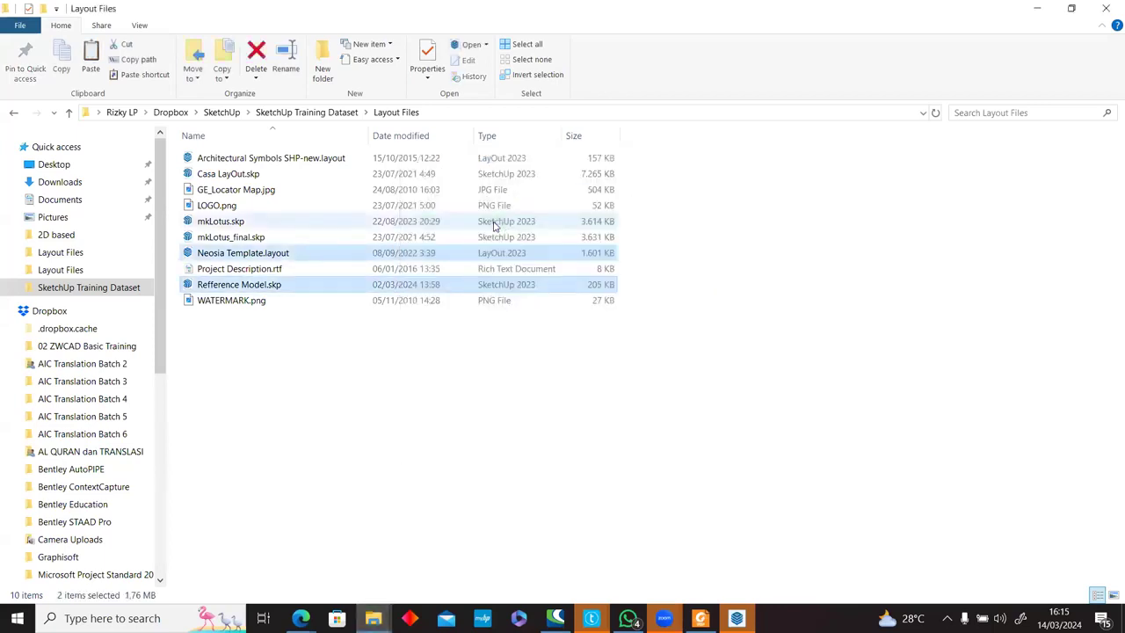
click(563, 383)
Switch back to LayOut and review the template's cover, plan, elevation, section and sun study pages, ending on the cover.
mouse_move(701, 618)
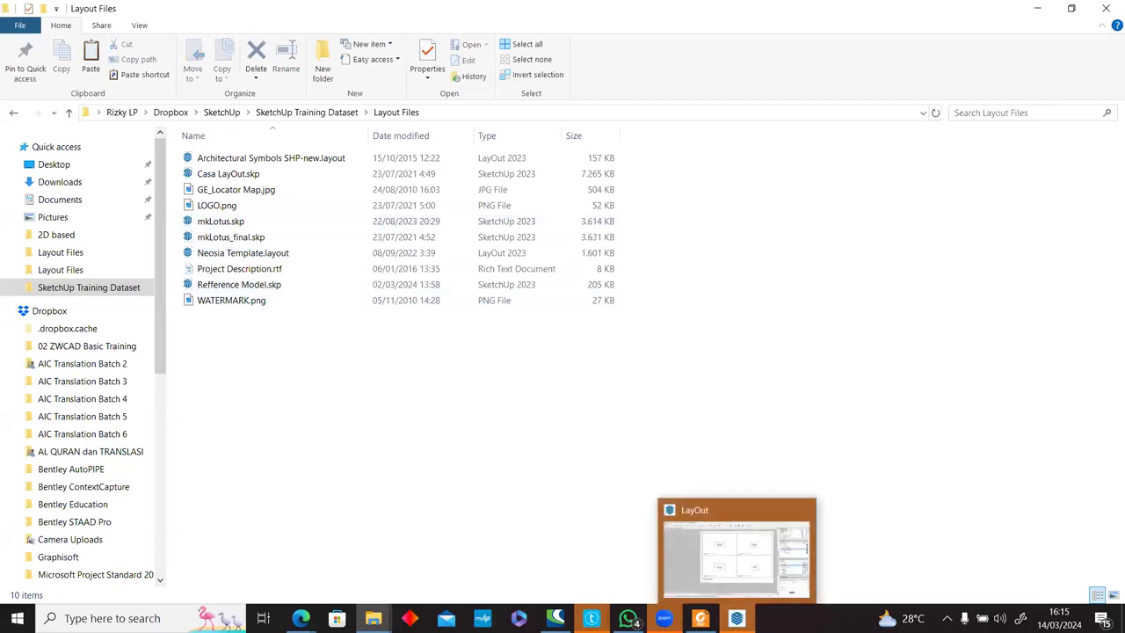
click(743, 574)
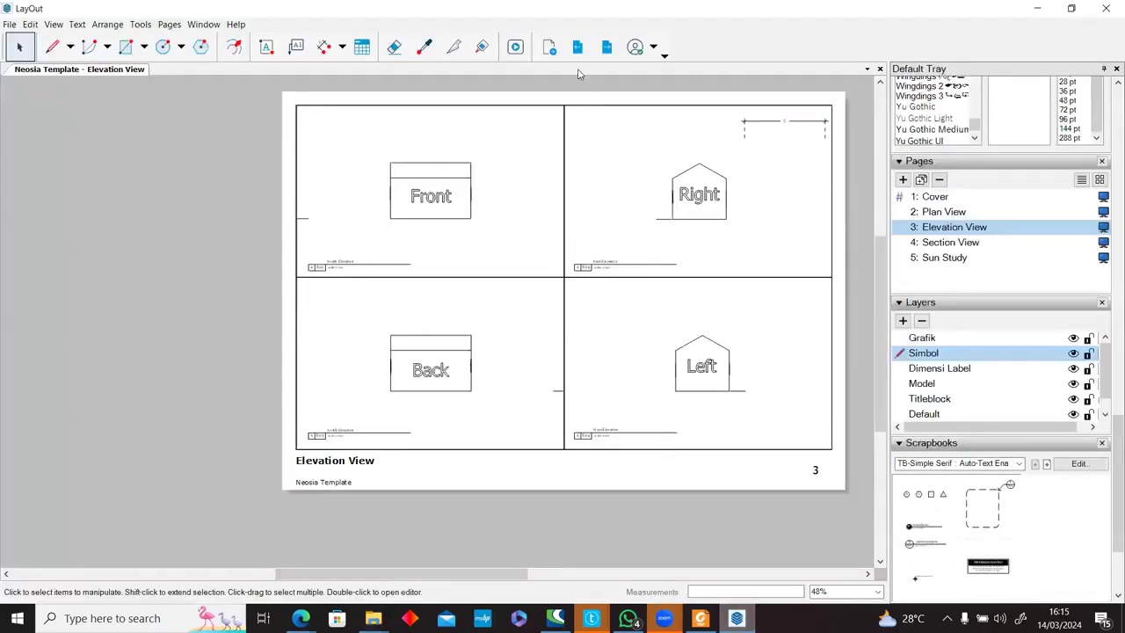
click(576, 51)
click(576, 52)
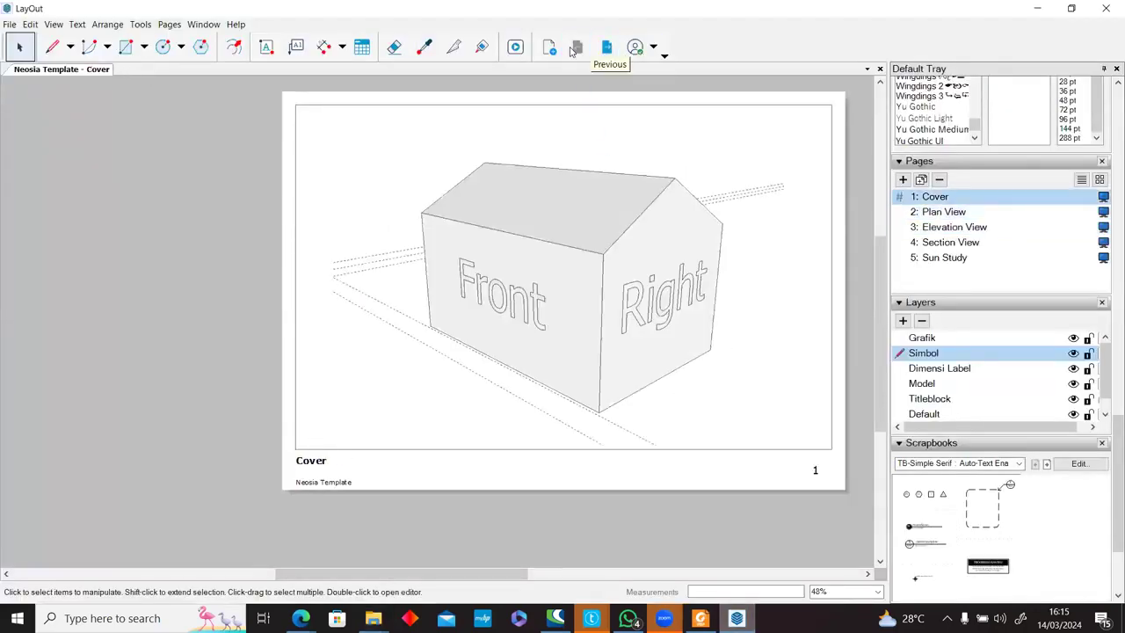
click(603, 48)
click(603, 48)
click(603, 47)
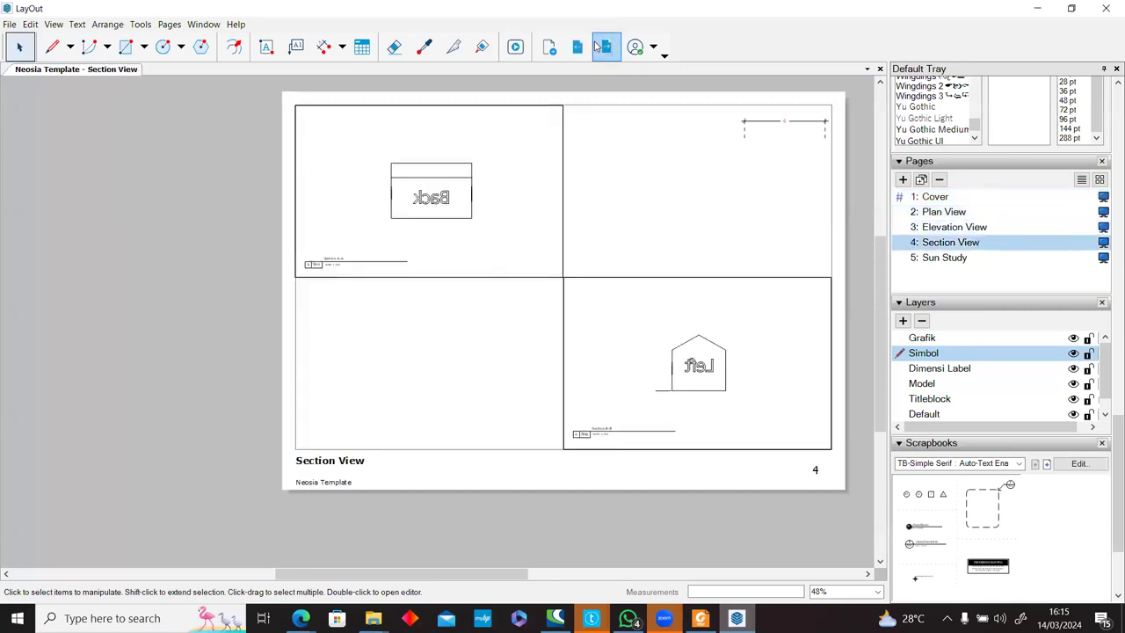
click(604, 47)
click(576, 47)
click(577, 48)
click(577, 47)
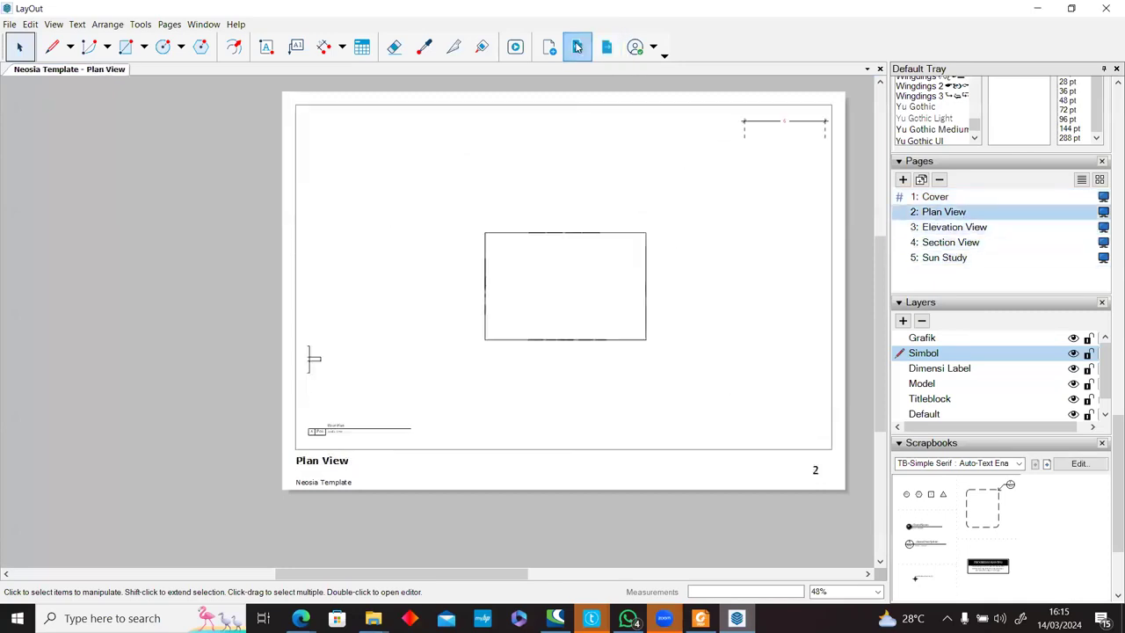
click(576, 47)
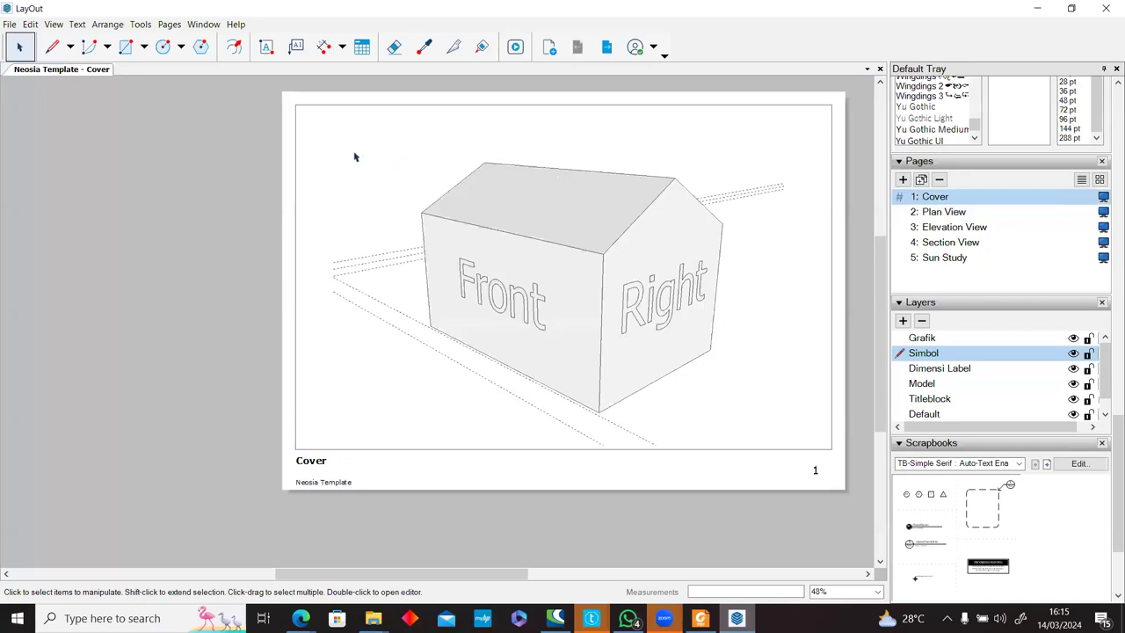
Start a new document and browse the available Paper, Storyboard and Titleblock templates.
click(10, 25)
click(417, 233)
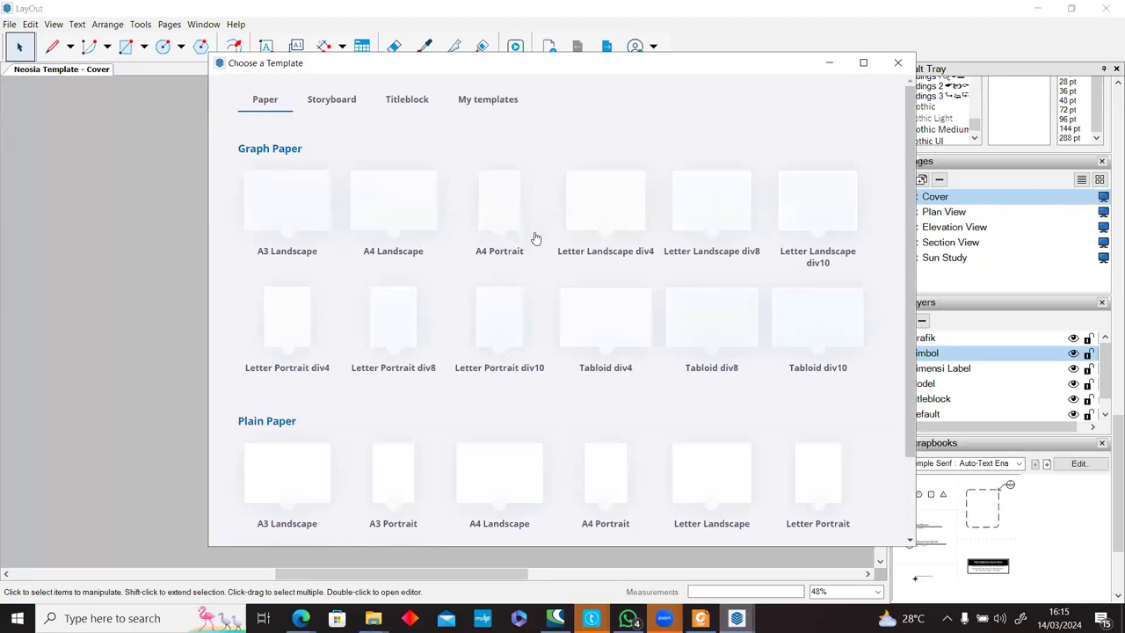
mouse_move(911, 175)
mouse_down()
mouse_move(919, 318)
mouse_move(902, 176)
mouse_up()
scroll(421, 463, down, 1)
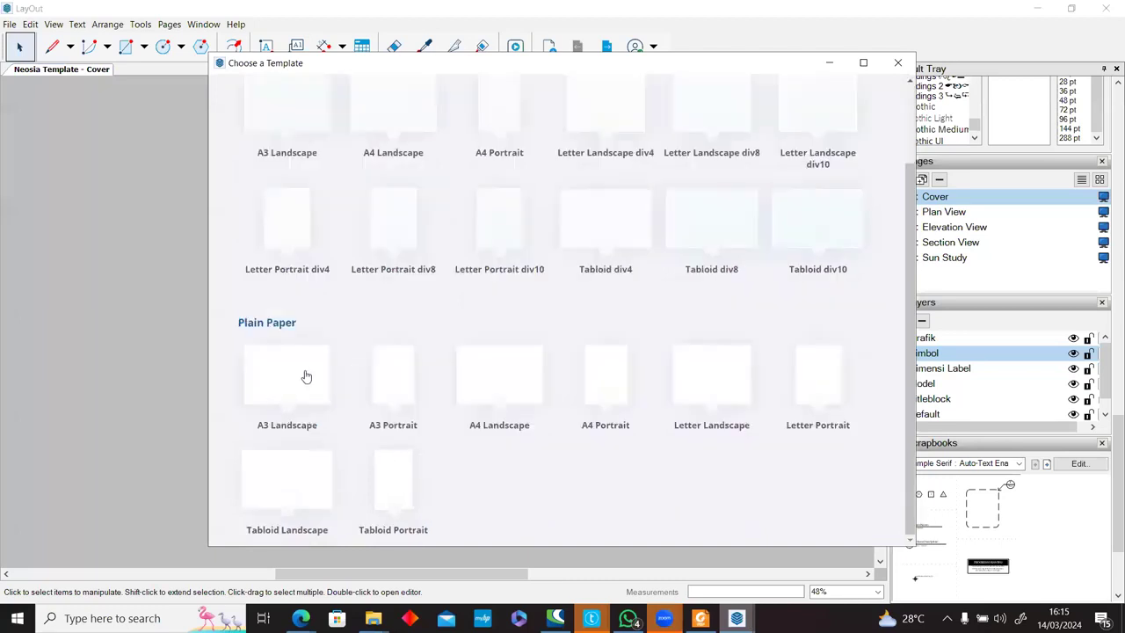
scroll(344, 372, up, 1)
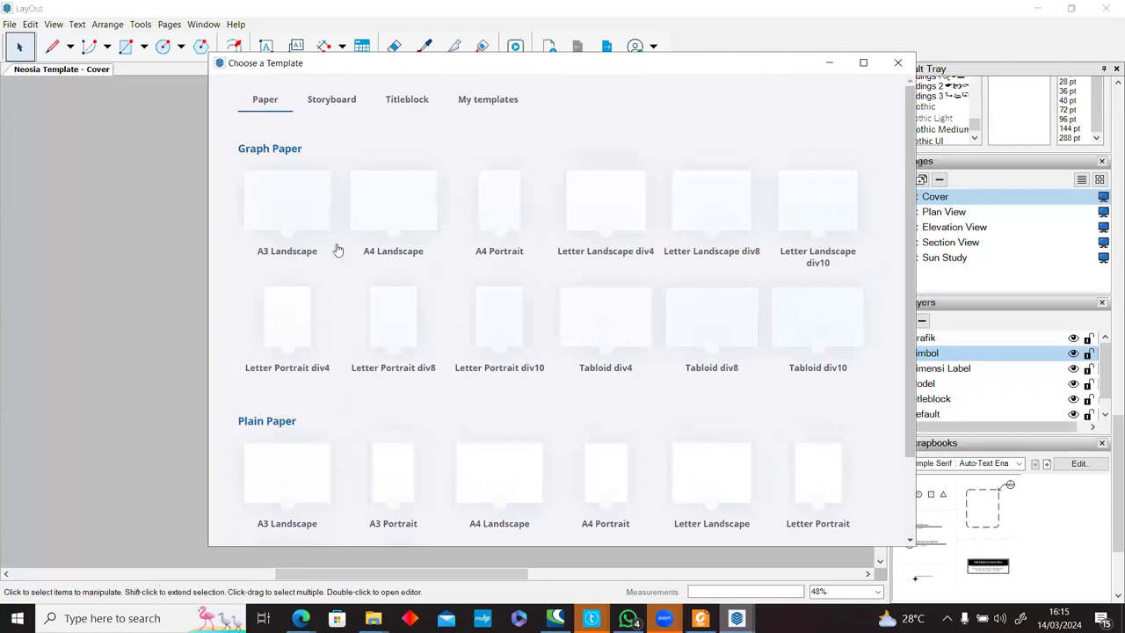
scroll(400, 396, down, 1)
scroll(365, 251, up, 1)
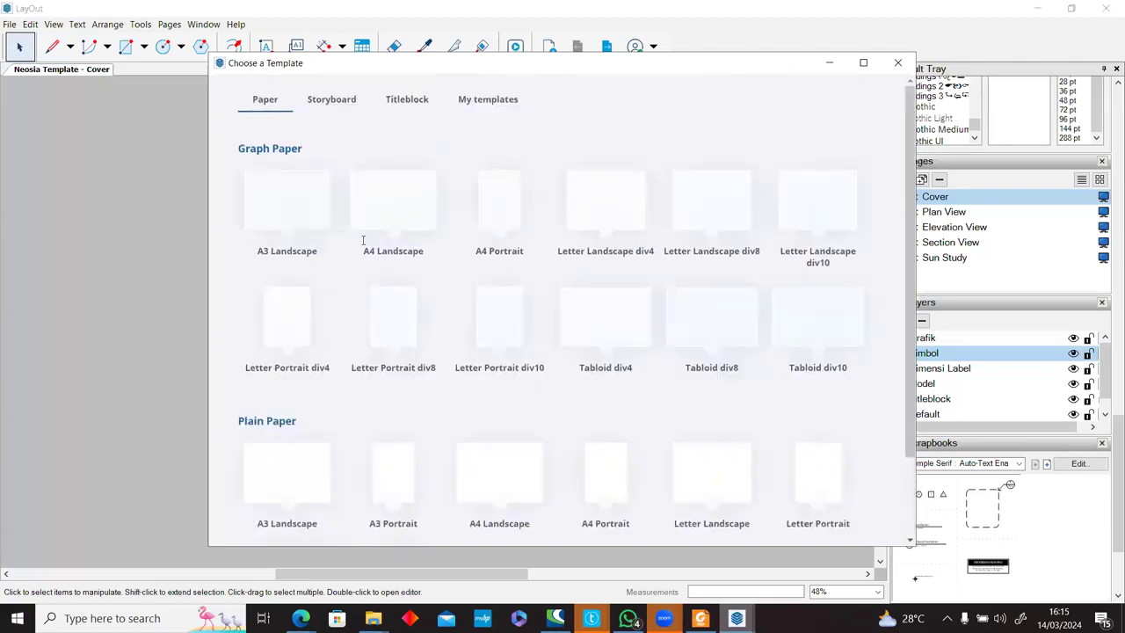
click(328, 101)
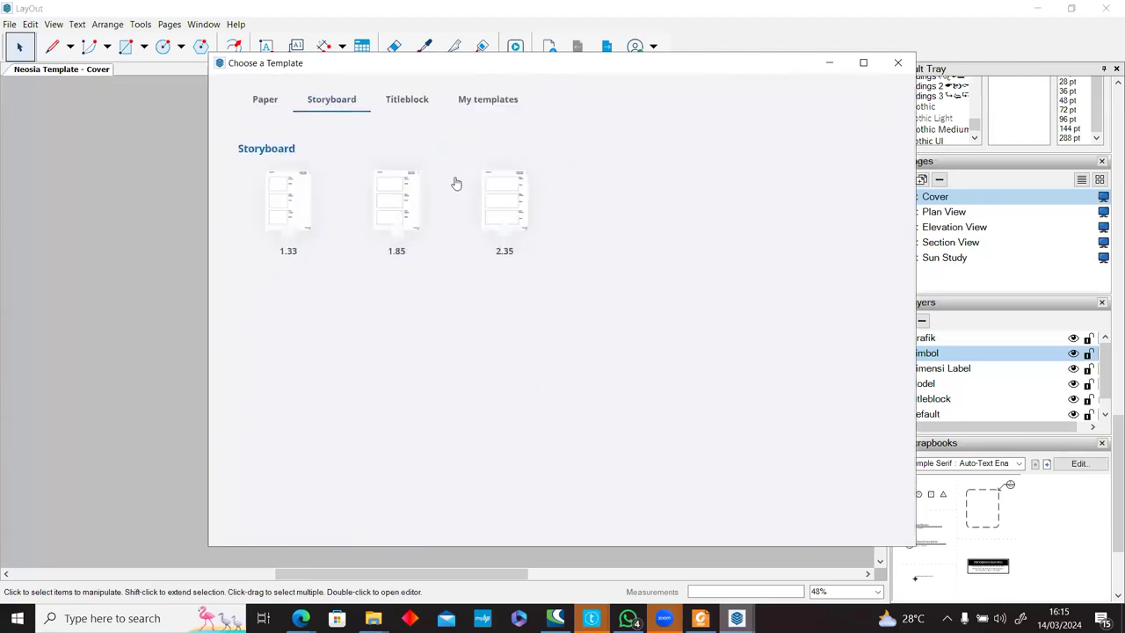
click(398, 103)
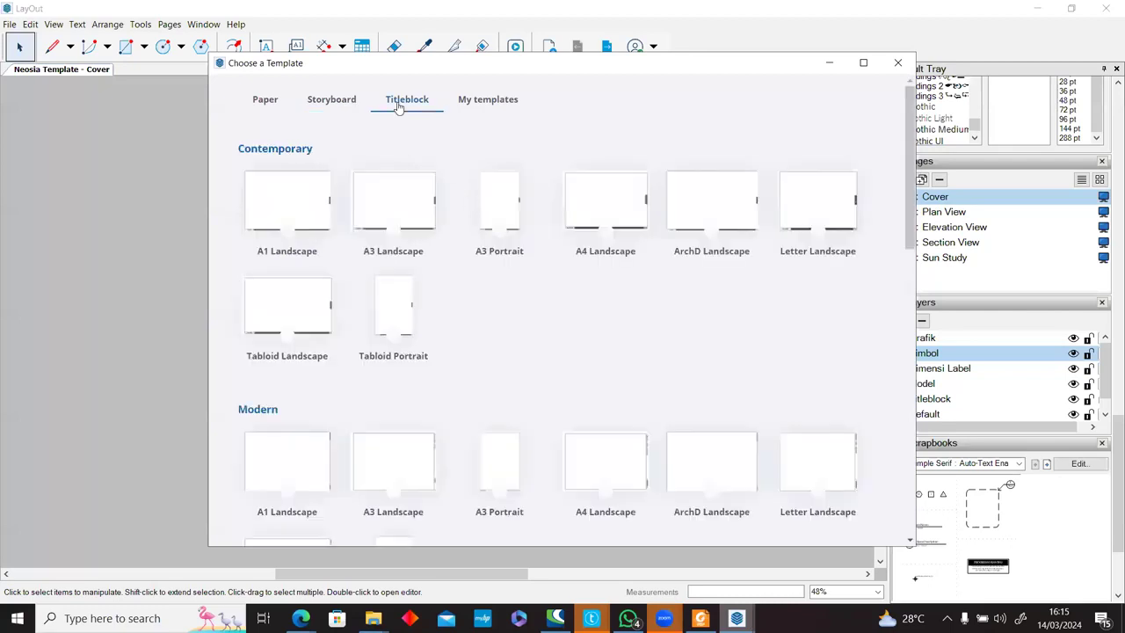
scroll(492, 369, down, 3)
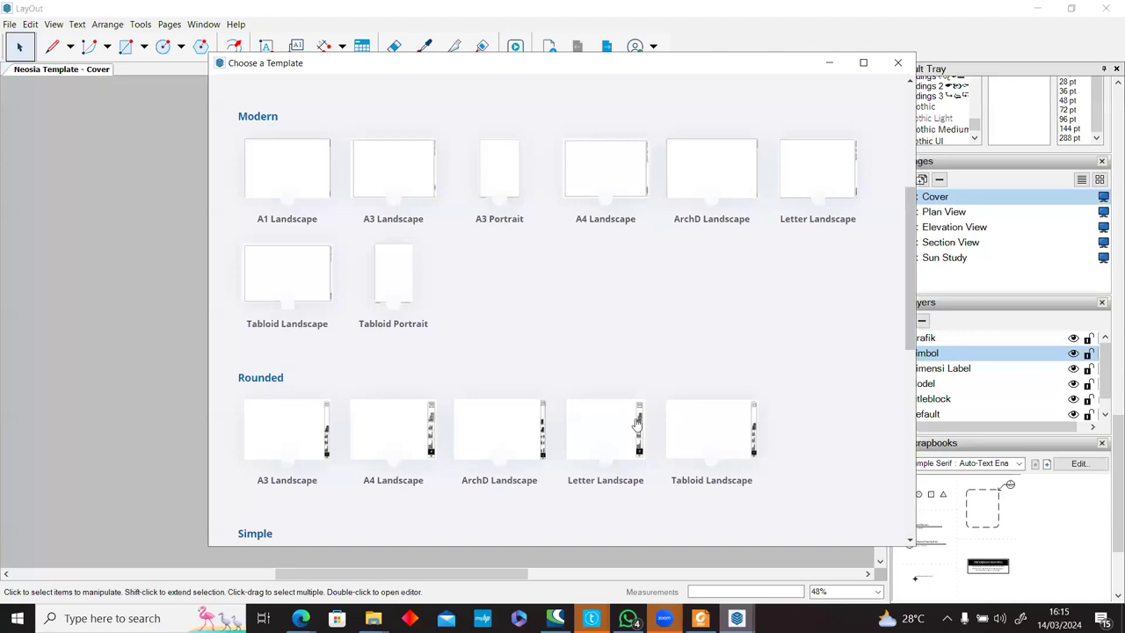
scroll(639, 384, up, 5)
Create the new document from the Plain Paper A3 Landscape template.
click(268, 105)
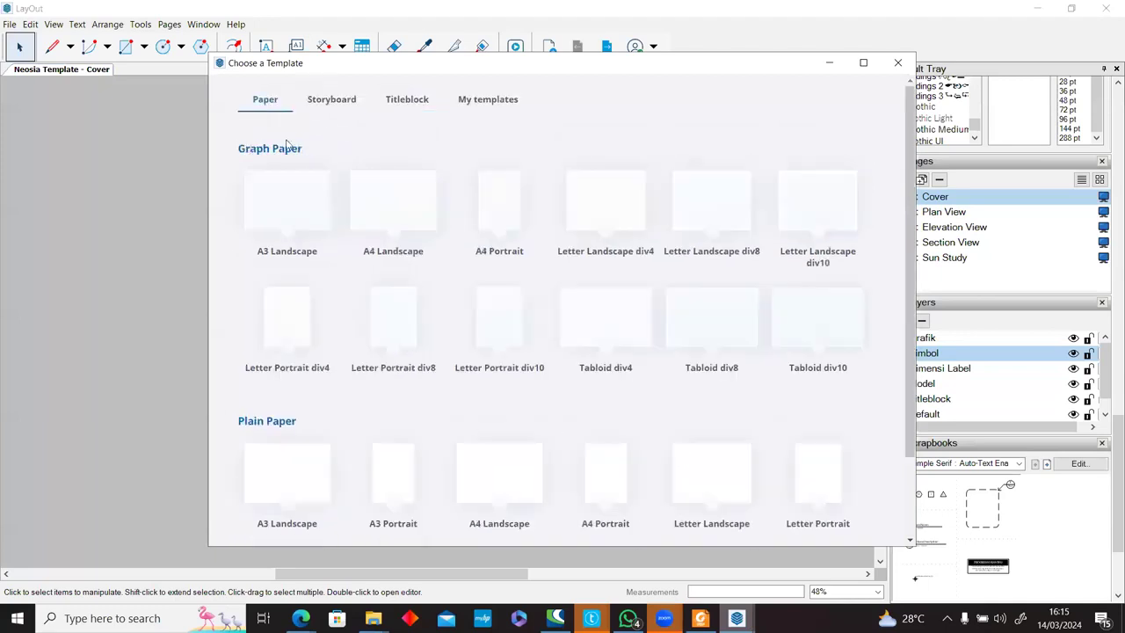
scroll(444, 403, down, 2)
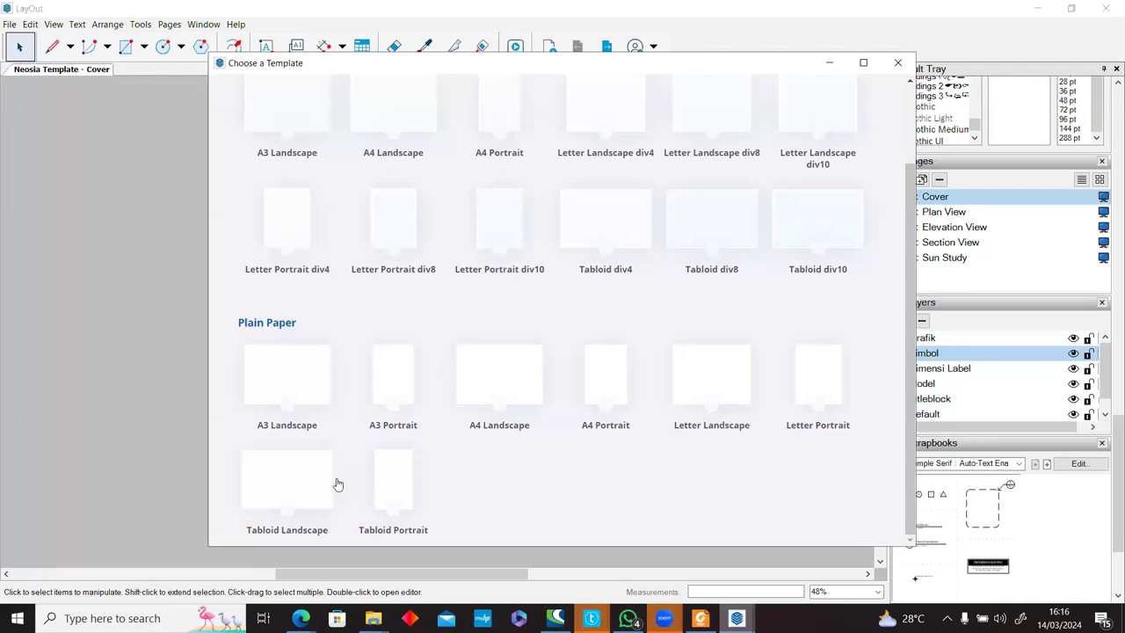
double_click(286, 379)
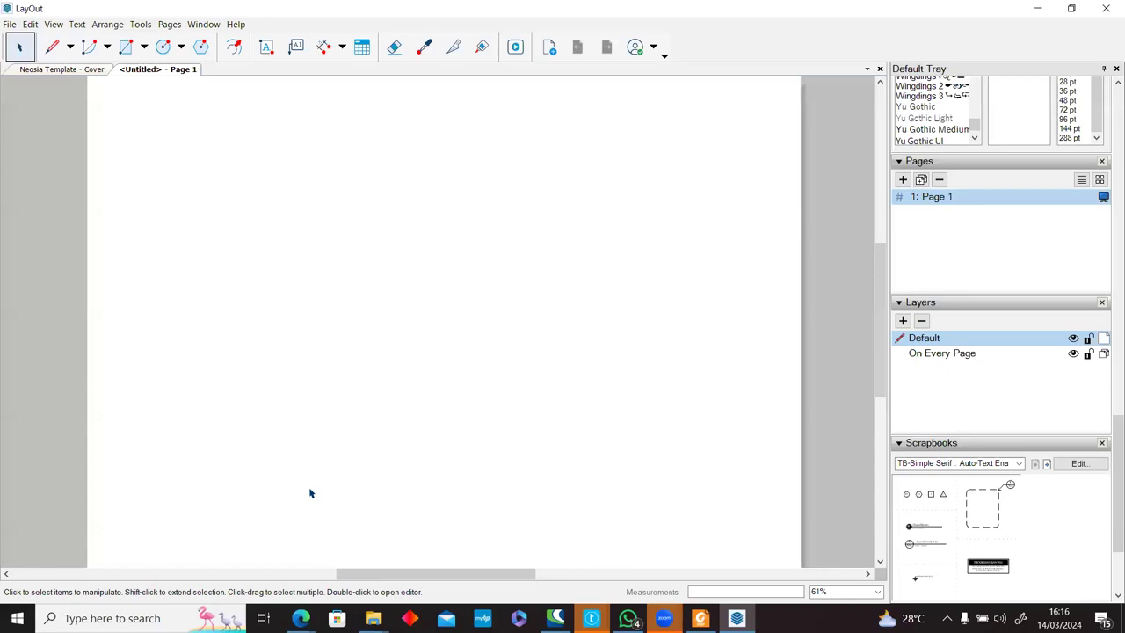
scroll(230, 314, down, 2)
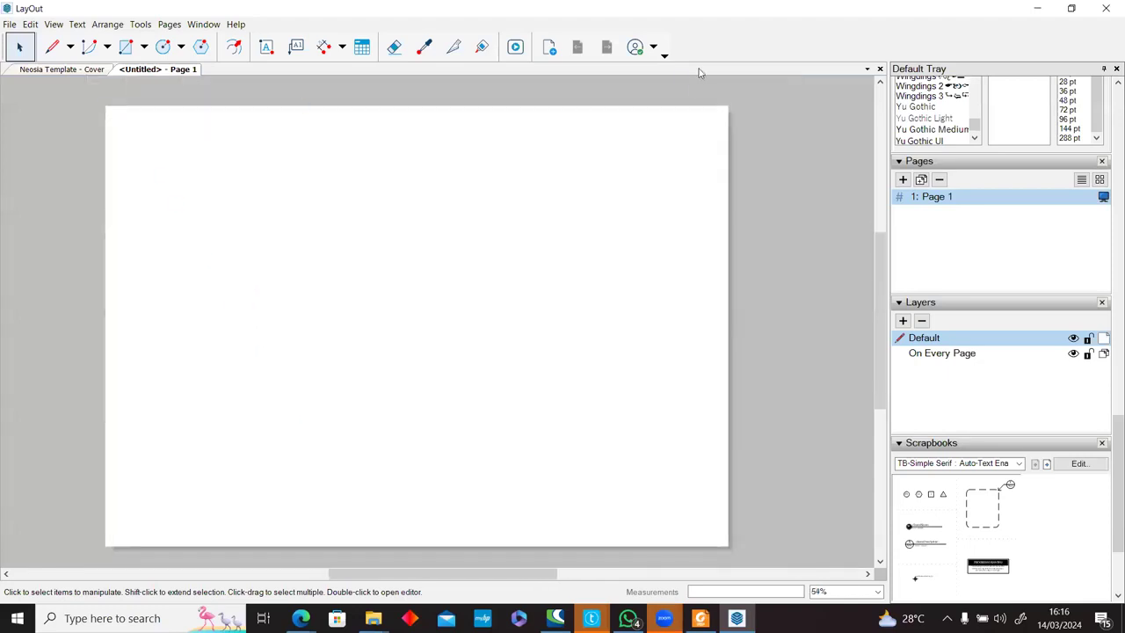
click(25, 27)
mouse_move(10, 25)
click(116, 272)
click(10, 25)
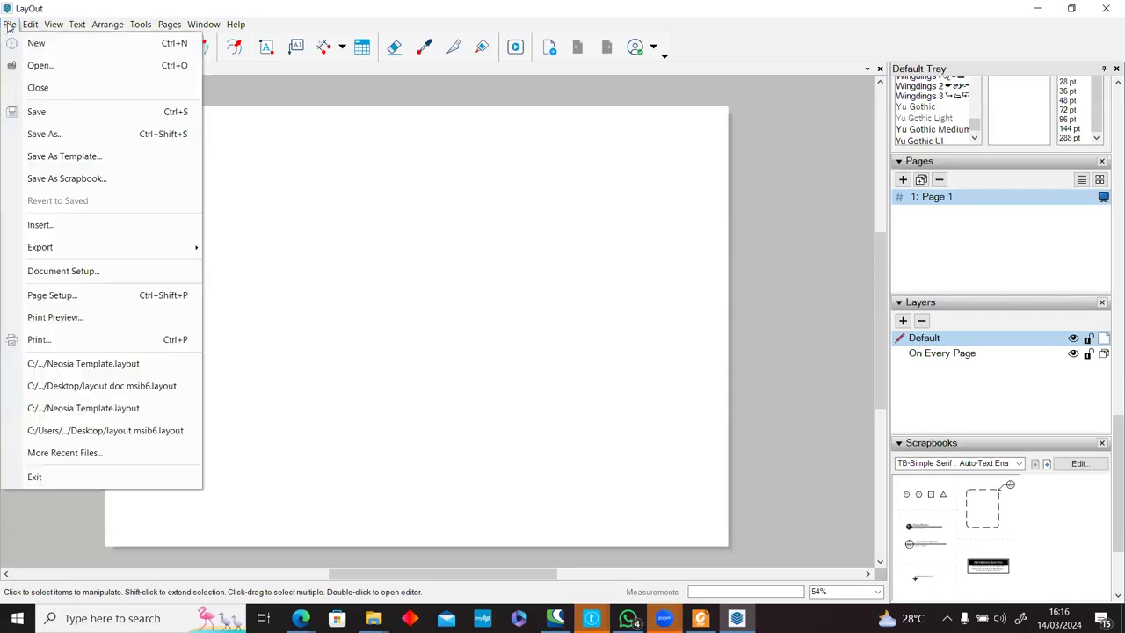
click(87, 296)
click(654, 390)
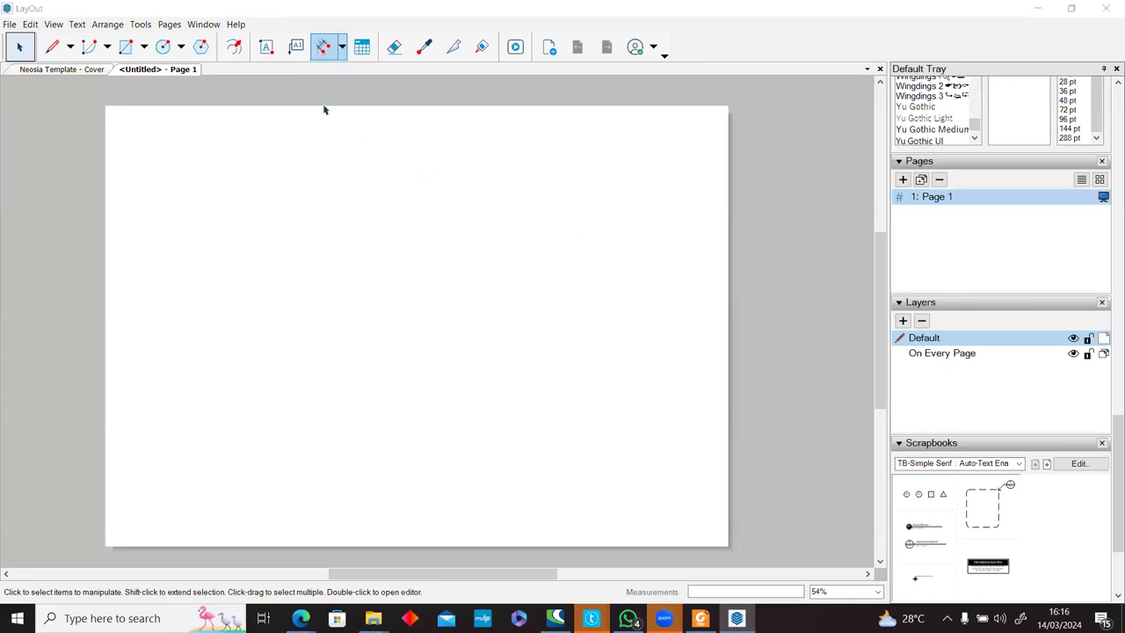
Examine the paper size, orientation and margin settings in Document Setup, including the list of available paper sizes.
click(10, 24)
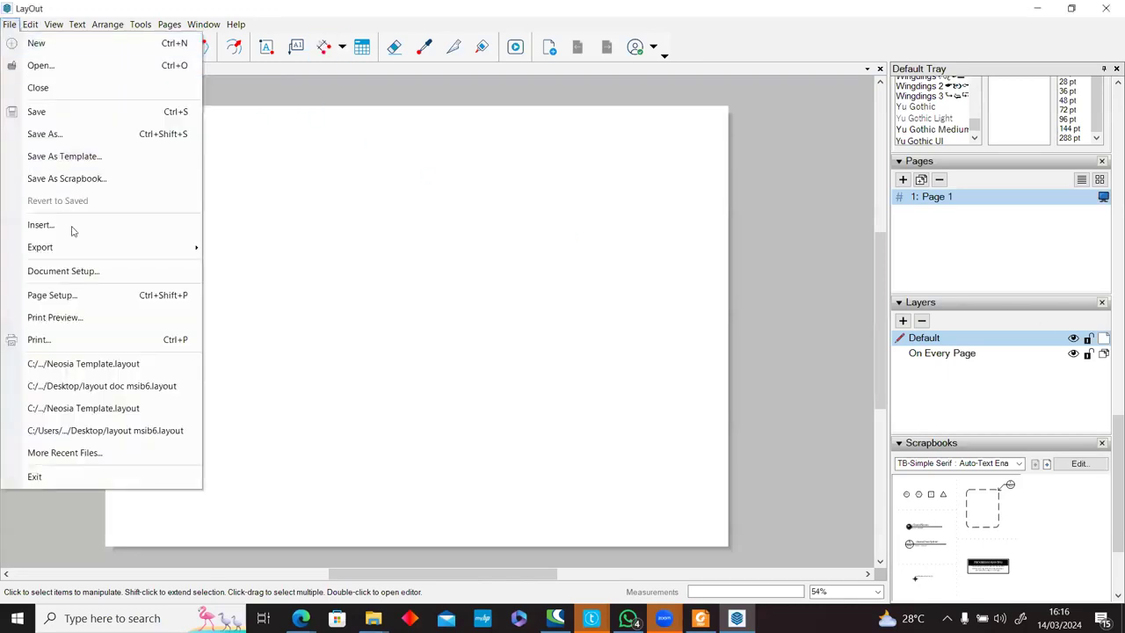
click(89, 277)
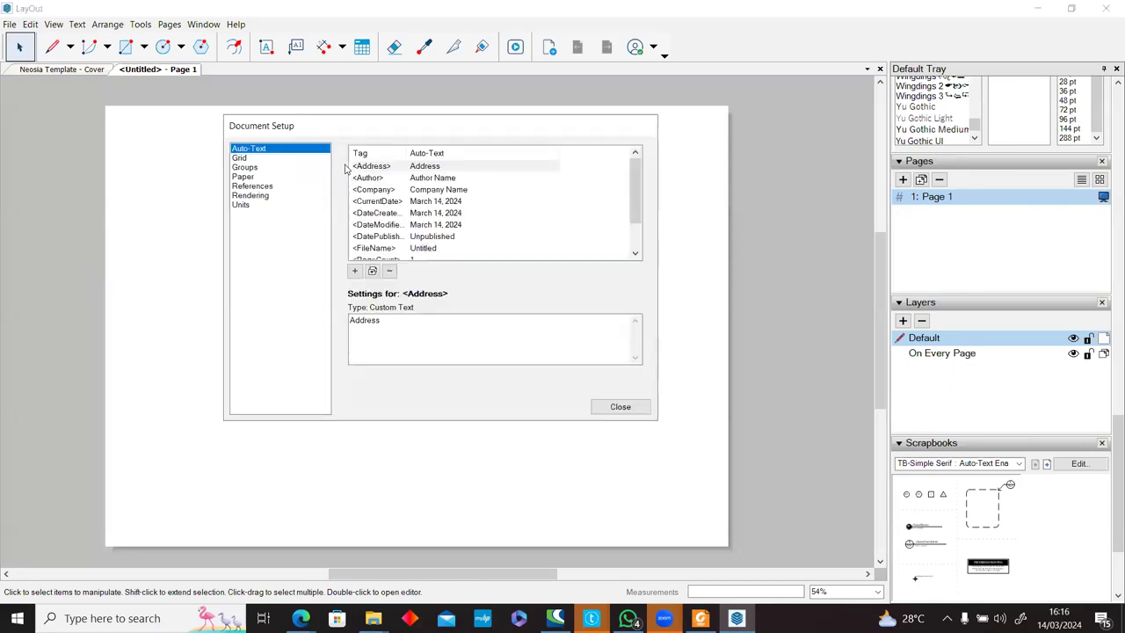
click(255, 176)
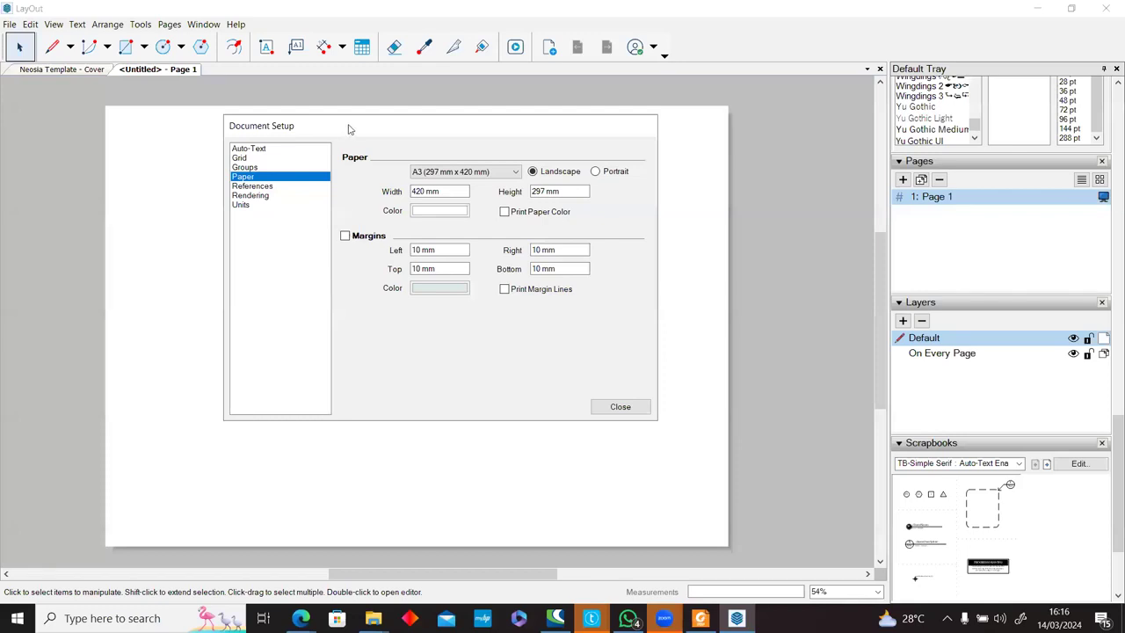
drag(349, 130, 333, 134)
click(428, 179)
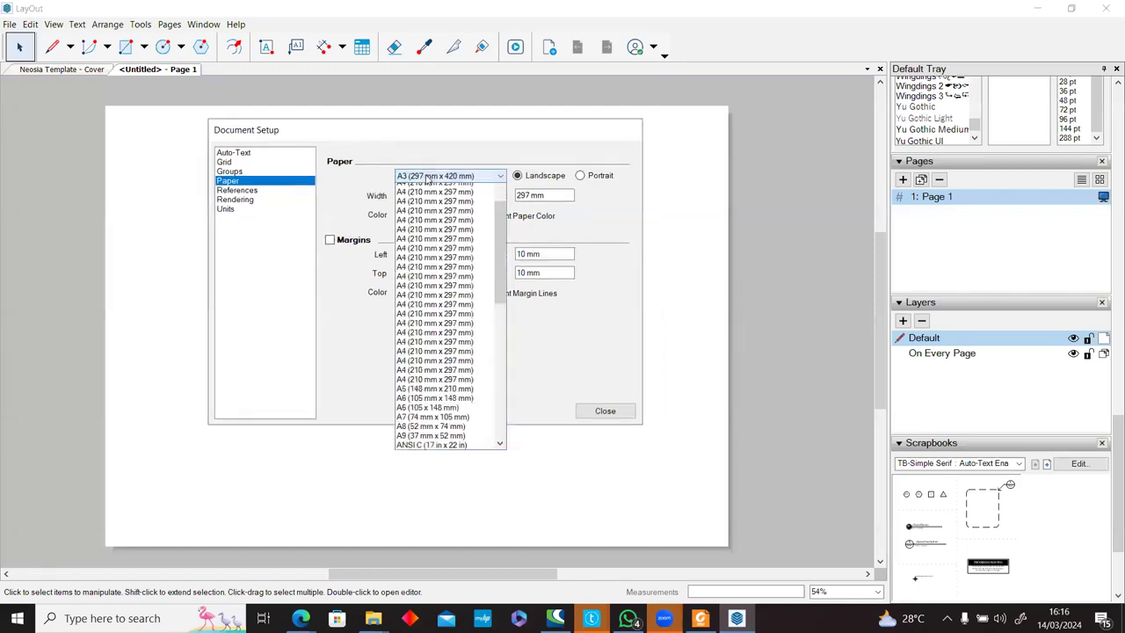
drag(499, 261, 500, 182)
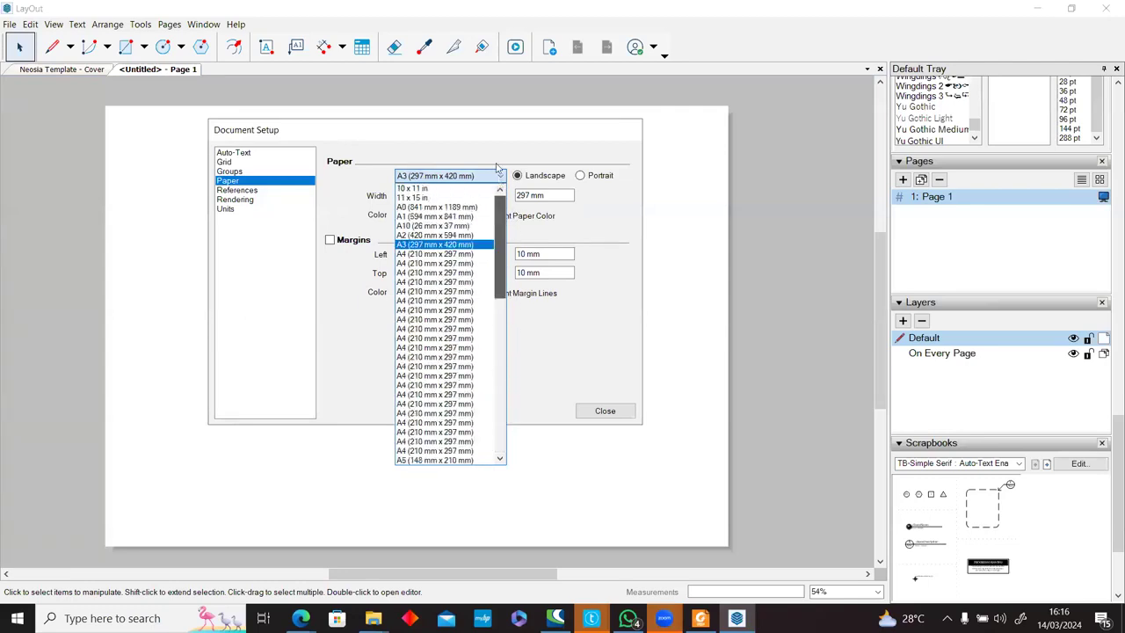
click(497, 138)
click(557, 197)
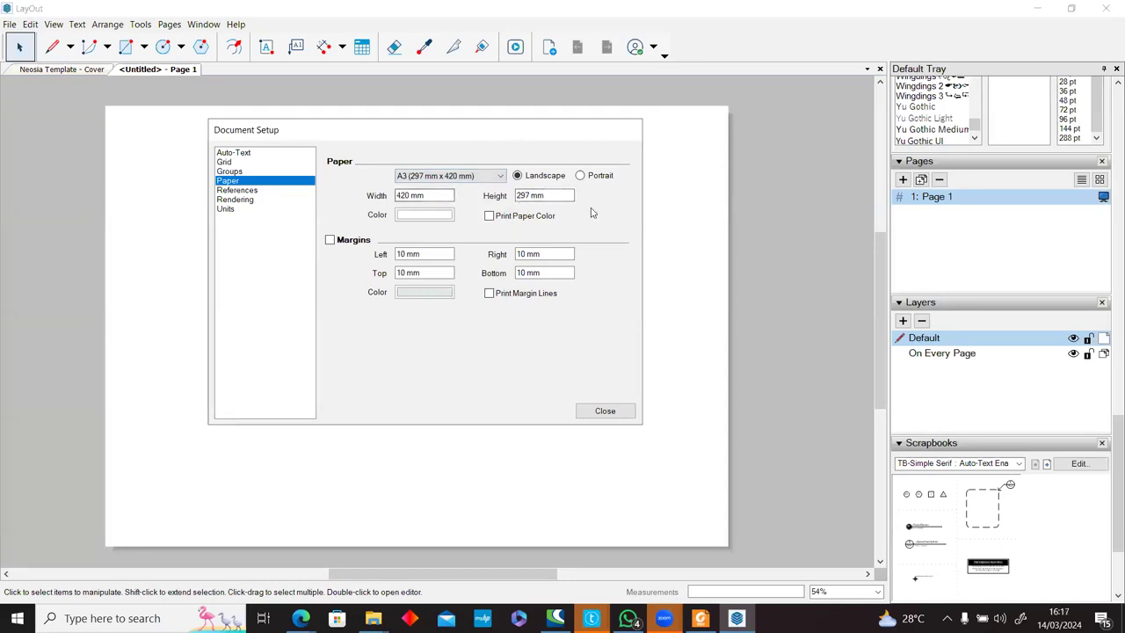
click(603, 410)
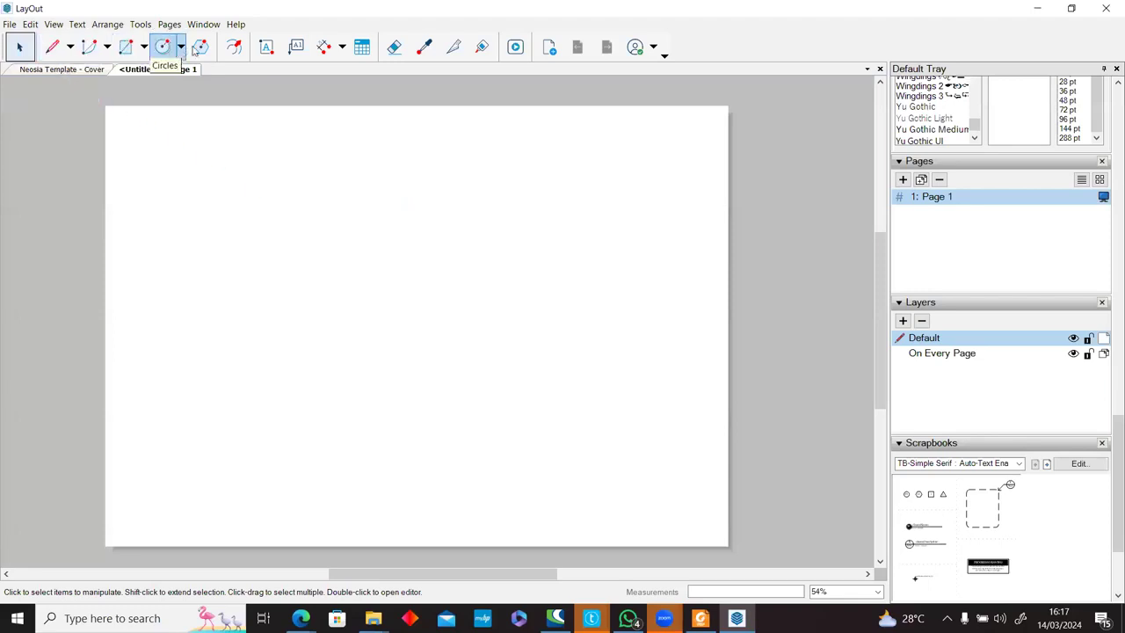
Draw an open stepped line across the upper page, running horizontal, vertical, then horizontal, with the final segment 5 cm long.
click(71, 50)
click(70, 71)
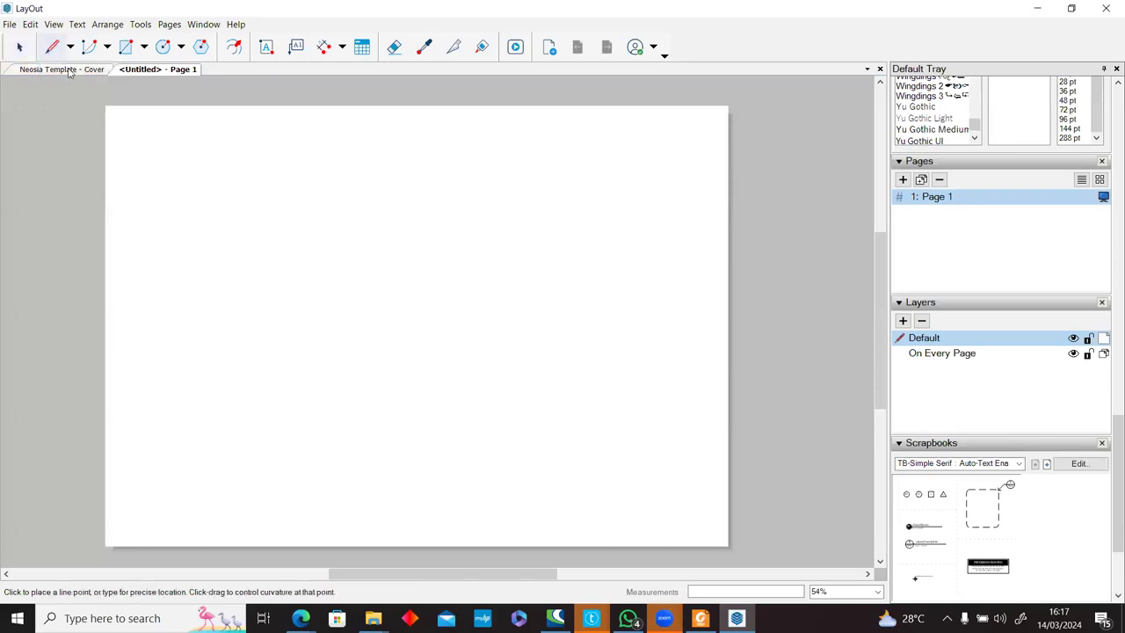
click(214, 186)
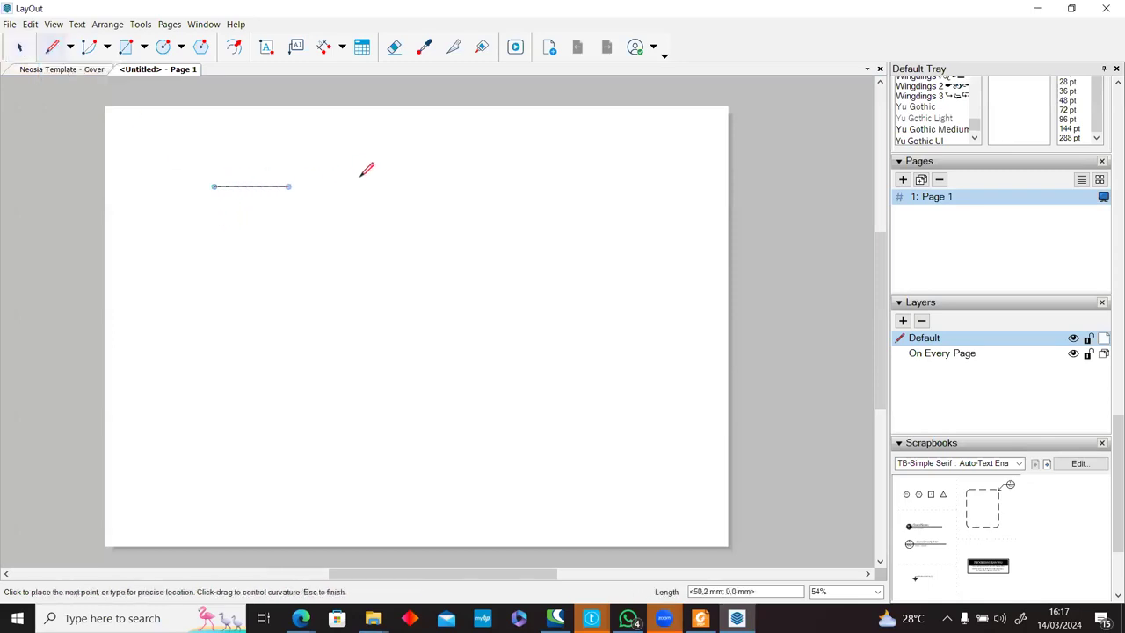
click(381, 186)
click(381, 264)
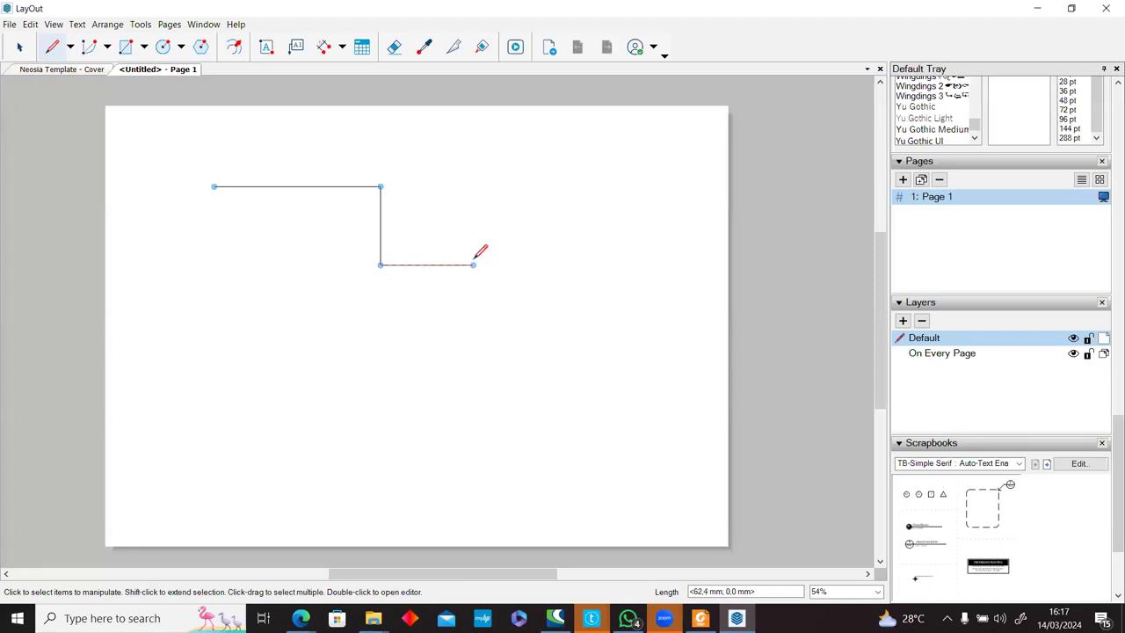
text(5cm)
key(Return)
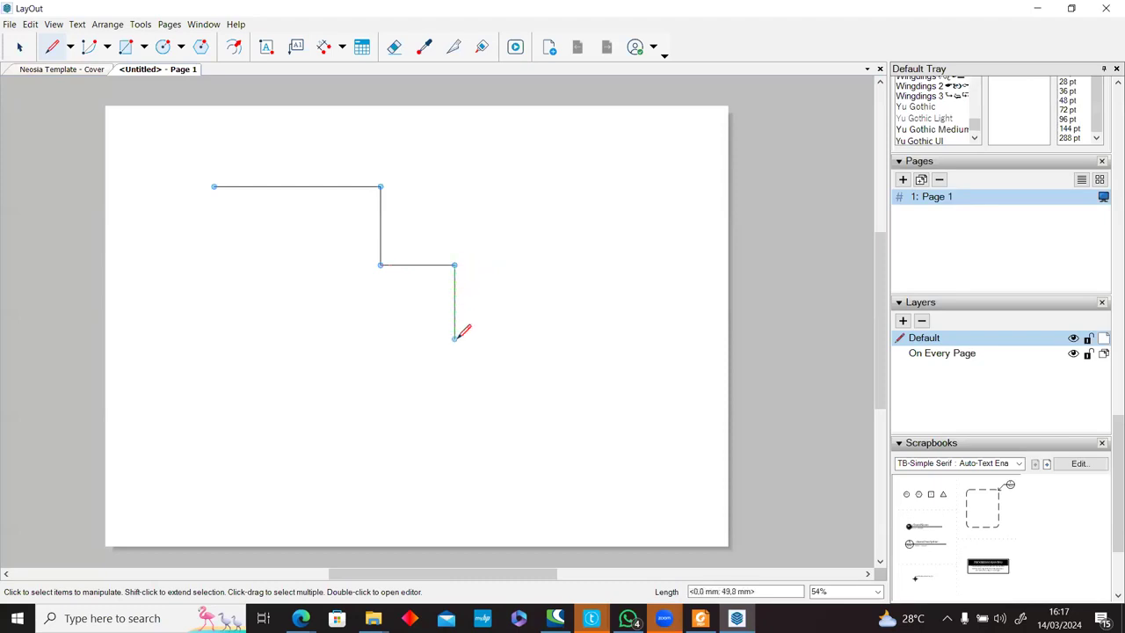
key(Escape)
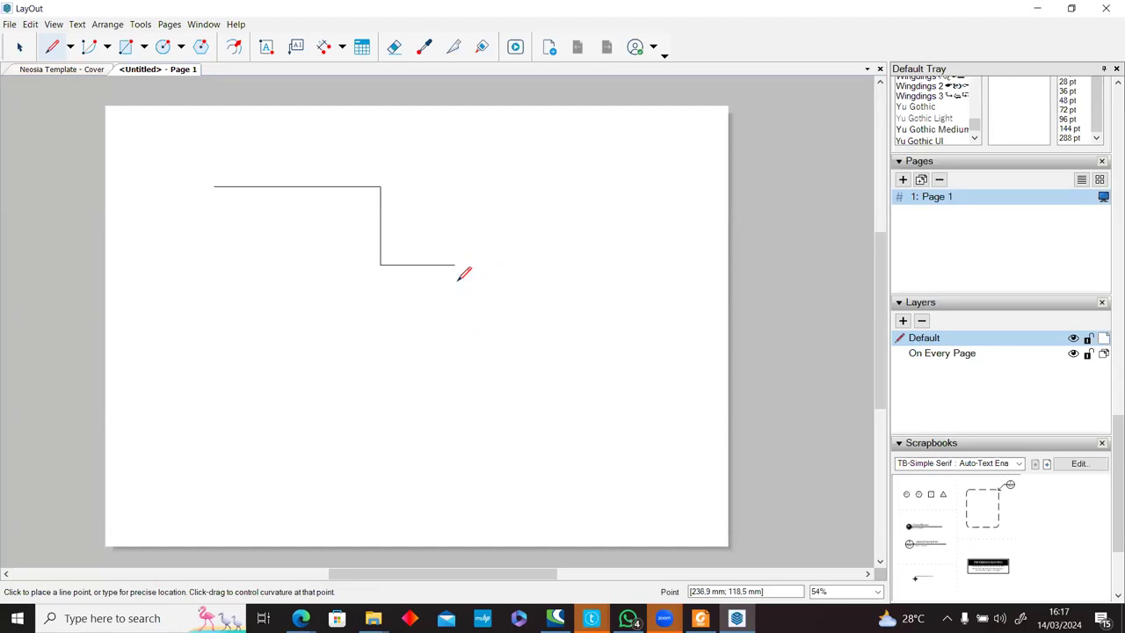
Draw a closed six-sided L-shaped outline with straight line segments below the open stepped line.
click(245, 303)
click(335, 302)
click(335, 361)
click(390, 361)
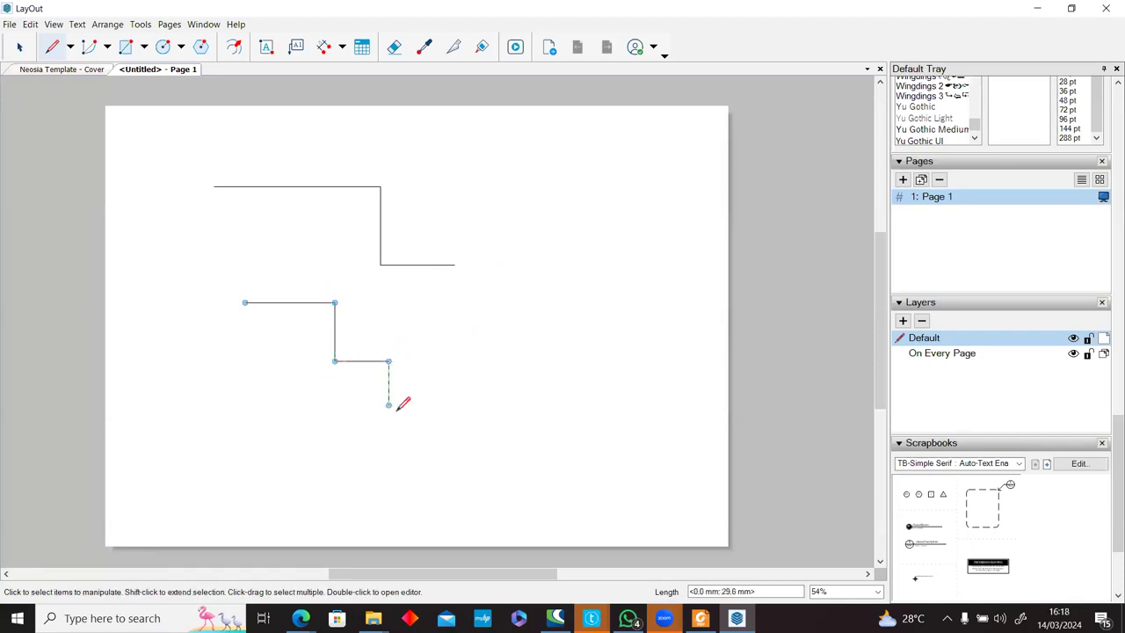
click(389, 418)
click(245, 419)
click(245, 304)
Fill the closed L-shape with an orange colour.
scroll(290, 410, up, 1)
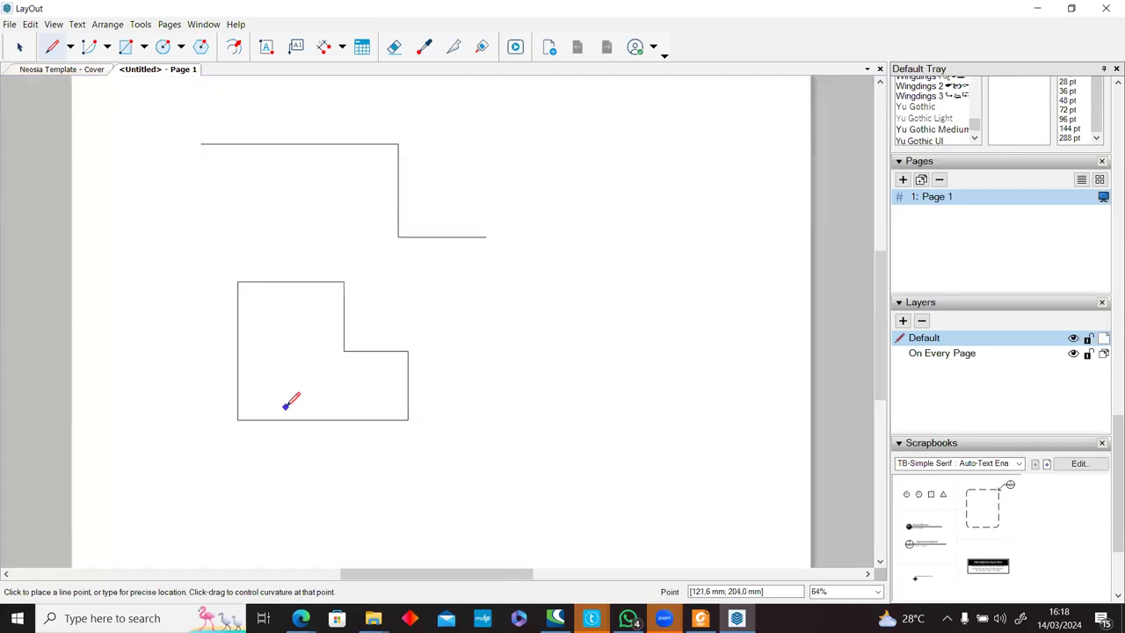
key(space)
click(342, 333)
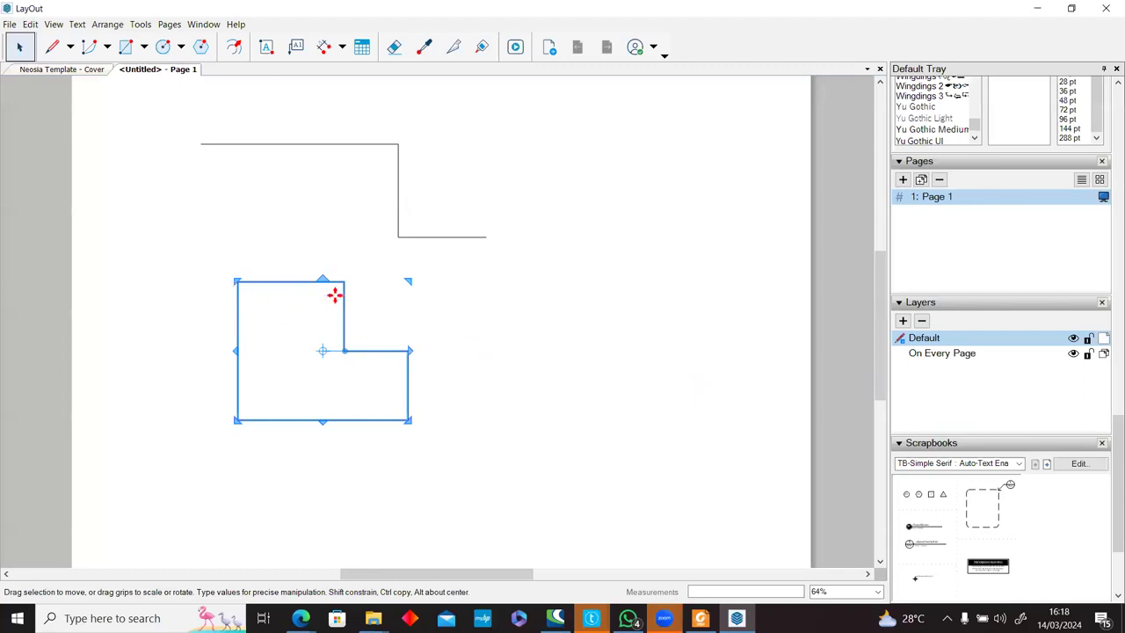
mouse_move(1106, 445)
mouse_down()
mouse_move(1103, 111)
mouse_move(1109, 248)
mouse_move(1109, 145)
mouse_up()
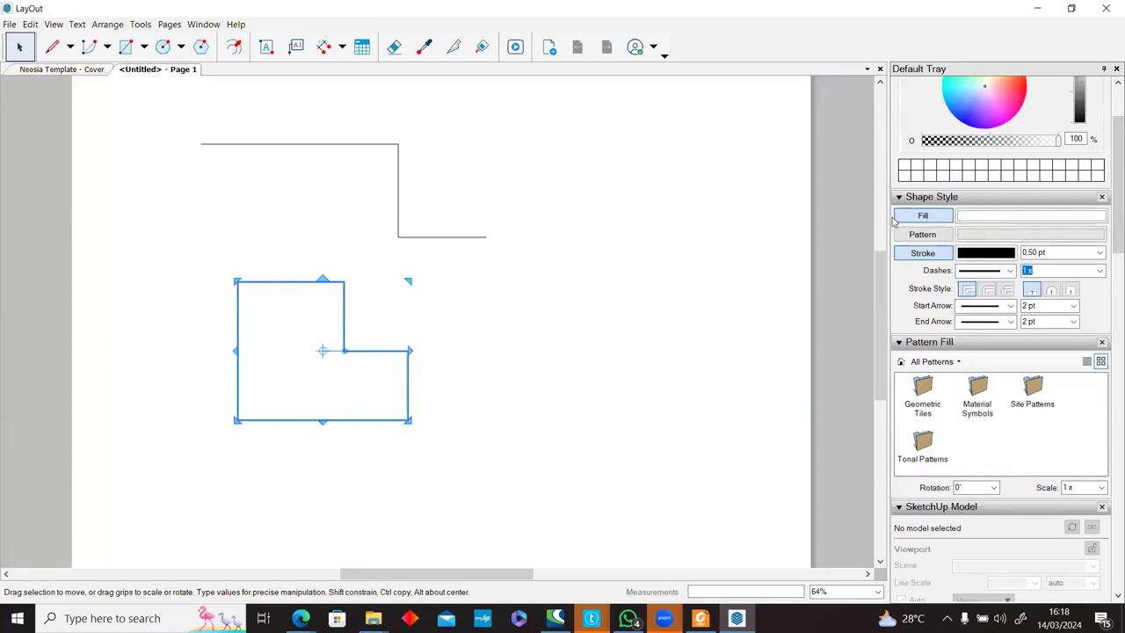
click(990, 222)
click(1012, 171)
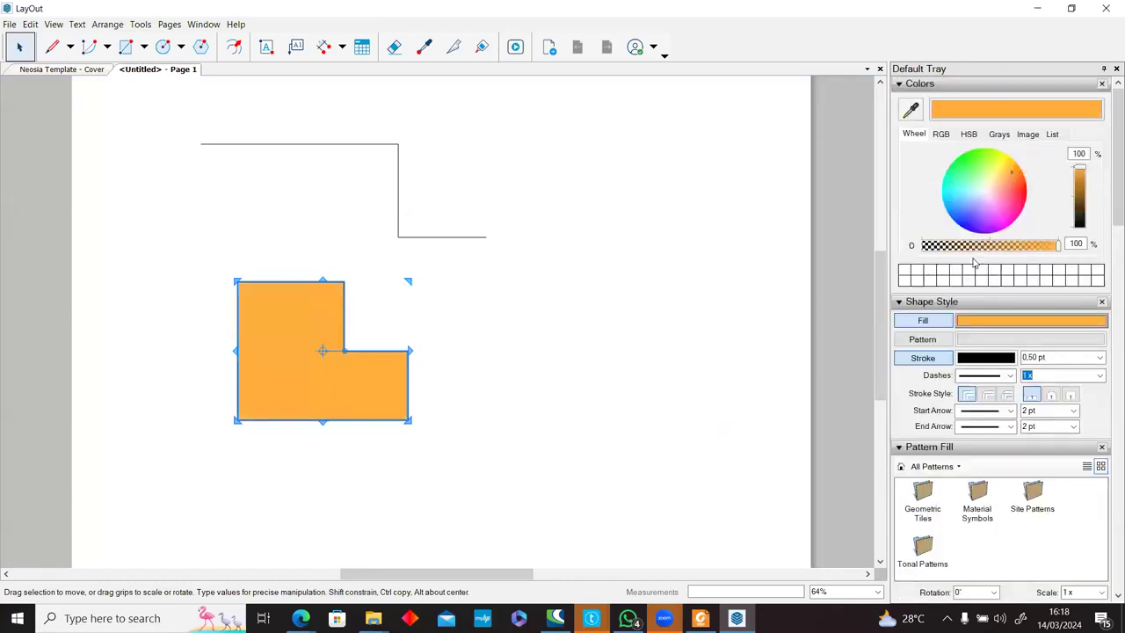
Turn the L-shape's fill off and back on to compare, and deselect the shape.
click(923, 322)
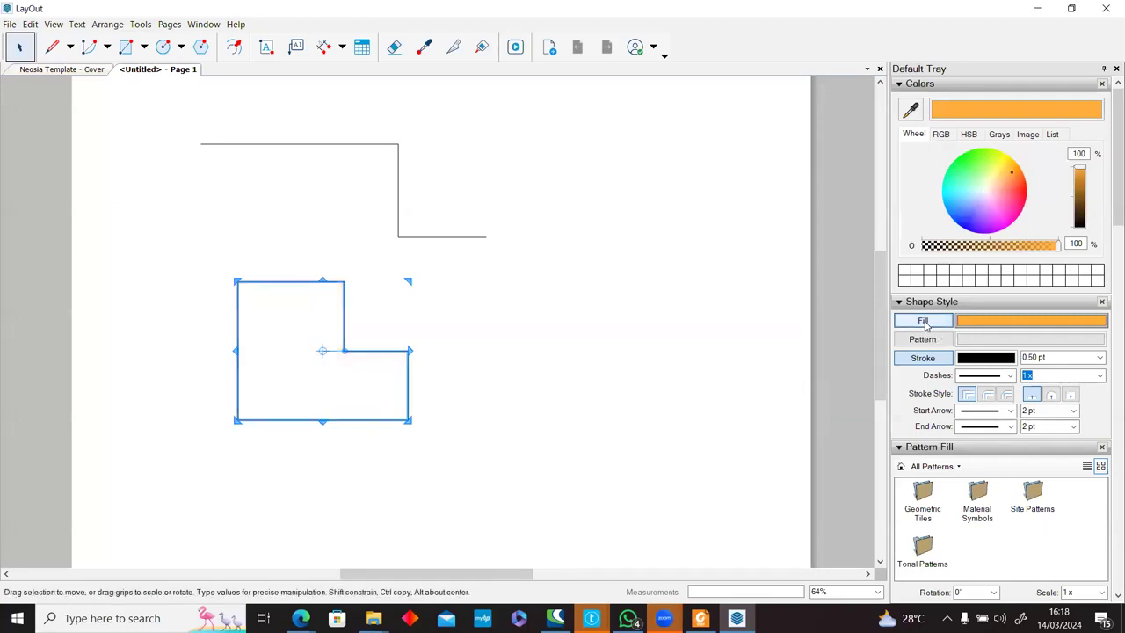
click(927, 325)
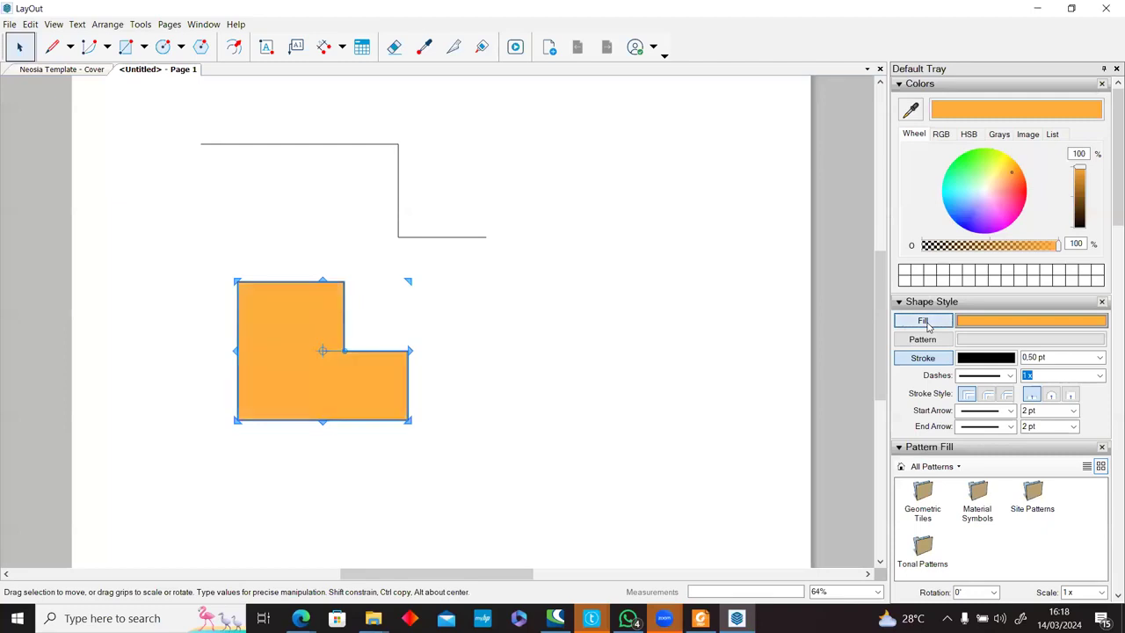
click(661, 343)
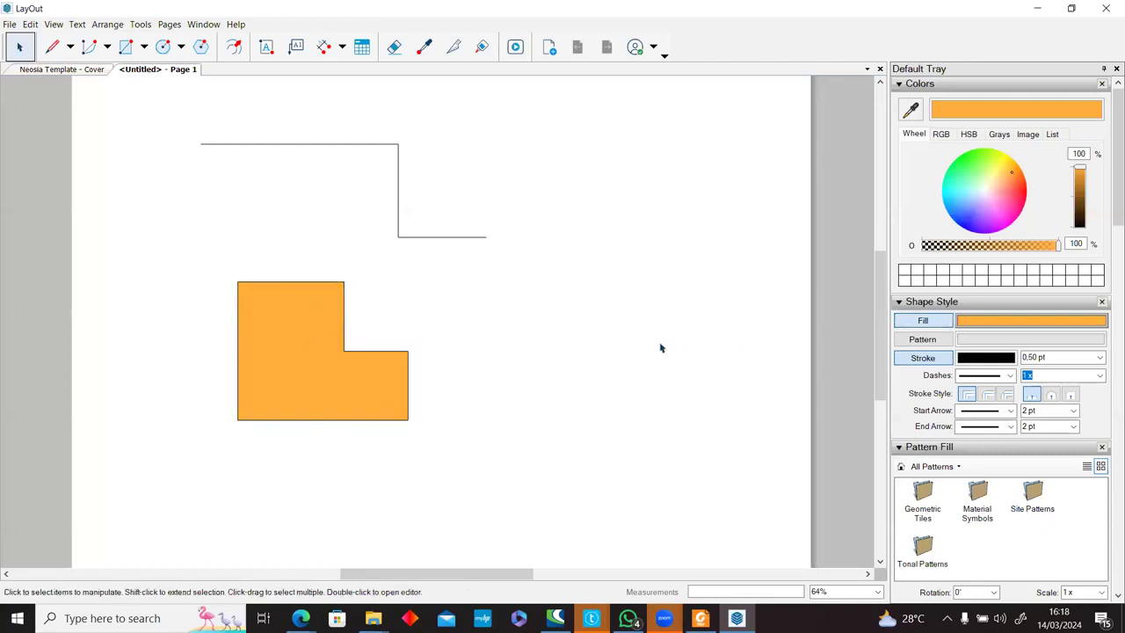
click(340, 383)
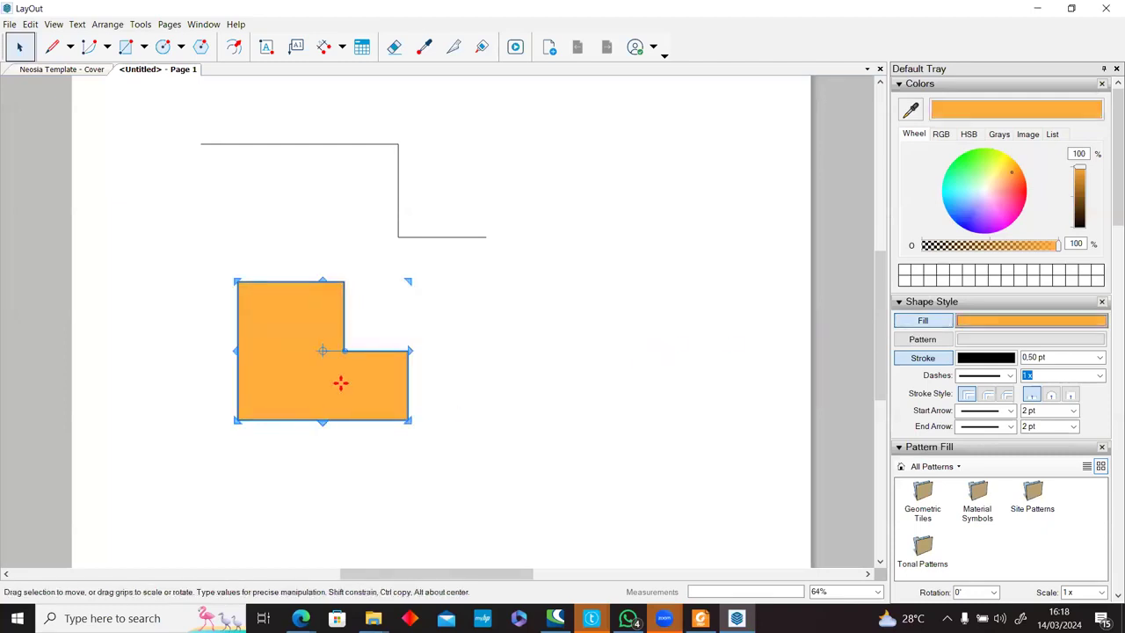
click(479, 370)
Change the L-shape's stroke colour to blue-violet using the image colour picker, and deselect it.
click(313, 396)
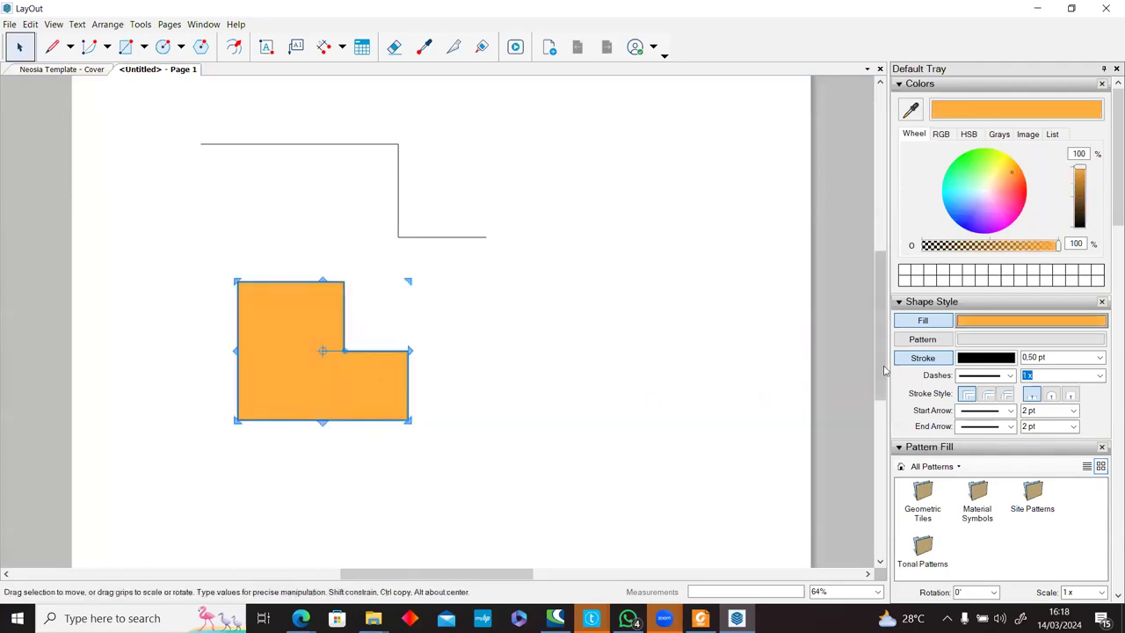
click(984, 361)
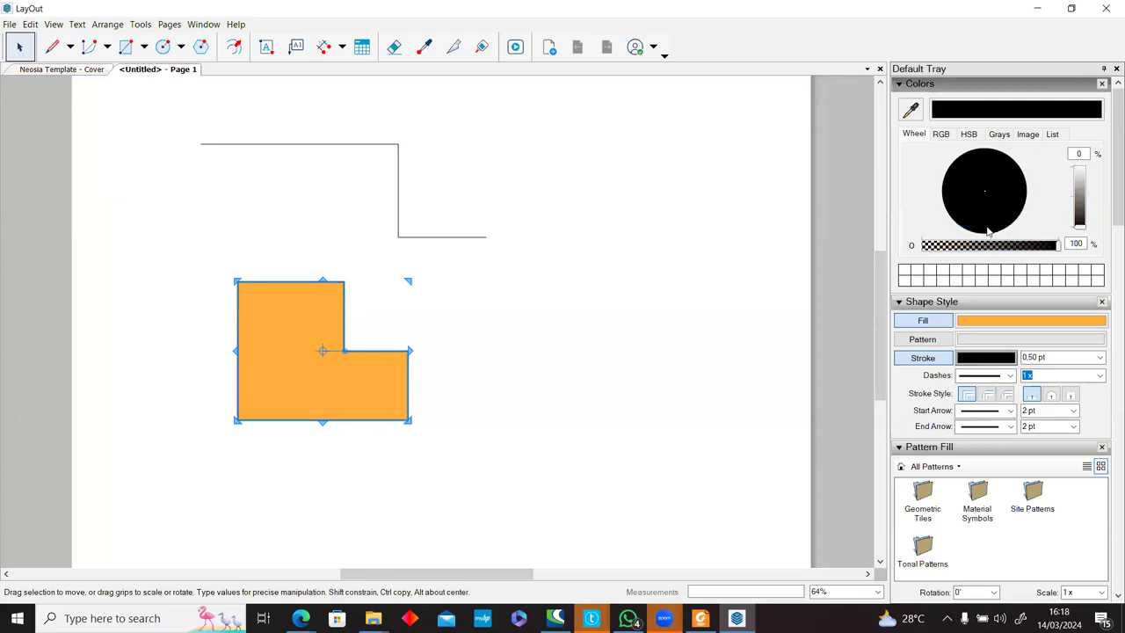
click(1028, 134)
drag(1011, 173, 1041, 161)
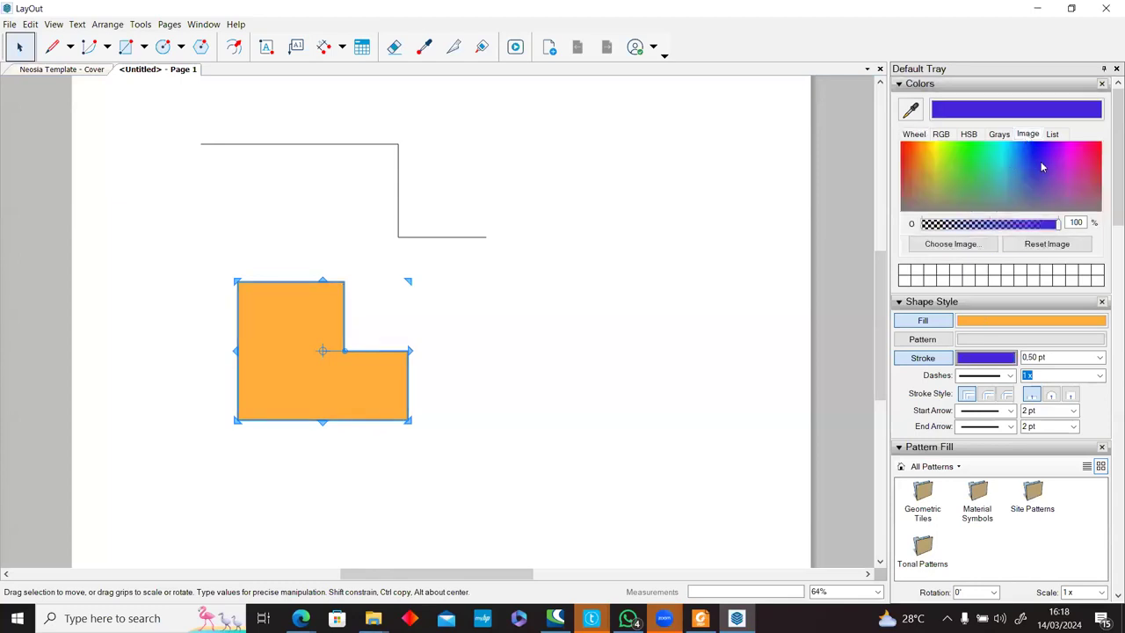
click(437, 364)
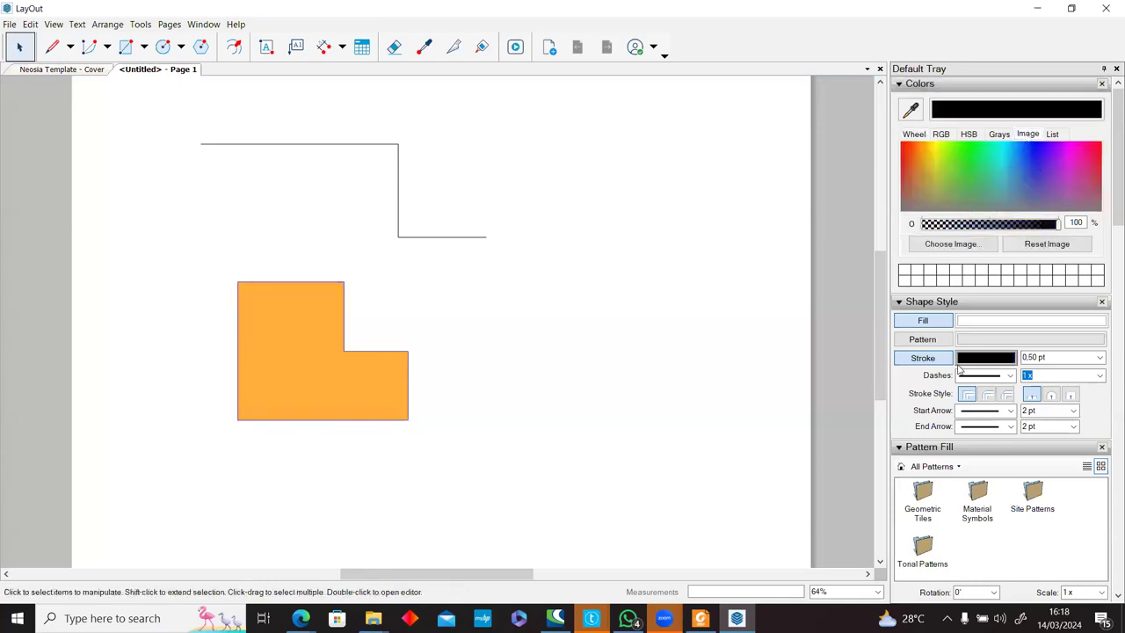
Set the L-shape's stroke colour to red and its stroke width to 1 pt.
click(308, 350)
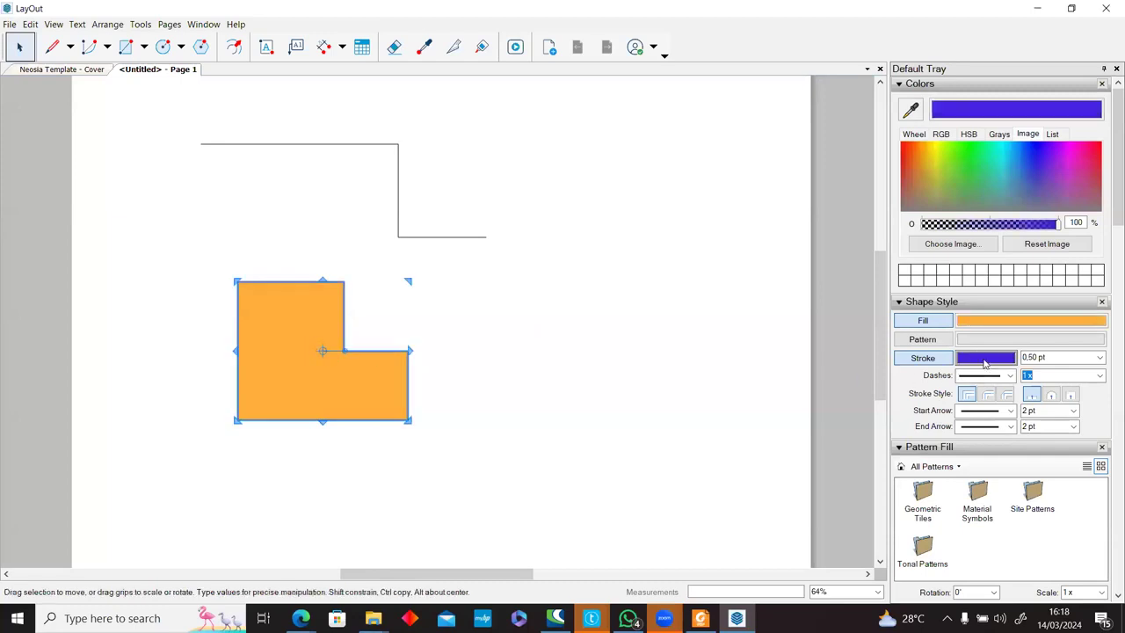
click(909, 153)
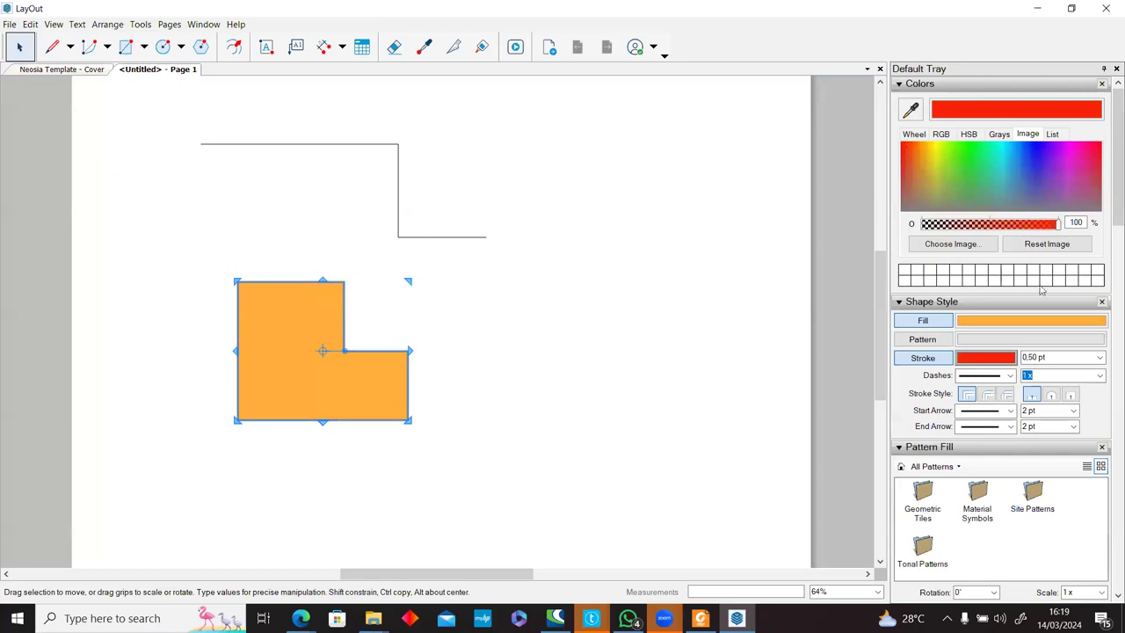
click(1100, 358)
click(1068, 400)
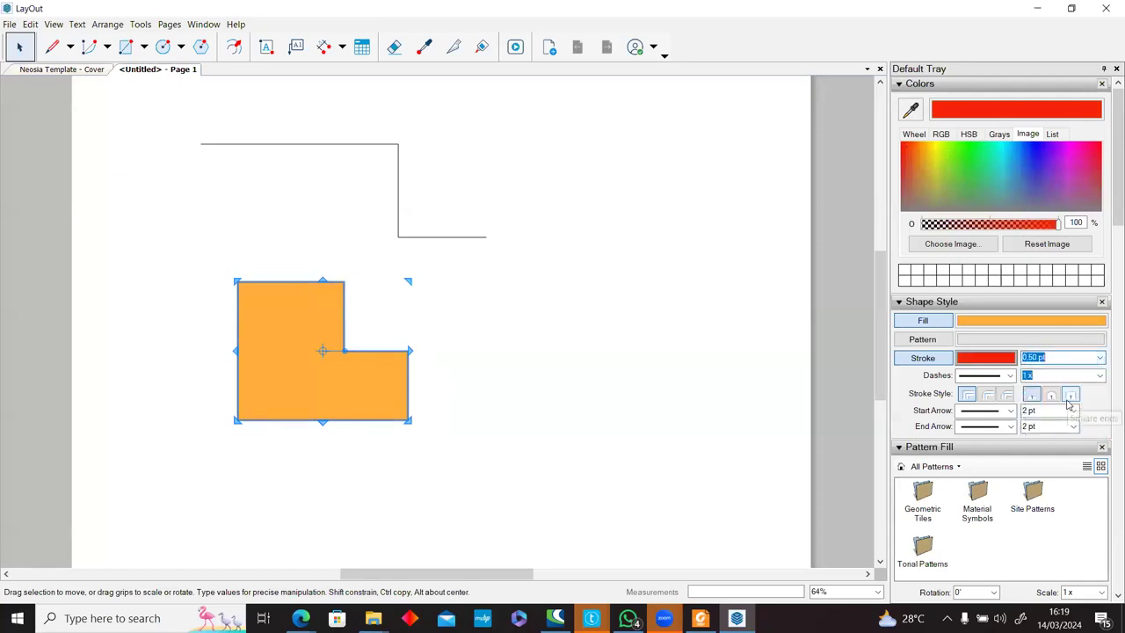
click(1100, 358)
click(1068, 423)
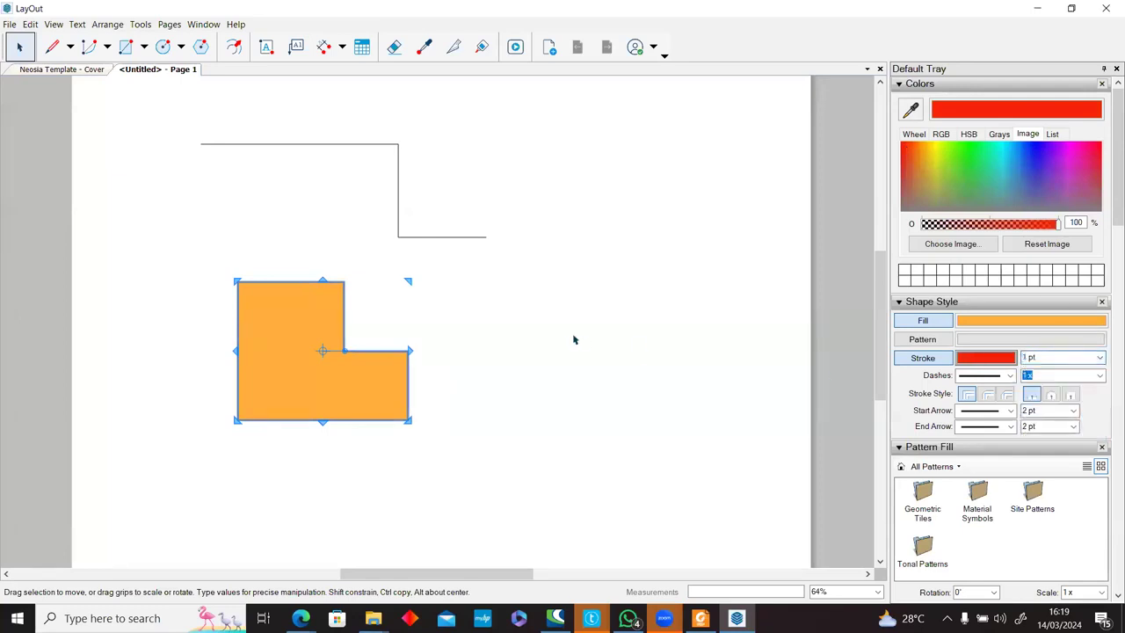
click(490, 366)
Set the L-shape's dash scale to 2.50x and its stroke width to 2 pt, and deselect it.
click(343, 359)
click(1100, 376)
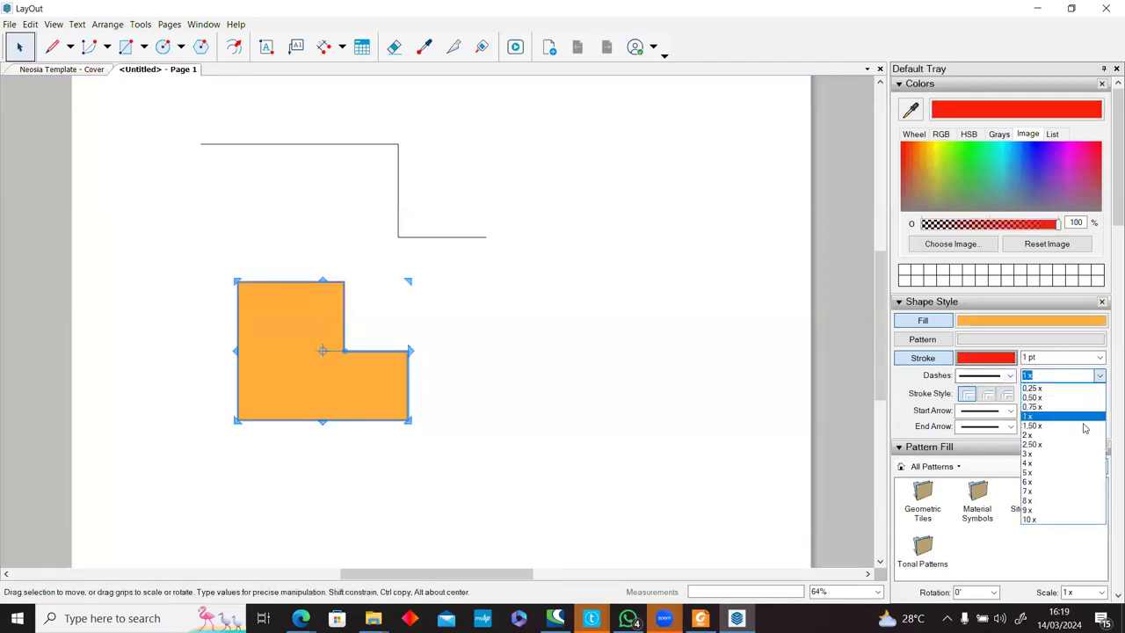
click(1035, 444)
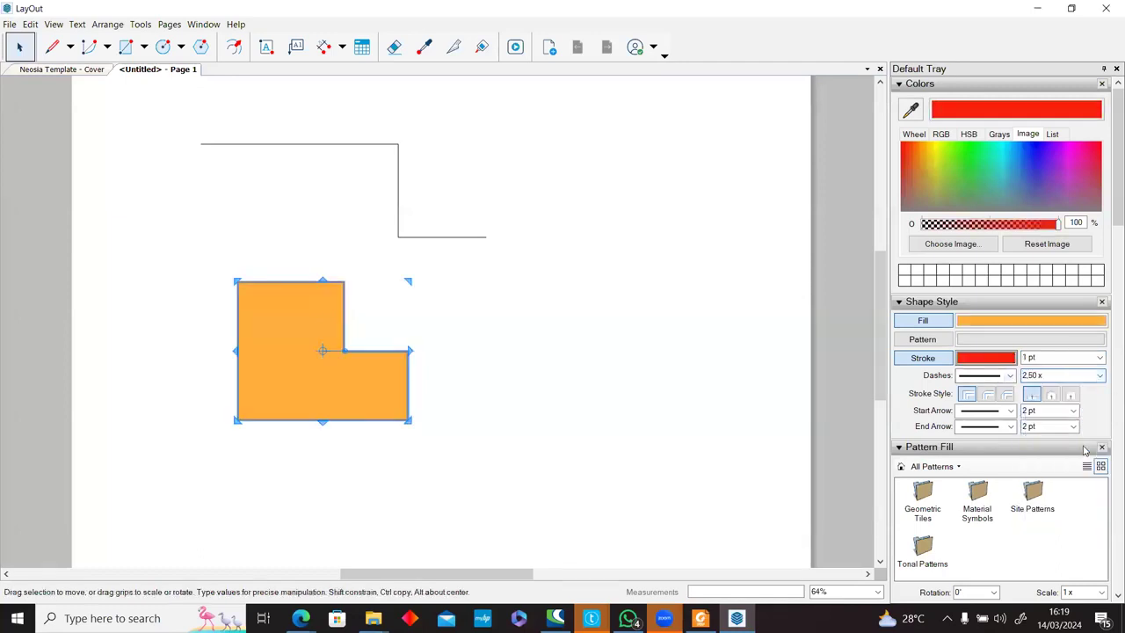
click(1100, 358)
click(1082, 429)
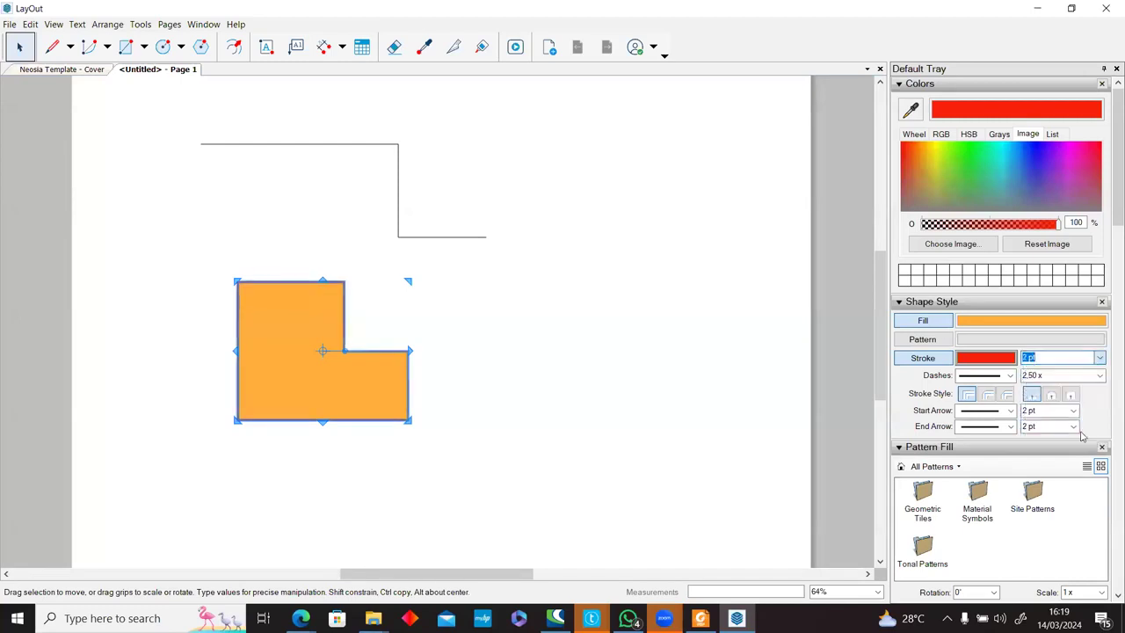
click(475, 391)
scroll(339, 378, up, 3)
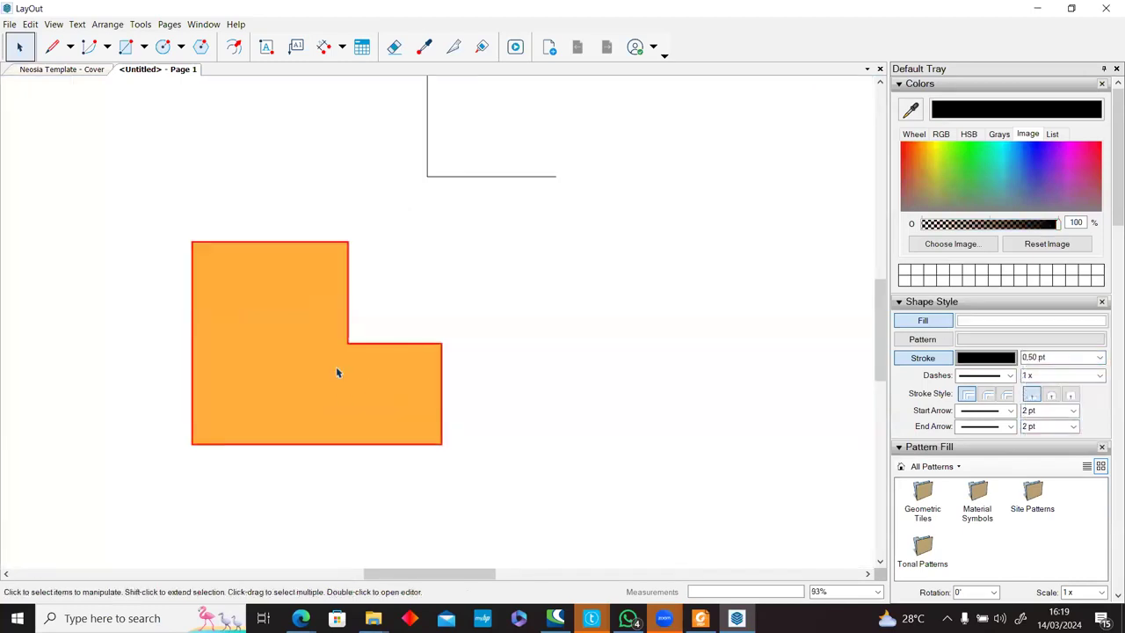
Apply a dash-dot-dot line pattern to the L-shape's stroke, and deselect the shape.
click(337, 373)
click(1007, 377)
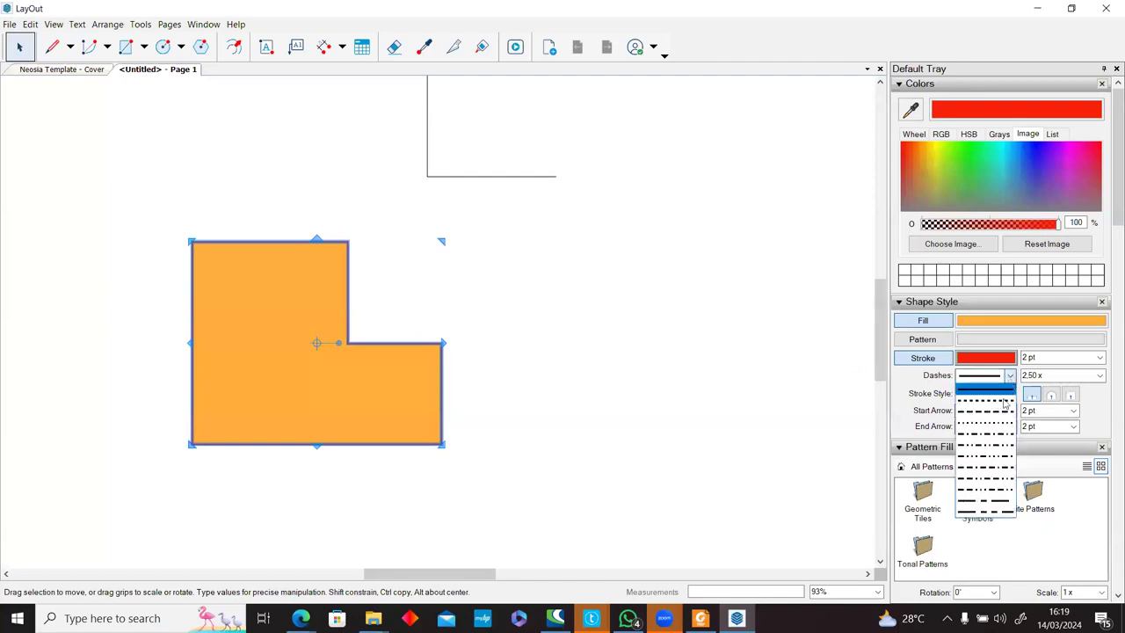
click(985, 445)
click(516, 360)
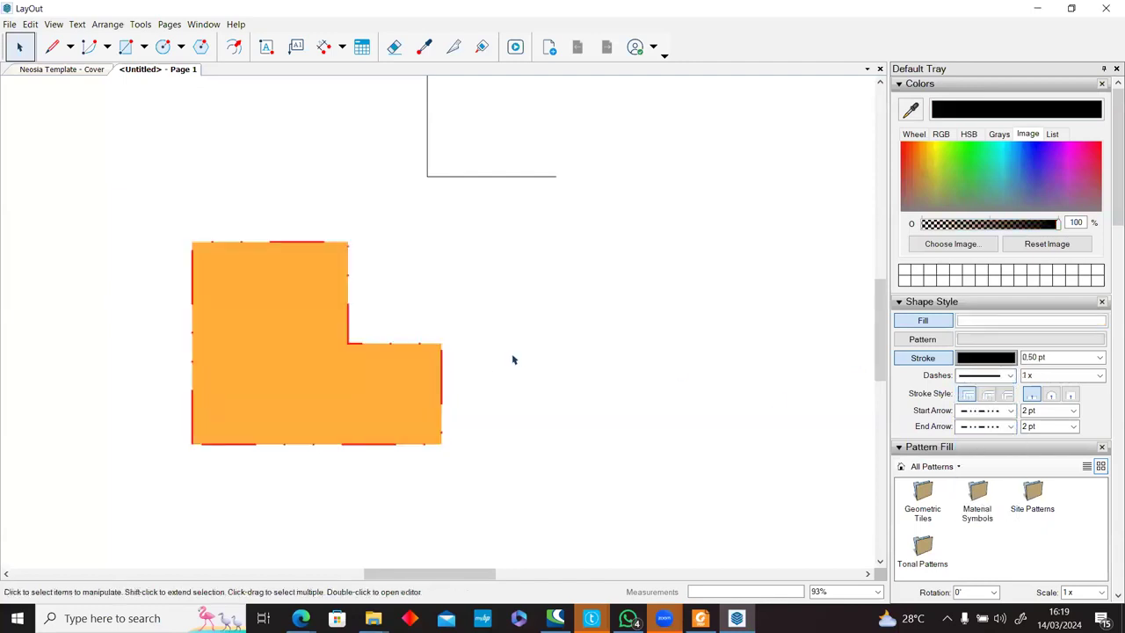
Set the L-shape's stroke to the evenly dashed line pattern.
click(317, 393)
click(1009, 376)
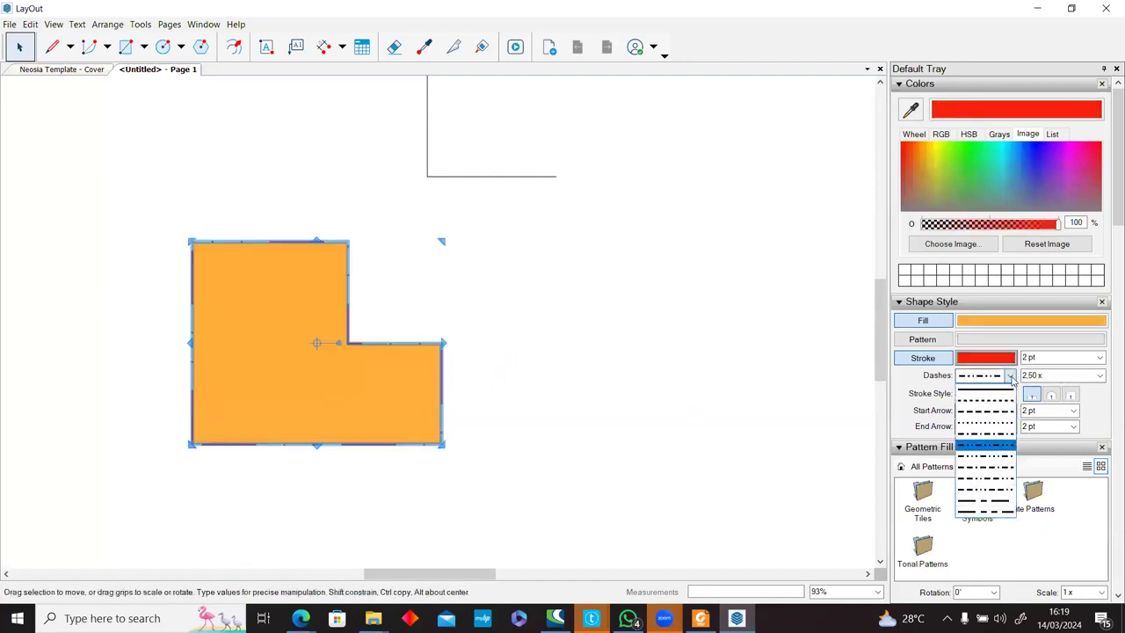
click(1003, 412)
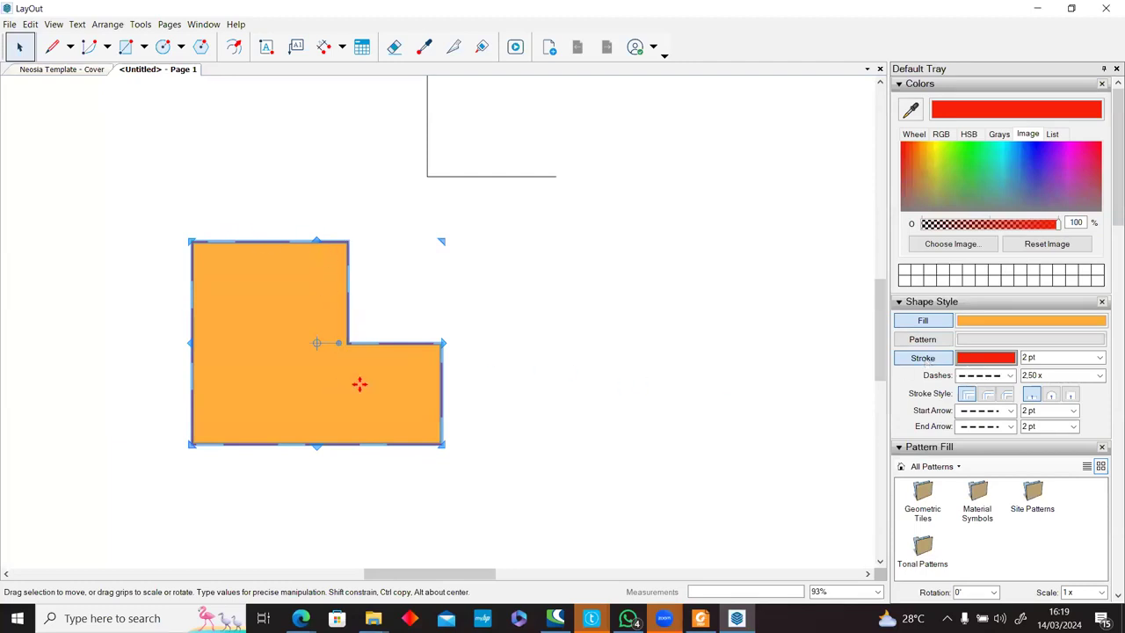
Turn the L-shape's stroke off, deselect the shape to compare, and turn the stroke back on.
click(937, 360)
click(674, 434)
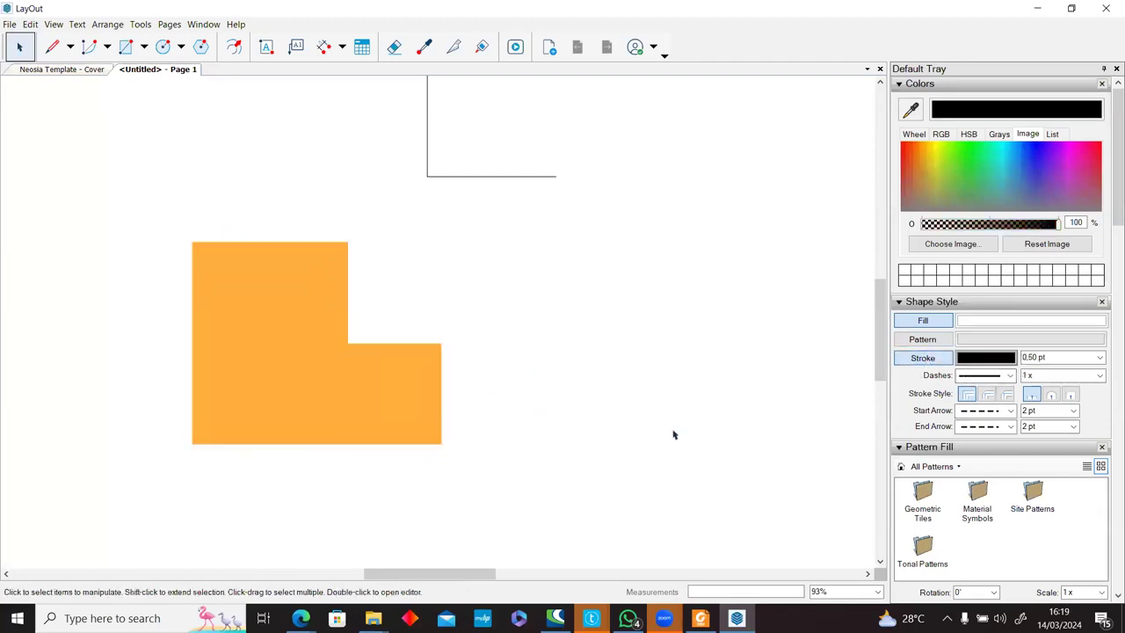
click(404, 400)
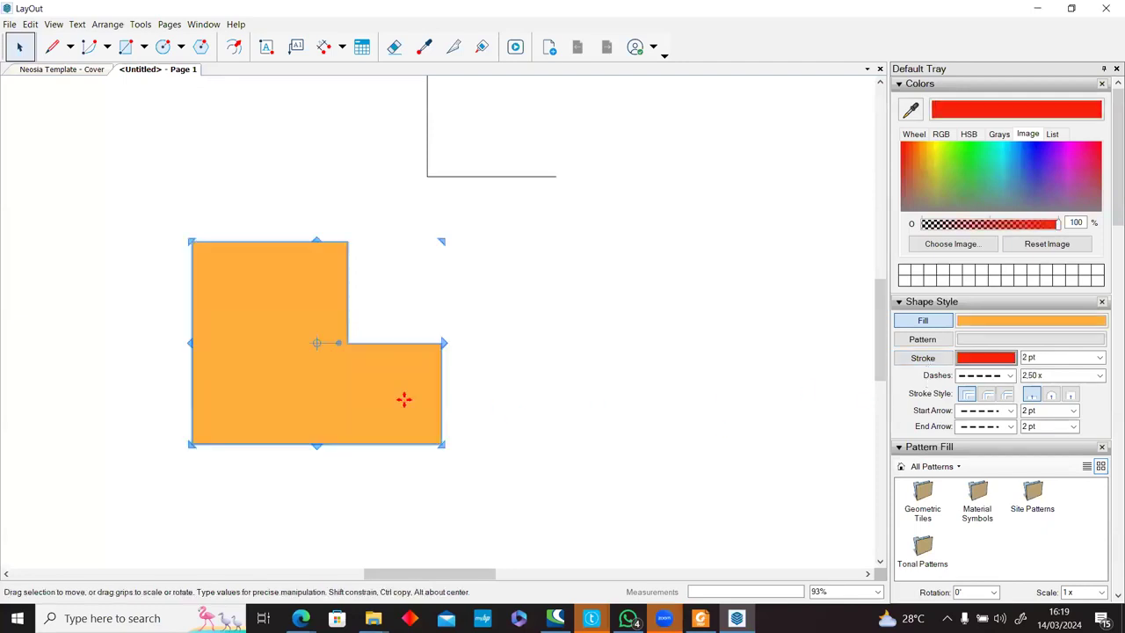
click(923, 361)
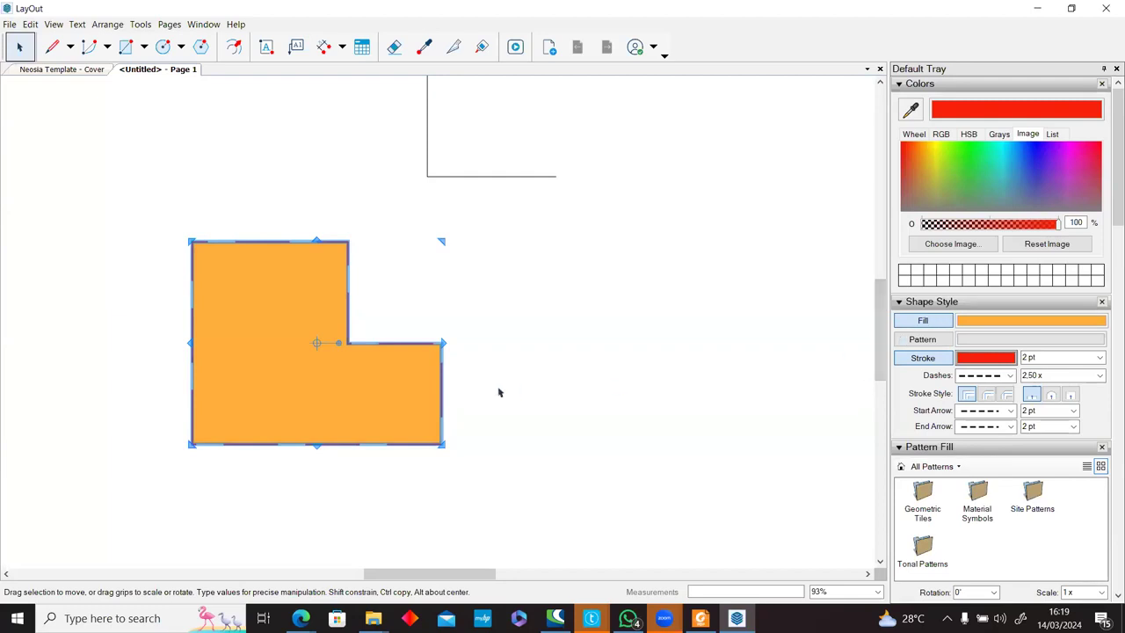
Turn on the pattern fill for the L-shape and look at it up close.
click(923, 339)
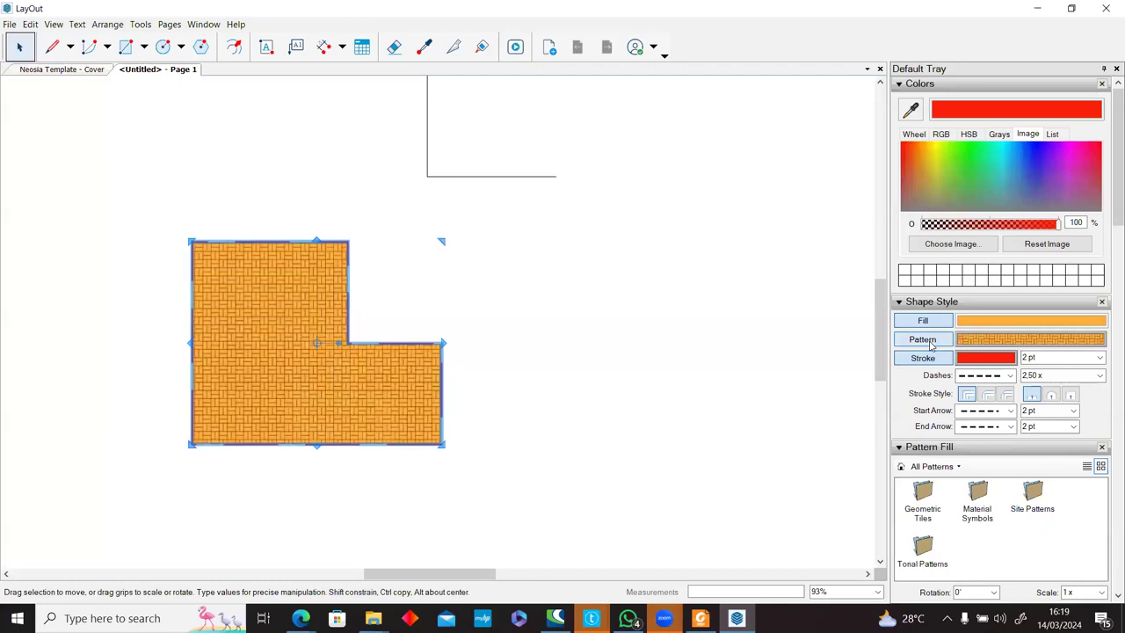
scroll(400, 342, up, 3)
scroll(288, 399, up, 1)
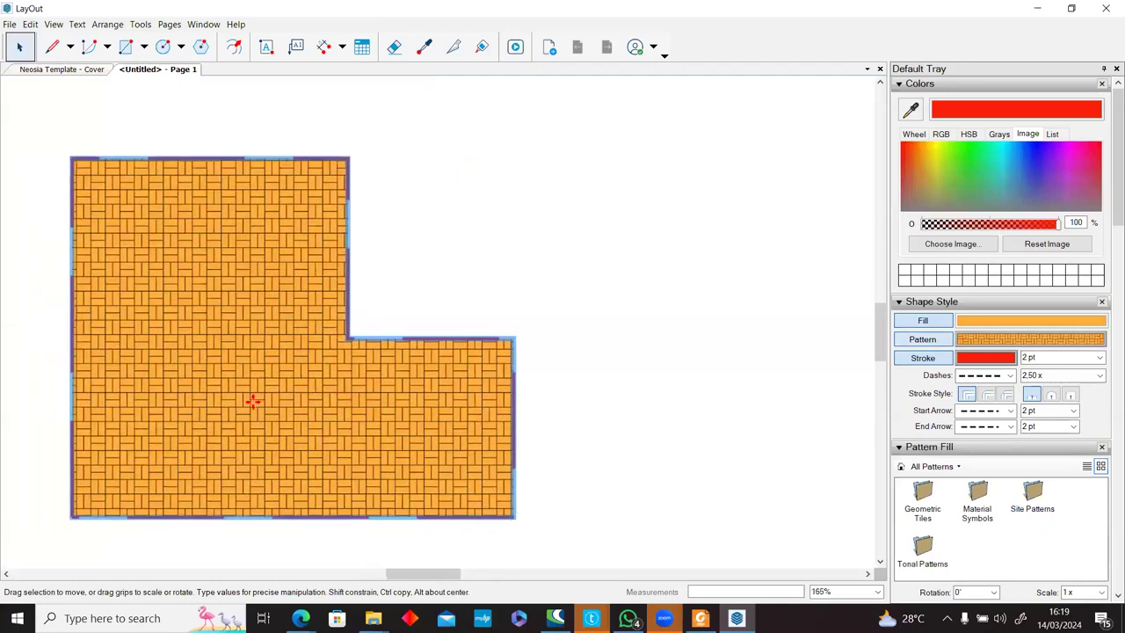
Change the L-shape's pattern to Honeycomb from the Black Linework collection of Geometric Tiles, and deselect the shape.
click(971, 343)
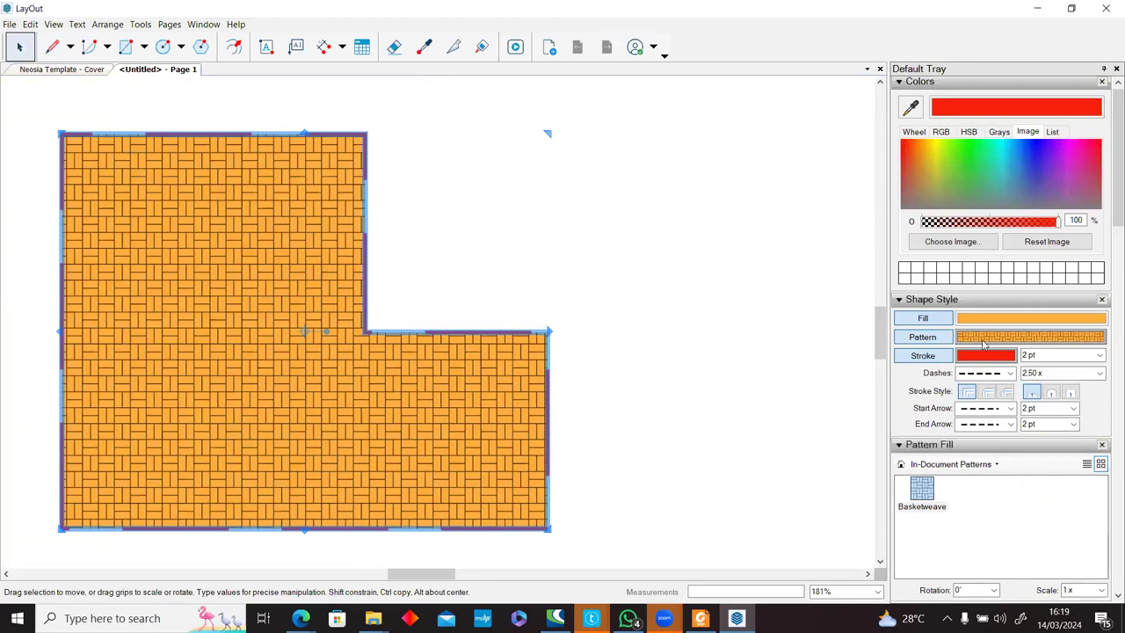
click(923, 489)
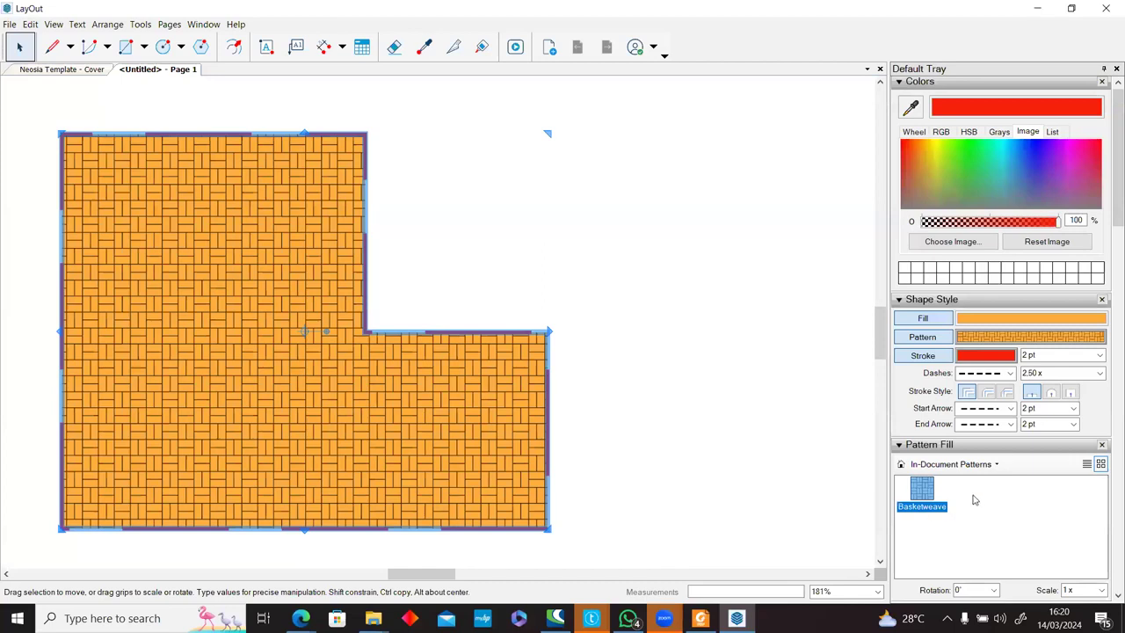
click(972, 467)
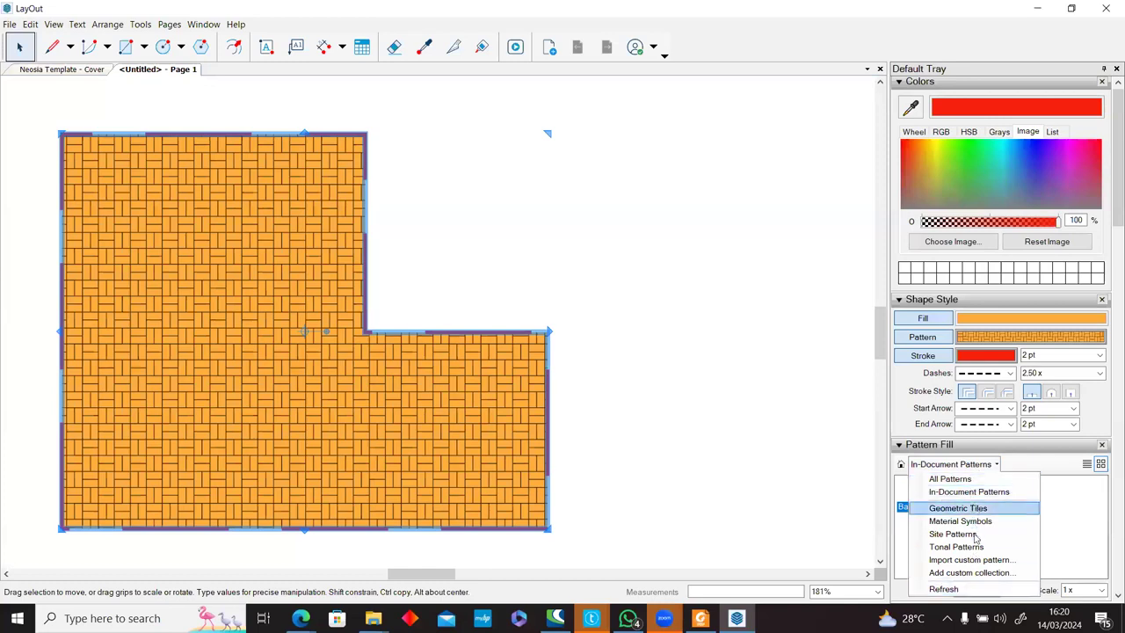
click(978, 509)
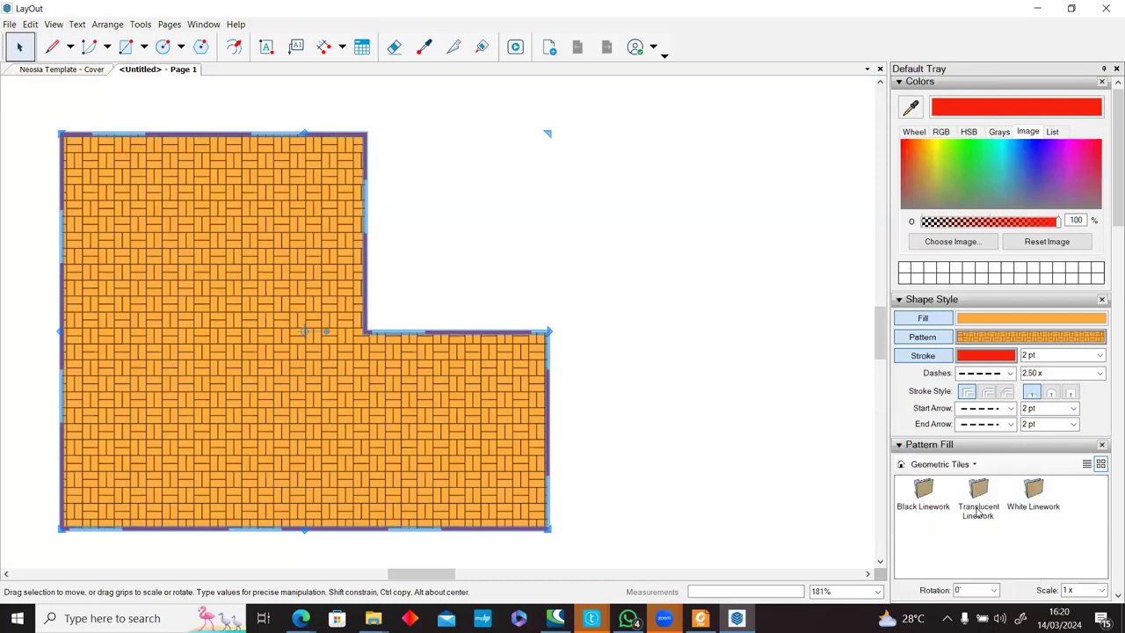
double_click(923, 496)
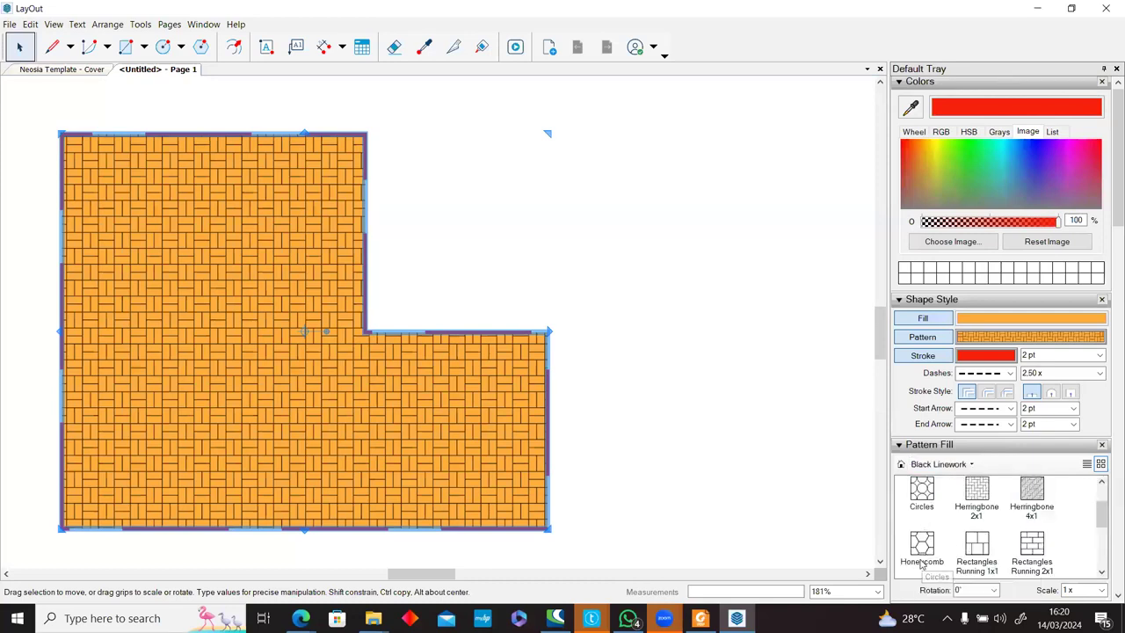
click(923, 545)
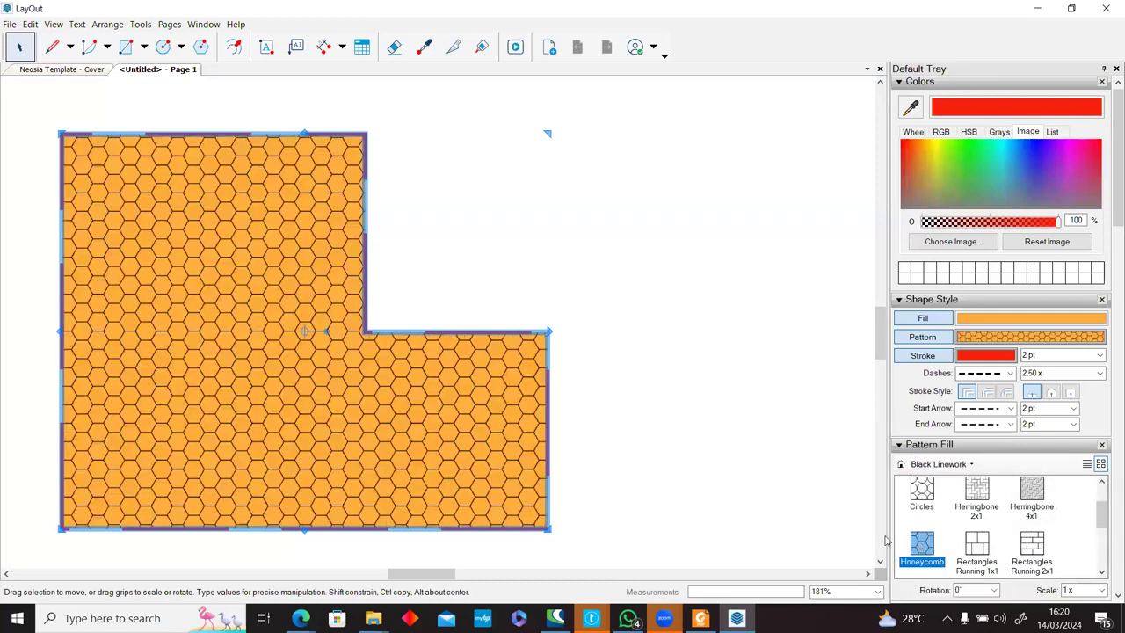
click(682, 499)
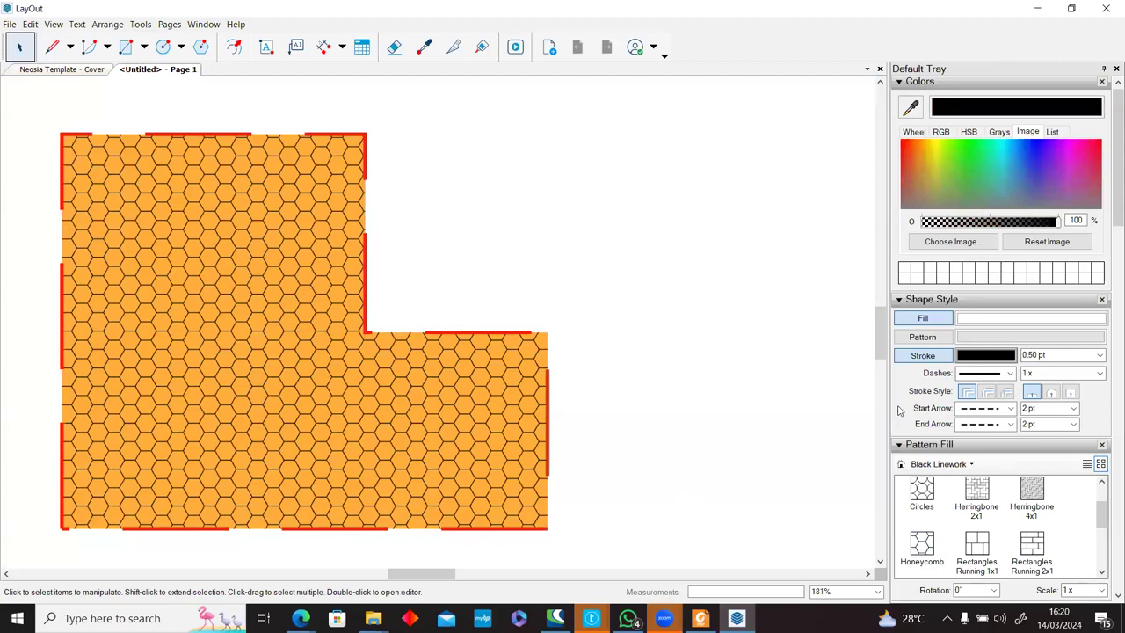
Sketch a freehand irregular outline beside the L-shape and a small P-like scribble with a cross stroke above that outline.
scroll(675, 407, down, 5)
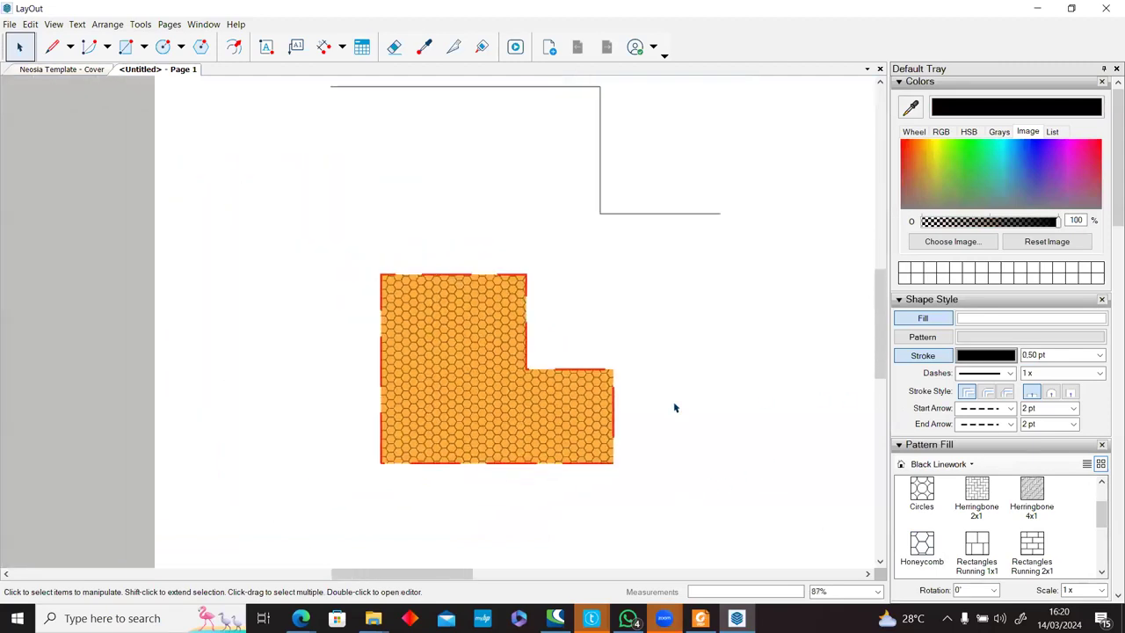
middle_drag(673, 398, 596, 404)
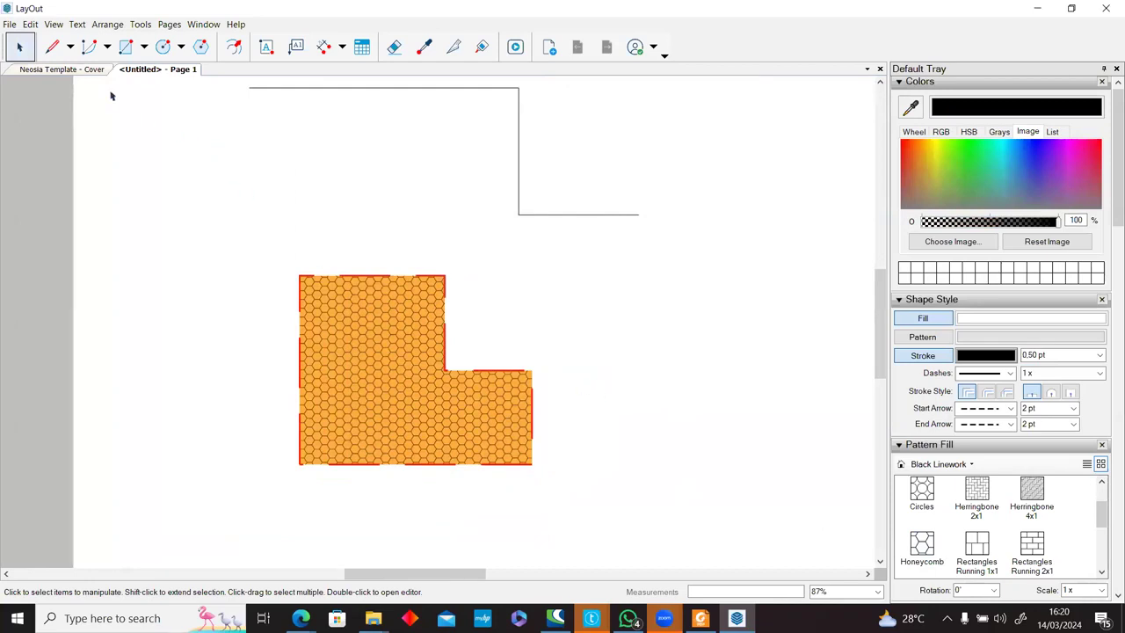
click(71, 47)
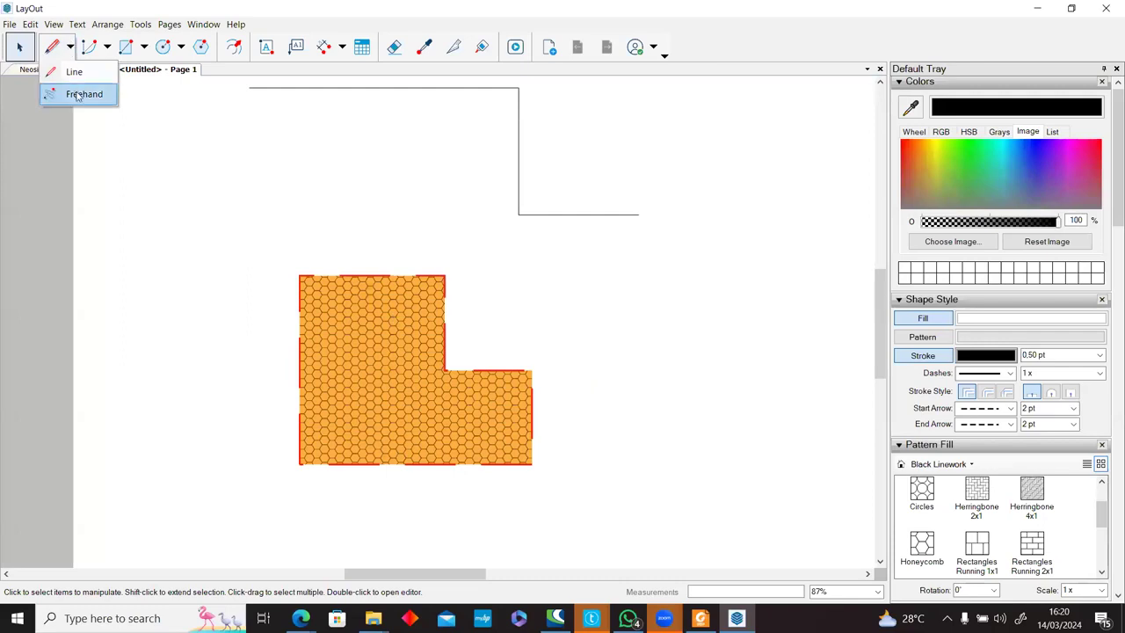
click(77, 94)
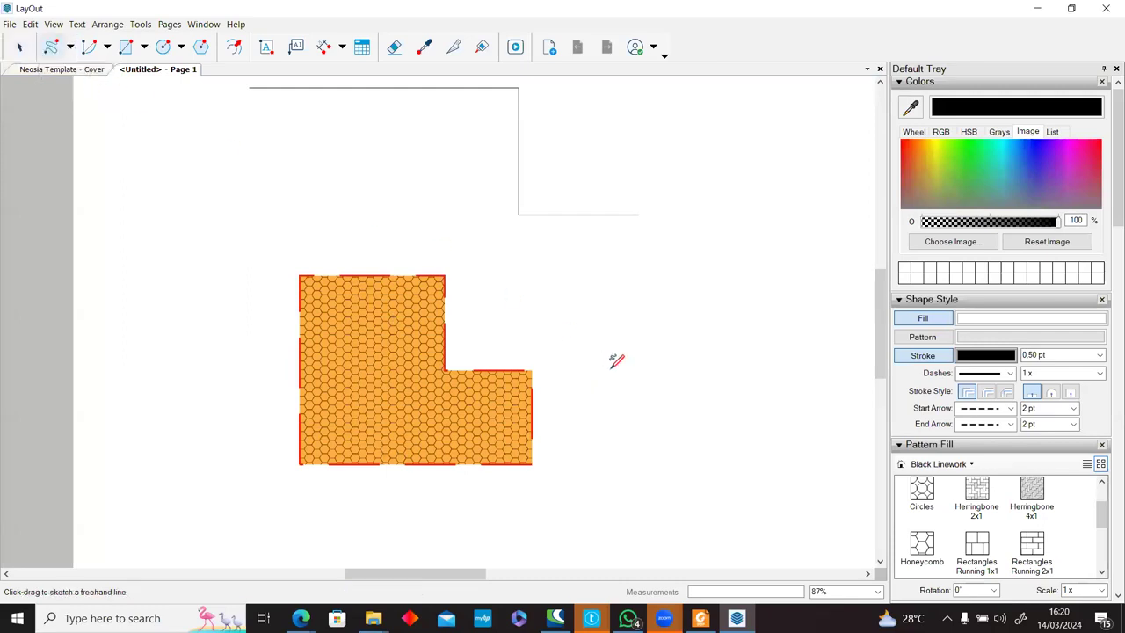
mouse_move(612, 350)
mouse_down()
mouse_move(754, 392)
mouse_move(670, 495)
mouse_move(636, 359)
mouse_move(646, 376)
mouse_up()
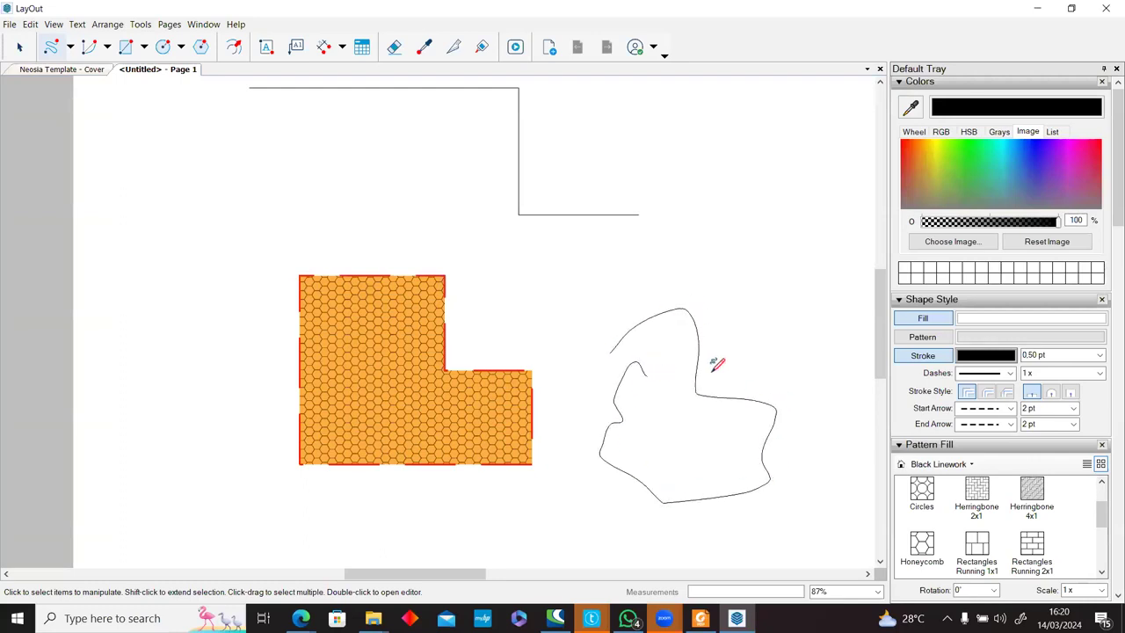
mouse_move(754, 264)
mouse_down()
mouse_move(765, 195)
mouse_move(791, 258)
mouse_move(737, 264)
mouse_up()
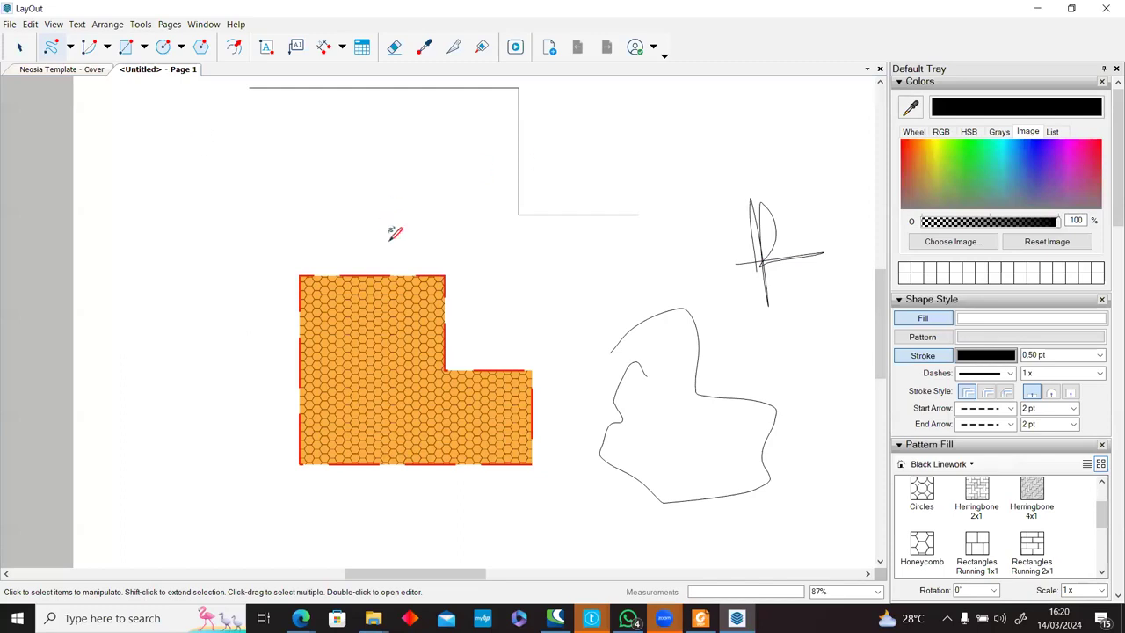
Draw a centre-based arc above the L-shape with a 6 cm radius and a 20° sweep.
click(107, 48)
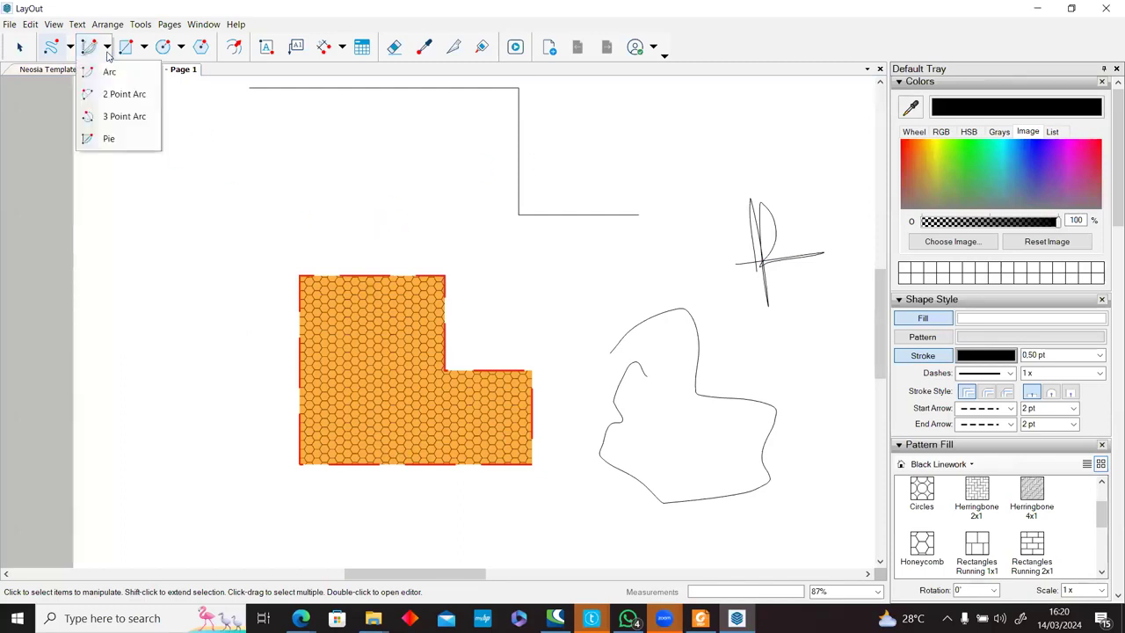
click(112, 72)
click(145, 194)
click(296, 185)
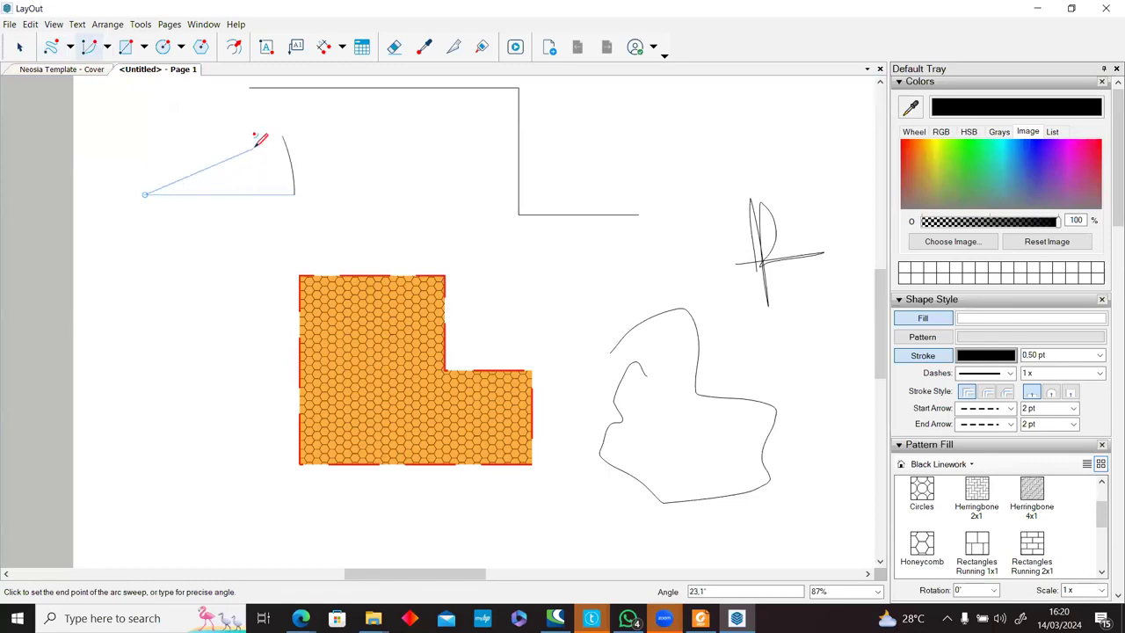
key(Escape)
click(206, 214)
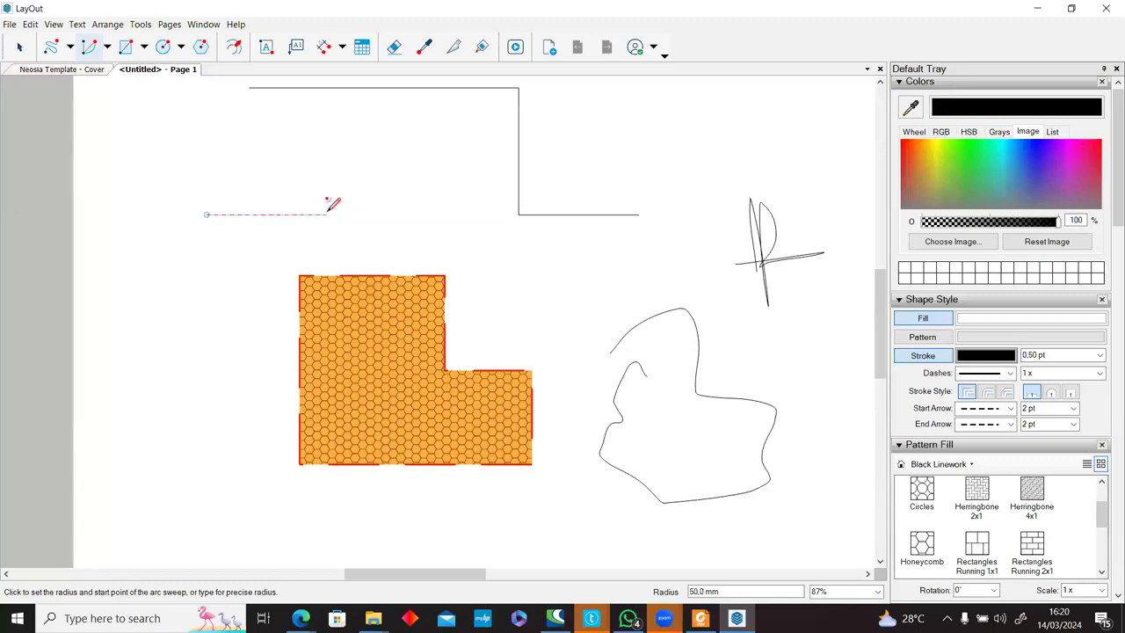
text(6cm)
key(Return)
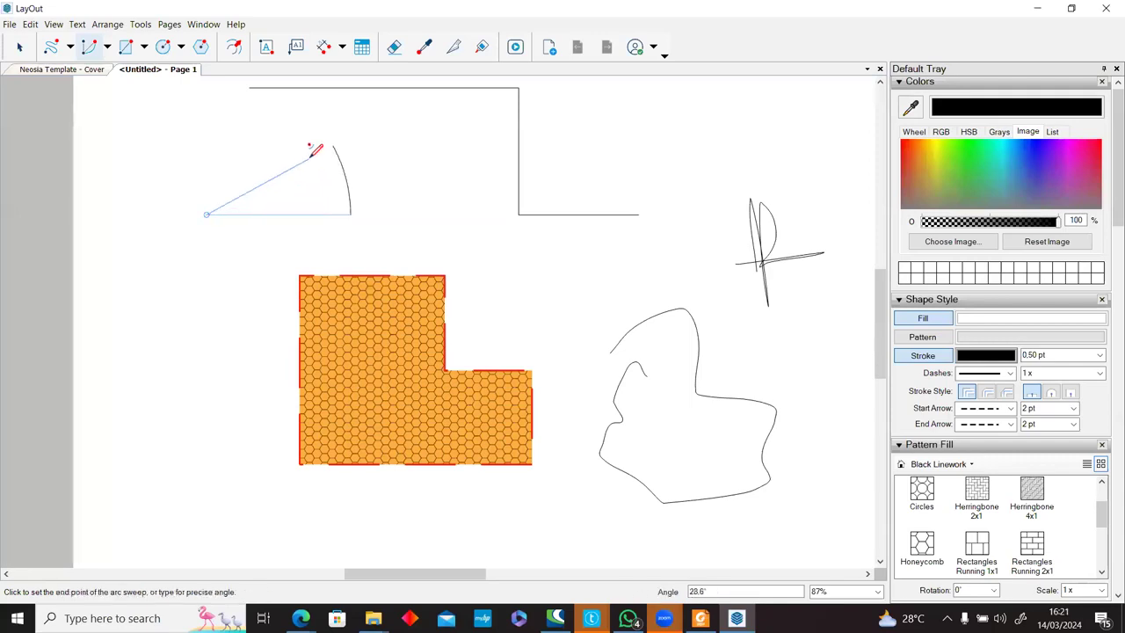
text(20)
key(Return)
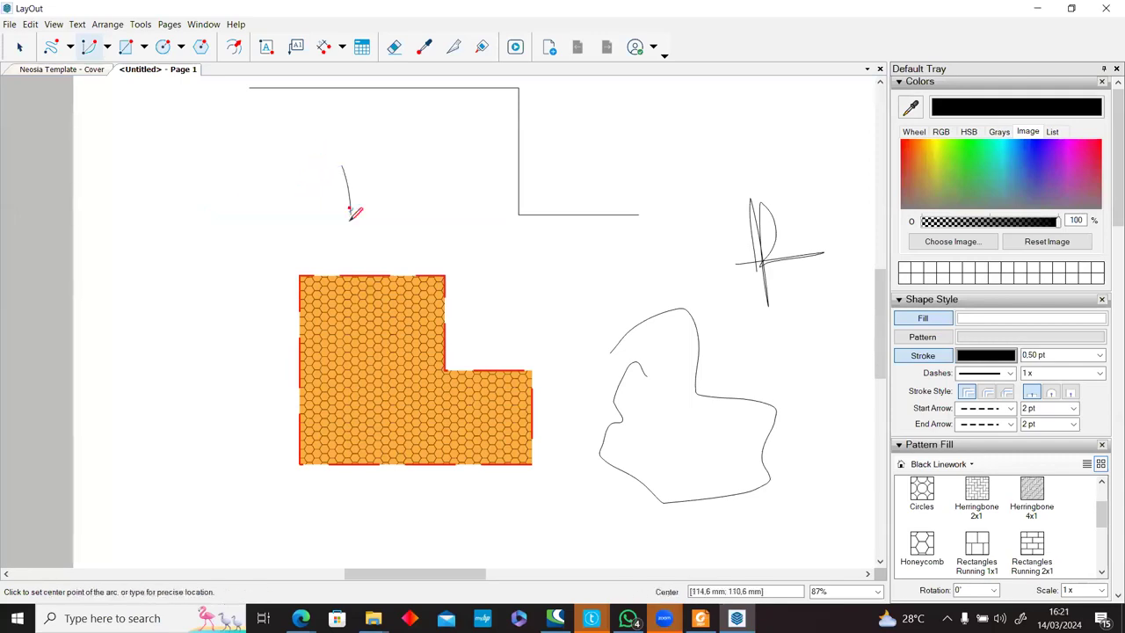
Draw a 2 Point Arc with a horizontal chord and an upward bulge to the left of the 20° arc.
click(106, 46)
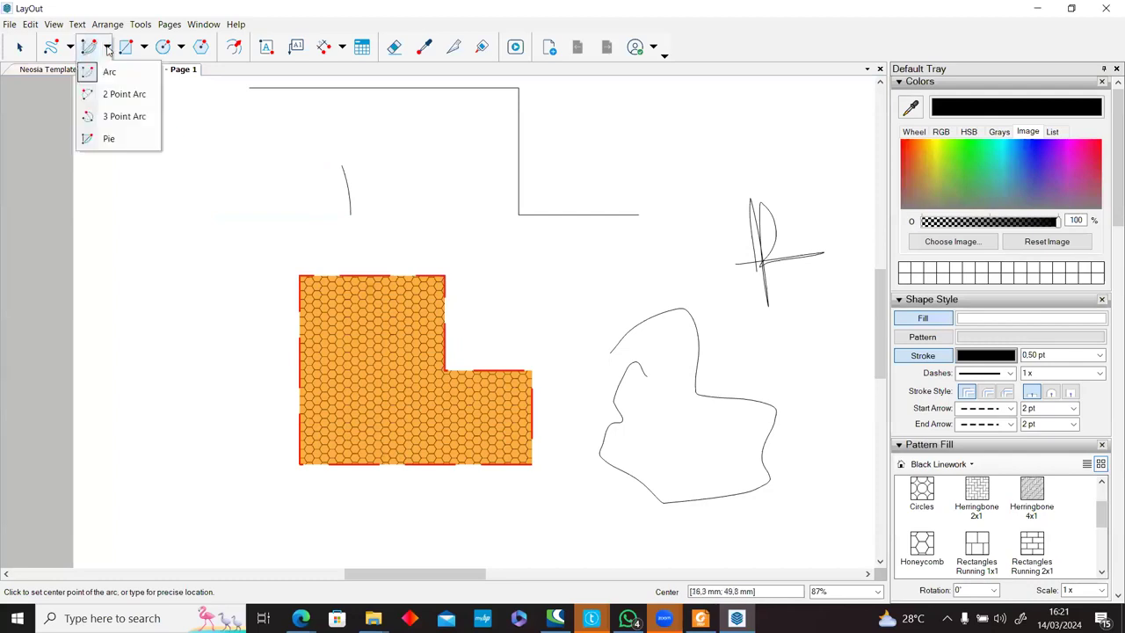
click(123, 94)
click(129, 190)
click(275, 190)
click(233, 136)
Draw a 3 Point Arc below the two-point arc, left of the L-shape.
click(106, 46)
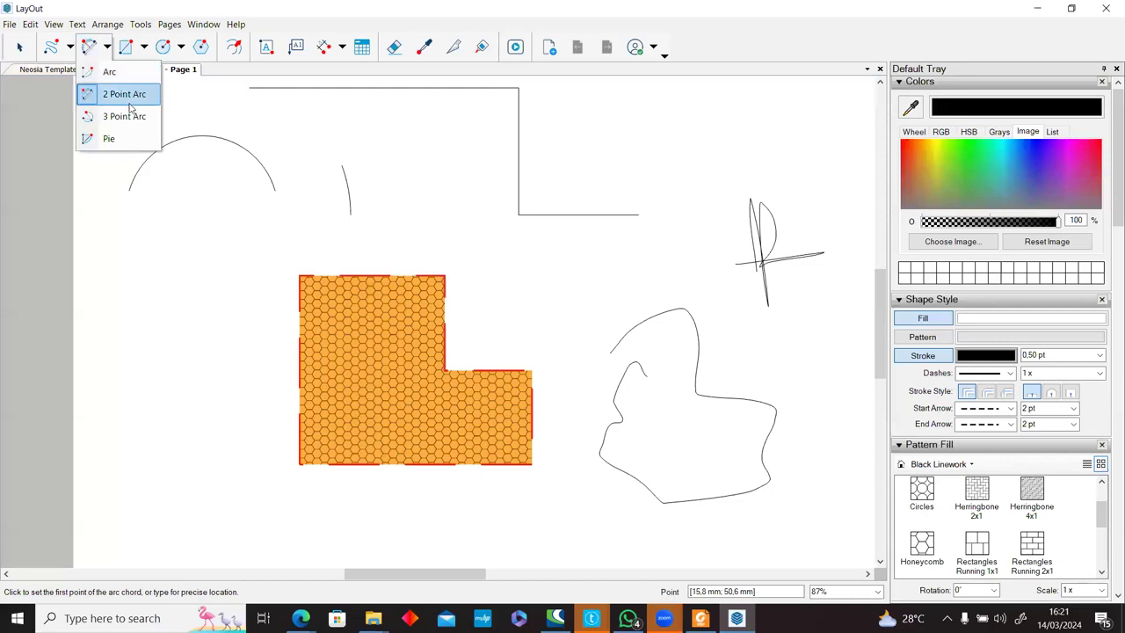
click(123, 115)
click(211, 290)
click(268, 270)
click(258, 227)
Draw a Pie shape in the space above the L-shape's notch, opening to the right.
click(106, 47)
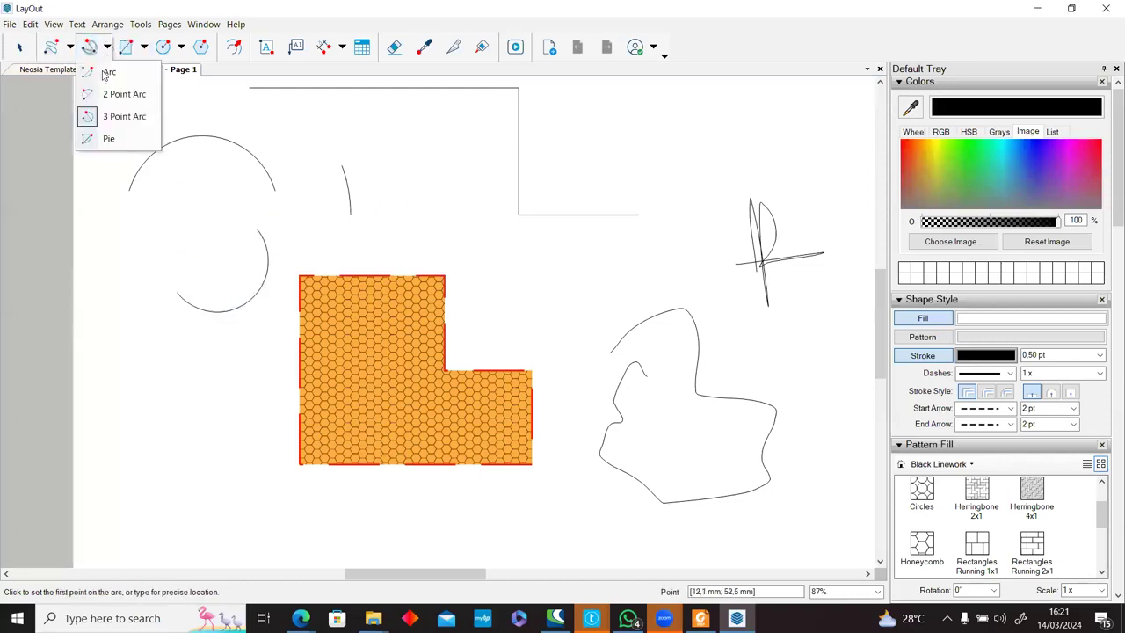
click(122, 139)
click(445, 249)
click(575, 256)
click(551, 324)
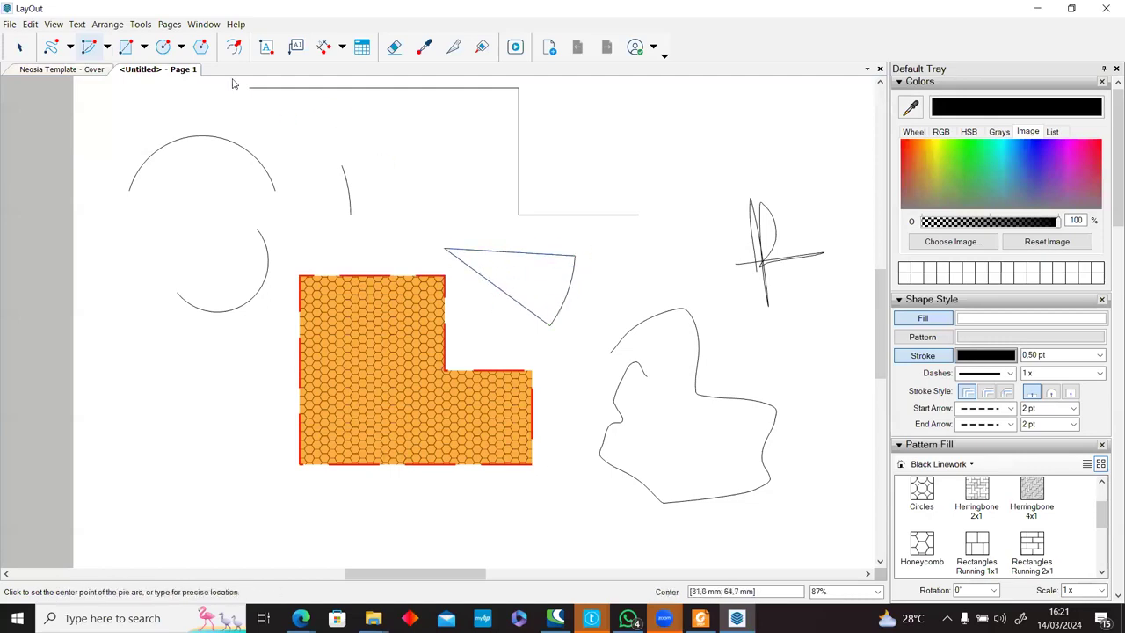
Draw a rectangle 4 cm wide to the left of the L-shape, below the three-point arc.
click(125, 49)
click(129, 365)
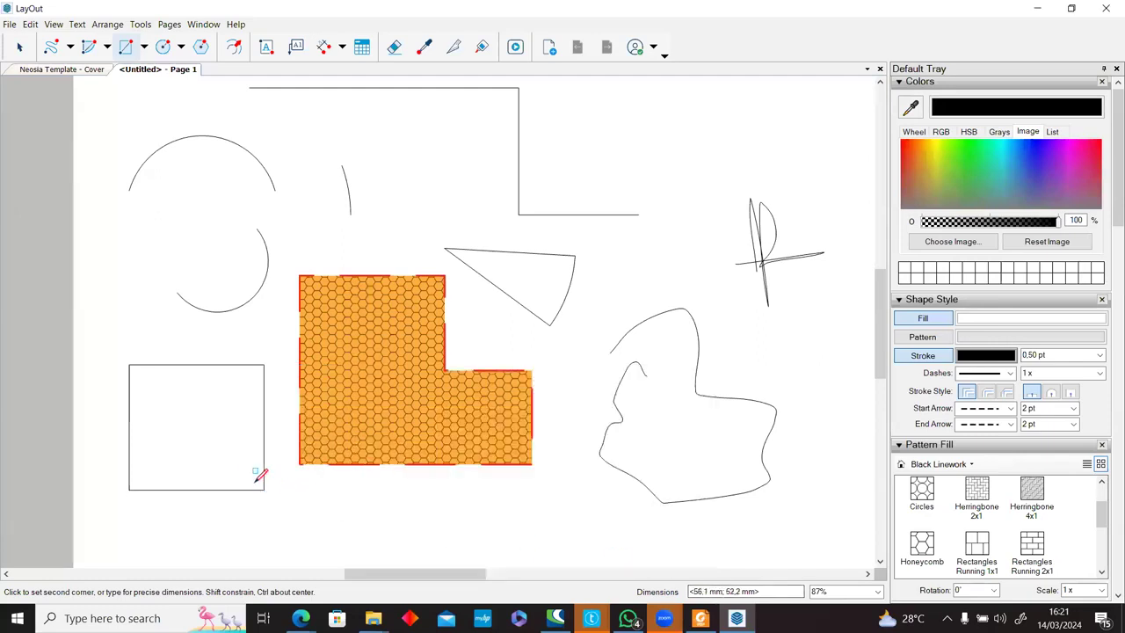
text(4cm)
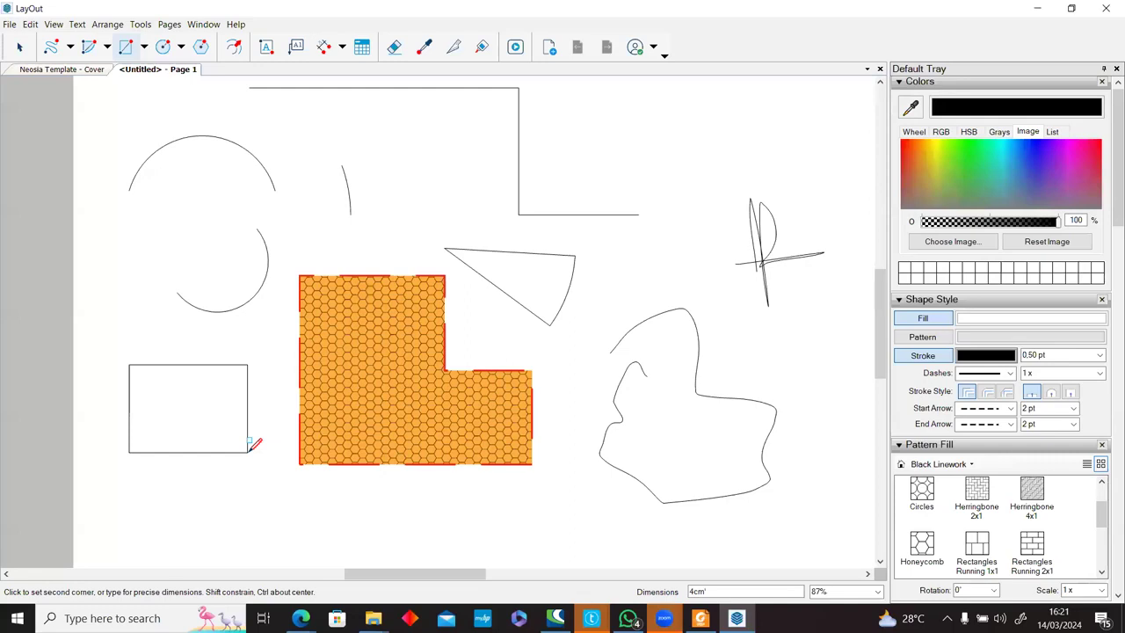
text(;c)
key(Return)
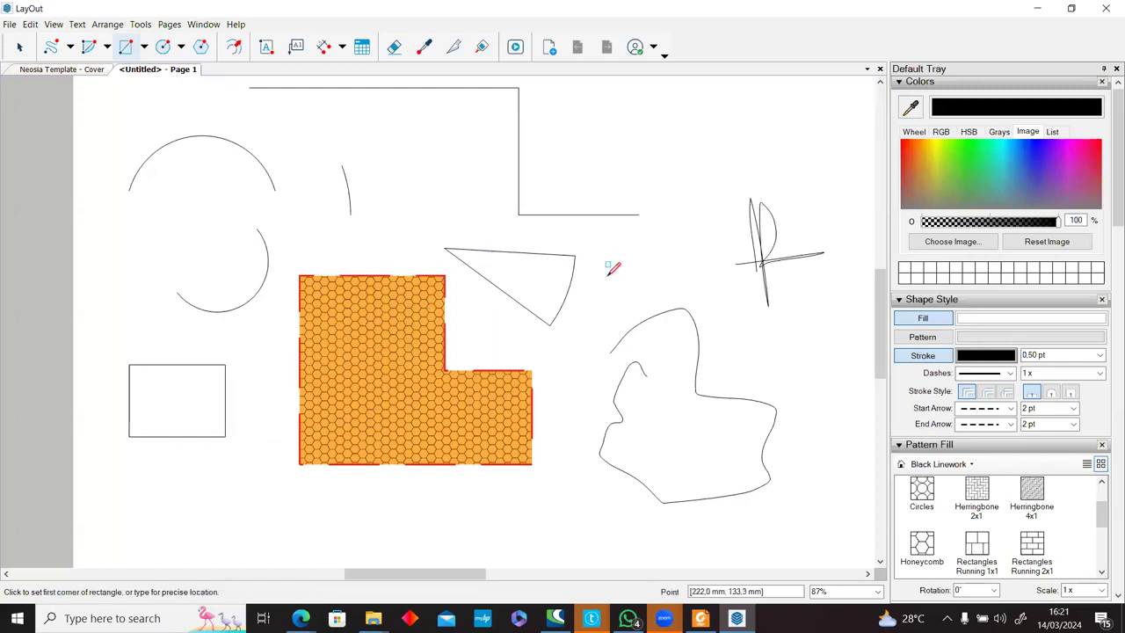
Draw a rounded rectangle in the space above and to the left of the freehand P-shaped scribble, and try adjusting it.
click(145, 48)
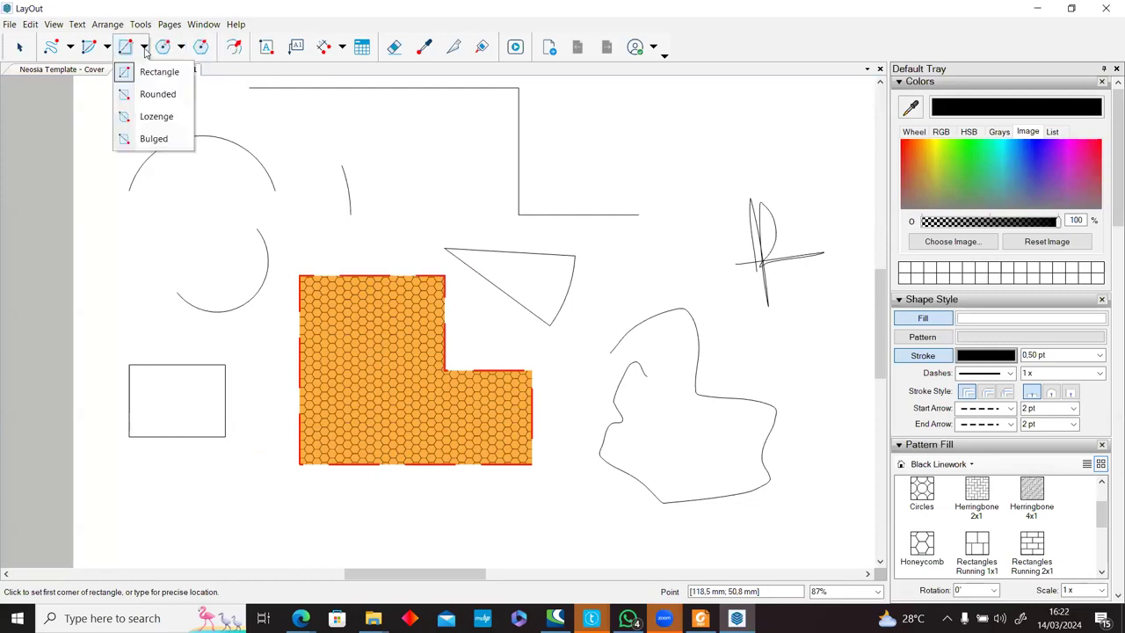
click(158, 95)
click(612, 115)
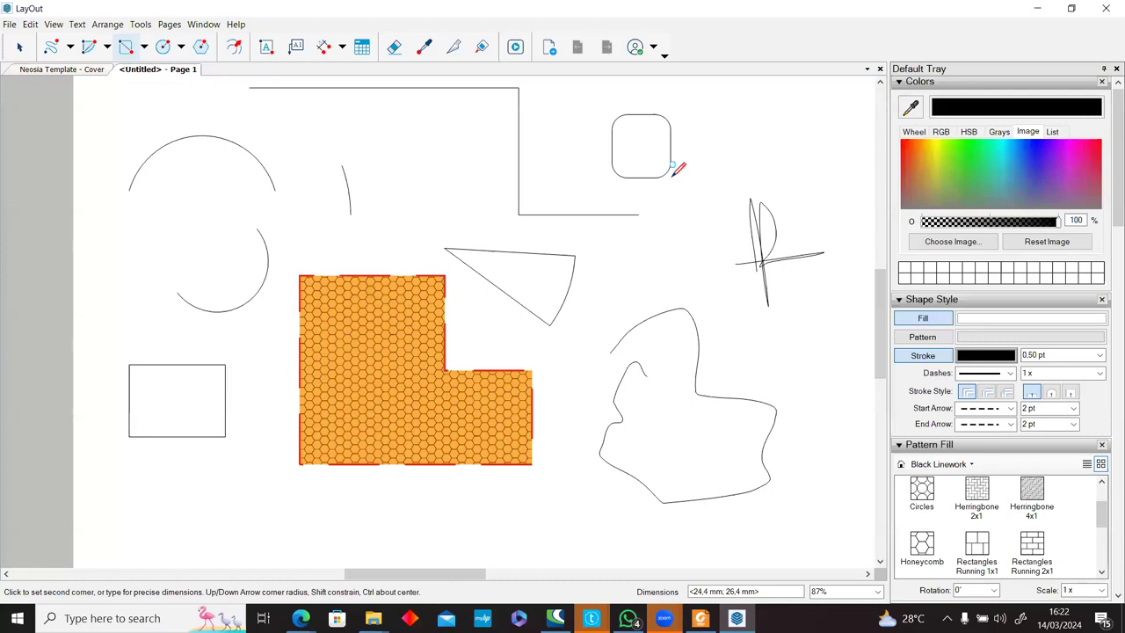
click(705, 185)
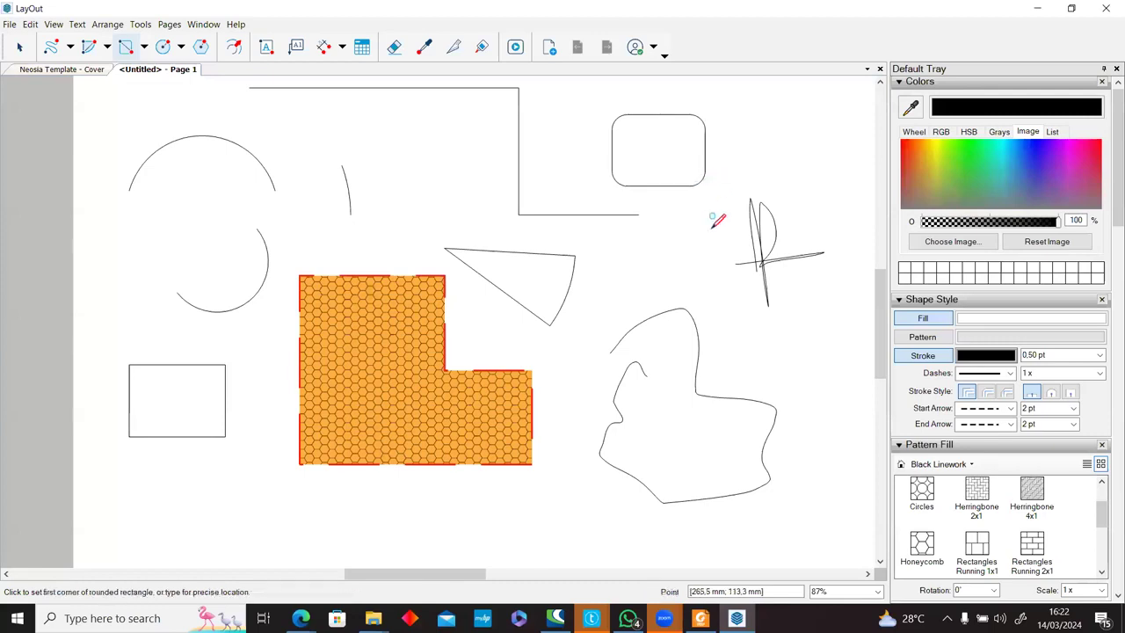
key(Down)
key(Down)
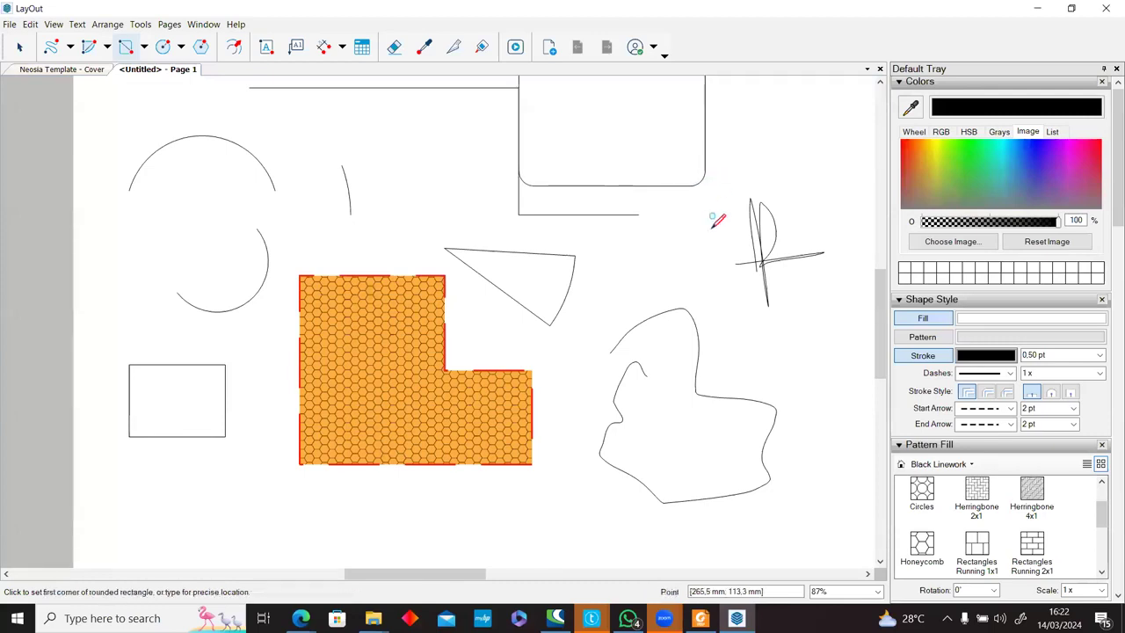
Draw a second rounded rectangle near the page's upper right, above the P-shaped scribble, and try the centred option.
scroll(717, 220, down, 3)
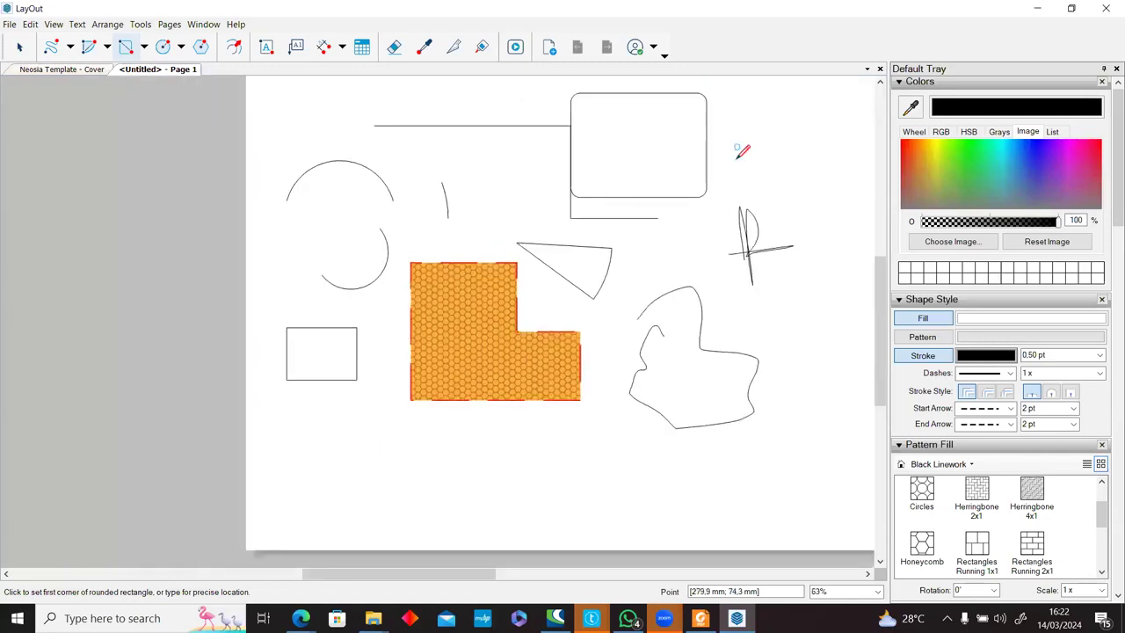
middle_drag(741, 148, 527, 198)
drag(564, 168, 651, 242)
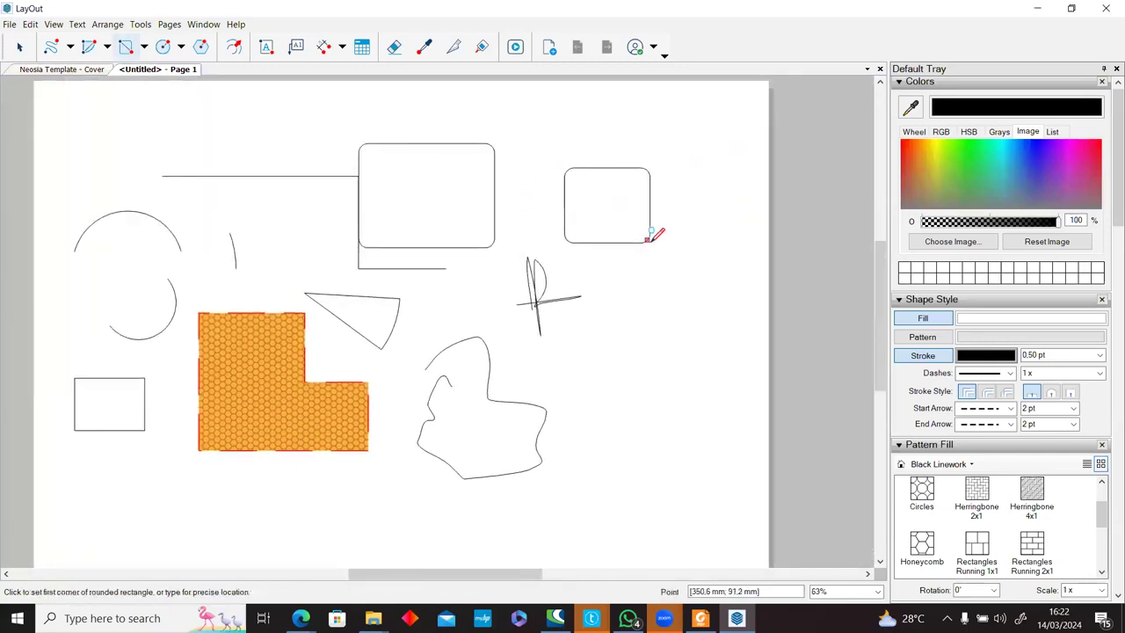
key(ctrl)
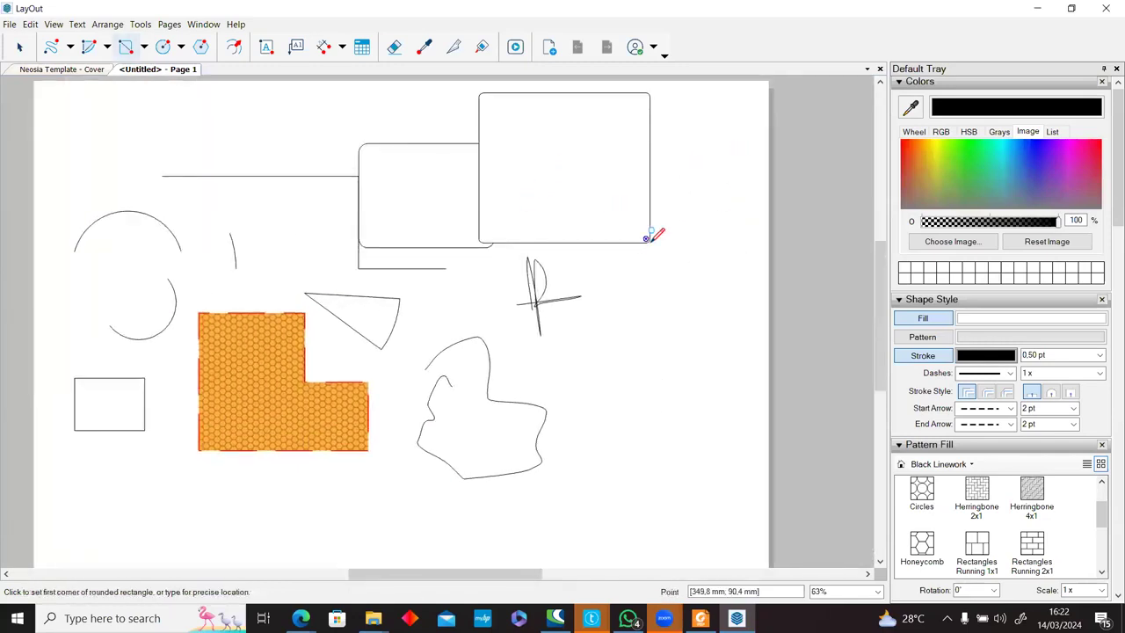
Undo the trial rounded rectangles and draw a single wide one between the upper stepped line and the P-shaped scribble.
key(ctrl+z)
key(ctrl+z)
mouse_move(419, 131)
mouse_down()
mouse_move(557, 221)
mouse_move(565, 242)
mouse_up()
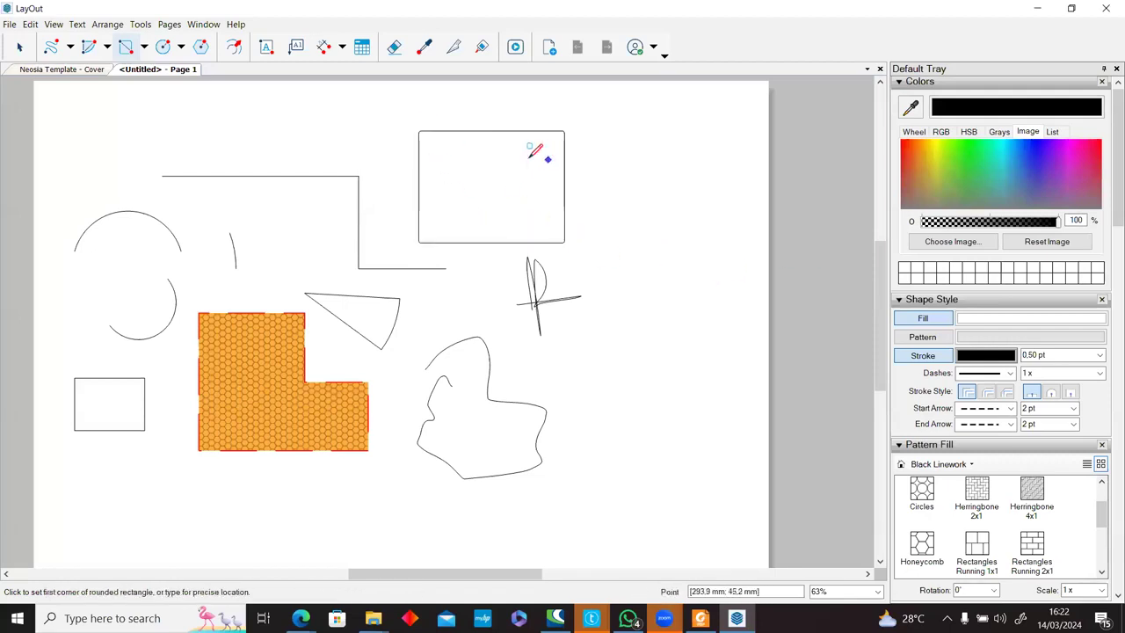
Draw a tall vertical Lozenge near the page's right edge and a flat horizontal Lozenge below it.
click(145, 47)
click(155, 113)
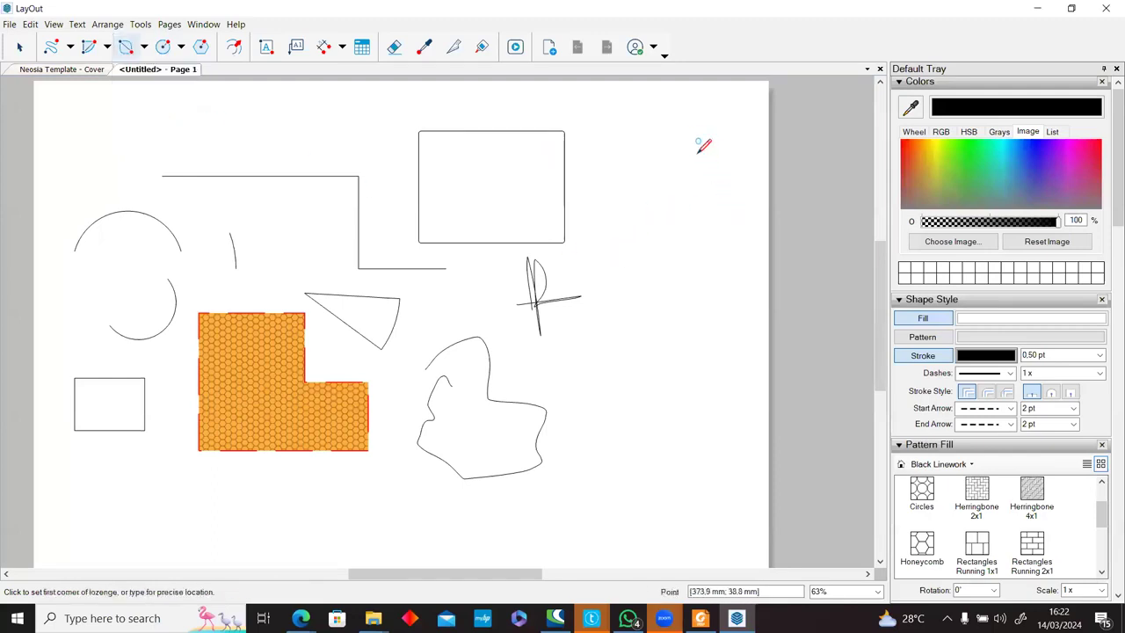
mouse_move(635, 226)
mouse_down()
mouse_move(734, 382)
mouse_move(736, 406)
mouse_up()
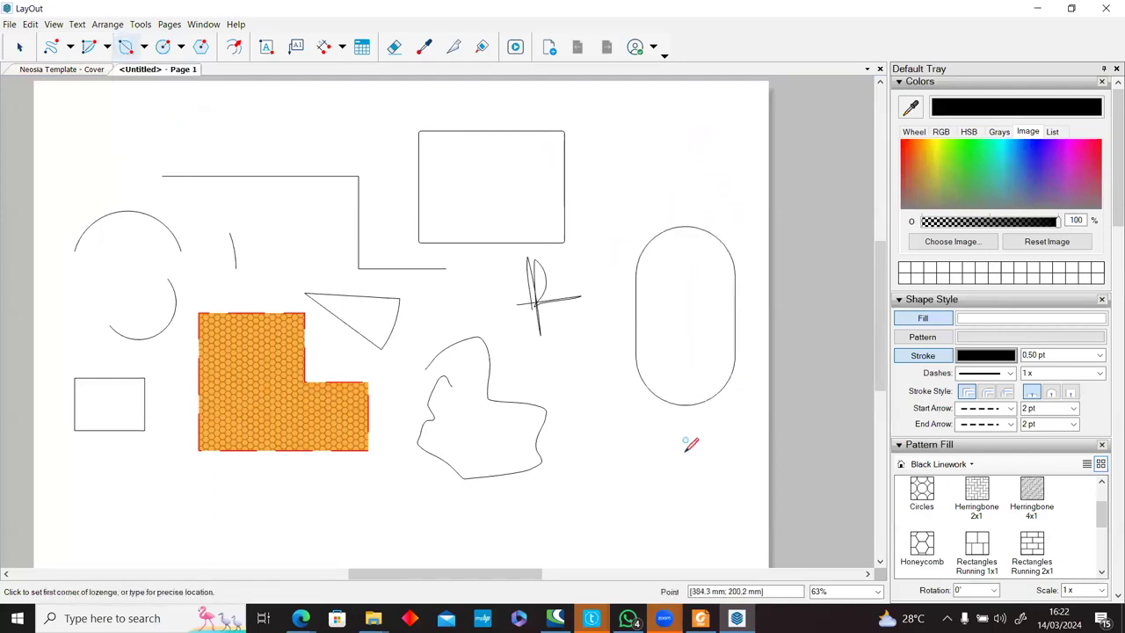
mouse_move(635, 471)
mouse_down()
mouse_move(679, 529)
mouse_move(732, 498)
mouse_move(741, 504)
mouse_up()
Draw a Bulged rectangle directly above the tall lozenge, near the page's upper-right corner.
click(144, 47)
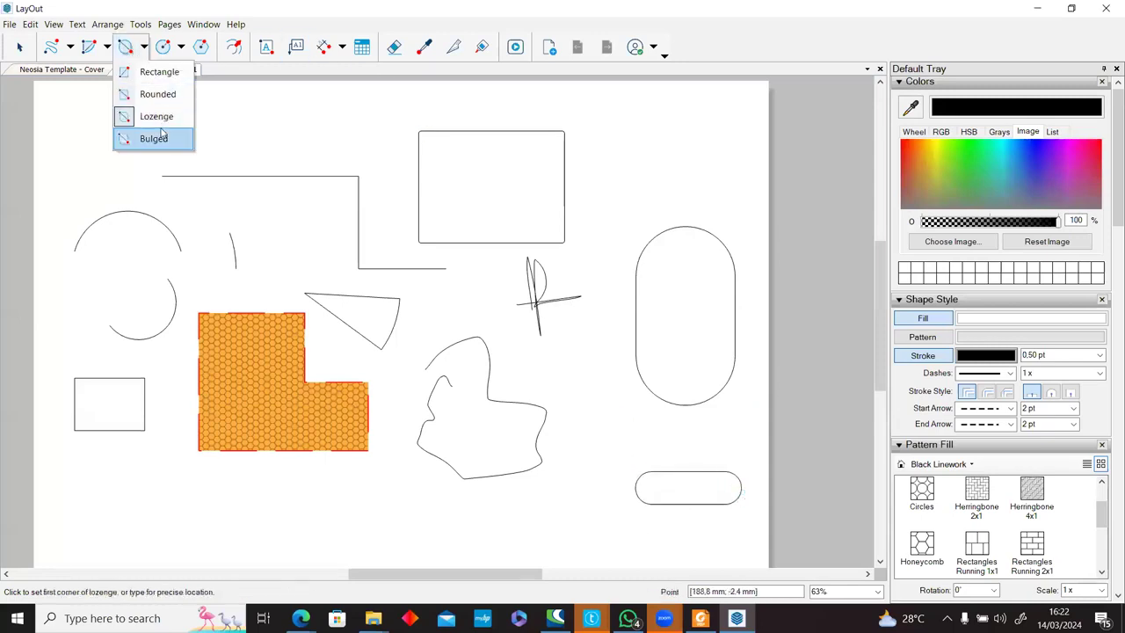
click(155, 138)
mouse_move(646, 124)
mouse_down()
mouse_move(691, 167)
mouse_move(747, 187)
mouse_move(746, 198)
mouse_up()
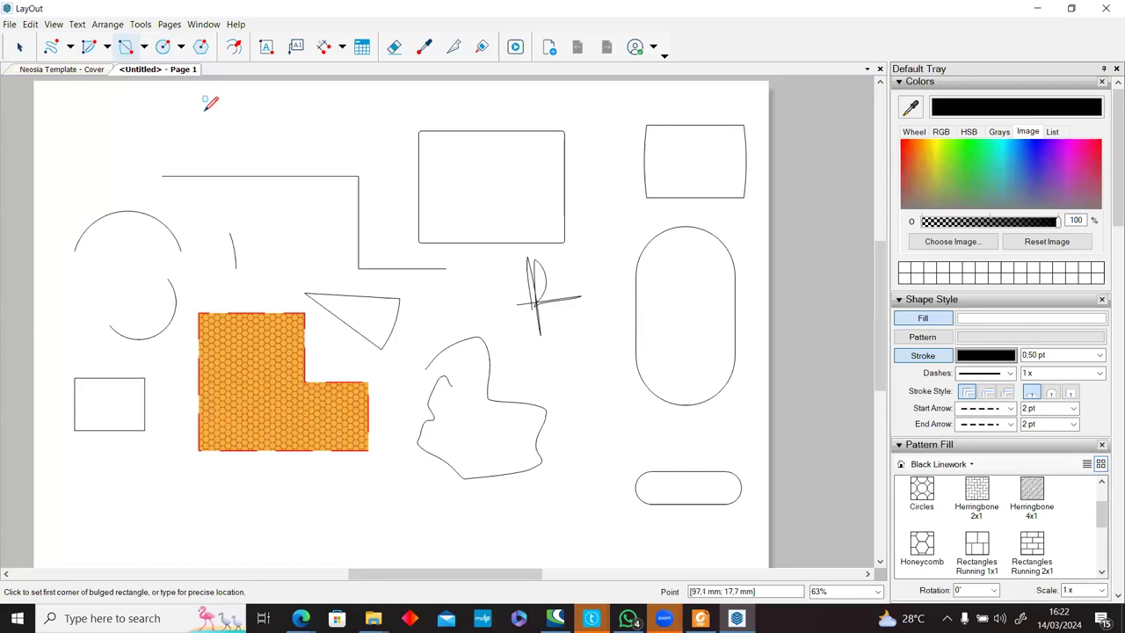
Draw two circles near the top of the page: one above the stepped line and one over the line's first corner.
click(182, 49)
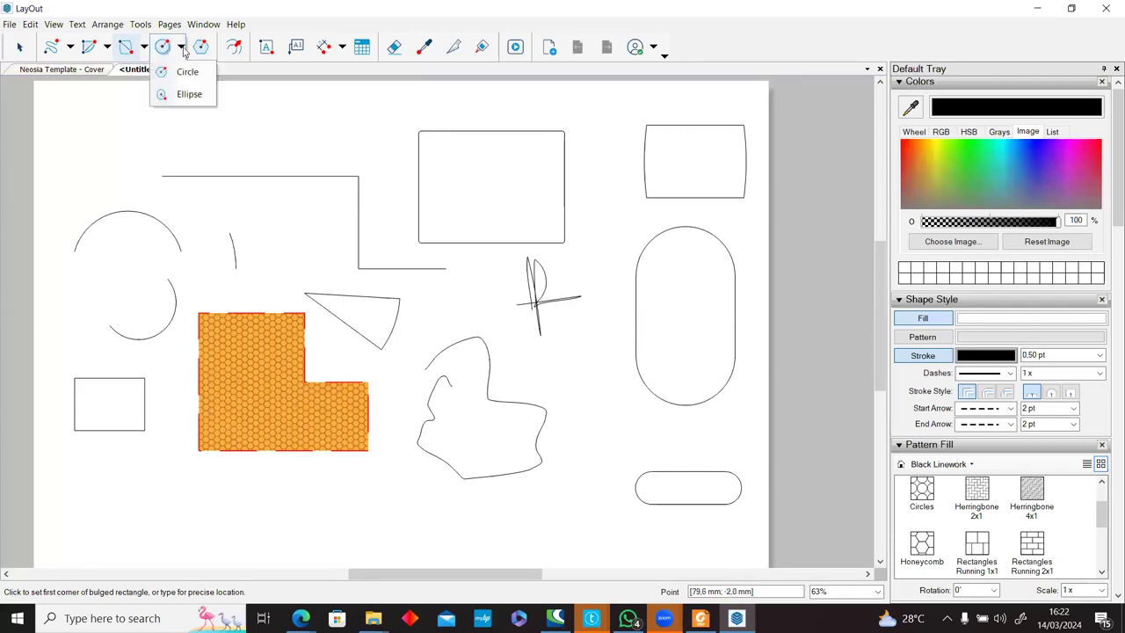
click(181, 73)
click(272, 119)
click(302, 118)
click(362, 147)
click(394, 156)
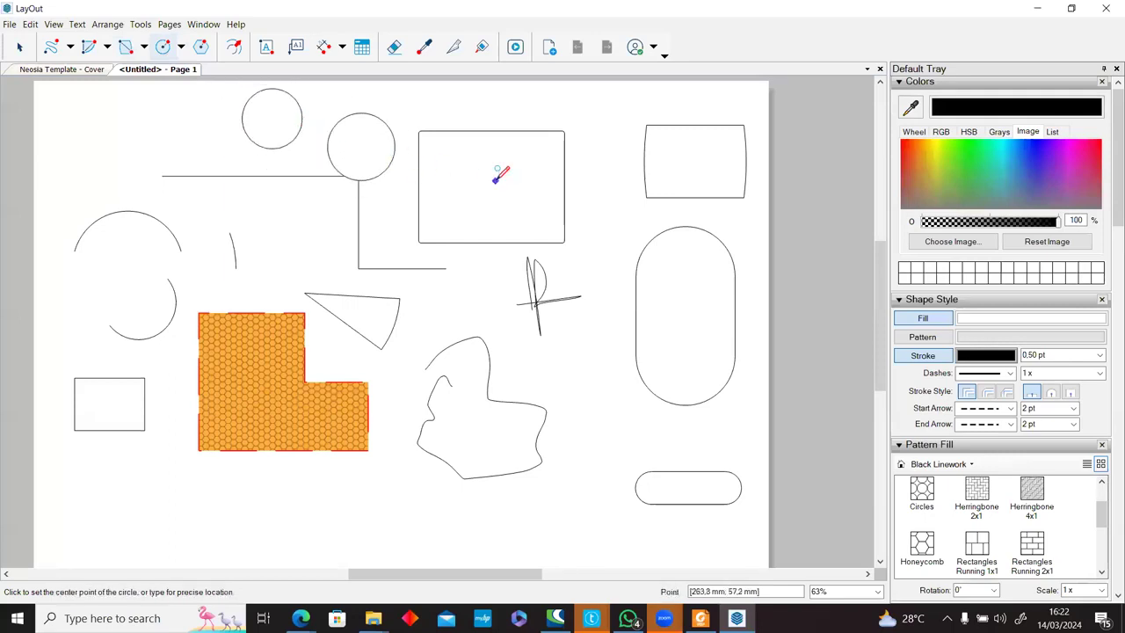
Draw a stepped three-segment line below the L-shape: horizontal, a vertical drop of about 24 mm, and horizontal again.
scroll(461, 204, down, 2)
scroll(244, 437, up, 3)
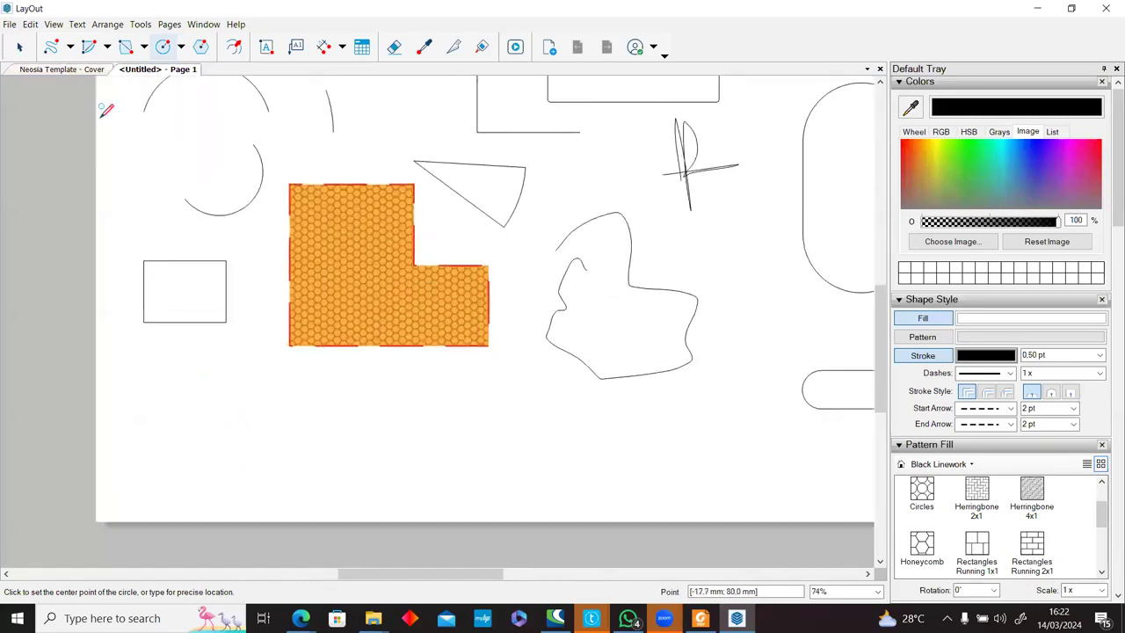
key(l)
click(211, 423)
click(350, 423)
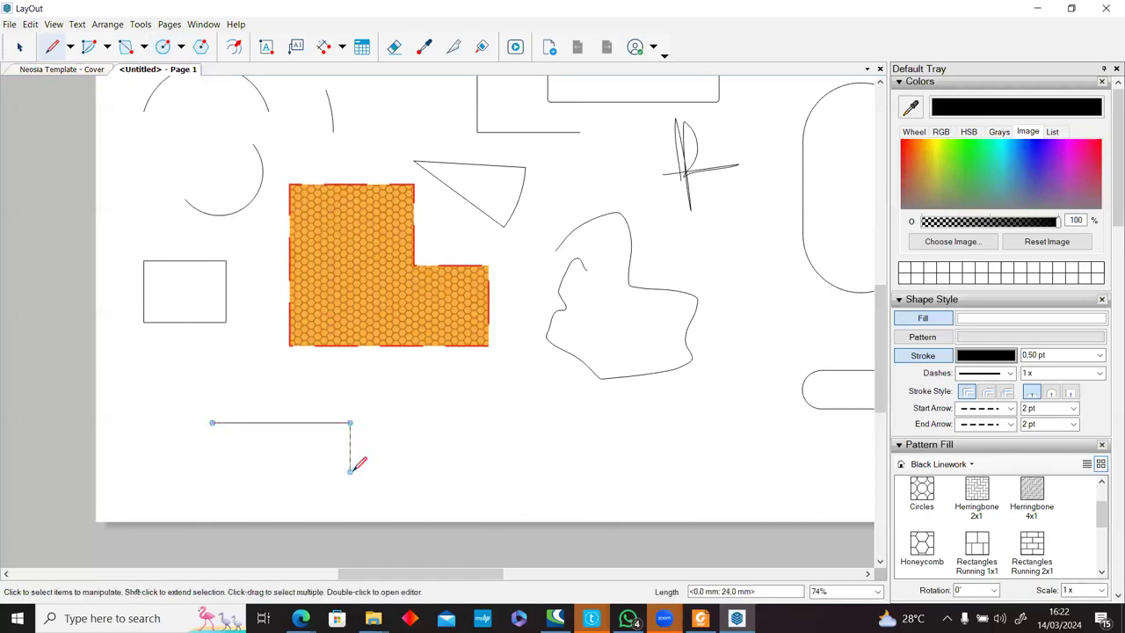
click(350, 472)
click(458, 471)
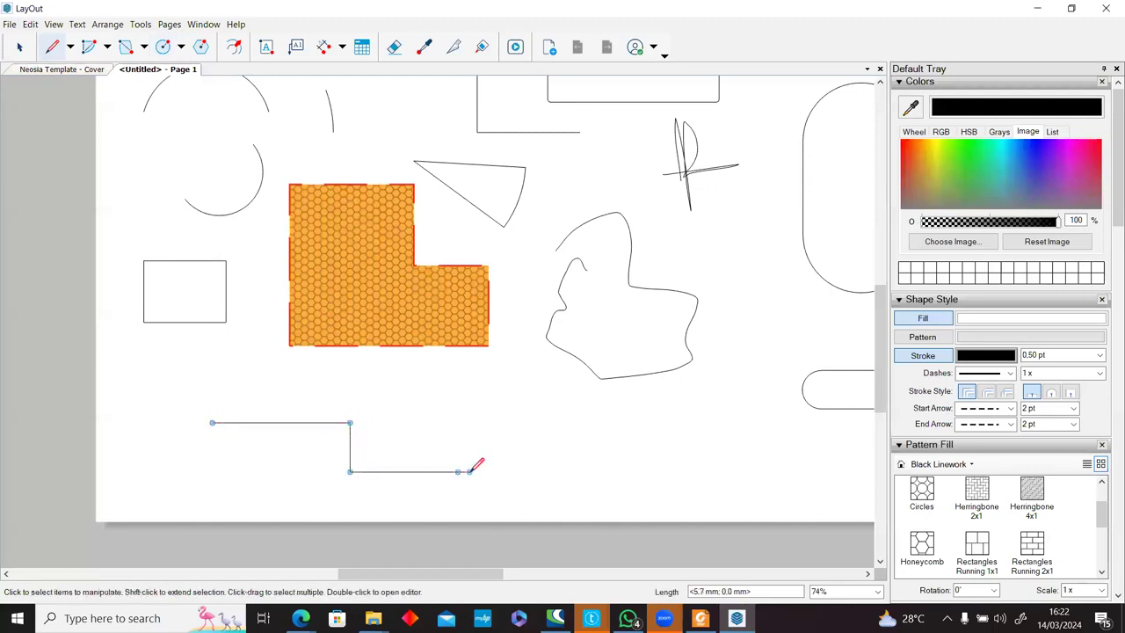
End the stepped line and draw a circle between it and the closed-looking freehand shape, near the page's bottom.
key(c)
click(516, 424)
click(561, 429)
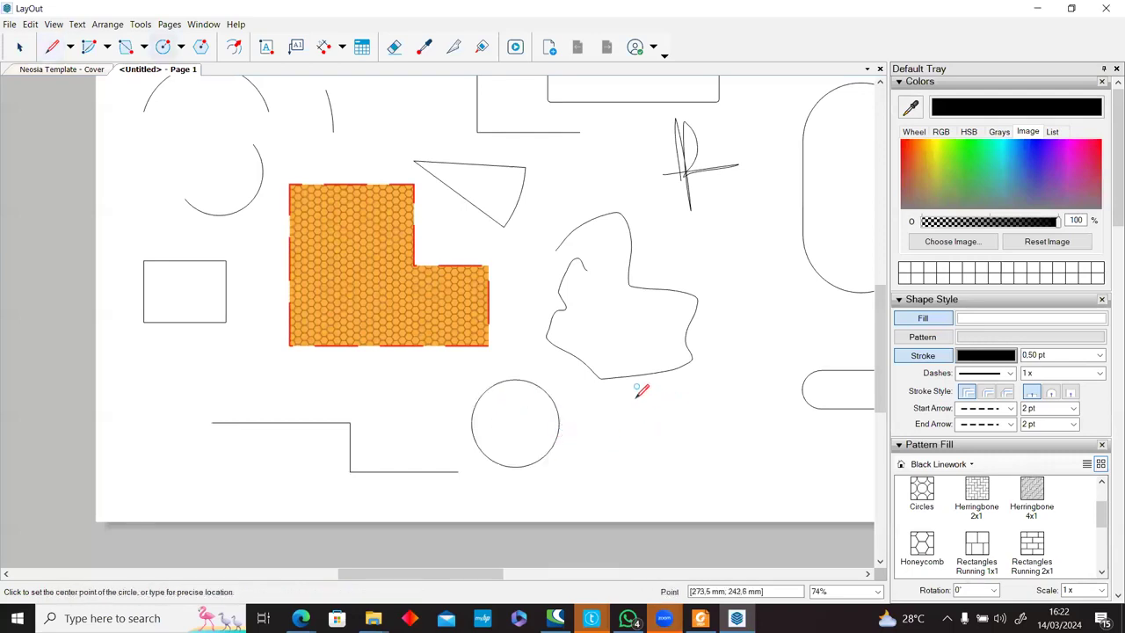
Draw a horizontal Ellipse above the two-point arc, overlapping the start of the upper stepped line.
scroll(578, 360, down, 2)
middle_drag(655, 304, 554, 385)
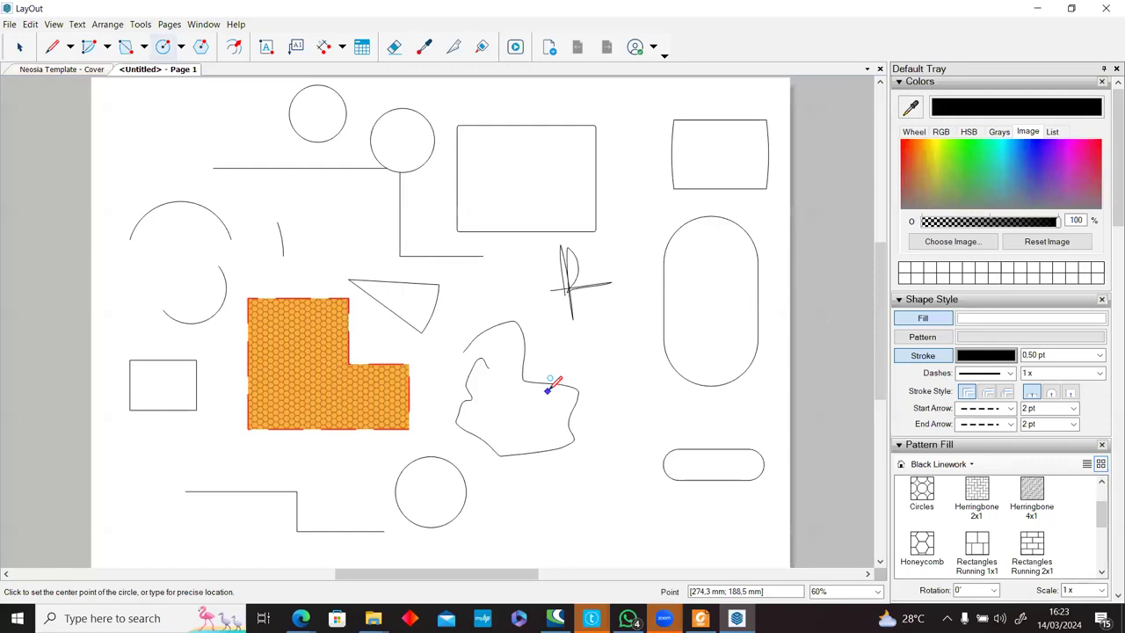
click(183, 49)
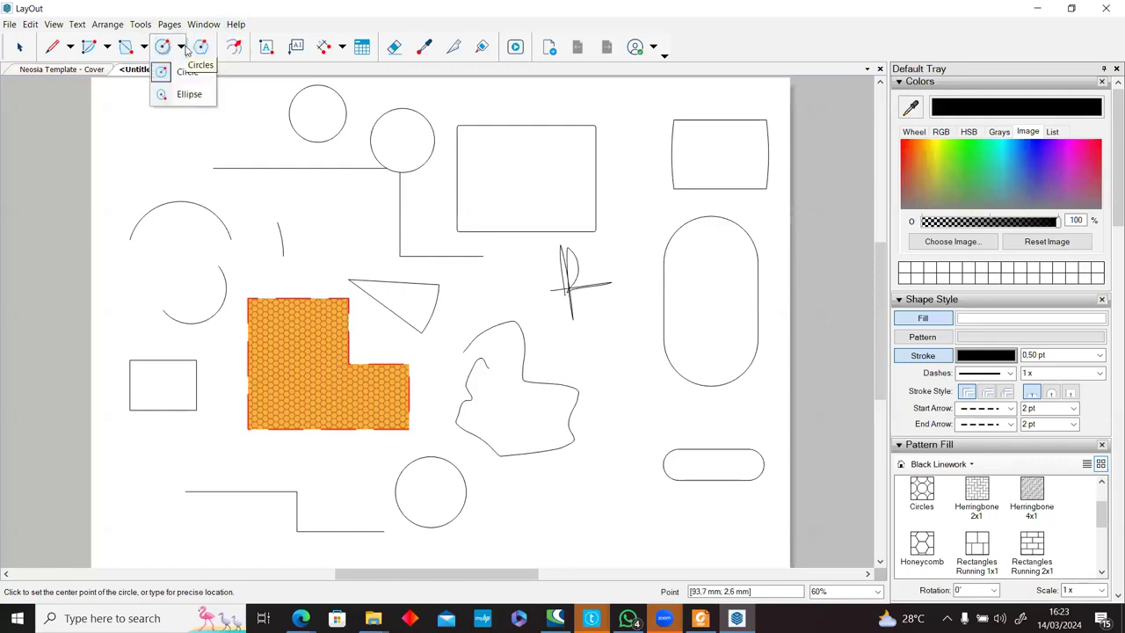
click(185, 94)
click(155, 128)
click(277, 195)
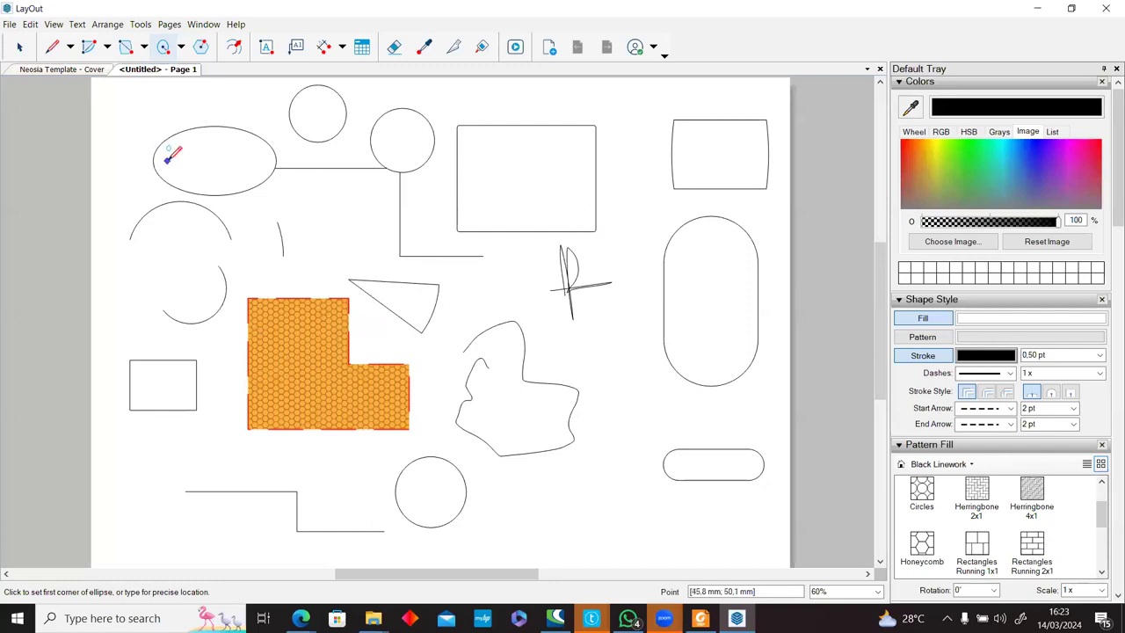
Show the grid on the page.
right_click(105, 107)
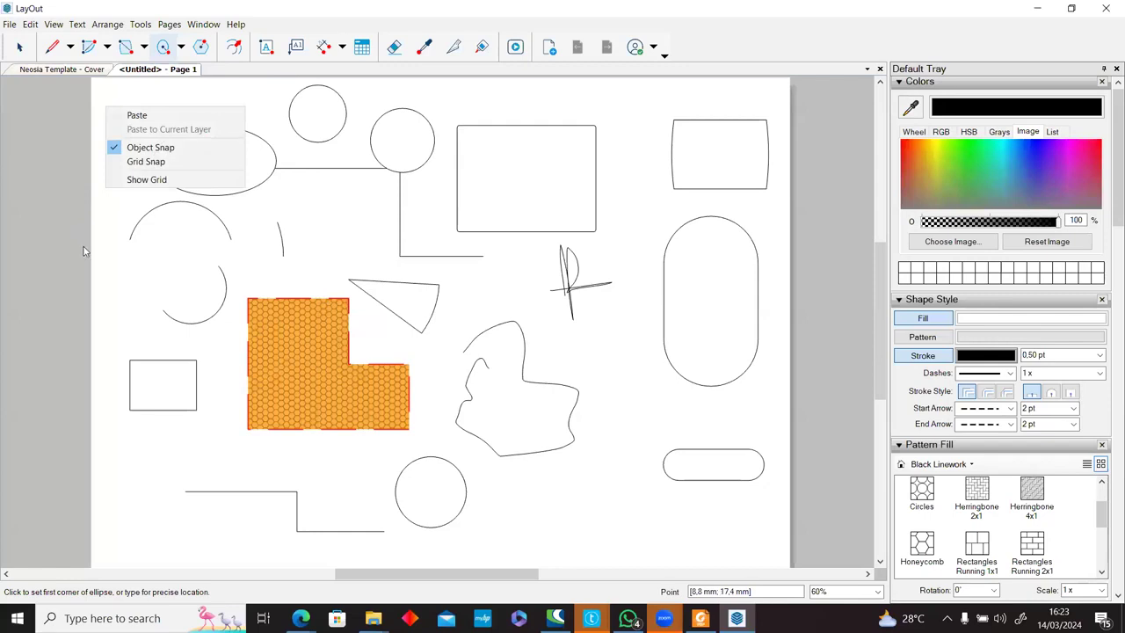
right_click(99, 214)
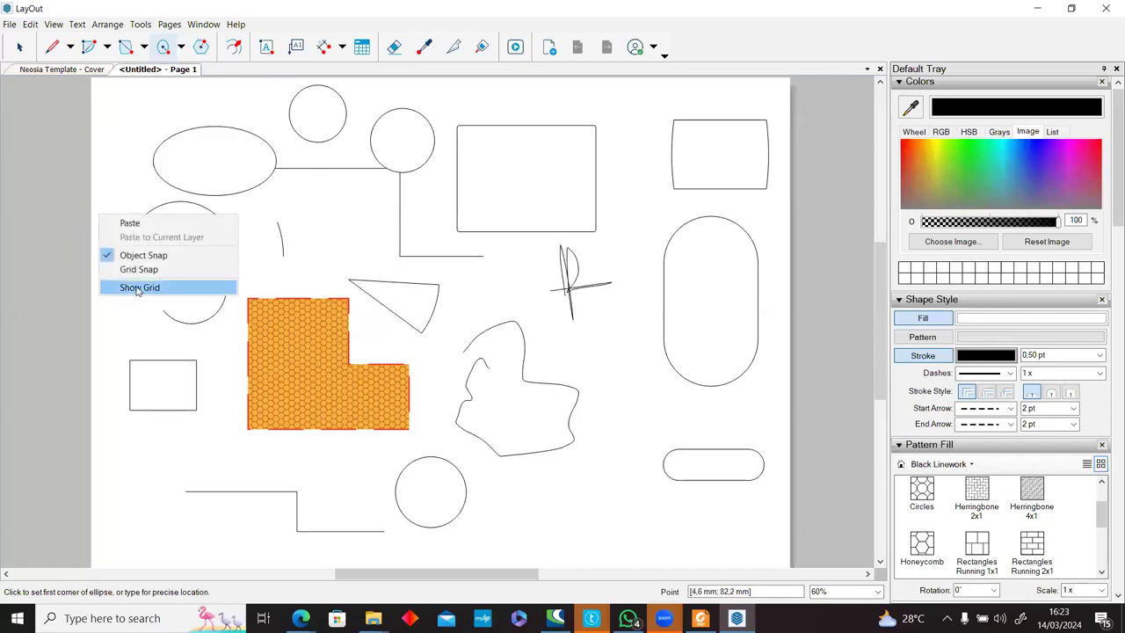
right_click(136, 120)
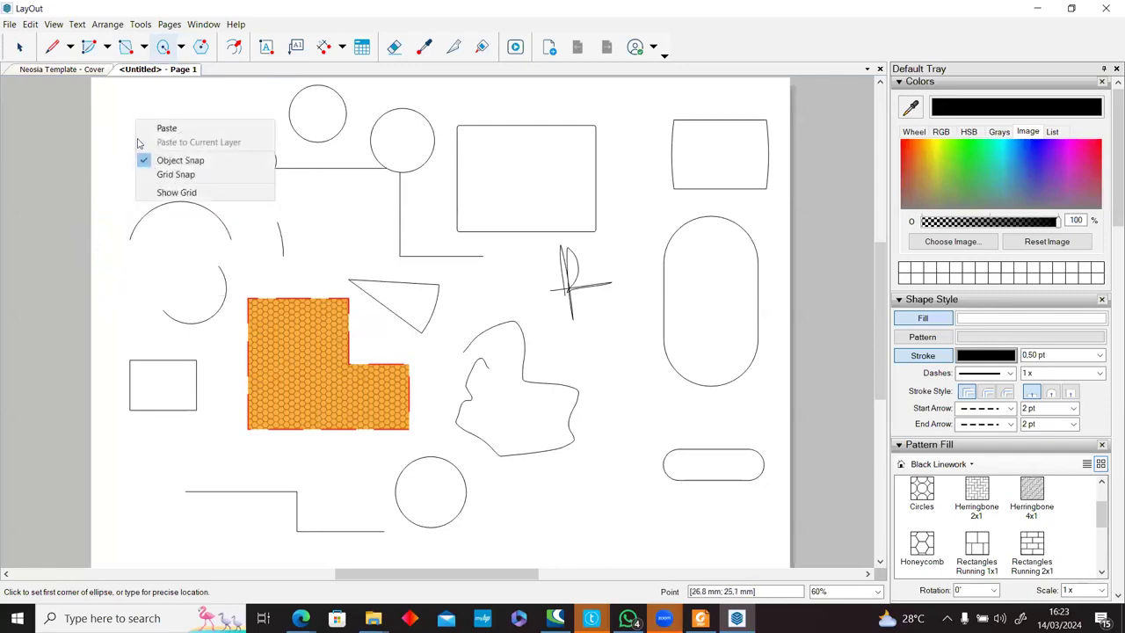
click(179, 193)
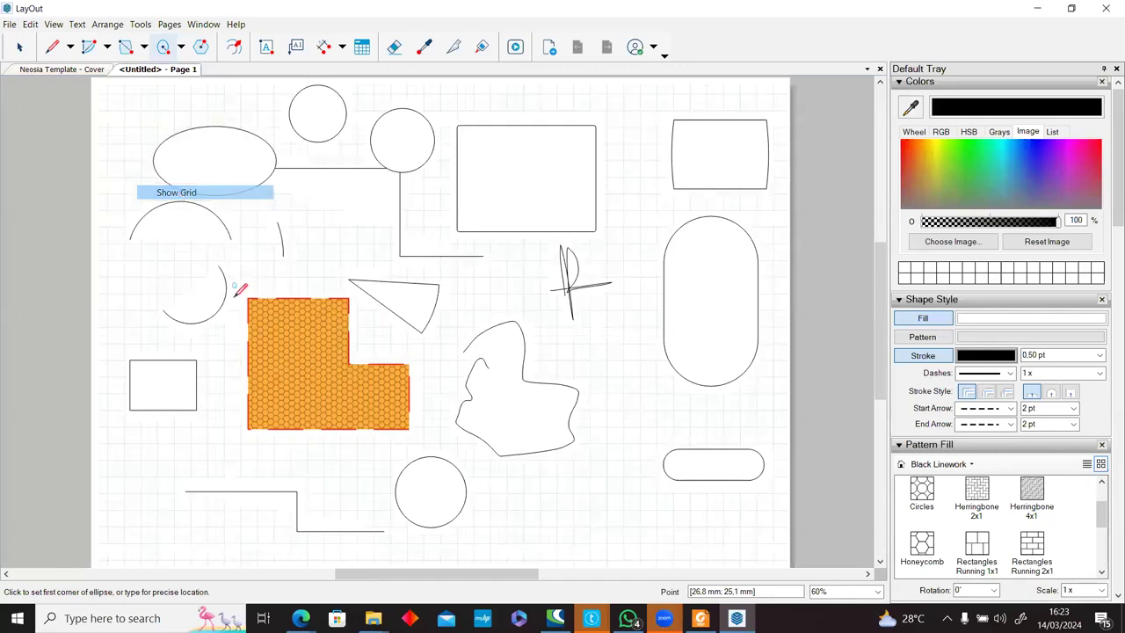
scroll(485, 495, up, 2)
scroll(525, 474, up, 4)
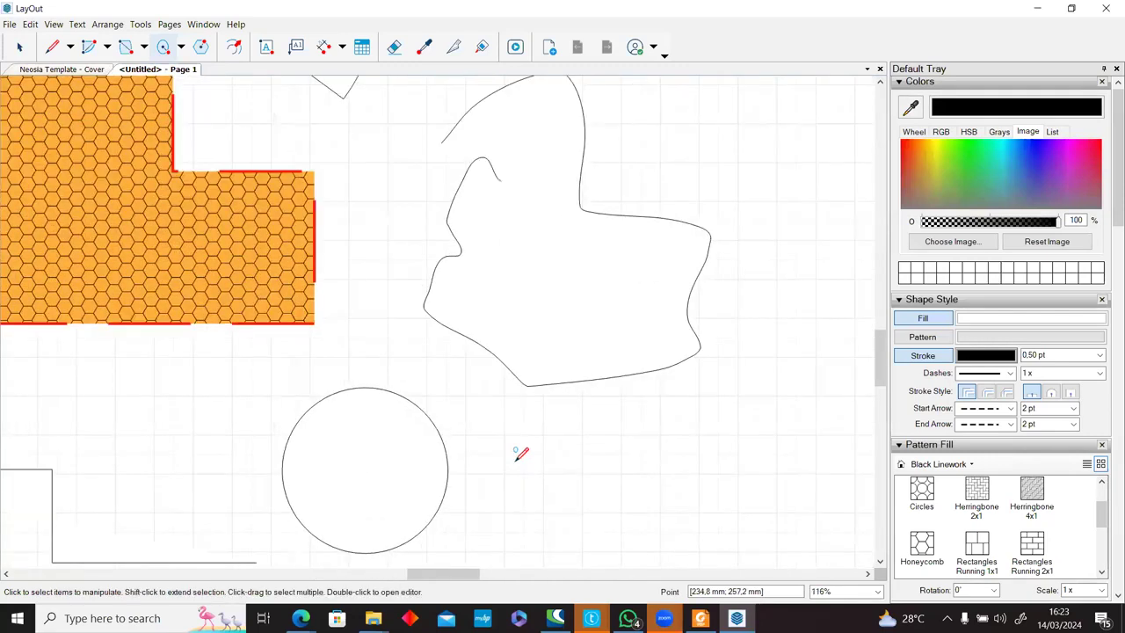
scroll(512, 380, down, 4)
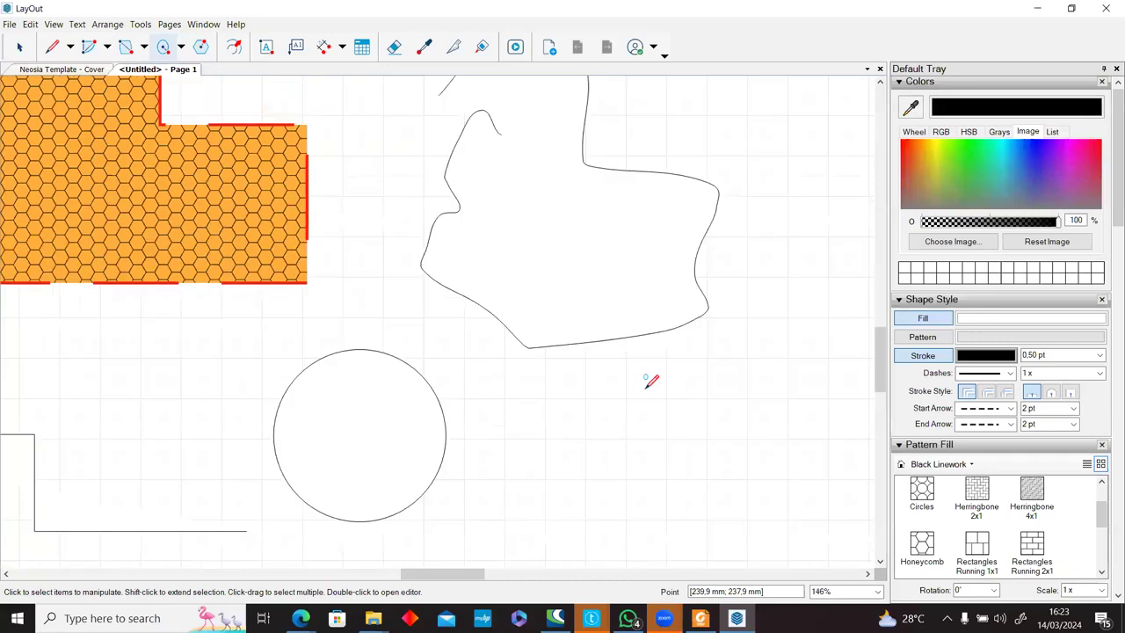
scroll(510, 387, down, 1)
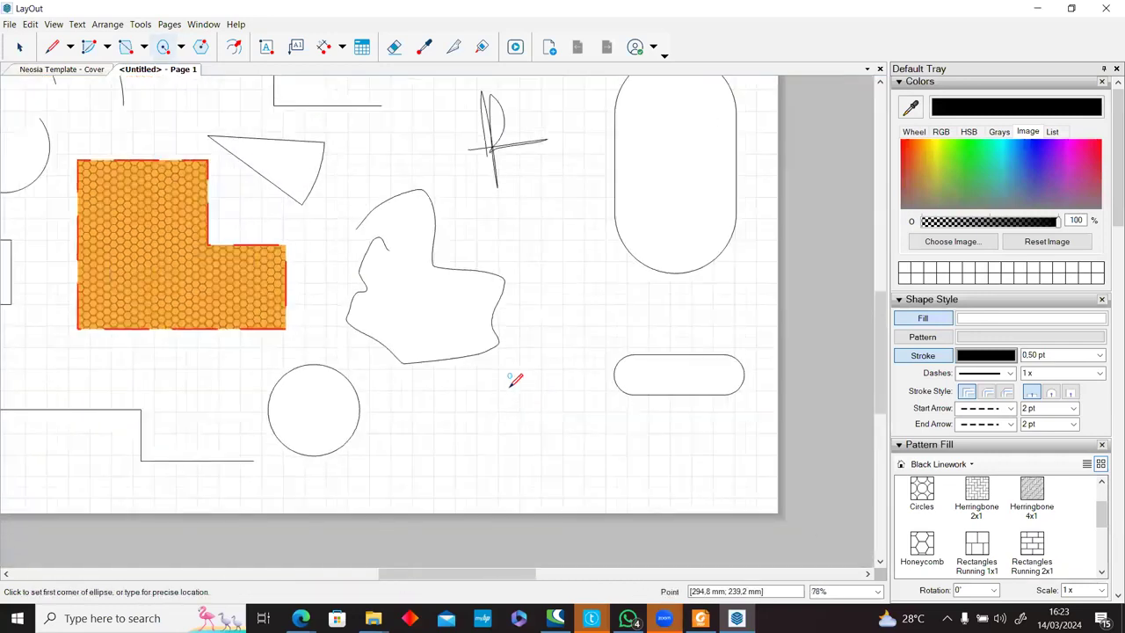
middle_drag(410, 328, 599, 403)
scroll(563, 393, down, 2)
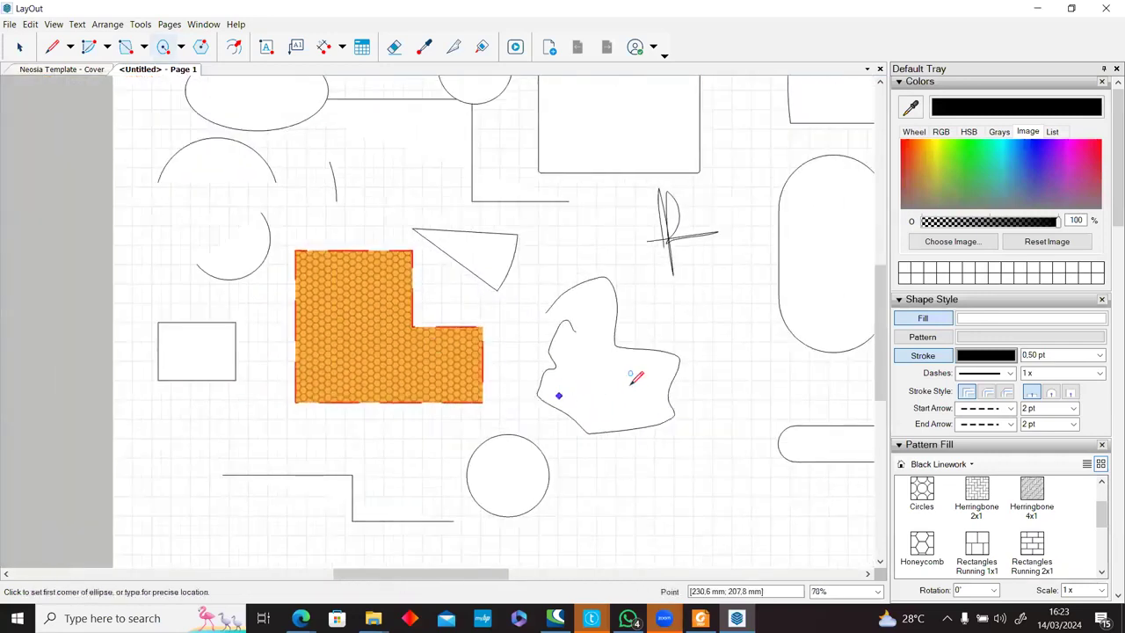
Open the document's Grid settings and examine the major spacing and minor subdivisions against the grid on the page.
click(10, 24)
key(Escape)
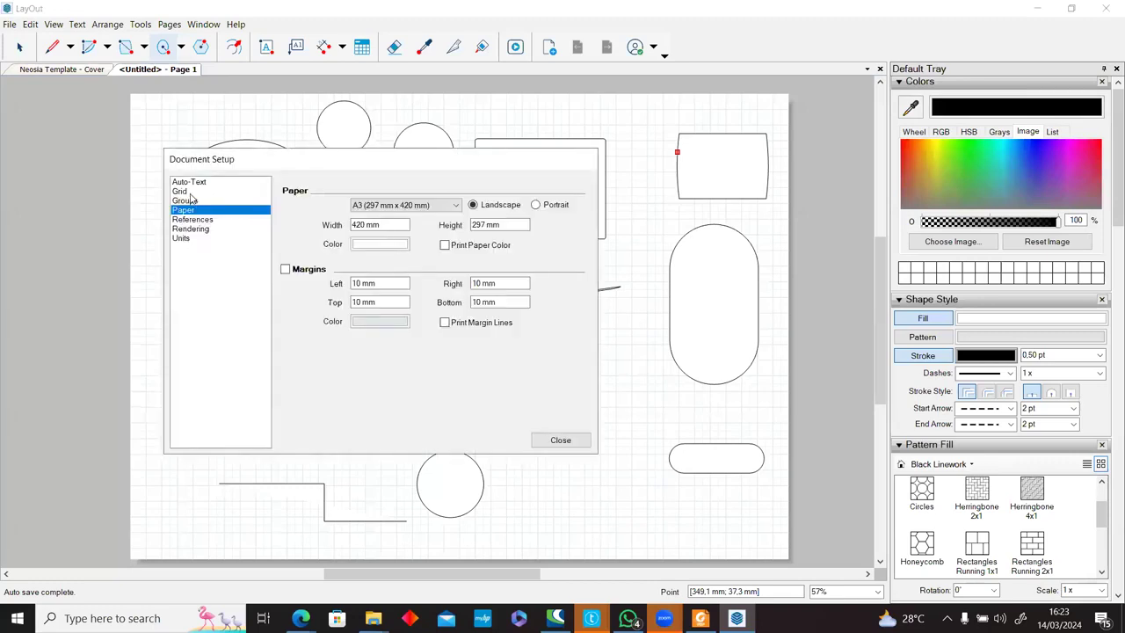
click(180, 191)
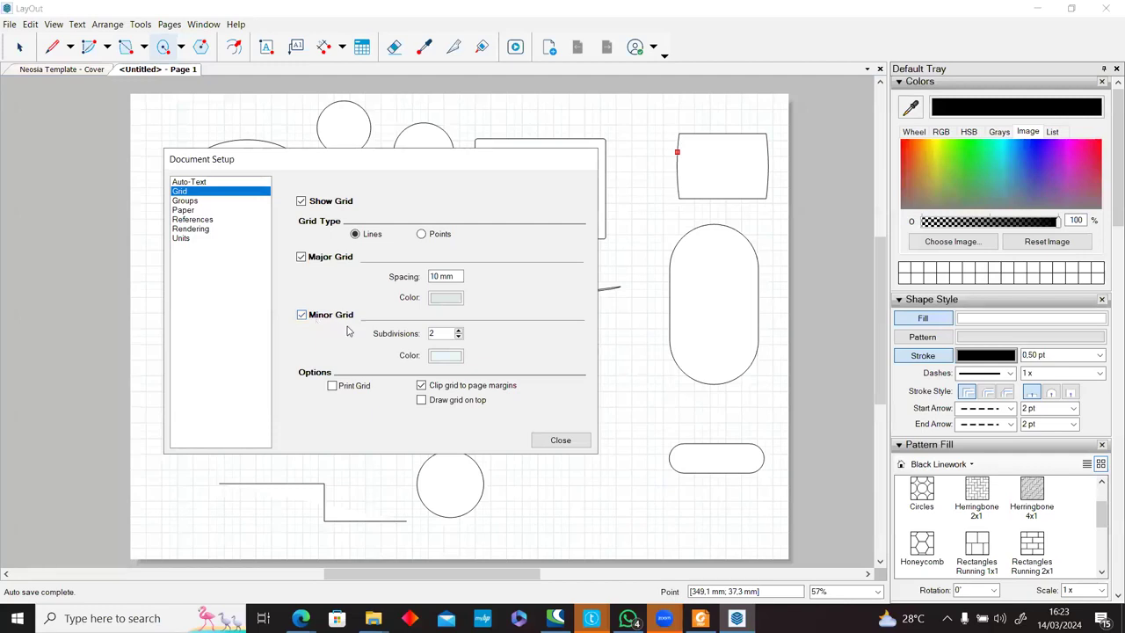
click(438, 277)
scroll(620, 484, up, 5)
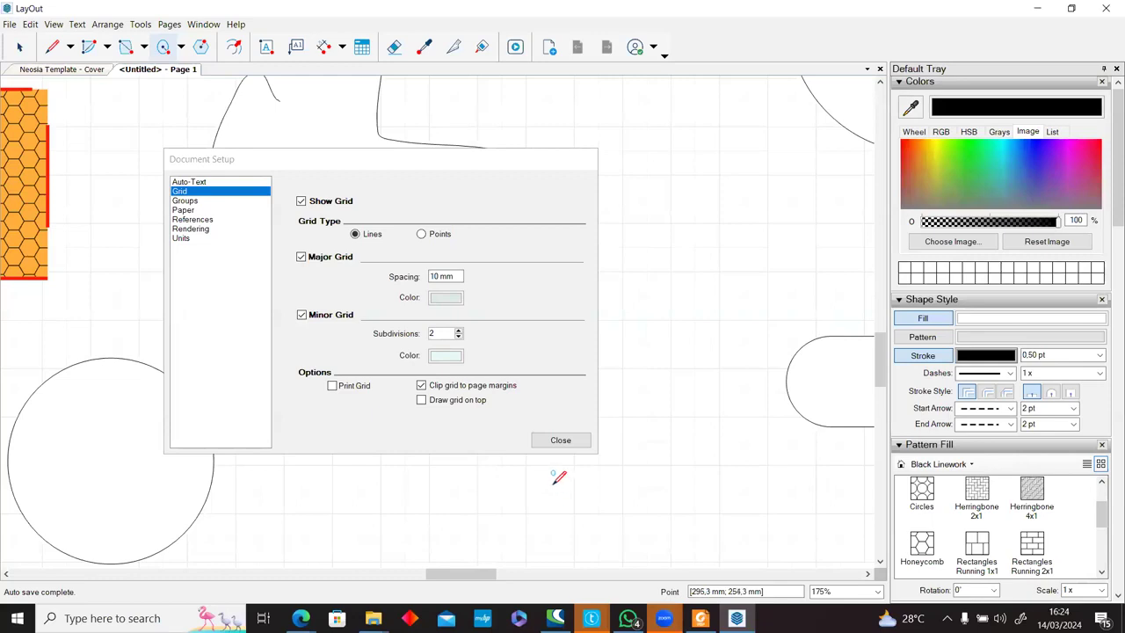
scroll(527, 480, down, 5)
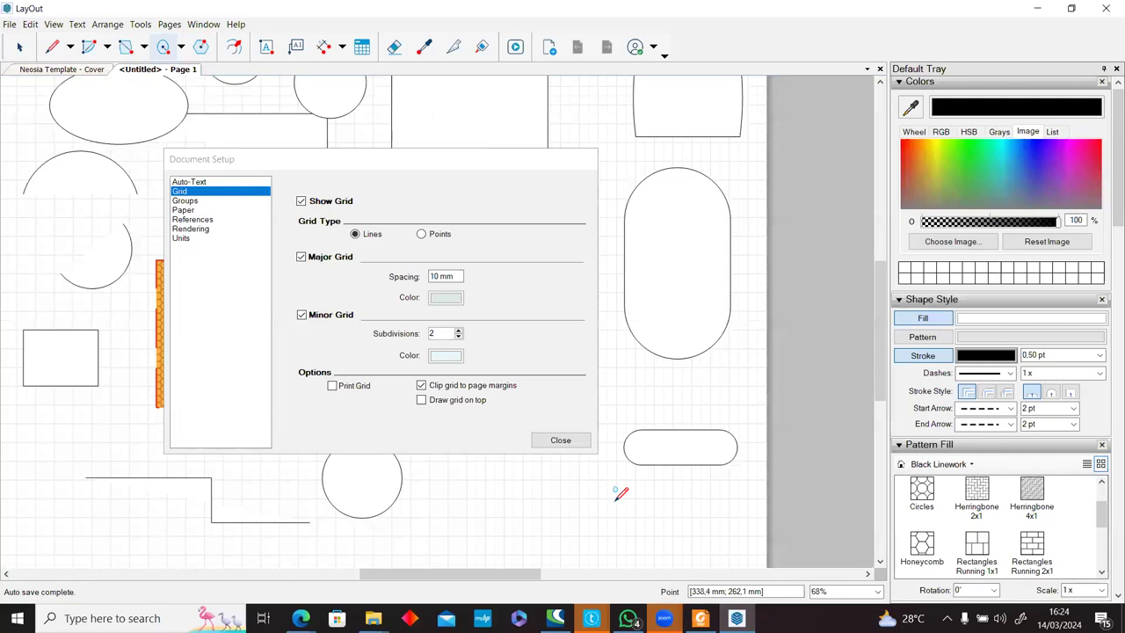
scroll(528, 489, up, 4)
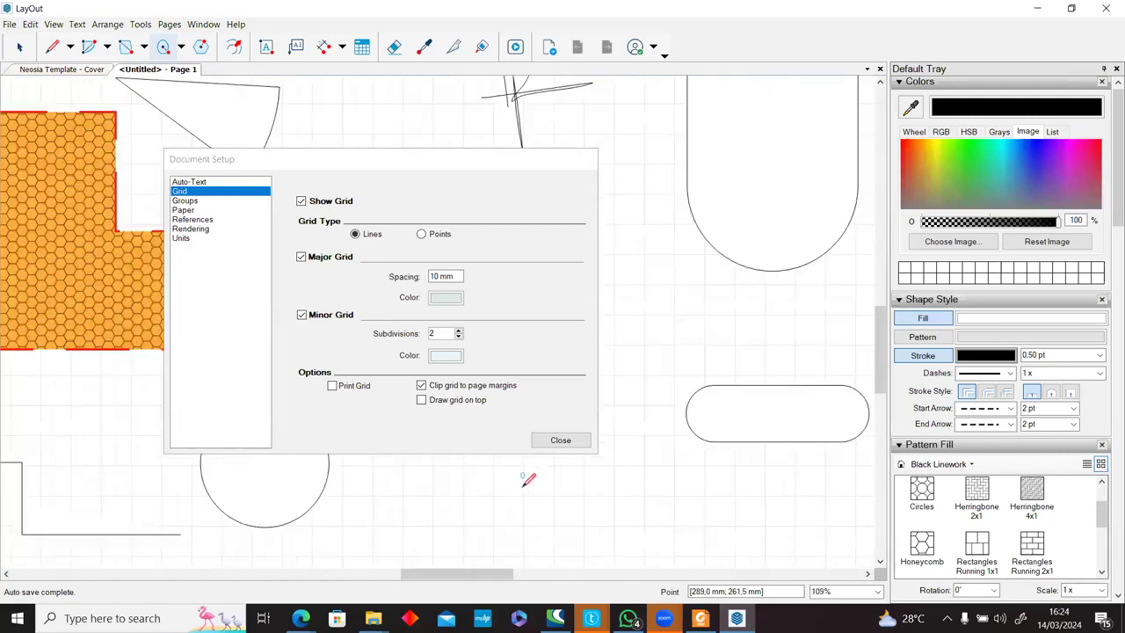
scroll(528, 473, up, 1)
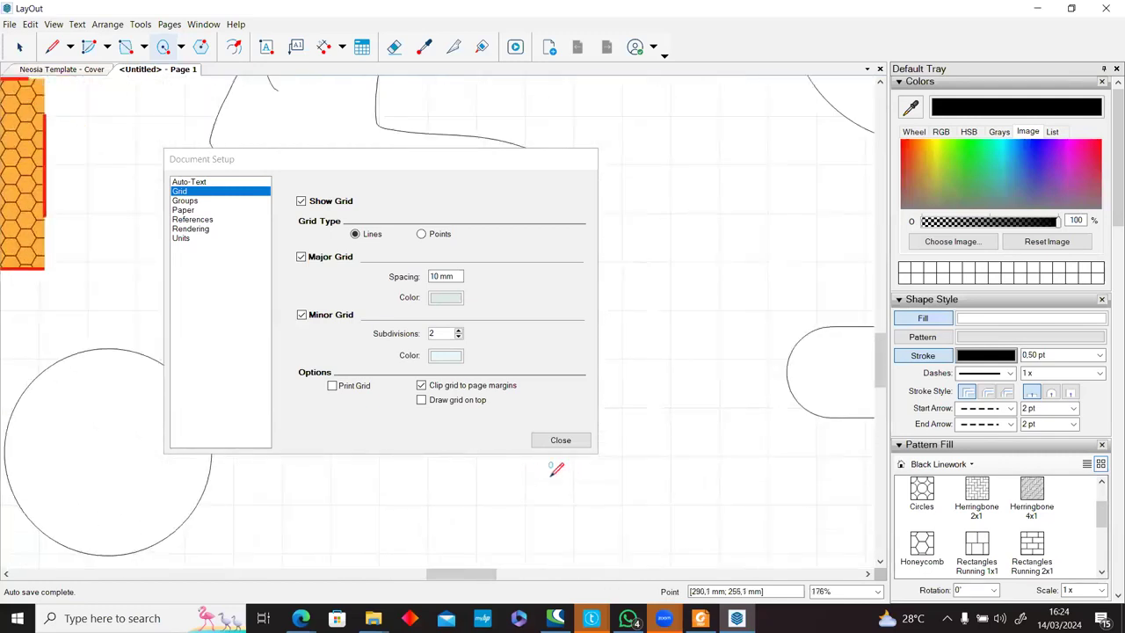
Set the minor grid subdivisions to 5 to compare the grid density on the page, and return them to 2.
scroll(580, 479, up, 3)
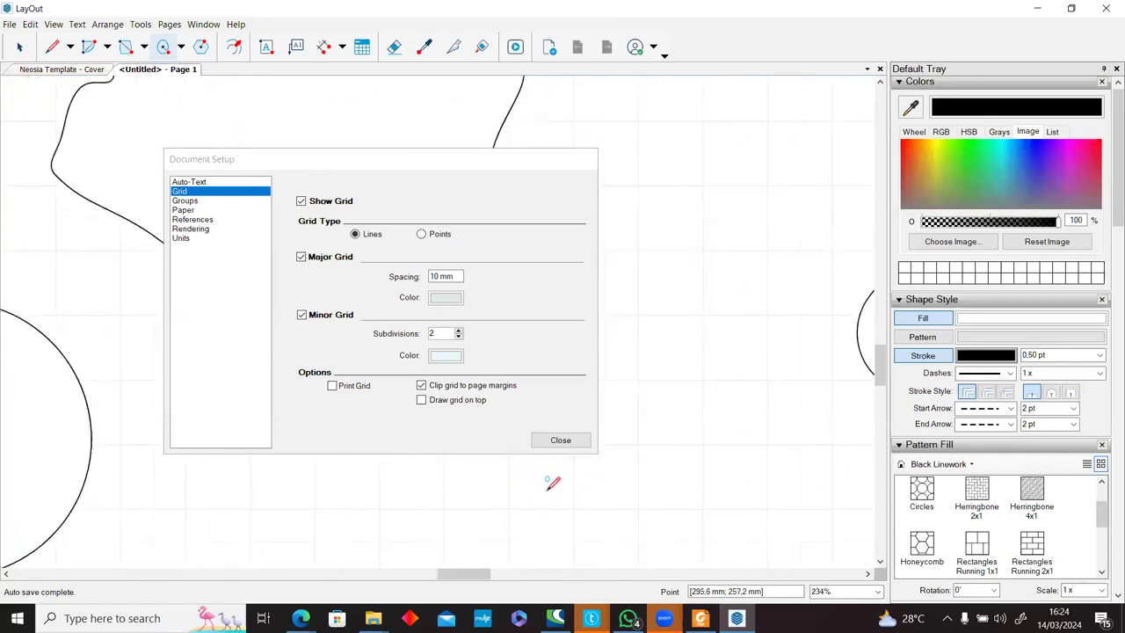
scroll(536, 482, down, 3)
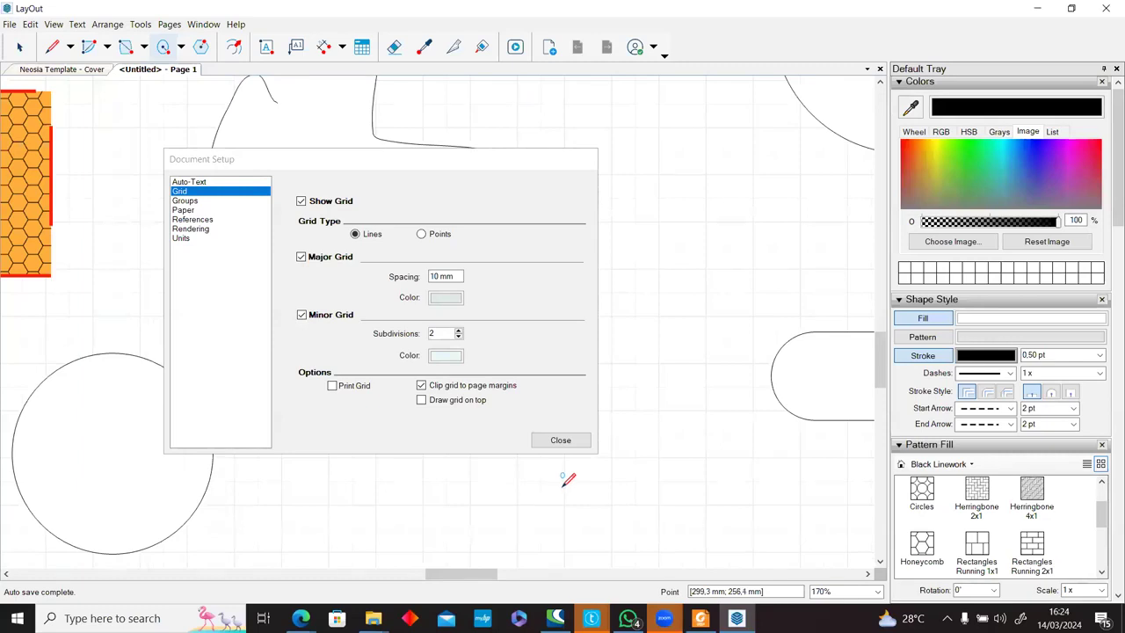
double_click(441, 332)
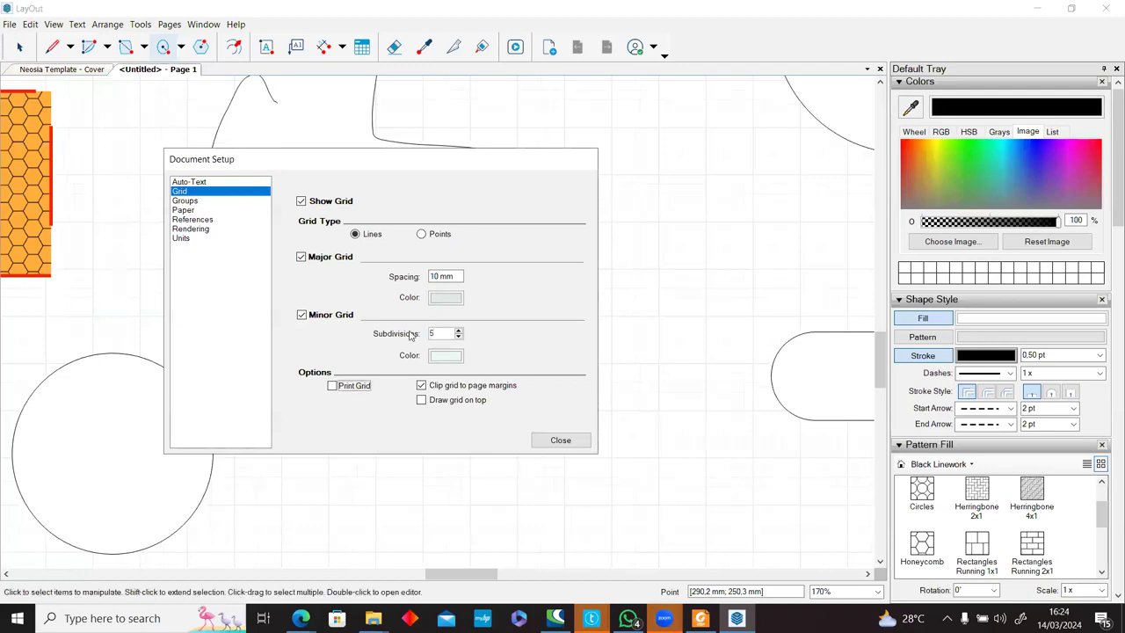
scroll(533, 554, left, 3)
scroll(706, 501, up, 2)
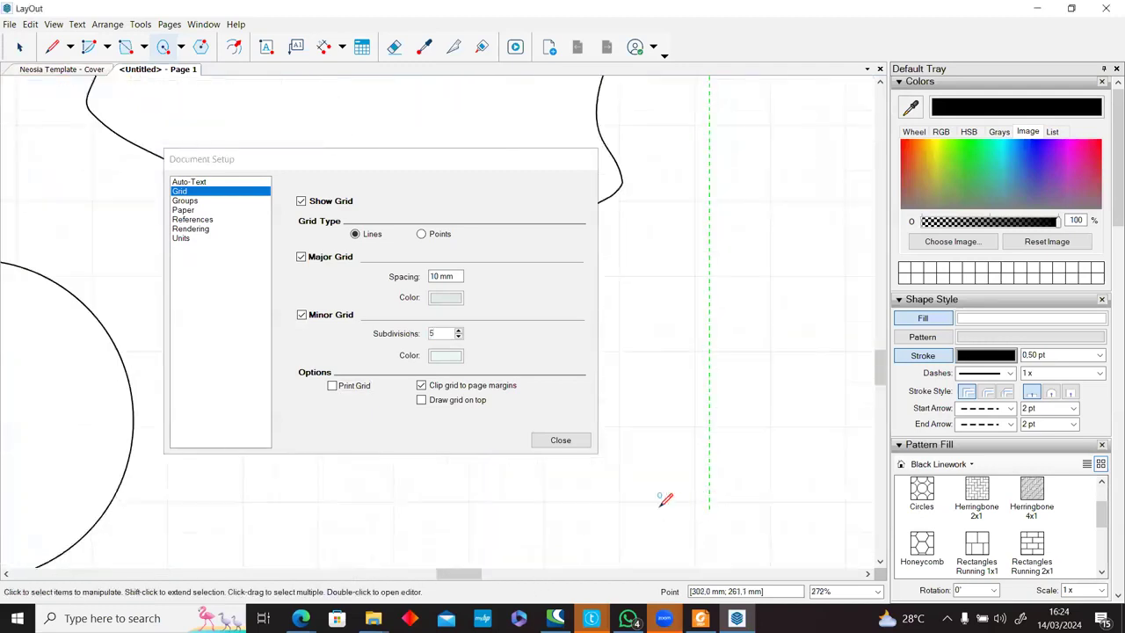
double_click(444, 334)
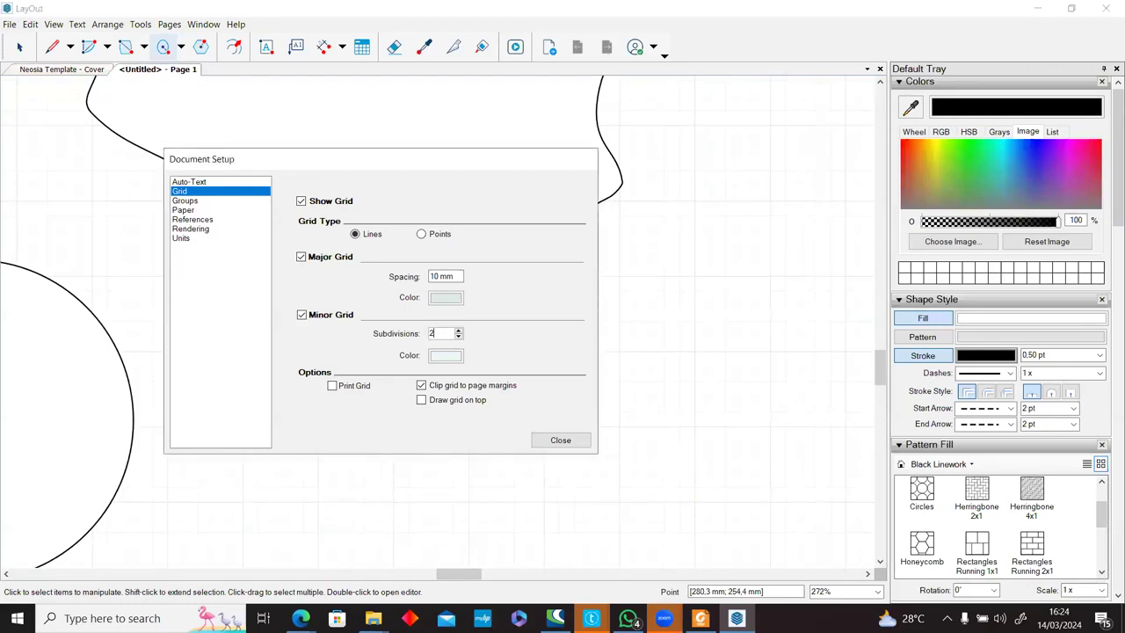
click(572, 493)
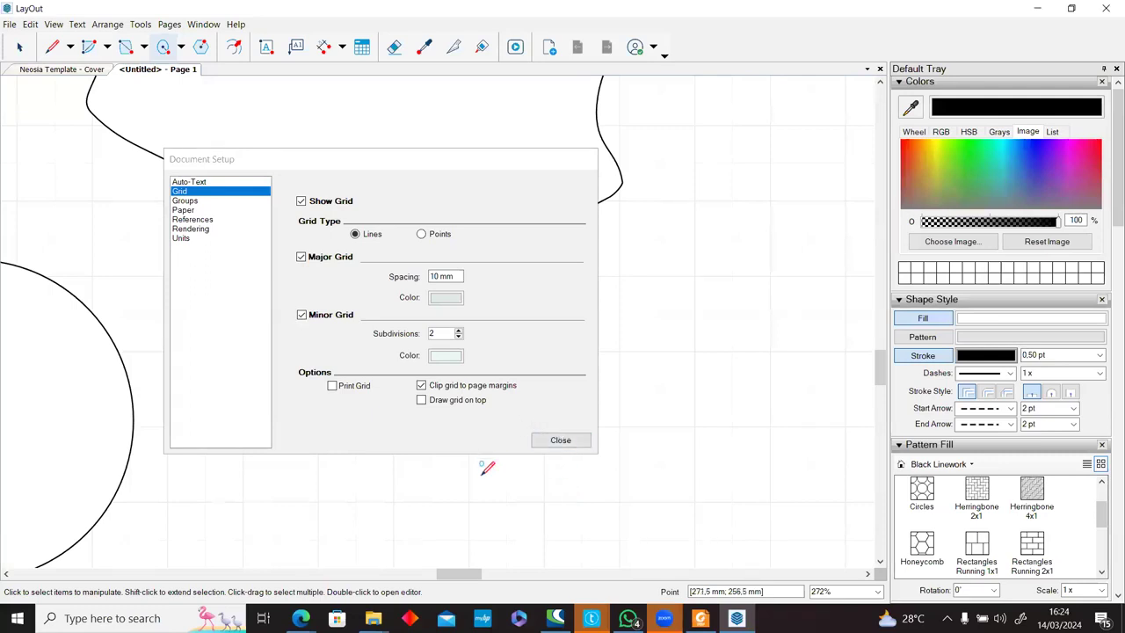
Compare the Points grid type with Lines on the page, keep Lines, and close the document settings.
click(424, 235)
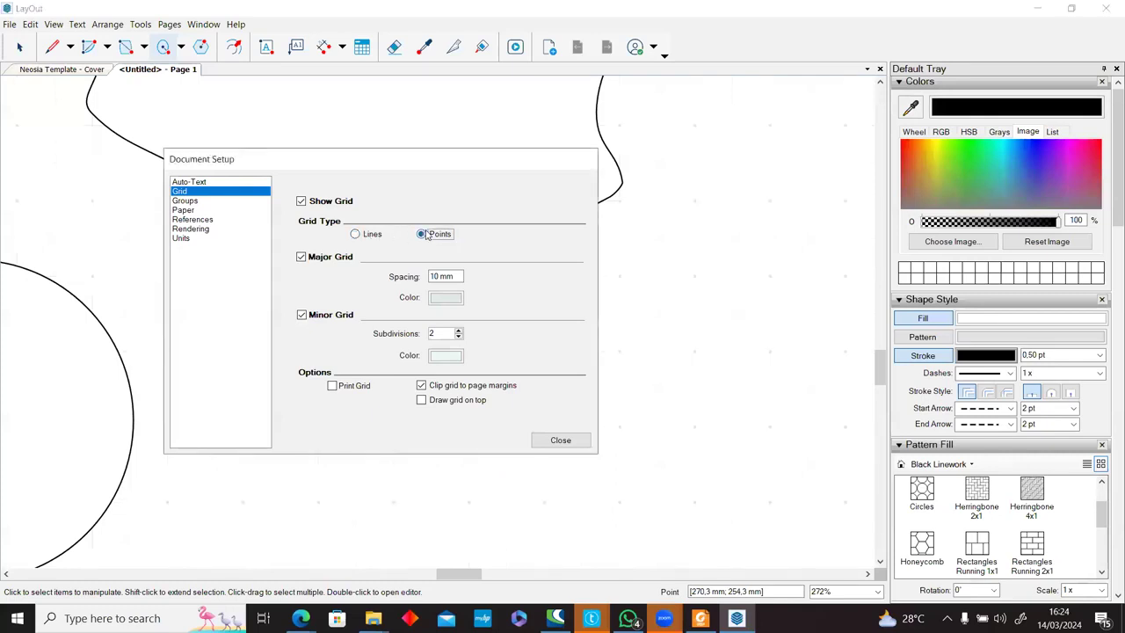
click(370, 238)
click(437, 235)
click(367, 238)
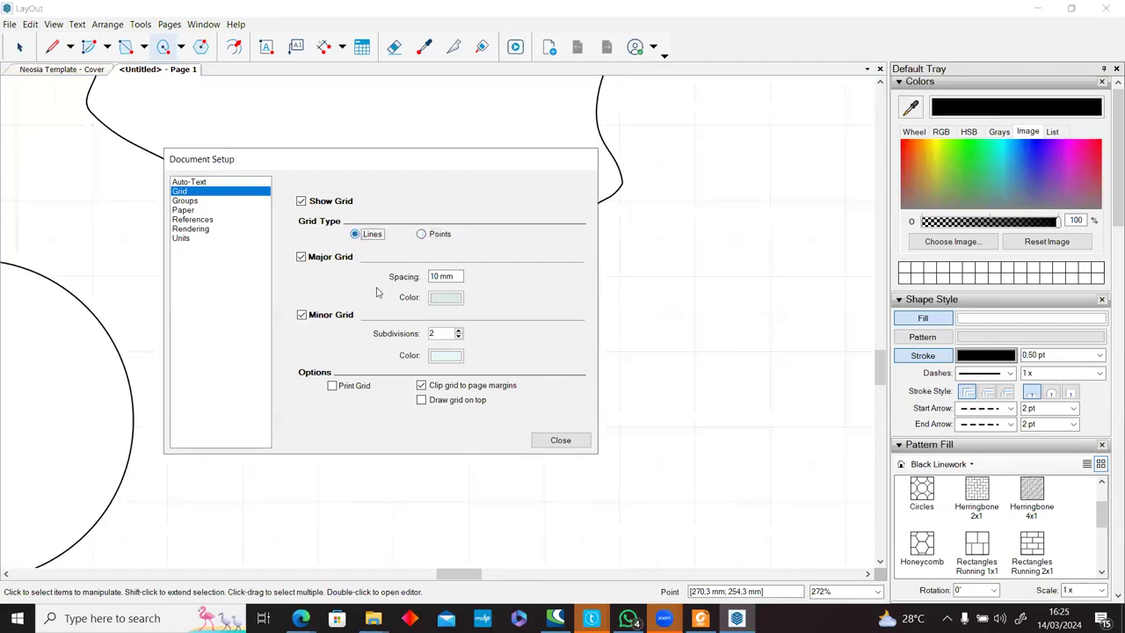
click(559, 441)
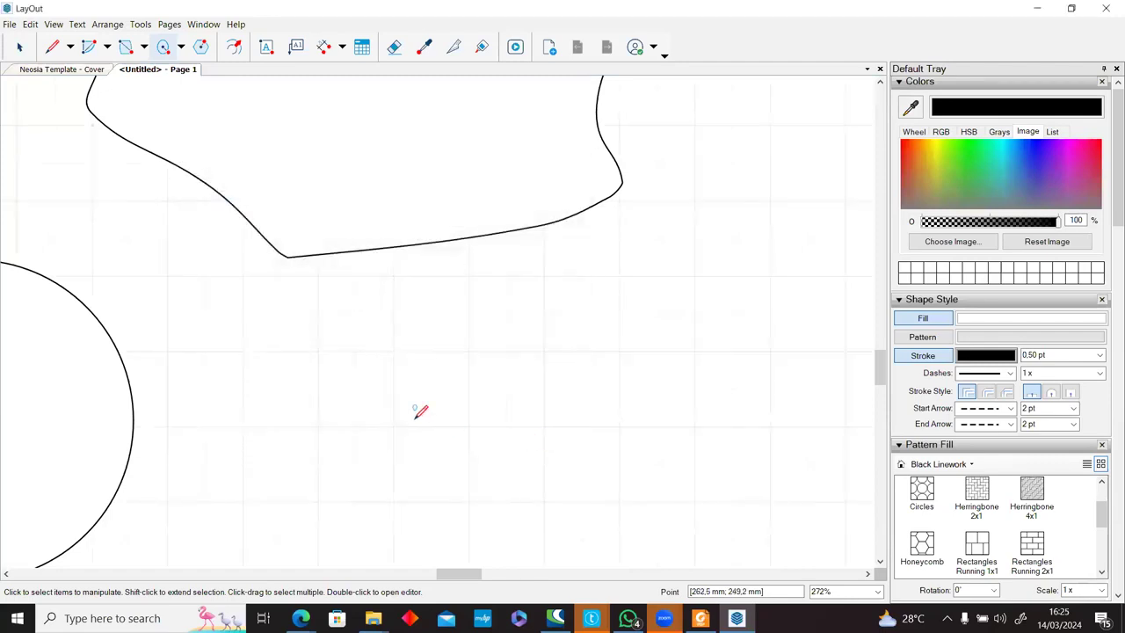
Draw an open two-segment V-shaped line between the large freehand shape and the small horizontal lozenge.
scroll(422, 409, down, 5)
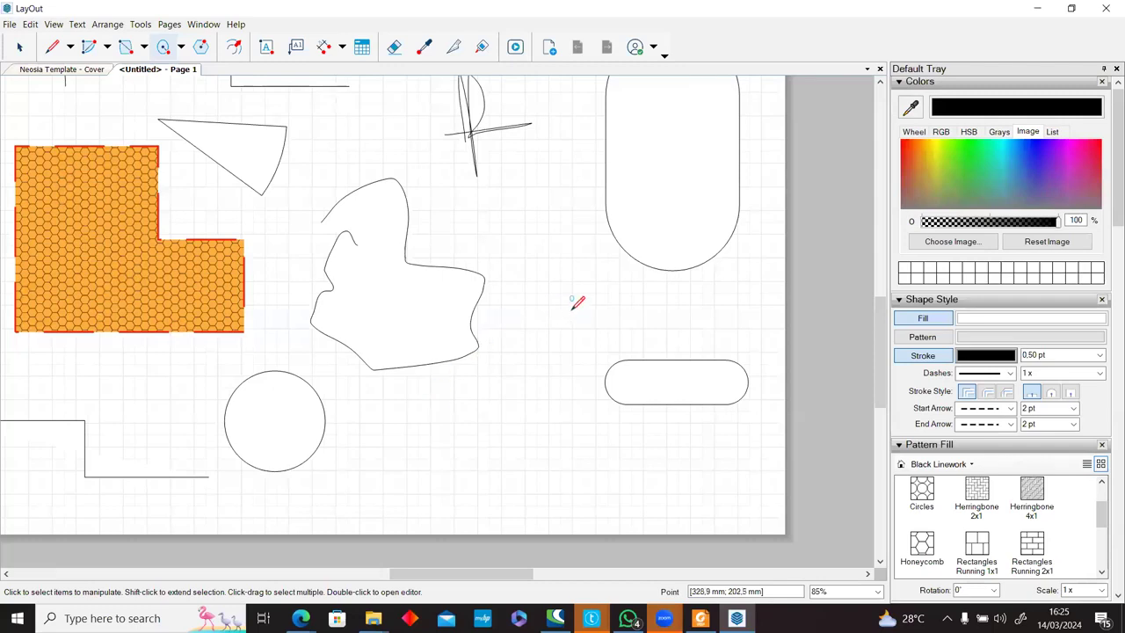
scroll(530, 356, up, 2)
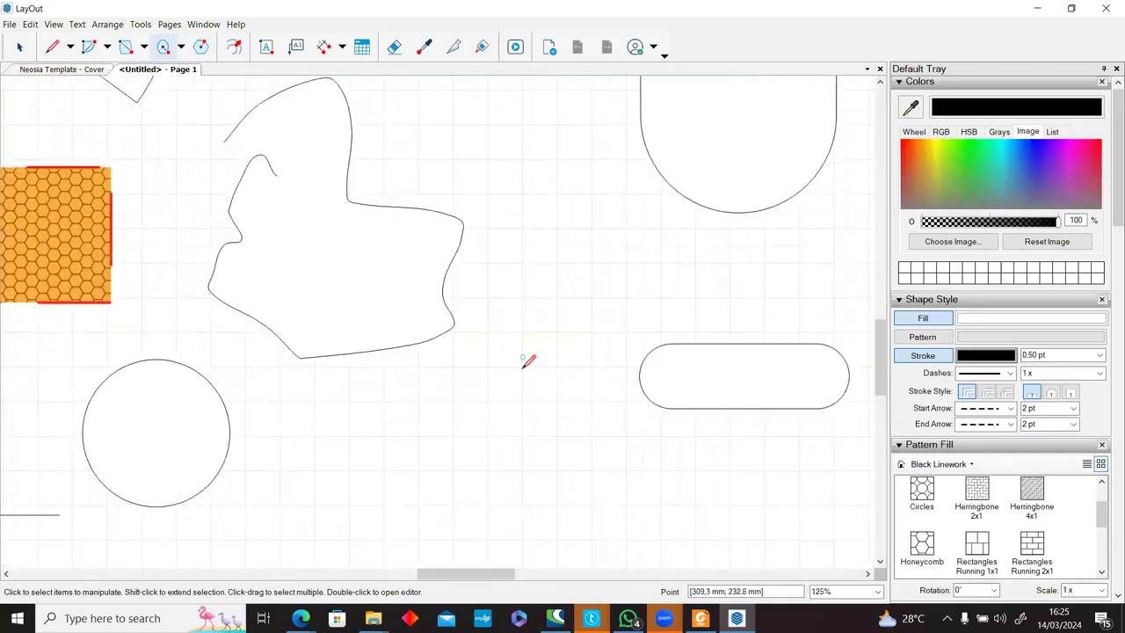
click(51, 47)
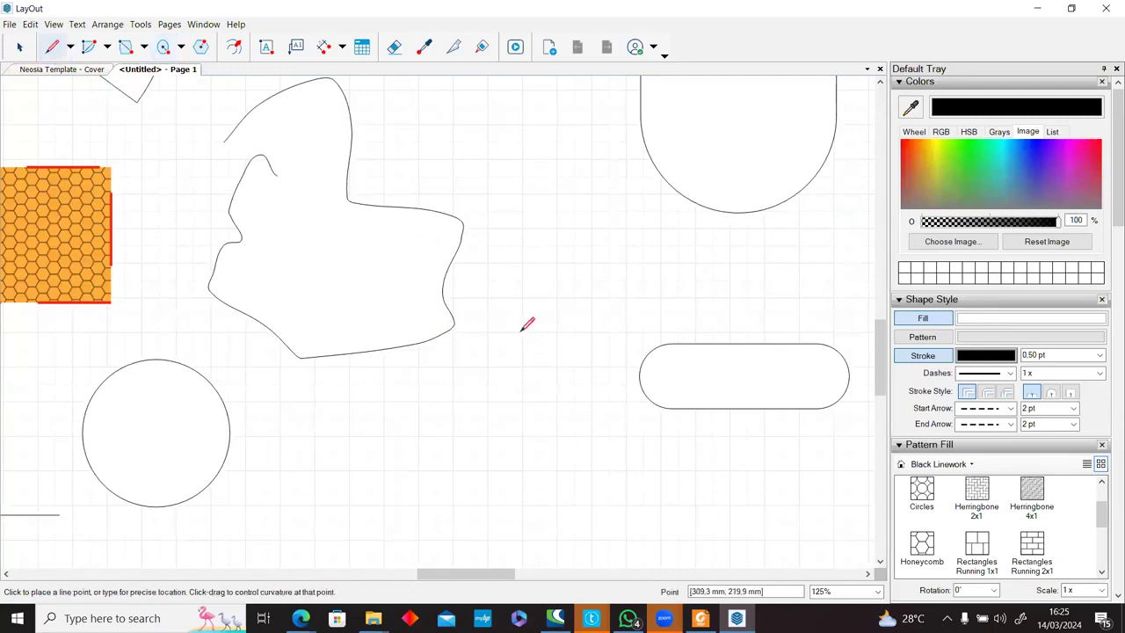
click(519, 336)
click(561, 396)
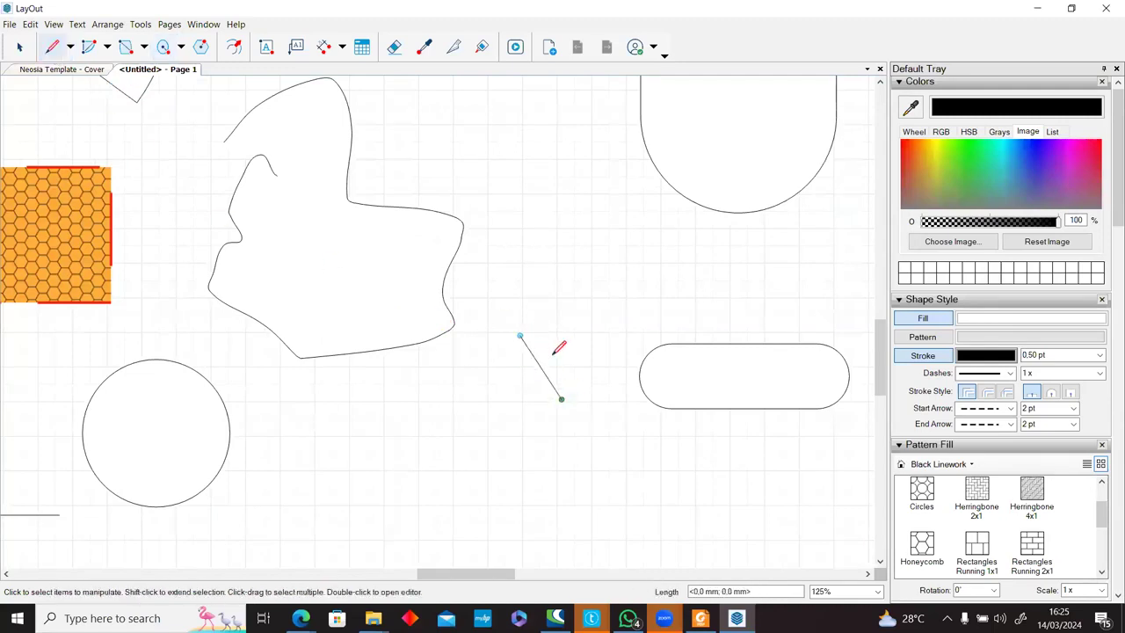
scroll(557, 347, up, 3)
click(622, 401)
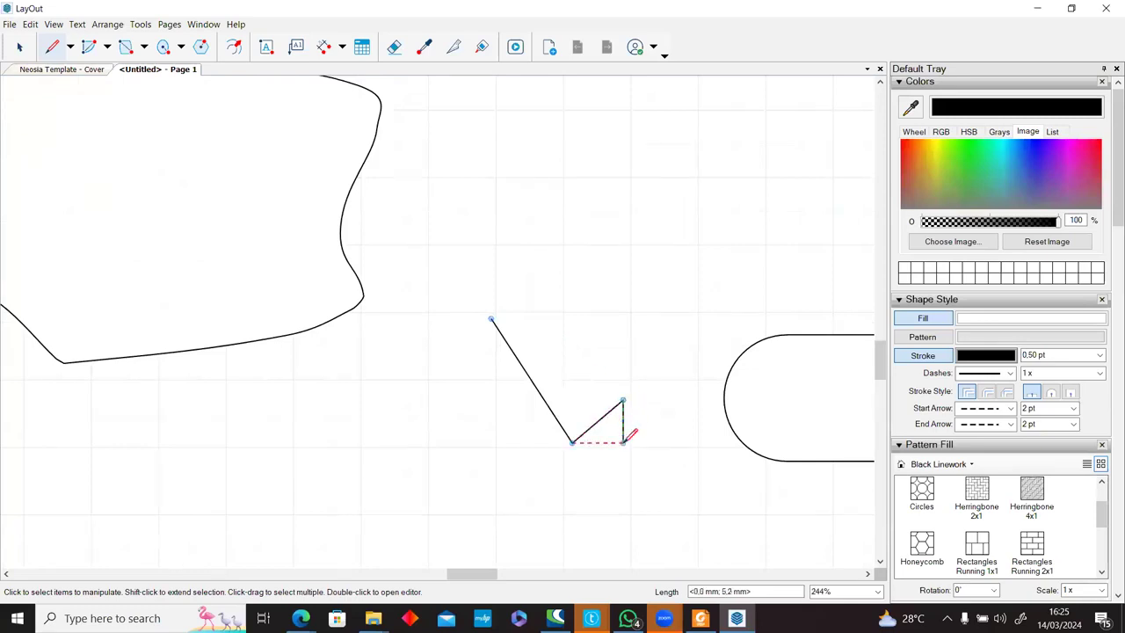
key(Escape)
Turn on Grid Snap and draw a closed L-shaped outline about 40 mm wide and 20 mm high above the V-shaped line.
right_click(597, 225)
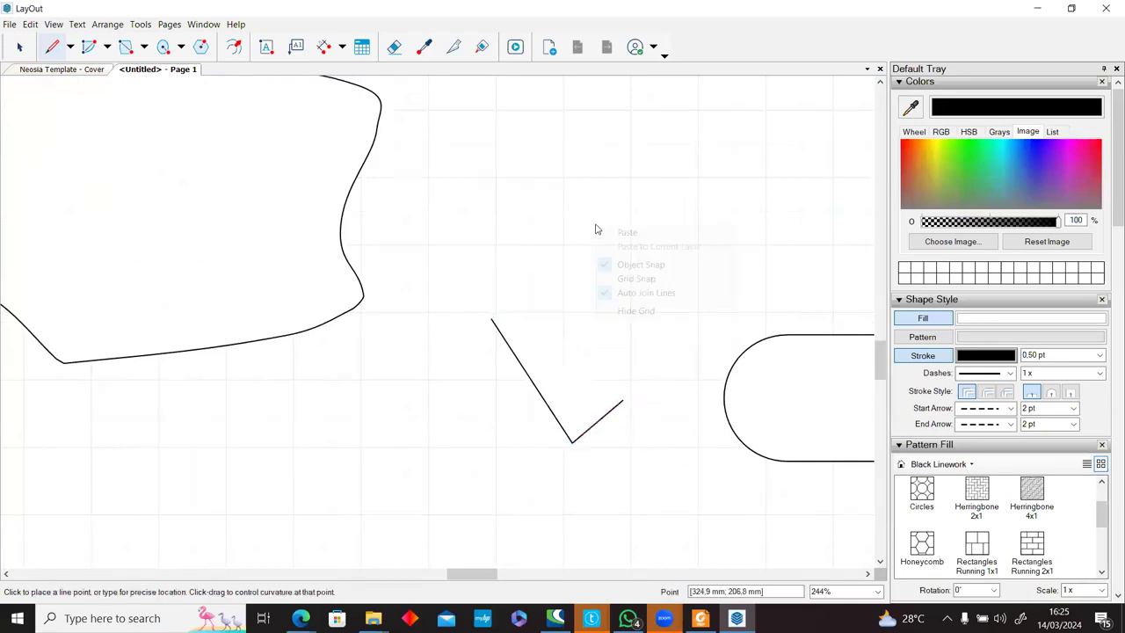
click(635, 279)
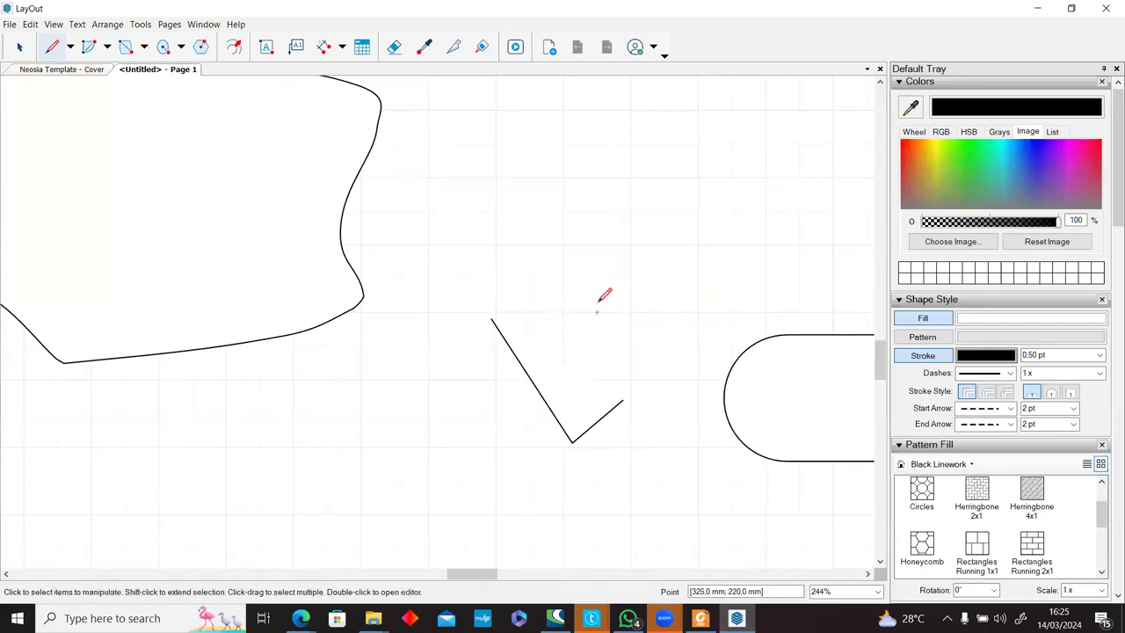
click(631, 246)
click(699, 243)
click(698, 177)
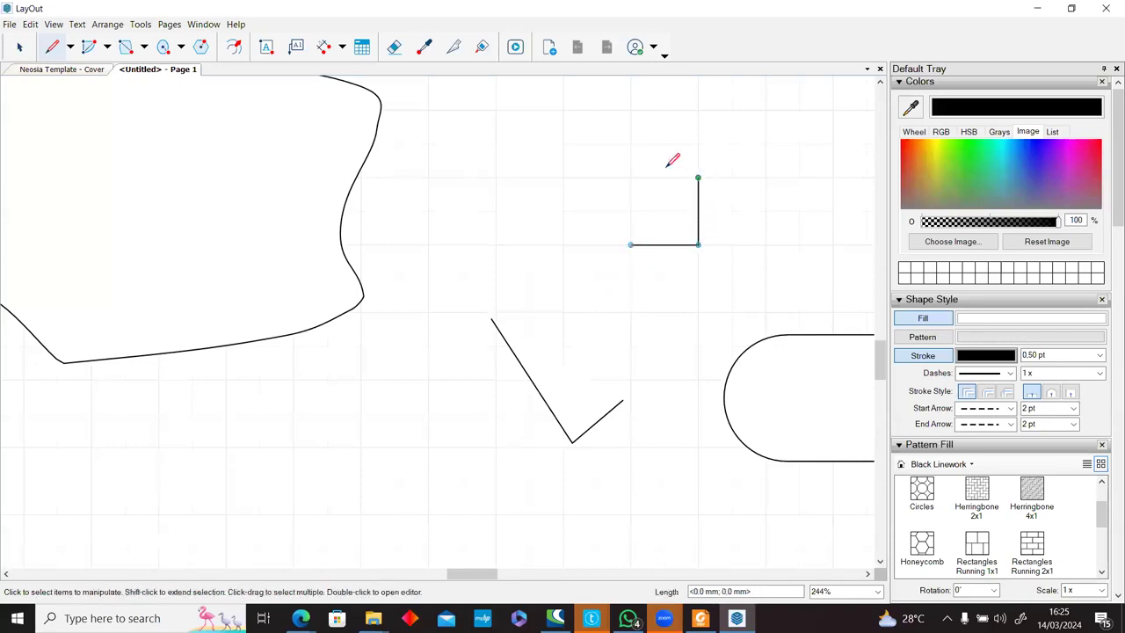
click(563, 177)
click(564, 110)
click(428, 110)
click(428, 245)
click(630, 245)
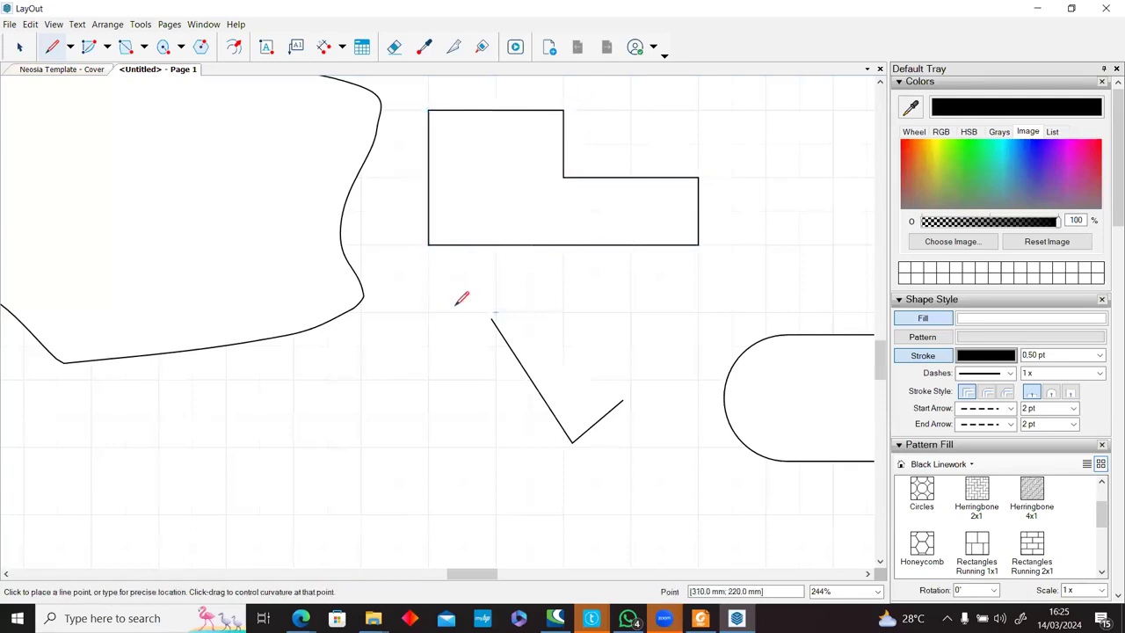
Turn off Grid Snap and offset the small rectangle beside the orange honeycomb shape inward by about 4.4 mm.
scroll(459, 297, down, 5)
middle_drag(385, 206, 535, 320)
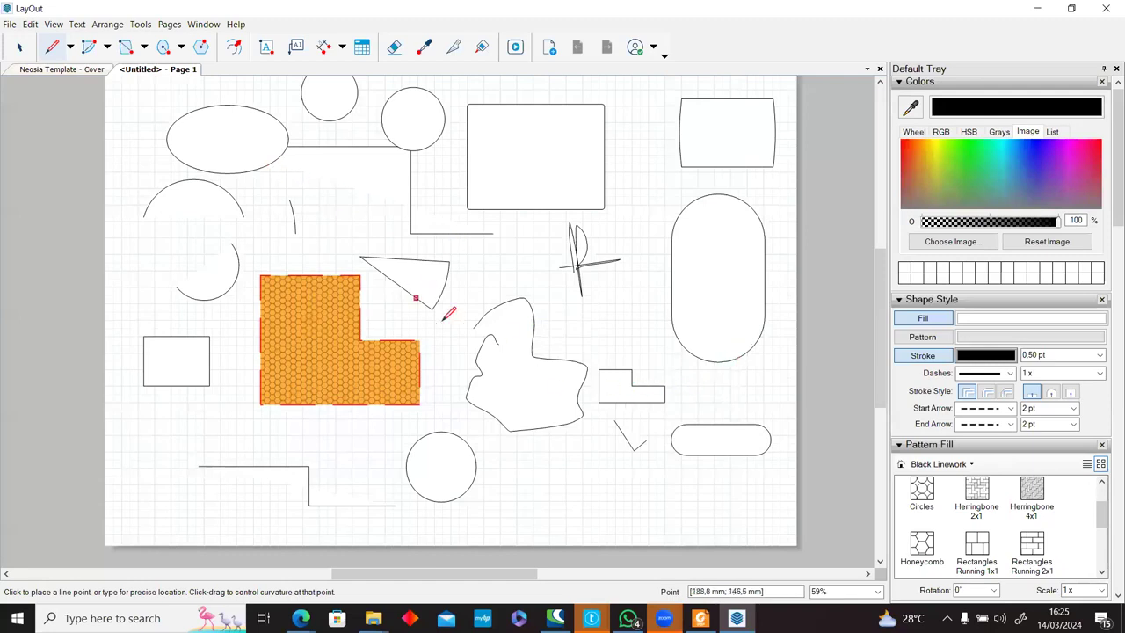
middle_drag(212, 268, 251, 307)
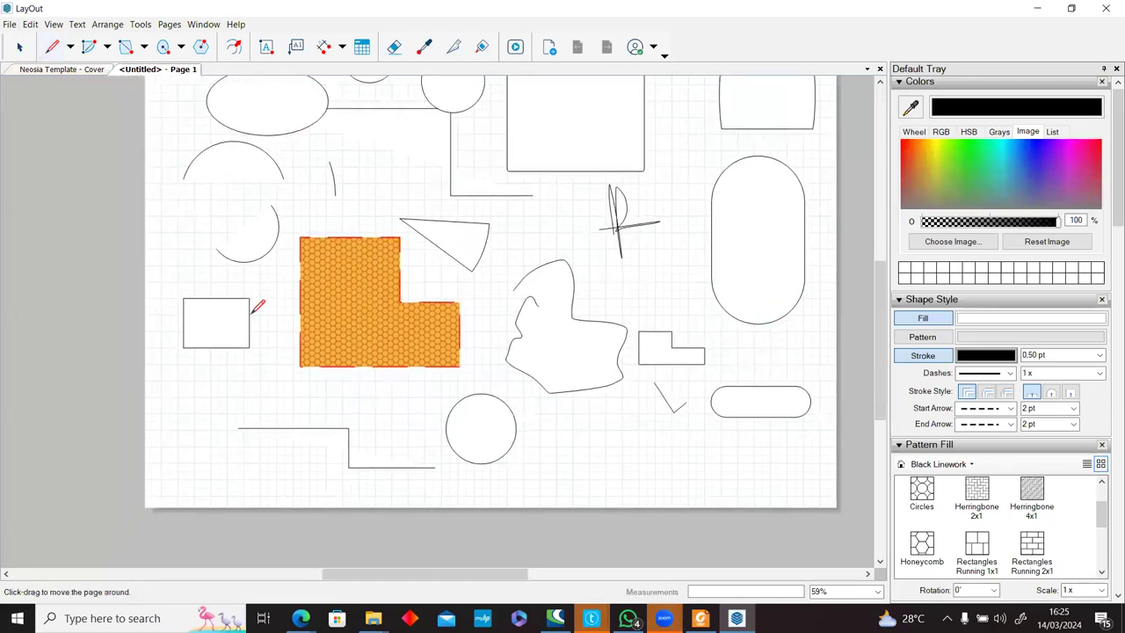
click(238, 51)
scroll(202, 334, up, 3)
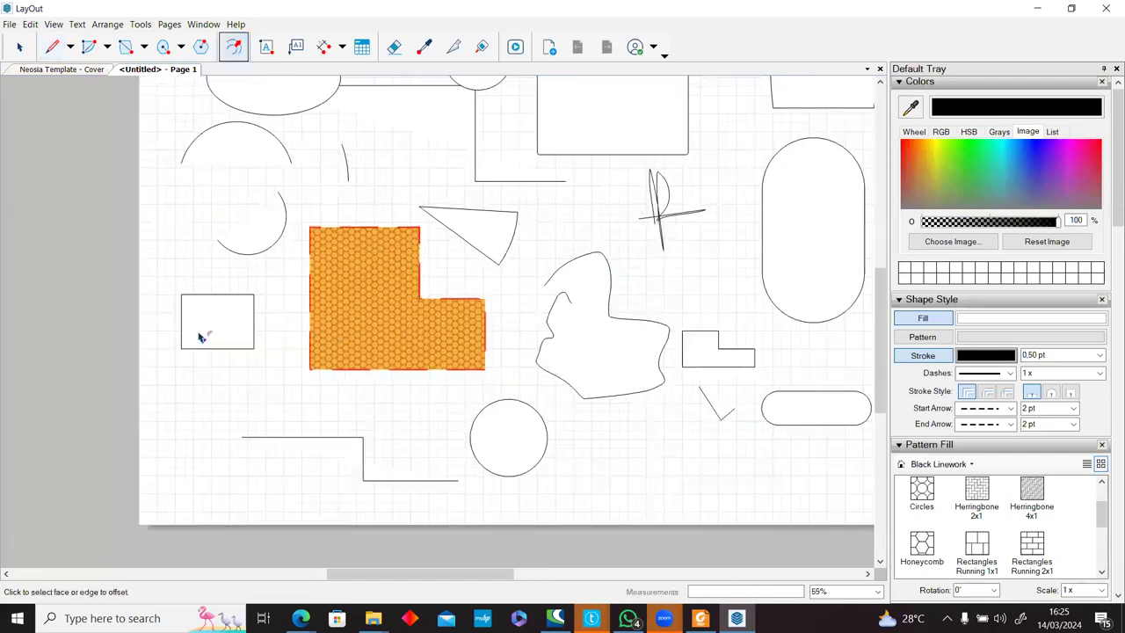
scroll(215, 321, up, 3)
click(165, 305)
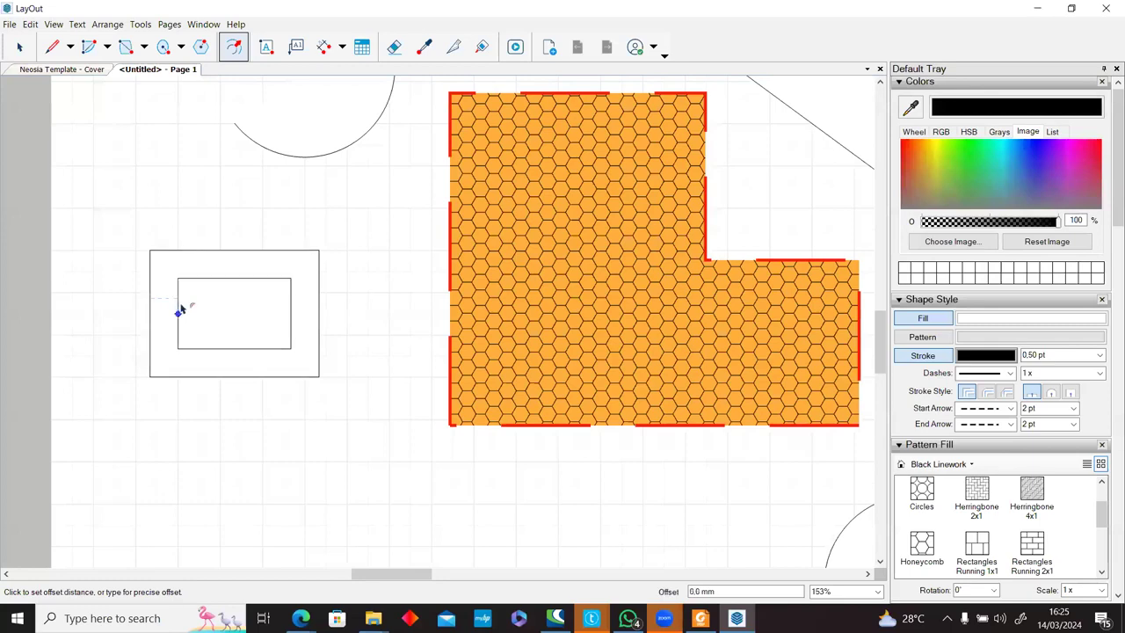
key(Escape)
right_click(370, 239)
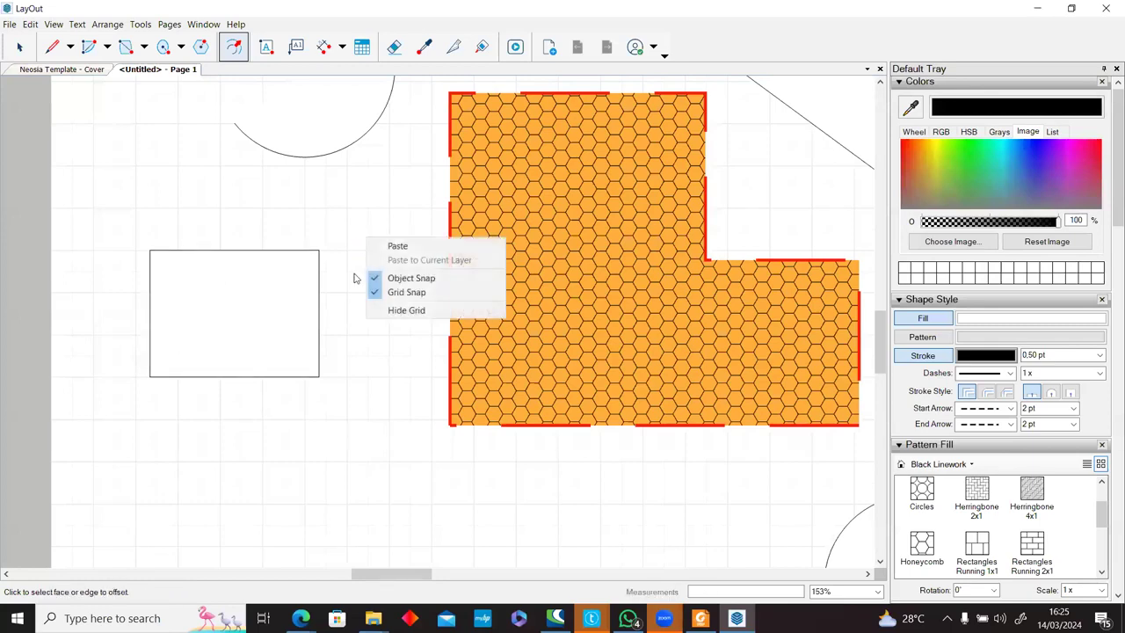
click(391, 293)
click(151, 292)
click(298, 353)
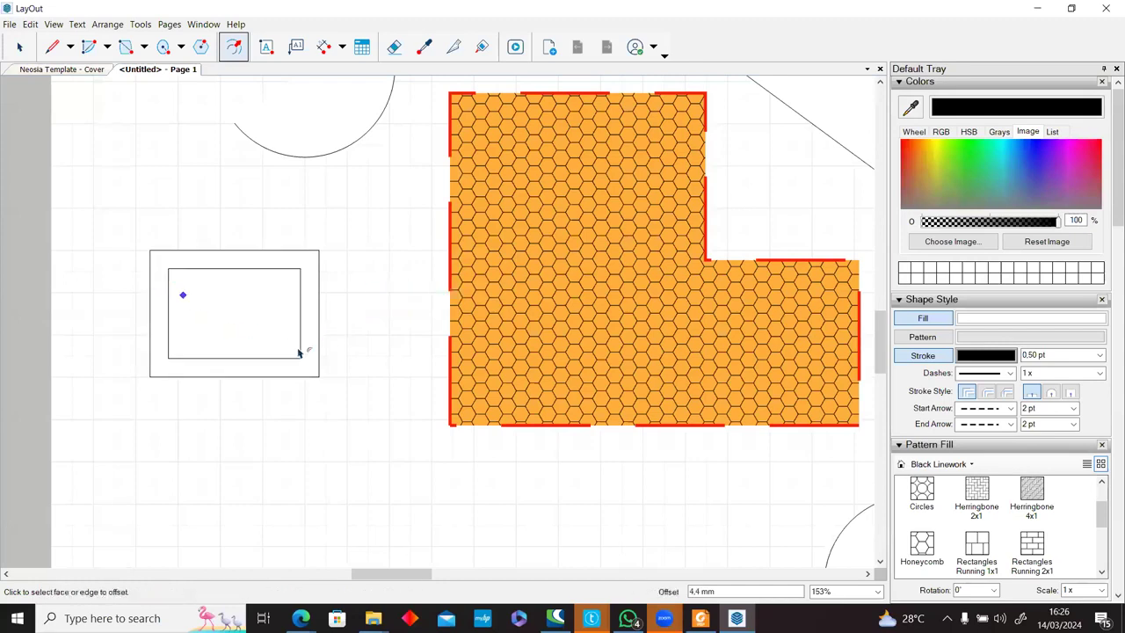
Offset the open arc above the small rectangle inward to make a concentric arc.
scroll(378, 377, down, 3)
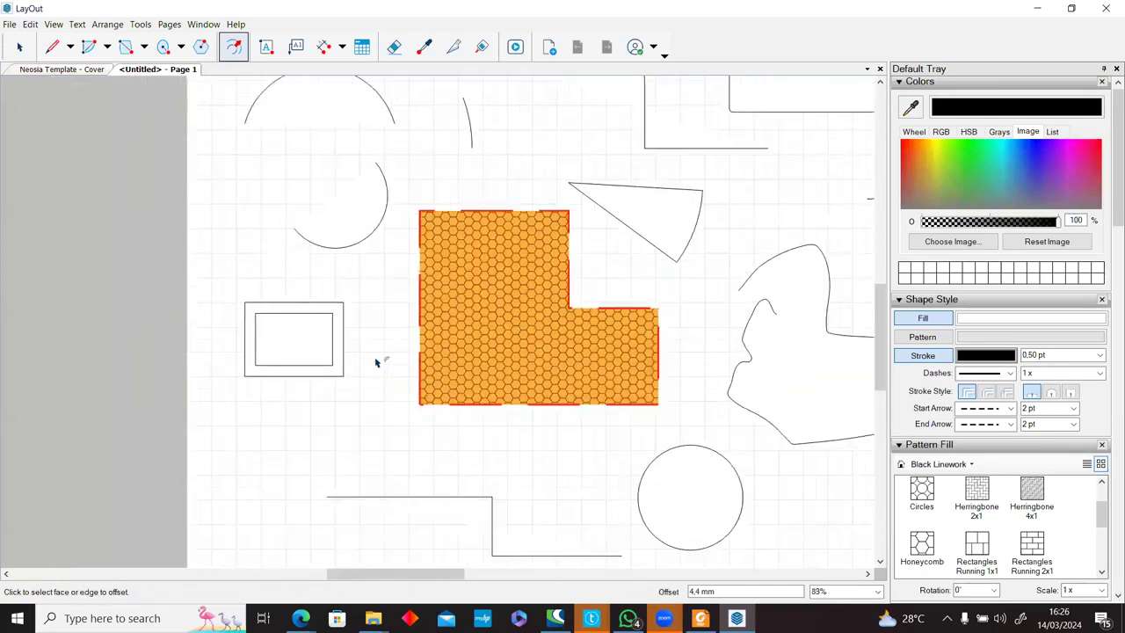
key(space)
click(373, 229)
scroll(373, 227, up, 2)
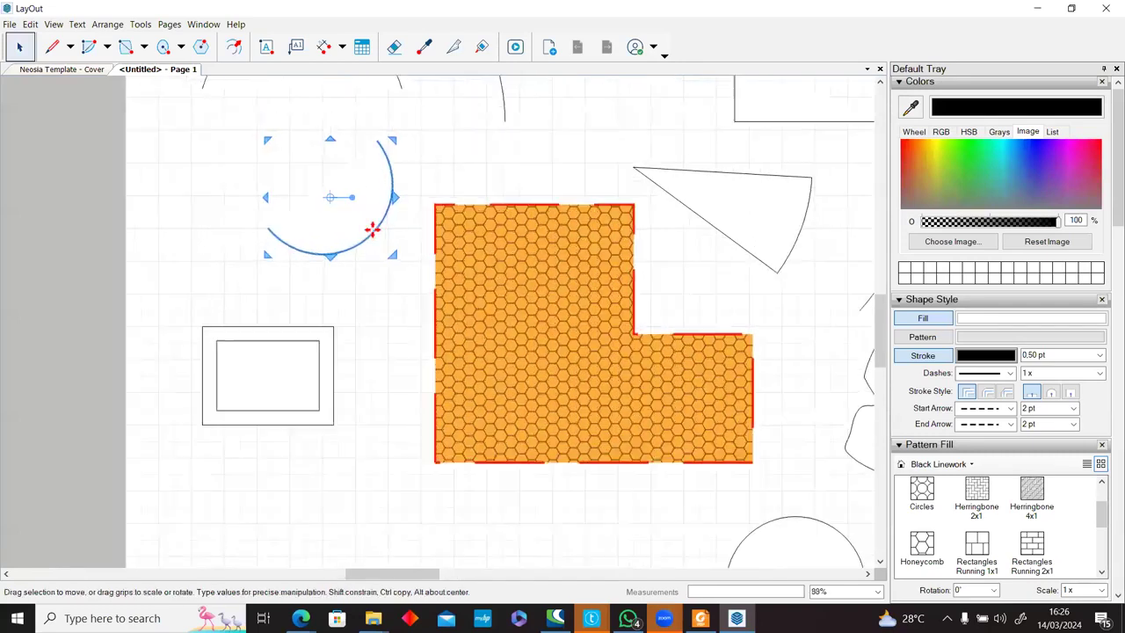
click(234, 47)
click(380, 229)
click(358, 216)
key(space)
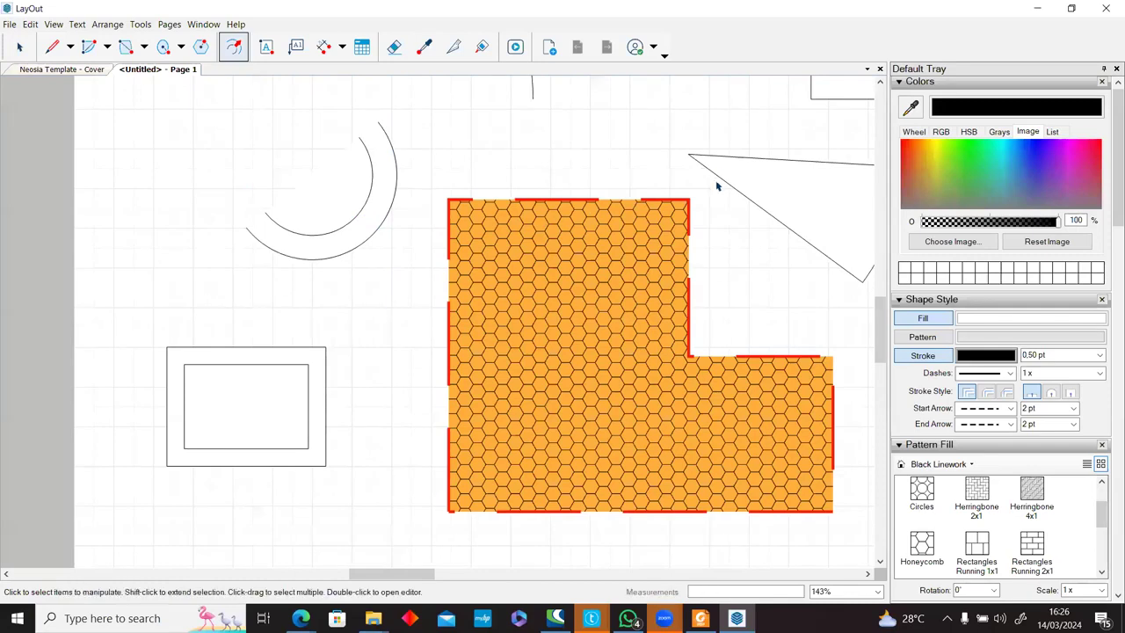
Offset the pie-shaped sector beside the honeycomb shape inward by about 3.4 mm.
click(717, 177)
middle_drag(727, 216, 489, 274)
scroll(490, 273, down, 1)
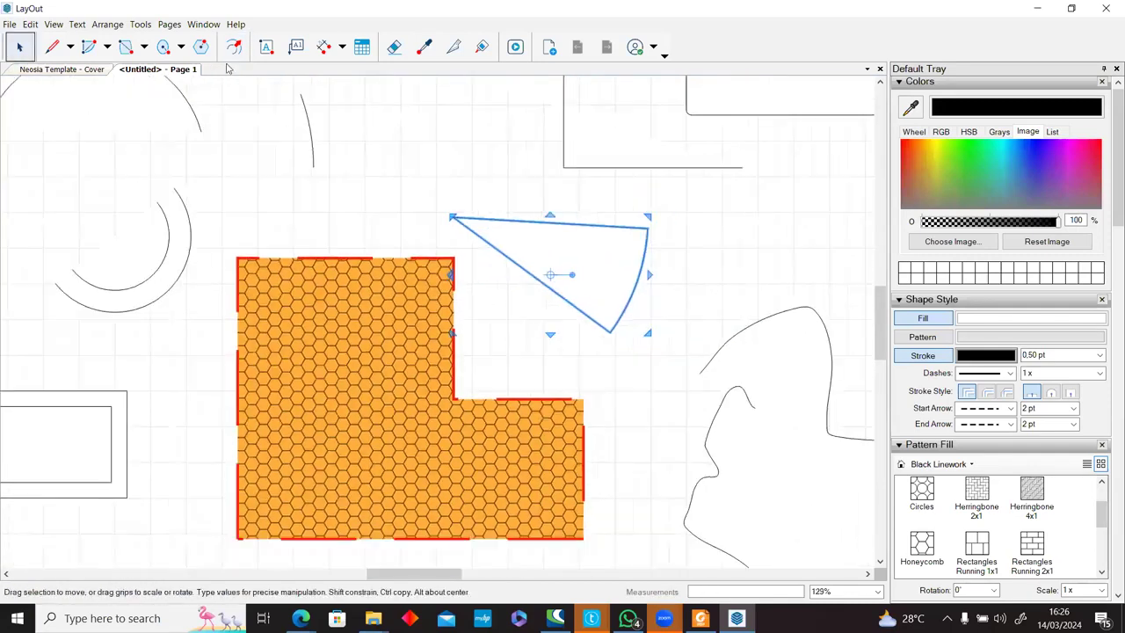
click(234, 50)
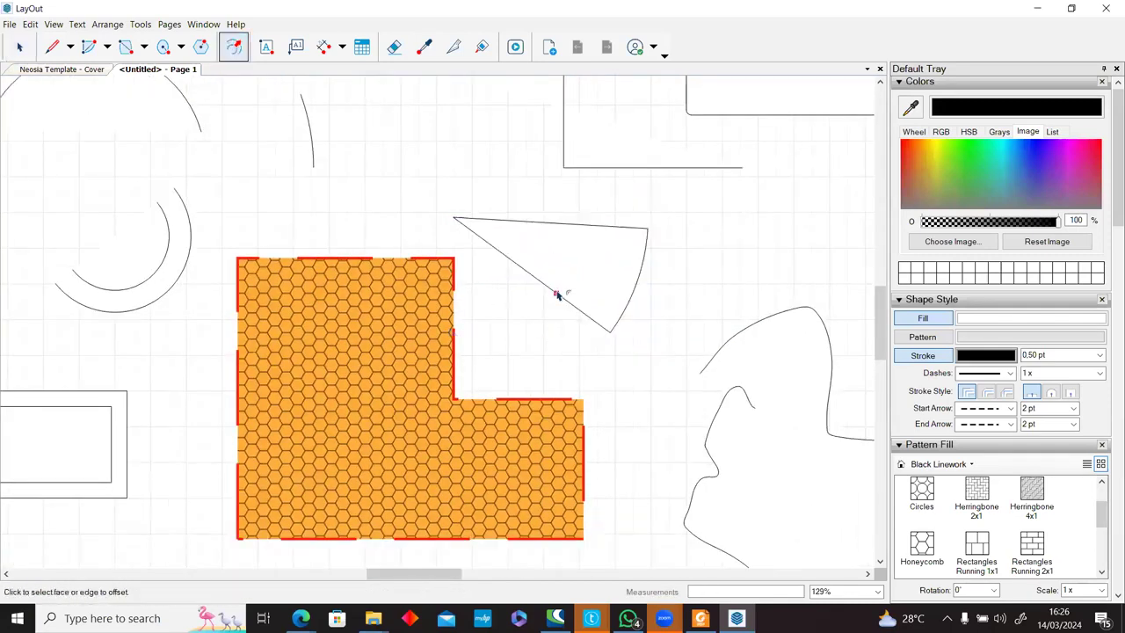
click(560, 292)
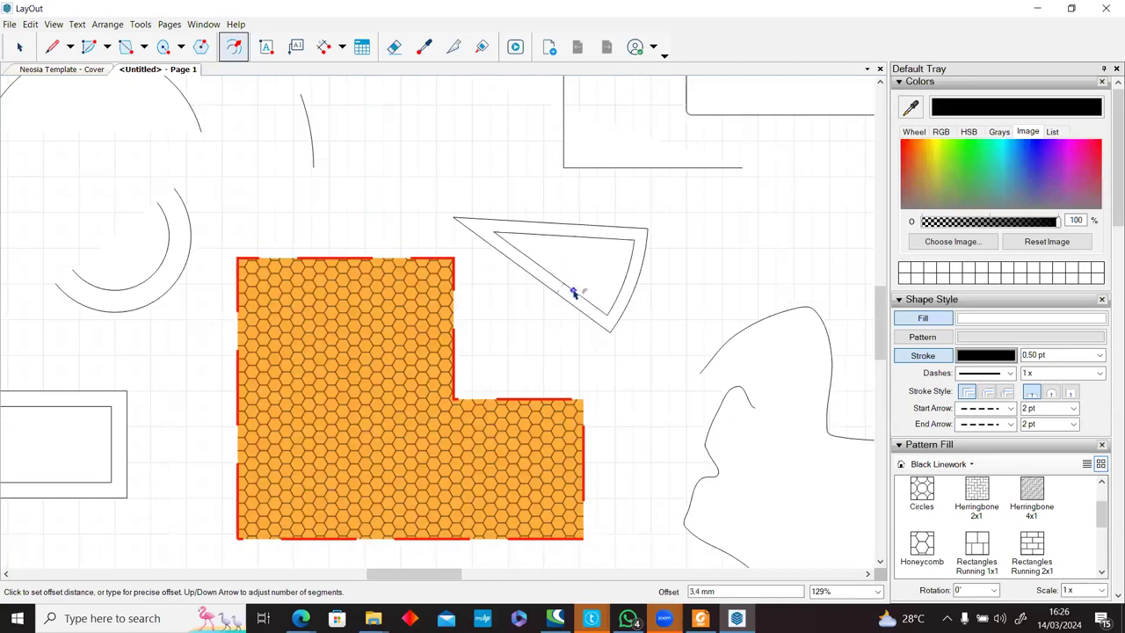
click(575, 291)
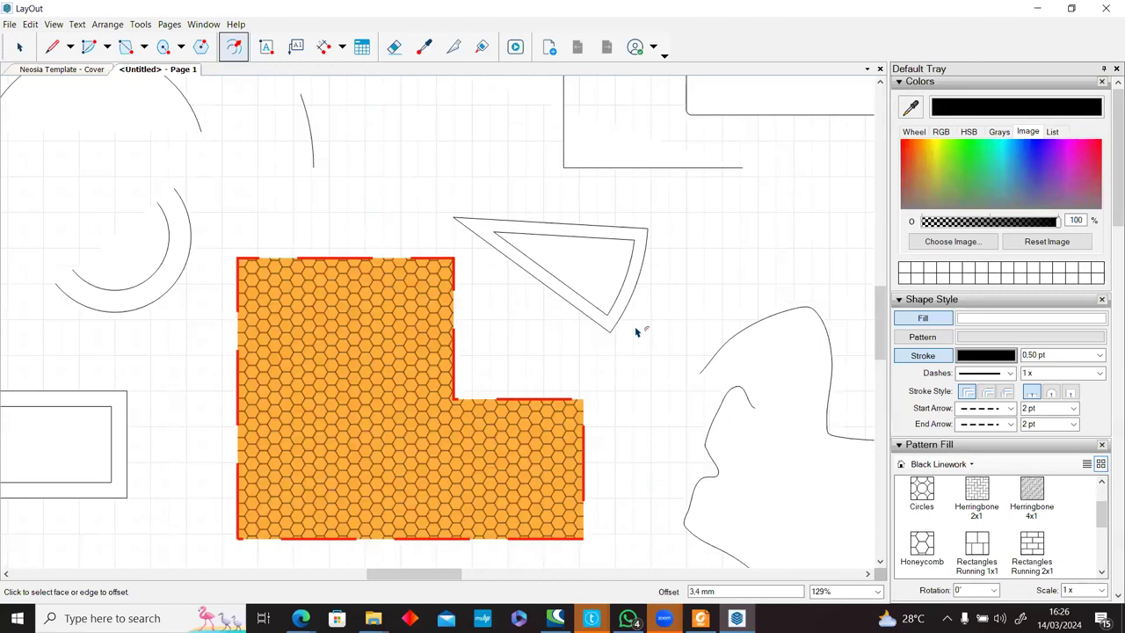
Draw a single horizontal line between the small rectangle and the lower stepped line.
scroll(466, 367, down, 3)
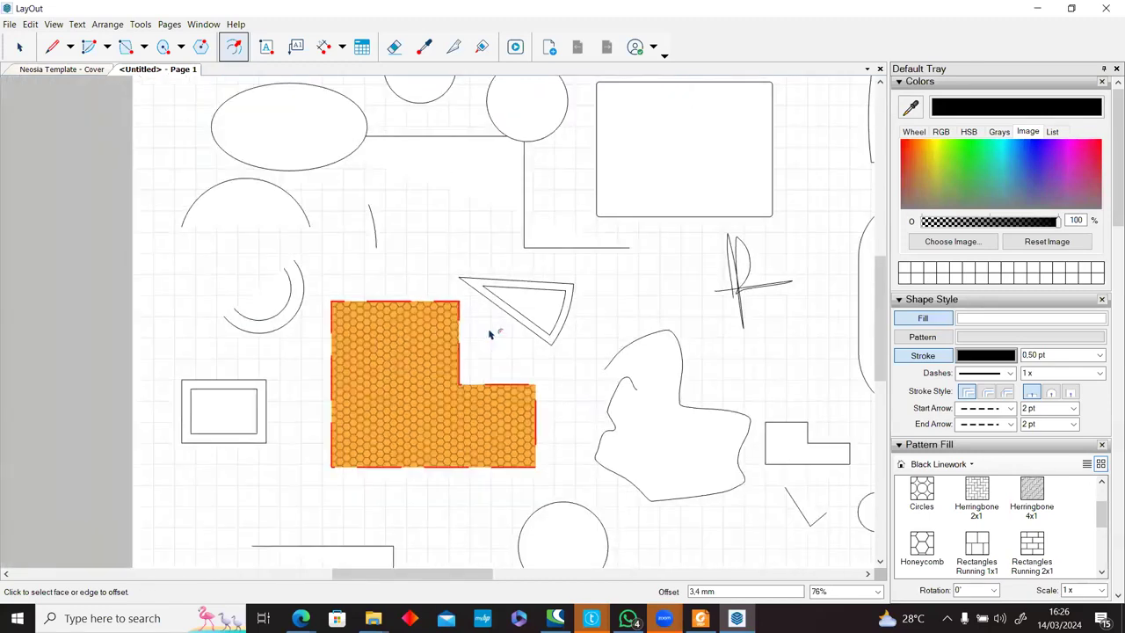
scroll(520, 311, down, 1)
key(space)
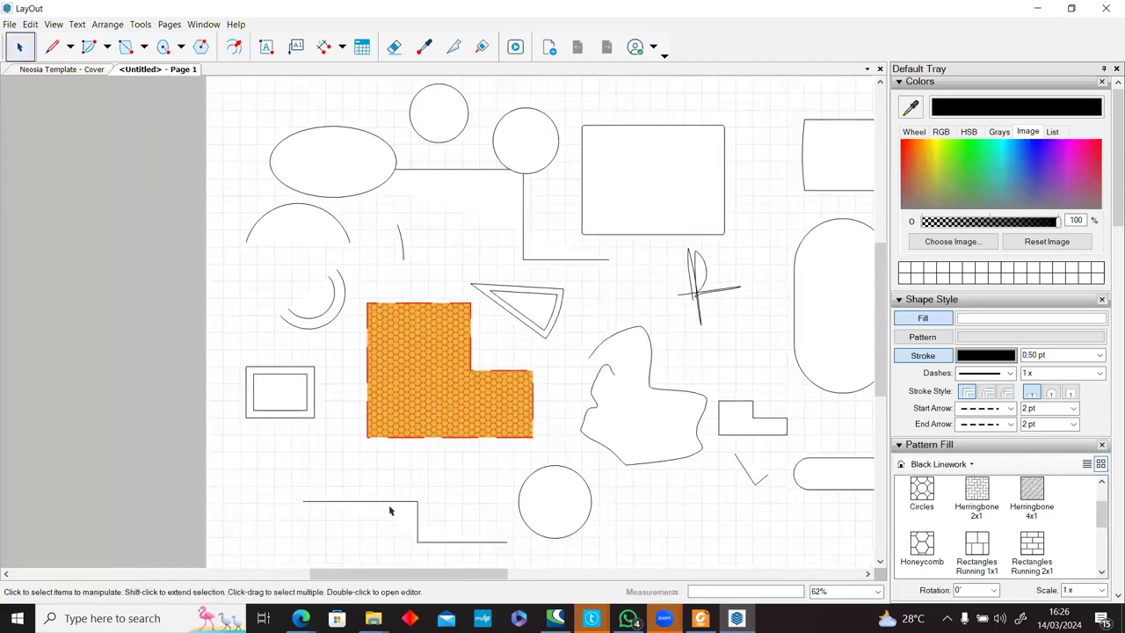
click(390, 502)
scroll(316, 455, up, 2)
click(237, 483)
key(l)
click(231, 477)
click(397, 477)
key(space)
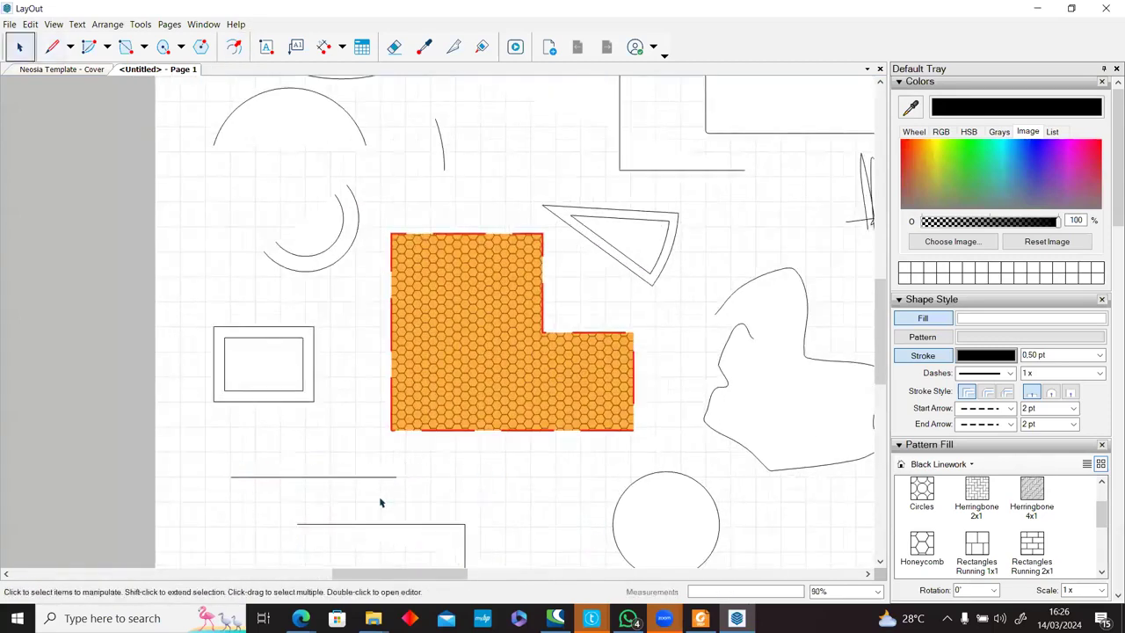
Offset the single horizontal line below the small double rectangle upward by about 5.6 mm.
click(363, 477)
click(234, 46)
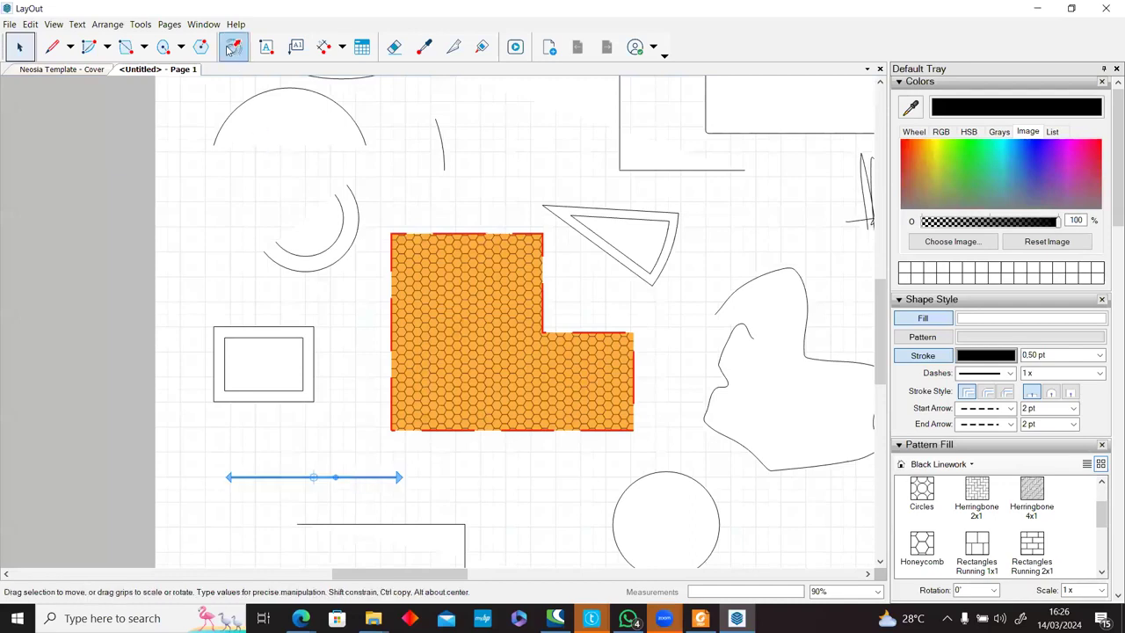
click(328, 477)
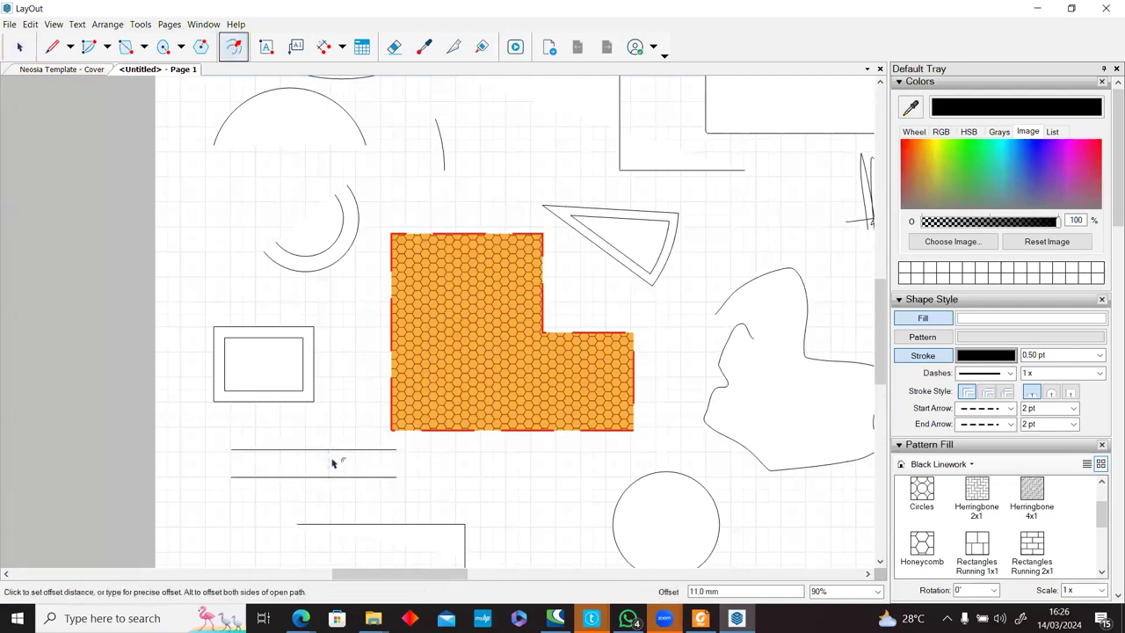
click(333, 463)
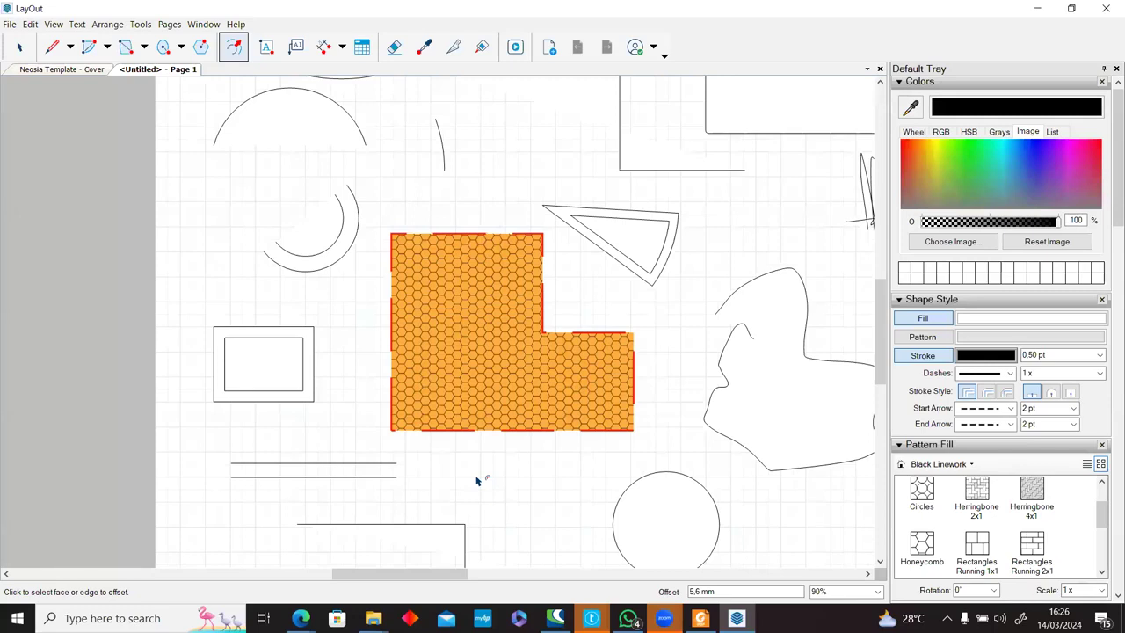
Split the upper stepped line at its lower corner and select the resulting pieces to check the split.
scroll(477, 481, down, 3)
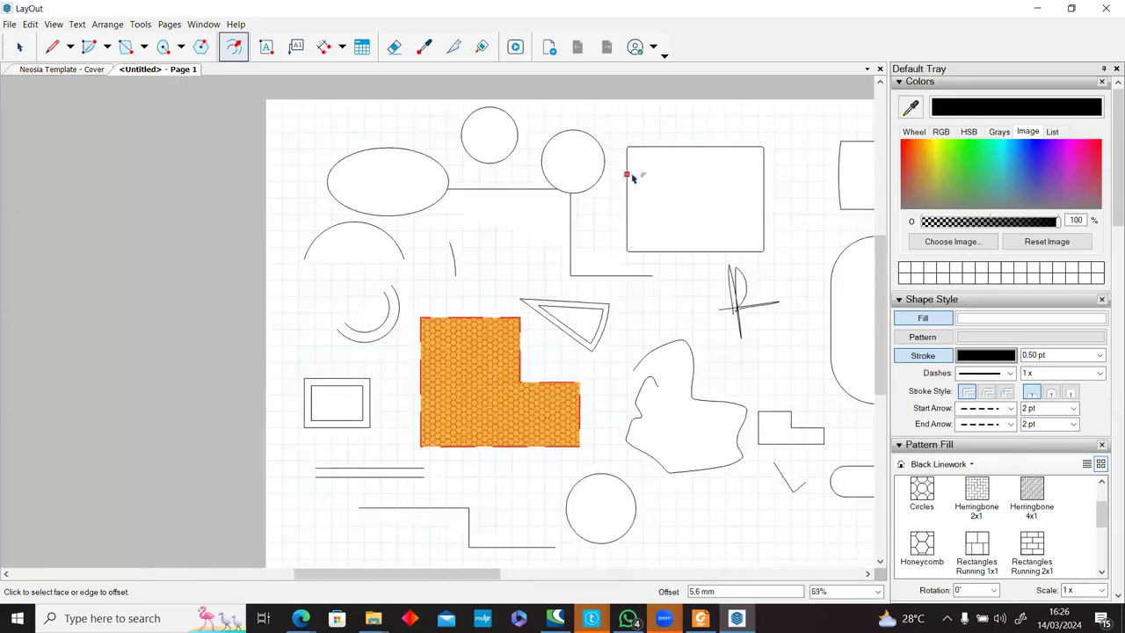
key(space)
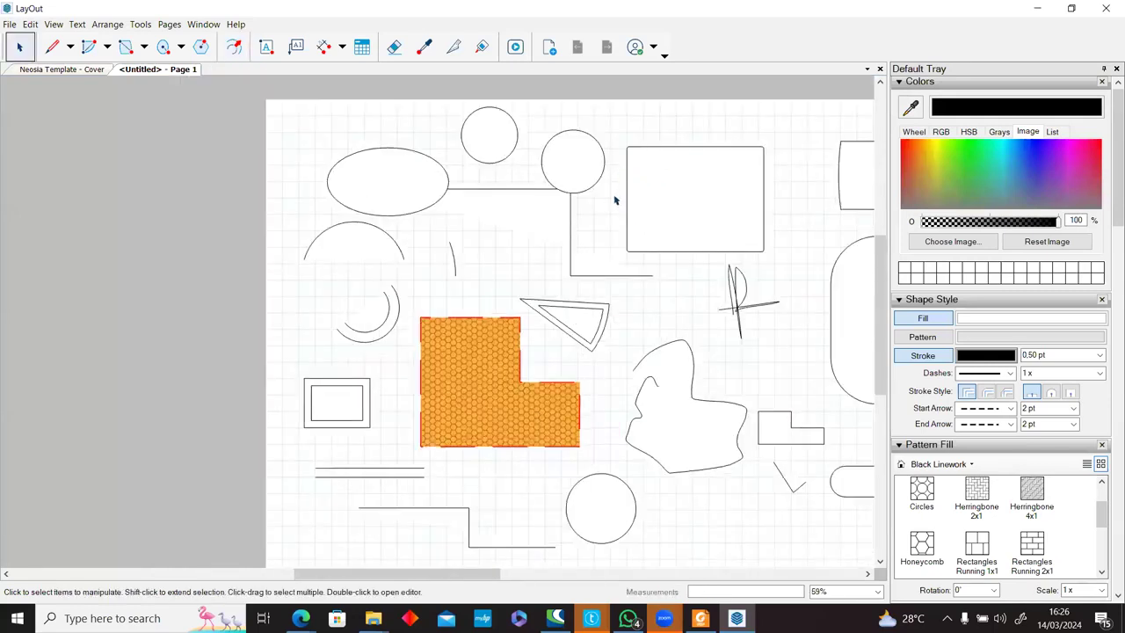
click(570, 223)
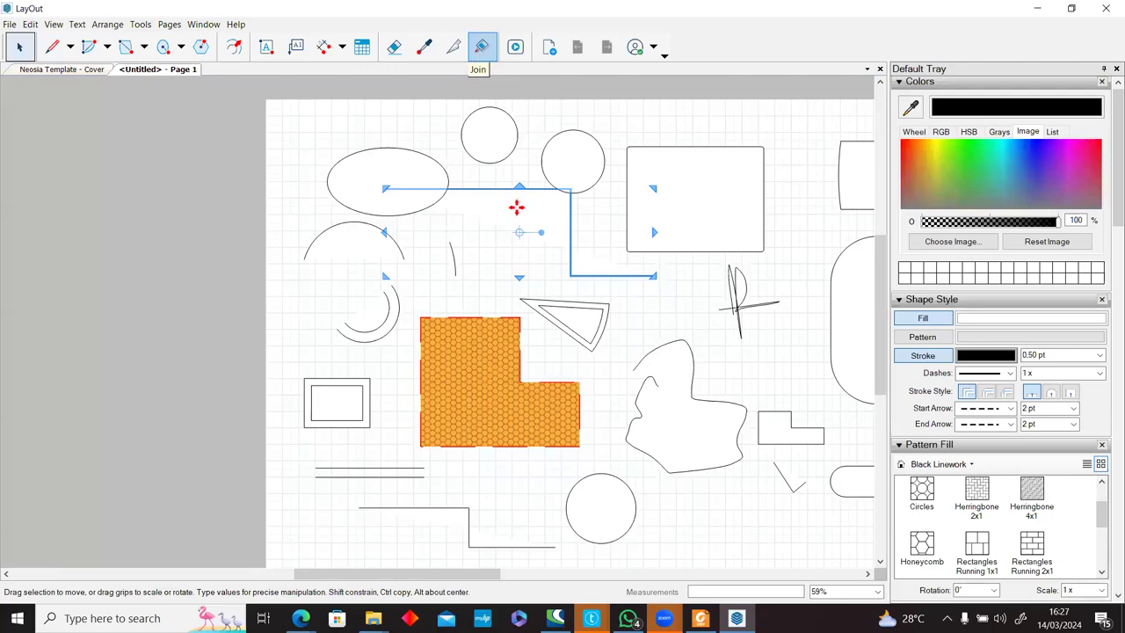
scroll(598, 261, up, 3)
scroll(589, 238, up, 3)
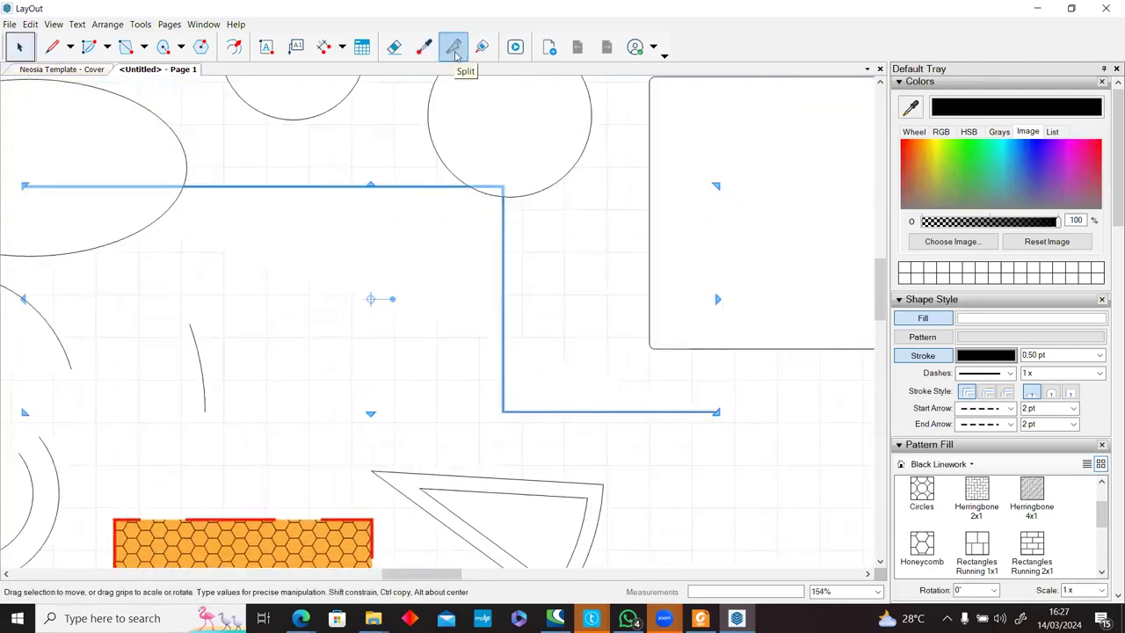
click(453, 46)
click(503, 411)
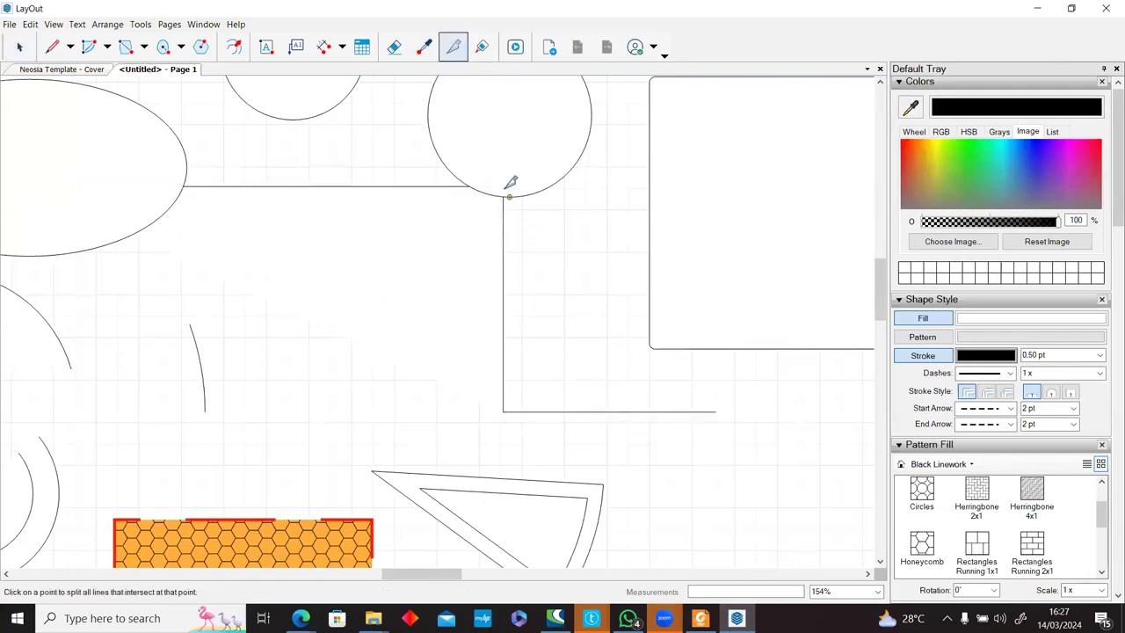
scroll(563, 237, down, 3)
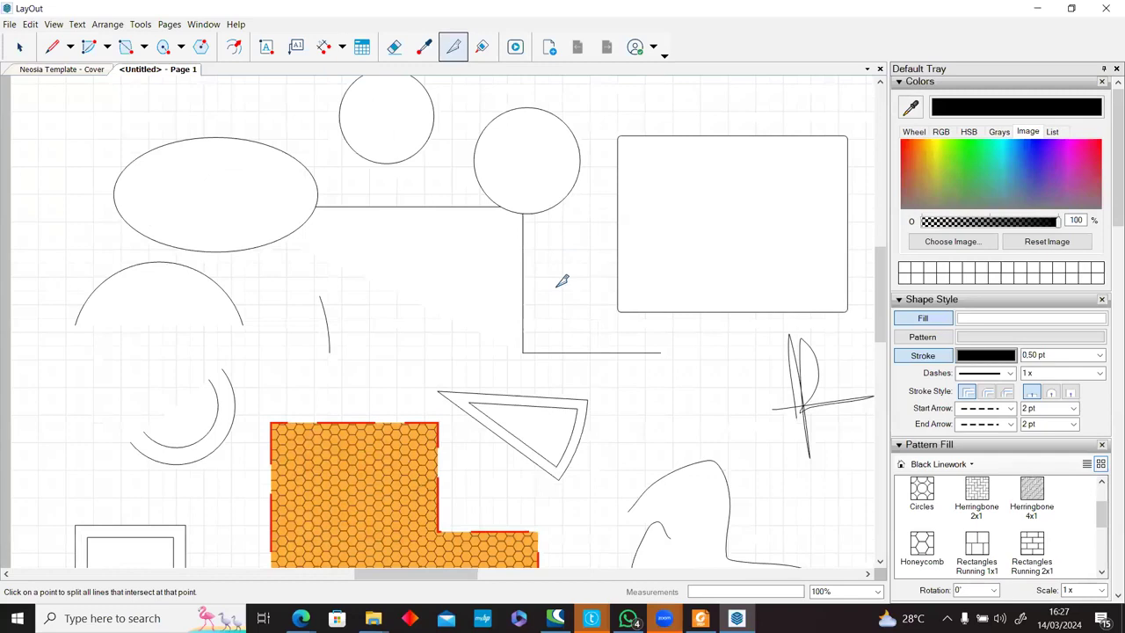
key(space)
click(568, 358)
click(523, 291)
Move the circle overlapping the stepped line's upper corner upward, clear of the line.
click(555, 181)
drag(555, 174, 569, 139)
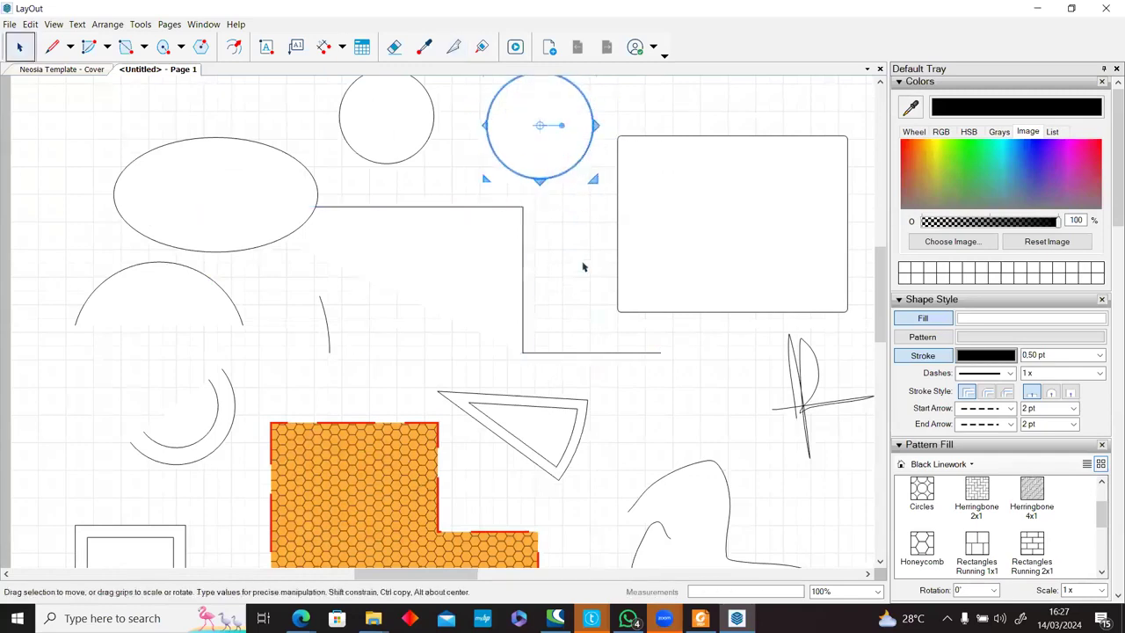
click(578, 287)
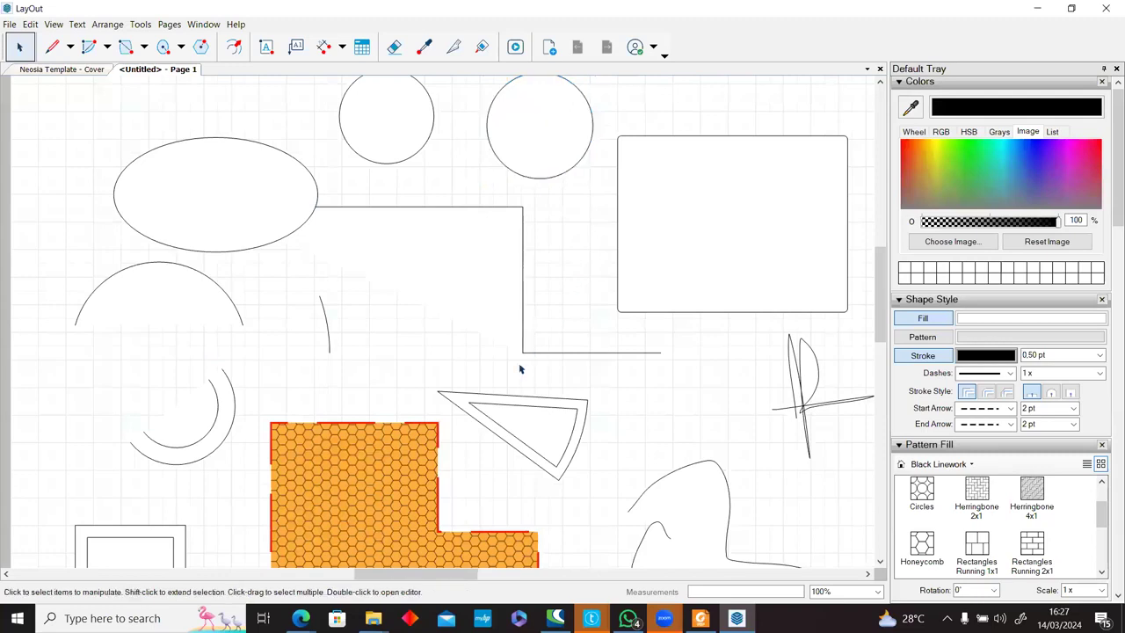
Split the large rectangle at the midpoints of its two vertical sides and select each half to check it.
click(453, 46)
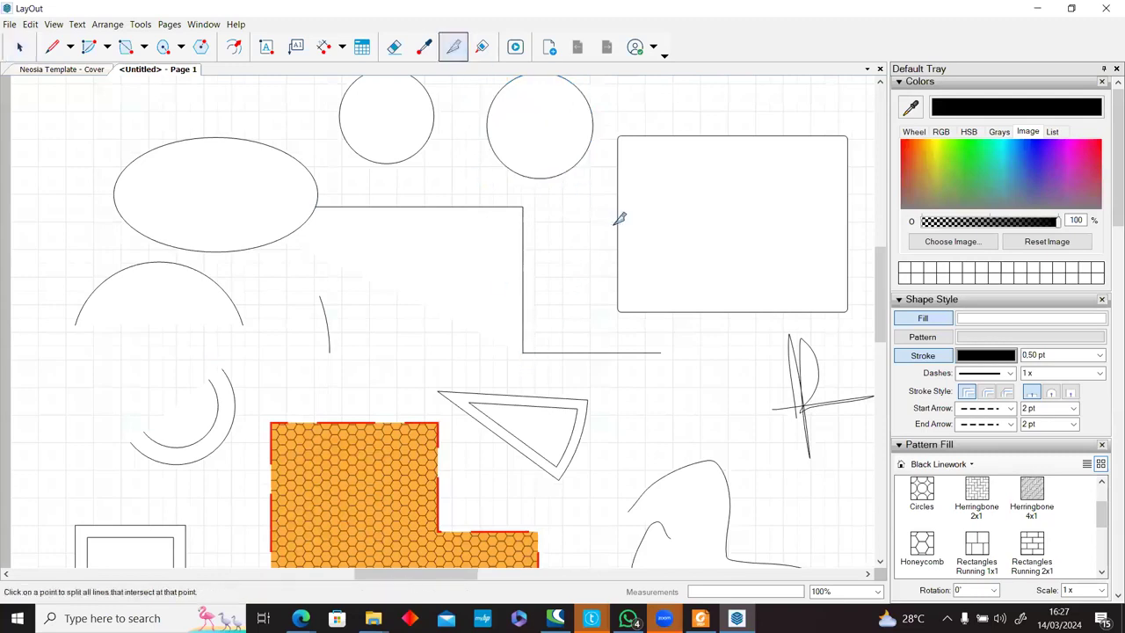
key(space)
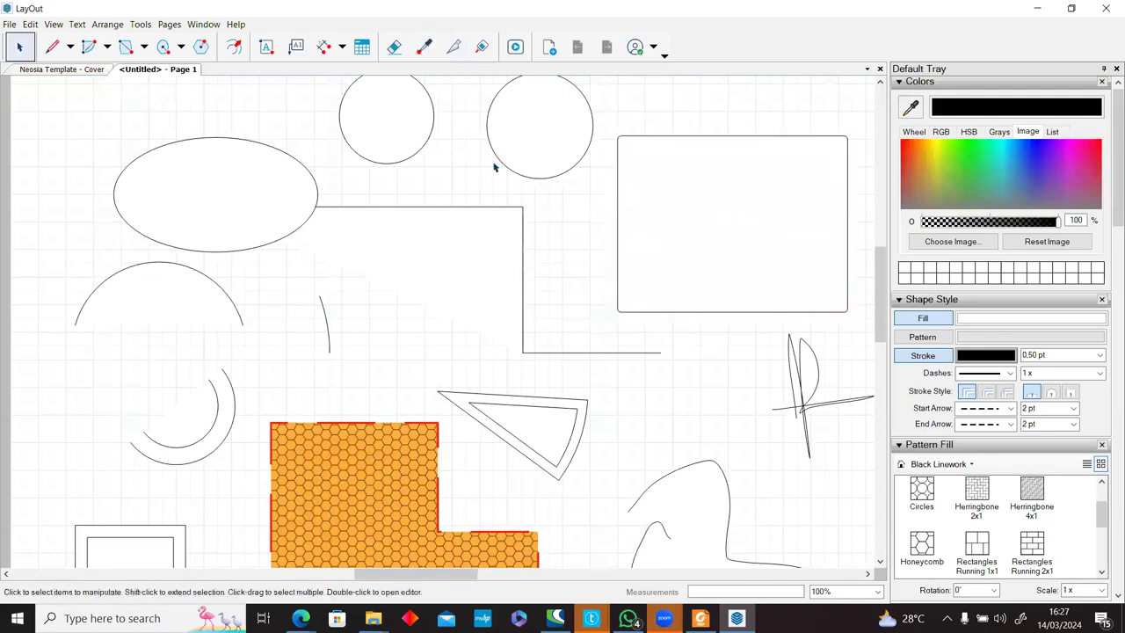
click(454, 46)
click(618, 223)
click(847, 224)
key(space)
click(847, 198)
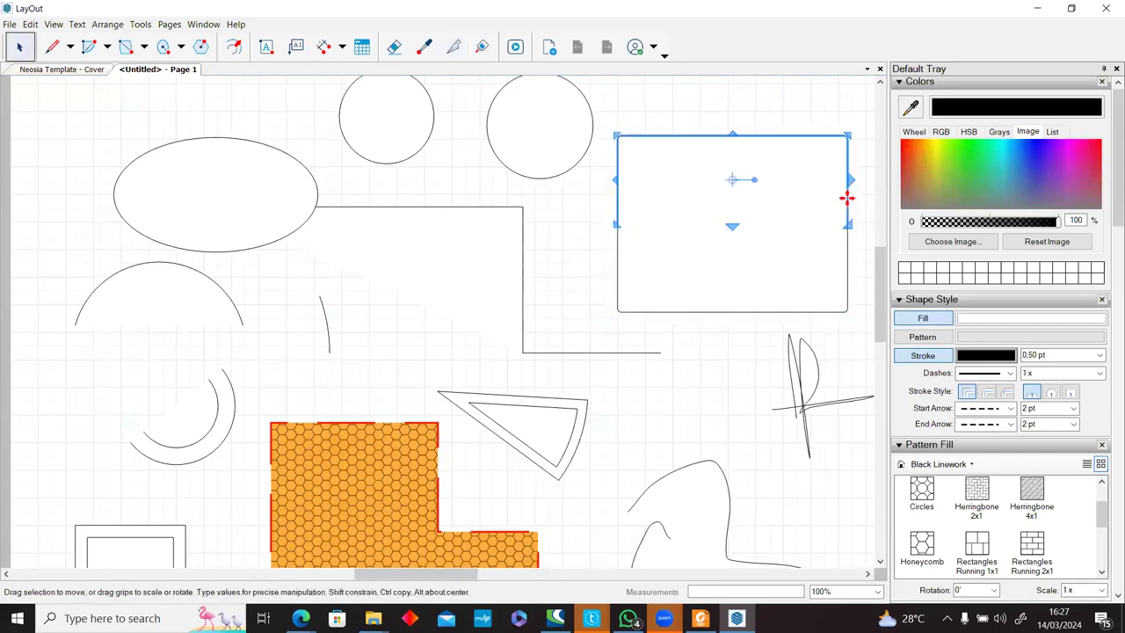
click(848, 265)
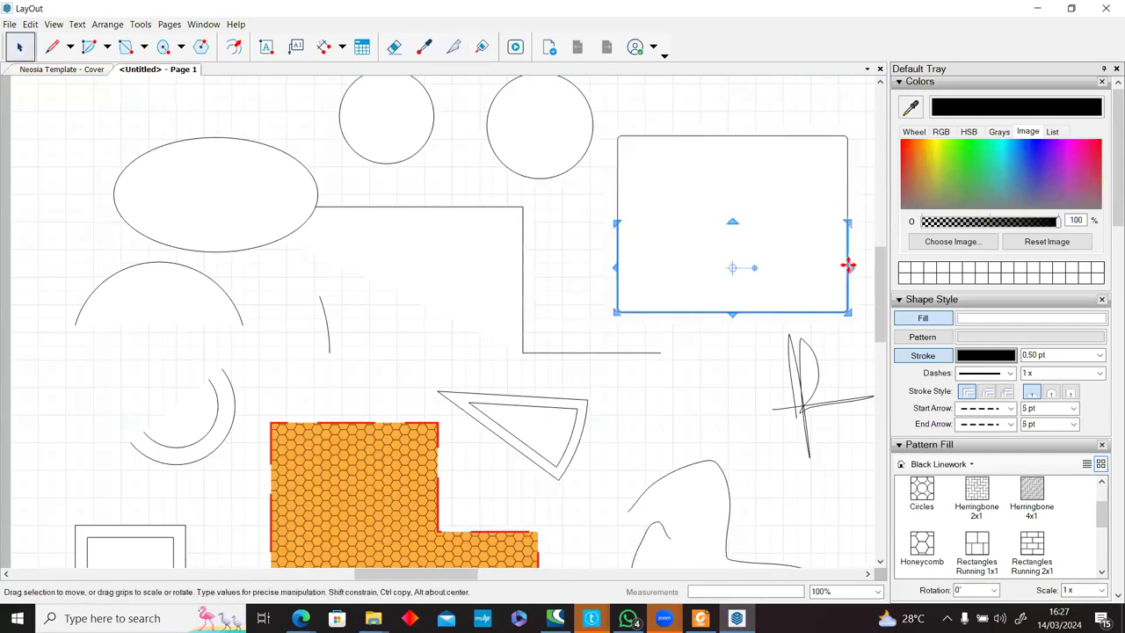
click(723, 362)
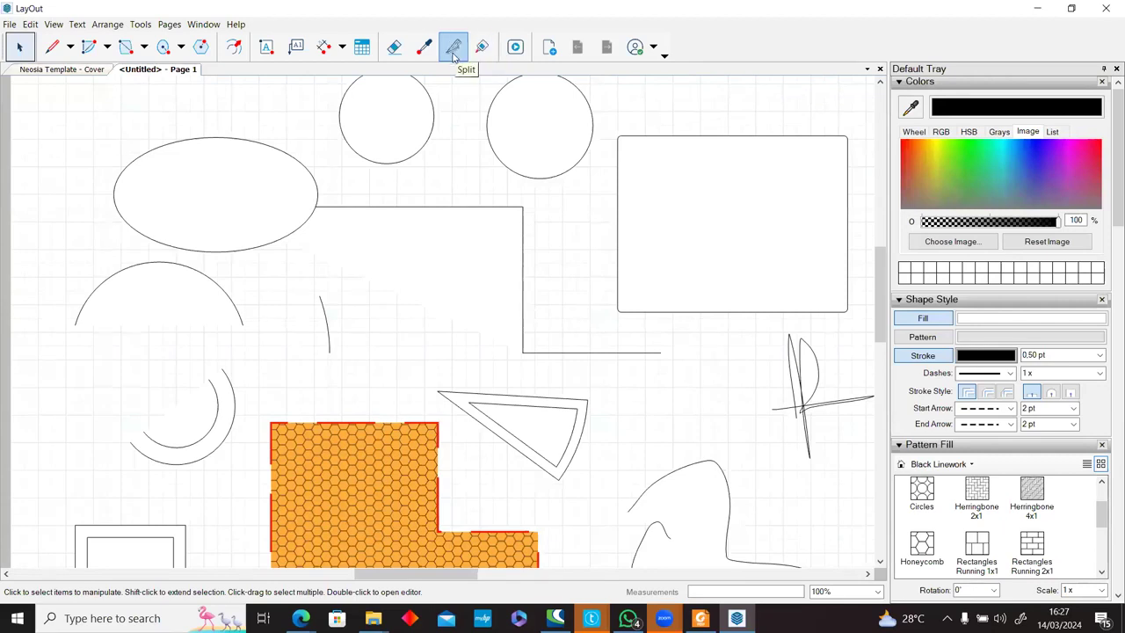
Join the lower horizontal segment of the upper stepped line to the rest of the line and check the result.
click(483, 47)
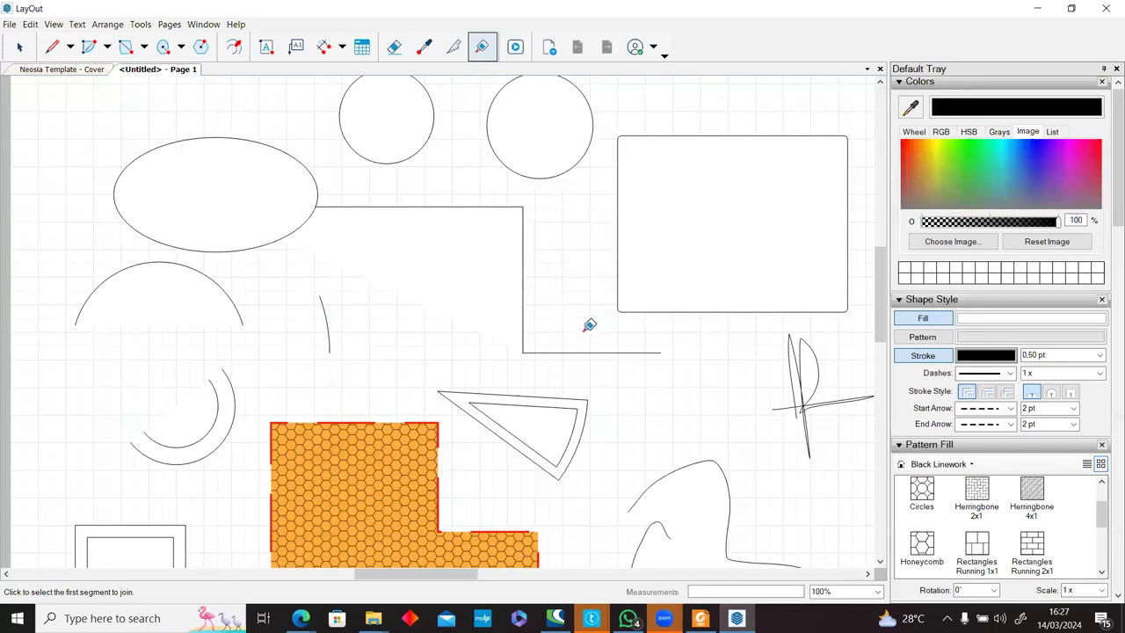
click(547, 352)
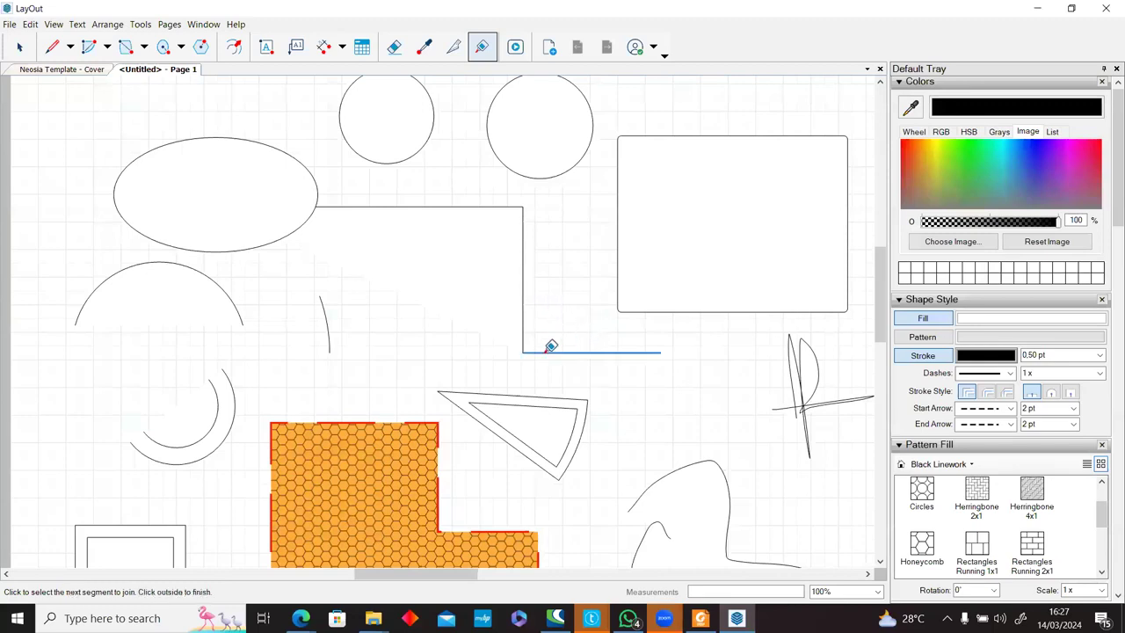
click(525, 309)
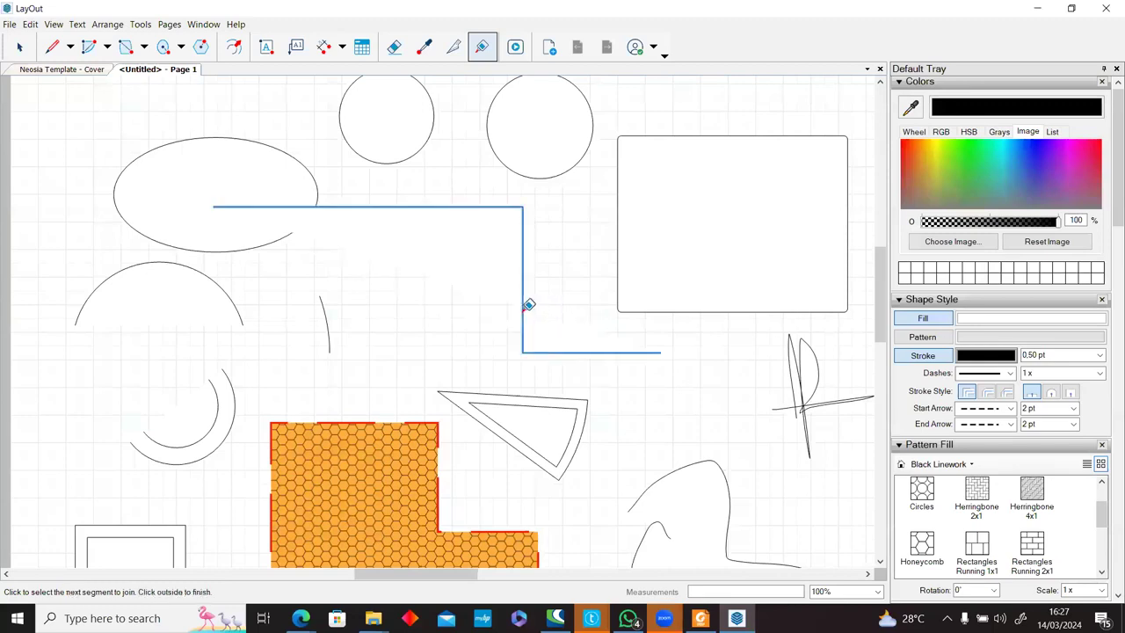
click(582, 372)
key(space)
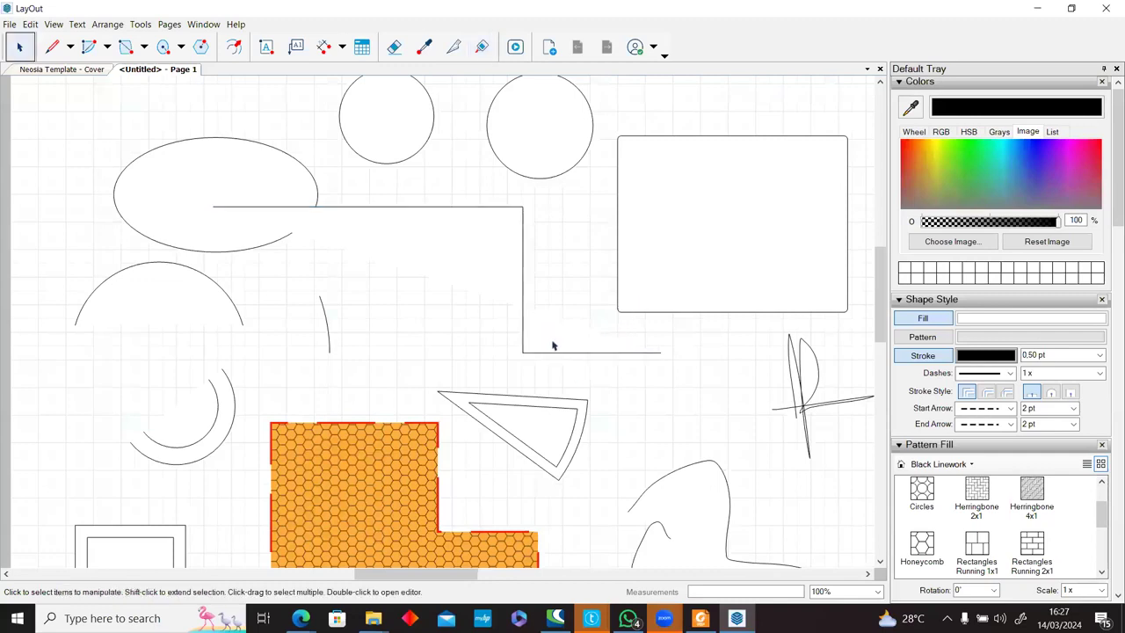
click(560, 352)
click(714, 381)
Start a DWG export of the document to the Desktop under the file name coret2.
scroll(472, 348, down, 2)
middle_drag(570, 240, 493, 149)
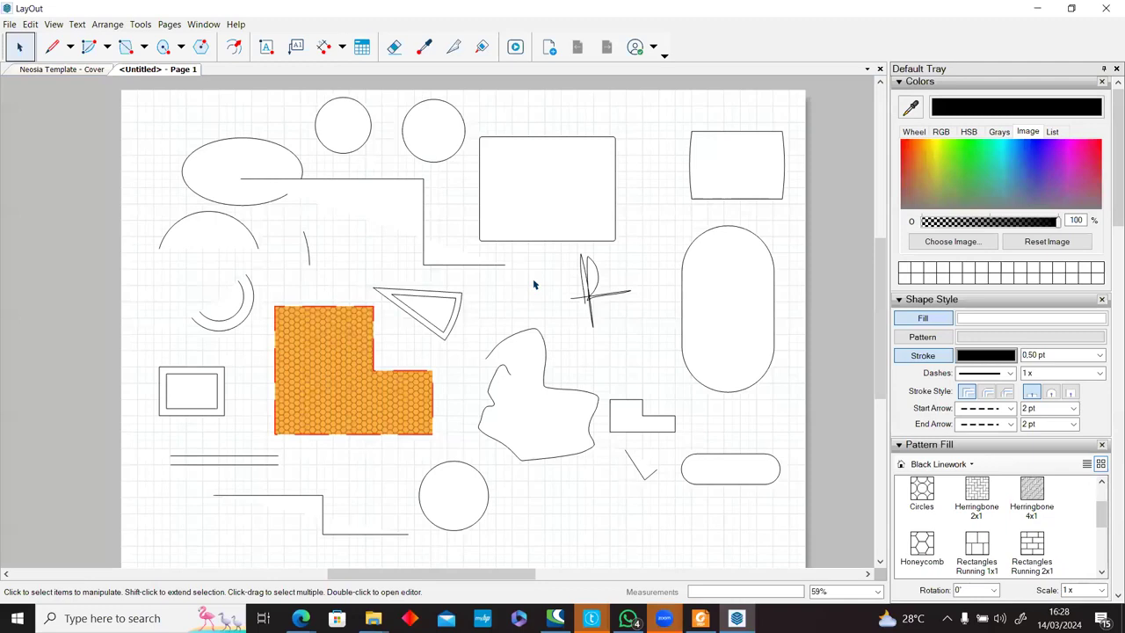
click(10, 25)
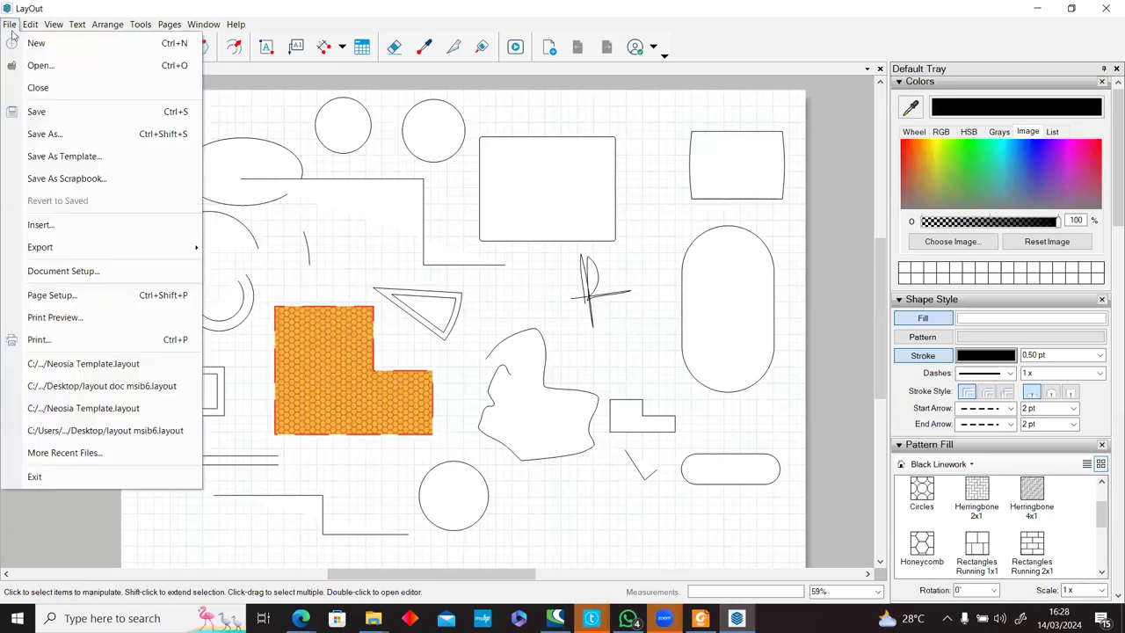
mouse_move(95, 247)
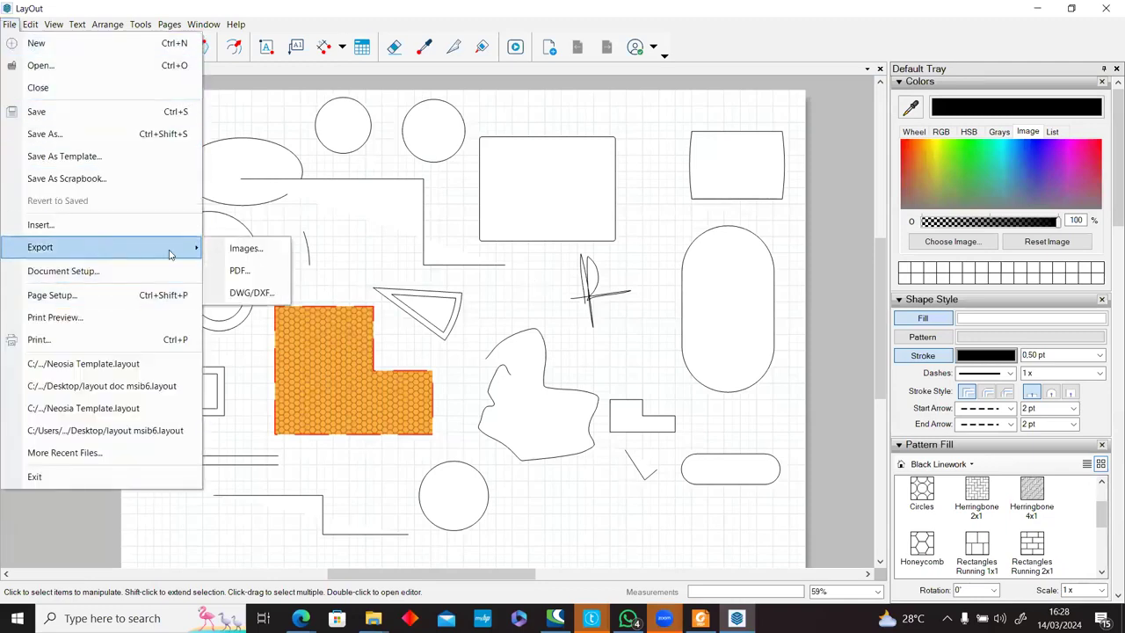
click(253, 293)
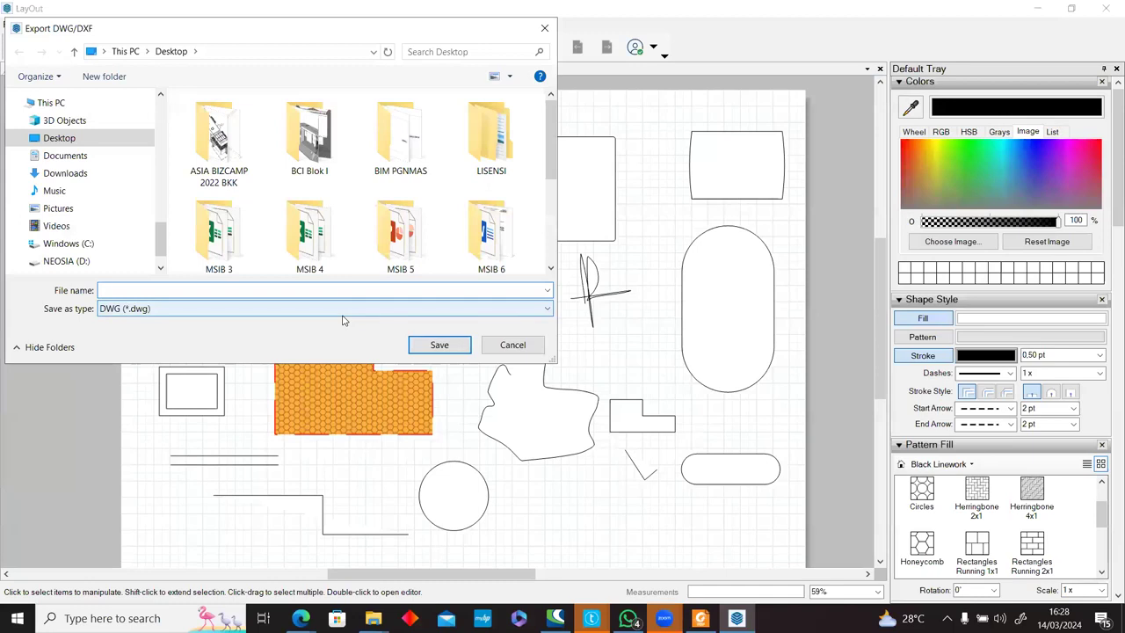
text(coret2)
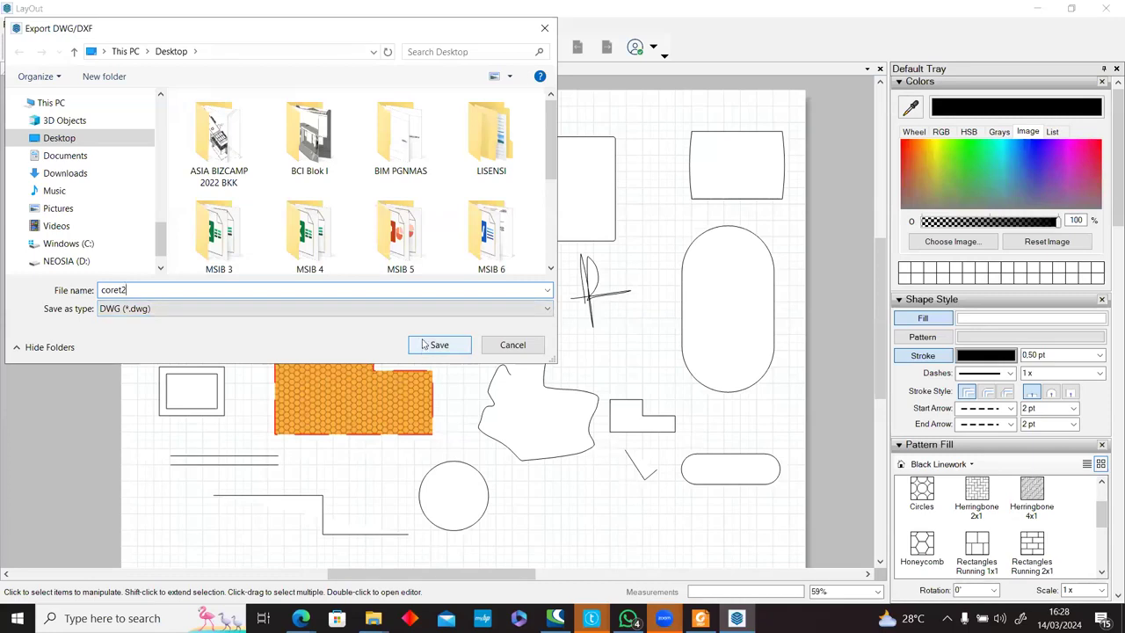
click(427, 309)
click(428, 322)
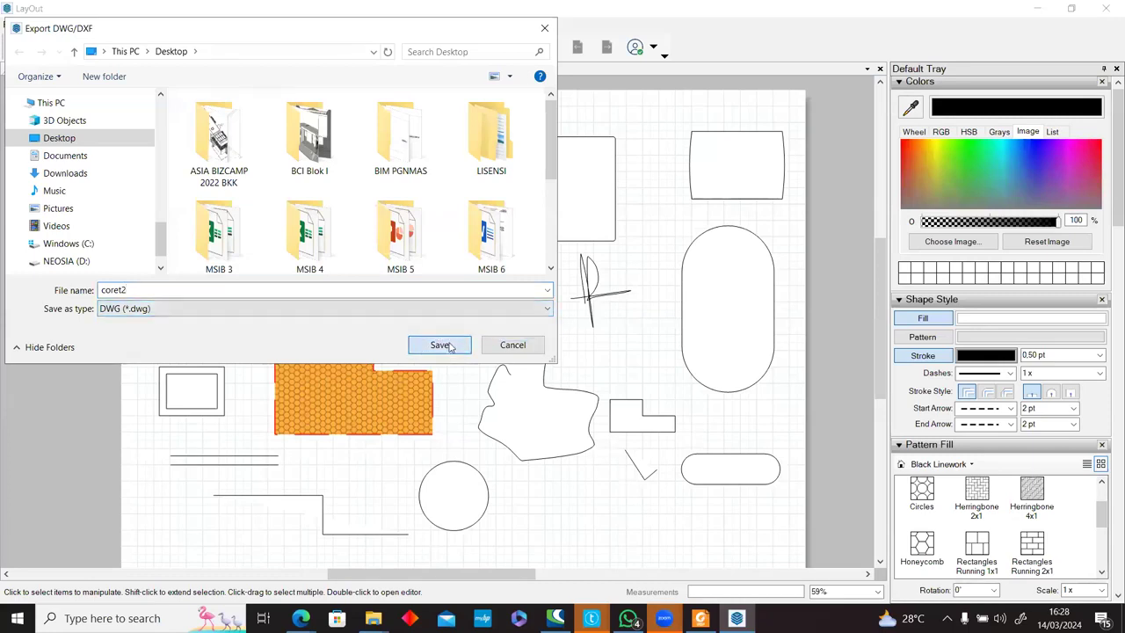
click(424, 345)
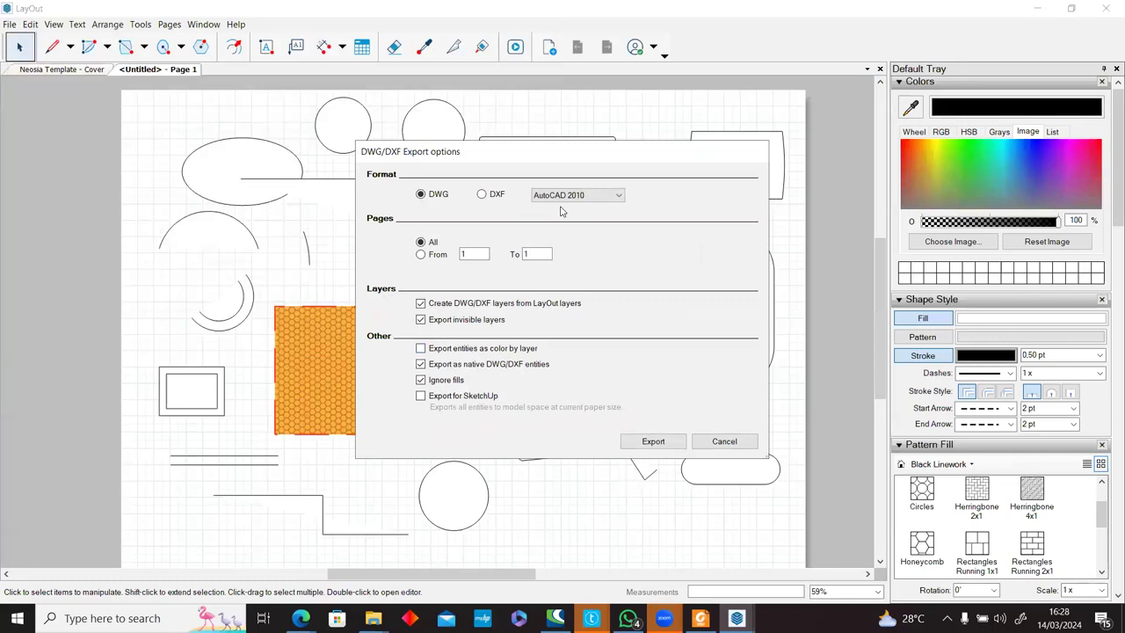
Export all pages in AutoCAD 2010 DWG format with the remaining export options at their defaults.
click(573, 197)
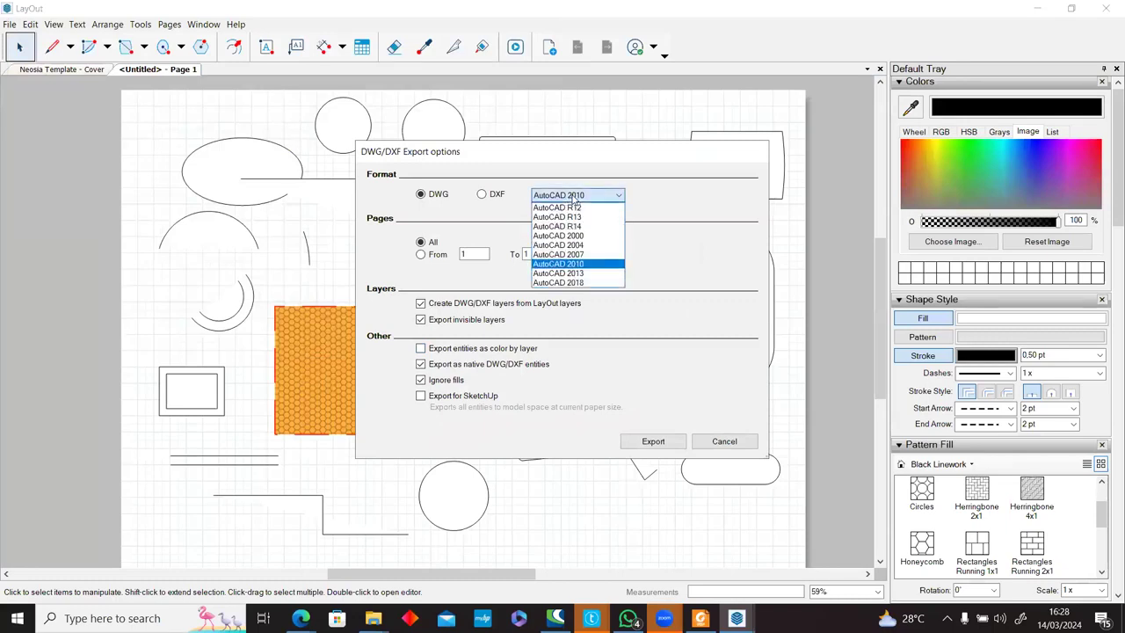
click(573, 199)
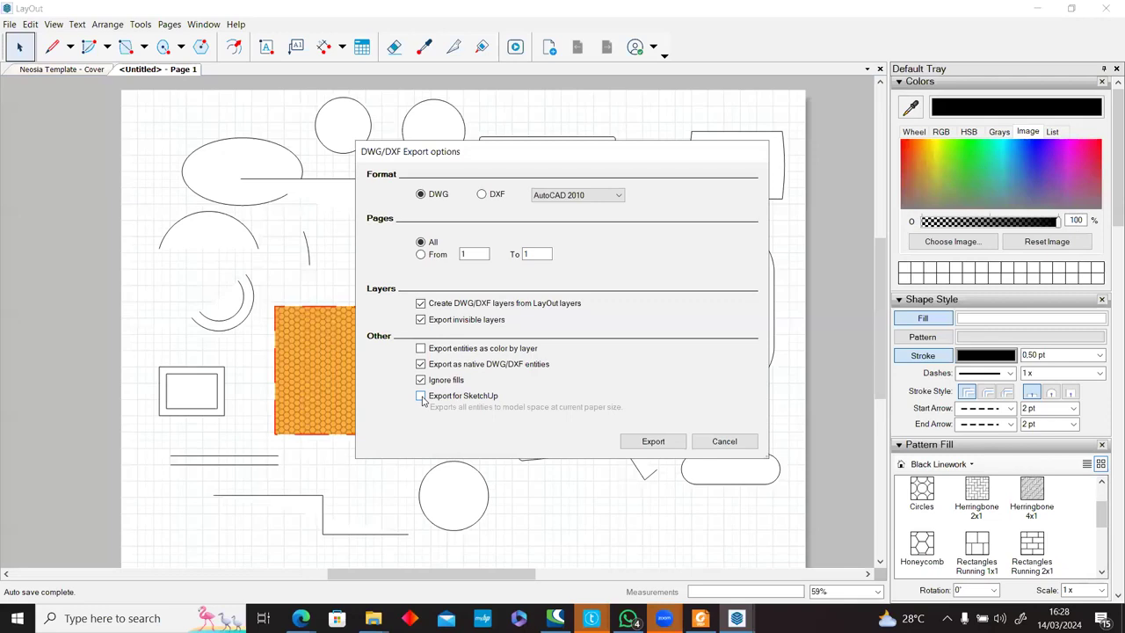
click(667, 442)
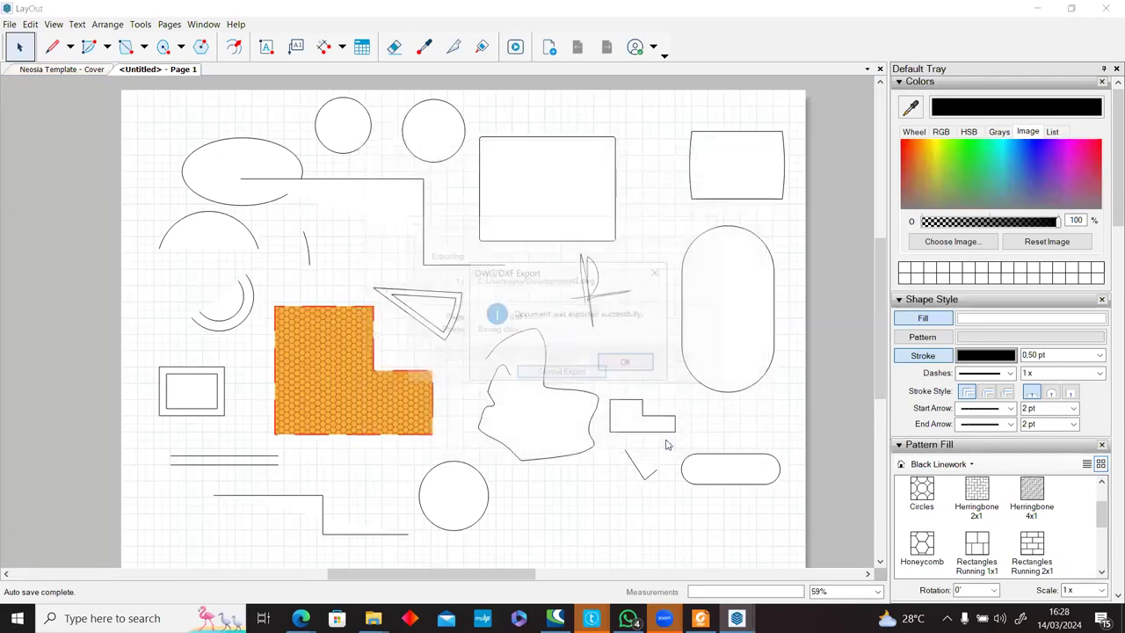
click(625, 362)
Open coret2.dwg in ZWCAD and examine the exported shapes, checking segments of the tall rounded shape and the upper stepped line.
mouse_move(373, 618)
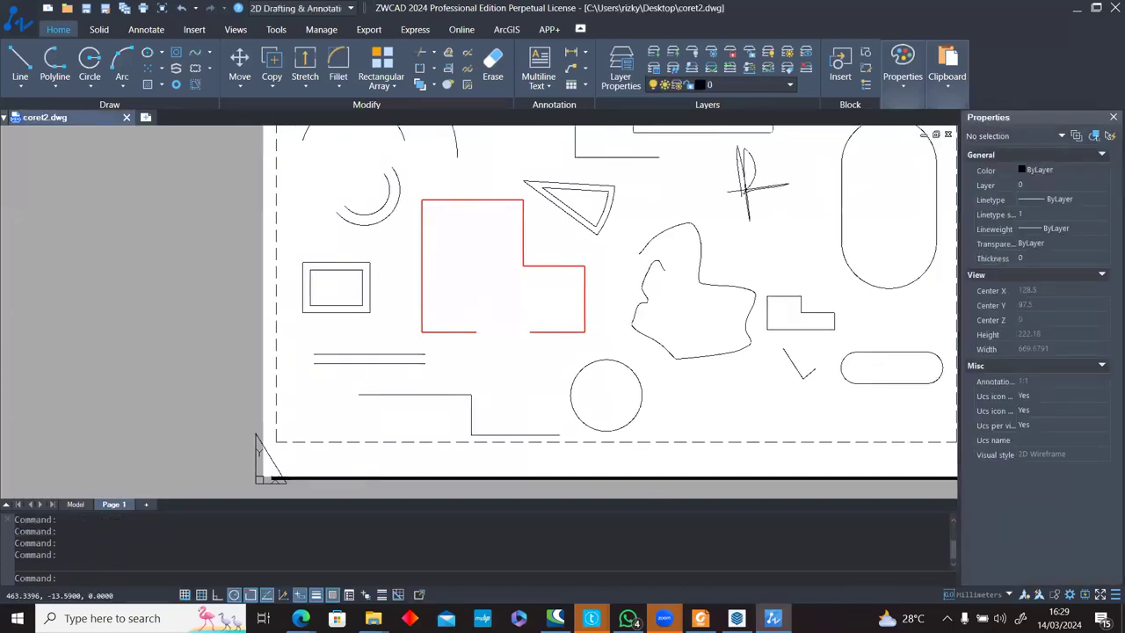
scroll(756, 361, down, 3)
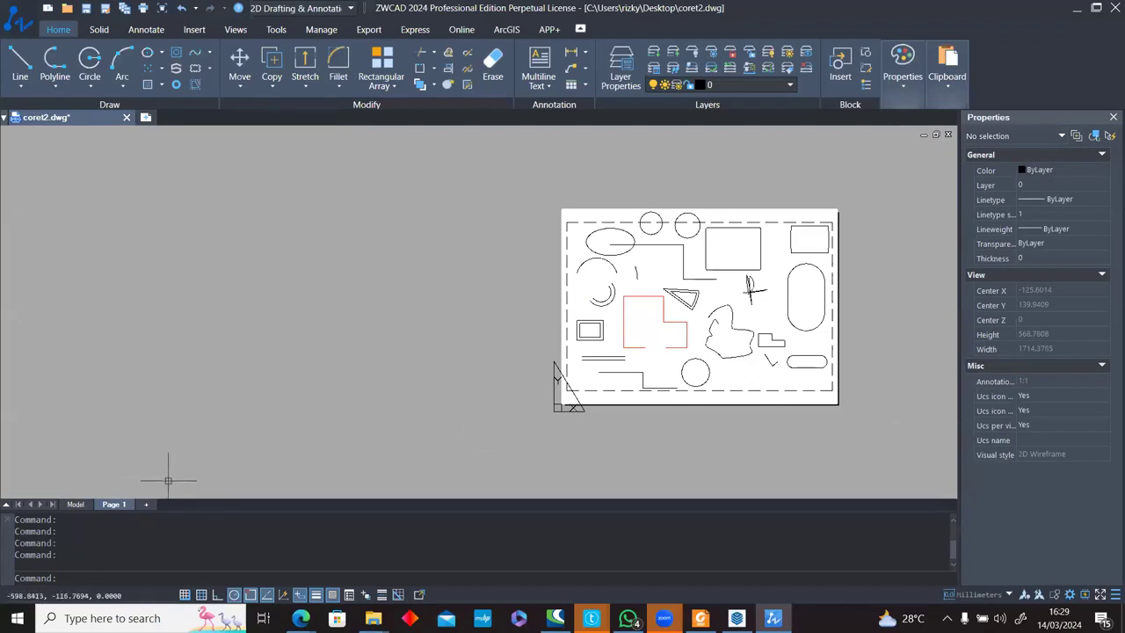
scroll(655, 340, up, 4)
middle_drag(701, 333, 435, 353)
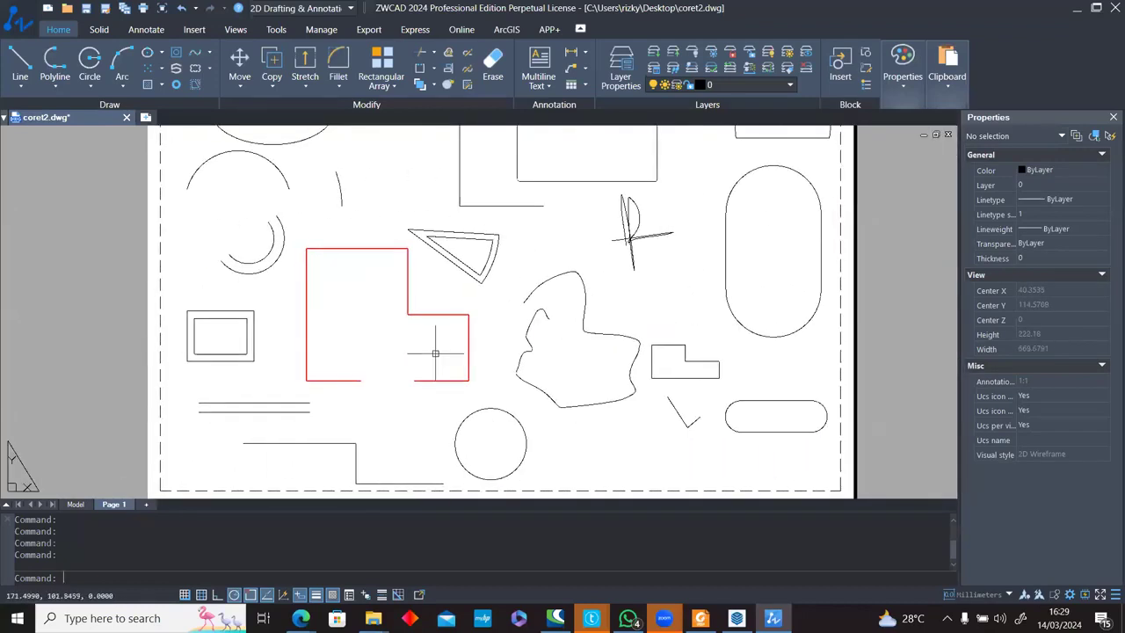
click(725, 258)
click(741, 325)
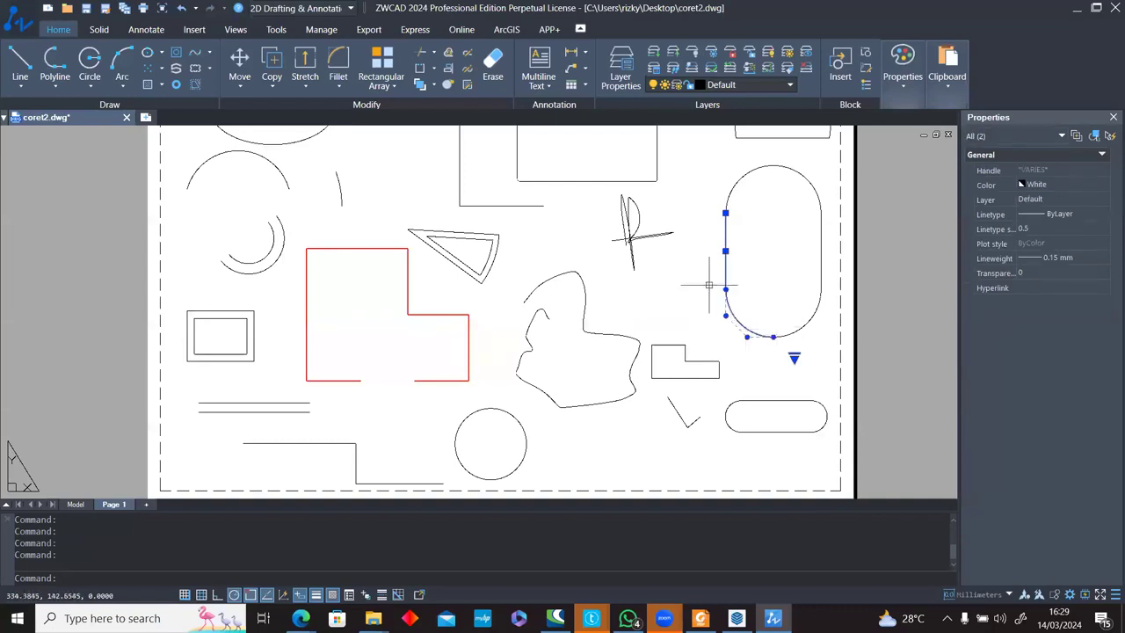
key(Escape)
middle_drag(695, 264, 753, 395)
click(523, 314)
click(549, 338)
key(Escape)
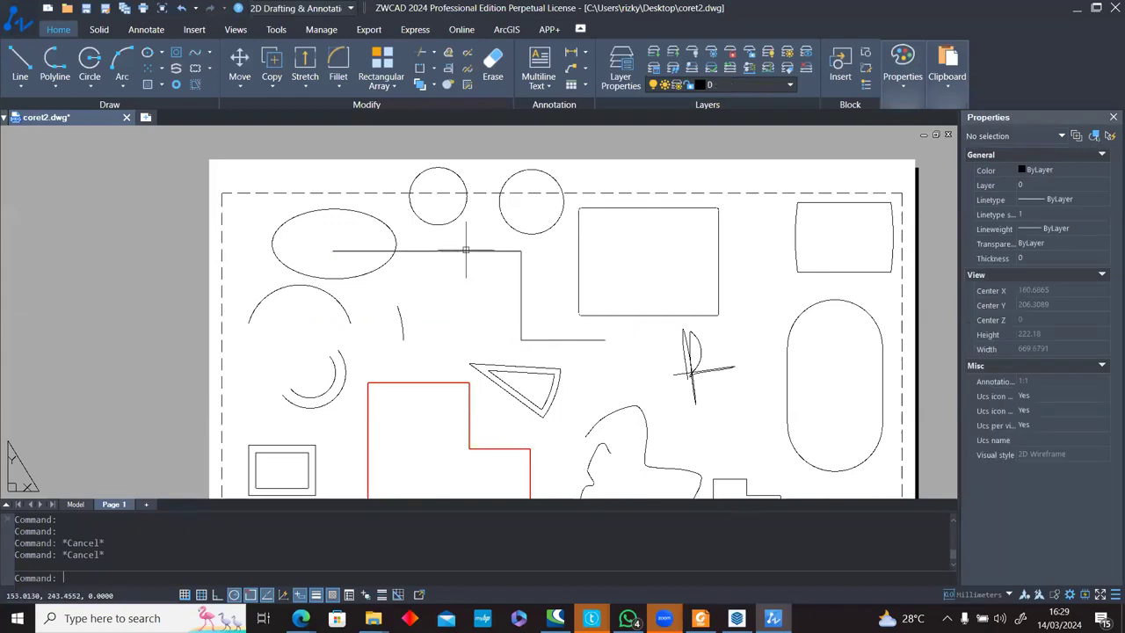
Check the model space of coret2.dwg and return to its Page 1 layout.
click(78, 504)
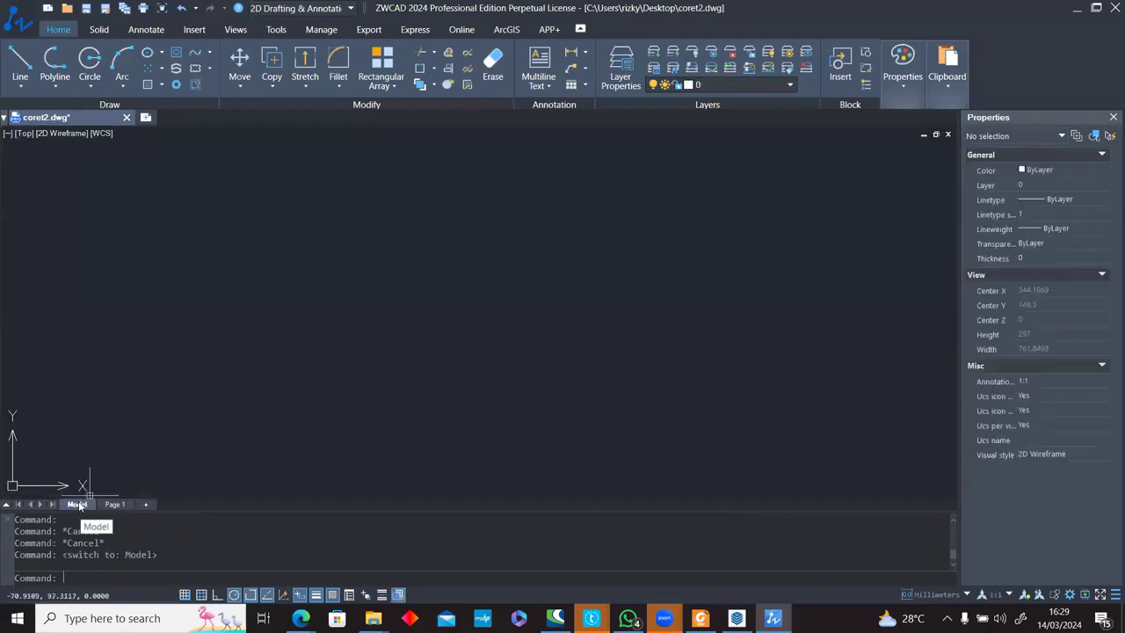
click(114, 505)
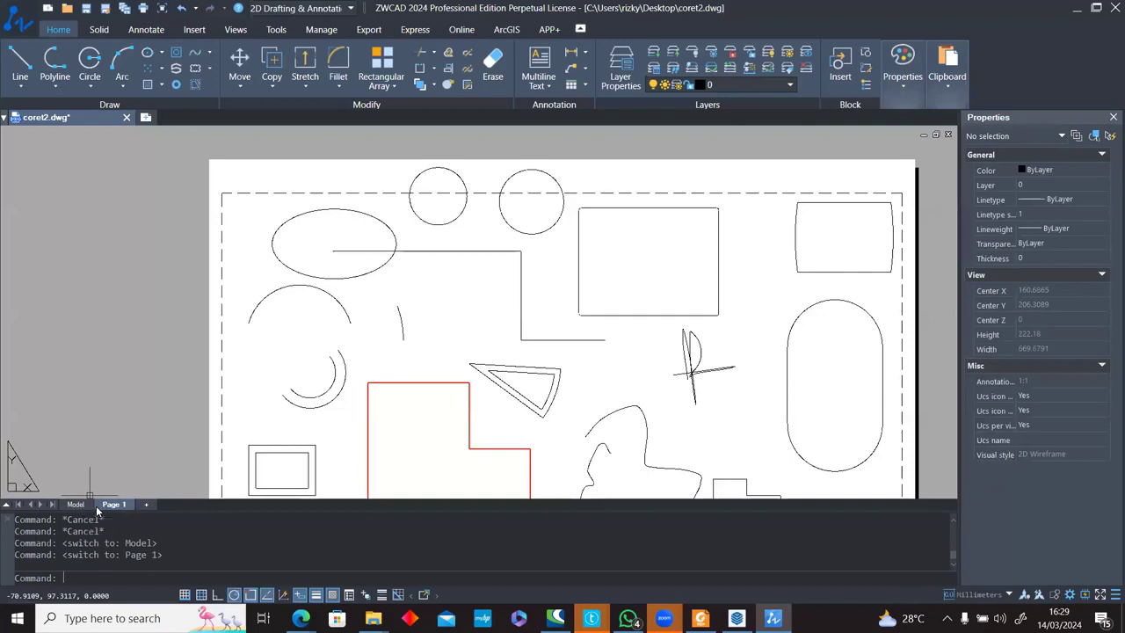
Switch to LayOut and start a DWG export of the document to the Desktop under the file name coret3.
key(alt+Tab)
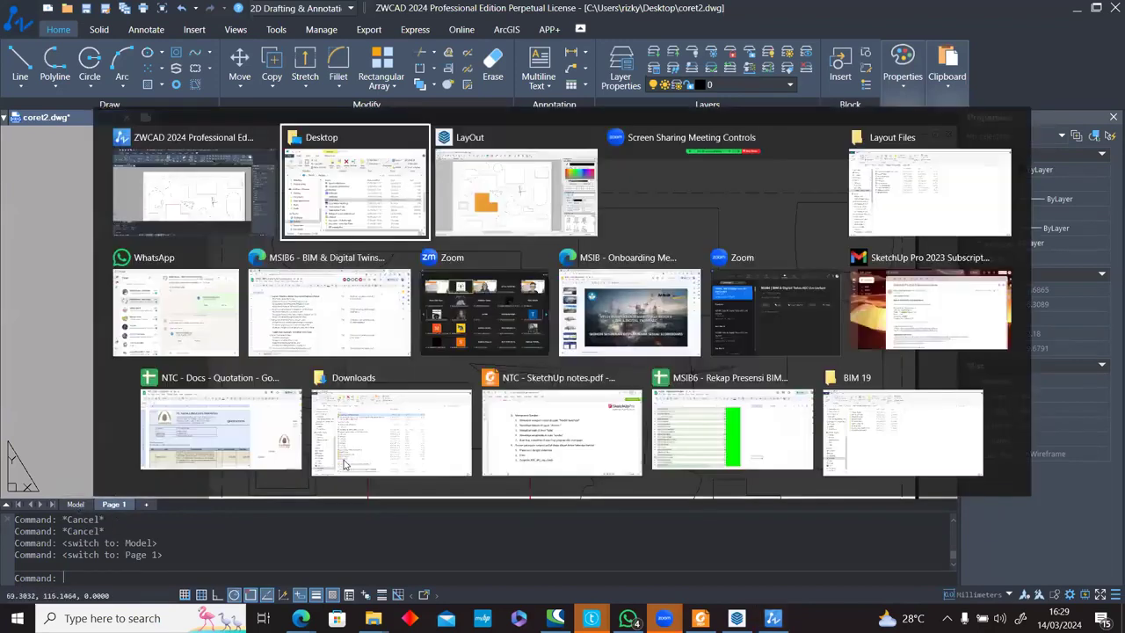
key(alt+Tab)
click(9, 24)
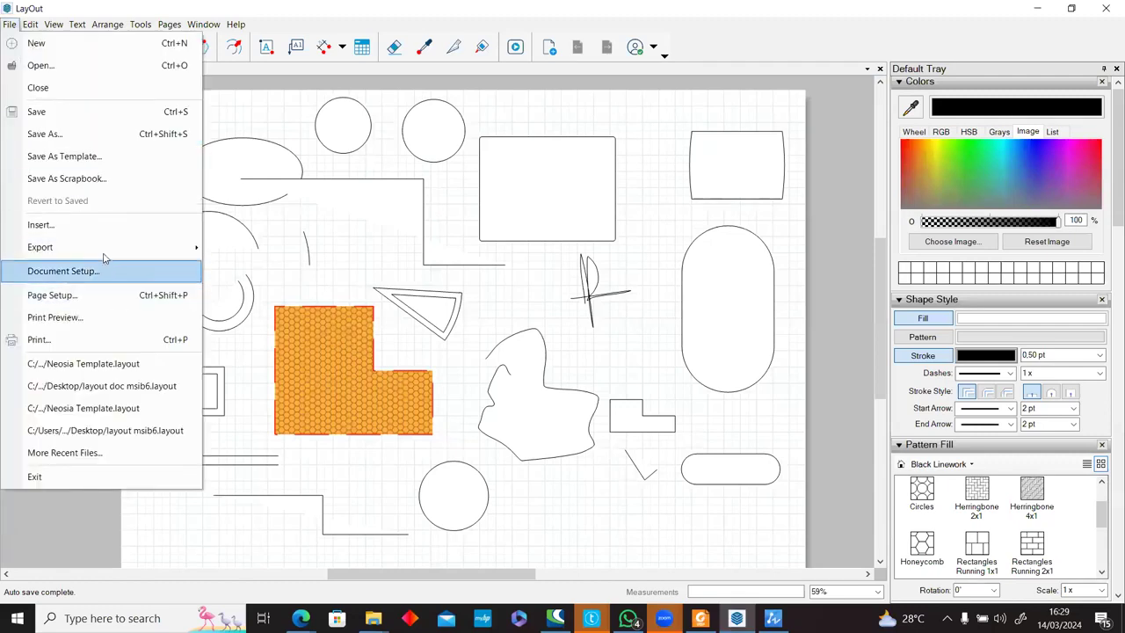
mouse_move(132, 247)
click(249, 296)
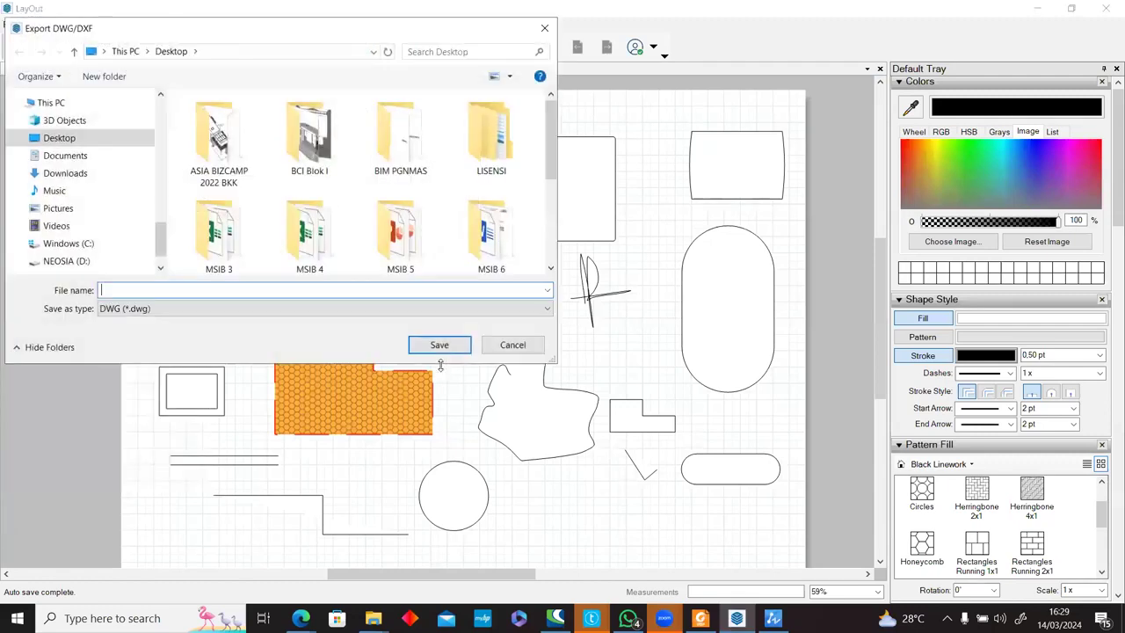
text(c)
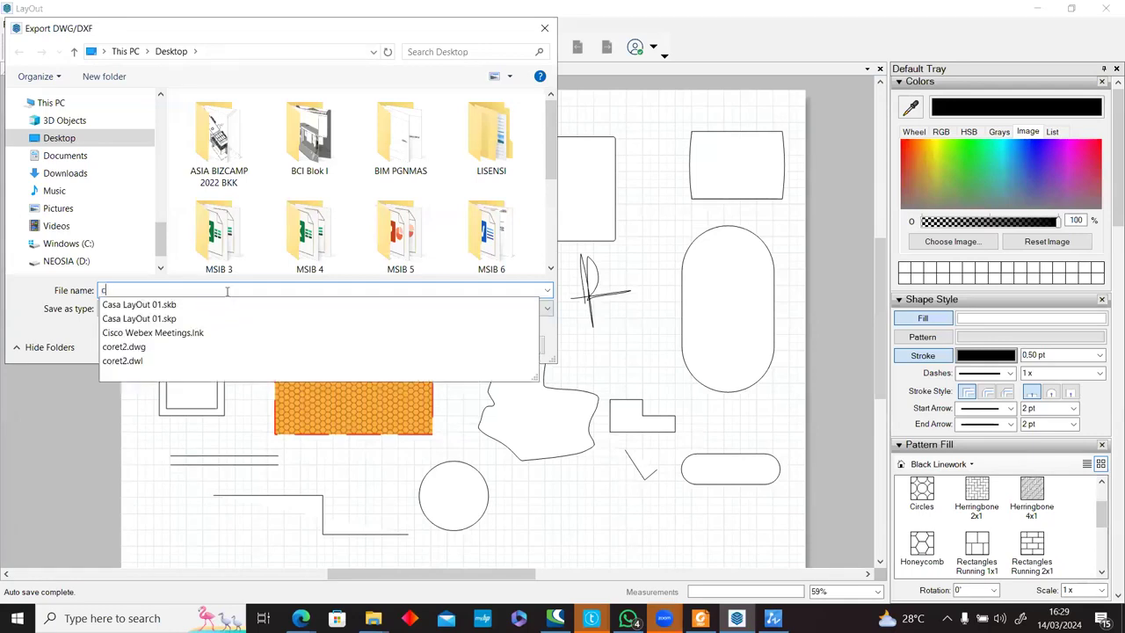
text(oret3)
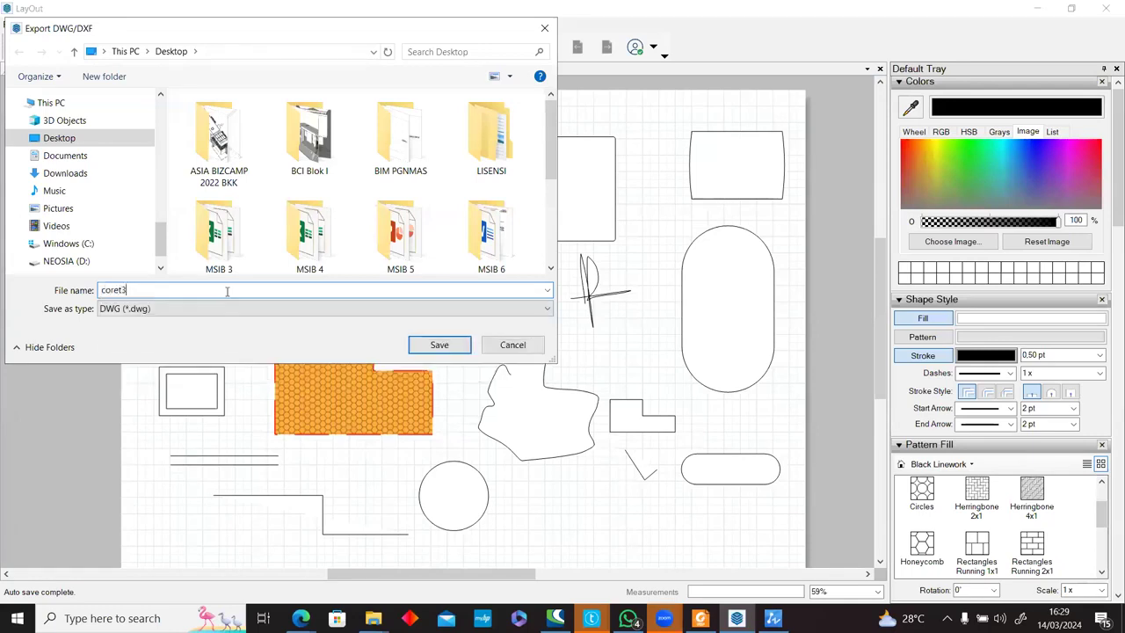
click(439, 345)
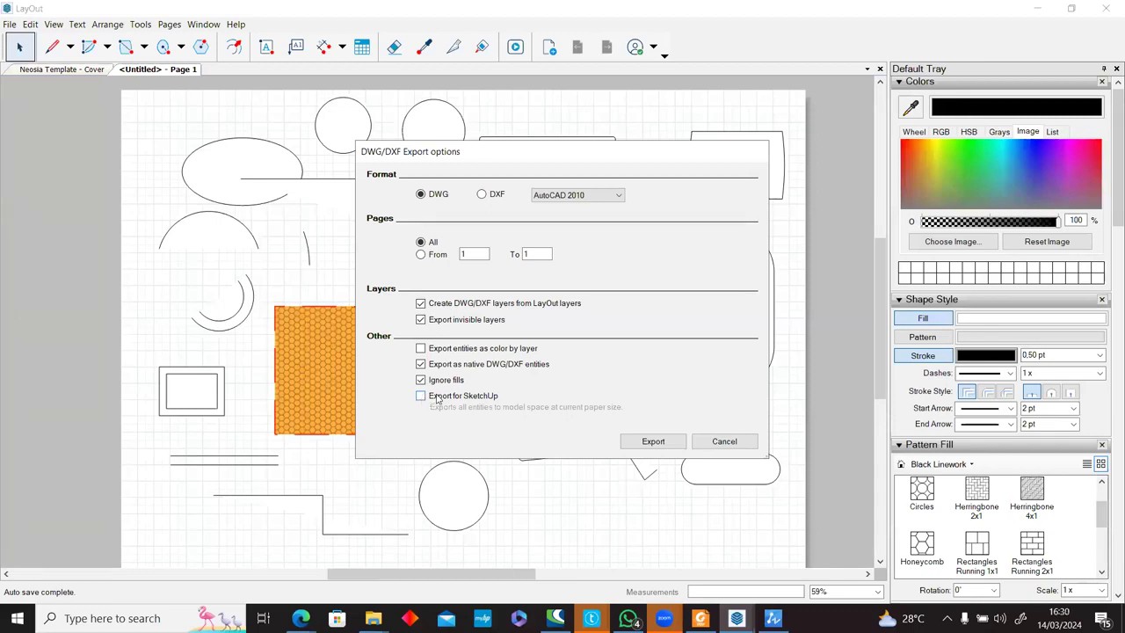
Enable Export for SketchUp and export all pages in AutoCAD 2010 DWG format.
click(440, 399)
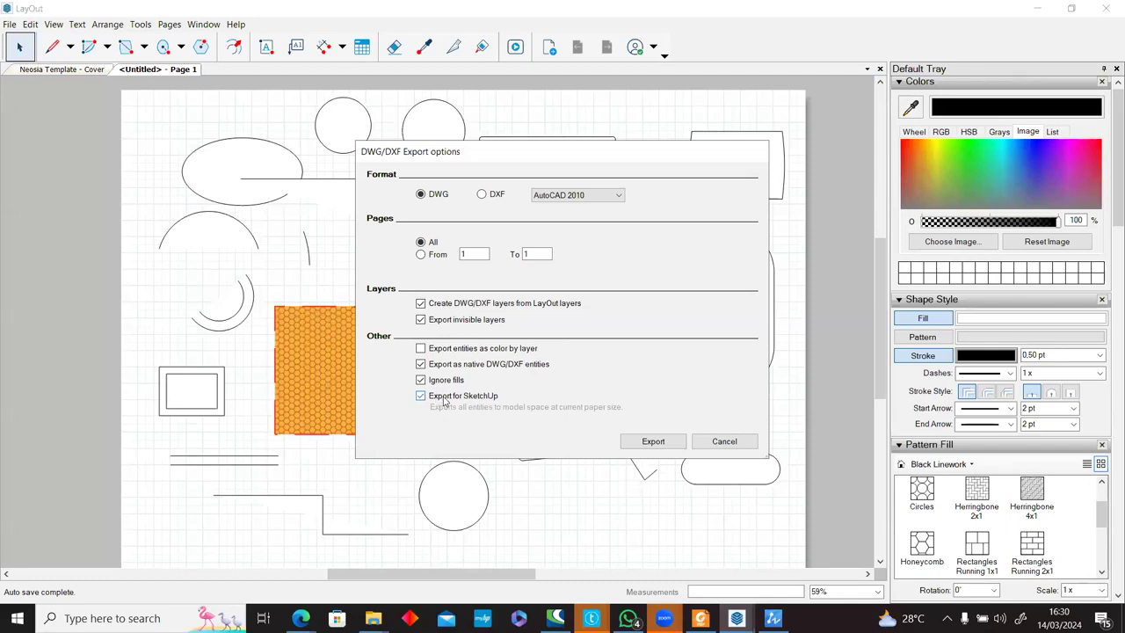
click(676, 449)
click(637, 368)
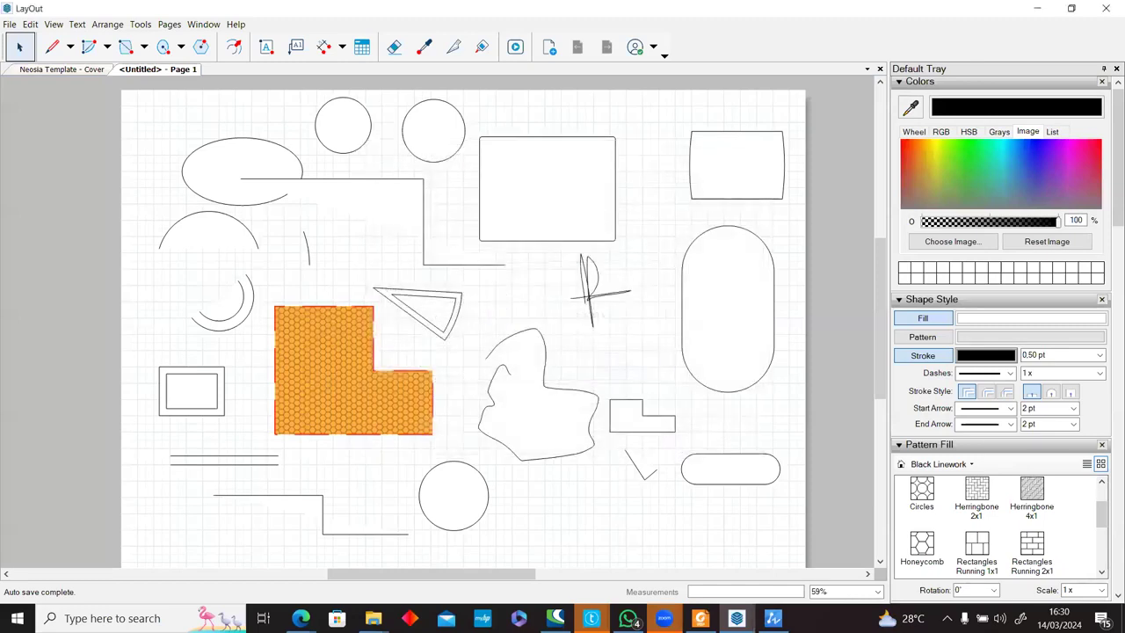
Open coret3.dwg in ZWCAD and compare its model-space shapes with the Page 1 layout of coret2.dwg.
key(alt+Tab)
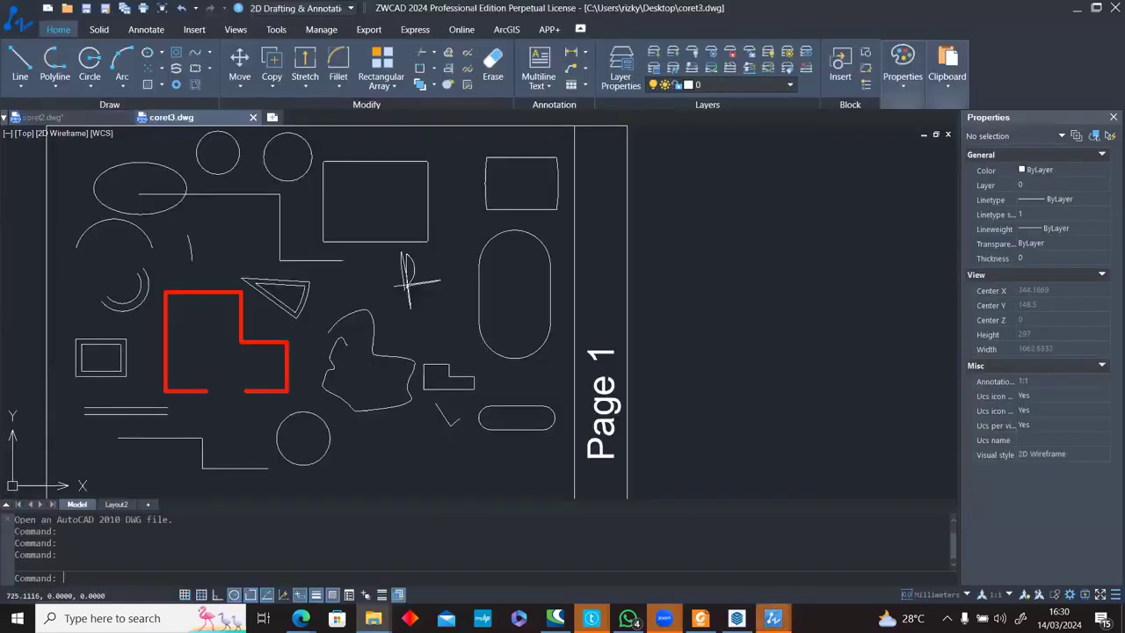
scroll(484, 364, down, 4)
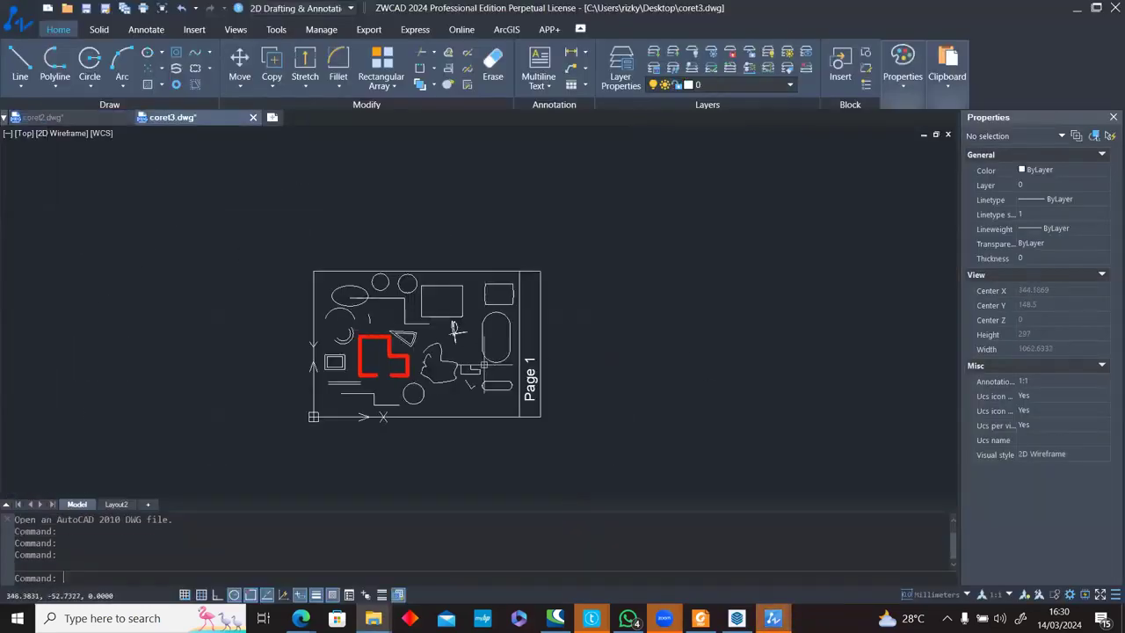
scroll(484, 364, up, 2)
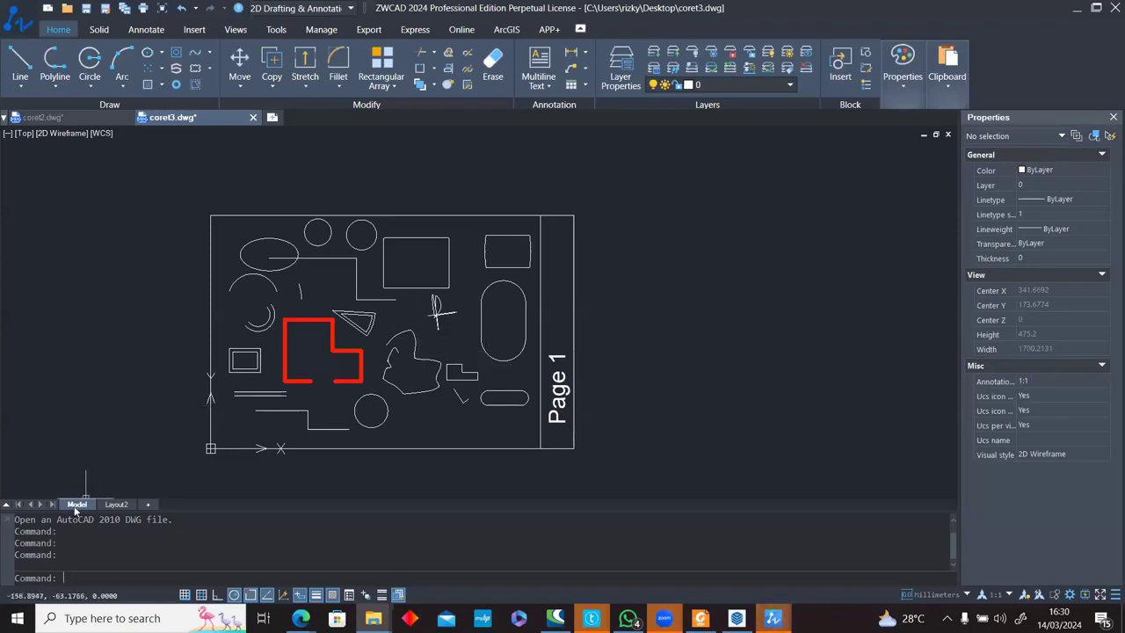
click(86, 118)
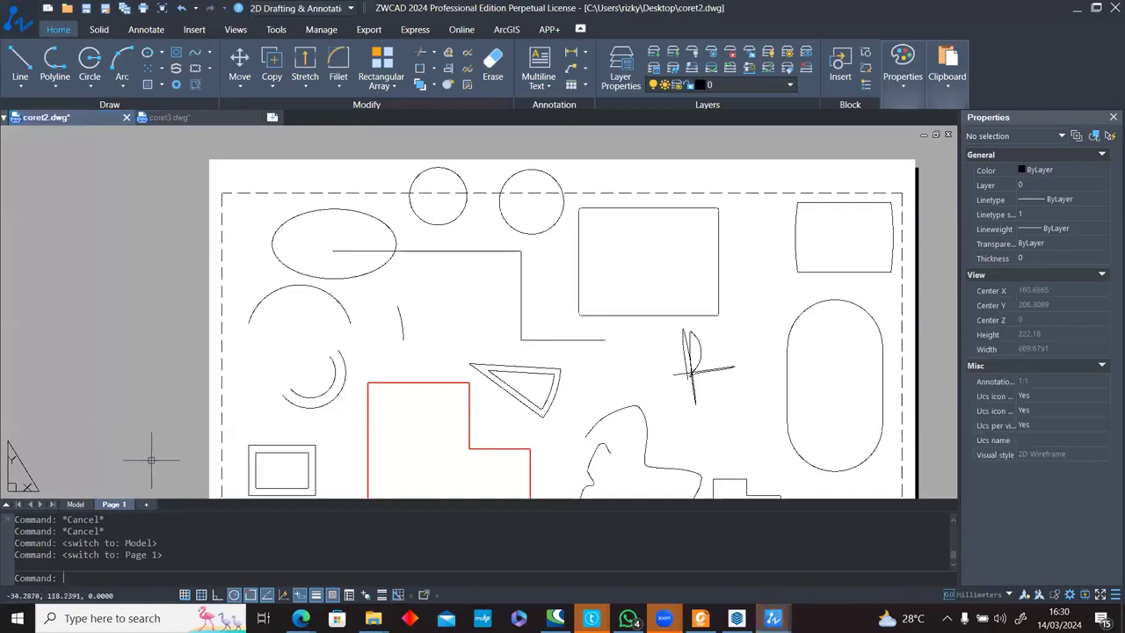
scroll(242, 380, down, 4)
scroll(315, 437, up, 2)
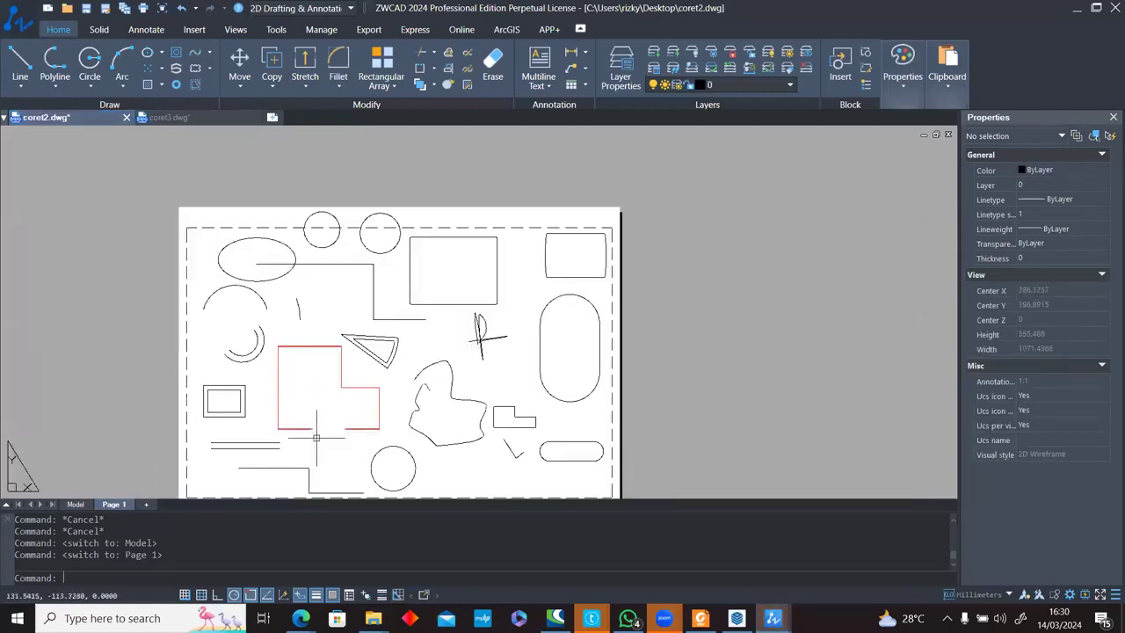
click(181, 122)
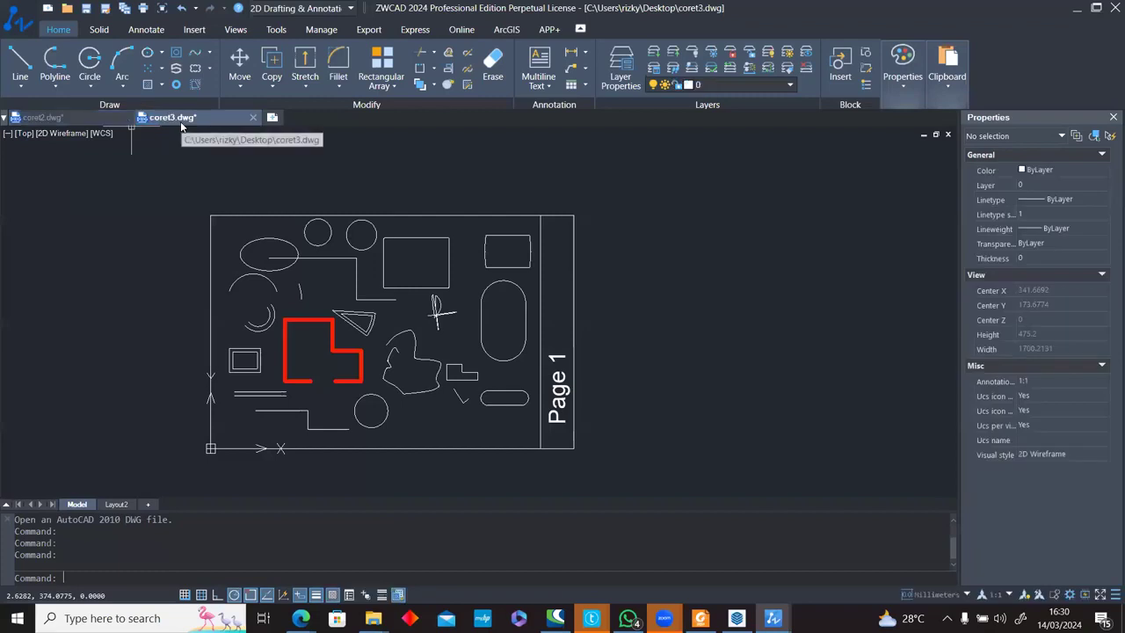
scroll(338, 350, up, 4)
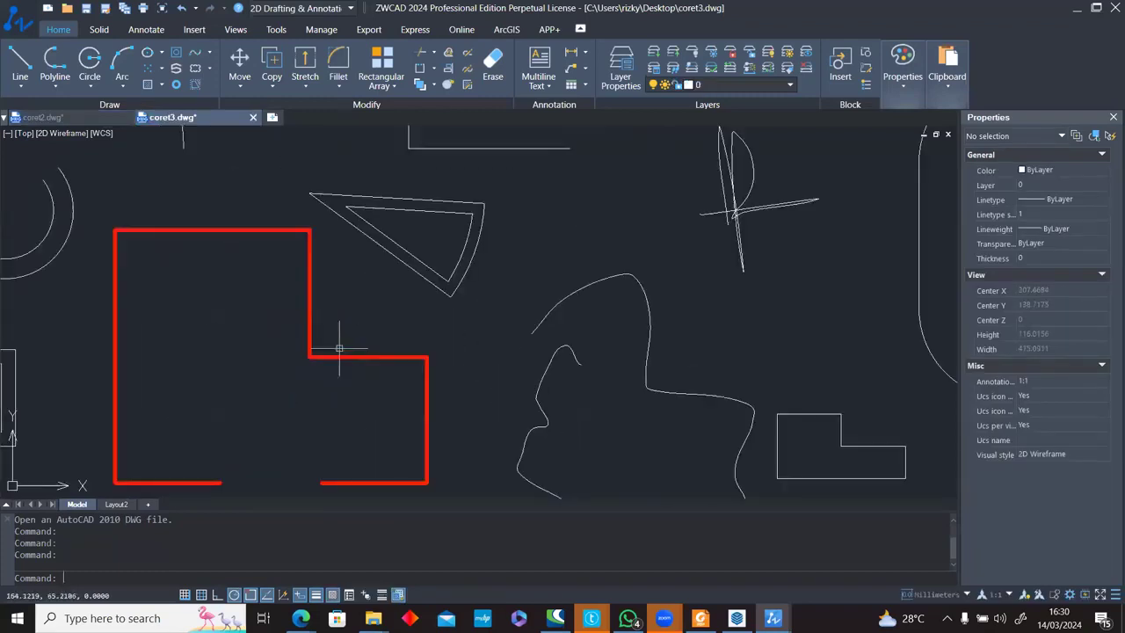
scroll(298, 461, down, 2)
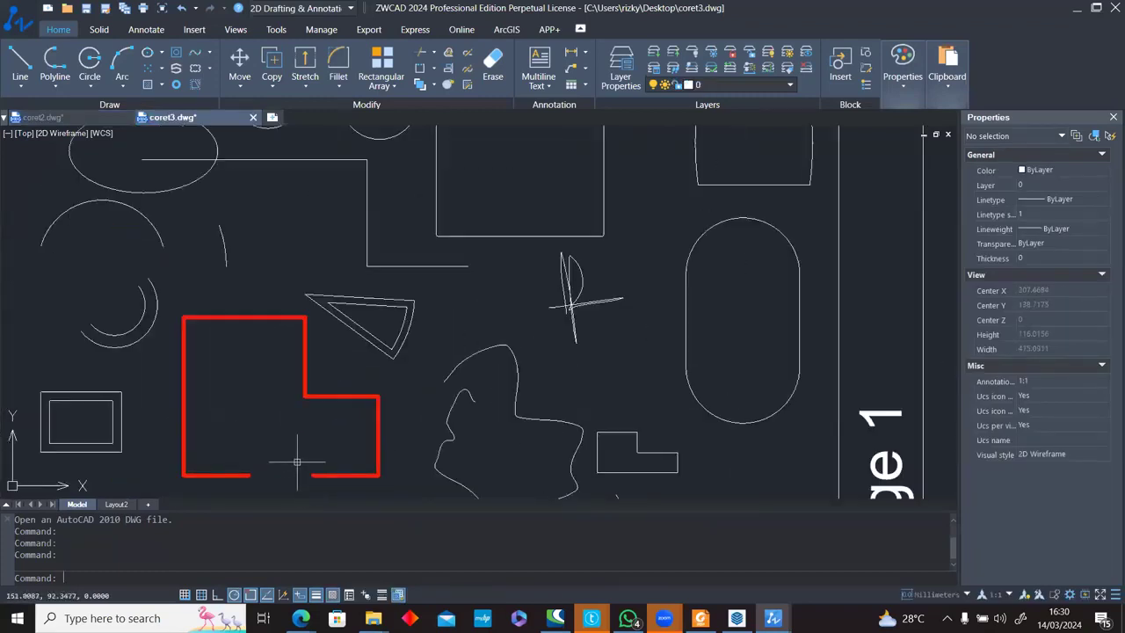
Switch back to the untitled drawing in LayOut.
mouse_move(751, 611)
click(743, 554)
click(9, 24)
mouse_move(191, 250)
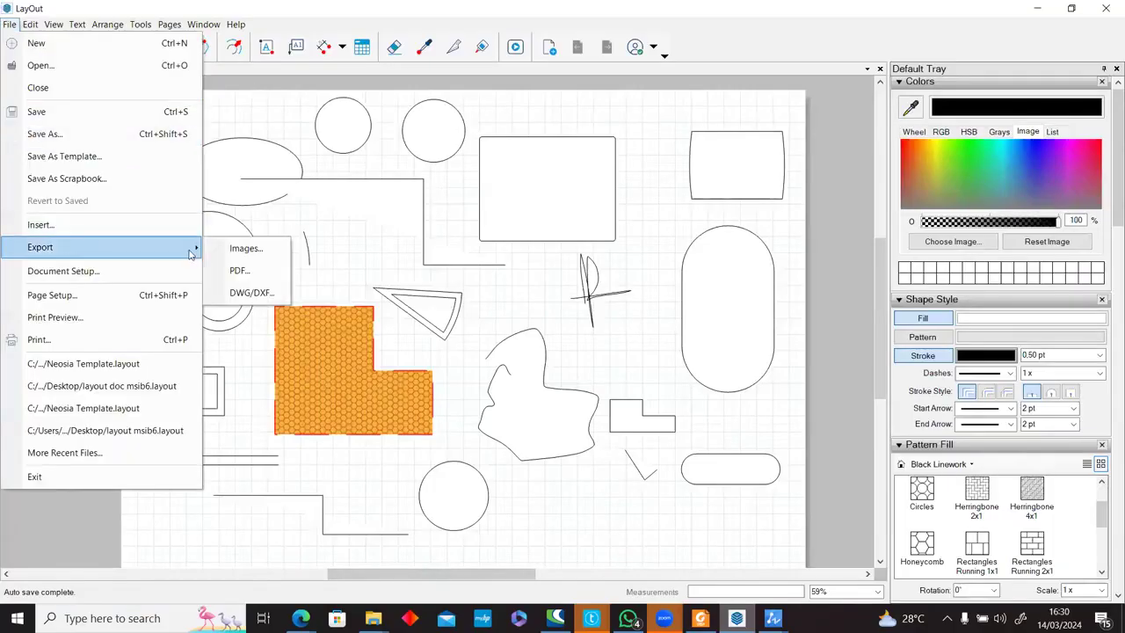
click(250, 293)
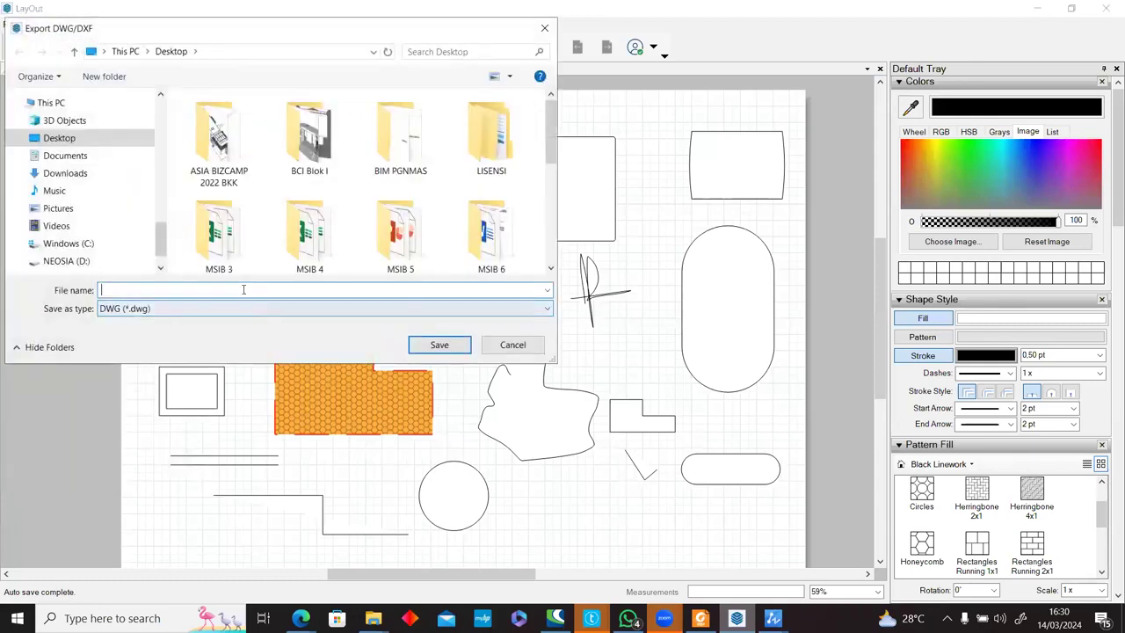
text(coret)
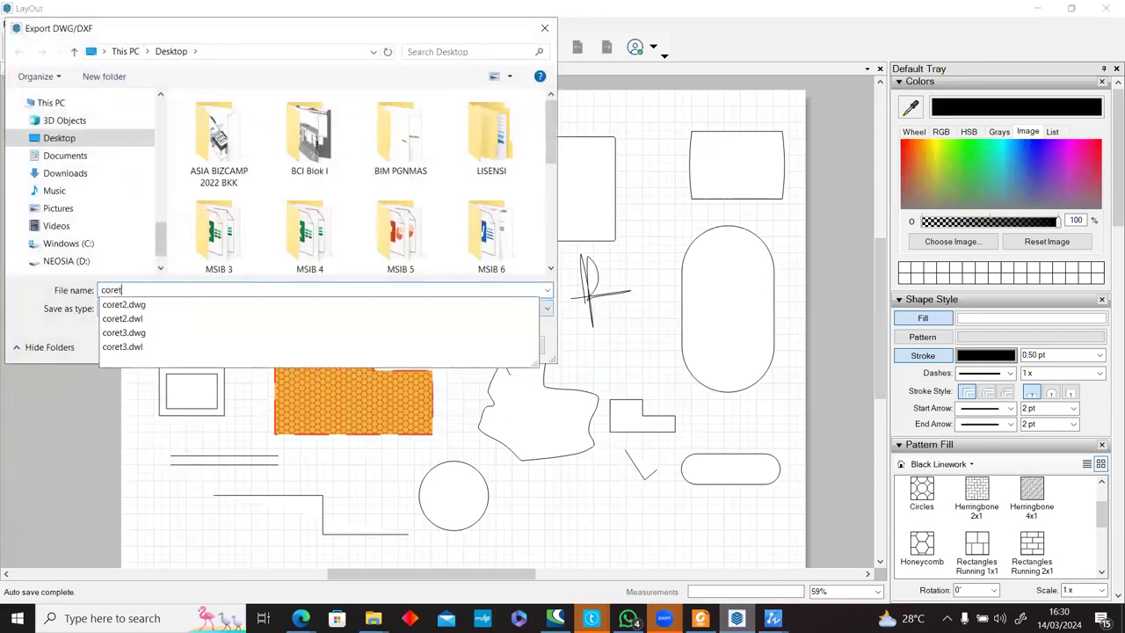
text(4)
key(Return)
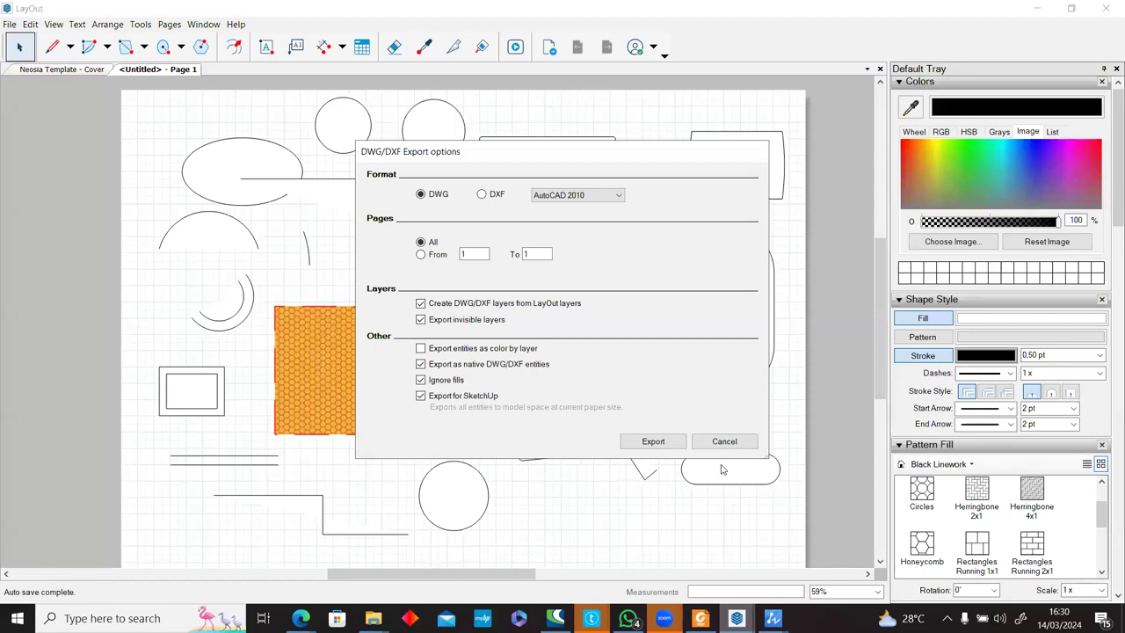
click(736, 443)
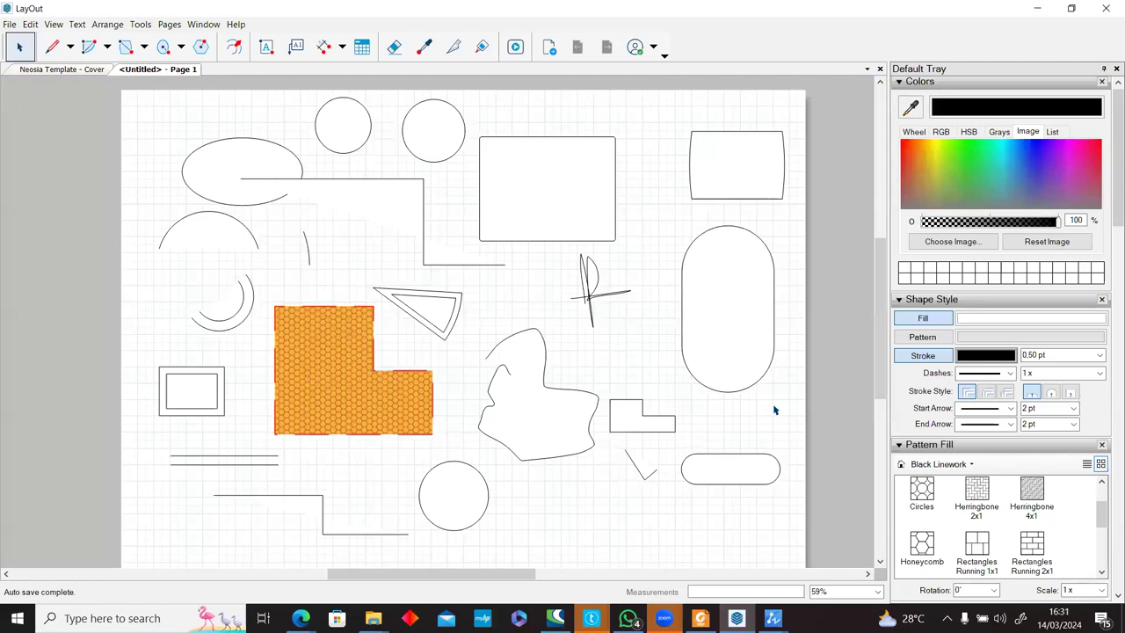
Draw a rectangle in the empty area below the freeform curve, beside the lower circle.
scroll(463, 270, down, 1)
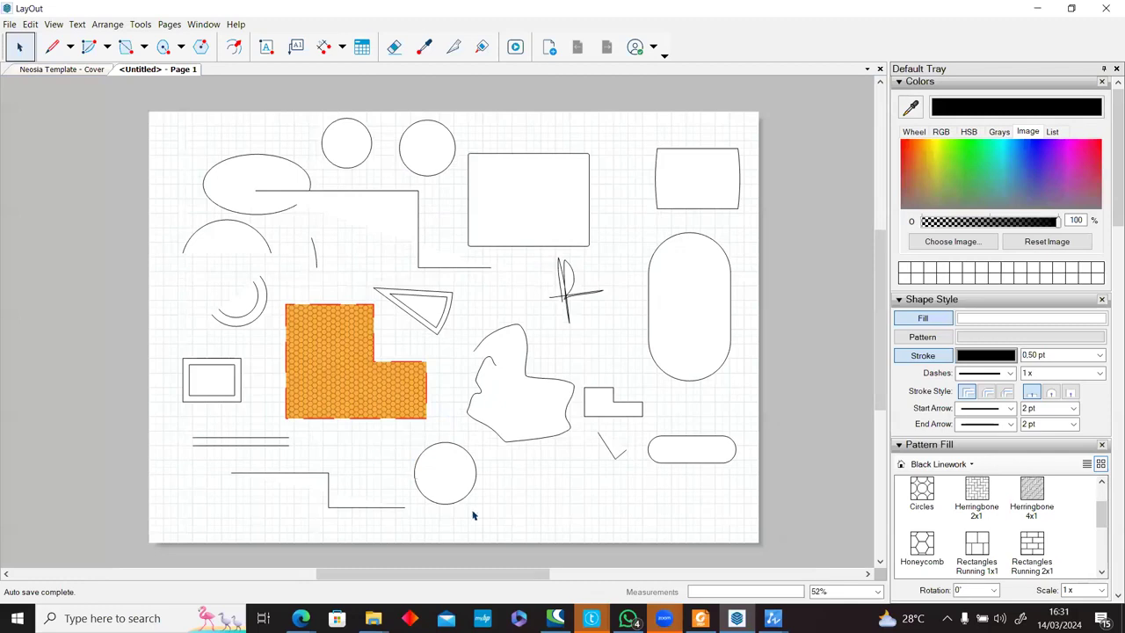
scroll(473, 515, up, 3)
key(r)
click(527, 445)
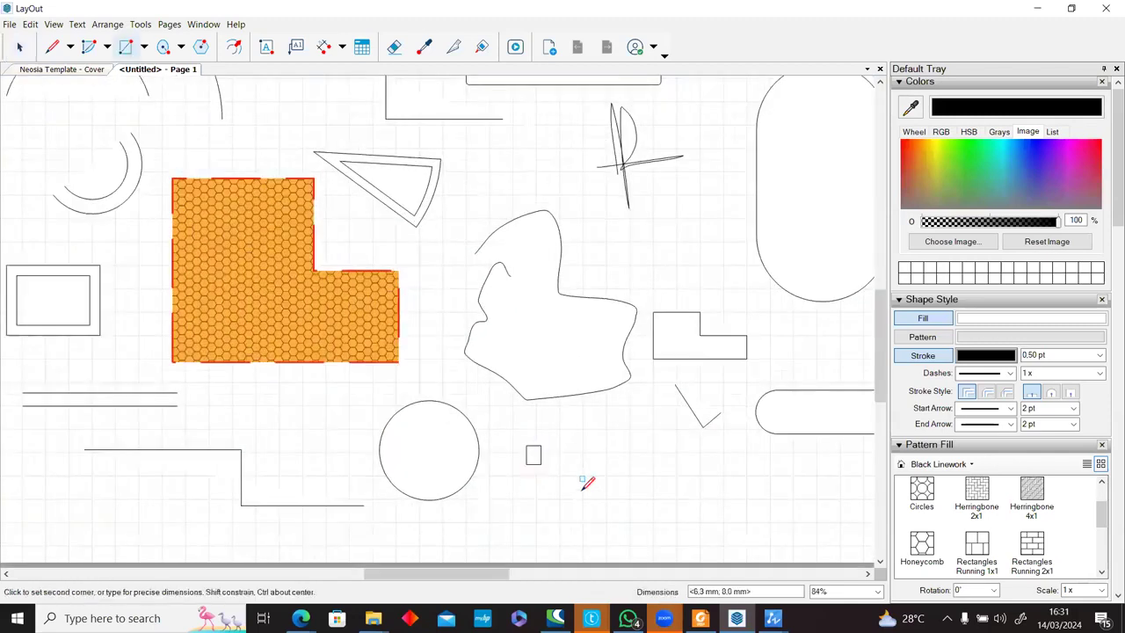
click(660, 527)
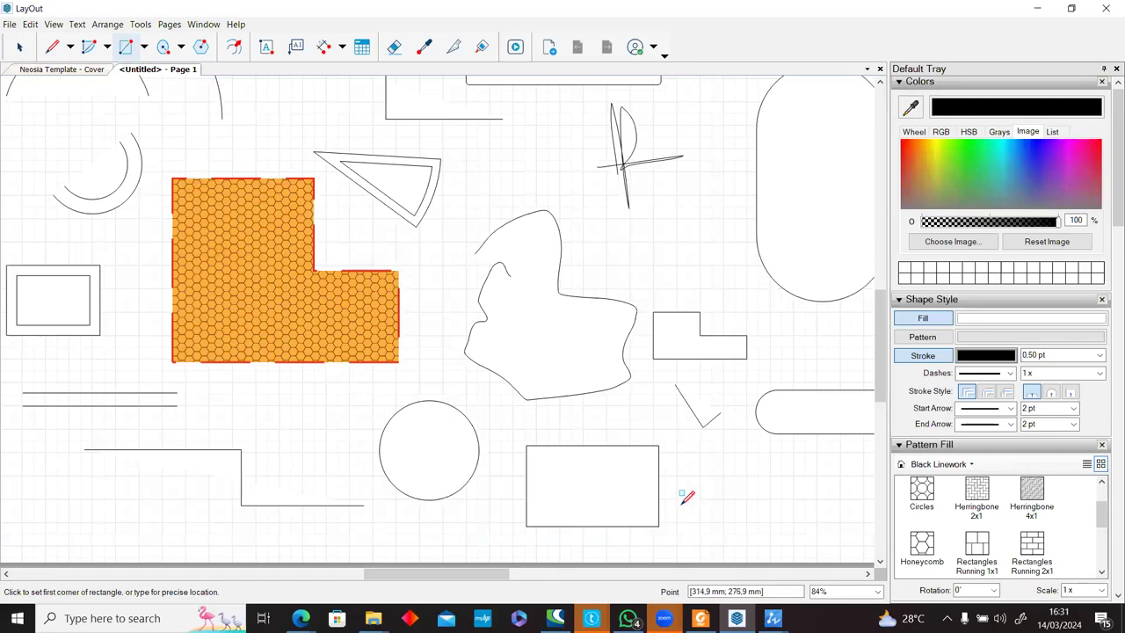
Draw a circle centred just outside the new rectangle's lower-right corner so that it overlaps the corner.
scroll(674, 484, down, 1)
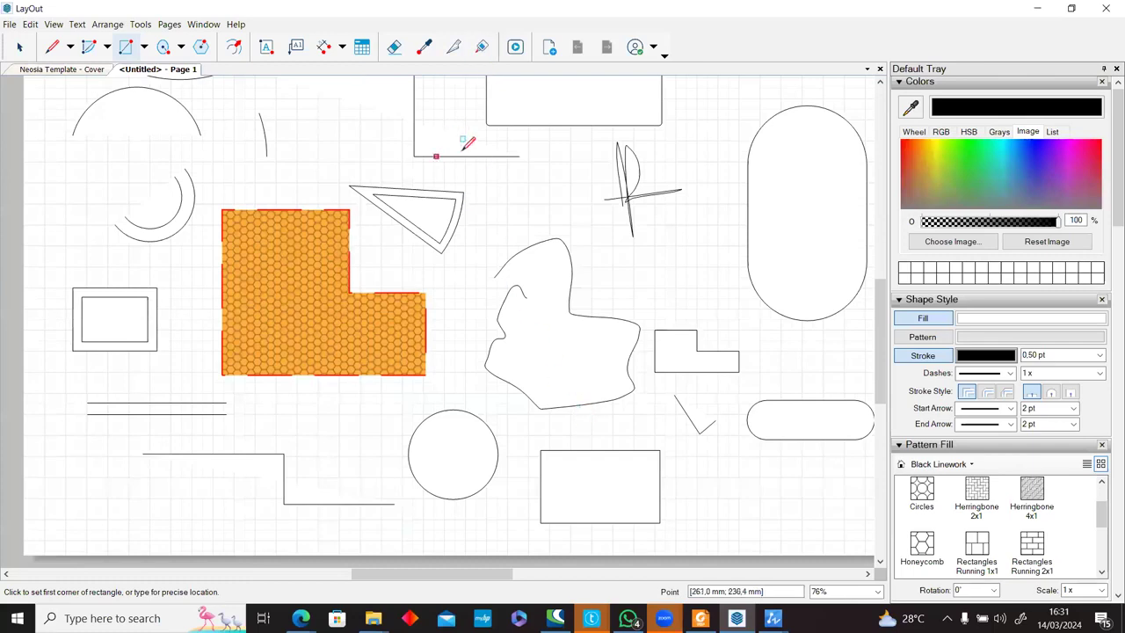
key(c)
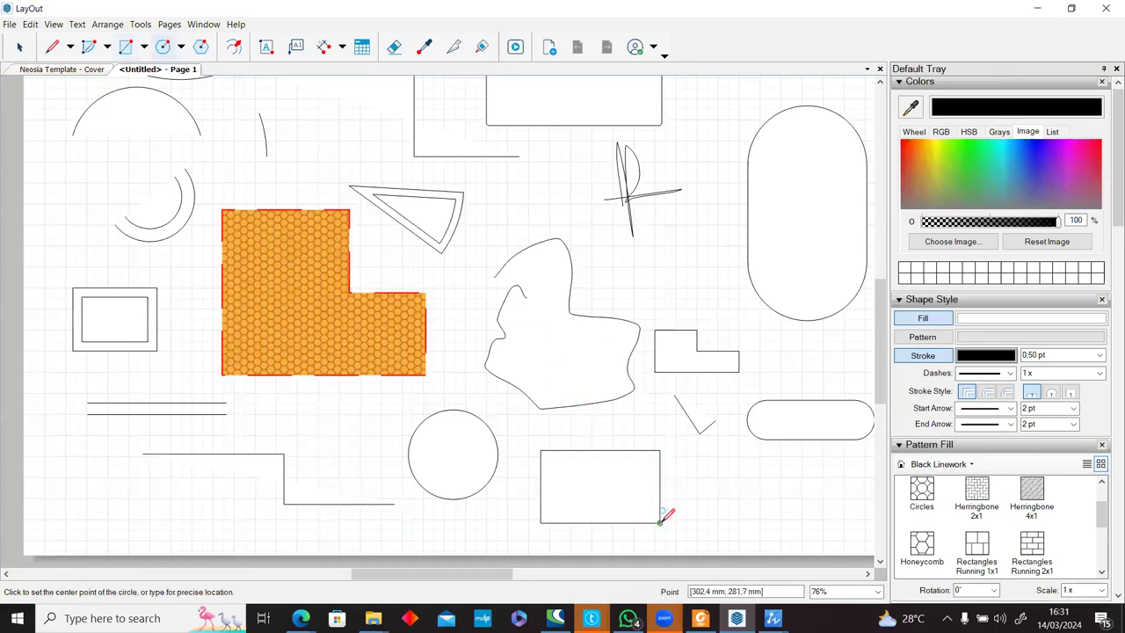
click(681, 531)
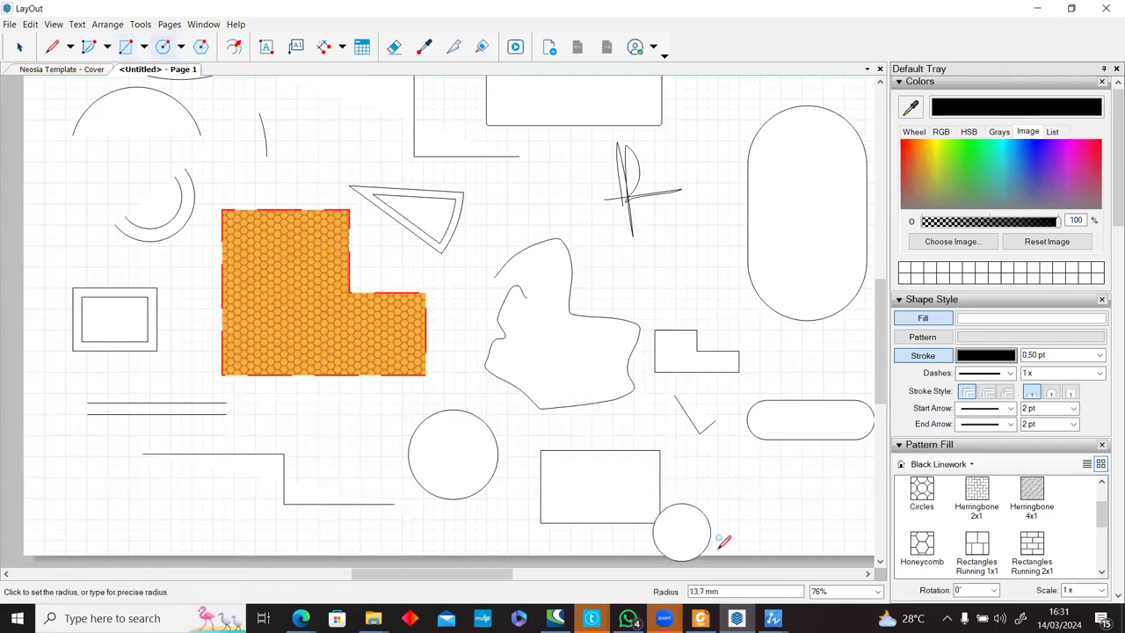
click(696, 479)
scroll(695, 479, down, 2)
scroll(620, 449, up, 4)
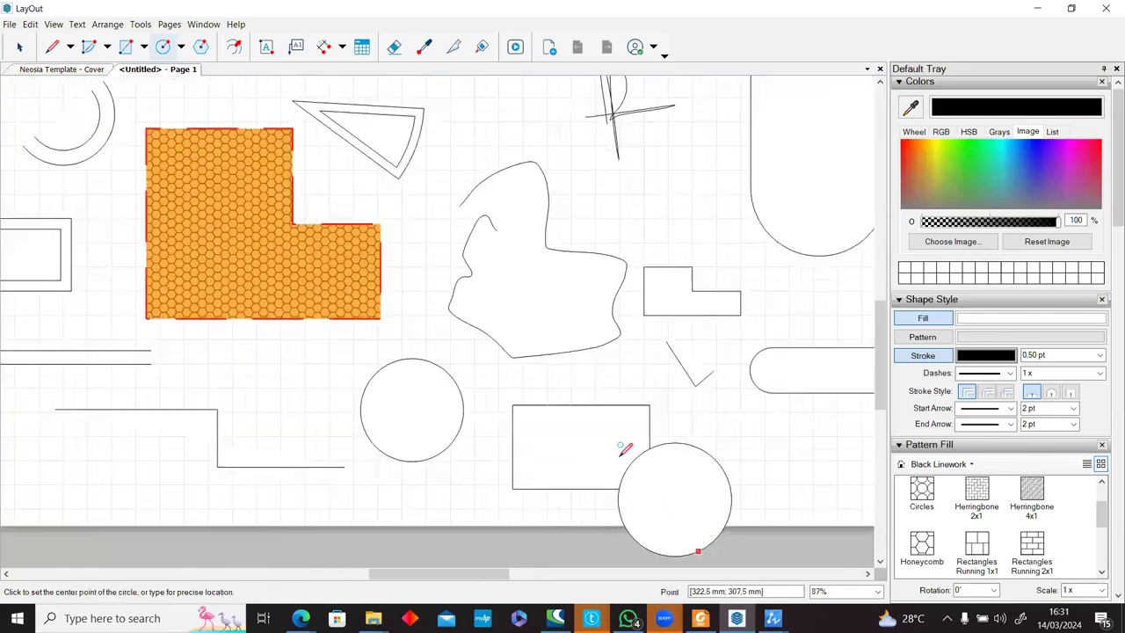
Split the outlines at both intersections of the new rectangle and the overlapping circle, and return to the Select tool.
click(452, 51)
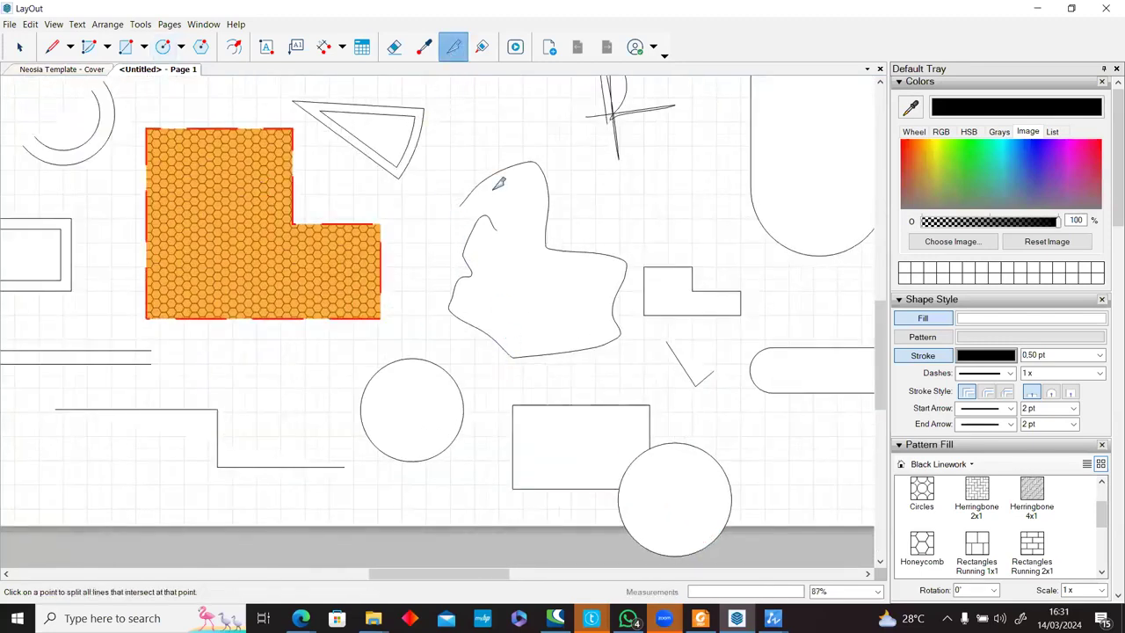
scroll(655, 441, up, 3)
scroll(655, 442, up, 5)
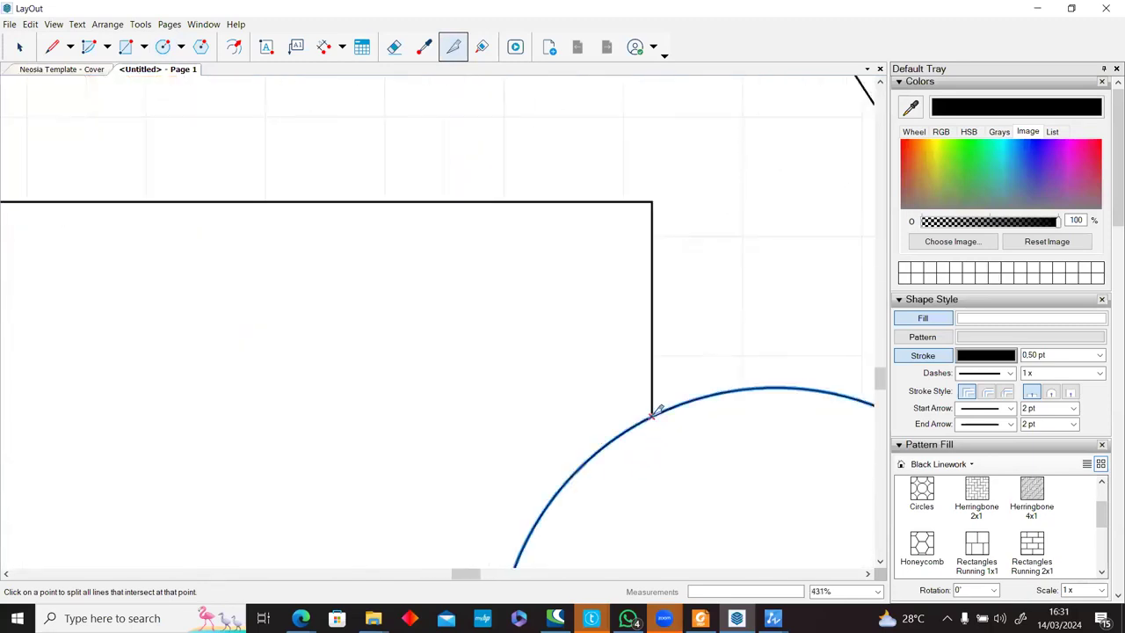
click(653, 412)
scroll(632, 427, down, 3)
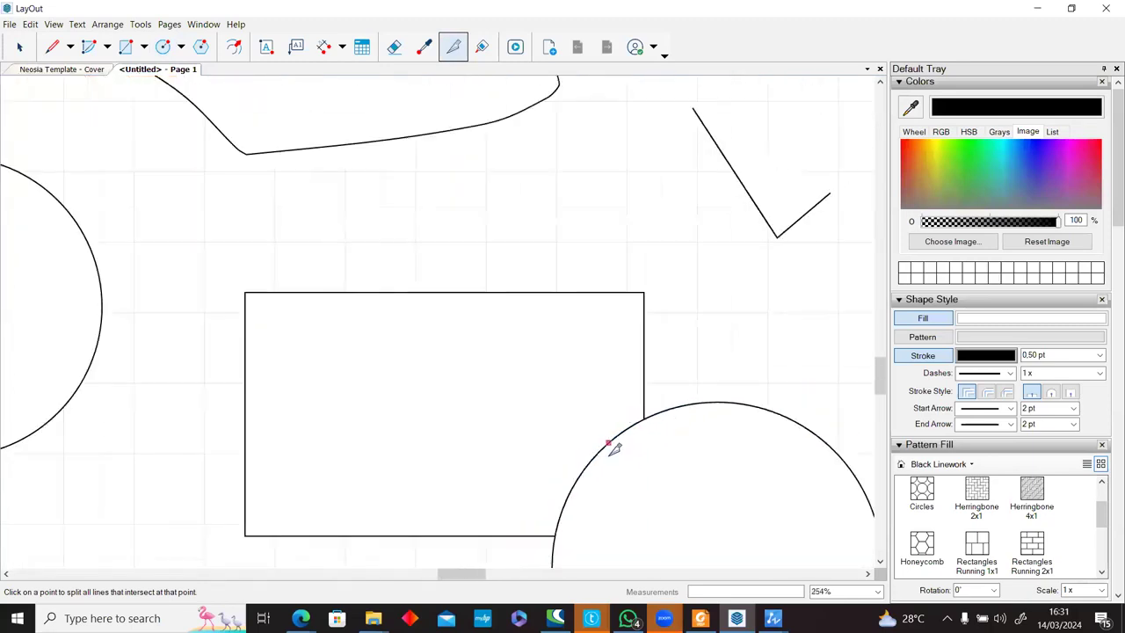
click(557, 523)
scroll(599, 449, down, 3)
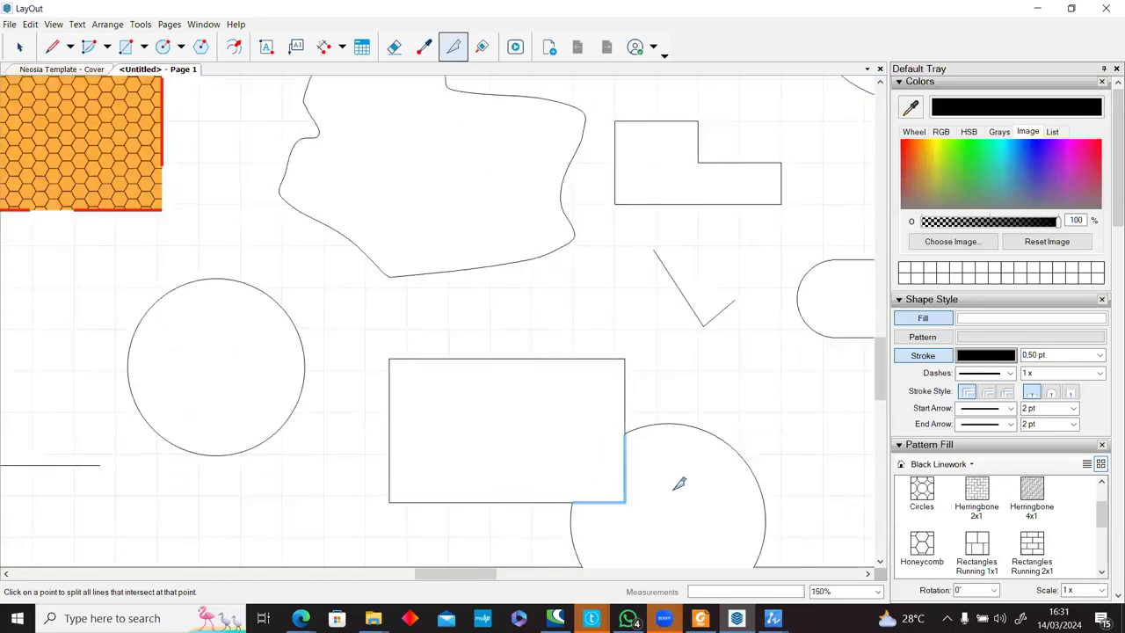
scroll(694, 392, down, 2)
key(space)
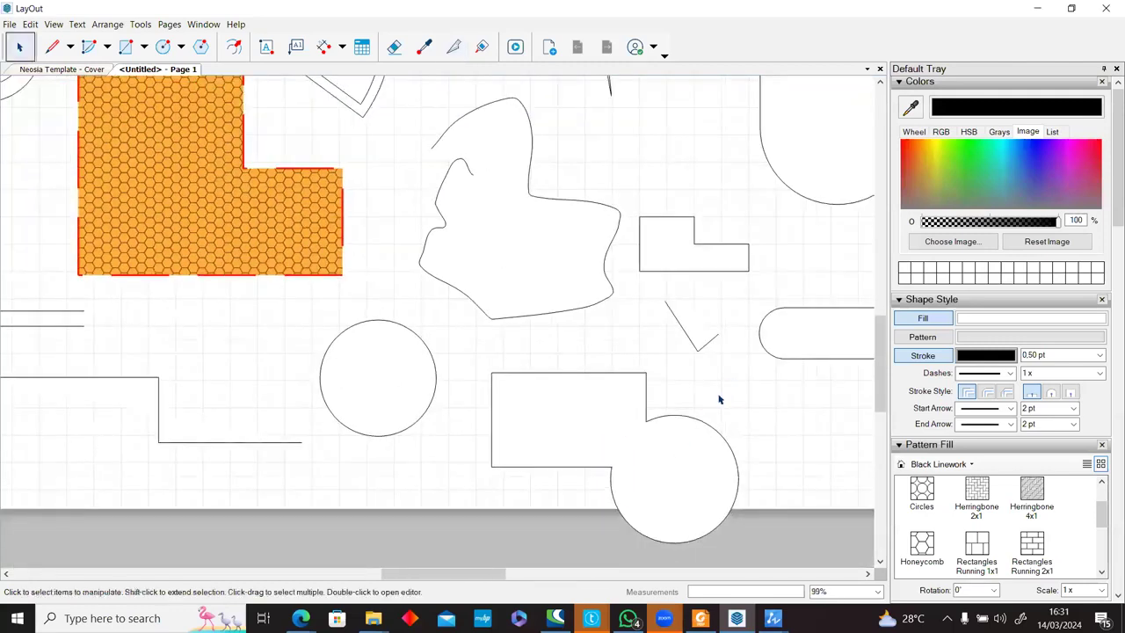
Join the remaining rectangle outline and circle outline into one closed path and select it to check the result.
click(694, 420)
click(648, 377)
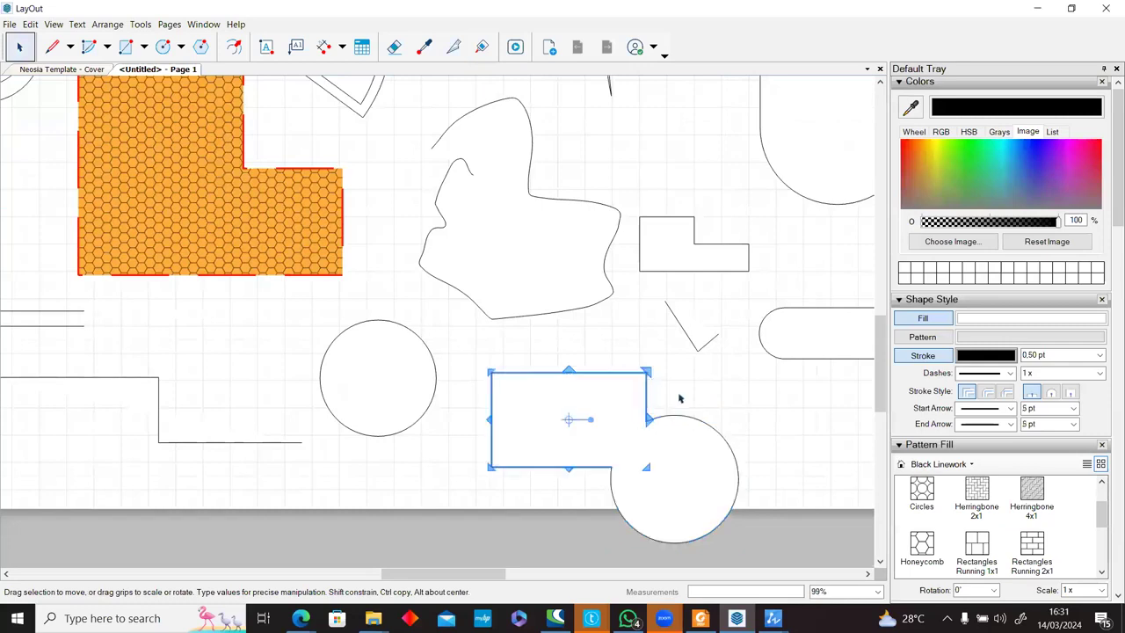
click(679, 399)
click(481, 47)
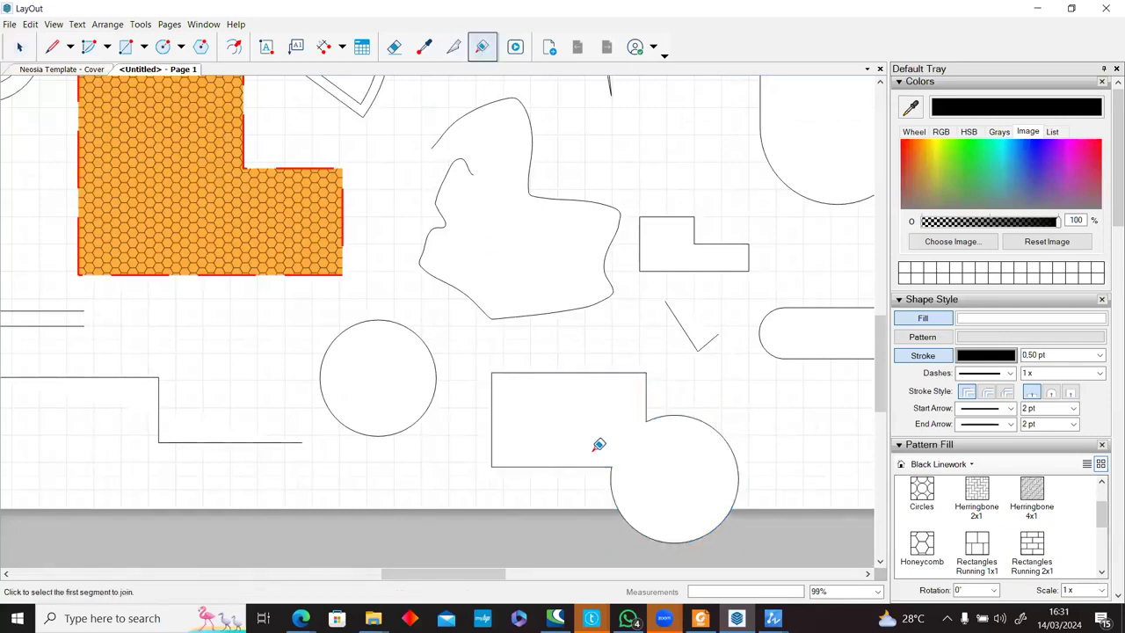
click(649, 378)
click(678, 408)
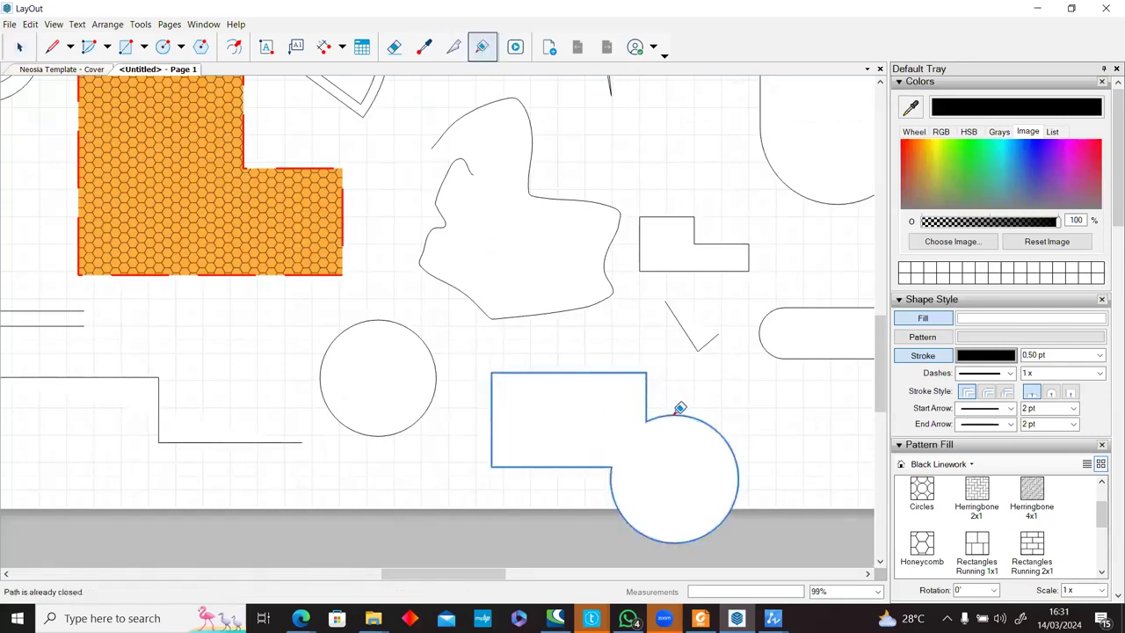
key(space)
click(647, 397)
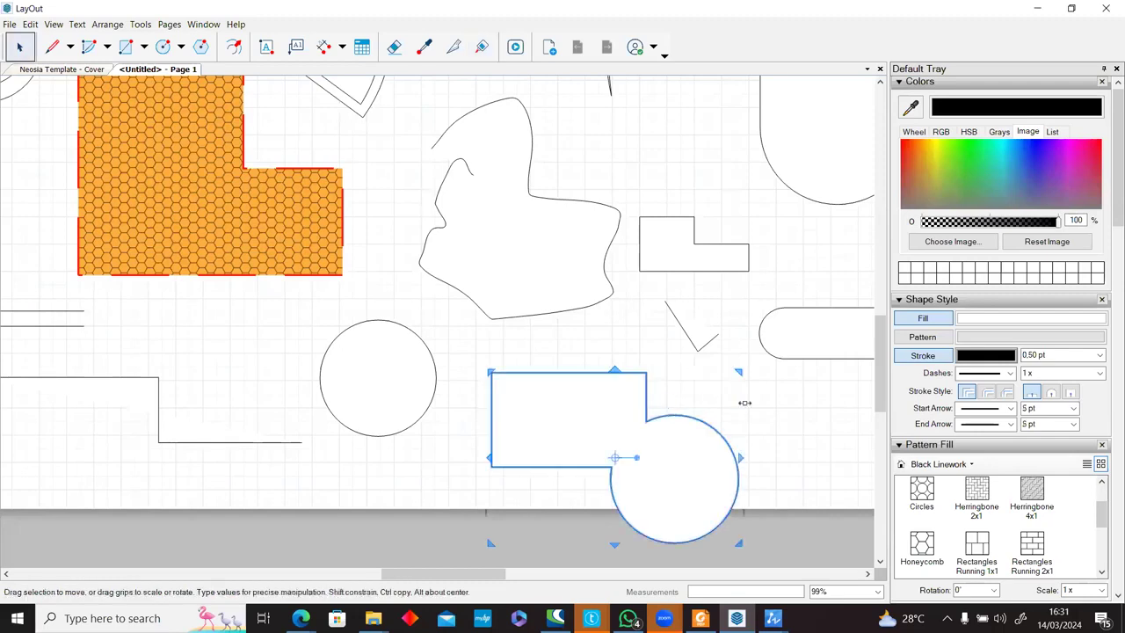
click(775, 427)
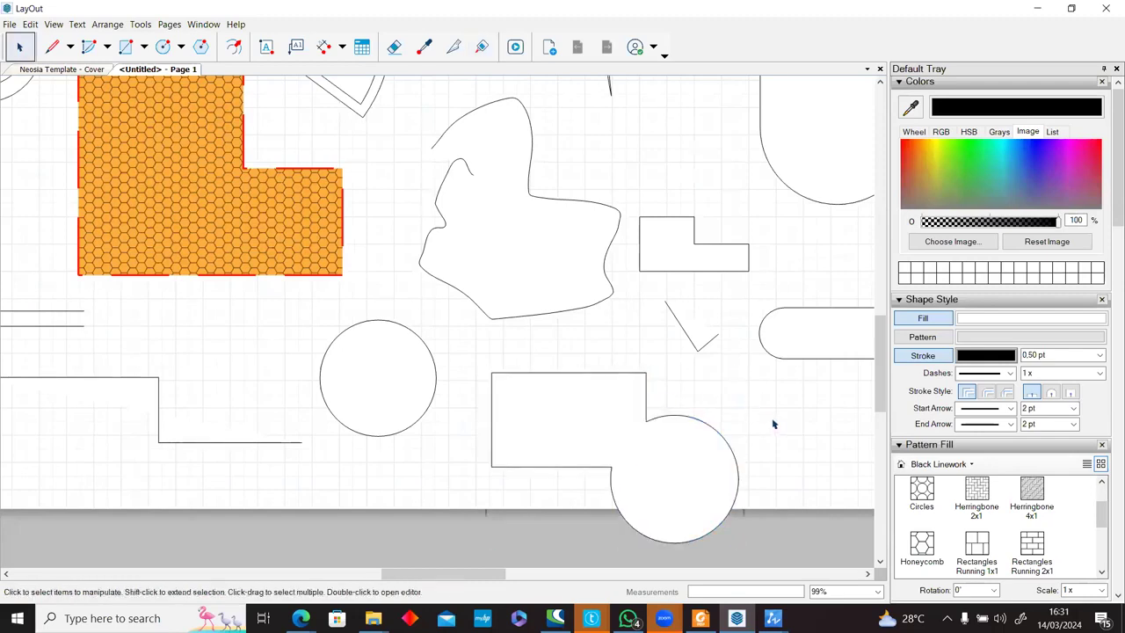
Select all the practice shapes on the page and delete them.
scroll(497, 344, down, 5)
drag(239, 87, 357, 199)
drag(447, 287, 722, 463)
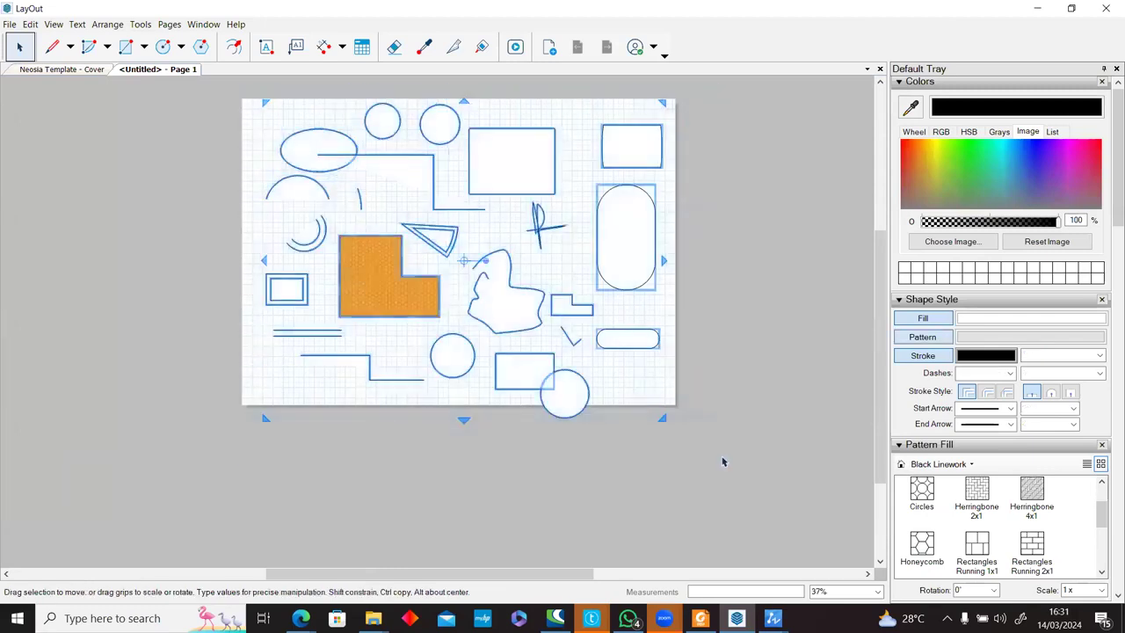
key(Delete)
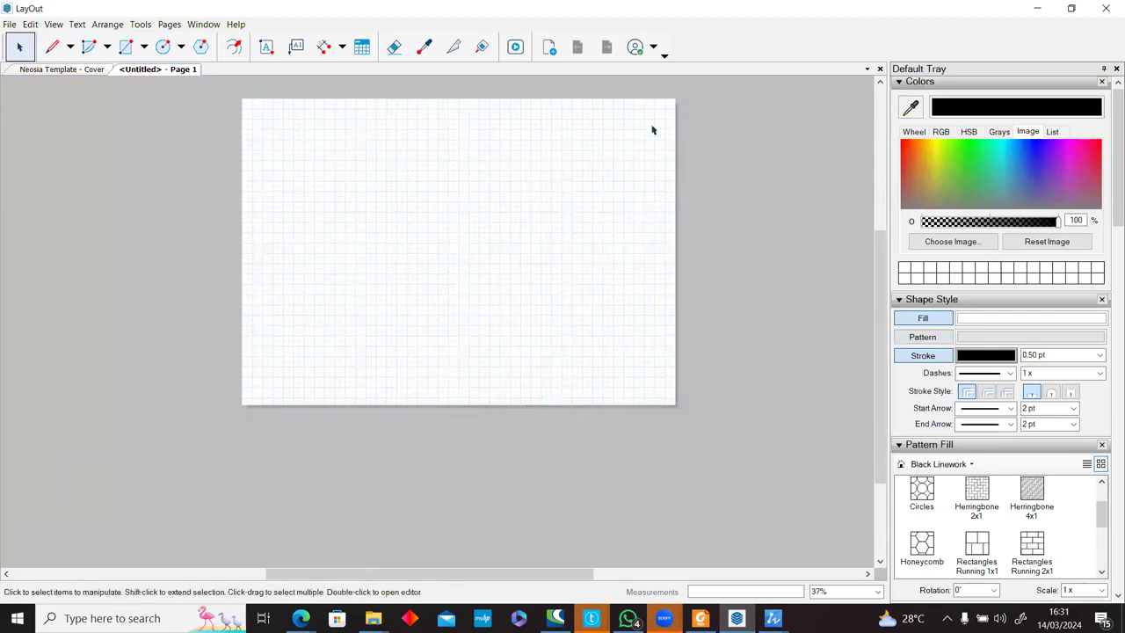
Hide the grid on the empty page.
scroll(653, 130, up, 3)
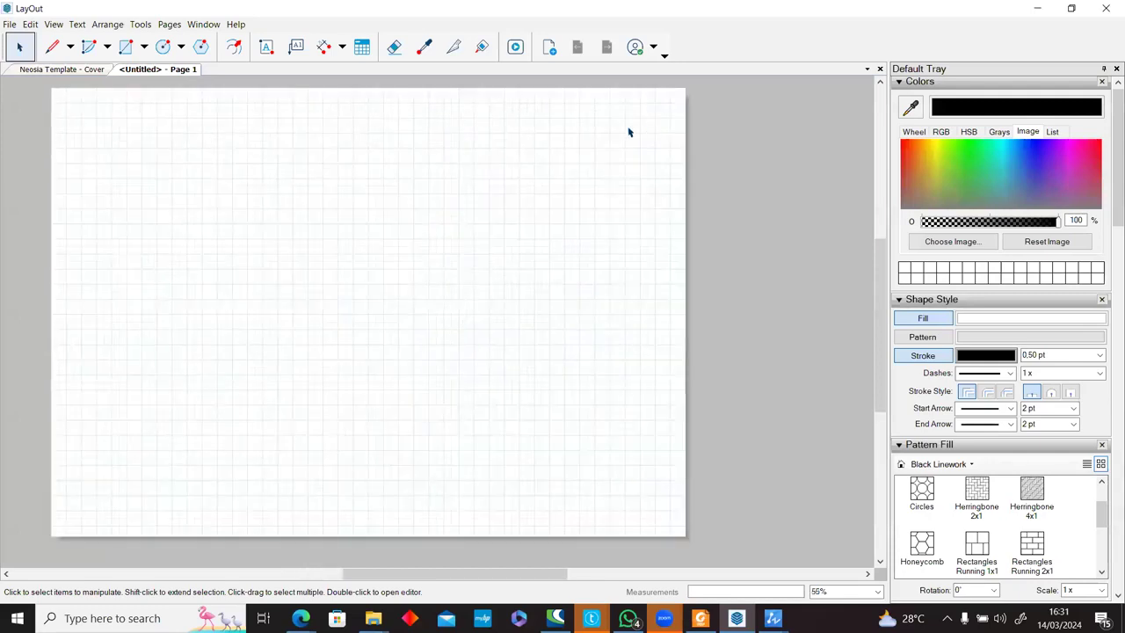
middle_drag(505, 149, 532, 156)
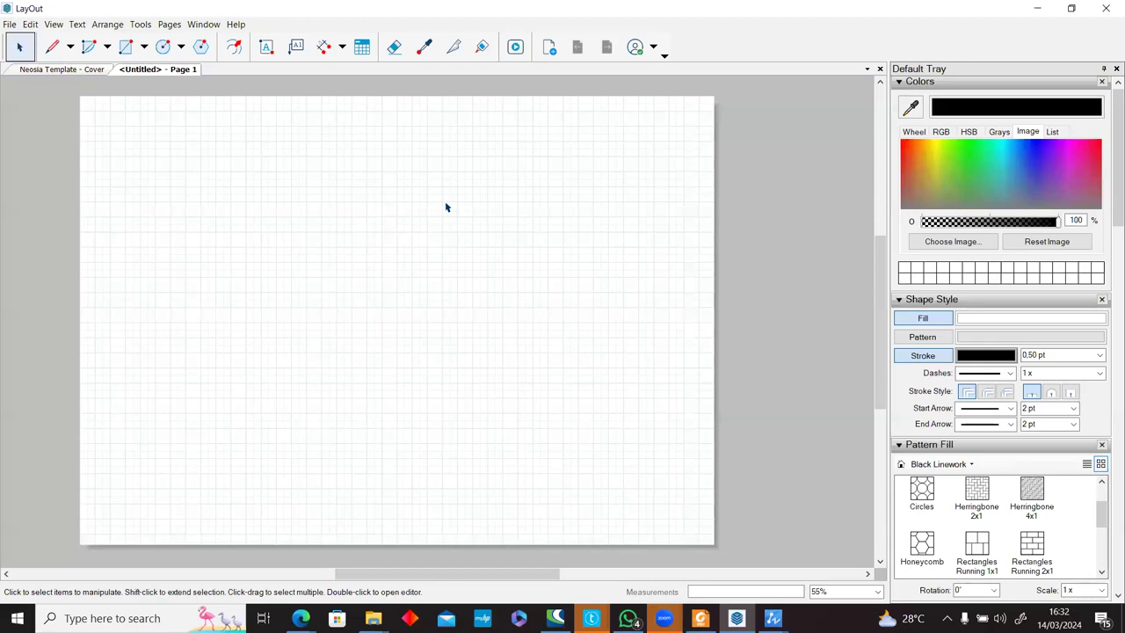
right_click(294, 224)
click(352, 293)
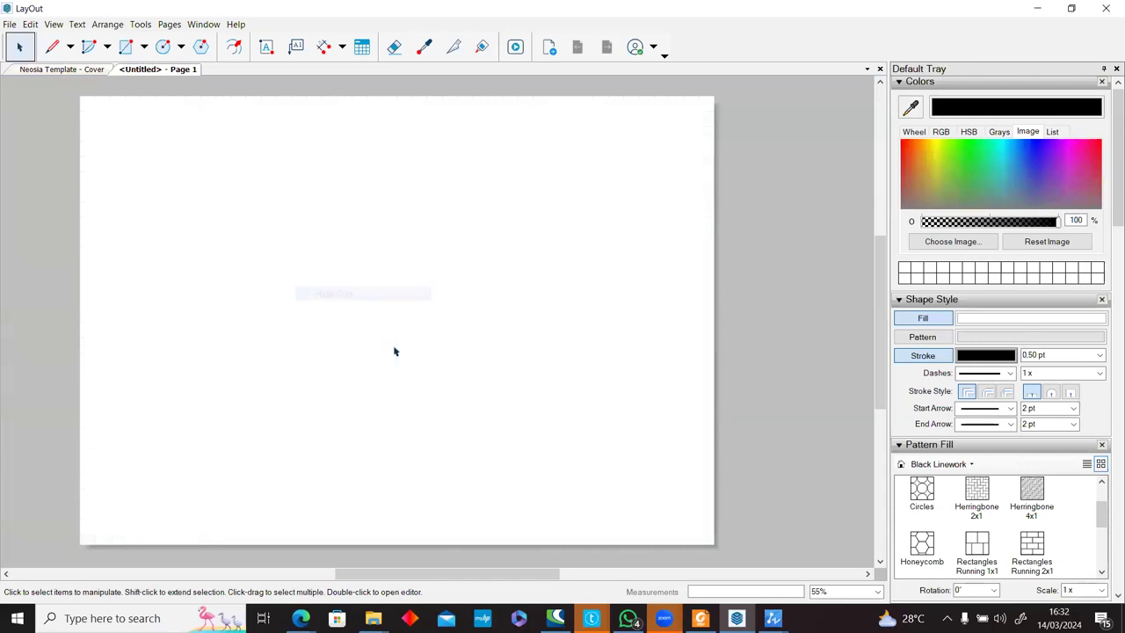
click(126, 46)
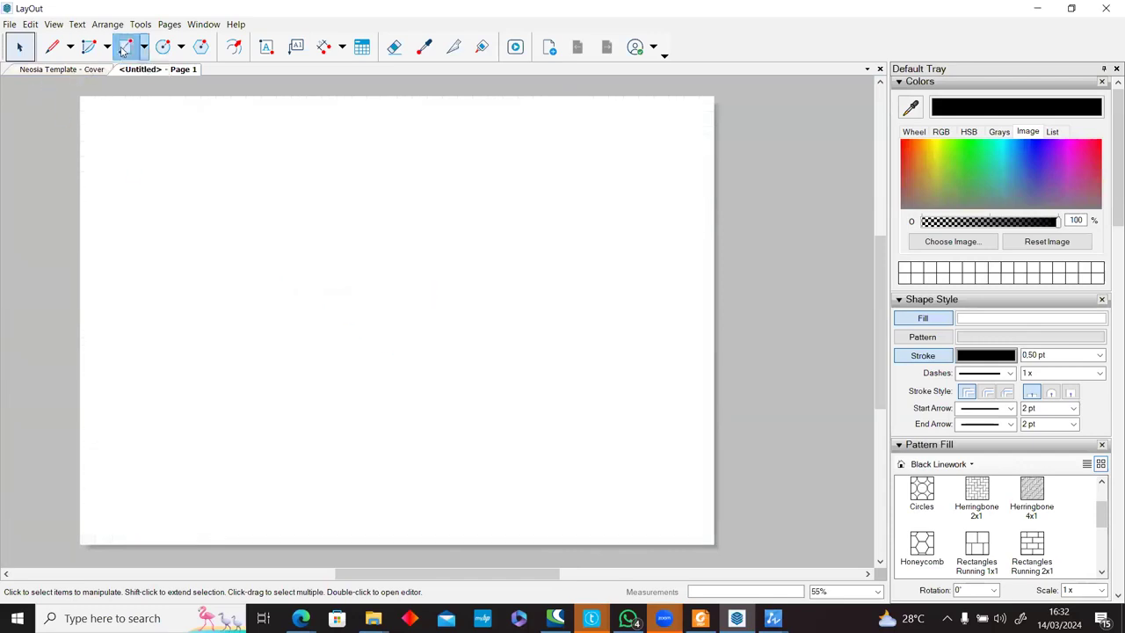
click(81, 100)
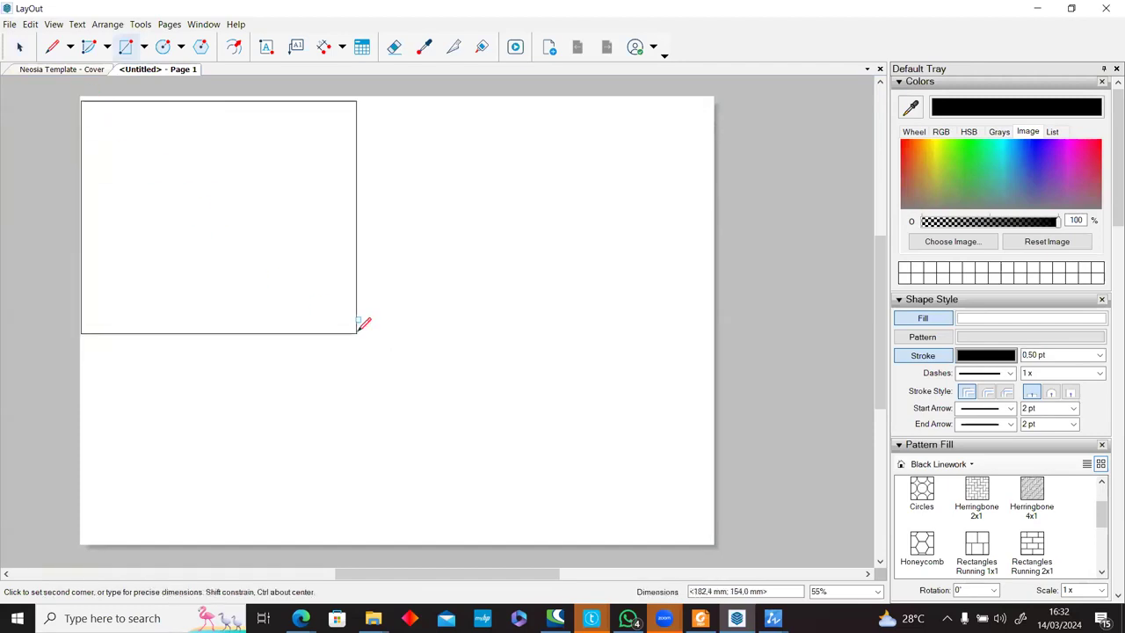
key(Escape)
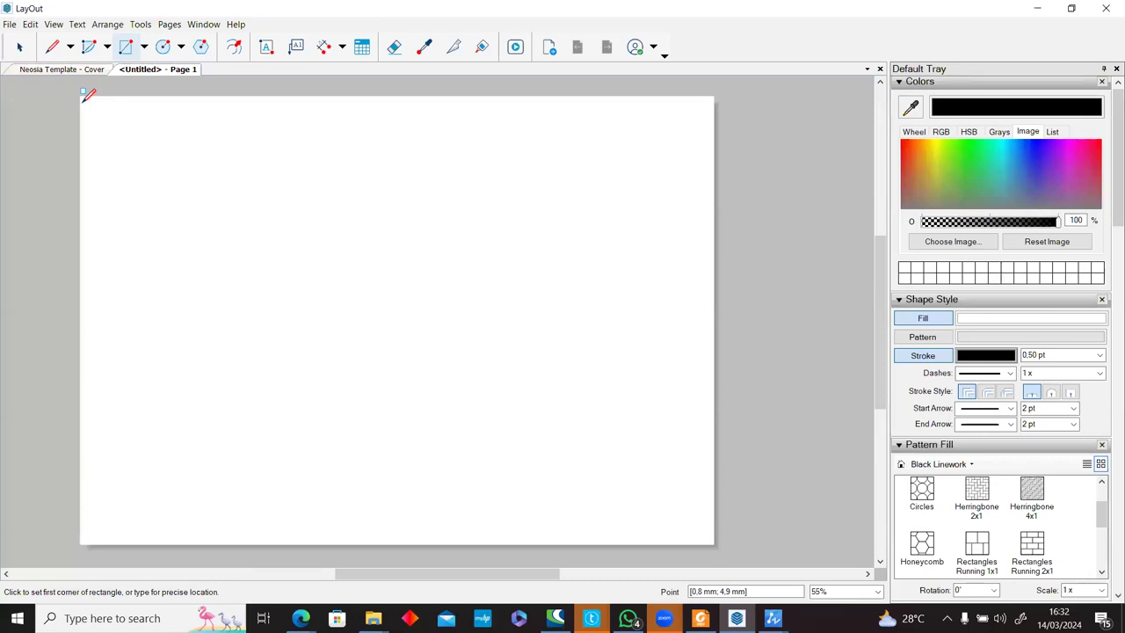
Start inserting a file and browse to the 2D based folder inside the Dropbox folder SketchUp > SketchUp Training Dataset.
click(10, 24)
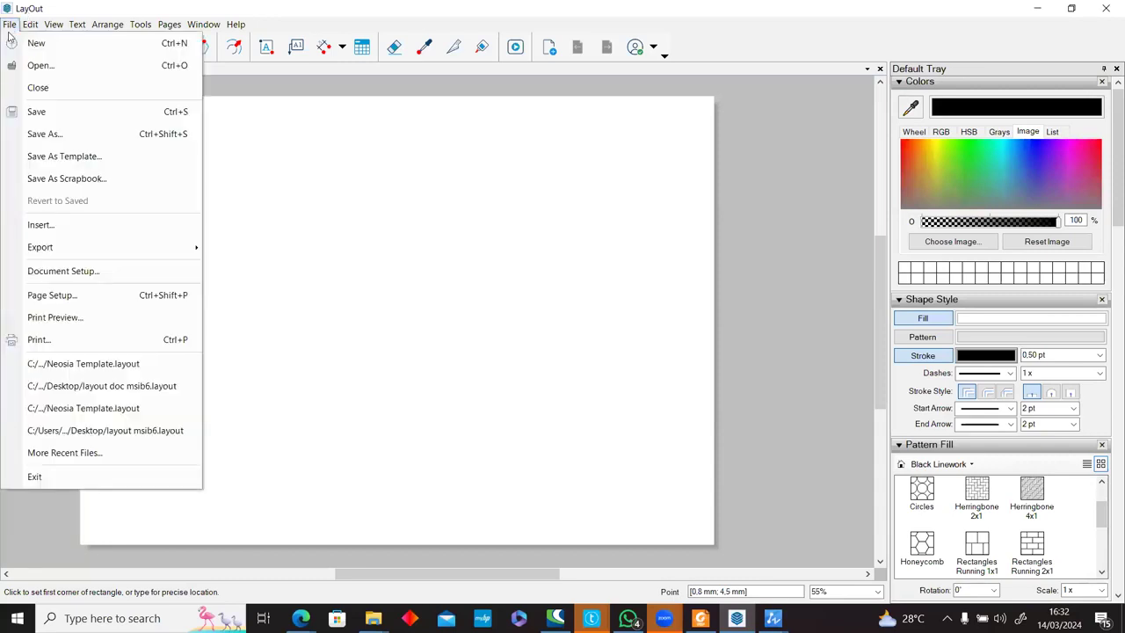
click(82, 226)
click(478, 323)
click(475, 325)
mouse_move(302, 115)
mouse_down()
mouse_move(302, 143)
mouse_move(303, 97)
mouse_up()
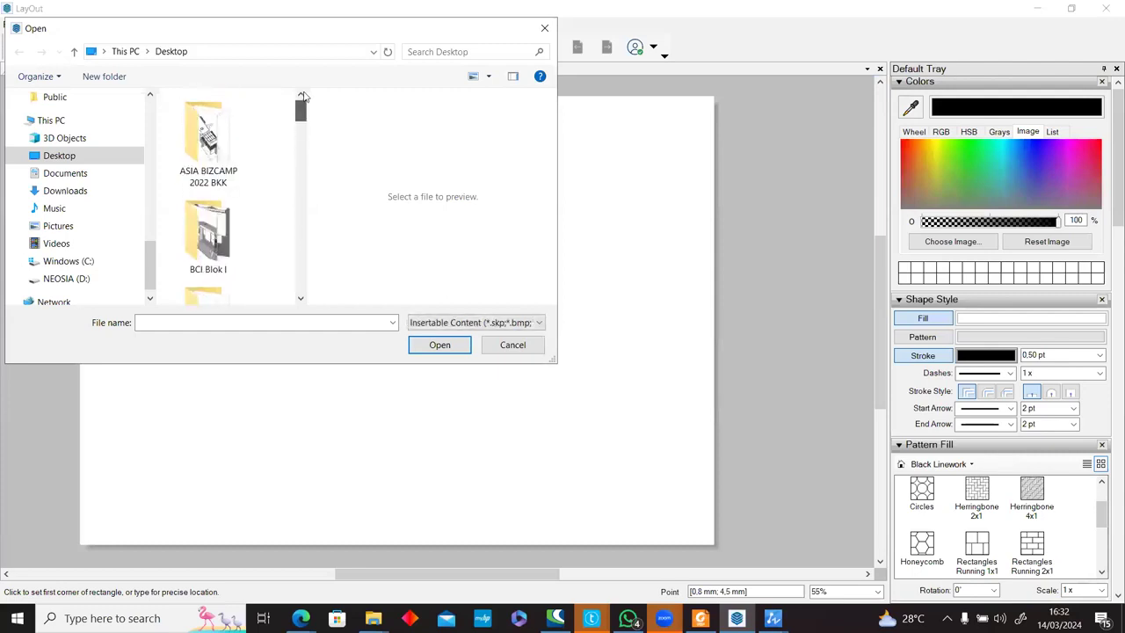
scroll(77, 230, up, 2)
scroll(79, 225, up, 3)
click(77, 203)
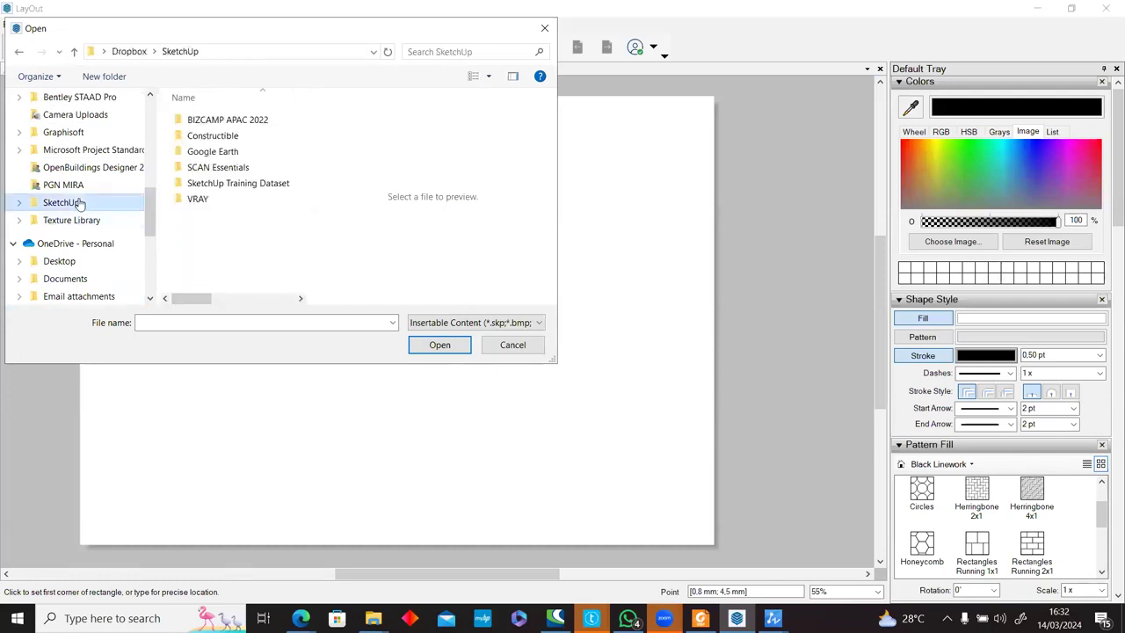
double_click(239, 183)
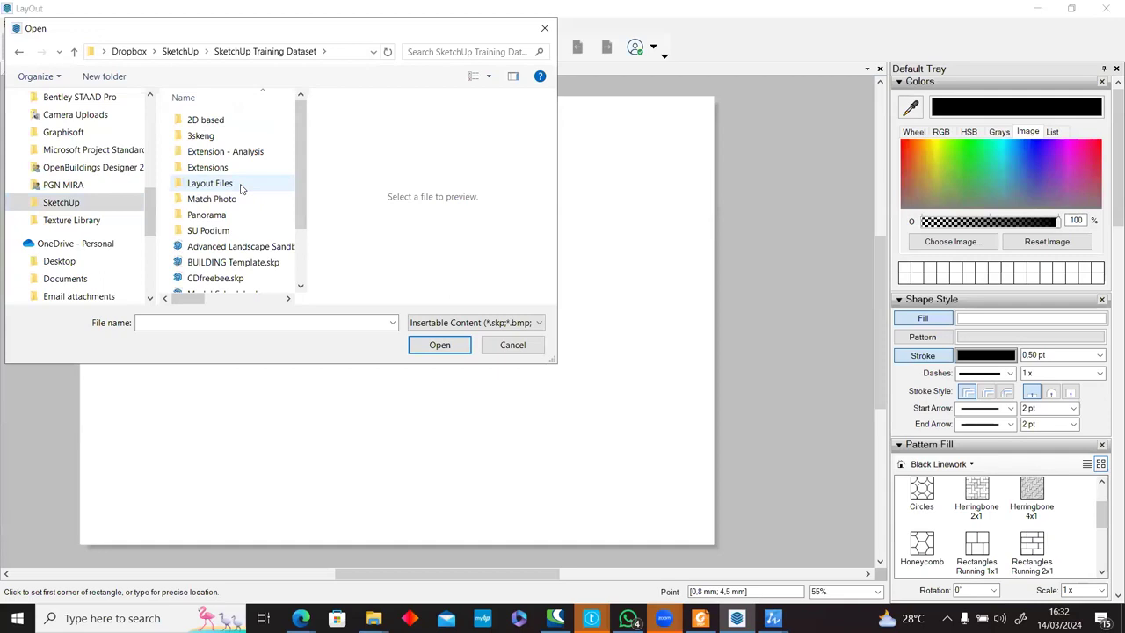
double_click(221, 119)
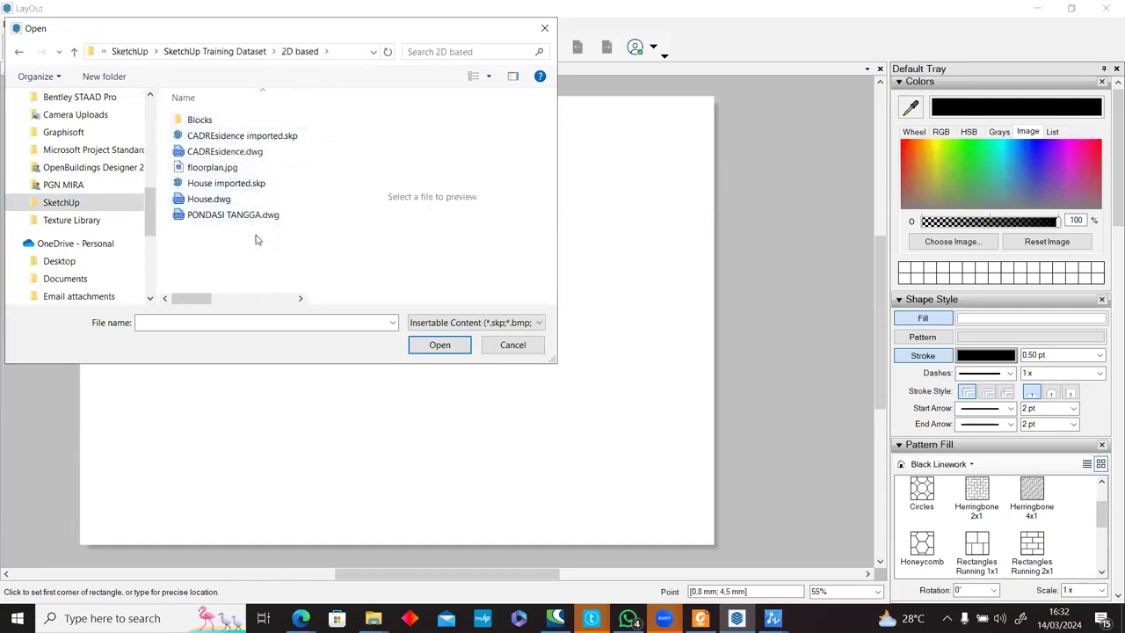
Insert CADREsidence.dwg, importing its Model Space as a DWG reference with Model Units.
click(269, 151)
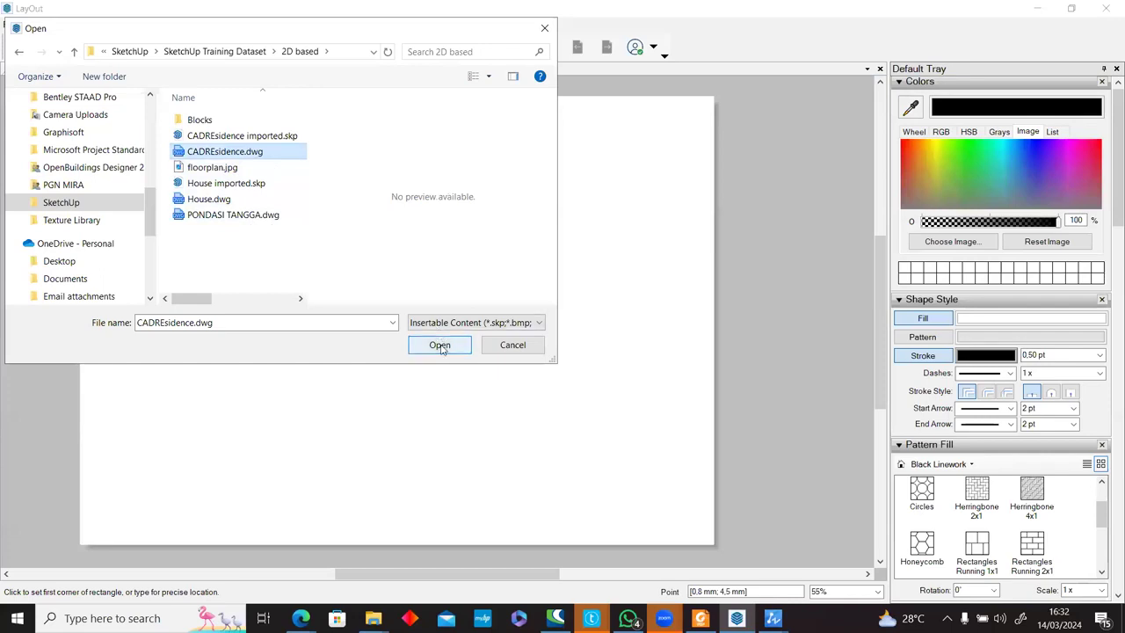
click(440, 345)
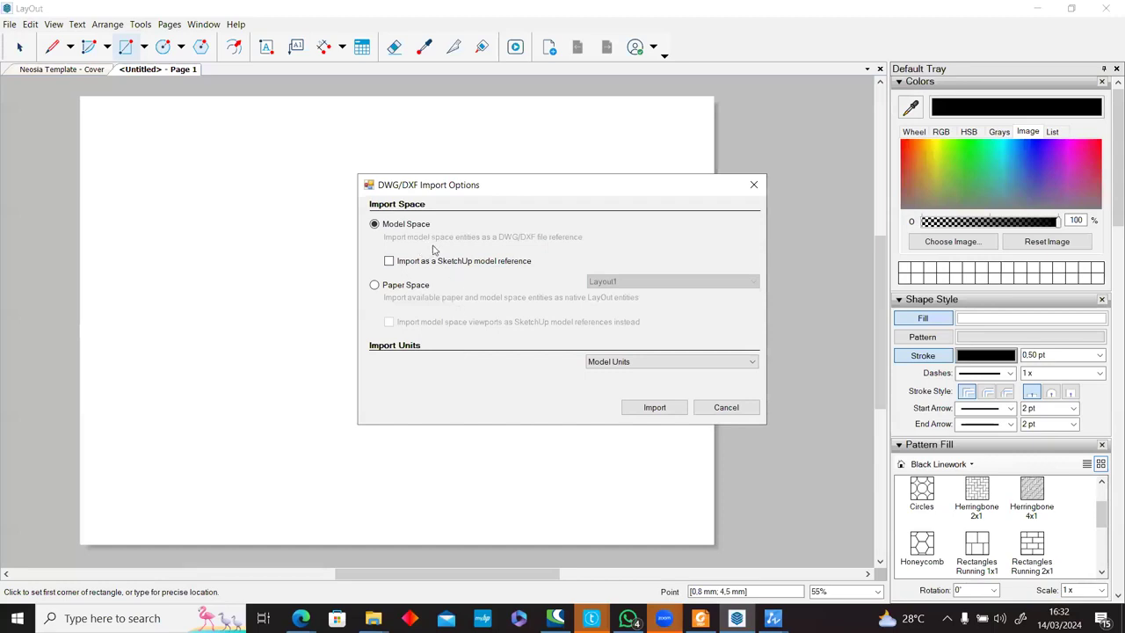
click(655, 408)
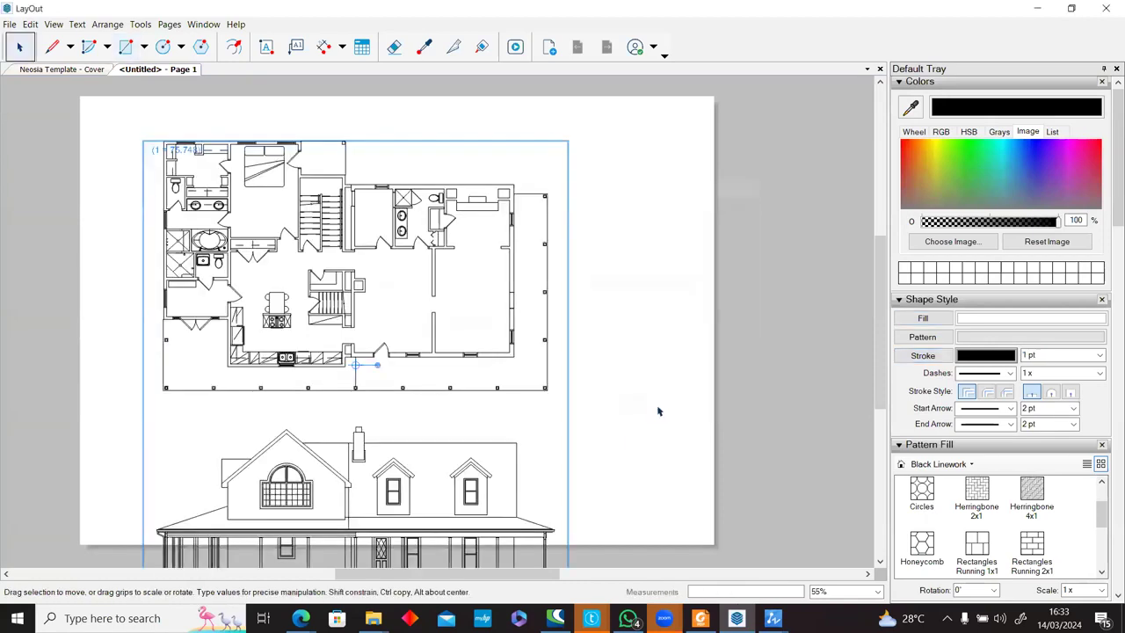
Shift the inserted residence drawing slightly to the right on the page.
scroll(464, 333, down, 3)
scroll(361, 311, up, 5)
drag(375, 302, 407, 294)
scroll(407, 295, down, 2)
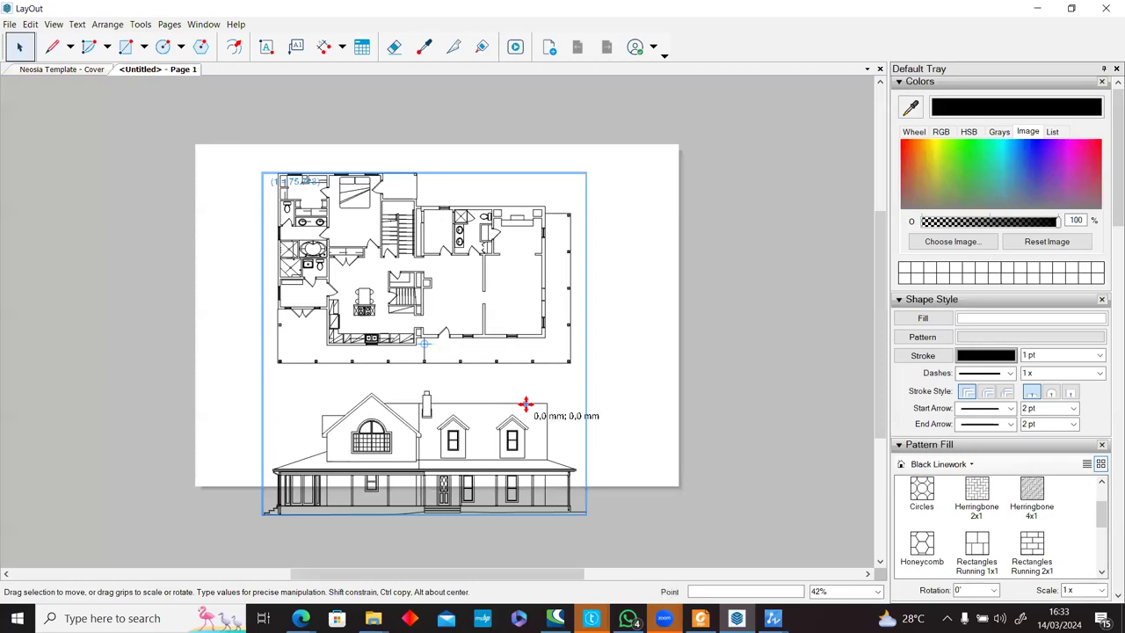
click(610, 399)
click(572, 334)
Inspect the kitchen linework up close and set the inserted drawing's stroke width to 0.20 pt.
scroll(572, 329, up, 10)
scroll(571, 296, down, 9)
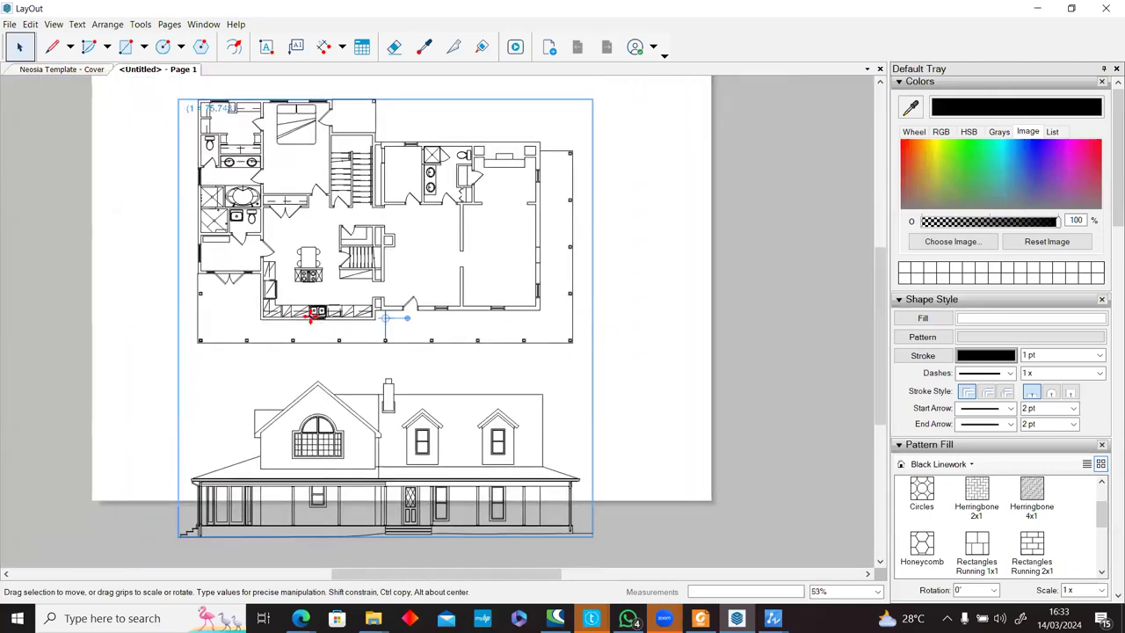
scroll(313, 312, up, 4)
mouse_move(1109, 173)
mouse_down()
mouse_move(1110, 285)
mouse_move(1110, 218)
mouse_up()
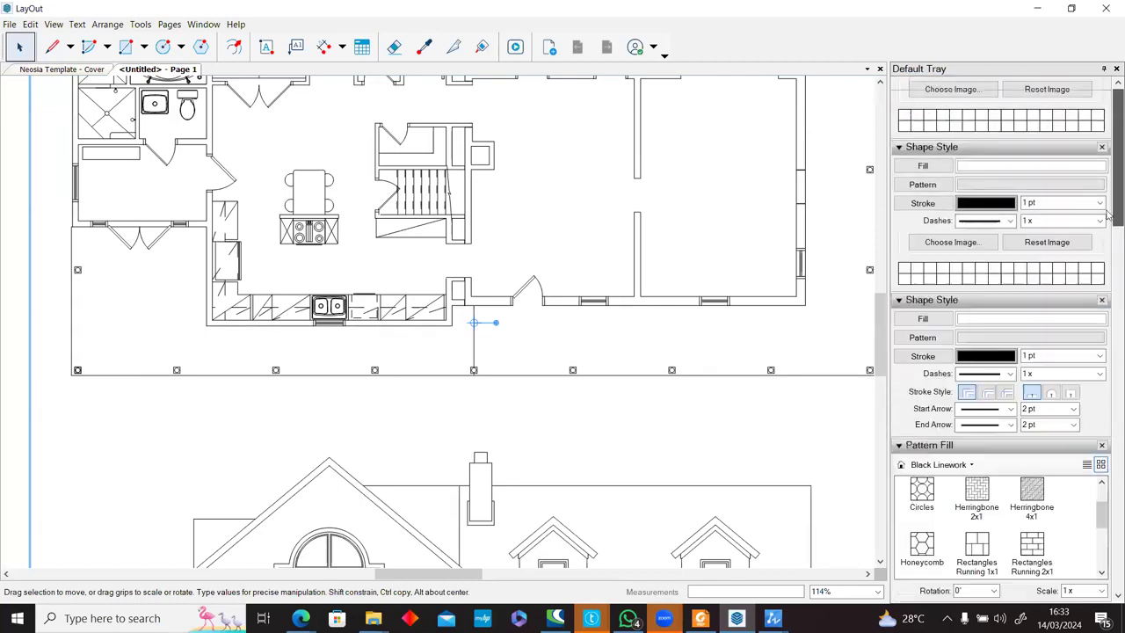
scroll(377, 329, up, 9)
scroll(247, 280, up, 3)
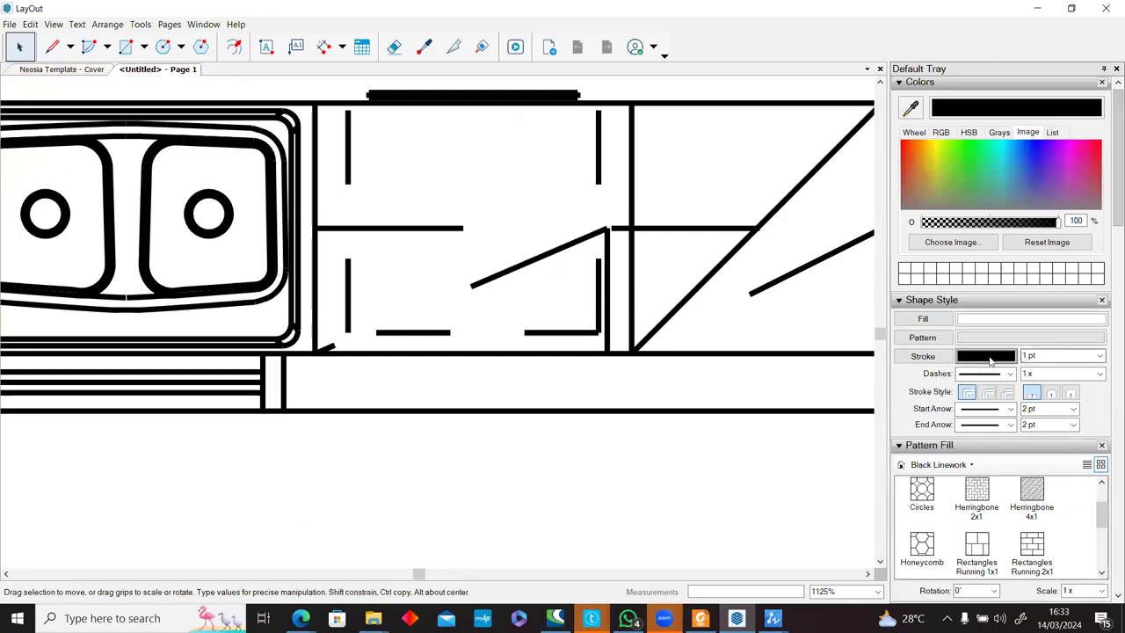
scroll(684, 308, down, 10)
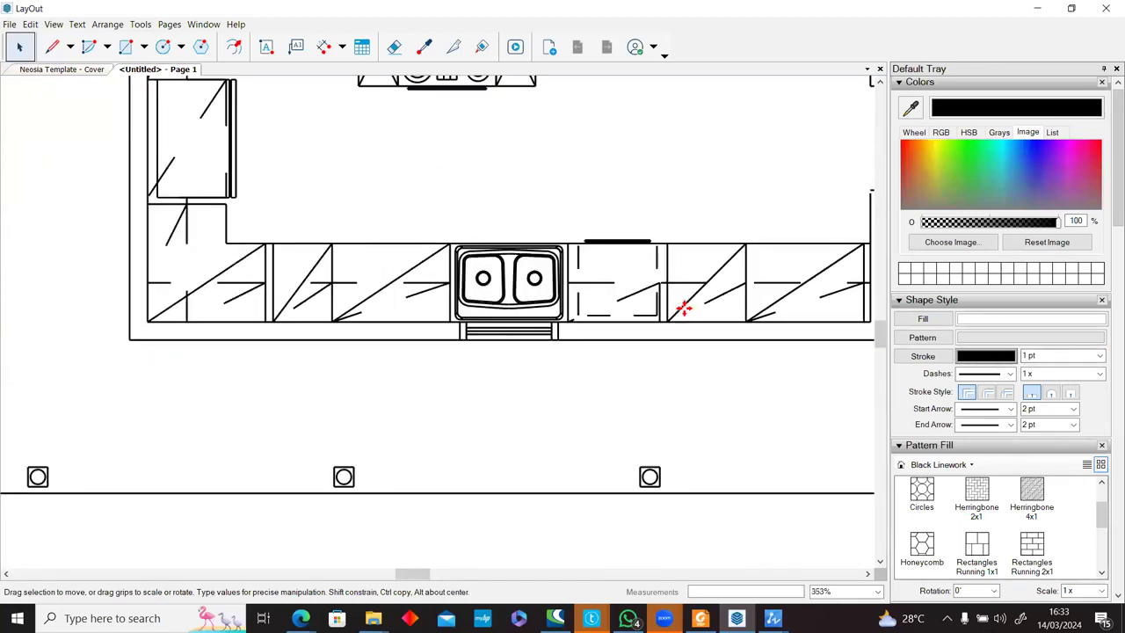
scroll(684, 308, up, 4)
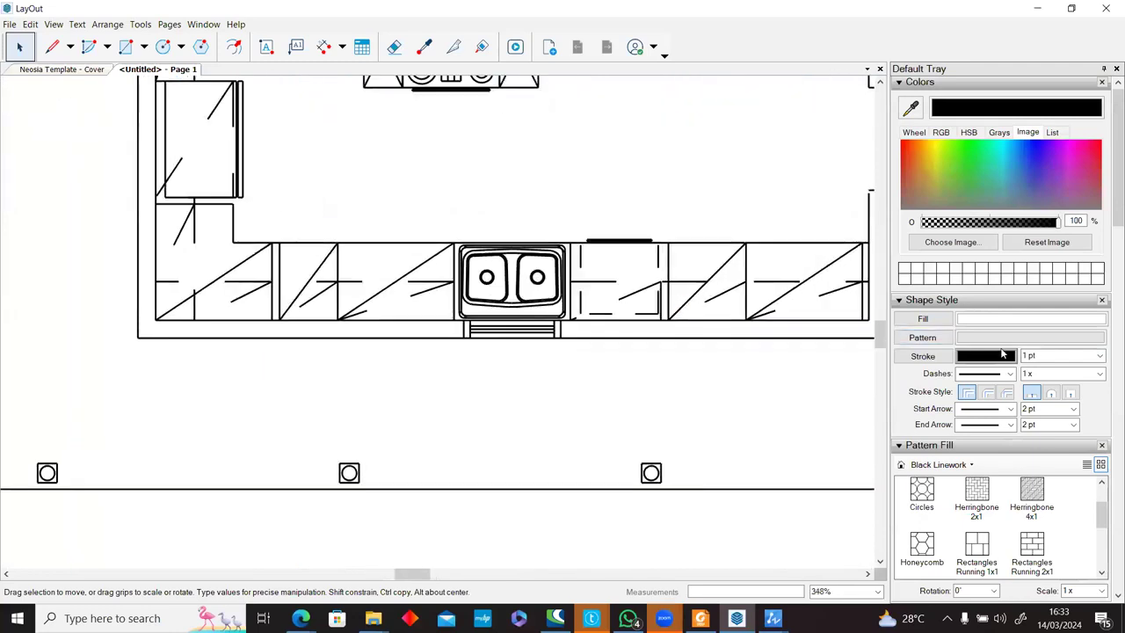
click(1100, 356)
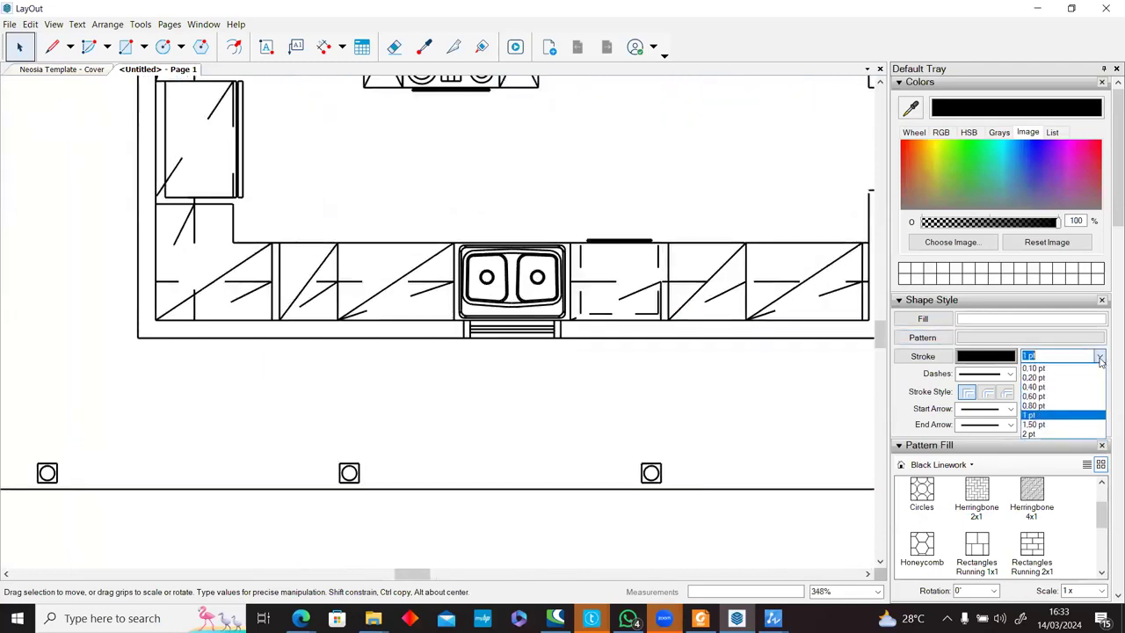
click(1091, 377)
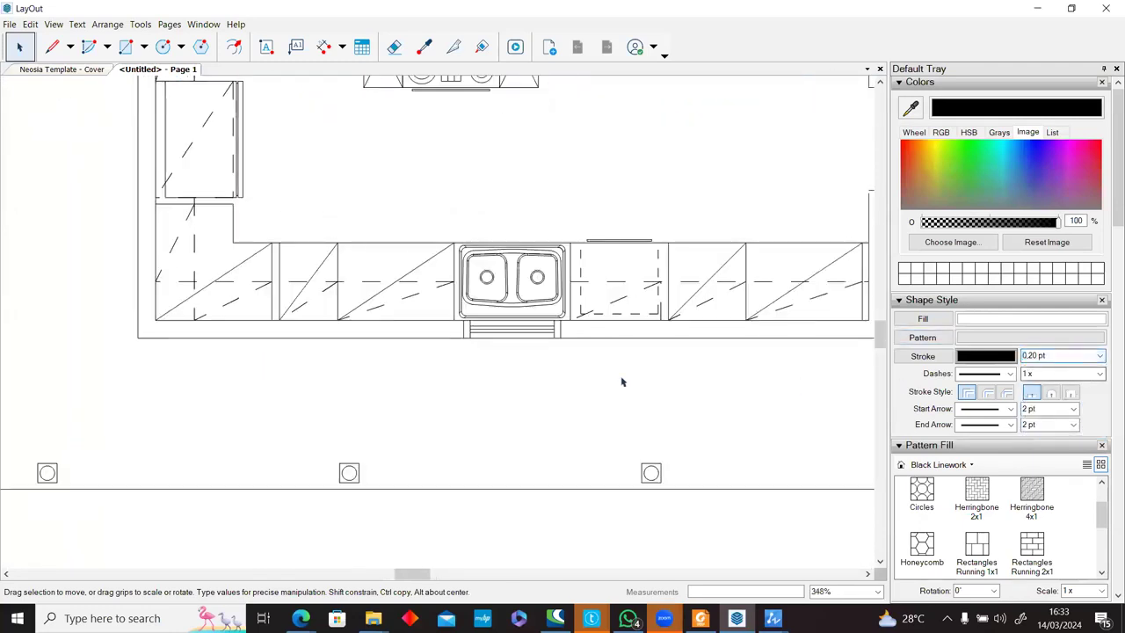
scroll(457, 360, down, 7)
click(287, 291)
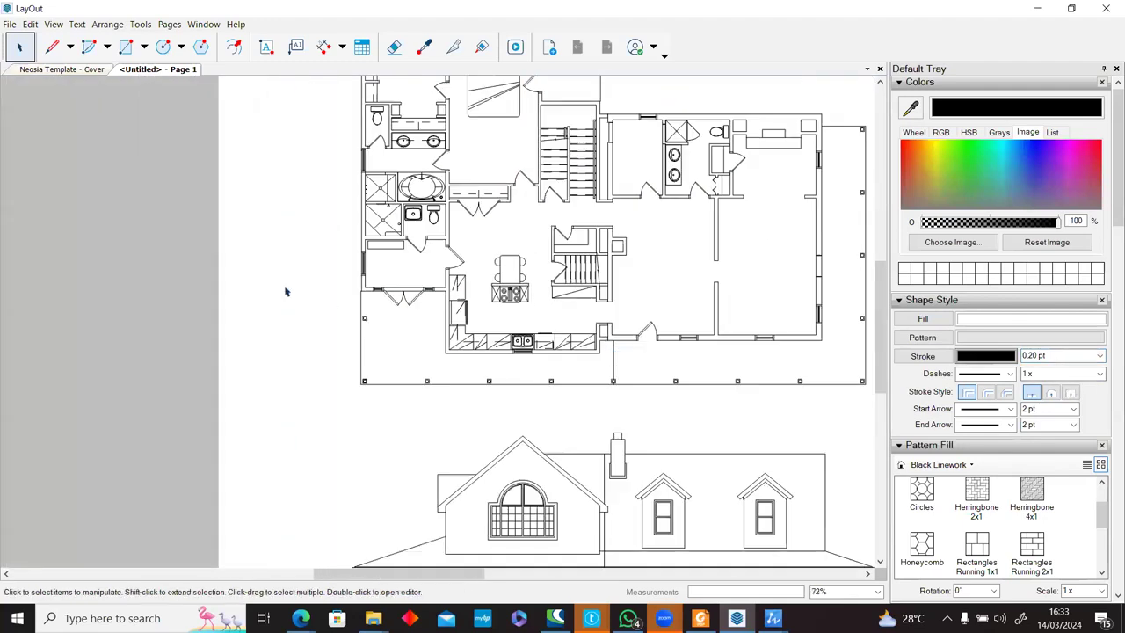
Move the inserted drawing up so that both the floor plan and the elevation fit within the page height.
scroll(286, 289, down, 2)
click(433, 290)
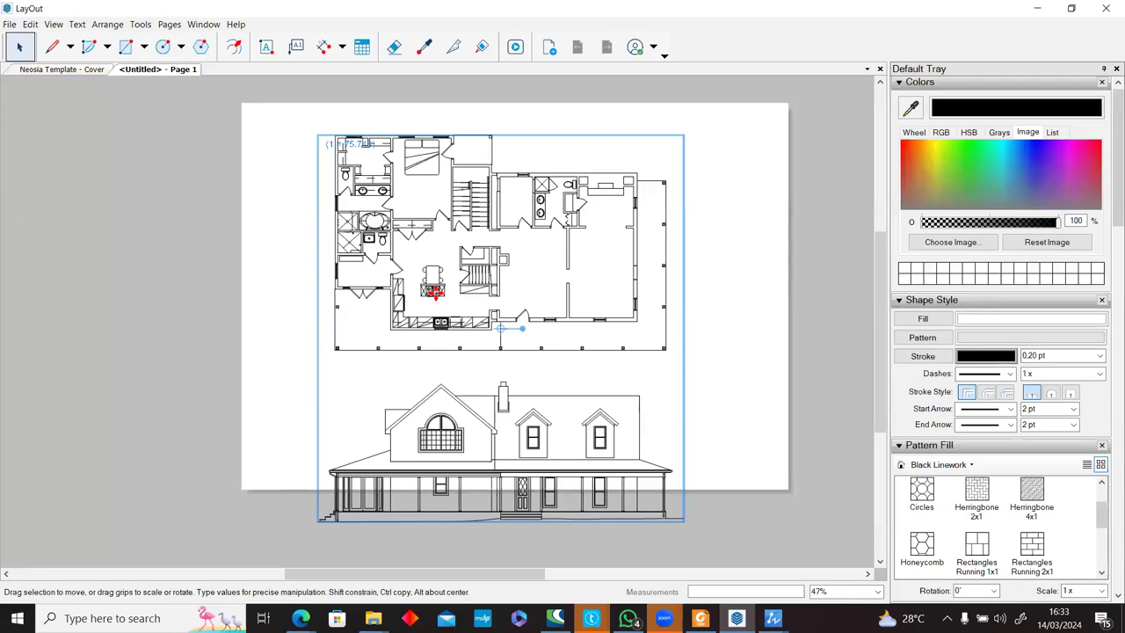
drag(432, 290, 488, 237)
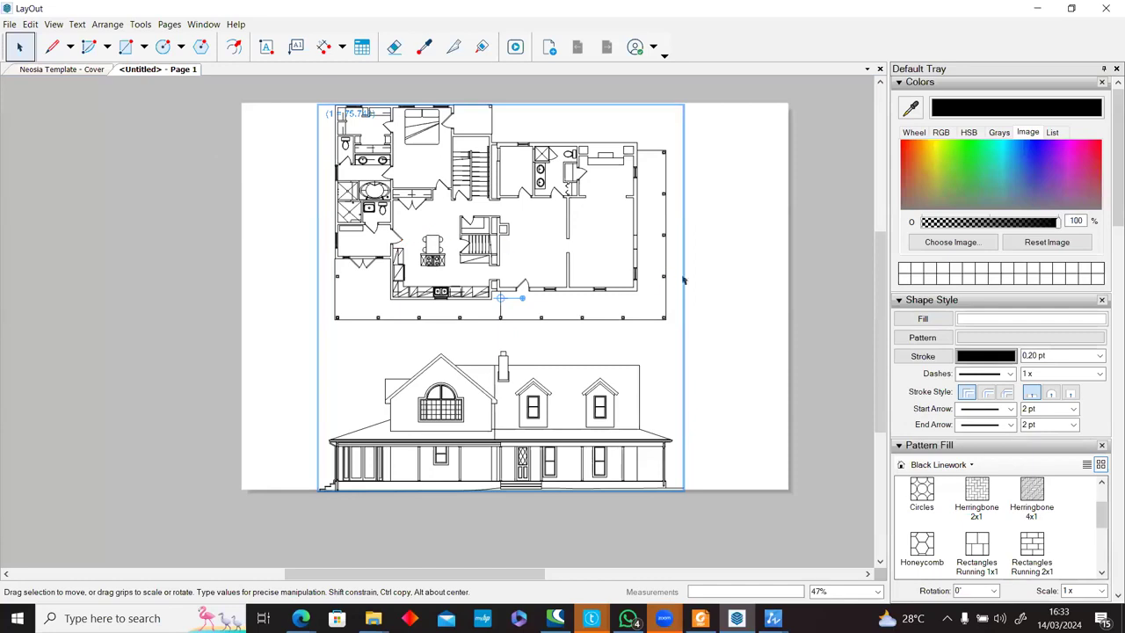
click(726, 274)
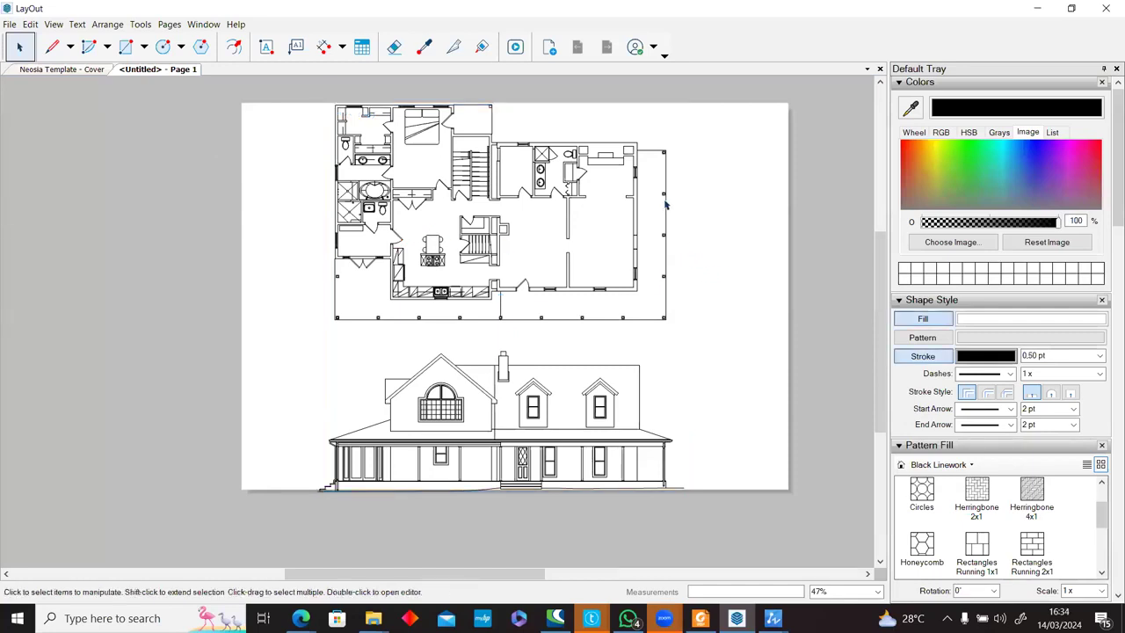
Add a second page and insert PONDASI TANGGA.dwg on it, importing its Model Space as a DWG reference with Model Units.
click(549, 49)
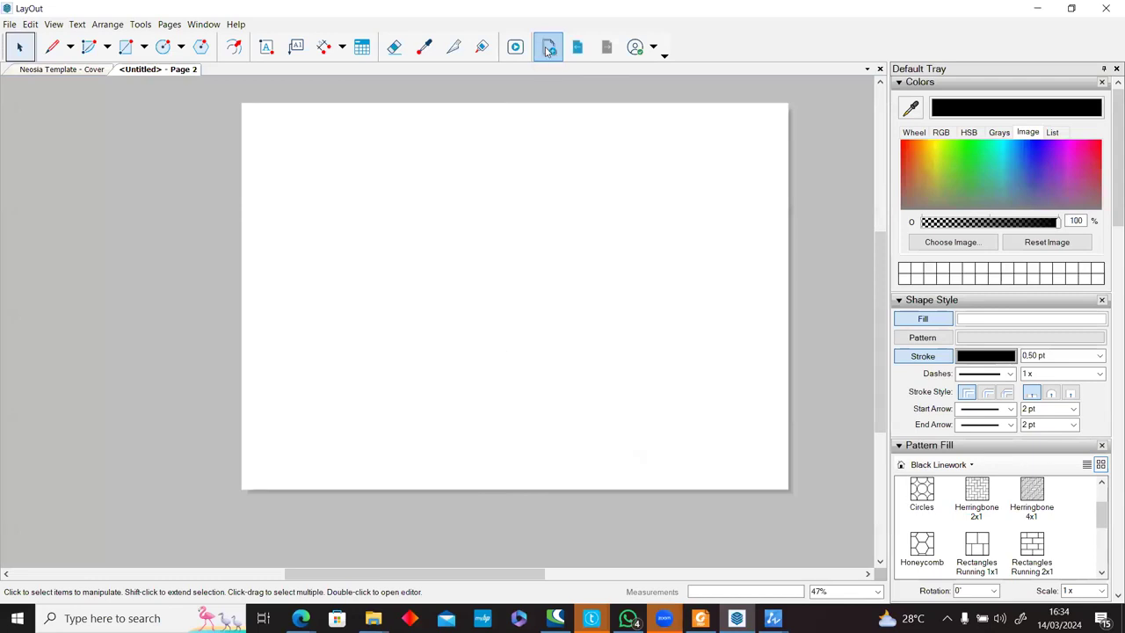
click(8, 24)
click(75, 223)
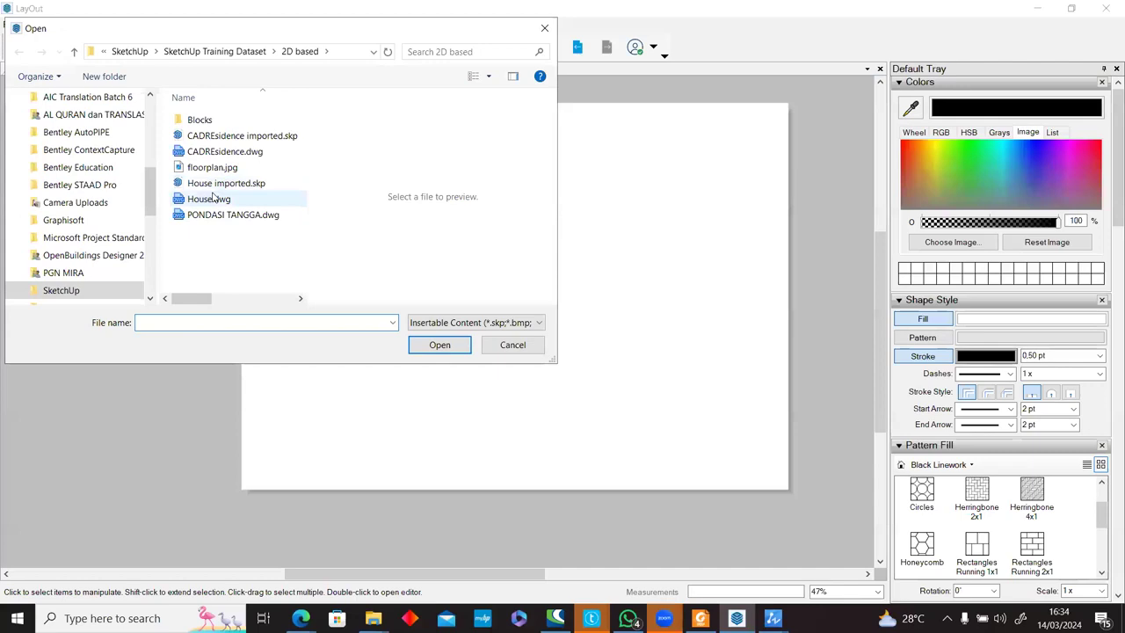
click(216, 200)
click(224, 214)
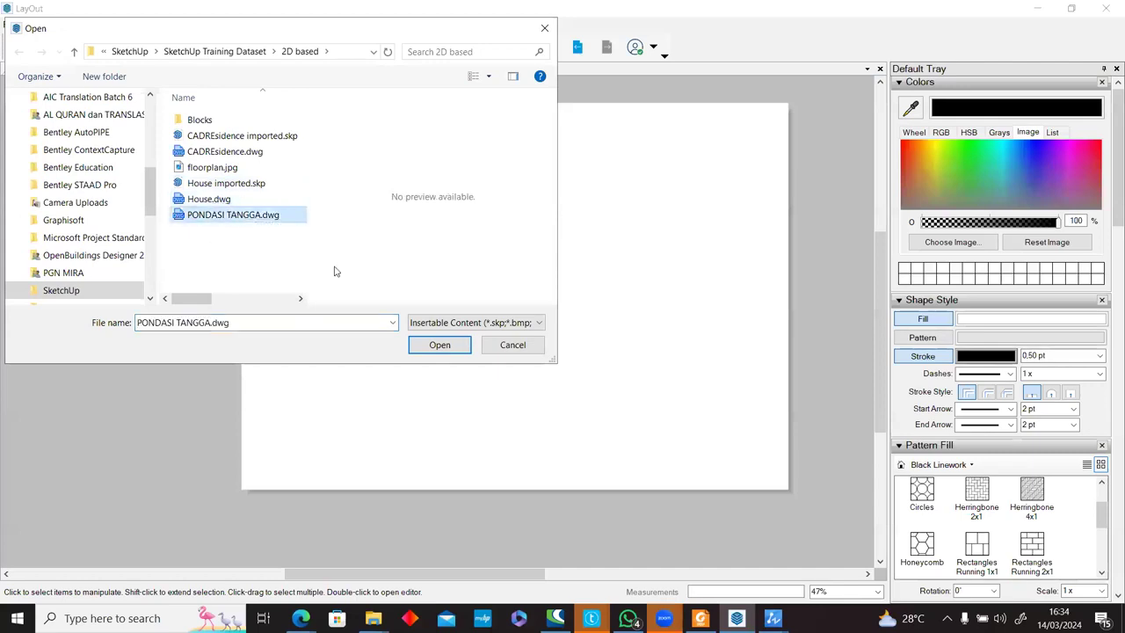
click(435, 345)
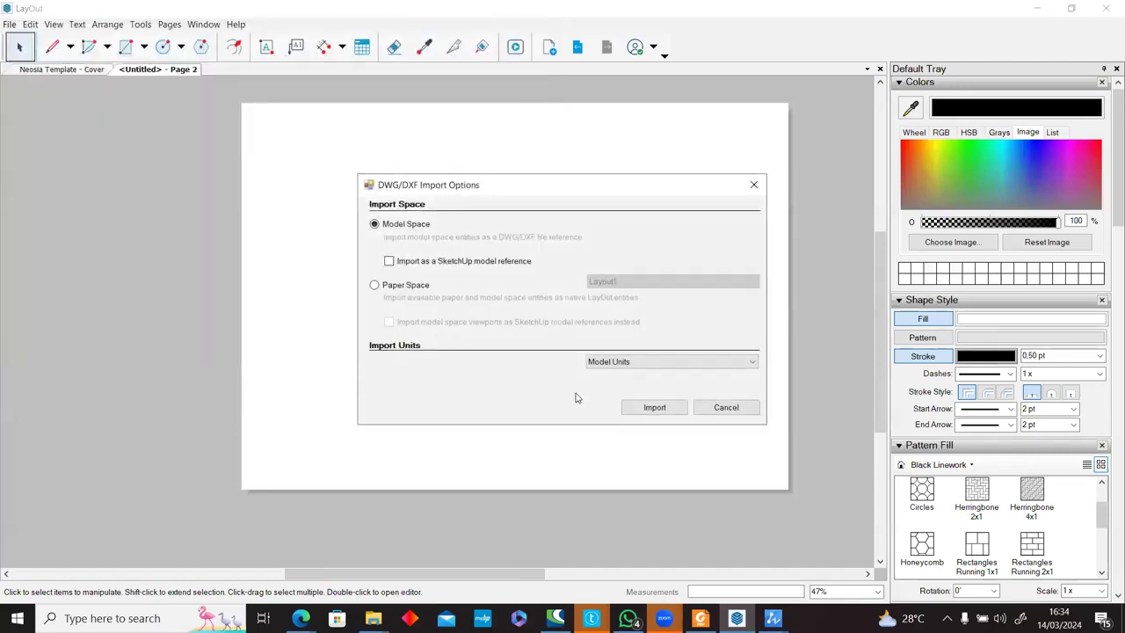
click(651, 408)
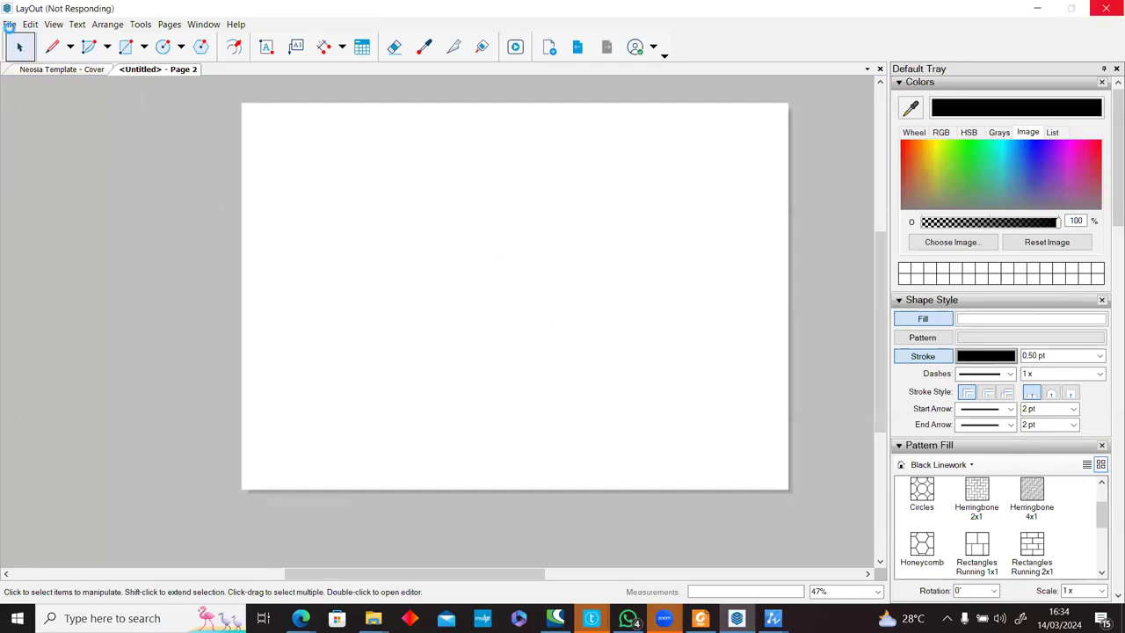
Switch to File Explorer, view the 2D based folder inside SketchUp Training Dataset, and return to LayOut.
mouse_move(374, 618)
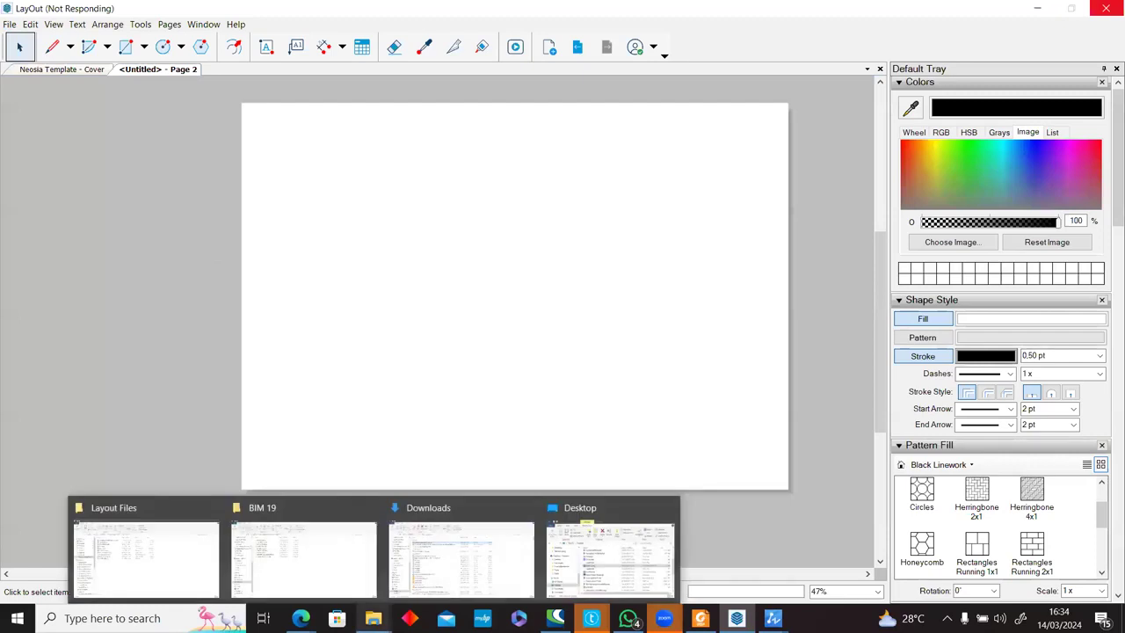
click(184, 558)
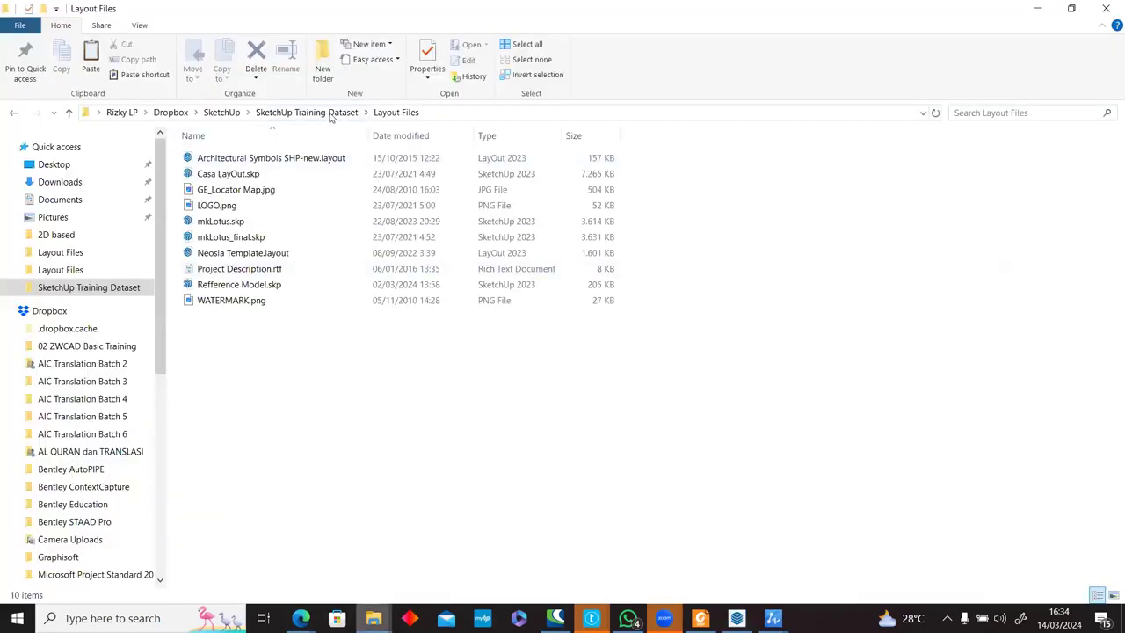
click(329, 115)
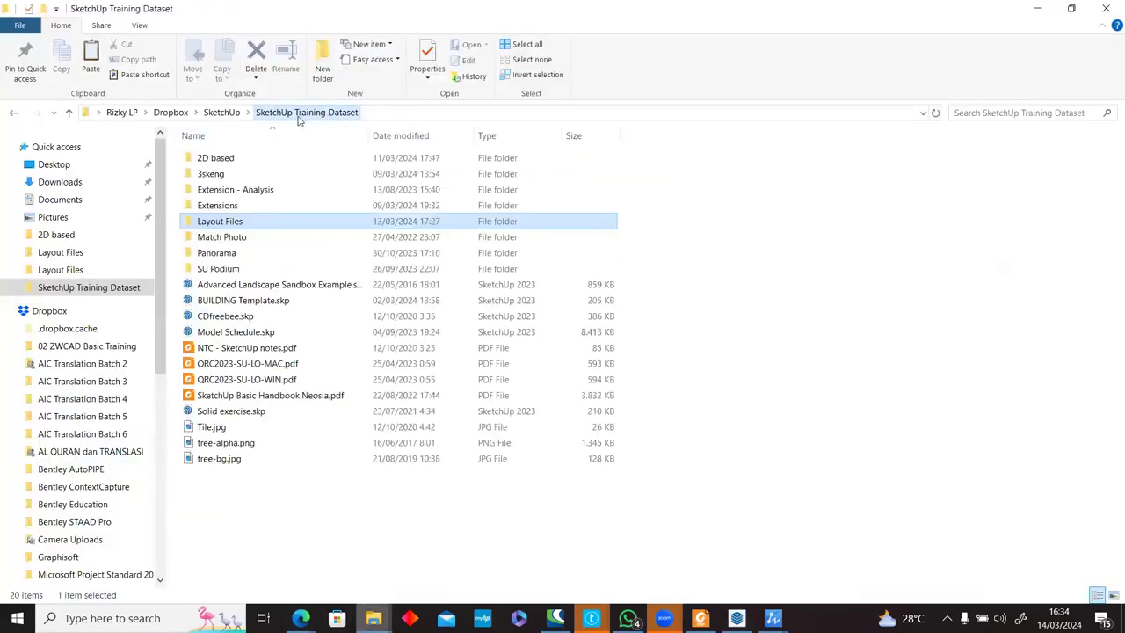
double_click(218, 159)
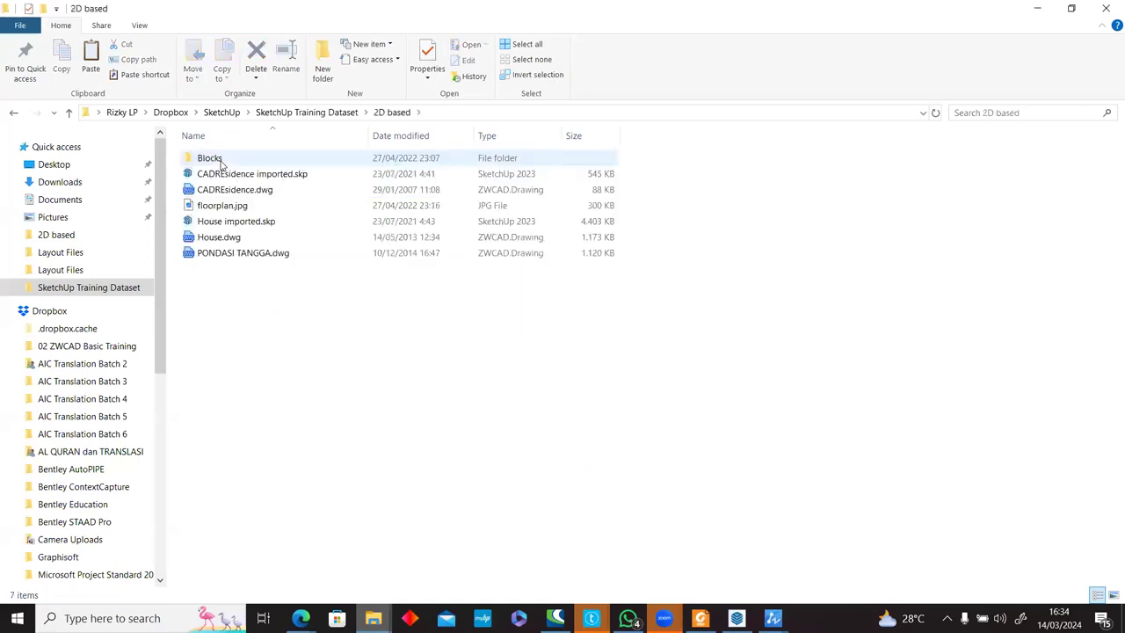
key(alt+Tab)
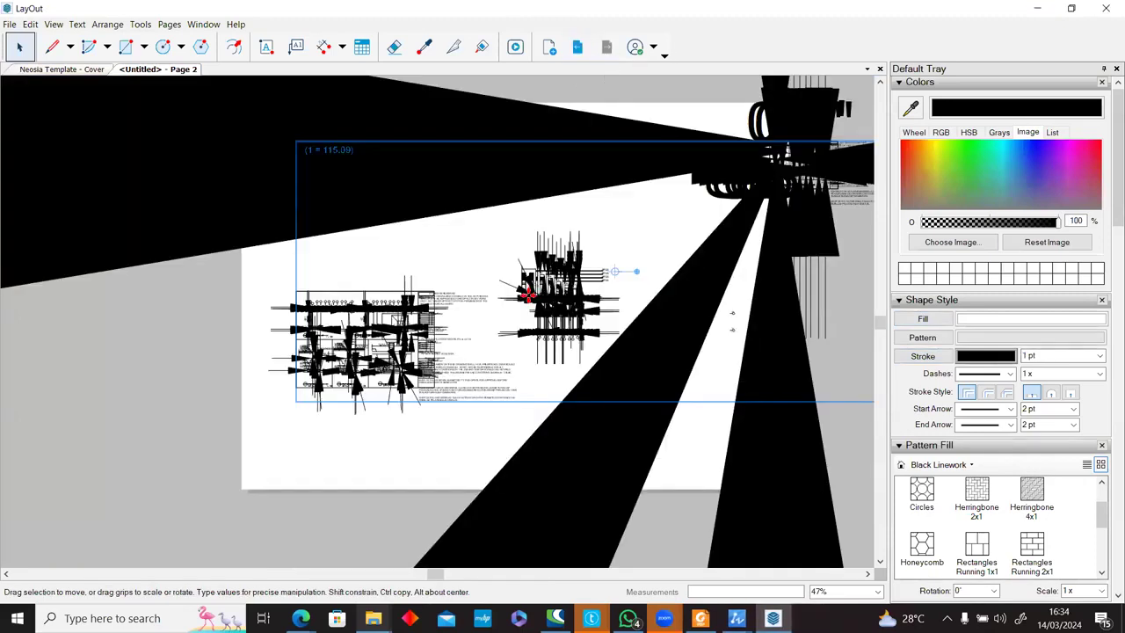
Inspect the inserted PONDASI TANGGA drawing's arrowheads and text up close, and delete the drawing from page 2.
scroll(527, 294, down, 2)
scroll(527, 295, down, 2)
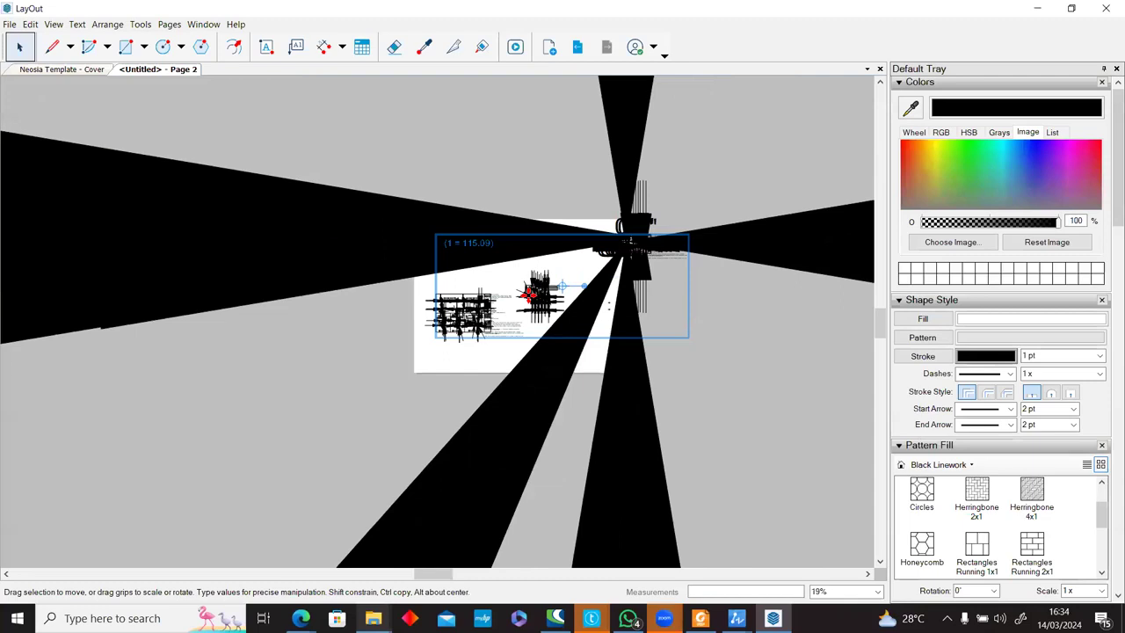
scroll(554, 303, up, 4)
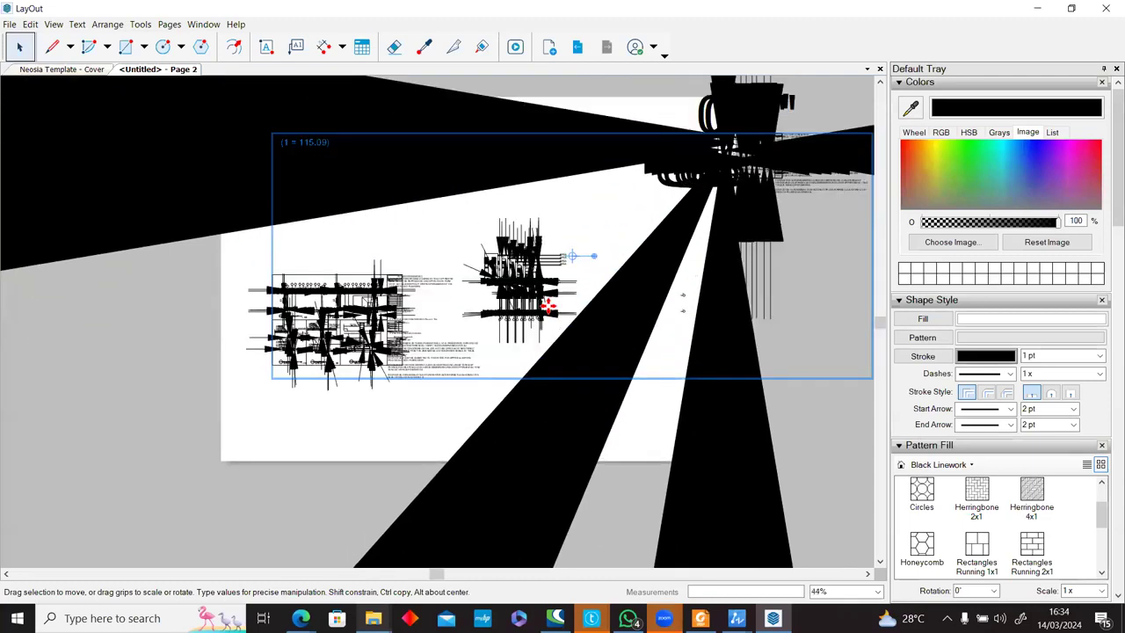
scroll(548, 305, up, 2)
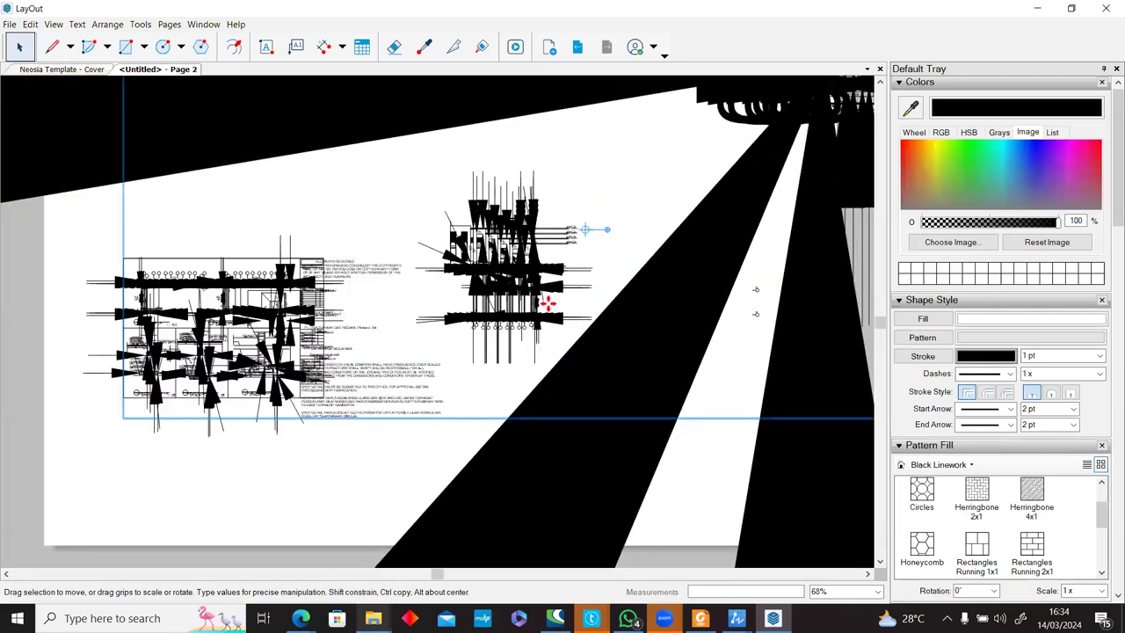
scroll(211, 316, up, 4)
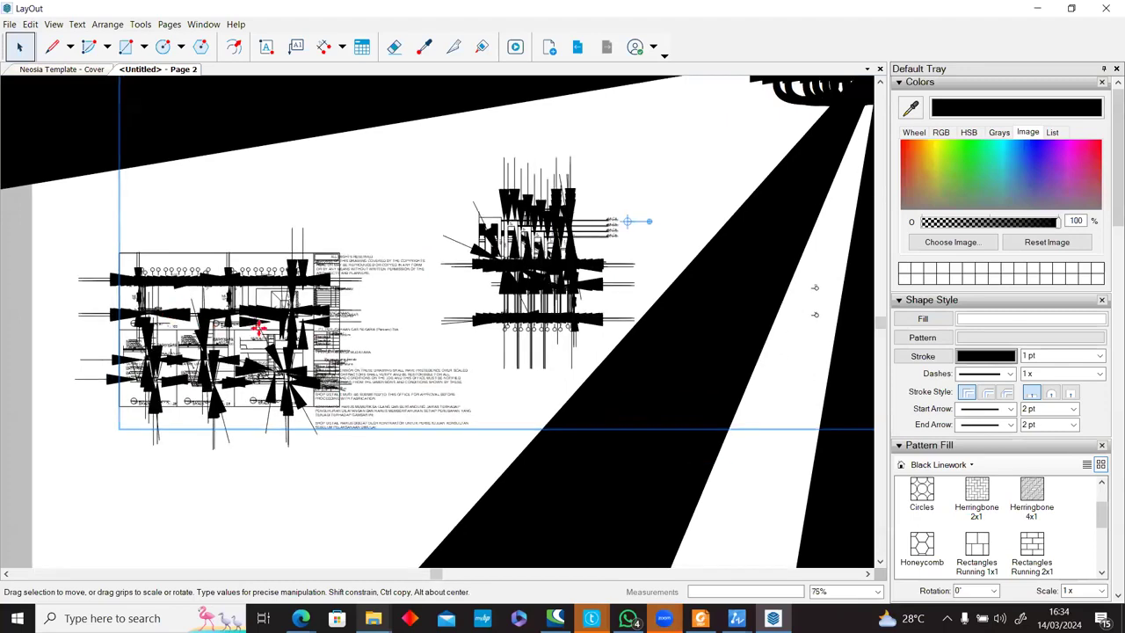
scroll(274, 329, up, 1)
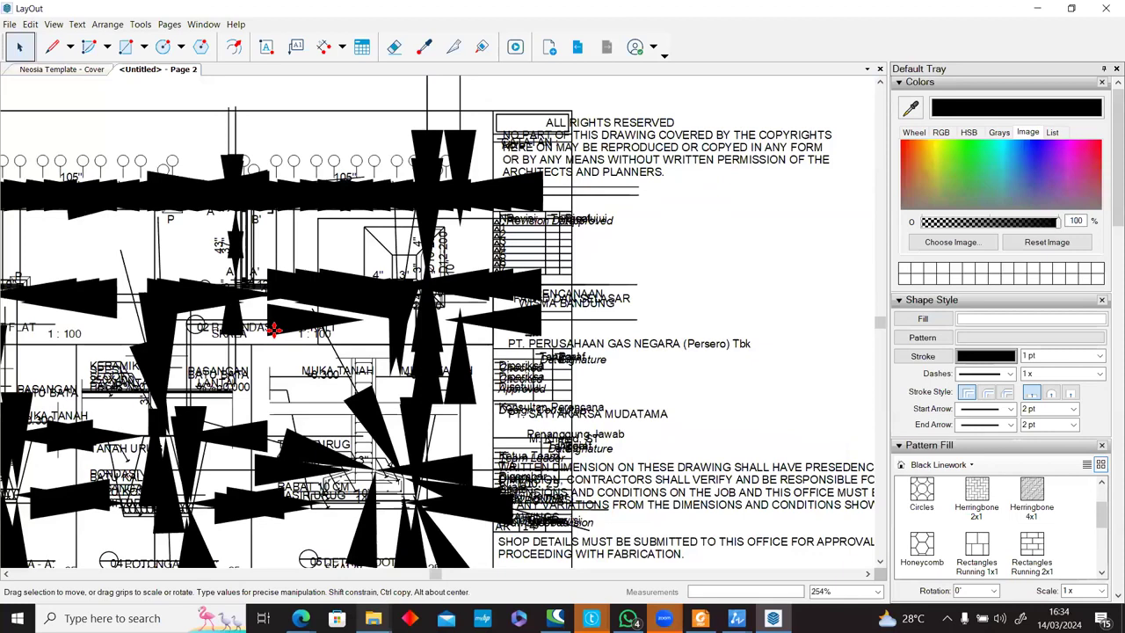
scroll(274, 330, down, 1)
scroll(274, 330, up, 3)
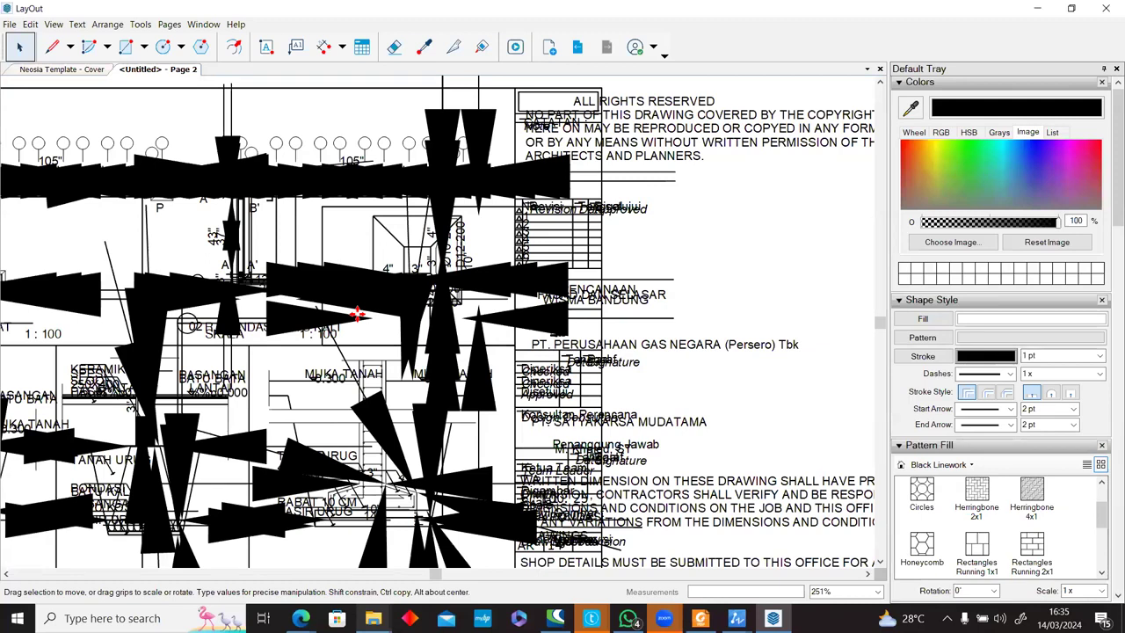
key(Delete)
scroll(358, 318, down, 8)
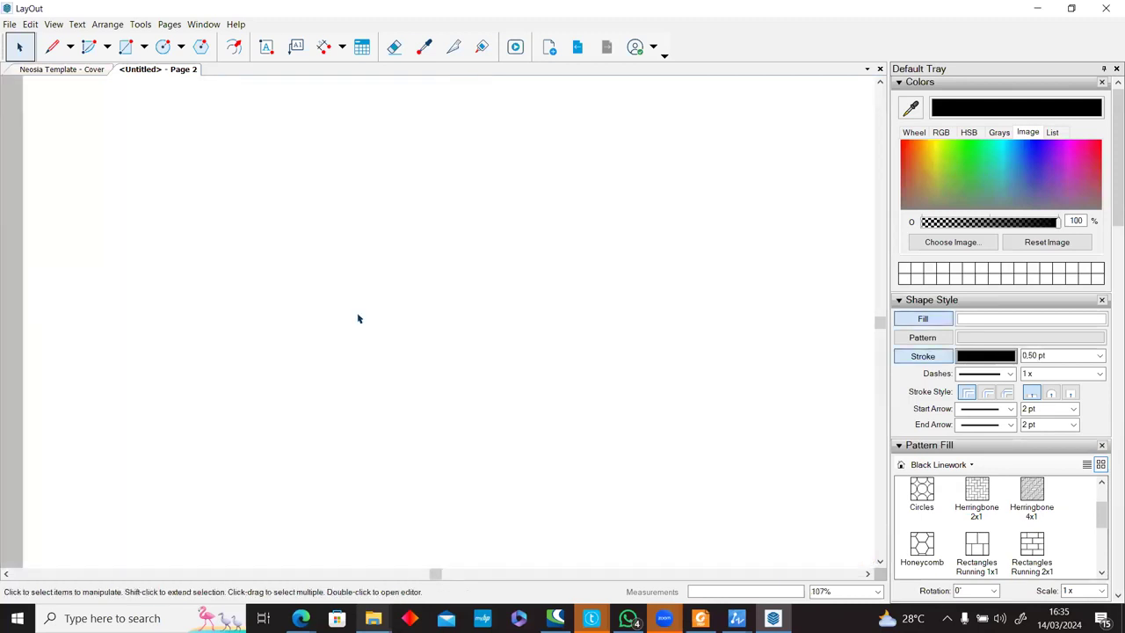
Insert House.dwg on page 2, importing its Model Space as a DWG reference with Model Units.
click(8, 25)
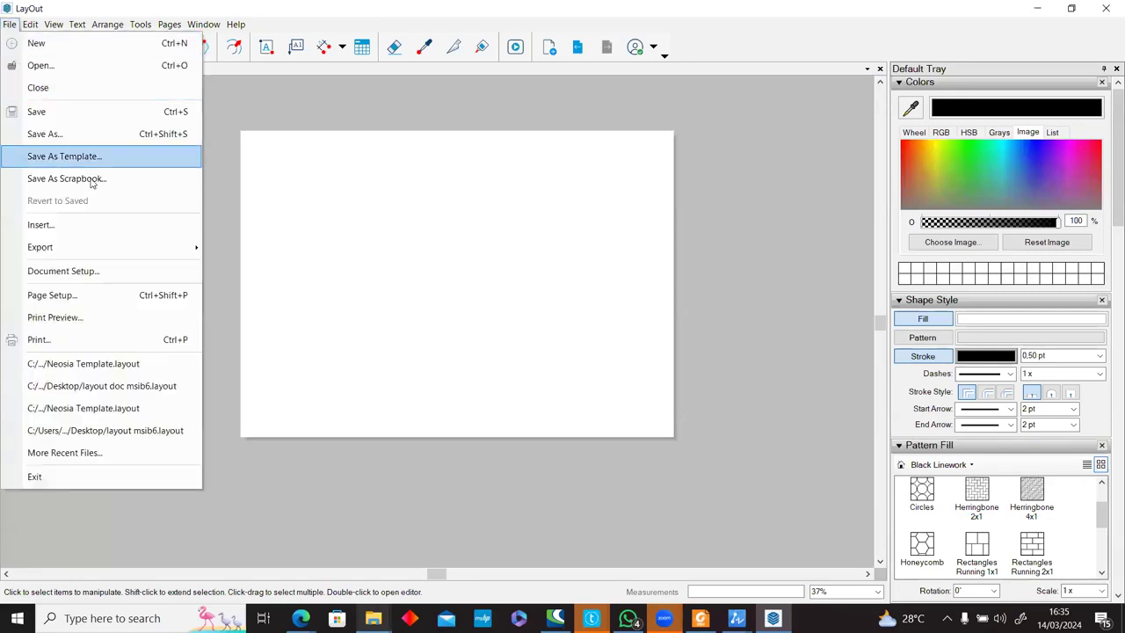
click(111, 224)
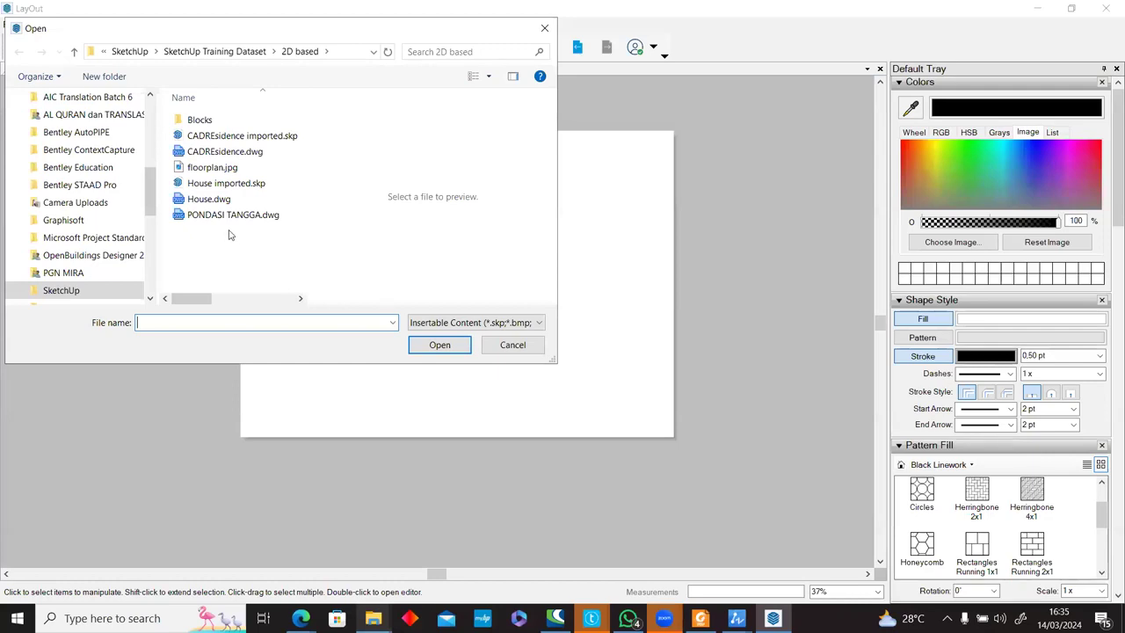
click(217, 200)
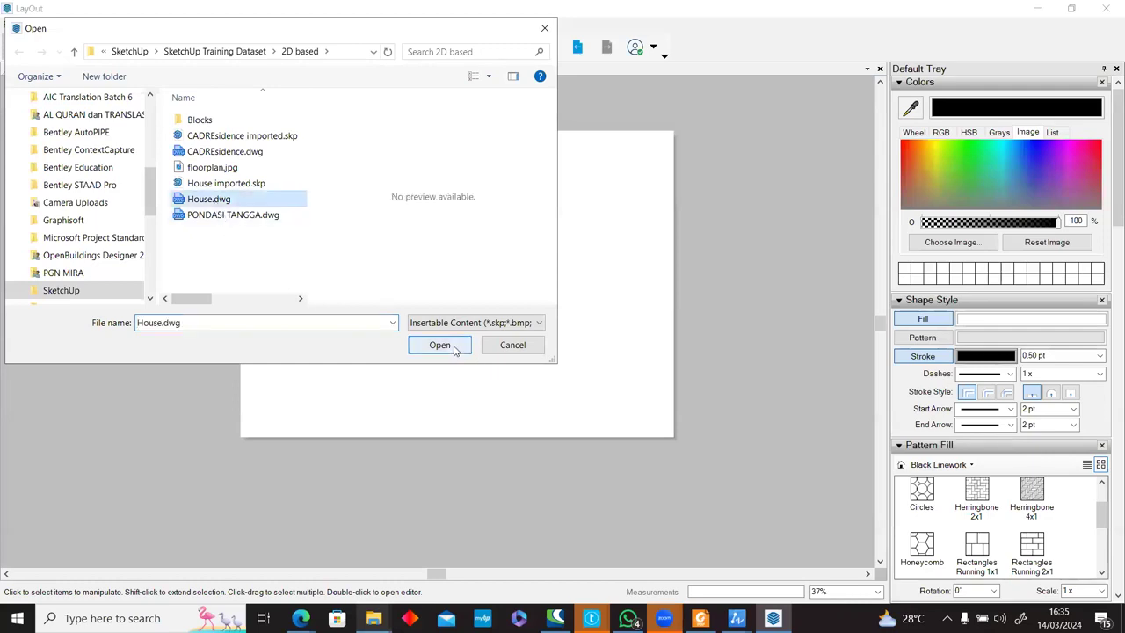
click(458, 347)
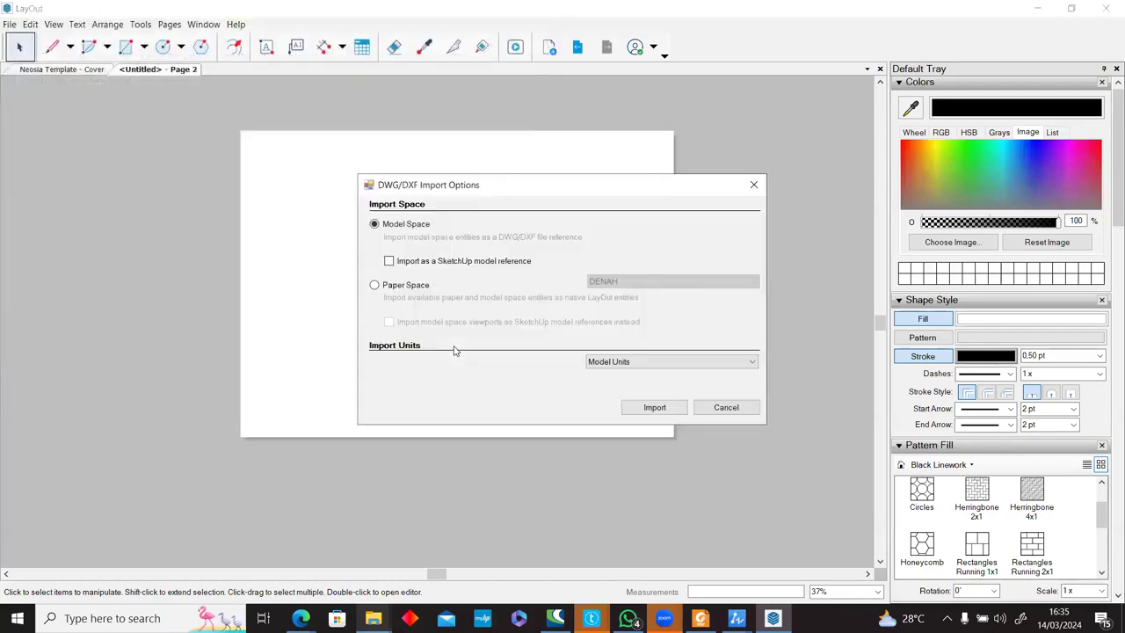
click(655, 409)
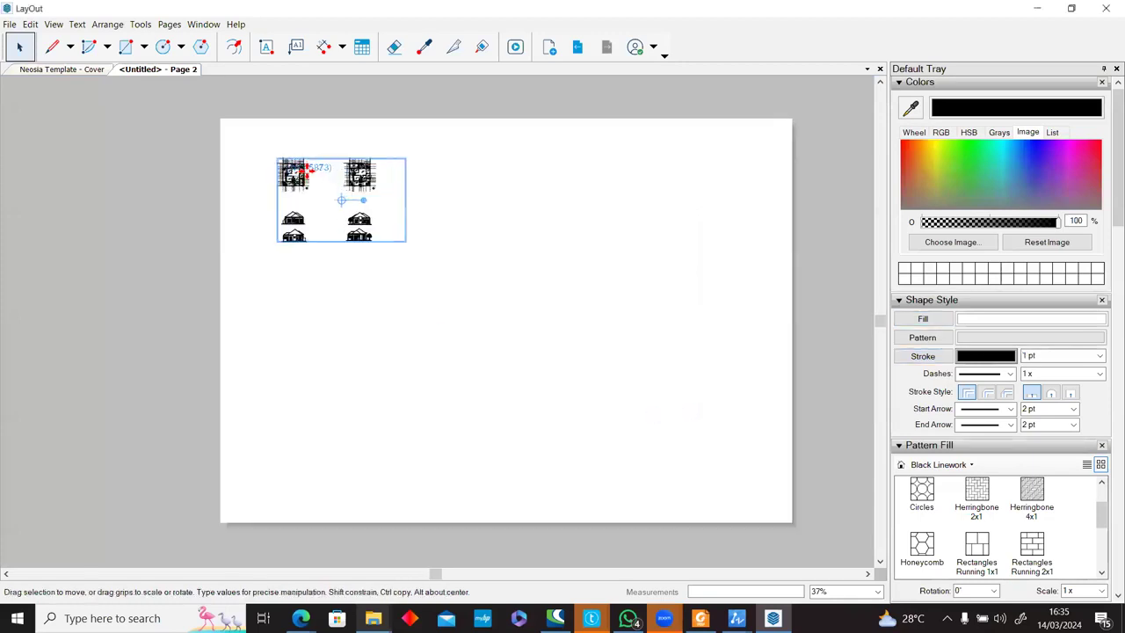
Set the inserted house drawing's dash scale to 0.25x and its stroke width to 0.10 pt.
scroll(302, 174, up, 6)
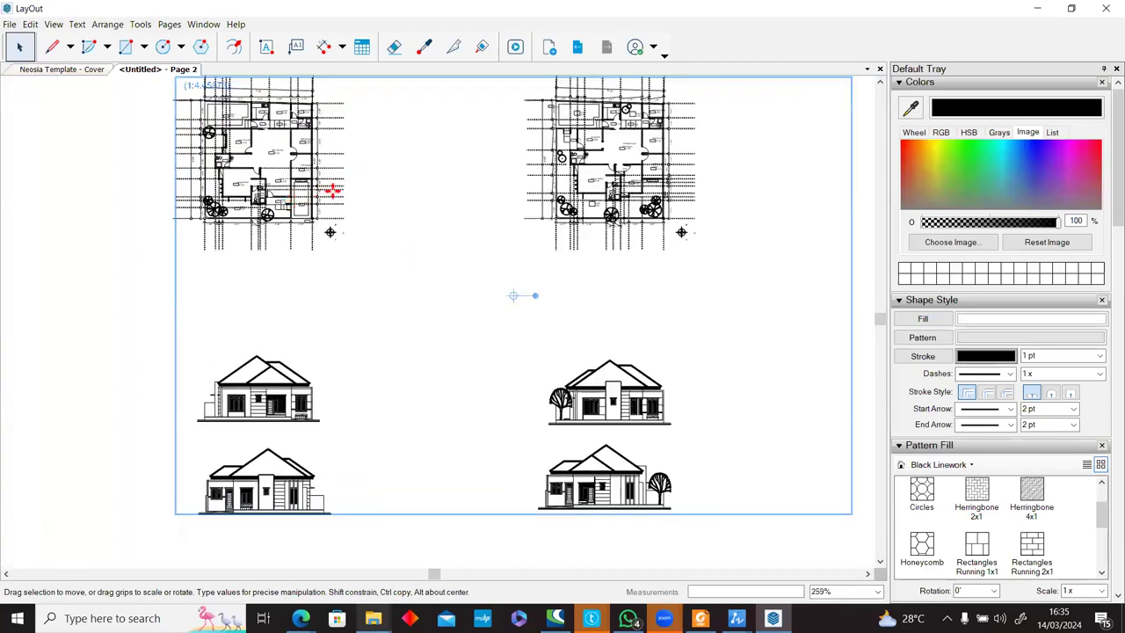
scroll(304, 217, up, 8)
scroll(320, 258, up, 1)
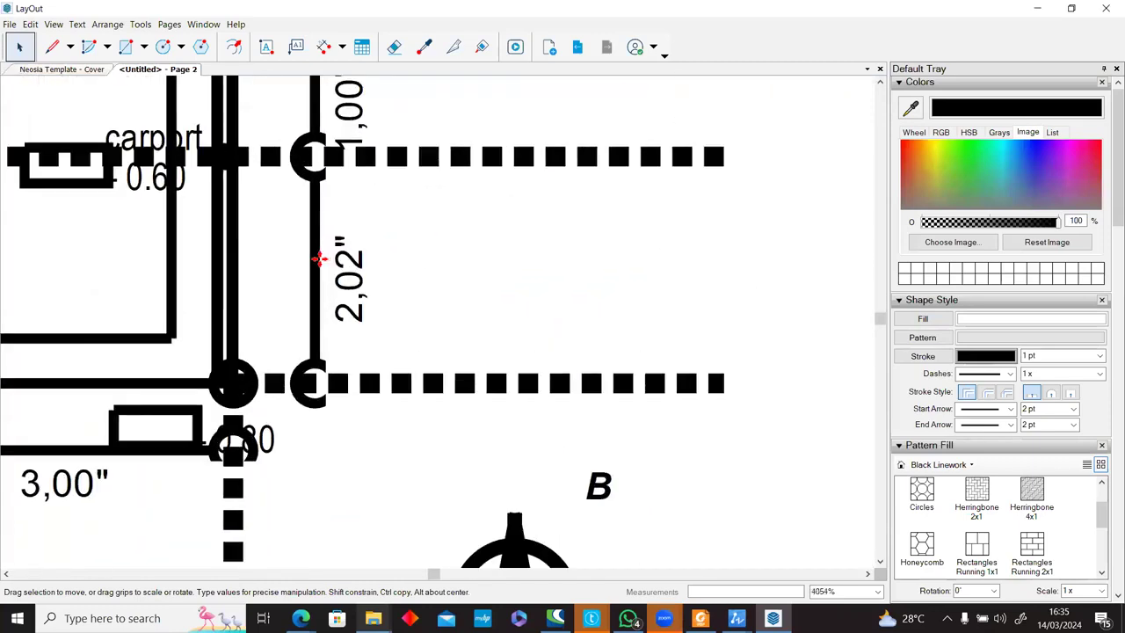
scroll(347, 283, down, 2)
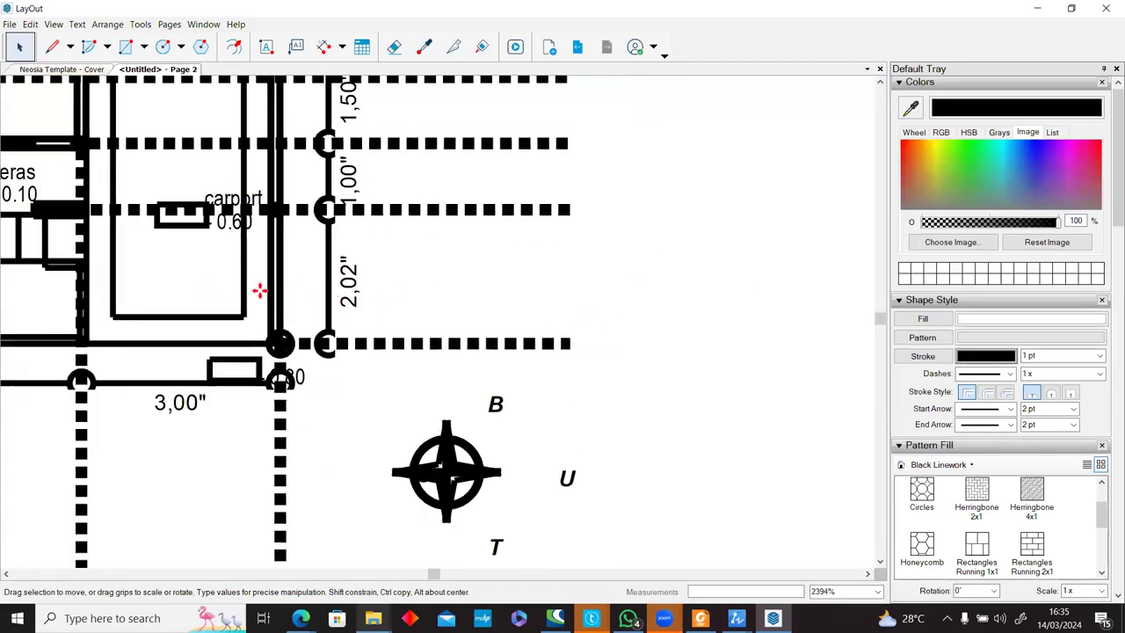
scroll(305, 259, down, 2)
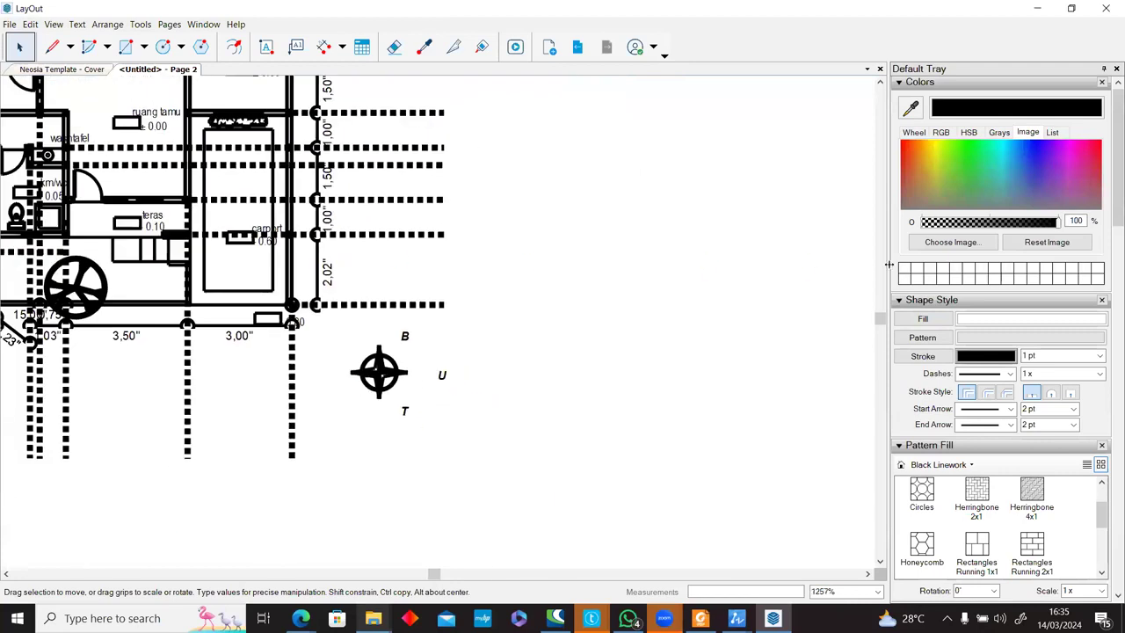
click(1099, 374)
click(1084, 396)
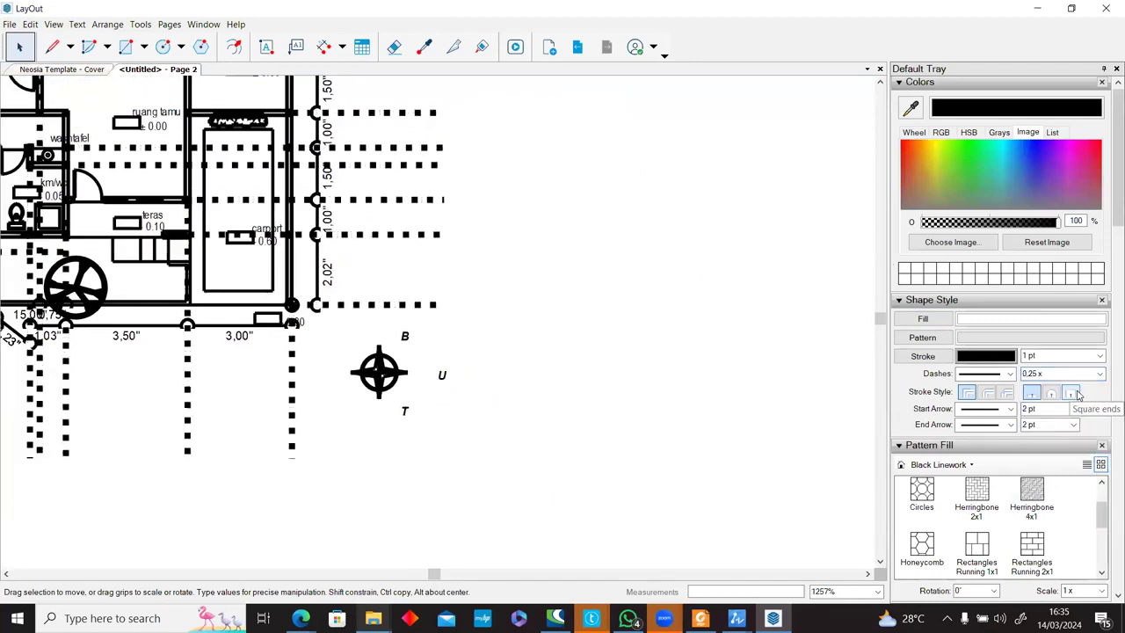
click(1099, 358)
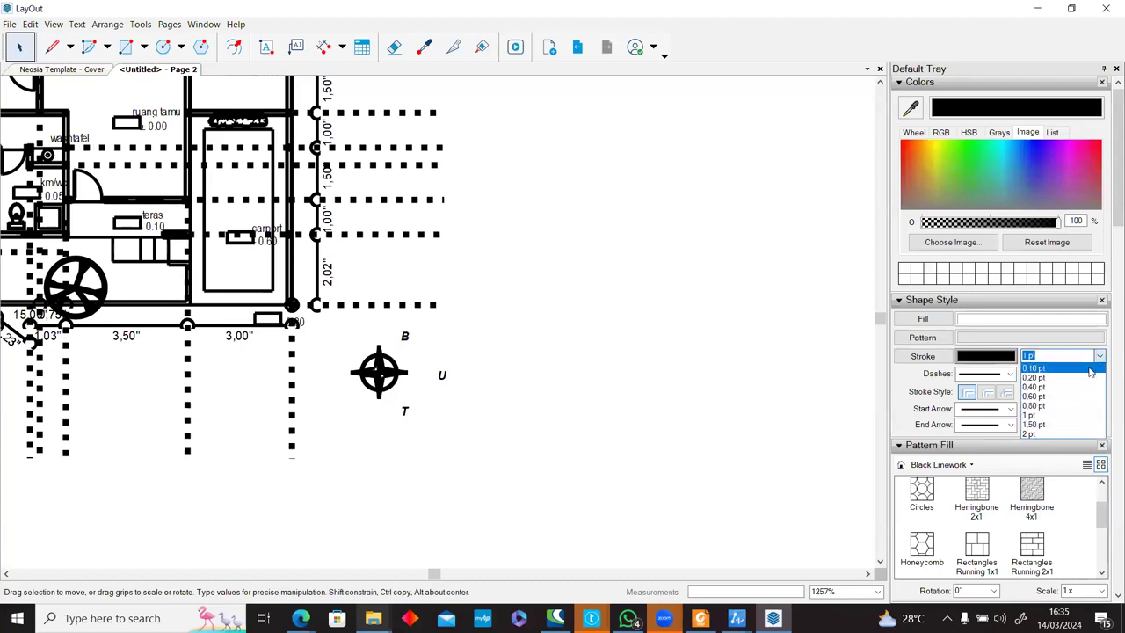
click(1035, 367)
Examine the house drawing's line weights and dashes in the floor plans, and view the plans and elevations together.
scroll(157, 279, up, 2)
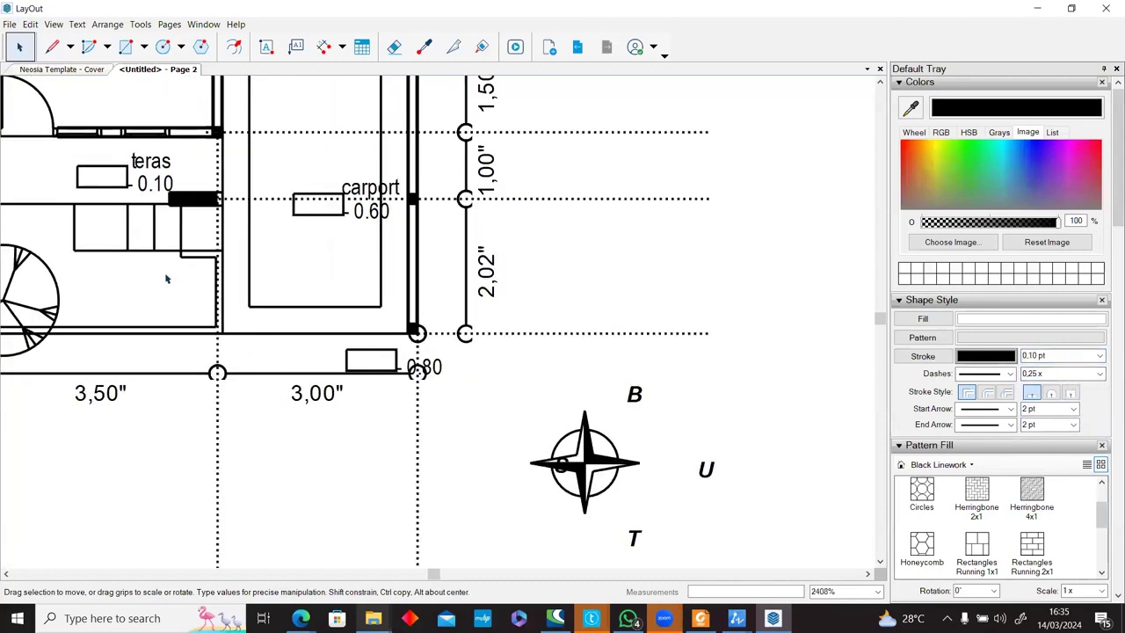
scroll(167, 279, down, 5)
scroll(167, 279, down, 8)
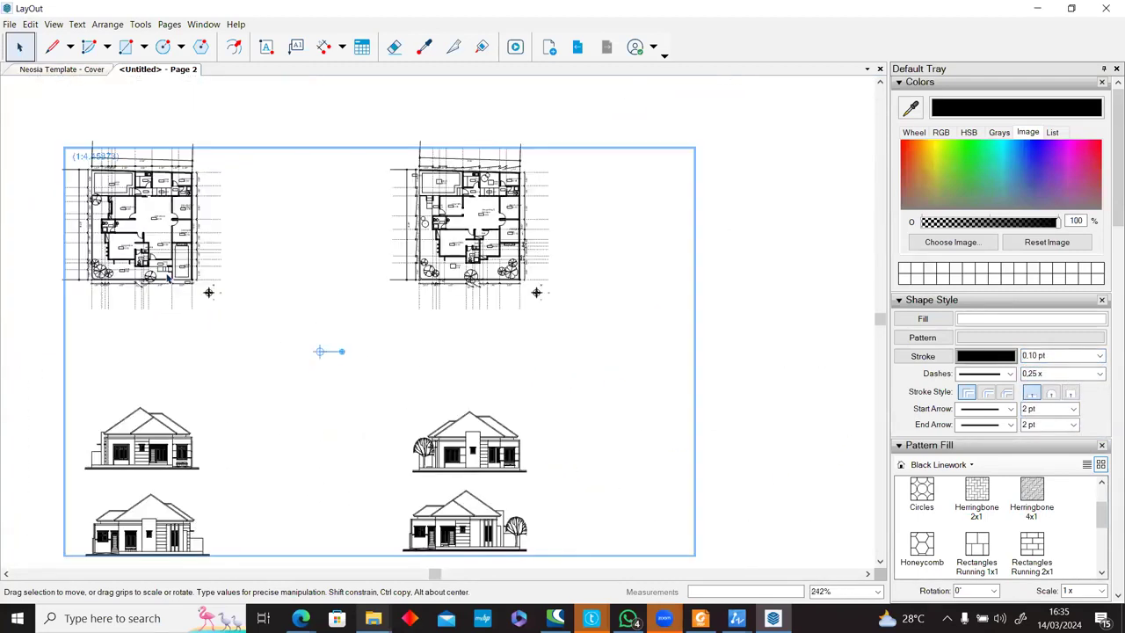
scroll(406, 470, up, 3)
middle_drag(475, 266, 385, 297)
scroll(451, 405, up, 1)
scroll(451, 404, down, 10)
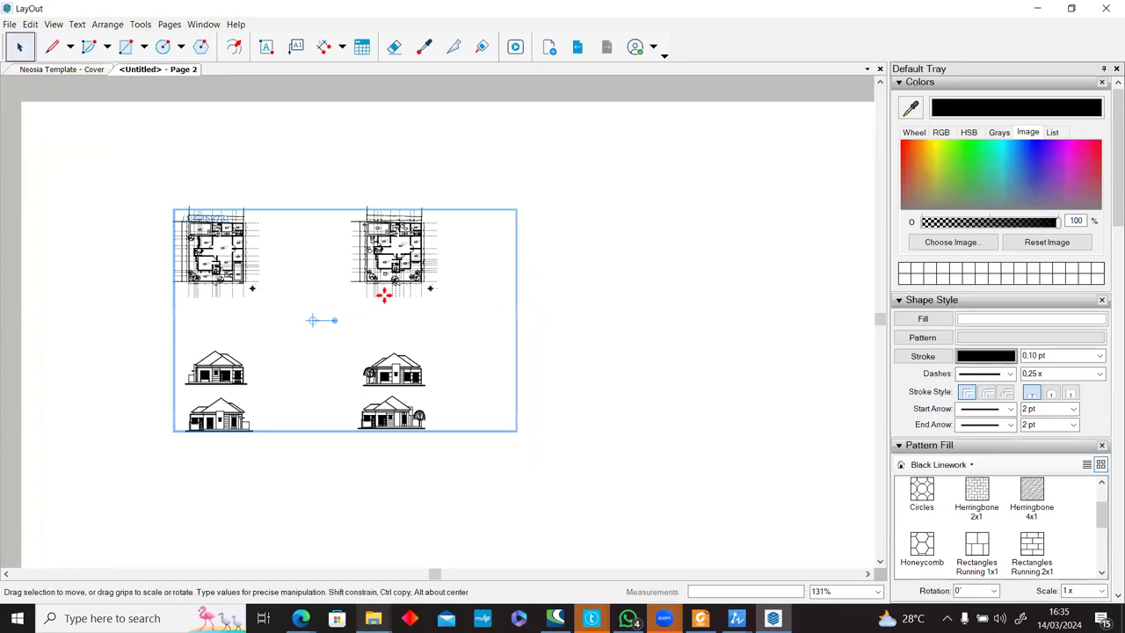
Insert the second file from the Blocks folder on page 2, and delete the inserted model viewport.
click(9, 24)
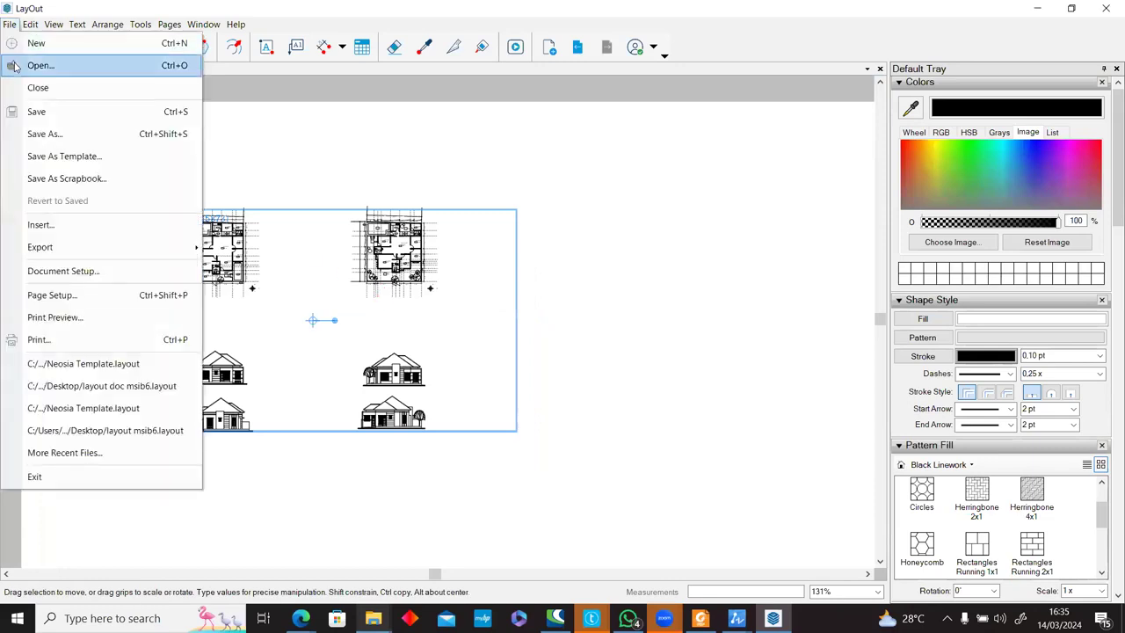
click(83, 225)
double_click(200, 119)
double_click(204, 136)
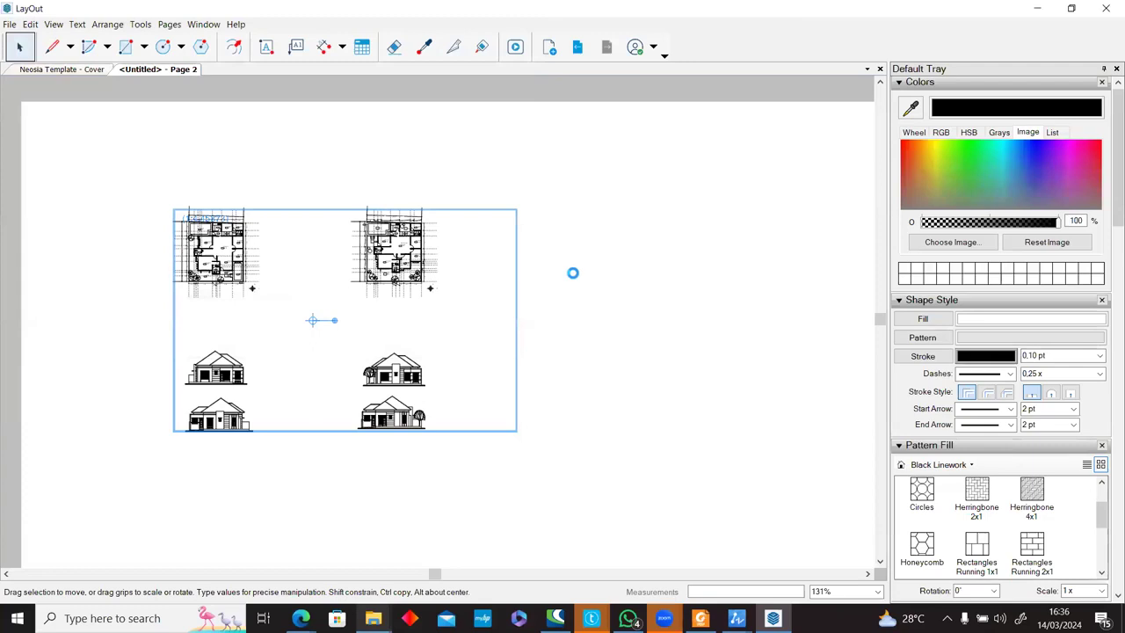
scroll(528, 251, down, 5)
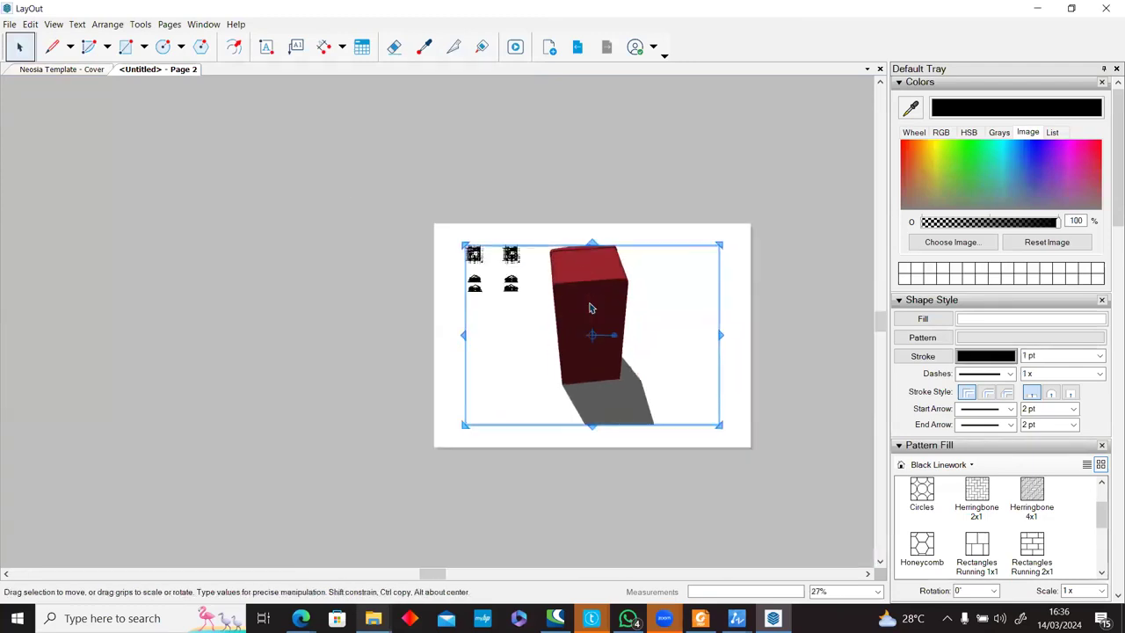
key(Delete)
click(7, 25)
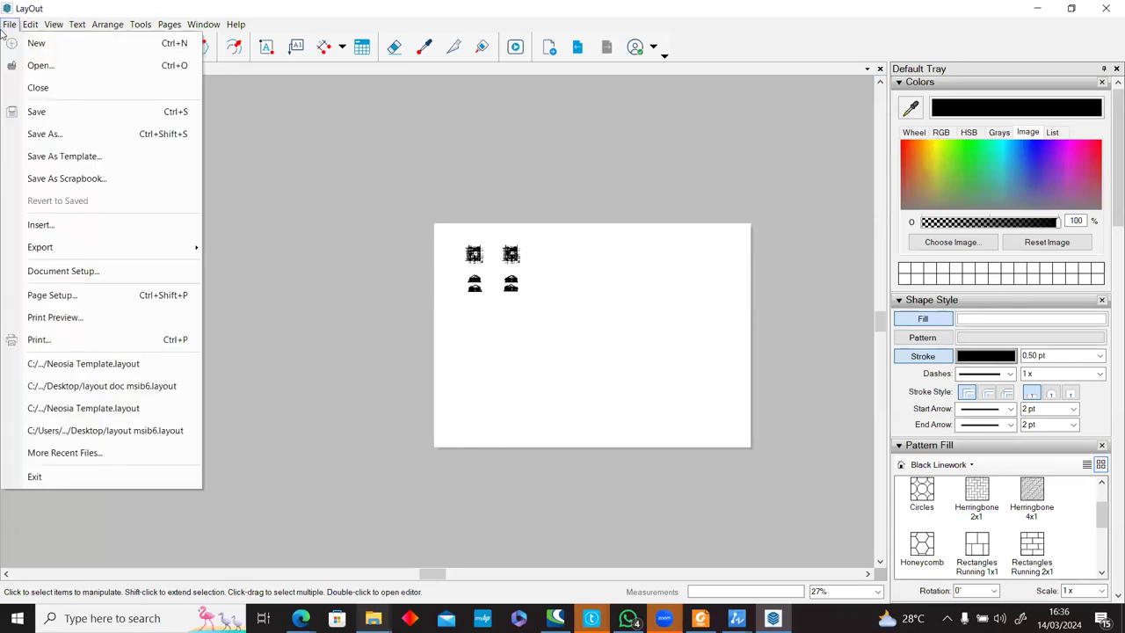
click(65, 223)
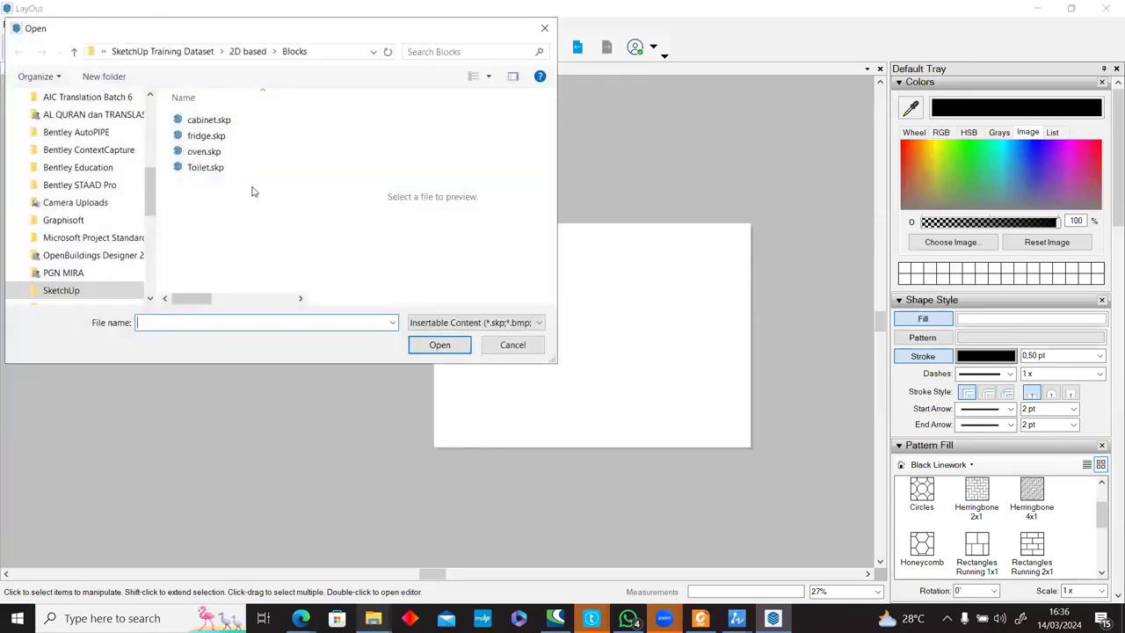
click(249, 51)
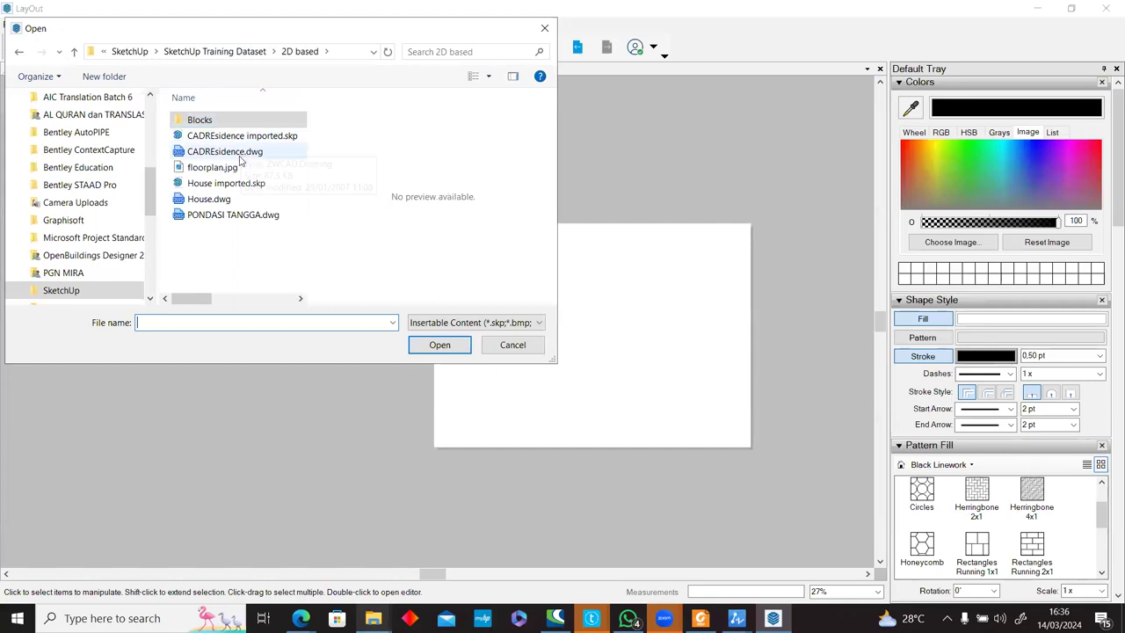
click(519, 345)
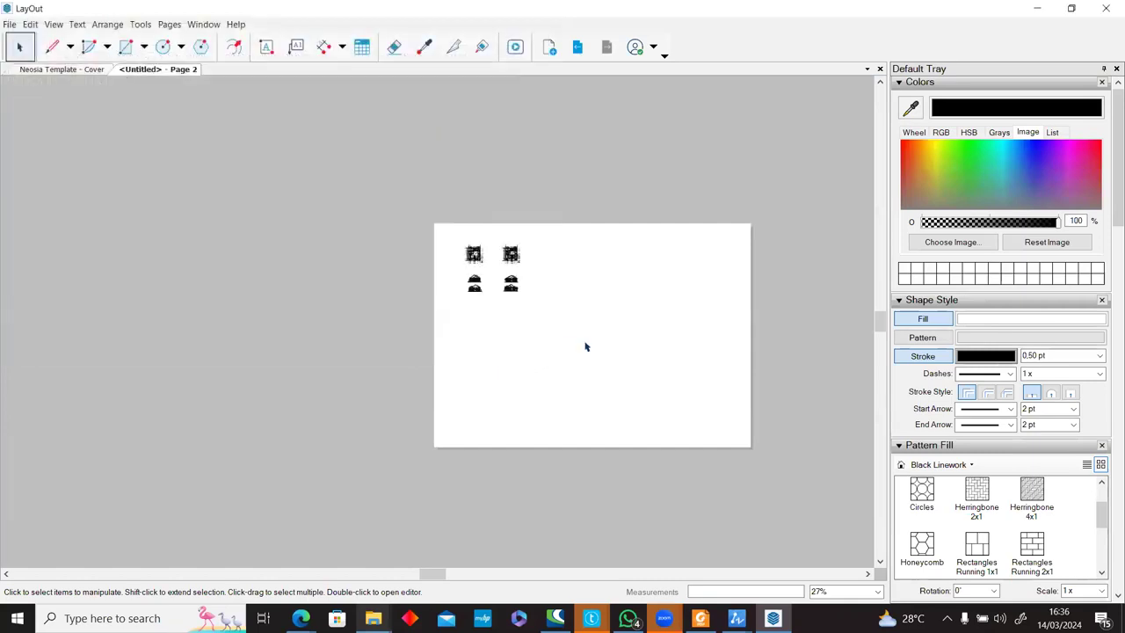
Go back to page 1 and delete the house floor plan and elevation drawing from it.
click(578, 48)
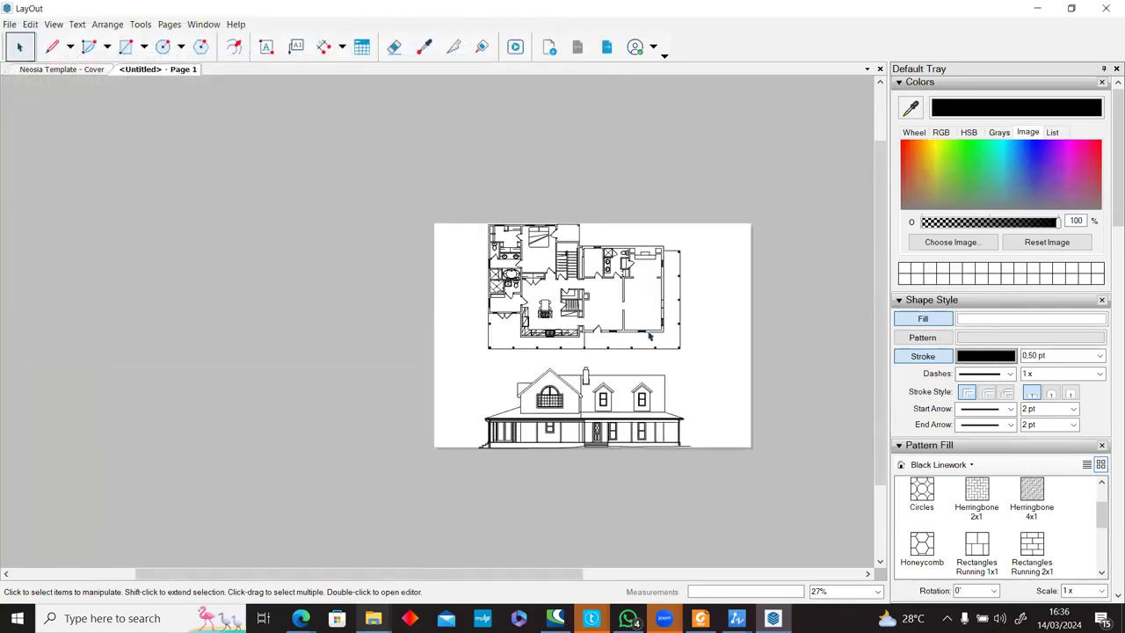
drag(447, 148, 765, 507)
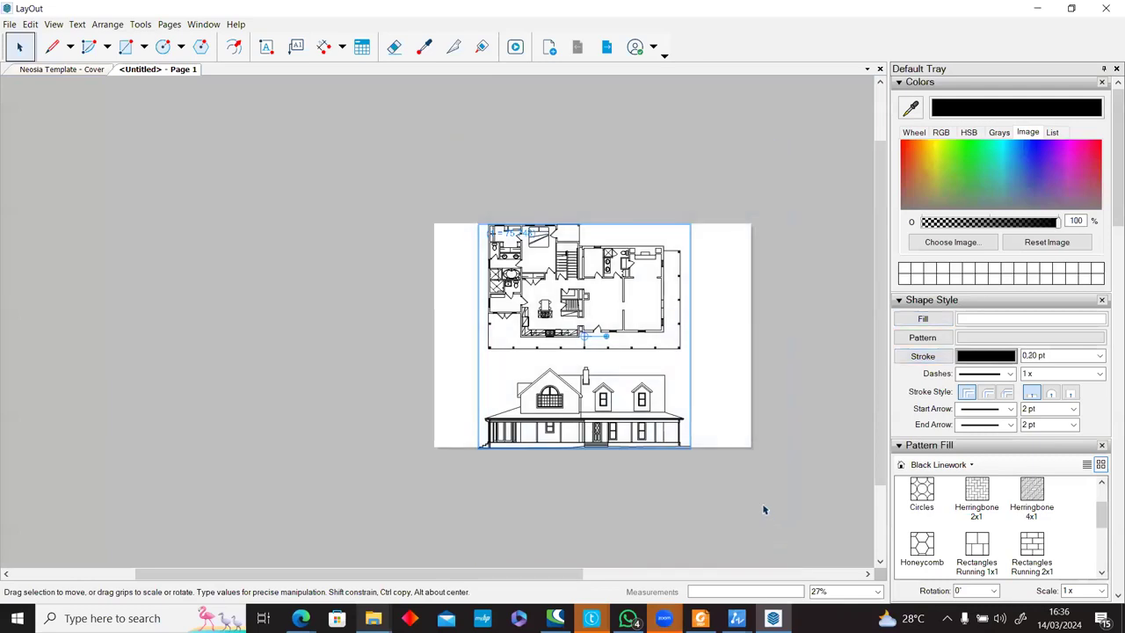
key(Delete)
scroll(751, 325, up, 2)
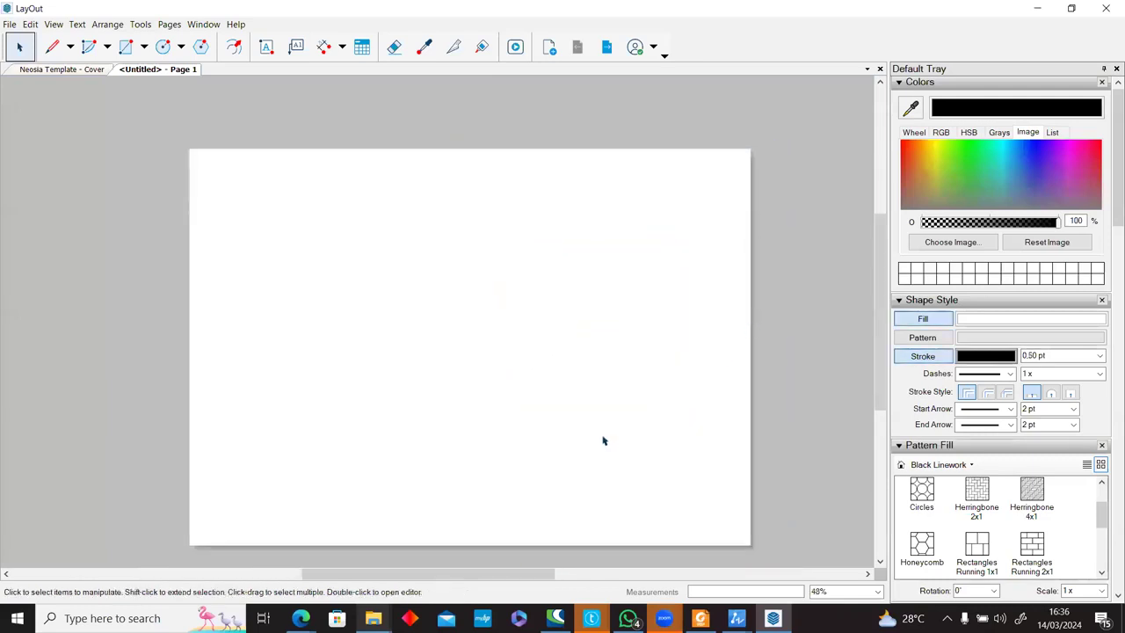
scroll(603, 422, up, 1)
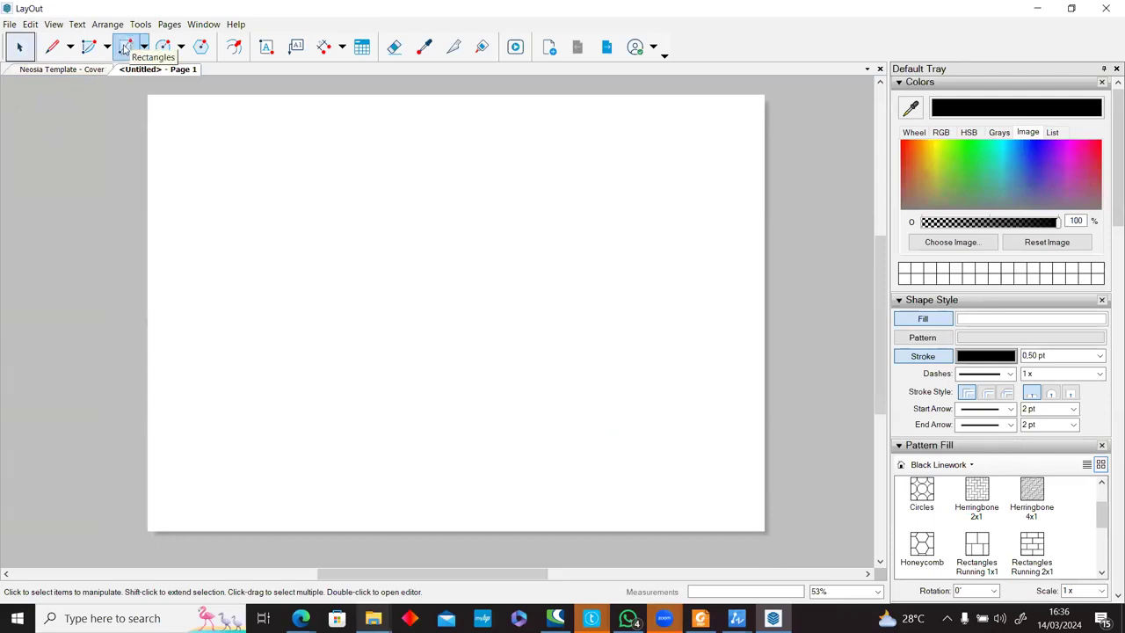
Draw an unfilled border rectangle about 419 by 295 mm from the page's upper-left corner to its lower-right corner.
click(125, 48)
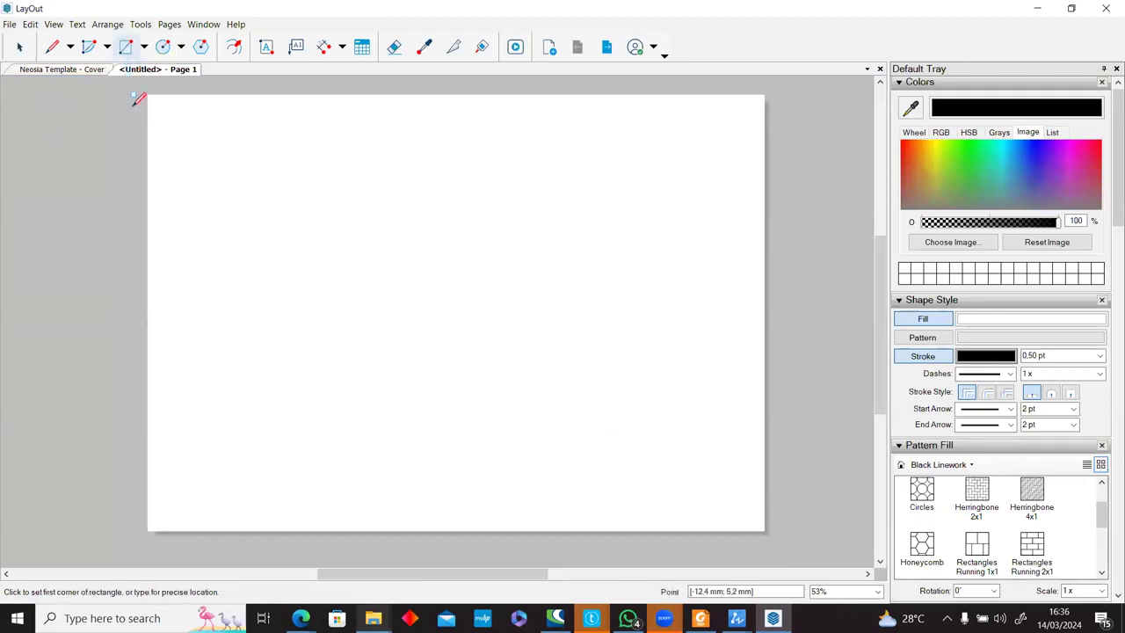
click(150, 98)
scroll(150, 95, up, 5)
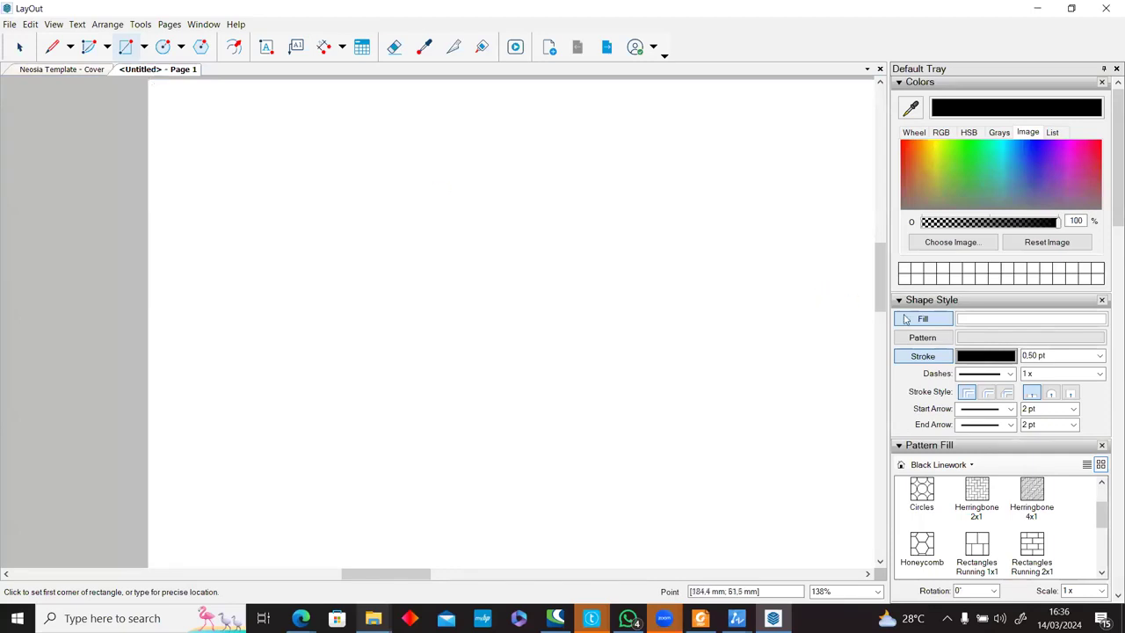
click(150, 78)
scroll(449, 294, down, 5)
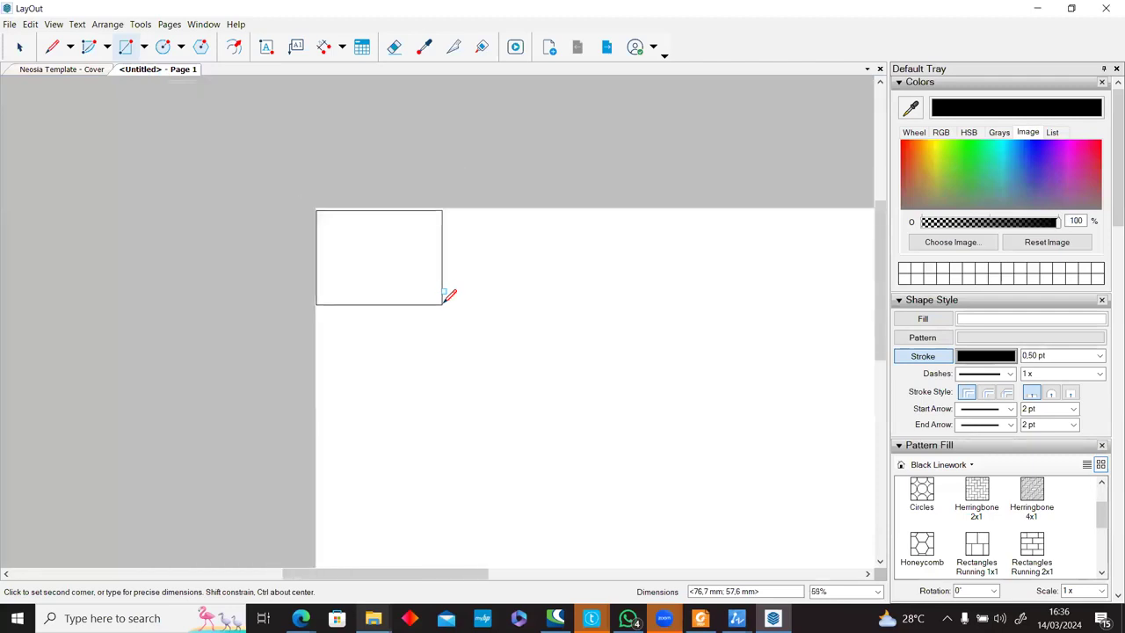
scroll(748, 501, up, 2)
scroll(749, 501, up, 3)
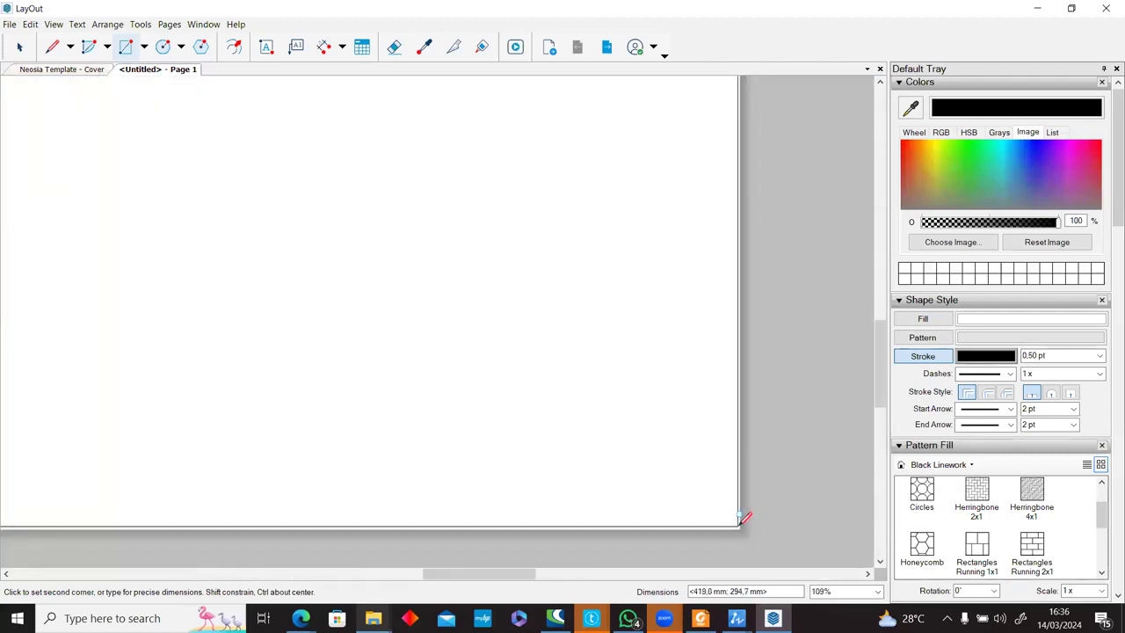
click(741, 519)
Stretch the border rectangle's upper edge to meet the upper edge of the page.
scroll(568, 423, down, 1)
middle_drag(302, 158, 524, 317)
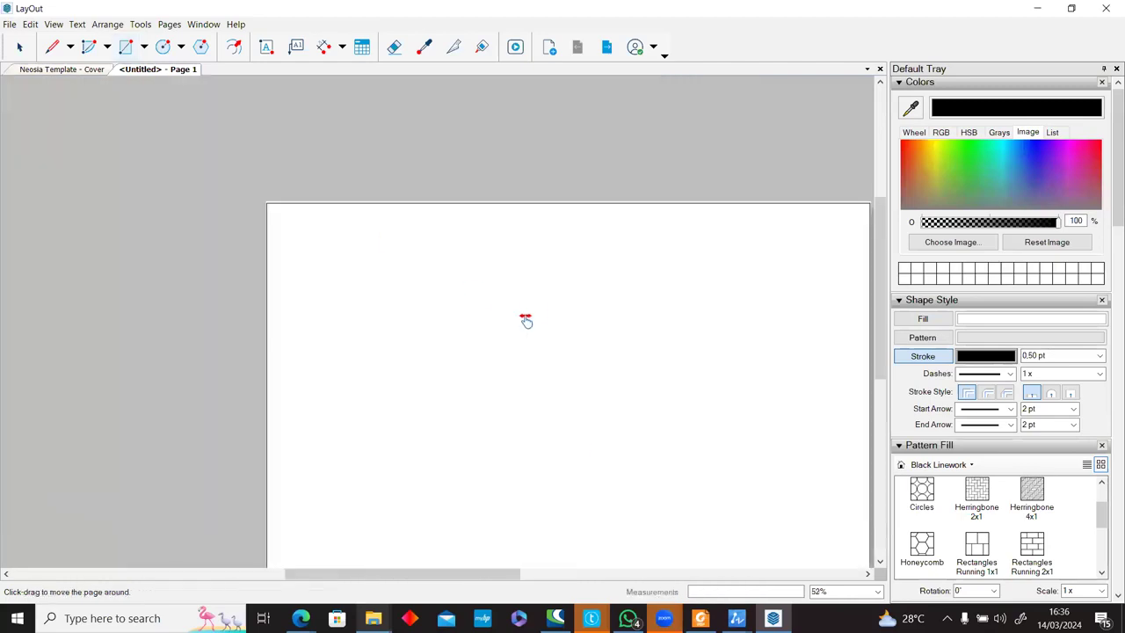
scroll(262, 195, up, 3)
key(space)
click(281, 191)
scroll(457, 225, down, 3)
middle_drag(701, 225, 359, 274)
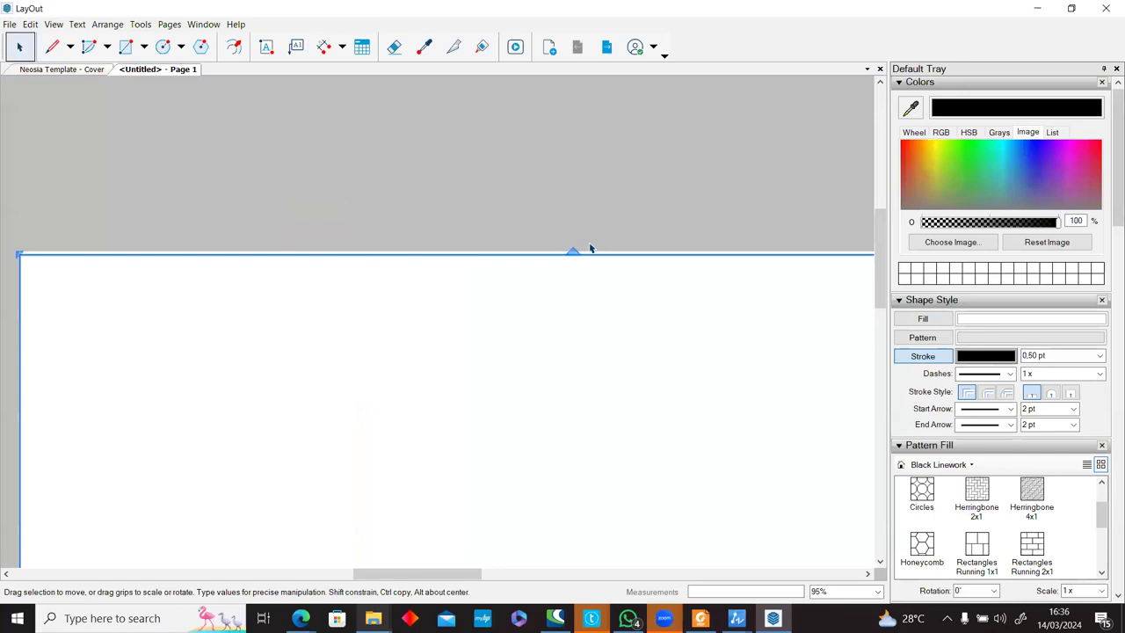
scroll(584, 251, up, 2)
mouse_move(563, 255)
mouse_down()
mouse_move(563, 245)
mouse_move(570, 261)
mouse_move(551, 241)
mouse_move(554, 251)
mouse_up()
scroll(563, 255, up, 4)
scroll(528, 236, down, 2)
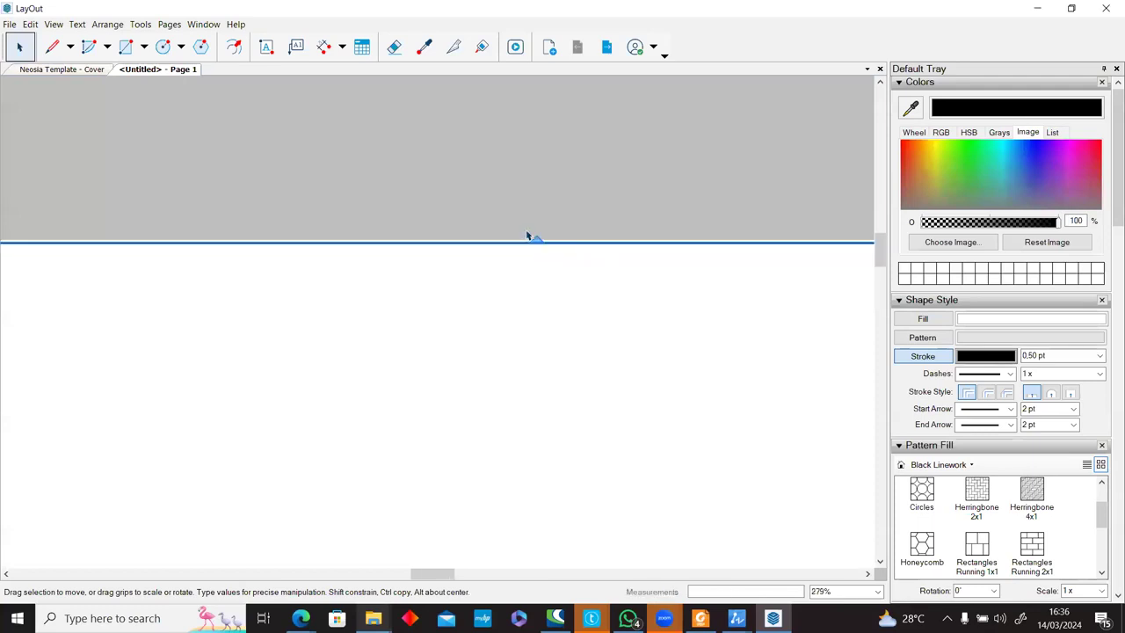
scroll(512, 205, down, 5)
mouse_move(527, 308)
middle_down()
mouse_move(537, 295)
mouse_move(539, 310)
middle_up()
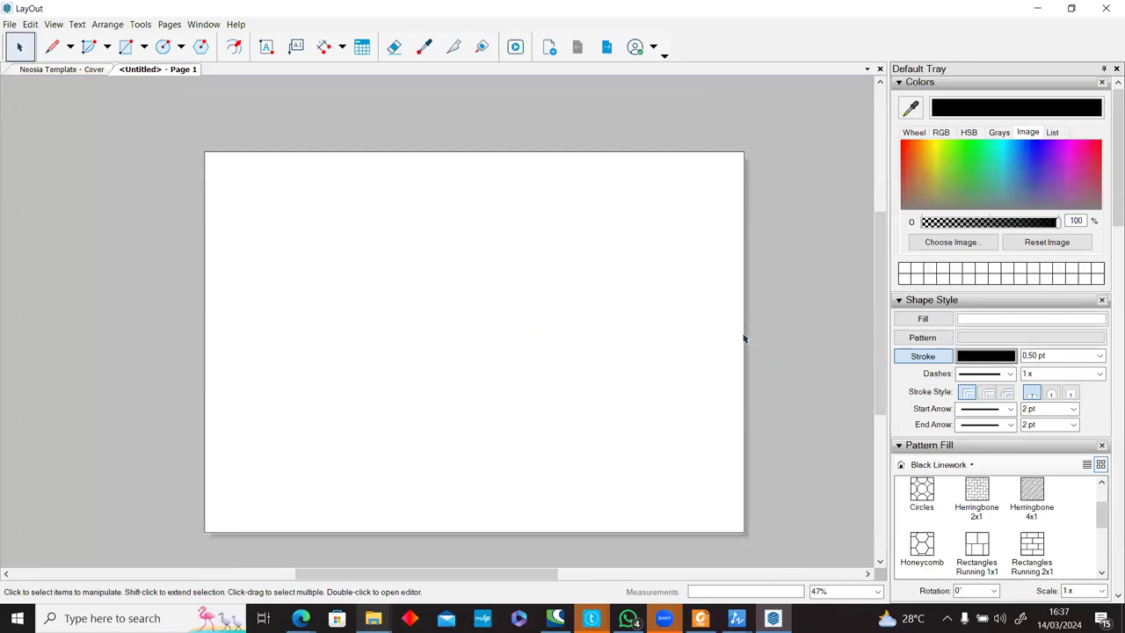
Draw a full-height title block column about 61 mm wide and 296 mm high inside the border's right edge.
click(126, 46)
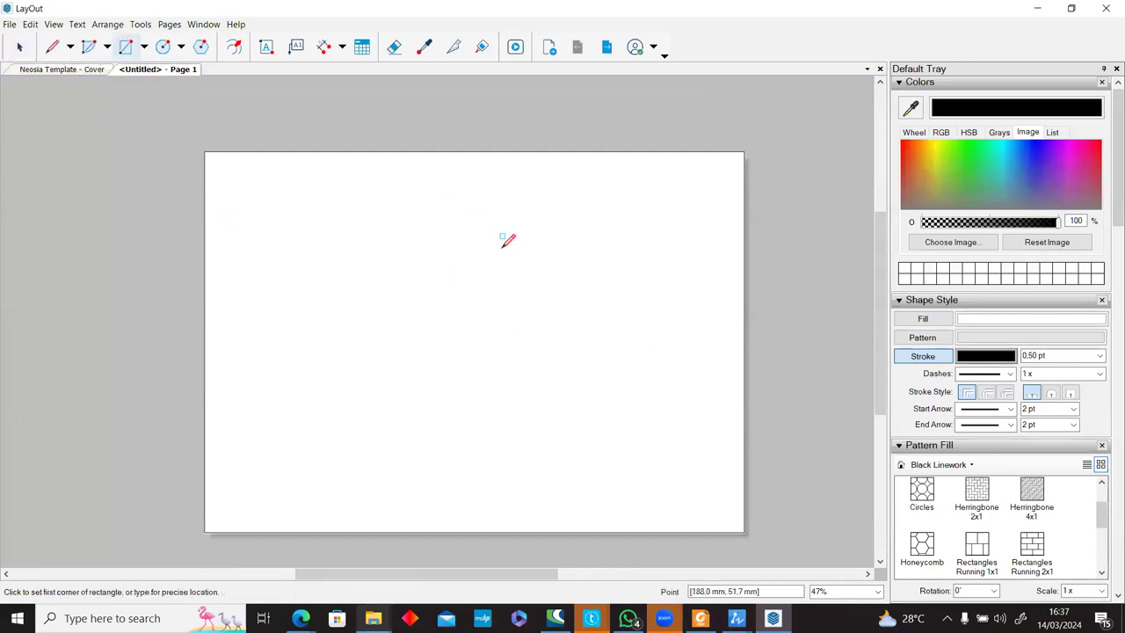
click(745, 151)
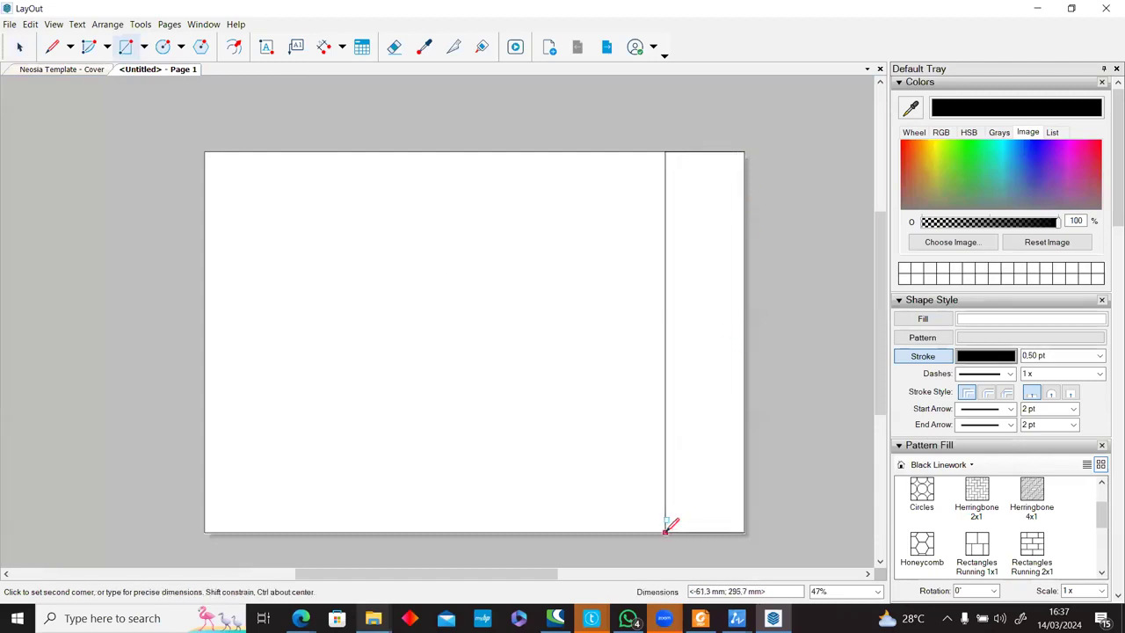
scroll(703, 222, up, 3)
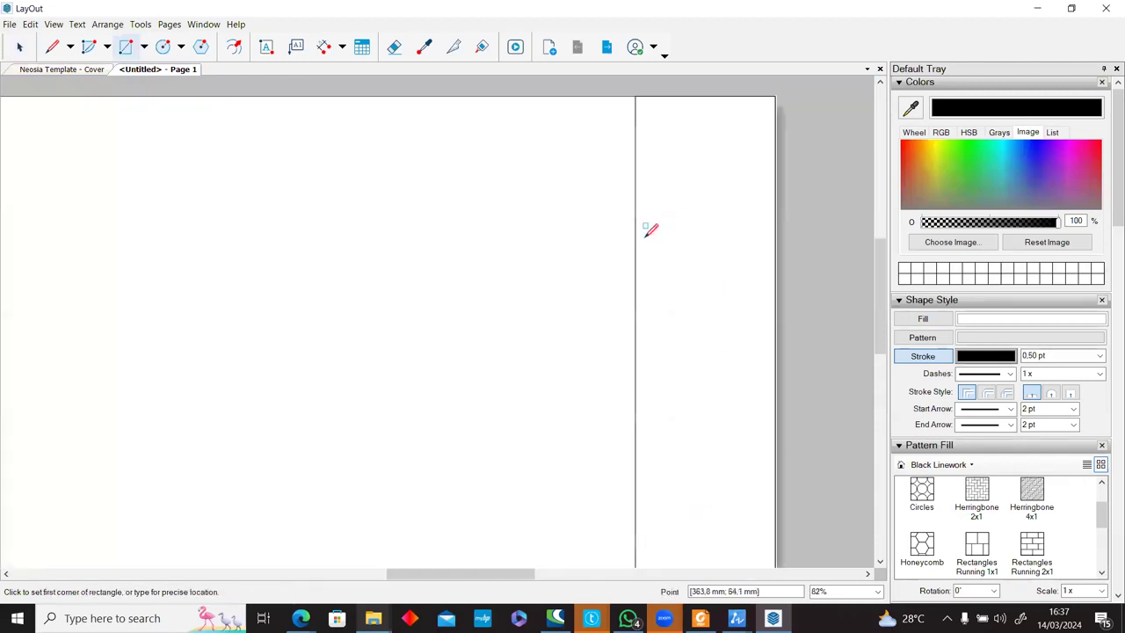
Divide the title block column with three stacked full-width rectangles, the upper two about 77 mm and 37 mm high.
click(636, 228)
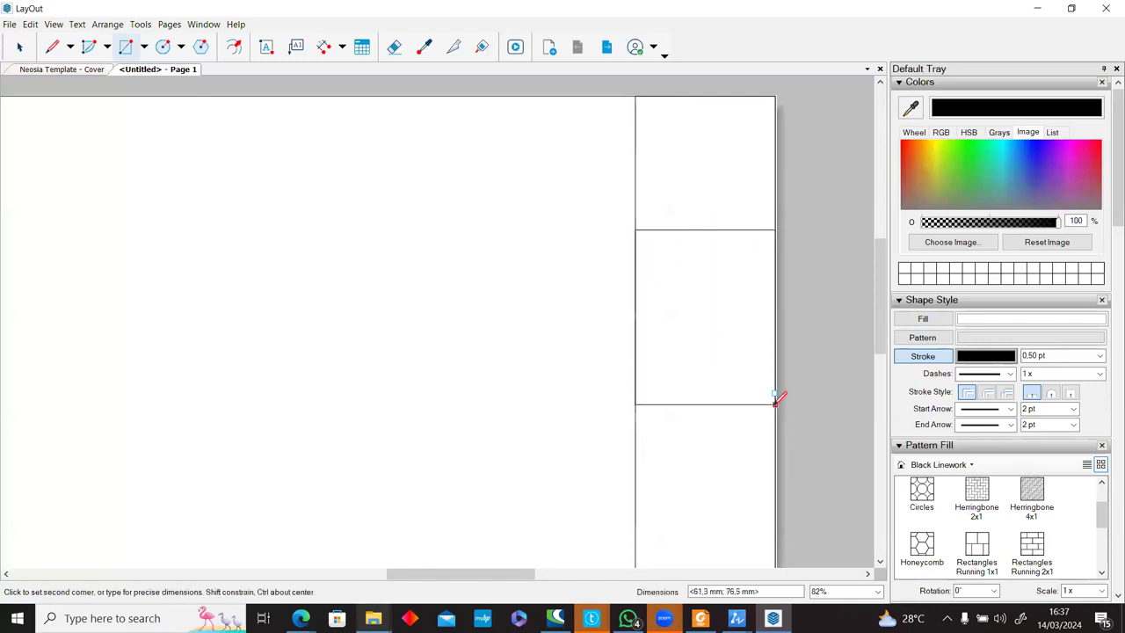
click(775, 405)
scroll(626, 382, down, 2)
click(632, 397)
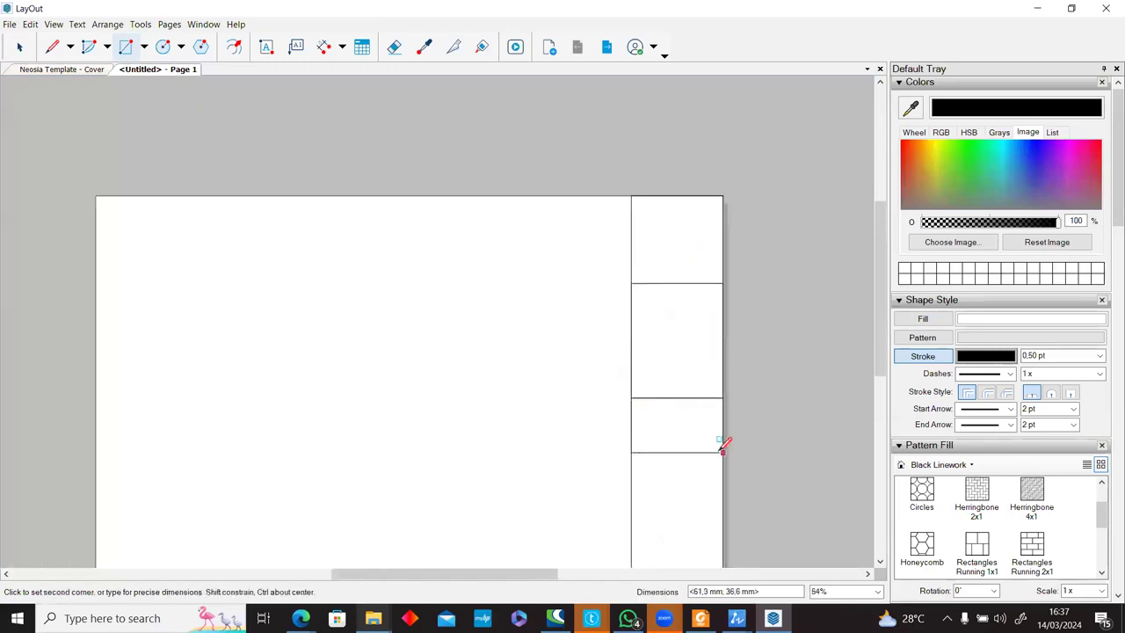
click(722, 452)
middle_drag(625, 407, 554, 247)
scroll(554, 247, up, 1)
click(563, 299)
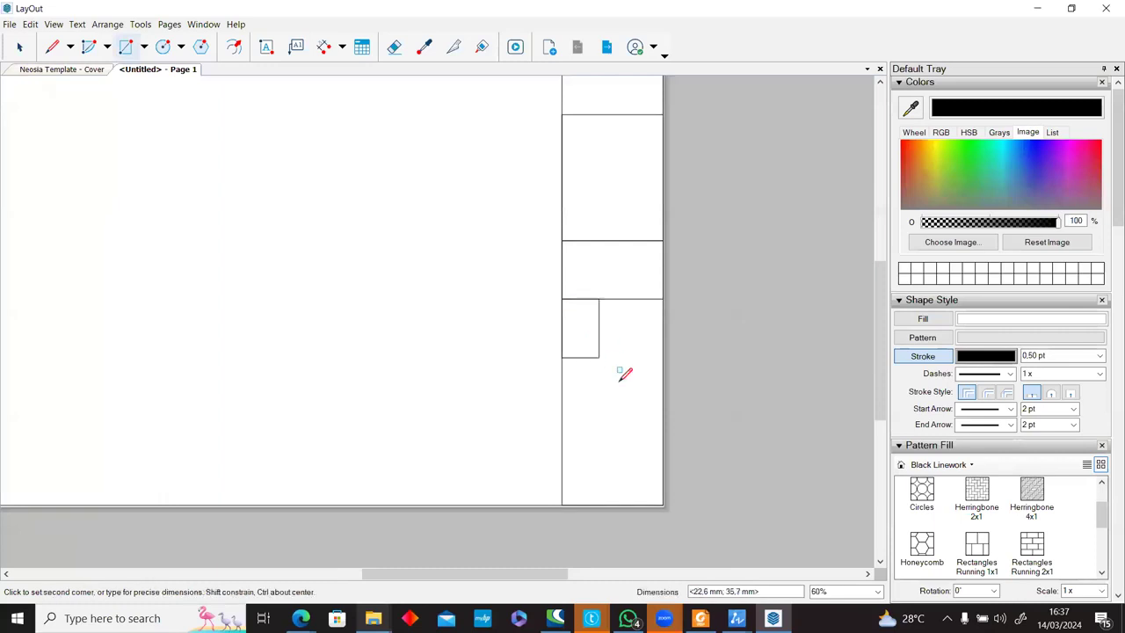
click(664, 394)
Insert LOGO.png from the Layout Files folder onto page 1.
scroll(606, 350, down, 2)
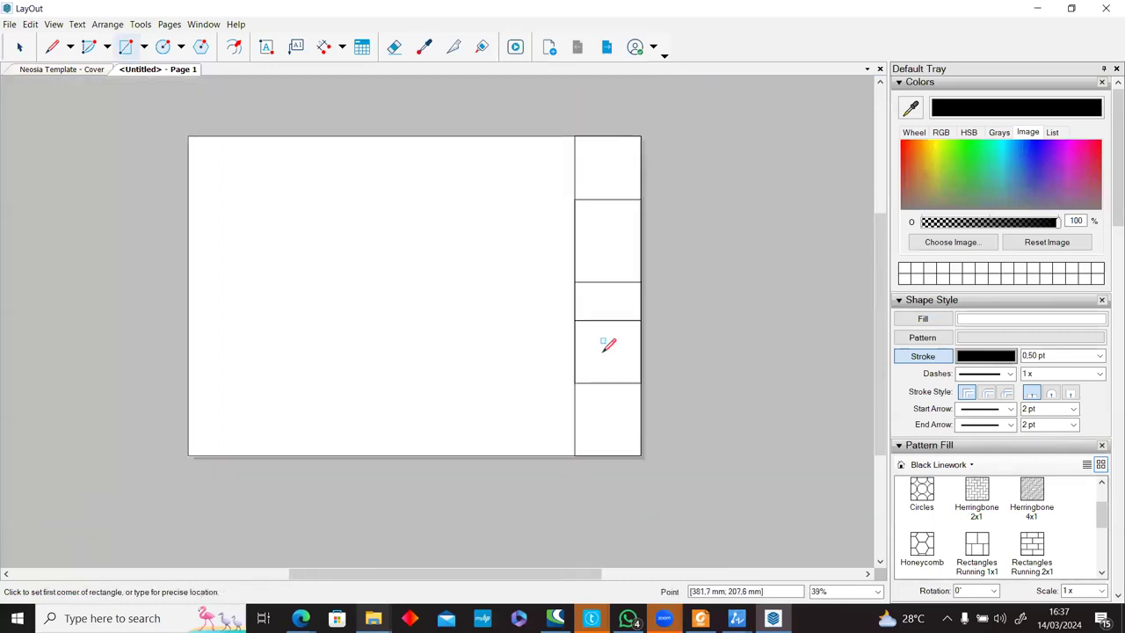
scroll(641, 347, up, 3)
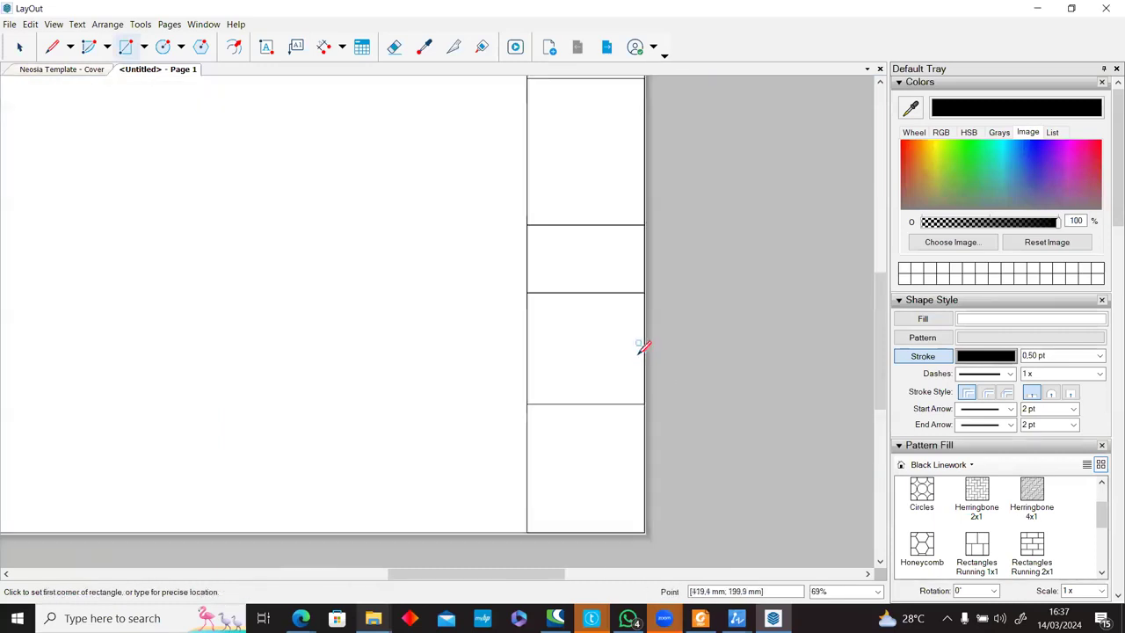
middle_drag(618, 297, 645, 364)
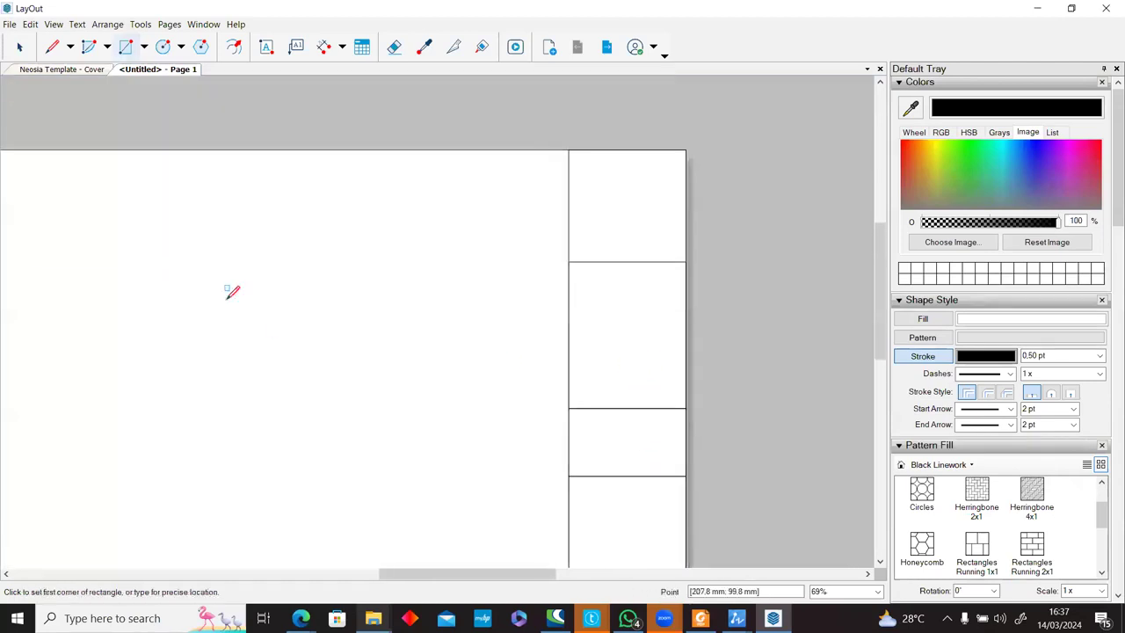
click(9, 24)
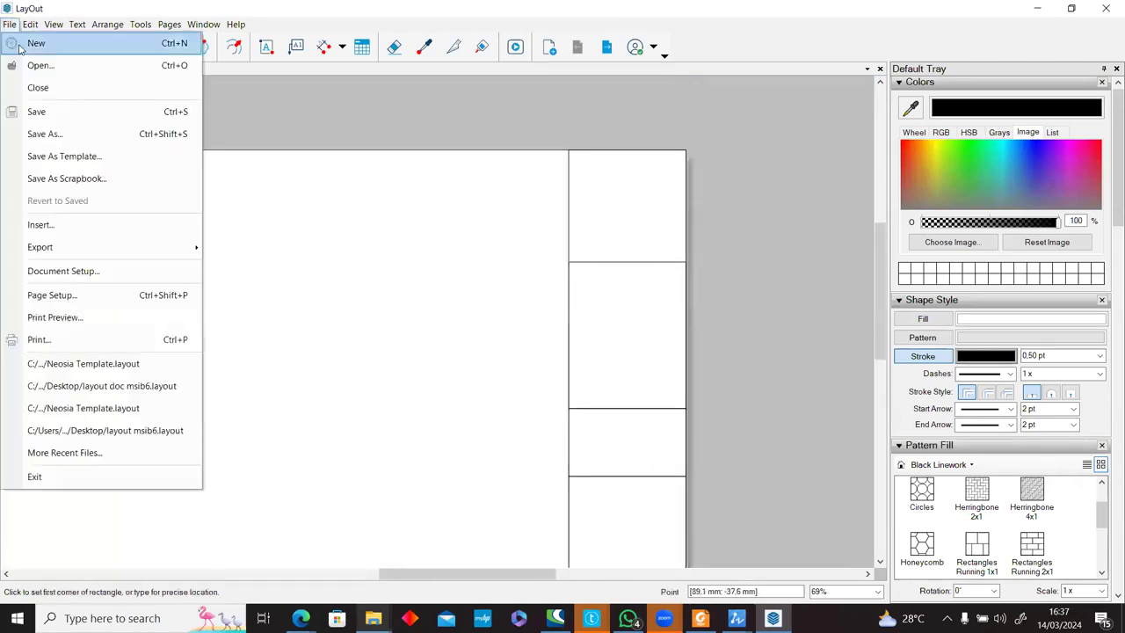
click(109, 226)
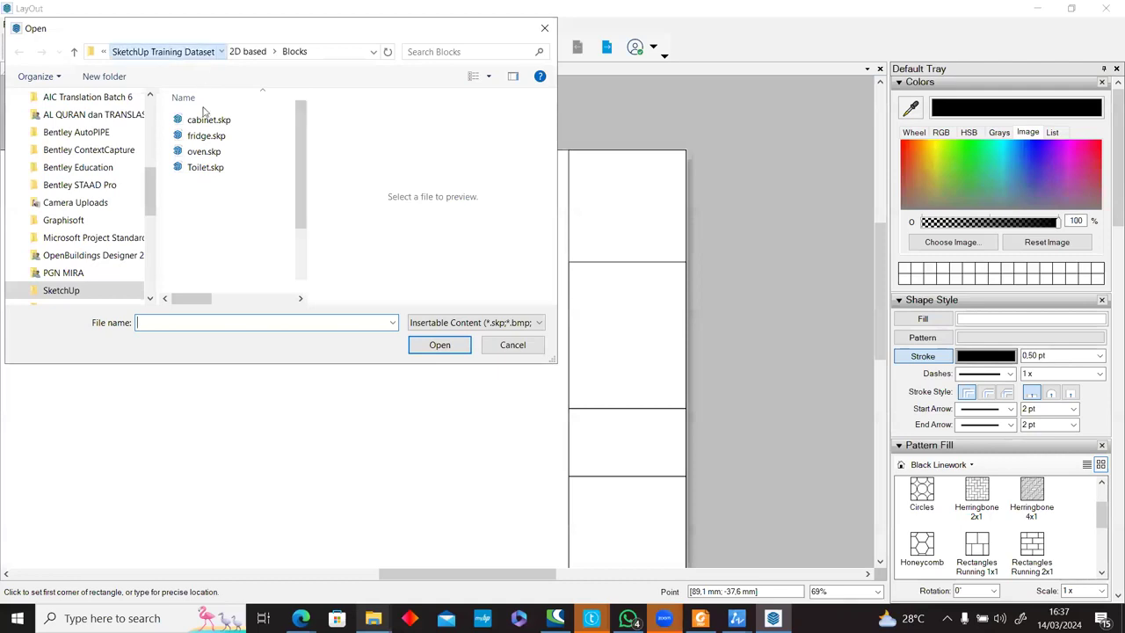
double_click(215, 183)
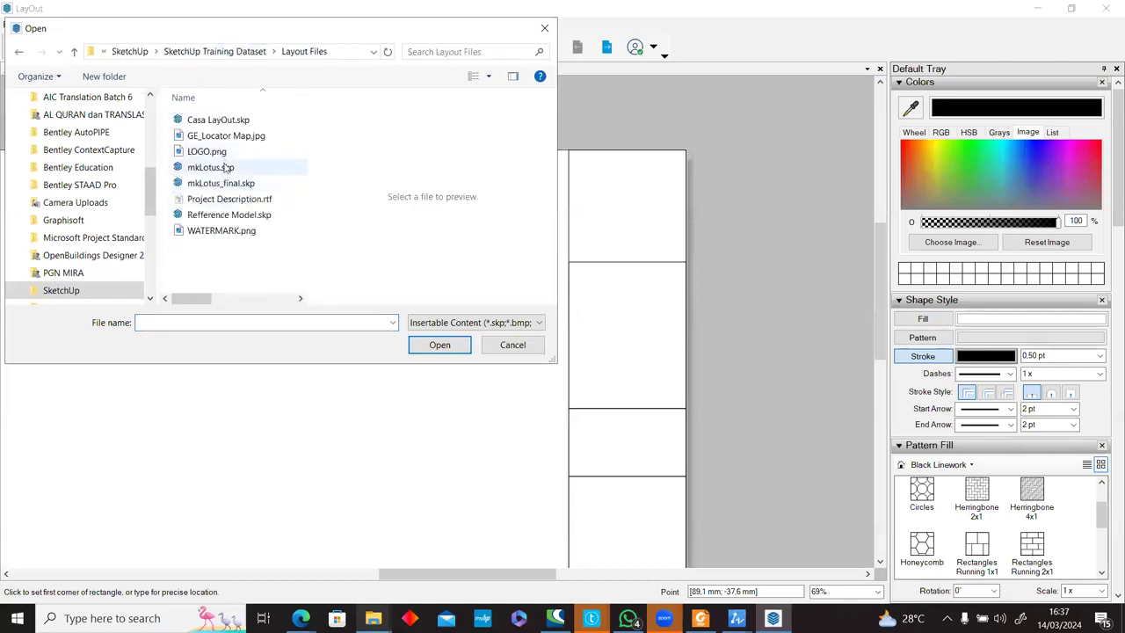
click(211, 152)
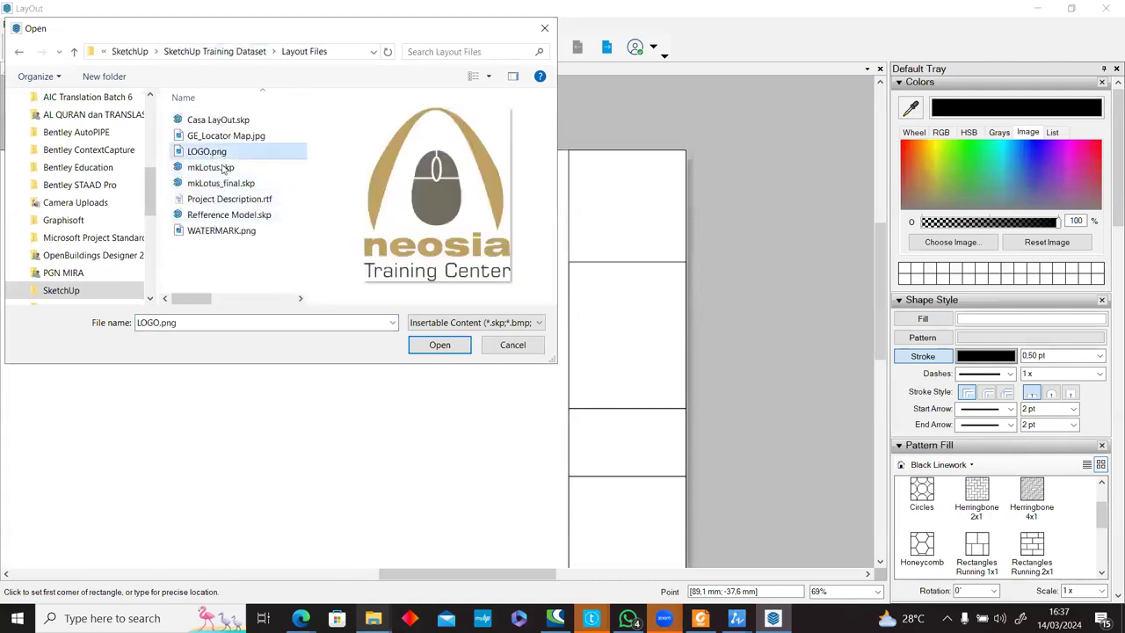
click(439, 346)
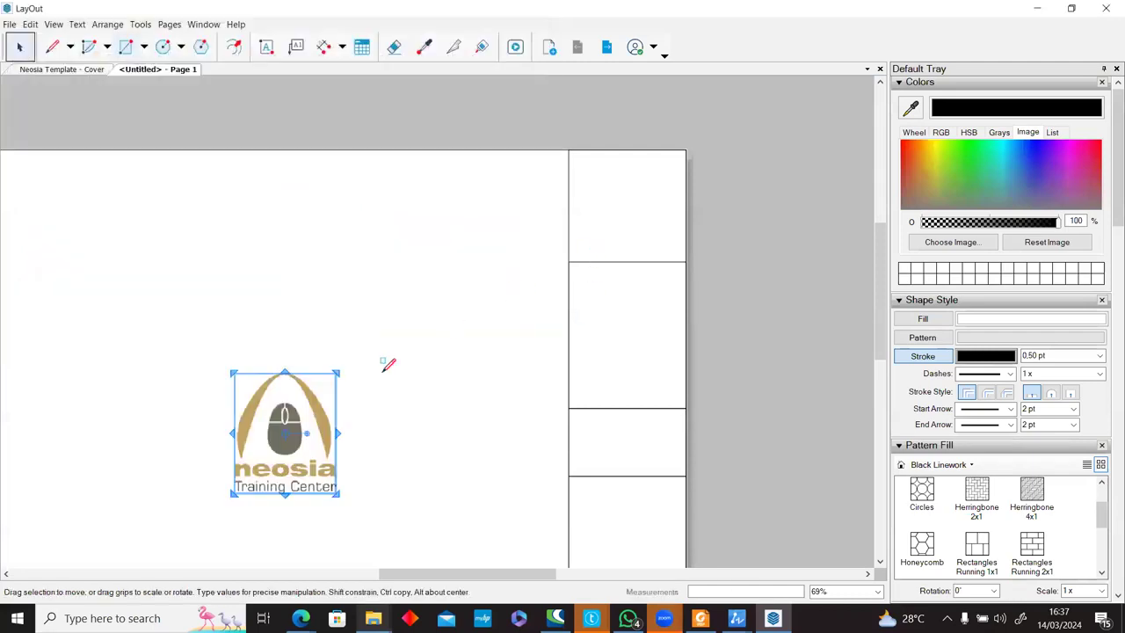
Move the logo into the uppermost title block cell and resize it to fit within the cell.
drag(322, 417, 670, 200)
scroll(717, 315, up, 3)
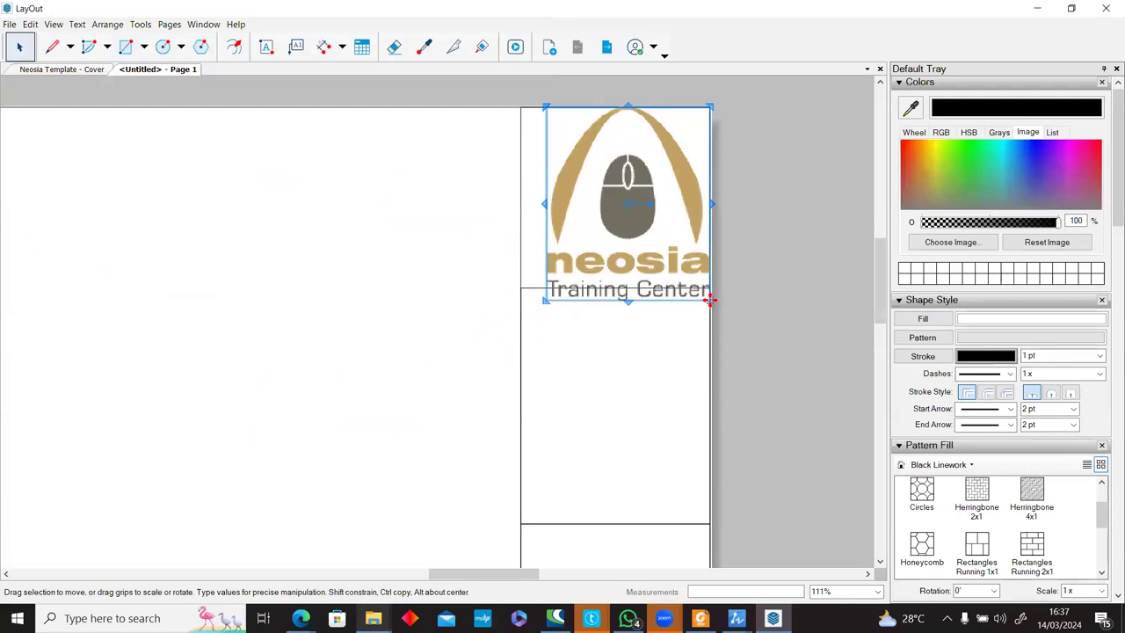
drag(715, 303, 669, 251)
mouse_move(652, 157)
mouse_down()
mouse_move(658, 187)
mouse_move(666, 173)
mouse_up()
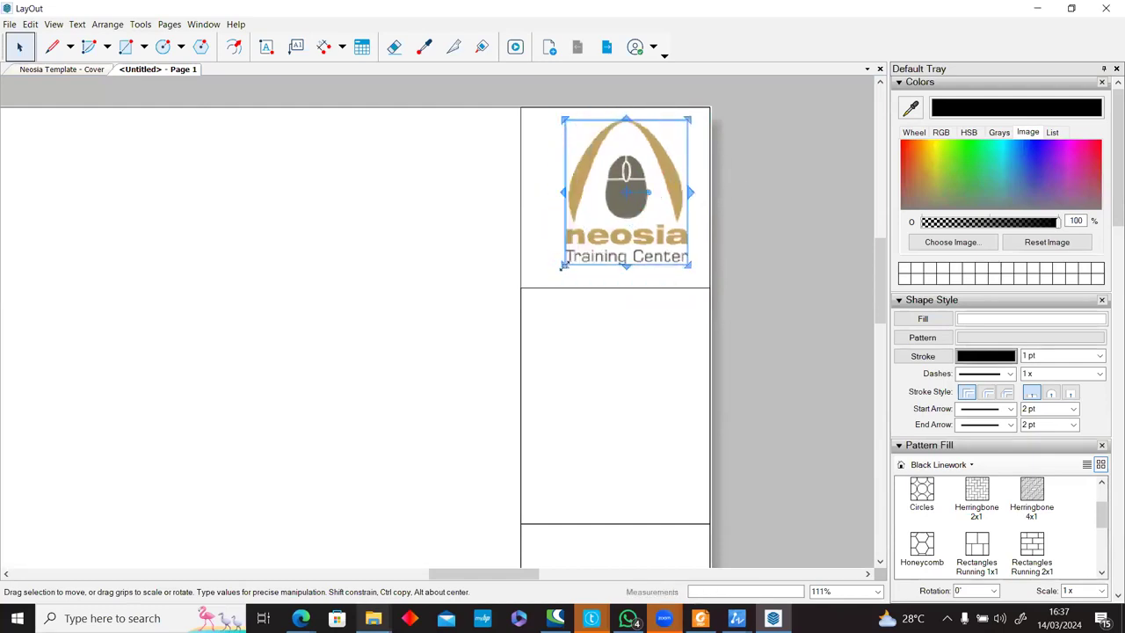
mouse_move(564, 268)
mouse_down()
mouse_move(549, 277)
mouse_move(554, 267)
mouse_up()
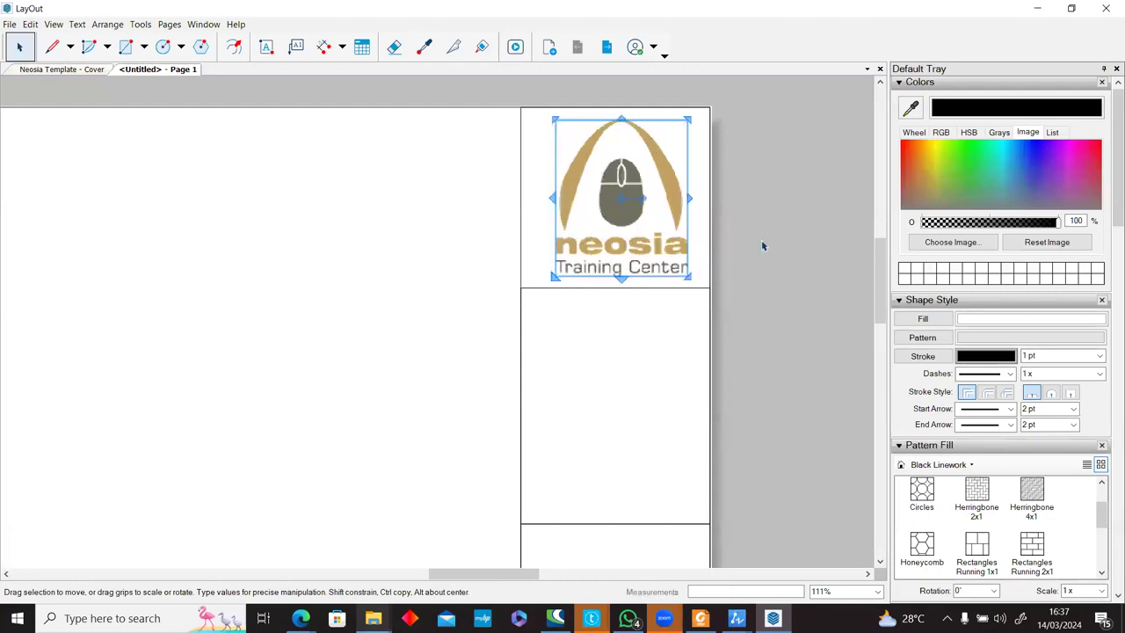
click(747, 247)
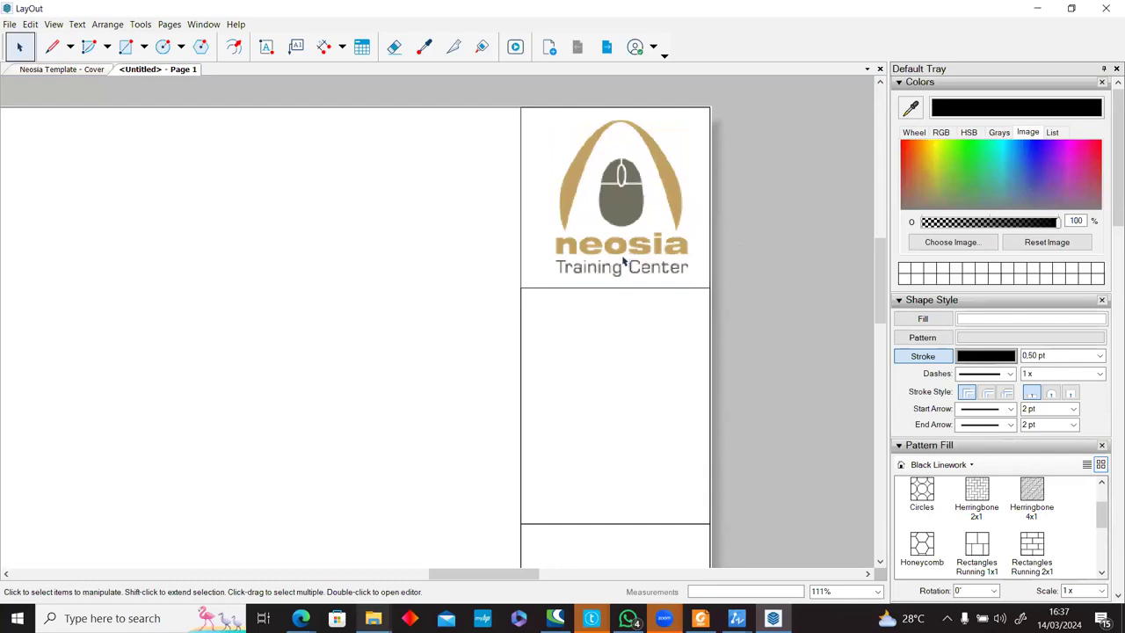
click(628, 247)
click(712, 282)
scroll(610, 336, down, 4)
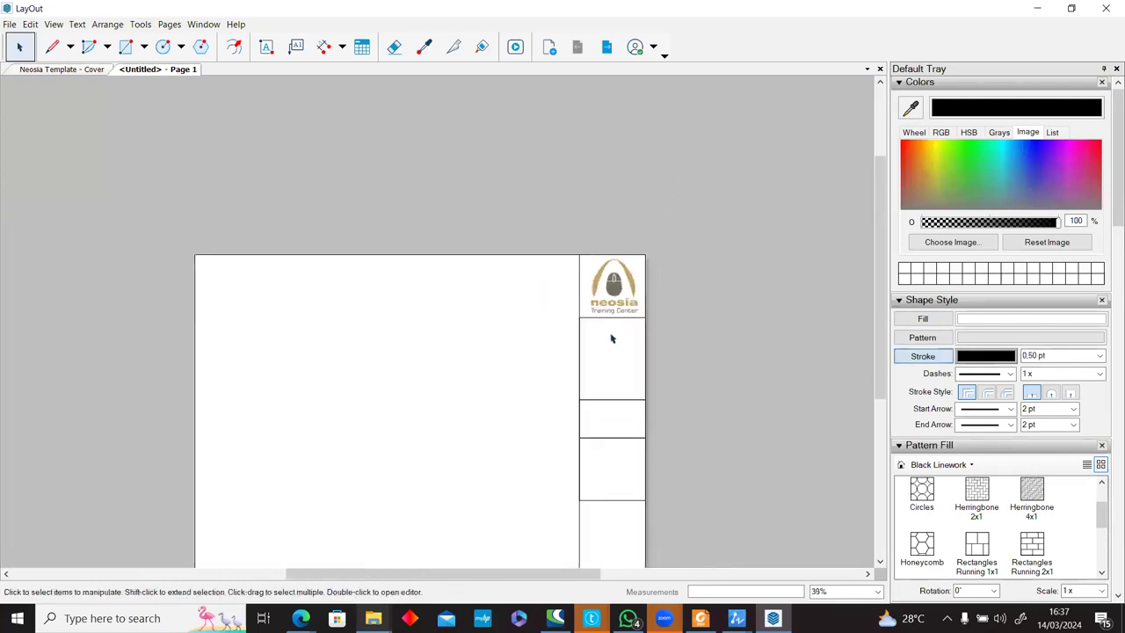
Add a text block reading "Tanggal :", "Diperiksa :" and "Disetujui :", separated by blank lines, at the fourth title block cell.
middle_drag(606, 467, 560, 352)
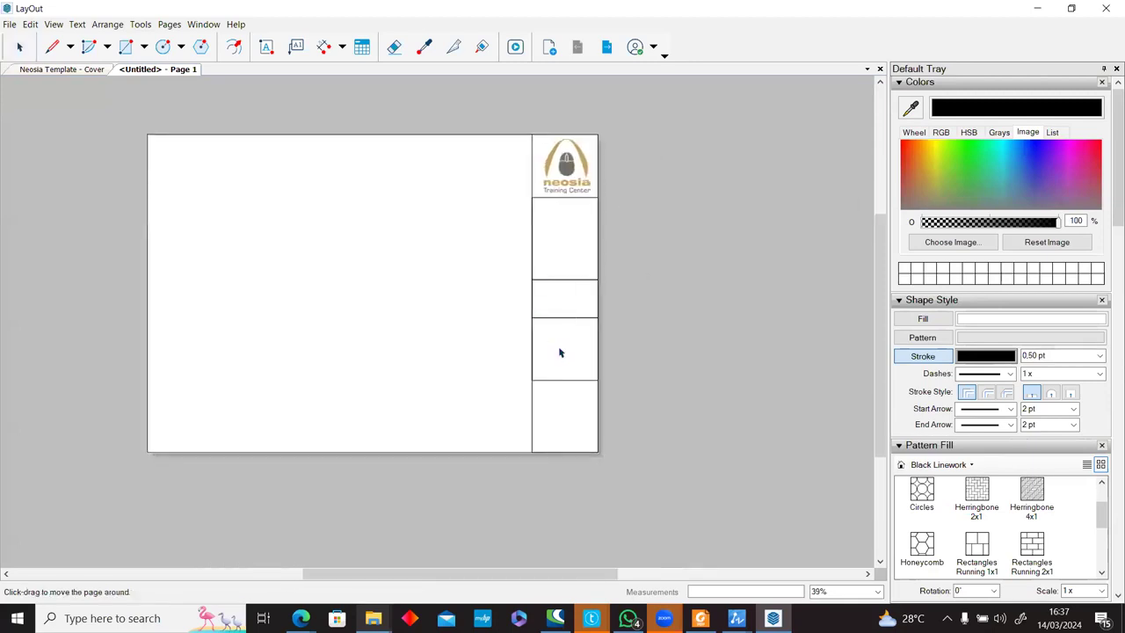
scroll(583, 218, up, 1)
scroll(583, 219, up, 1)
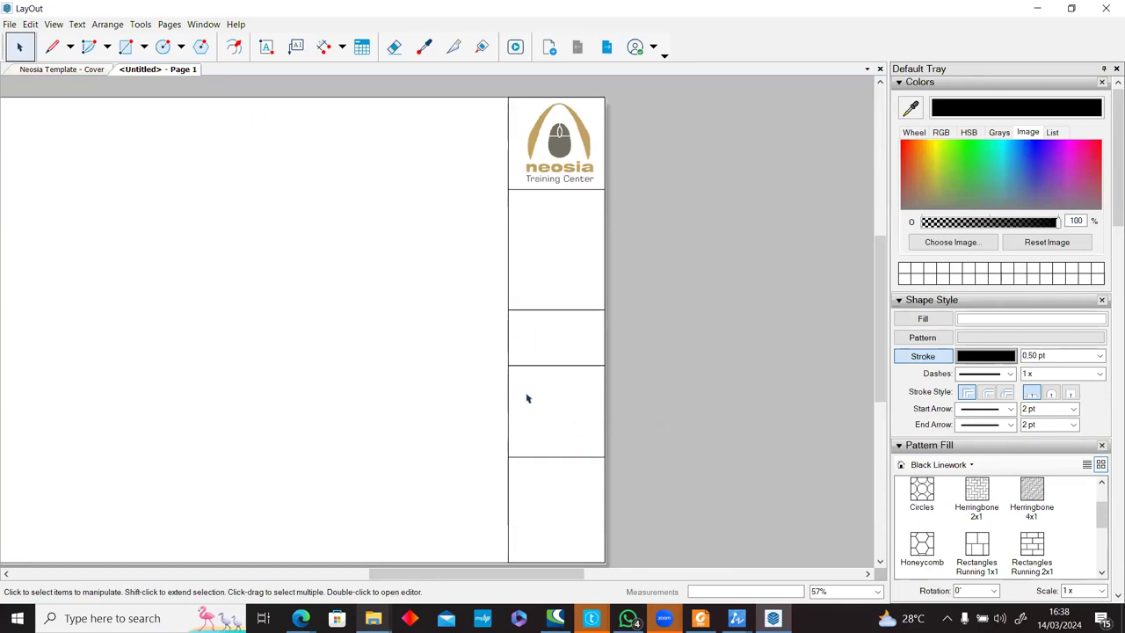
click(268, 48)
scroll(575, 446, up, 3)
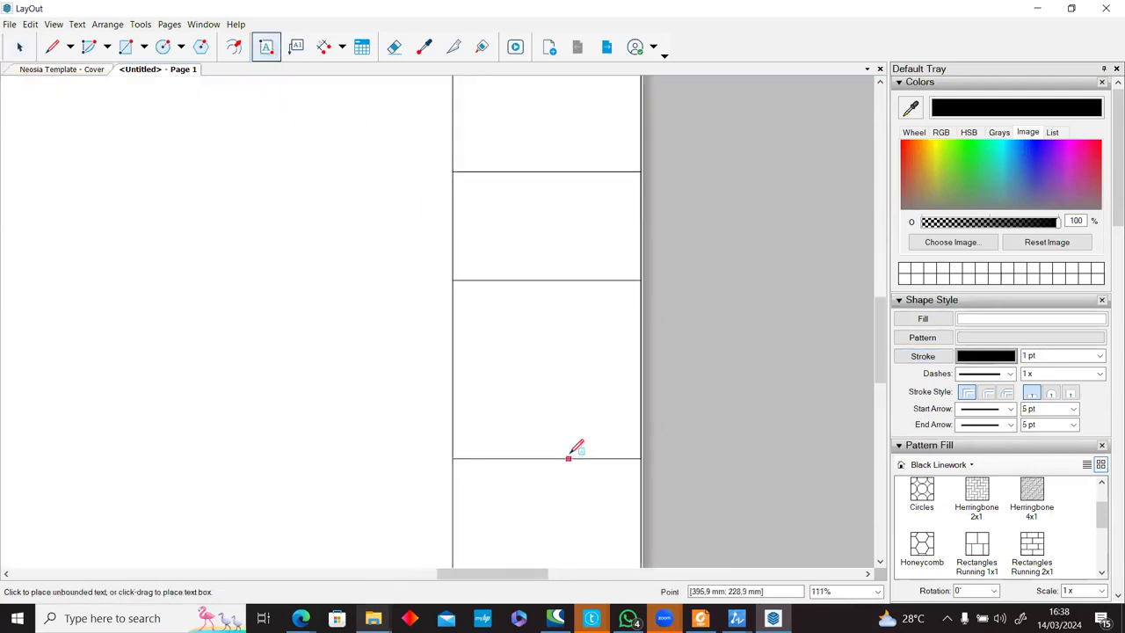
click(463, 286)
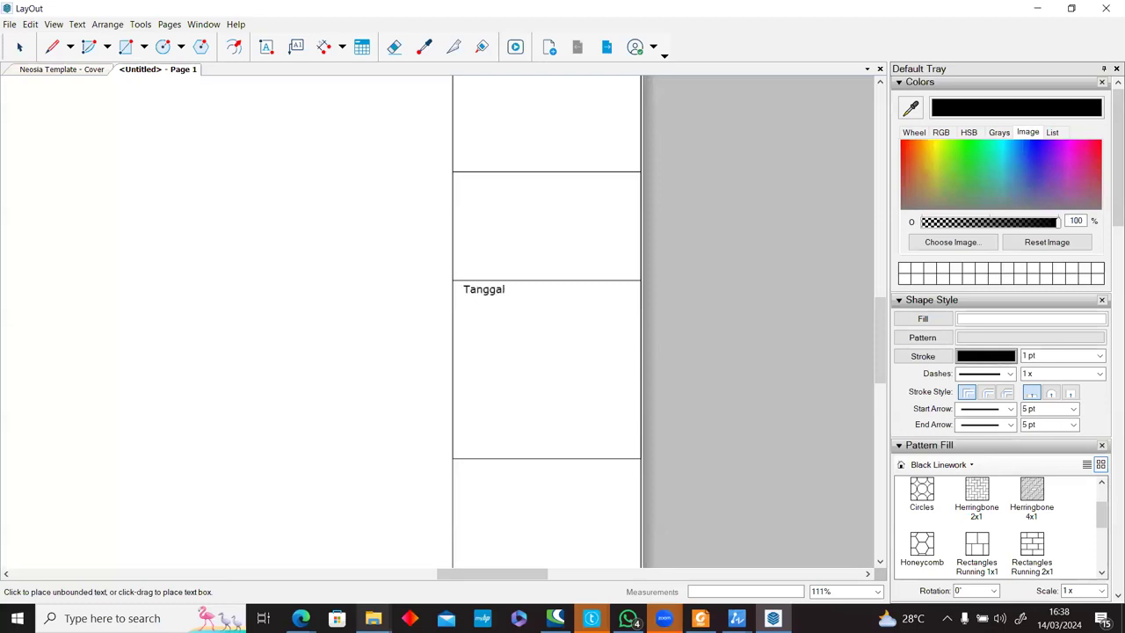
text(Tanggal :)
key(Return)
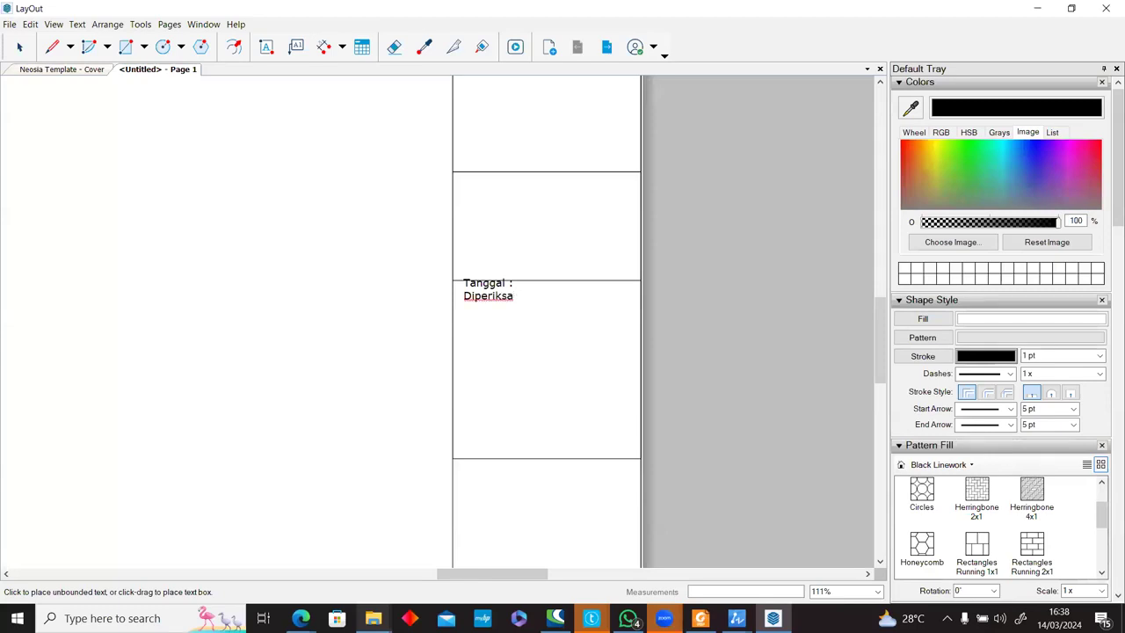
key(Return)
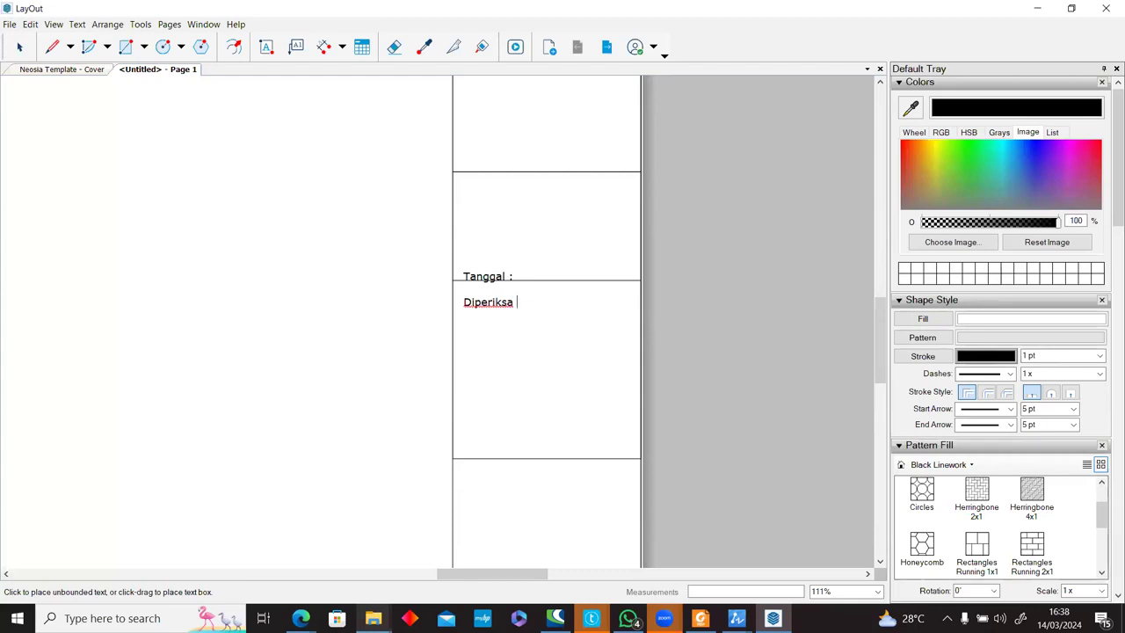
key(Return)
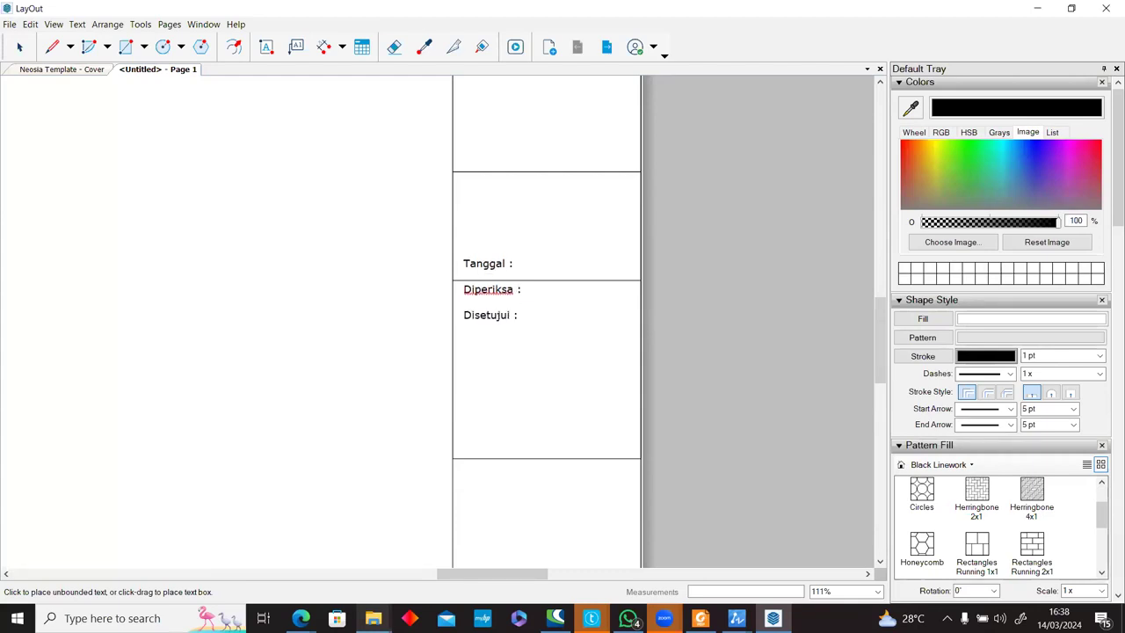
key(Escape)
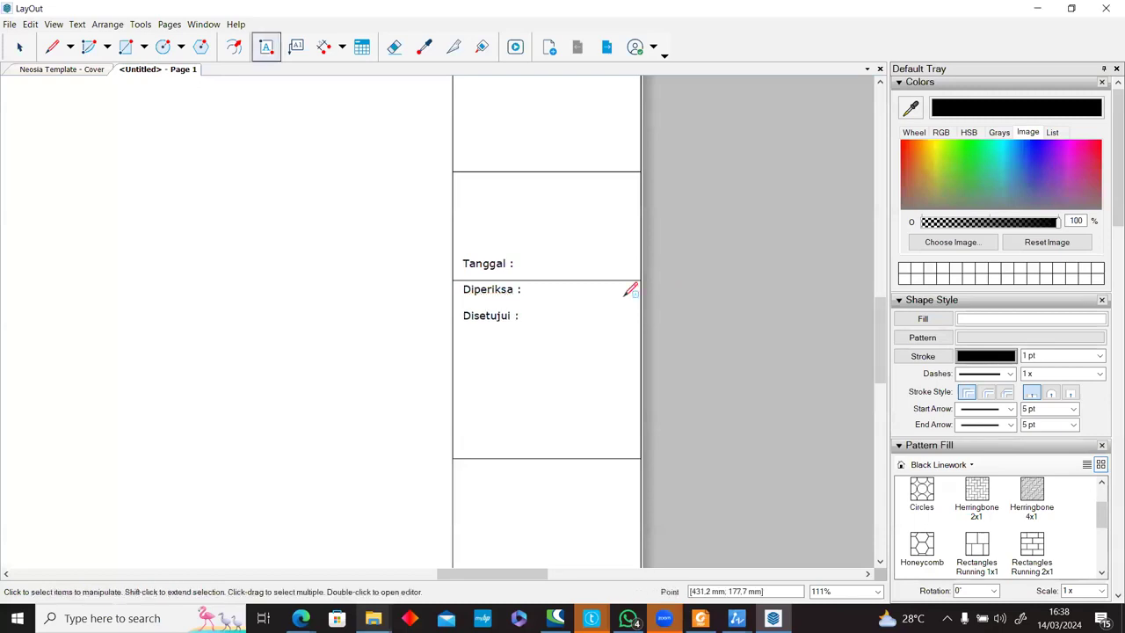
Move the Tanggal/Diperiksa/Disetujui text block down so it sits fully inside the fourth title block cell.
click(19, 46)
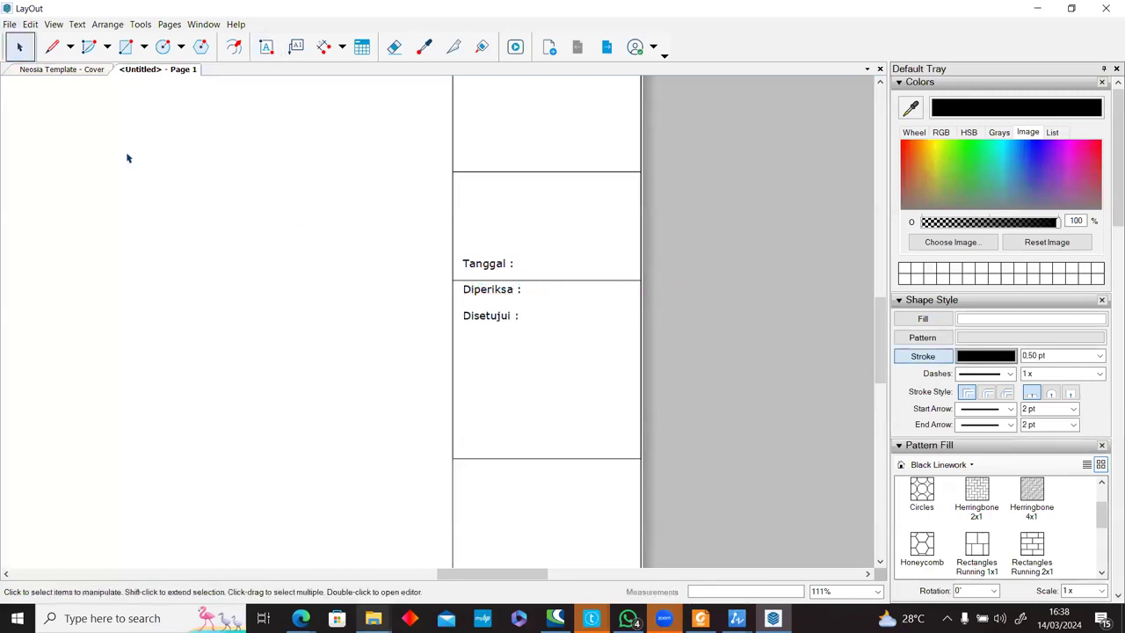
click(486, 319)
drag(507, 314, 517, 357)
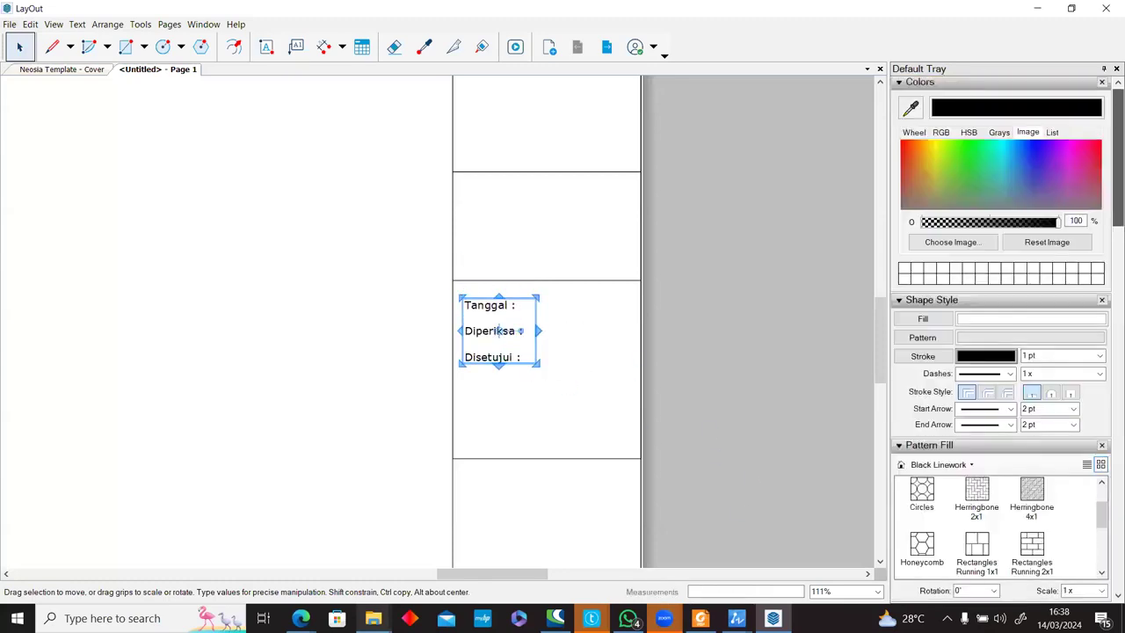
Set the text block's font size to 12 pt and shift it against the cell's left edge.
scroll(1109, 294, down, 10)
scroll(1108, 294, up, 10)
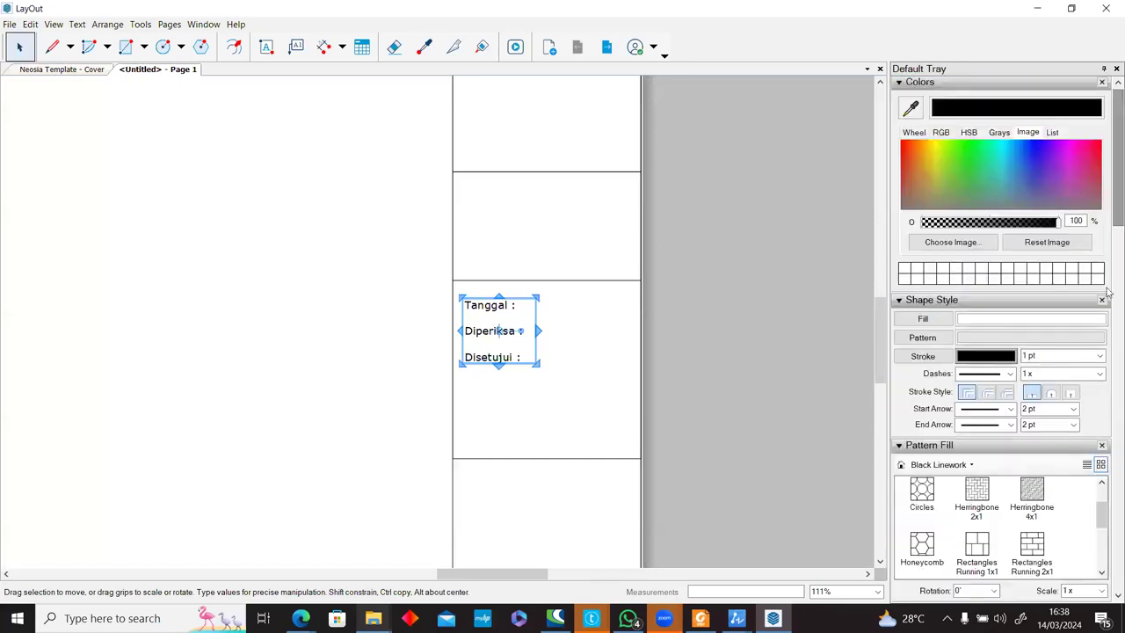
scroll(1108, 293, down, 6)
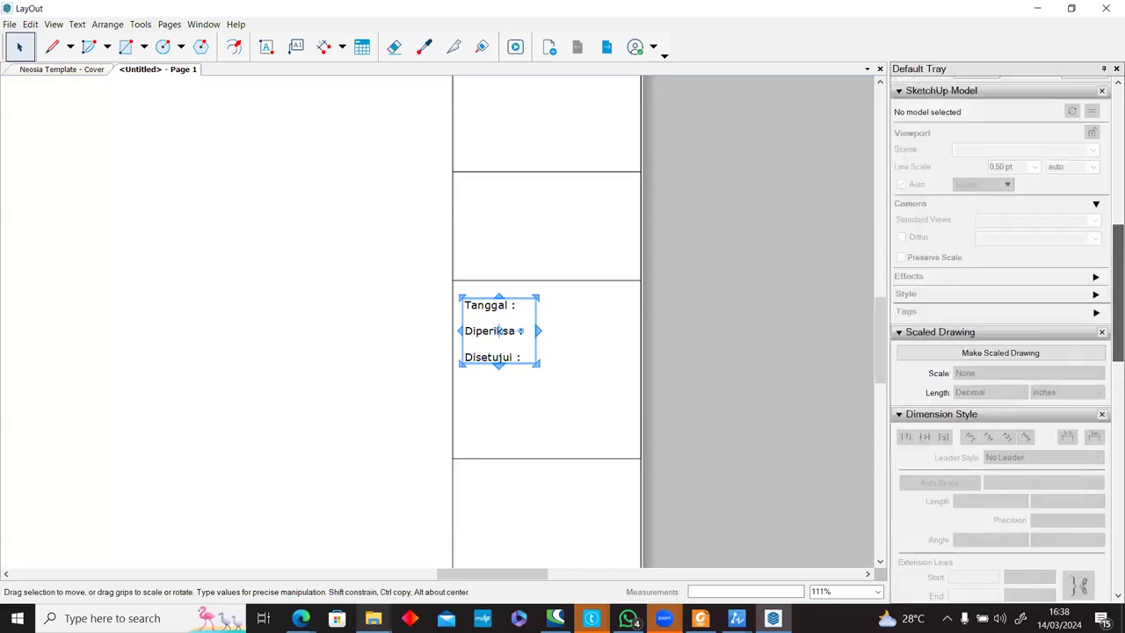
scroll(1109, 444, down, 5)
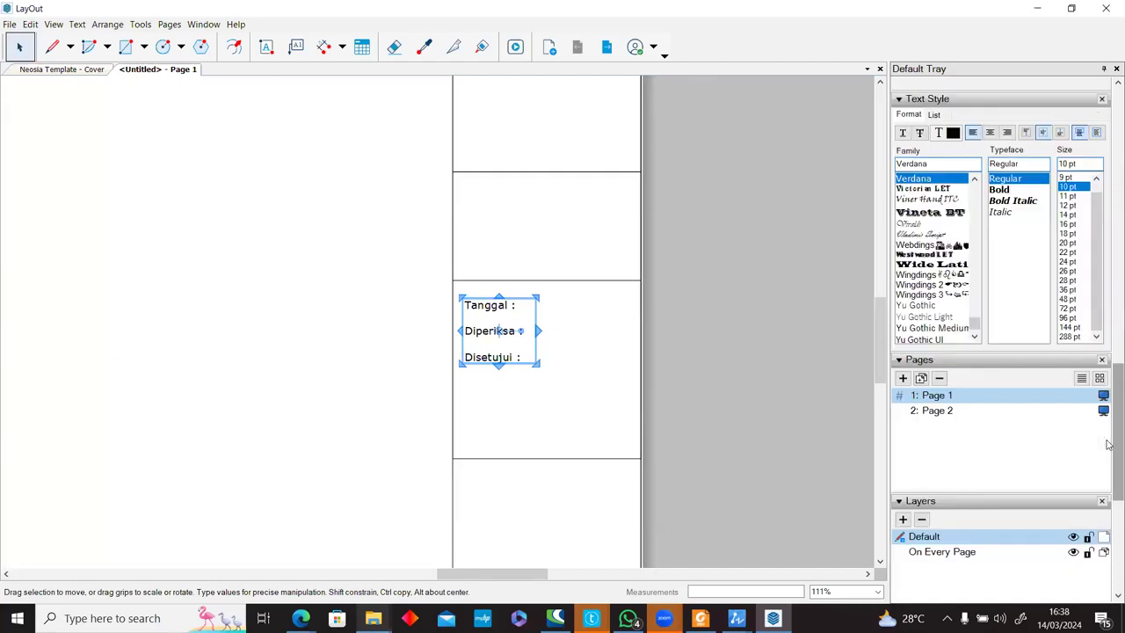
click(1071, 205)
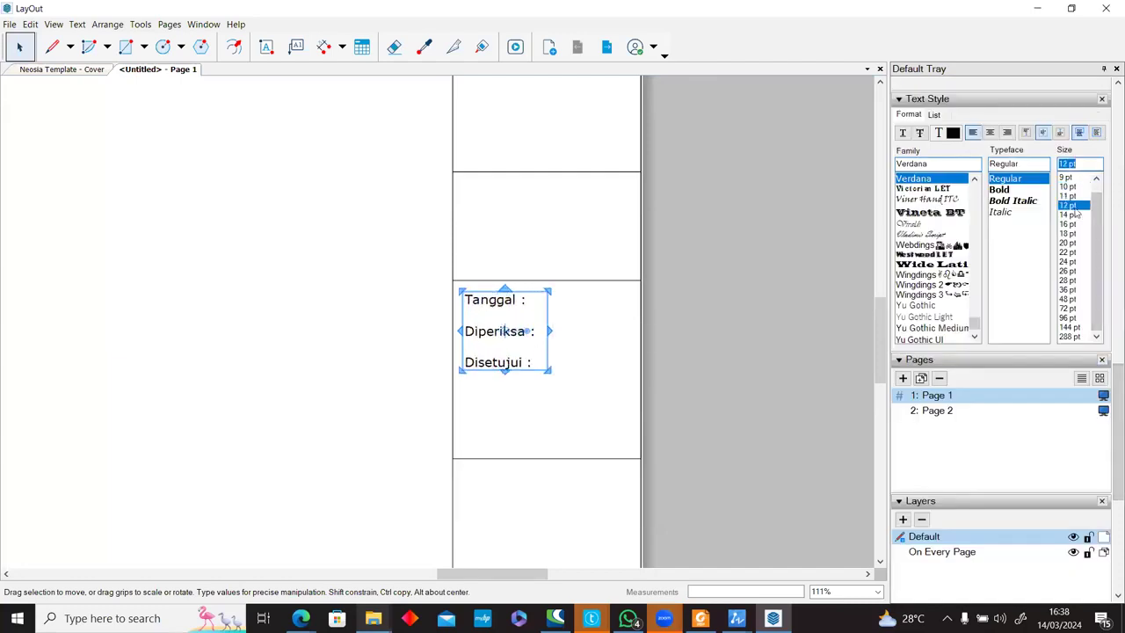
drag(484, 330, 479, 338)
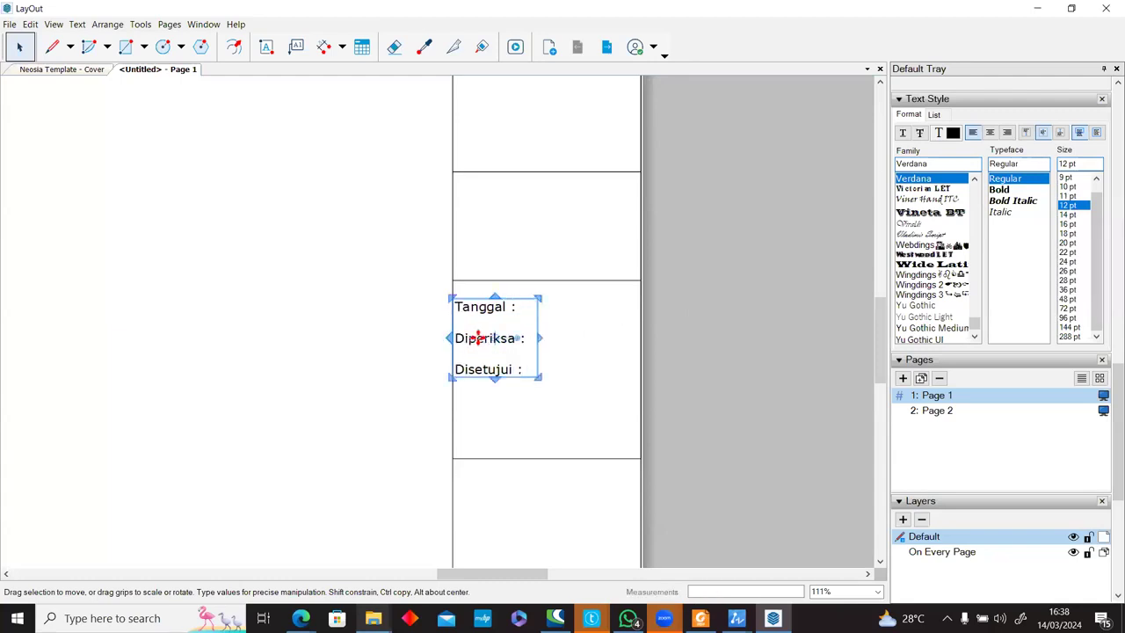
click(560, 346)
Draw a horizontal line across the title block cell between "Tanggal :" and "Diperiksa :".
scroll(518, 343, down, 5)
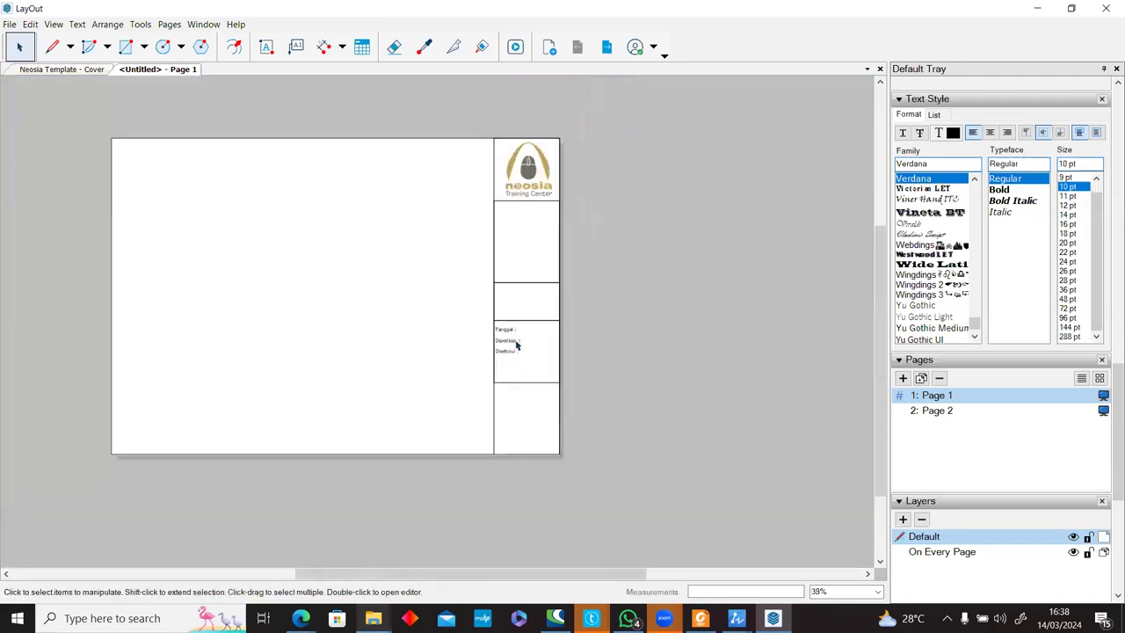
scroll(518, 344, up, 2)
click(52, 47)
scroll(523, 319, up, 5)
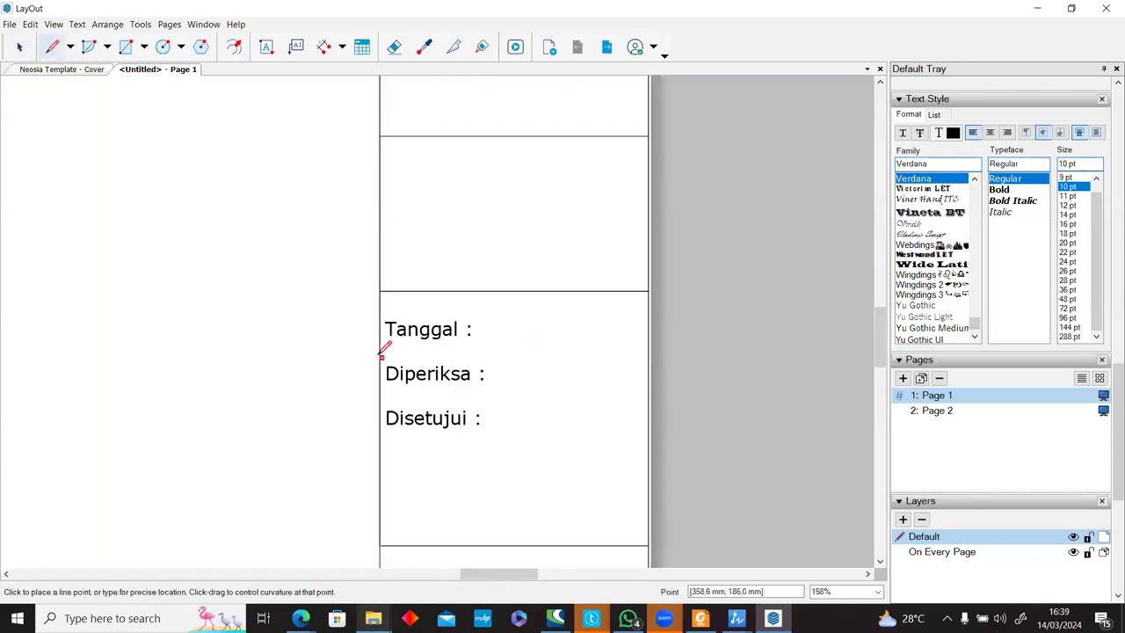
scroll(380, 353, up, 3)
click(372, 346)
double_click(850, 346)
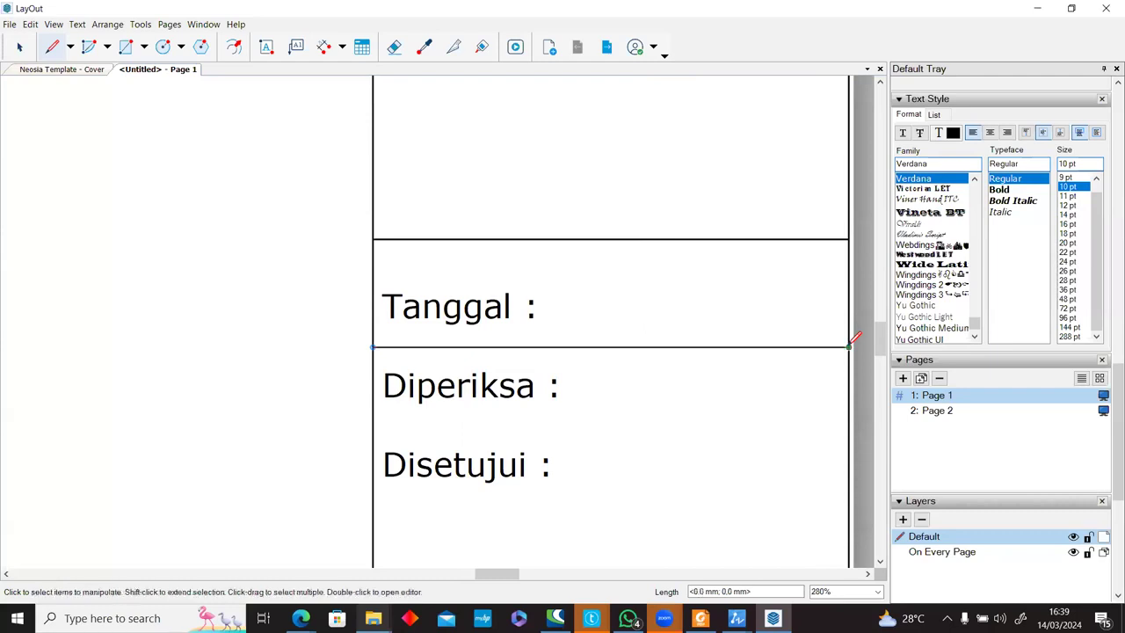
drag(850, 348, 586, 497)
key(Escape)
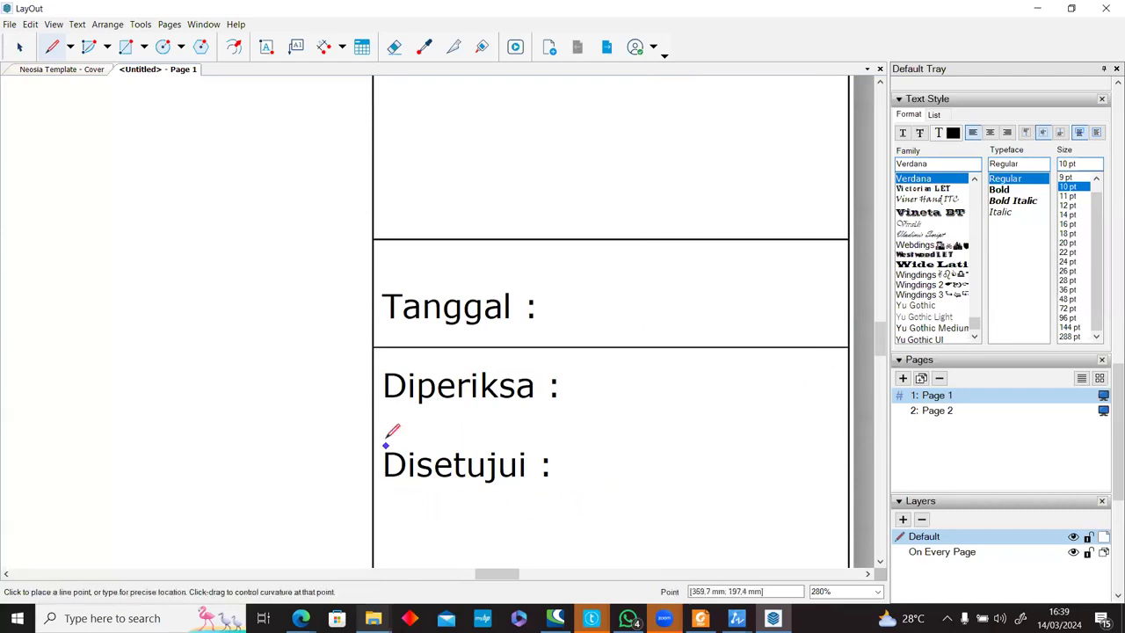
Draw two more horizontal lines about 61 mm long across the cell, one below "Diperiksa :" and one below "Disetujui :".
click(373, 429)
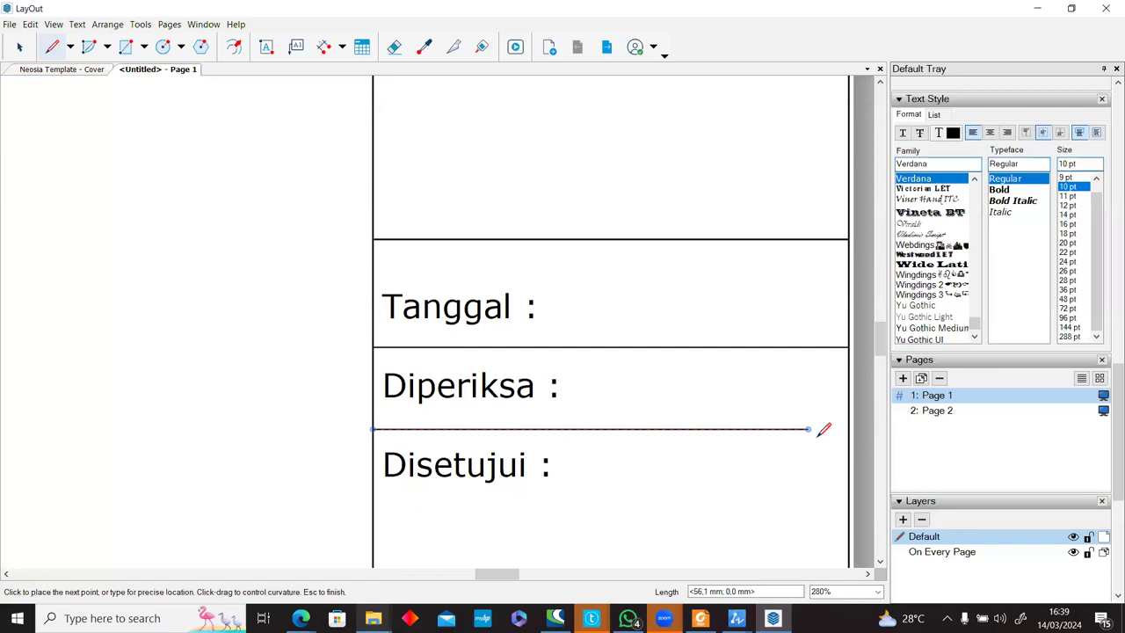
double_click(849, 429)
click(373, 492)
double_click(850, 492)
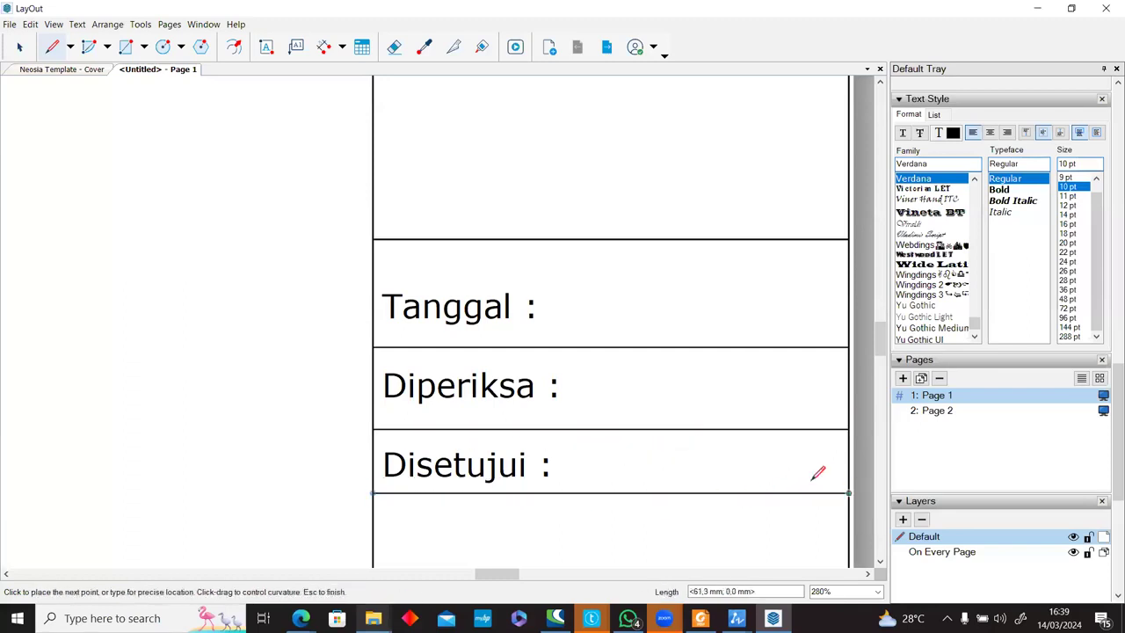
key(space)
Add a new blank page after Page 1 and return to Page 1.
scroll(728, 442, down, 5)
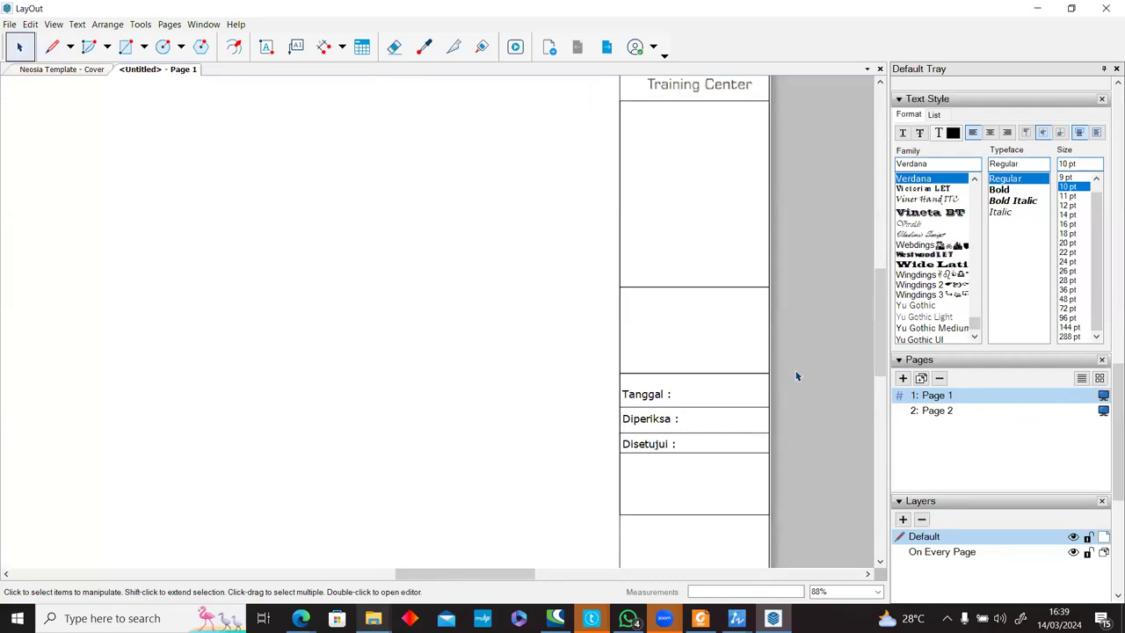
scroll(692, 399, down, 2)
middle_drag(692, 398, 693, 371)
scroll(693, 370, down, 1)
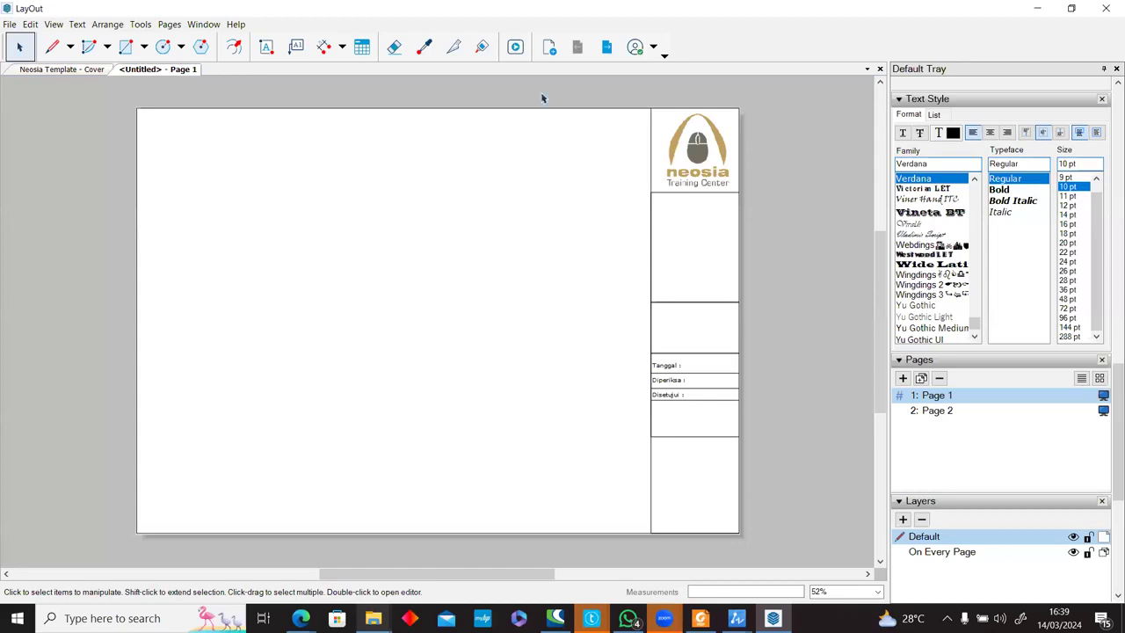
click(567, 106)
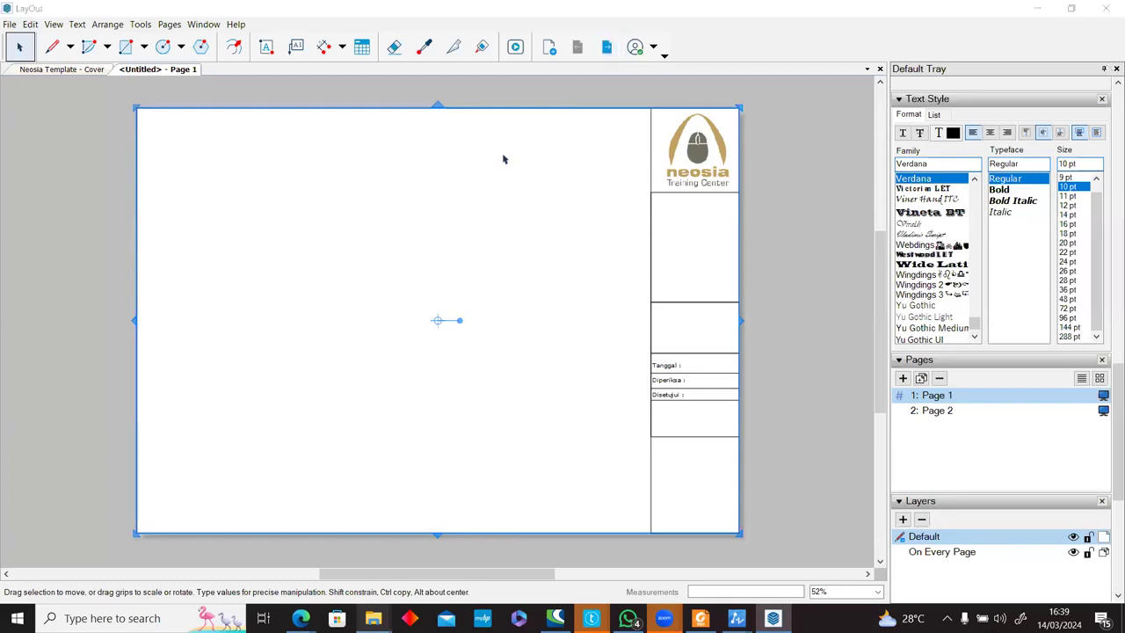
click(550, 50)
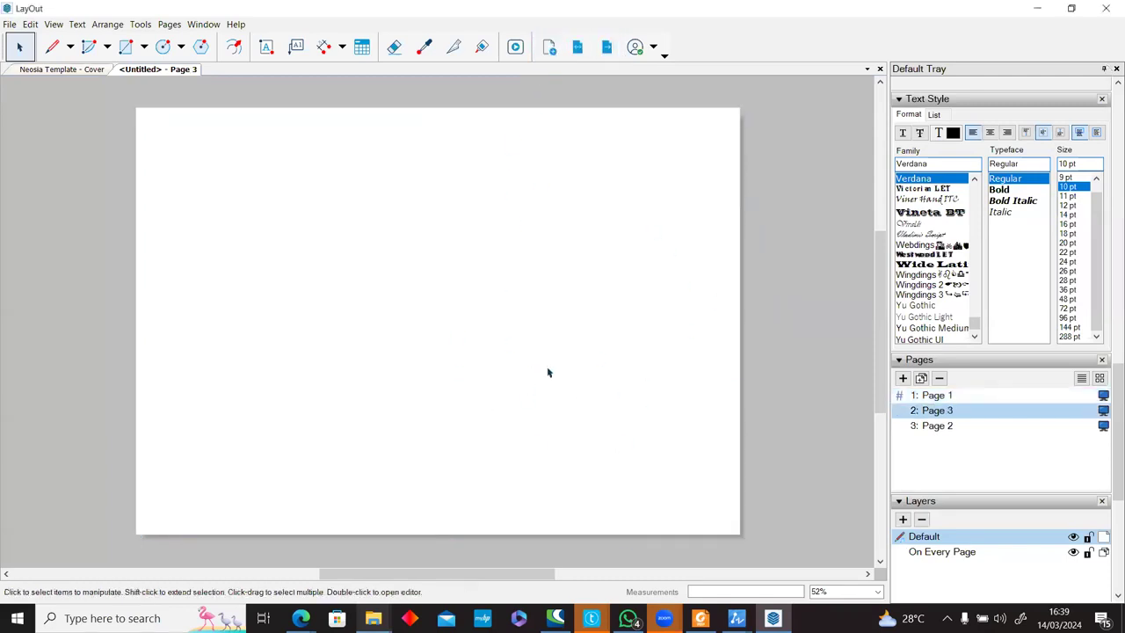
click(577, 49)
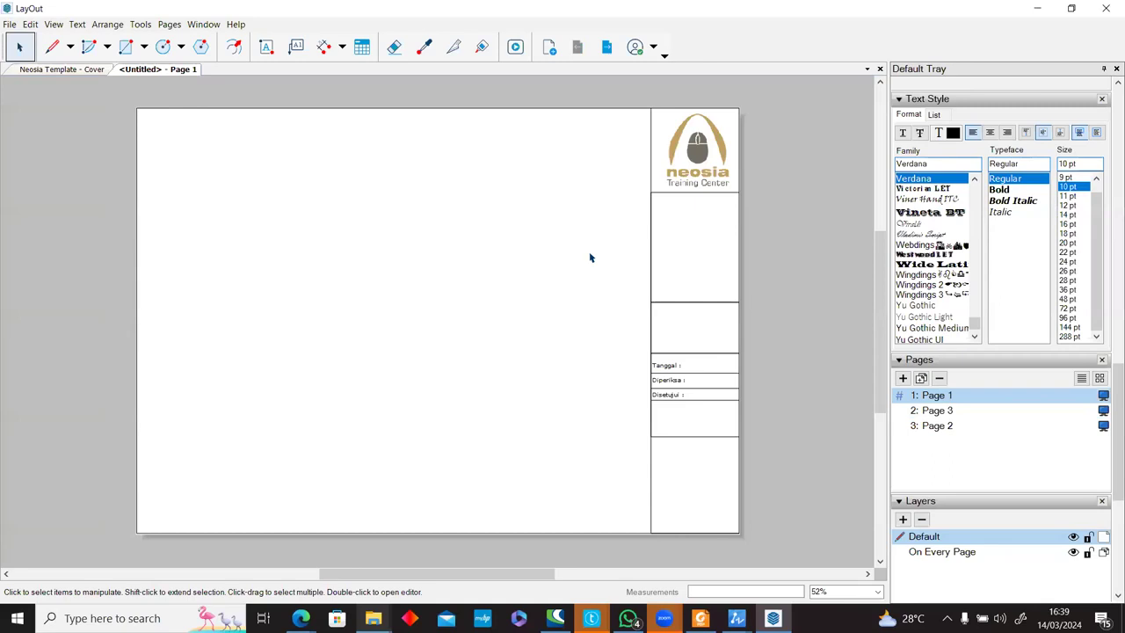
Select the whole page frame and title block with its logo and text, and move everything to the On Every Page layer.
scroll(590, 257, down, 1)
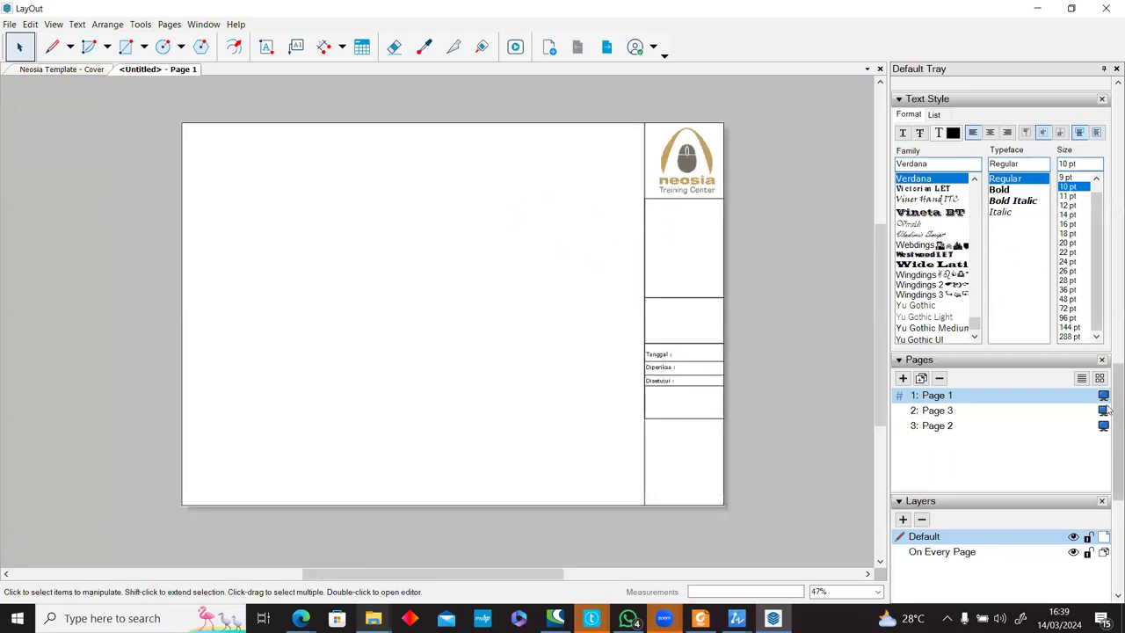
scroll(996, 445, down, 3)
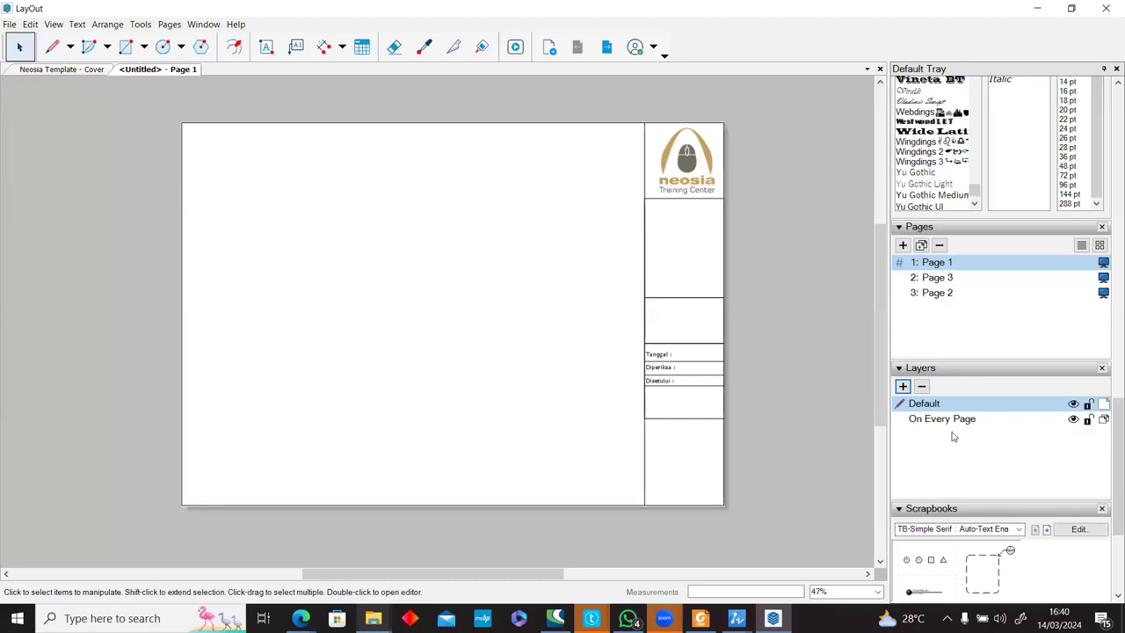
drag(123, 103, 774, 550)
right_click(652, 356)
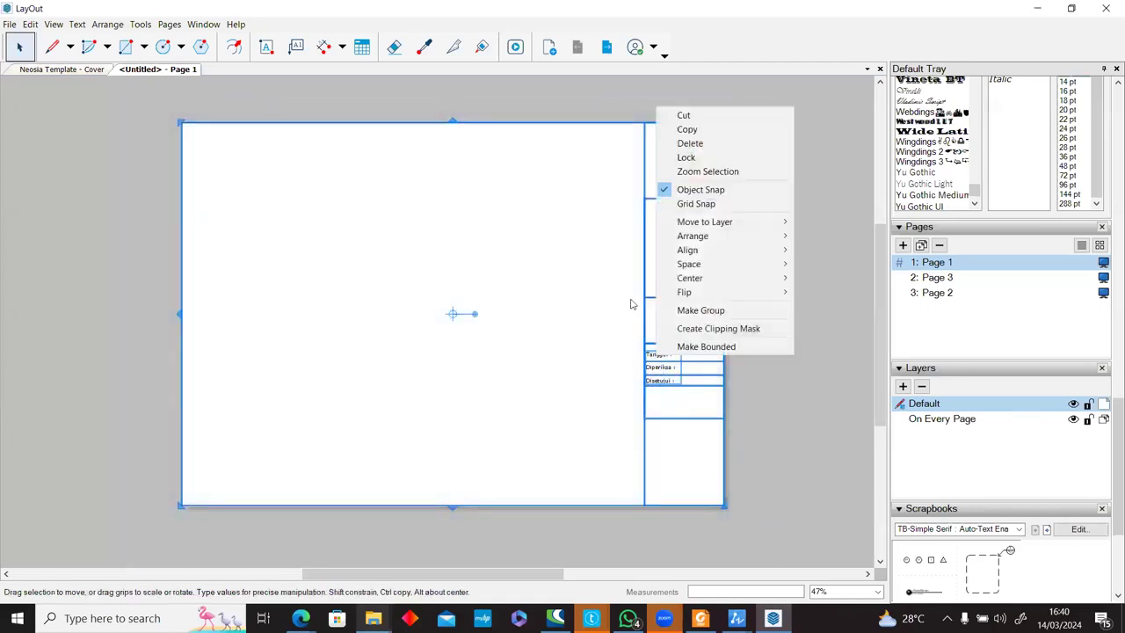
mouse_move(728, 223)
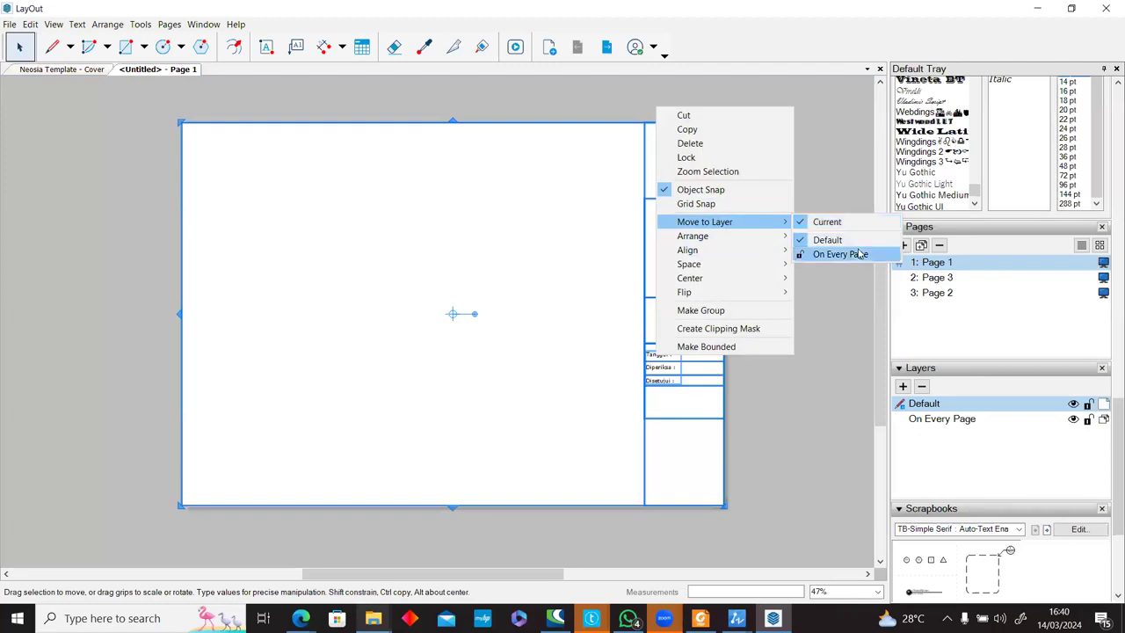
click(841, 254)
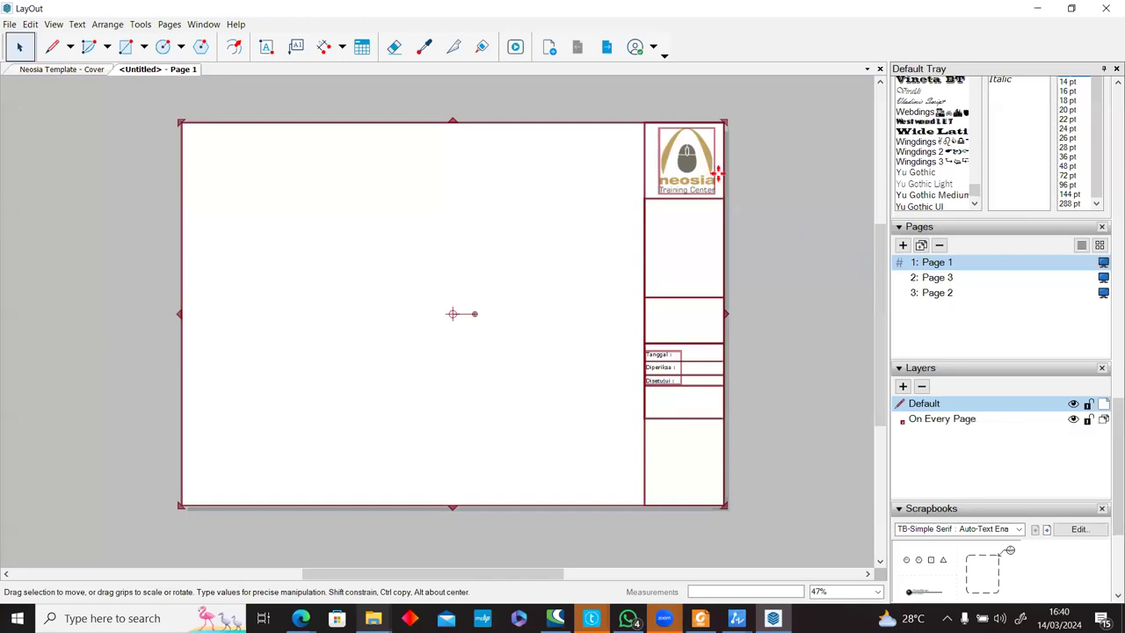
click(792, 140)
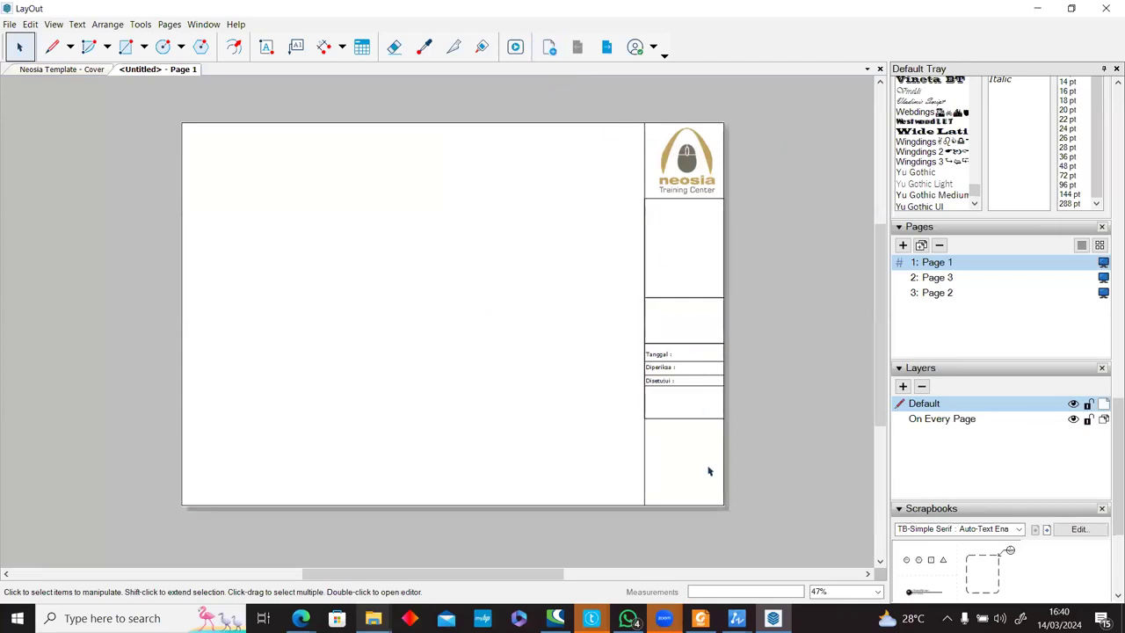
Place the text "Halaman :" near the bottom of the lowest title block cell.
scroll(709, 469, up, 3)
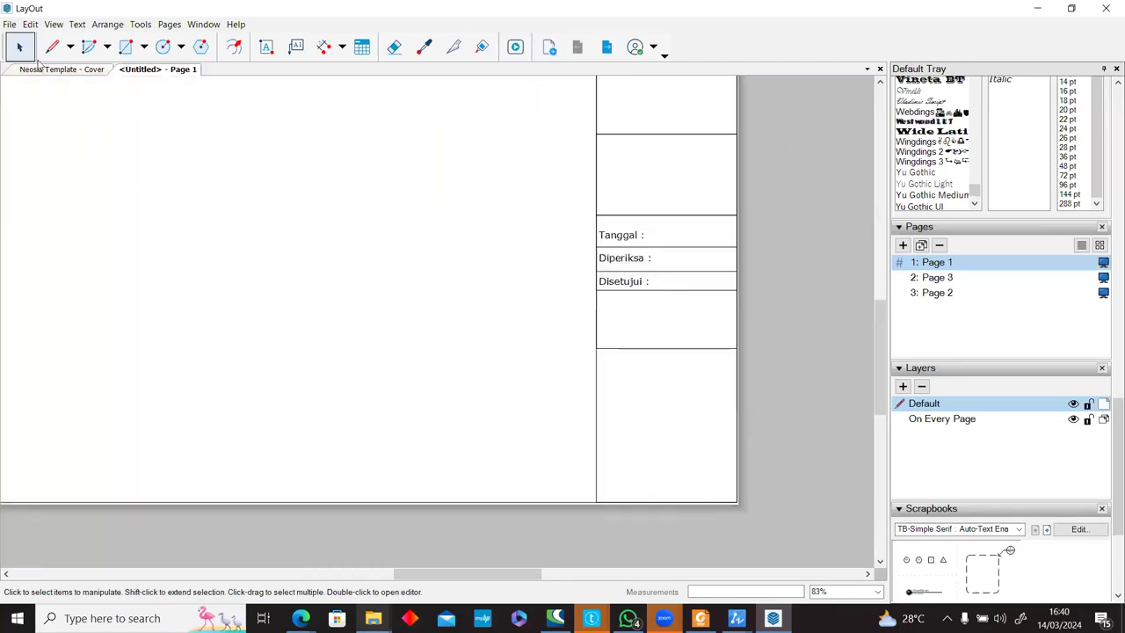
click(268, 48)
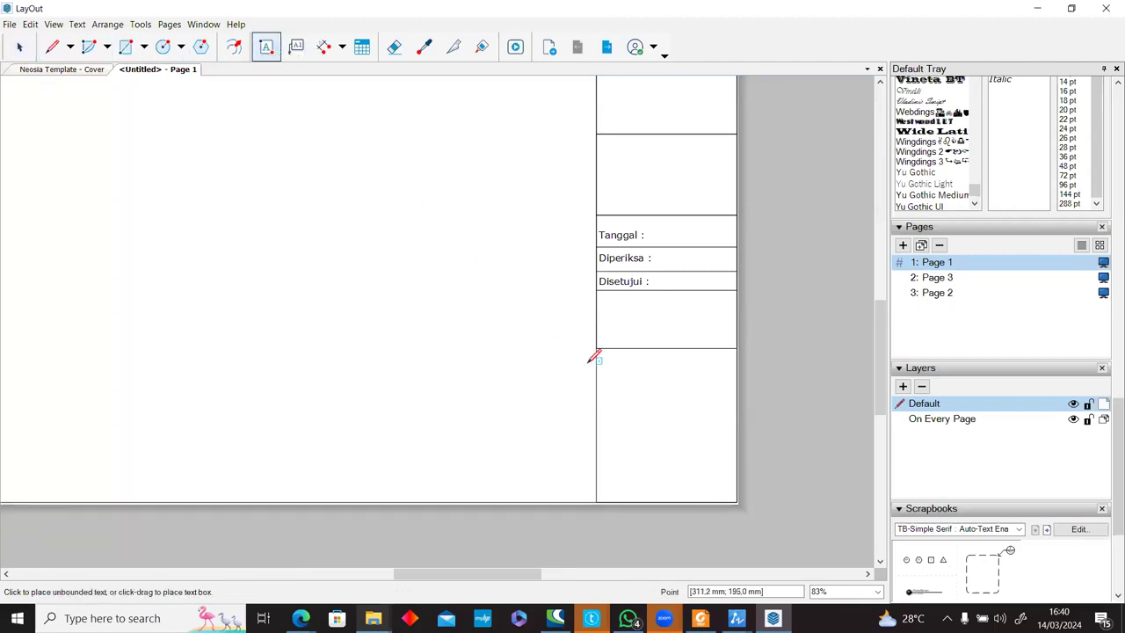
scroll(765, 507, up, 3)
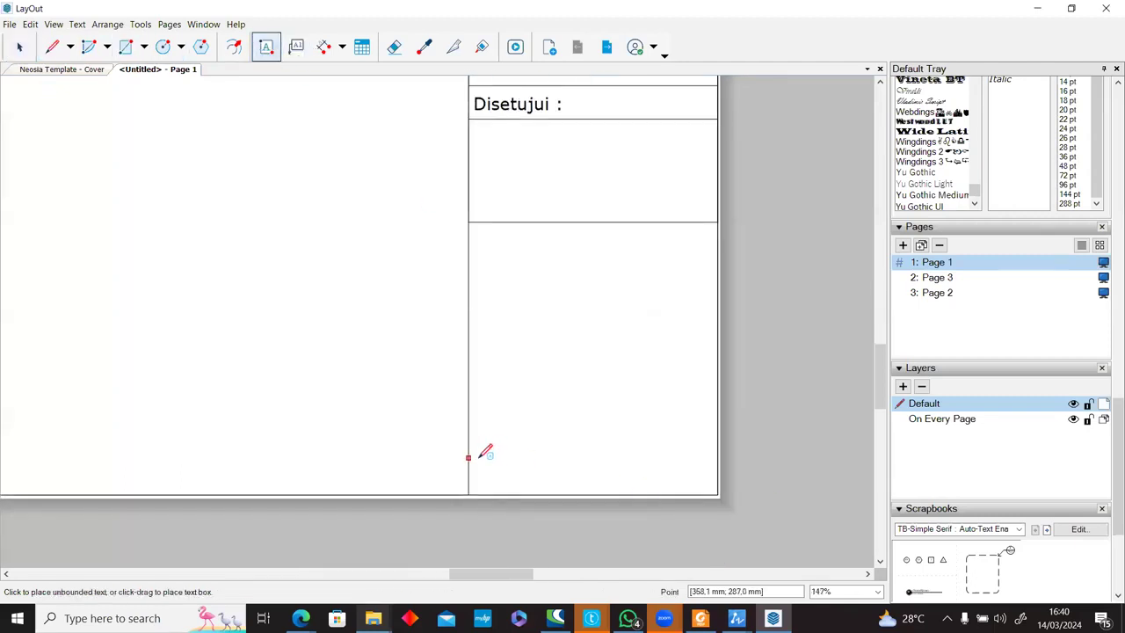
click(482, 454)
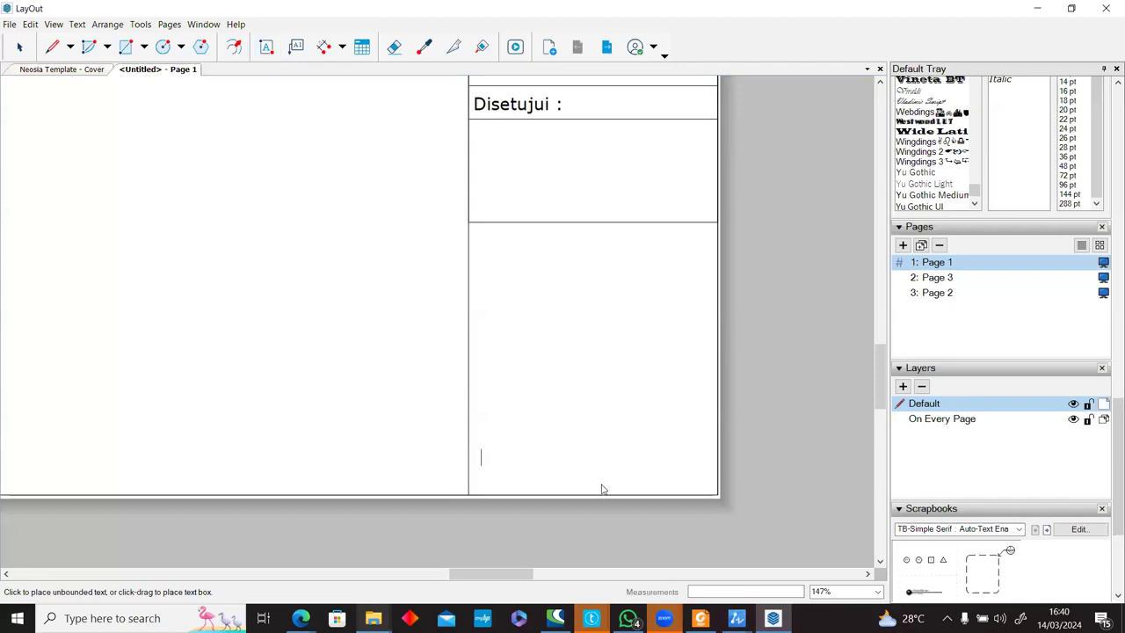
text(Halaman :)
Open the document's Auto-Text settings beside the title block and examine the available page tags.
click(10, 25)
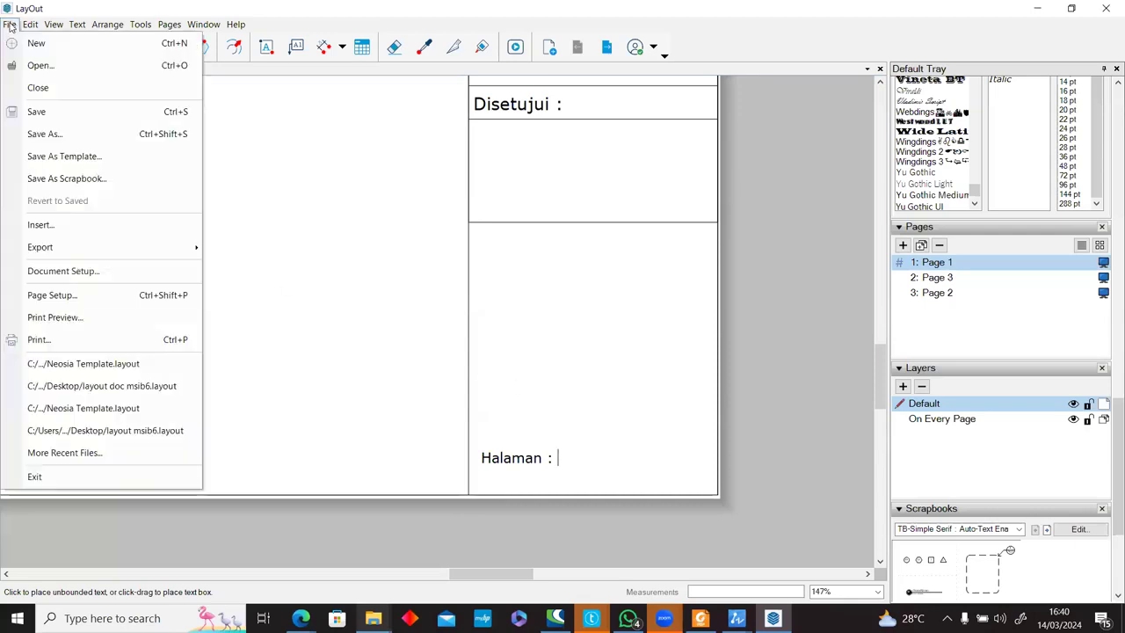
click(95, 274)
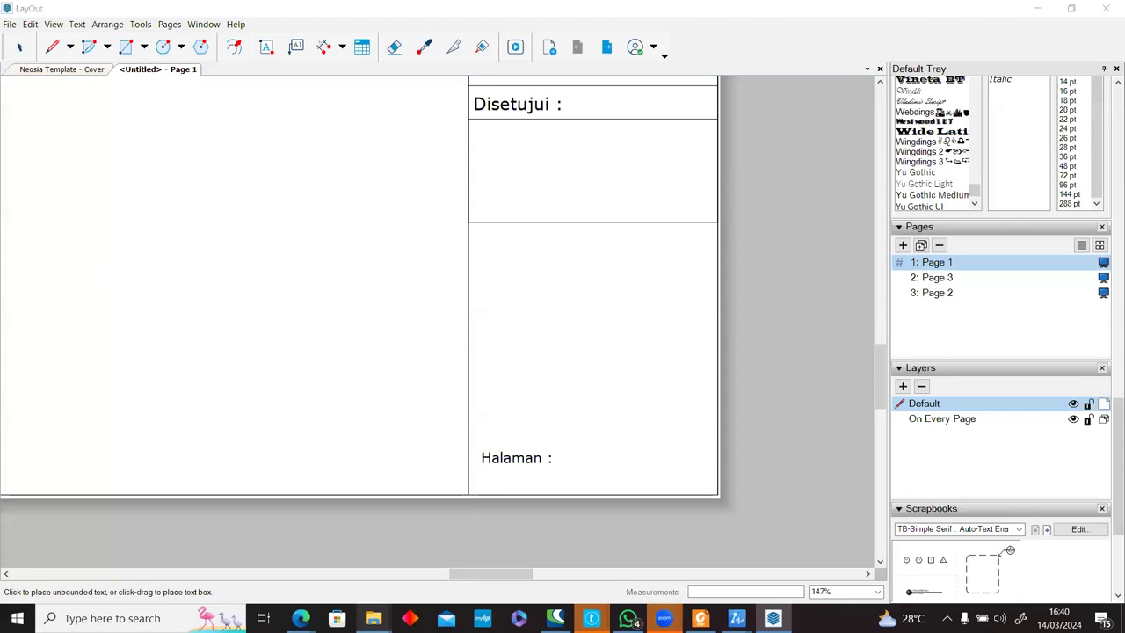
click(233, 153)
drag(335, 136, 167, 46)
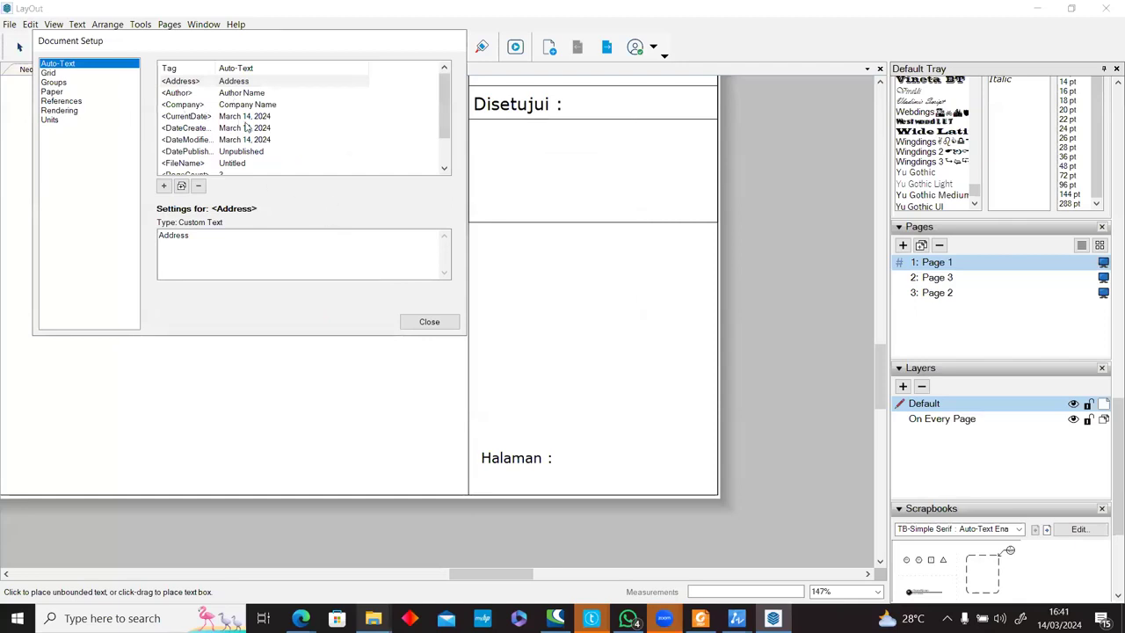
scroll(247, 128, down, 1)
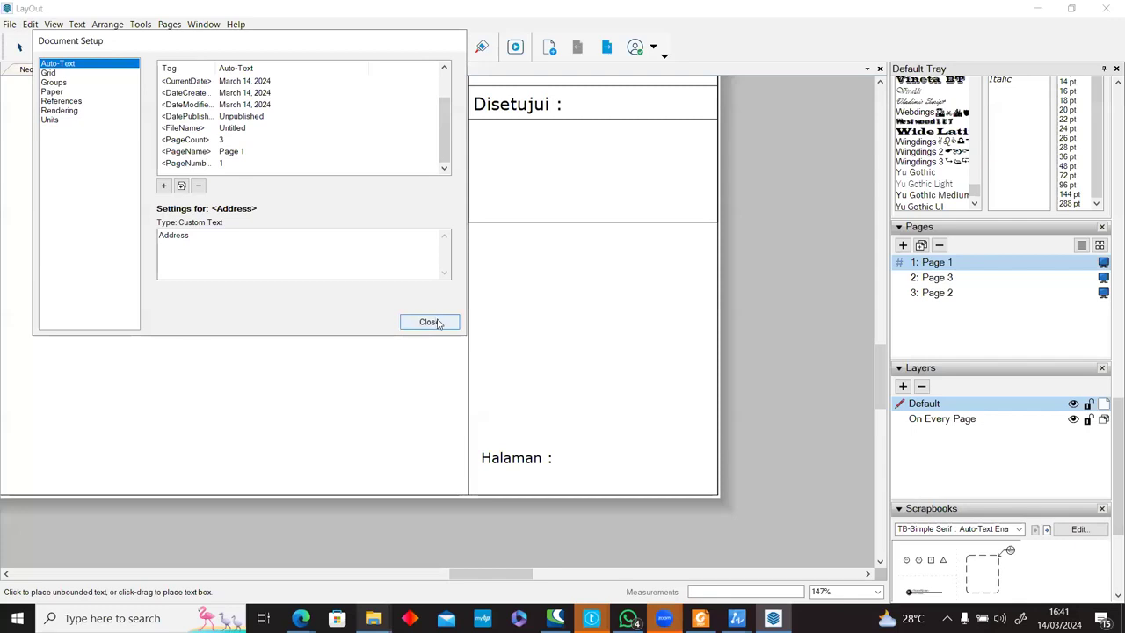
Replace the "Halaman :" text in the lowest title block cell with the auto-text tag <PageName>.
click(560, 458)
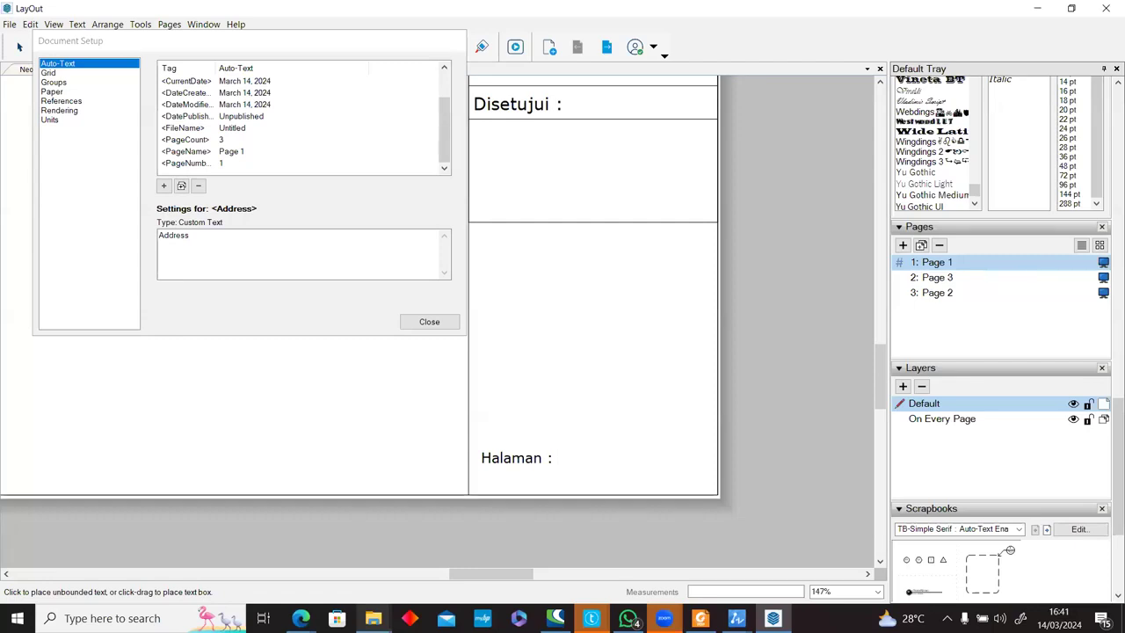
key(BackSpace)
key(BackSpace)
key(BackSpace)
key(BackSpace)
key(BackSpace)
key(BackSpace)
text(<PageName>)
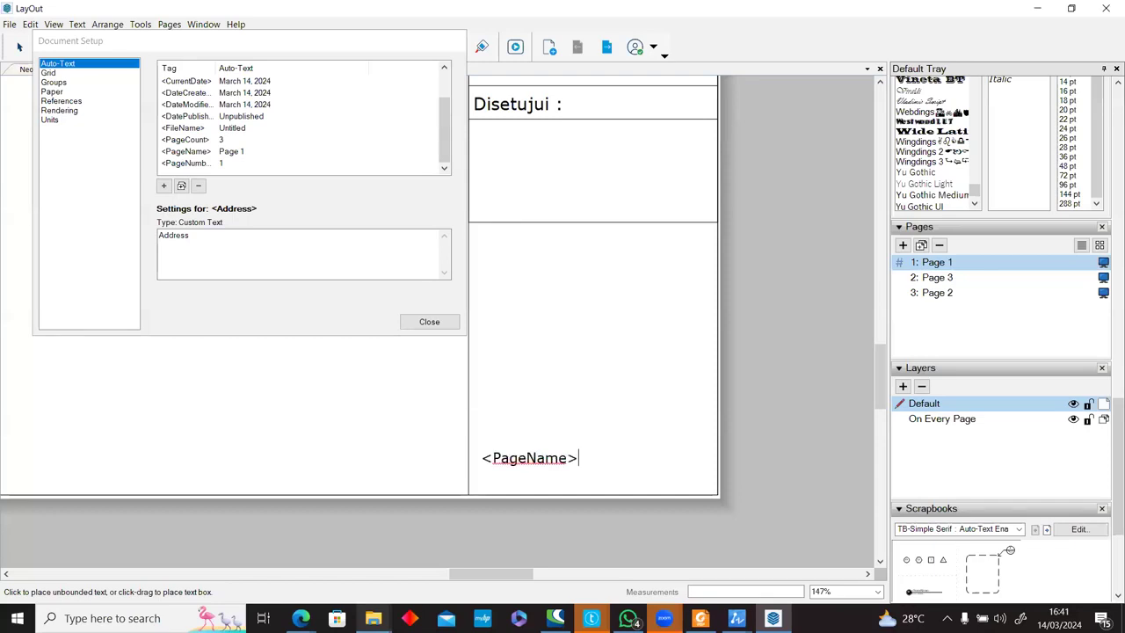
Add a second line reading "Halaman <PageNumber> dari <PageCount>" below the <PageName> tag and finish the text.
key(Return)
text(Halaman)
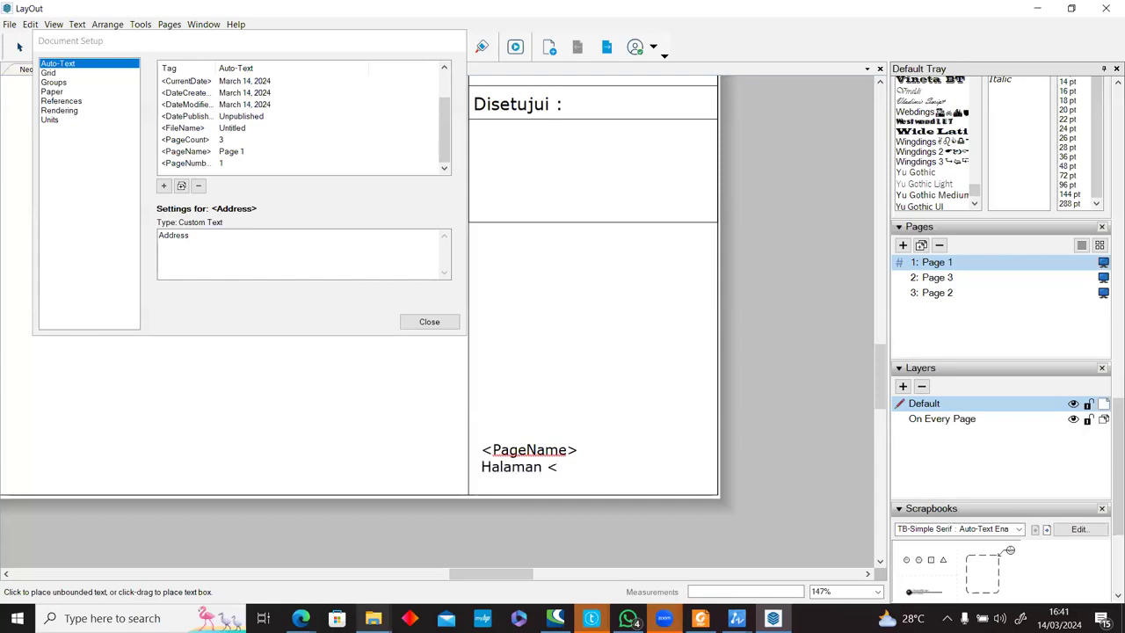
text( <PageNumber)
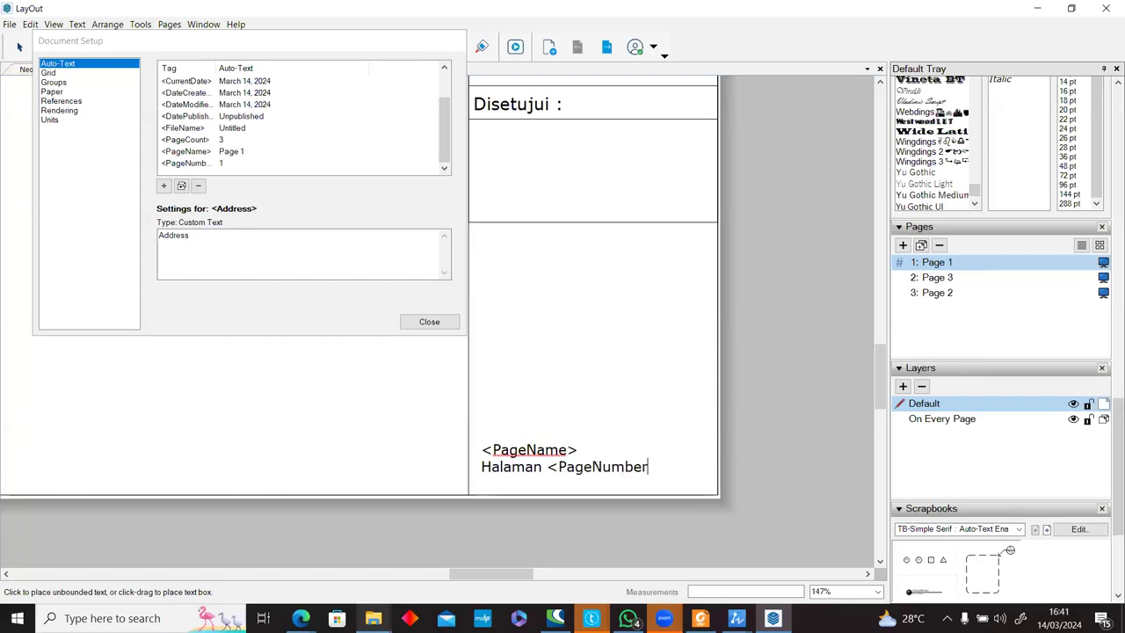
text(> dari M)
key(BackSpace)
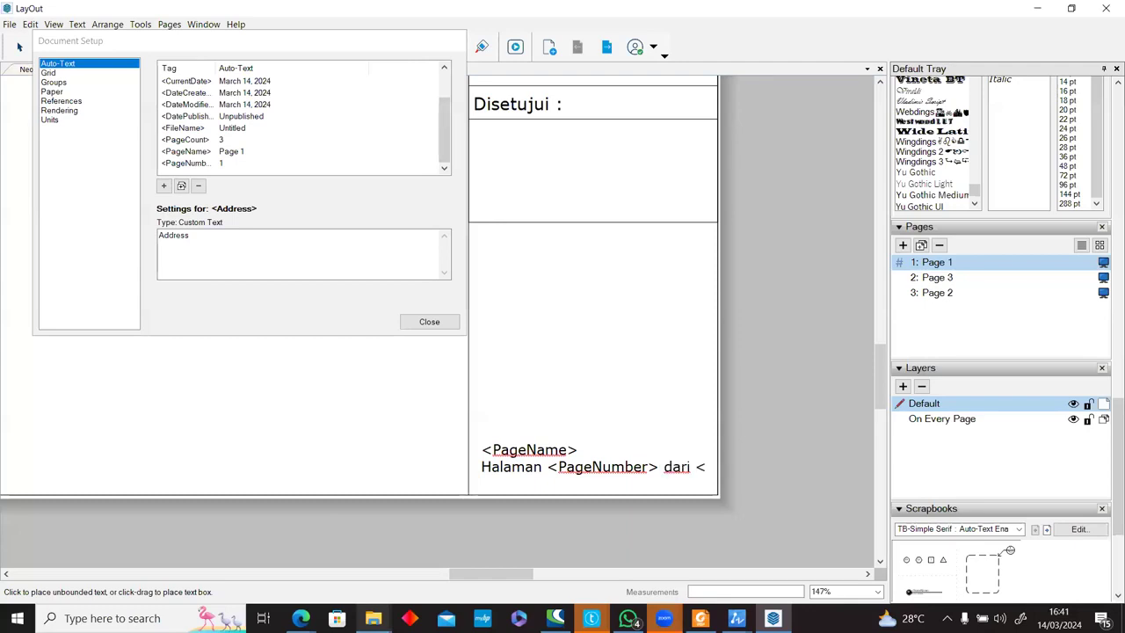
text(<Page)
text(Cp)
text(unt>)
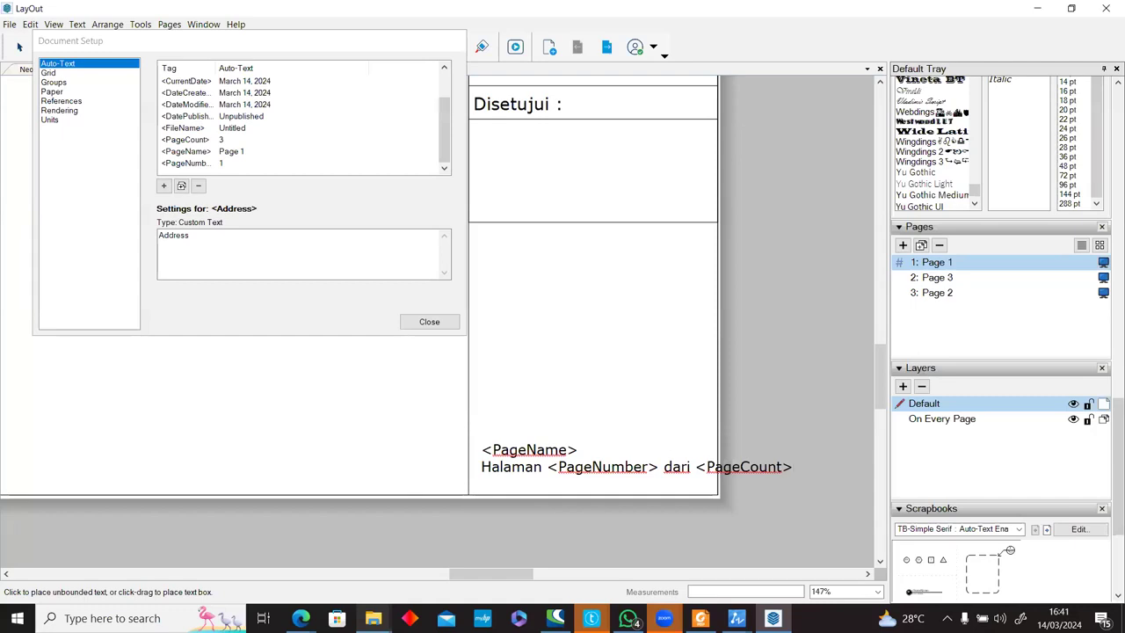
click(405, 411)
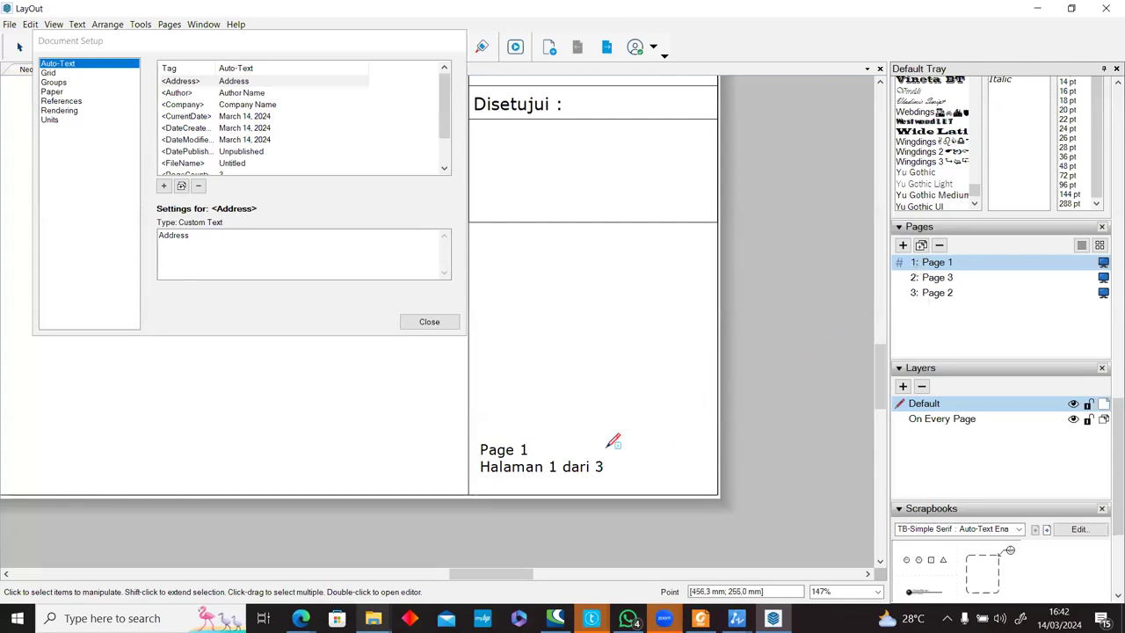
Rename Page 1 as "Cover" and close the document setup.
double_click(939, 262)
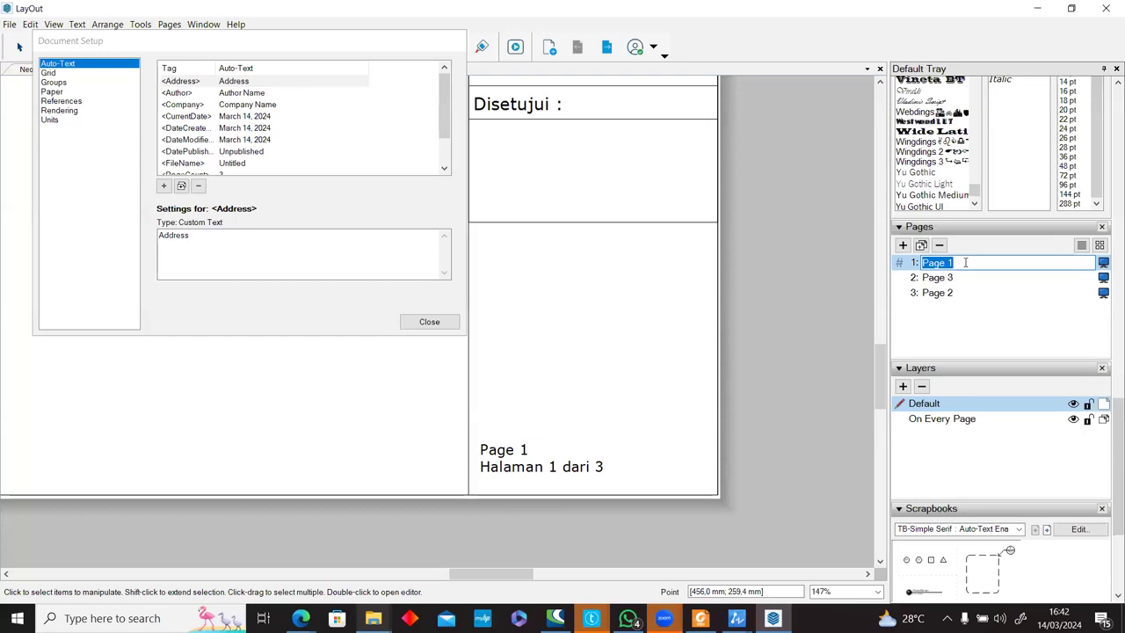
text(KCover Gambar)
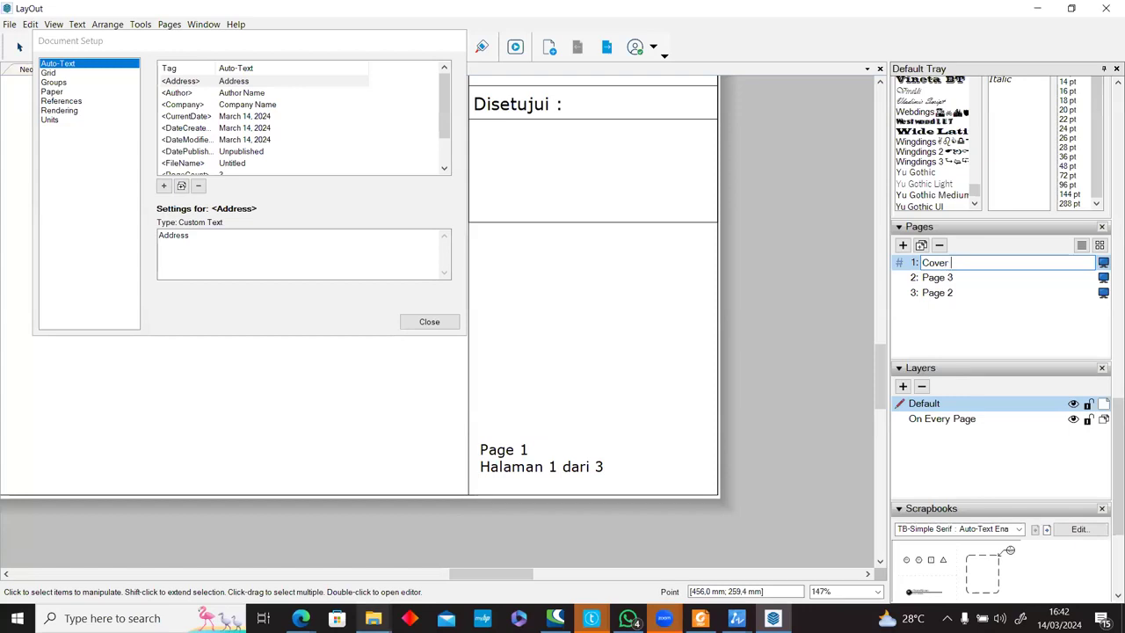
key(BackSpace)
key(BackSpace)
key(BackSpace)
key(BackSpace)
key(BackSpace)
key(Return)
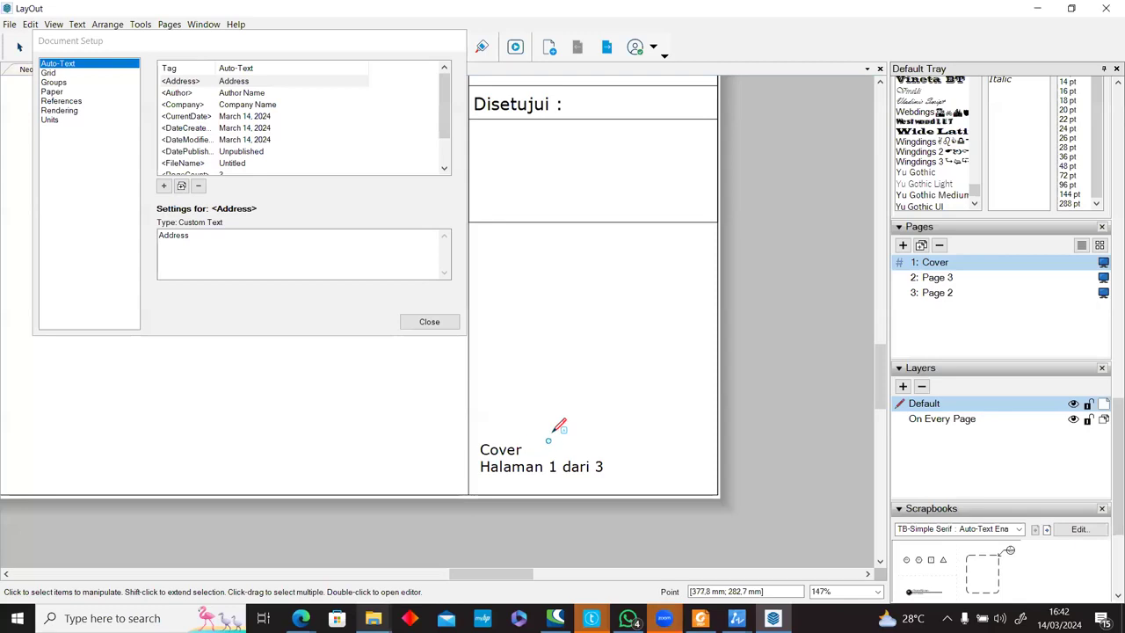
click(441, 321)
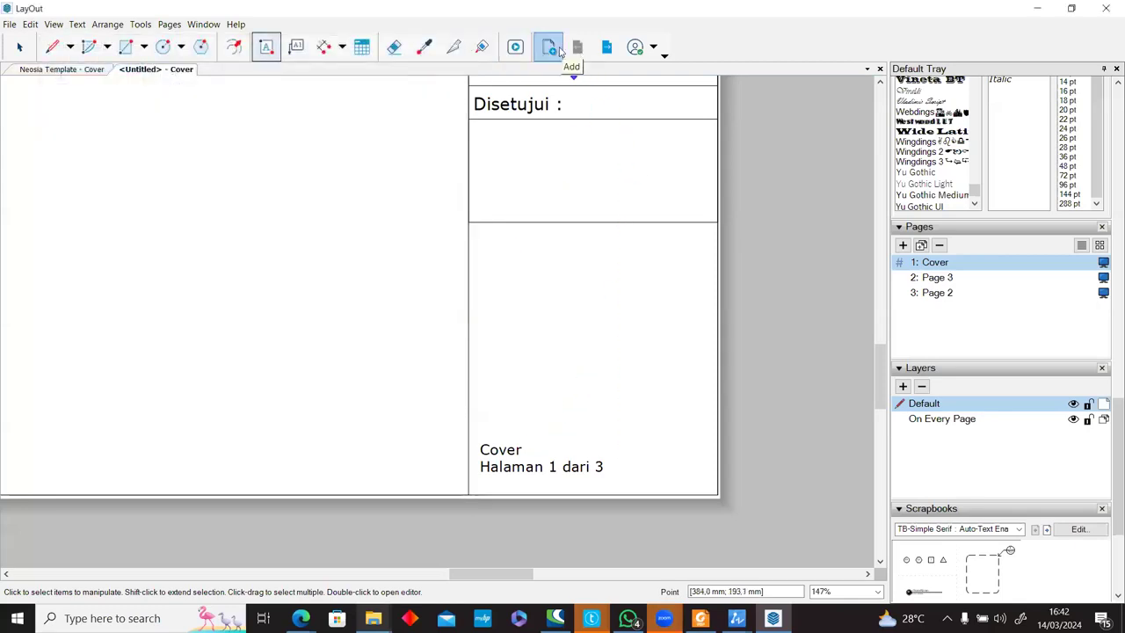
Add a new page after Cover and delete it again.
click(559, 51)
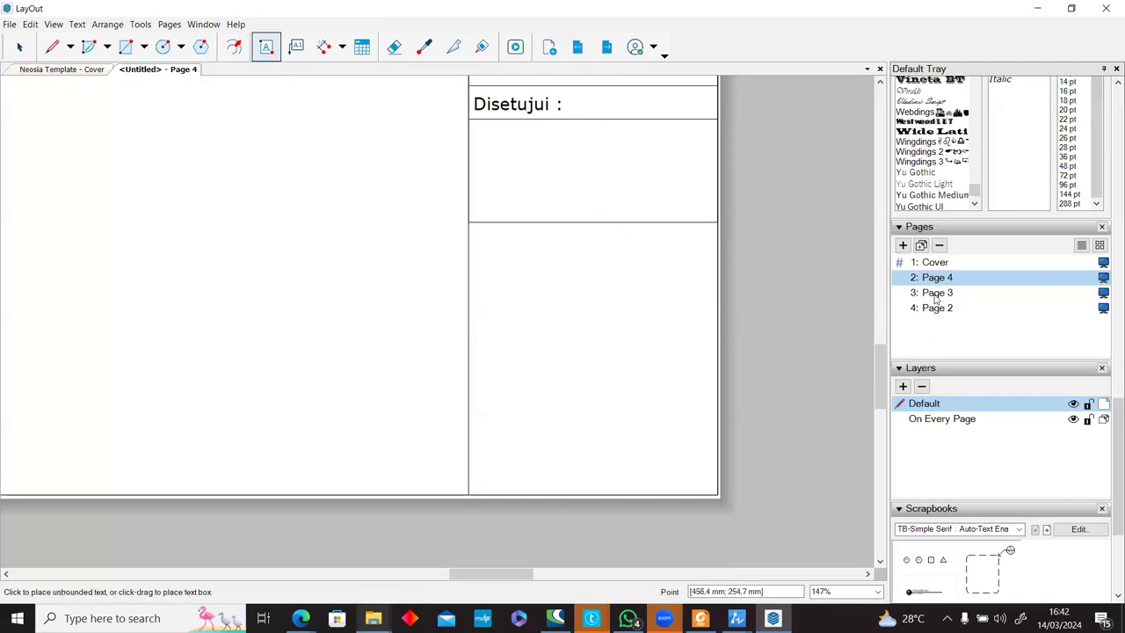
click(939, 245)
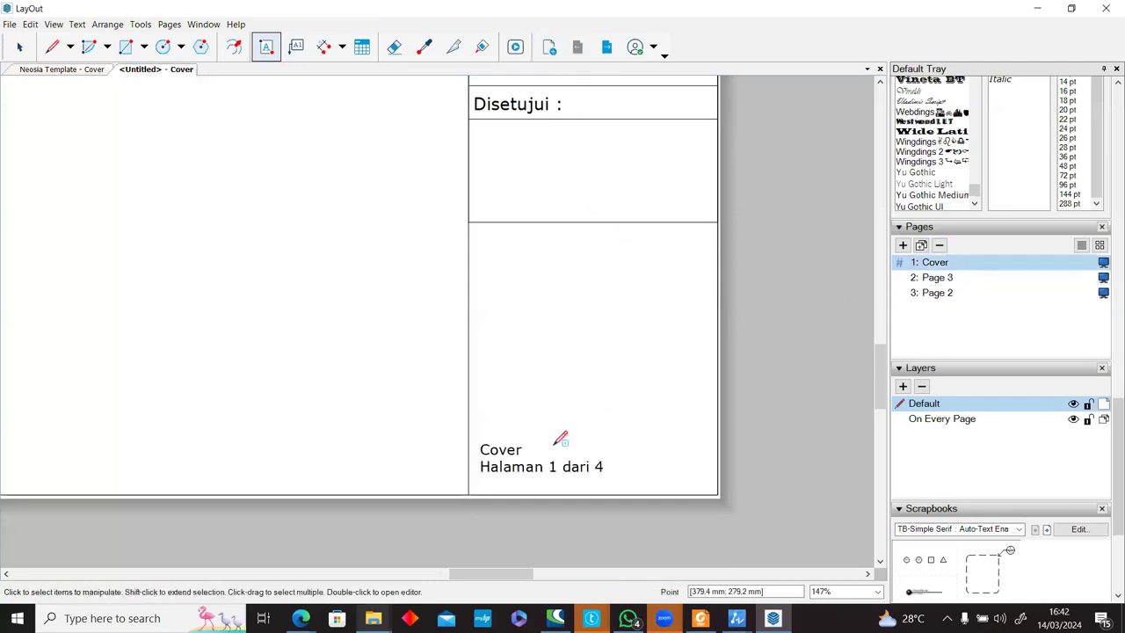
Move the page name and page number text on Cover to the On Every Page layer.
click(19, 47)
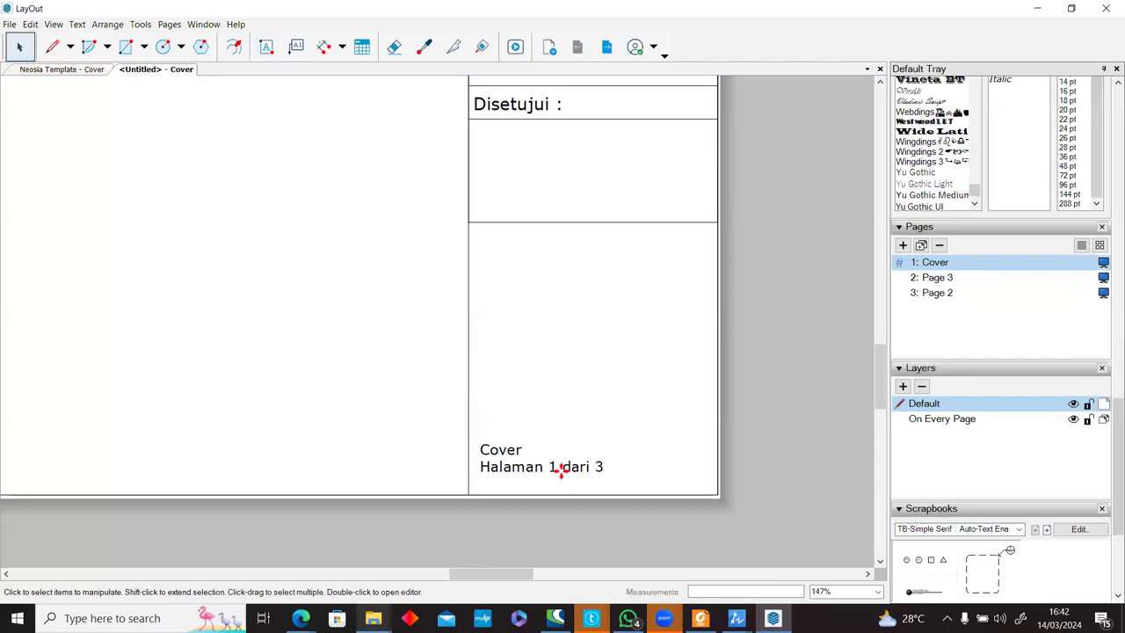
click(563, 466)
right_click(575, 464)
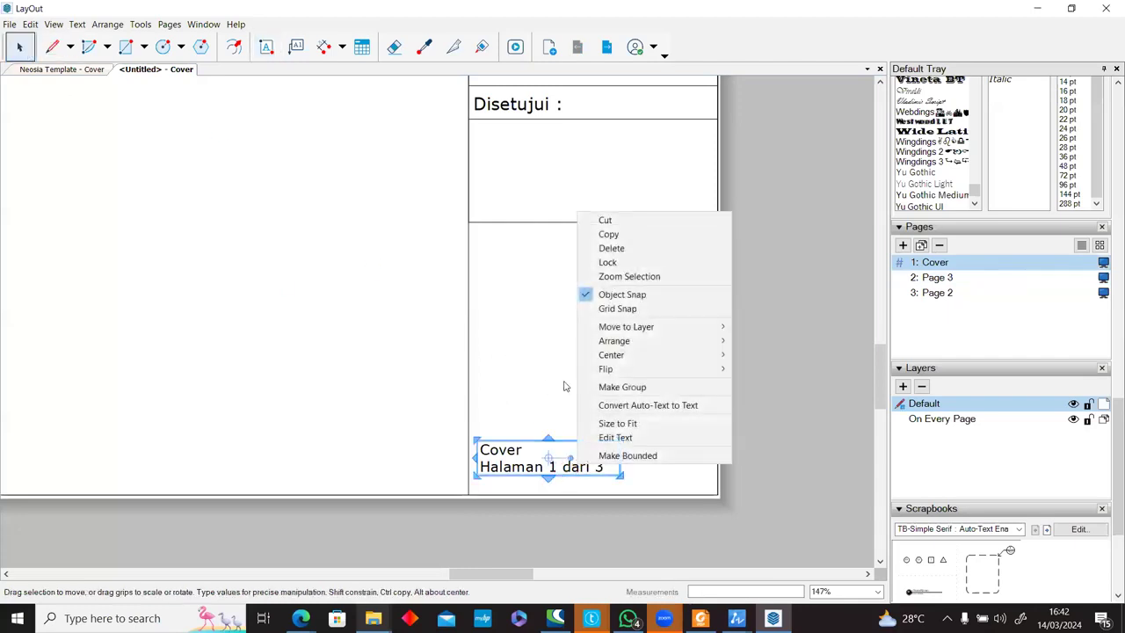
mouse_move(633, 327)
click(780, 358)
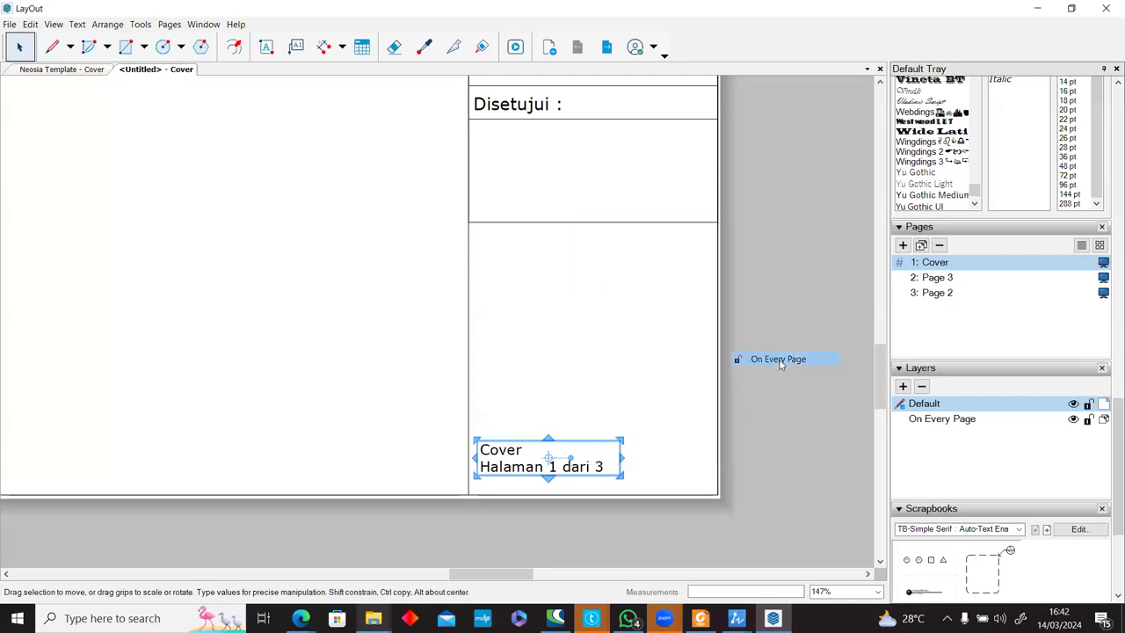
click(771, 356)
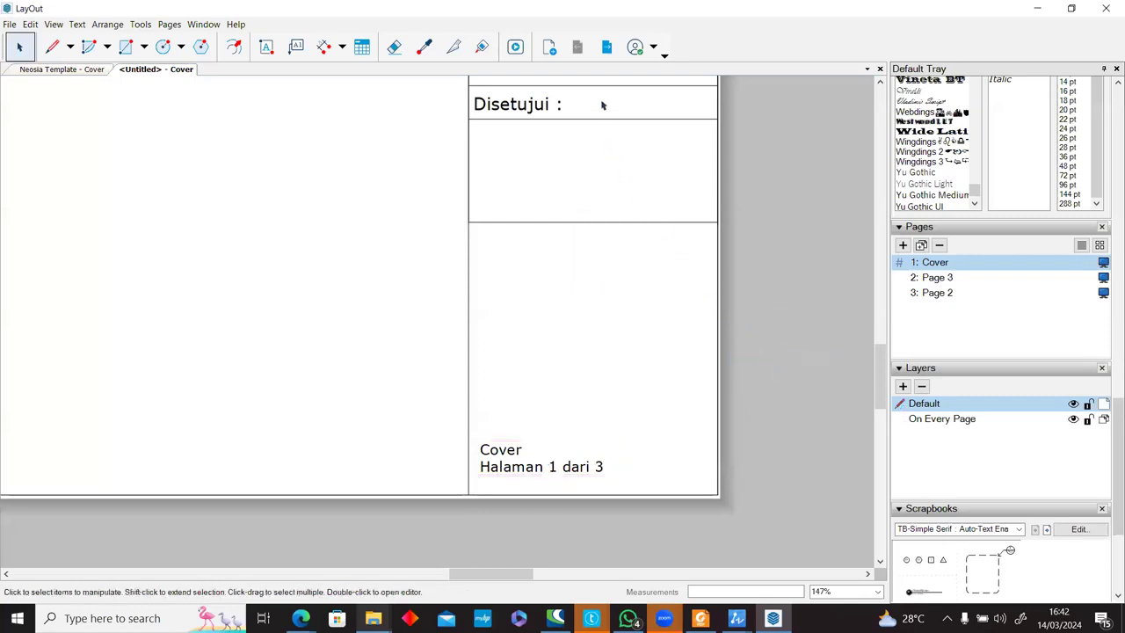
Add a new page after Cover and move it to the end of the page order.
click(548, 48)
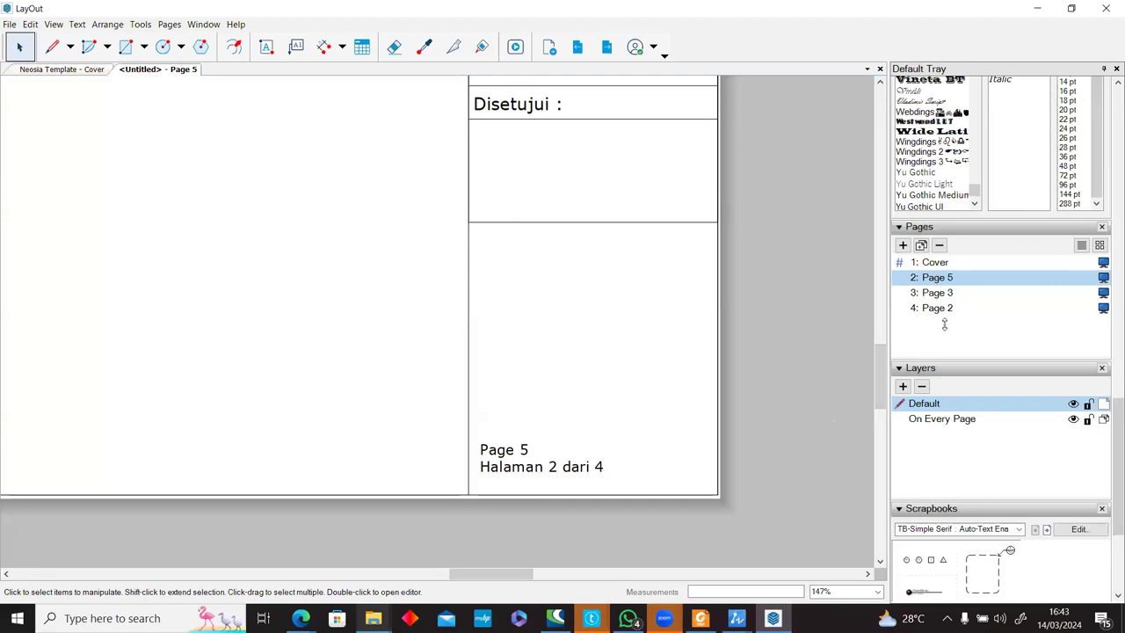
drag(940, 318, 943, 321)
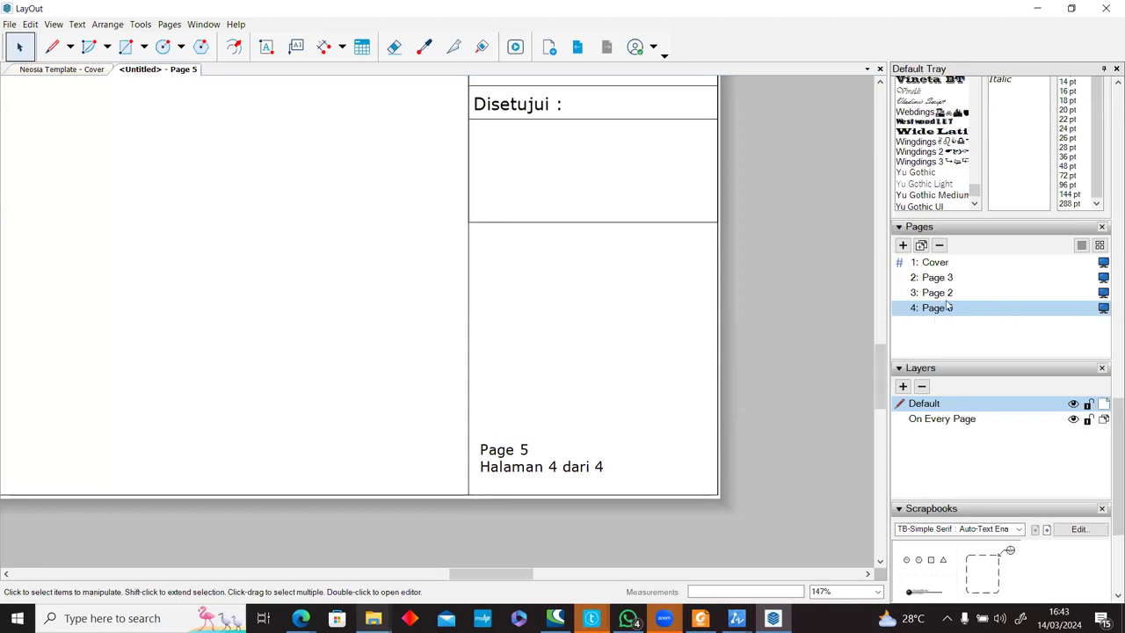
Lock the On Every Page layer.
scroll(507, 389, down, 5)
middle_drag(416, 299, 563, 403)
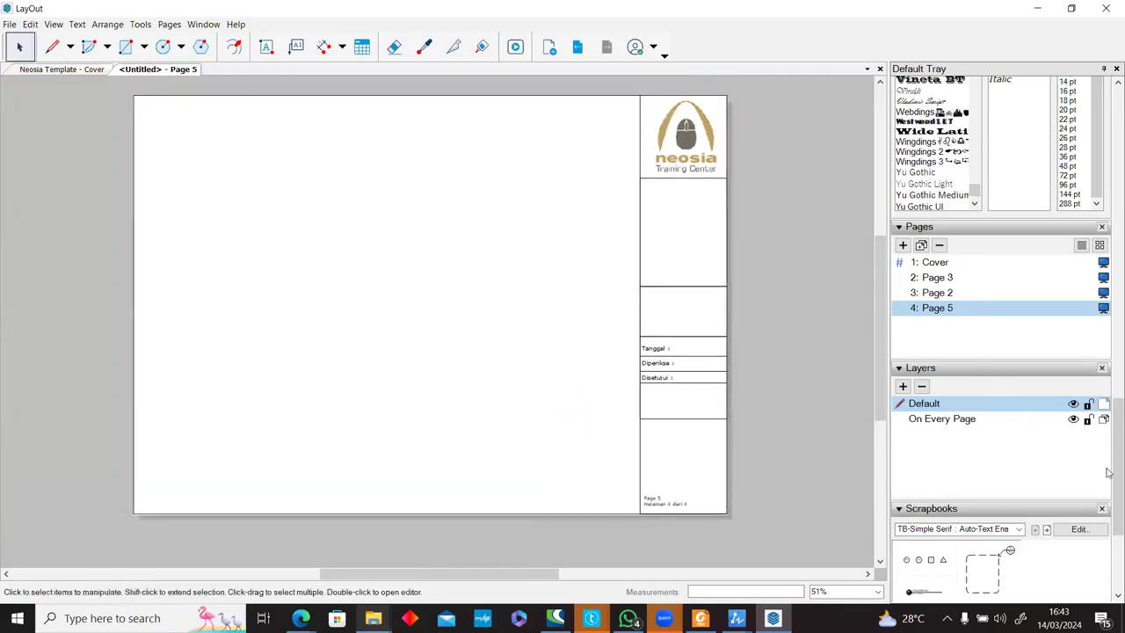
drag(1108, 469, 1108, 507)
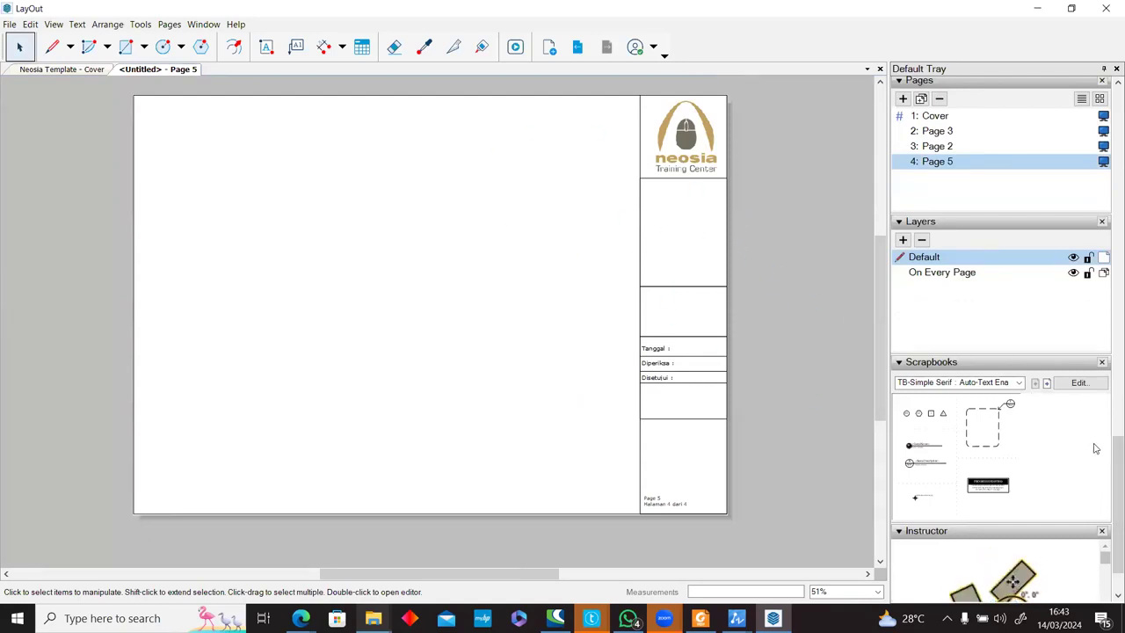
scroll(1108, 455, up, 1)
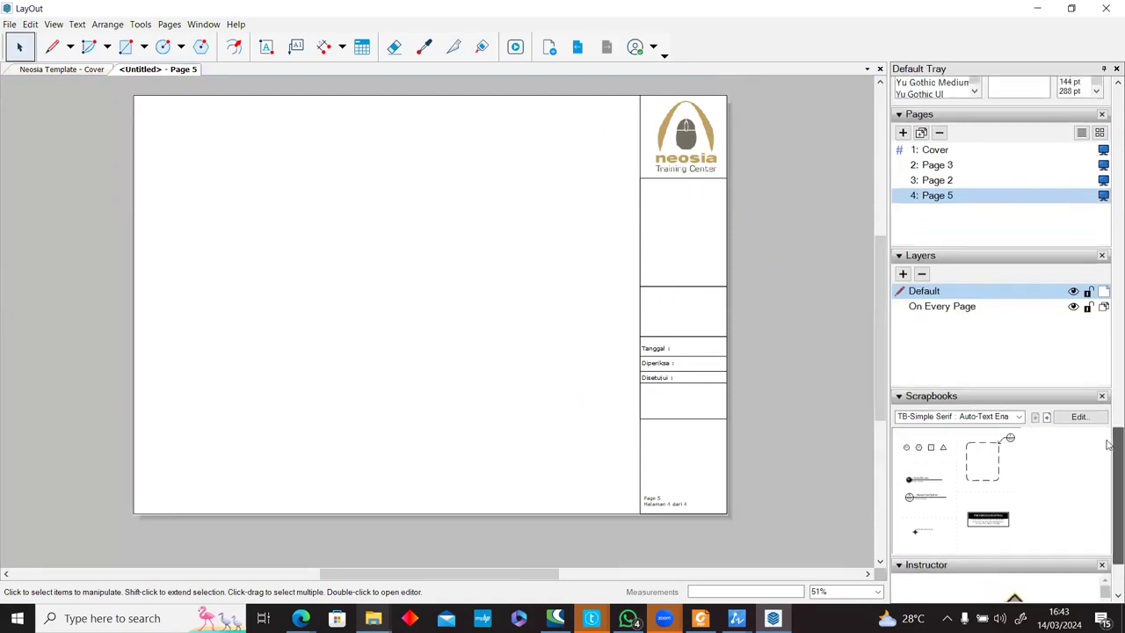
click(1089, 316)
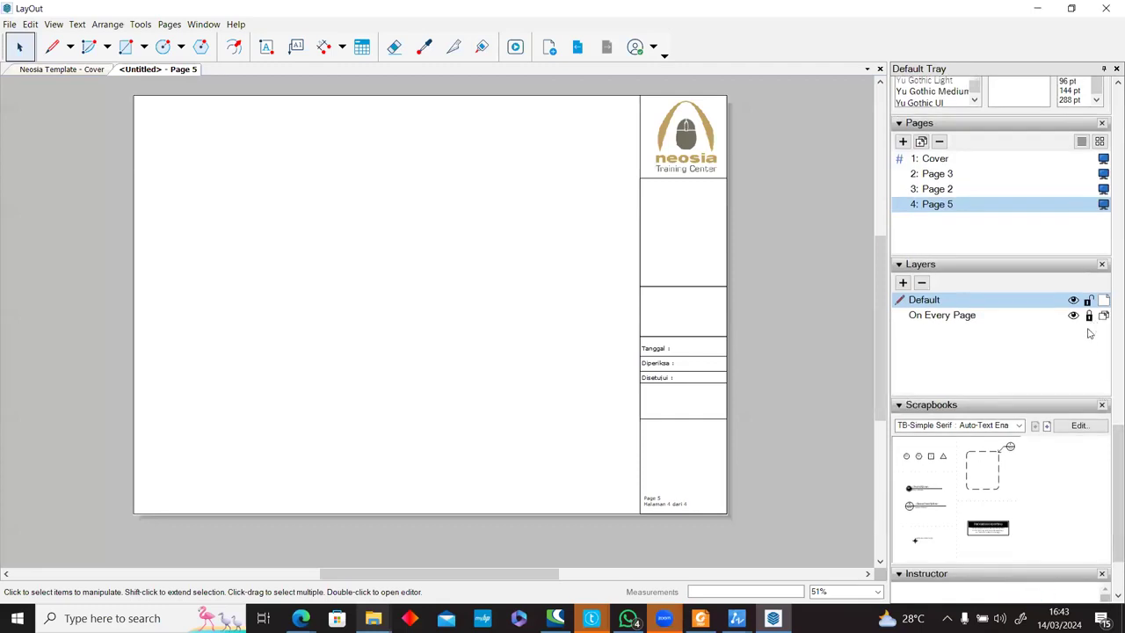
Open the document's Auto-Text settings, select the <DateCreated> tag and widen the Tag column.
scroll(699, 389, up, 1)
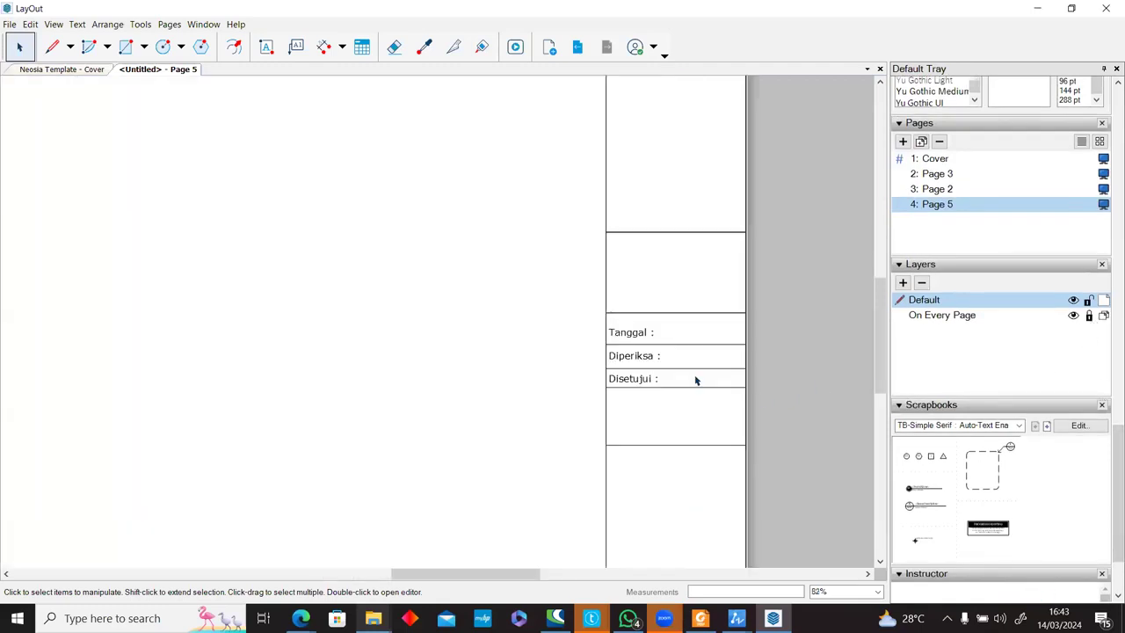
scroll(696, 379, down, 1)
scroll(699, 350, up, 3)
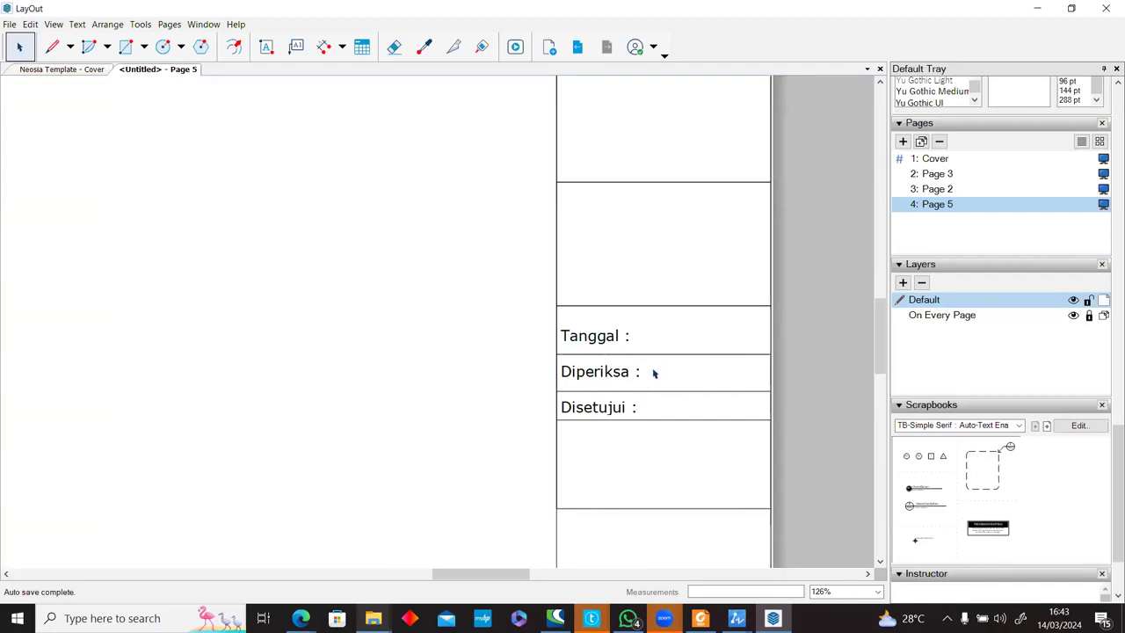
click(267, 47)
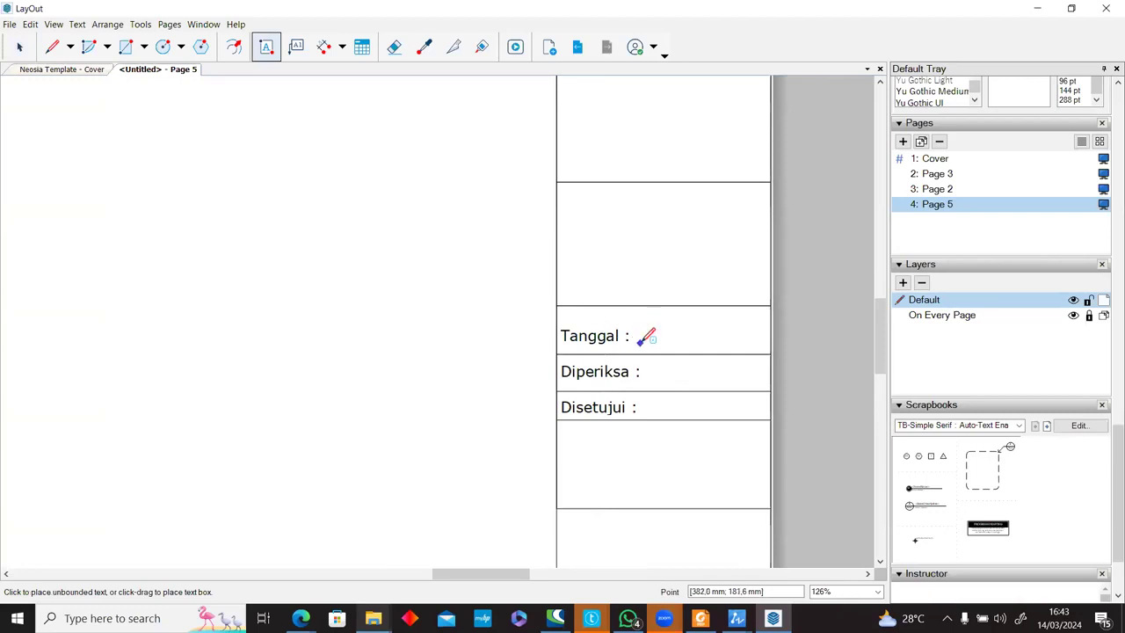
click(642, 341)
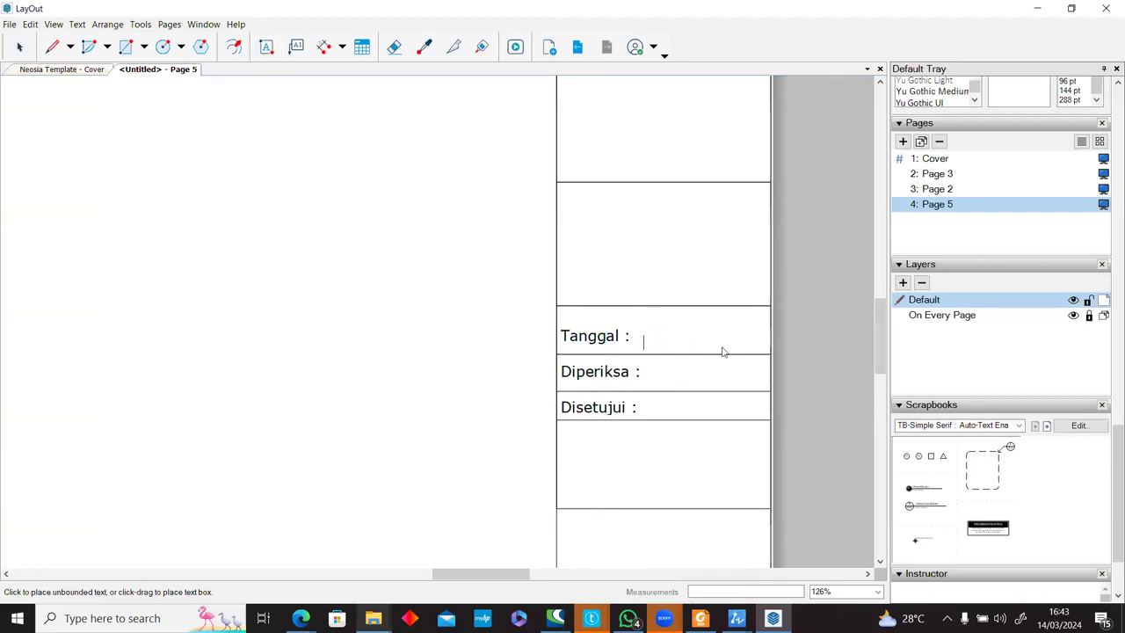
click(10, 24)
click(87, 271)
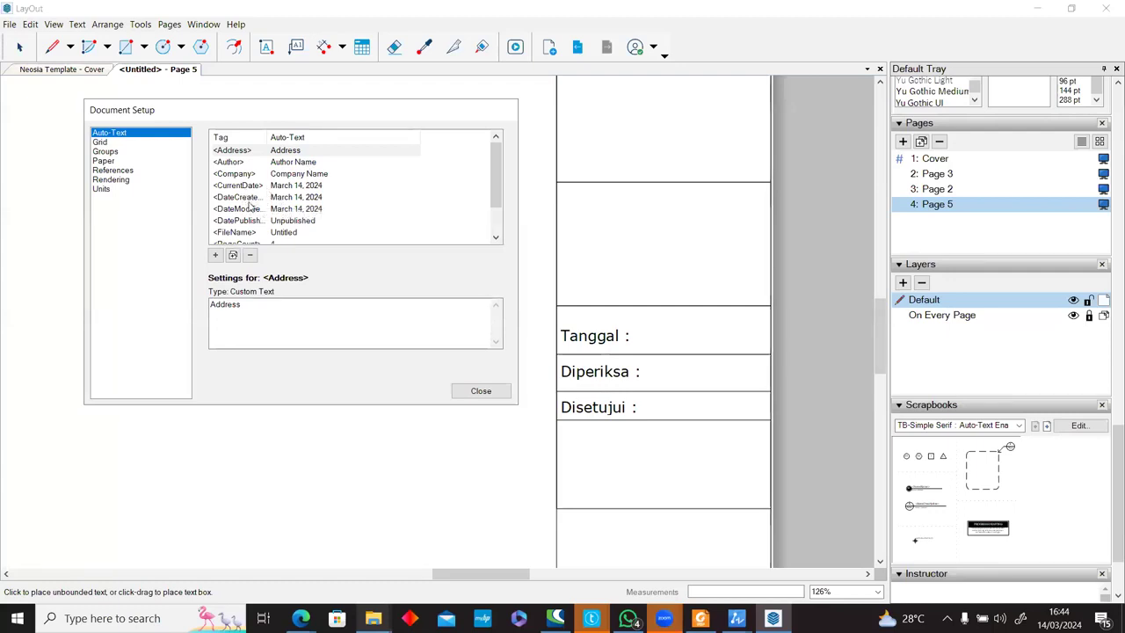
click(250, 200)
drag(263, 138, 288, 144)
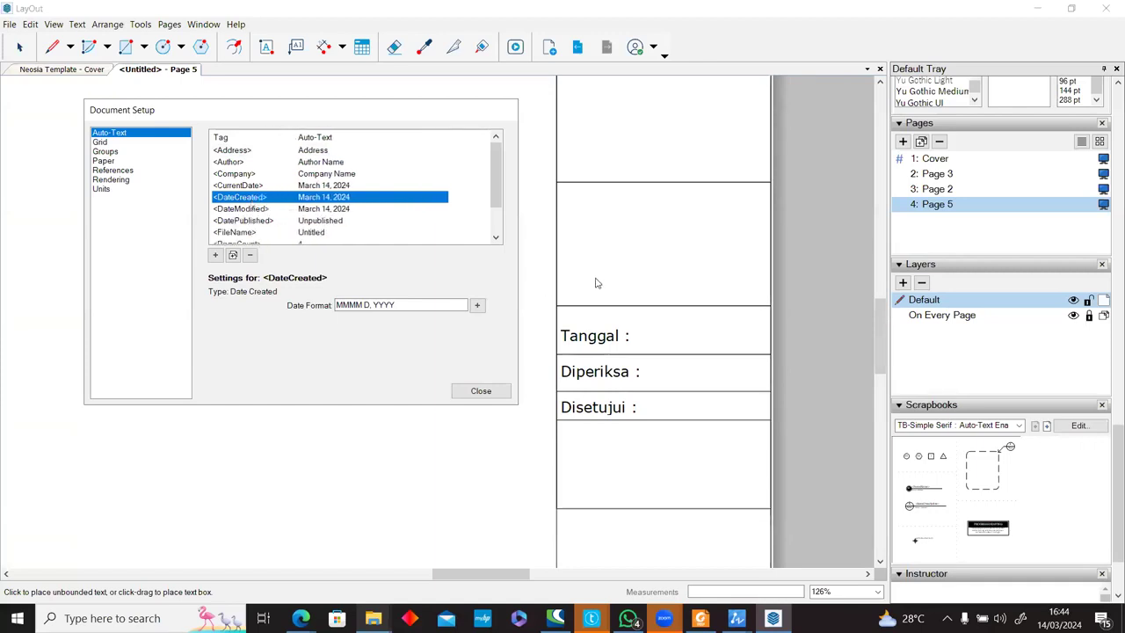
Add a <DateCreated> auto-text entry after the Tanggal label in the title block on Page 5.
click(653, 345)
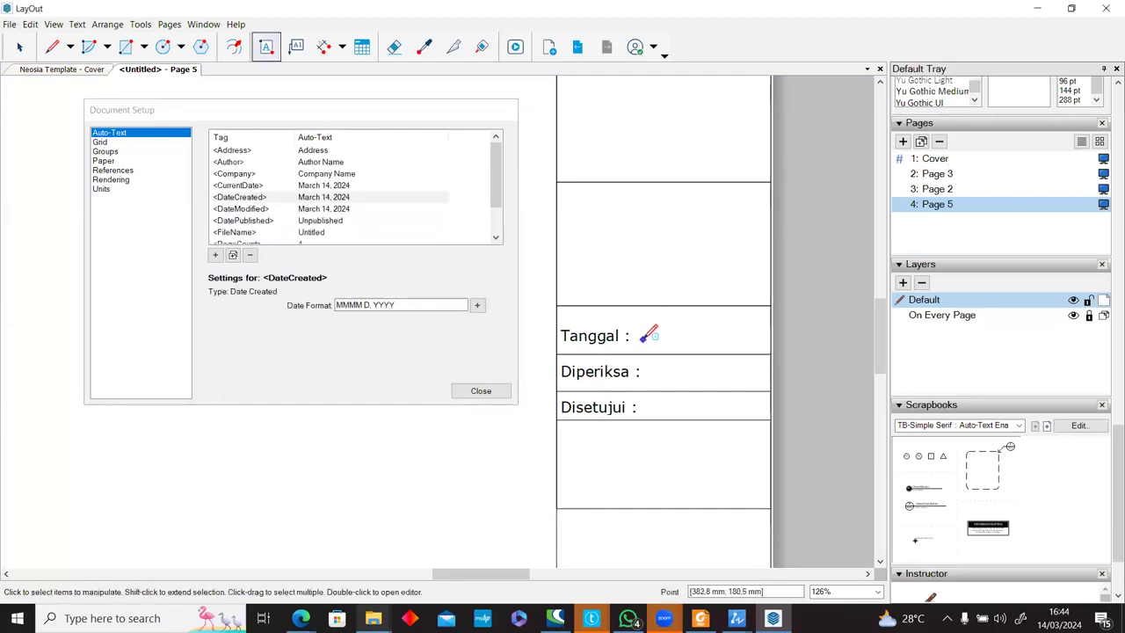
click(646, 335)
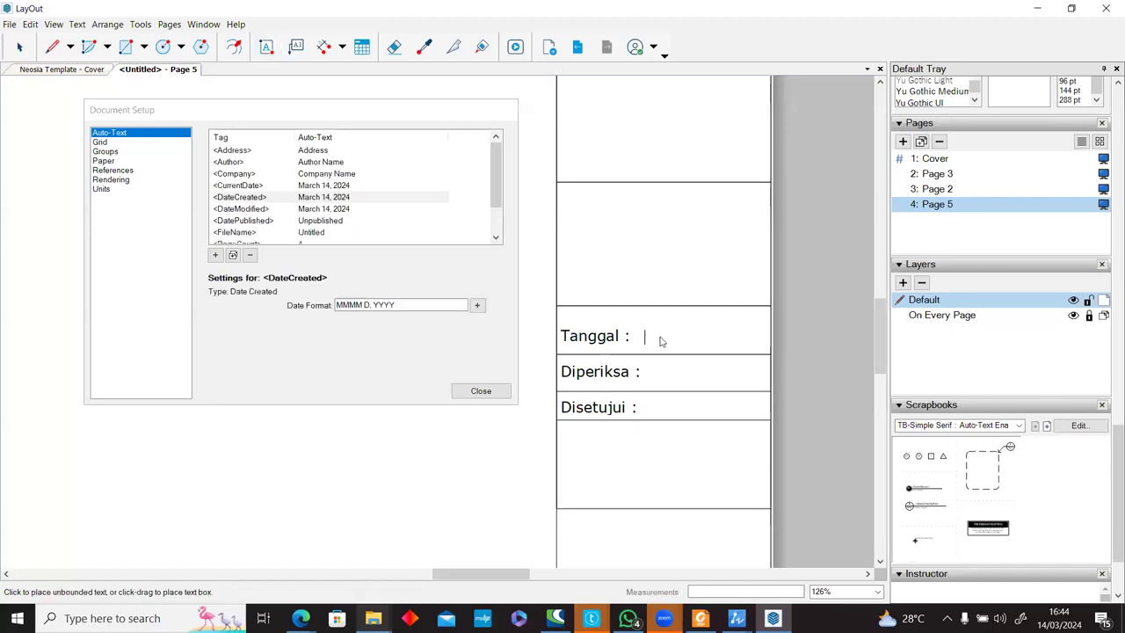
text(<DateCreated>)
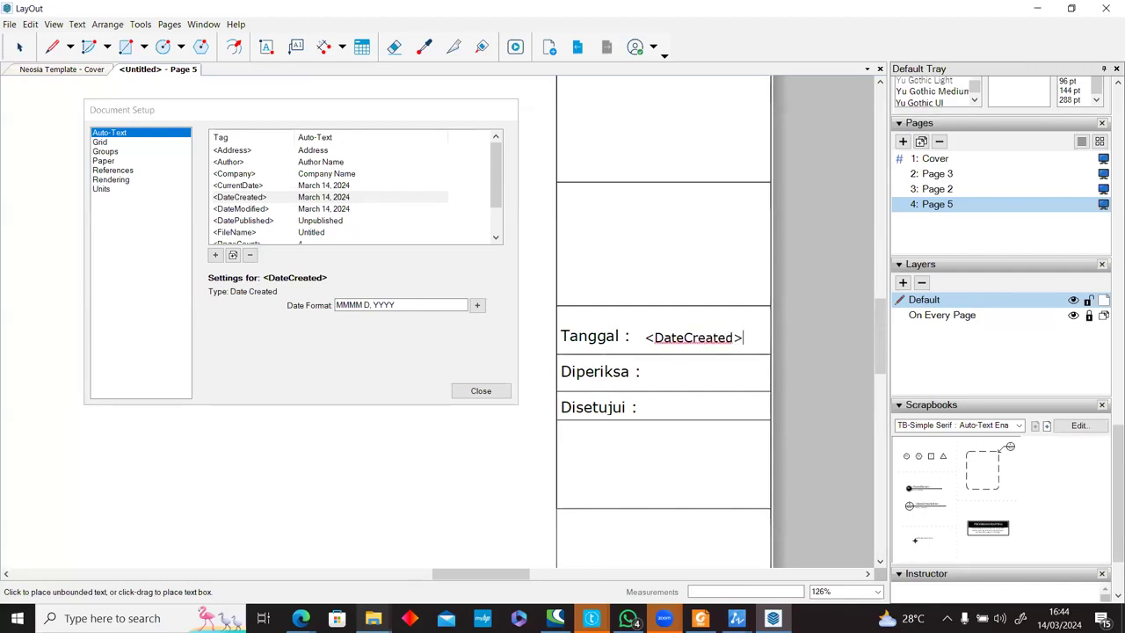
click(736, 251)
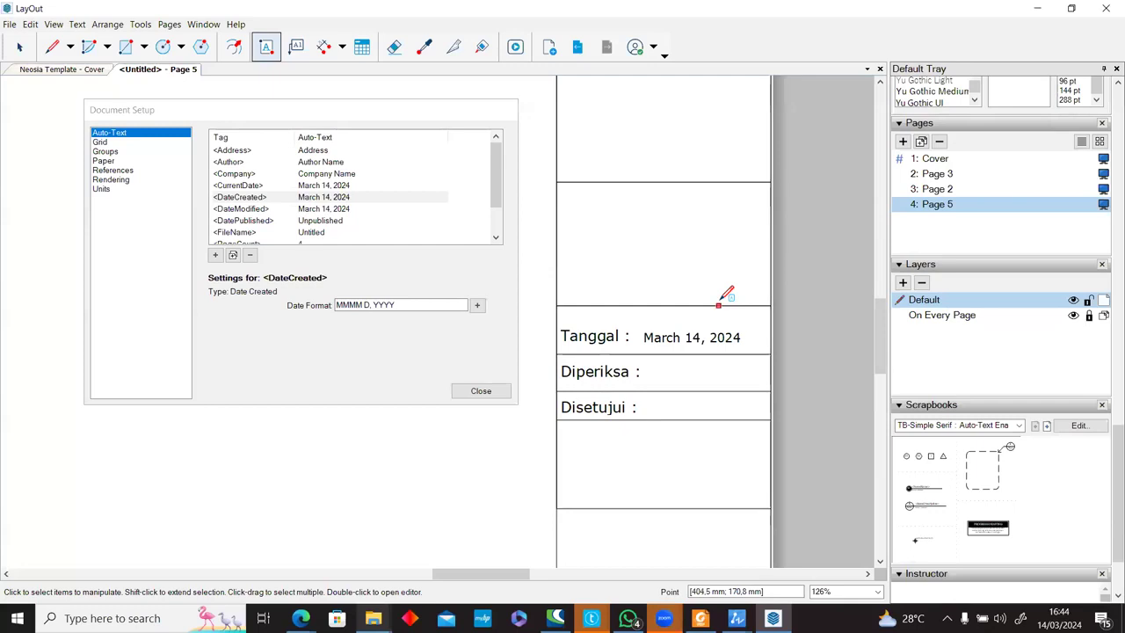
Move the date text closer to the Tanggal label and align it with the label's line.
click(30, 51)
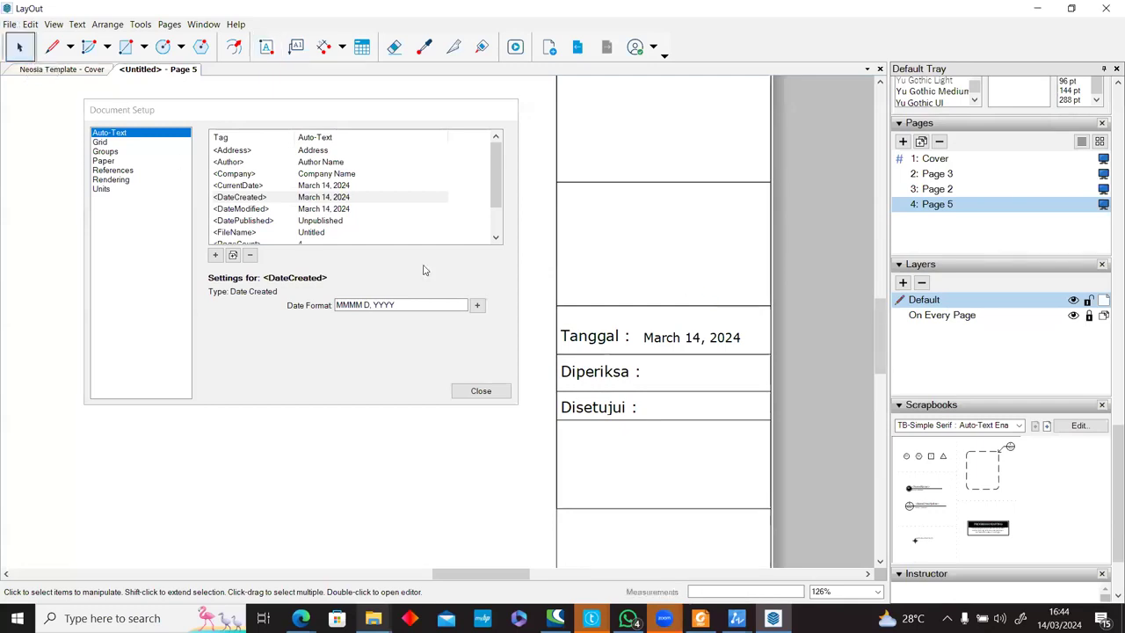
click(692, 336)
drag(731, 334, 729, 333)
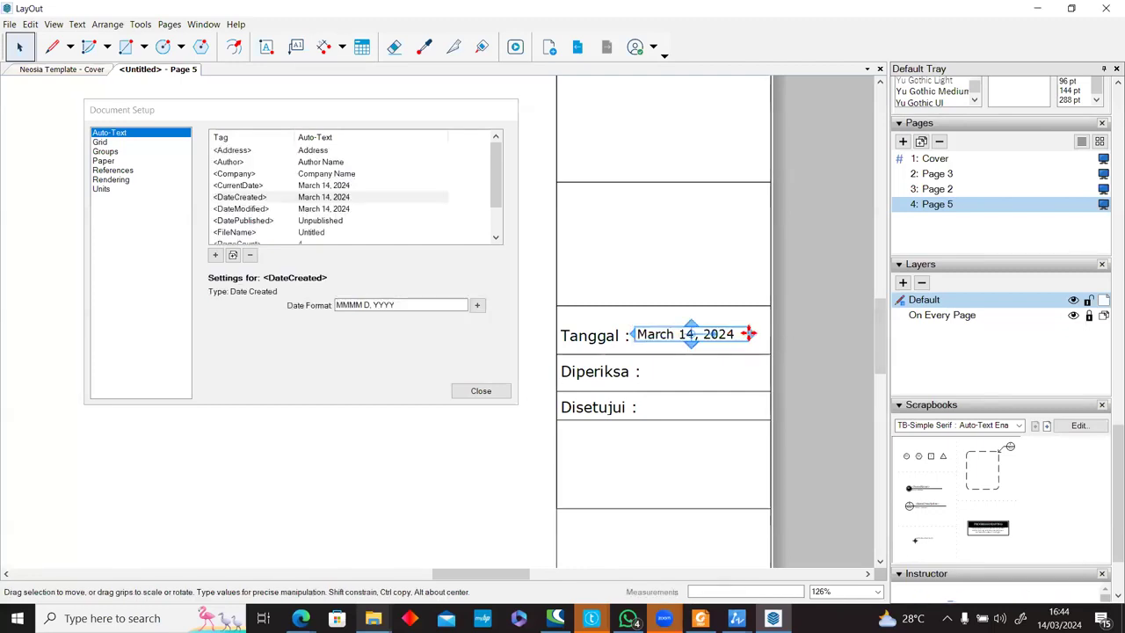
key(Down)
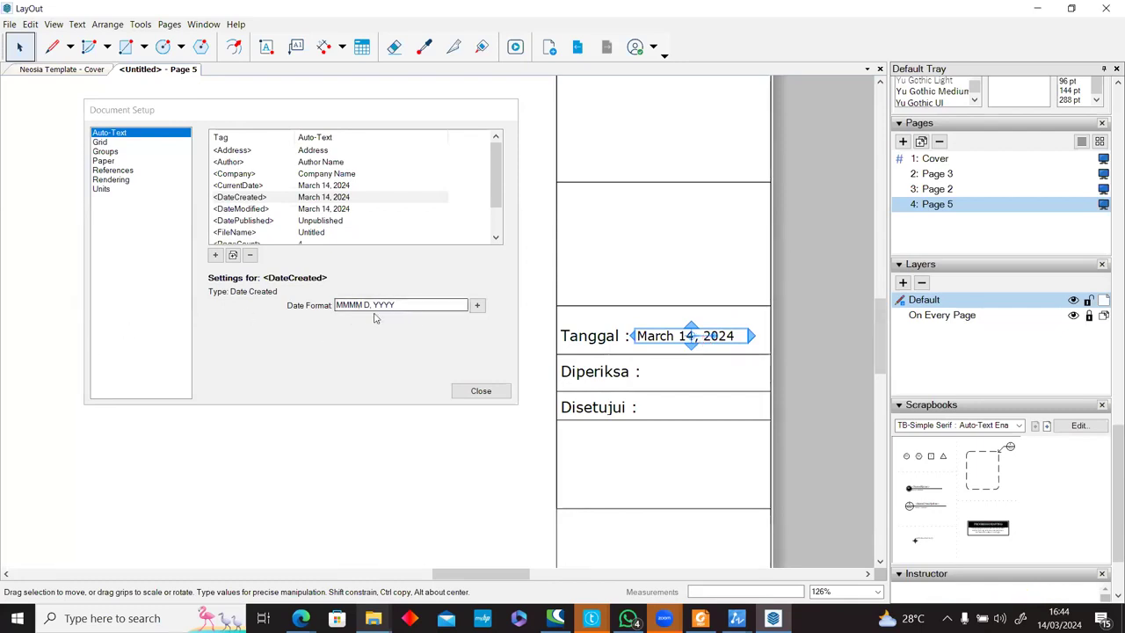
Examine the day, month and year format codes available for the <DateCreated> tag.
double_click(254, 197)
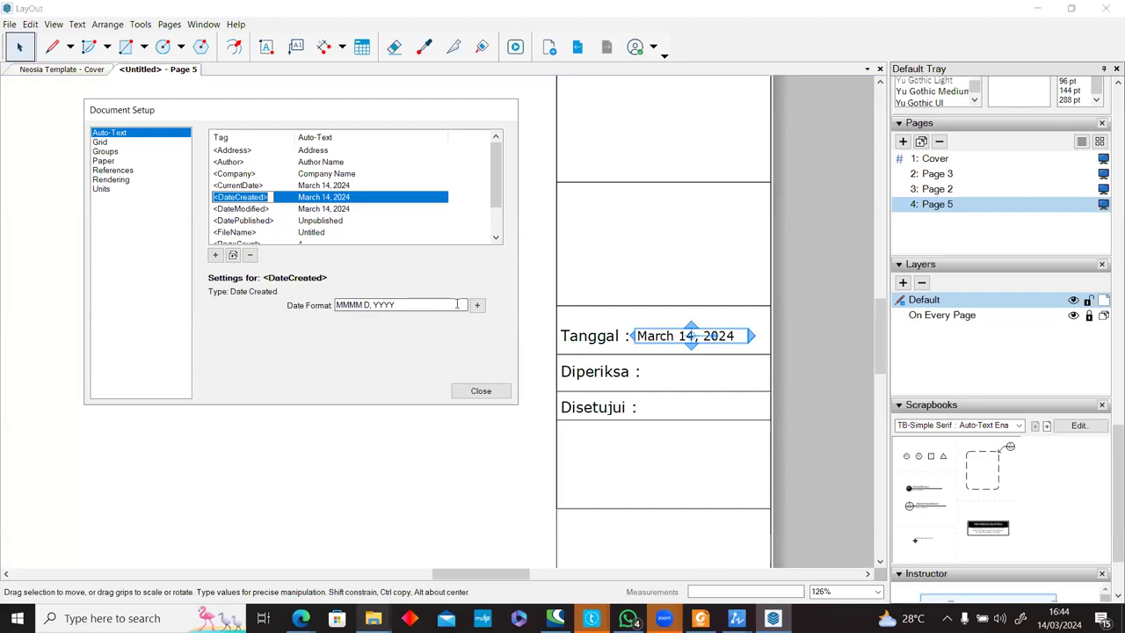
click(416, 305)
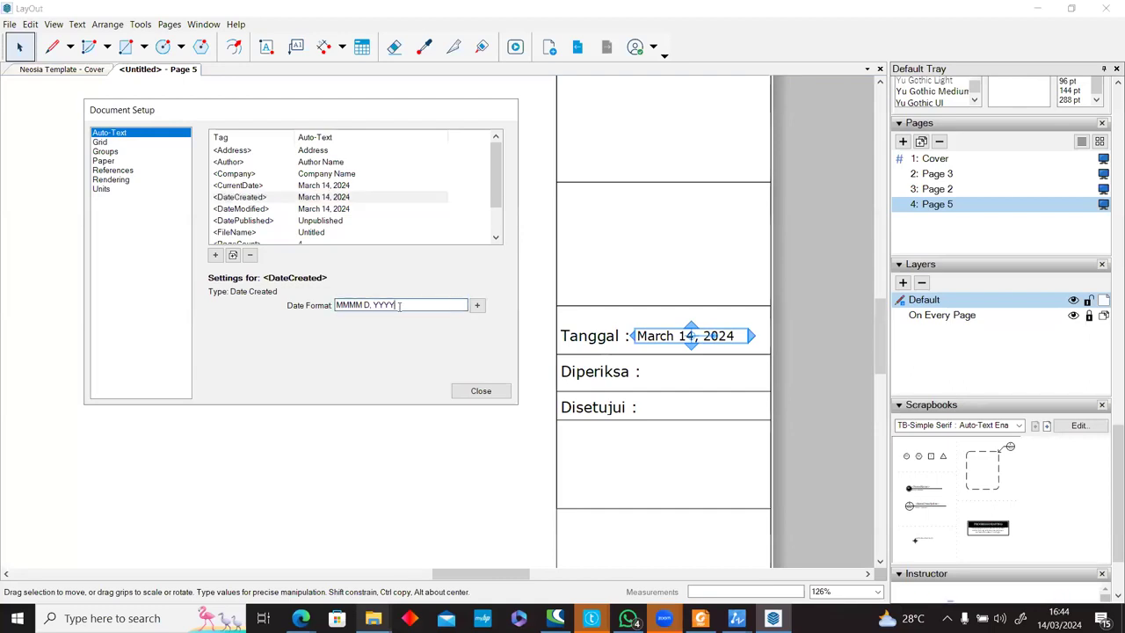
click(659, 335)
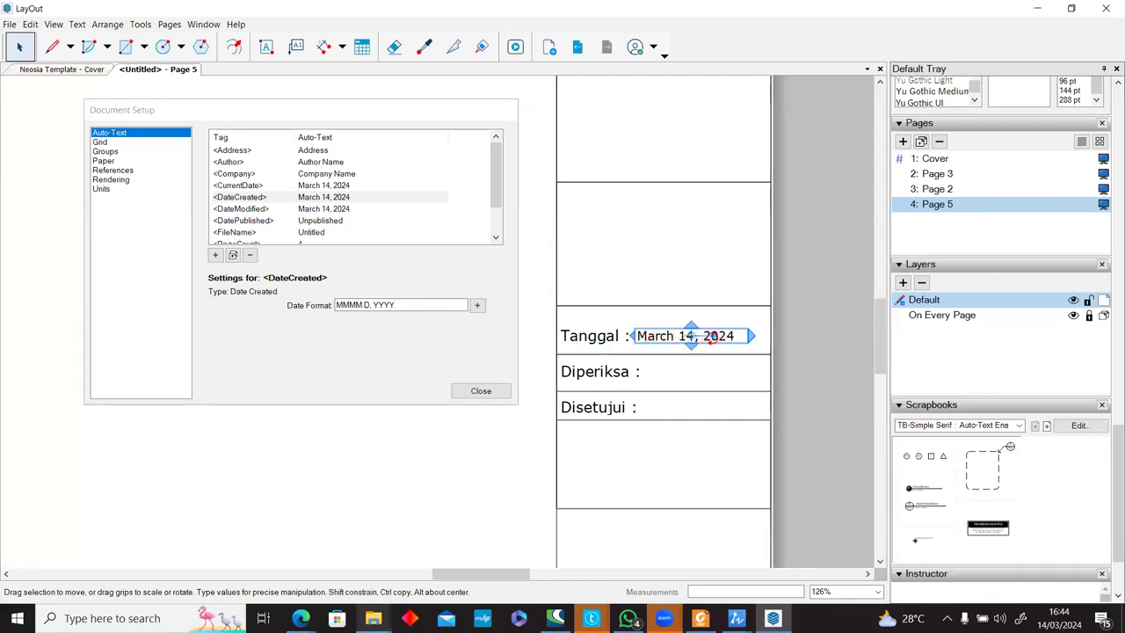
click(425, 307)
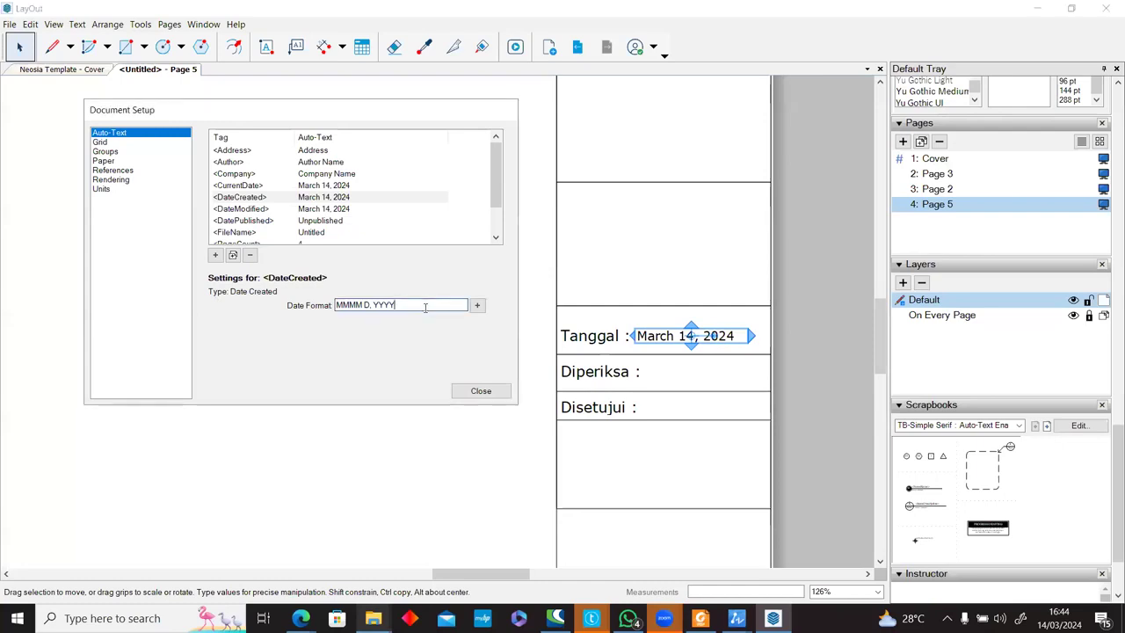
click(477, 308)
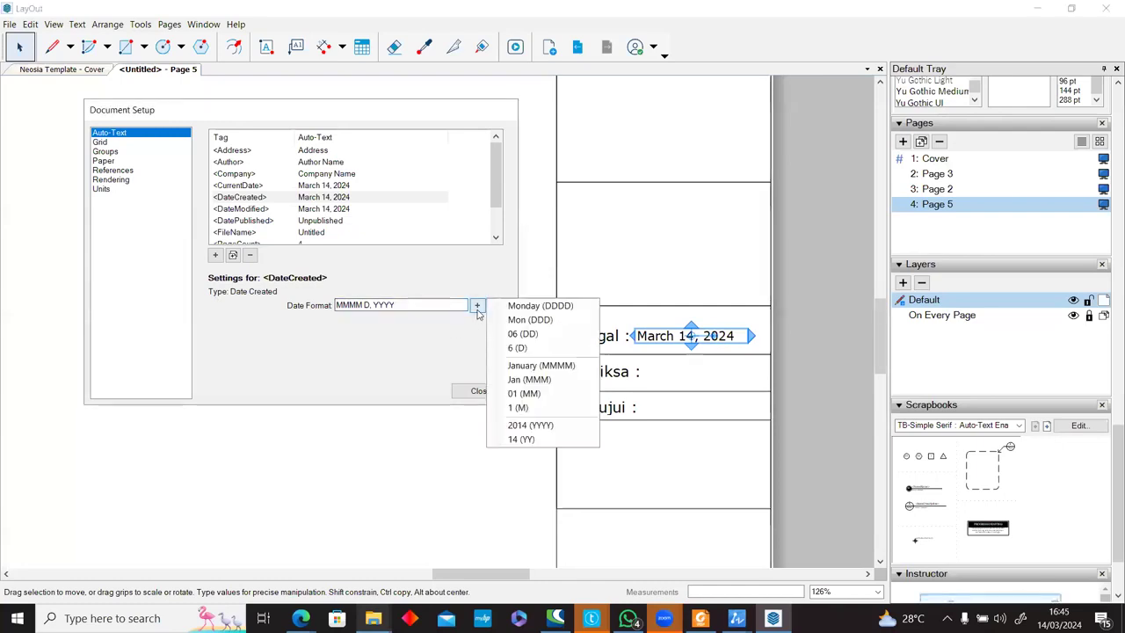
click(467, 328)
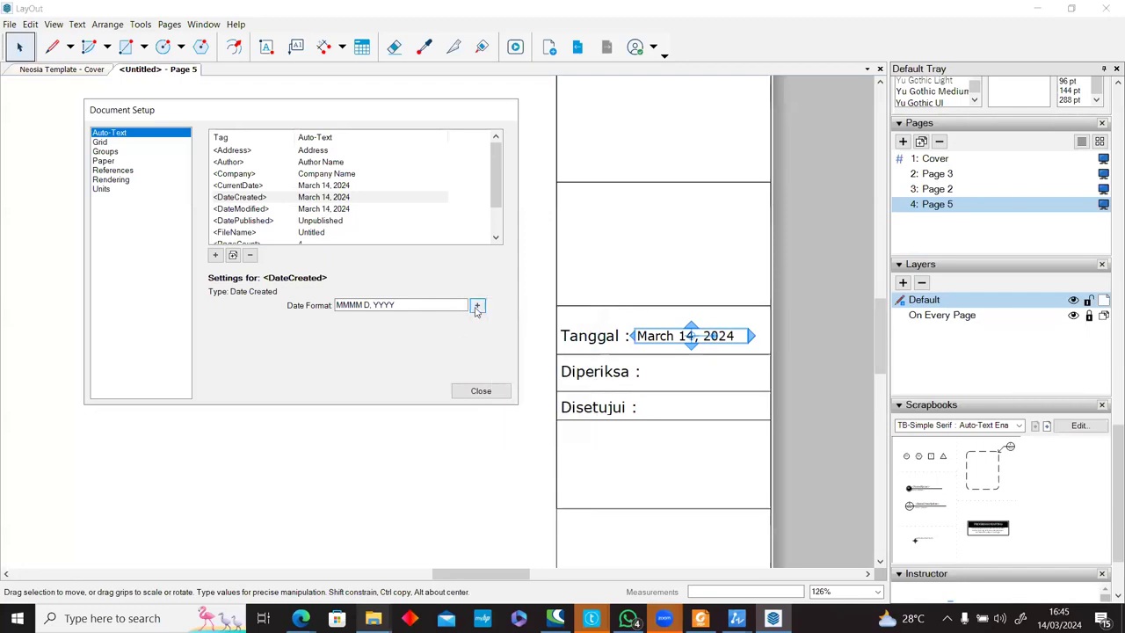
click(478, 305)
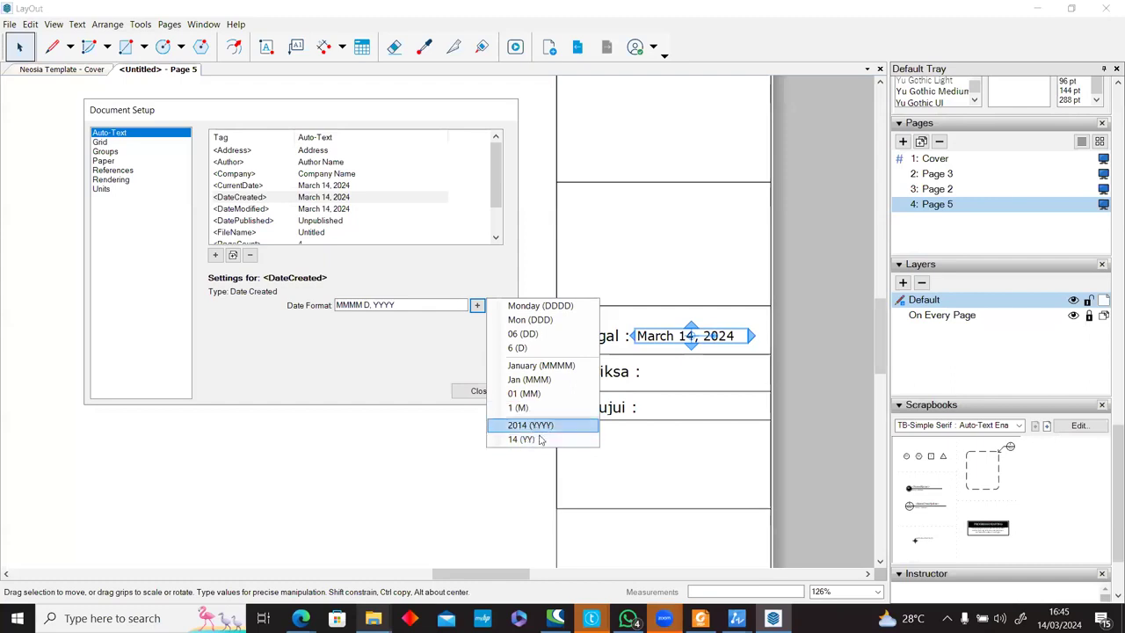
click(416, 300)
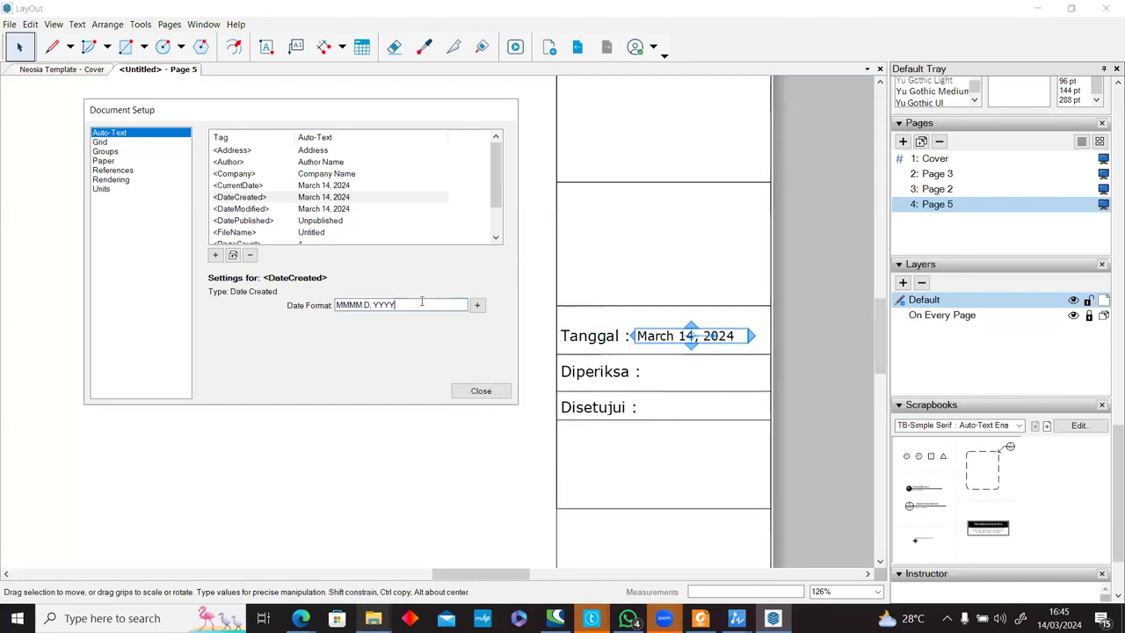
Set the <DateCreated> tag's date format to D MMMM YYYY.
drag(420, 305, 335, 305)
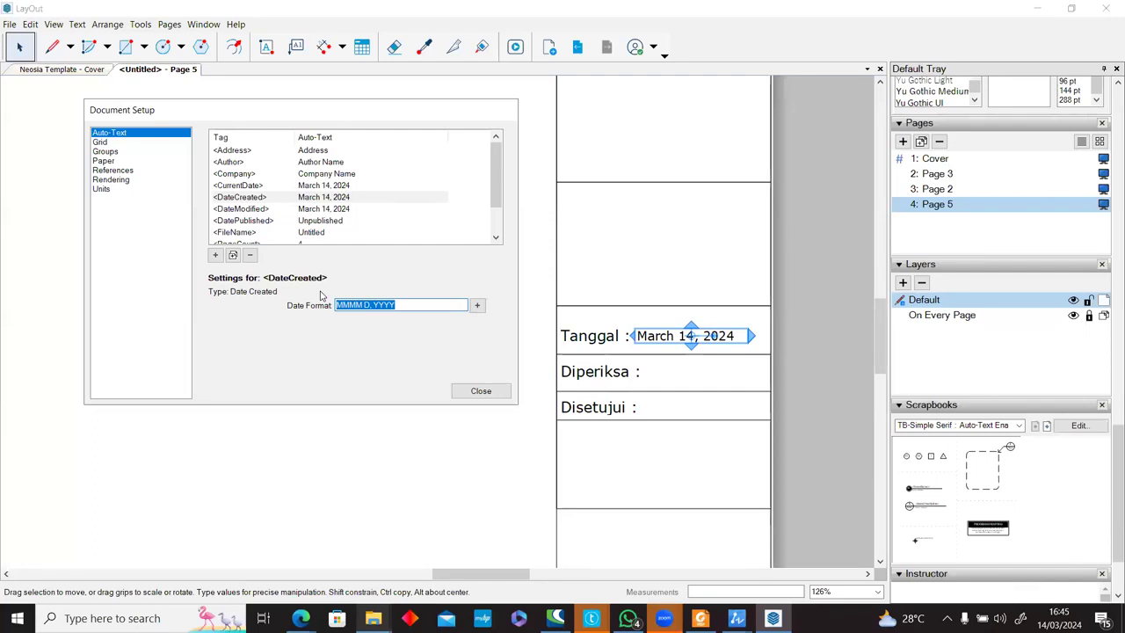
text(D)
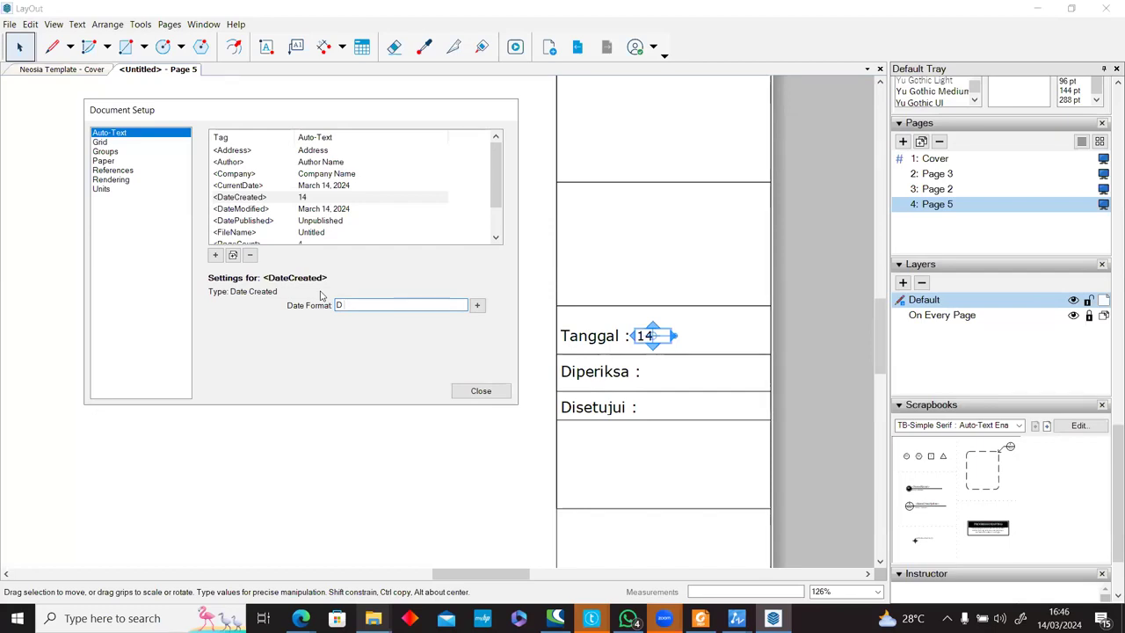
text(M)
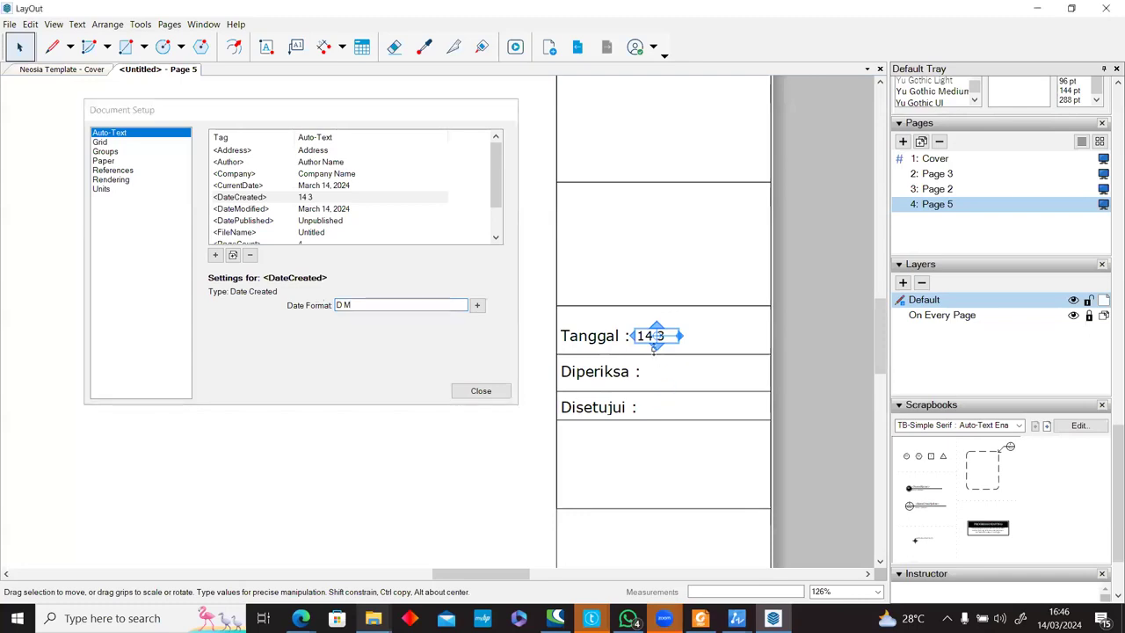
scroll(653, 342, up, 8)
scroll(670, 337, down, 1)
double_click(343, 304)
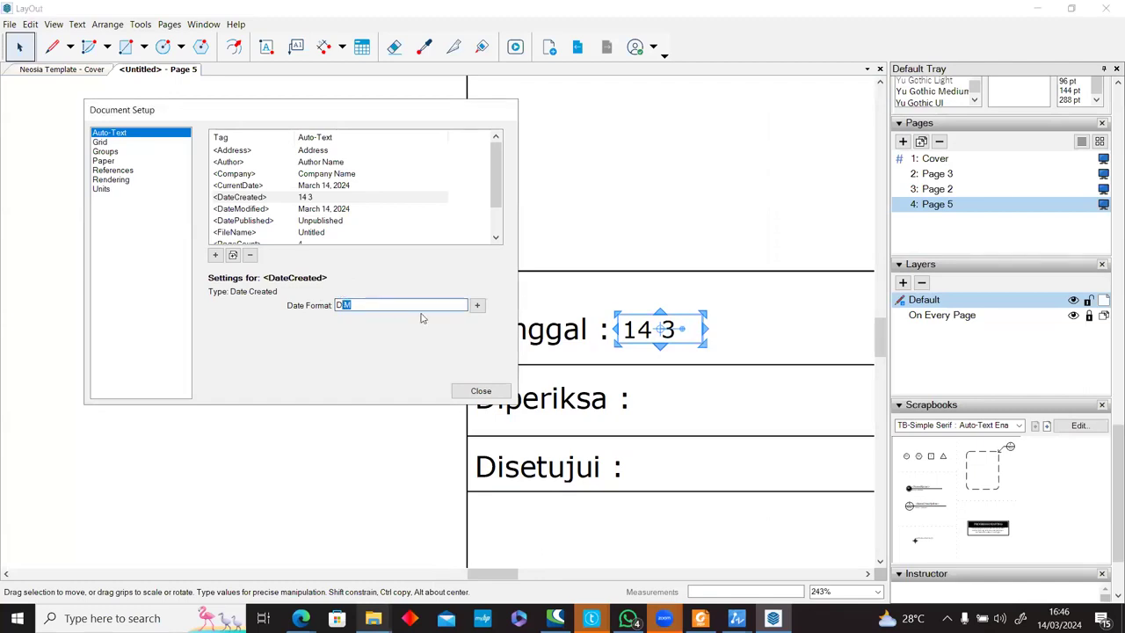
key(BackSpace)
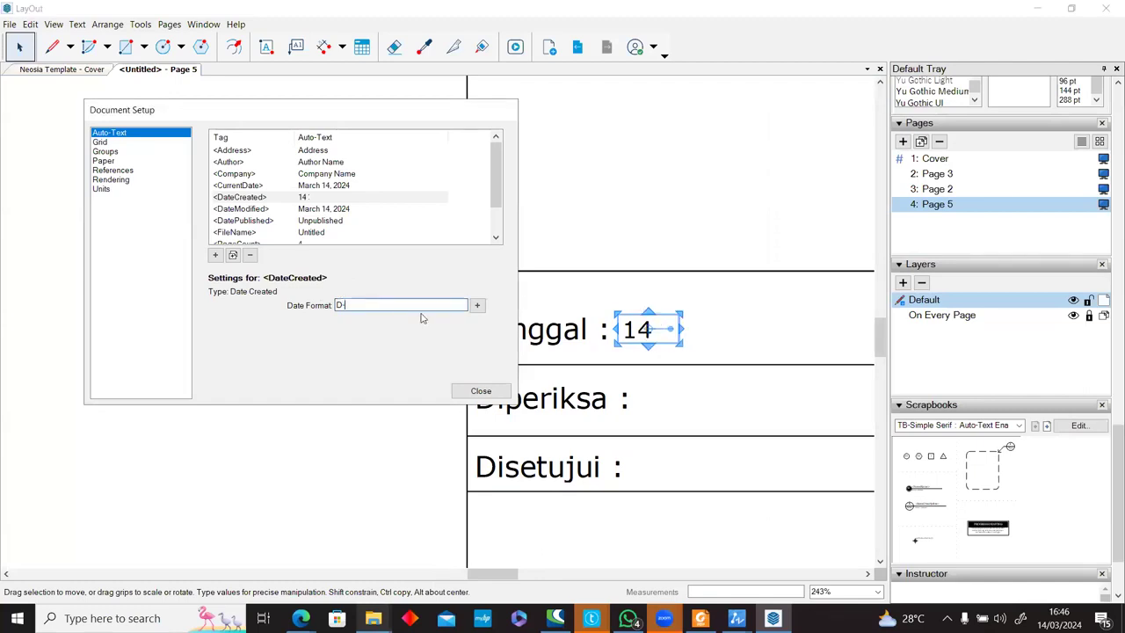
text(-)
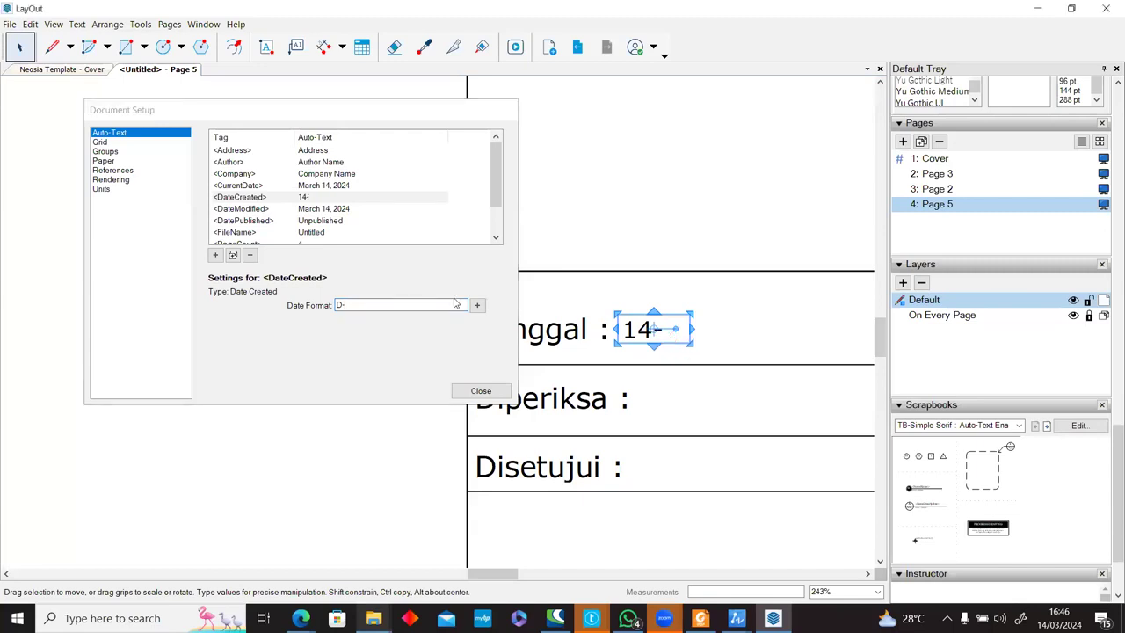
click(366, 305)
key(BackSpace)
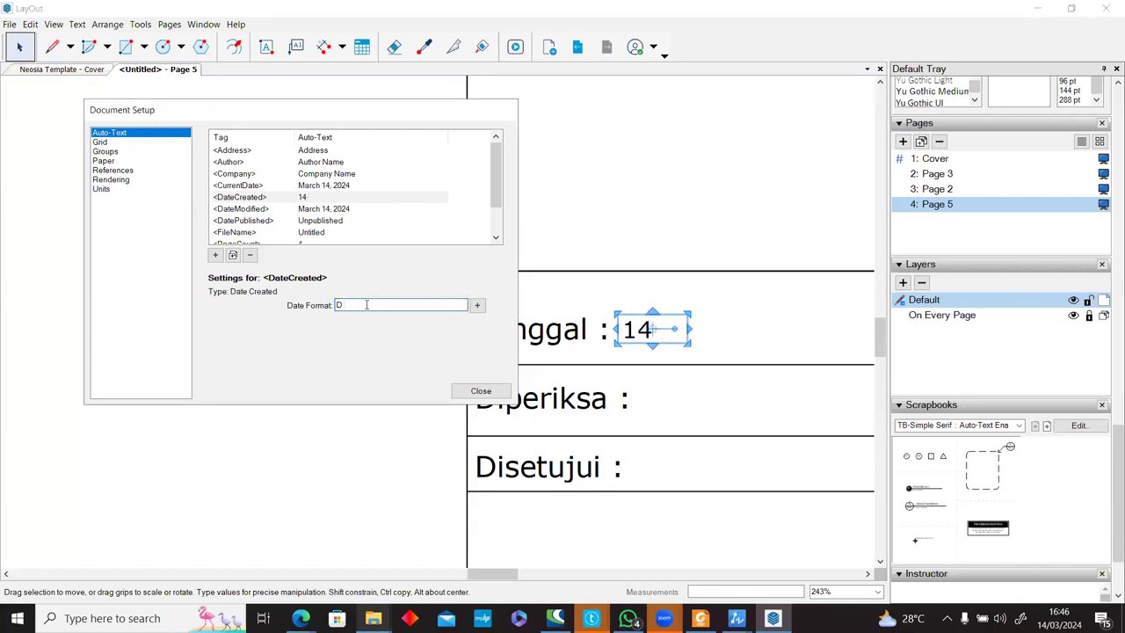
text(MMMM)
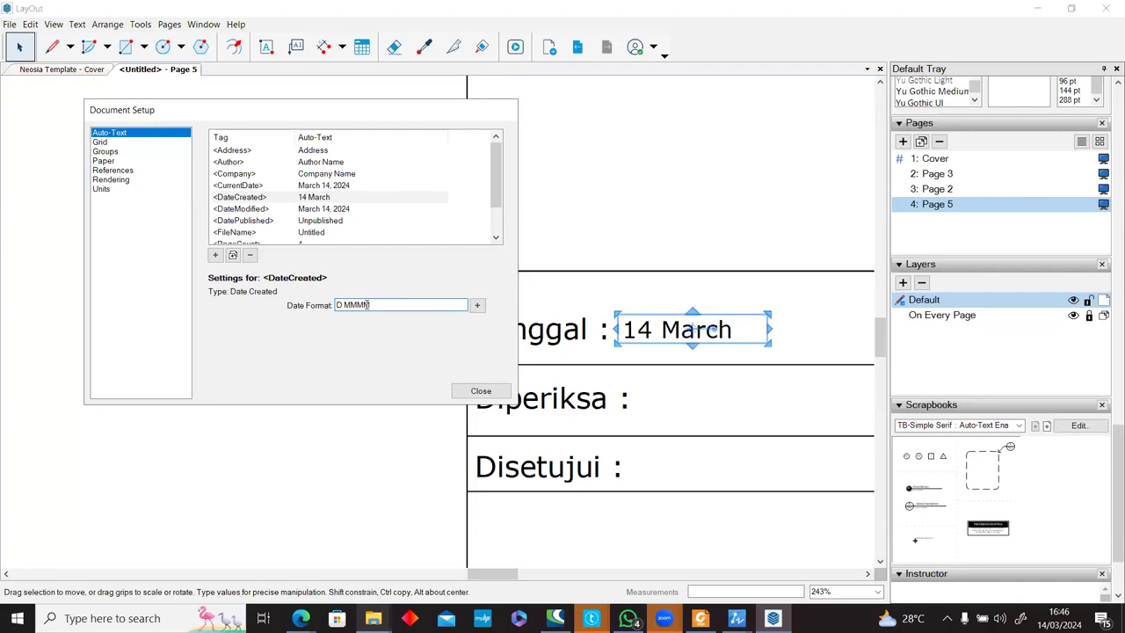
text( YYYY)
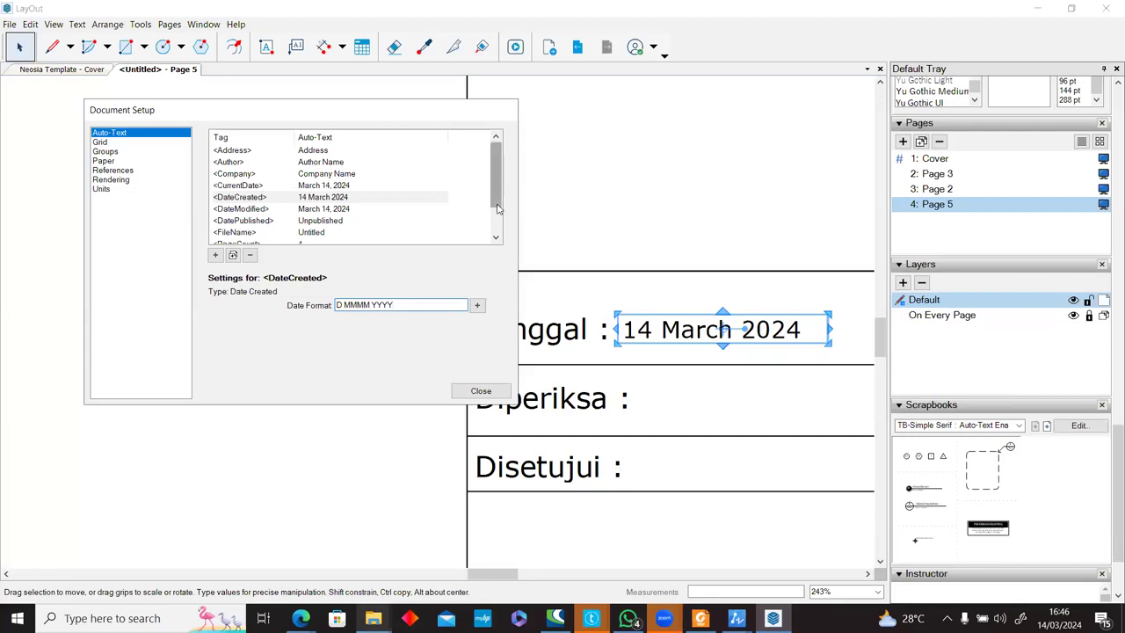
Add a Custom Text auto-text tag and name it <Program>.
scroll(499, 202, down, 1)
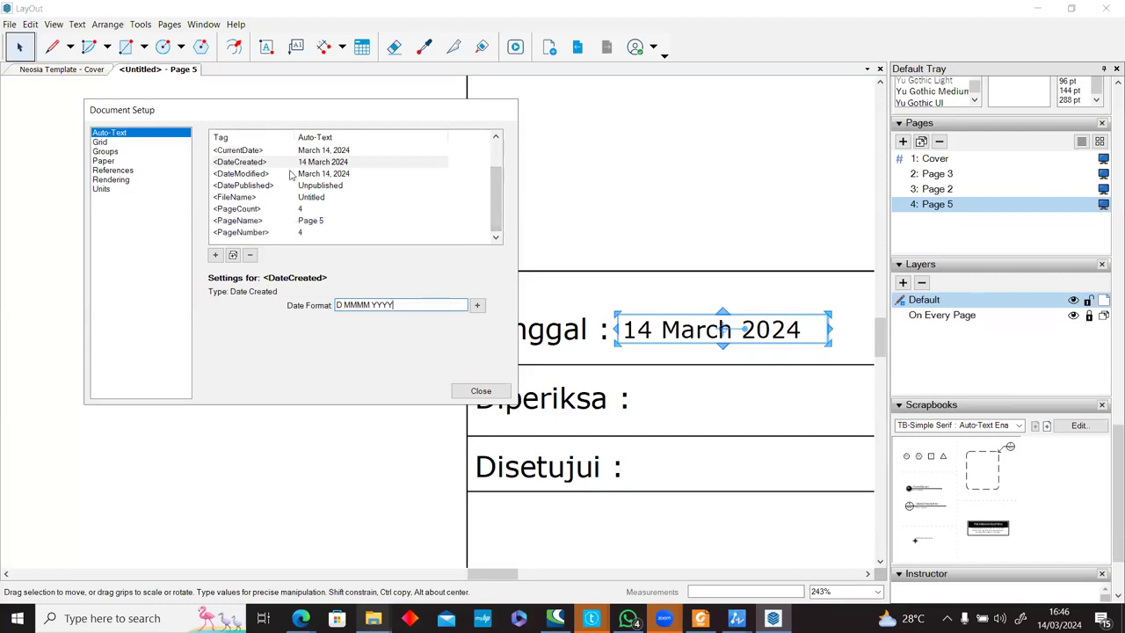
click(216, 256)
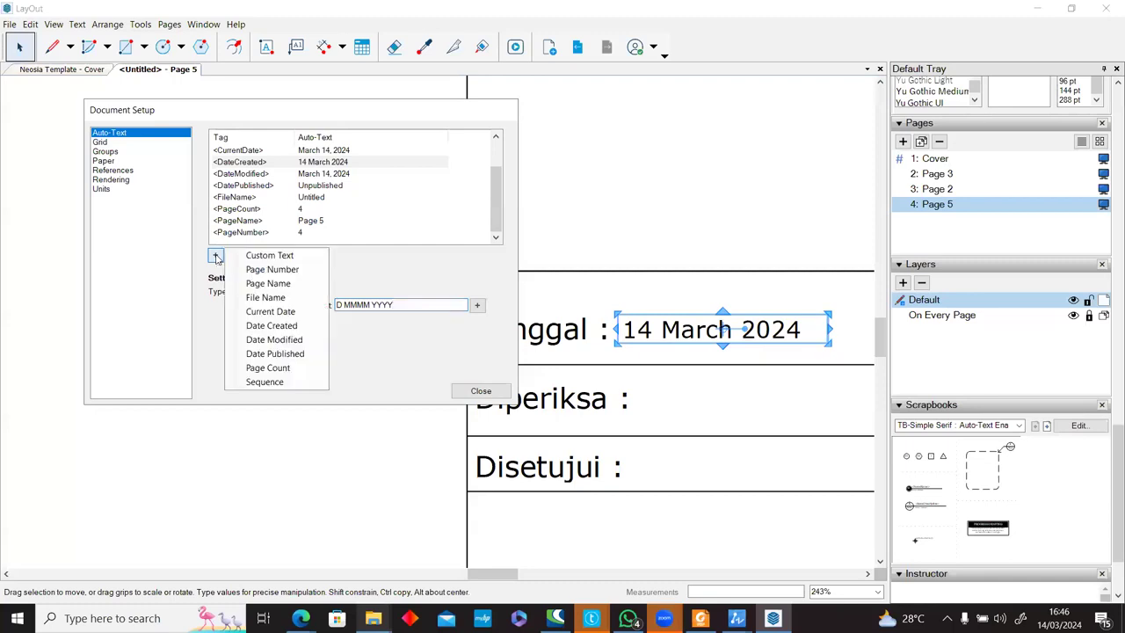
click(312, 257)
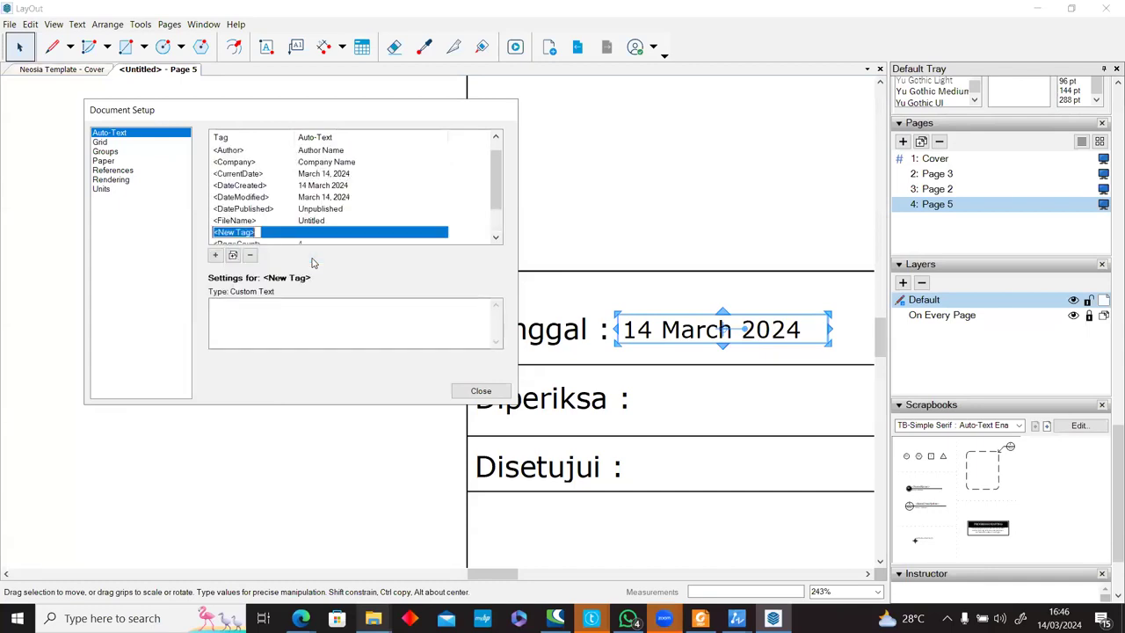
click(234, 232)
drag(243, 232, 222, 229)
text(Program>)
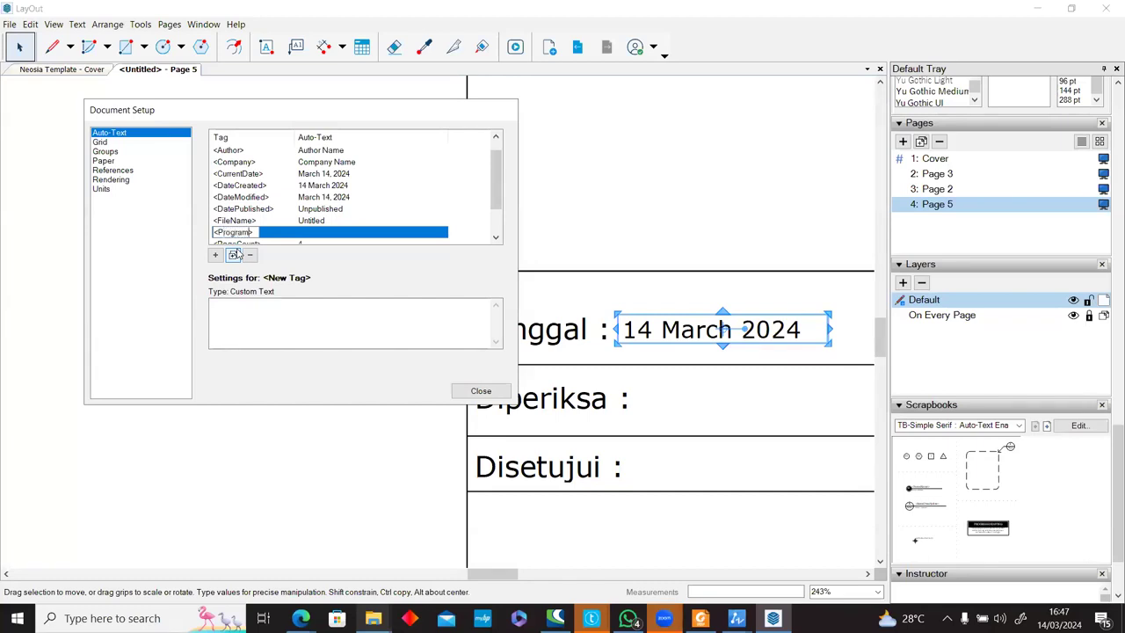
click(344, 230)
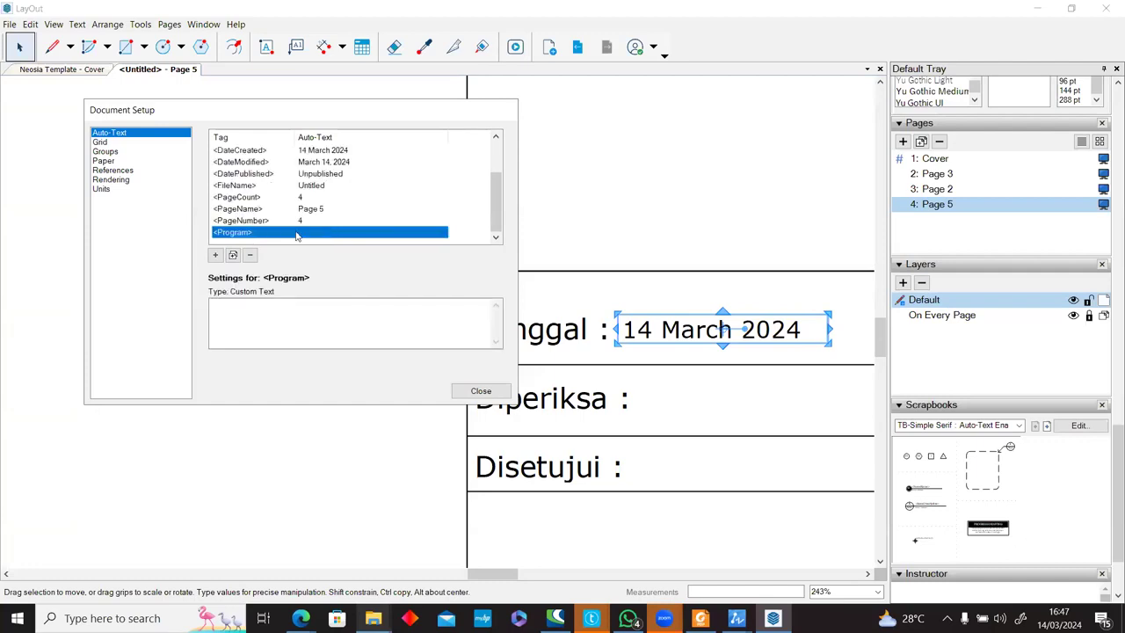
Rename the custom auto-text tag <Program> to <program> with a lowercase initial.
click(271, 321)
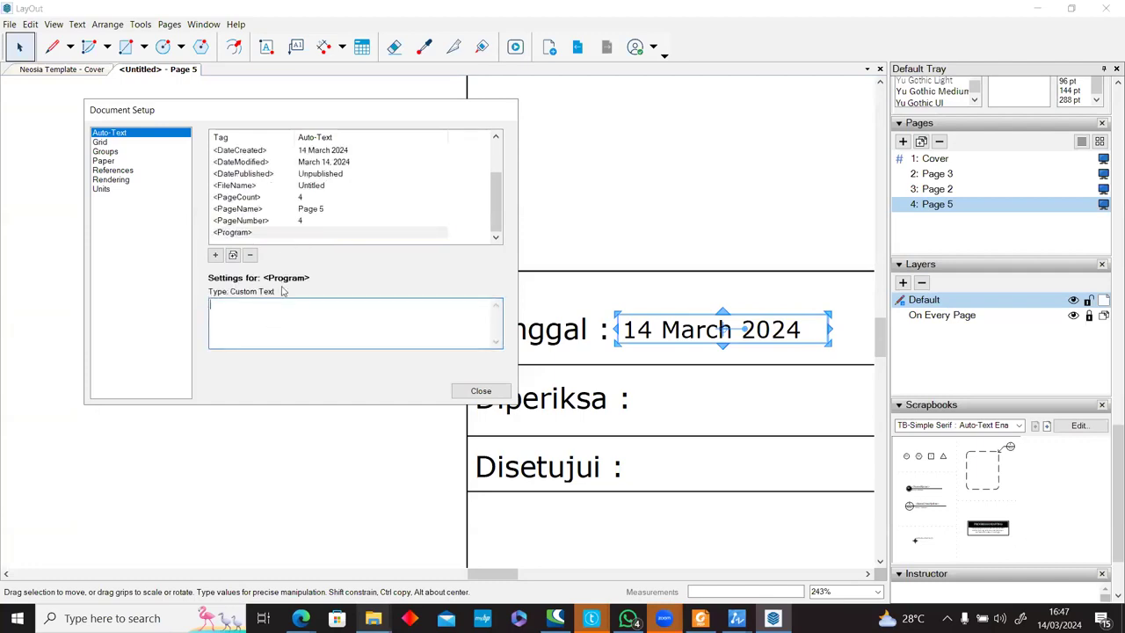
click(239, 234)
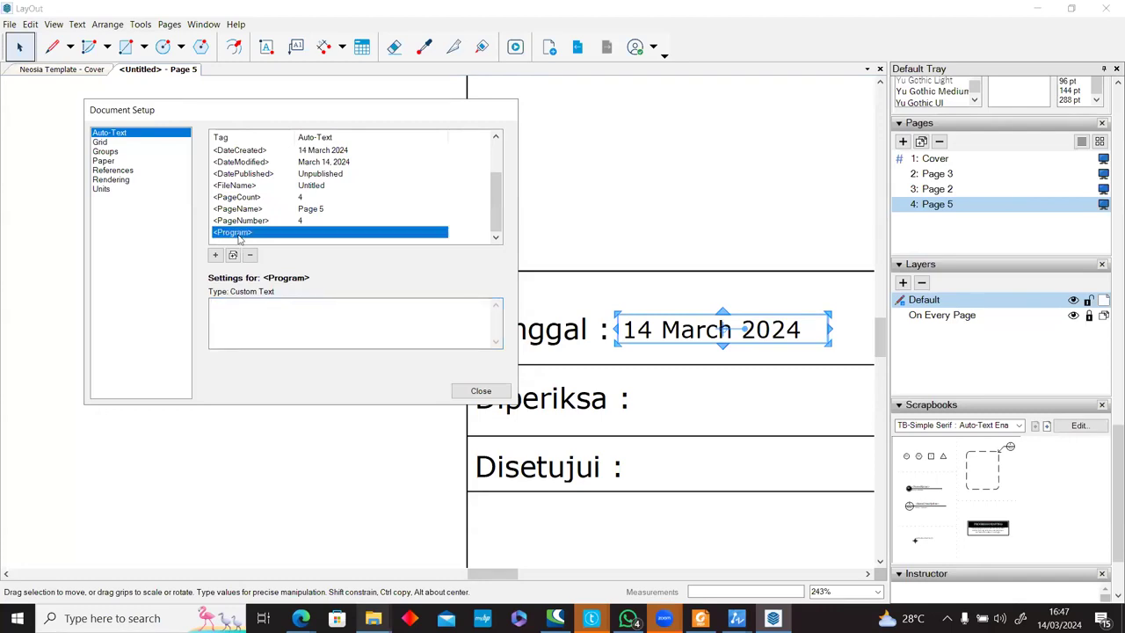
right_click(238, 238)
click(245, 244)
click(221, 232)
key(BackSpace)
text(p)
key(Return)
Set the <program> tag's custom text to "MSIB Angkatan 6".
click(276, 303)
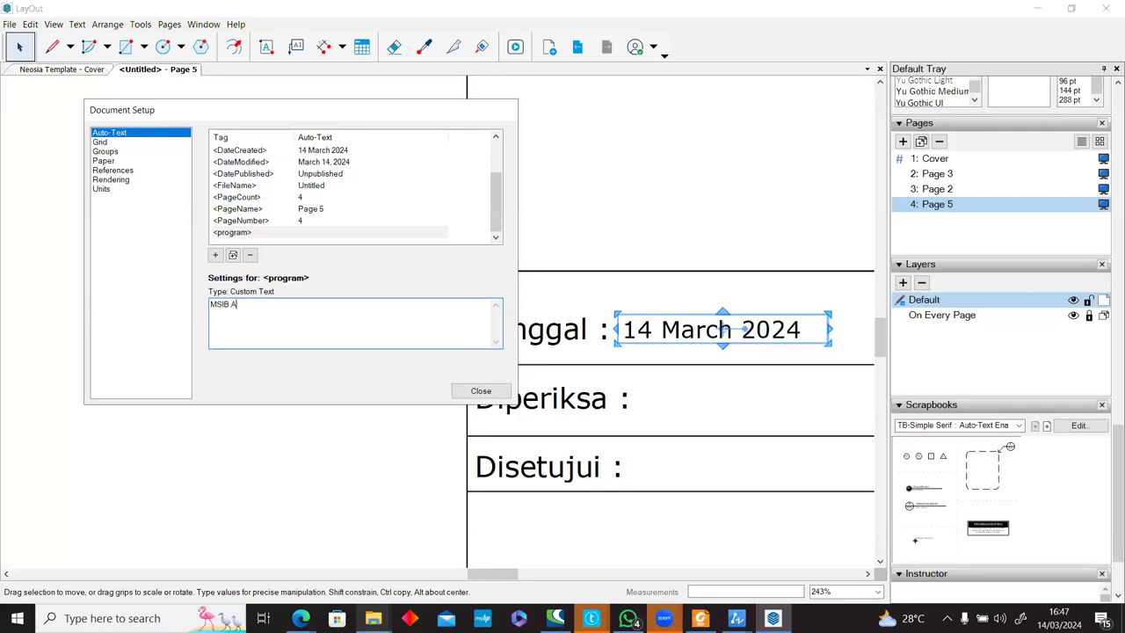
text(kaa)
click(335, 430)
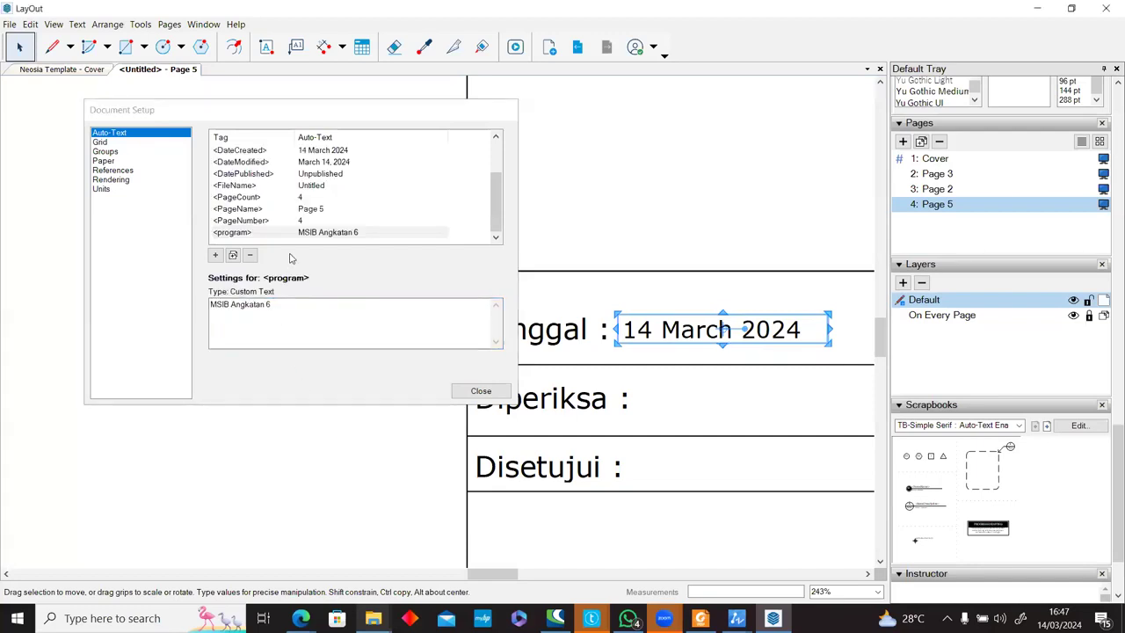
Place a <program> auto-text entry in the empty title block cell just above the Tanggal row.
scroll(682, 493, down, 2)
scroll(678, 490, down, 2)
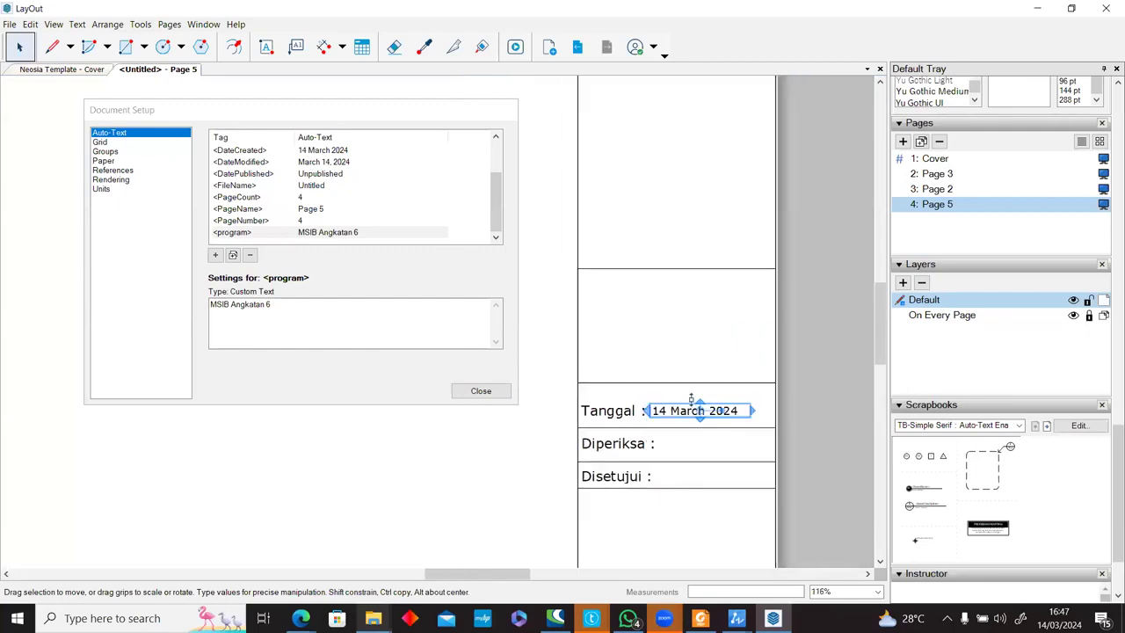
click(272, 54)
scroll(643, 351, up, 2)
click(577, 376)
text(<)
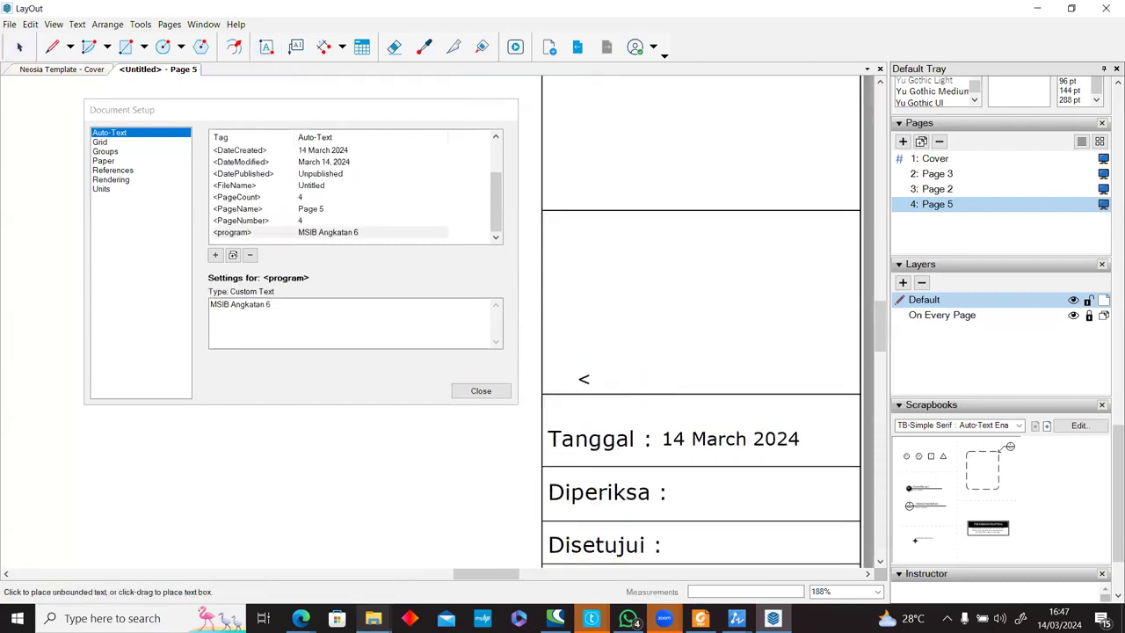
text(program>)
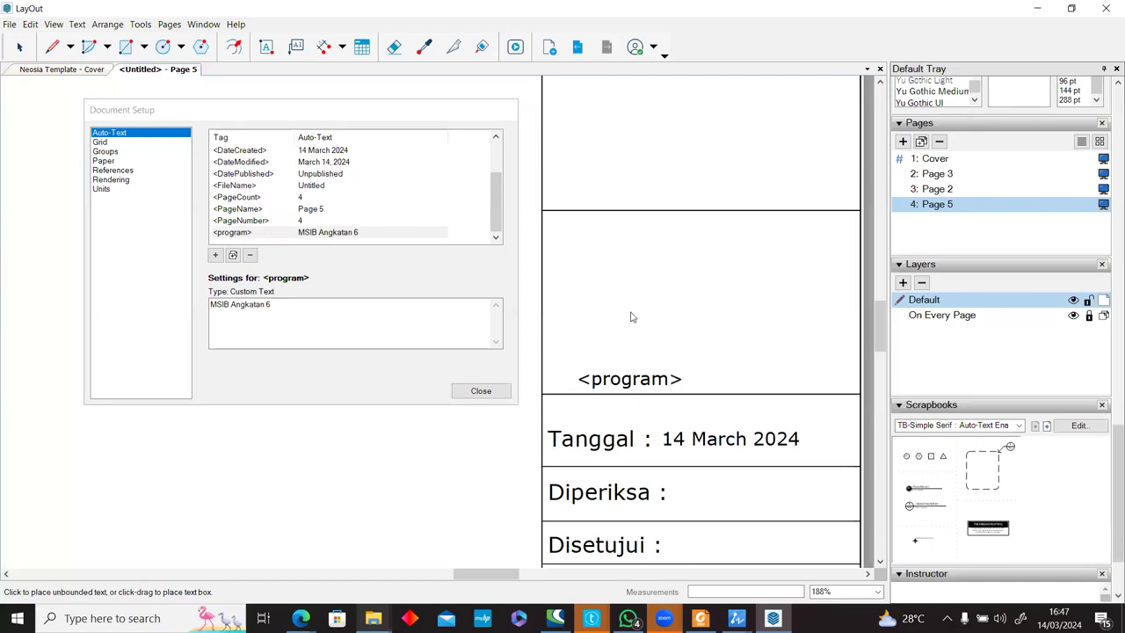
key(Escape)
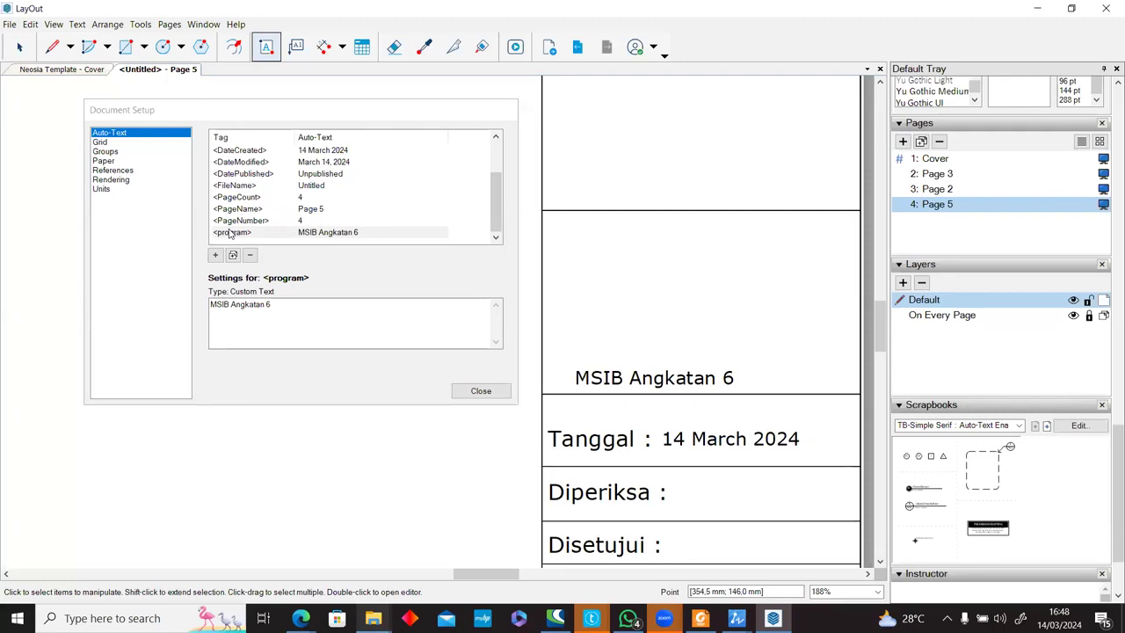
Try deleting the <program> tag with its references left as <program>, and undo the deletion.
click(230, 233)
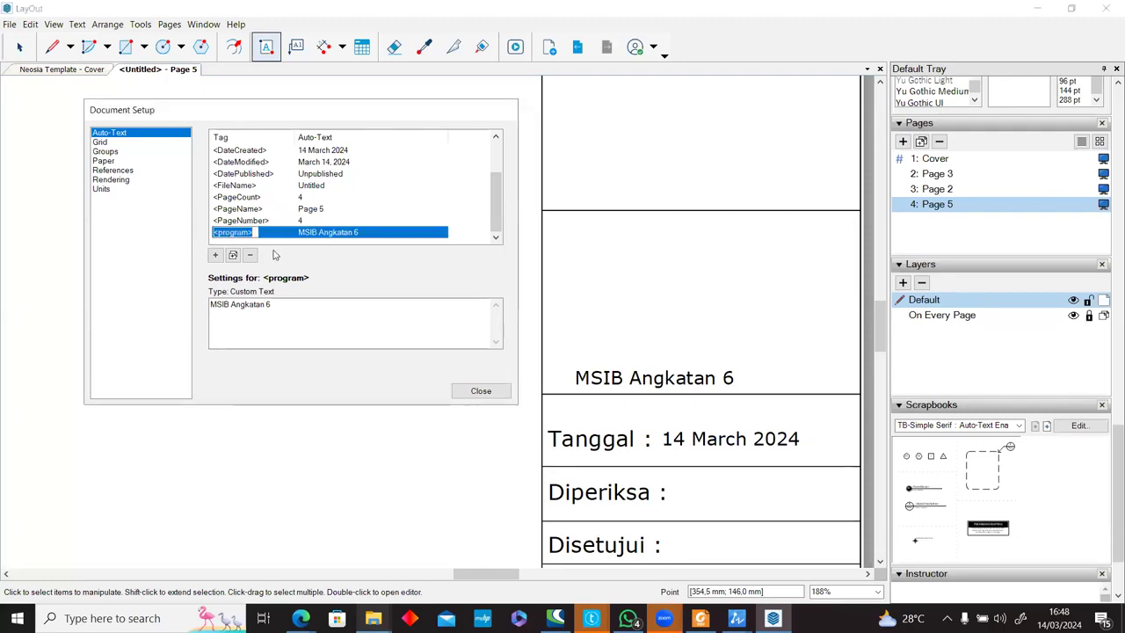
click(250, 256)
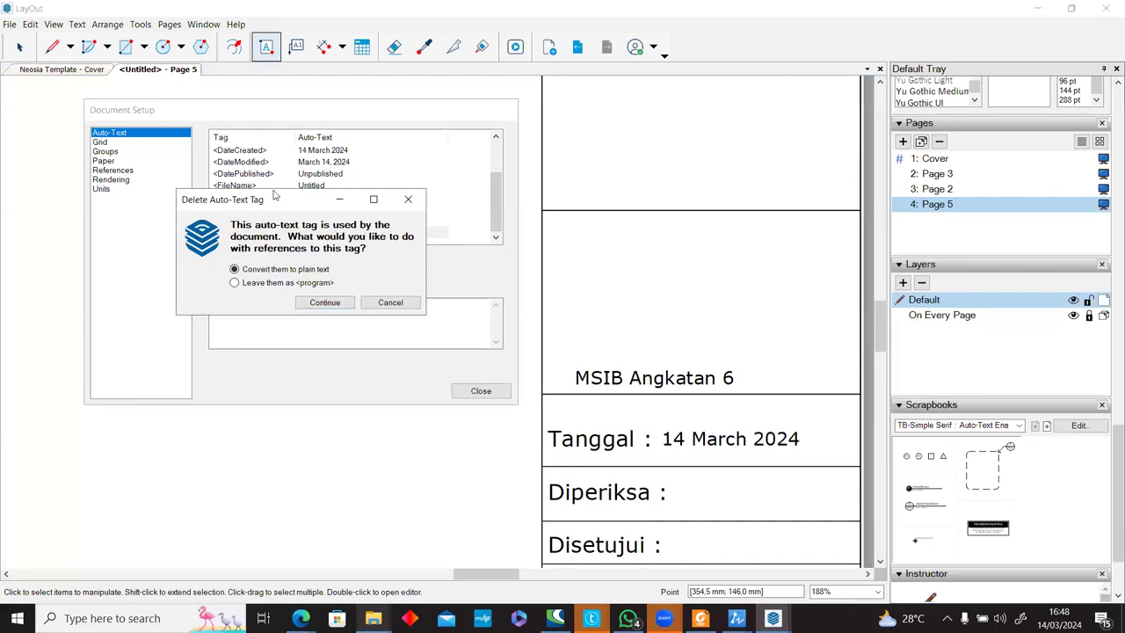
drag(275, 200, 252, 303)
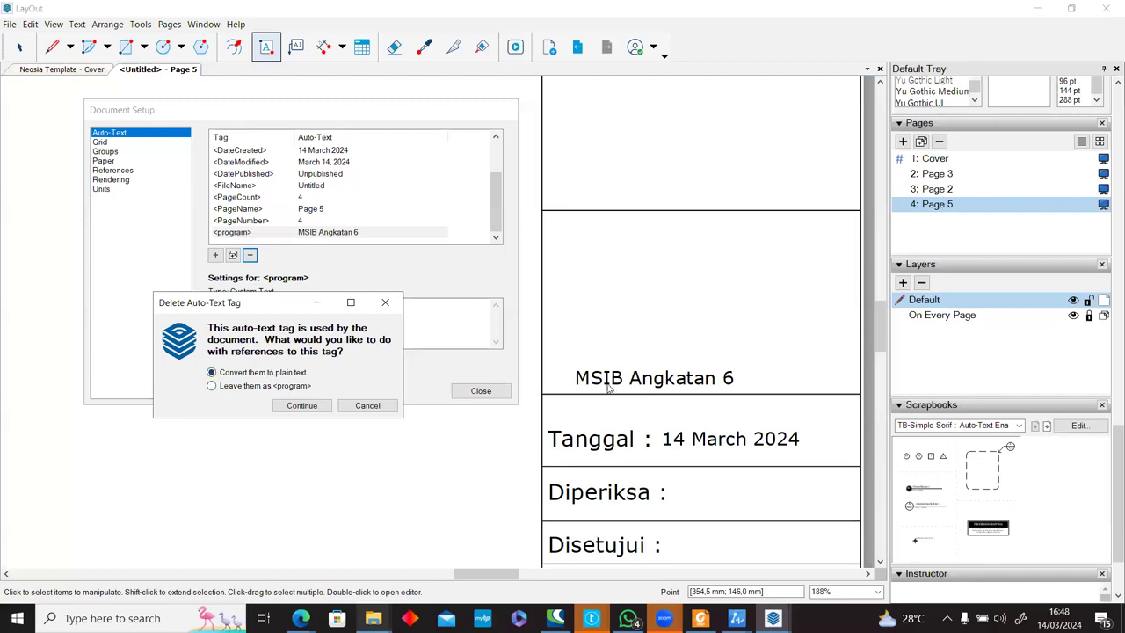
click(244, 387)
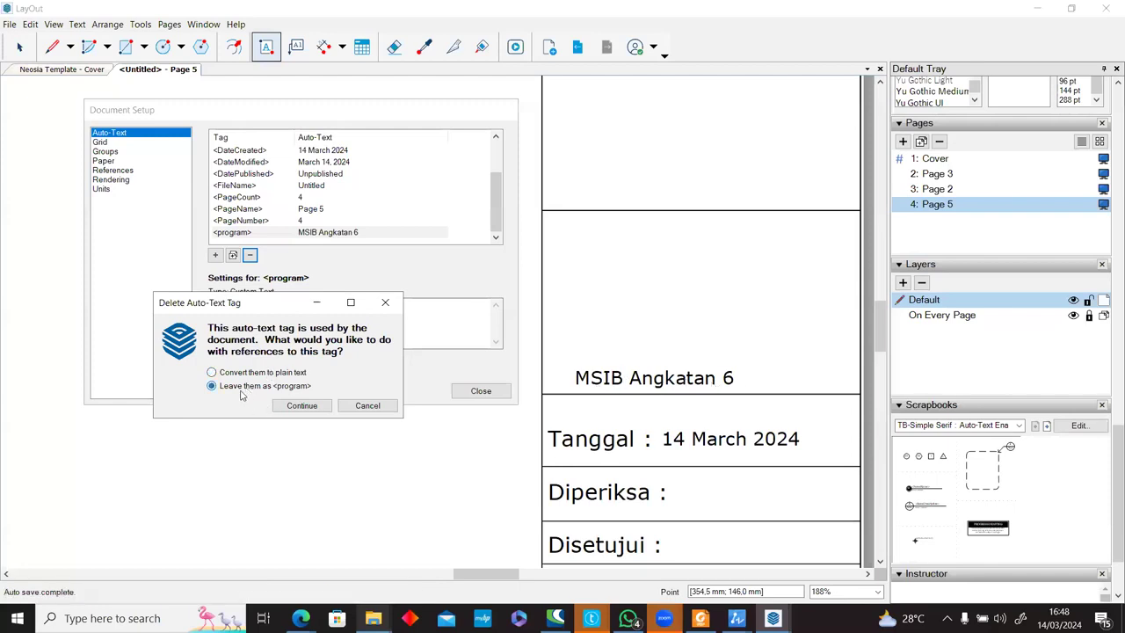
click(302, 406)
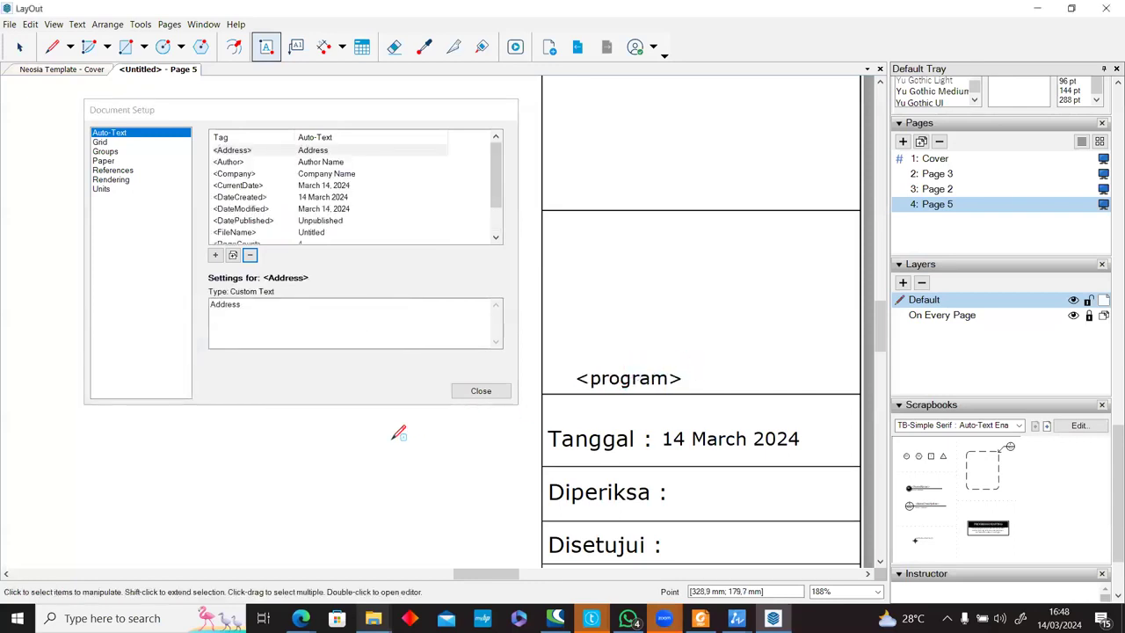
key(ctrl+z)
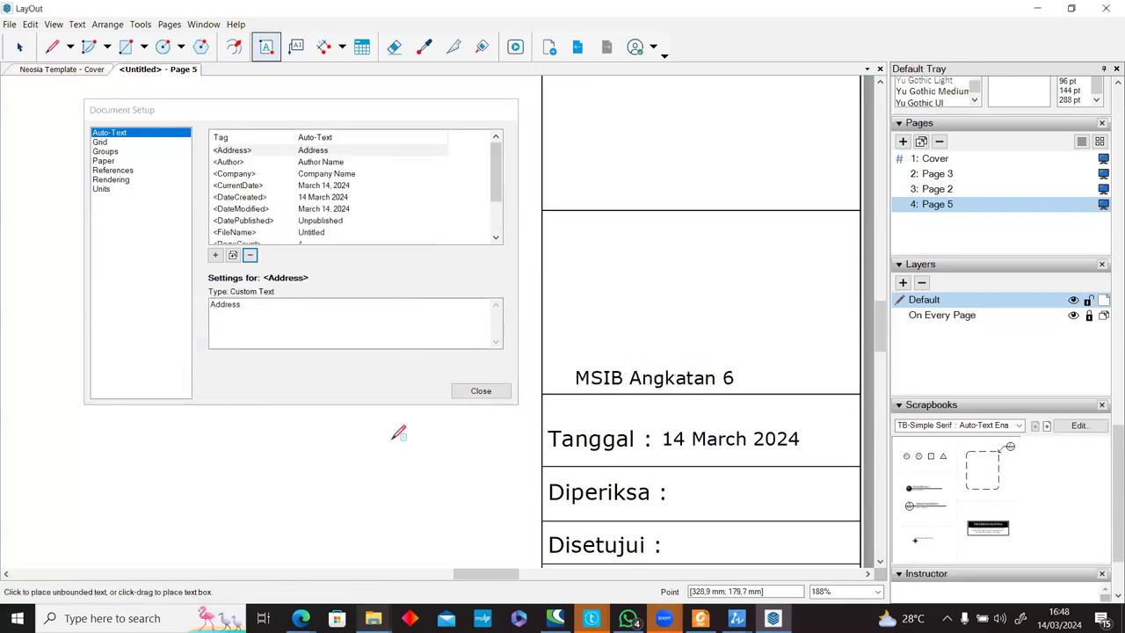
Delete the <program> auto-text tag, converting its references in the document to plain text.
scroll(281, 236, down, 2)
click(281, 235)
right_click(282, 234)
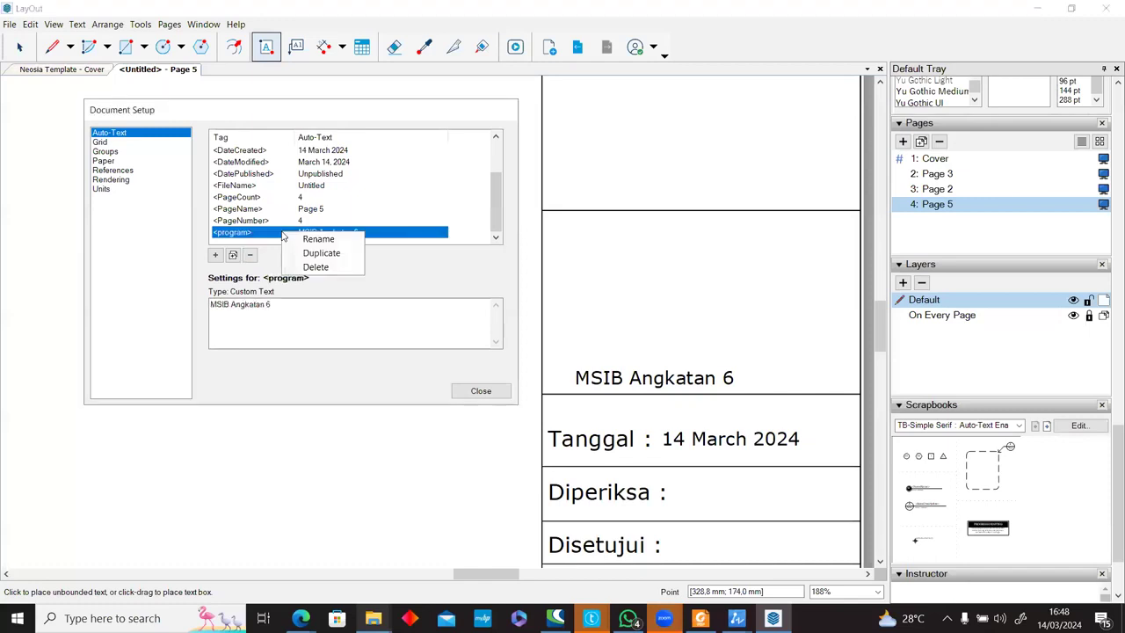
click(313, 268)
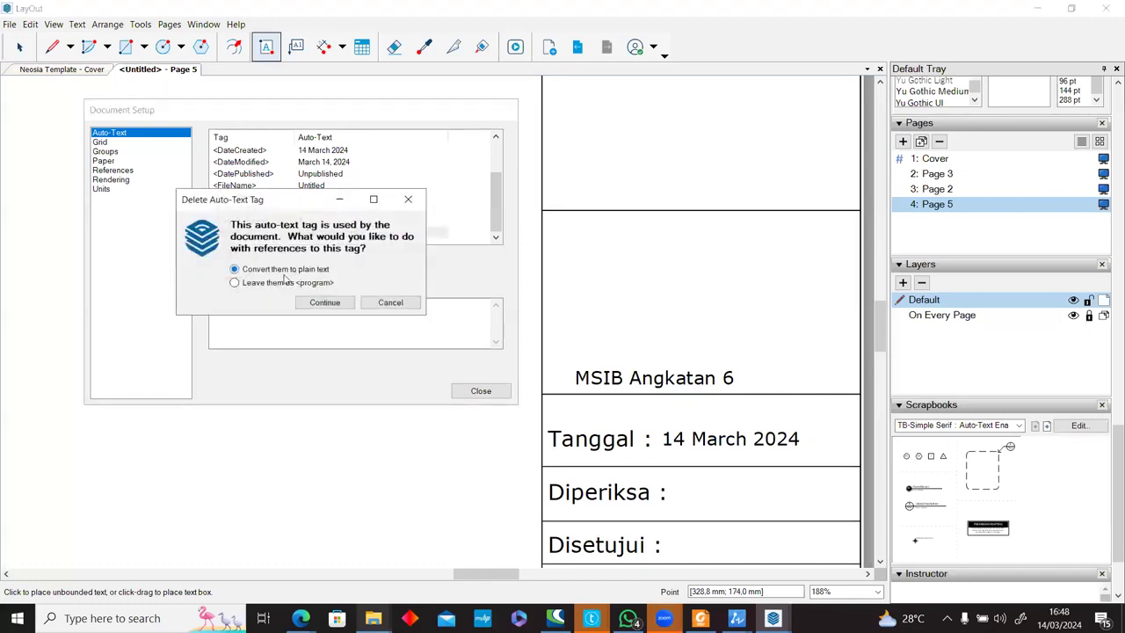
click(322, 305)
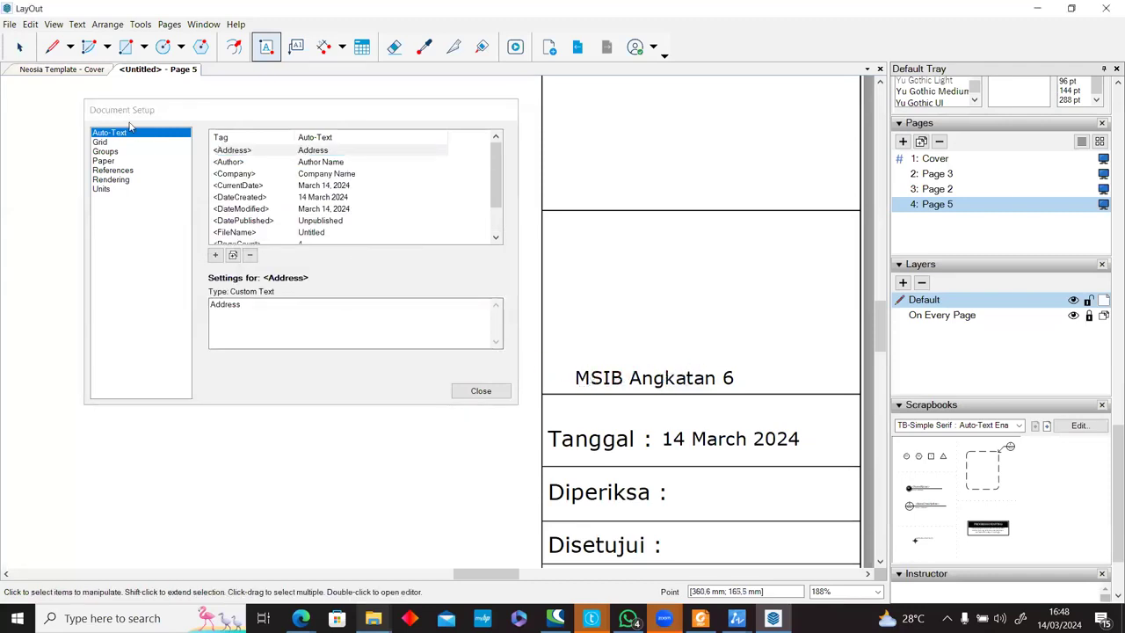
Open the "MSIB Angkatan 6" text for editing to examine its content, and close Document Setup.
key(space)
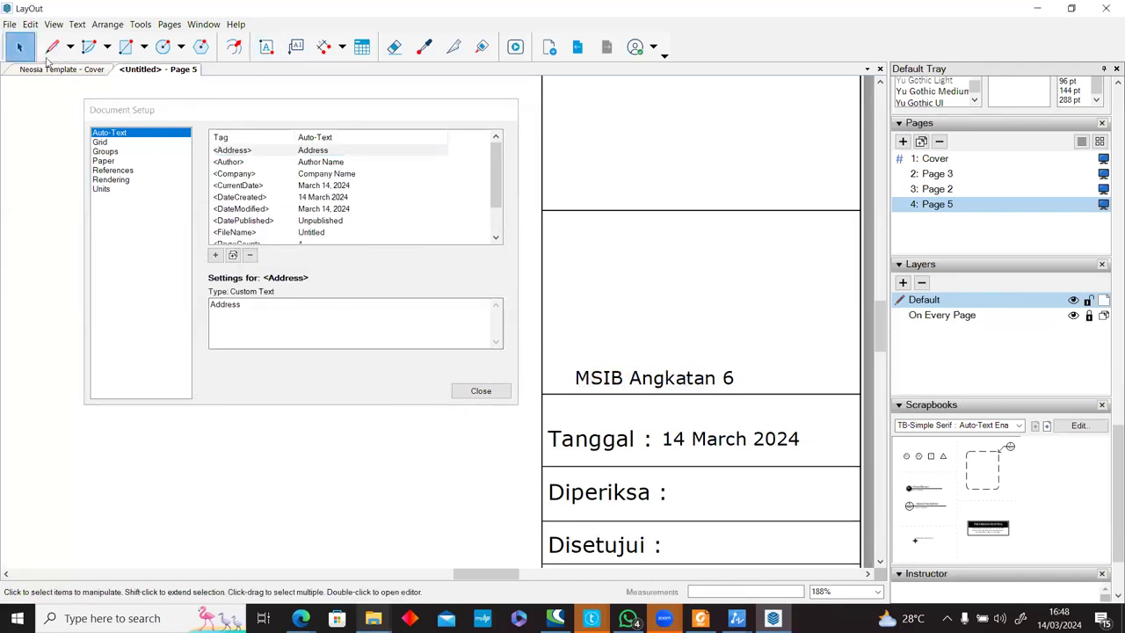
double_click(668, 377)
click(737, 378)
click(772, 385)
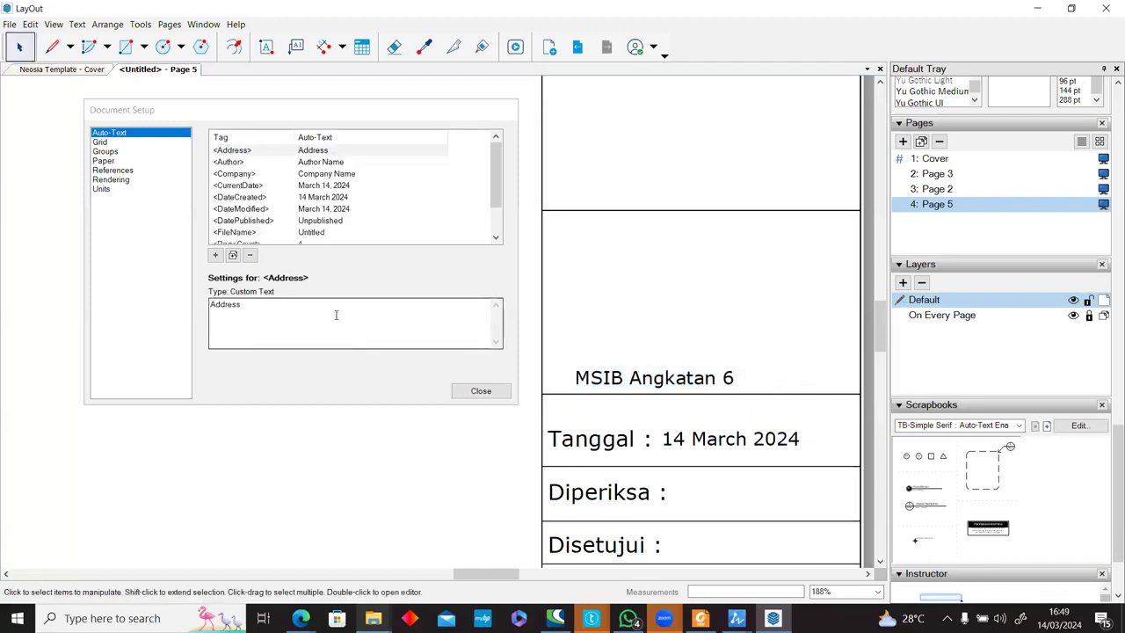
click(473, 392)
Delete the "MSIB Angkatan 6" text from the title block cell above the Tanggal row.
scroll(490, 370, down, 5)
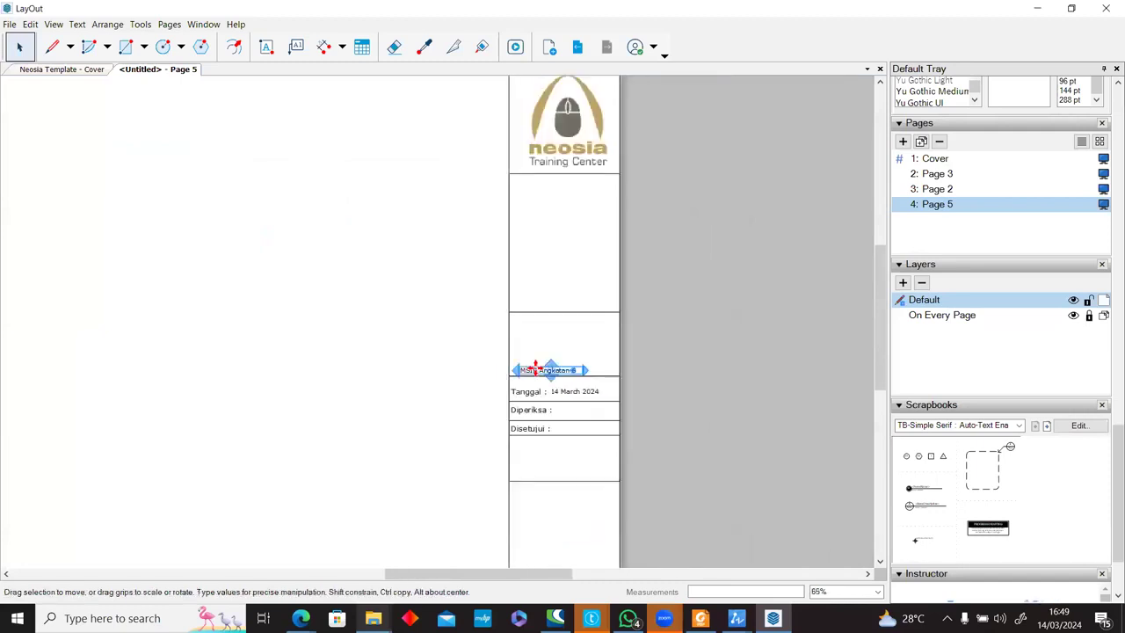
scroll(480, 369, down, 3)
middle_drag(297, 346, 384, 317)
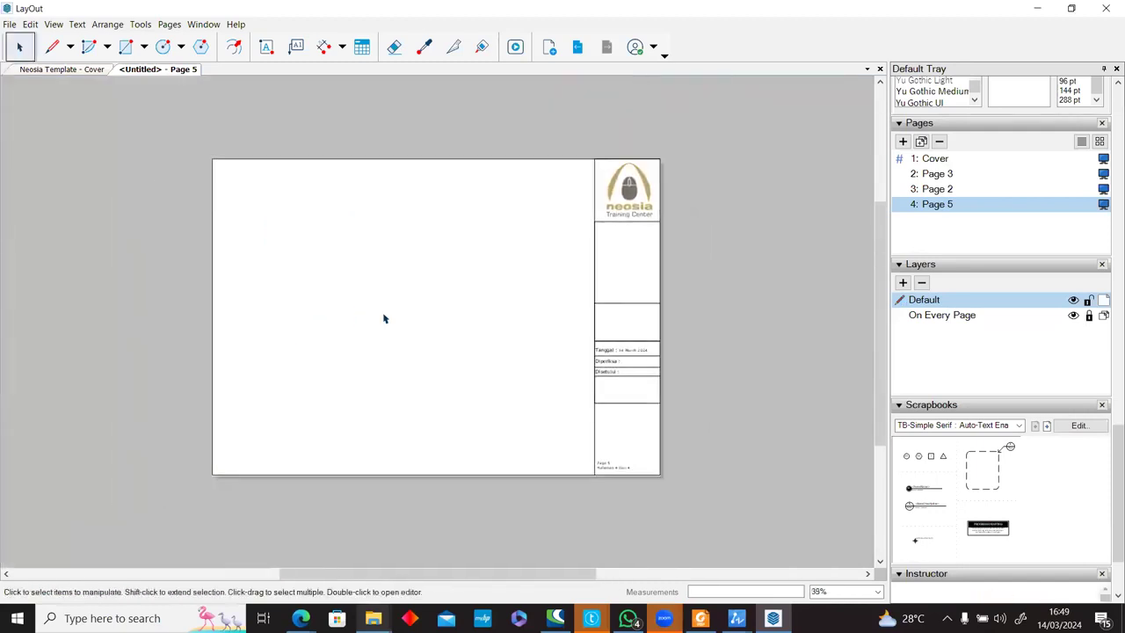
Divide the empty drawing area into four cells with three rectangles sharing an inner corner about 186 mm from the page's left edge.
scroll(384, 317, up, 2)
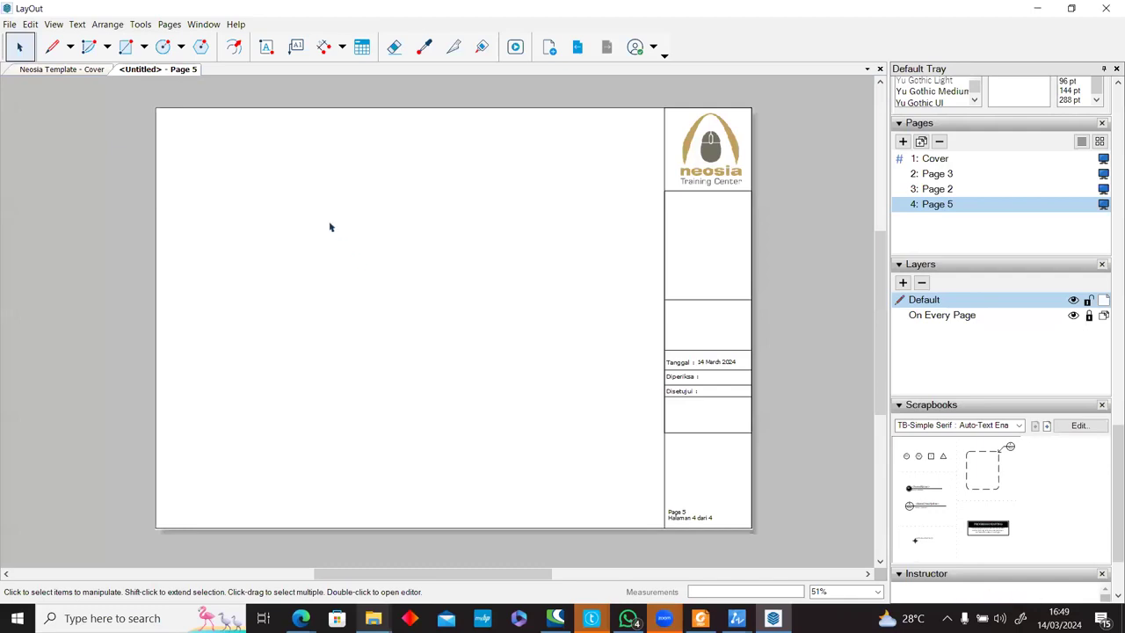
click(126, 46)
click(158, 107)
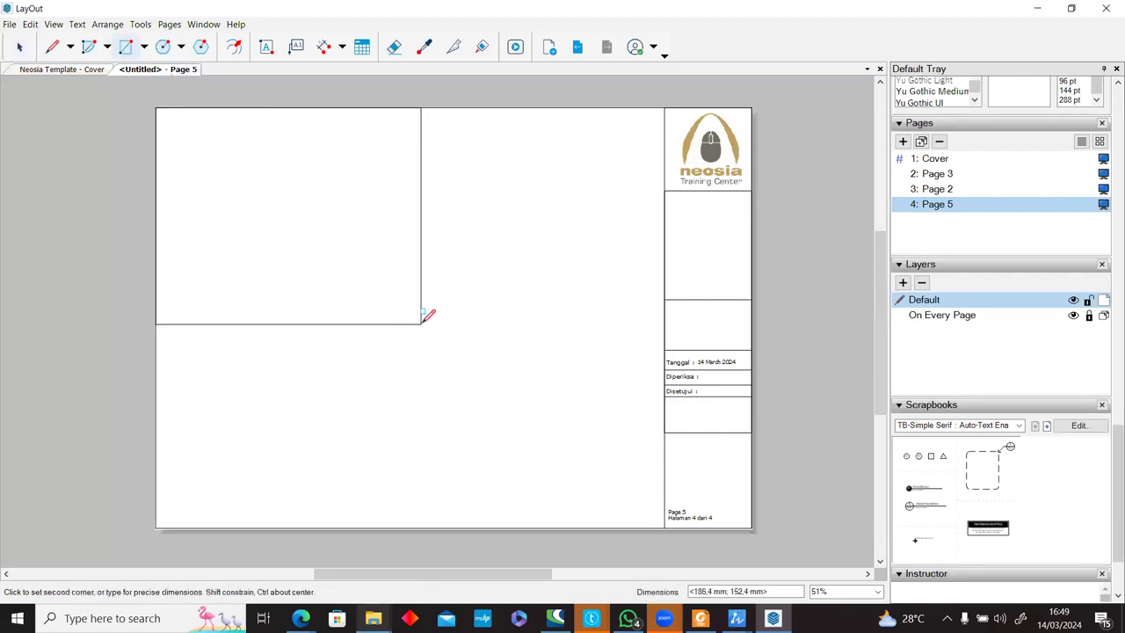
click(421, 330)
click(421, 331)
click(664, 107)
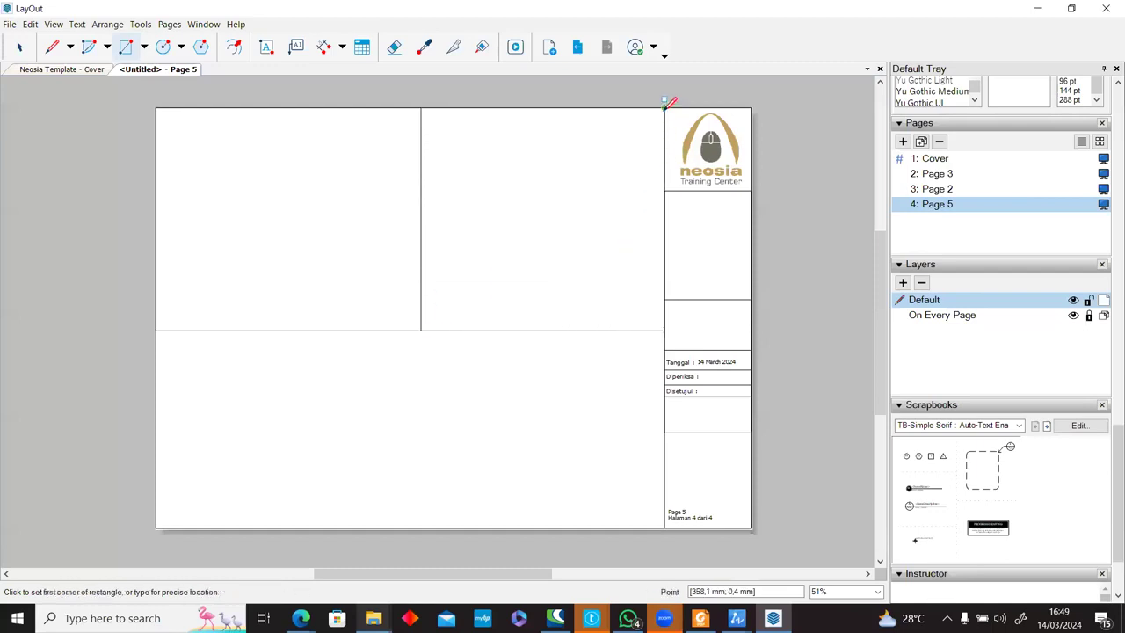
click(421, 330)
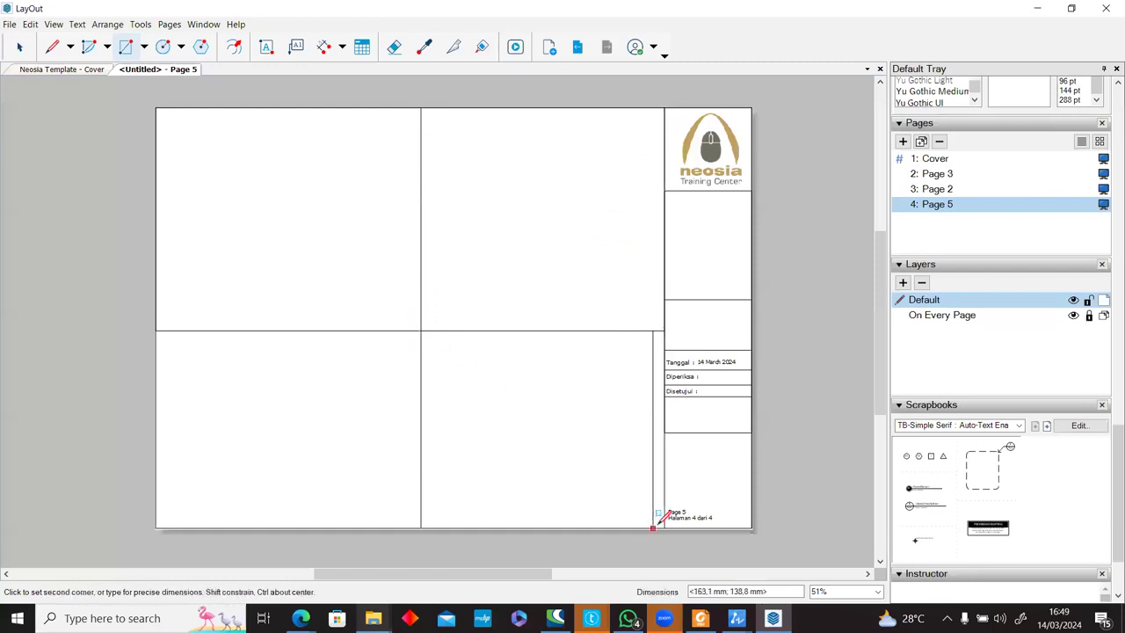
click(664, 527)
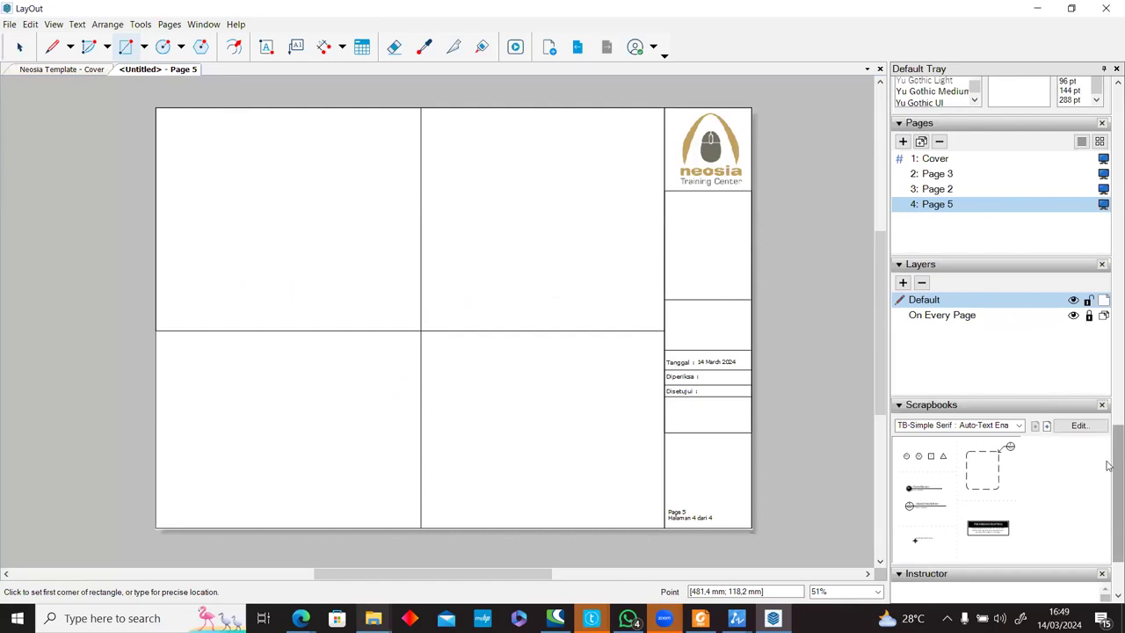
Switch the scrapbook to the Auto-Text Enabled page of TB-Contemporary.
scroll(1108, 466, down, 1)
click(1020, 400)
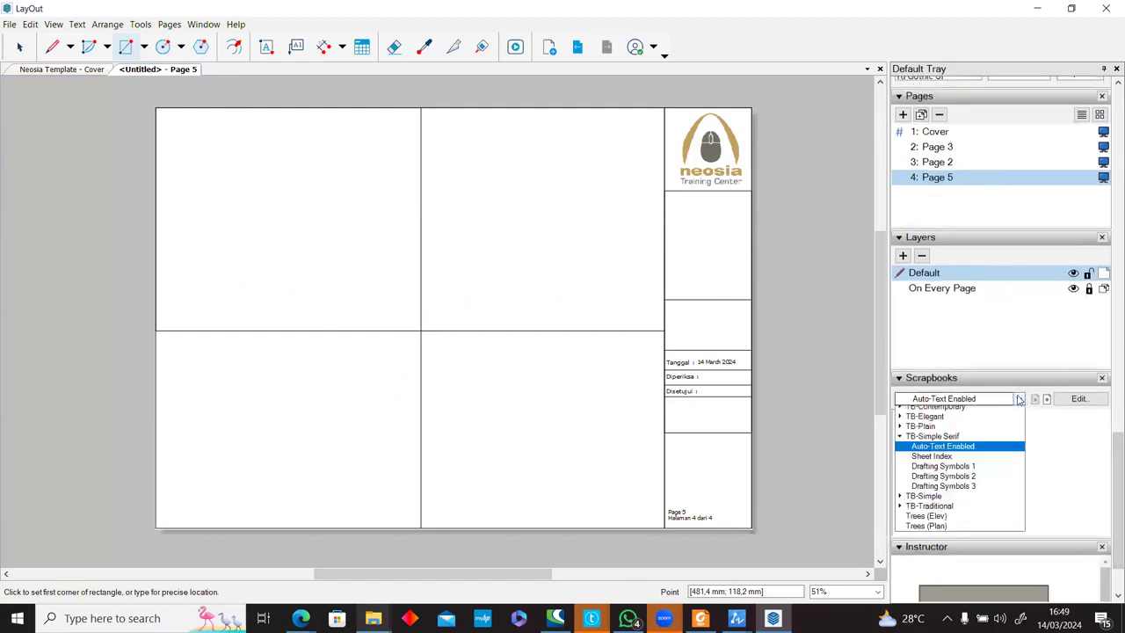
click(936, 462)
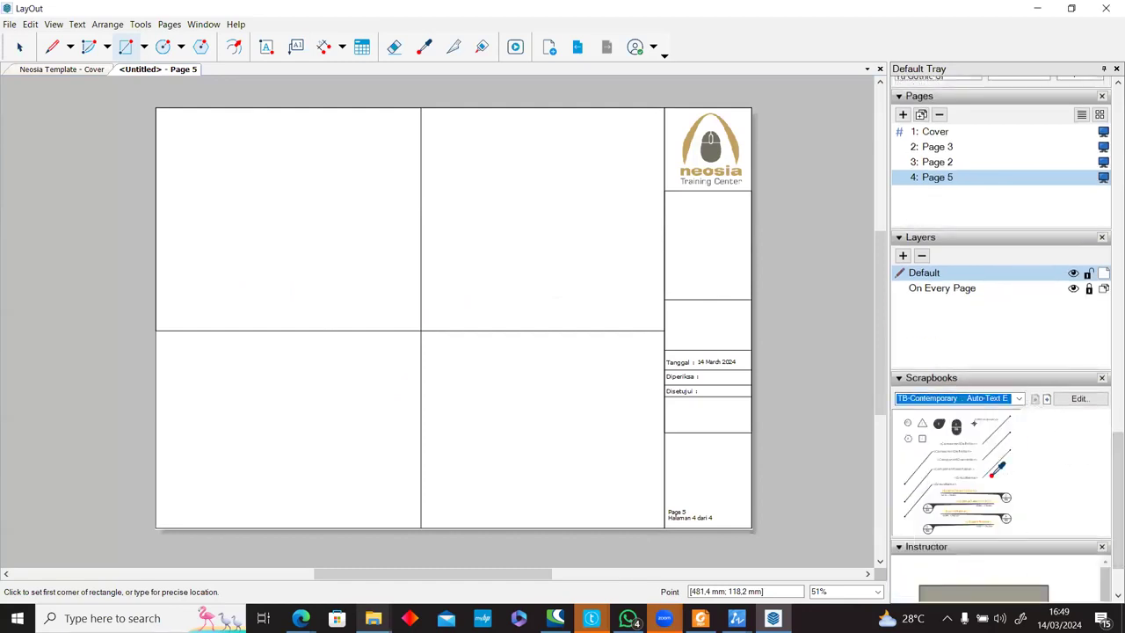
Place the scrapbook's drawing title symbol with <SceneName> and <Scale> near the bottom-left corner of the upper-left cell.
click(19, 47)
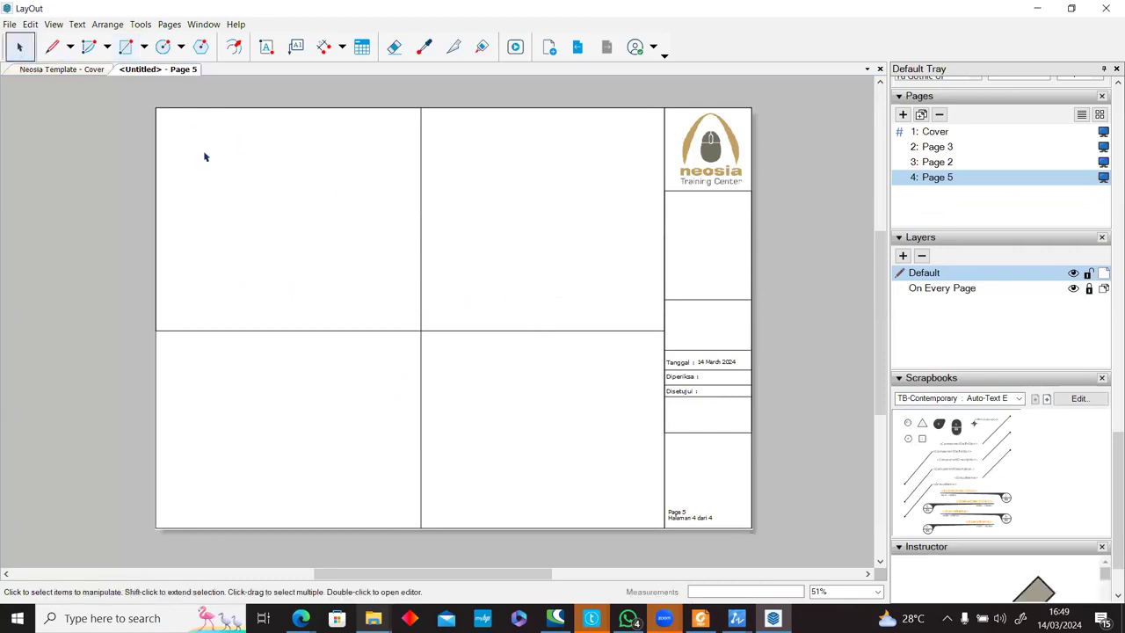
scroll(971, 492, down, 2)
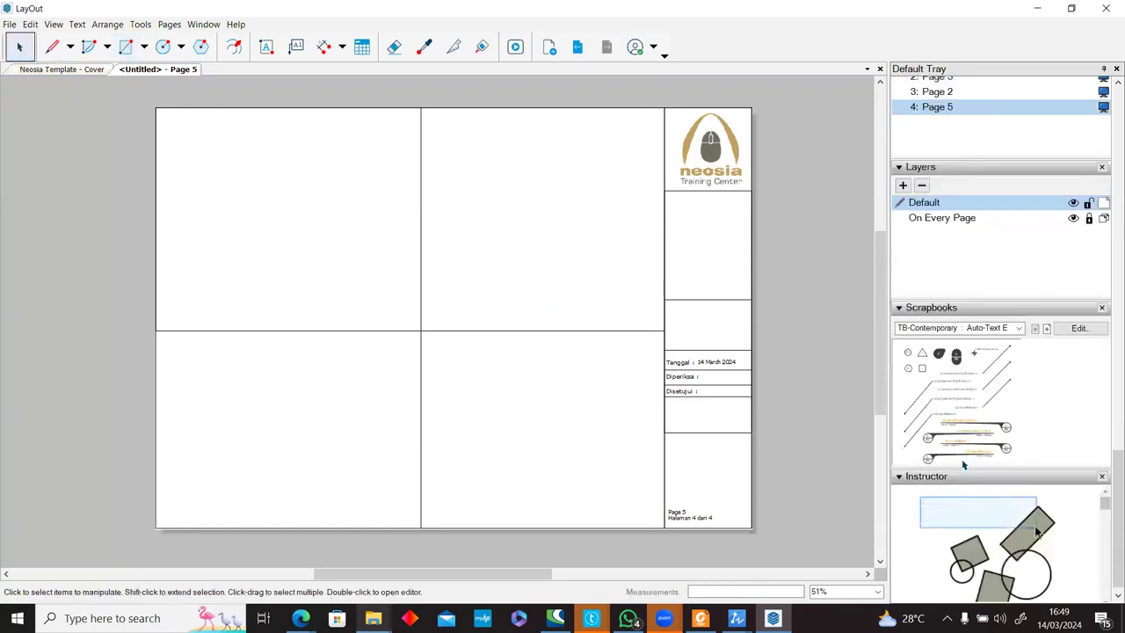
click(205, 299)
scroll(200, 297, up, 5)
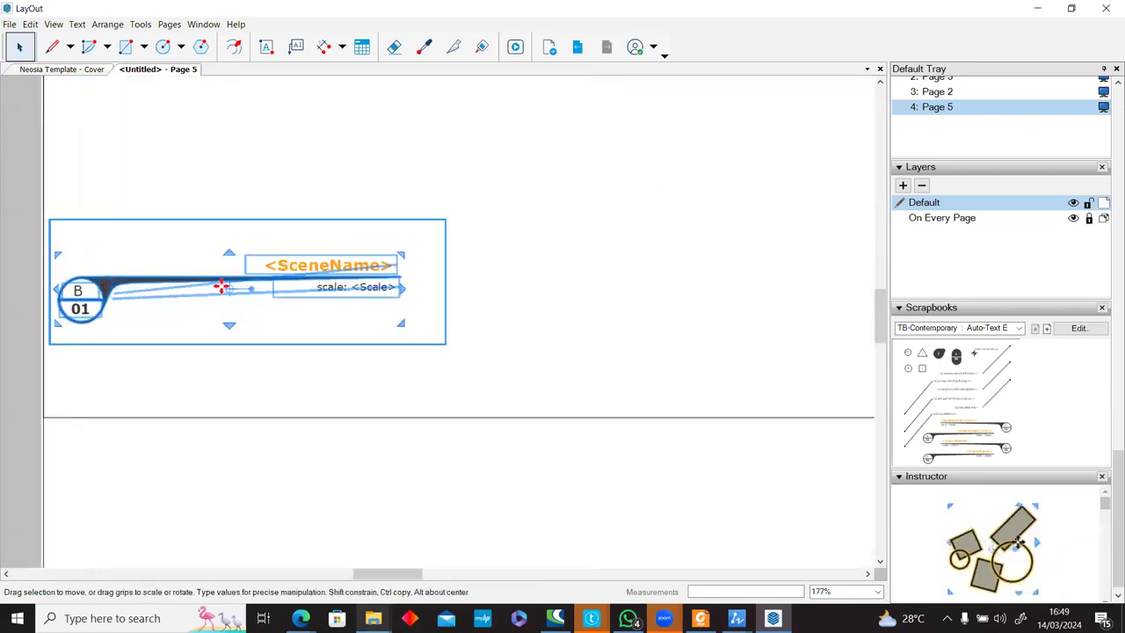
drag(296, 265, 310, 299)
drag(317, 315, 338, 316)
Copy the drawing title symbol horizontally to the matching position in the upper-right cell.
scroll(369, 317, down, 3)
scroll(369, 318, down, 2)
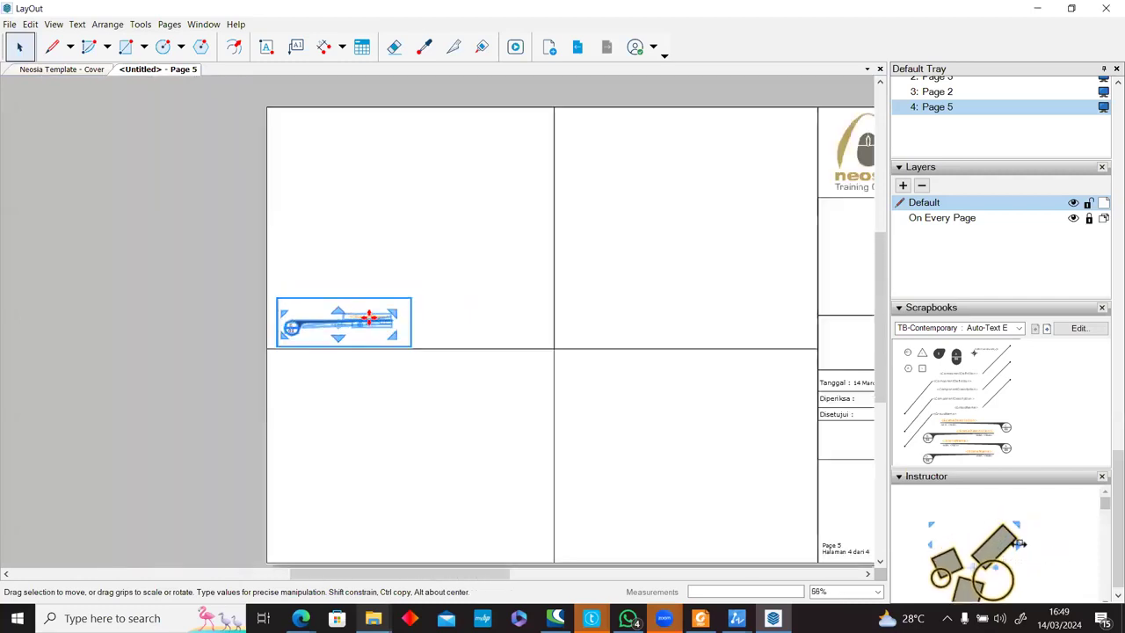
shift+drag(392, 313, 575, 317)
click(442, 318)
click(377, 314)
drag(373, 314, 665, 307)
click(661, 407)
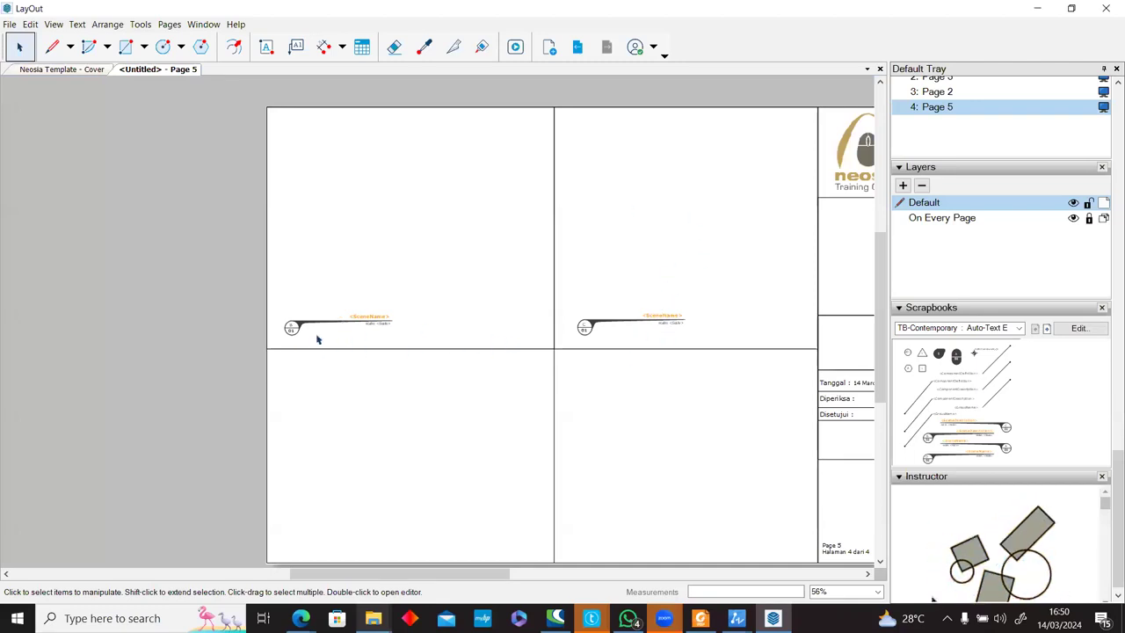
Review the auto-text tag definitions in the document's setup, leaving them as they are.
scroll(321, 339, up, 5)
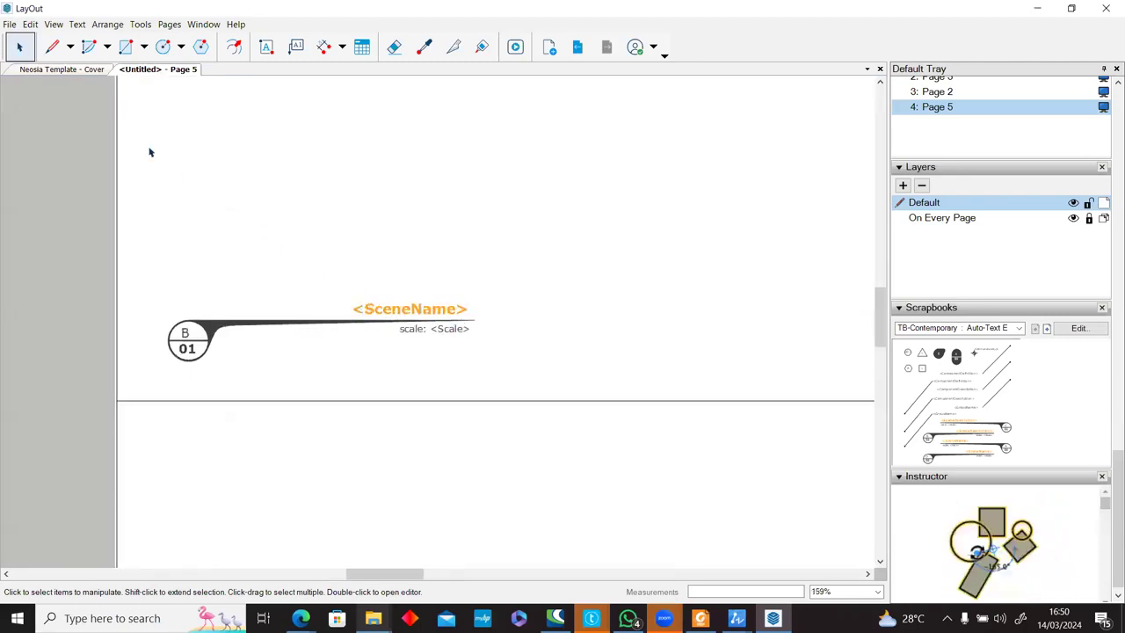
click(10, 24)
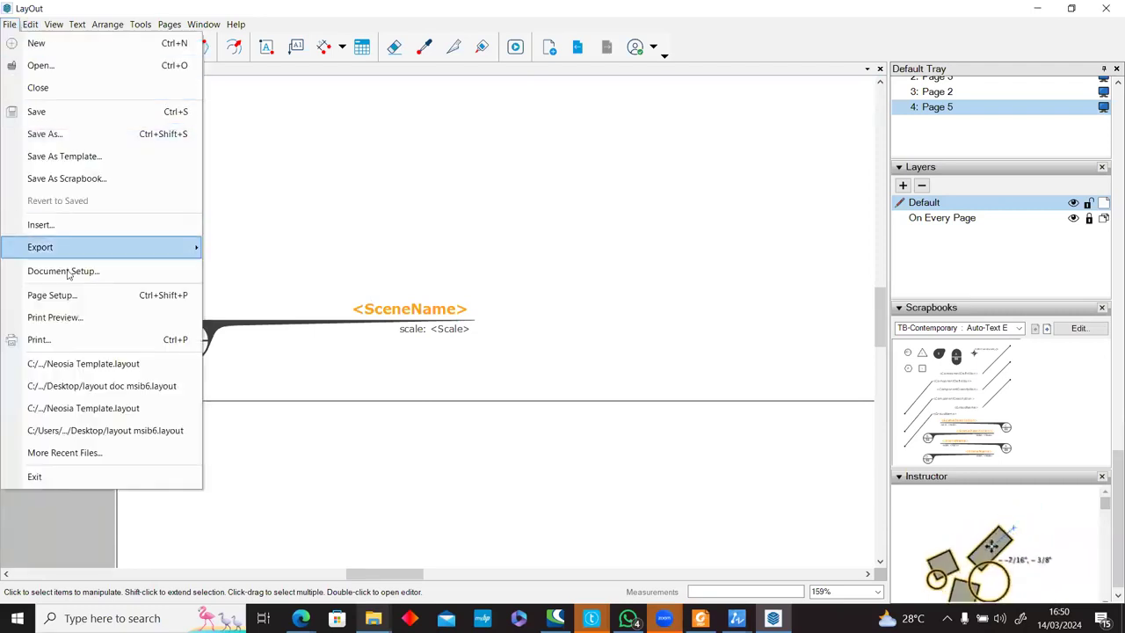
click(167, 268)
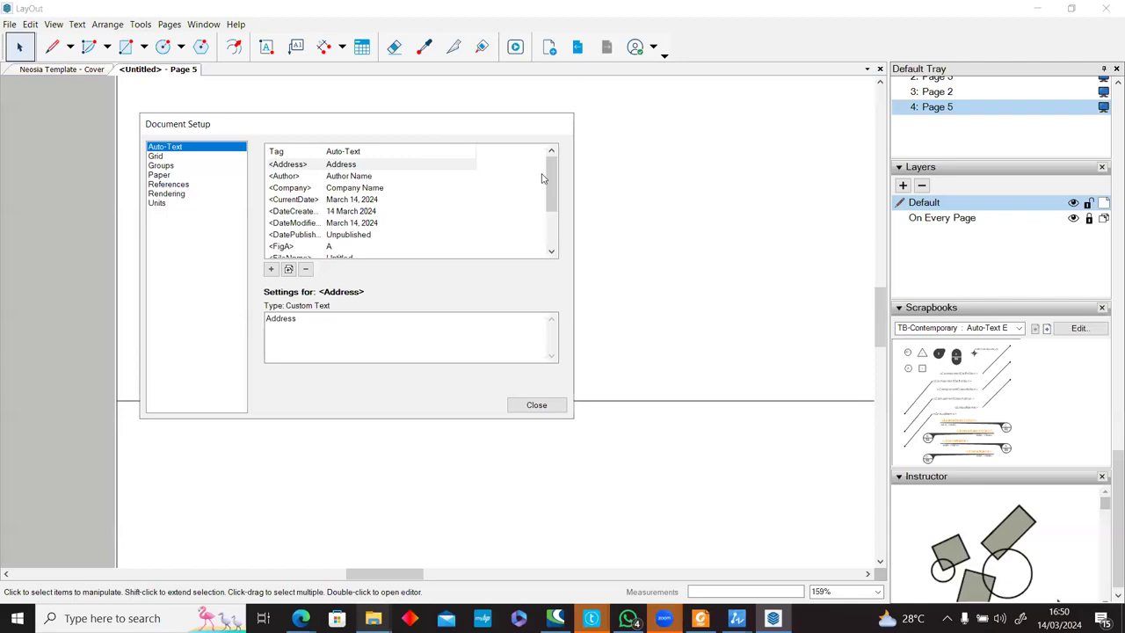
drag(550, 176, 554, 148)
click(540, 404)
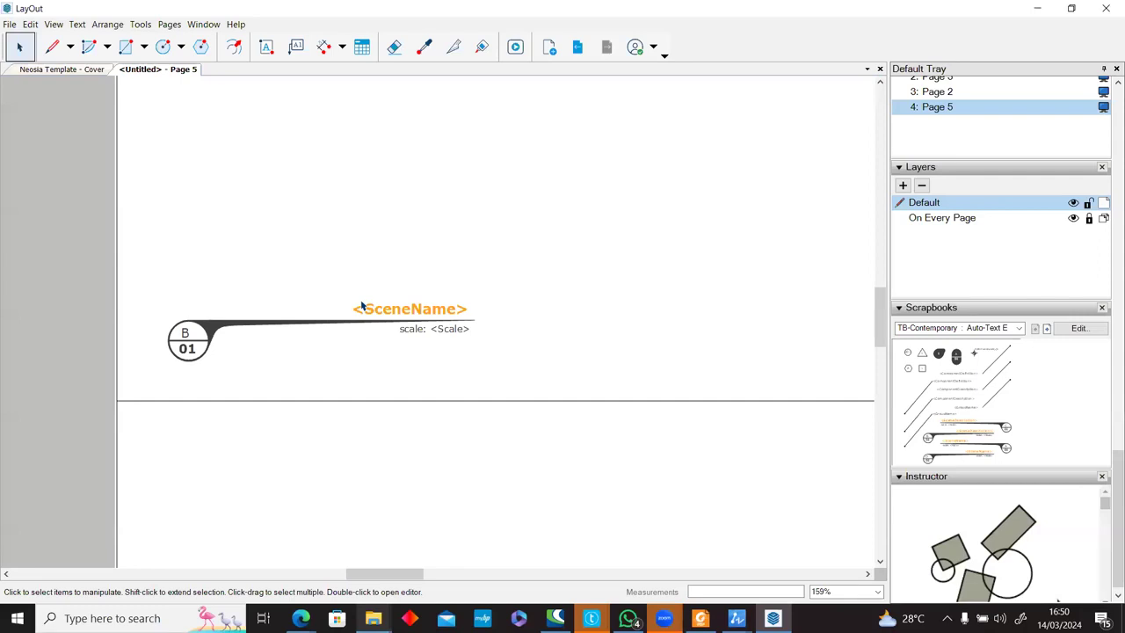
Look at the template name and folder options for saving the document as a template, then close without saving.
scroll(361, 305, down, 5)
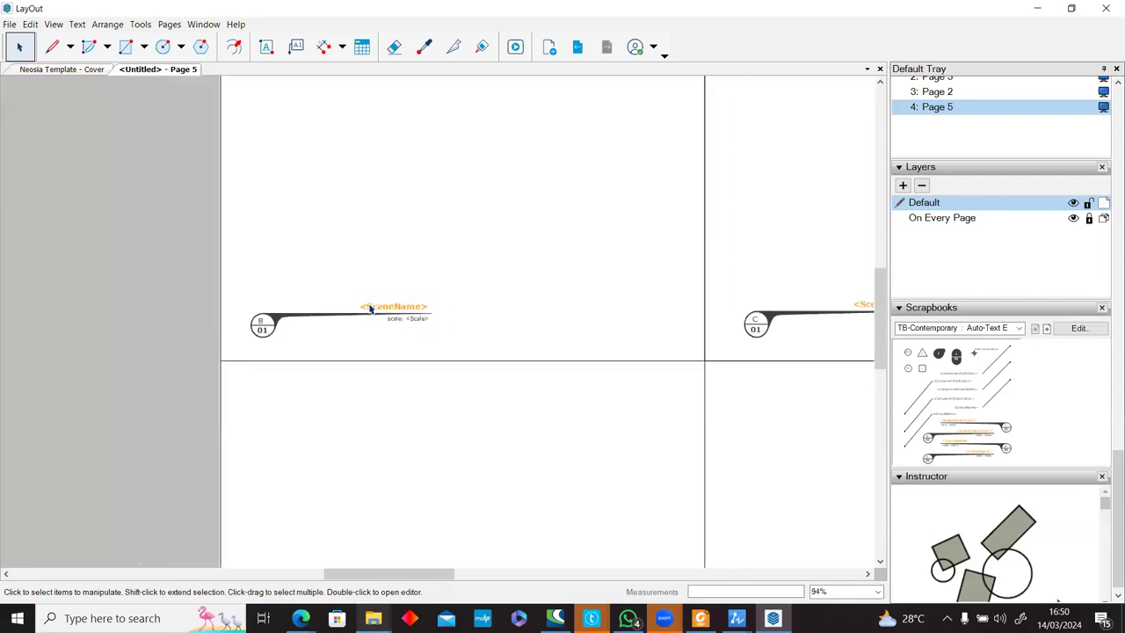
middle_drag(457, 238, 418, 324)
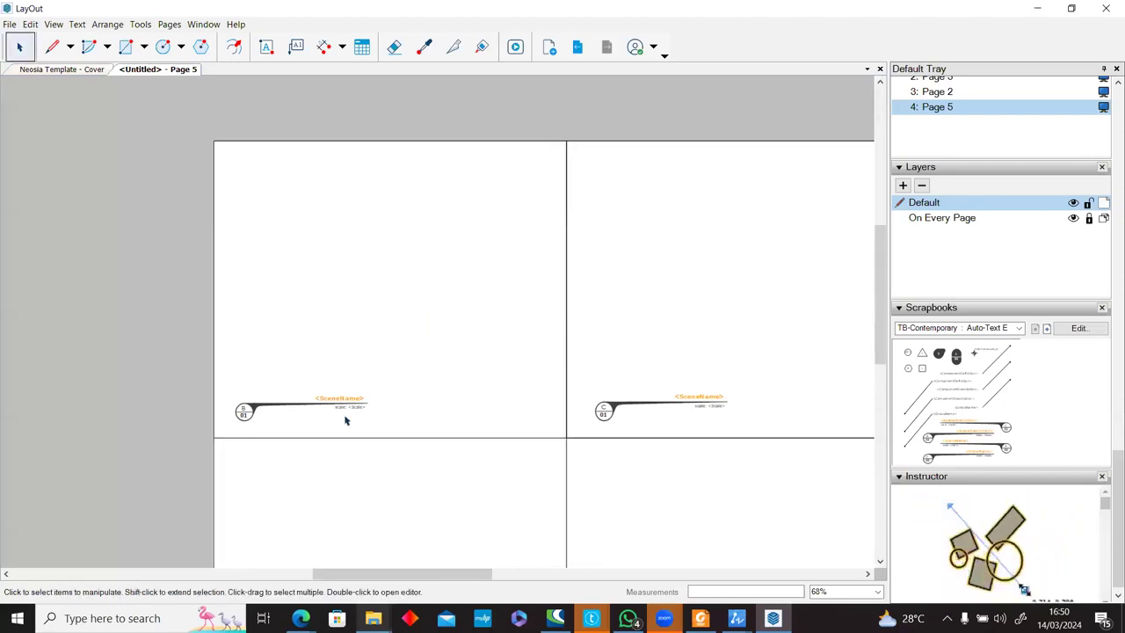
scroll(345, 421, up, 3)
scroll(345, 421, down, 3)
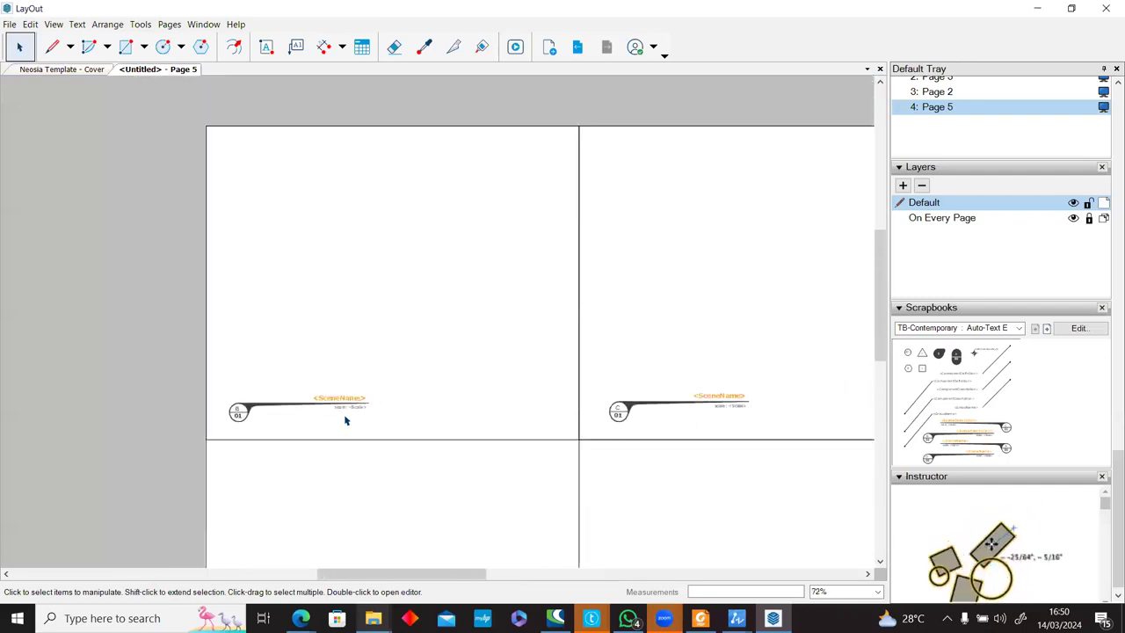
scroll(346, 421, down, 3)
middle_drag(592, 510, 550, 410)
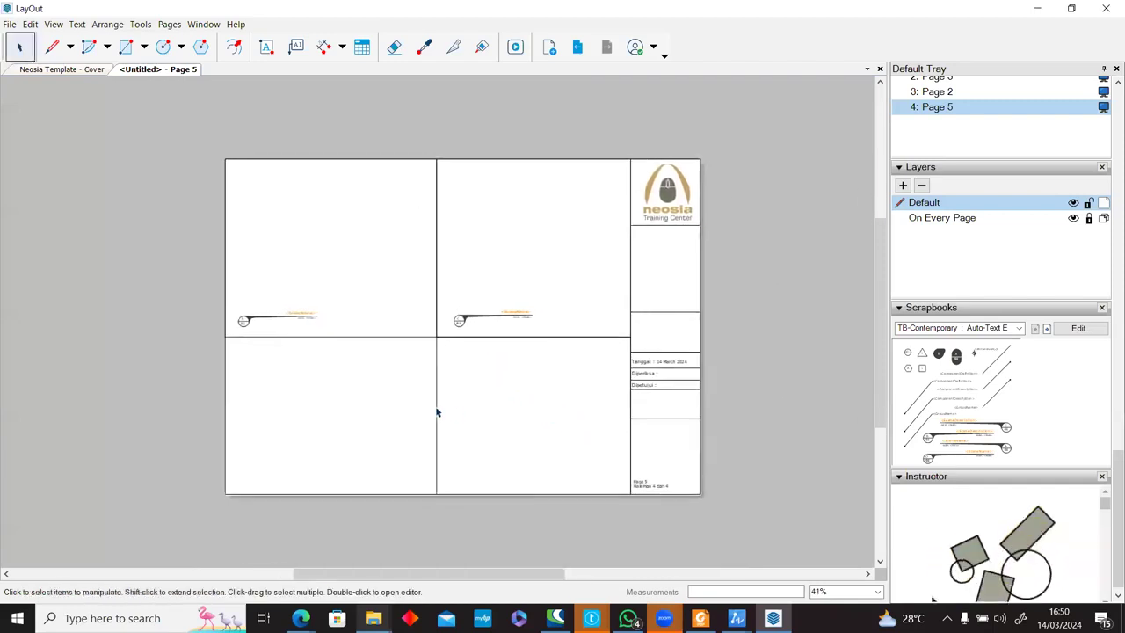
scroll(437, 410, up, 1)
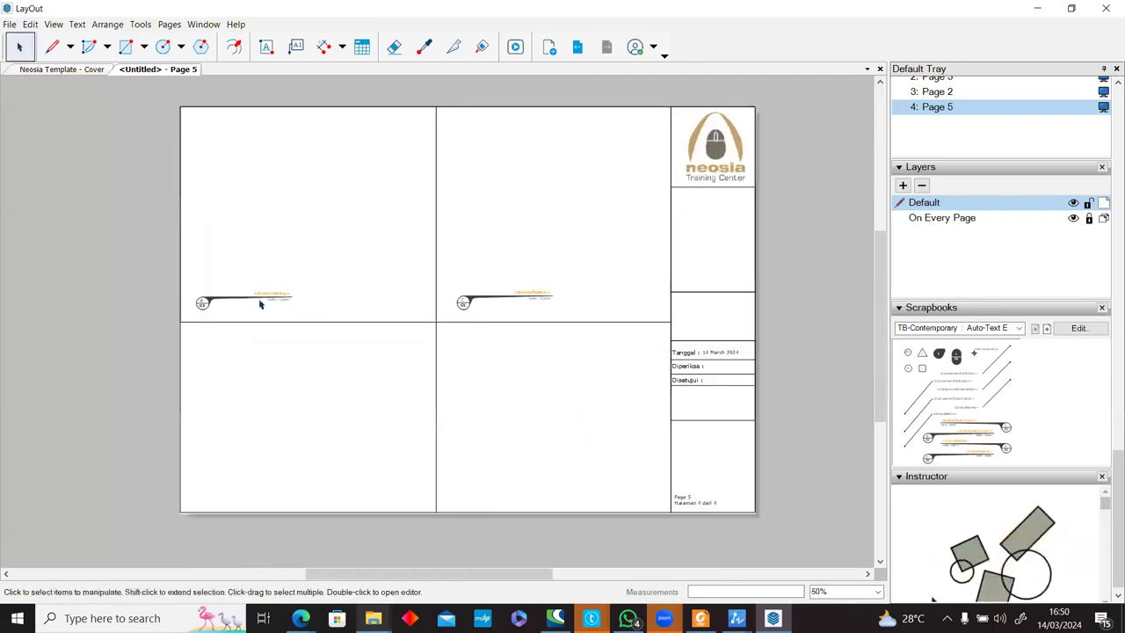
click(8, 24)
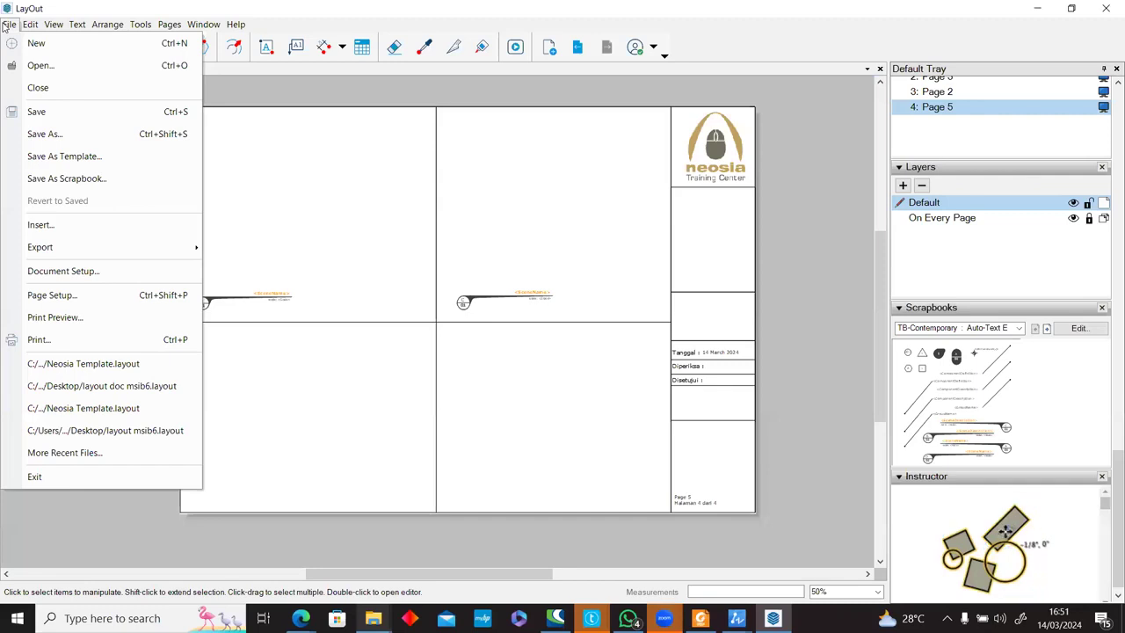
click(124, 157)
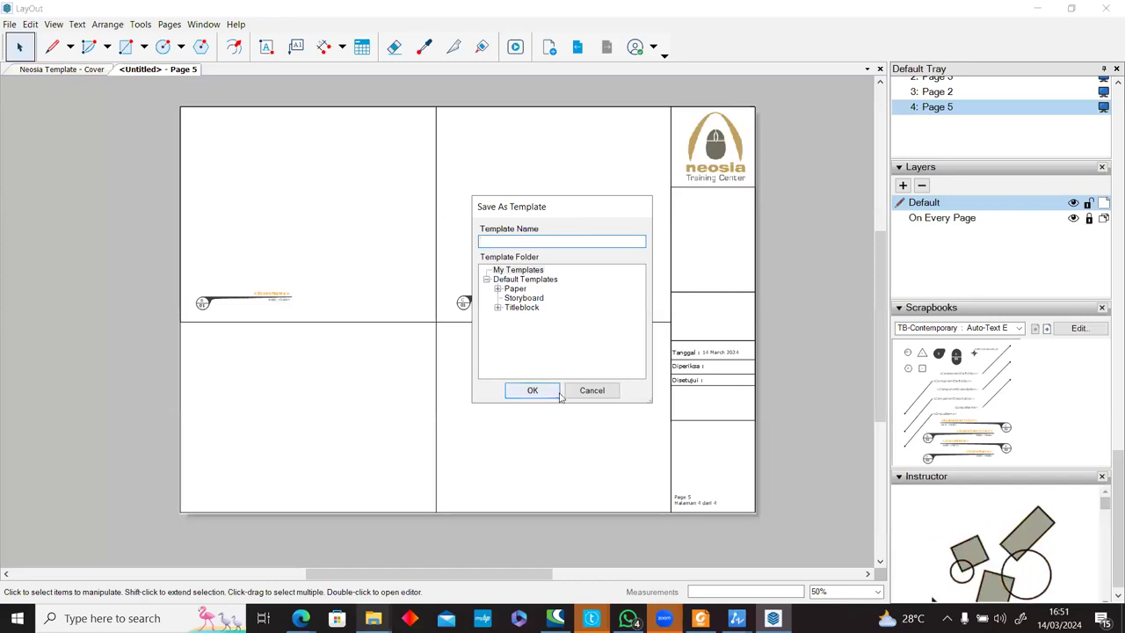
click(593, 392)
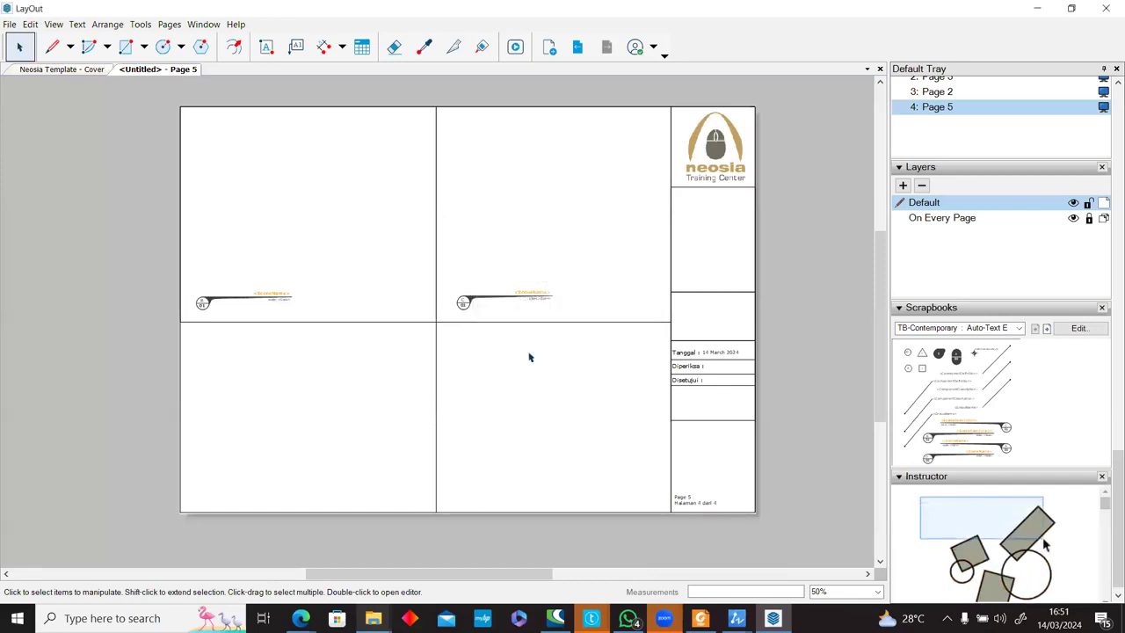
Check the custom templates available for a new document, then close the chooser without picking one.
click(10, 24)
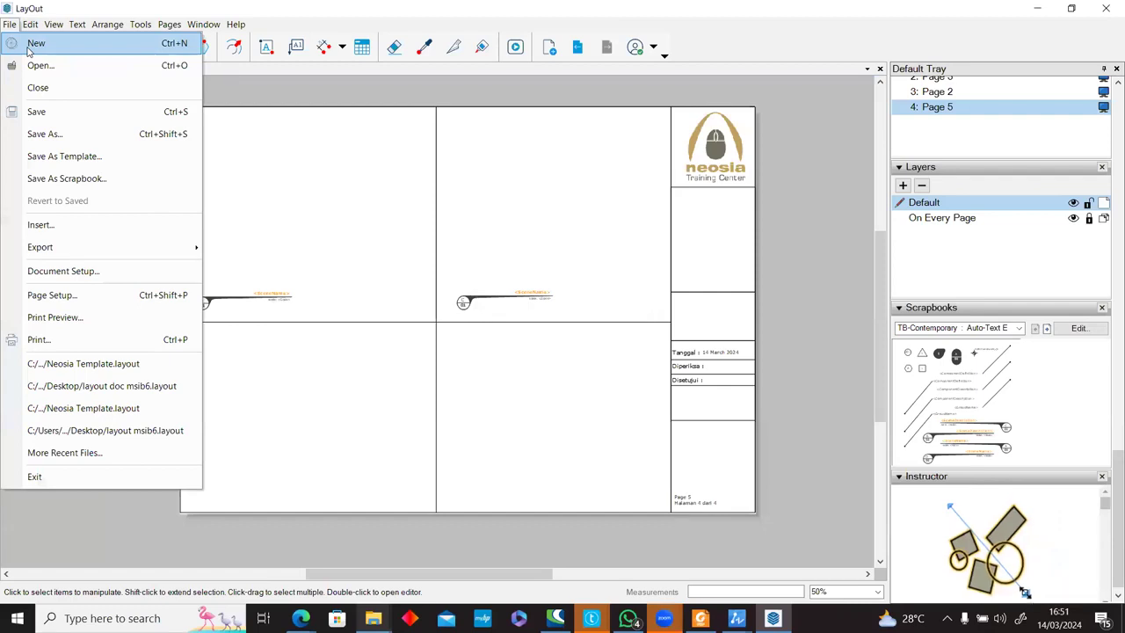
click(29, 50)
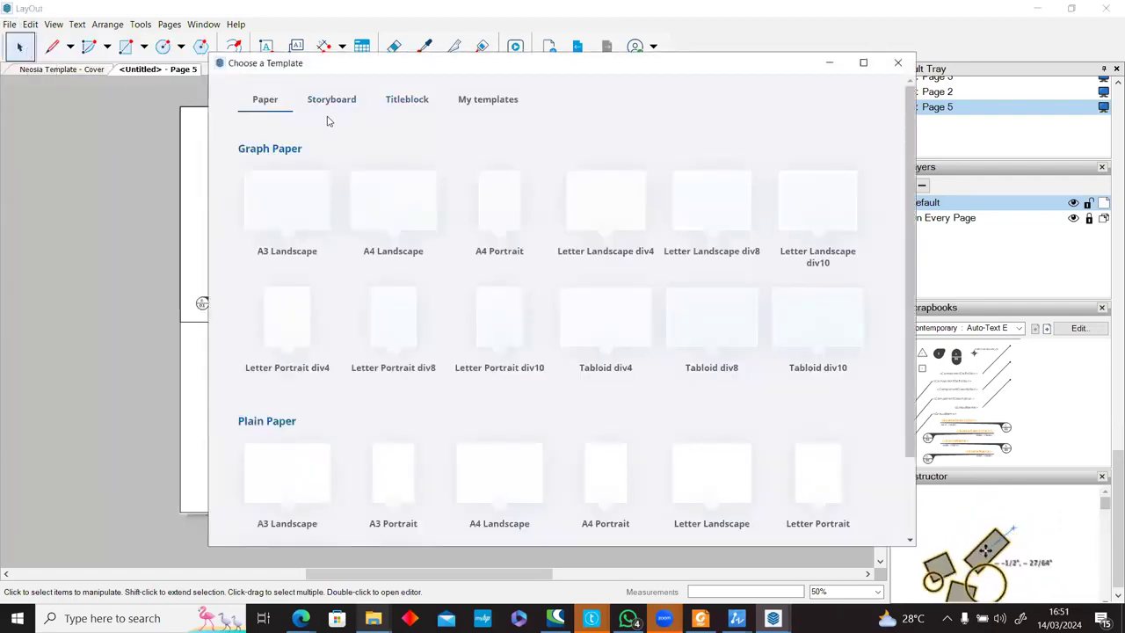
click(495, 104)
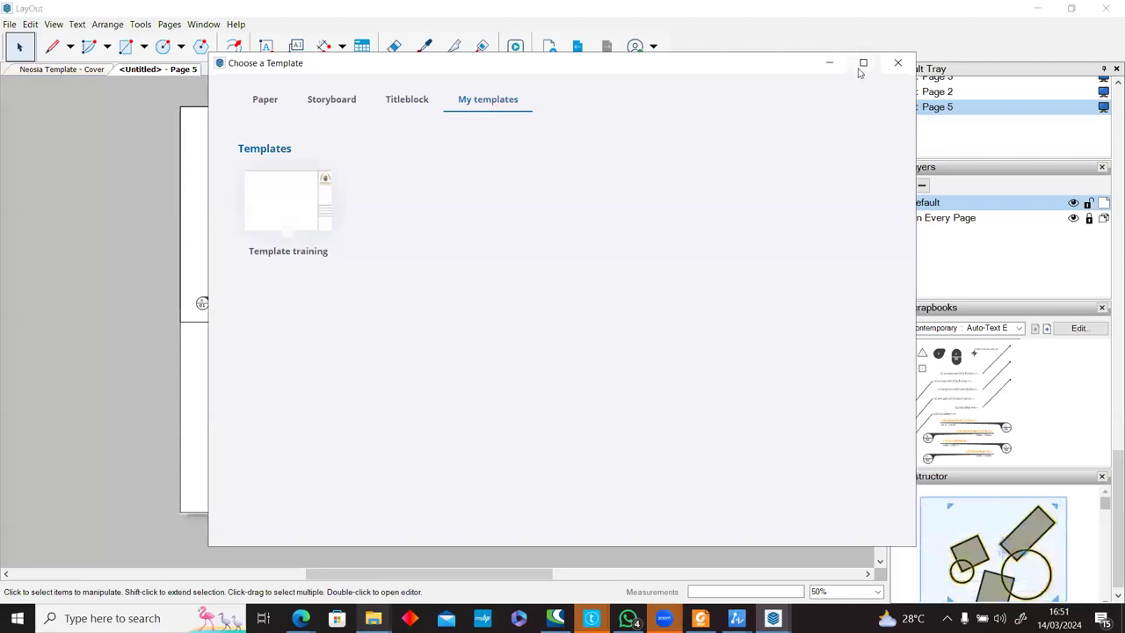
click(899, 65)
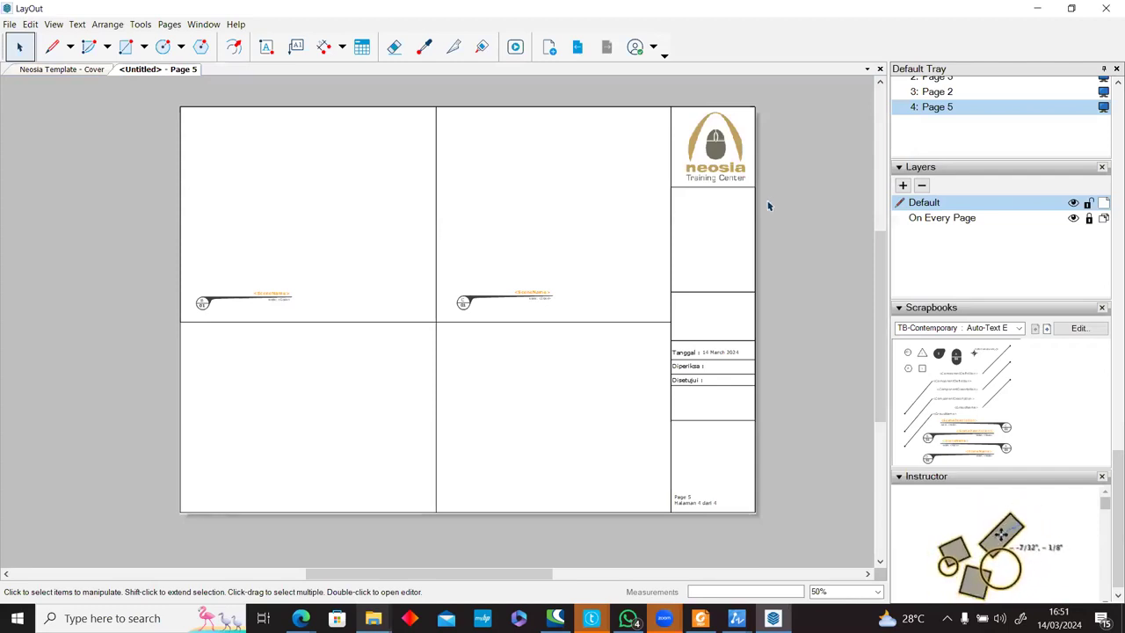
Go back through the document pages from Page 5 and stop on Page 3.
click(577, 48)
click(577, 48)
click(604, 51)
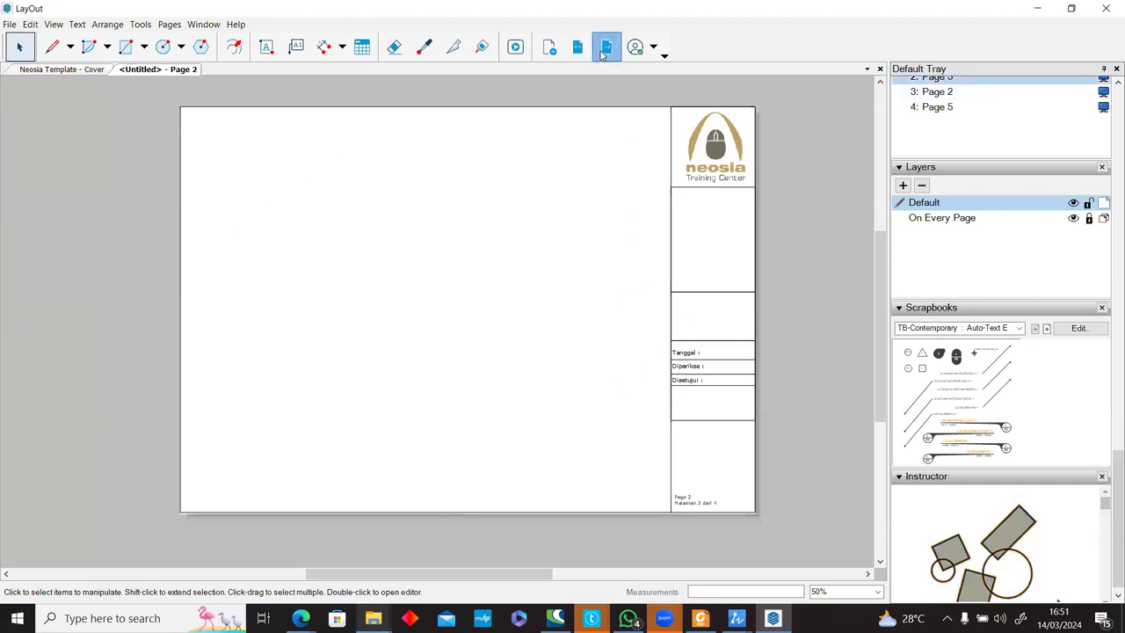
click(577, 48)
click(578, 49)
click(606, 51)
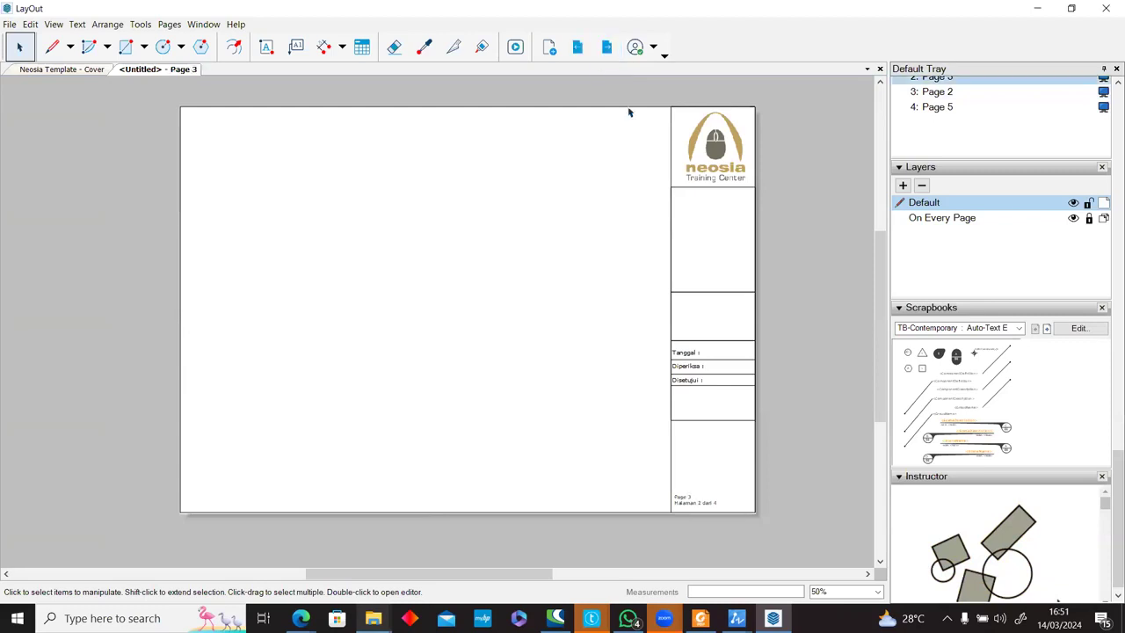
Insert the PNG signature image found by searching "ttd" in the Downloads folder onto Page 3.
scroll(948, 134, up, 2)
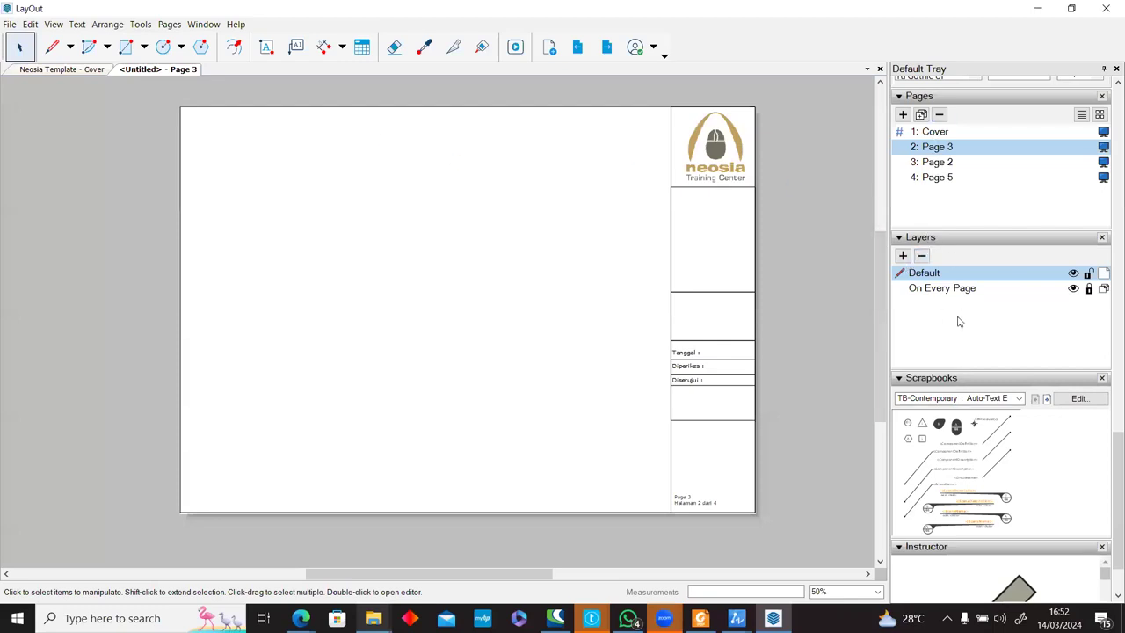
scroll(944, 211, up, 5)
scroll(962, 310, down, 3)
scroll(354, 253, up, 1)
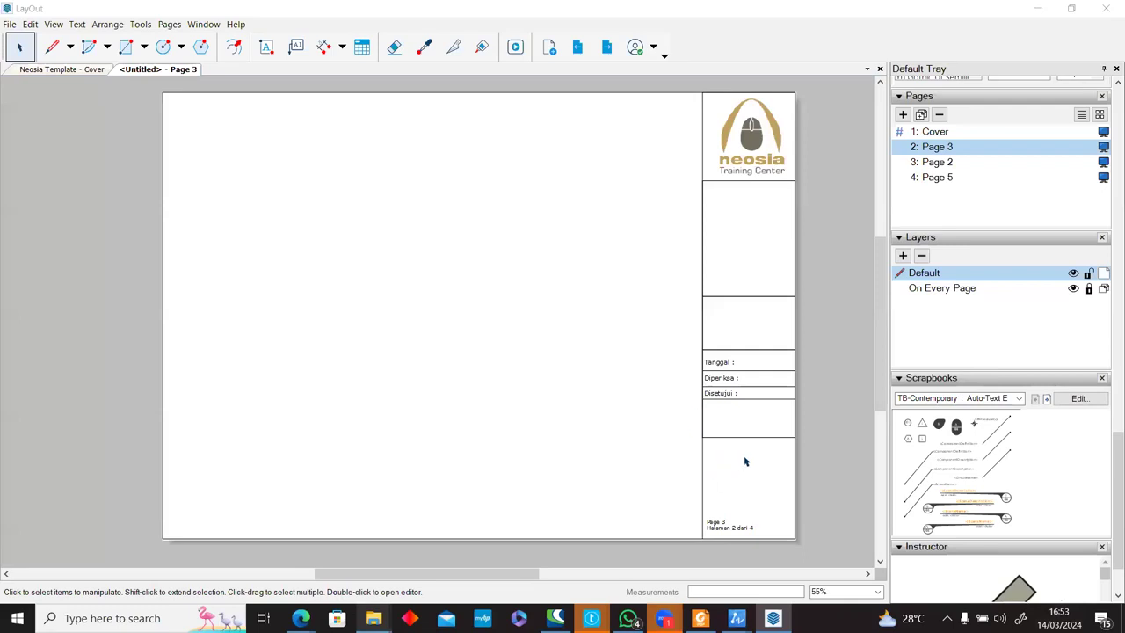
click(9, 24)
click(83, 227)
scroll(120, 230, up, 3)
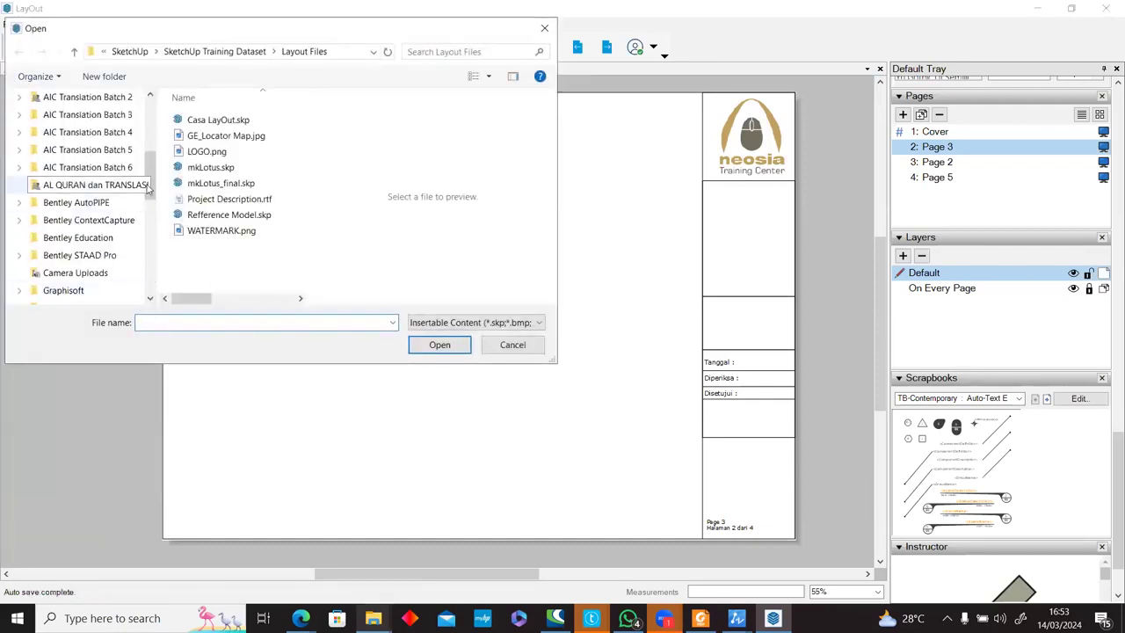
scroll(148, 99, up, 5)
mouse_move(151, 127)
mouse_down()
mouse_move(161, 204)
mouse_move(148, 109)
mouse_up()
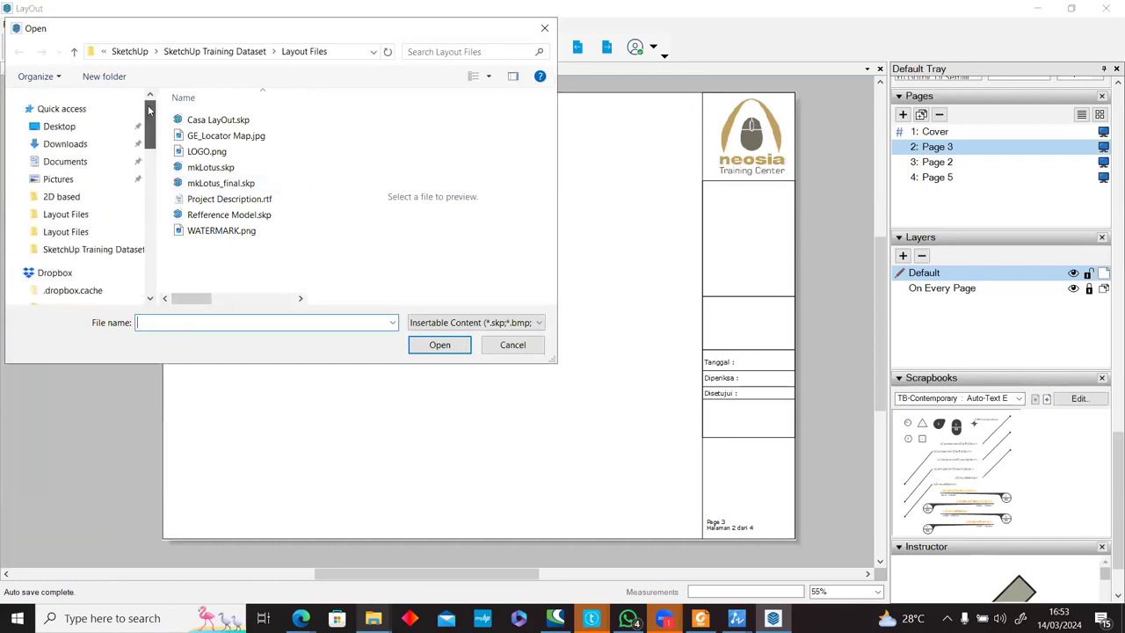
click(66, 145)
click(249, 325)
text(ttd)
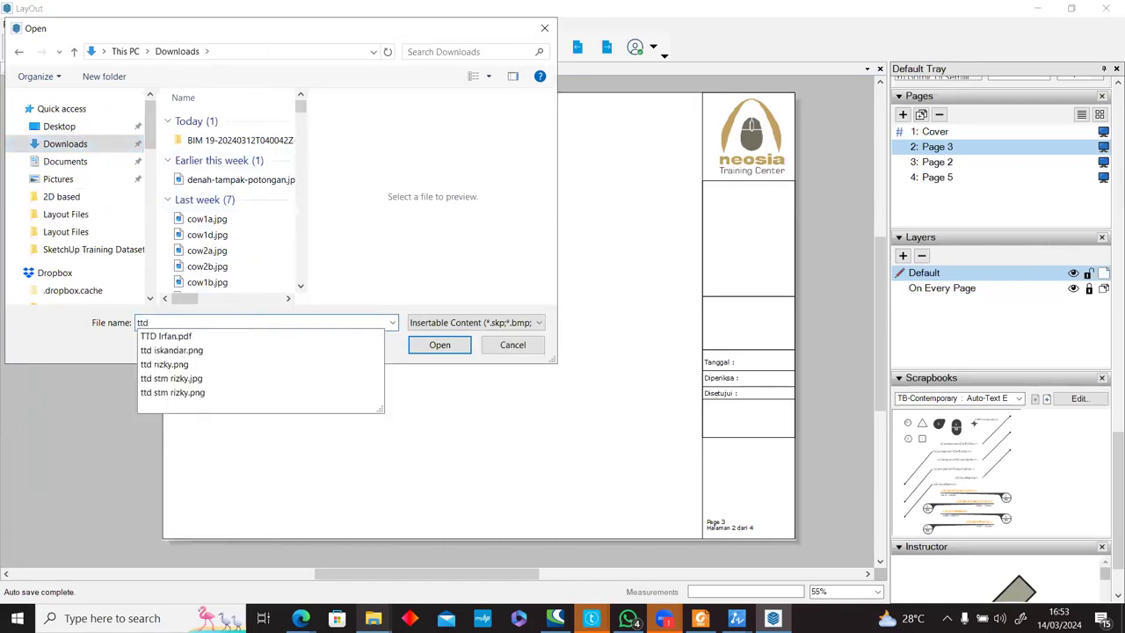
click(370, 366)
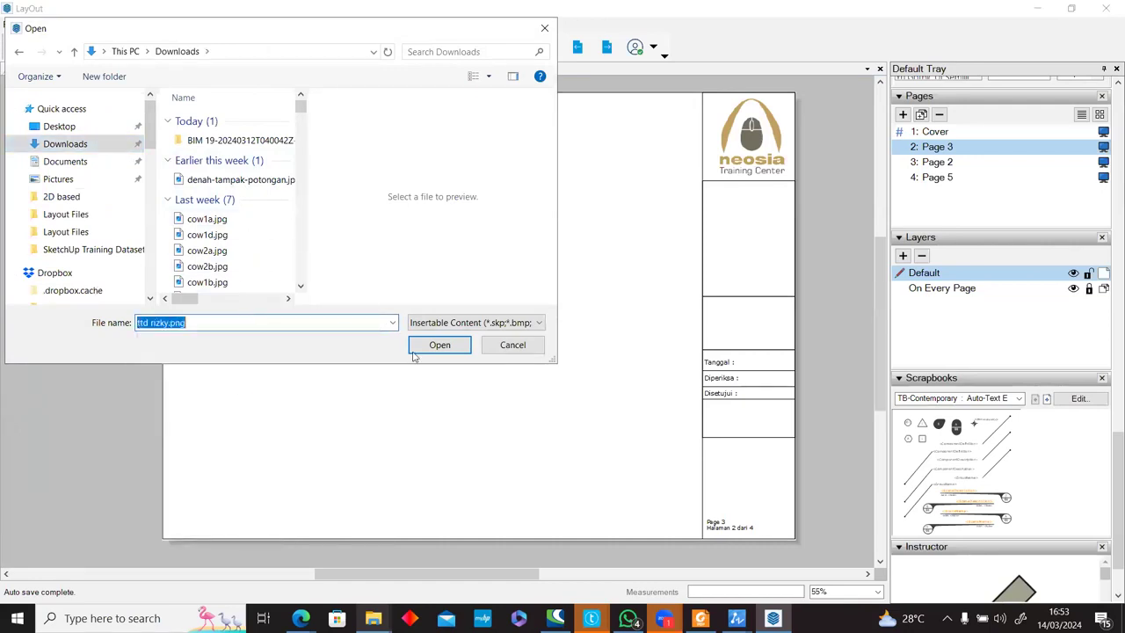
click(430, 347)
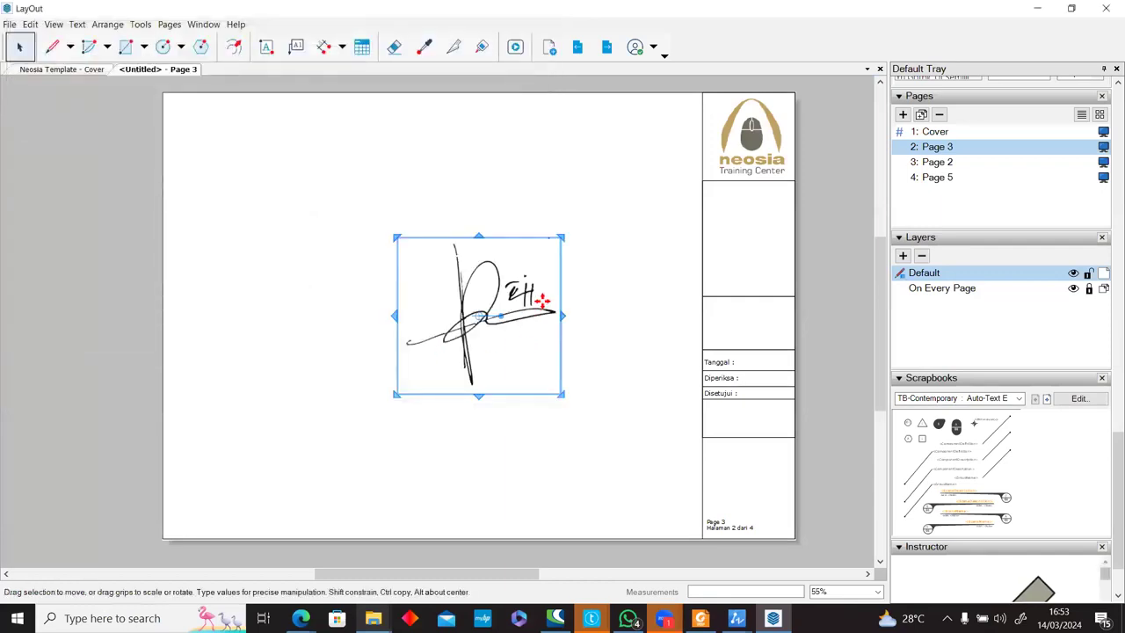
Shrink the signature image and place it in the lowest title block cell, just above the page number text.
mouse_move(542, 301)
mouse_down()
mouse_move(595, 352)
mouse_move(619, 358)
mouse_up()
drag(639, 293, 554, 372)
drag(560, 412, 786, 475)
mouse_move(785, 437)
mouse_down()
mouse_move(744, 484)
mouse_move(764, 482)
mouse_move(763, 470)
mouse_up()
click(769, 498)
click(732, 492)
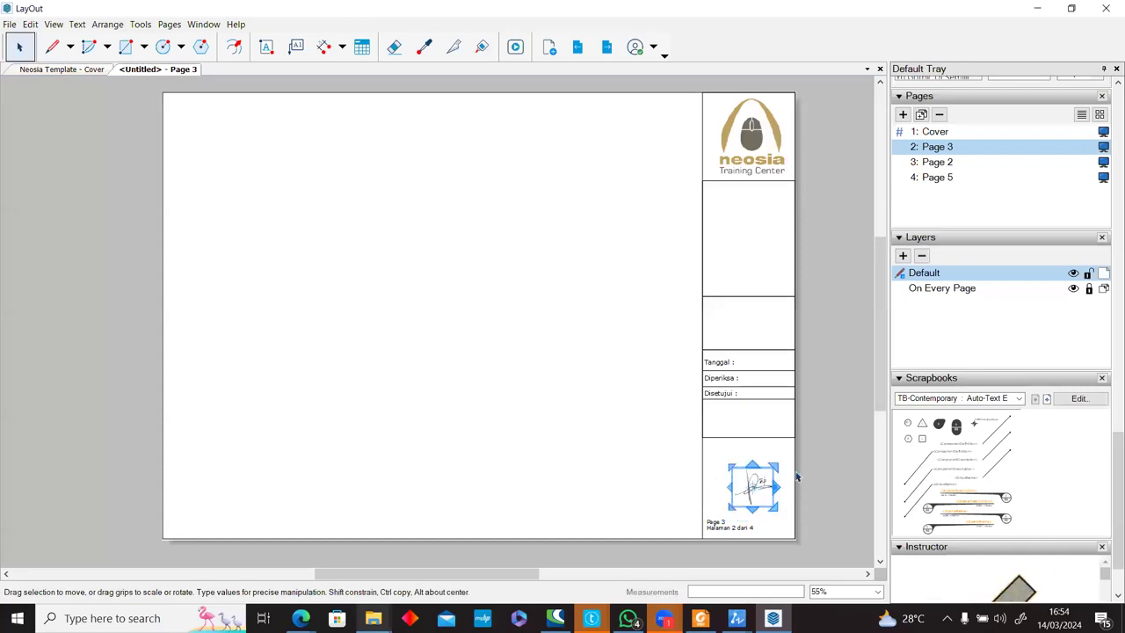
click(751, 524)
scroll(756, 519, up, 4)
scroll(765, 510, down, 1)
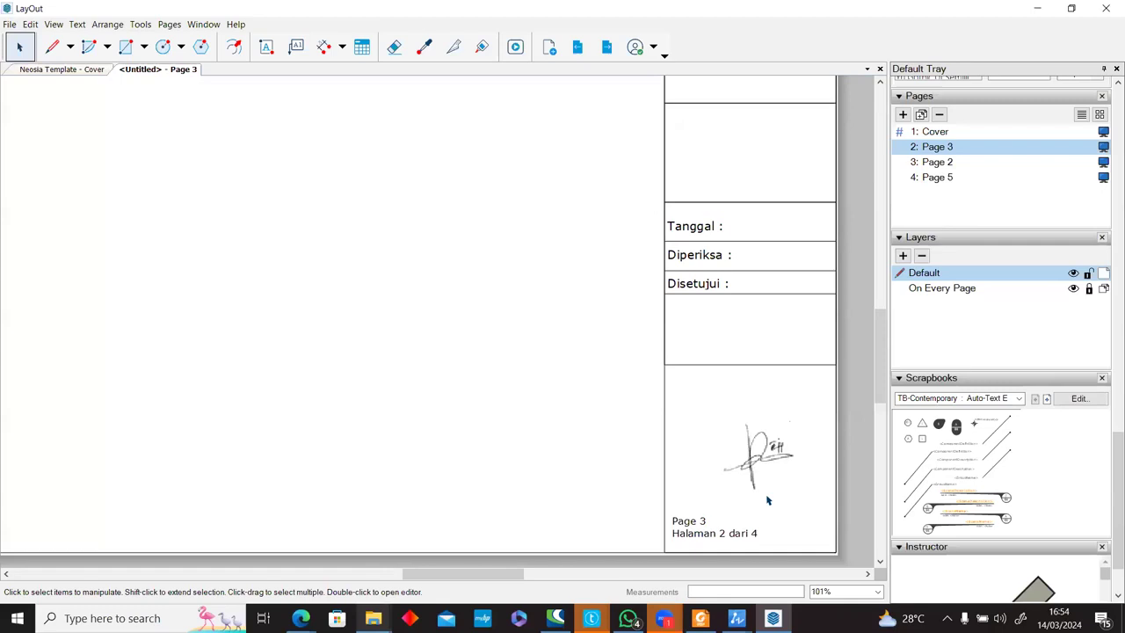
scroll(767, 500, down, 1)
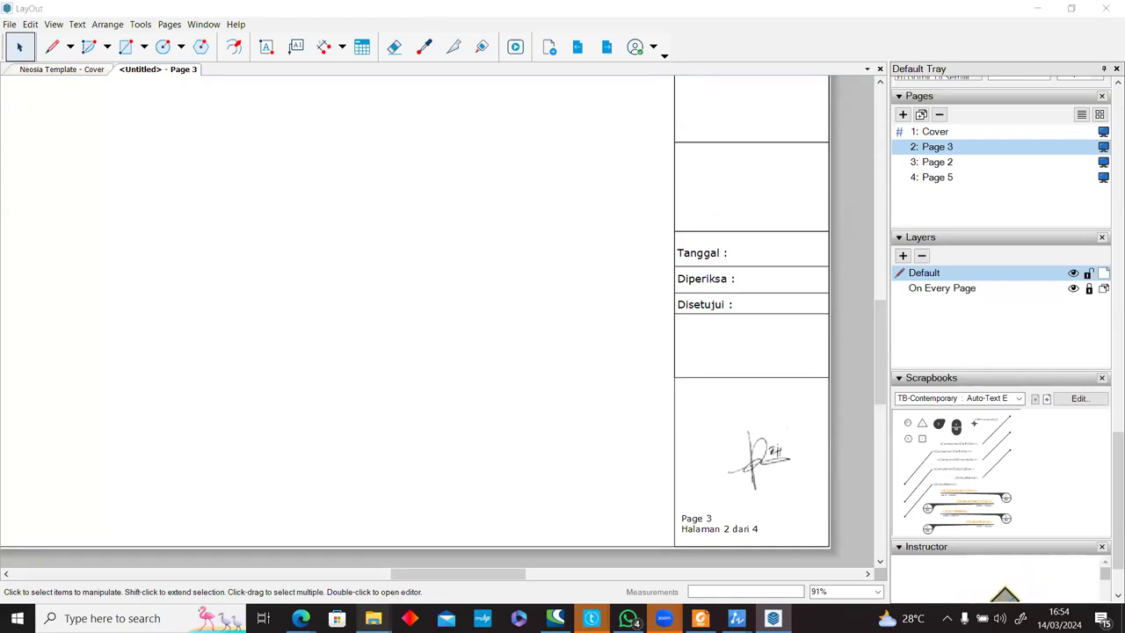
scroll(633, 287, down, 2)
middle_drag(589, 238, 625, 307)
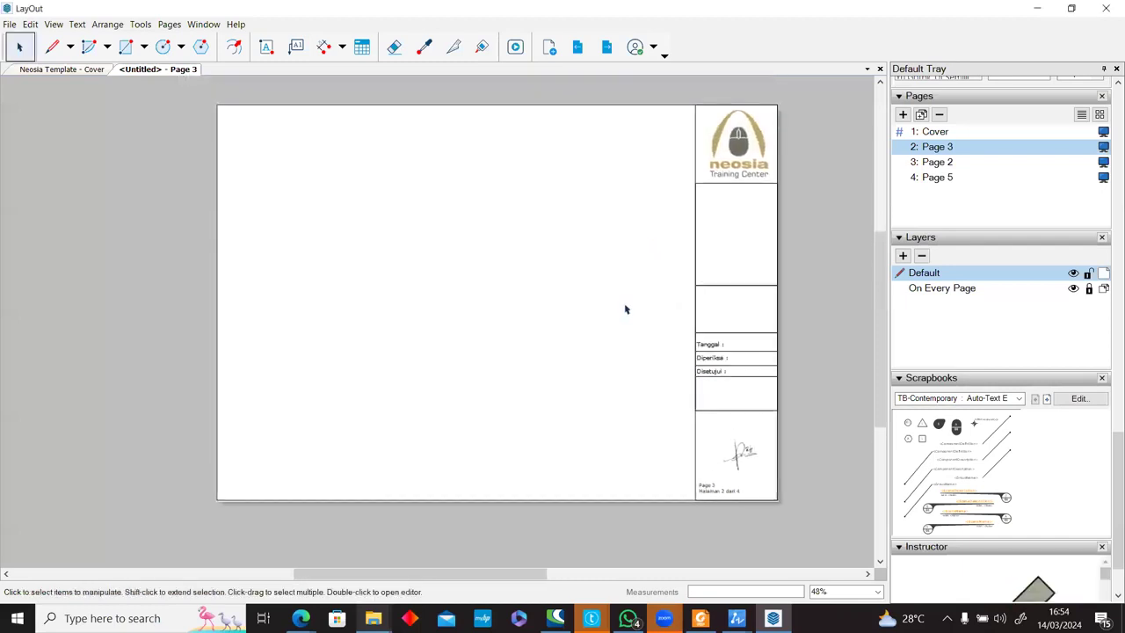
click(8, 24)
click(261, 258)
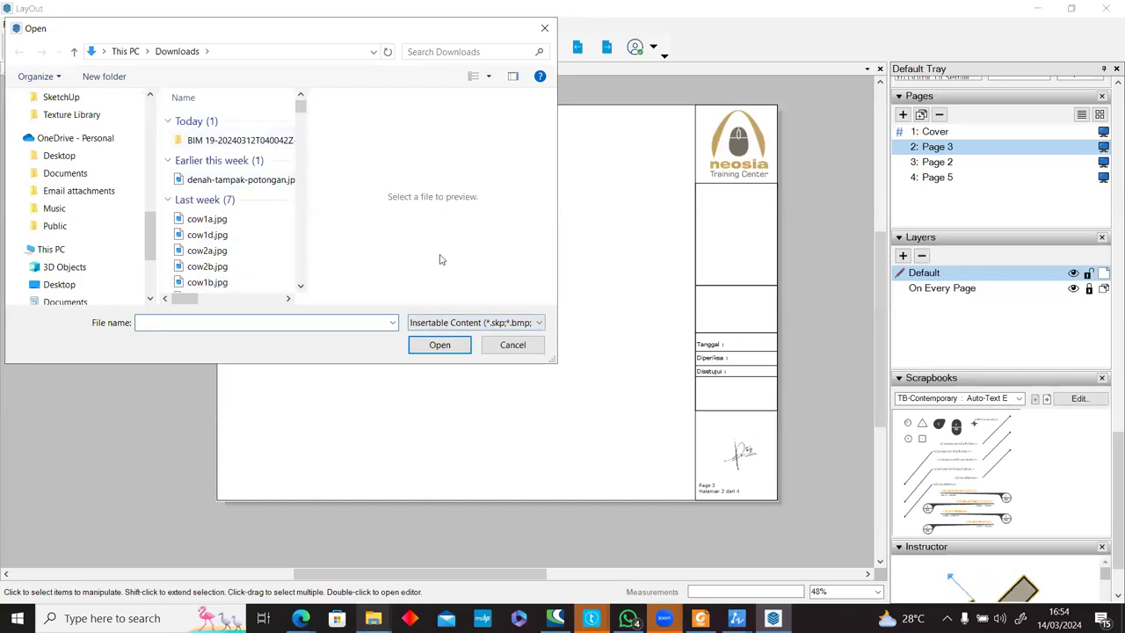
click(524, 346)
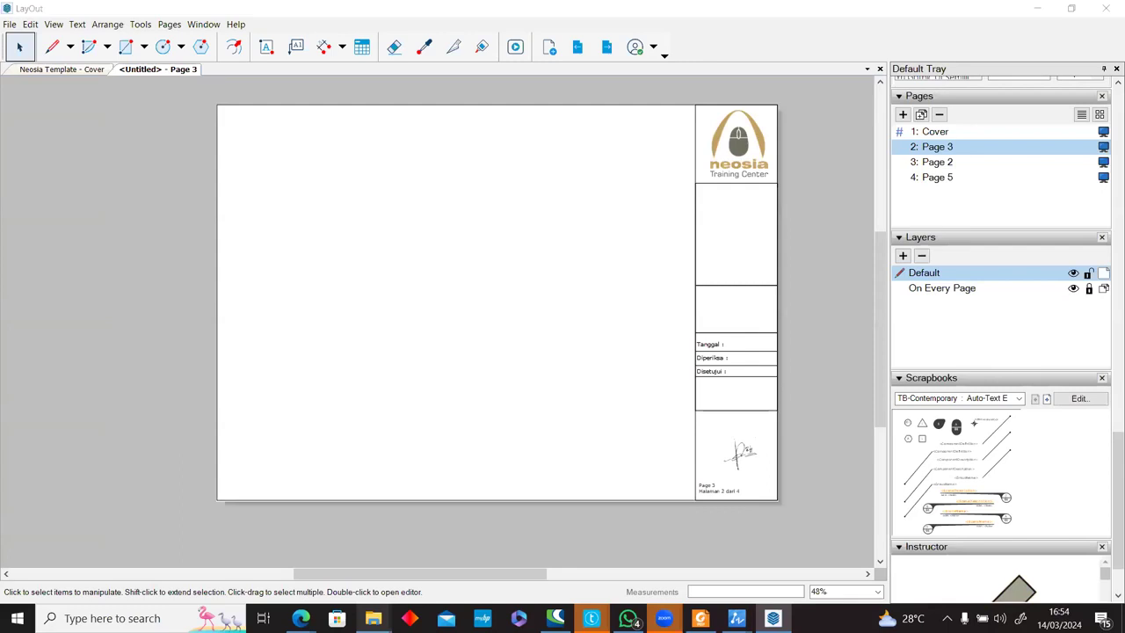
Set the display resolution of images to High in the document's rendering setup.
scroll(818, 463, up, 5)
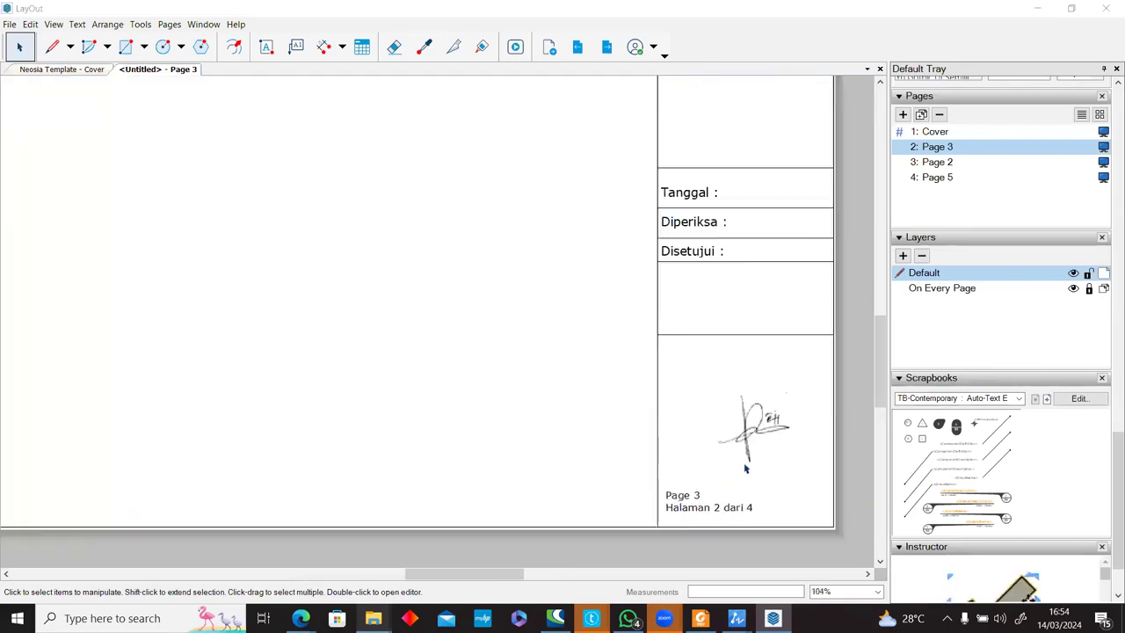
scroll(834, 407, up, 4)
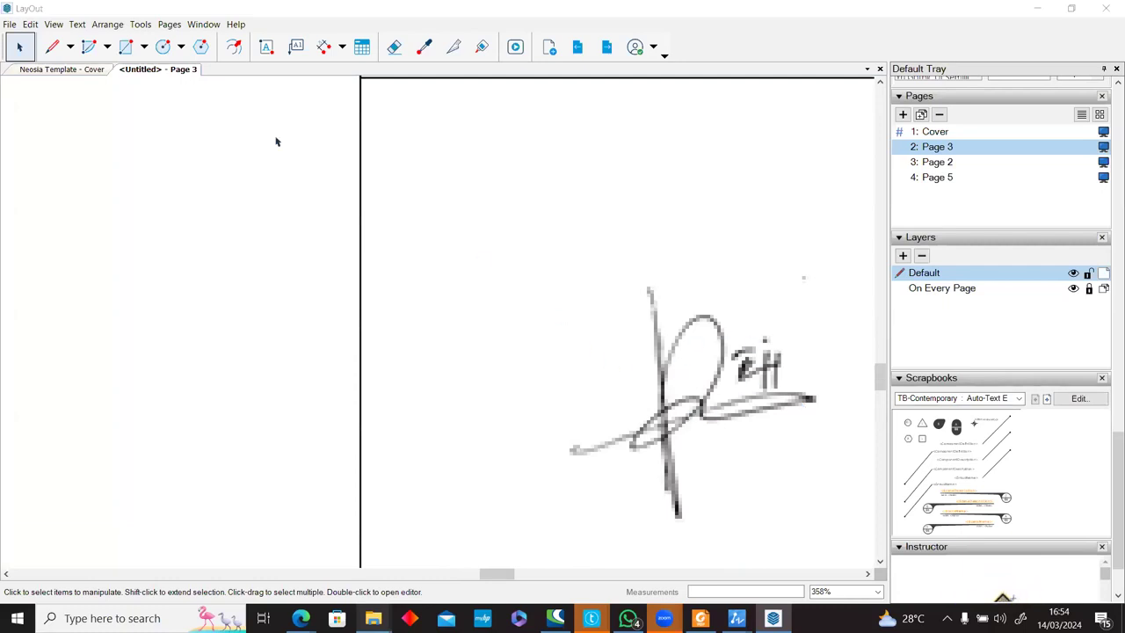
click(8, 24)
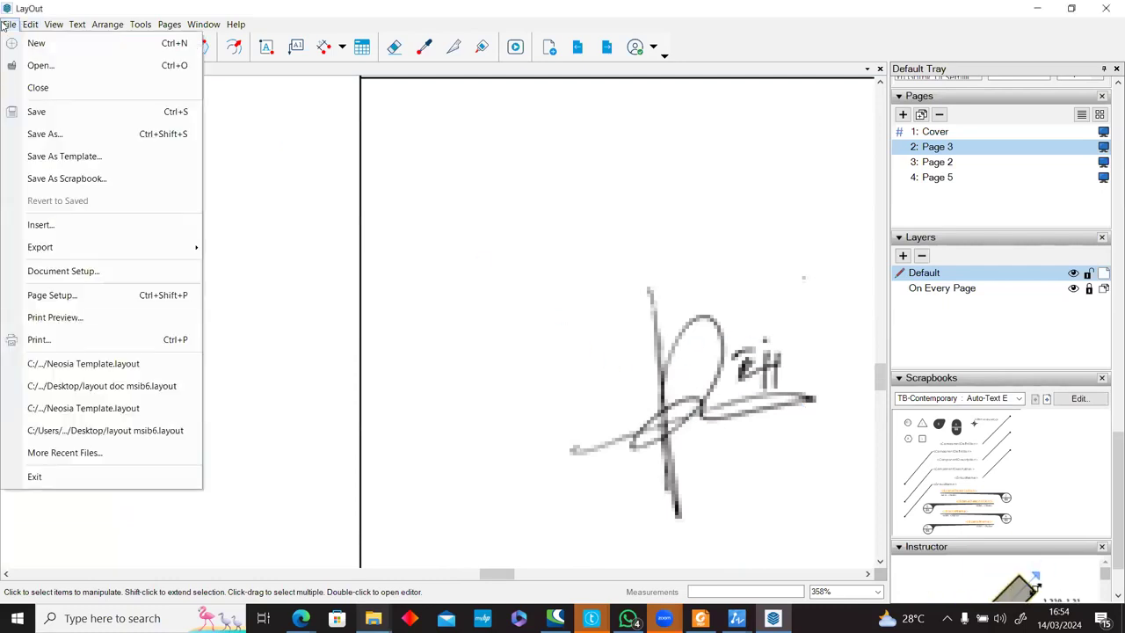
click(122, 283)
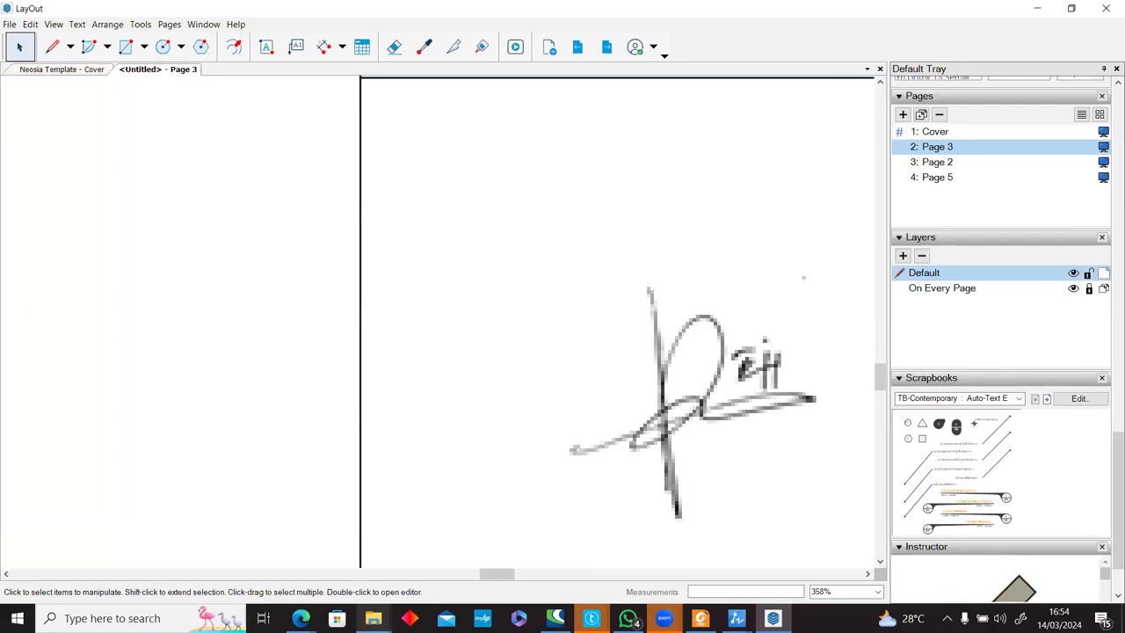
click(294, 174)
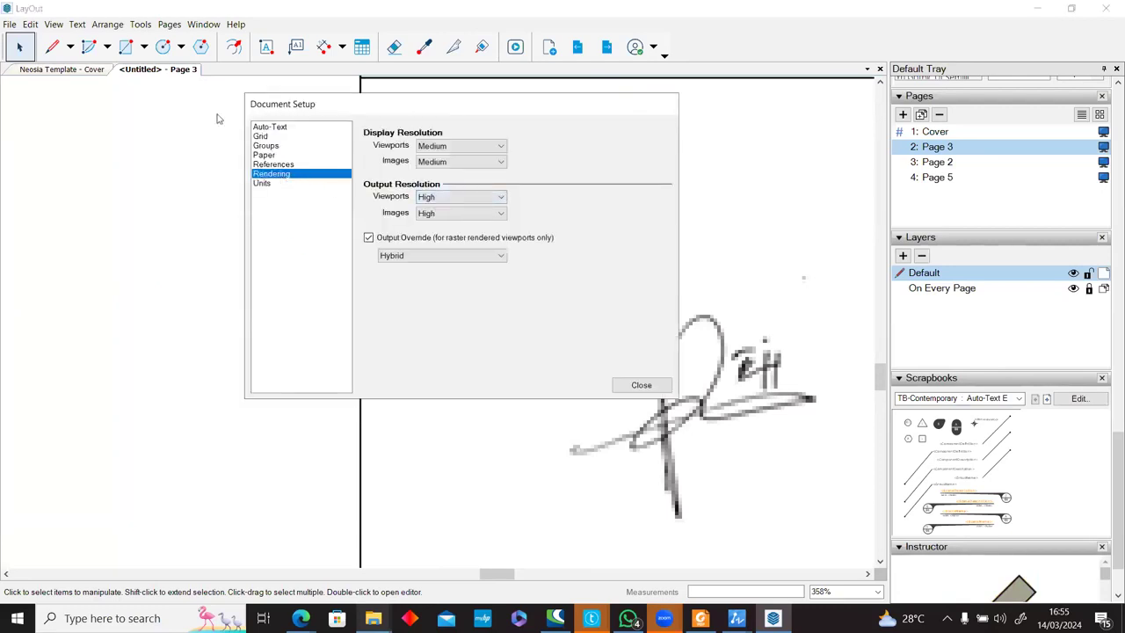
drag(417, 114, 217, 113)
click(718, 393)
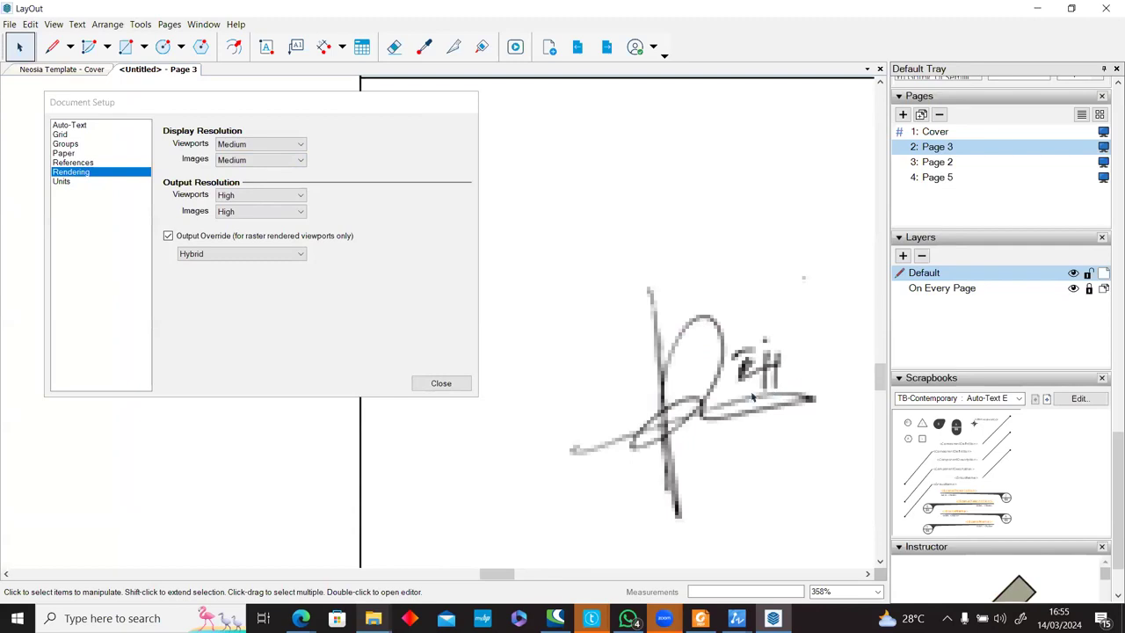
click(251, 160)
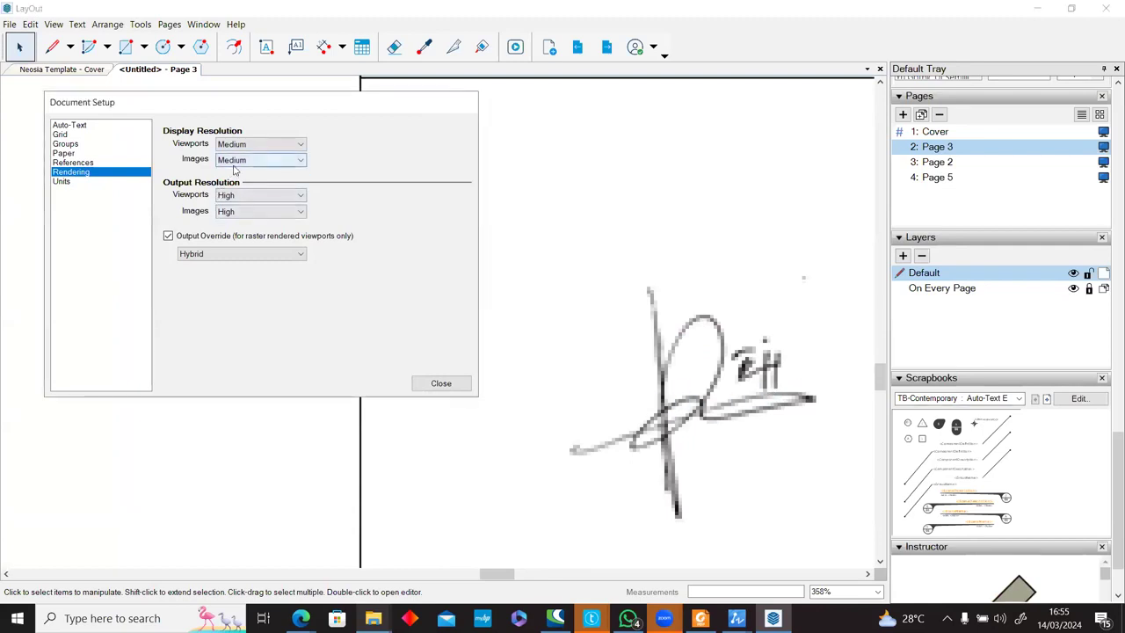
click(243, 197)
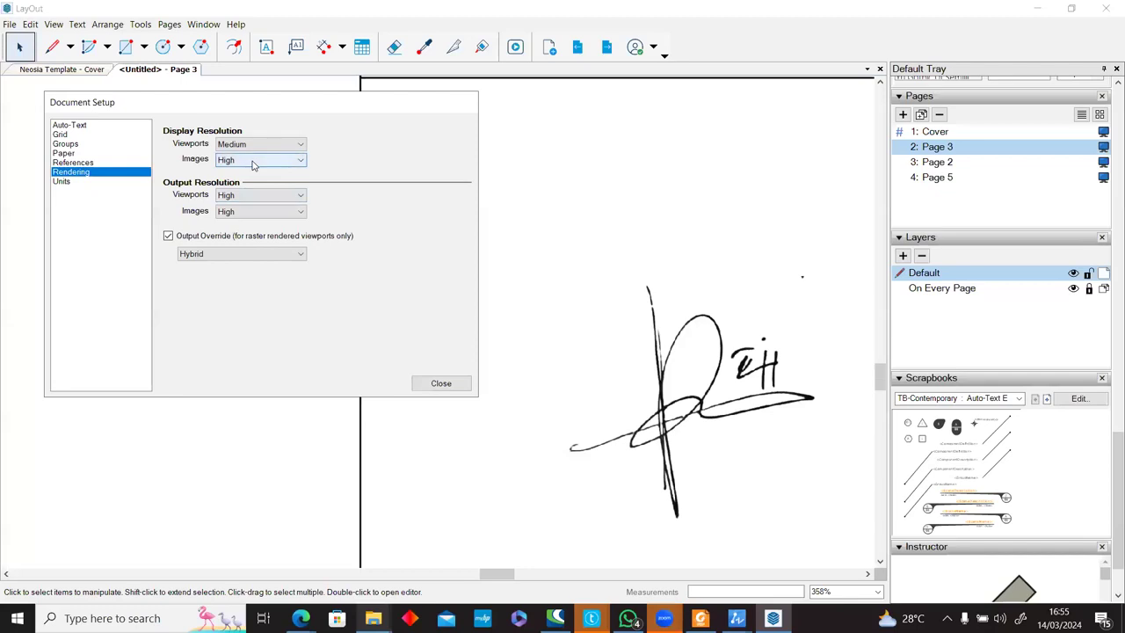
Return the display resolution of images to Medium and close the document setup.
click(690, 234)
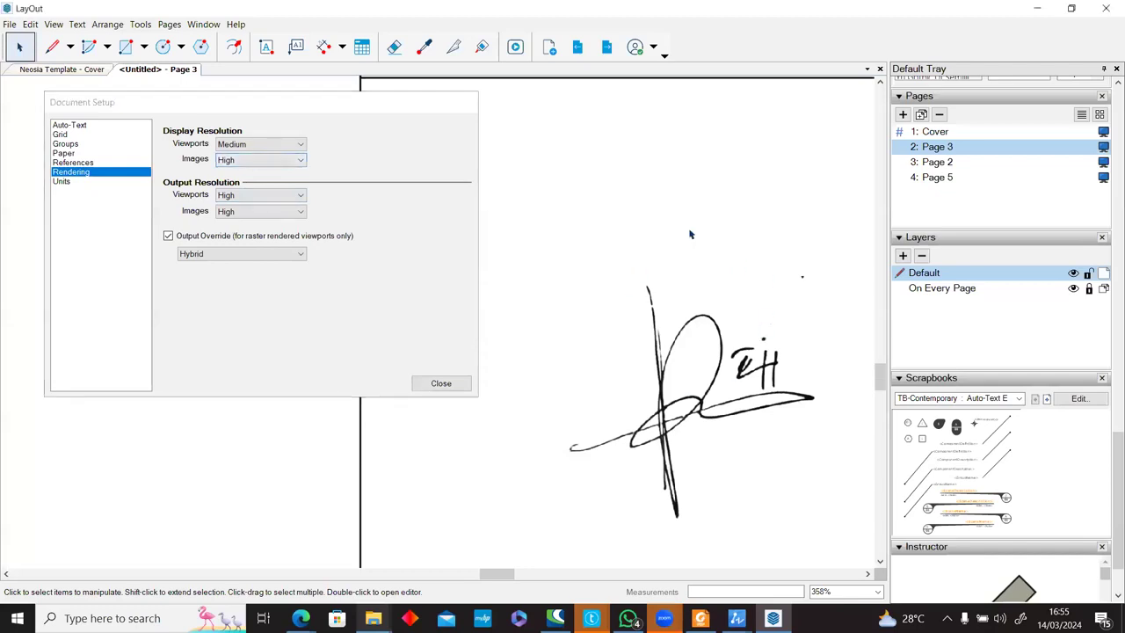
click(271, 161)
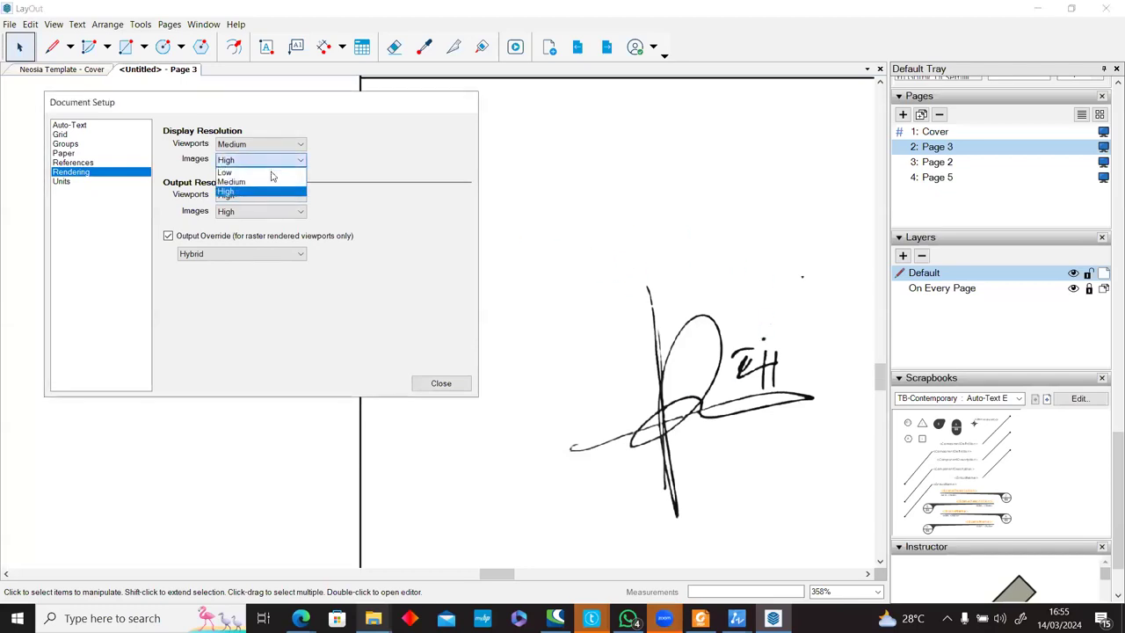
click(242, 180)
click(443, 383)
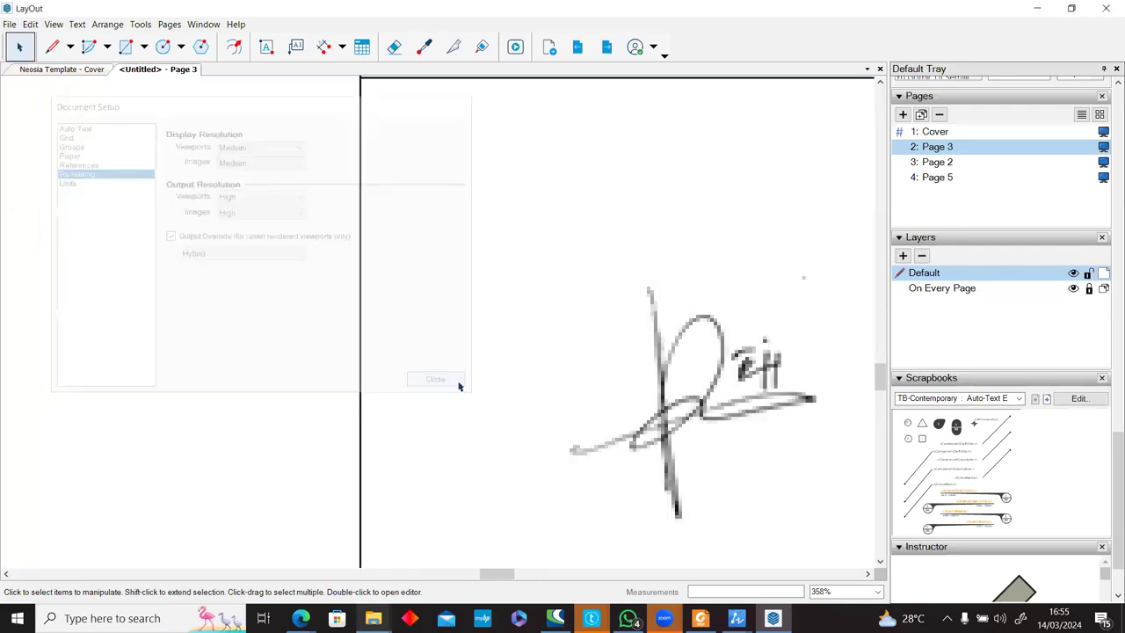
scroll(602, 366, down, 1)
scroll(602, 365, down, 7)
mouse_move(484, 272)
middle_down()
mouse_move(515, 278)
mouse_move(600, 351)
middle_up()
scroll(580, 365, down, 1)
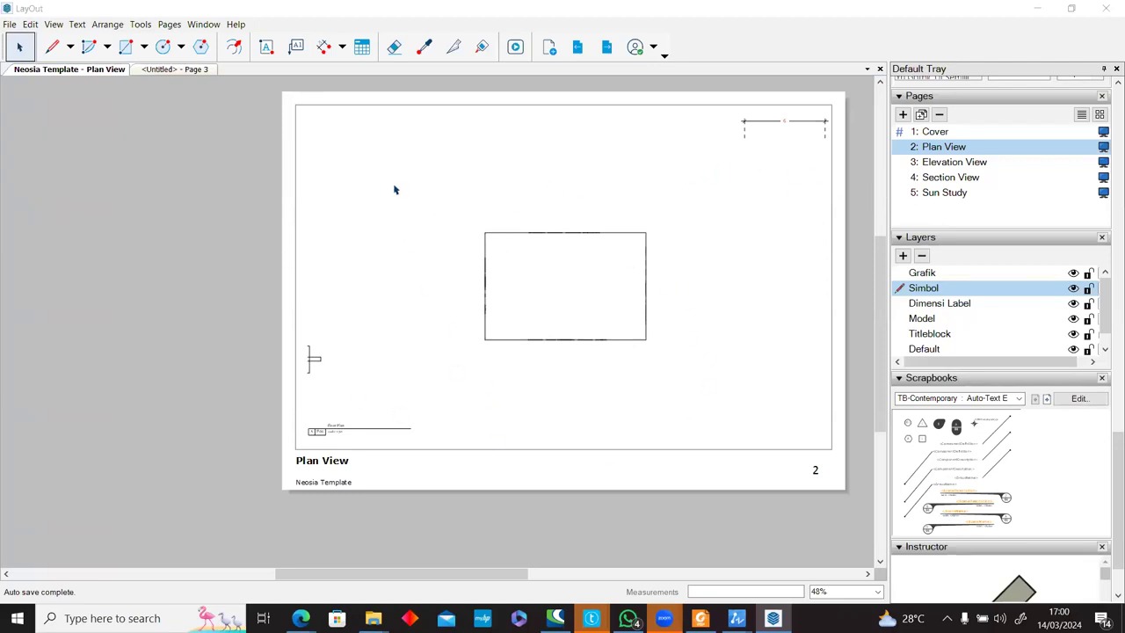
On the Cover page of the Neosia Template document, select the house viewport and the page title text to check their layers and locking.
click(934, 134)
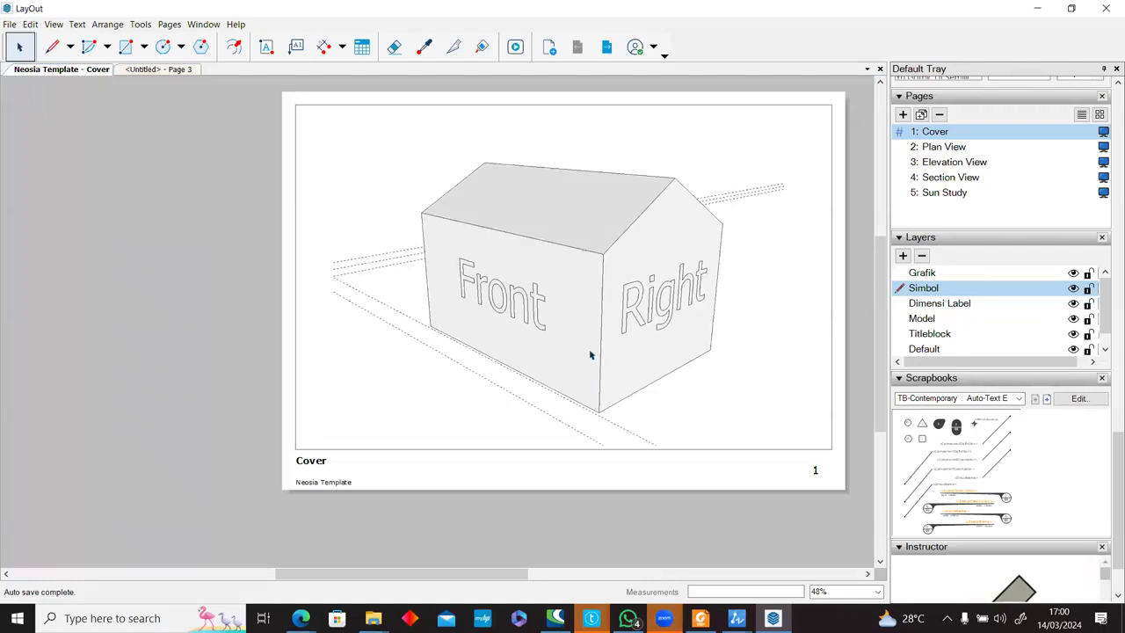
click(584, 298)
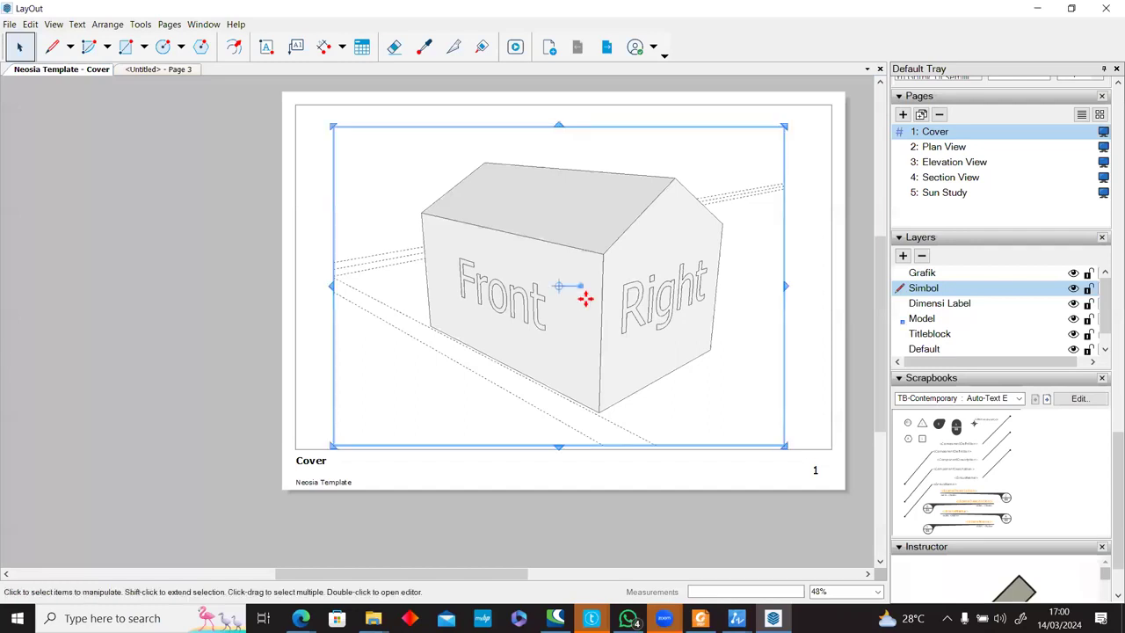
click(288, 247)
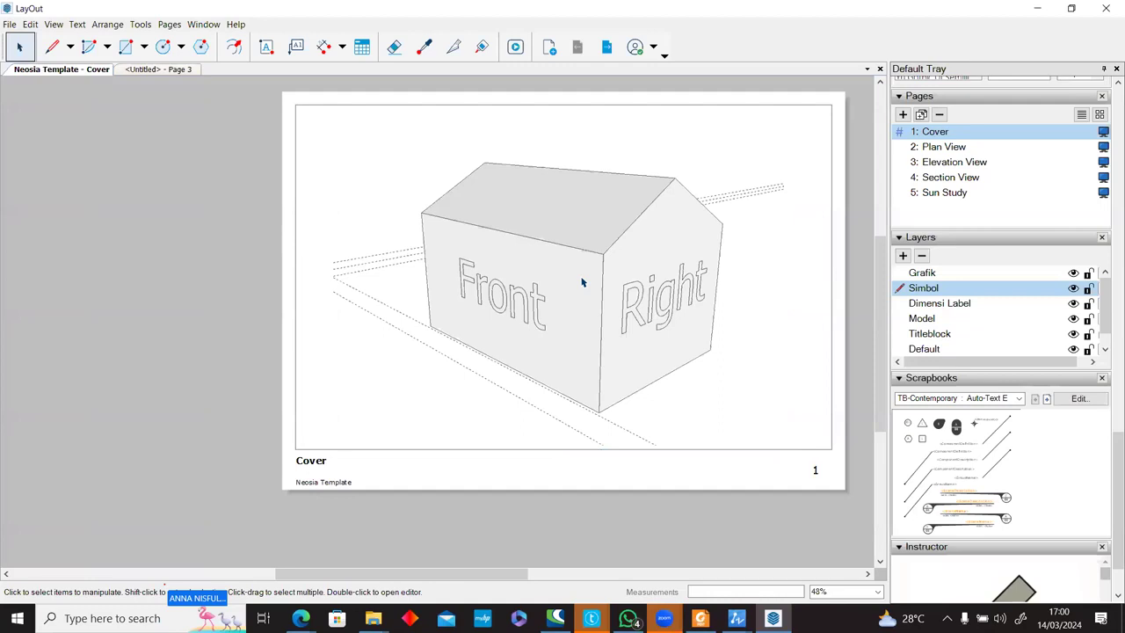
click(307, 468)
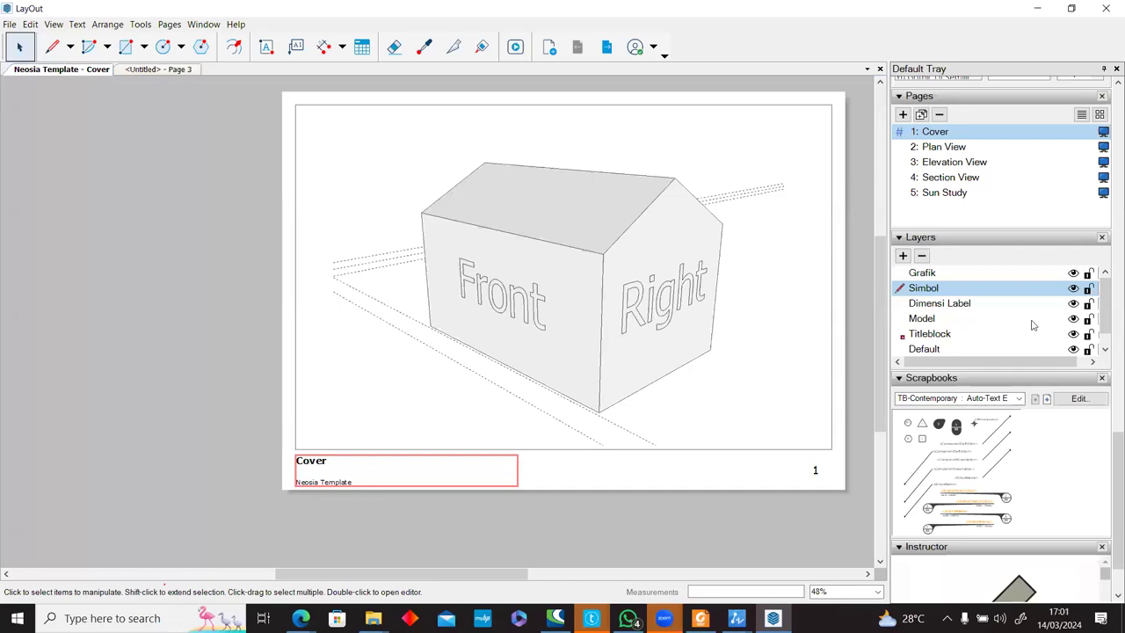
mouse_move(1106, 305)
mouse_down()
mouse_move(1107, 336)
mouse_move(1108, 299)
mouse_up()
scroll(387, 519, up, 5)
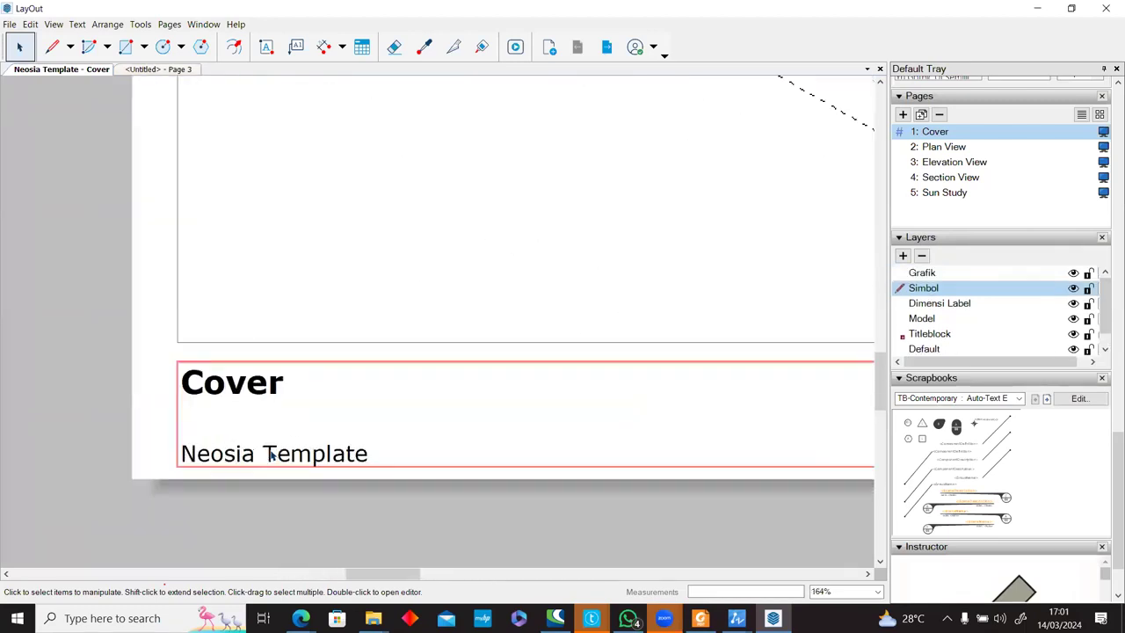
right_click(272, 455)
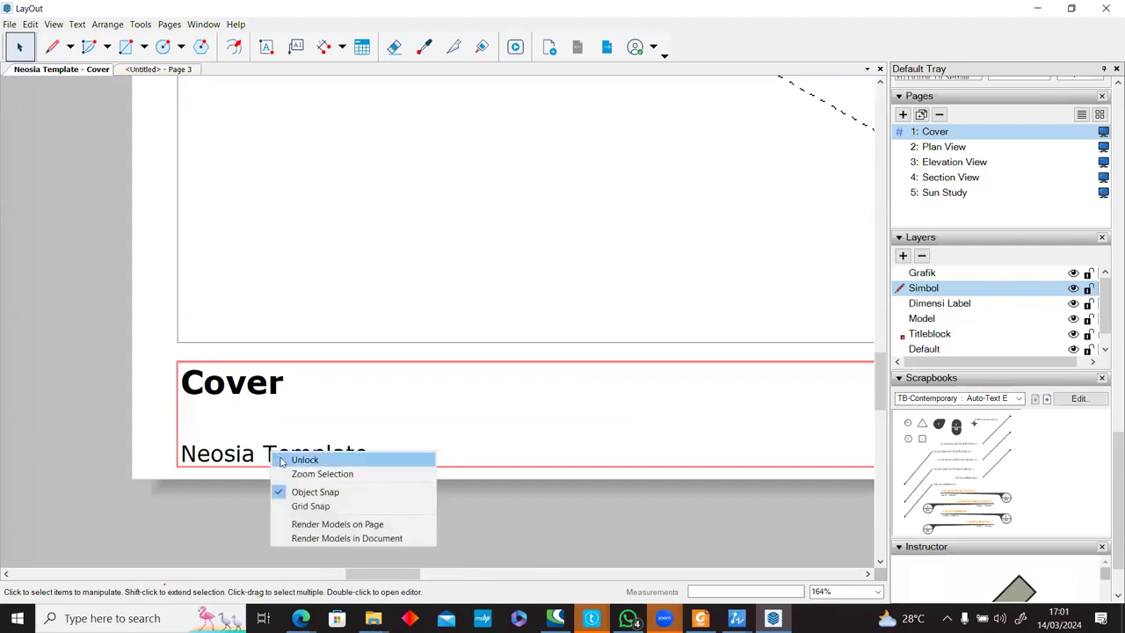
click(155, 426)
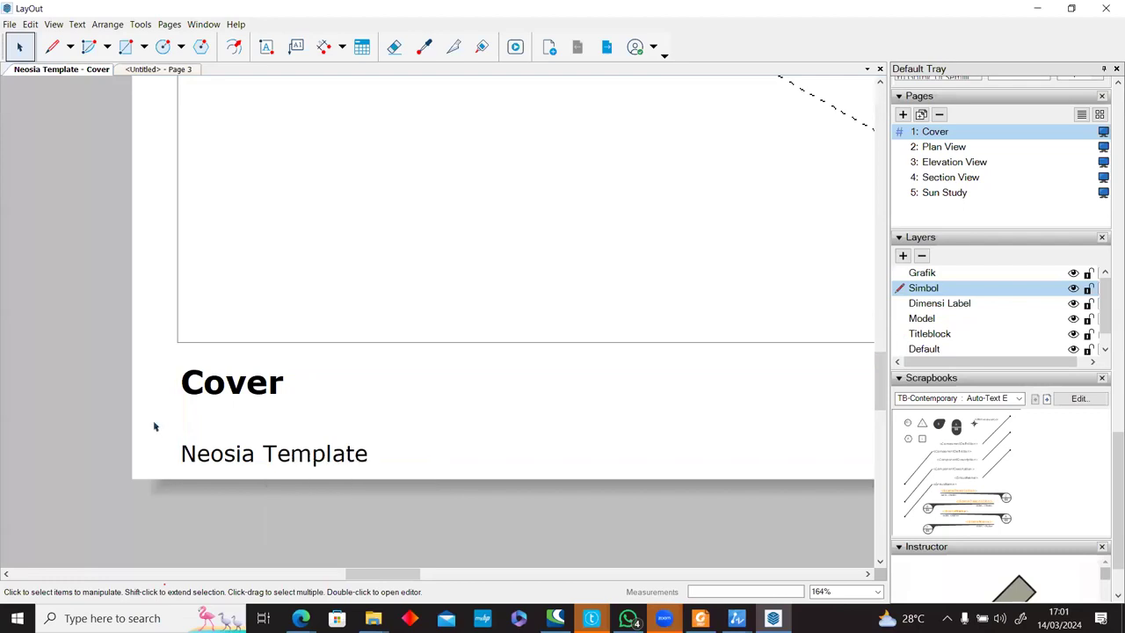
Unlock the title text box below the frame on the Cover page, and lock it again.
click(270, 458)
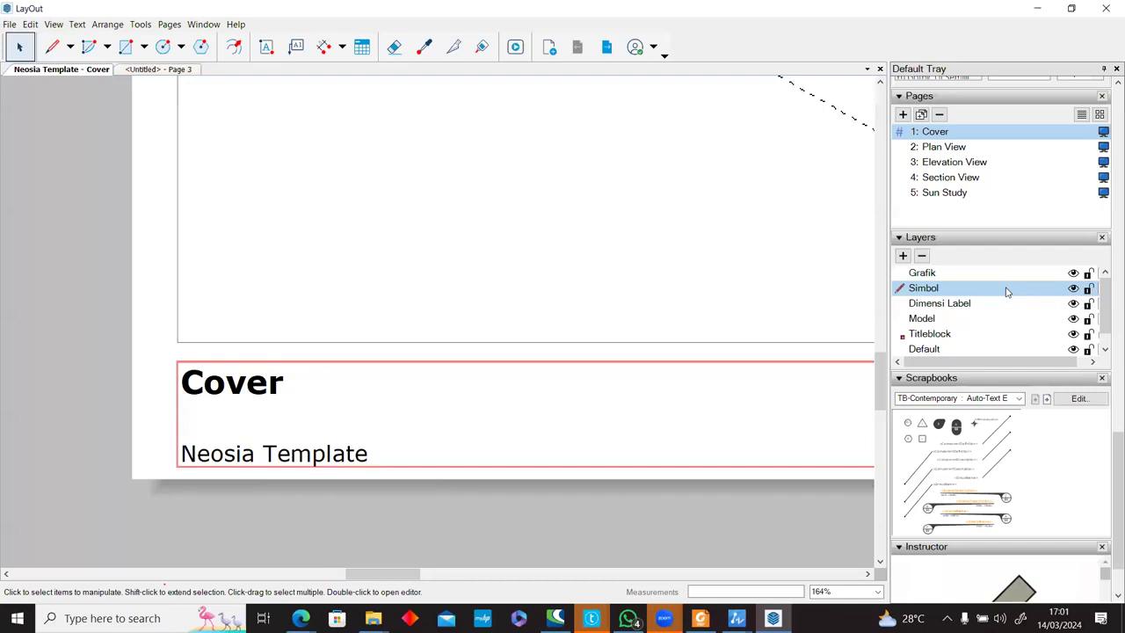
right_click(275, 458)
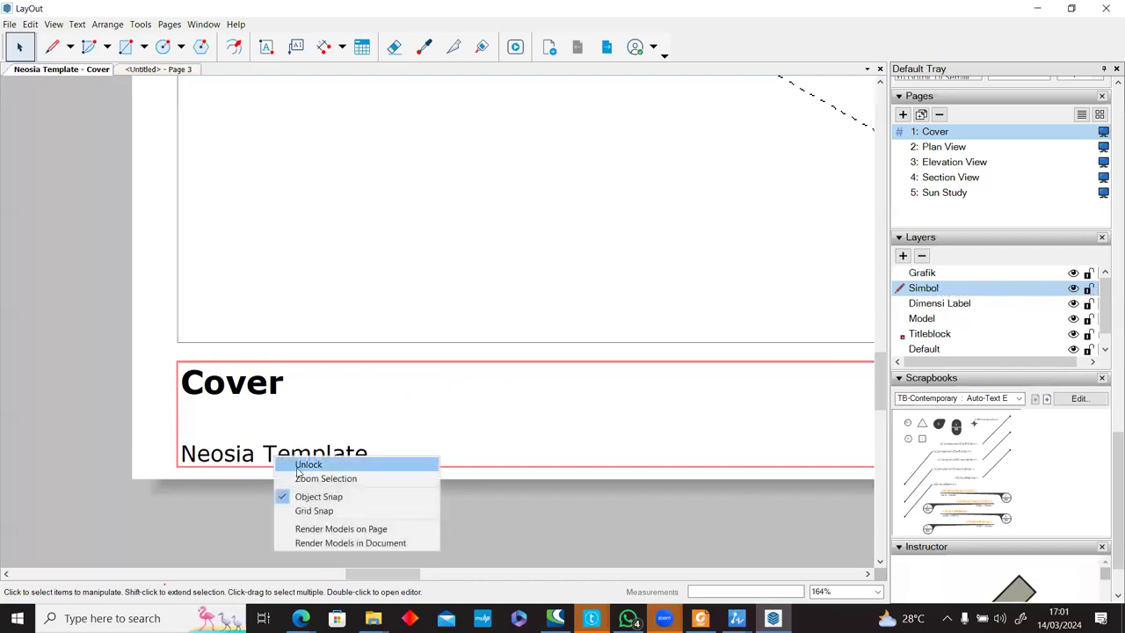
click(302, 466)
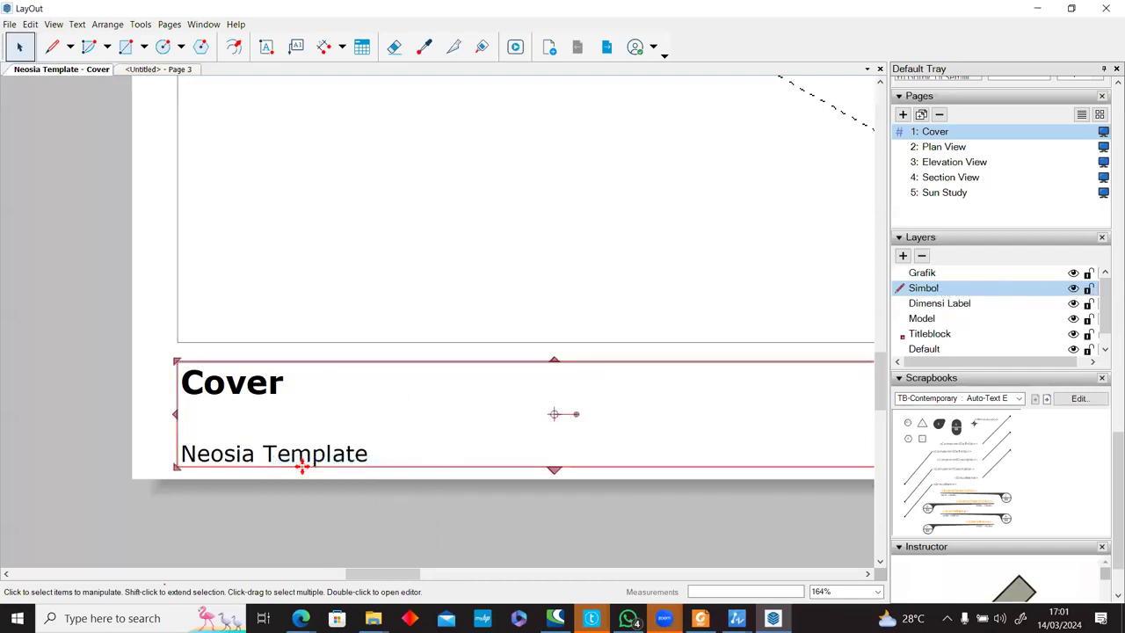
click(151, 384)
right_click(230, 396)
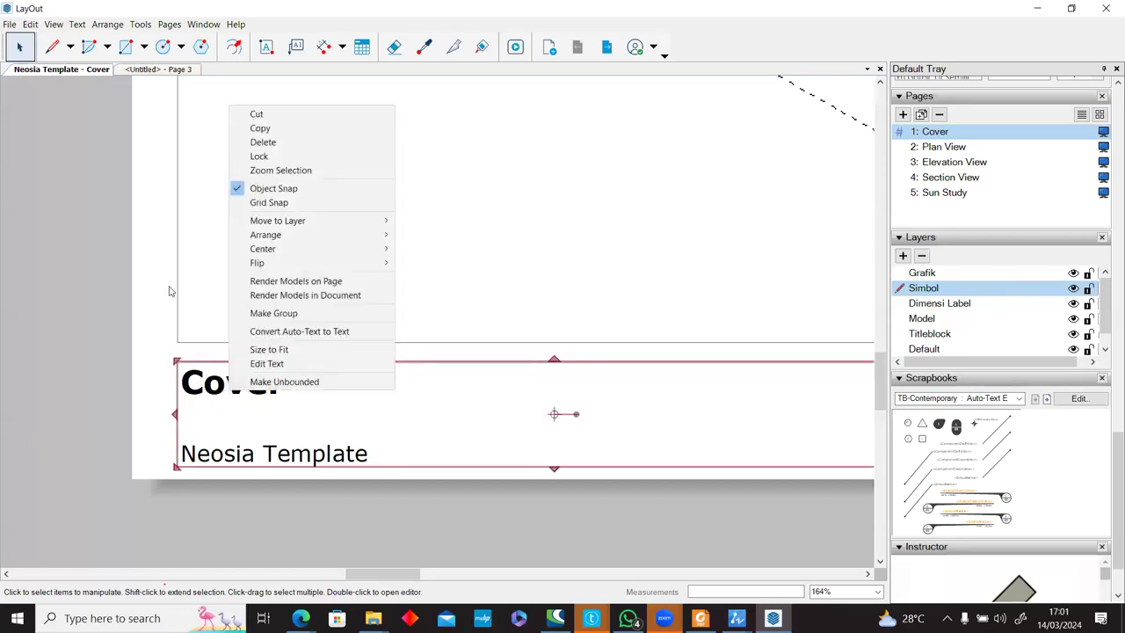
click(264, 156)
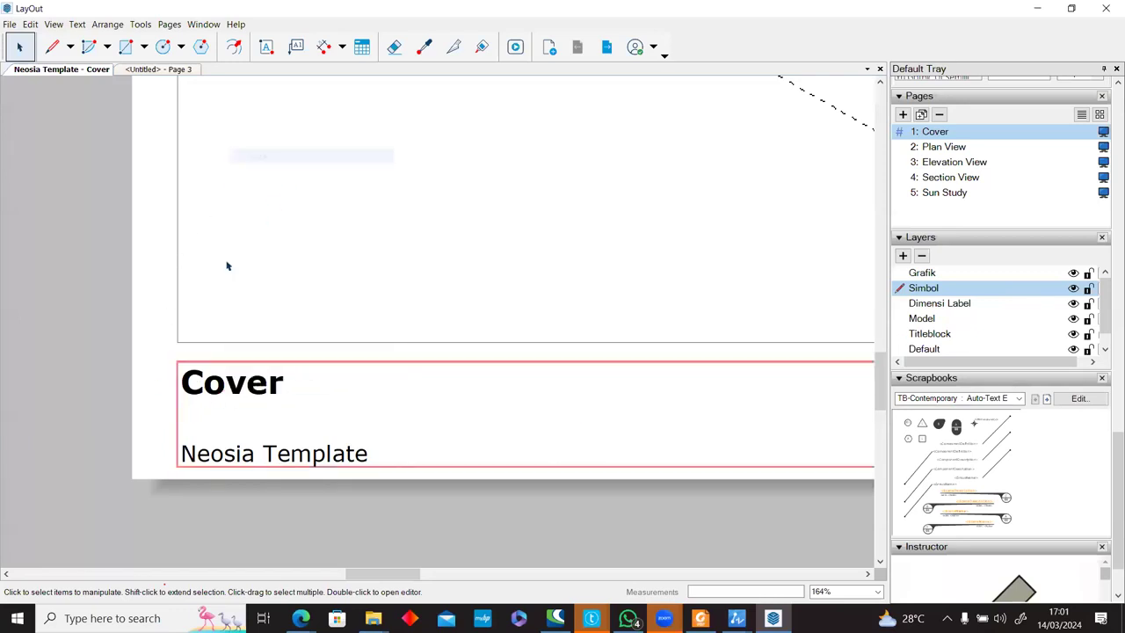
Unlock the Cover page's title text box to examine the auto-text tags inside it, and relock the box.
right_click(255, 373)
click(261, 380)
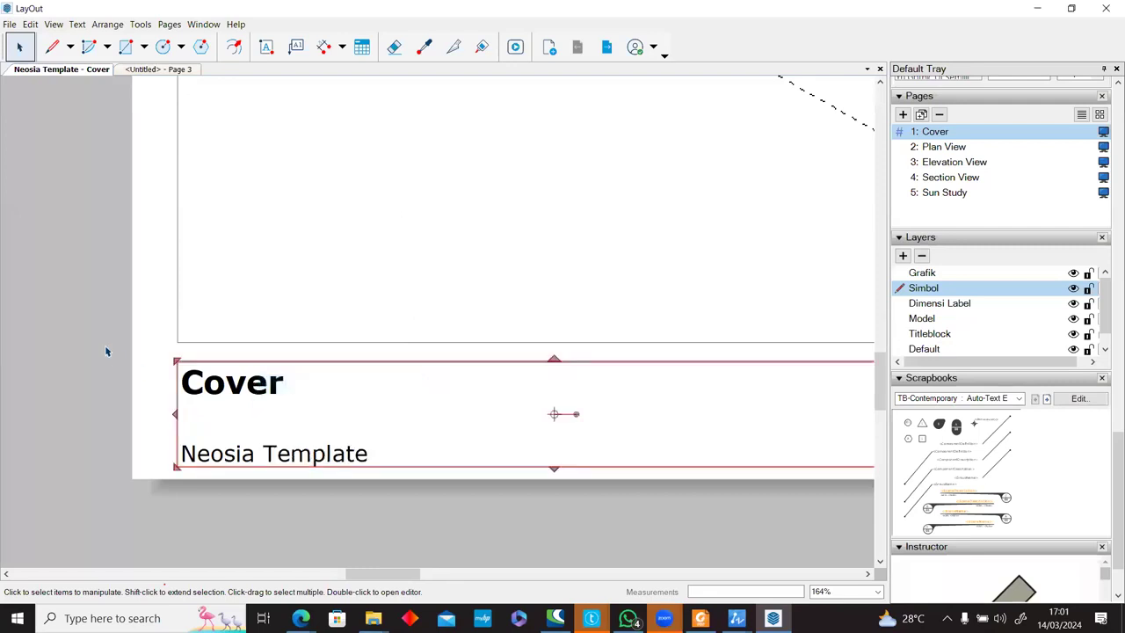
click(141, 343)
click(210, 385)
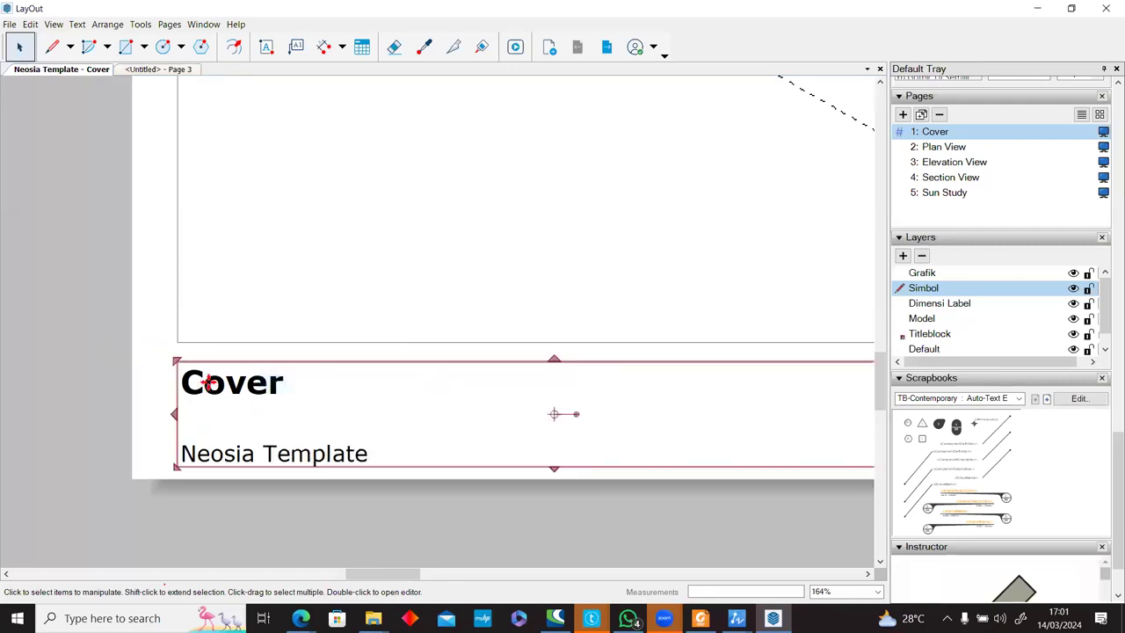
double_click(310, 380)
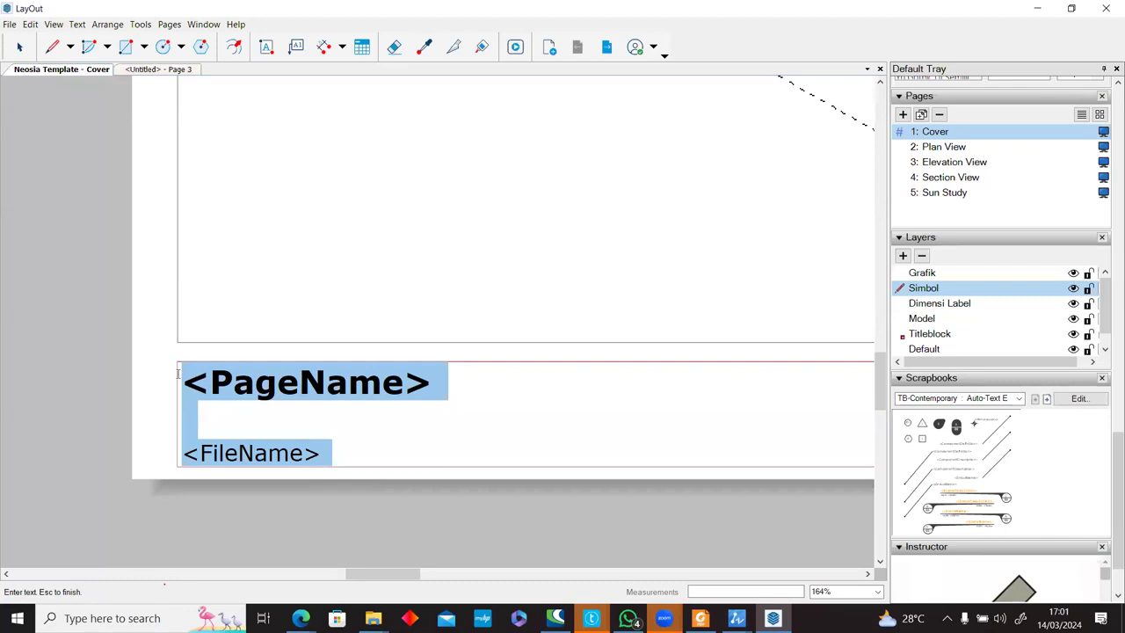
click(145, 380)
right_click(230, 376)
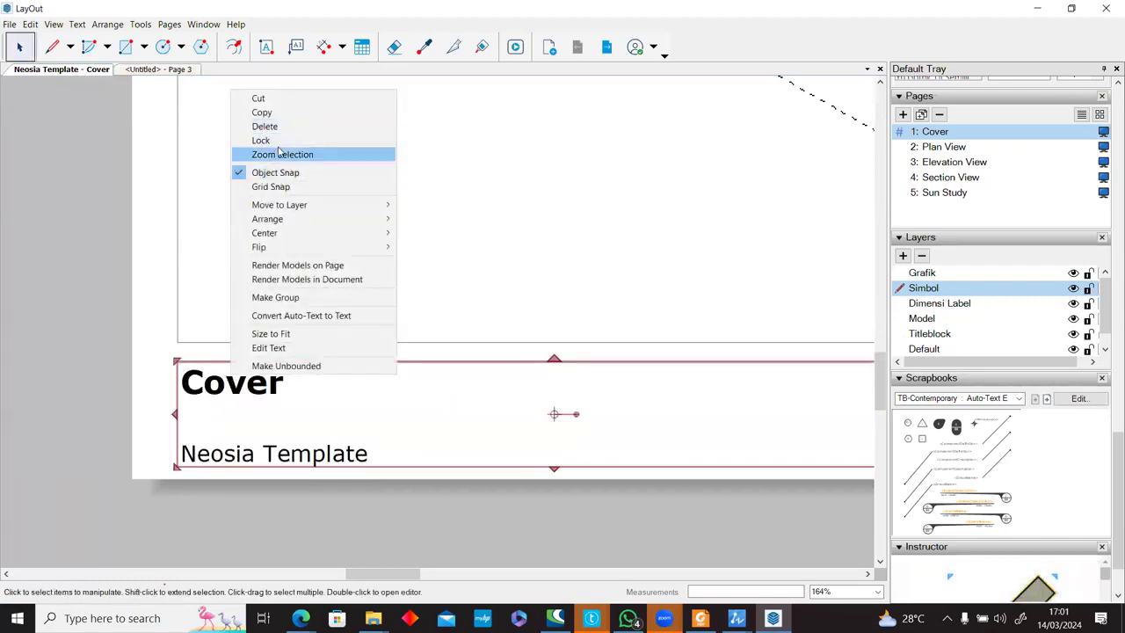
click(261, 140)
Page forward to Elevation View and back to Cover to compare the page title text on each page.
scroll(272, 299, down, 1)
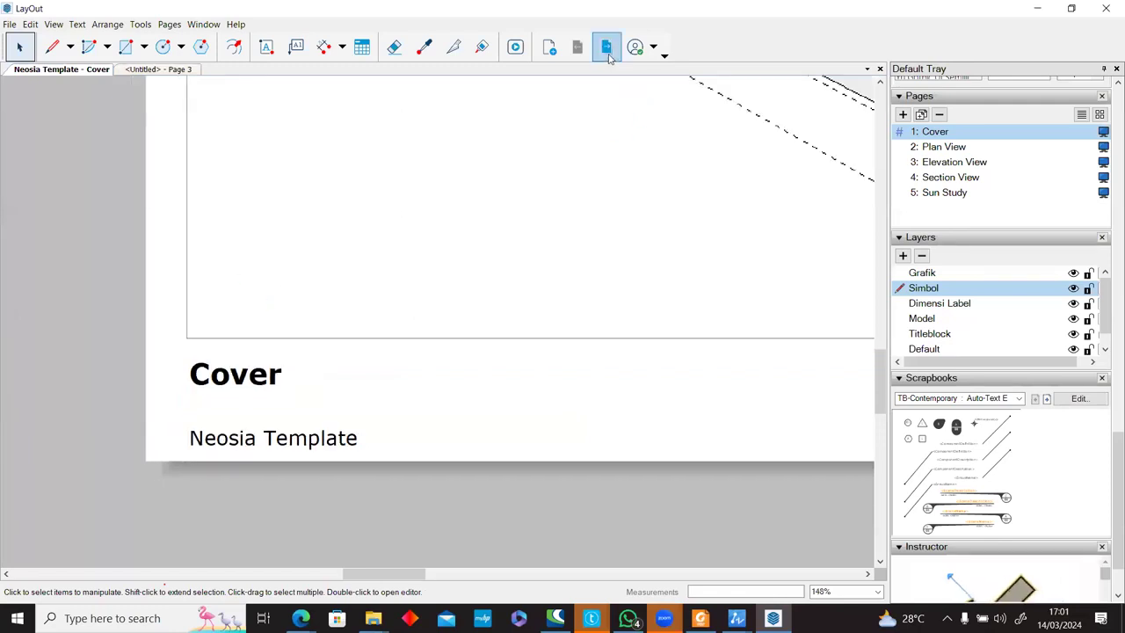
click(608, 55)
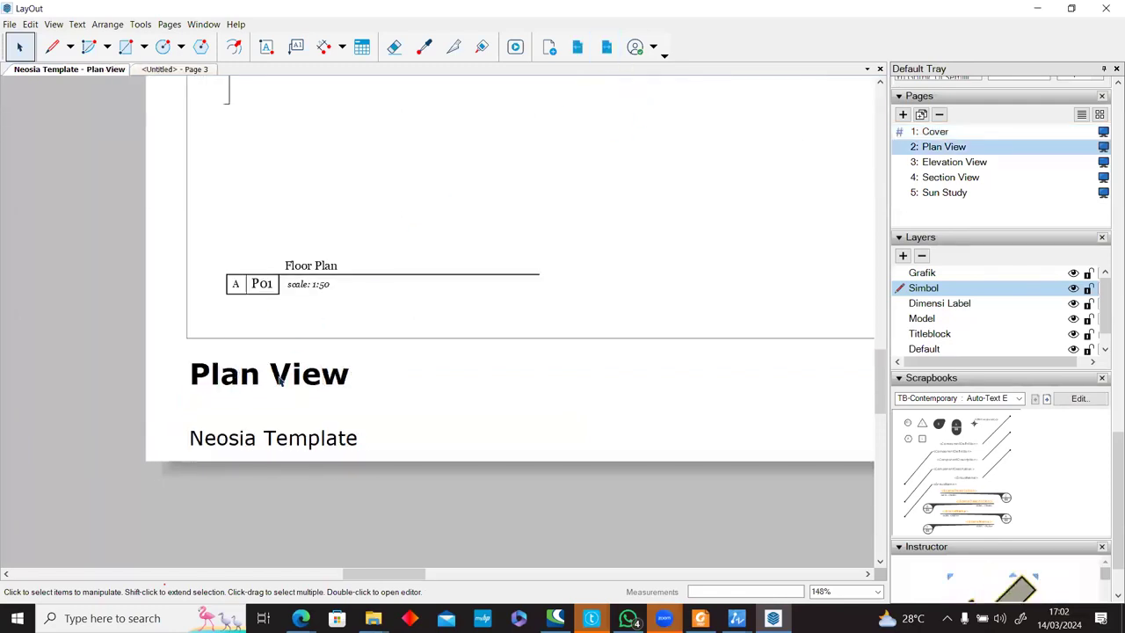
click(608, 46)
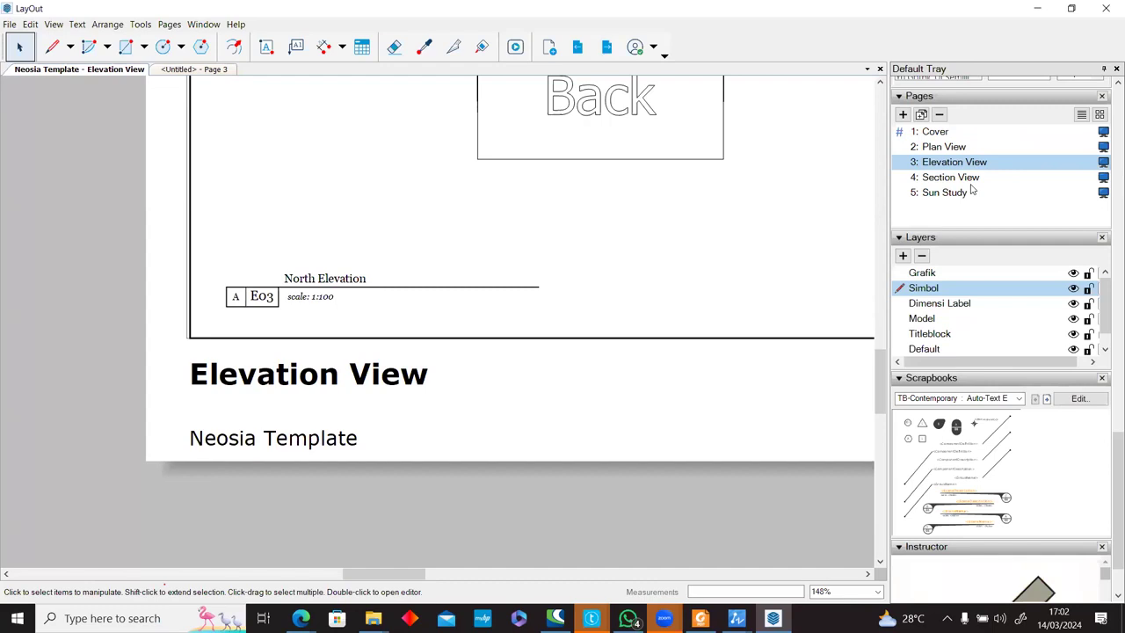
click(579, 49)
click(579, 51)
scroll(563, 319, down, 5)
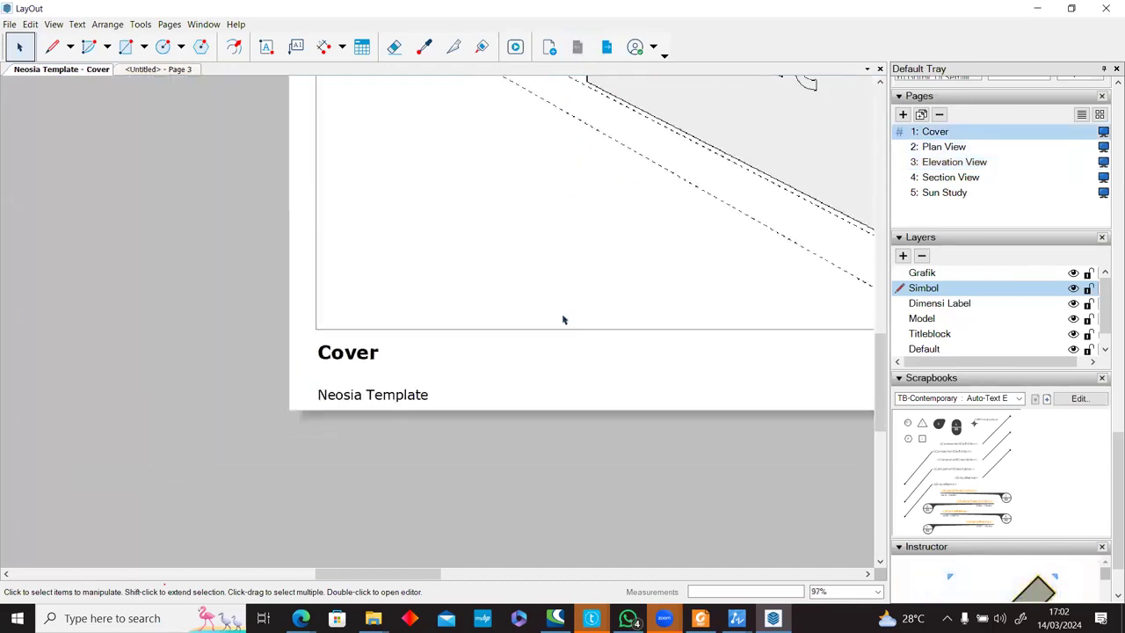
Select the page number box on the Cover page and check the numbering through Elevation View, ending back on Cover.
middle_drag(759, 259, 469, 351)
click(798, 457)
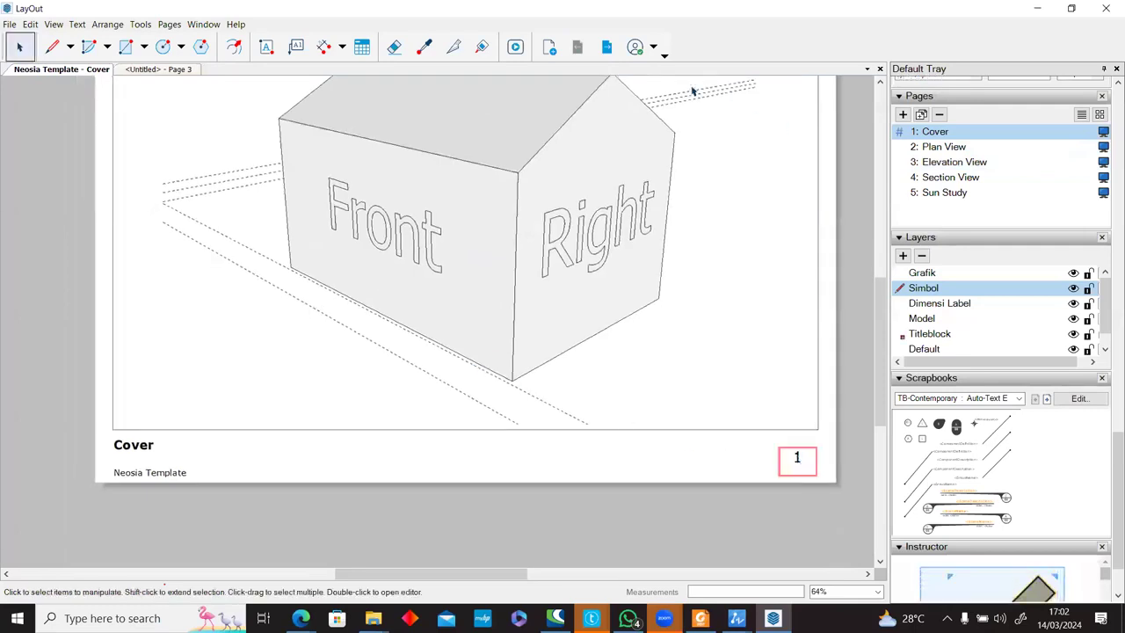
click(608, 48)
click(608, 49)
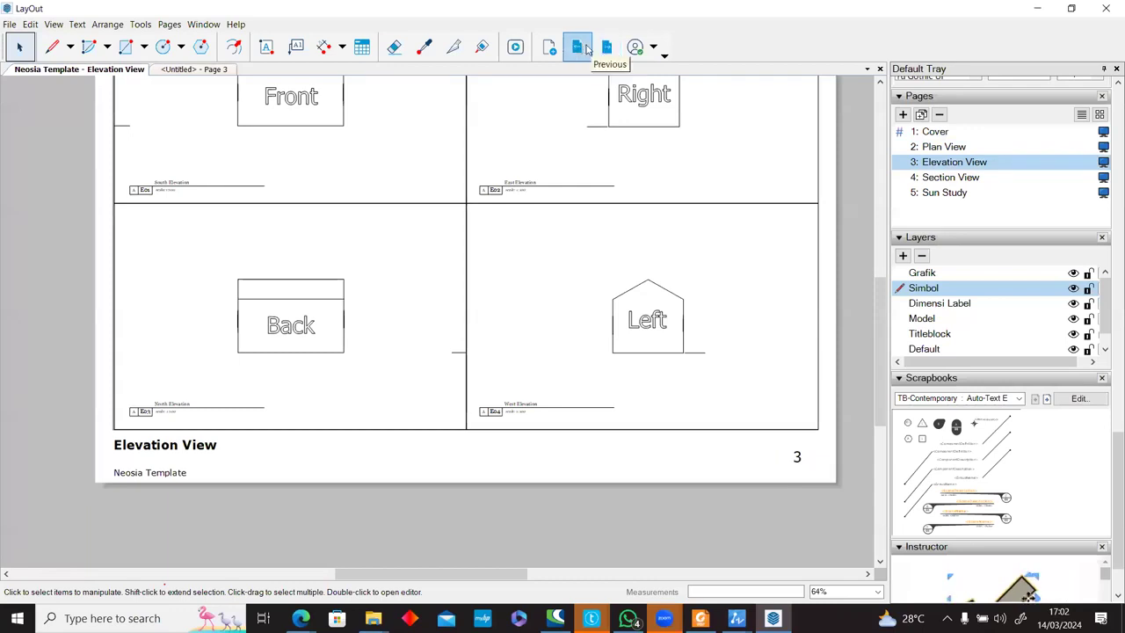
click(580, 48)
click(585, 48)
scroll(729, 282, down, 3)
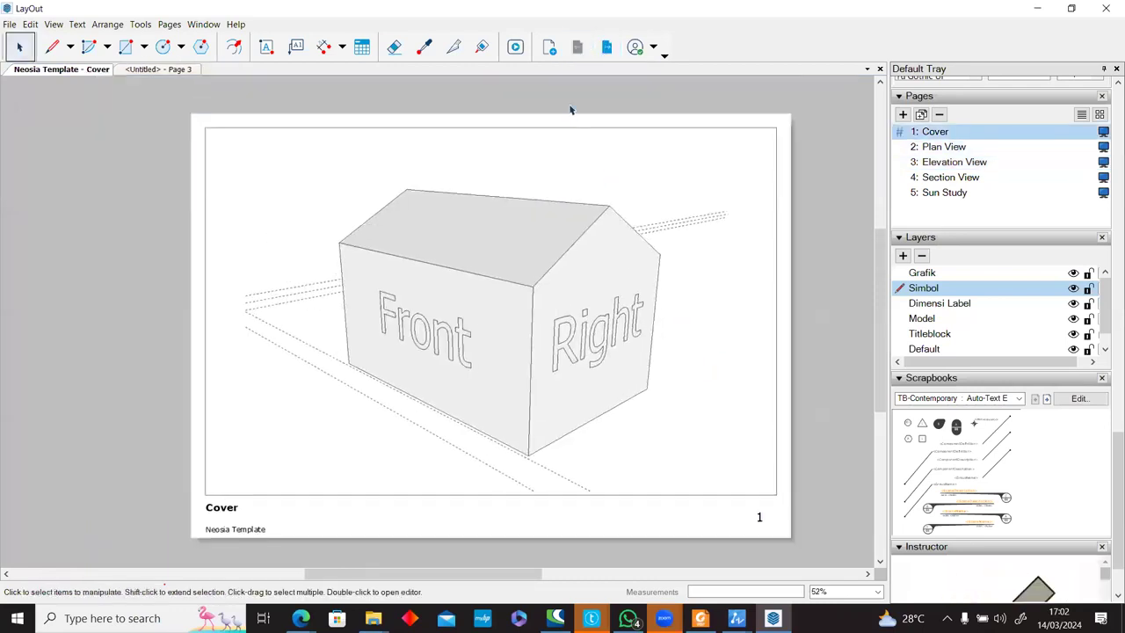
Go to the Plan View page and select the Floor Plan drawing title to examine its parts and leader lines.
click(607, 49)
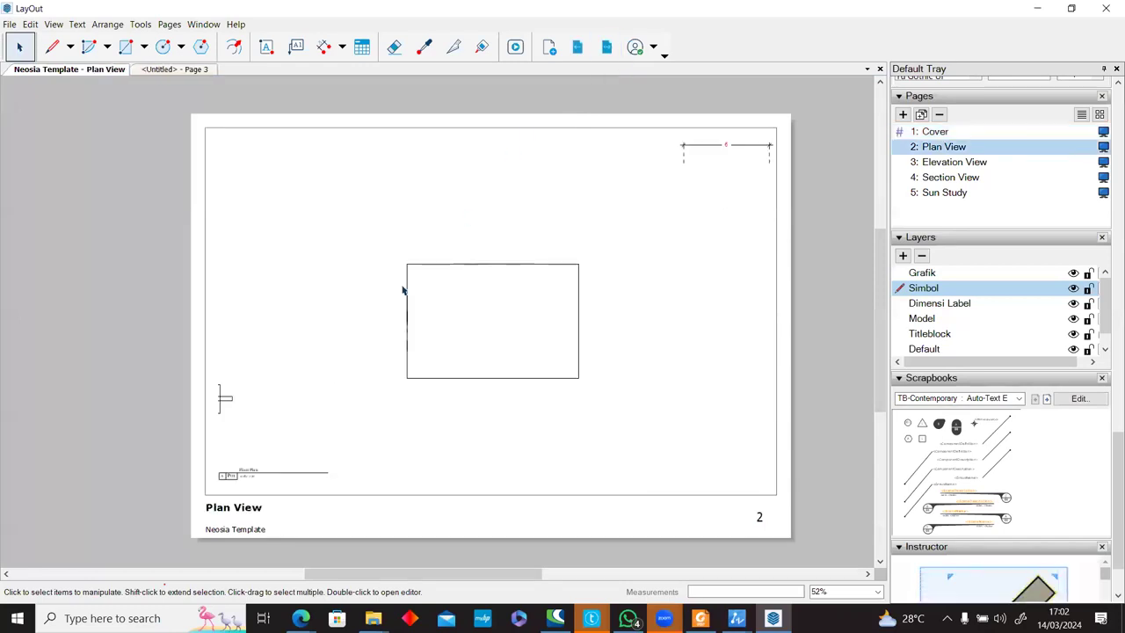
scroll(240, 510, up, 5)
middle_drag(413, 385, 297, 476)
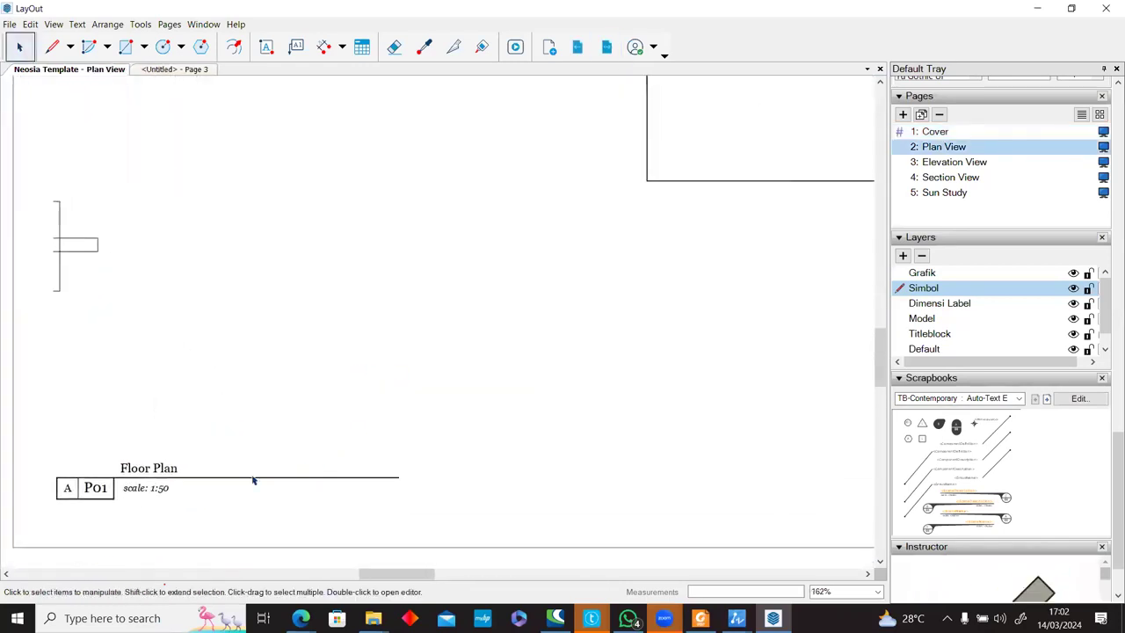
click(155, 488)
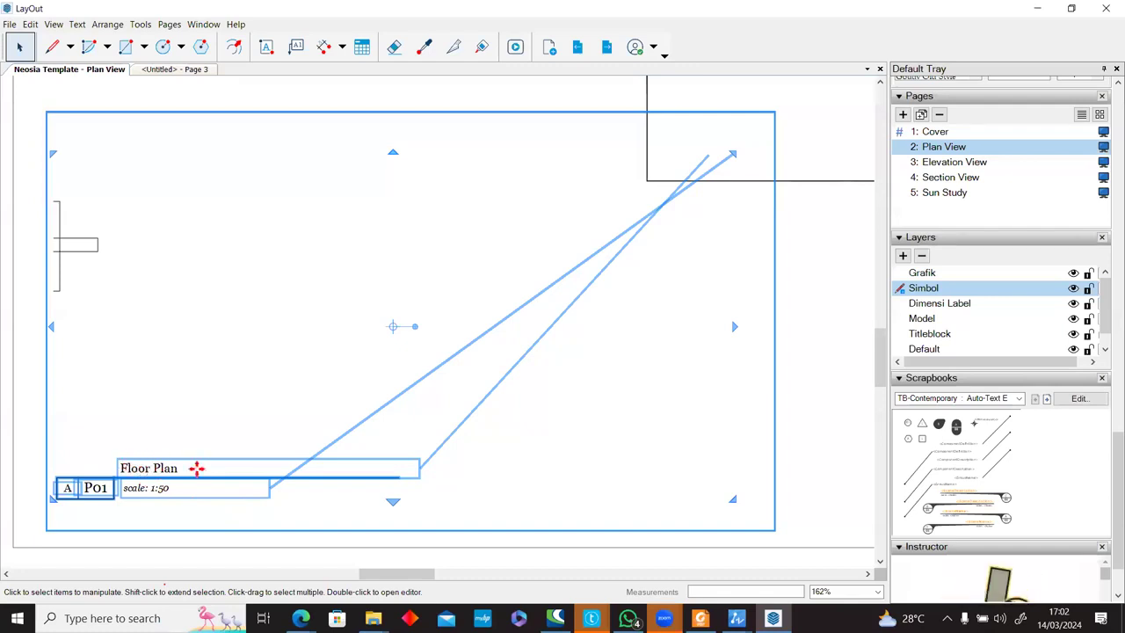
scroll(183, 483, down, 3)
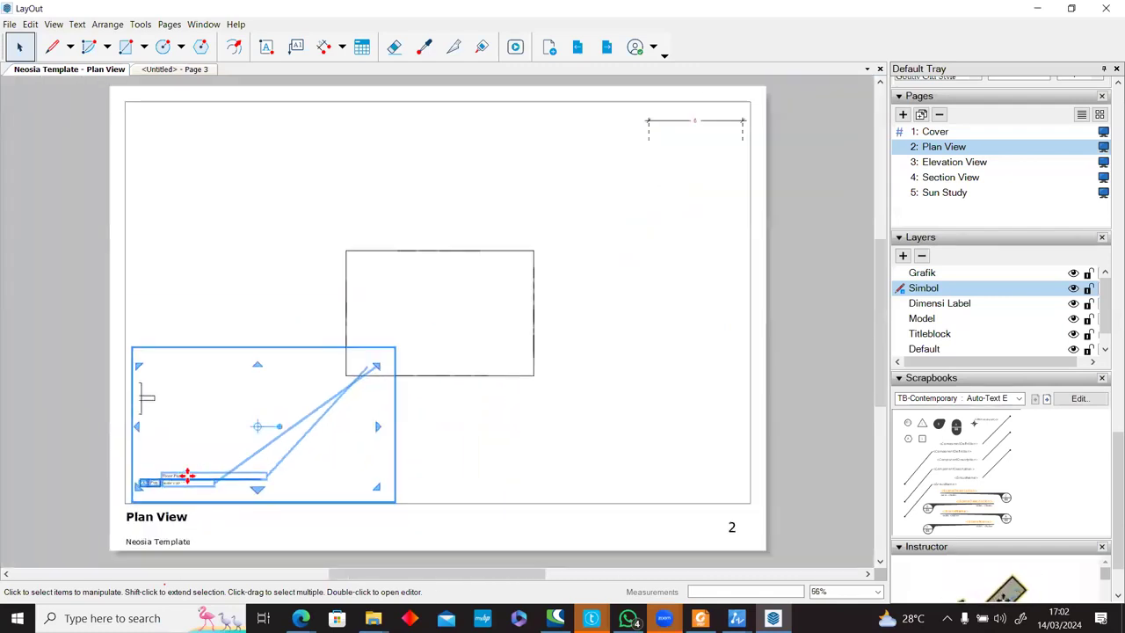
scroll(153, 502, up, 2)
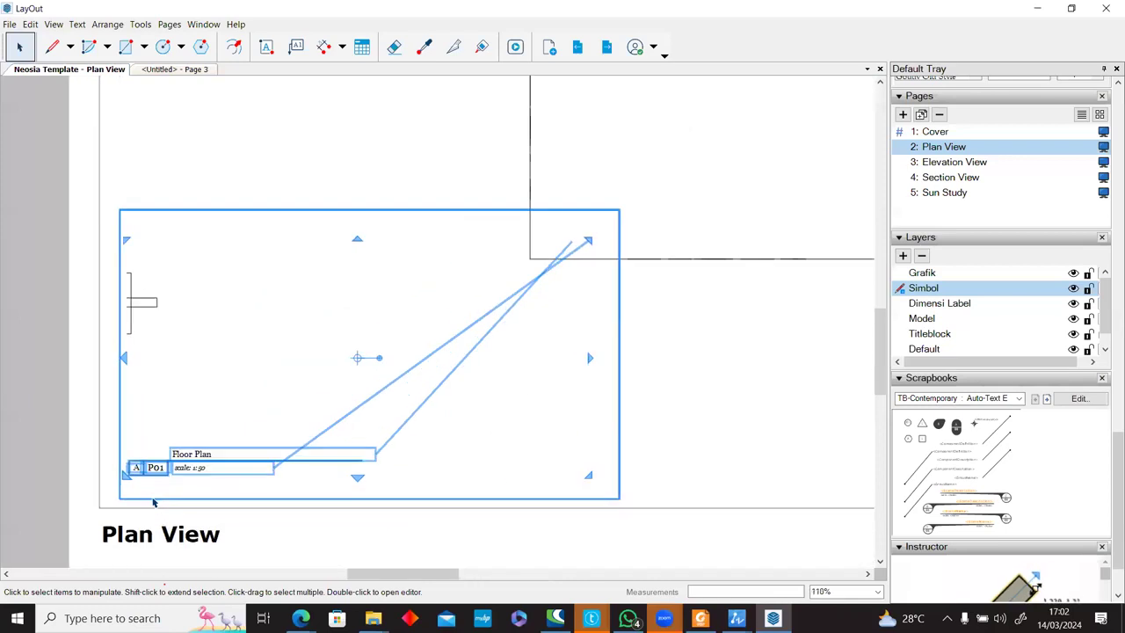
scroll(195, 463, up, 2)
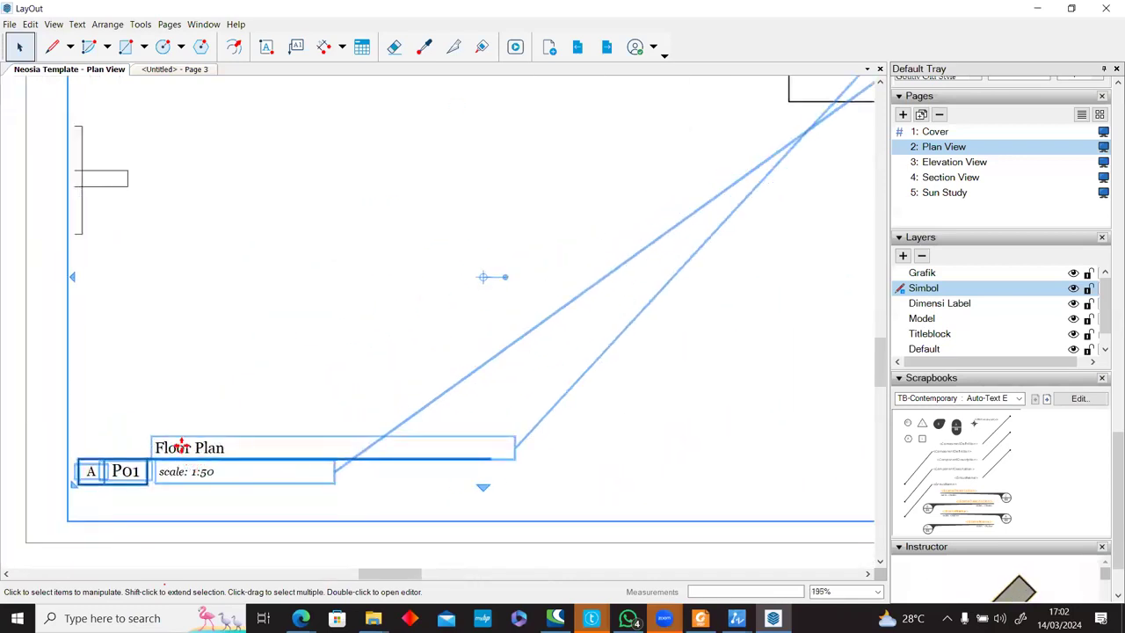
scroll(187, 445, down, 2)
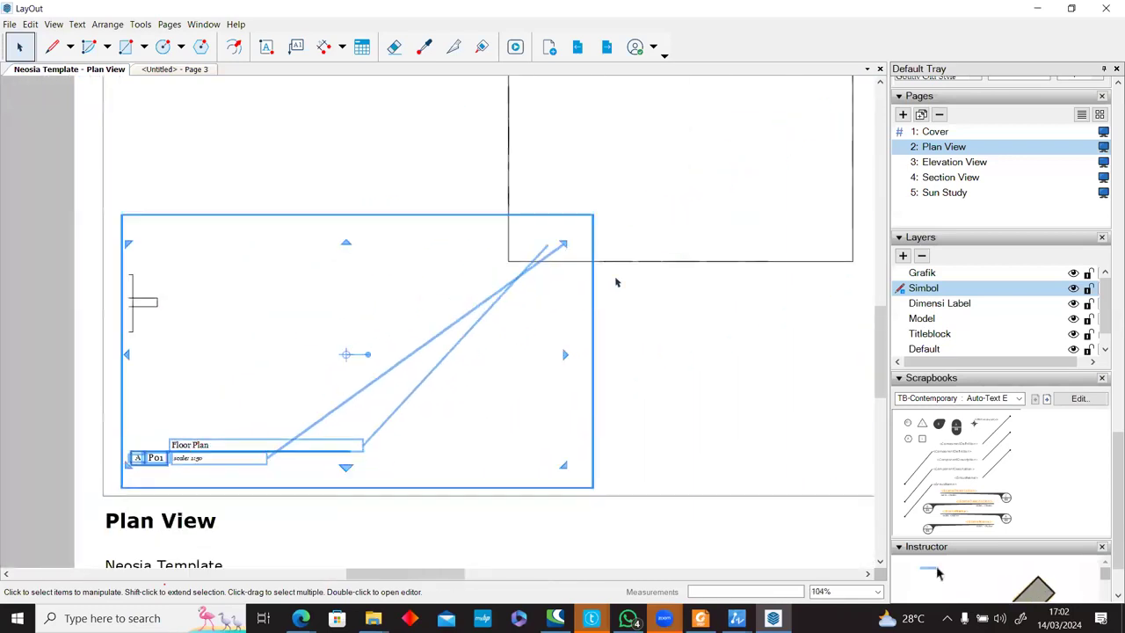
Select the plan viewport on the Plan View page and check which SketchUp scene it is assigned to.
right_click(653, 263)
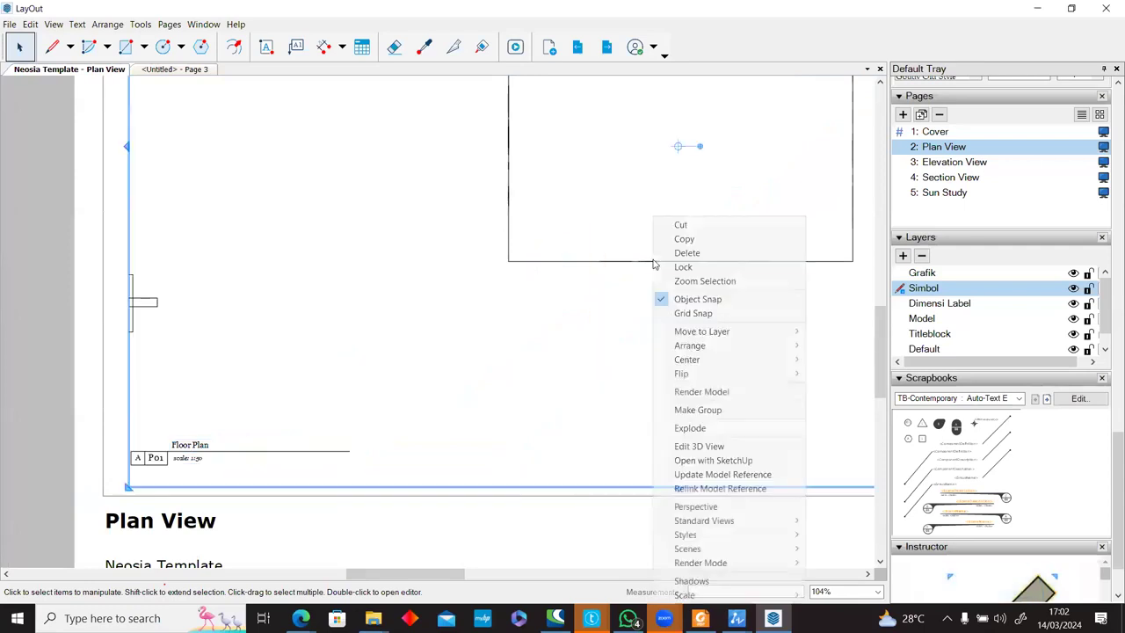
click(607, 260)
scroll(596, 260, down, 2)
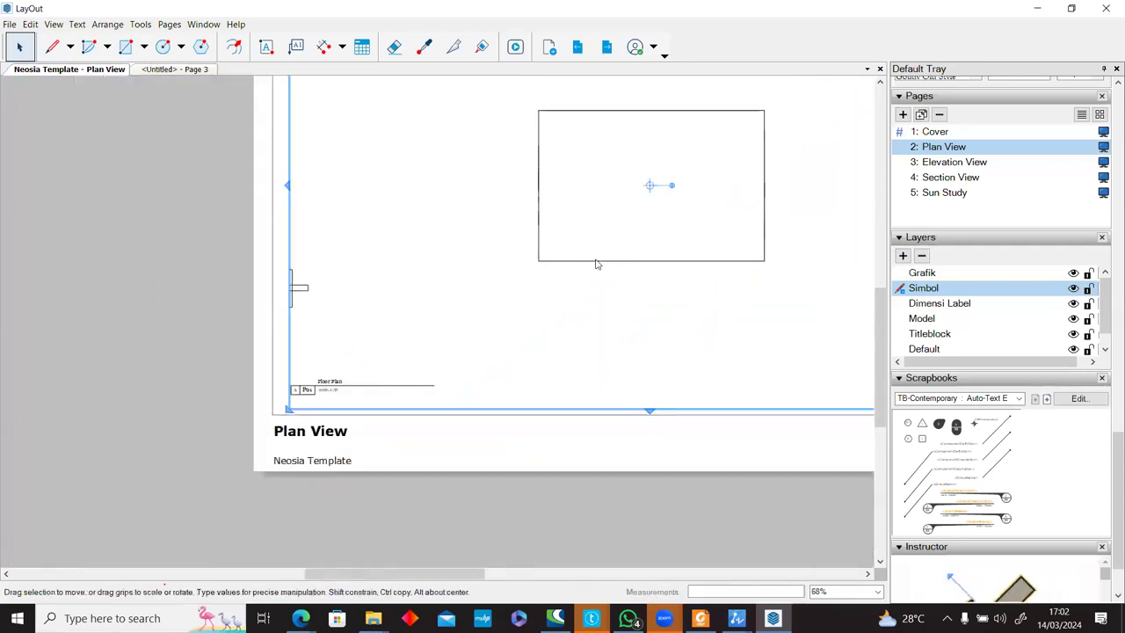
right_click(595, 263)
mouse_move(661, 554)
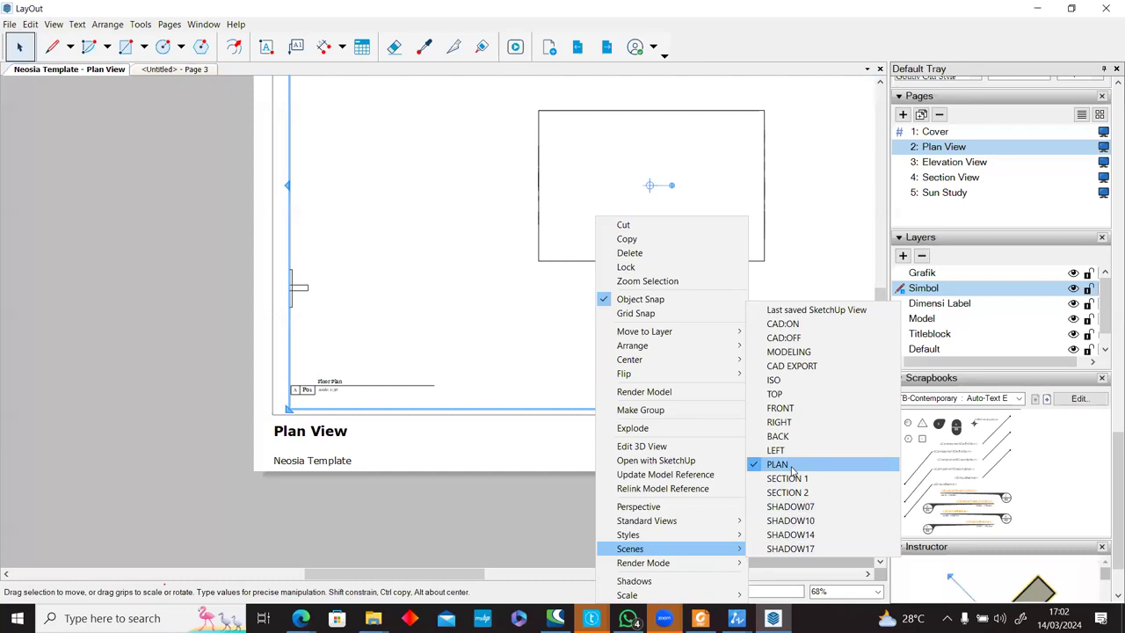
click(451, 495)
Open the Floor Plan text inside the drawing title group to examine its auto-text tag, leaving it unedited.
scroll(340, 415, up, 3)
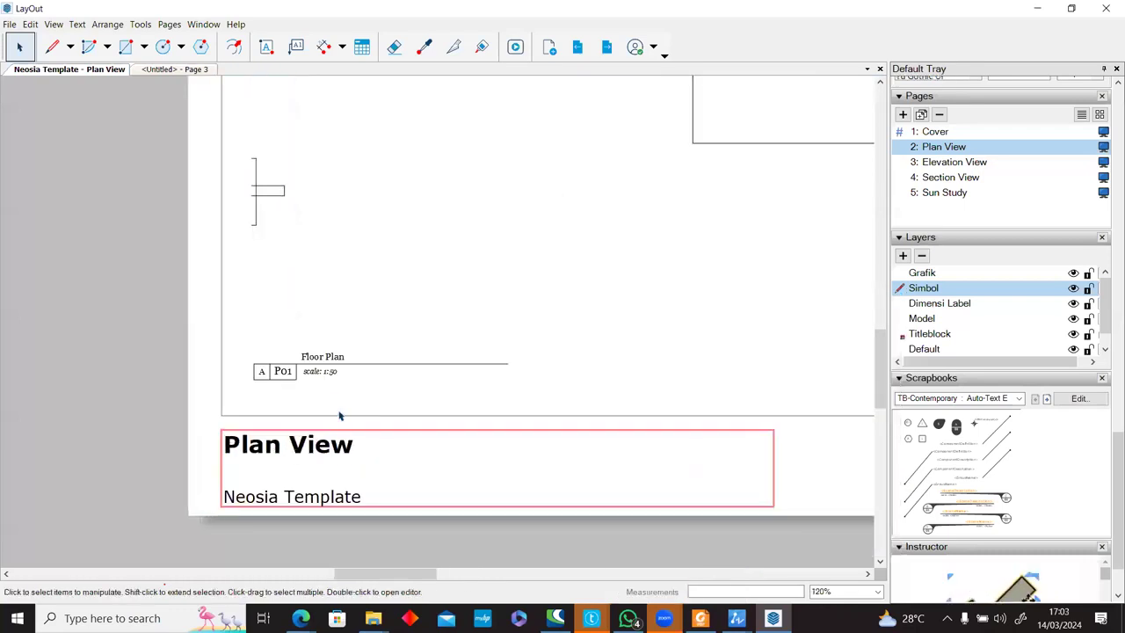
scroll(340, 416, up, 3)
double_click(326, 328)
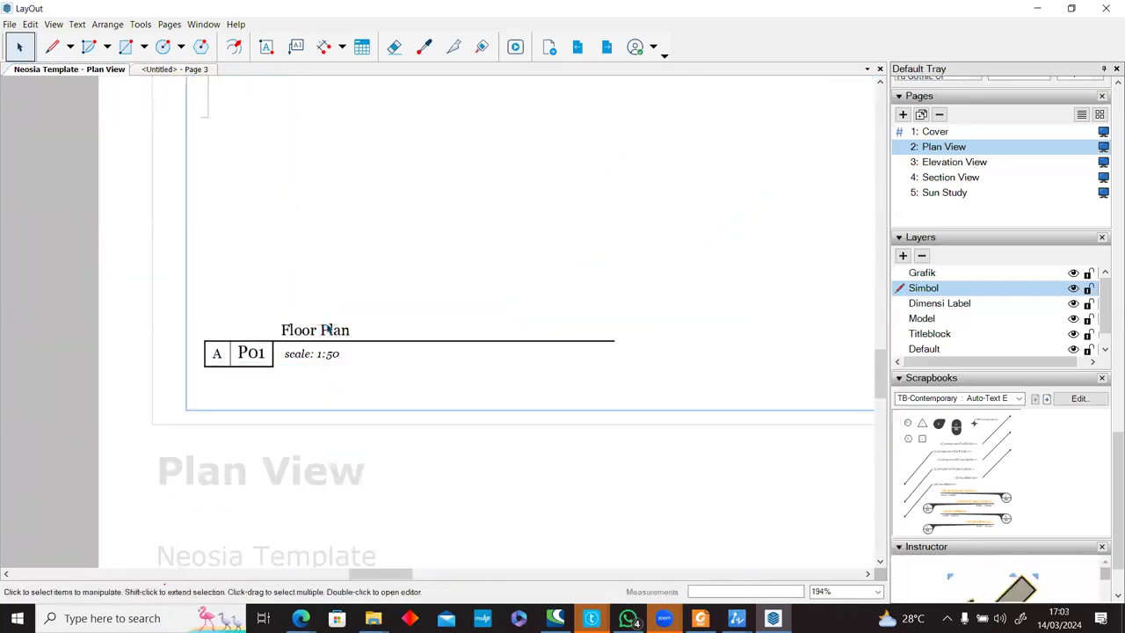
double_click(326, 329)
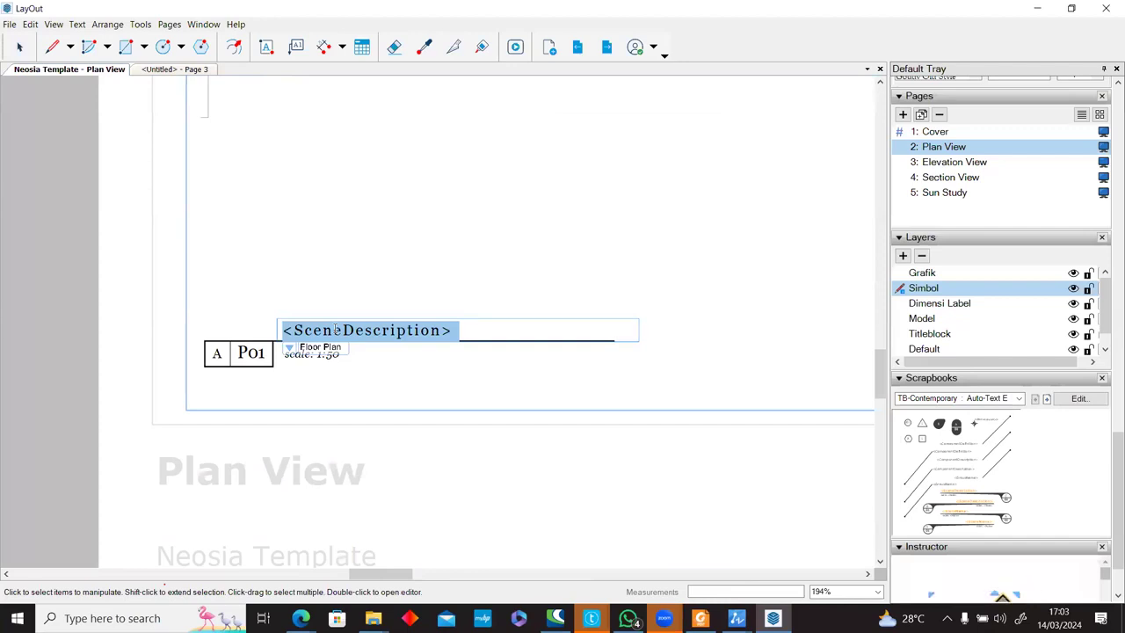
click(127, 293)
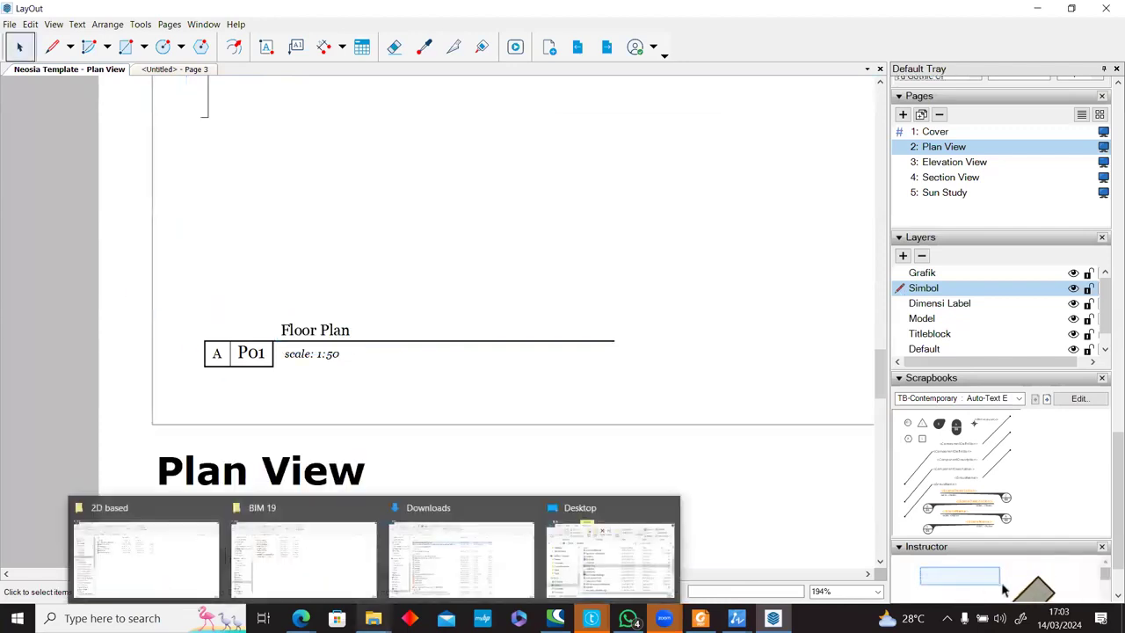
Switch to the file manager, go to the SketchUp Training Dataset's Layout Files folder, and open the Refference Model in SketchUp.
click(146, 559)
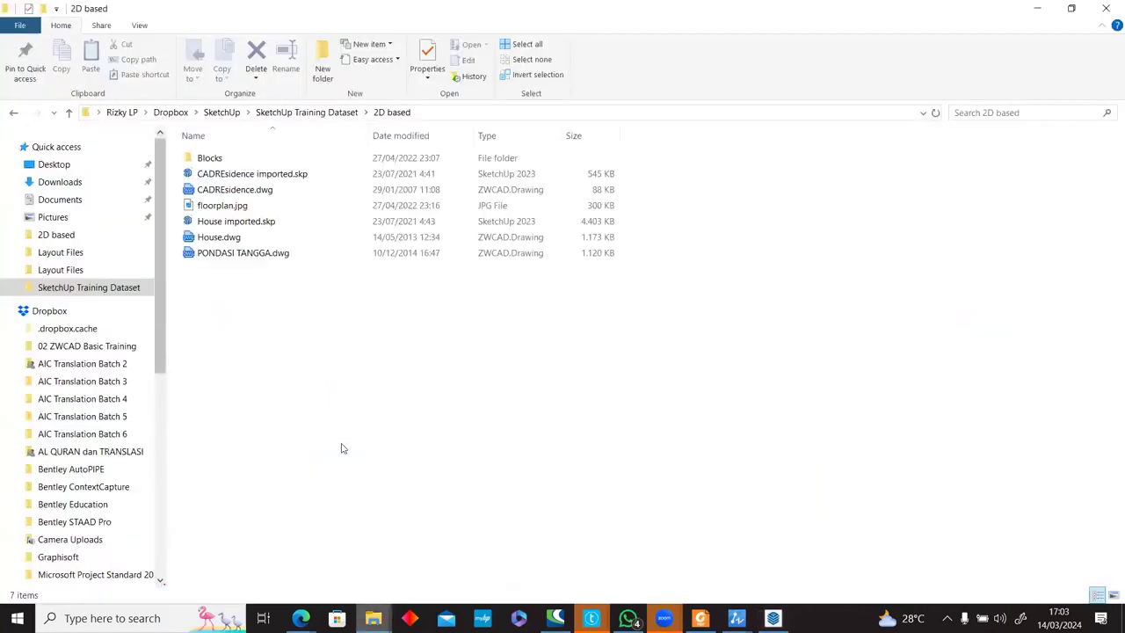
click(278, 110)
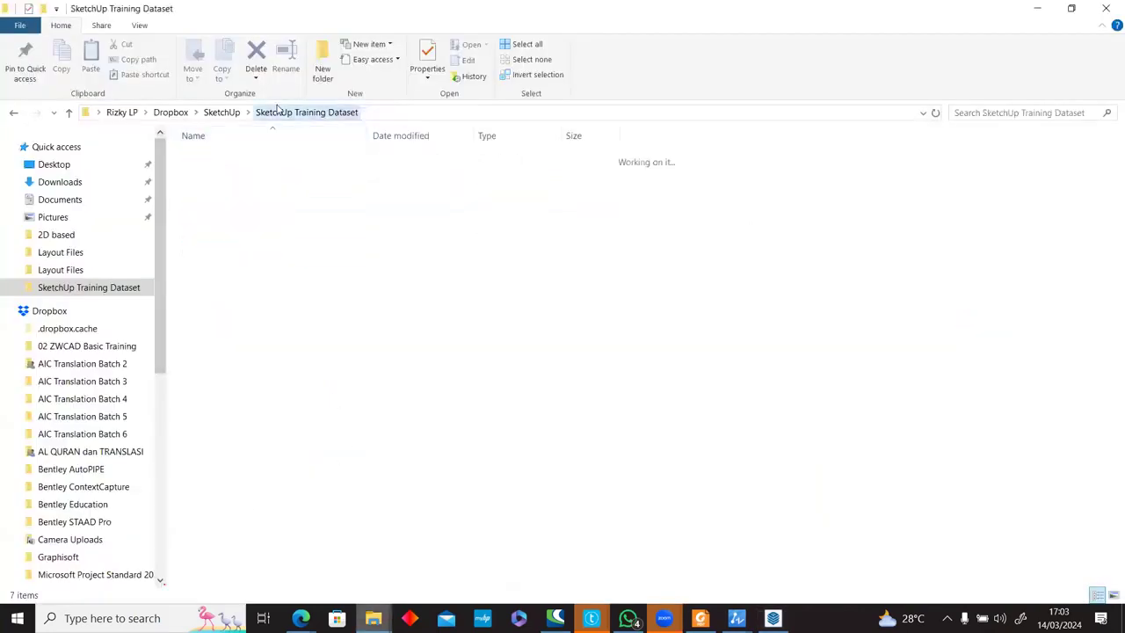
double_click(230, 205)
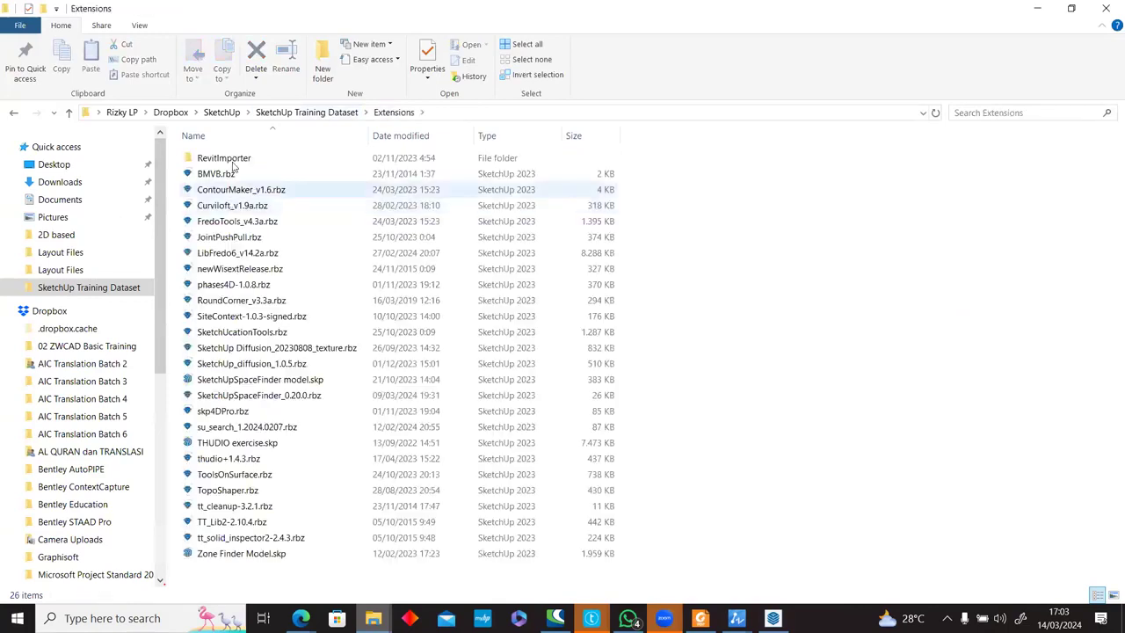
click(299, 113)
double_click(239, 223)
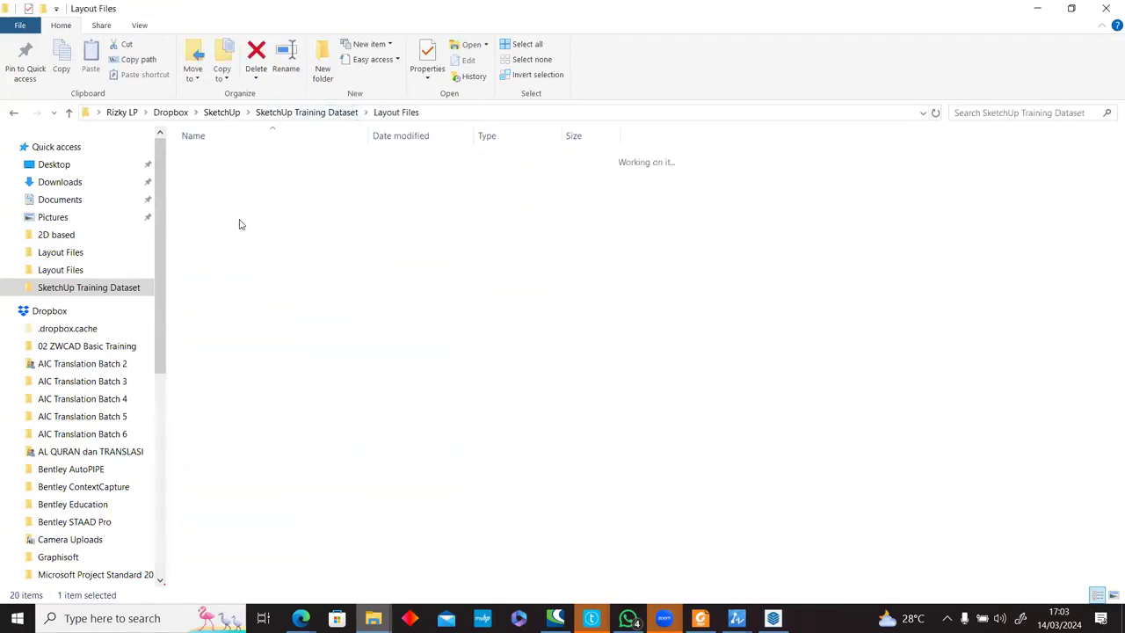
click(241, 284)
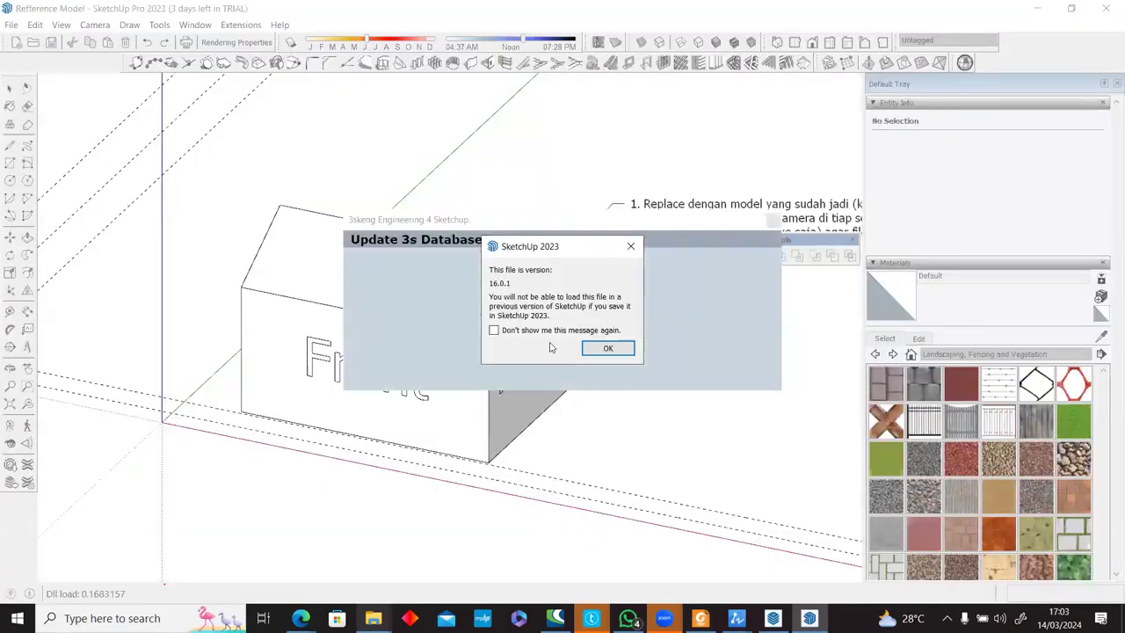
click(605, 348)
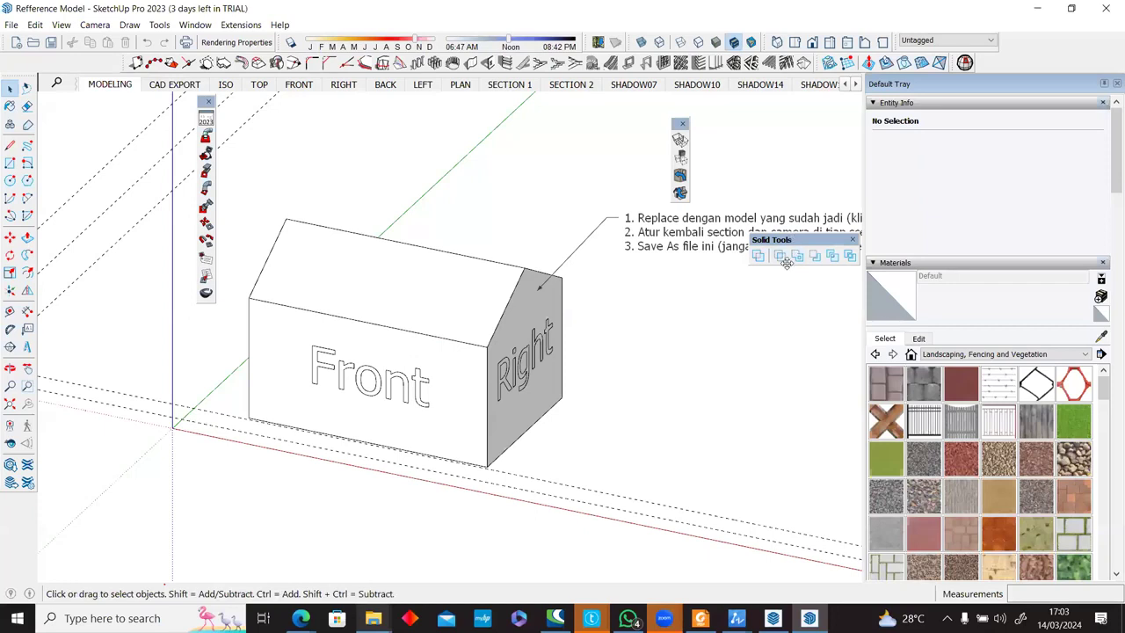
View the house component's available commands and close the Solid Tools toolbar that covers the model's instruction note.
drag(787, 262, 772, 339)
right_click(445, 325)
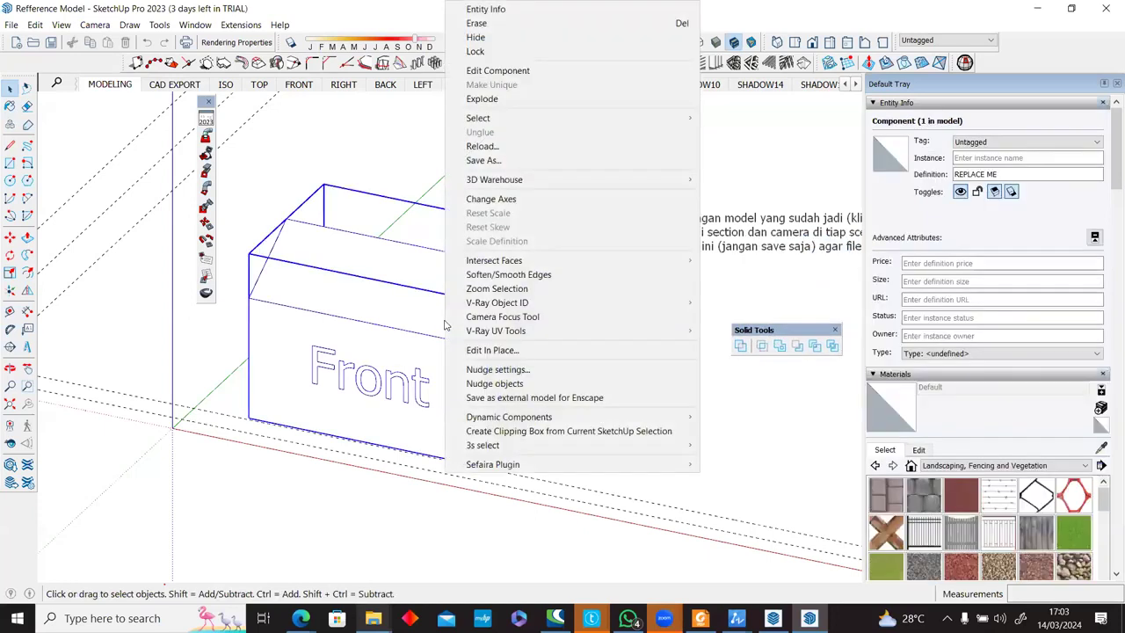
click(767, 450)
click(836, 331)
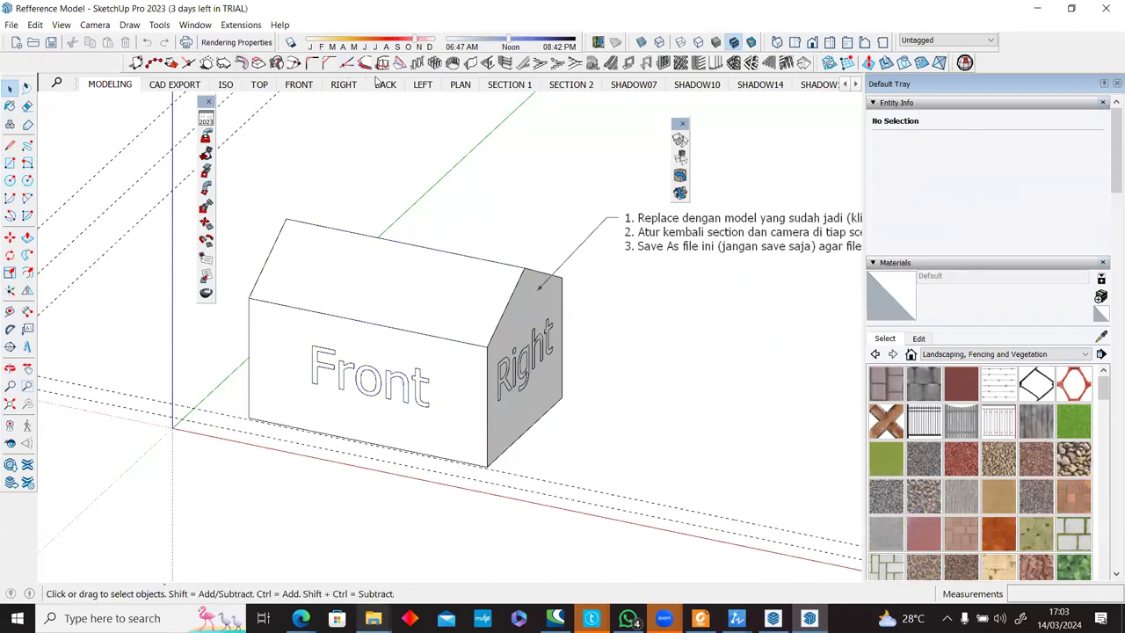
Activate the PLAN scene to examine its name and description fields, and switch back to LayOut.
click(460, 84)
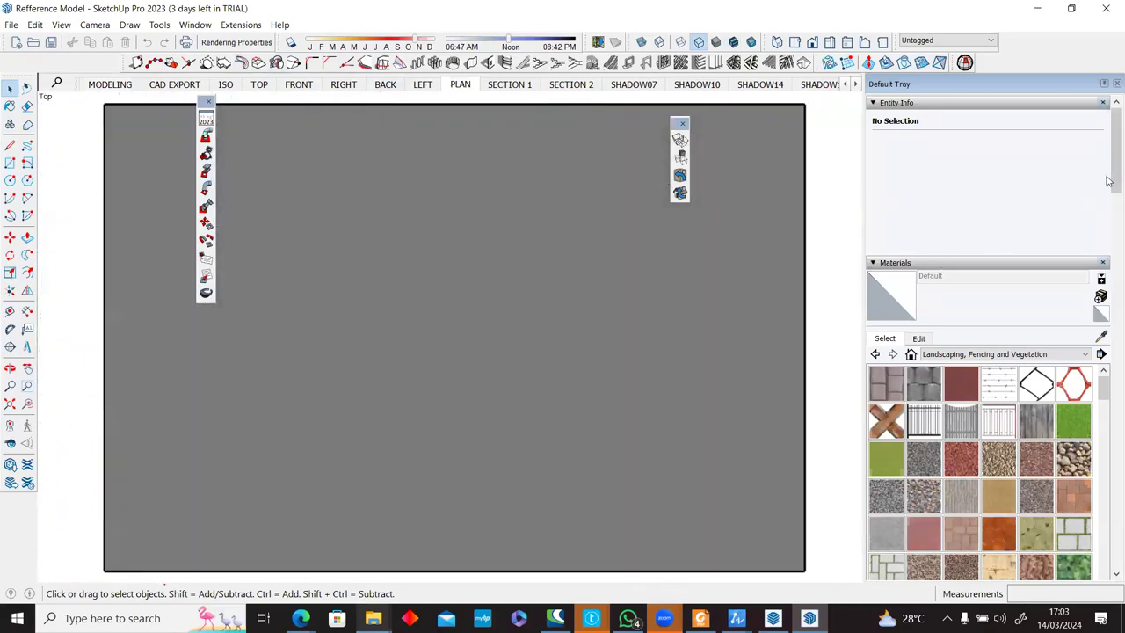
drag(1110, 181, 1109, 409)
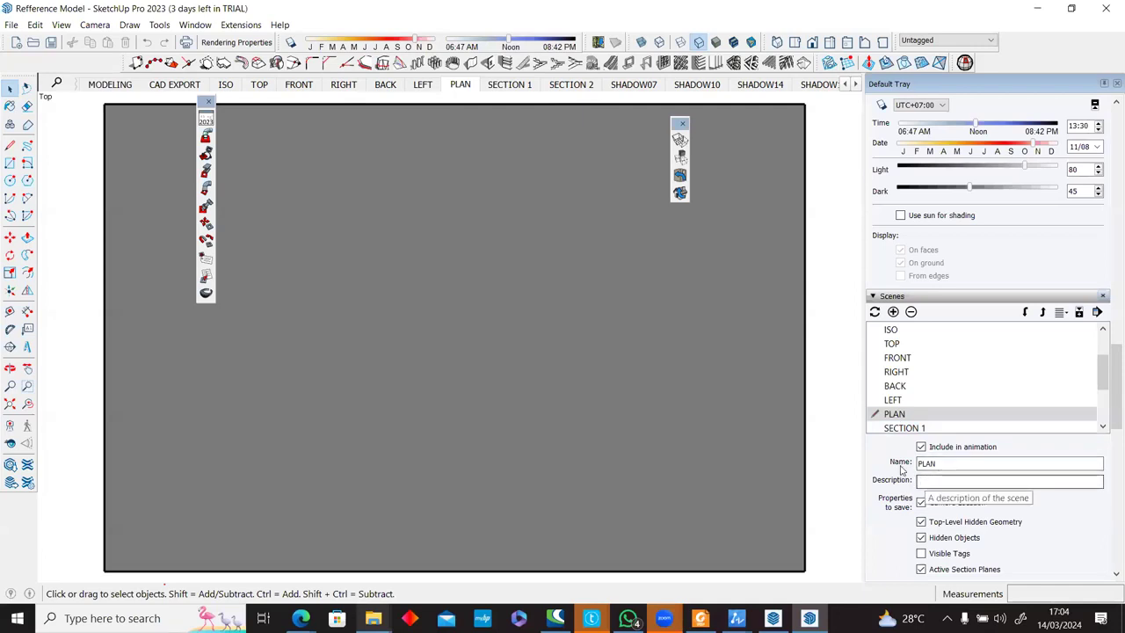
key(alt+Tab)
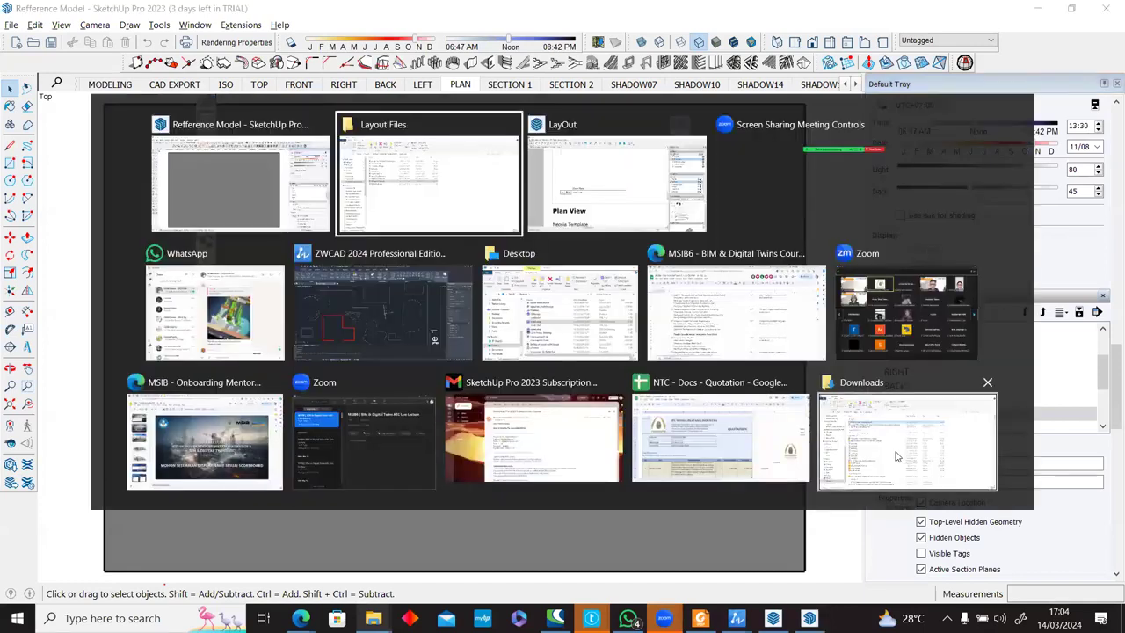
key(alt+Tab)
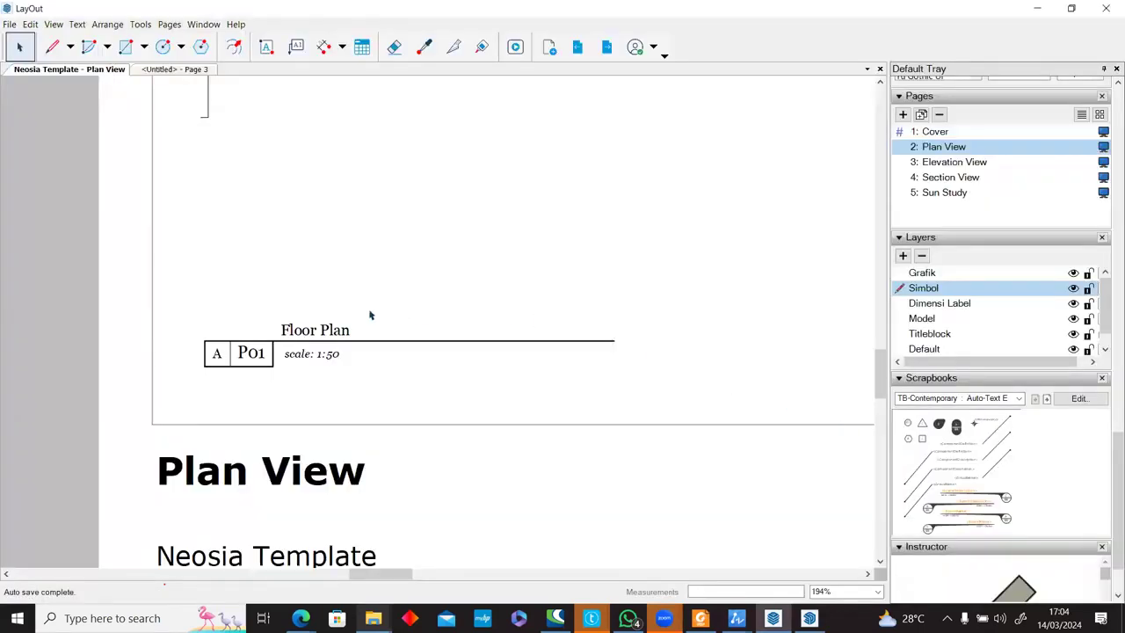
Reopen the Floor Plan text in the drawing title group to inspect the scene tag behind it.
scroll(334, 321, down, 5)
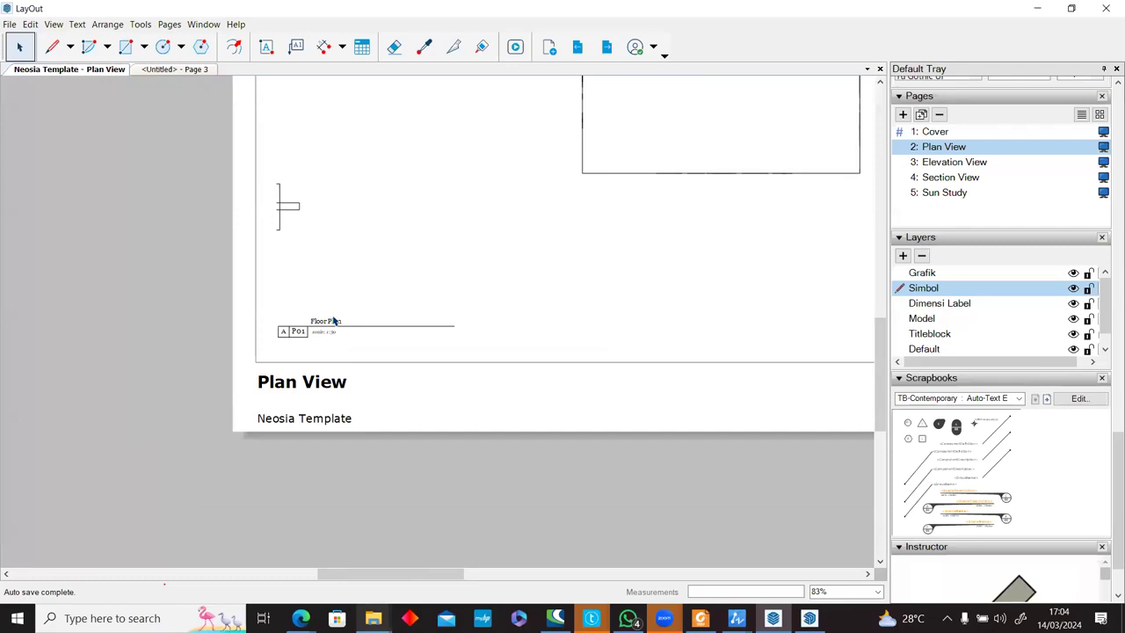
scroll(334, 321, up, 4)
click(321, 331)
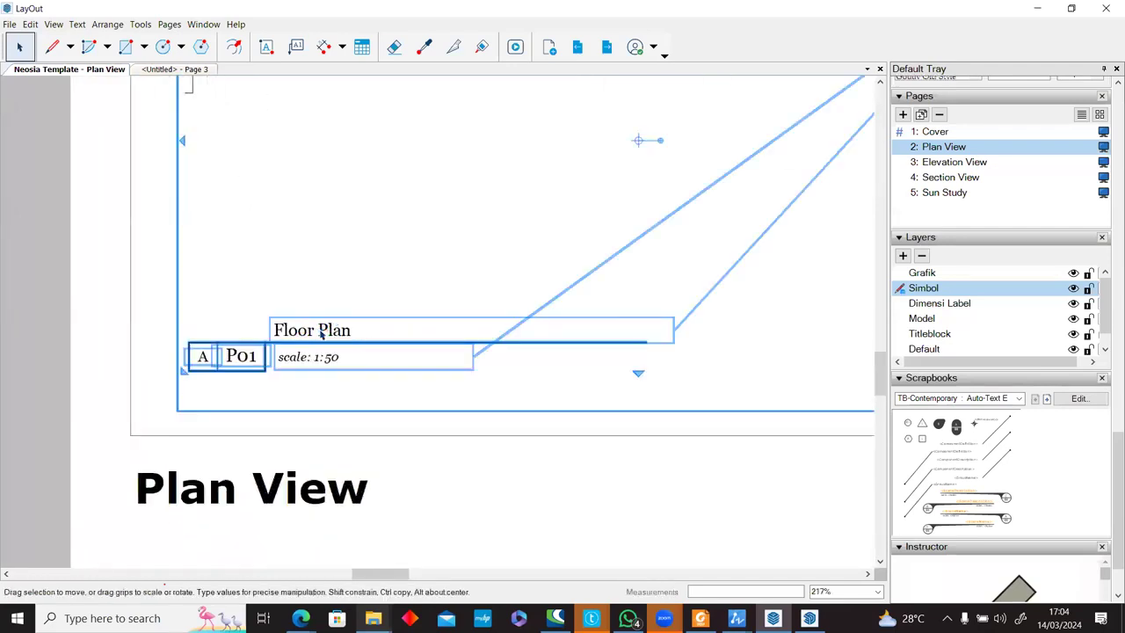
double_click(321, 331)
double_click(321, 331)
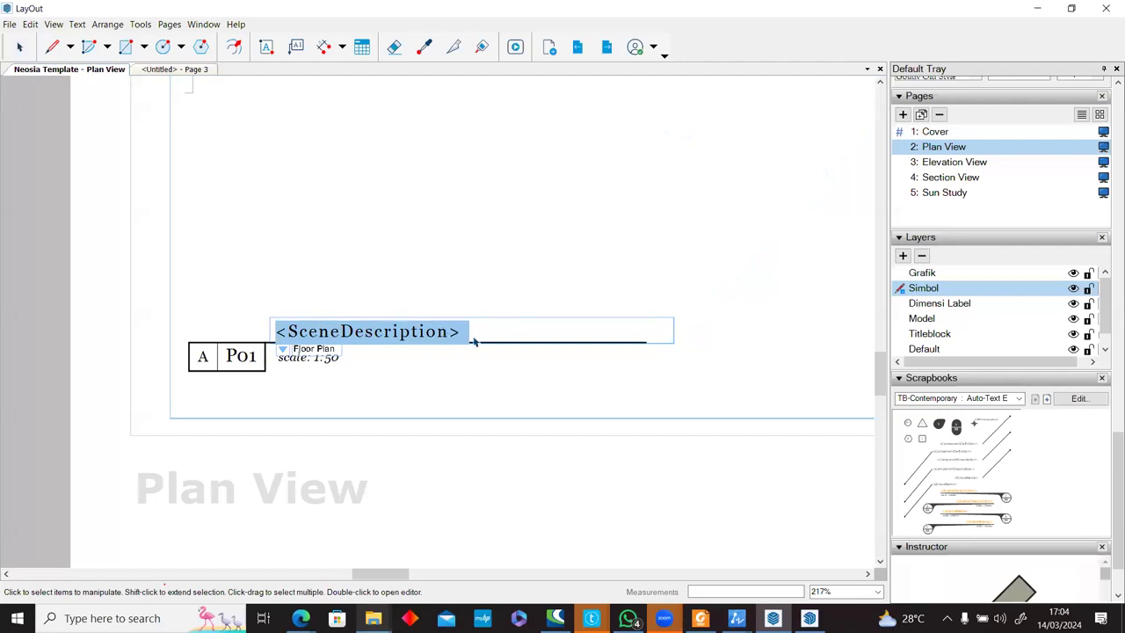
Compare the title's scene tag with the PLAN scene's properties in SketchUp, and exit the title group in LayOut.
key(alt+Tab)
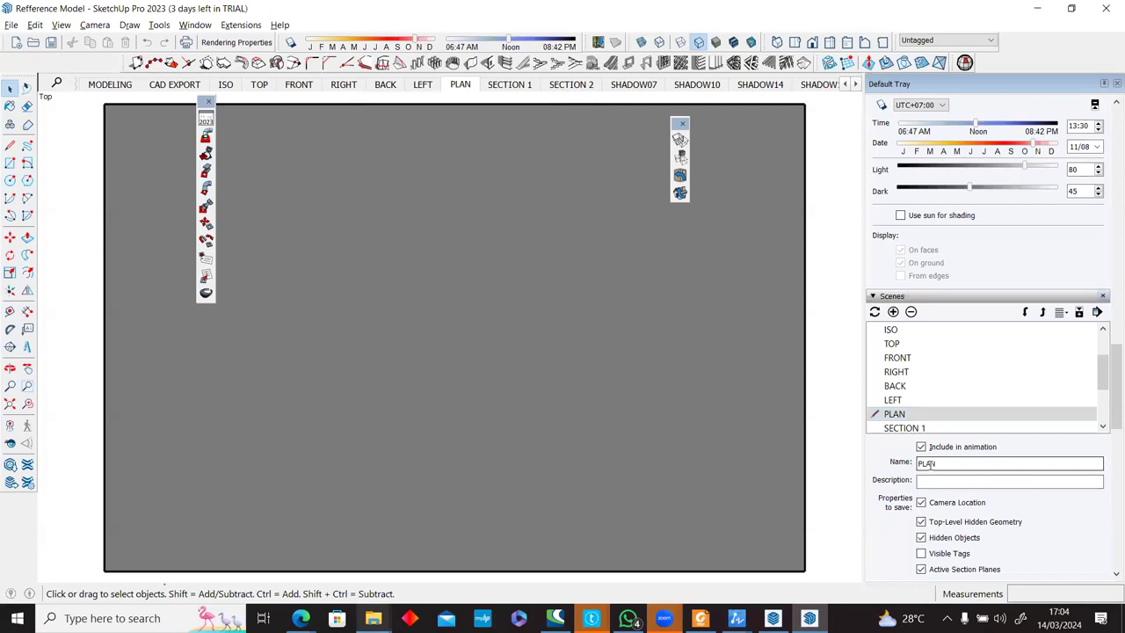
key(alt+Tab)
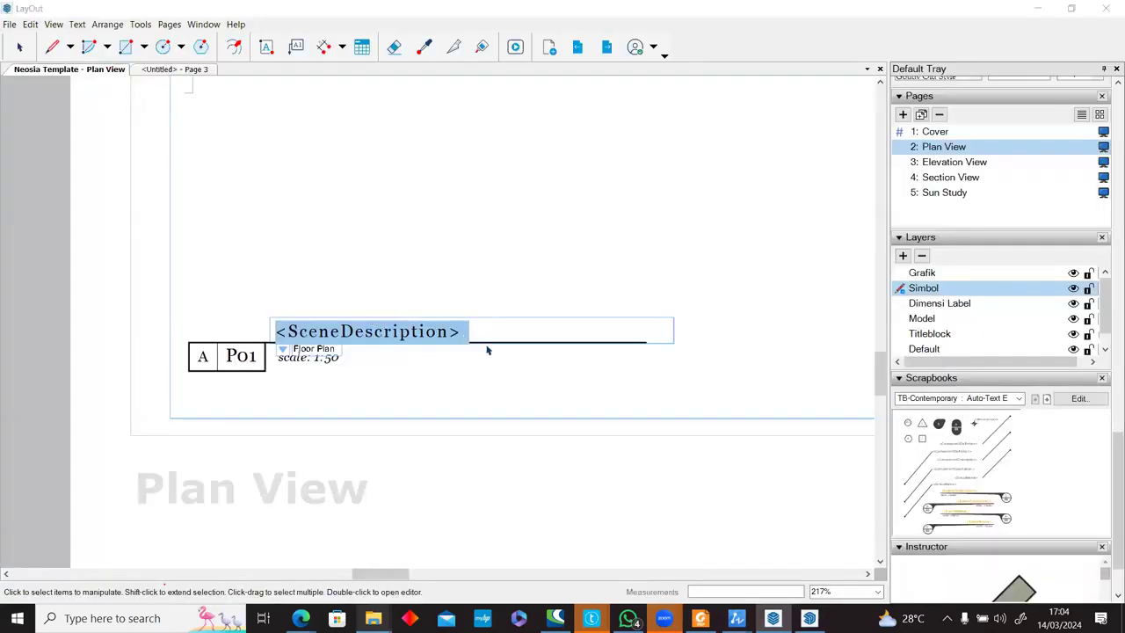
key(alt+Tab)
key(alt+Tab)
scroll(325, 349, down, 2)
scroll(325, 349, down, 3)
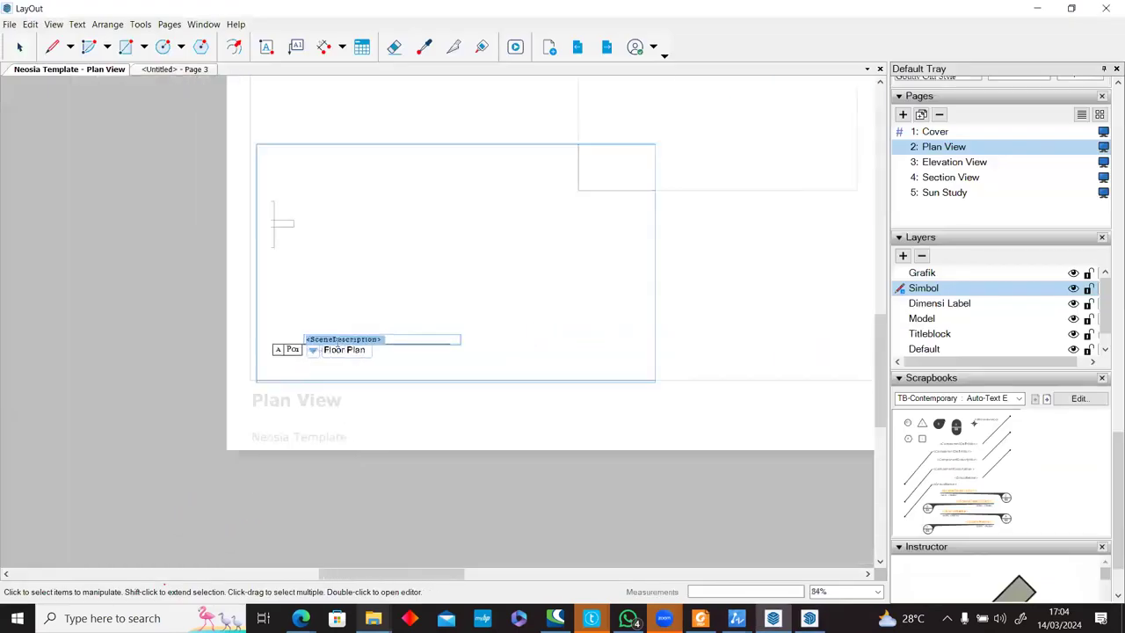
click(720, 324)
Exit the drawing title group and review the document's linked model references in Document Setup.
middle_drag(558, 347, 419, 472)
right_click(600, 221)
click(102, 184)
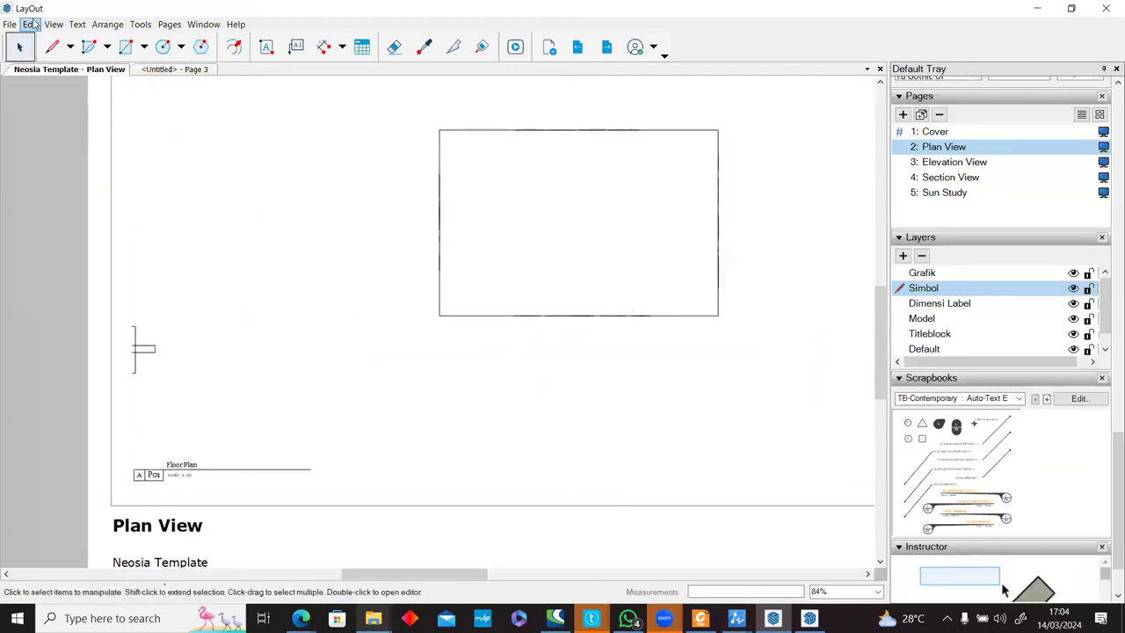
click(10, 24)
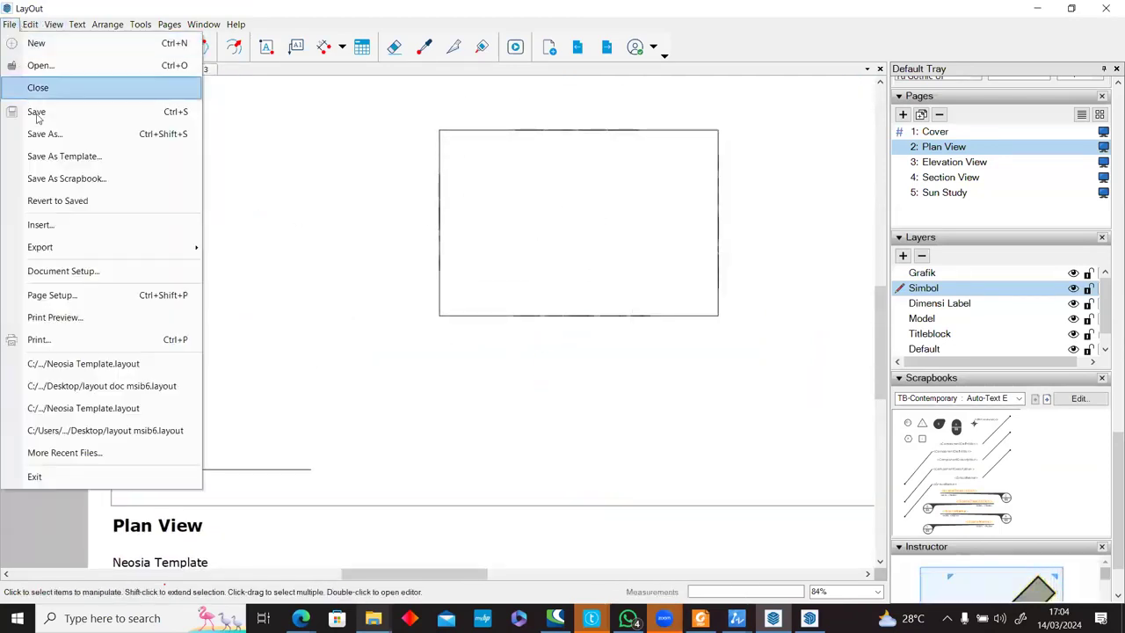
click(76, 271)
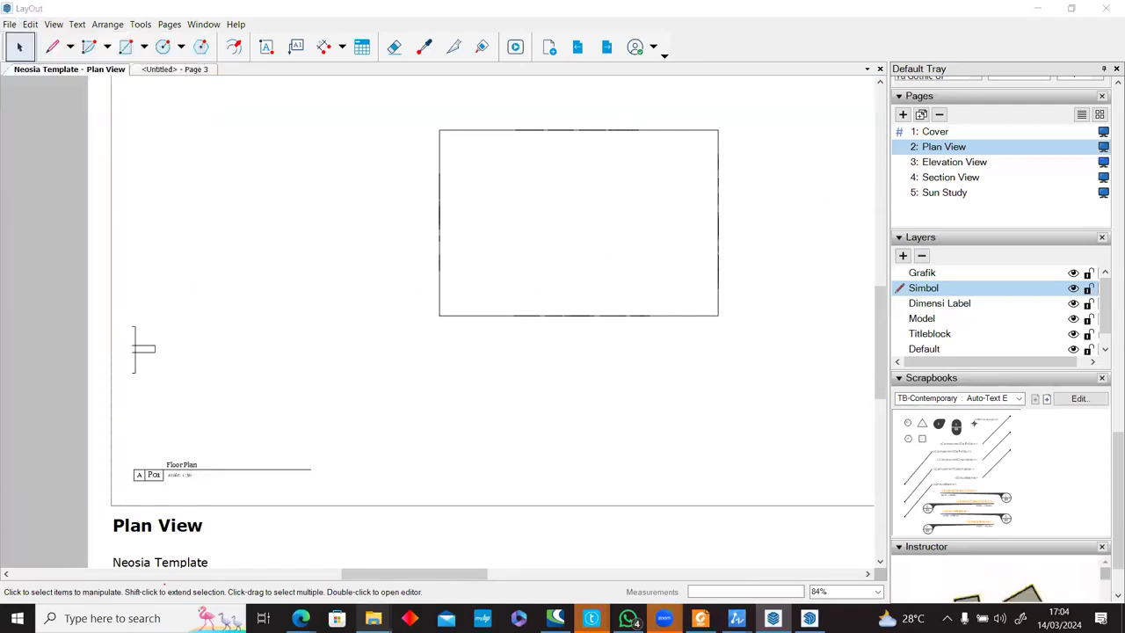
click(160, 130)
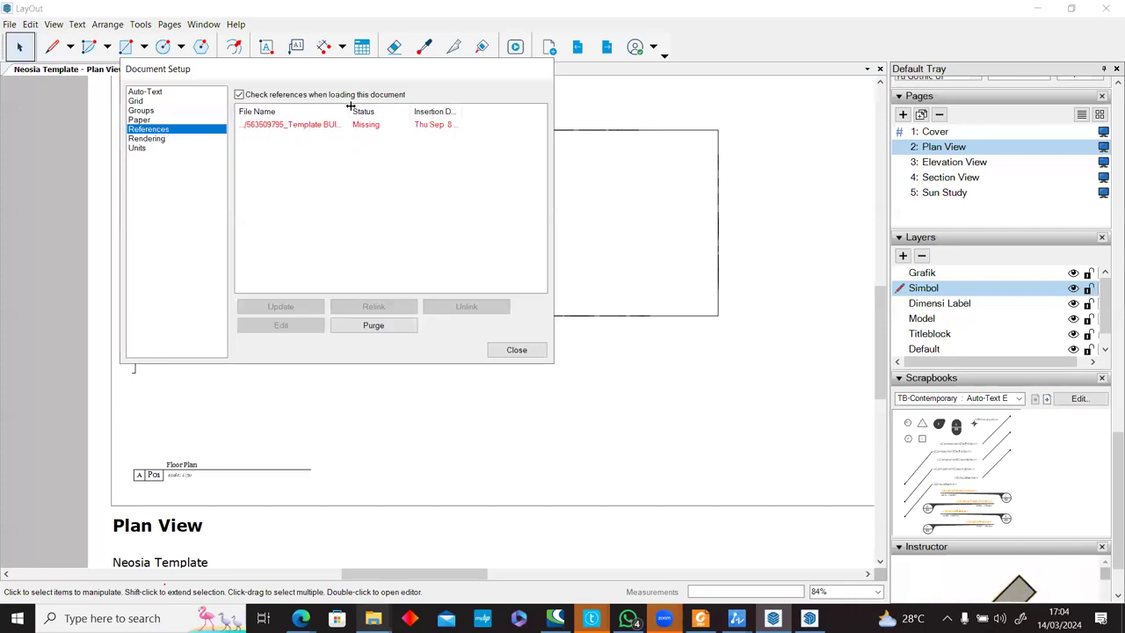
mouse_move(349, 112)
mouse_down()
mouse_move(369, 111)
mouse_move(345, 111)
mouse_up()
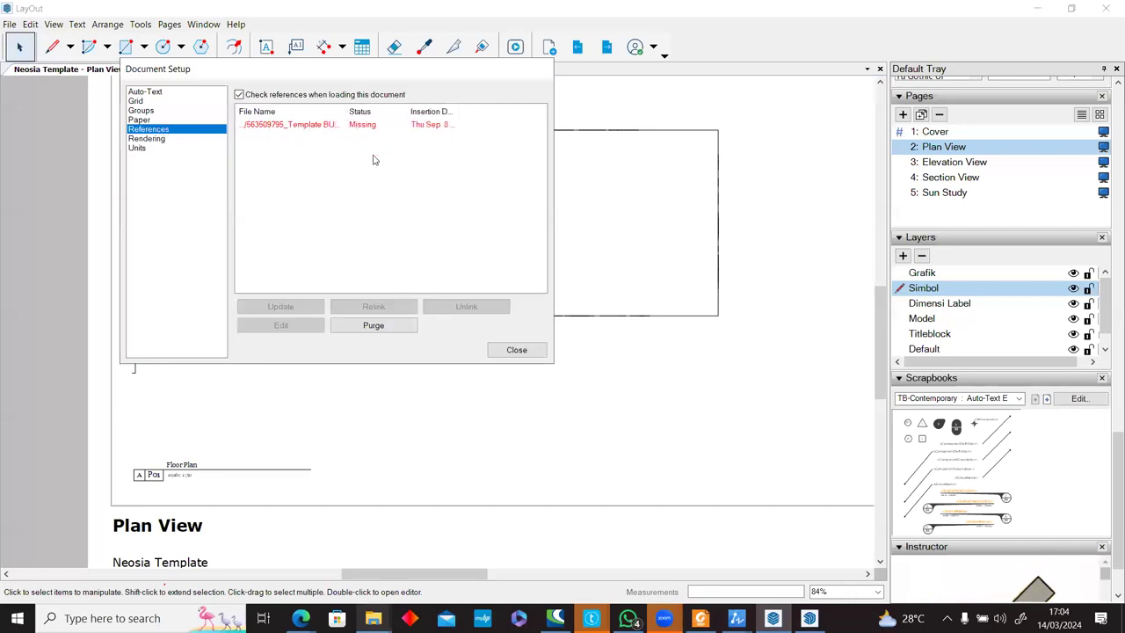
click(517, 351)
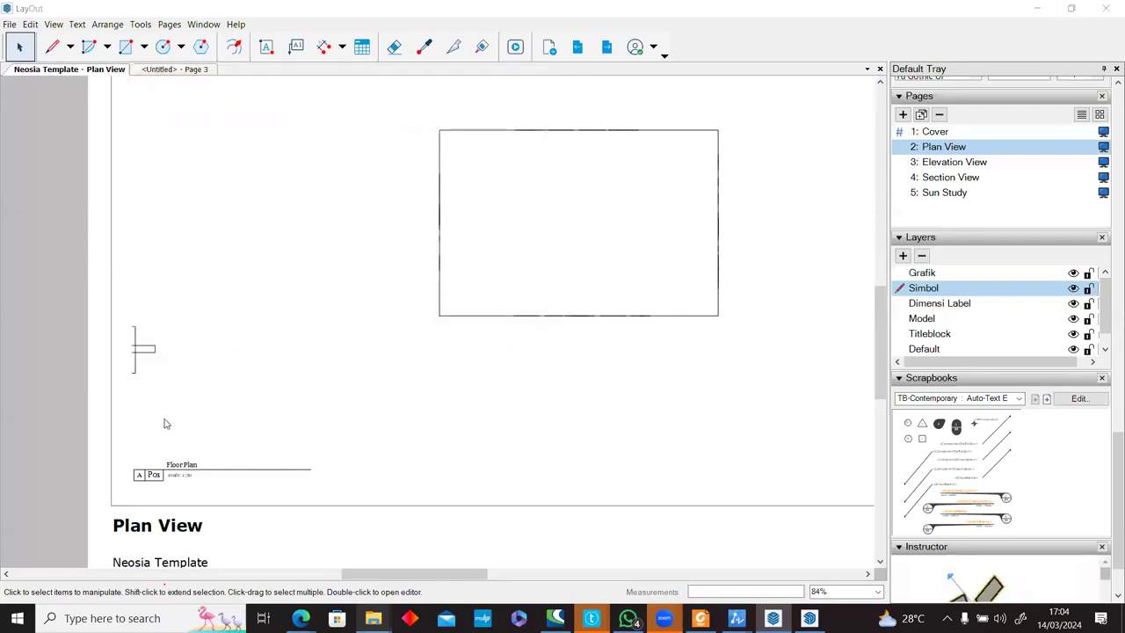
Open BUILDING Template.skp from the SketchUp Training Dataset folder in SketchUp and dismiss the file version notice.
key(alt+Tab)
click(931, 480)
mouse_move(374, 618)
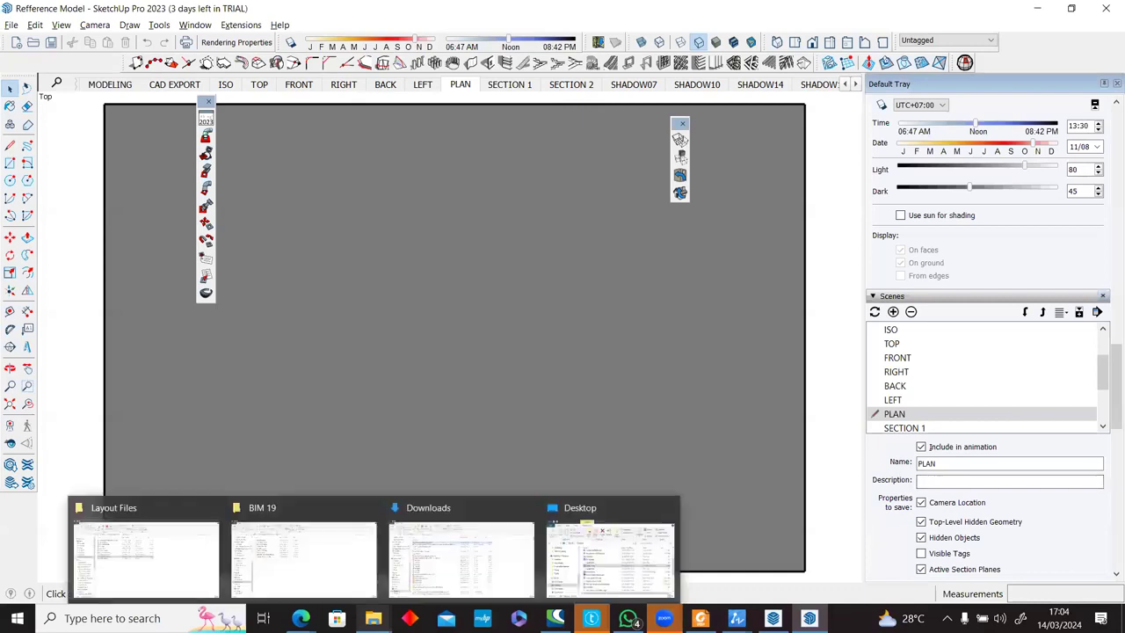
click(142, 546)
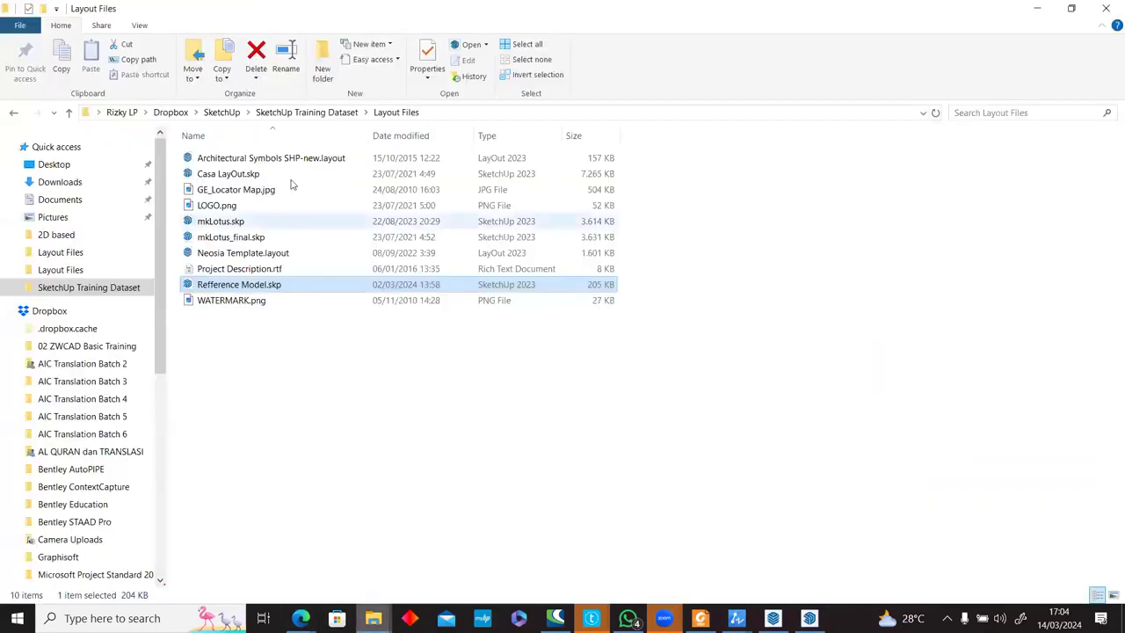
click(283, 113)
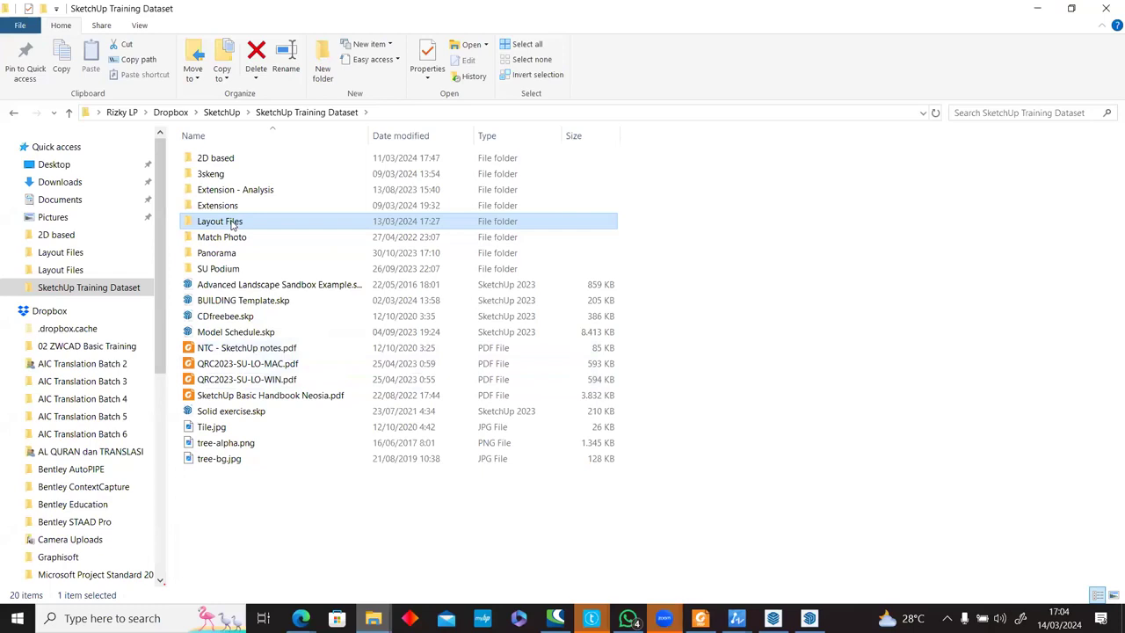
click(246, 303)
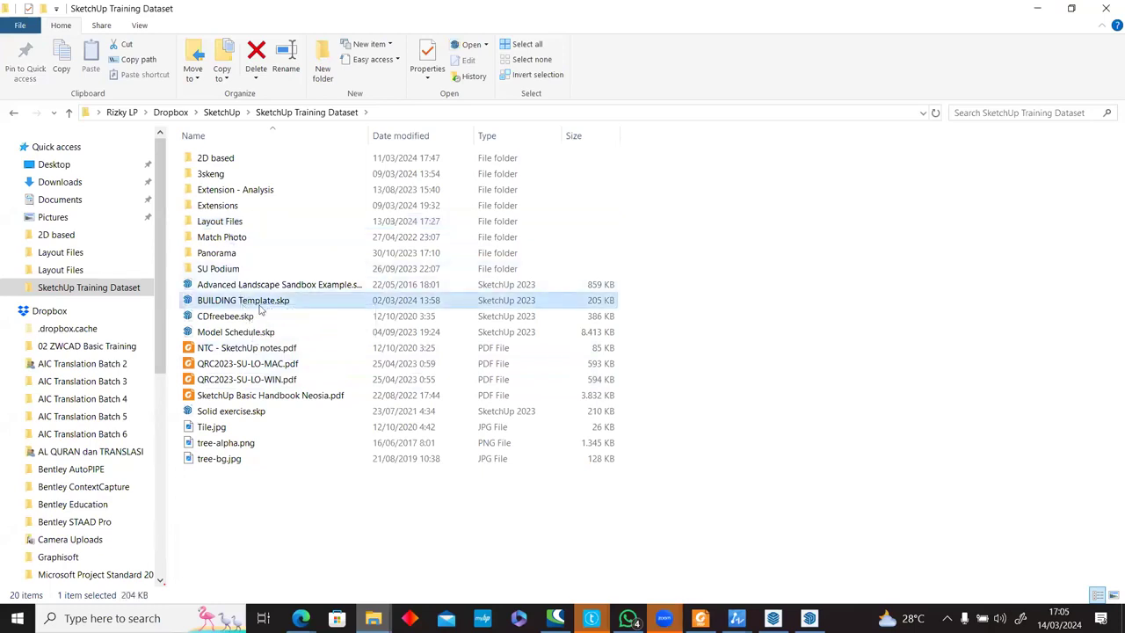
double_click(489, 303)
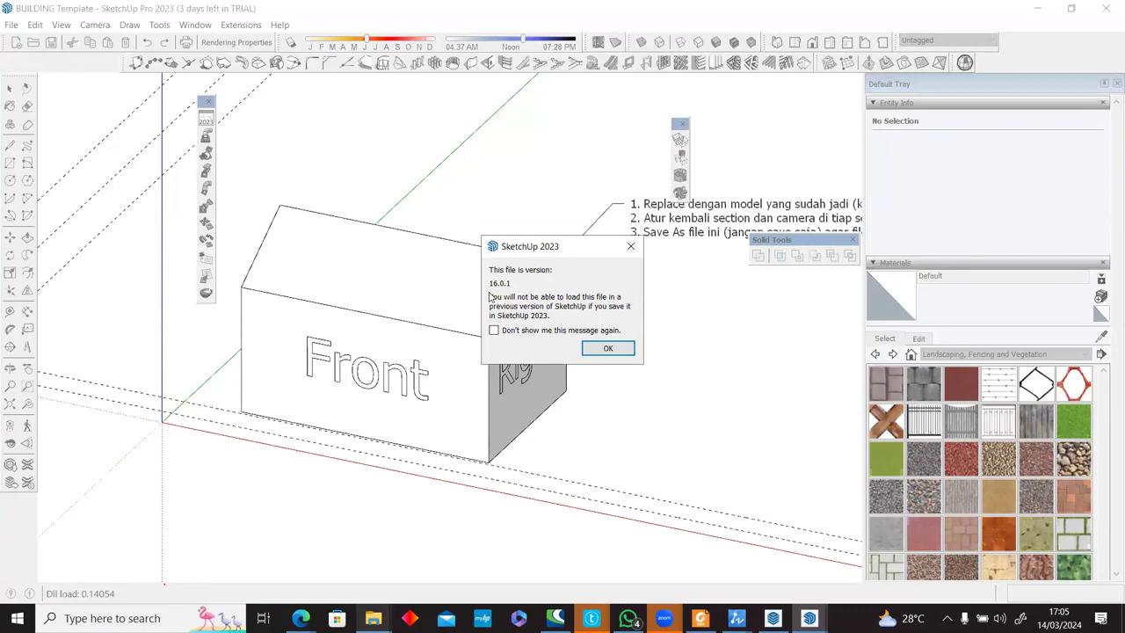
click(592, 350)
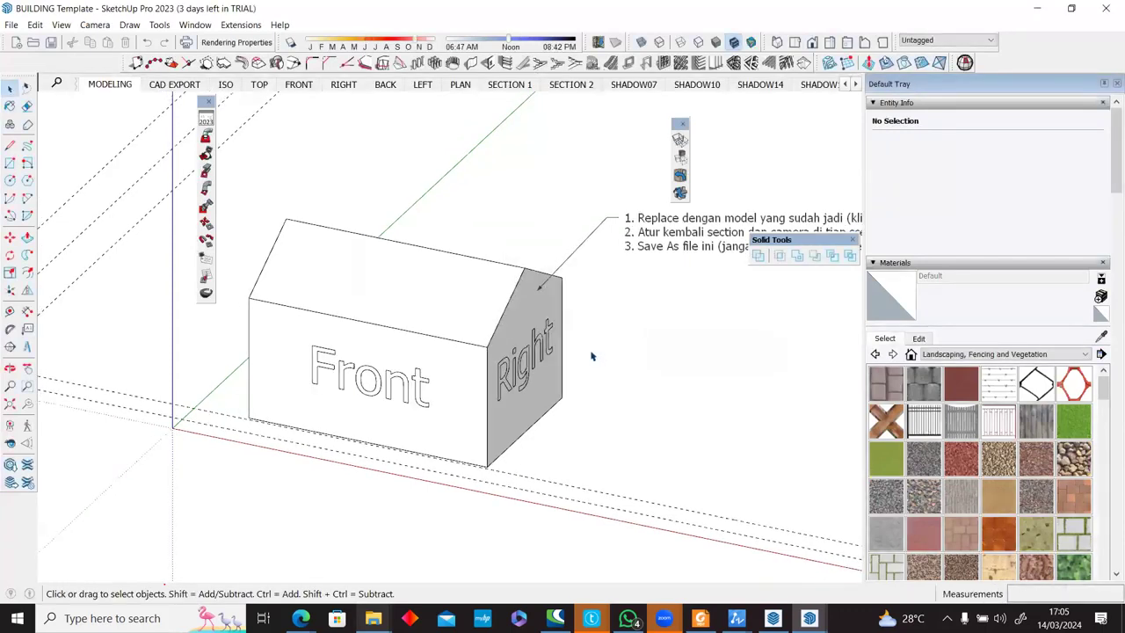
Examine the PLAN scene's name and description in BUILDING Template, and return to LayOut via the Refference Model window.
click(459, 84)
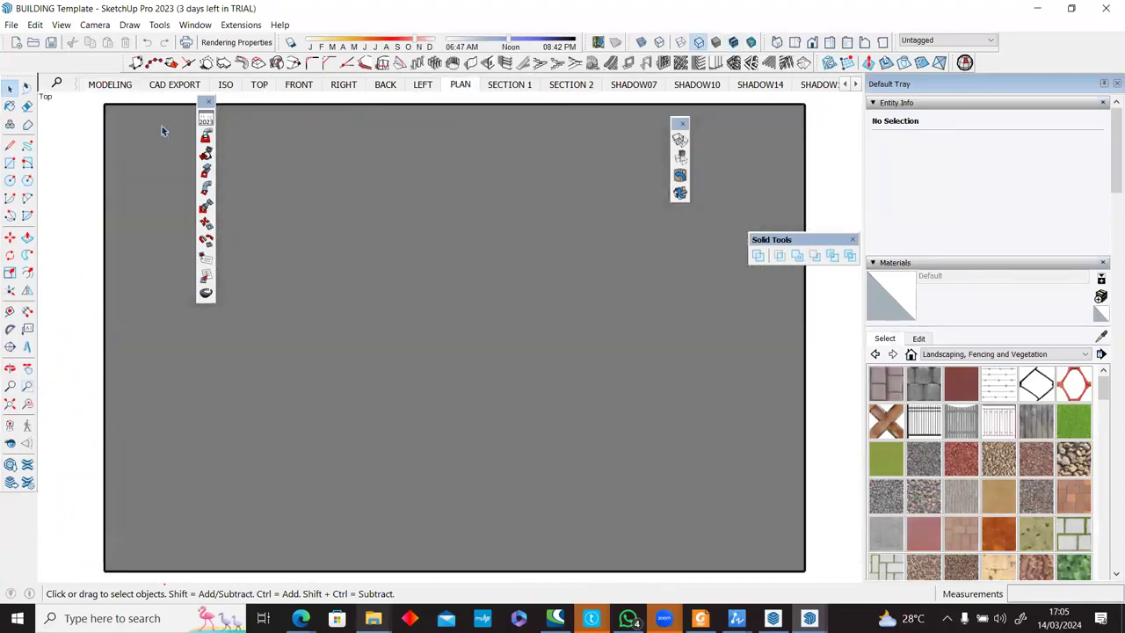
click(107, 83)
drag(1111, 163, 1109, 401)
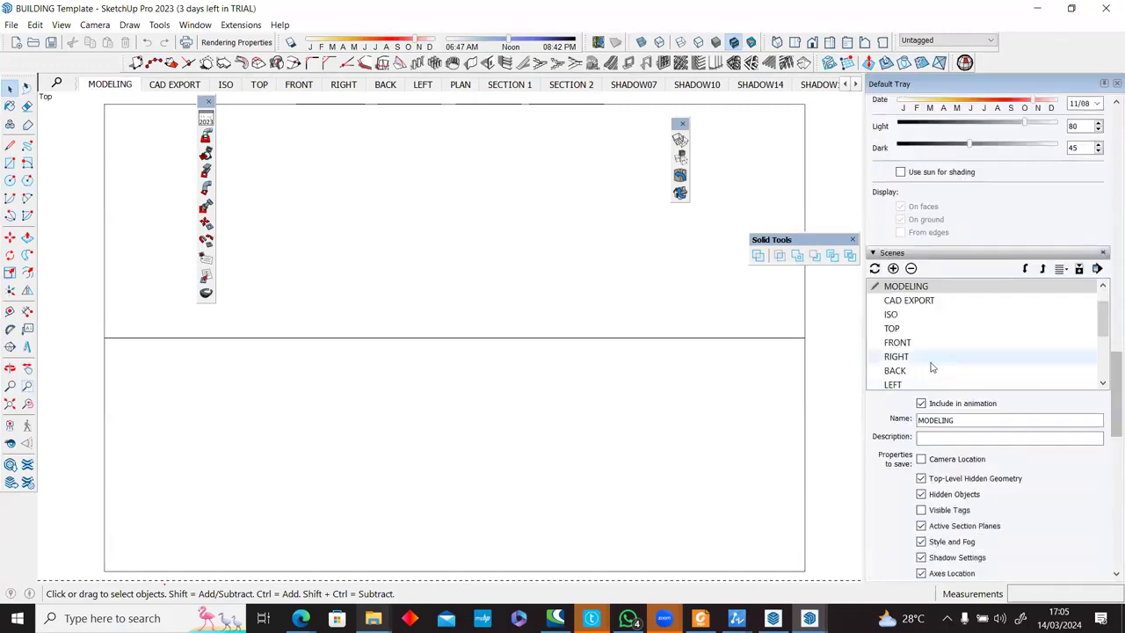
scroll(921, 361, down, 2)
scroll(919, 356, up, 2)
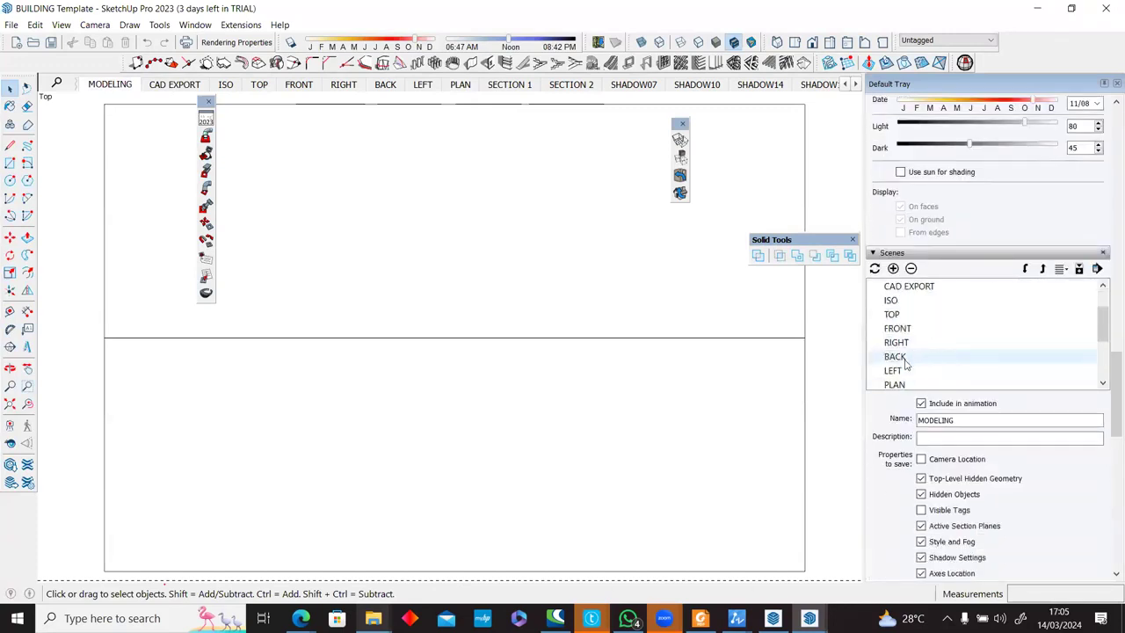
scroll(905, 362, down, 1)
click(905, 343)
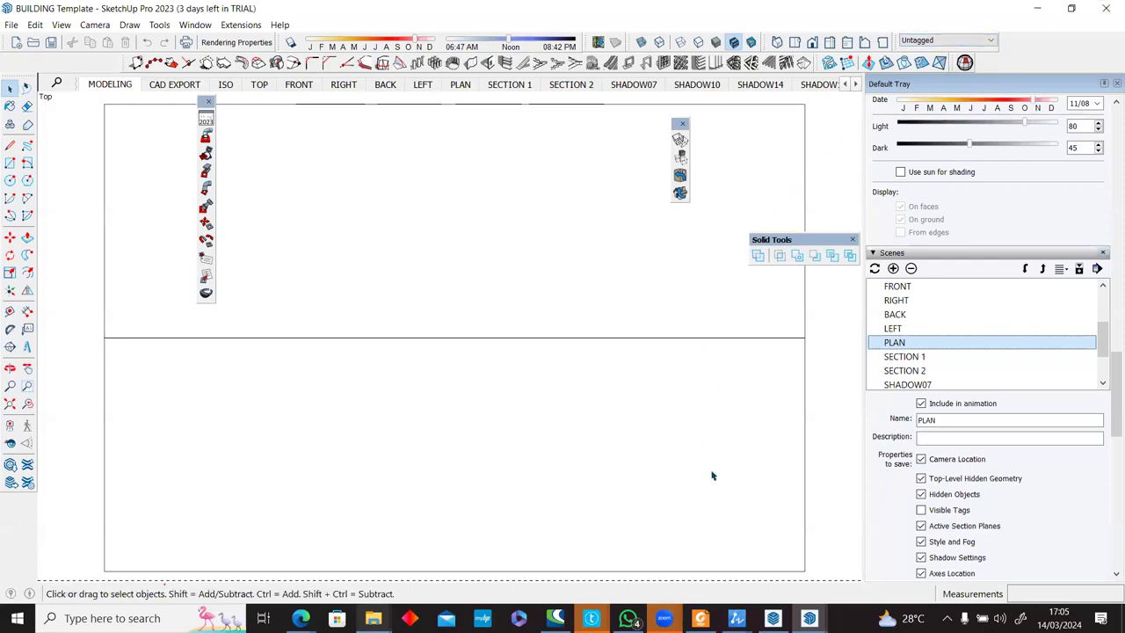
key(alt+Tab)
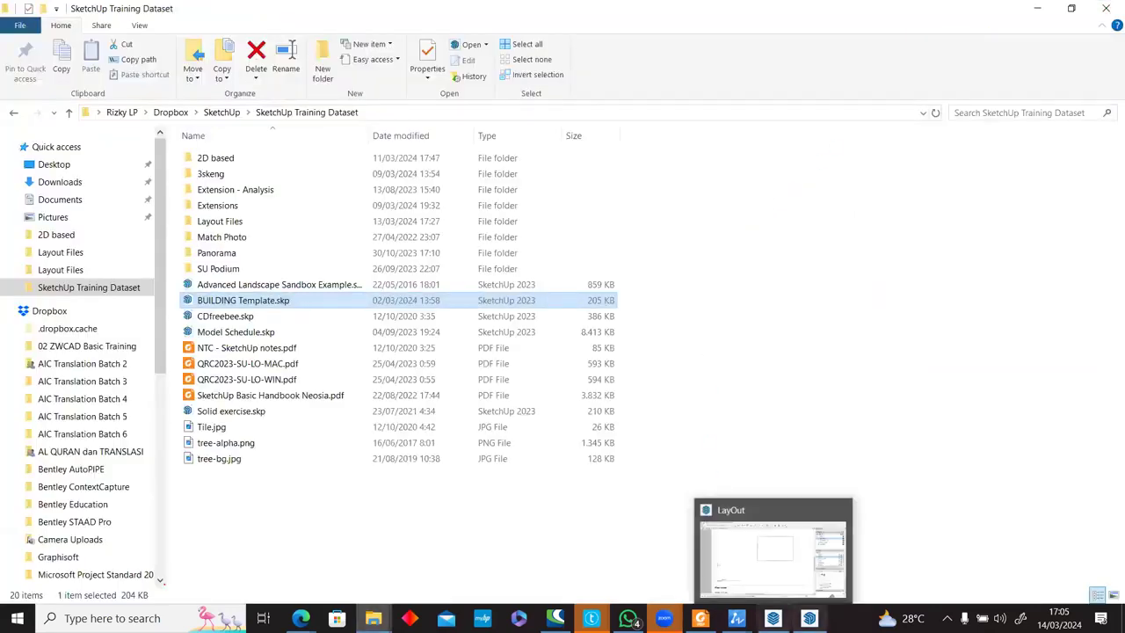
click(810, 618)
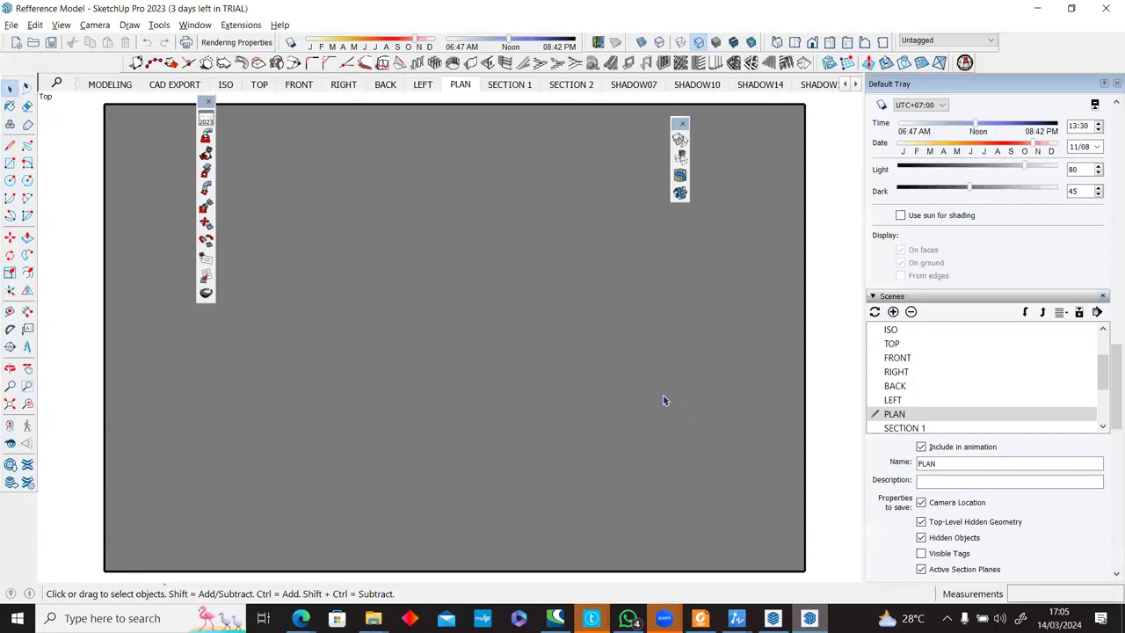
key(alt+Tab)
key(Tab)
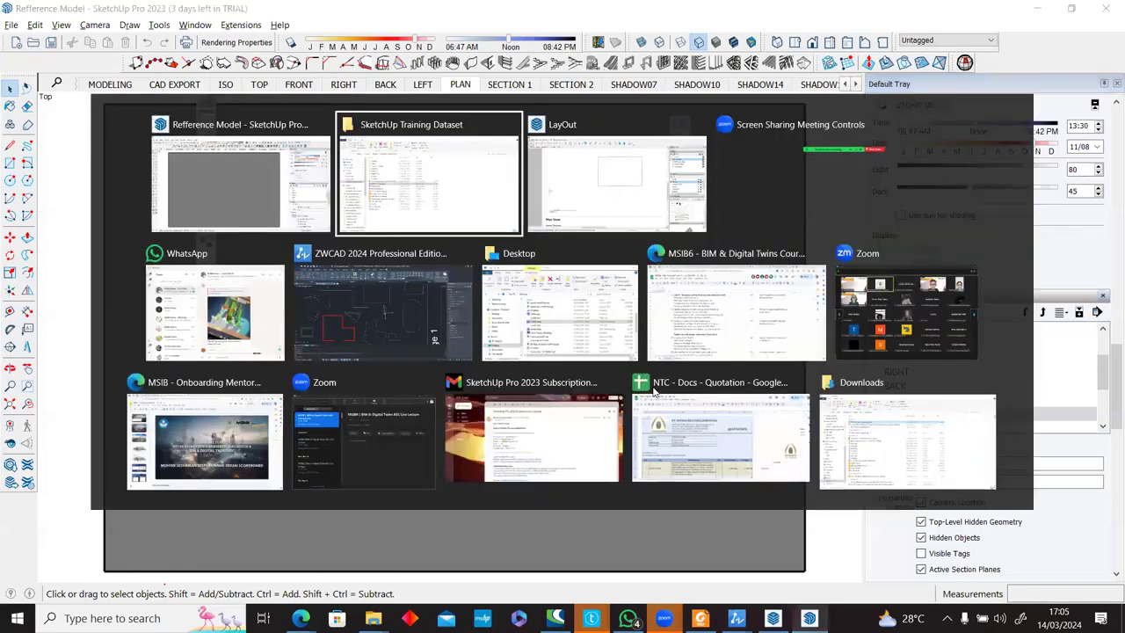
In the drawing title group, replace the title's <SceneDescription> tag with <SceneName>.
double_click(186, 468)
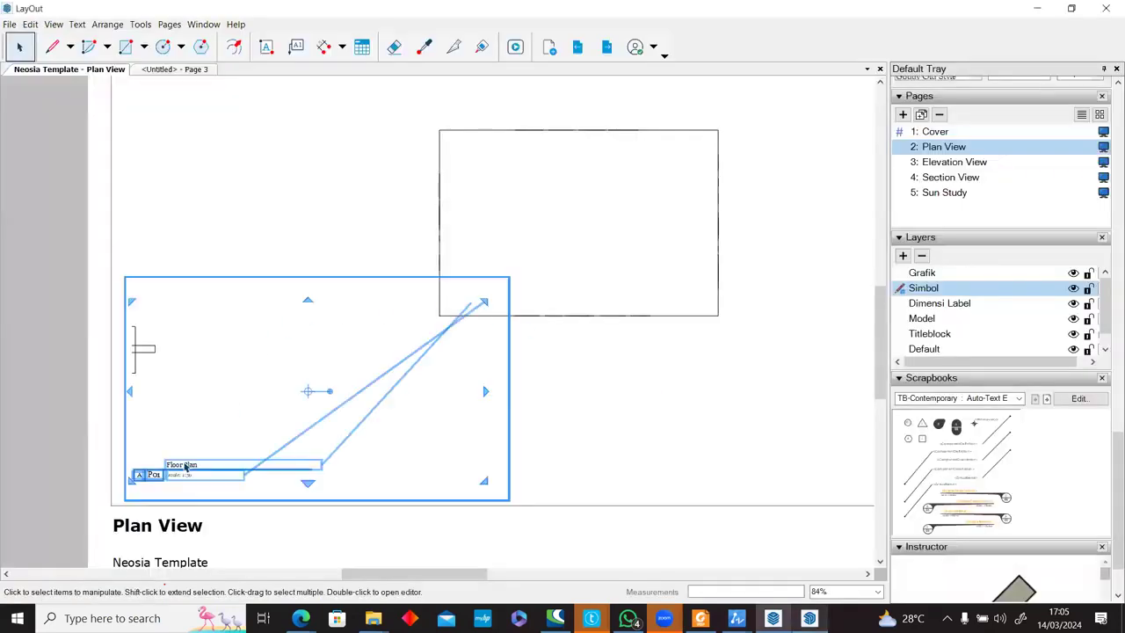
scroll(186, 468, up, 5)
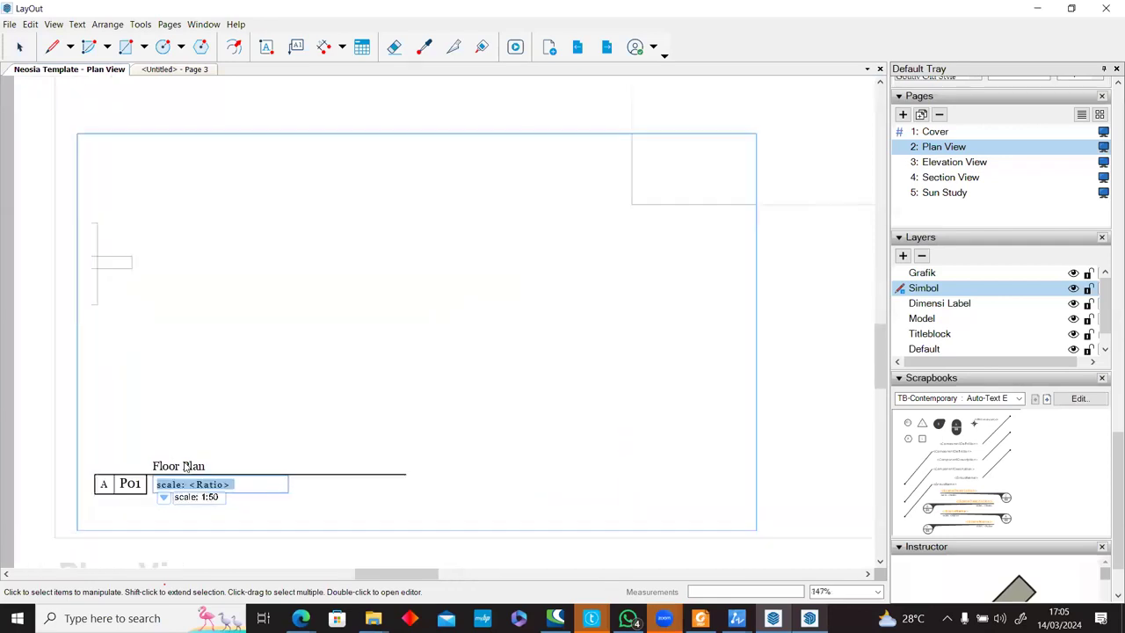
double_click(193, 468)
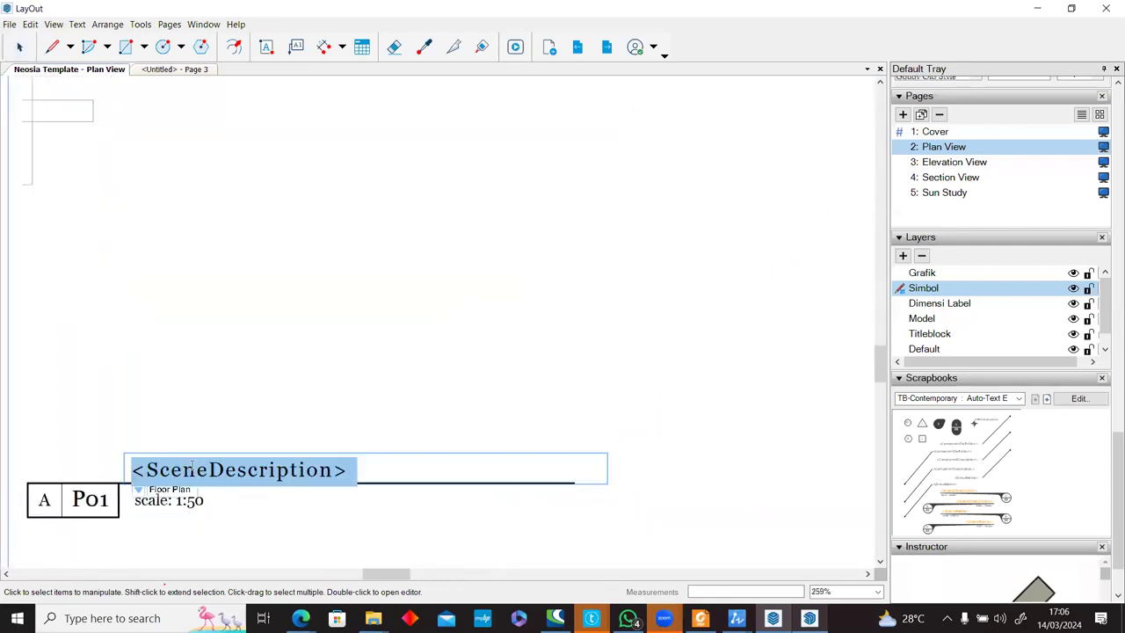
click(272, 470)
double_click(326, 470)
click(211, 472)
drag(211, 472, 330, 468)
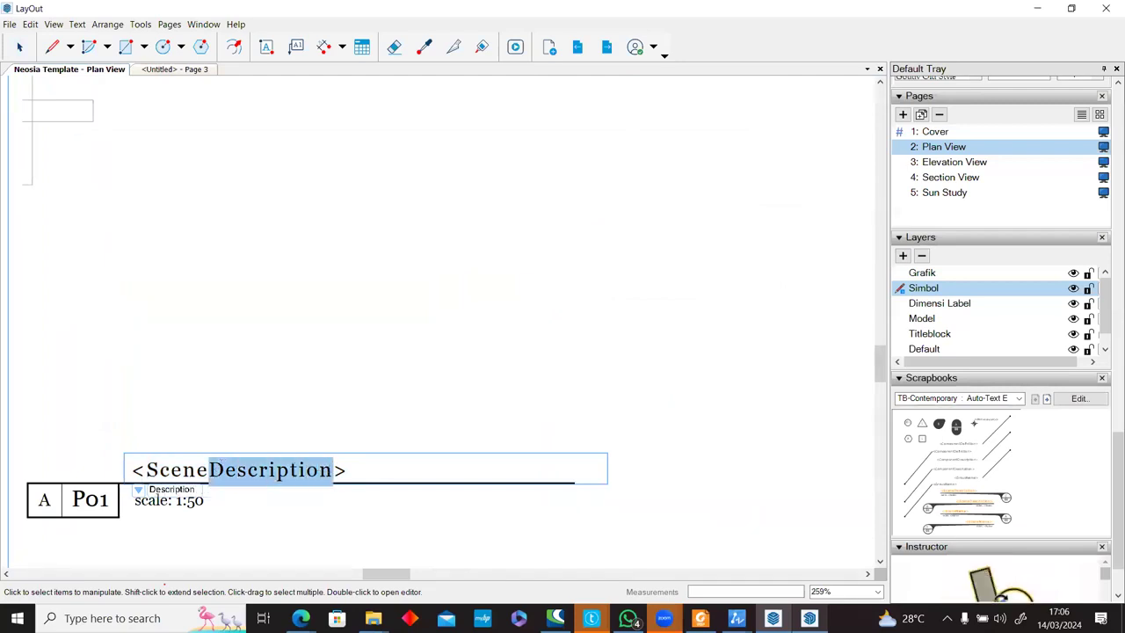
text(Name>)
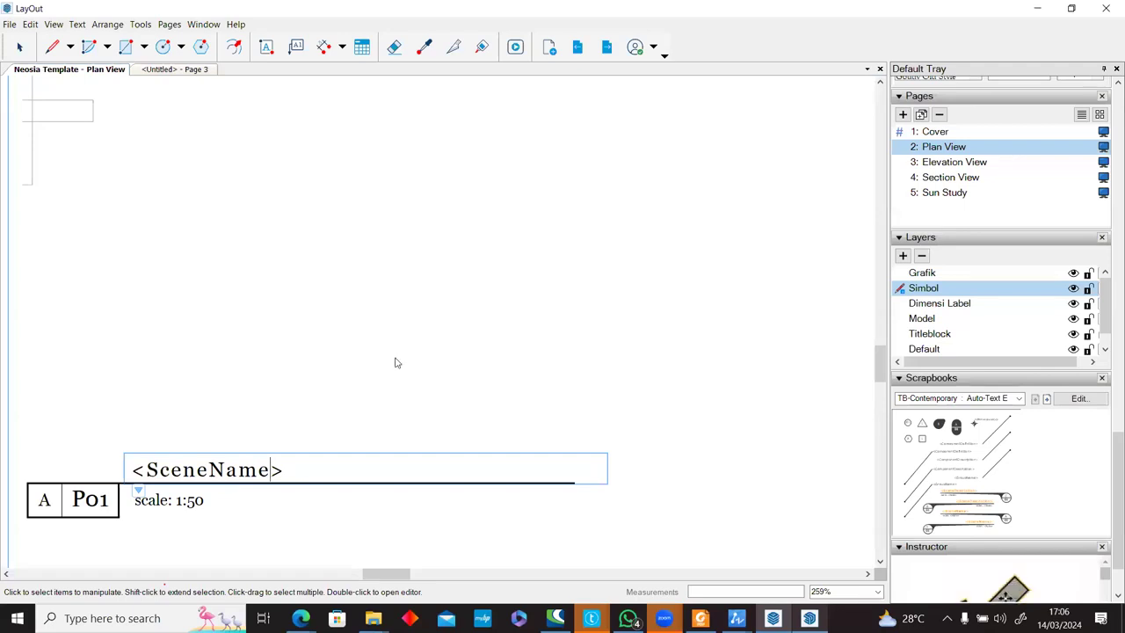
scroll(395, 357, down, 2)
click(107, 393)
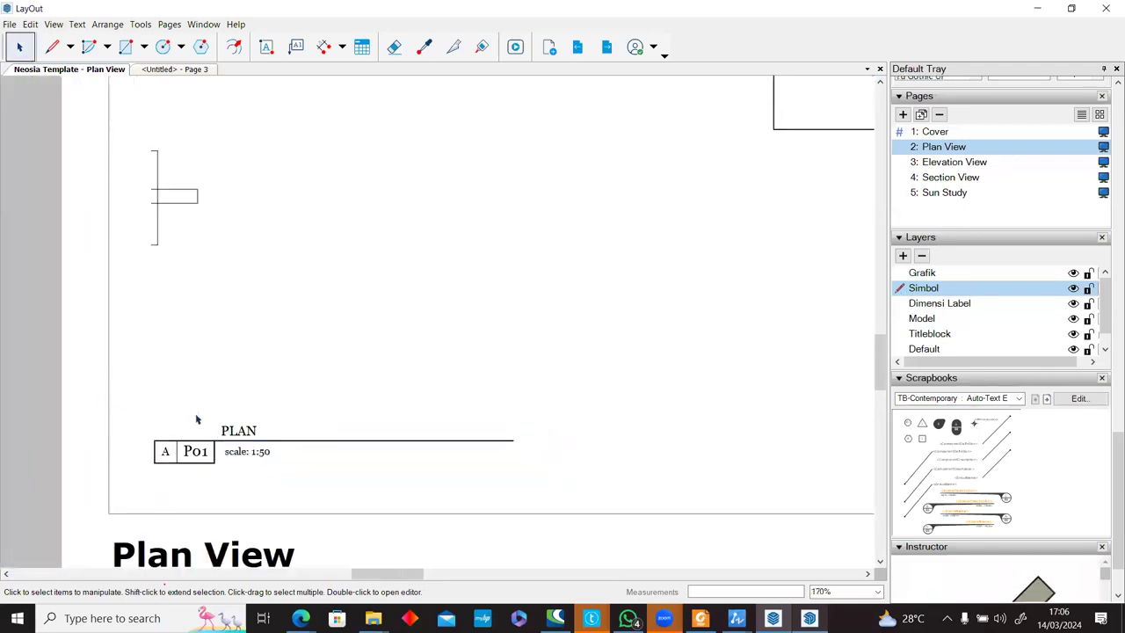
View the commands available for the plan viewport, including its Scenes option.
scroll(219, 428, down, 2)
right_click(618, 223)
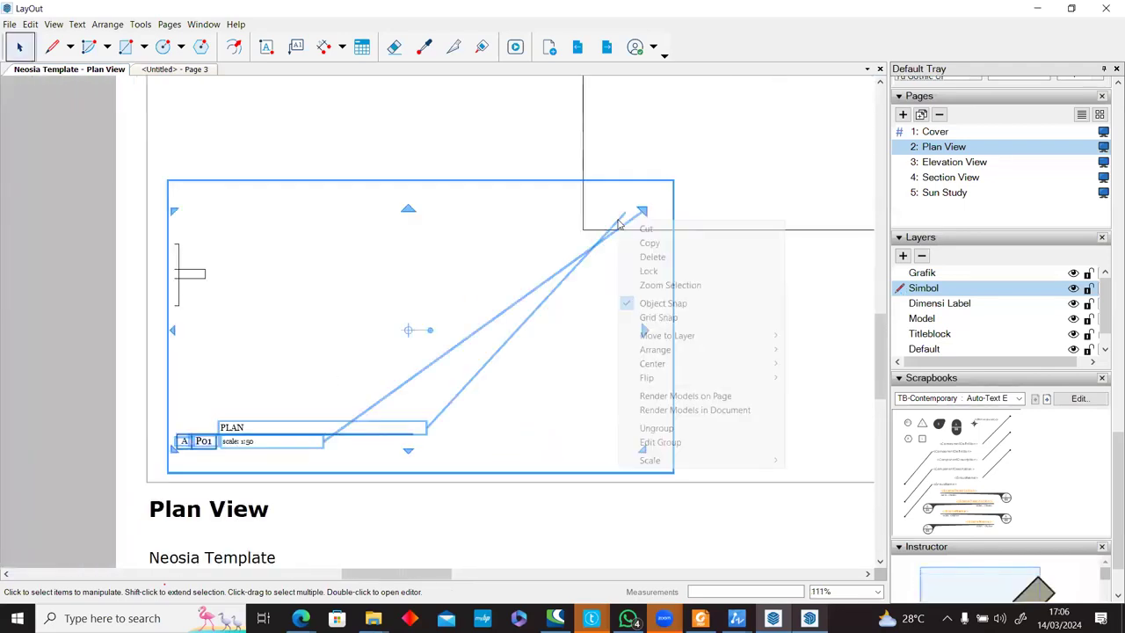
right_click(741, 201)
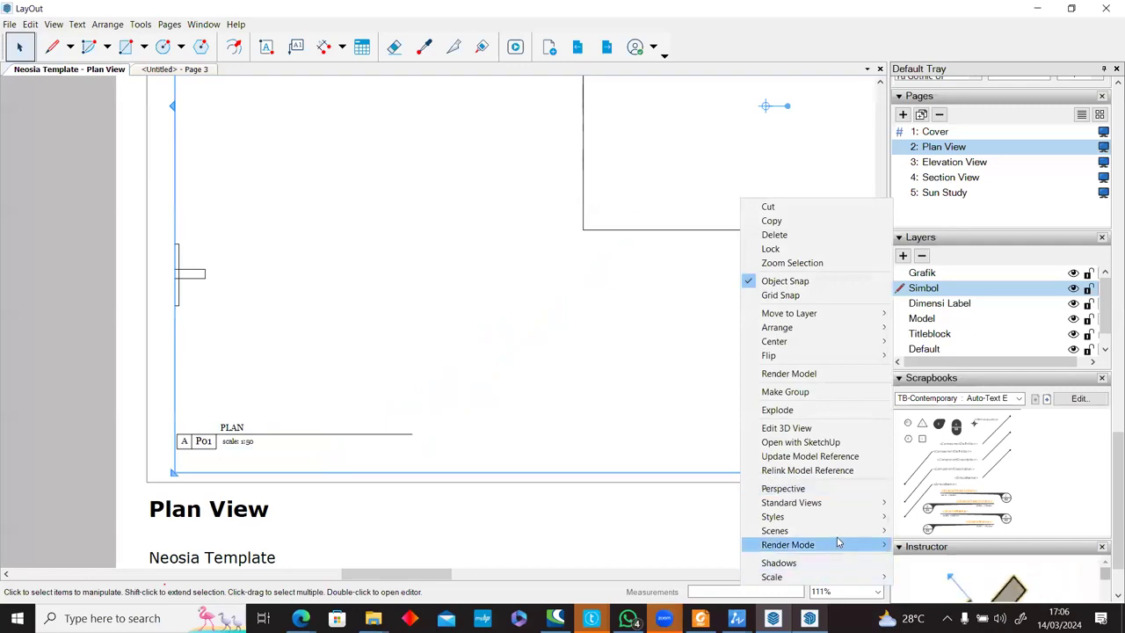
mouse_move(842, 534)
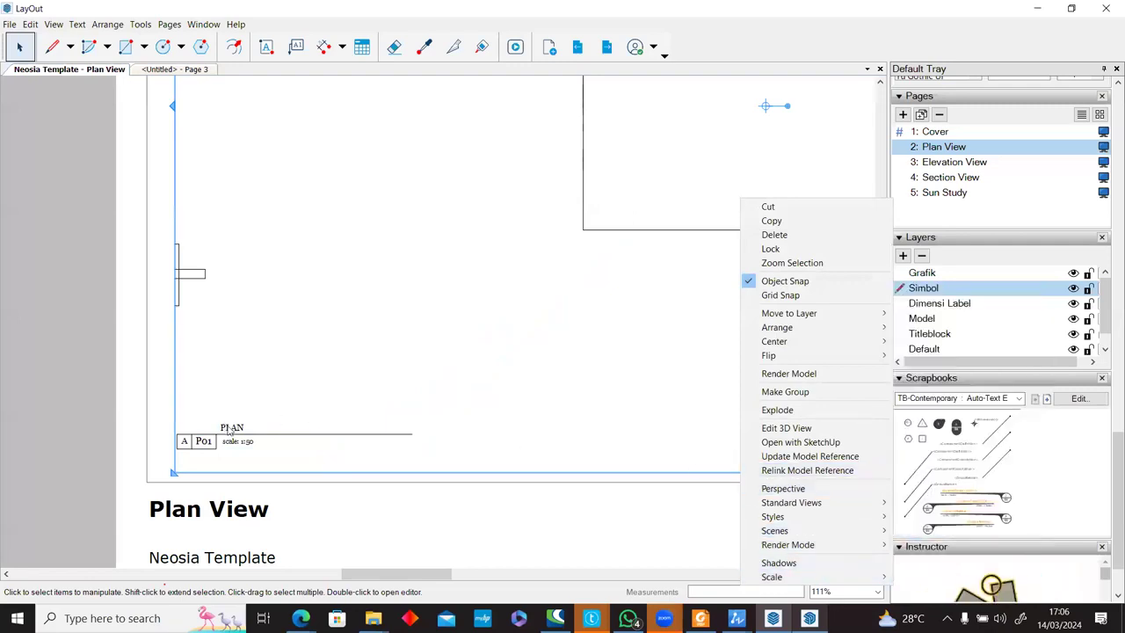
Restore the drawing title's scene description tag so it reads Floor Plan, and leave the title group.
click(239, 428)
double_click(233, 428)
double_click(233, 428)
click(132, 395)
click(132, 396)
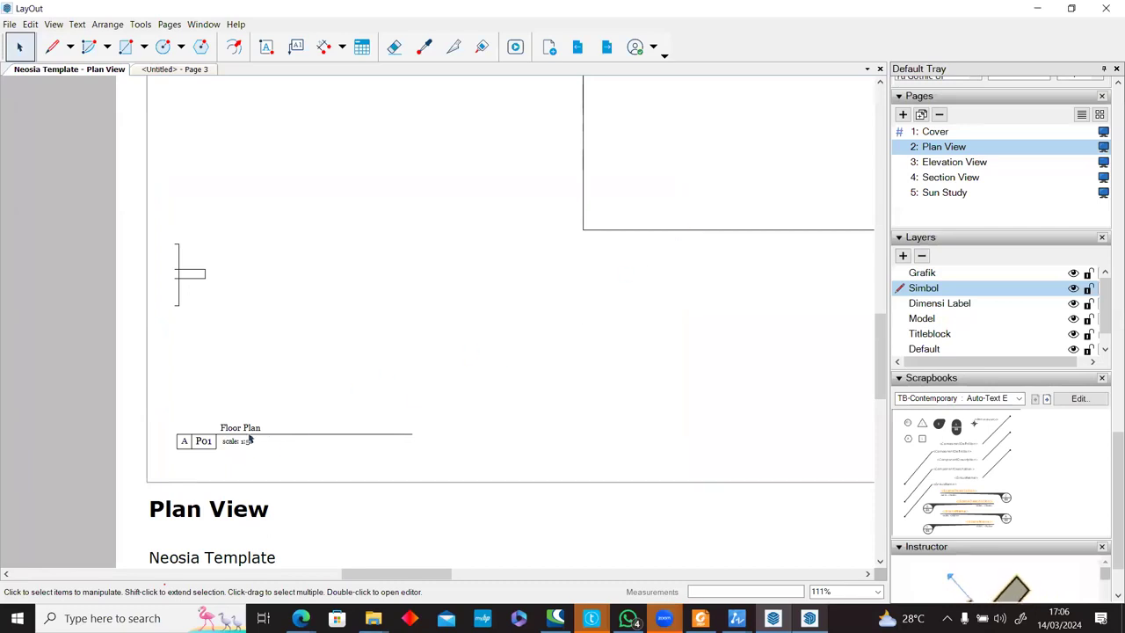
Open the scale label's leader in the drawing title group and nudge its endpoint within the plan viewport.
double_click(242, 441)
click(243, 441)
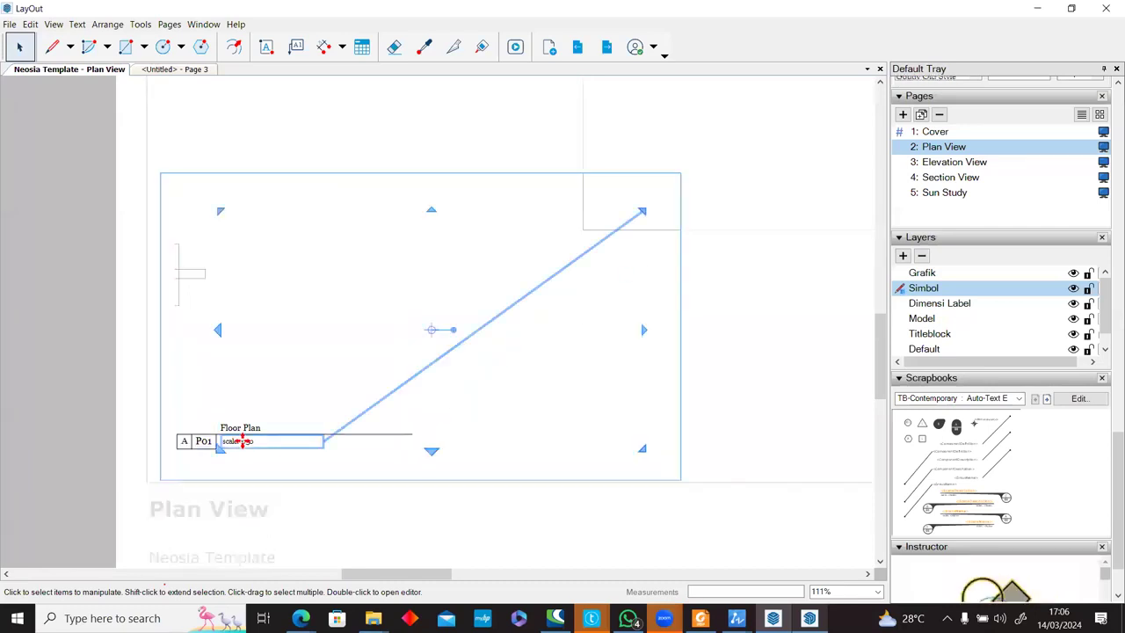
scroll(557, 266, down, 3)
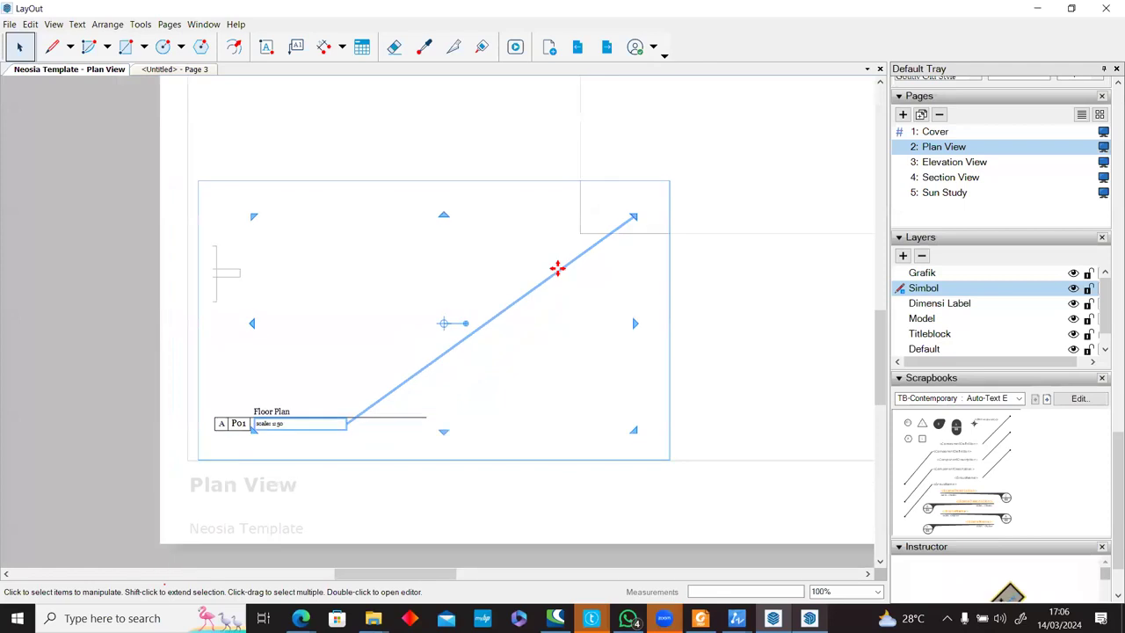
click(549, 277)
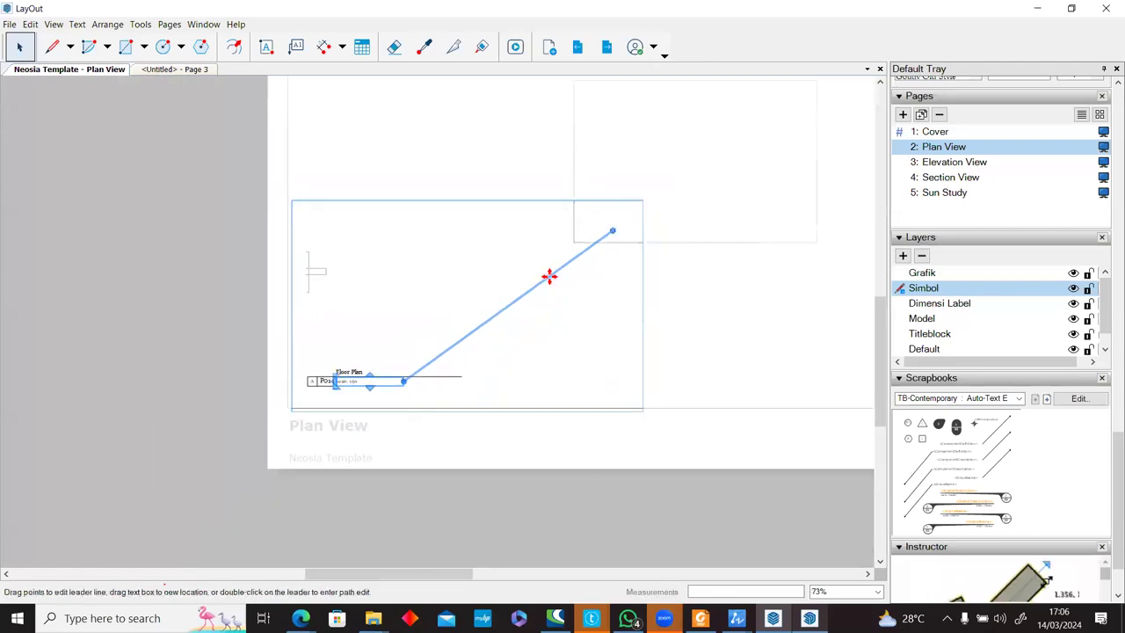
scroll(587, 256, down, 2)
drag(464, 348, 535, 290)
scroll(264, 471, up, 9)
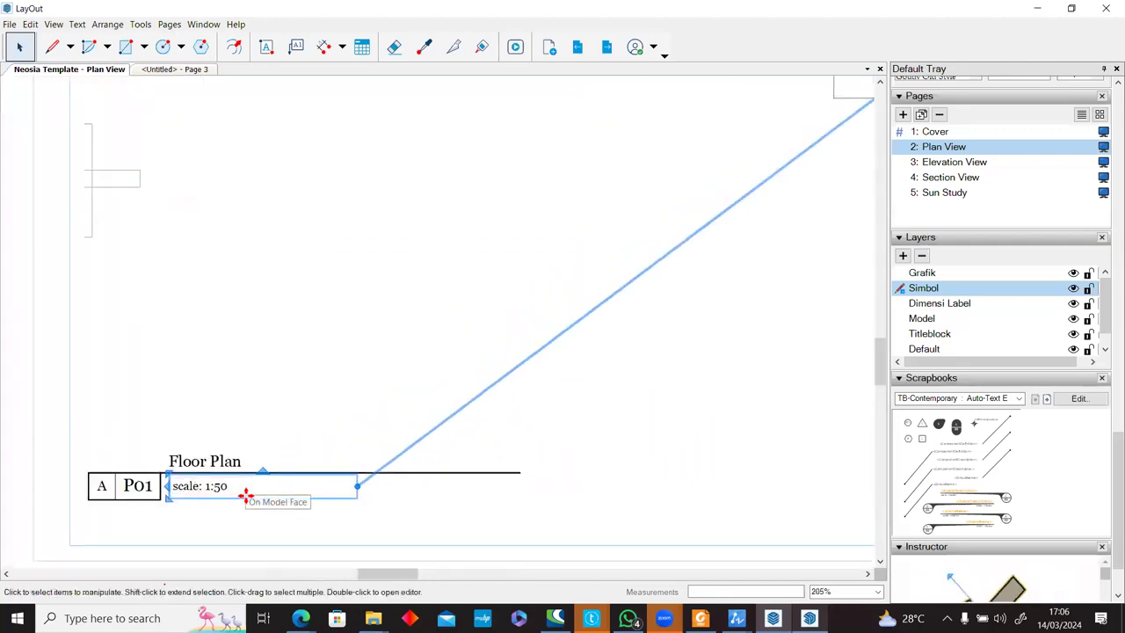
scroll(247, 497, down, 3)
middle_drag(455, 326, 344, 383)
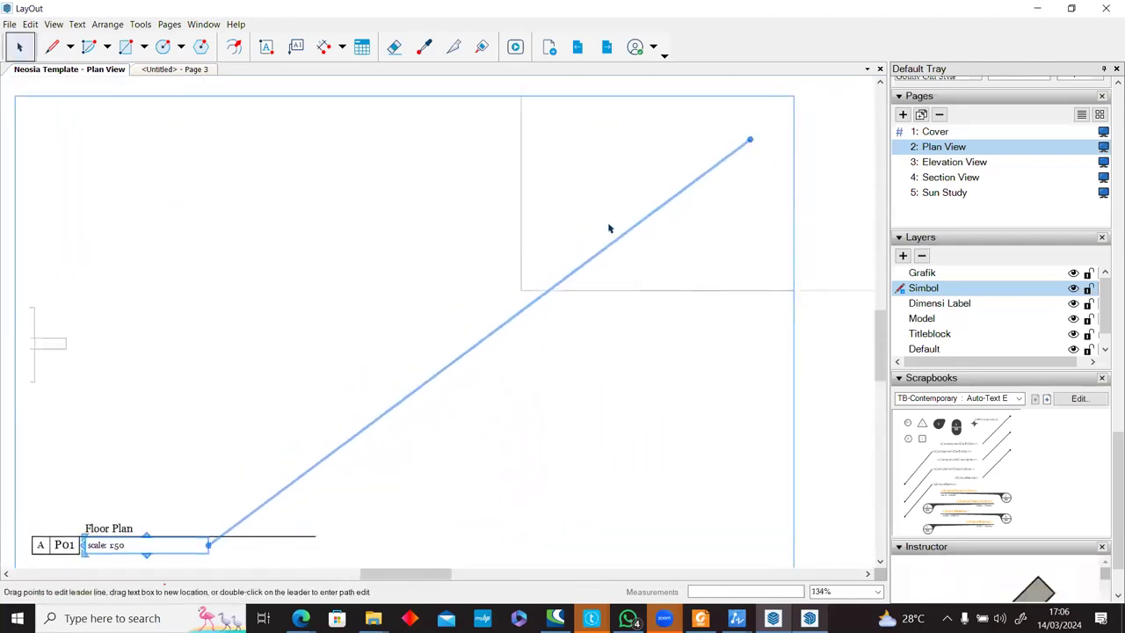
mouse_move(748, 144)
mouse_down()
mouse_move(713, 181)
mouse_move(706, 165)
mouse_move(754, 137)
mouse_up()
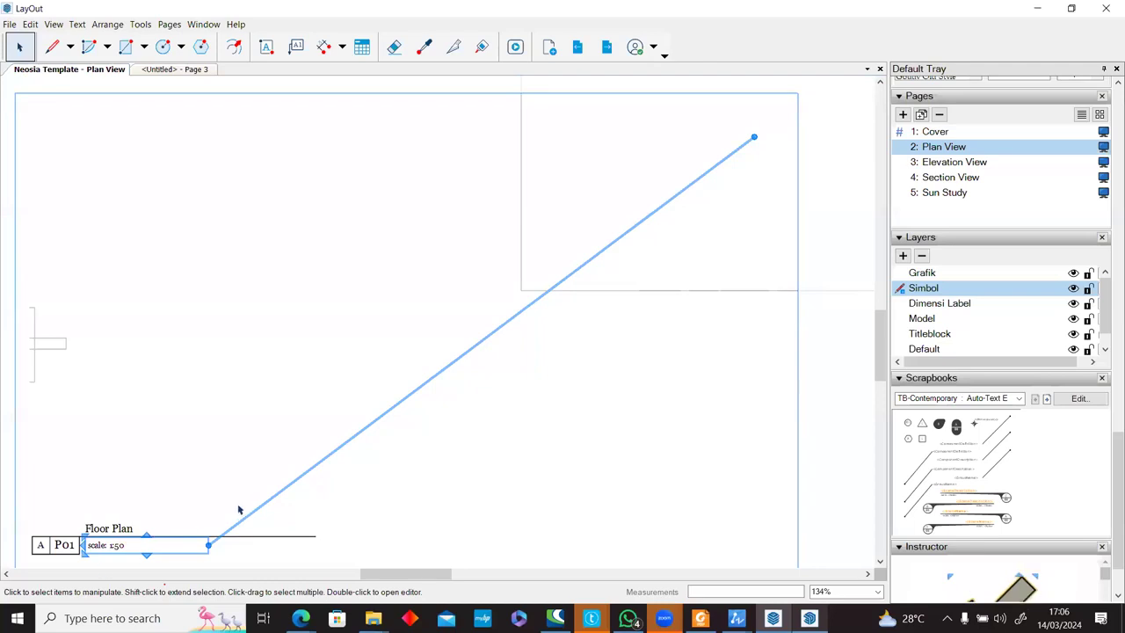
Inspect the styled sample dimension in the upper corner of the Plan View page.
scroll(242, 501, down, 3)
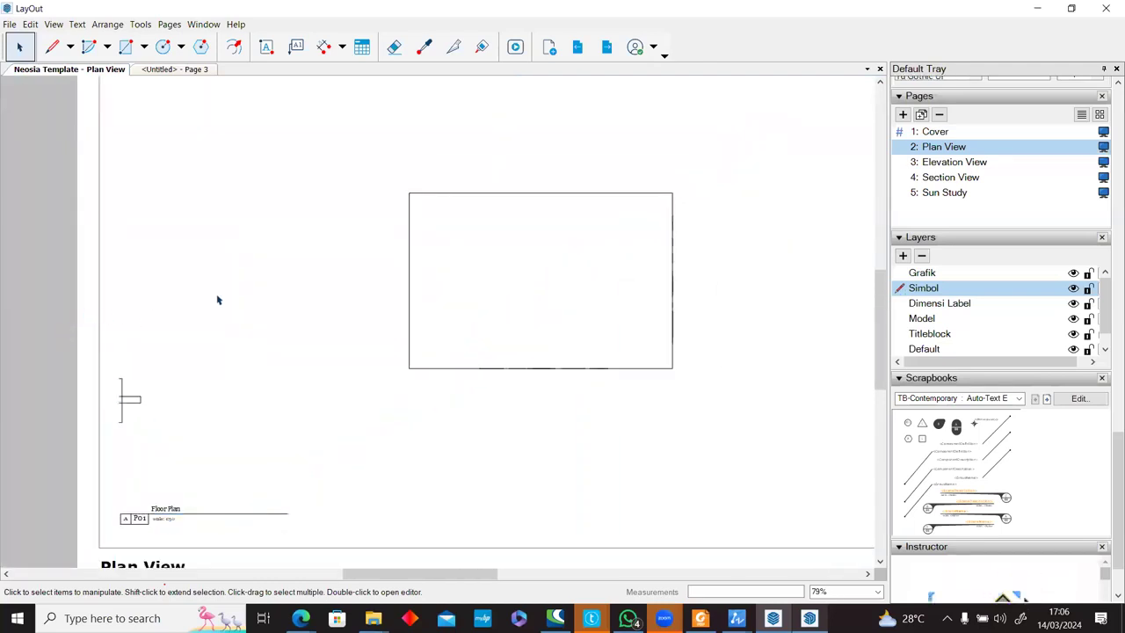
scroll(273, 287, down, 2)
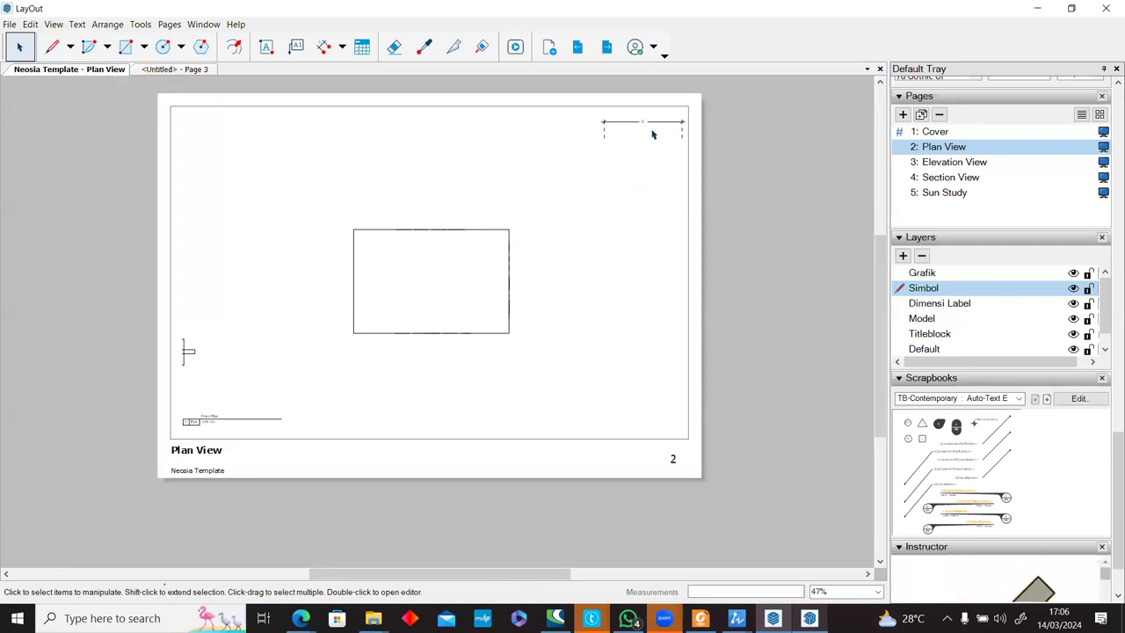
scroll(652, 135, up, 7)
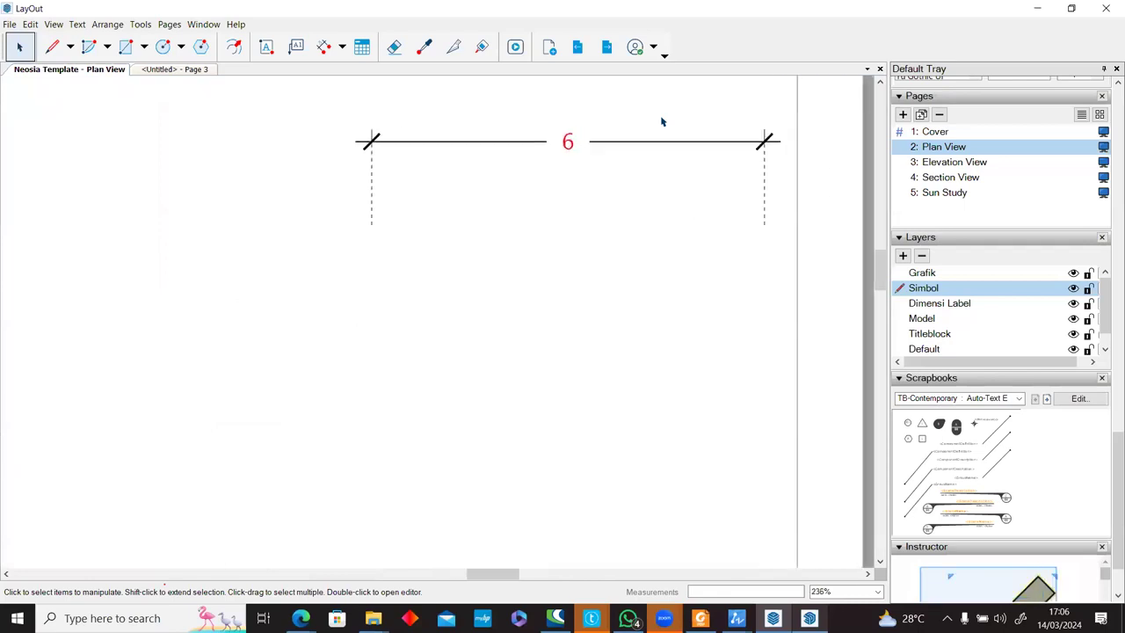
click(613, 145)
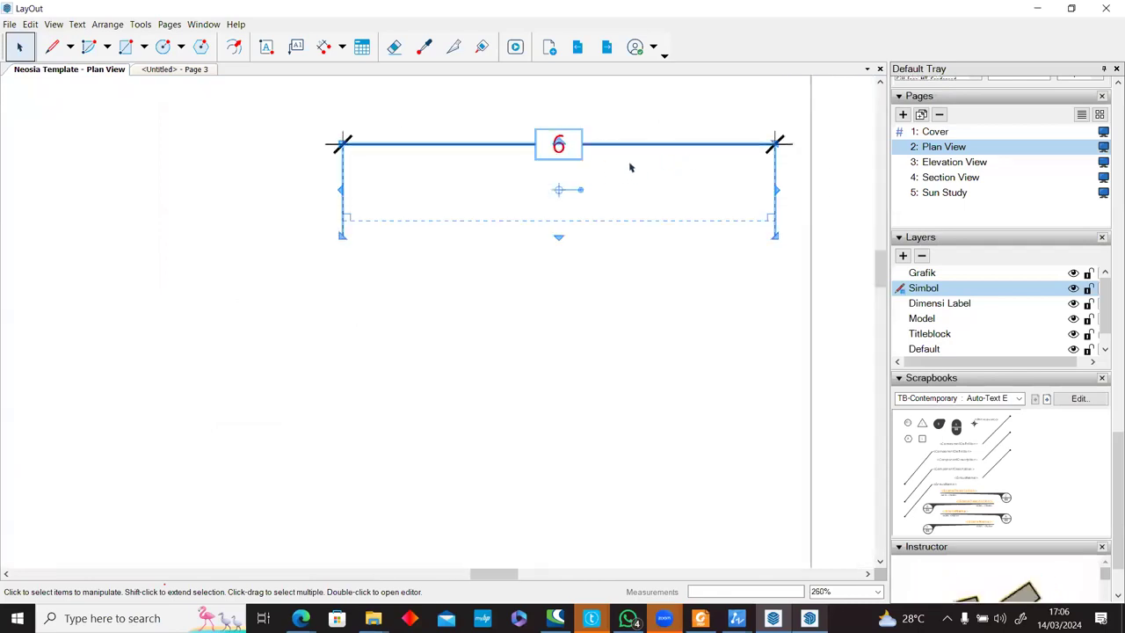
scroll(627, 171, down, 5)
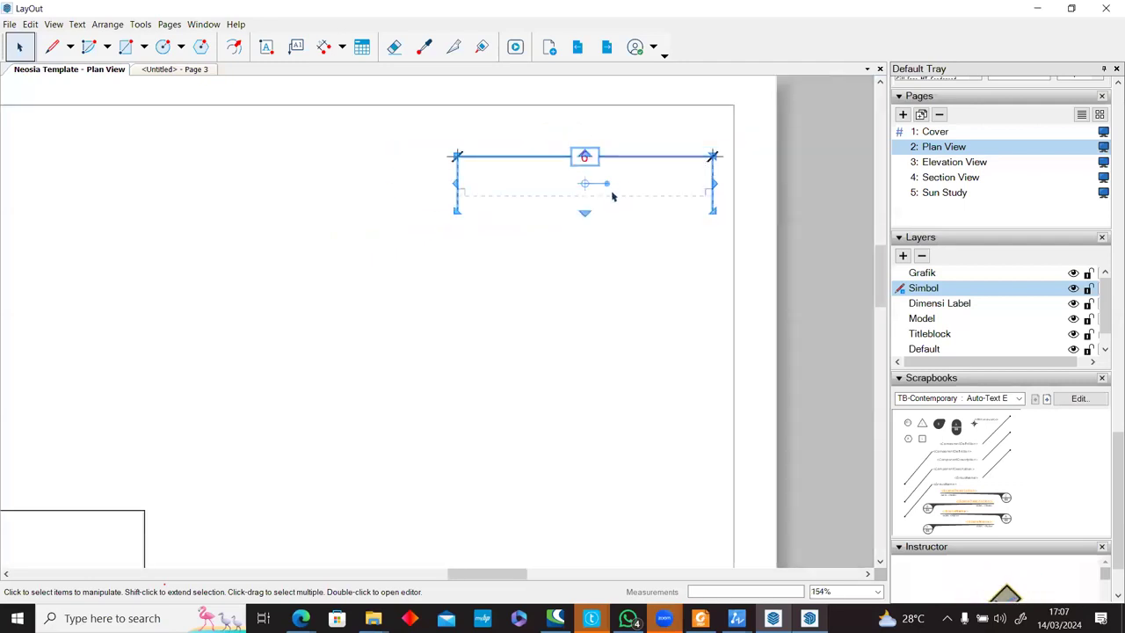
click(563, 292)
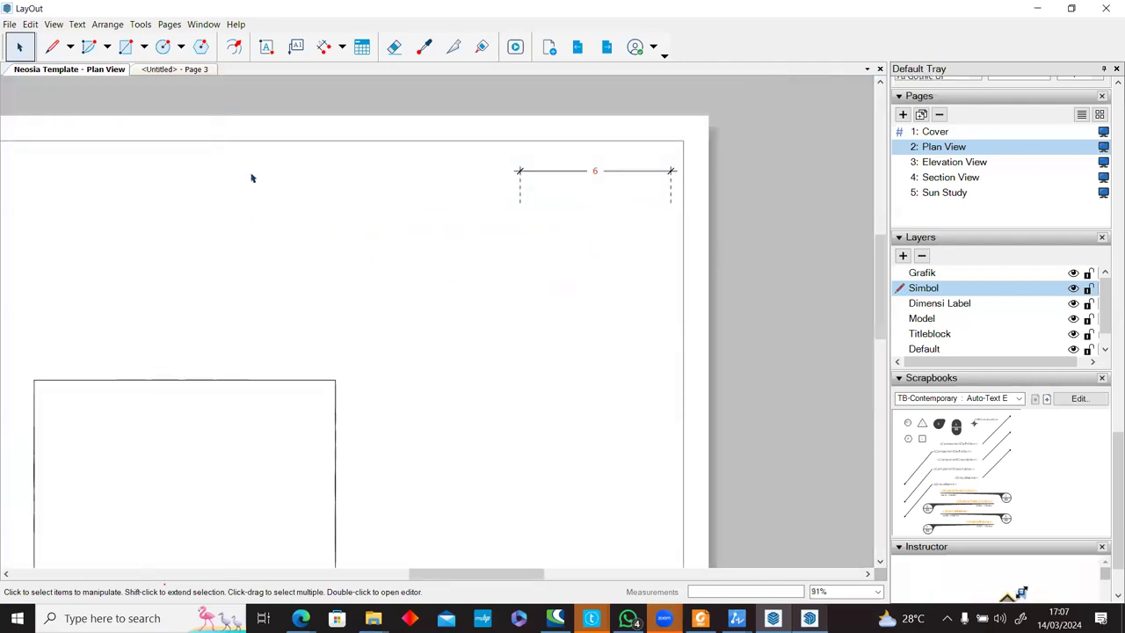
Add a linear dimension above the plan rectangle, spanning its full top edge.
middle_drag(251, 176, 428, 153)
click(324, 47)
click(209, 357)
click(510, 357)
click(513, 236)
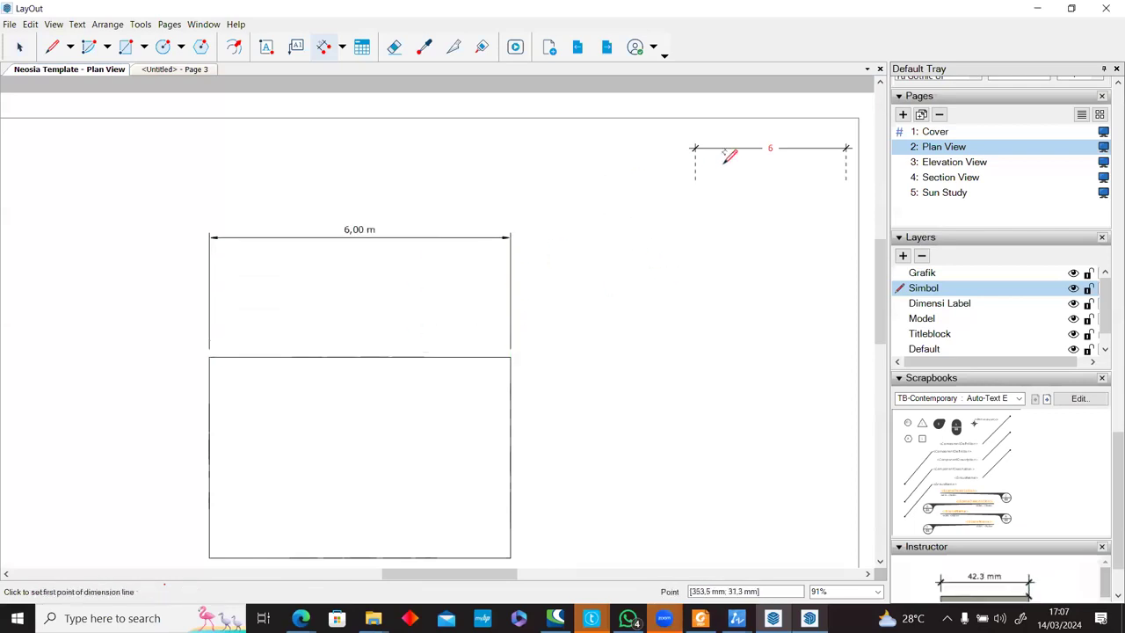
Sample the corner sample dimension's style and apply it to the new dimension above the plan rectangle.
click(424, 46)
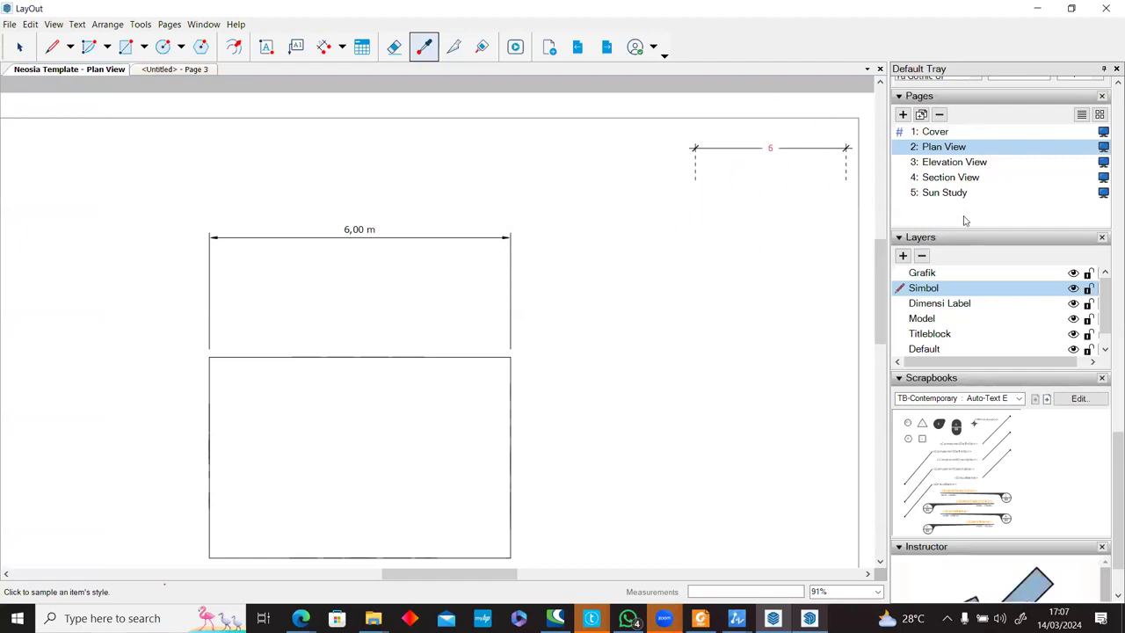
scroll(1109, 451, down, 1)
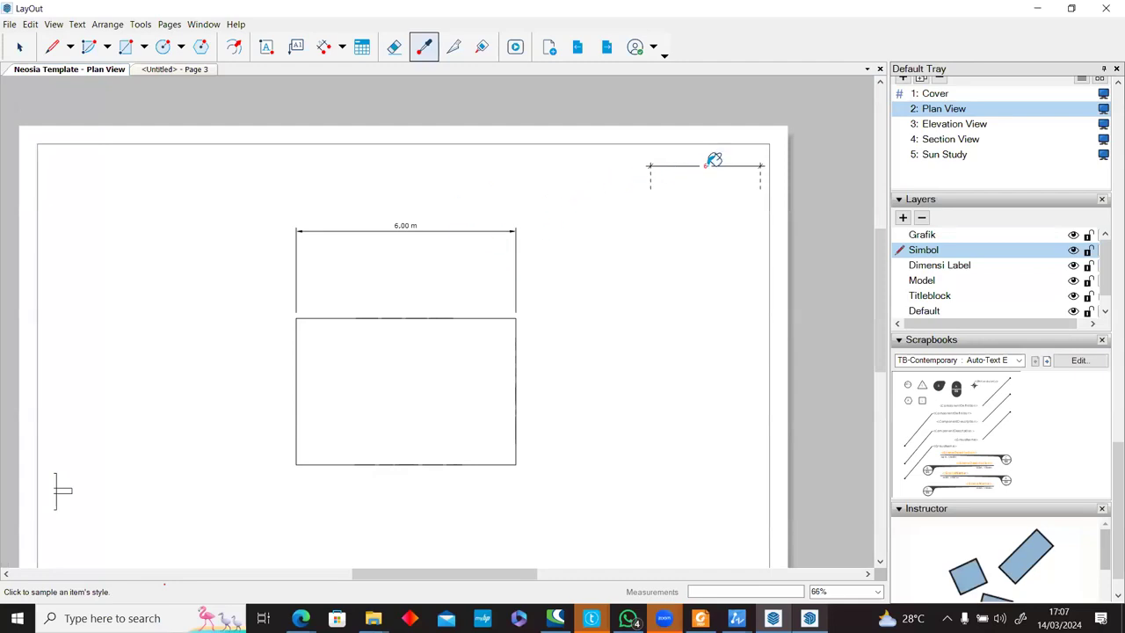
click(489, 232)
scroll(400, 227, up, 2)
click(418, 216)
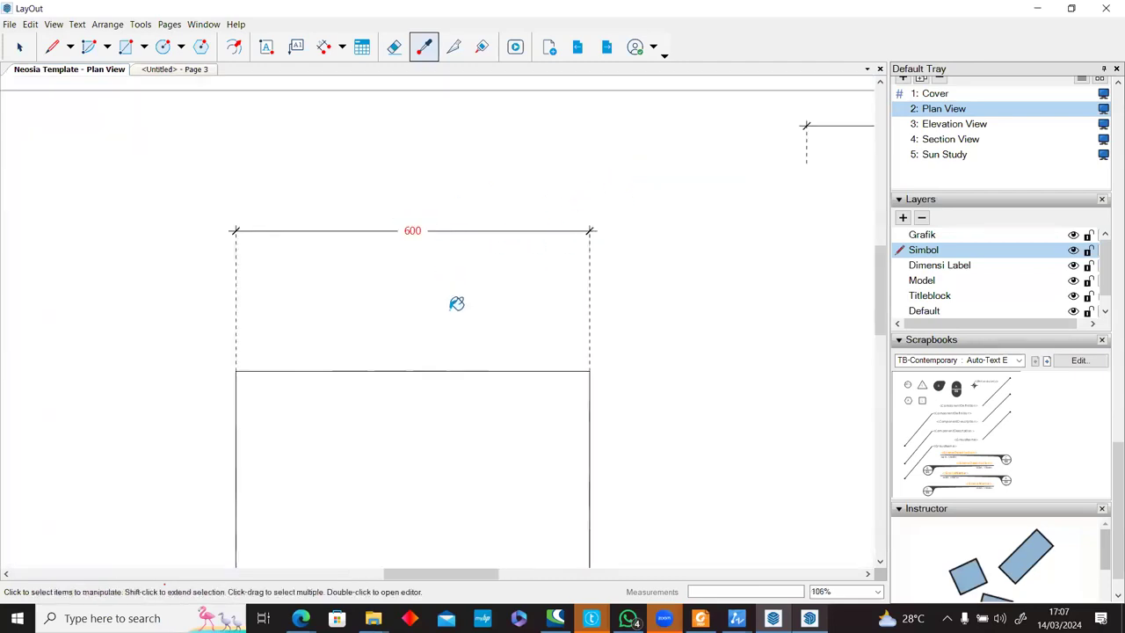
scroll(414, 269, down, 2)
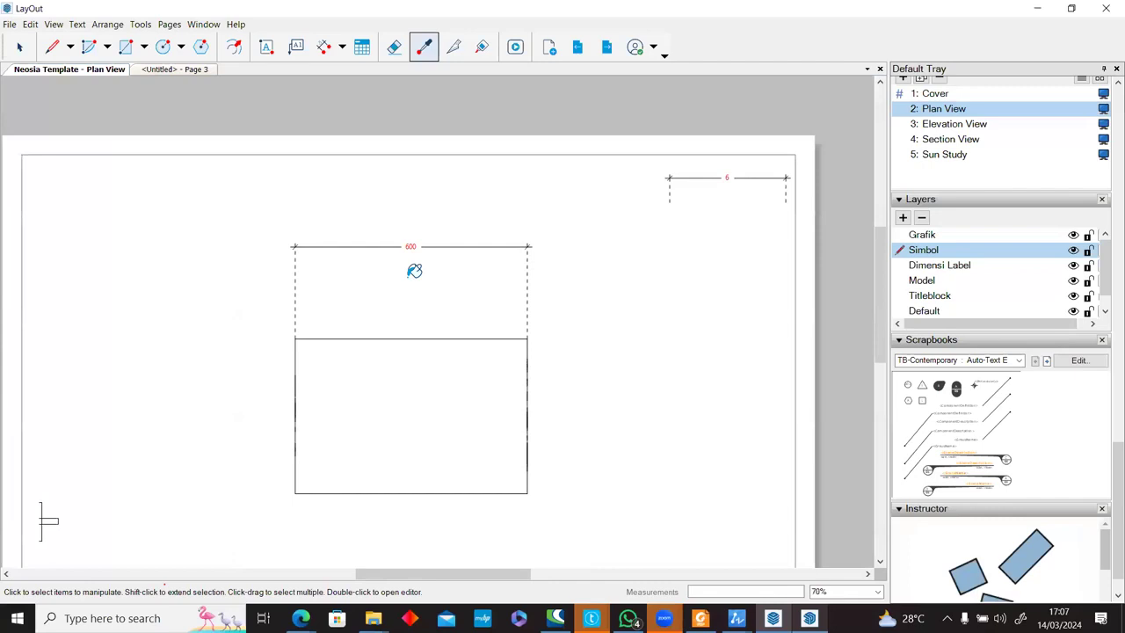
Try the style sampled from the auto-text scrapbook on the dimension above the plan, and restore the dimension's red-text style.
click(423, 45)
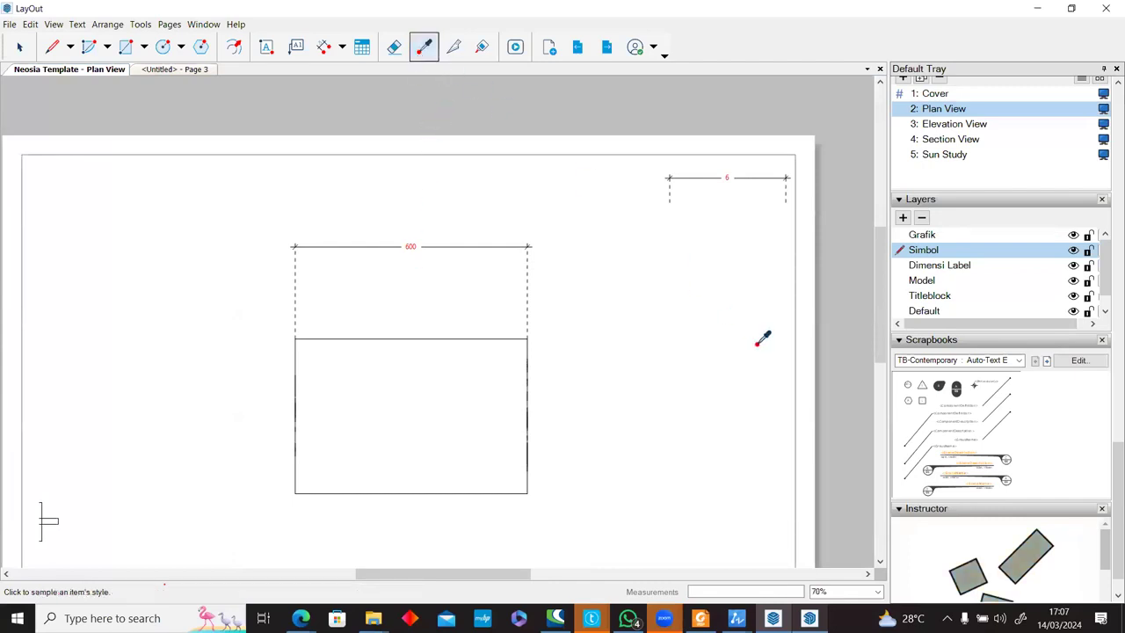
scroll(986, 467, up, 2)
scroll(973, 454, down, 1)
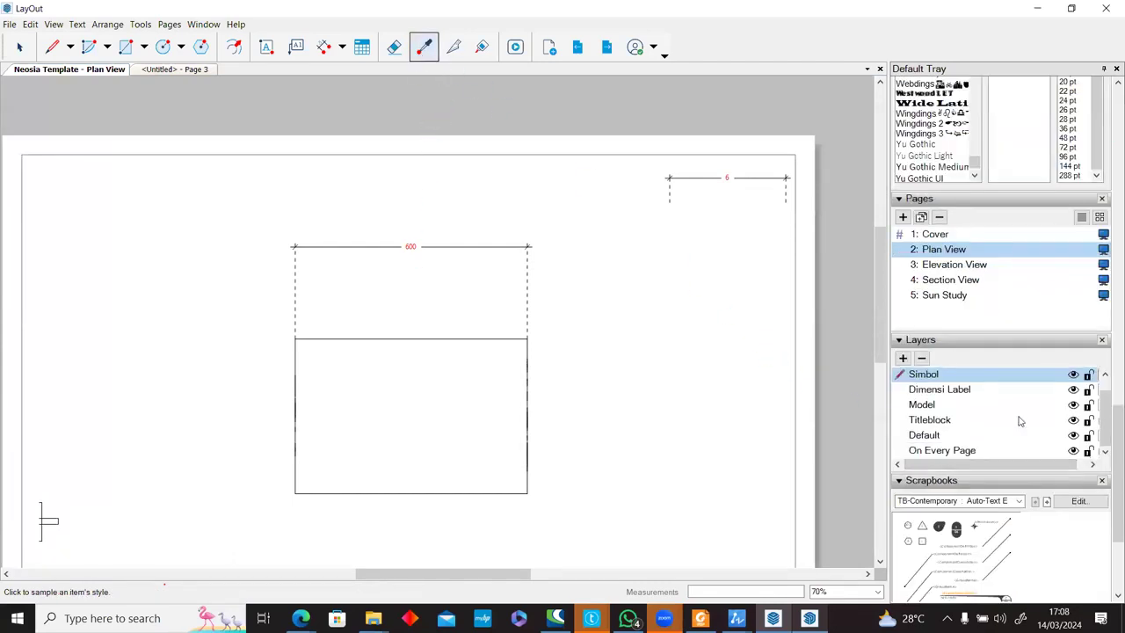
drag(1106, 445, 1110, 471)
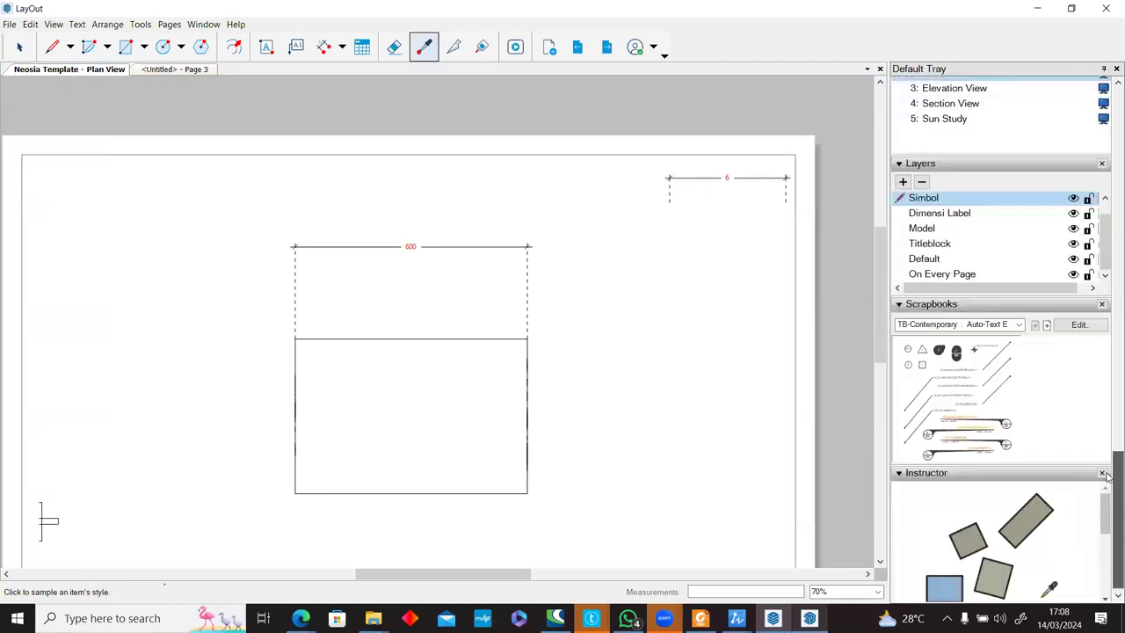
click(961, 414)
click(413, 240)
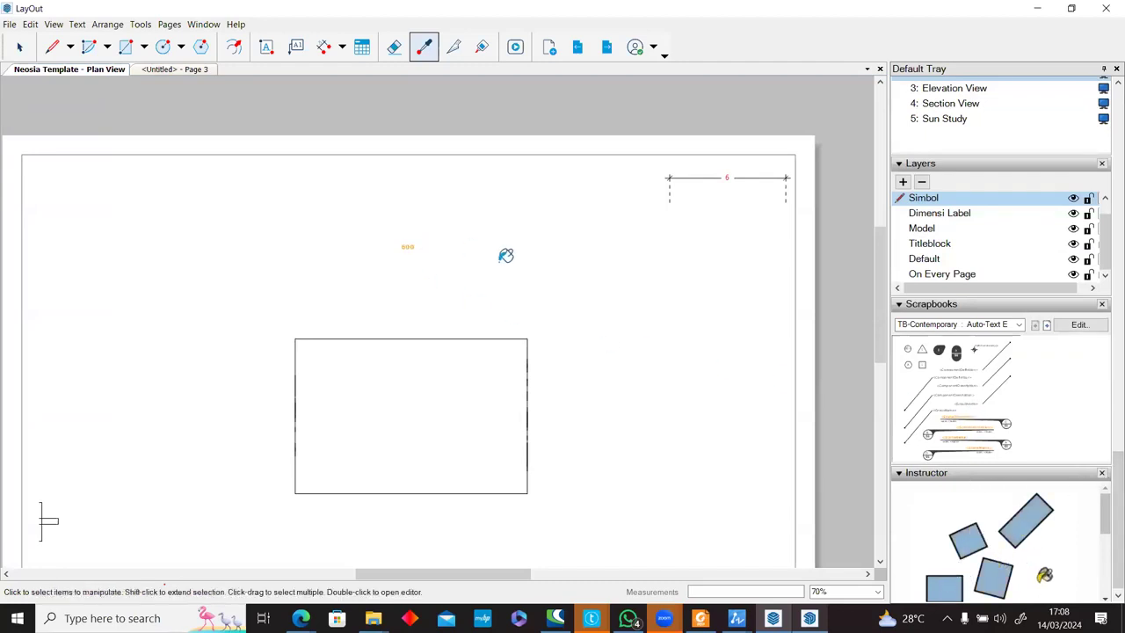
scroll(430, 242, up, 5)
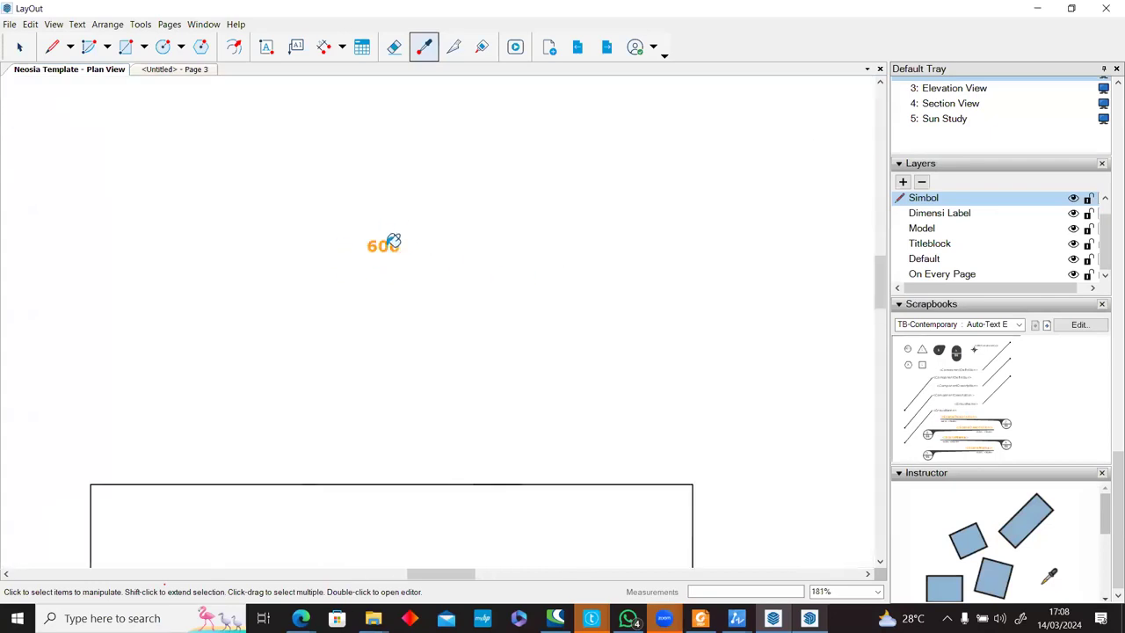
scroll(377, 246, down, 2)
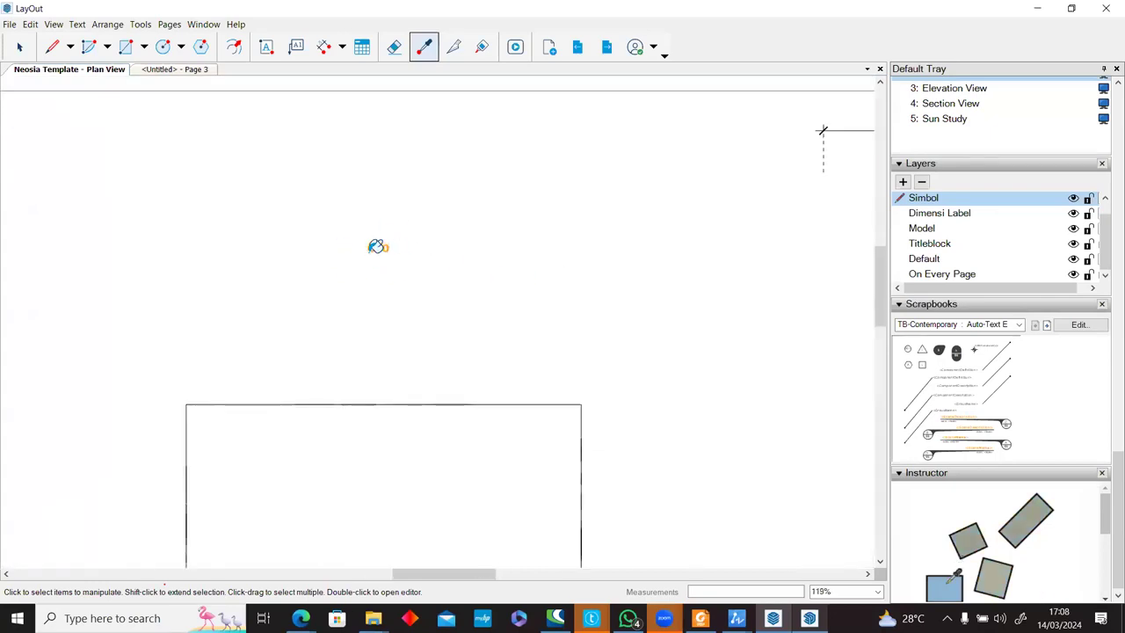
click(377, 246)
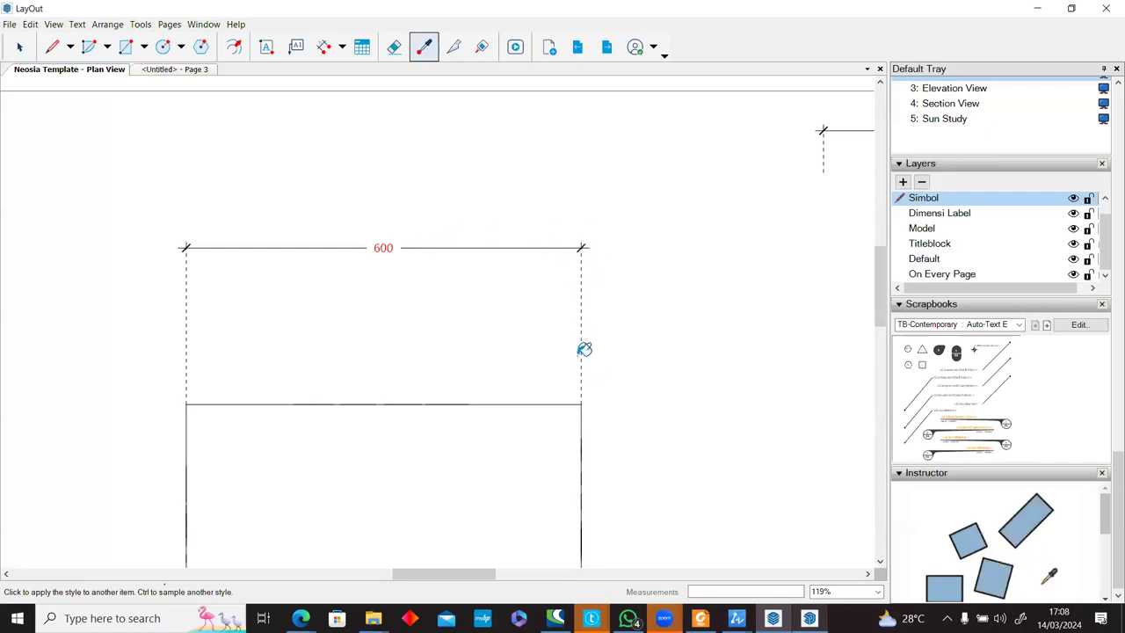
Try another scrapbook symbol's style on the plan's top dimension, and undo the style change.
click(424, 46)
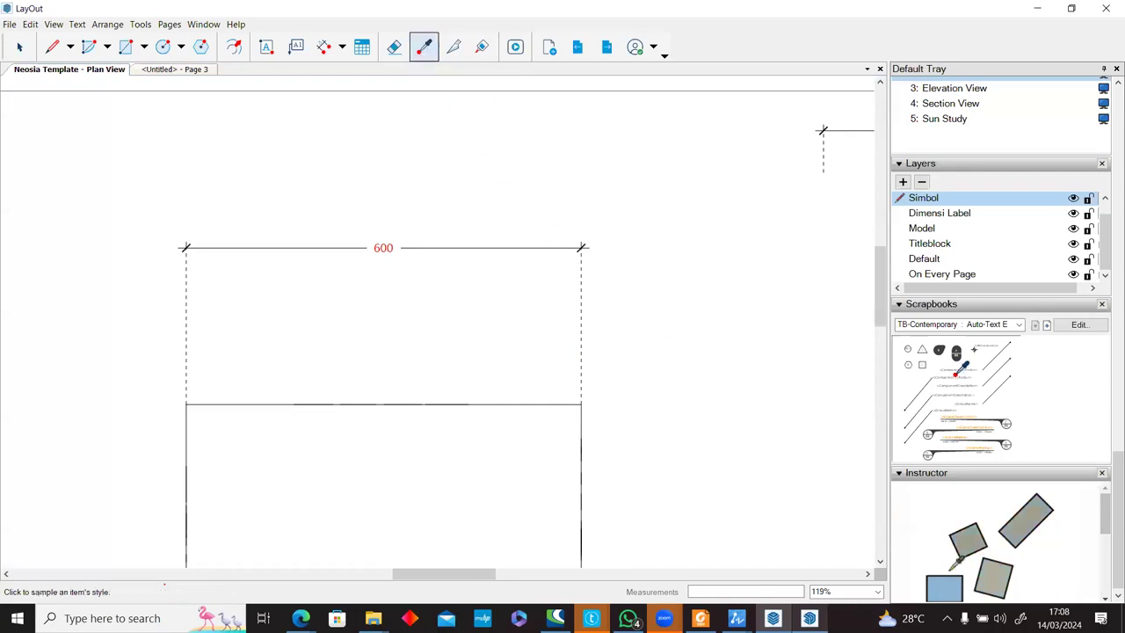
click(390, 244)
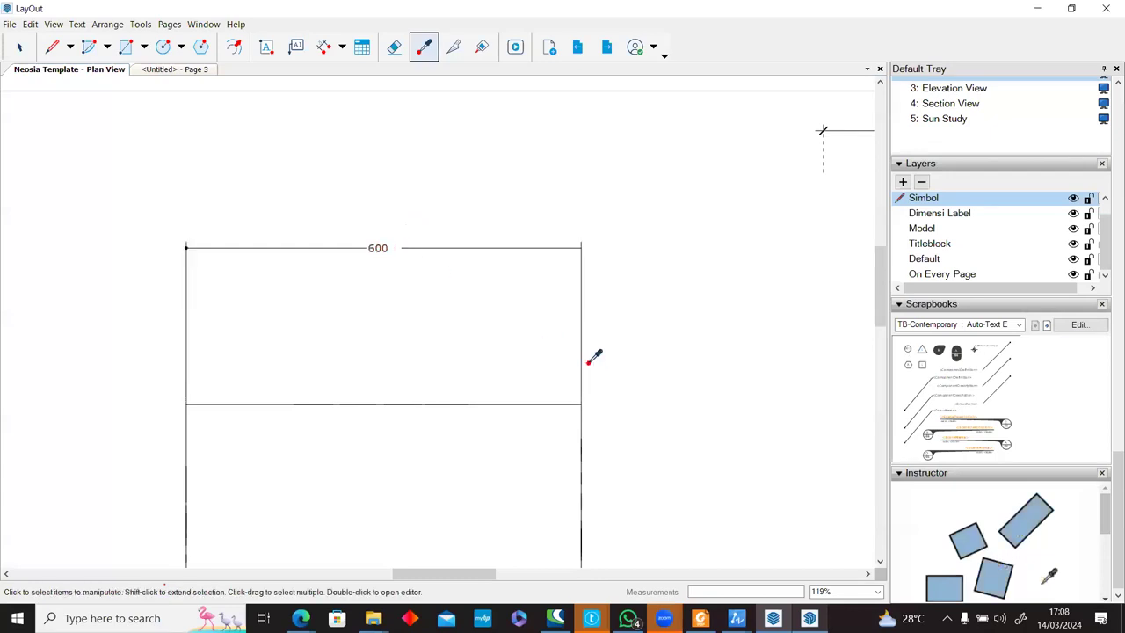
key(ctrl+z)
scroll(628, 310, down, 4)
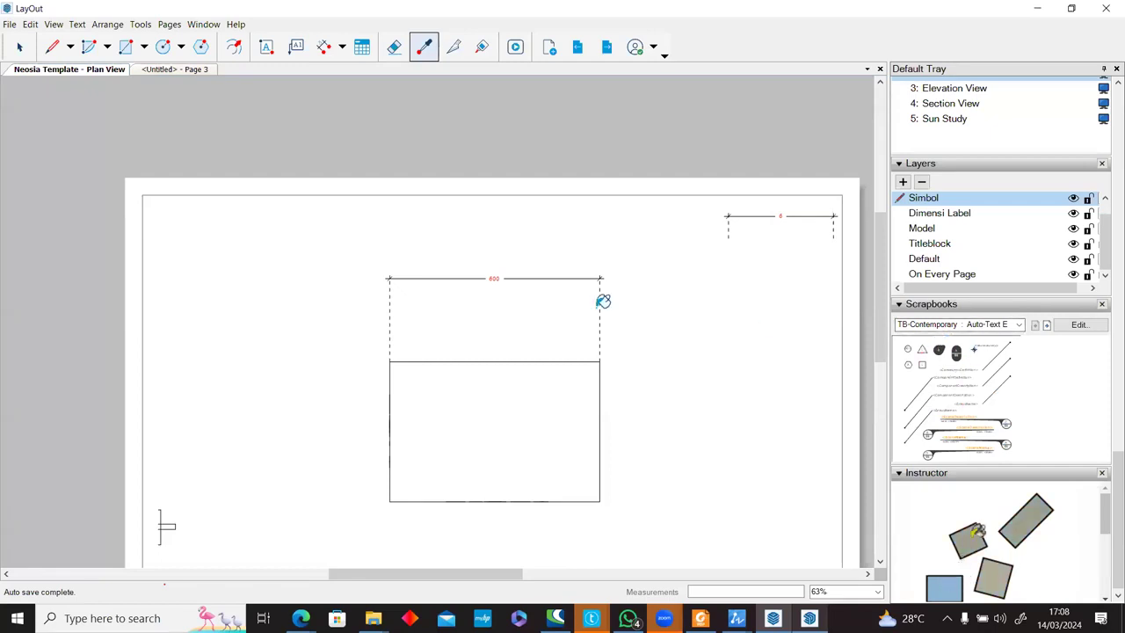
Browse the TB-Contemporary scrapbook pages, including Sheet Index, and return to the auto-text page.
click(1047, 325)
click(1047, 325)
click(1036, 325)
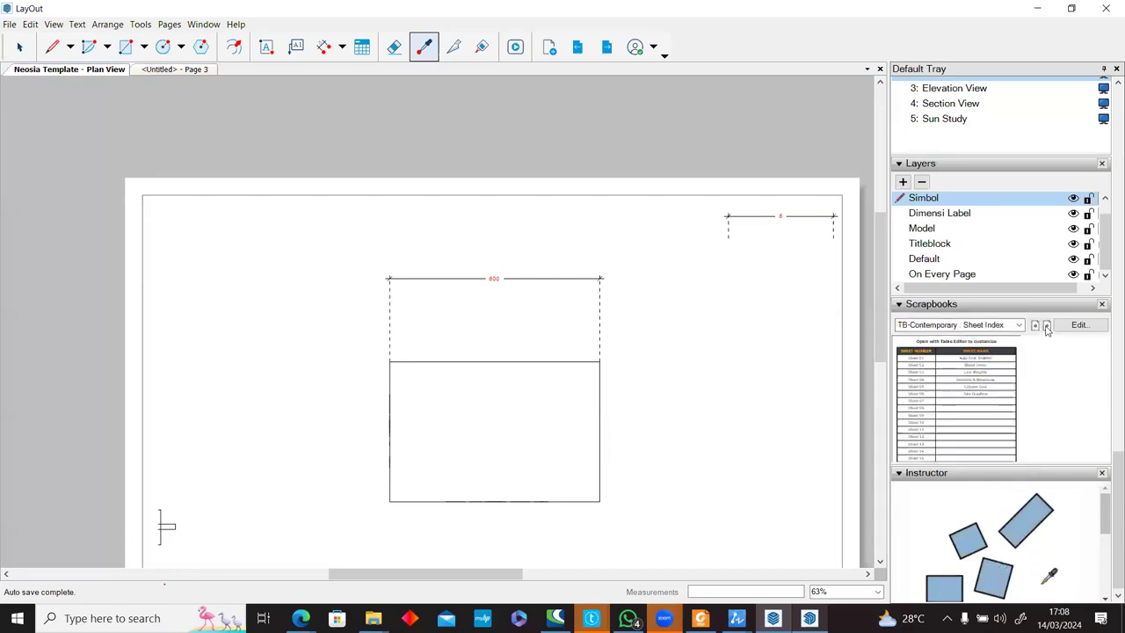
click(1047, 326)
click(1036, 325)
scroll(592, 353, down, 2)
click(1035, 325)
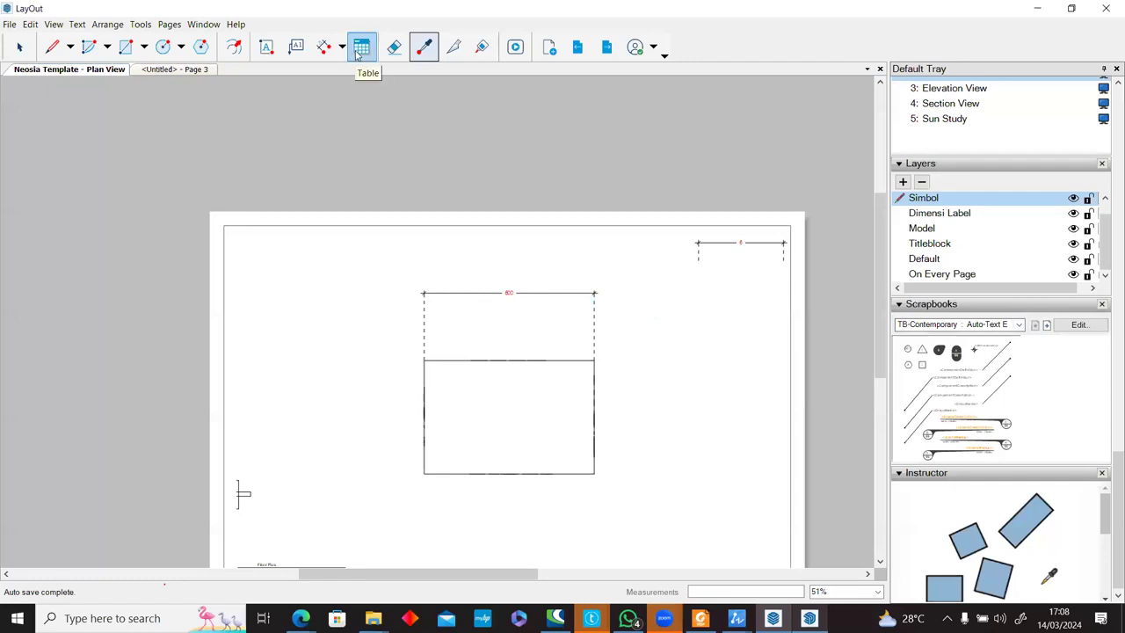
click(19, 47)
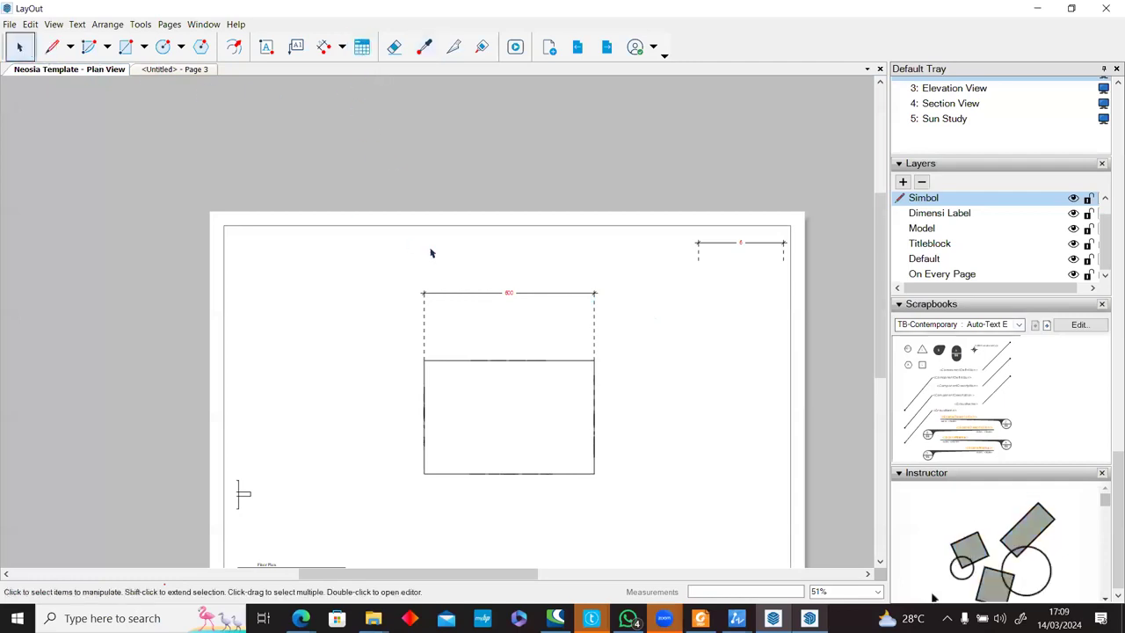
click(503, 294)
click(372, 80)
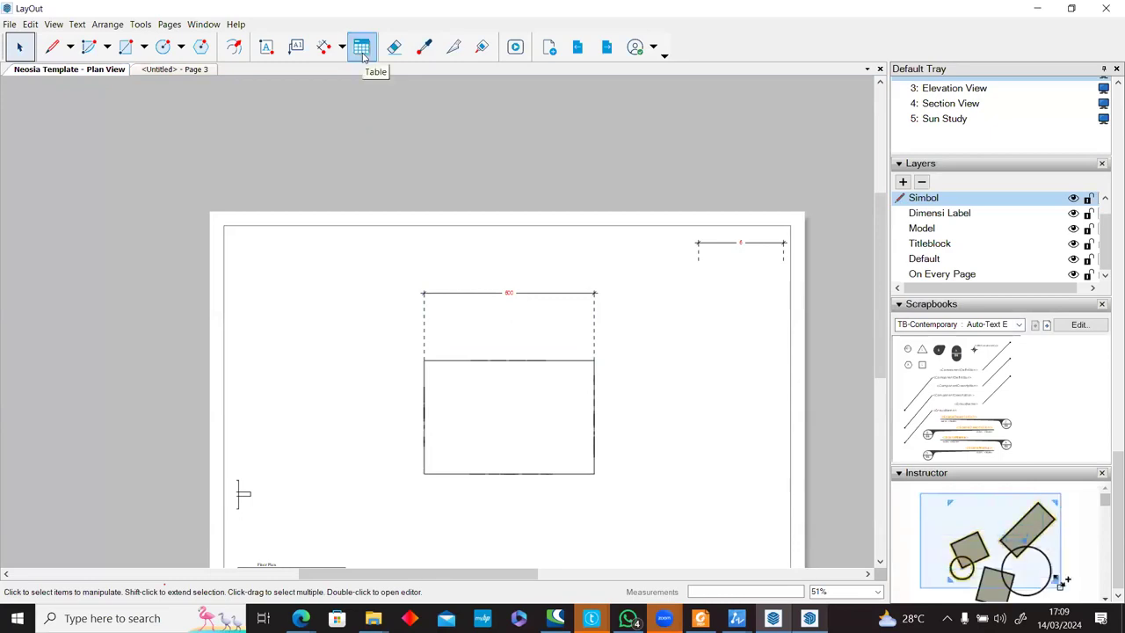
click(361, 48)
scroll(668, 378, up, 3)
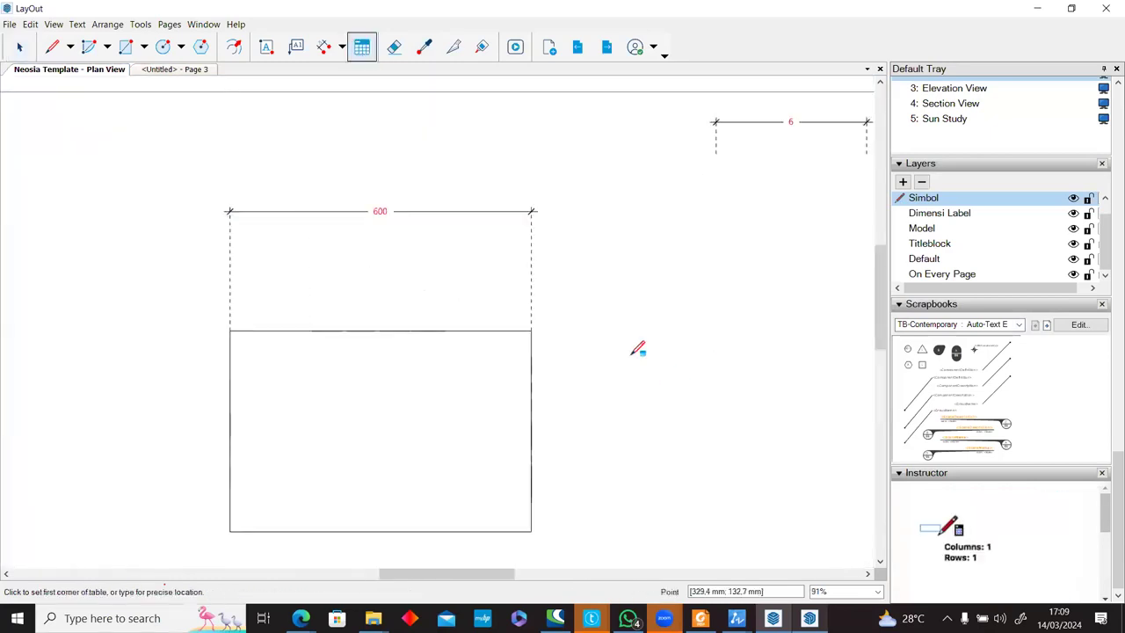
click(603, 307)
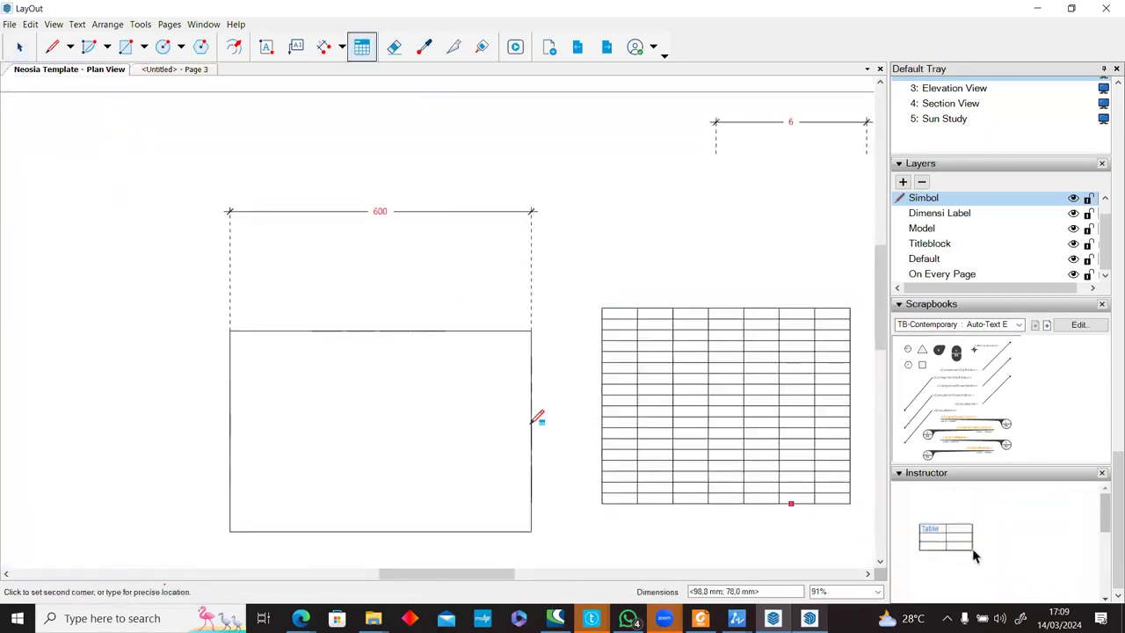
key(Escape)
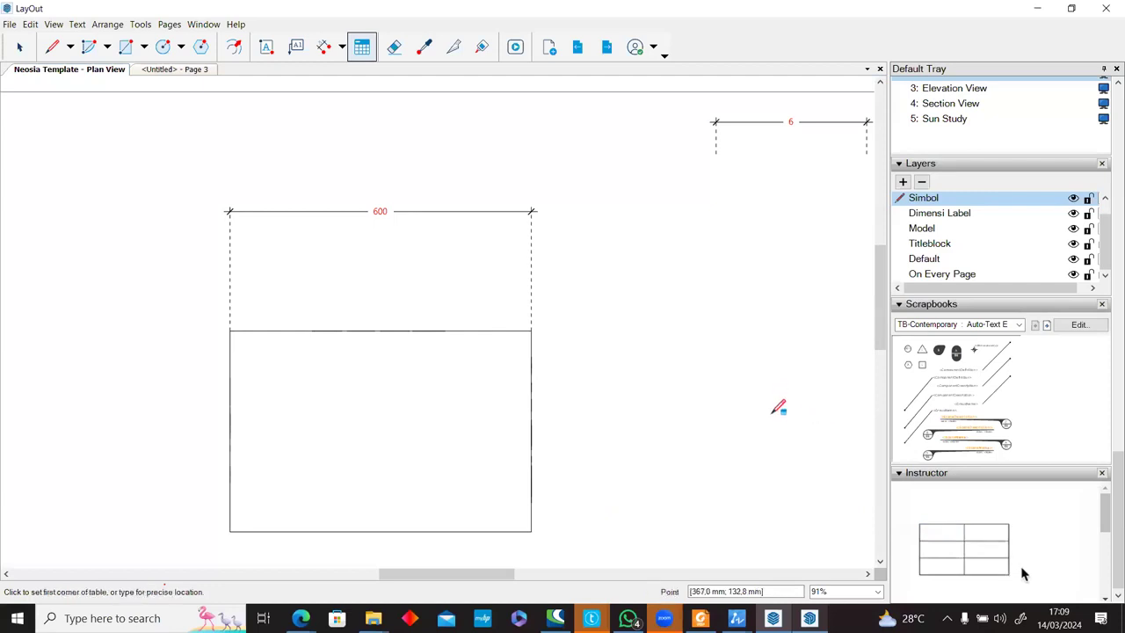
Draw a table with 3 columns and 8 rows in the empty space beside the plan rectangle.
scroll(753, 370, down, 2)
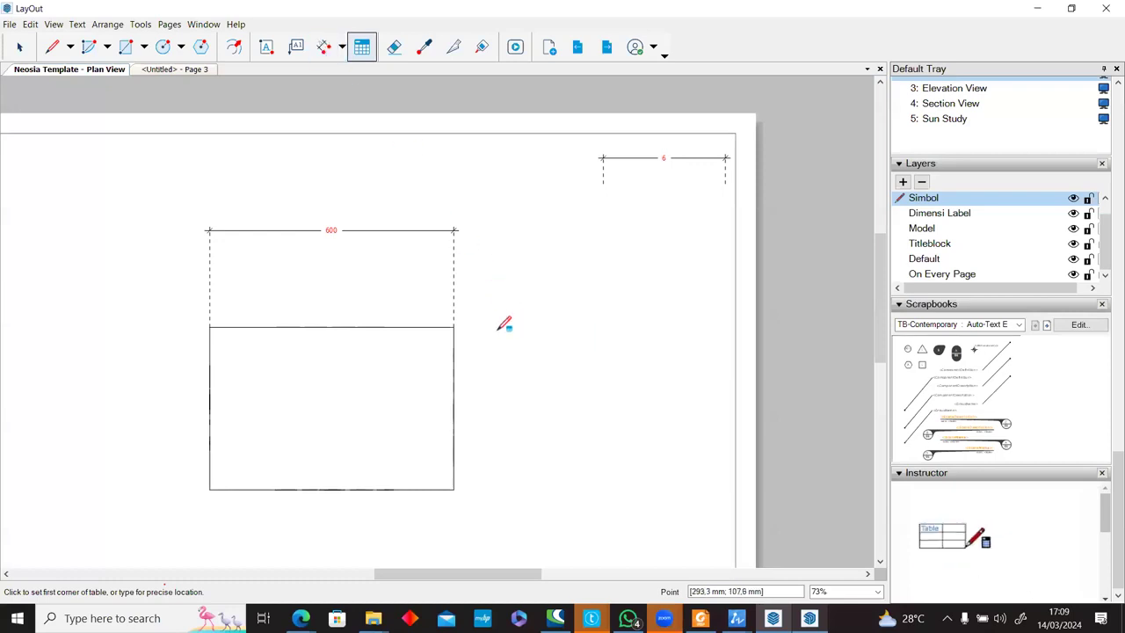
scroll(537, 302, up, 1)
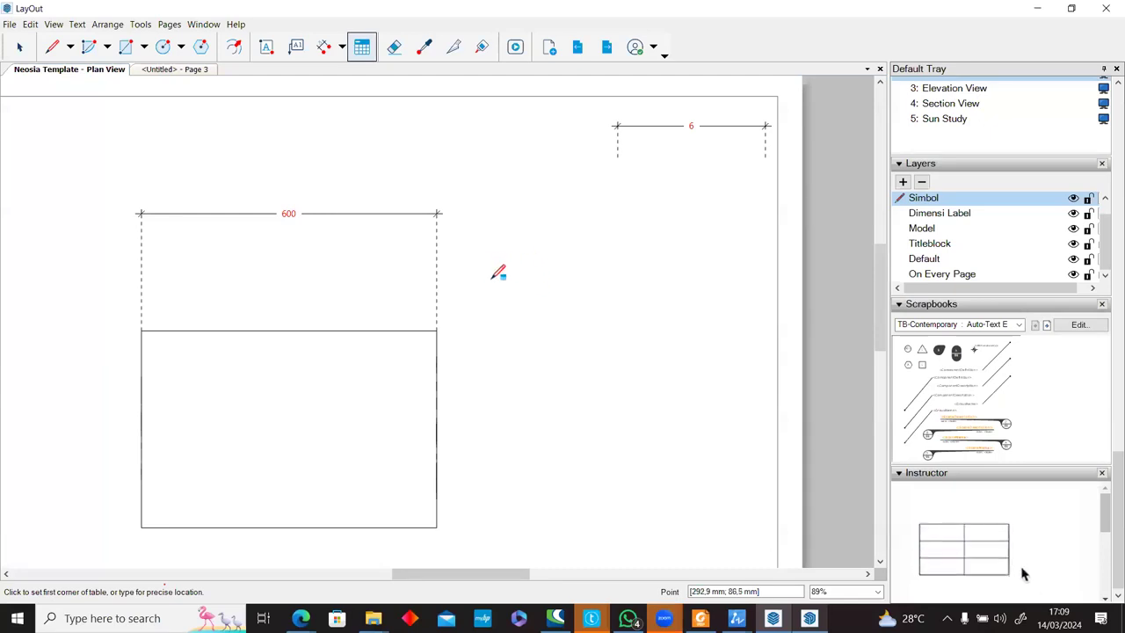
click(492, 280)
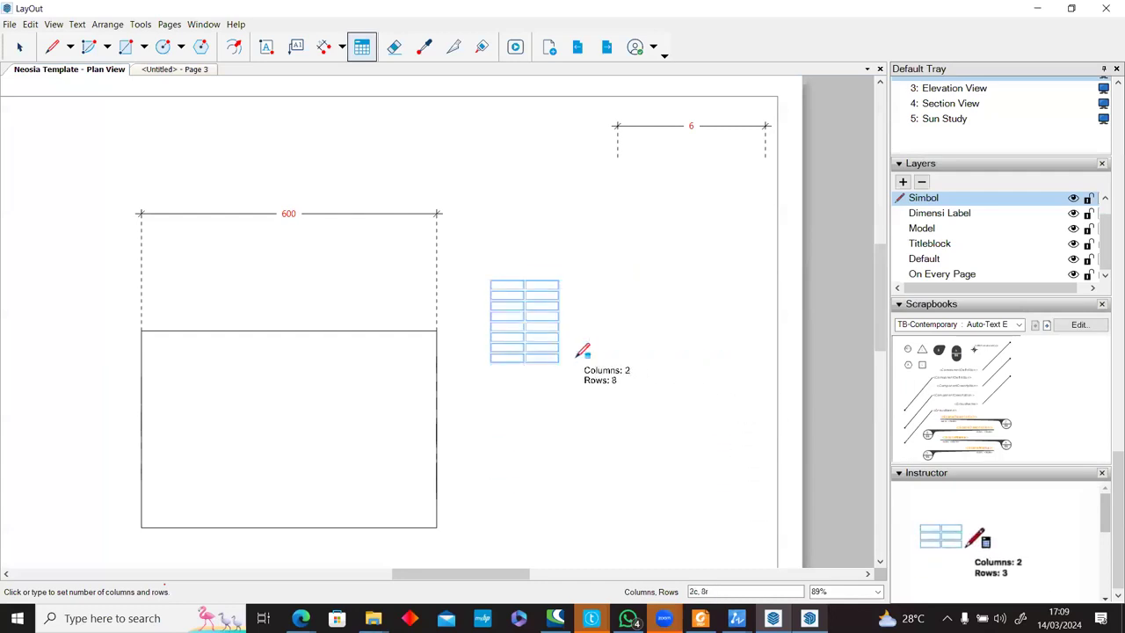
scroll(582, 351, up, 2)
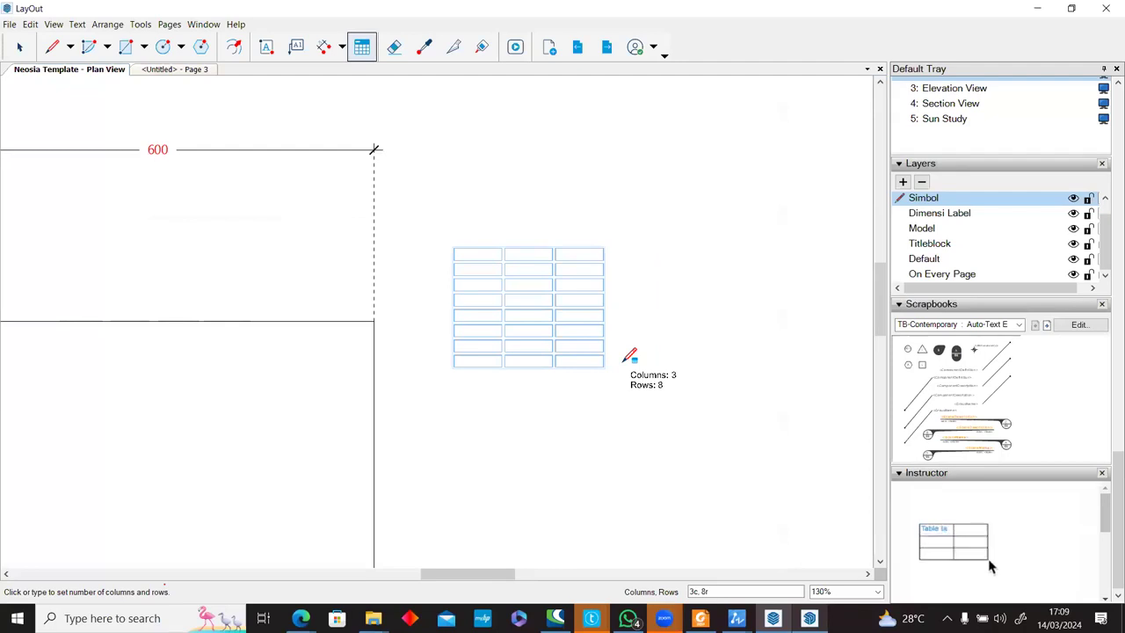
click(626, 360)
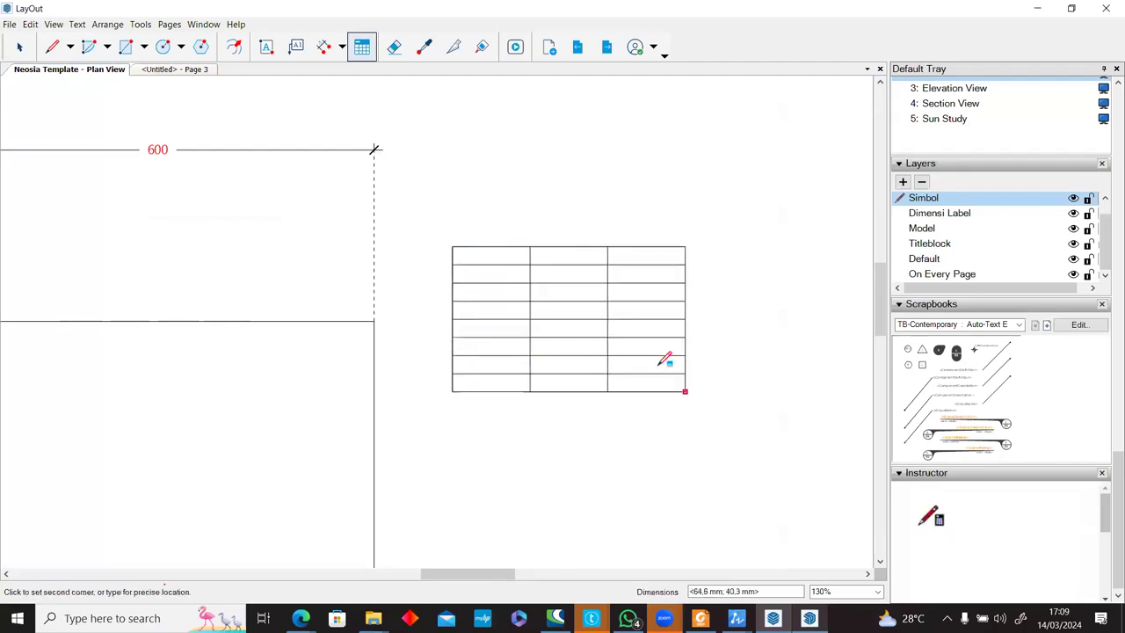
scroll(765, 407, down, 2)
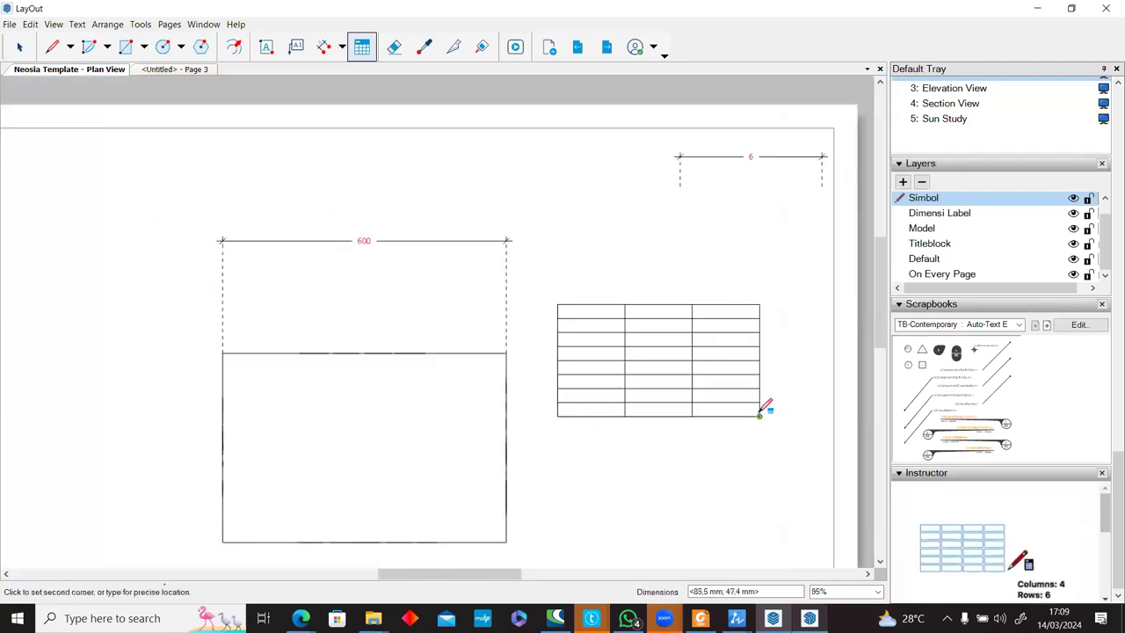
click(805, 437)
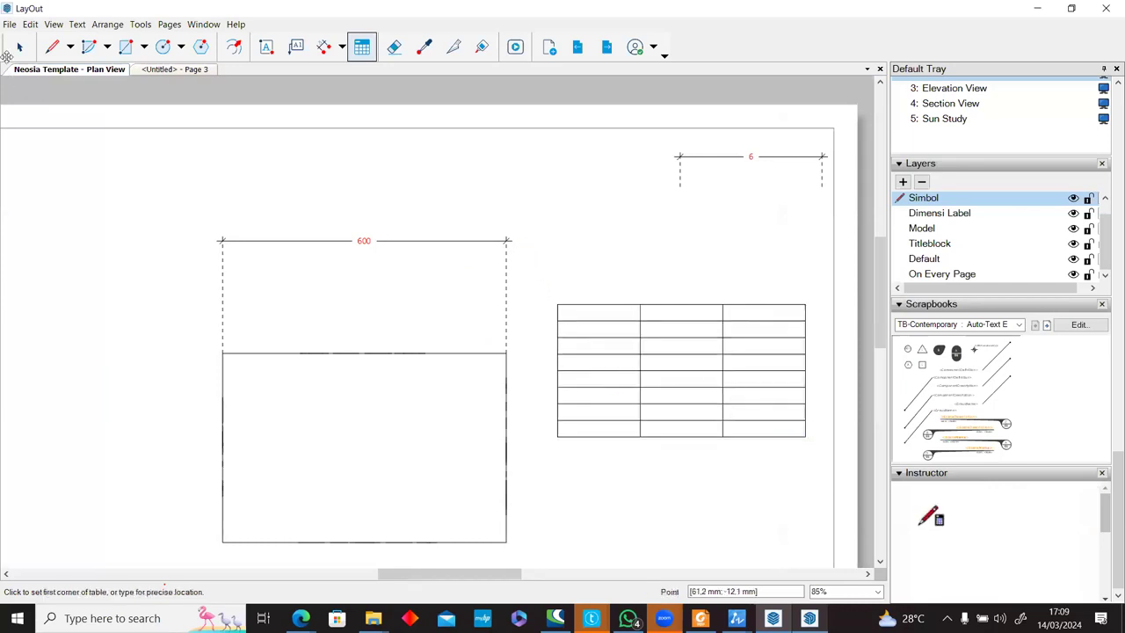
Open the table beside the plan for editing and narrow its first column.
right_click(603, 284)
key(Escape)
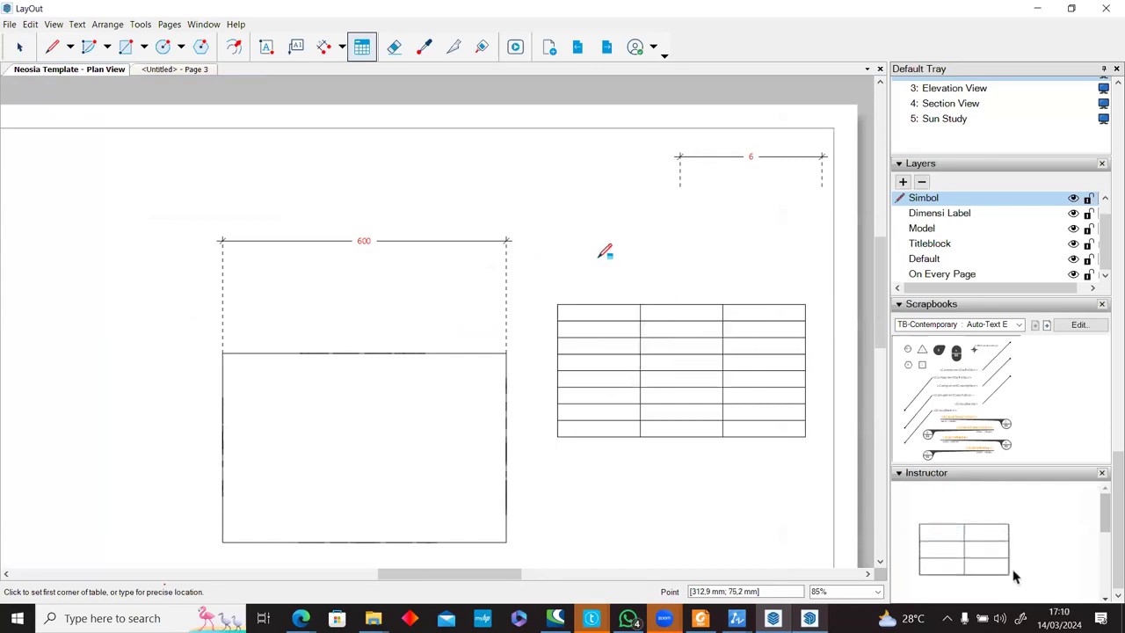
key(space)
click(639, 329)
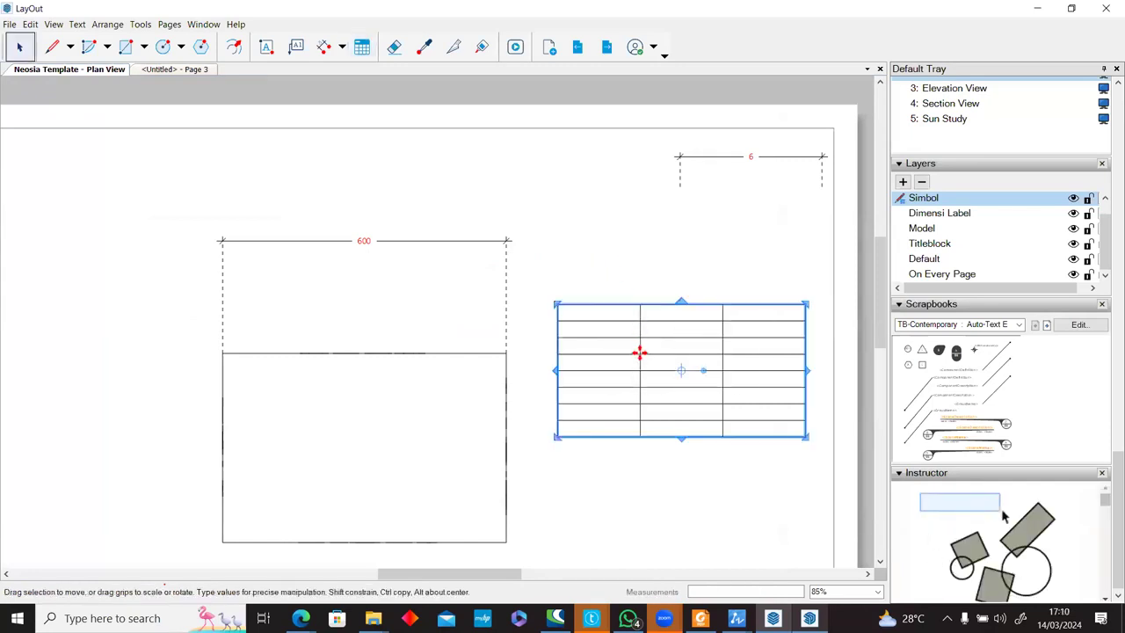
double_click(640, 345)
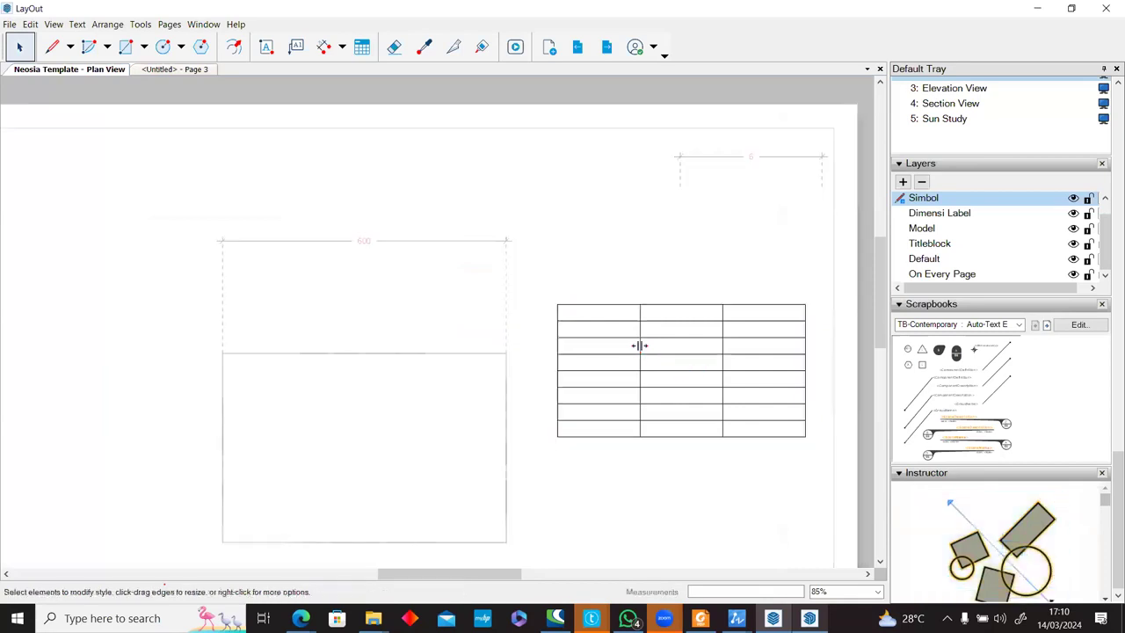
drag(639, 347, 589, 344)
mouse_move(754, 346)
mouse_down()
mouse_move(806, 346)
mouse_move(765, 352)
mouse_up()
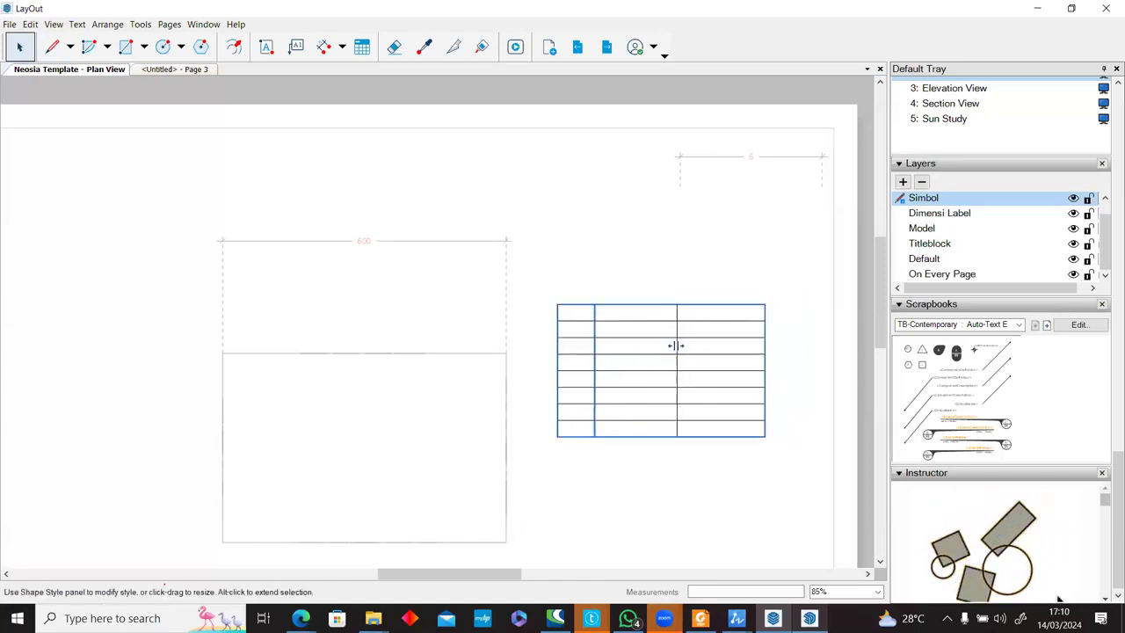
drag(594, 342, 587, 341)
Widen the table's middle column and finish editing the table.
drag(666, 339, 701, 341)
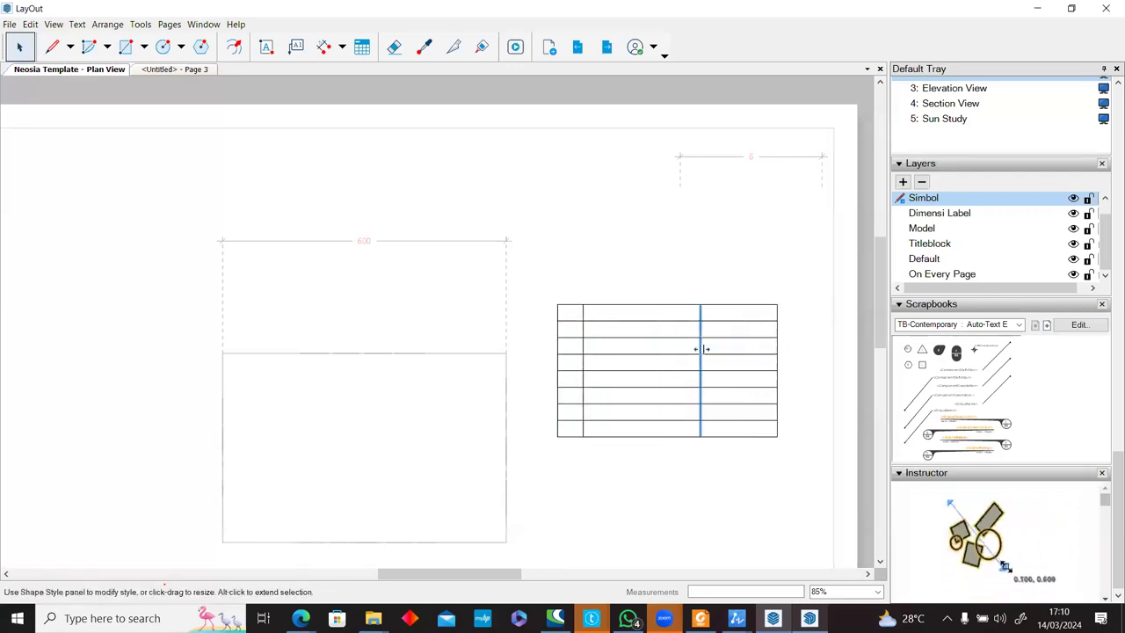
drag(701, 352, 720, 349)
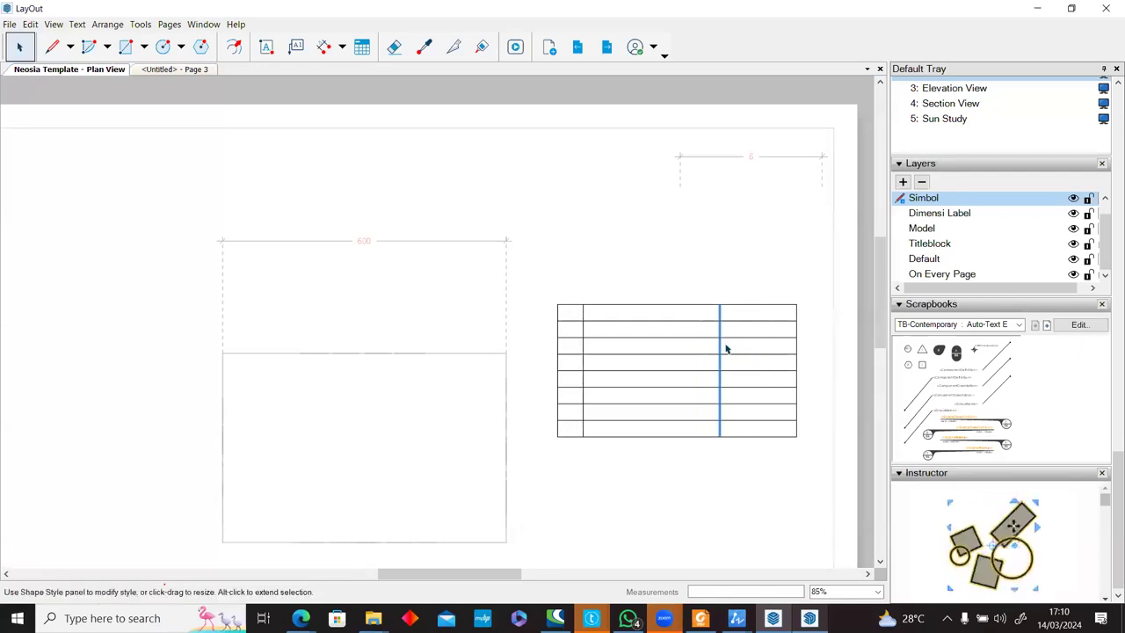
drag(721, 346, 728, 344)
scroll(620, 326, up, 3)
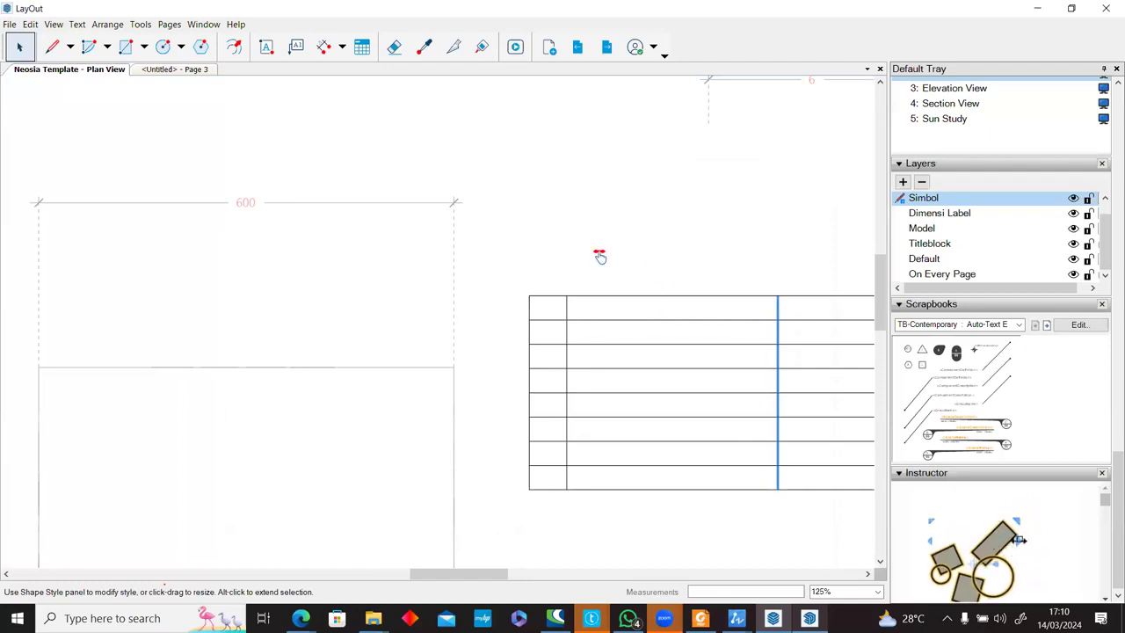
middle_drag(600, 257, 438, 211)
click(504, 231)
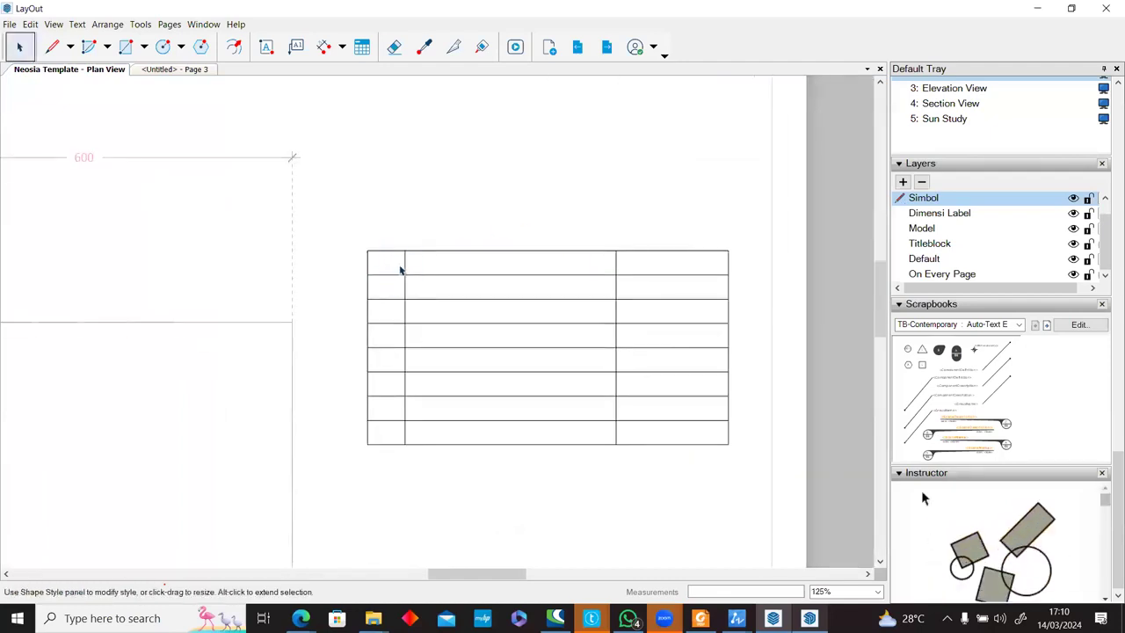
Add a text box reading "No" over the first cell of the table's header row.
click(267, 48)
scroll(384, 267, up, 2)
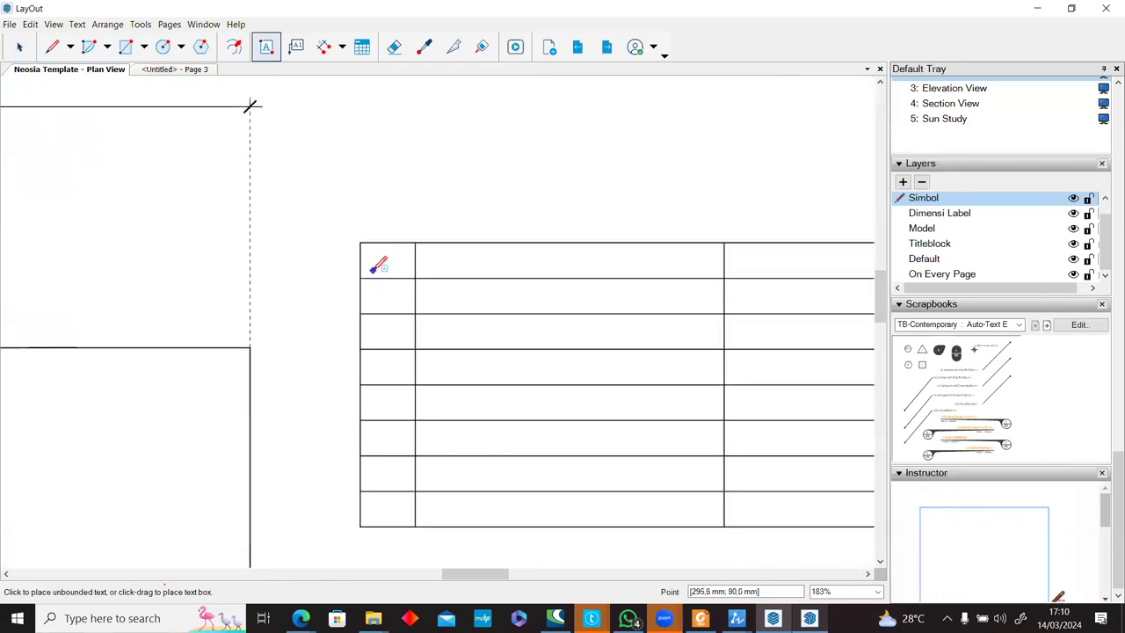
click(372, 273)
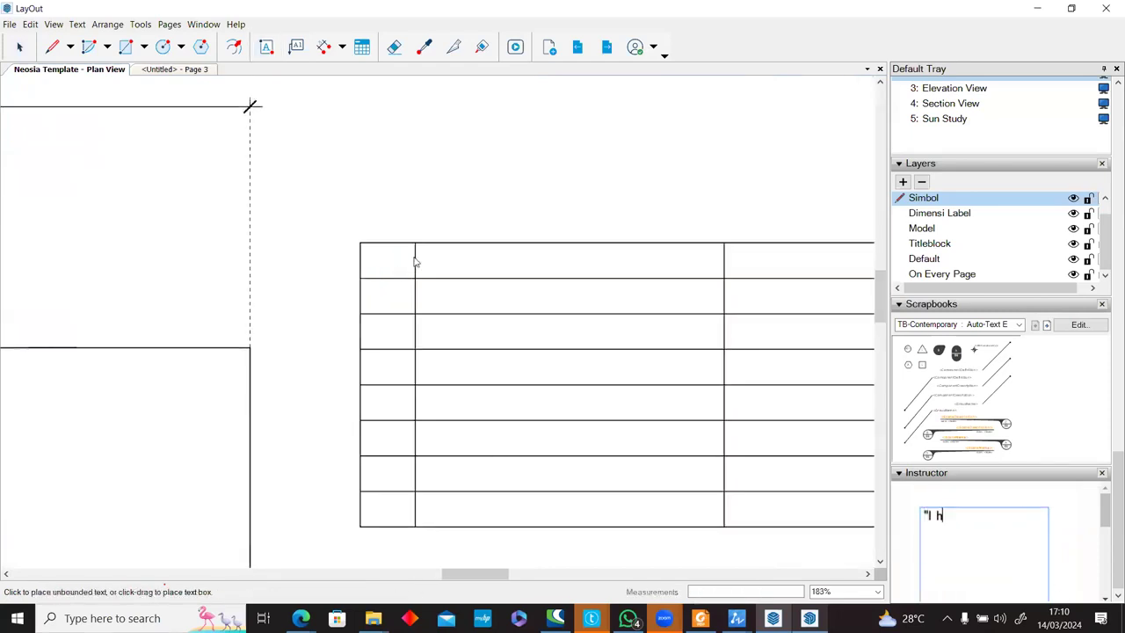
click(415, 262)
drag(360, 243, 492, 287)
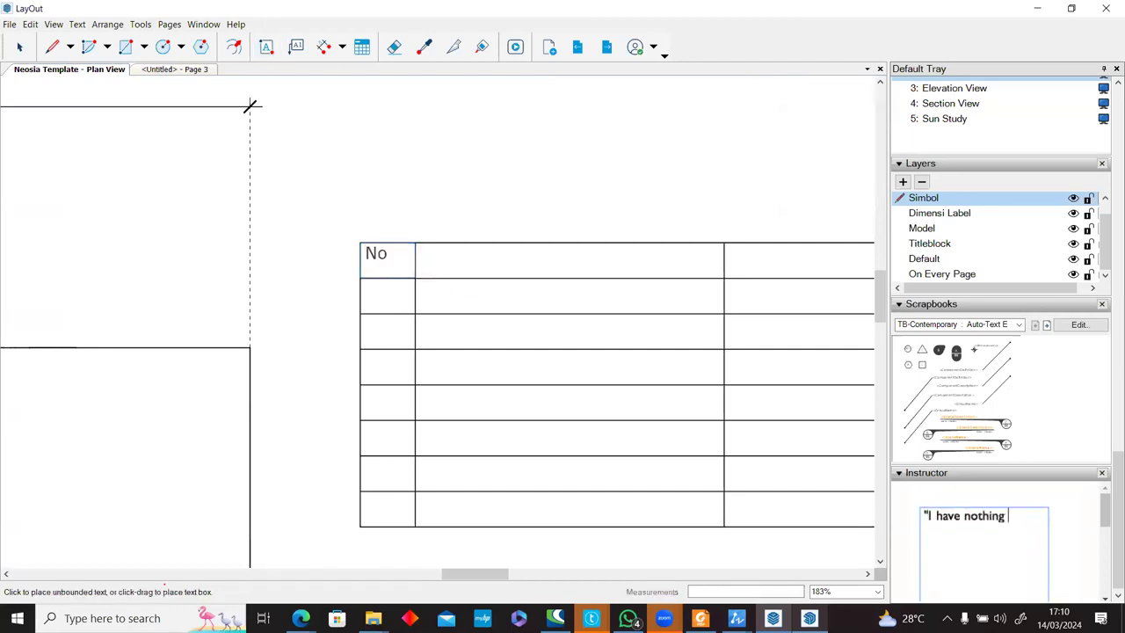
click(475, 198)
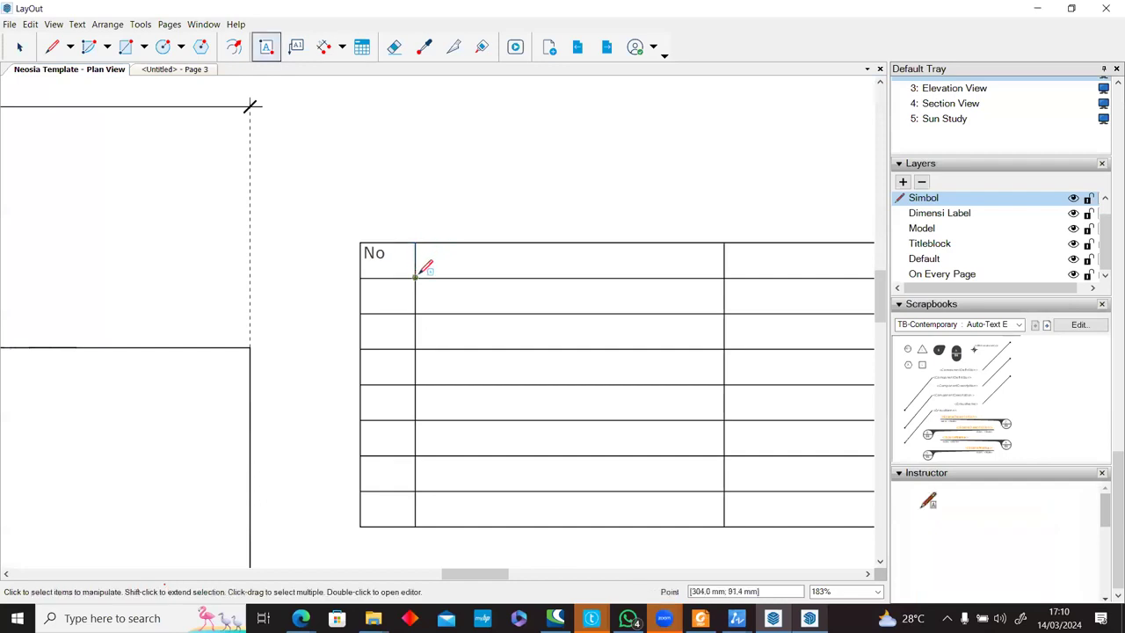
Add text boxes reading "Nama Barang" and "Harga" over the second and third cells of the table's header row.
click(483, 283)
key(Escape)
drag(416, 276, 726, 244)
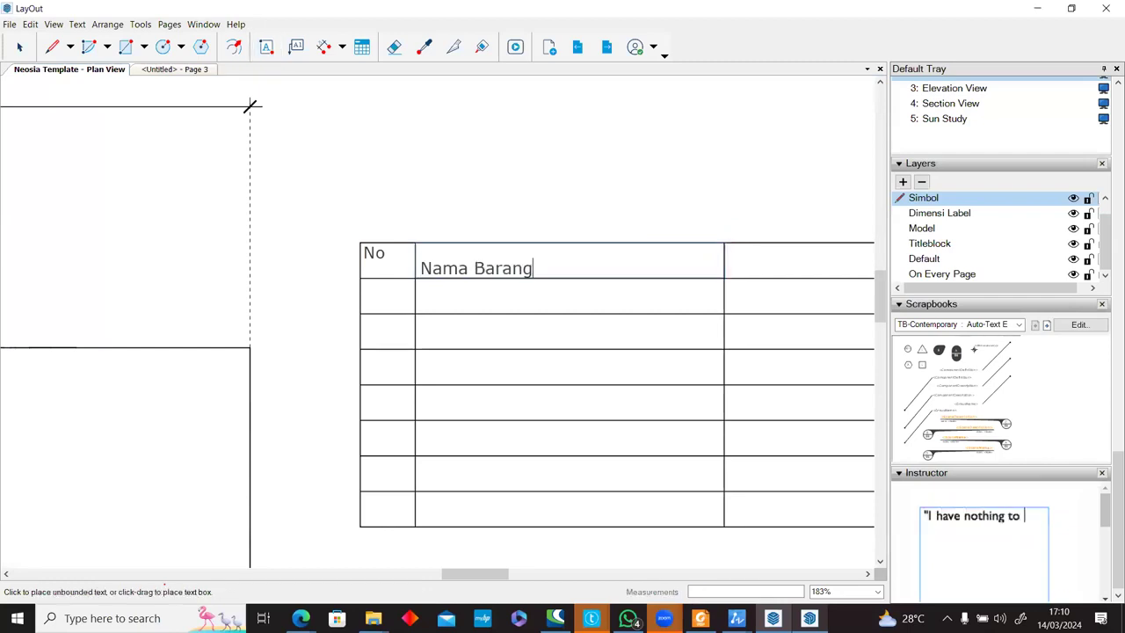
middle_drag(726, 281, 494, 278)
drag(494, 276, 645, 253)
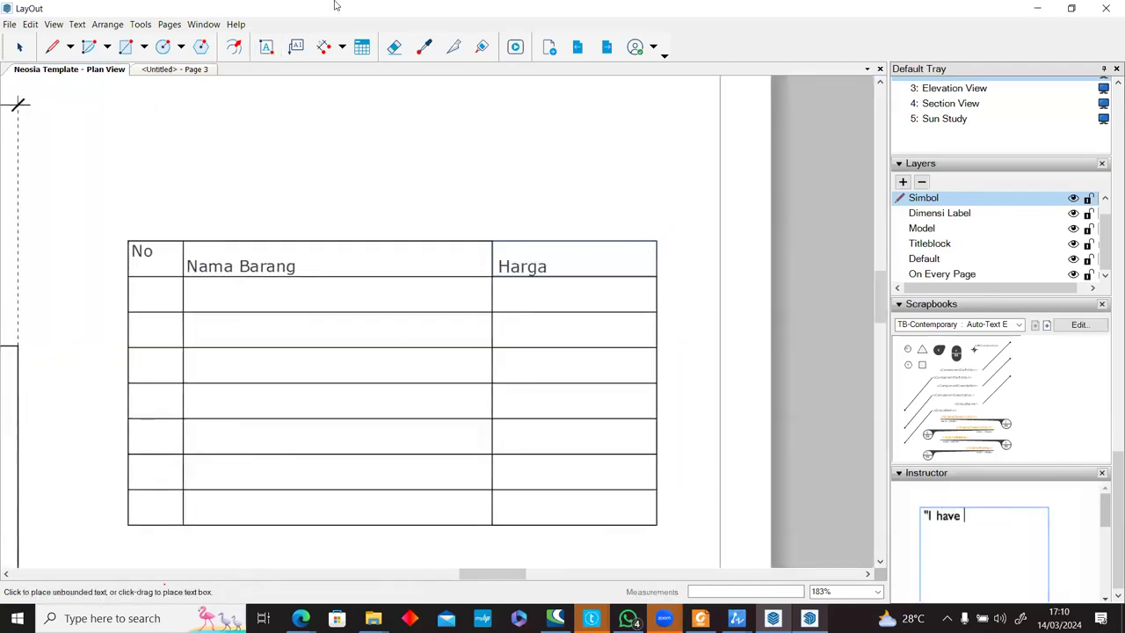
click(20, 47)
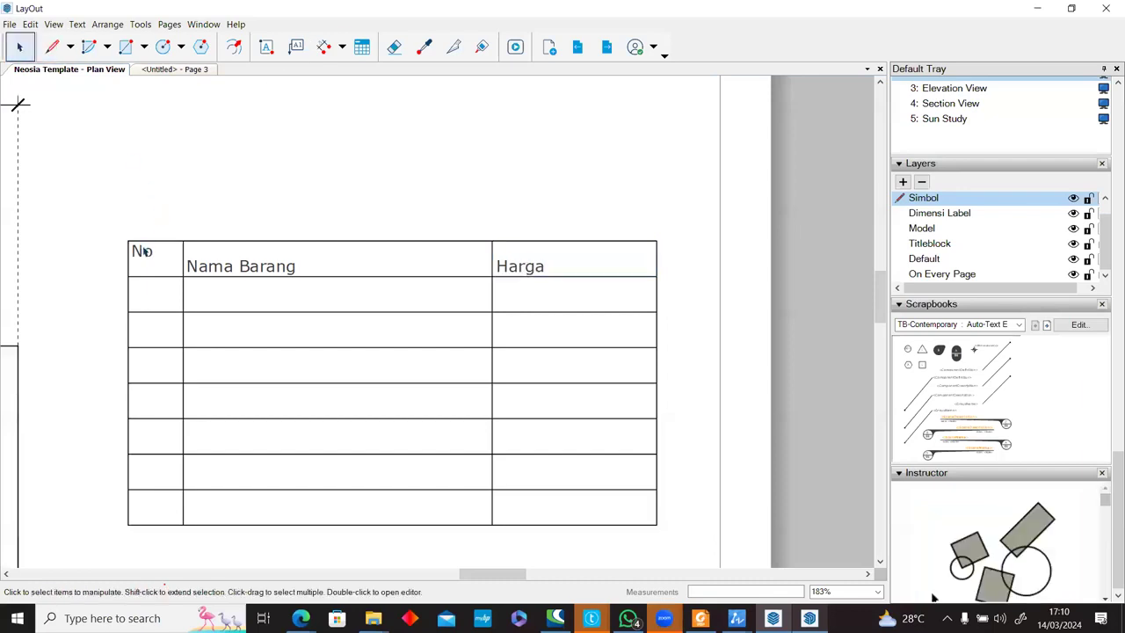
Move the No, Nama Barang and Harga texts so they line up vertically centred within the header row.
click(146, 252)
drag(184, 277, 172, 255)
drag(291, 261, 340, 249)
drag(538, 269, 559, 269)
mouse_move(558, 269)
mouse_down()
mouse_move(583, 273)
mouse_move(550, 272)
mouse_up()
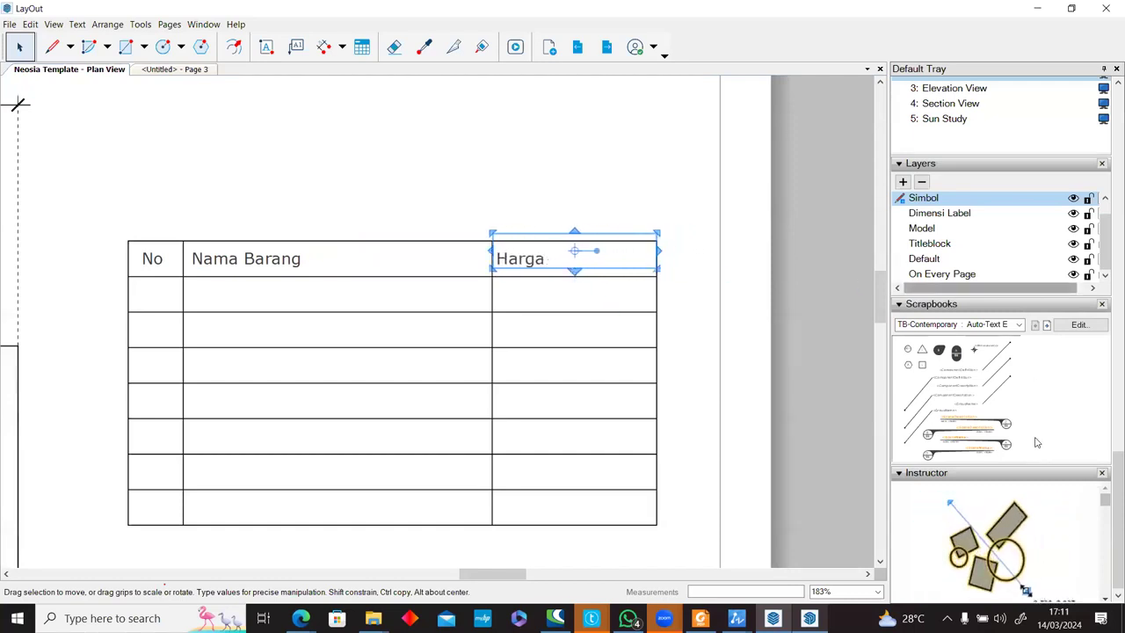
Centre-align the Harga header text in its text box.
scroll(1107, 498, down, 1)
drag(1108, 498, 1107, 394)
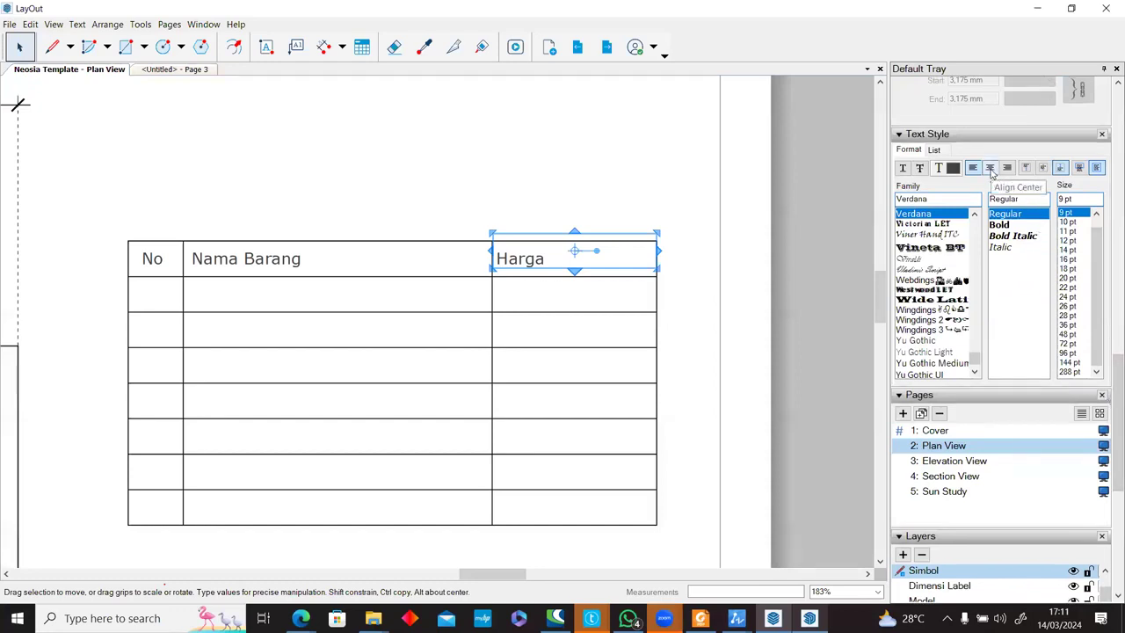
click(991, 169)
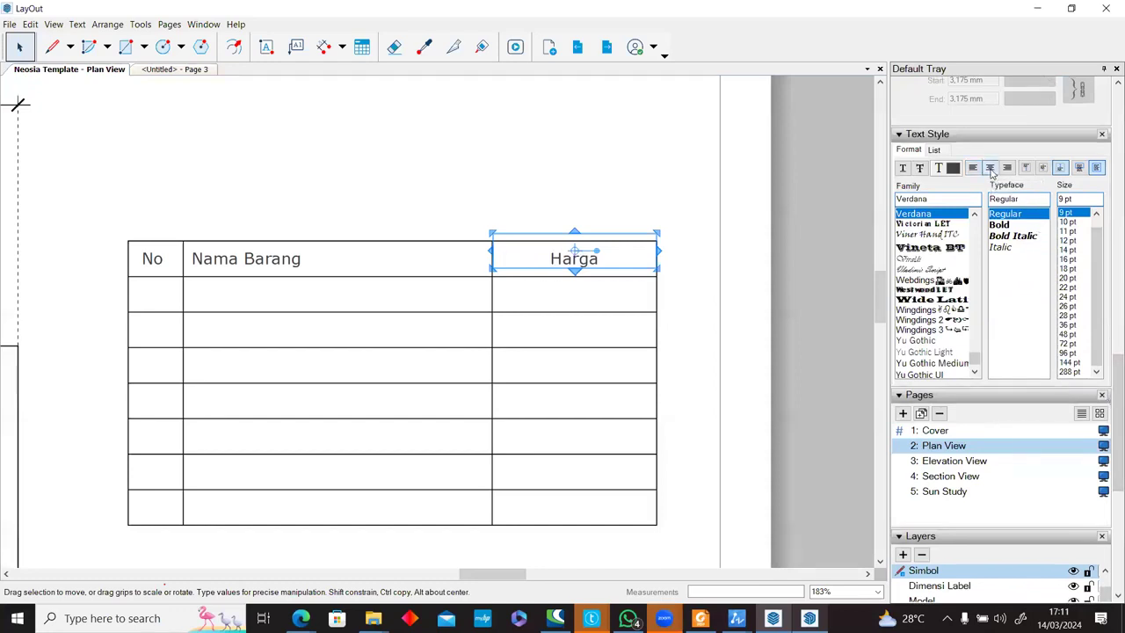
Lower the upper edge of the Nama Barang text box to the table's top line.
click(223, 262)
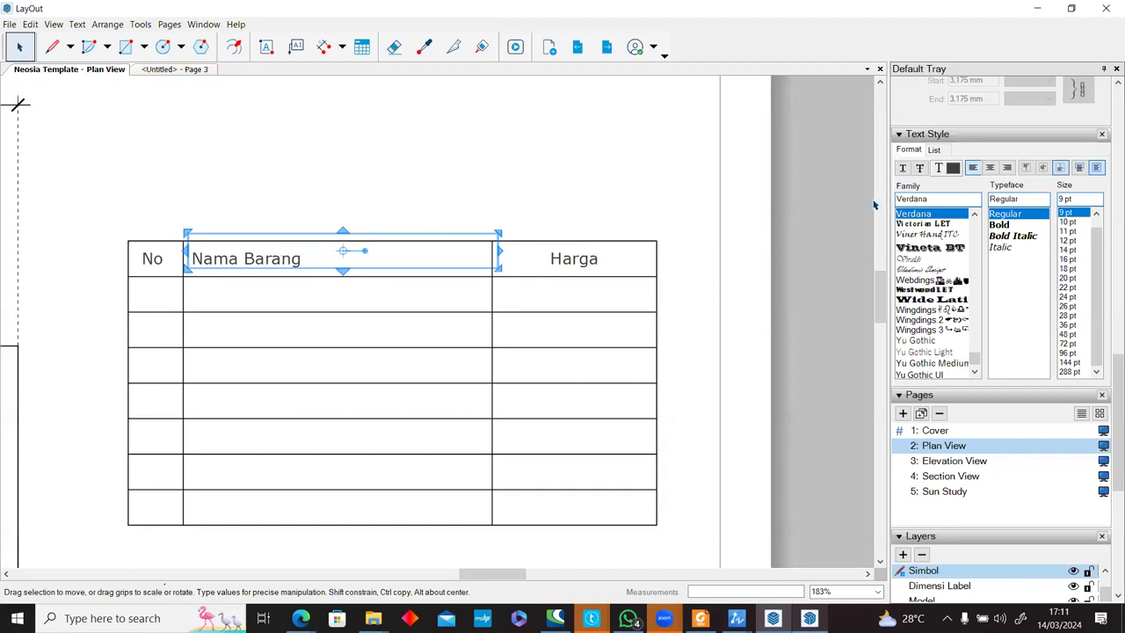
drag(343, 232, 343, 240)
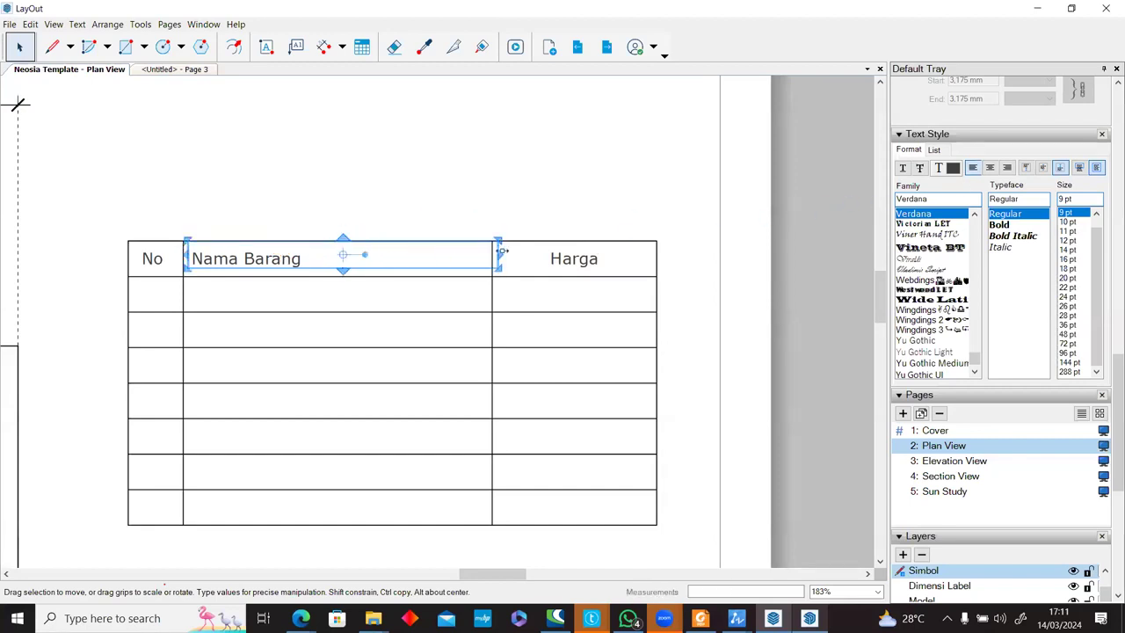
click(677, 261)
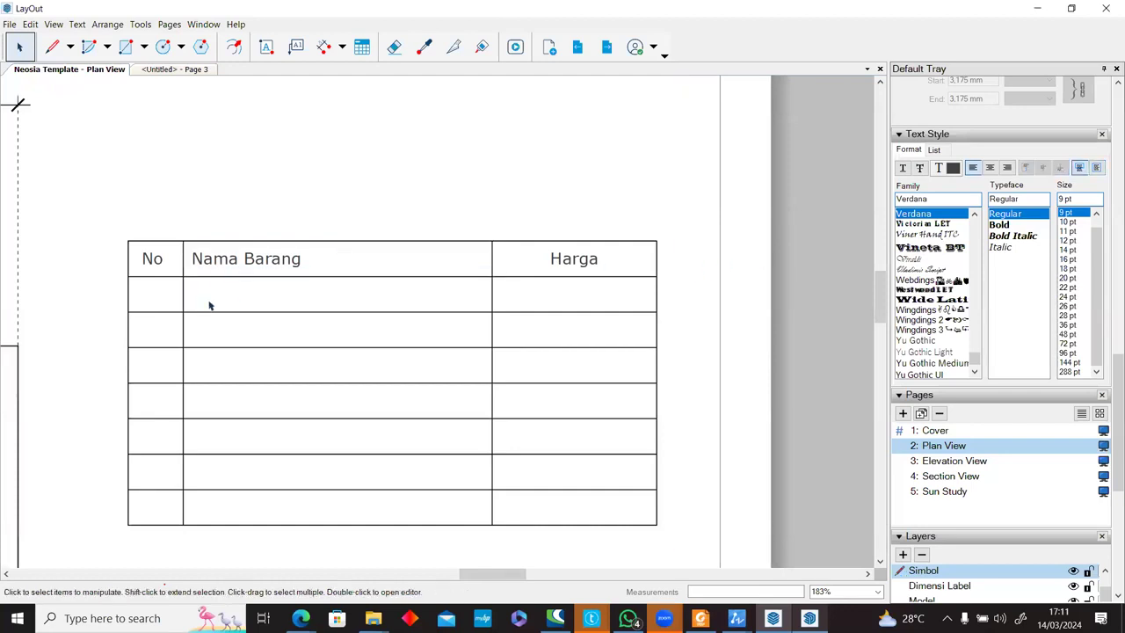
scroll(211, 307, down, 3)
scroll(211, 303, up, 2)
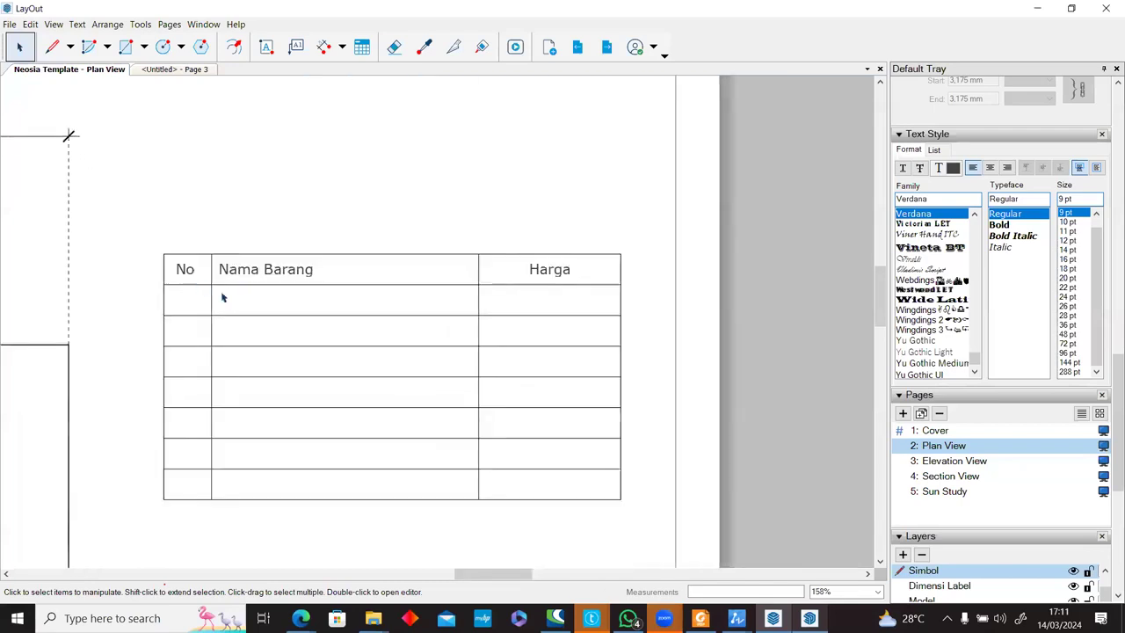
click(331, 281)
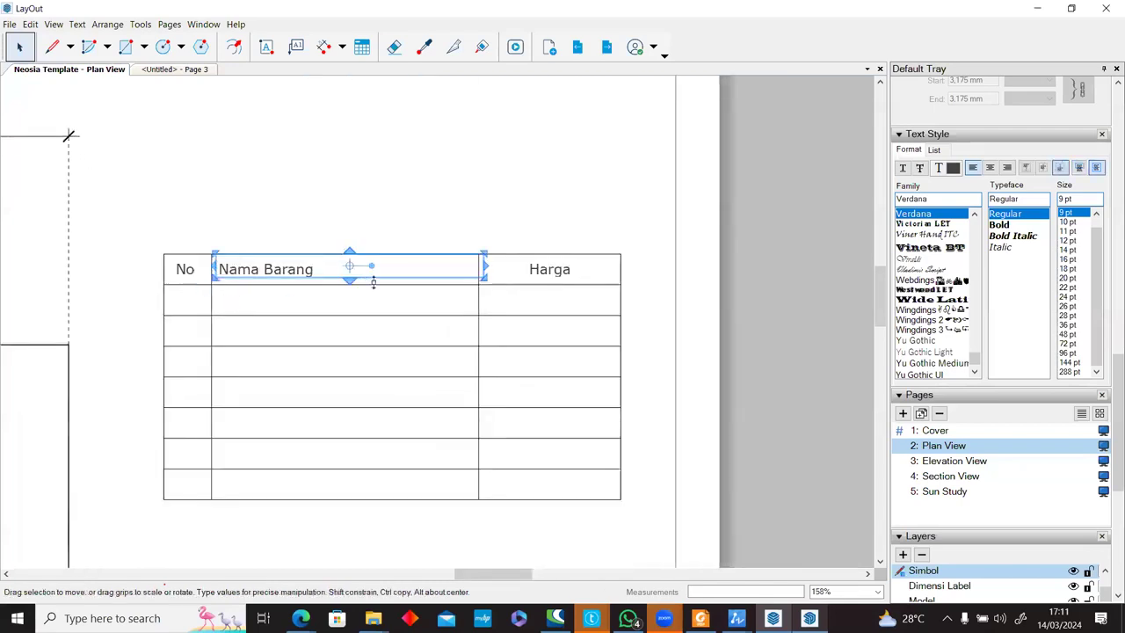
click(492, 279)
Open the table for editing, select the header cell behind Harga and set its stroke colour to yellow.
double_click(477, 324)
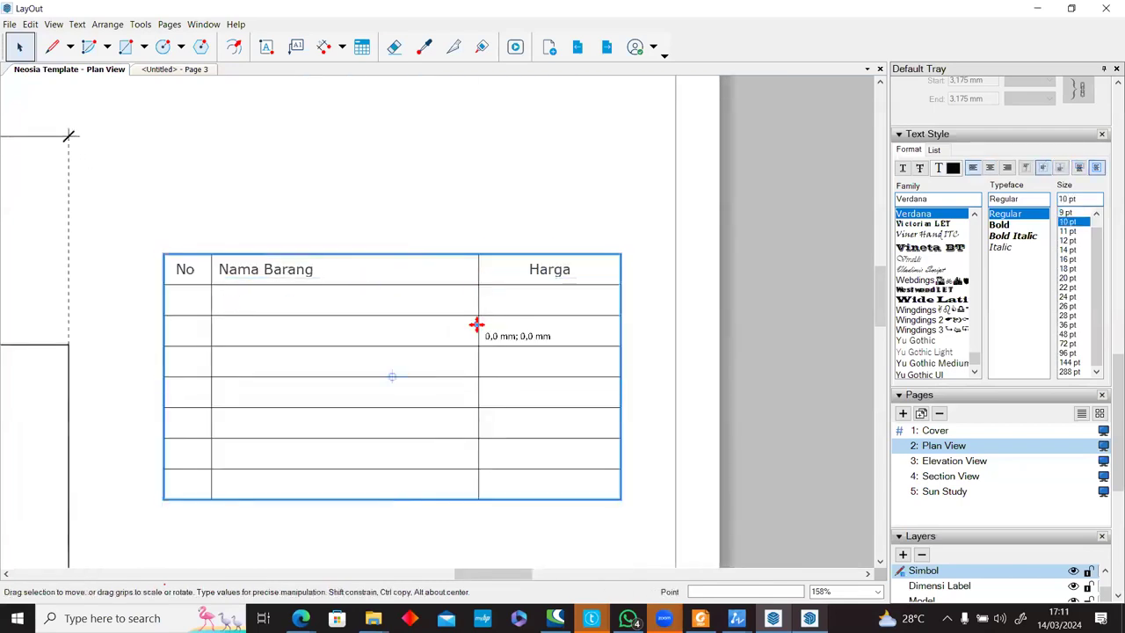
click(498, 281)
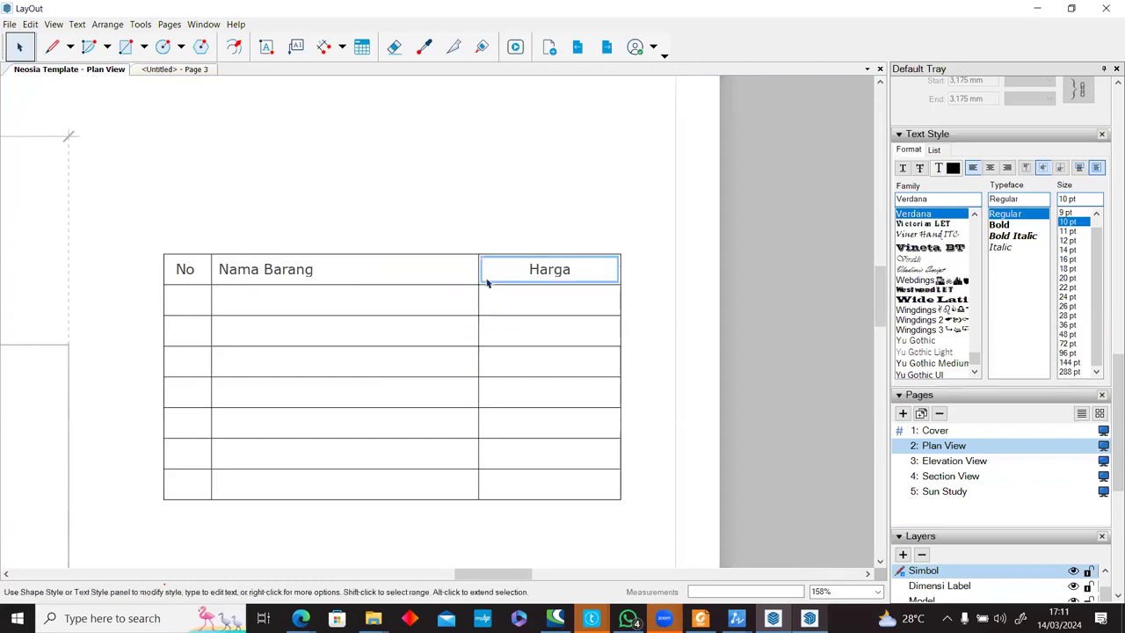
click(479, 279)
click(486, 279)
click(477, 299)
click(489, 283)
drag(1116, 378, 1110, 105)
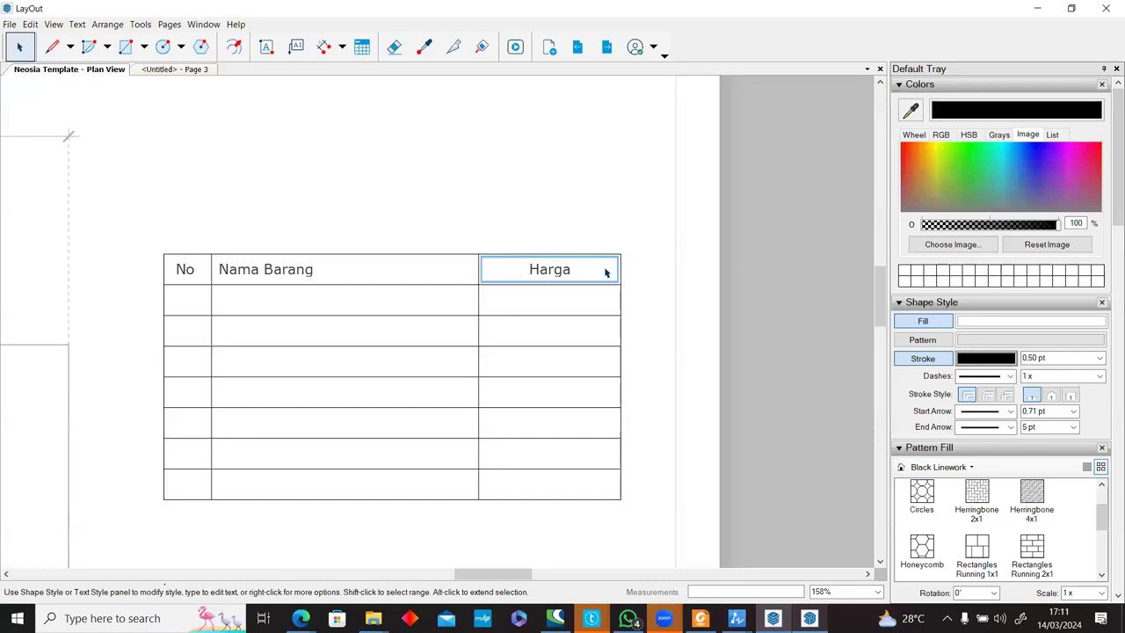
click(936, 151)
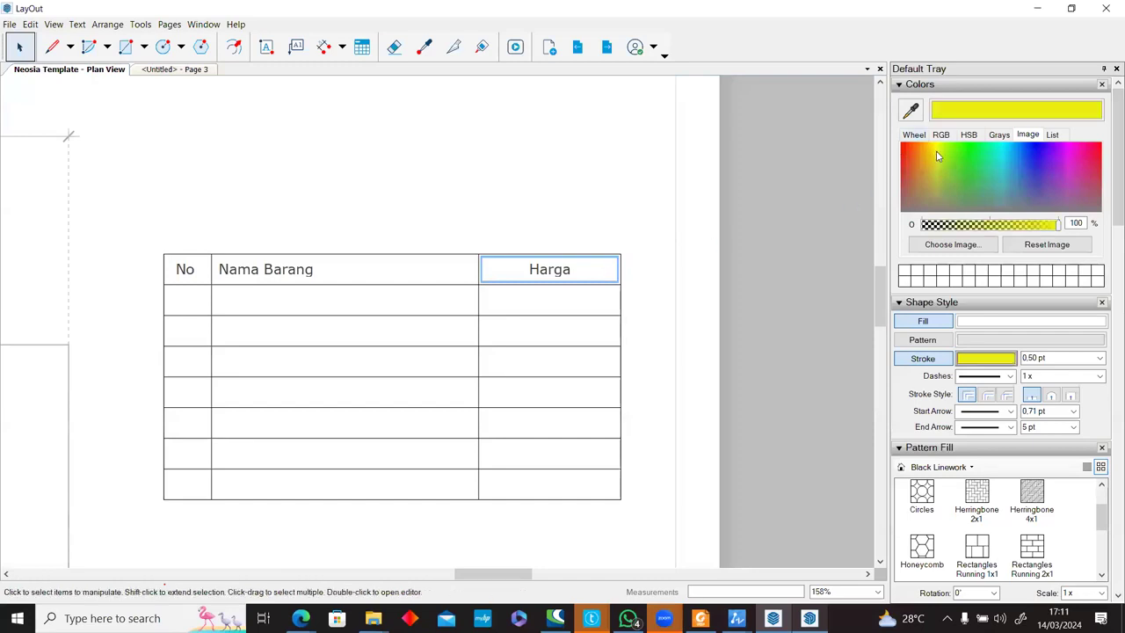
Fill the Harga header cell with yellow and finish editing the table.
click(980, 321)
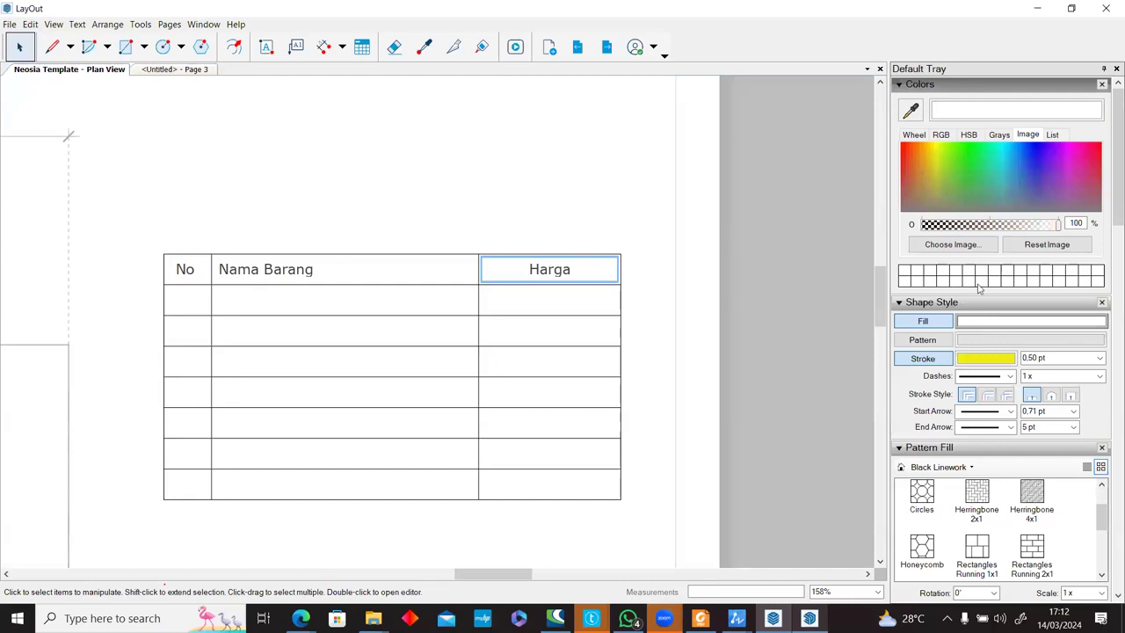
click(936, 163)
click(935, 156)
click(936, 148)
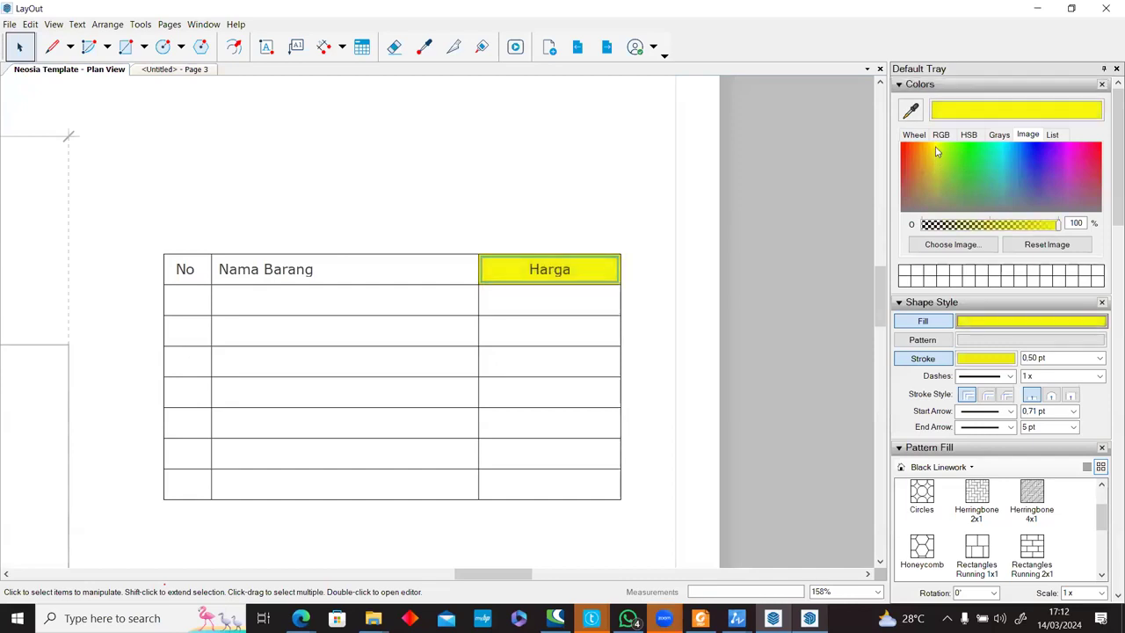
click(662, 271)
scroll(662, 271, down, 2)
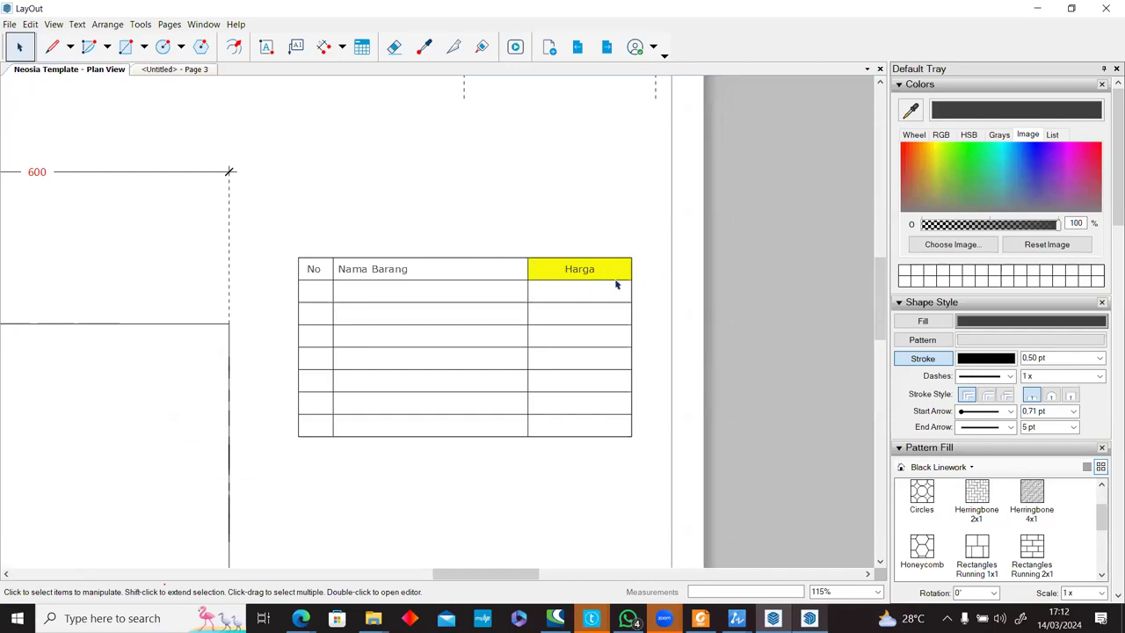
Sample the style of the table on the TB-Contemporary Sheet Index scrapbook page and apply it to the Harga header text.
drag(1109, 164, 1098, 507)
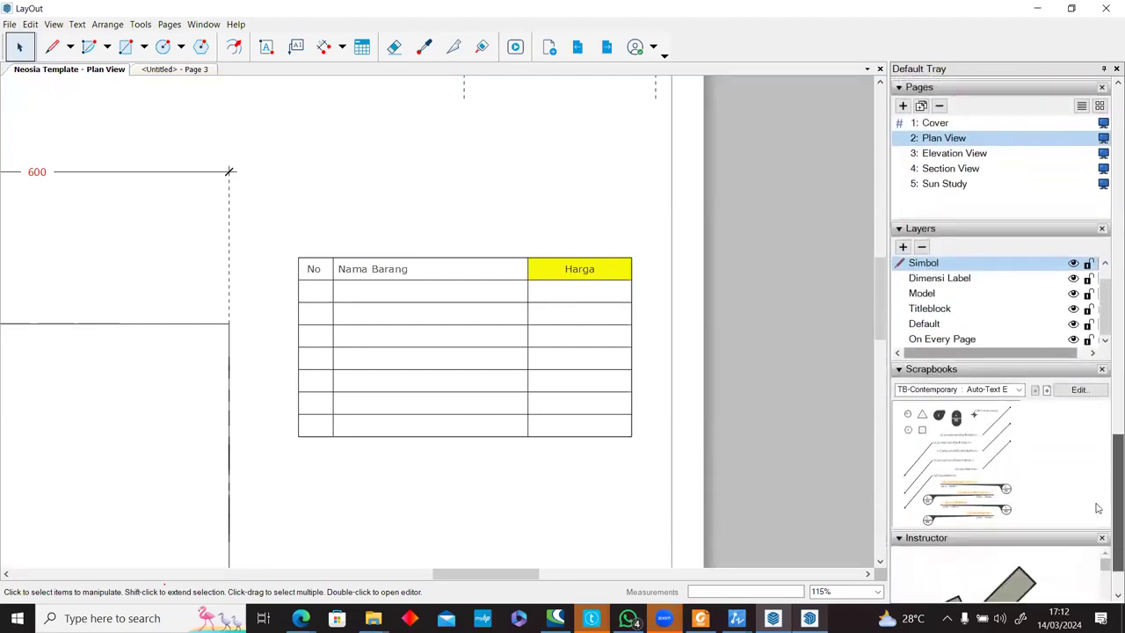
click(1047, 391)
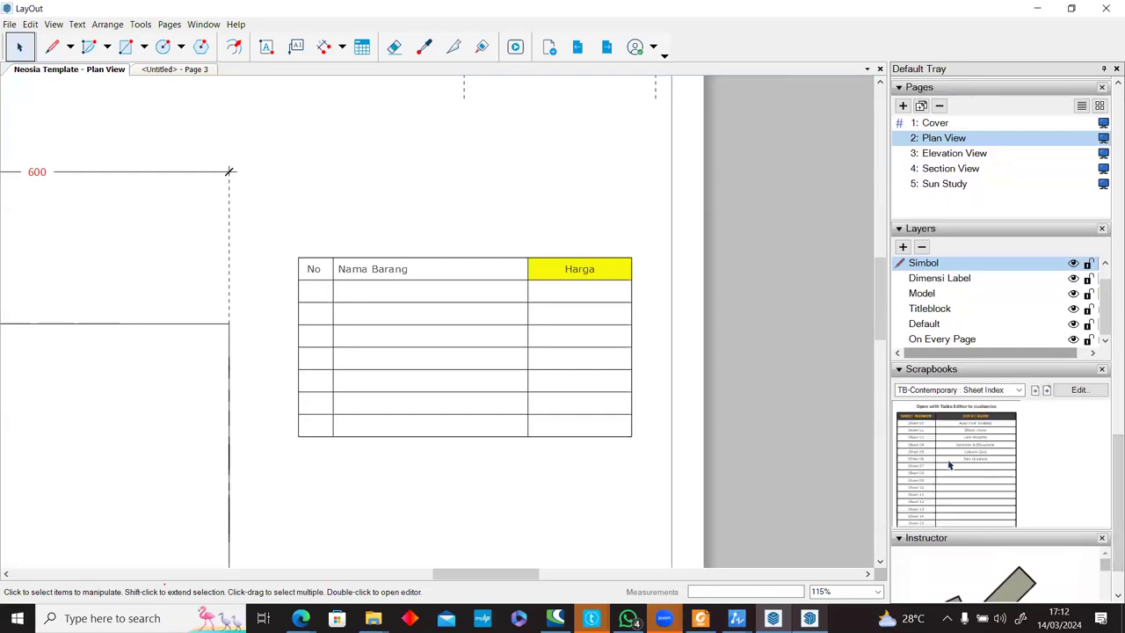
click(424, 46)
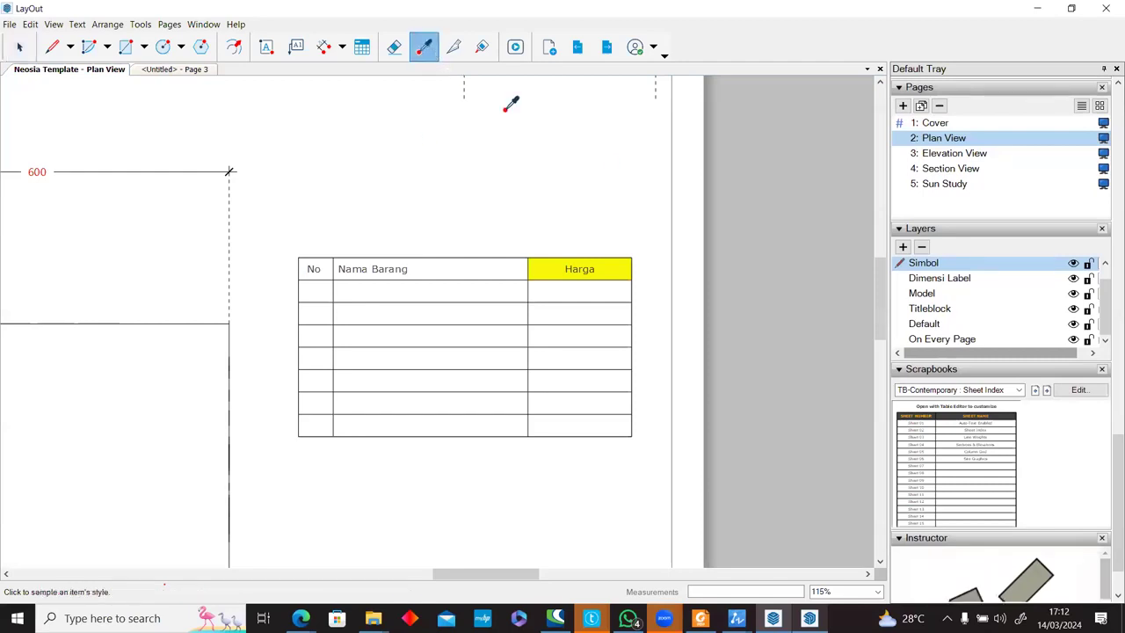
click(935, 434)
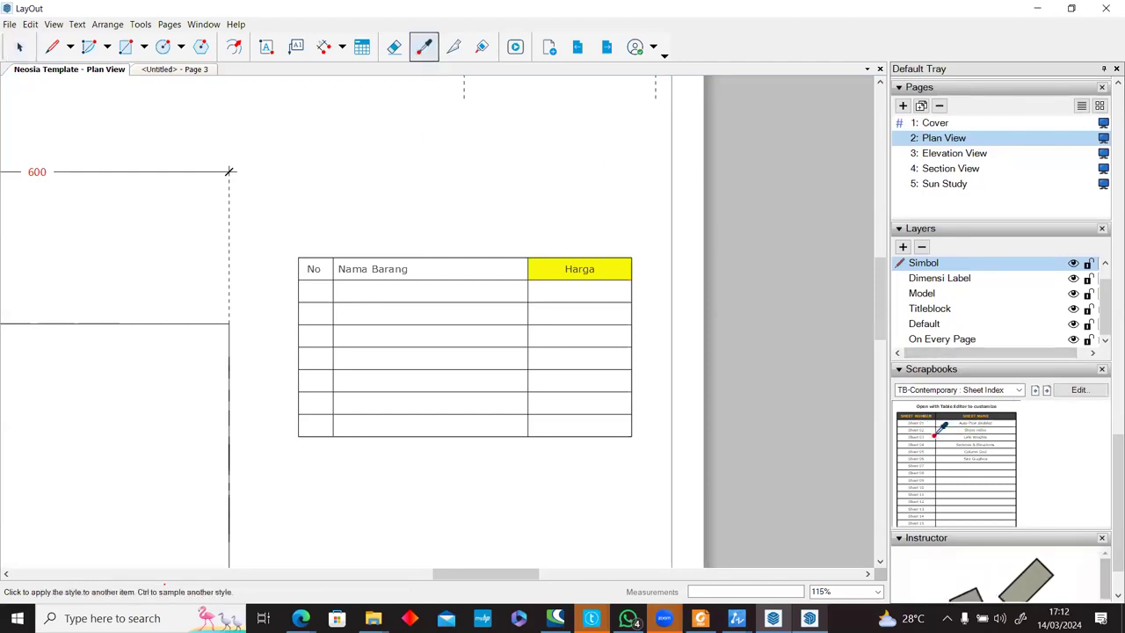
click(571, 260)
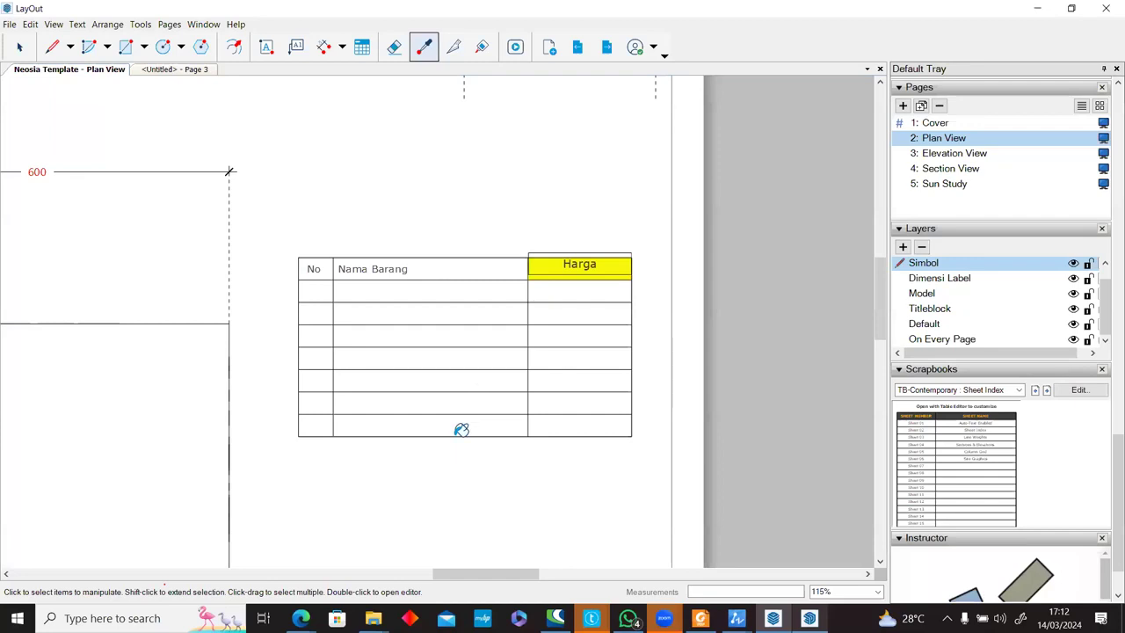
Try applying the sampled sheet index style to the whole price table, and undo the style change.
click(464, 428)
click(554, 269)
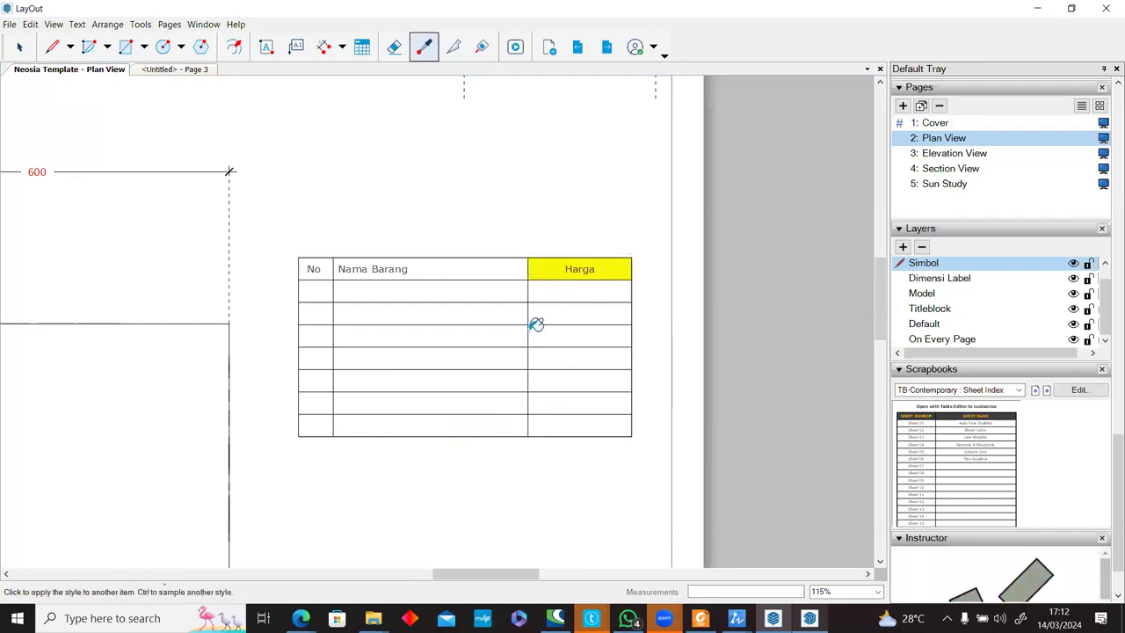
click(531, 329)
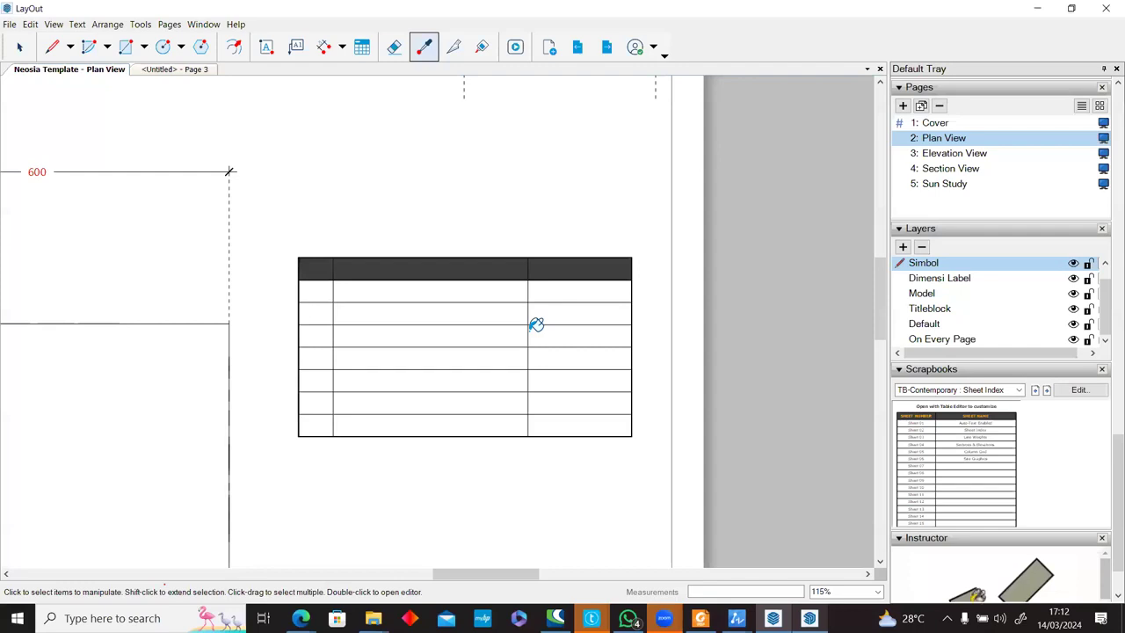
scroll(536, 324, up, 4)
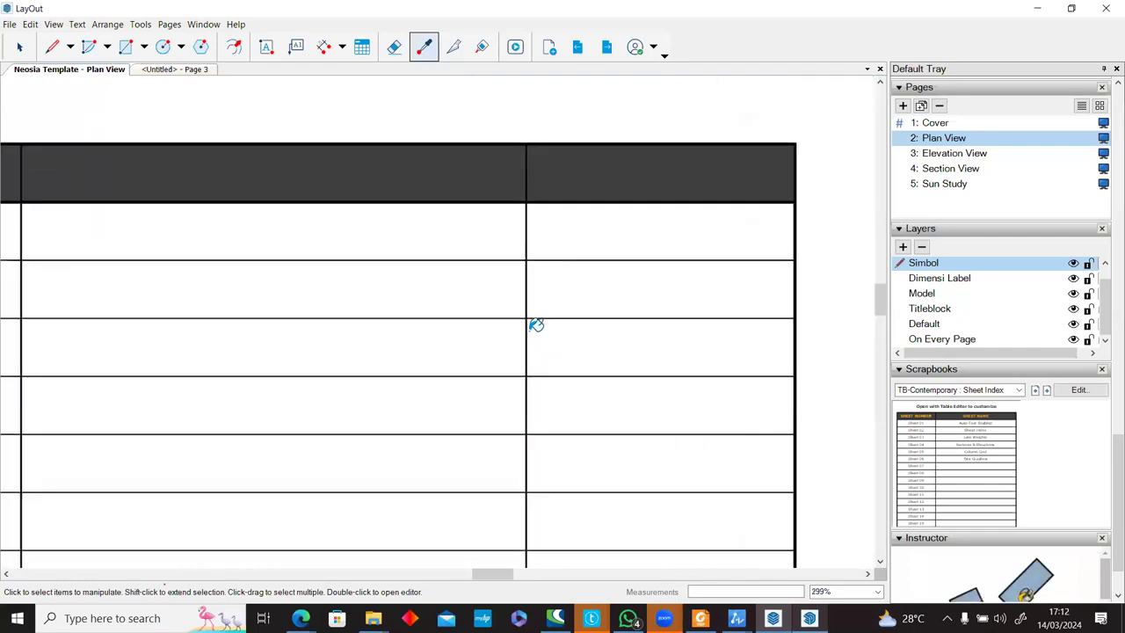
scroll(536, 324, down, 4)
key(ctrl+z)
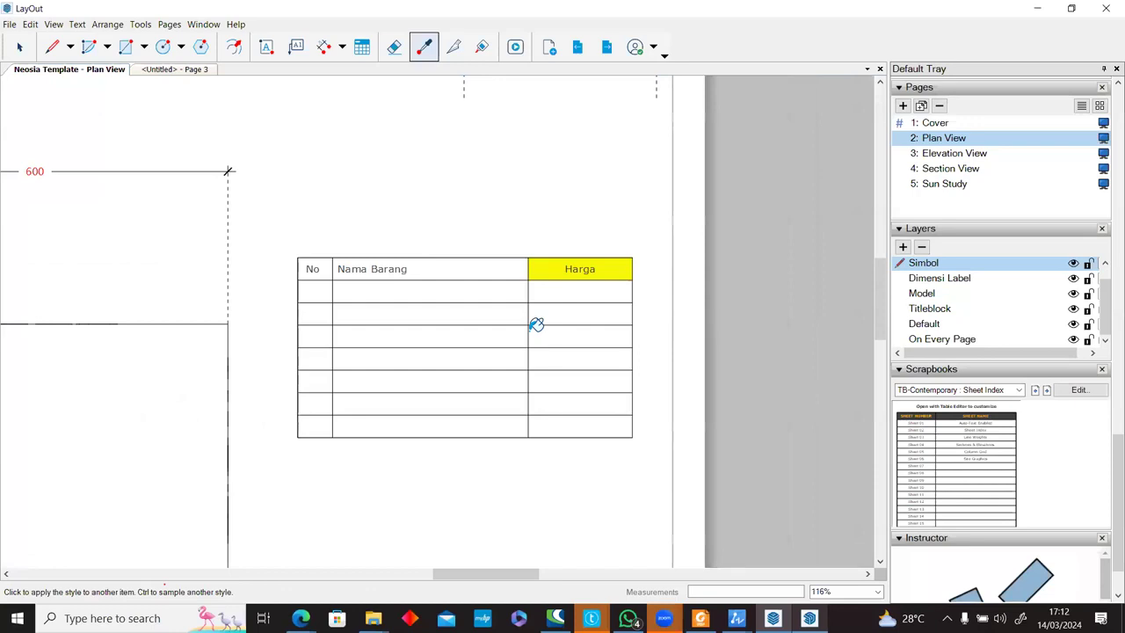
Delete the separate Harga, Nama Barang and No text boxes lying over the table's header row.
key(space)
click(580, 269)
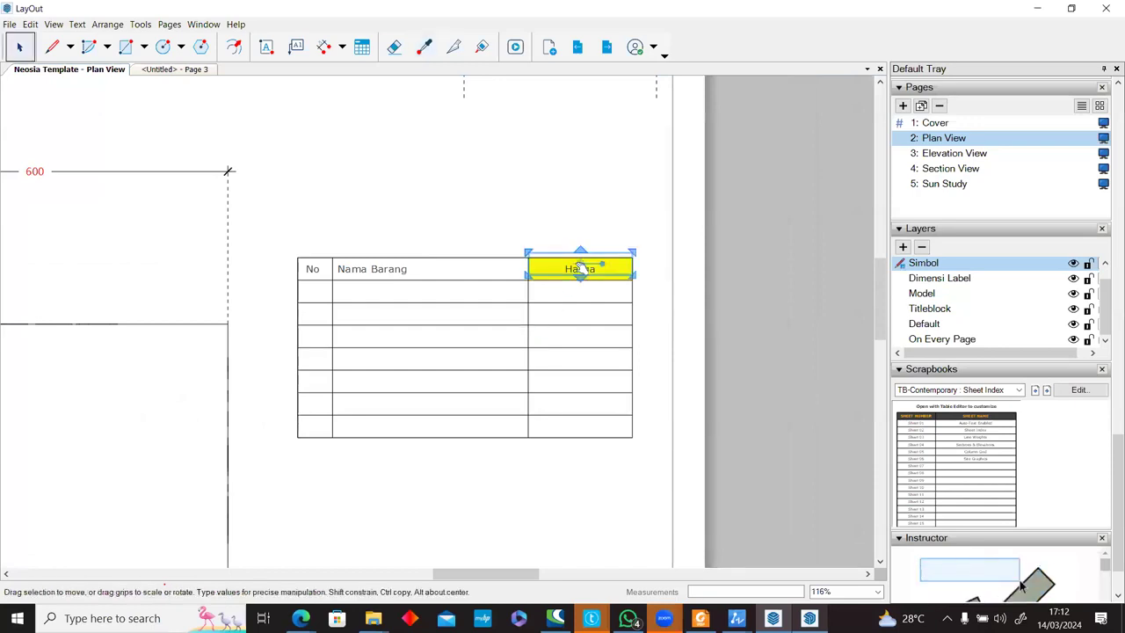
key(Delete)
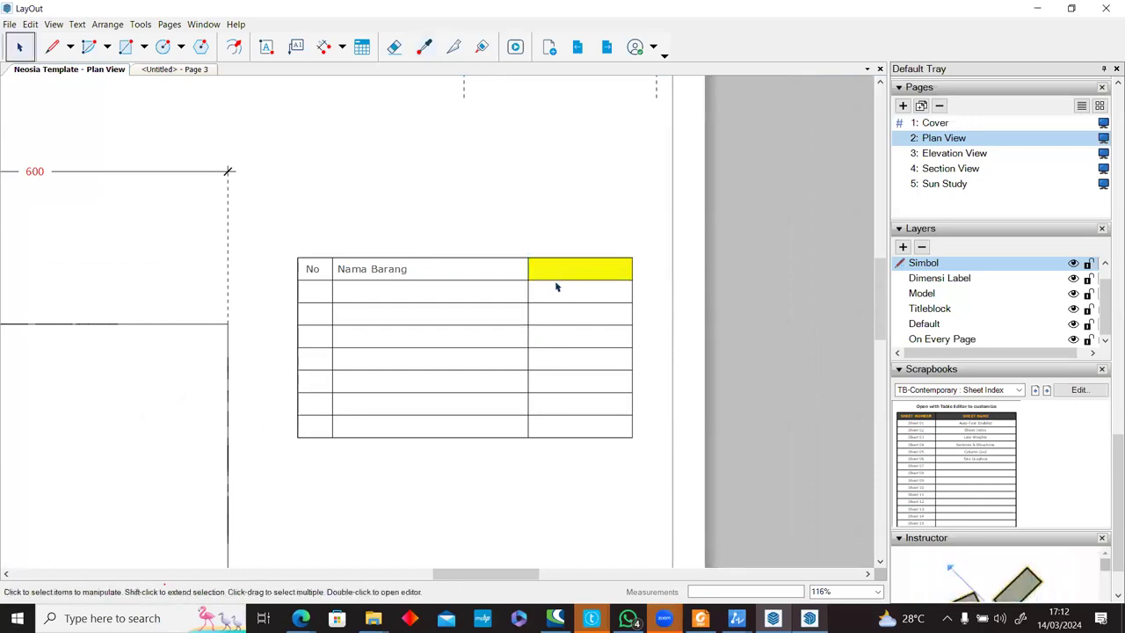
click(372, 269)
key(Delete)
click(314, 269)
key(Delete)
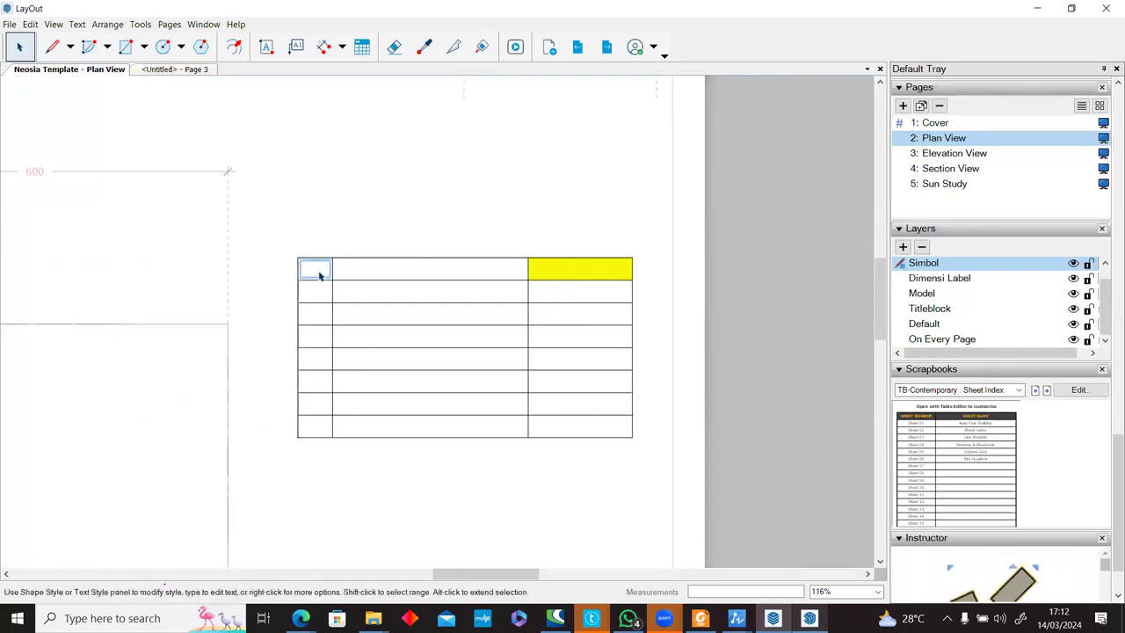
Enter the headings No, Nama Barang and Harga directly into the three header cells of the table.
double_click(315, 269)
text(No)
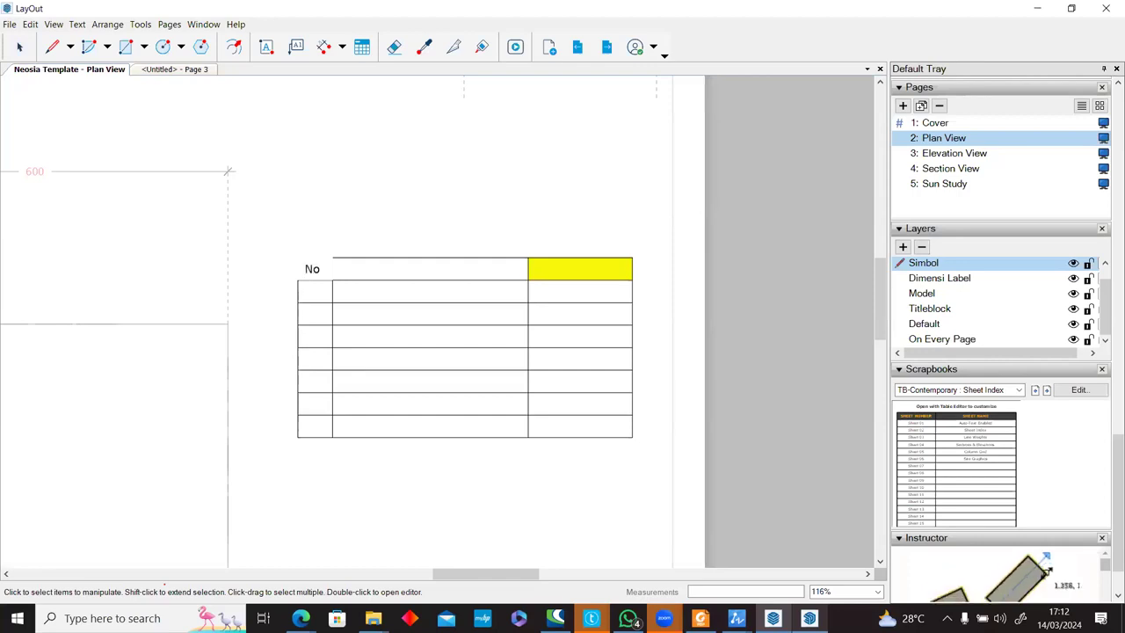
click(384, 271)
text(Nama Barang)
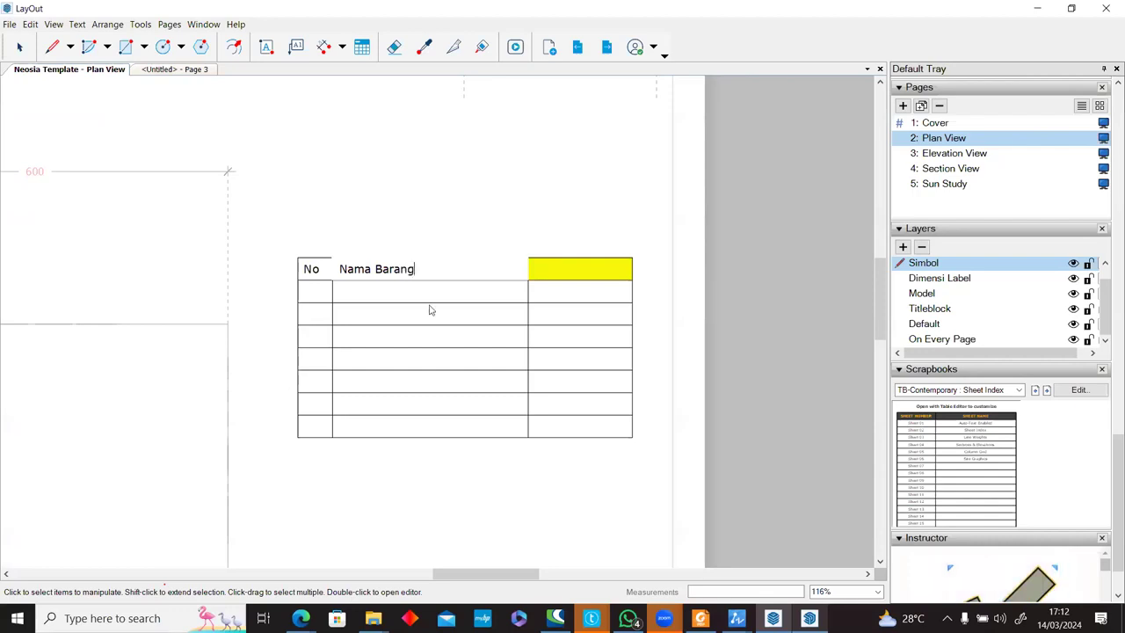
click(568, 269)
click(568, 268)
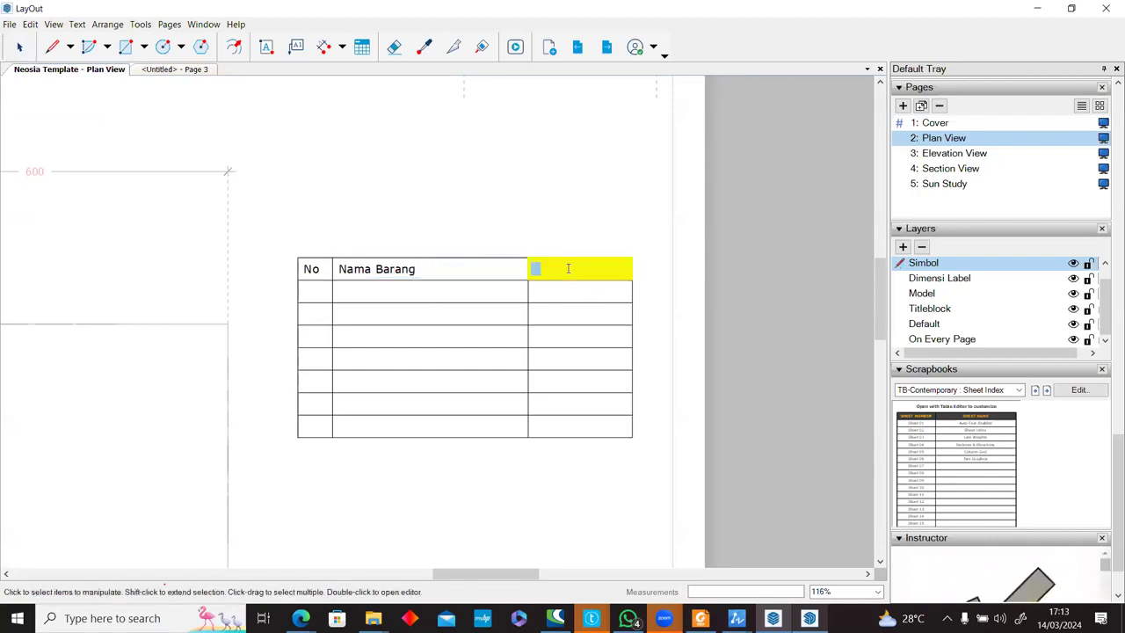
text(Harga)
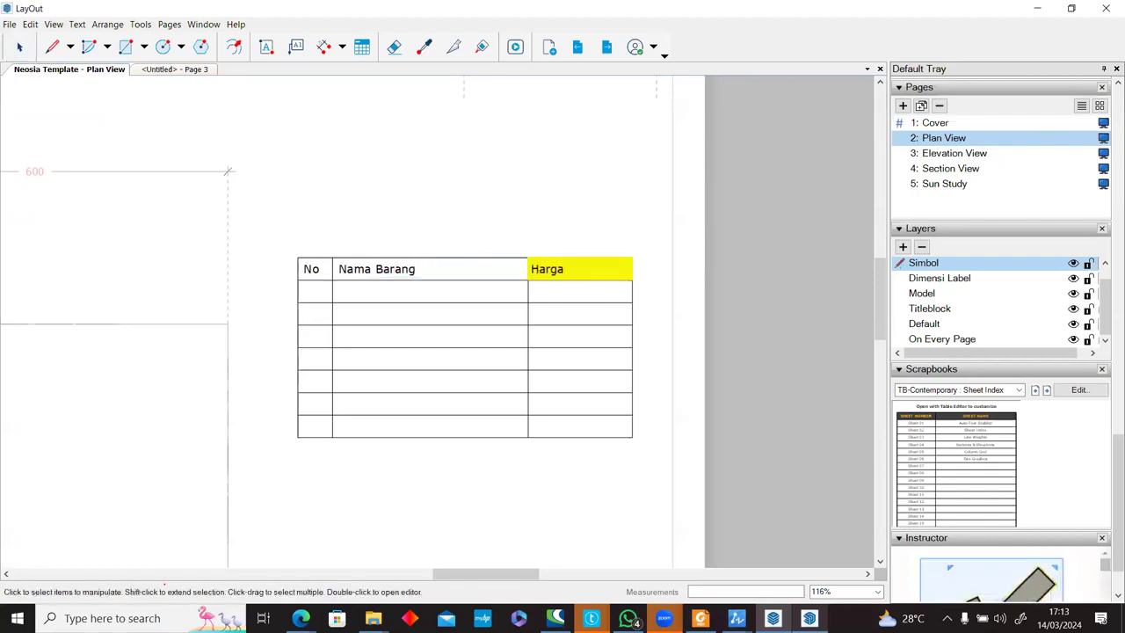
Center the text in the Harga header cell of the table.
click(549, 272)
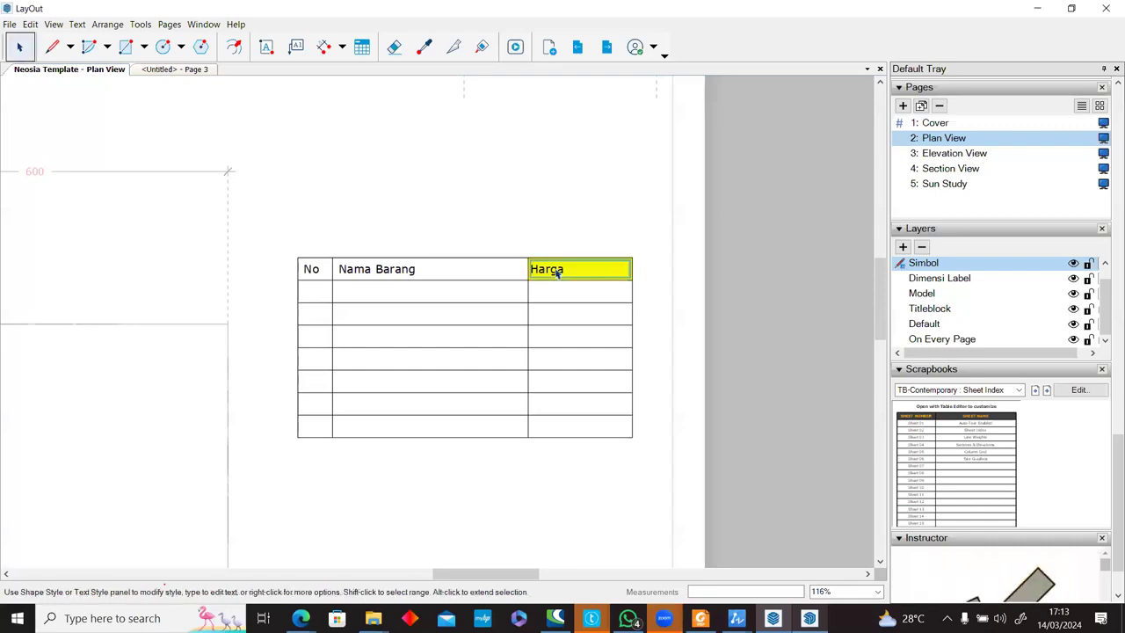
drag(1117, 457, 1113, 375)
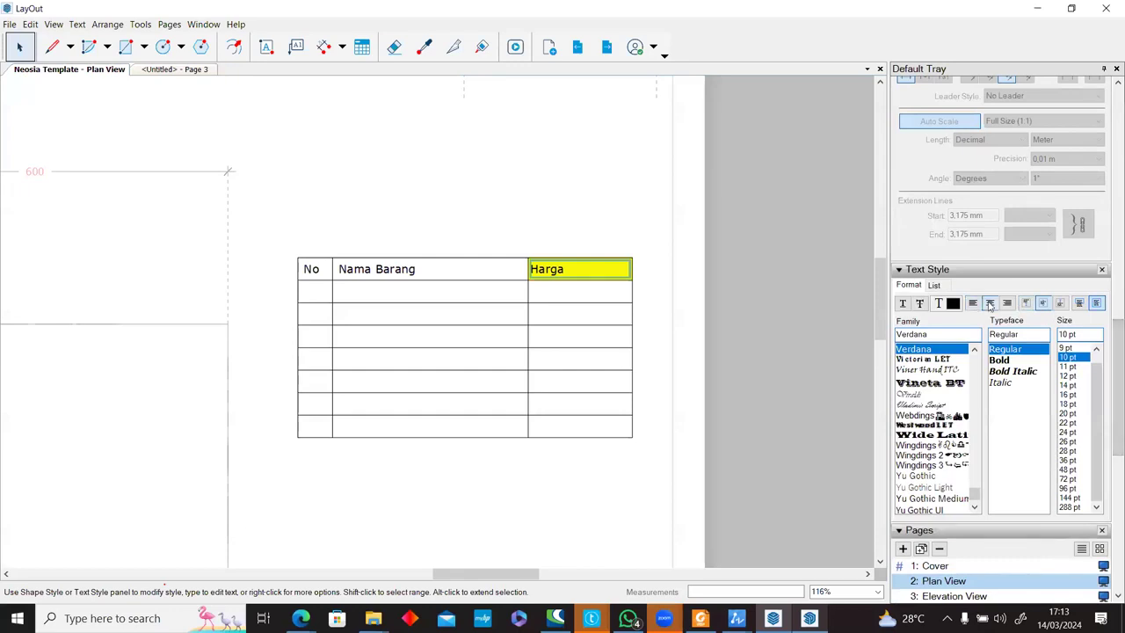
click(990, 302)
click(700, 309)
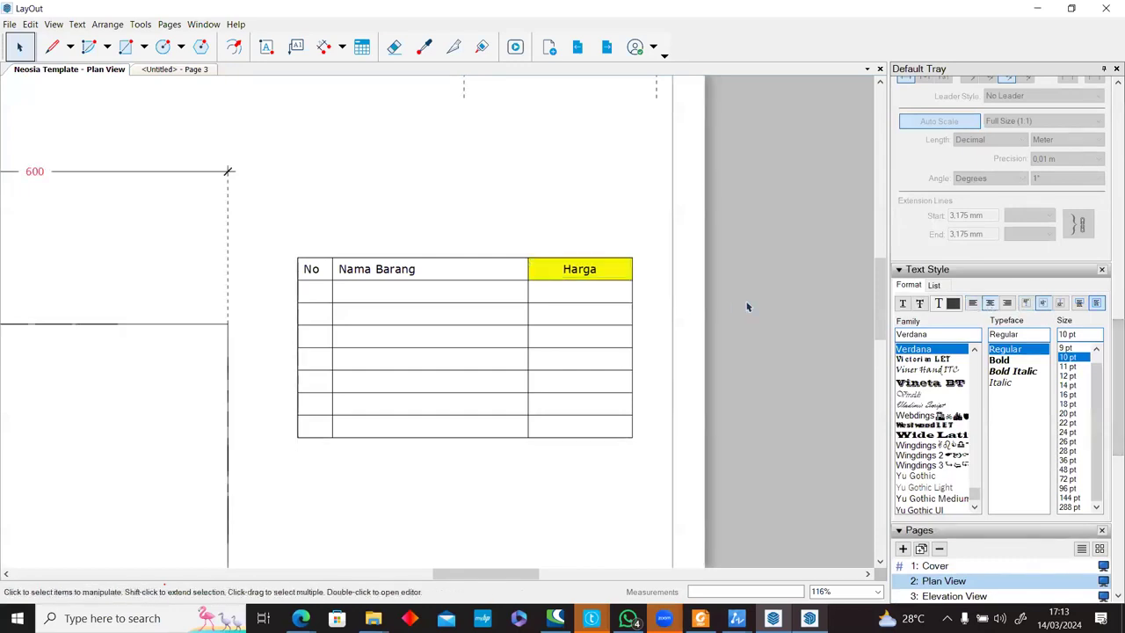
Sample the style of the Sheet Index scrapbook table and apply it to the No, Nama Barang and Harga table.
drag(1117, 381, 1116, 497)
click(423, 47)
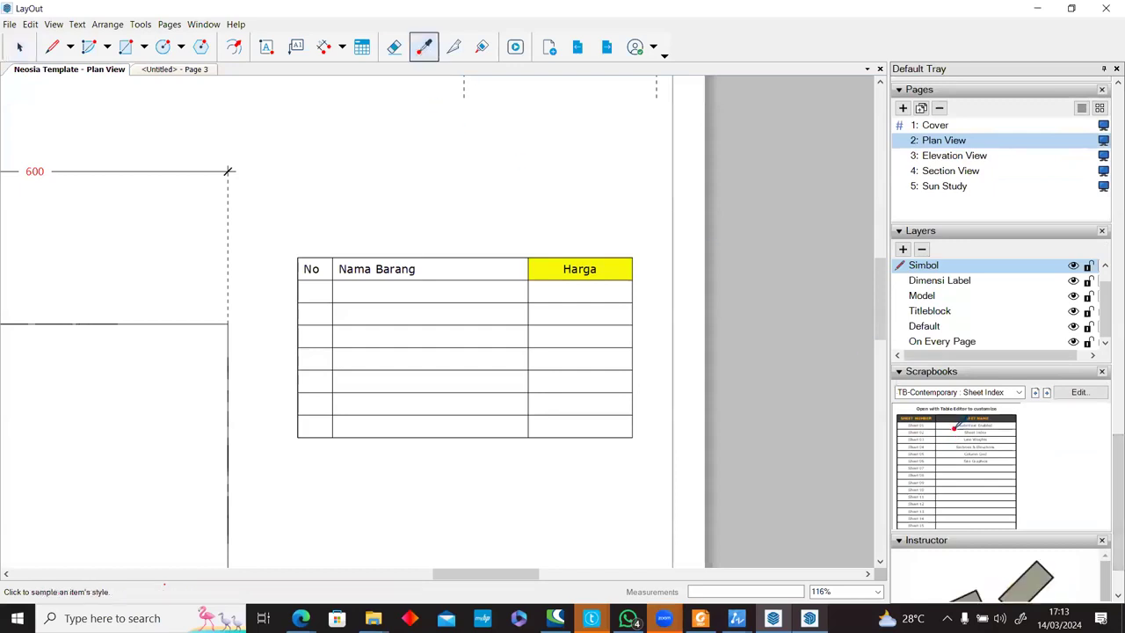
click(954, 428)
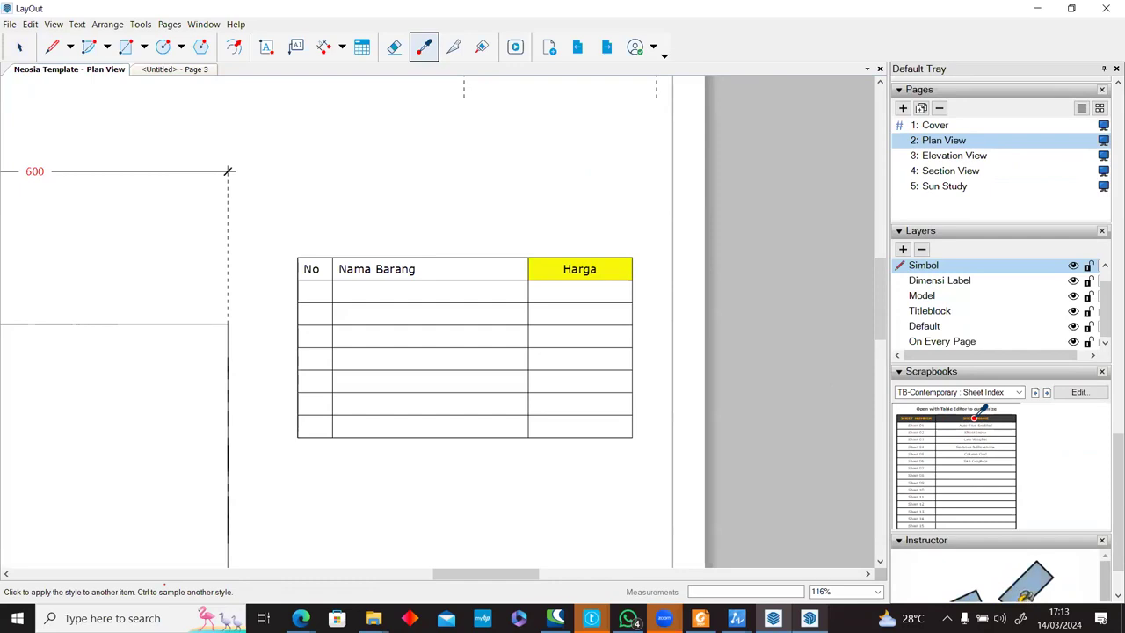
click(604, 305)
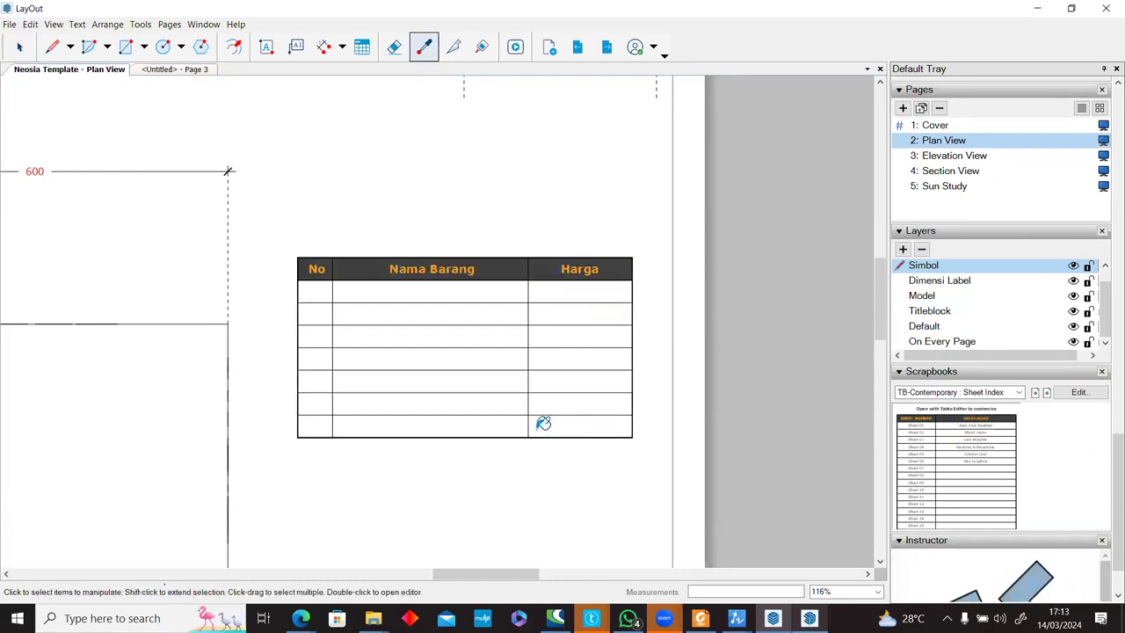
scroll(554, 376, down, 3)
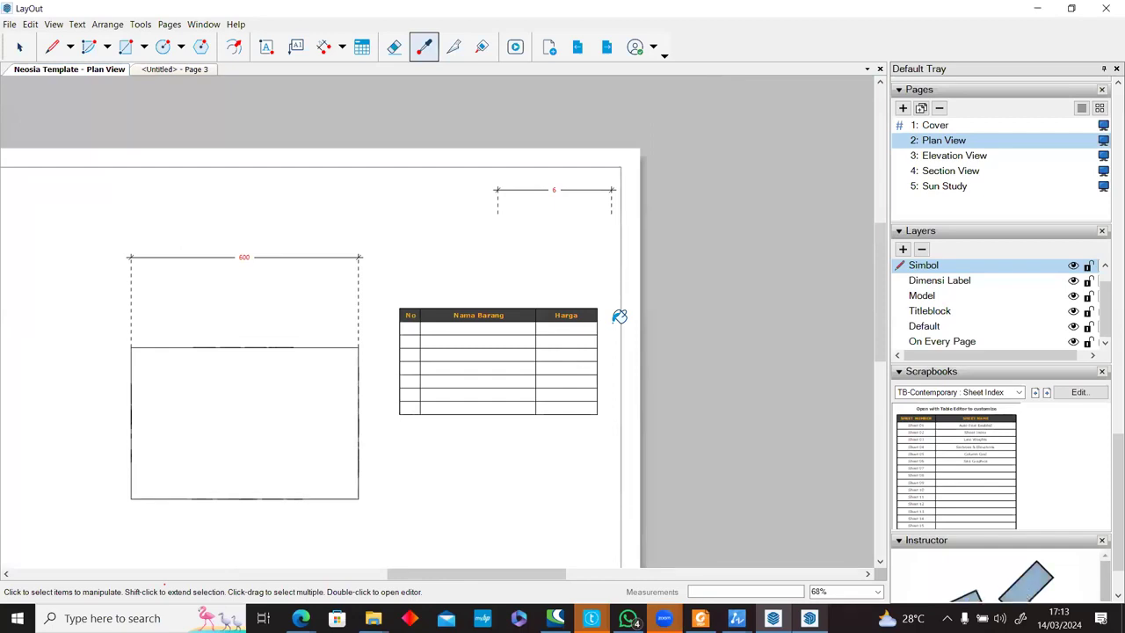
scroll(620, 317, up, 3)
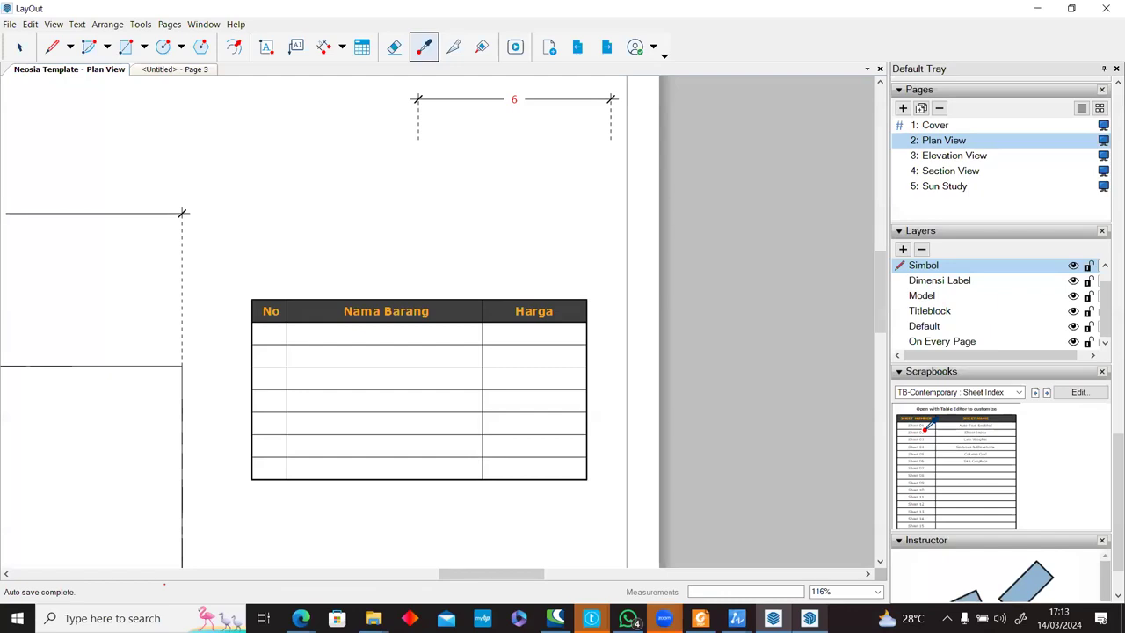
scroll(615, 397, down, 5)
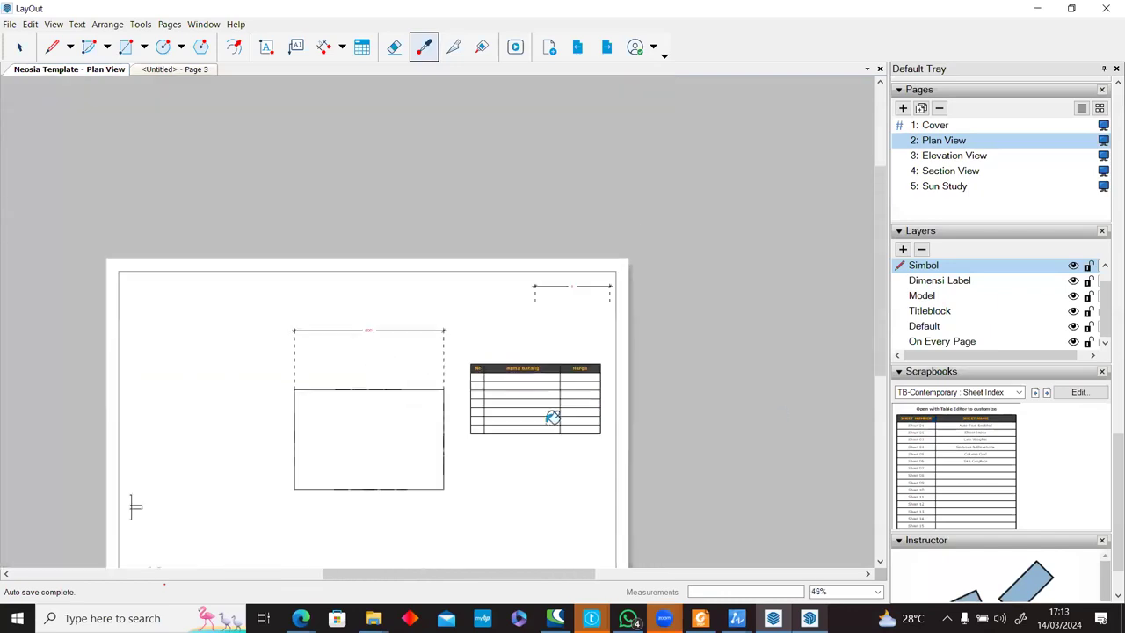
scroll(555, 389, up, 2)
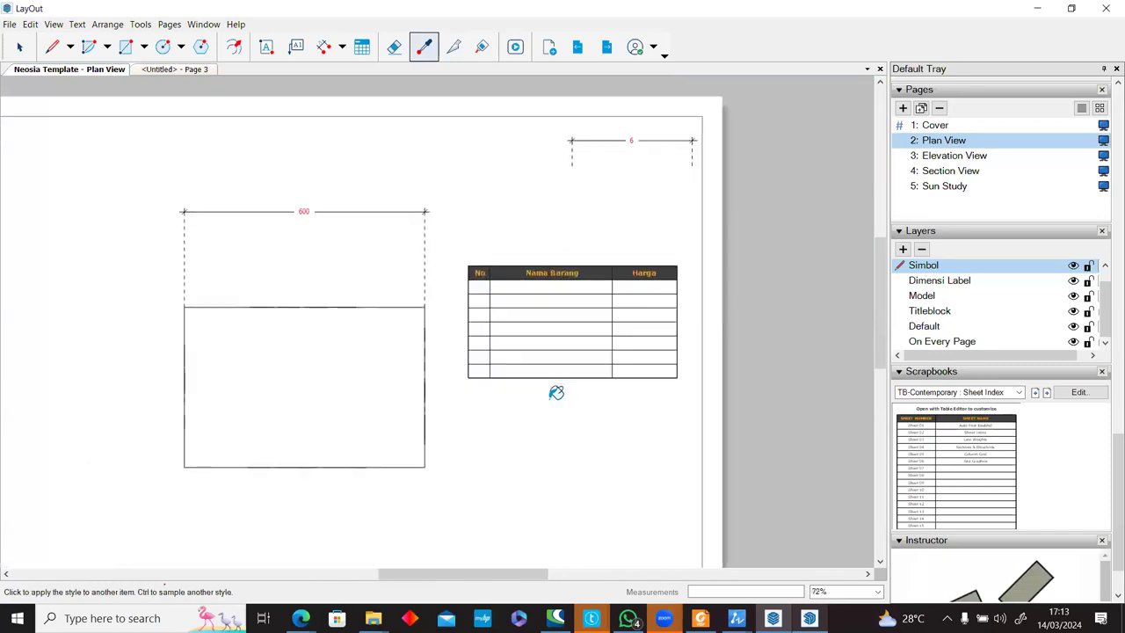
scroll(557, 373, down, 1)
click(20, 47)
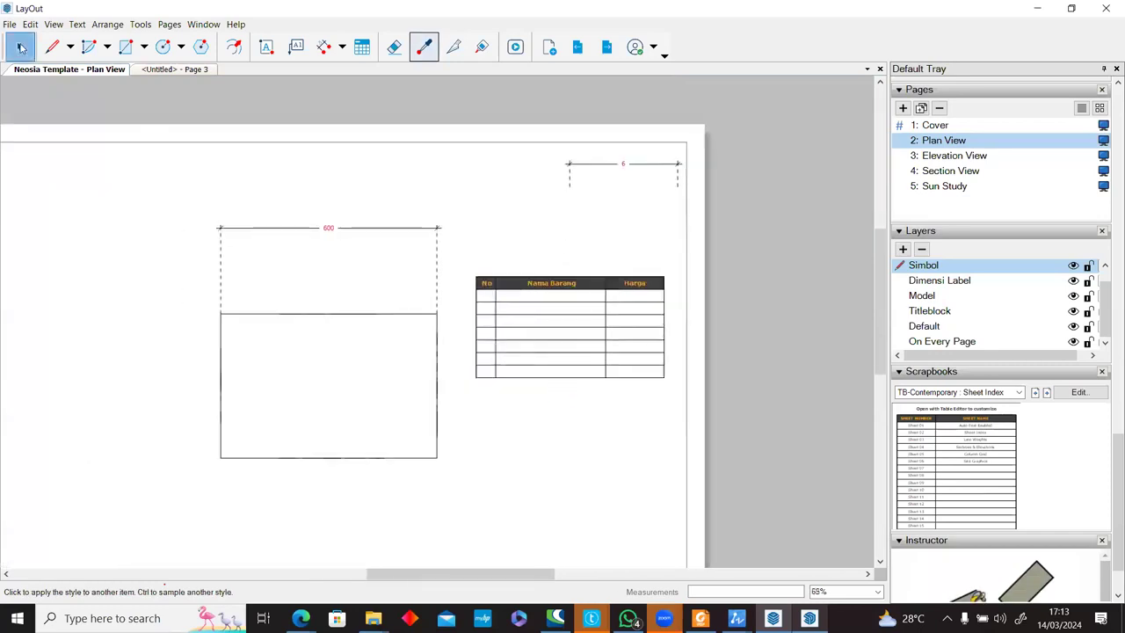
scroll(558, 327, down, 2)
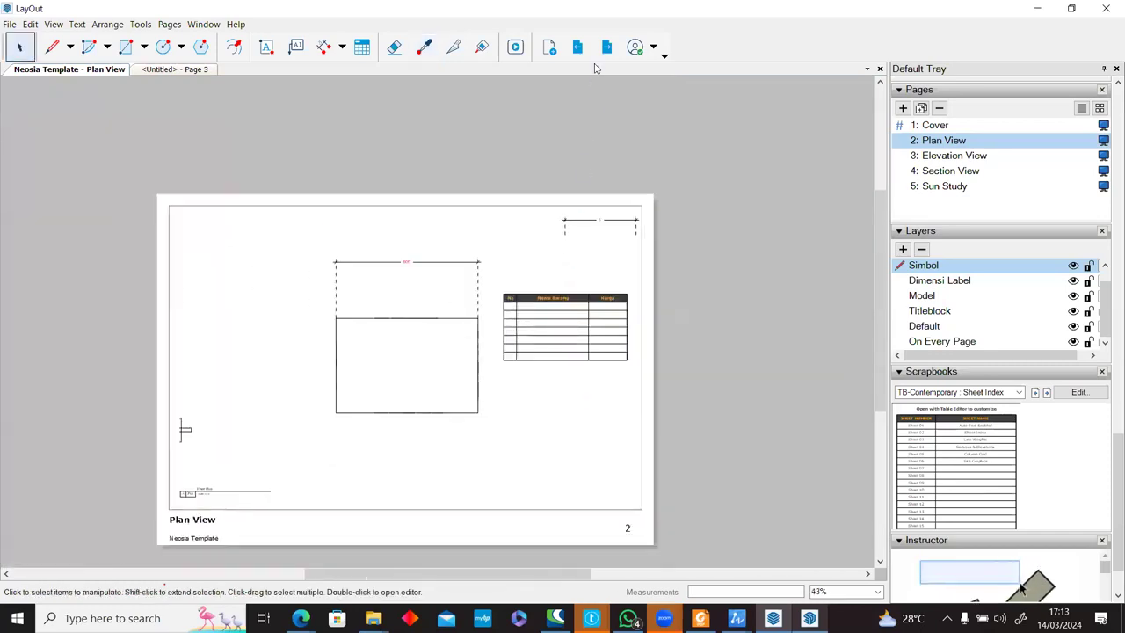
Go to the Elevation View page and inspect the auto-text behind the South Elevation title.
click(605, 50)
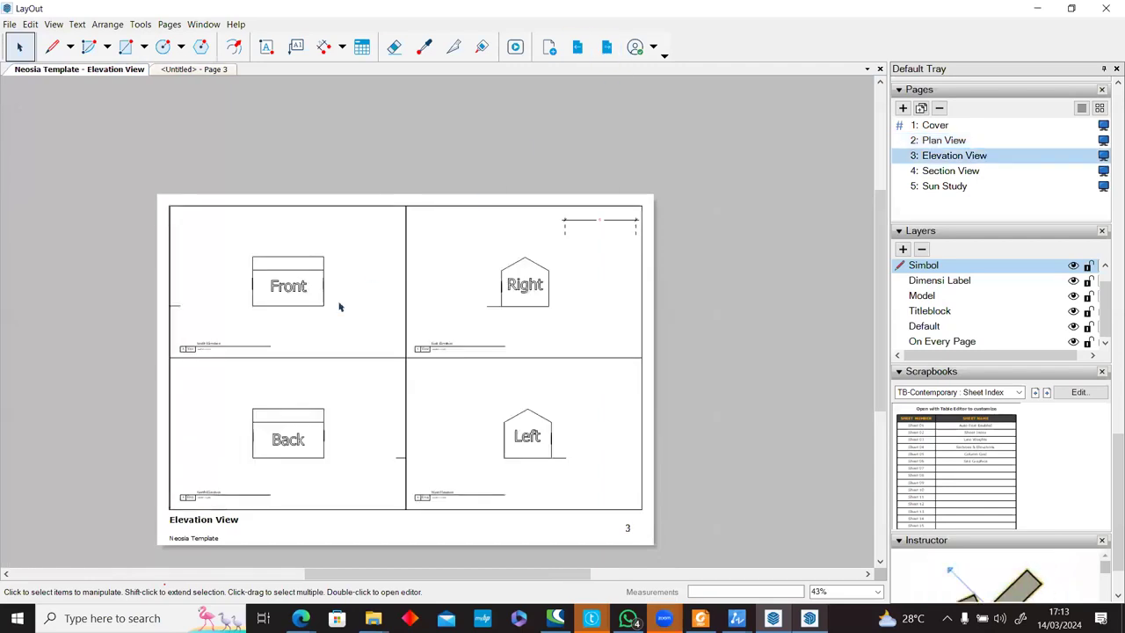
scroll(199, 355, up, 2)
scroll(199, 355, up, 2)
double_click(190, 341)
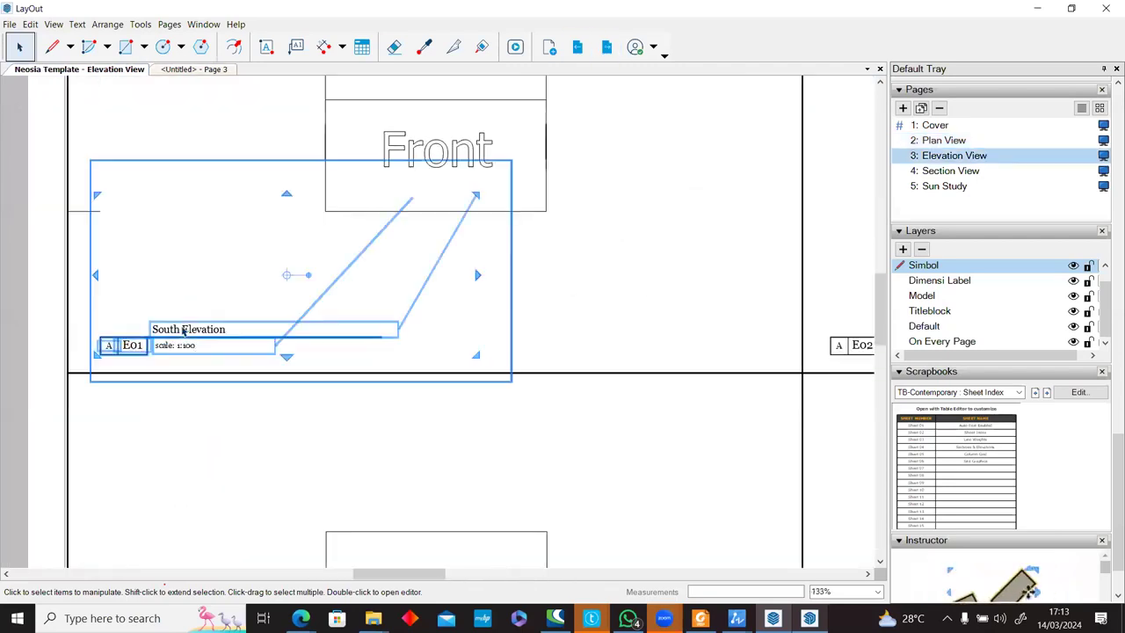
double_click(184, 332)
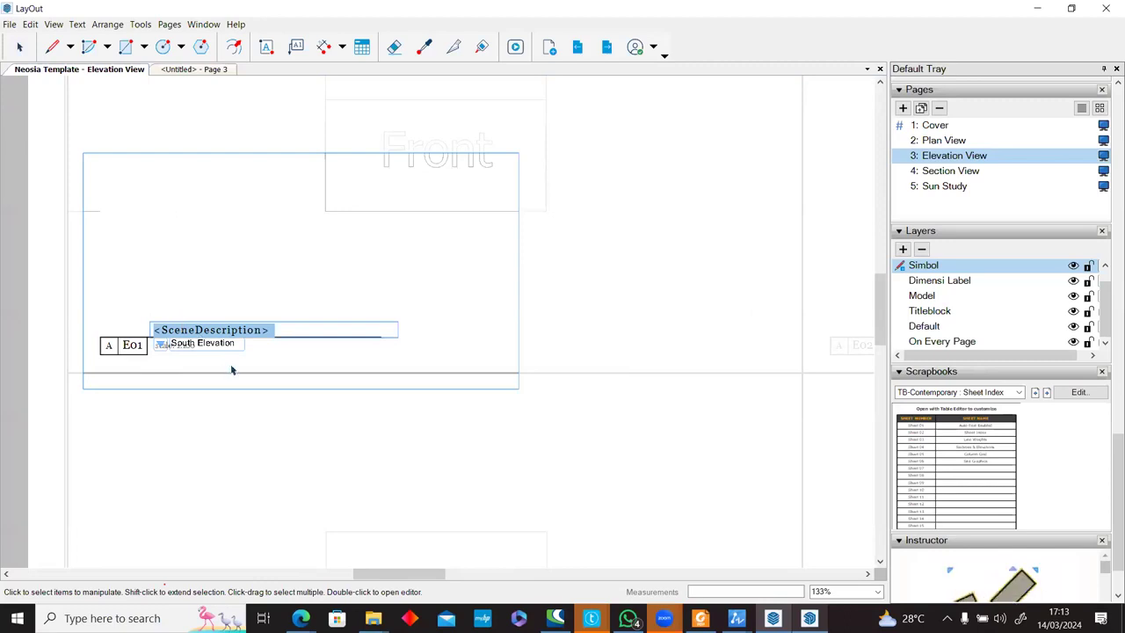
click(631, 332)
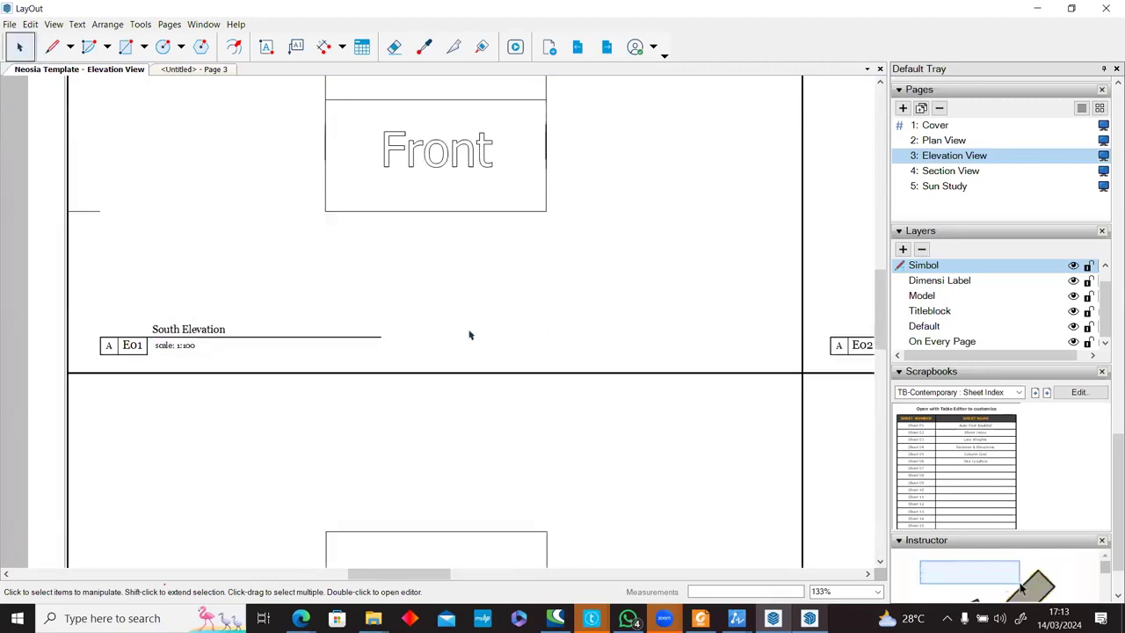
Inspect the auto-text of both the scale and the title in the drawing label below the Front view.
scroll(470, 333, down, 4)
middle_drag(543, 301, 470, 281)
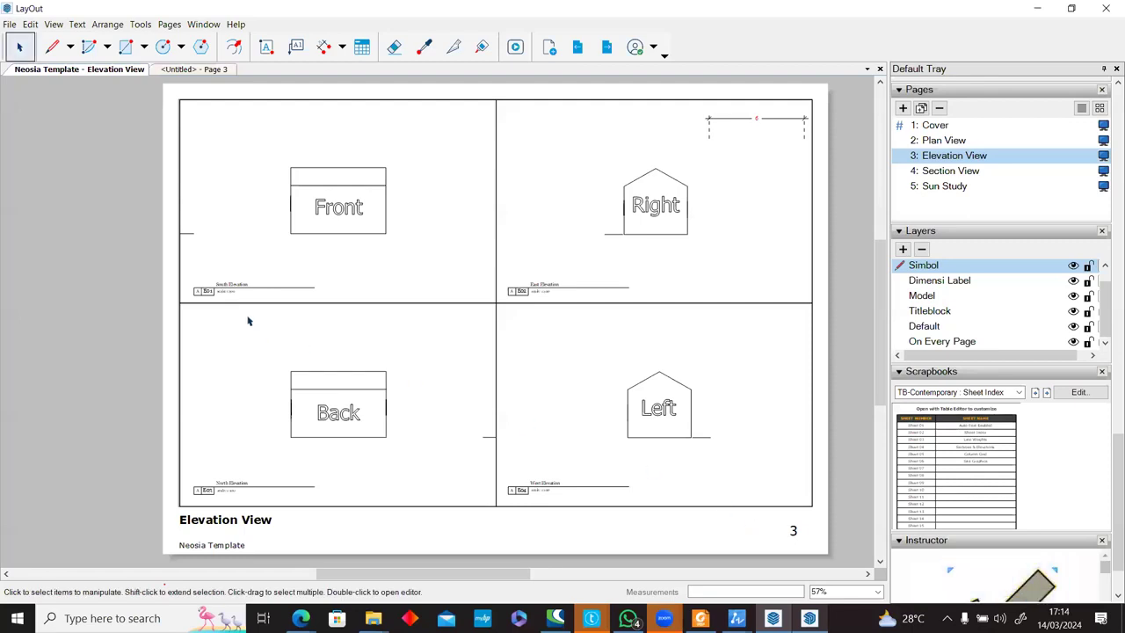
double_click(236, 286)
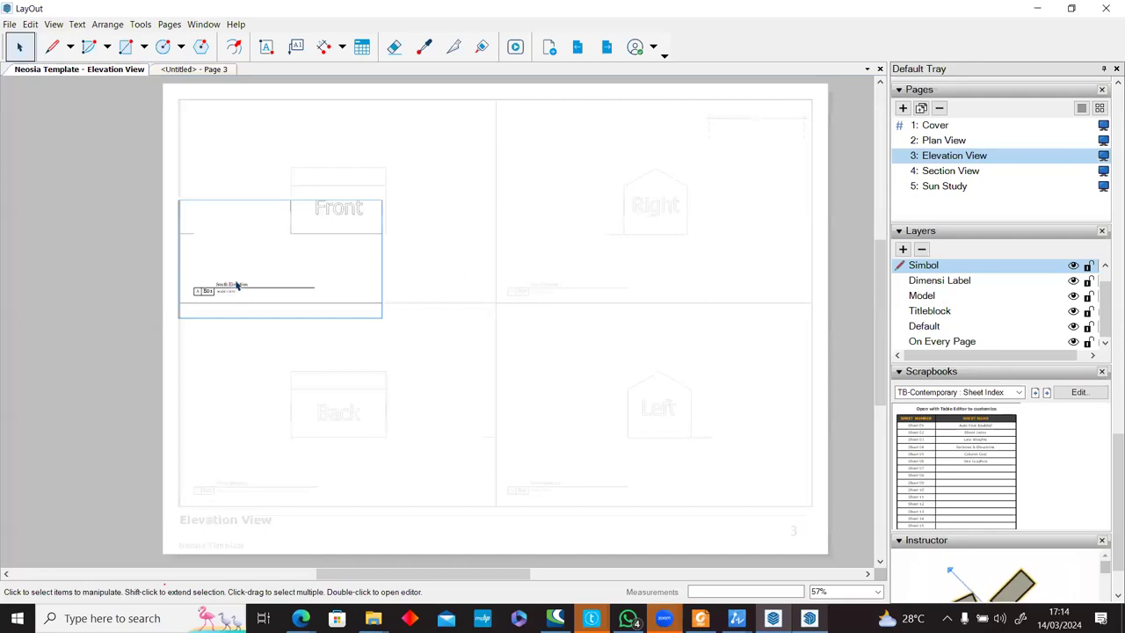
double_click(244, 288)
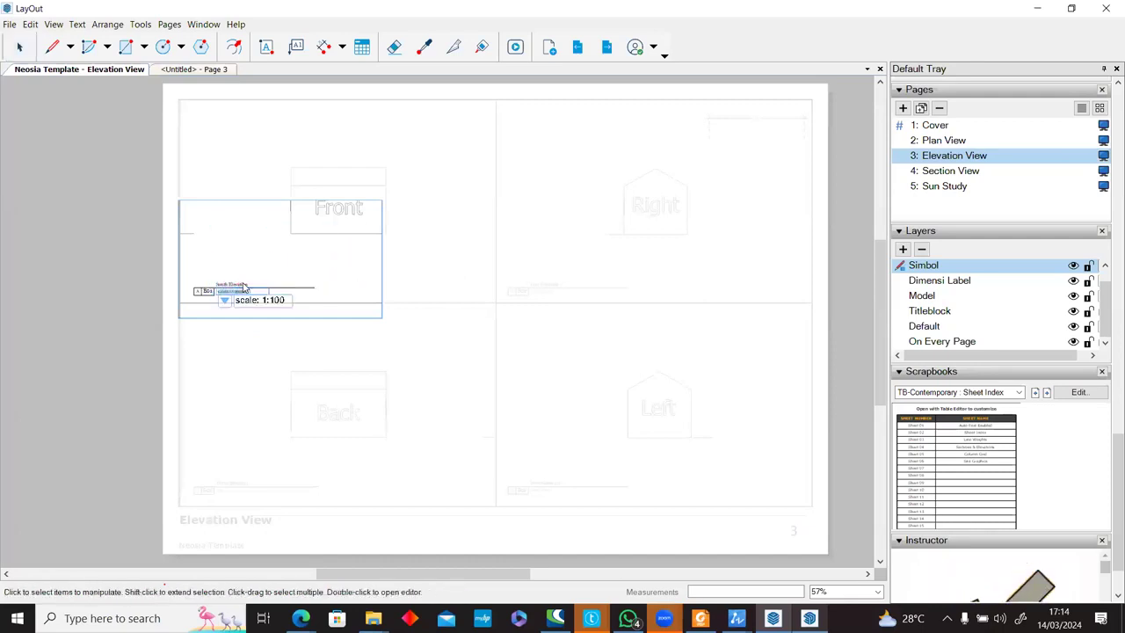
scroll(243, 287, up, 5)
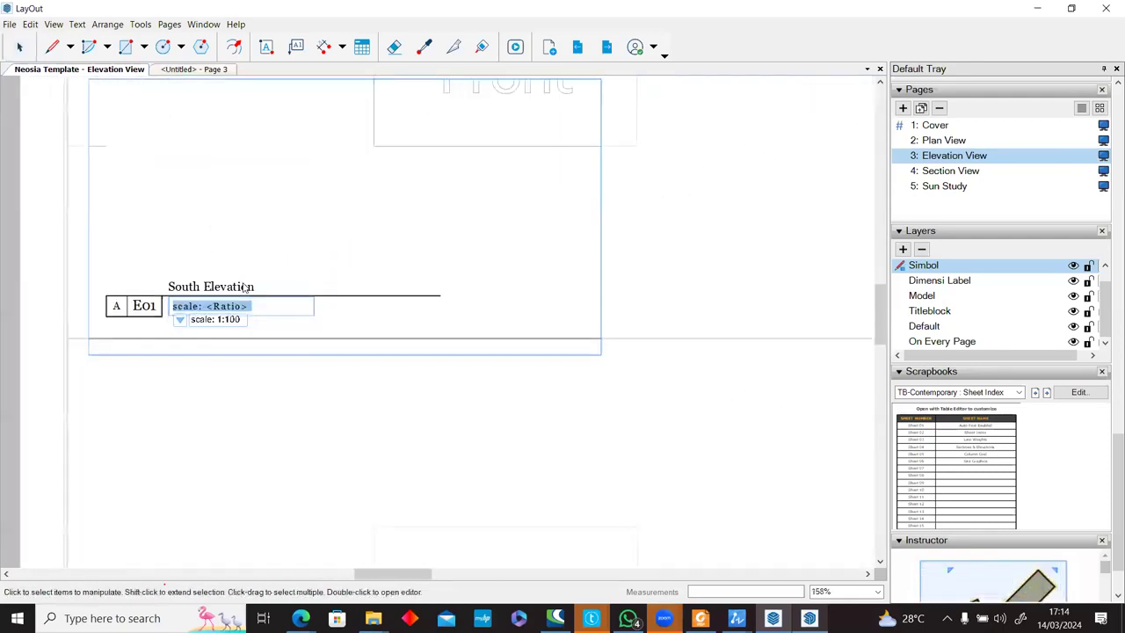
click(244, 287)
double_click(243, 284)
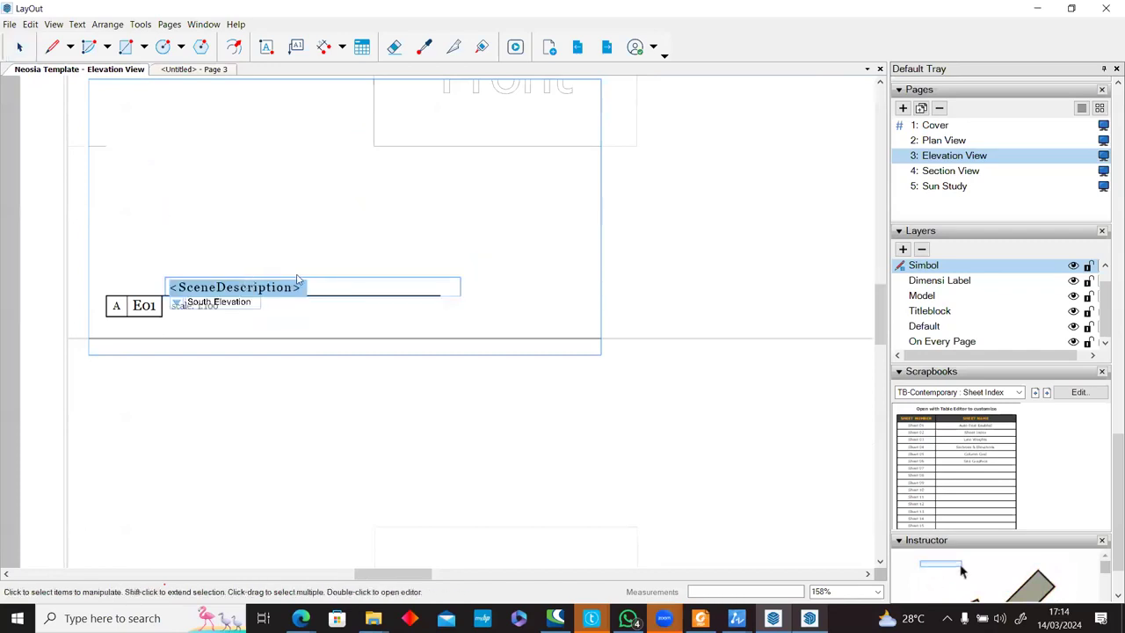
click(715, 269)
scroll(674, 279, down, 5)
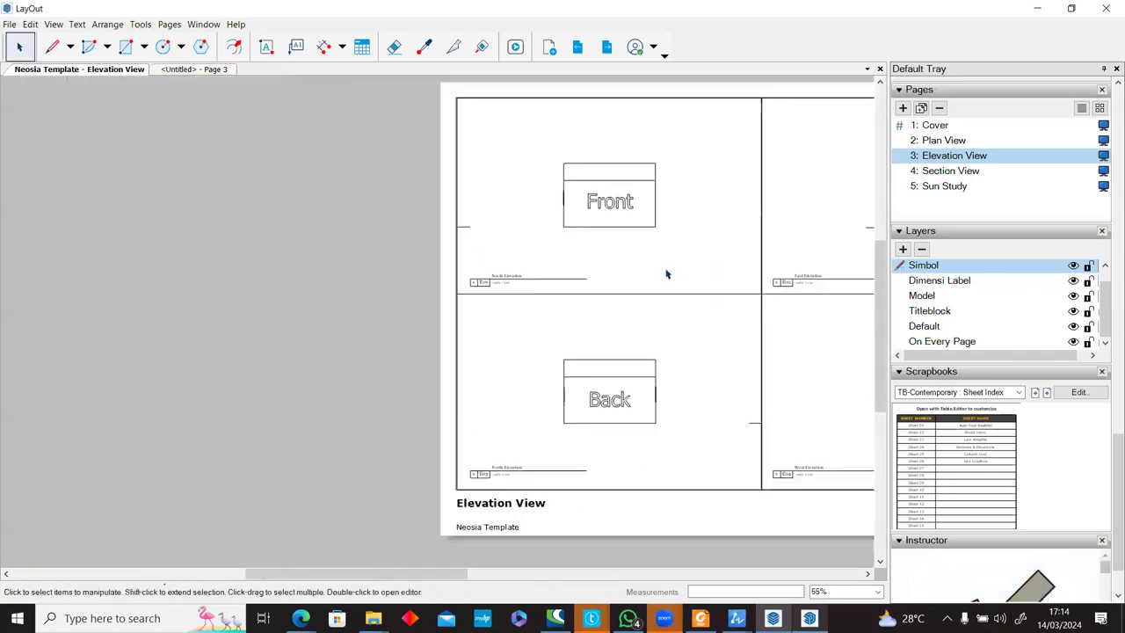
middle_drag(605, 253, 466, 293)
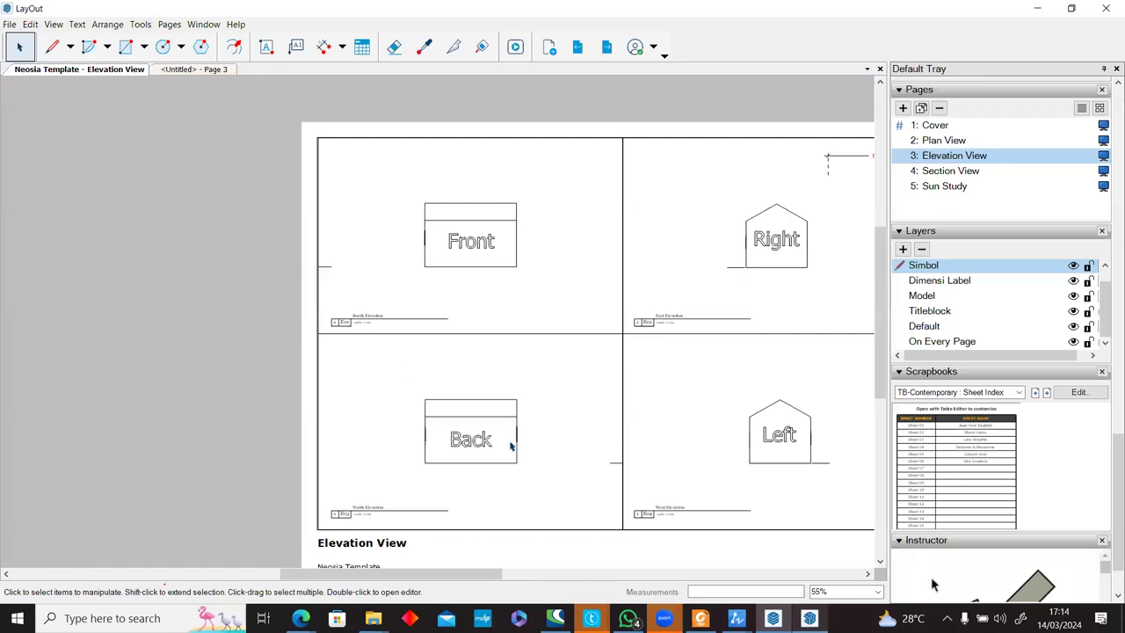
Switch to SketchUp and set the PLAN scene's description to Floor Plan.
key(alt+Tab)
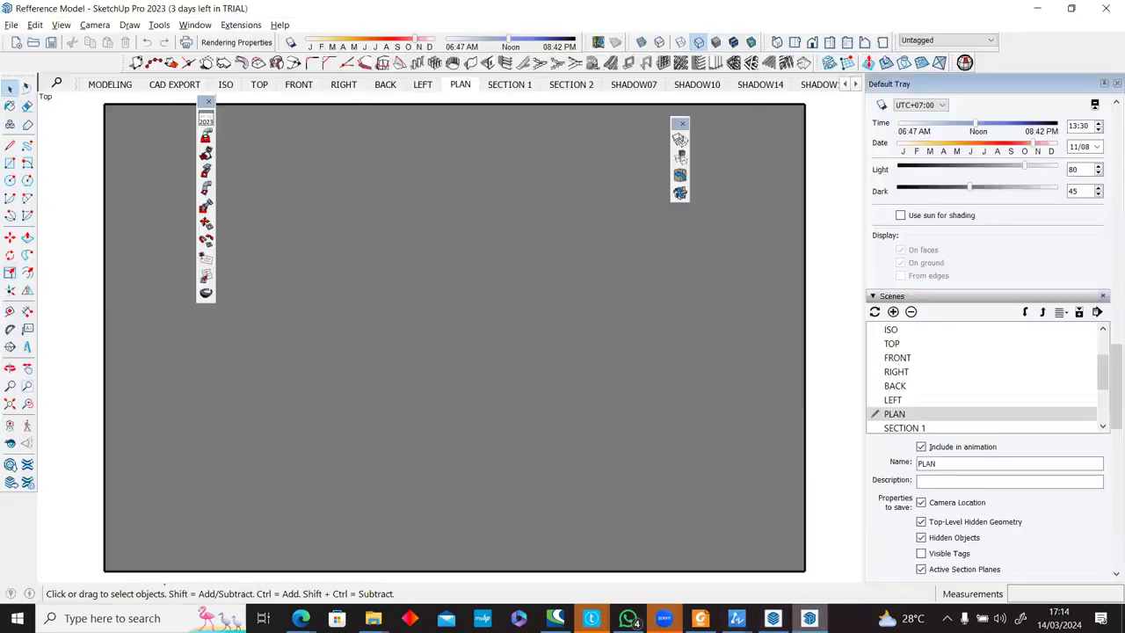
click(952, 481)
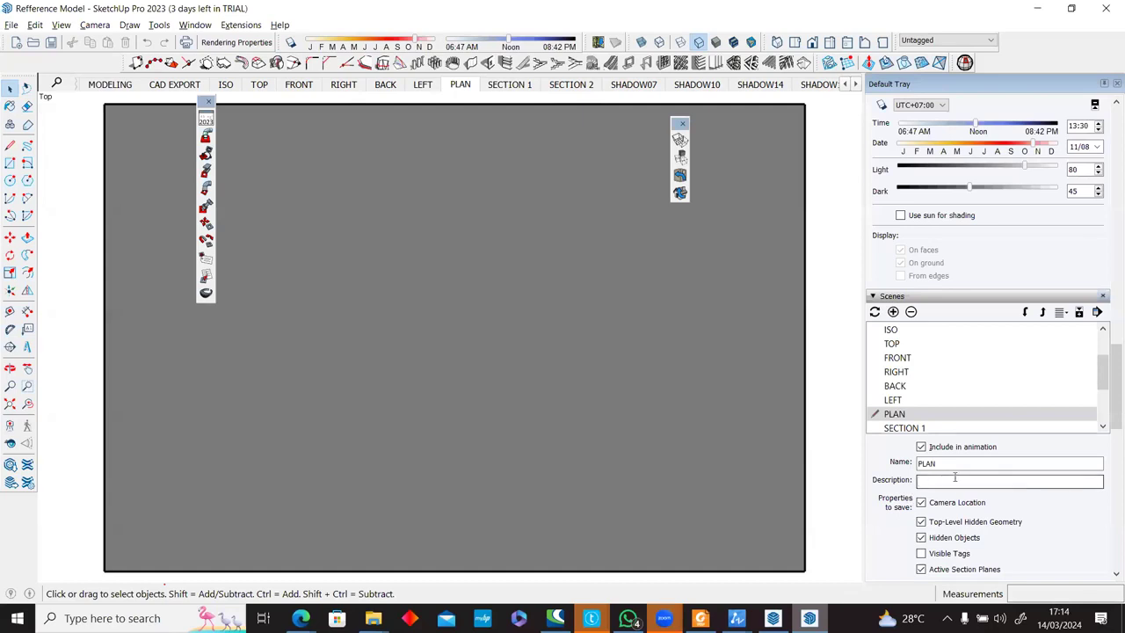
key(alt+Tab)
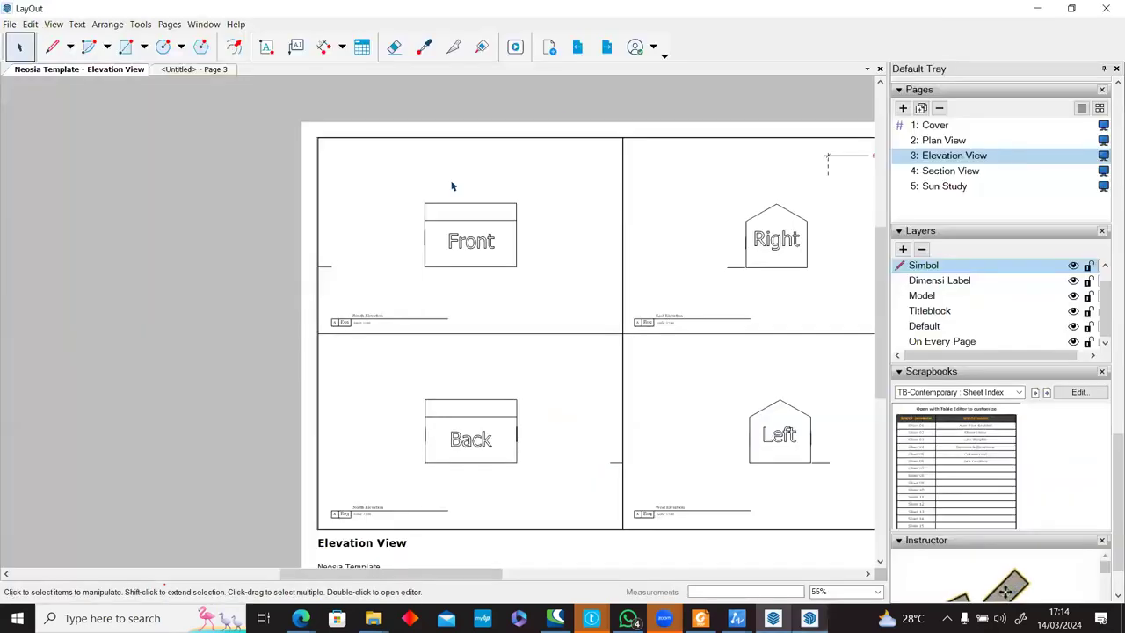
scroll(384, 326, up, 5)
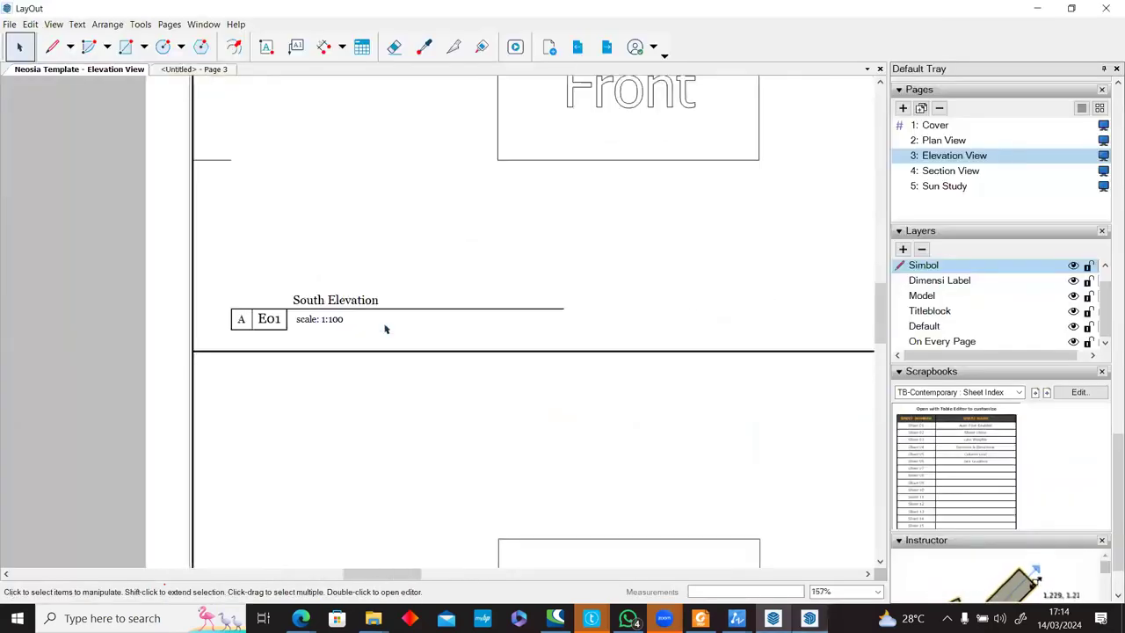
key(alt+Tab)
click(948, 482)
text(Floor Plan)
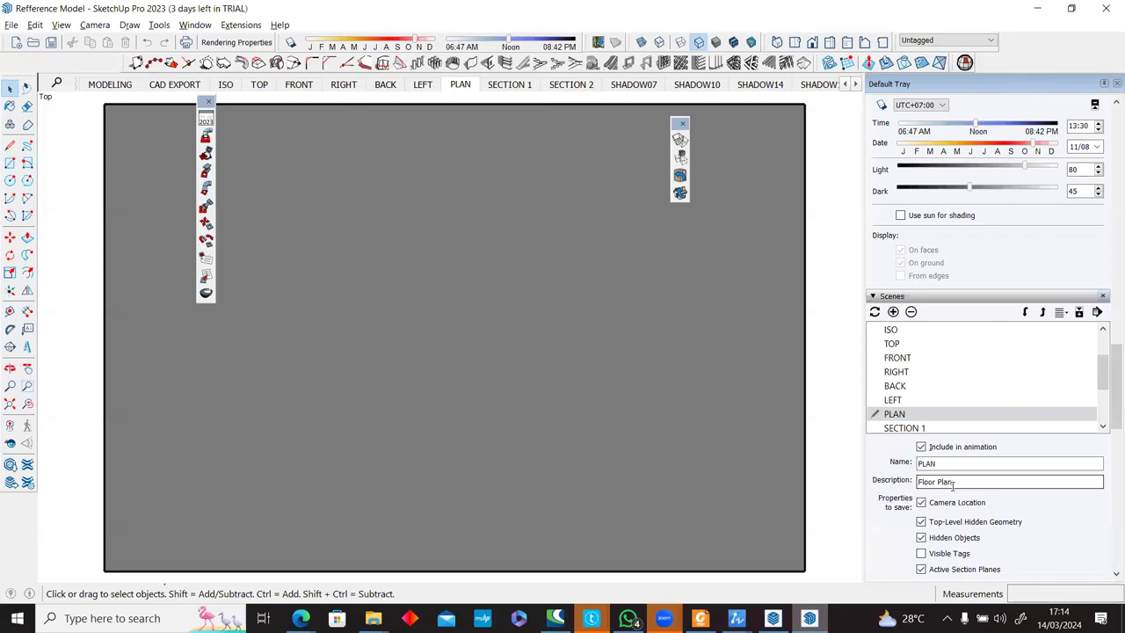
scroll(961, 402, down, 1)
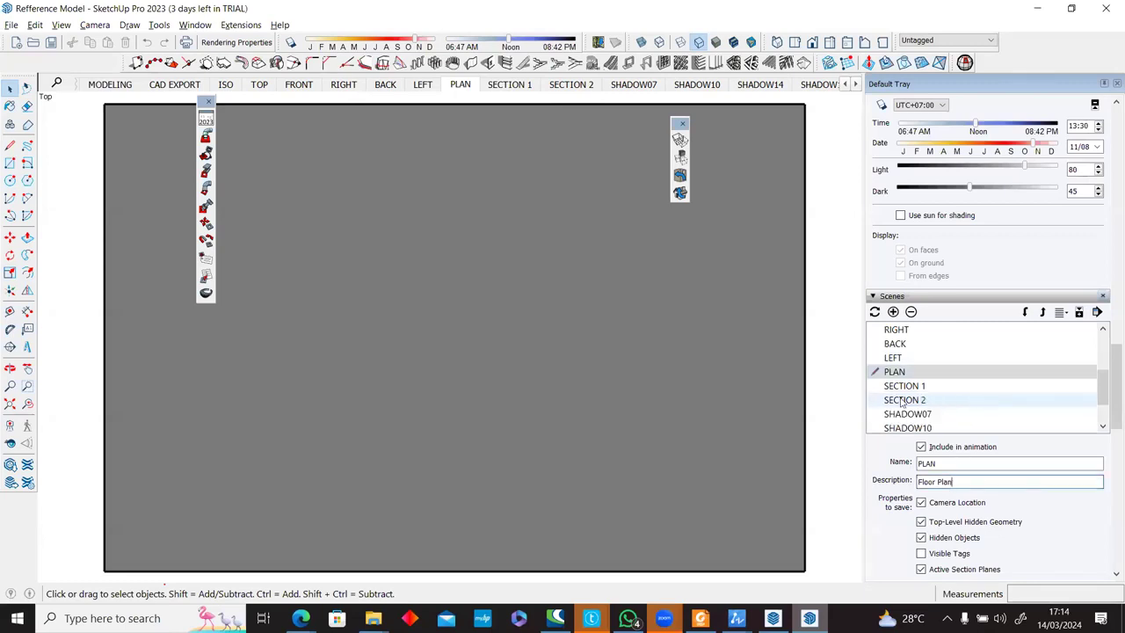
click(896, 387)
Switch to LayOut and check the drawing titles on the Plan View and Elevation View pages.
key(alt+Tab)
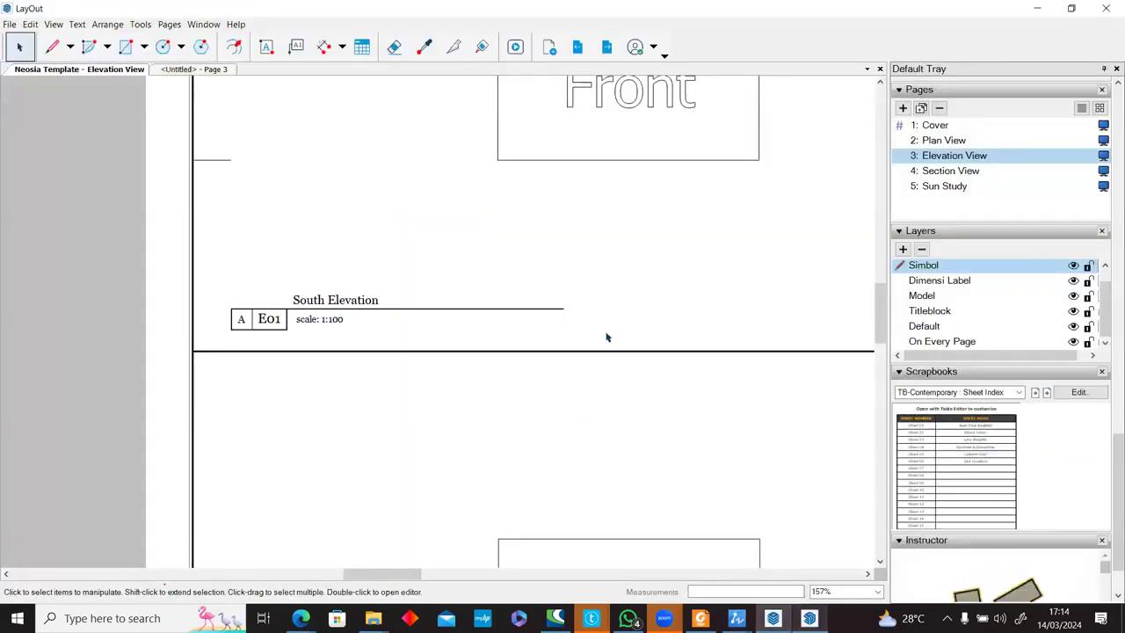
scroll(548, 331, down, 2)
click(576, 47)
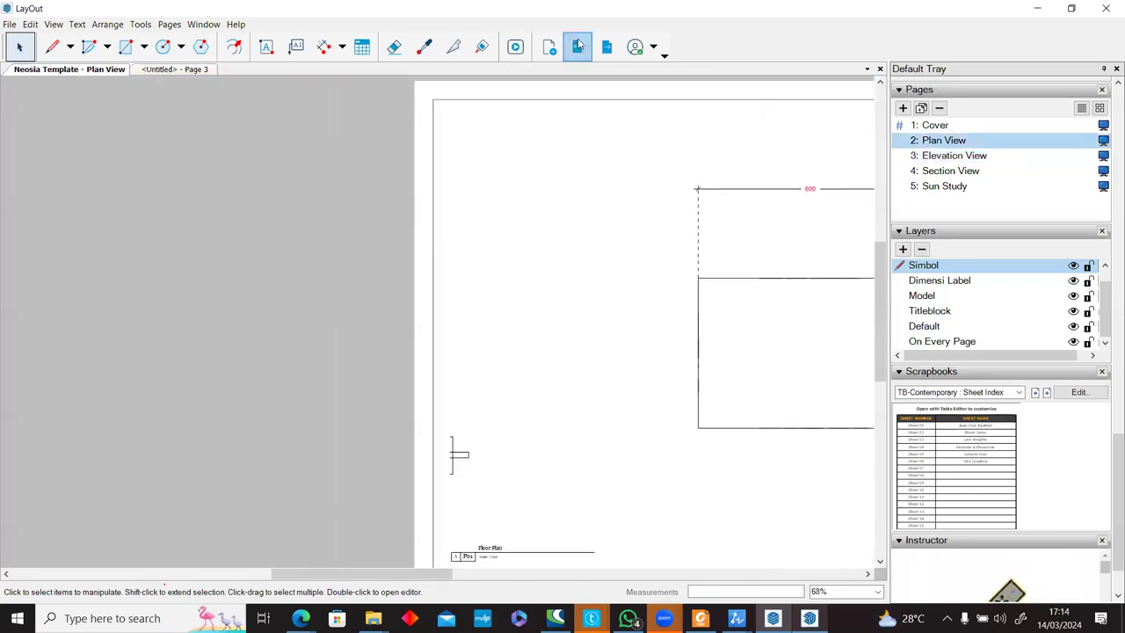
click(605, 46)
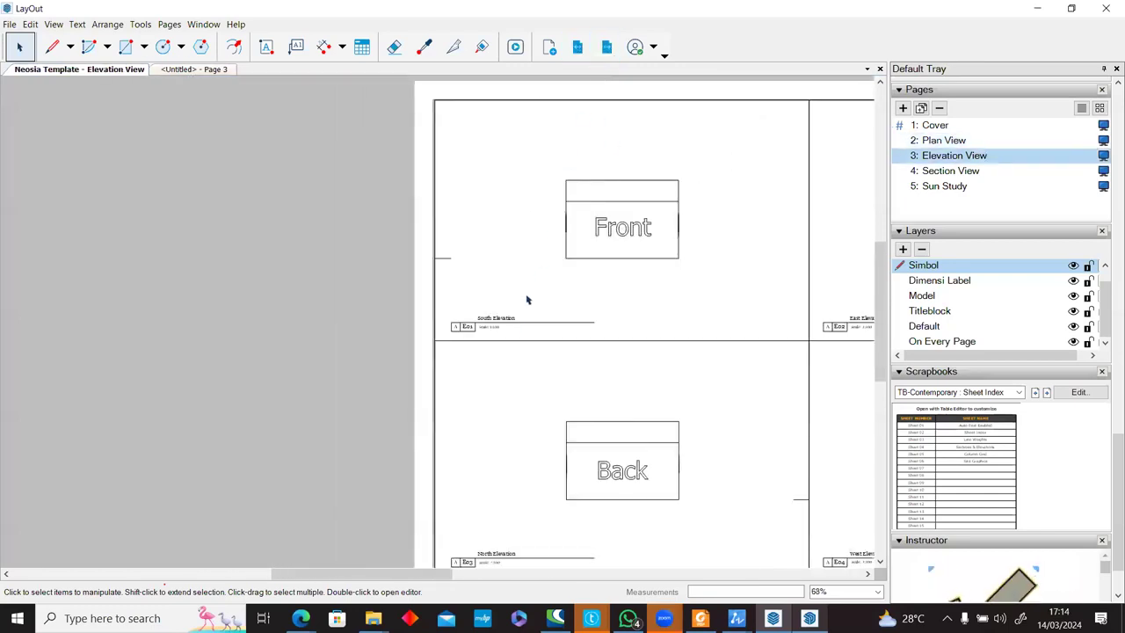
scroll(564, 330, up, 2)
scroll(527, 296, down, 3)
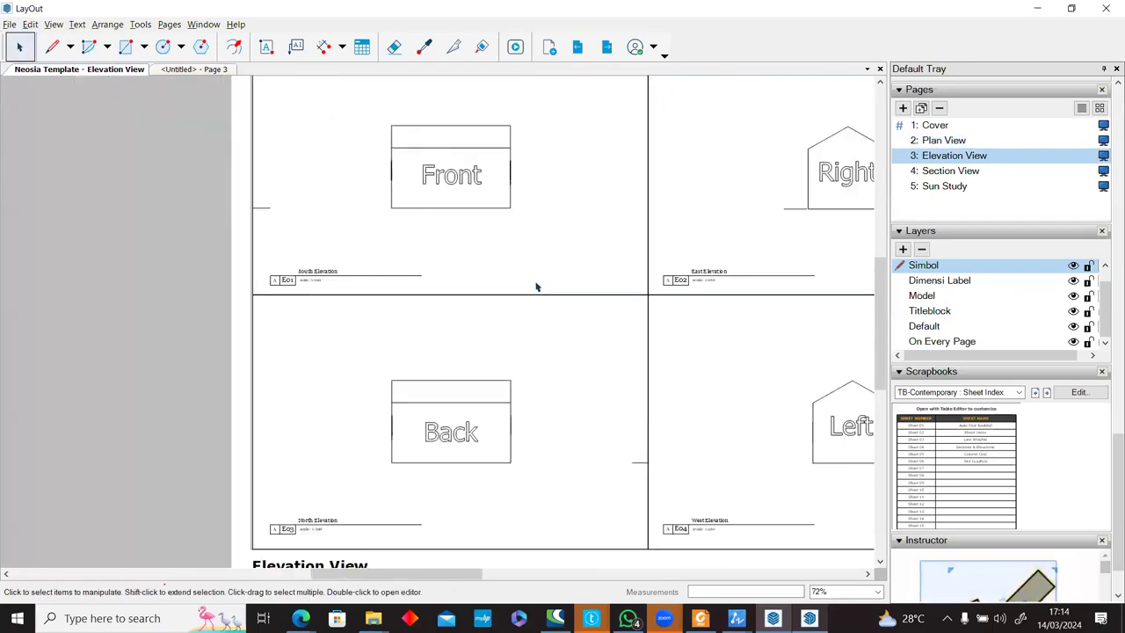
Switch to SketchUp and set the FRONT scene's description to South Elevation.
key(alt+Tab)
scroll(913, 379, up, 3)
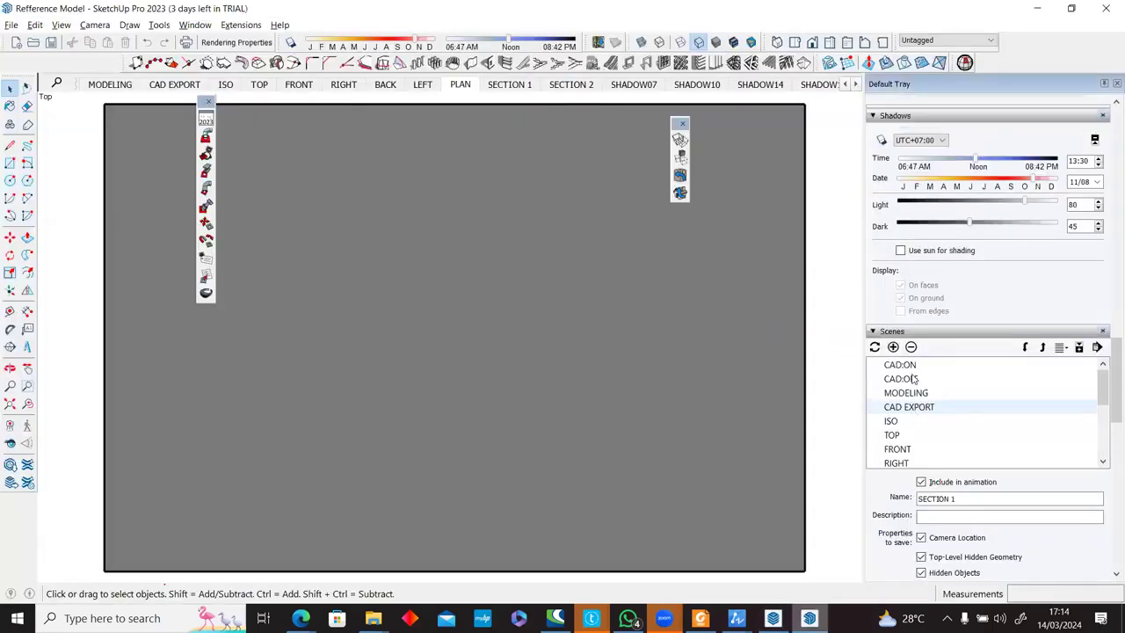
scroll(914, 391, down, 1)
click(905, 406)
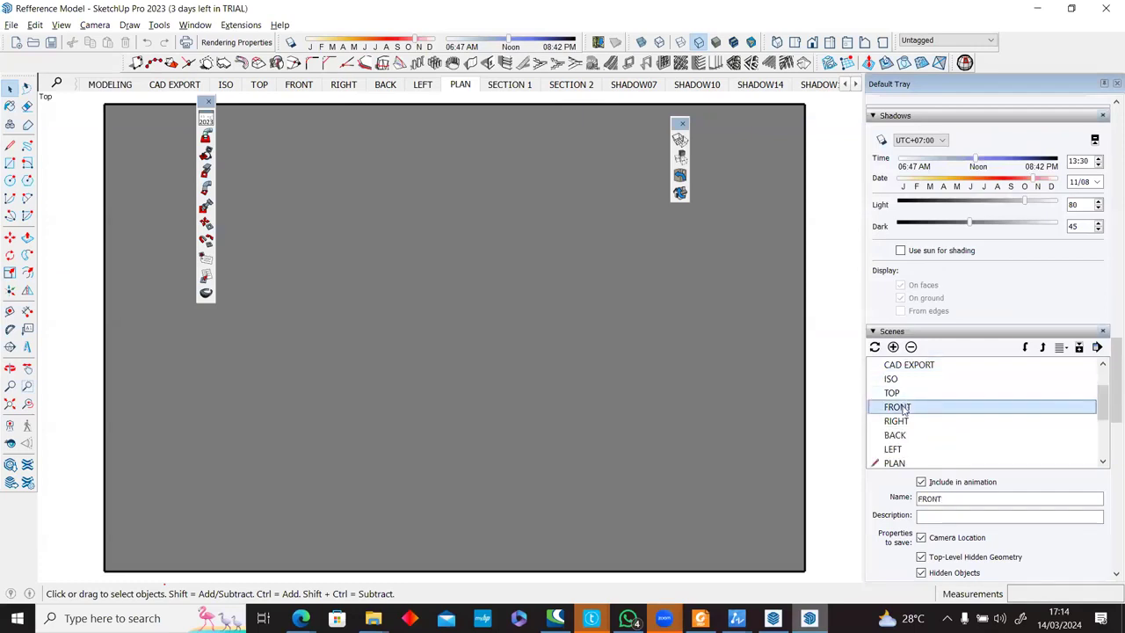
click(948, 517)
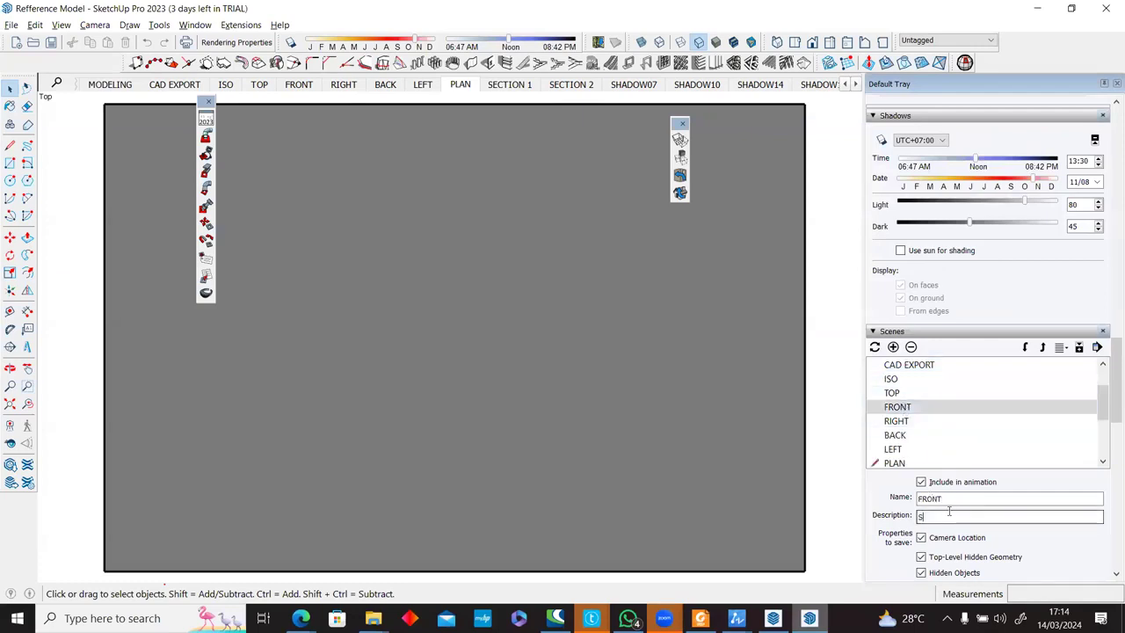
text(South Elevation)
Check the Right view's title in LayOut and set the RIGHT scene's description in SketchUp to East Elevation.
click(907, 423)
key(alt+Tab)
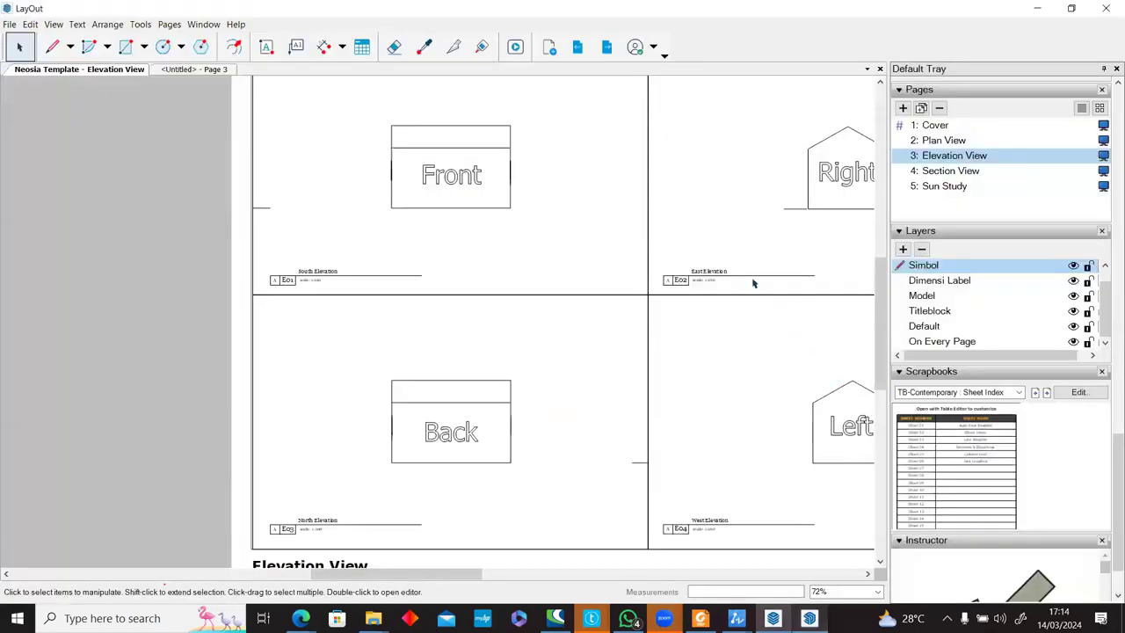
scroll(741, 278, up, 2)
key(alt+Tab)
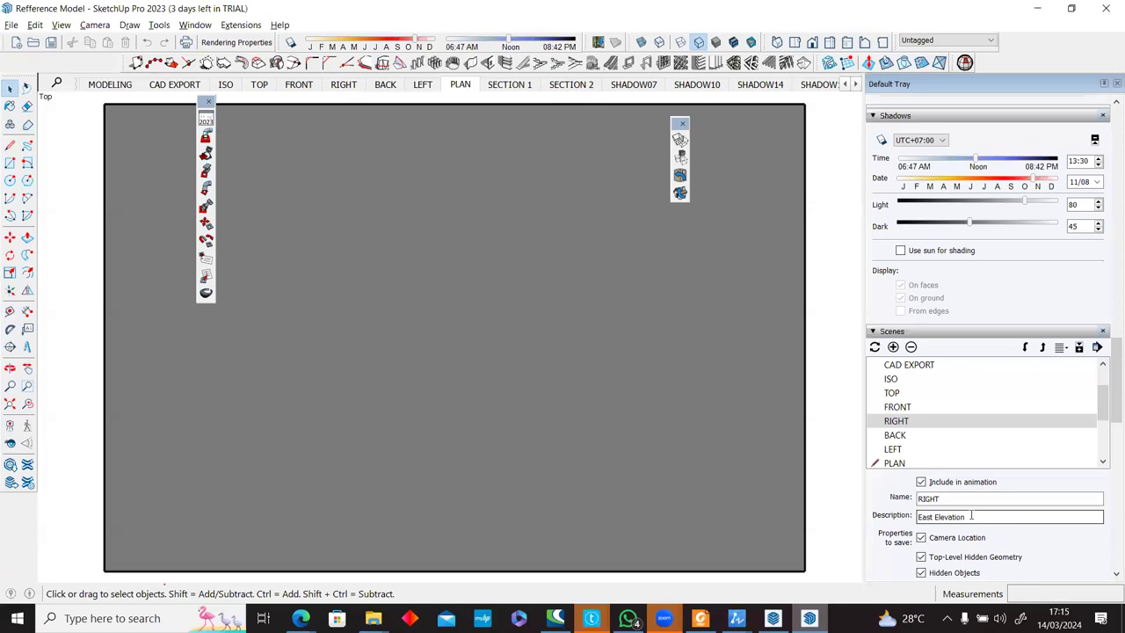
Check the Back view's title in LayOut and set the BACK scene's description in SketchUp to North Elevation.
click(895, 435)
key(alt+Tab)
scroll(447, 357, down, 3)
key(alt+Tab)
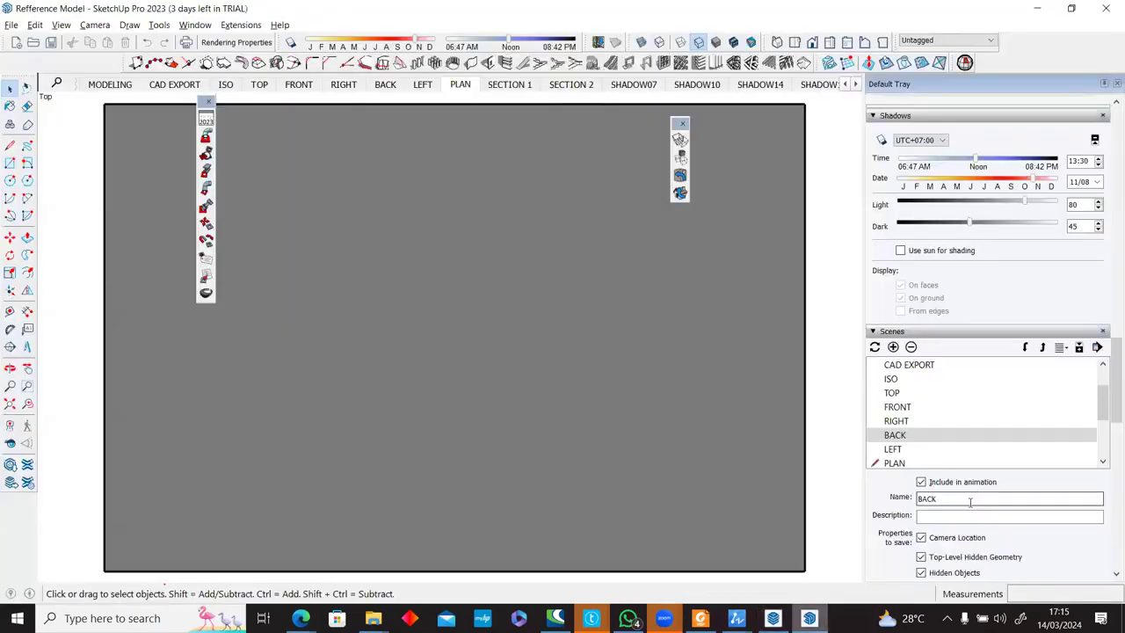
click(937, 516)
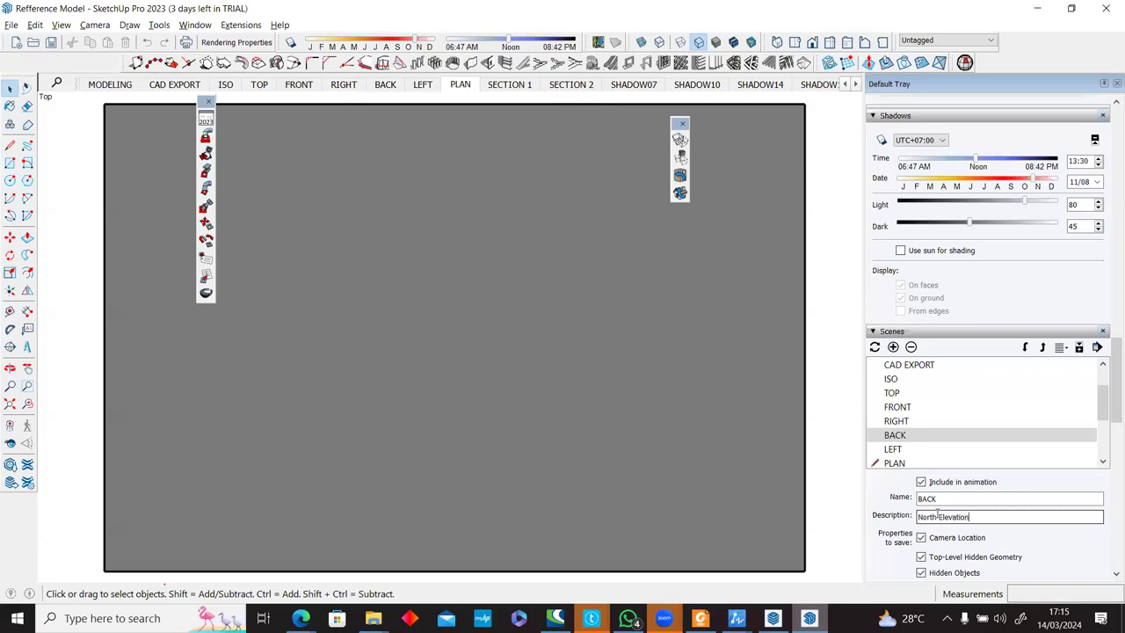
key(Return)
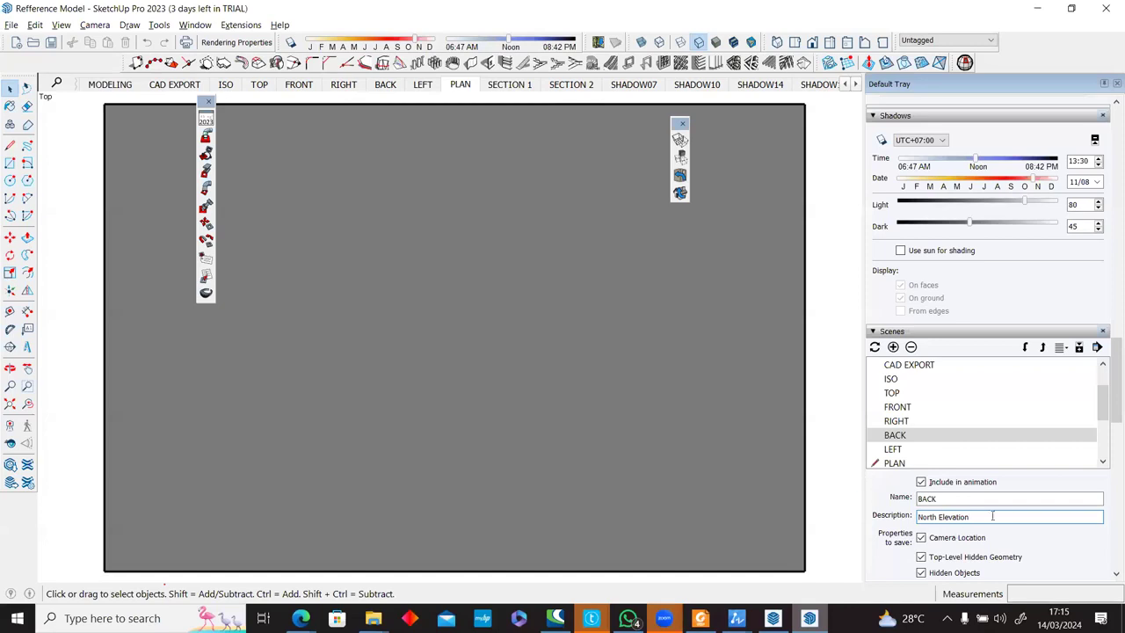
Check the lower drawing titles in LayOut and set the LEFT scene's description in SketchUp to West Elevation.
key(alt+Tab)
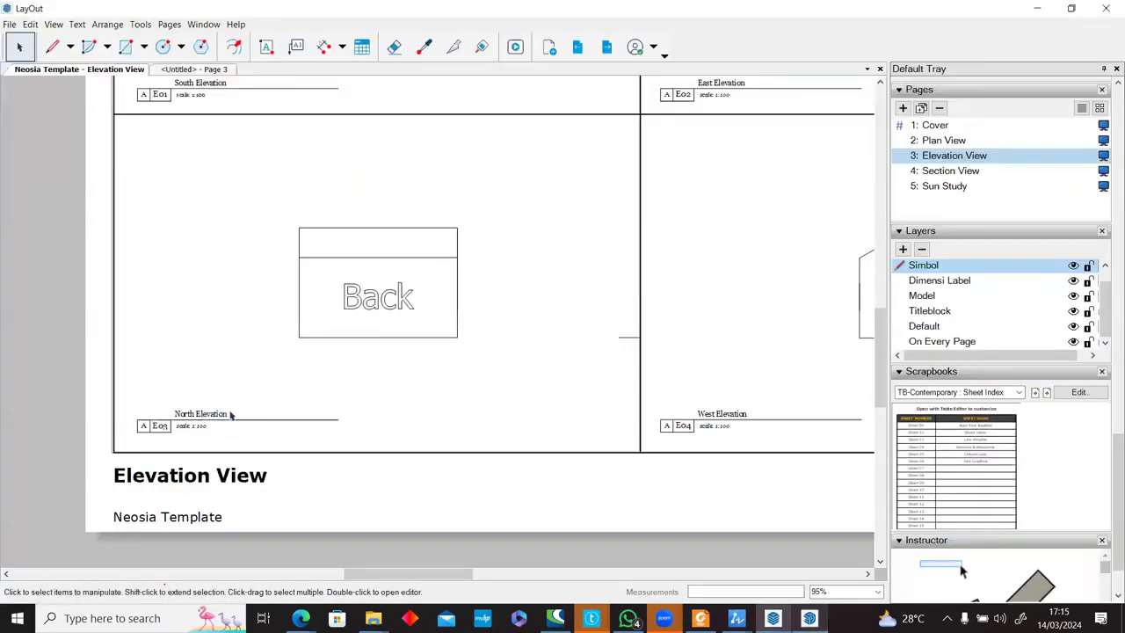
click(729, 419)
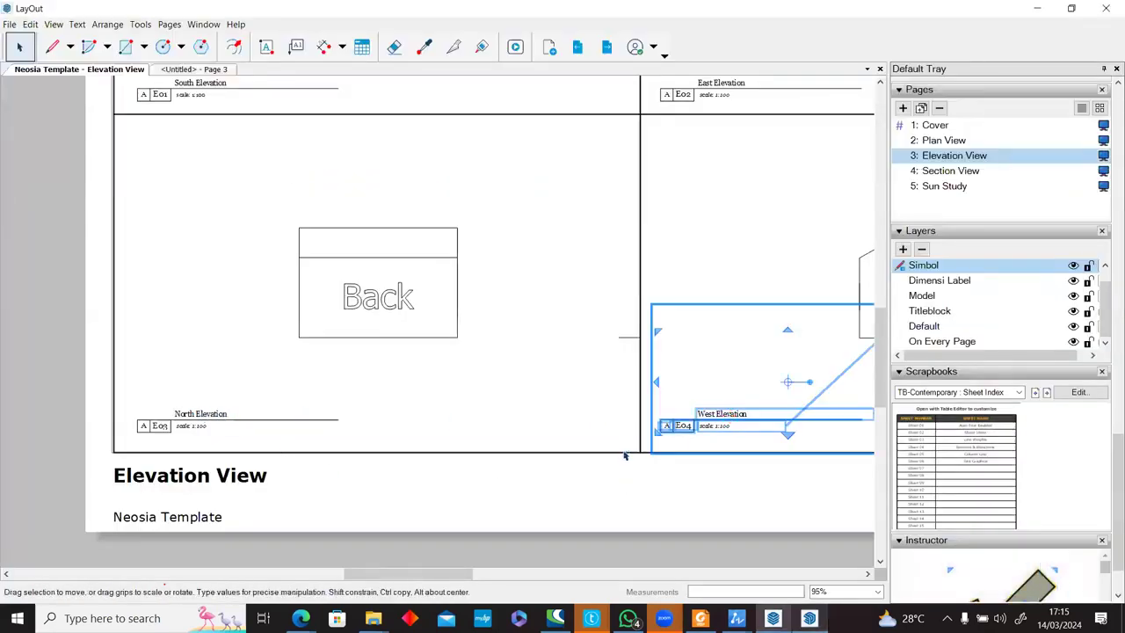
click(641, 484)
key(alt+Tab)
click(909, 450)
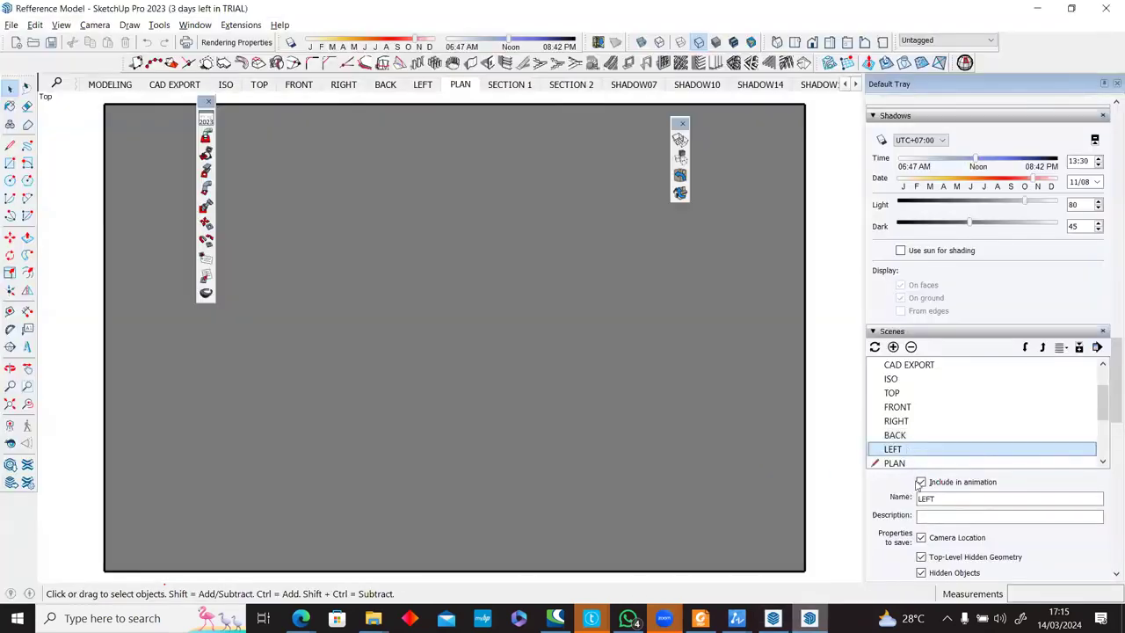
click(941, 515)
text(West Elevation)
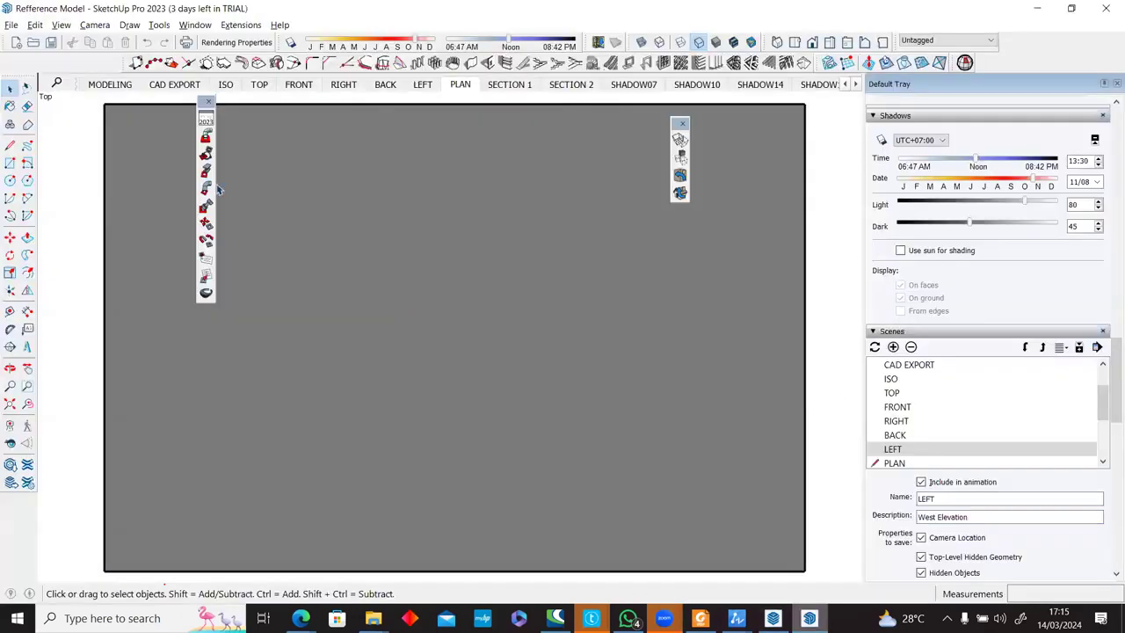
Save the model as Refference Model.skp in the SketchUp Training Dataset folder, in SketchUp 2016 format.
click(12, 24)
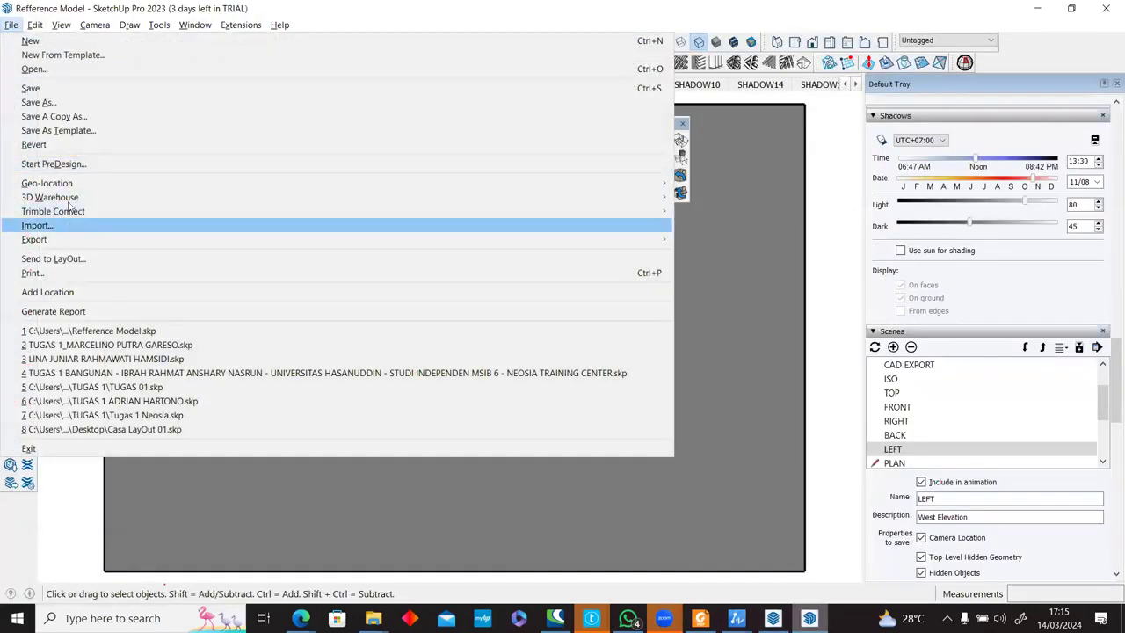
click(72, 100)
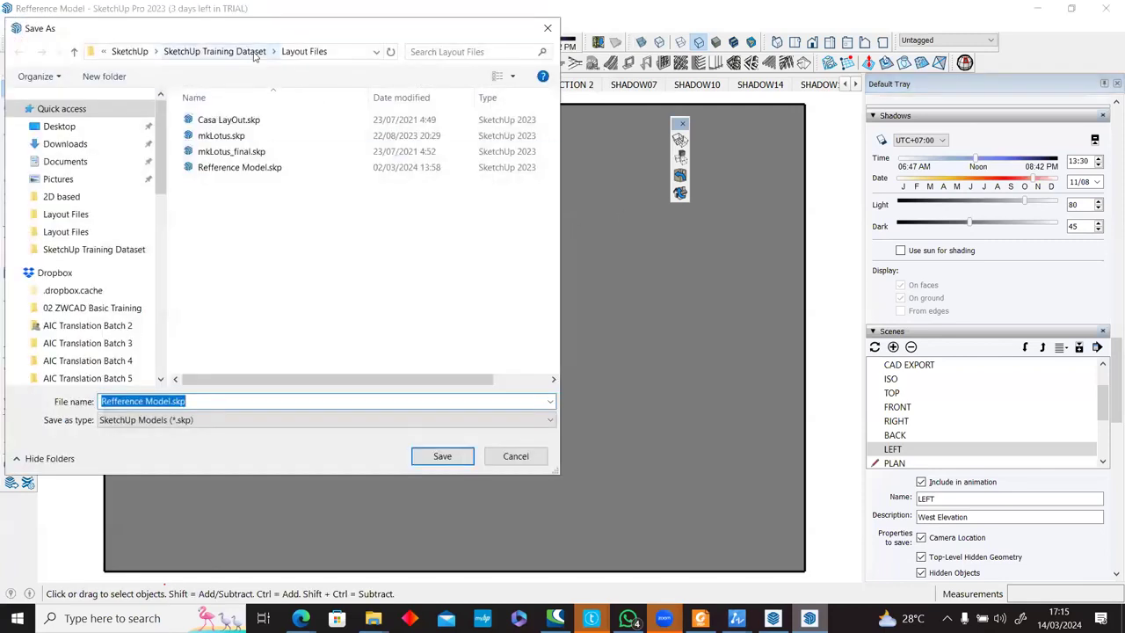
click(260, 54)
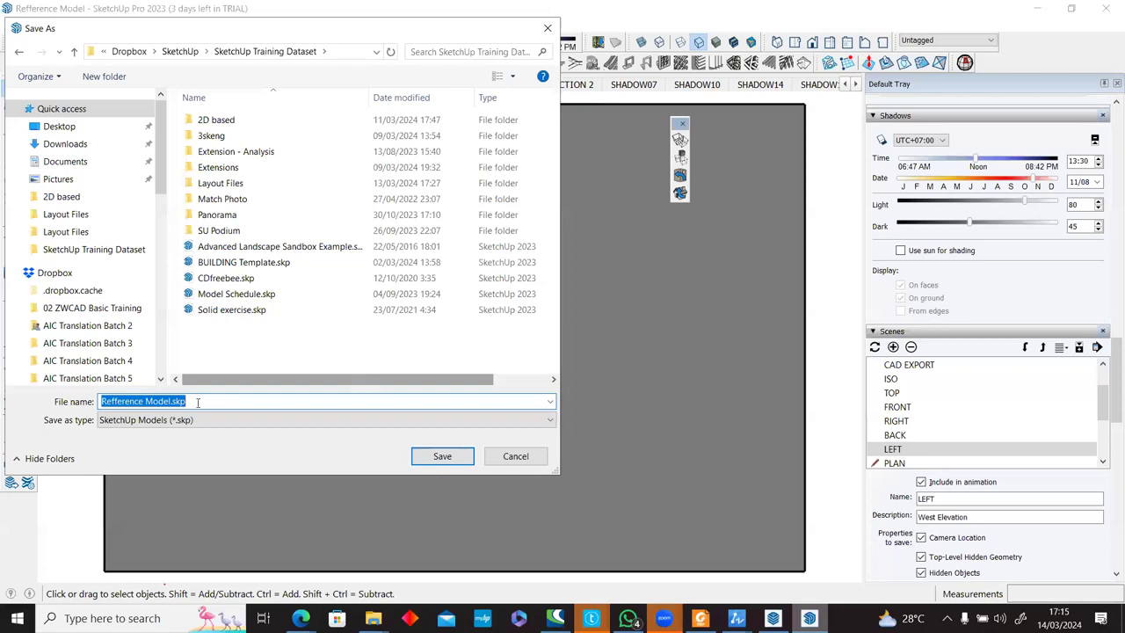
click(225, 420)
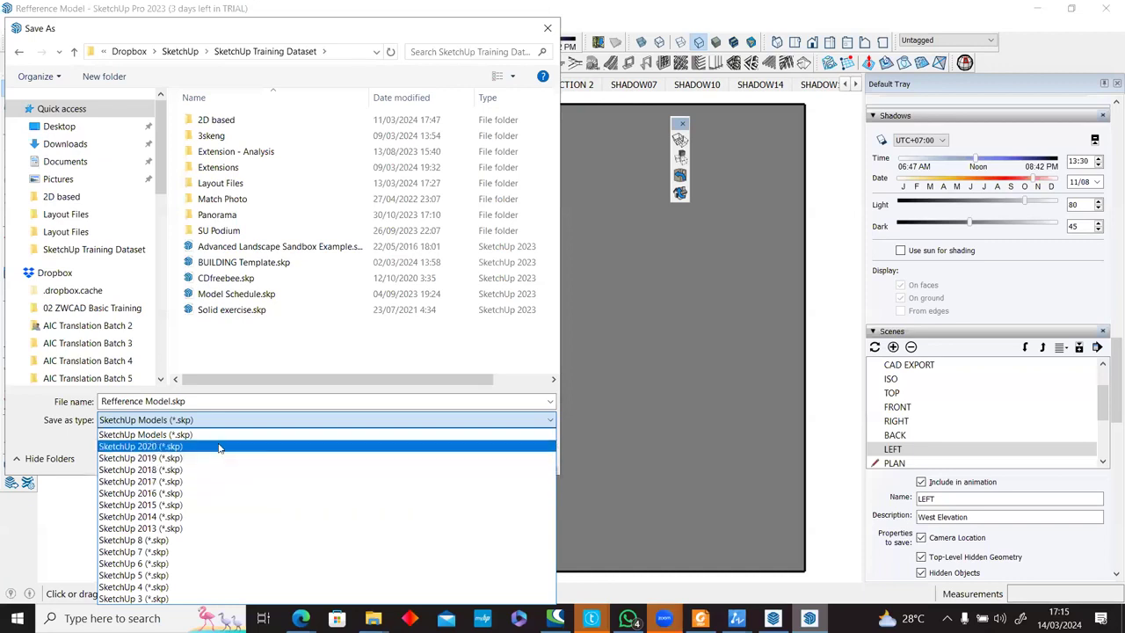
click(213, 498)
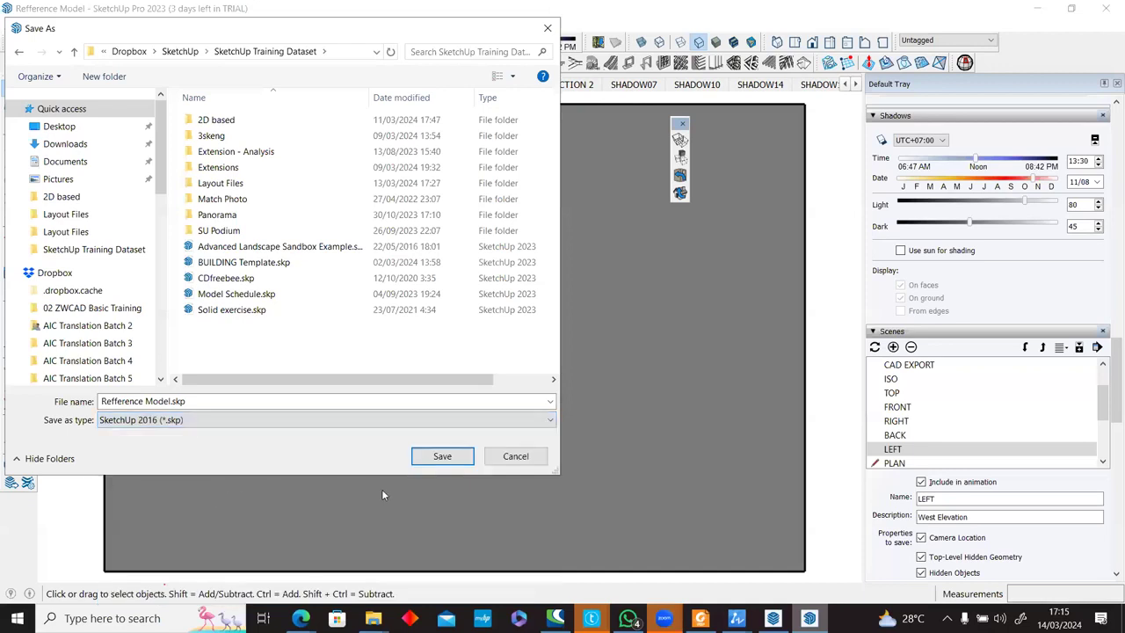
click(436, 458)
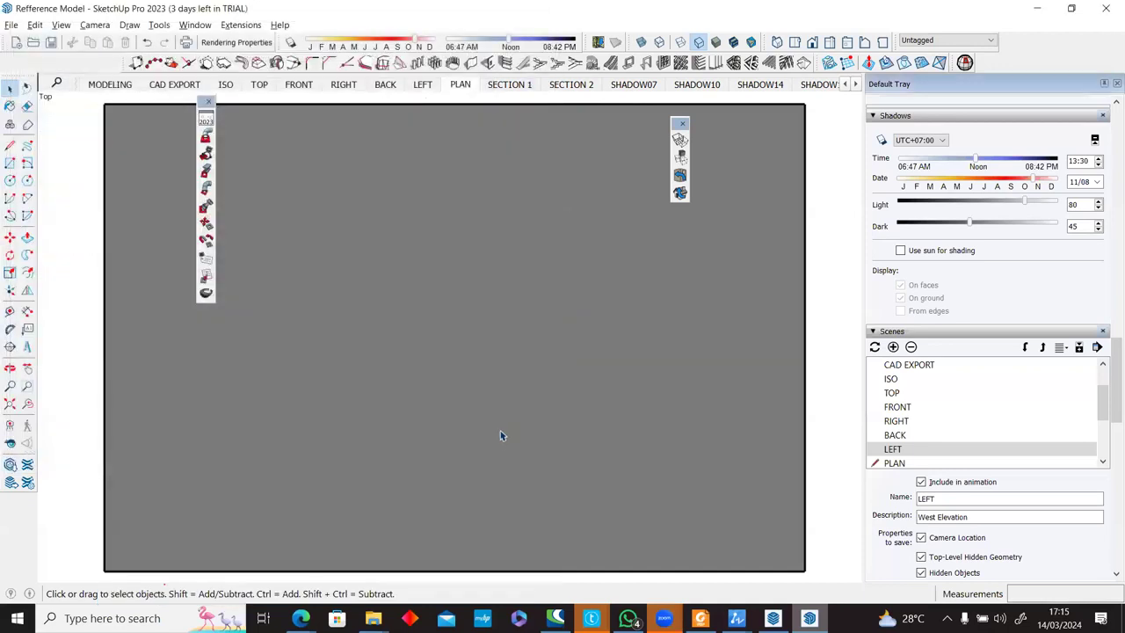
Display the ISO scene and save the model again in SketchUp 2016 format, replacing the existing Refference Model.skp.
click(104, 85)
click(229, 85)
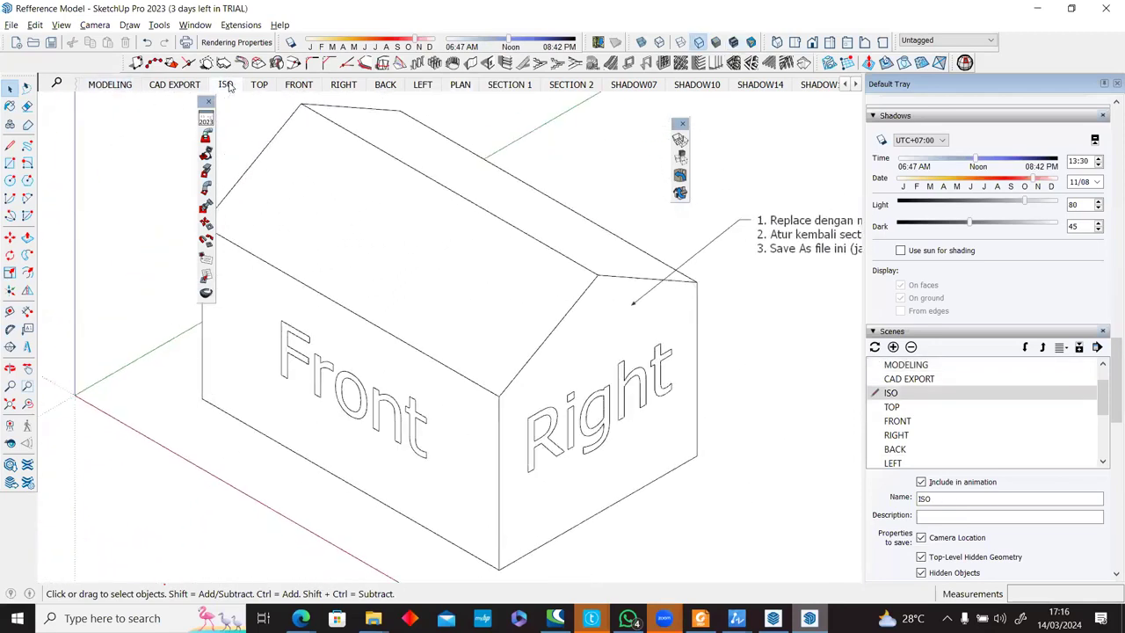
click(11, 24)
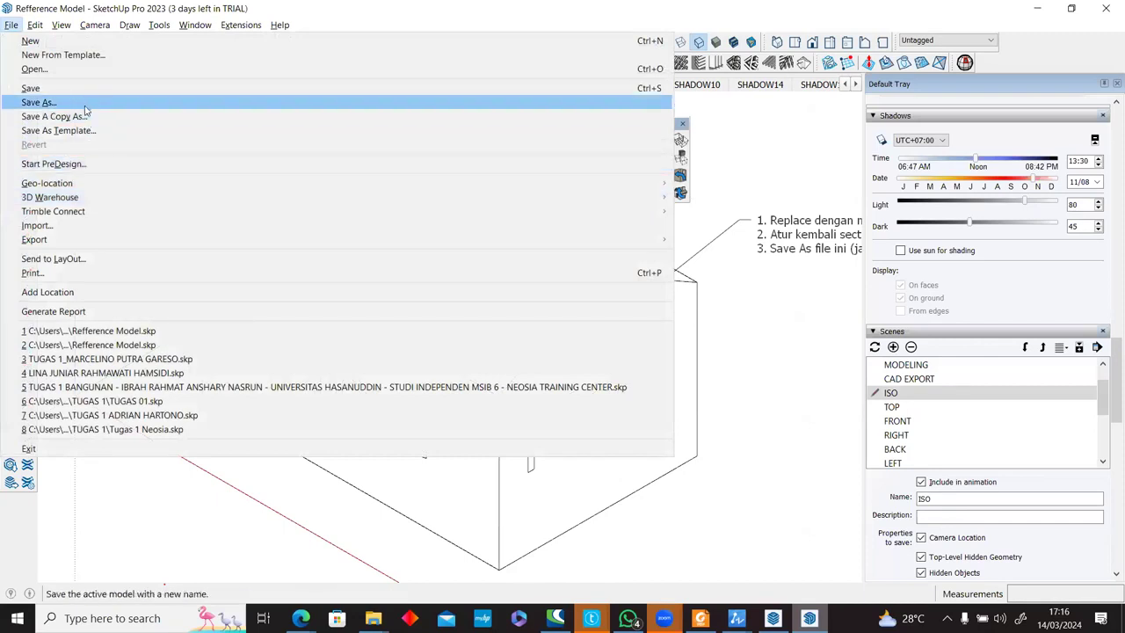
click(85, 108)
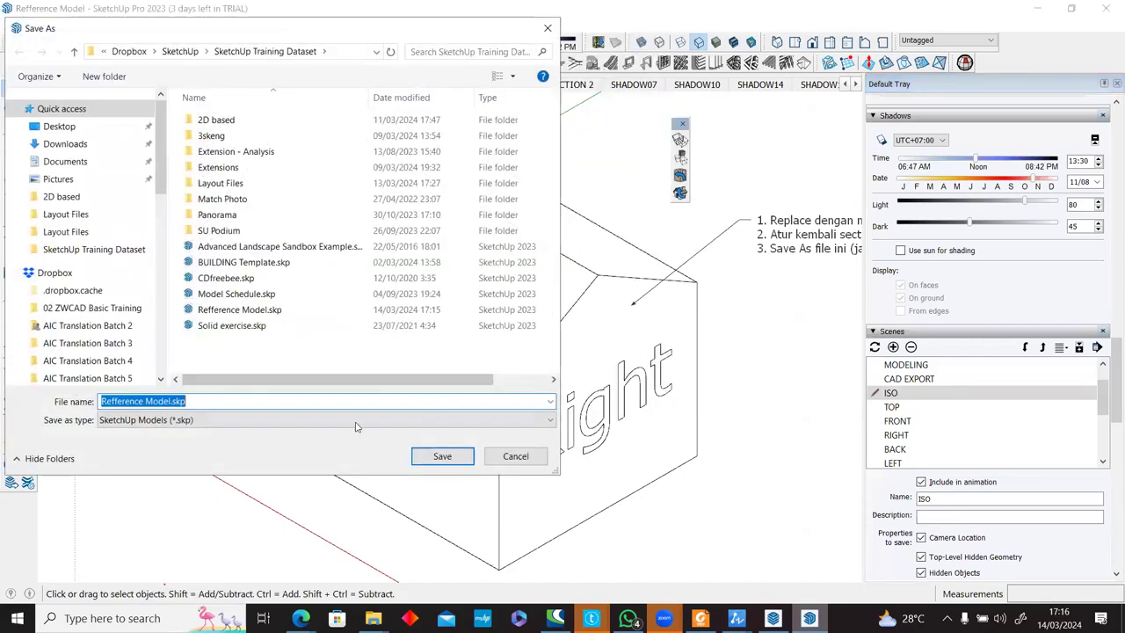
click(356, 426)
click(349, 496)
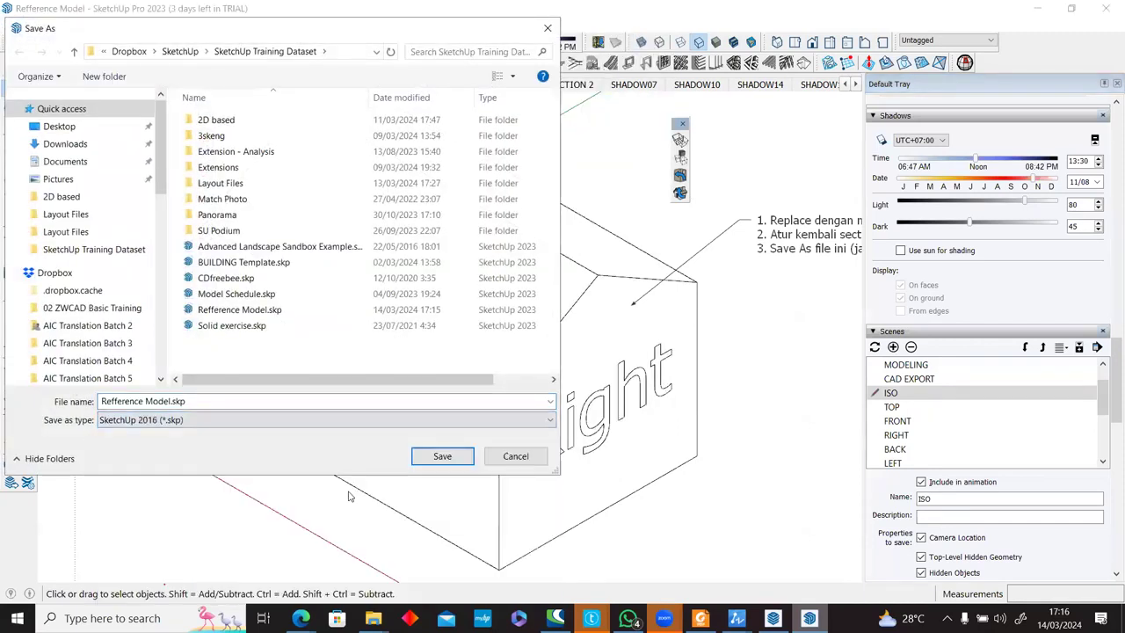
click(447, 458)
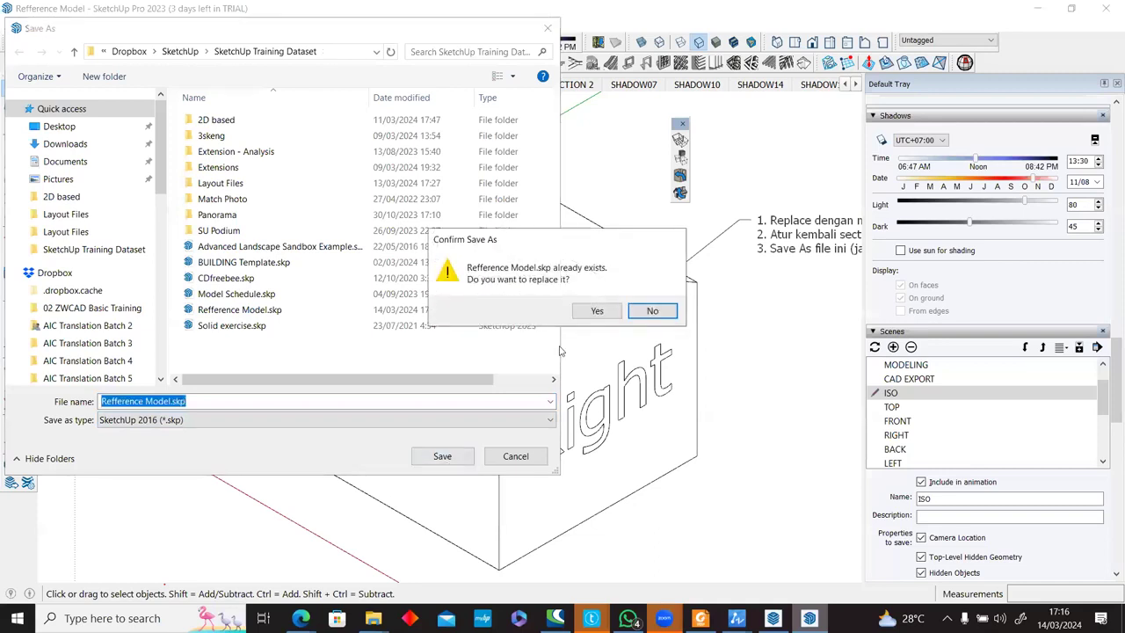
click(597, 310)
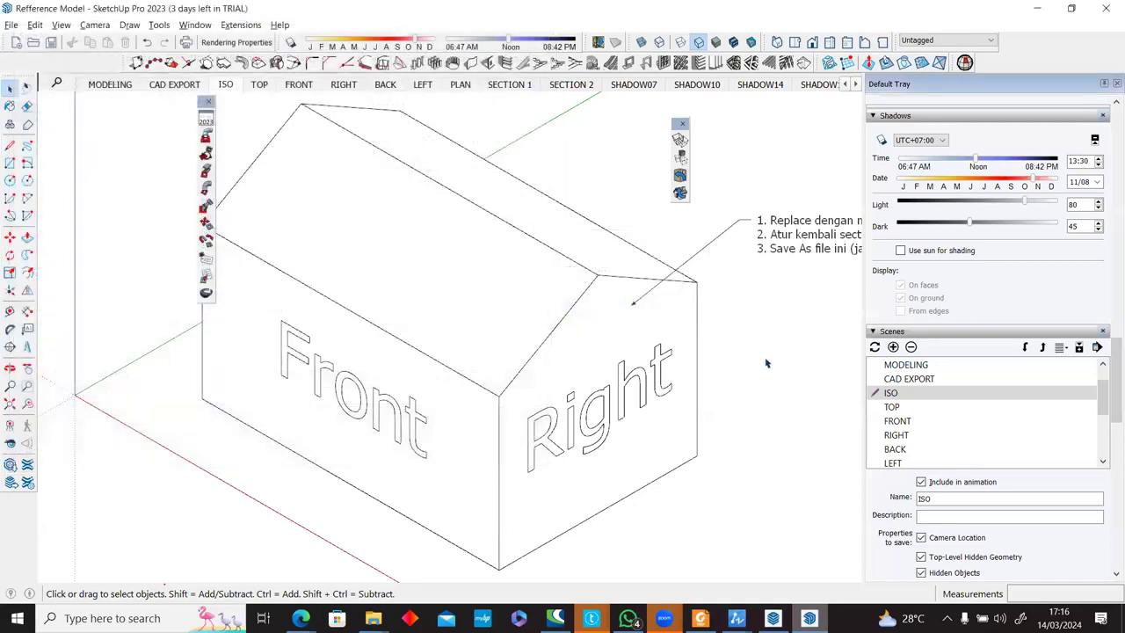
Switch to LayOut and check the drawing titles on the Elevation View, Section View and Sun Study pages.
key(alt+Tab)
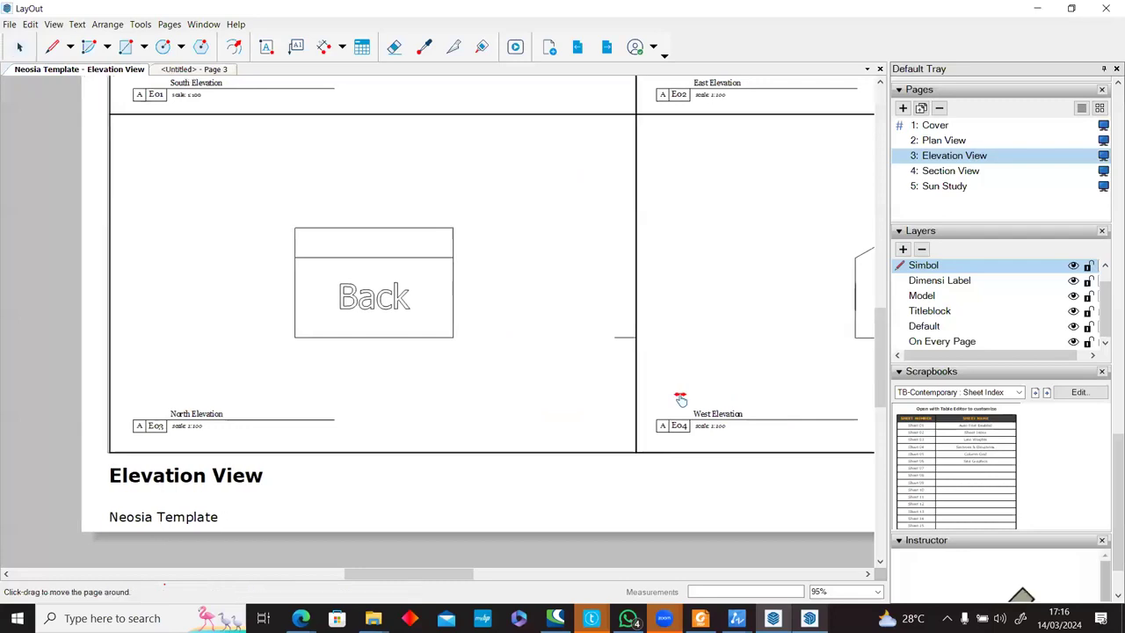
middle_drag(681, 400, 486, 405)
scroll(486, 405, down, 2)
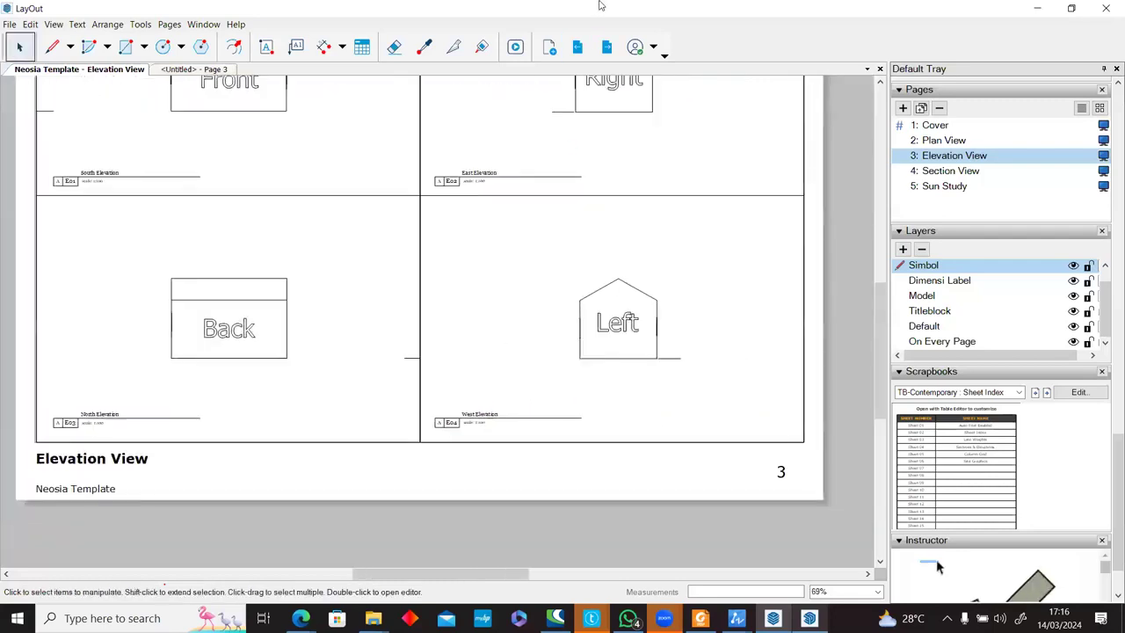
click(607, 46)
middle_drag(505, 211, 551, 298)
scroll(544, 499, up, 1)
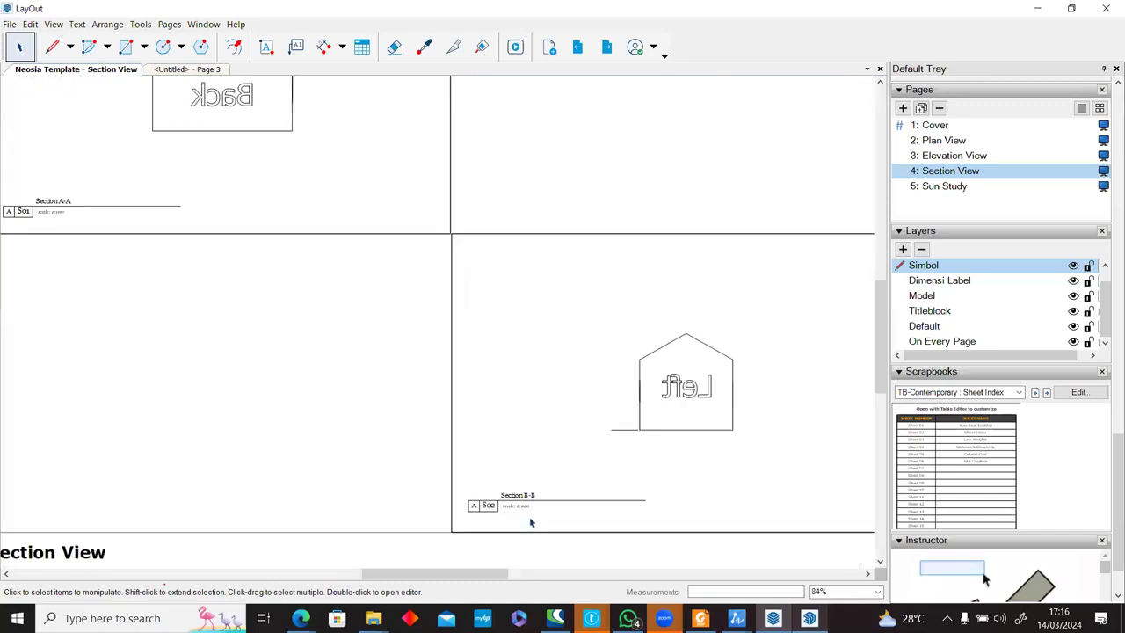
click(608, 47)
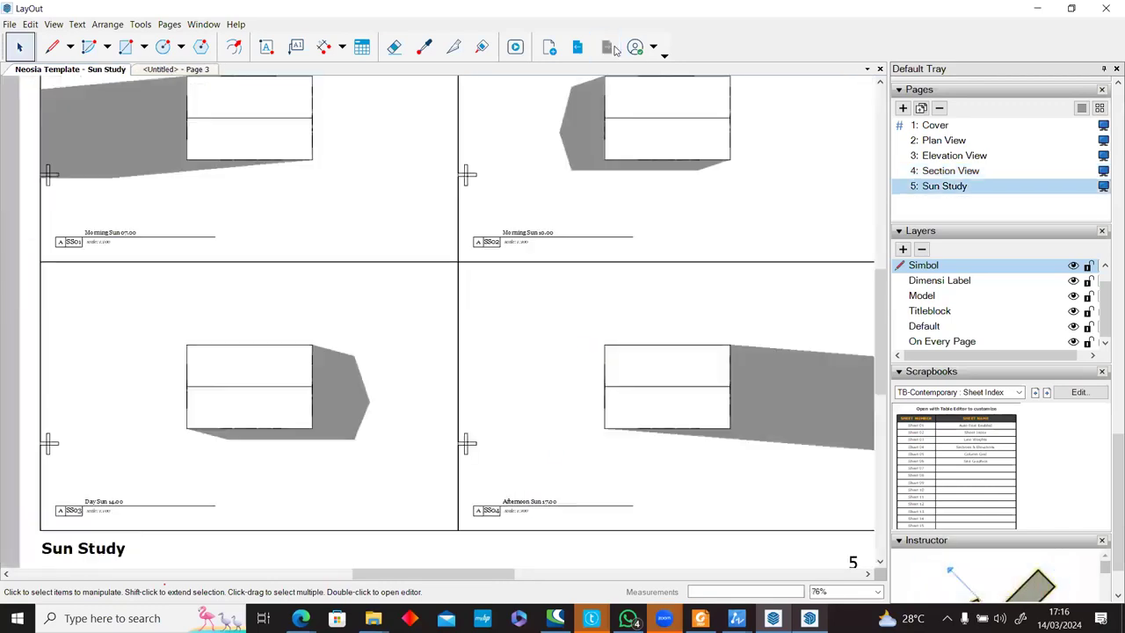
Inspect the auto-text behind the Morning Sun 07.00 title in the SS01 drawing label on the Sun Study page.
middle_drag(535, 143, 599, 206)
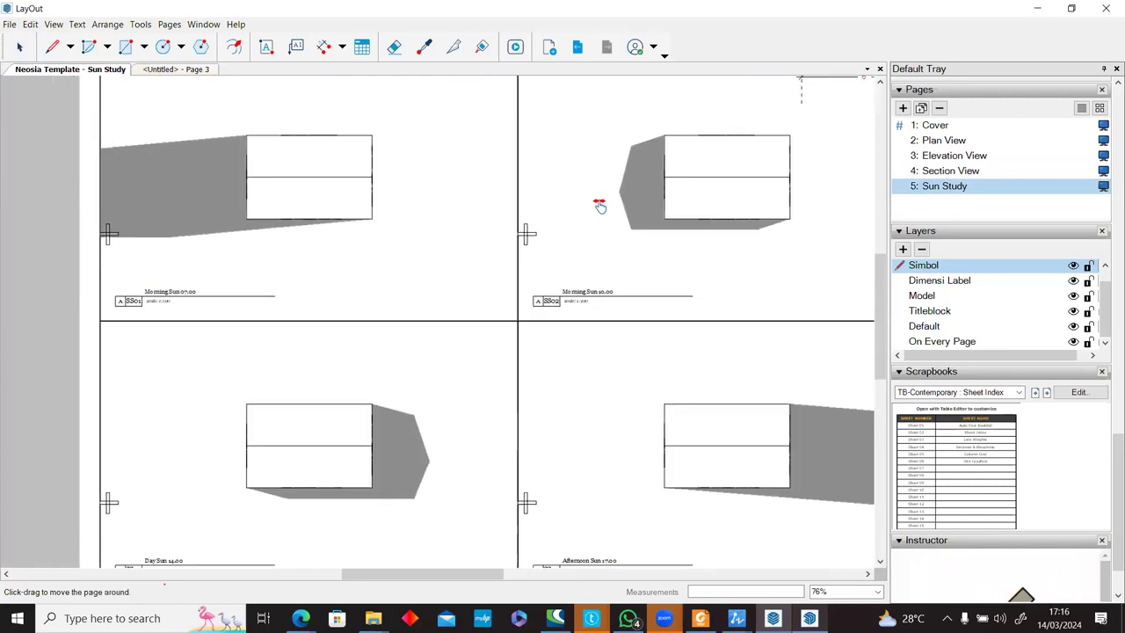
scroll(304, 211, up, 5)
middle_drag(264, 243, 380, 301)
scroll(210, 413, up, 5)
click(217, 417)
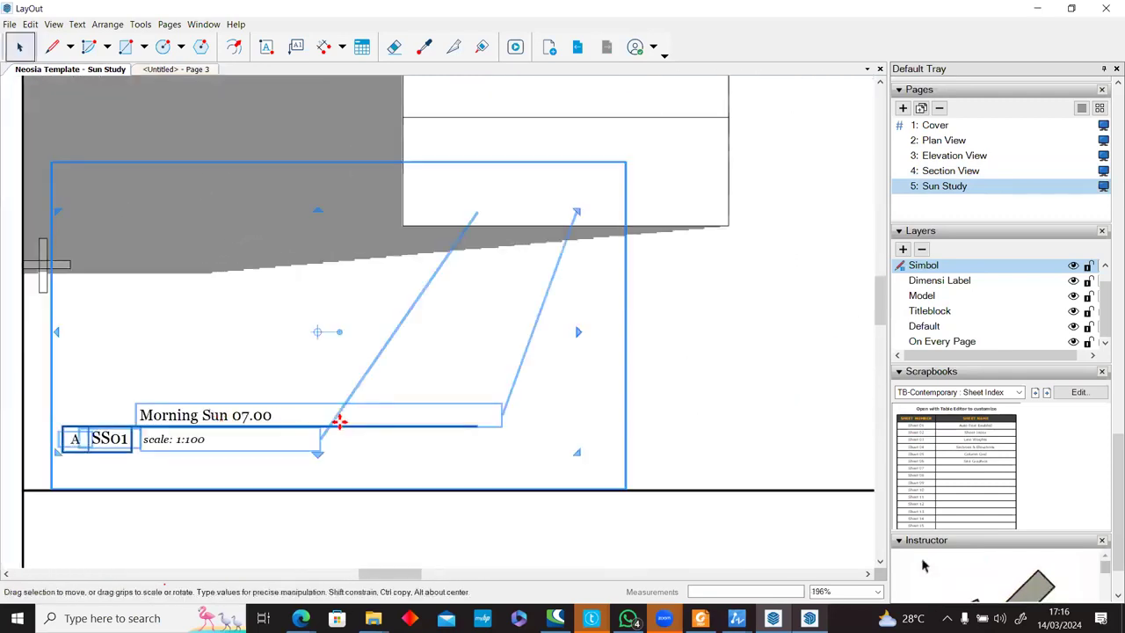
double_click(231, 414)
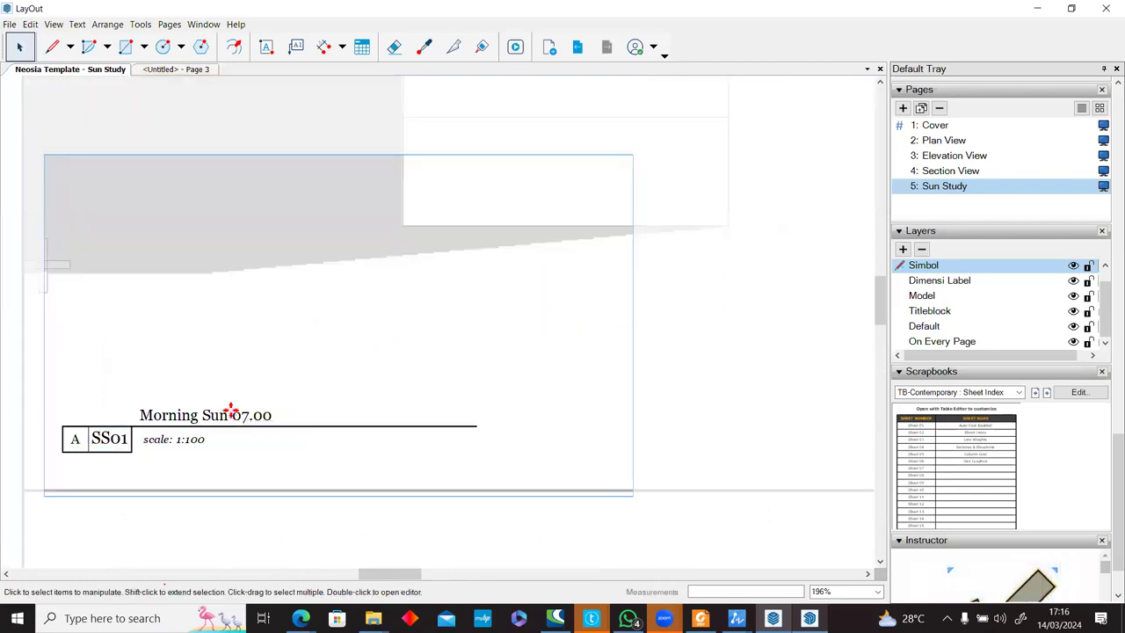
click(234, 415)
double_click(233, 414)
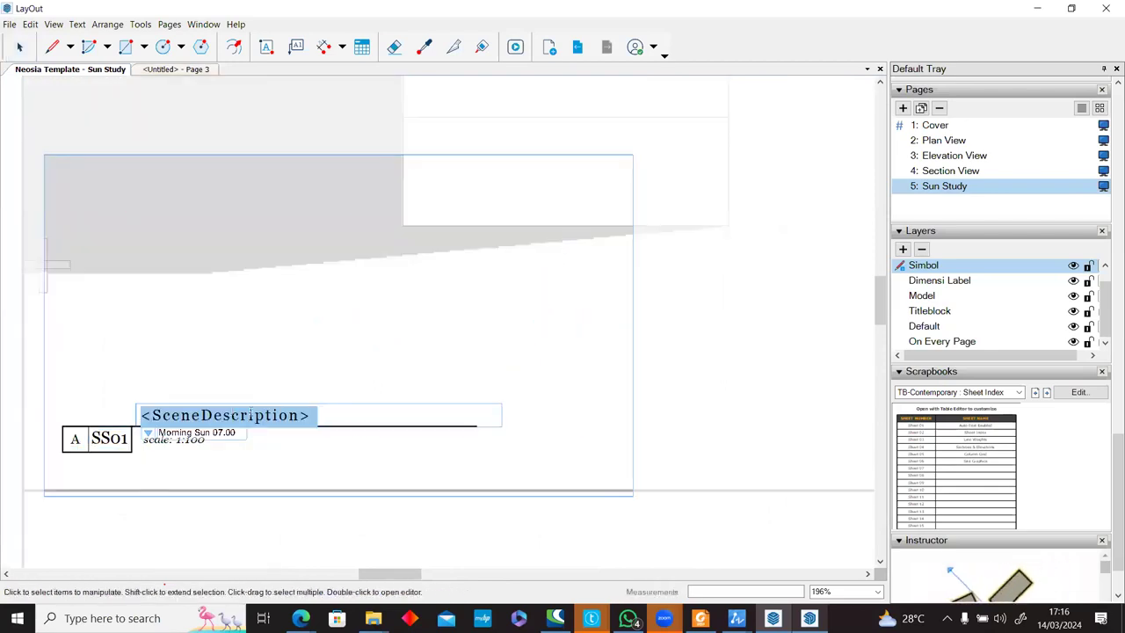
key(Escape)
key(Escape)
scroll(240, 411, down, 5)
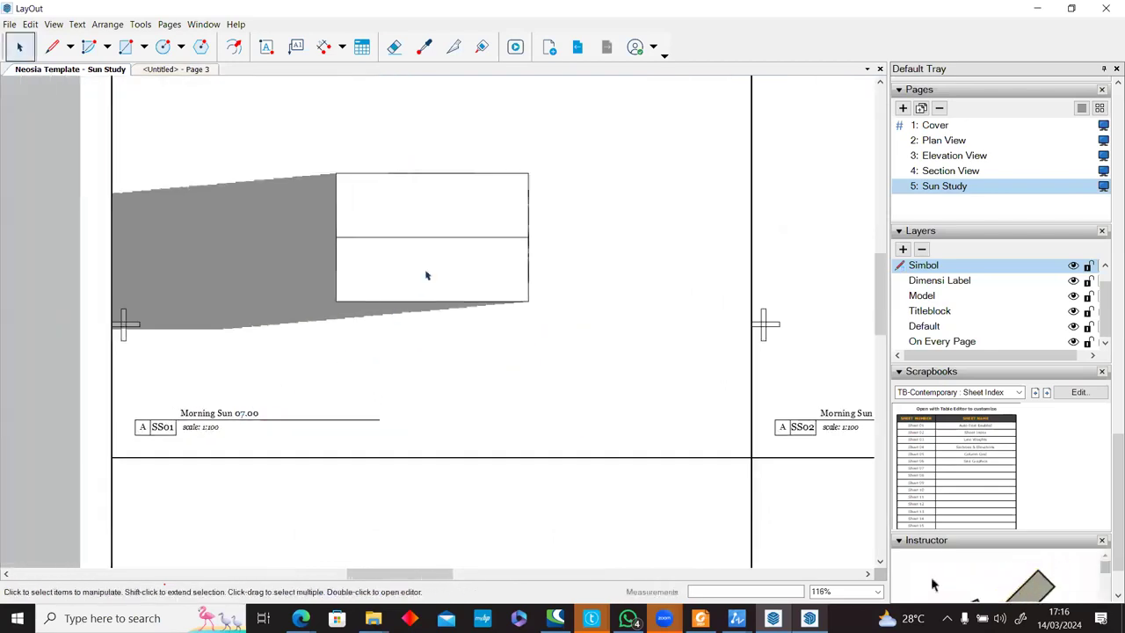
Switch to SketchUp and check the description of the SHADOW07 scene.
key(alt+Tab)
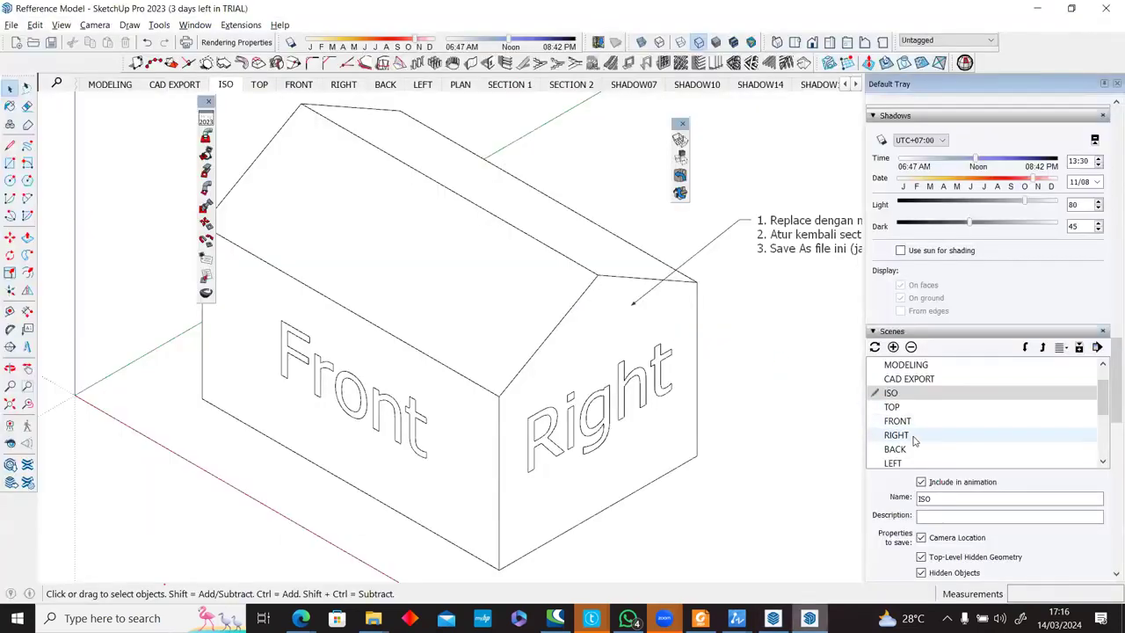
scroll(914, 439, down, 3)
click(915, 408)
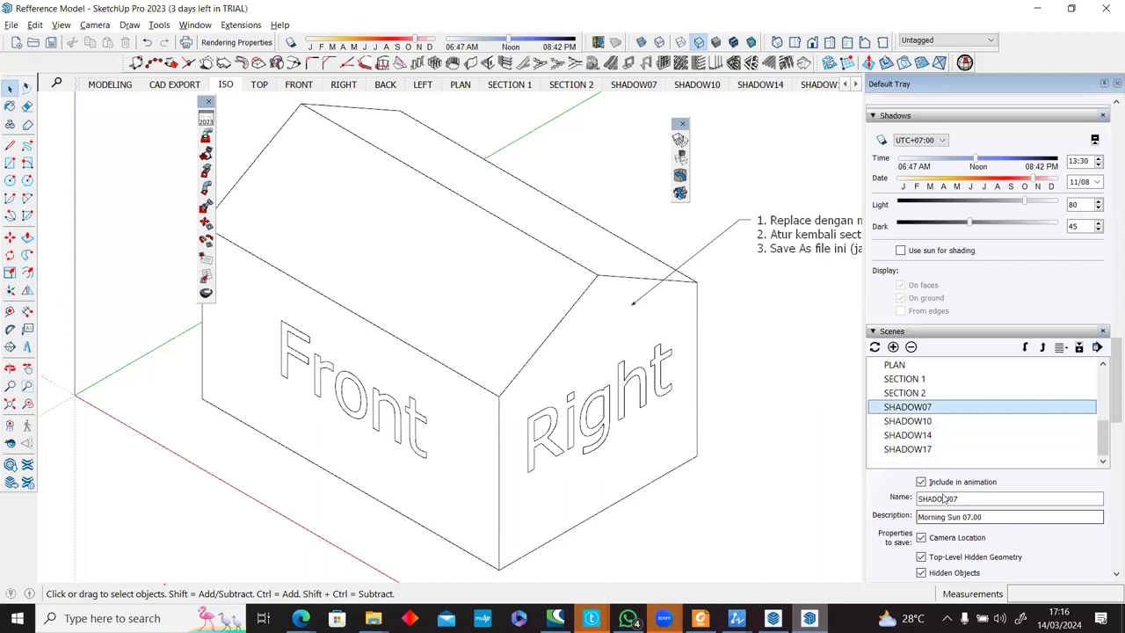
Check the descriptions of the SHADOW10, SHADOW14 and SHADOW17 scenes.
click(922, 422)
click(921, 436)
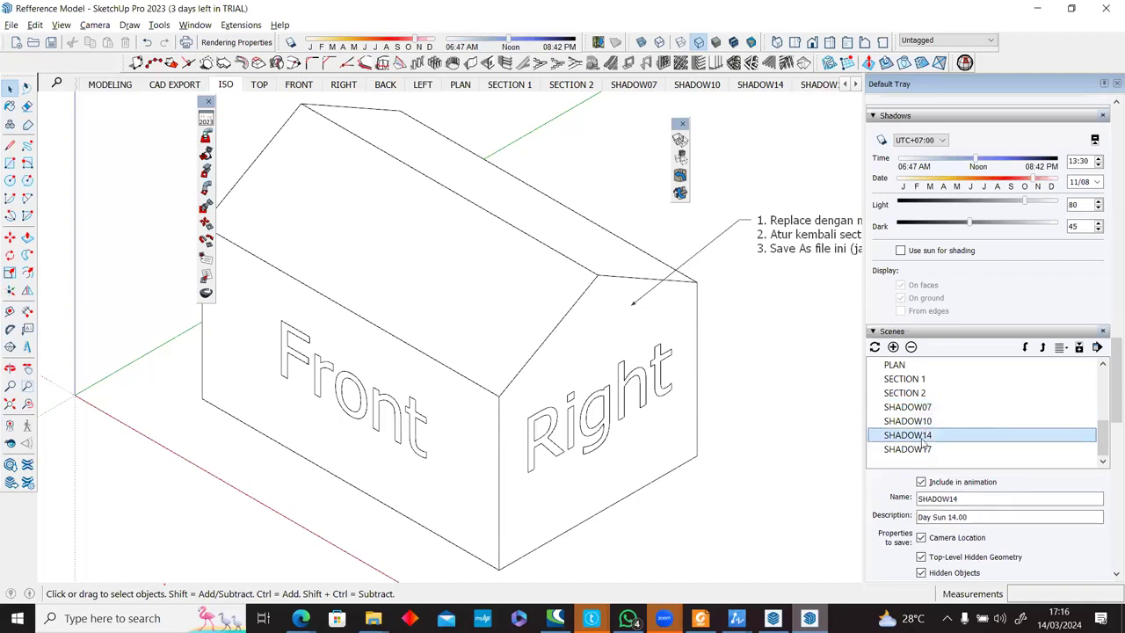
click(920, 450)
Switch to LayOut and compare the four drawing titles on the Sun Study page with the scene descriptions.
key(alt+Tab)
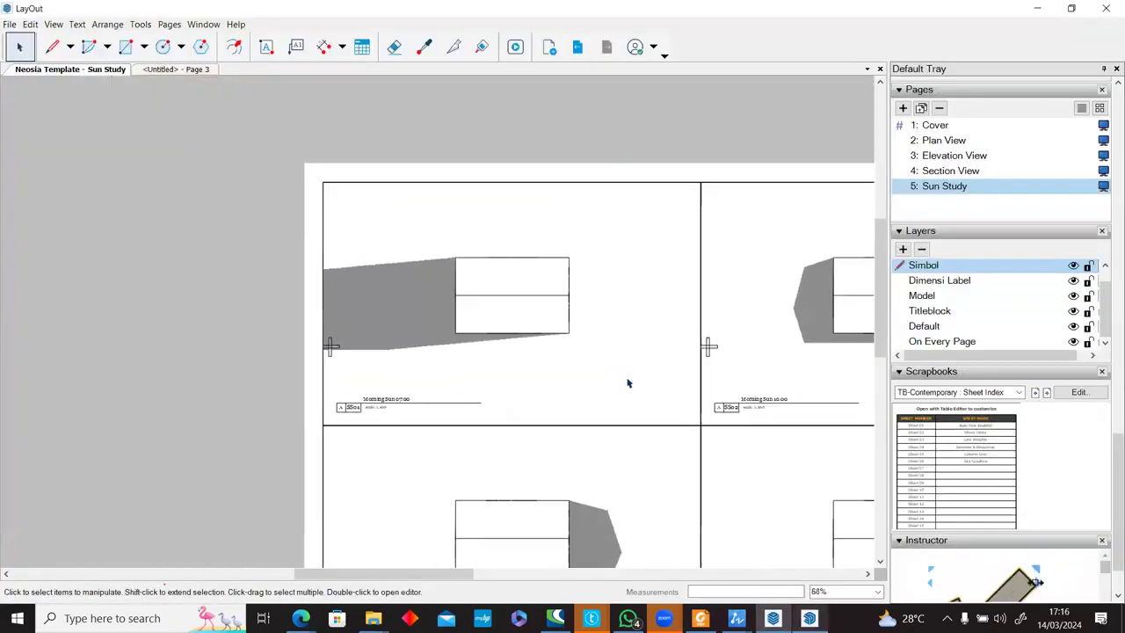
scroll(628, 381, up, 2)
scroll(653, 319, up, 3)
scroll(651, 316, down, 5)
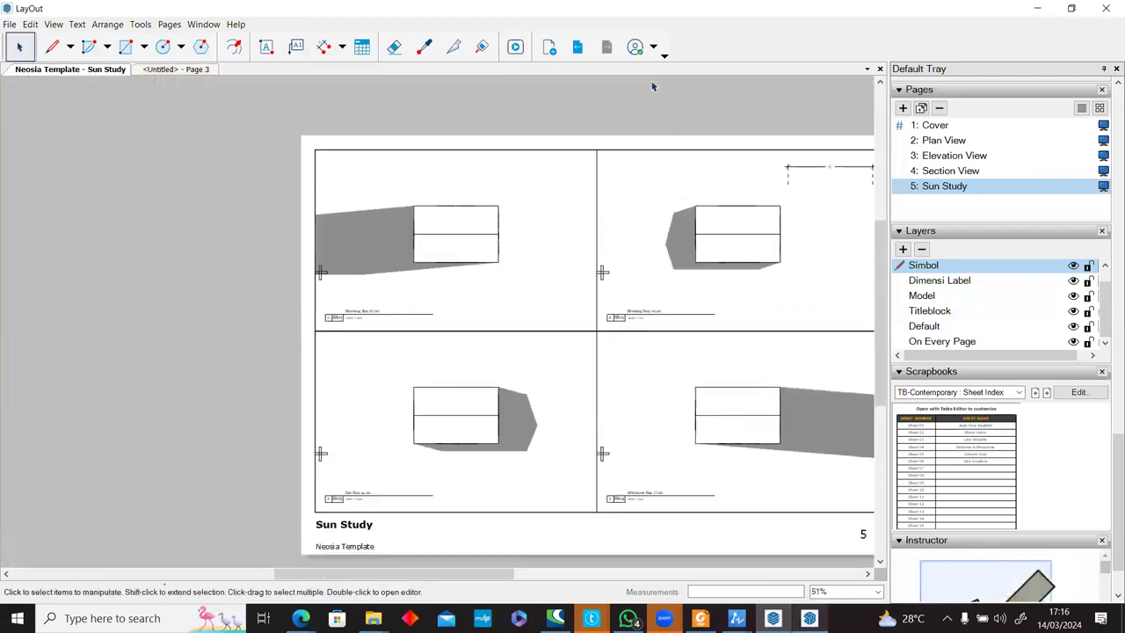
Go back to the Plan View page and start relinking the missing template model in the document's references.
click(582, 49)
click(586, 51)
click(586, 51)
middle_drag(607, 196, 439, 174)
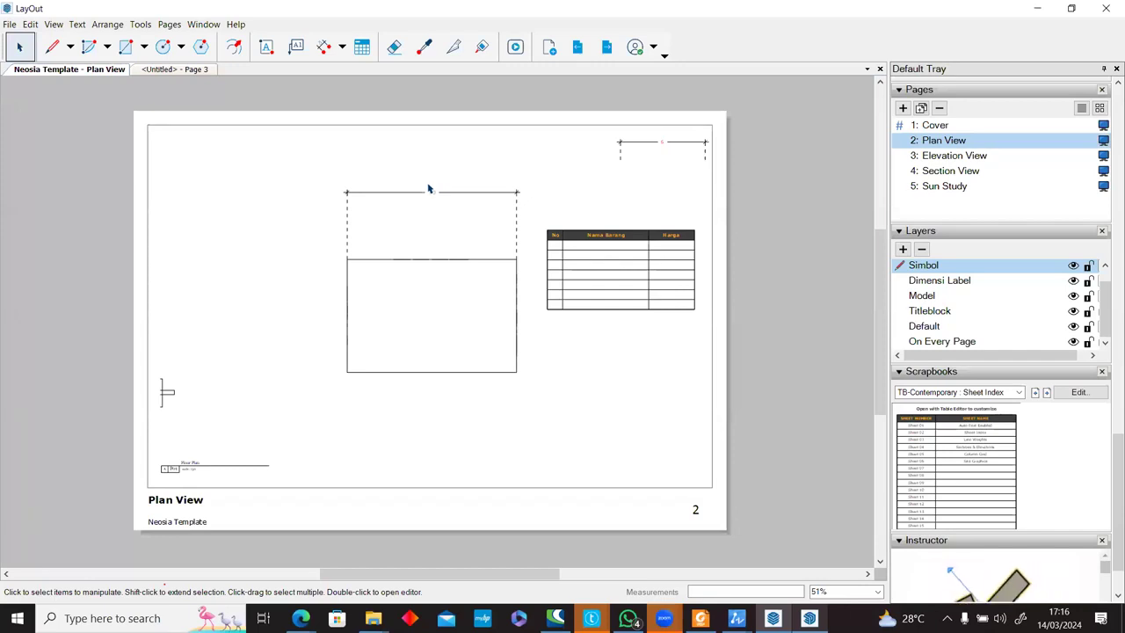
click(10, 25)
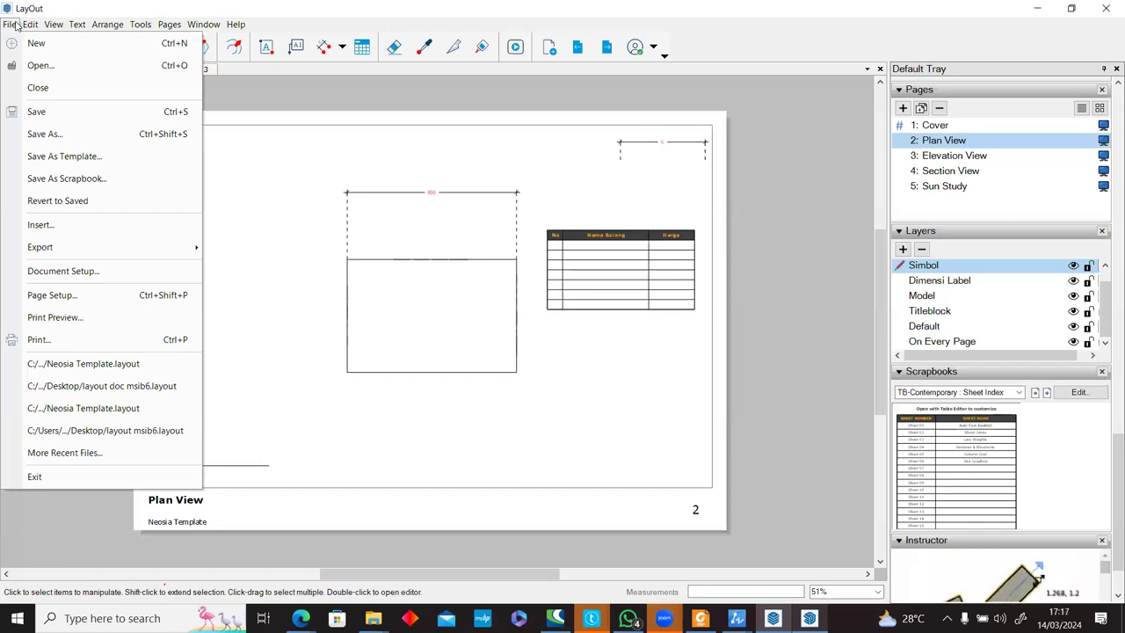
click(128, 275)
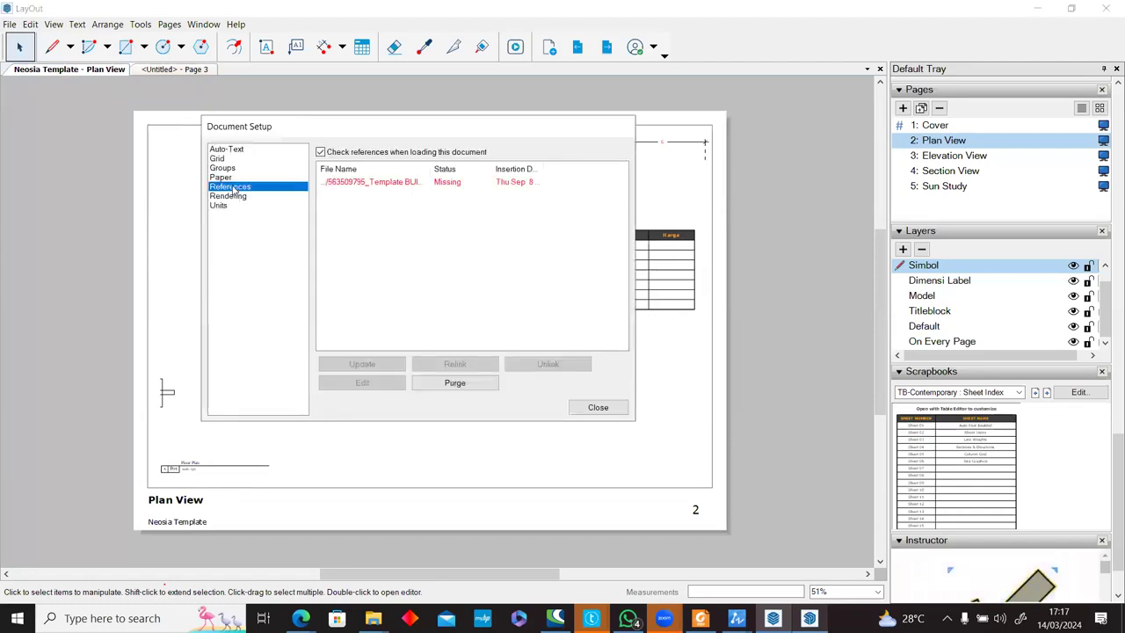
click(343, 186)
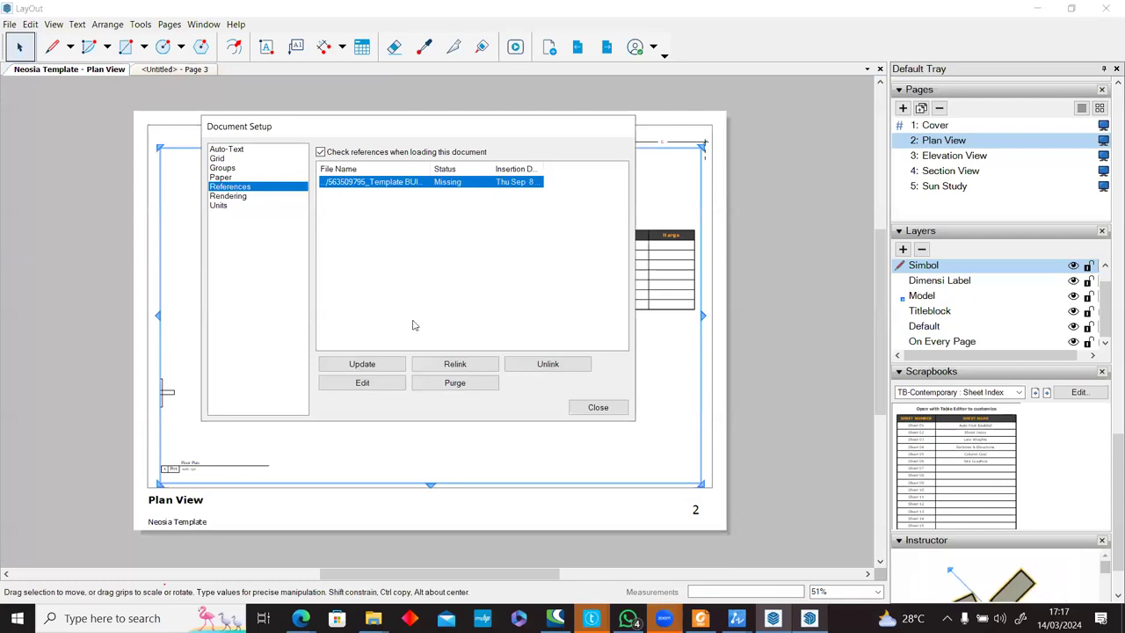
click(454, 364)
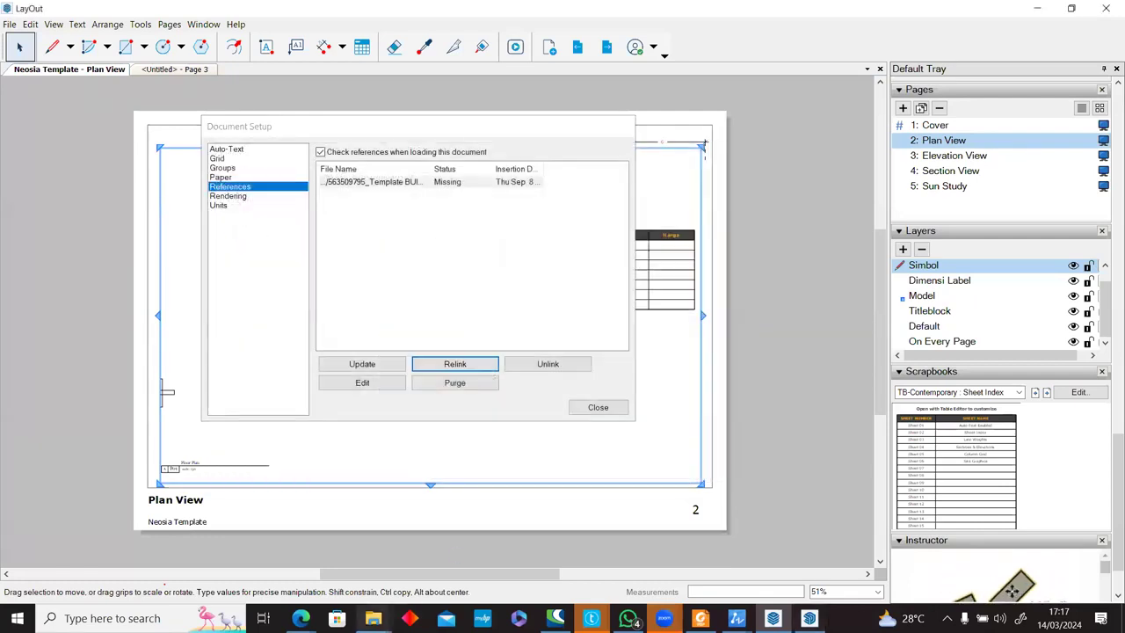
Switch to the Casa LayOut 01 model in SketchUp and review its DENAH, TAMPAK, POTONGAN and MODELING scenes.
mouse_move(373, 618)
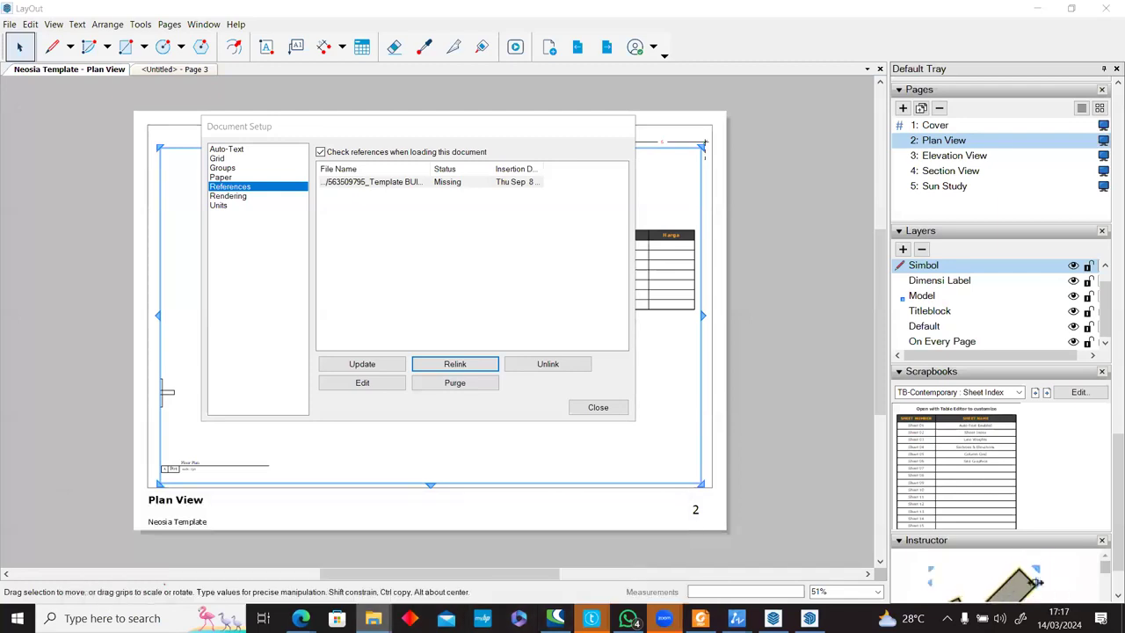
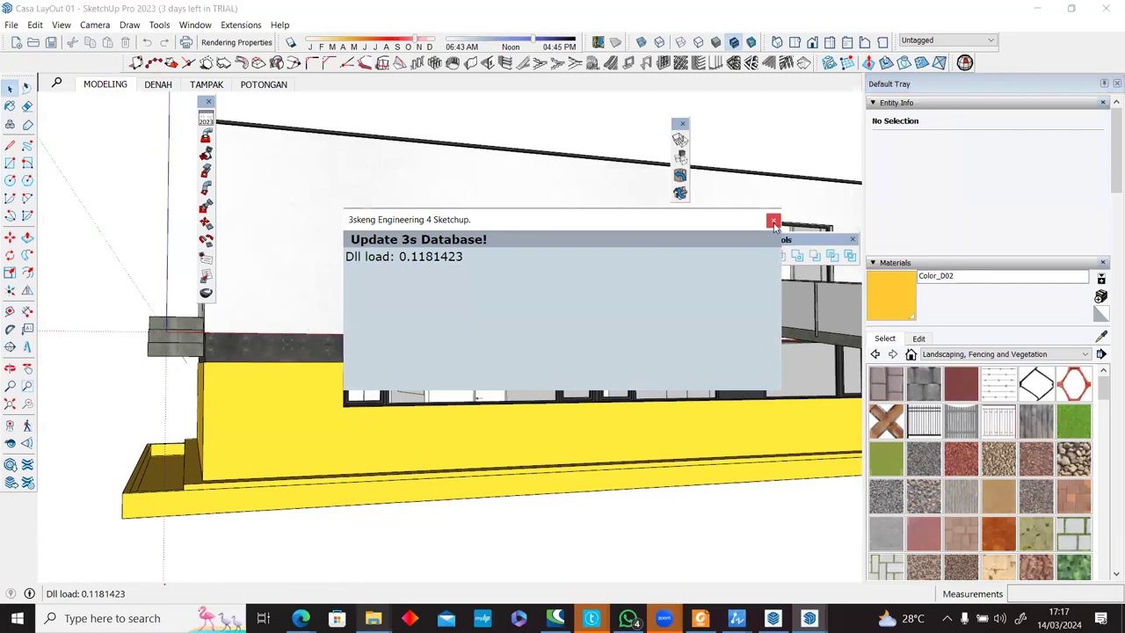
click(773, 221)
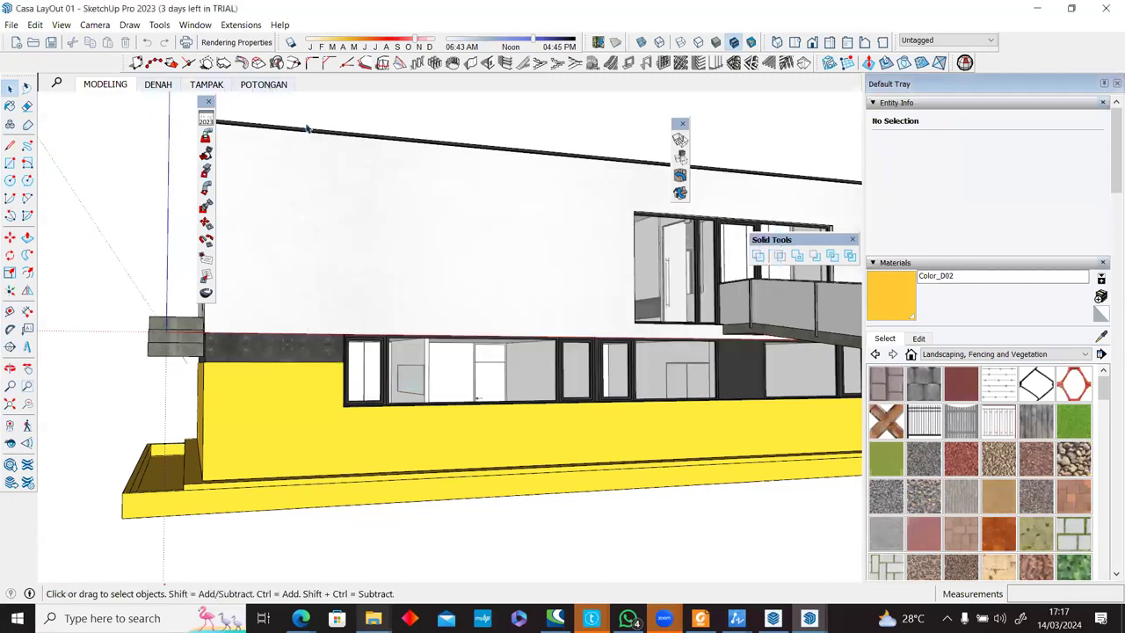
middle_drag(423, 286, 649, 466)
middle_drag(631, 387, 163, 176)
click(158, 85)
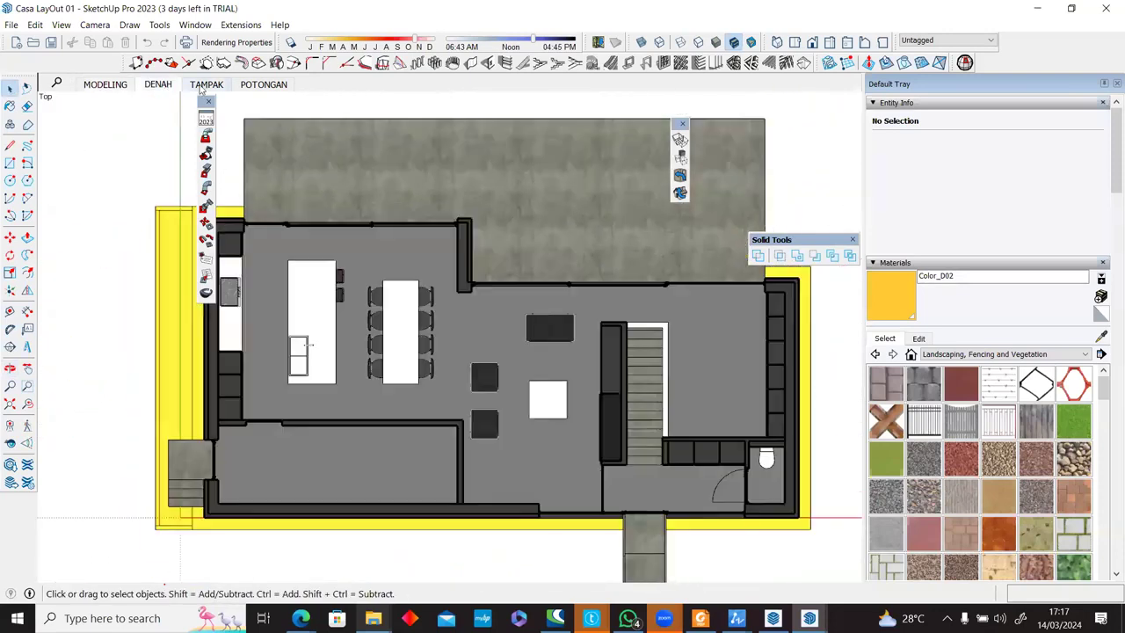
click(204, 85)
click(261, 84)
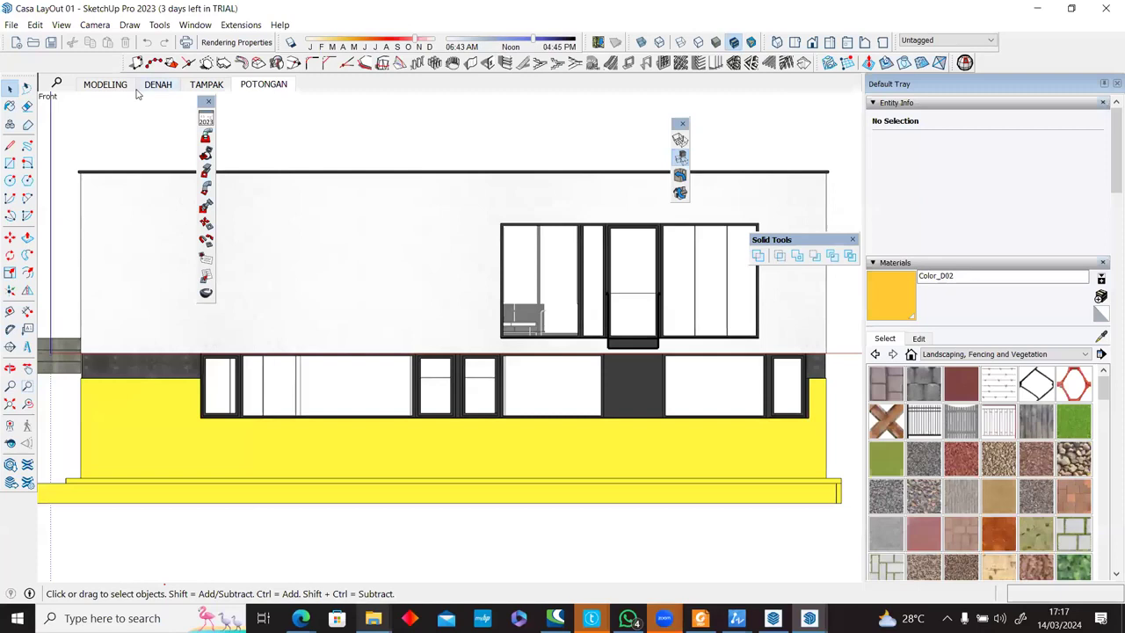
click(106, 86)
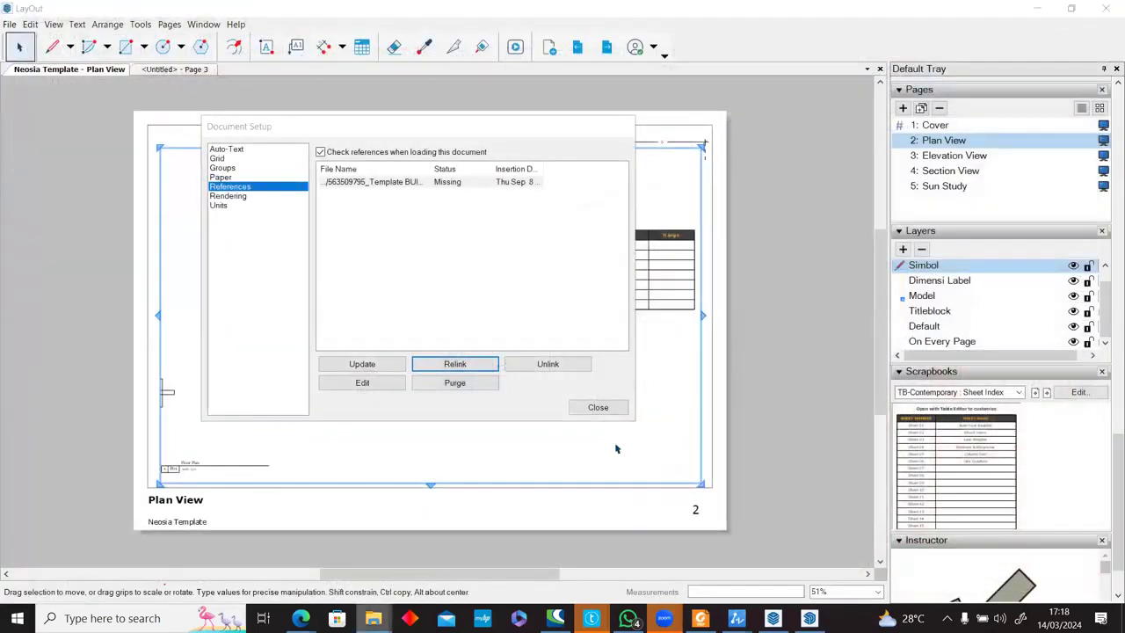
In Refference Model, reload the placeholder house component from mkLotus_final.skp in the SketchUp Training Dataset's Layout Files folder.
mouse_move(773, 618)
click(801, 588)
scroll(630, 398, down, 2)
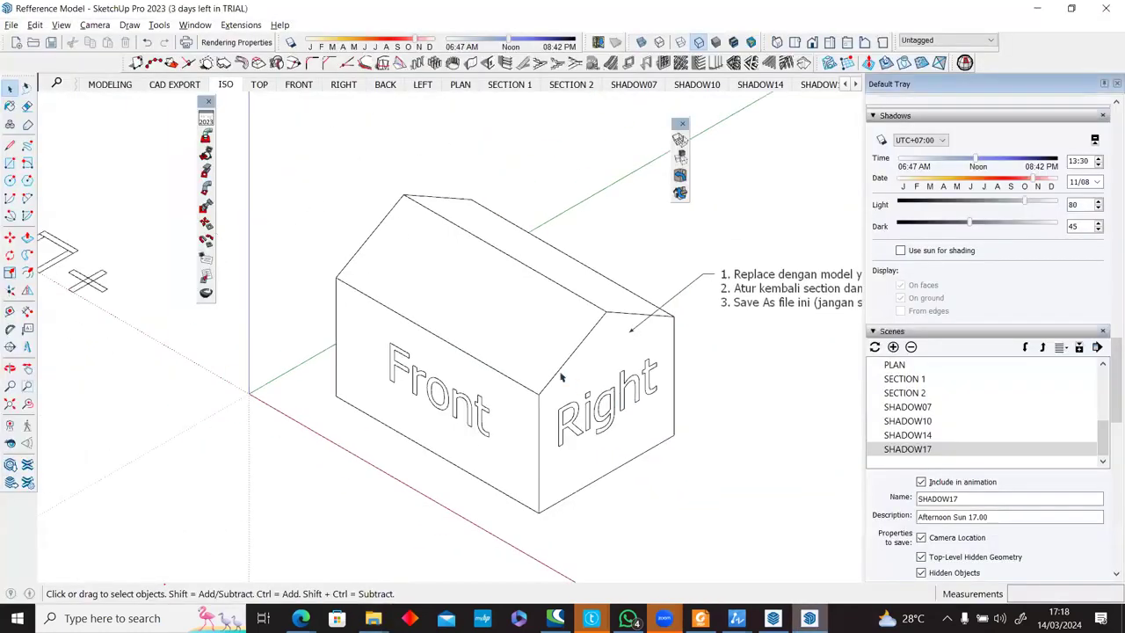
right_click(518, 349)
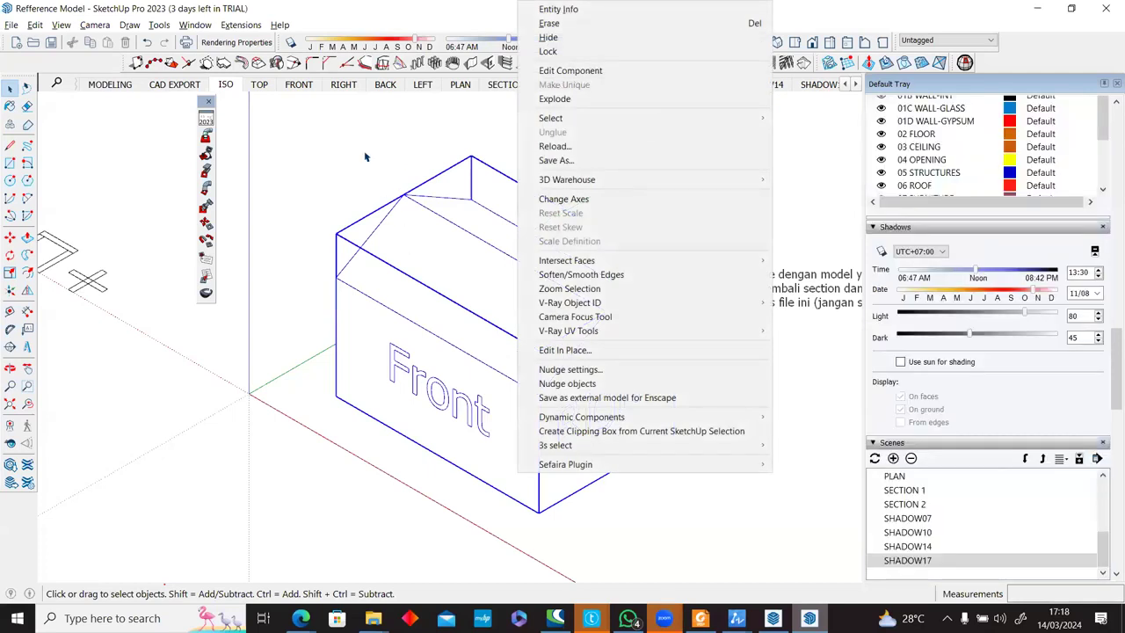
click(370, 160)
right_click(426, 234)
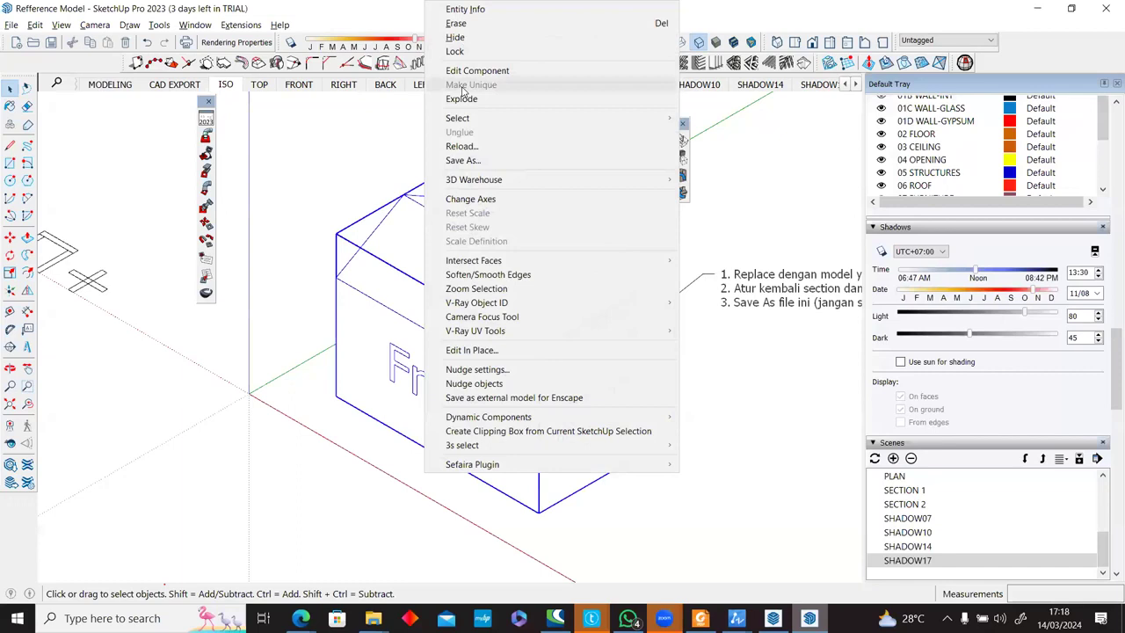
click(461, 147)
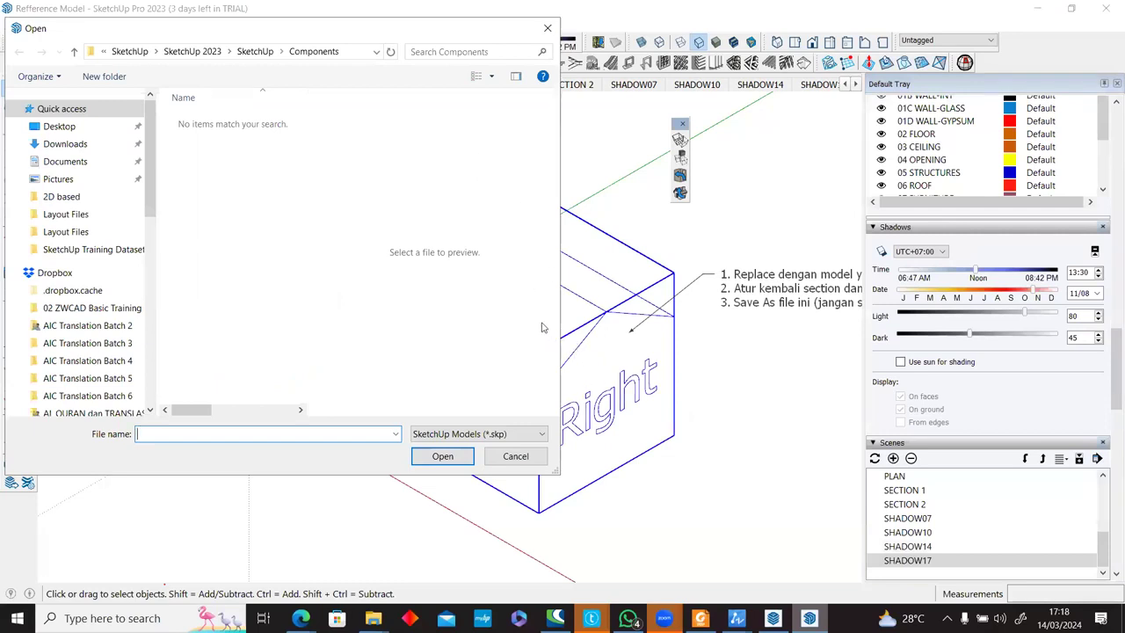
mouse_move(156, 195)
mouse_down()
mouse_move(156, 215)
mouse_move(156, 182)
mouse_up()
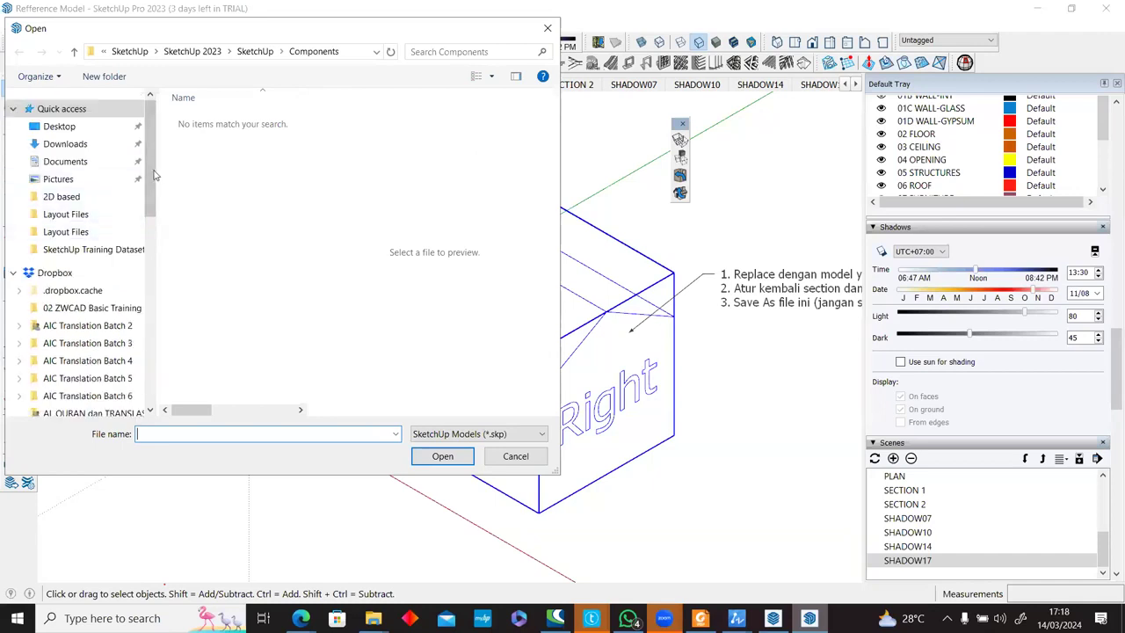
click(97, 251)
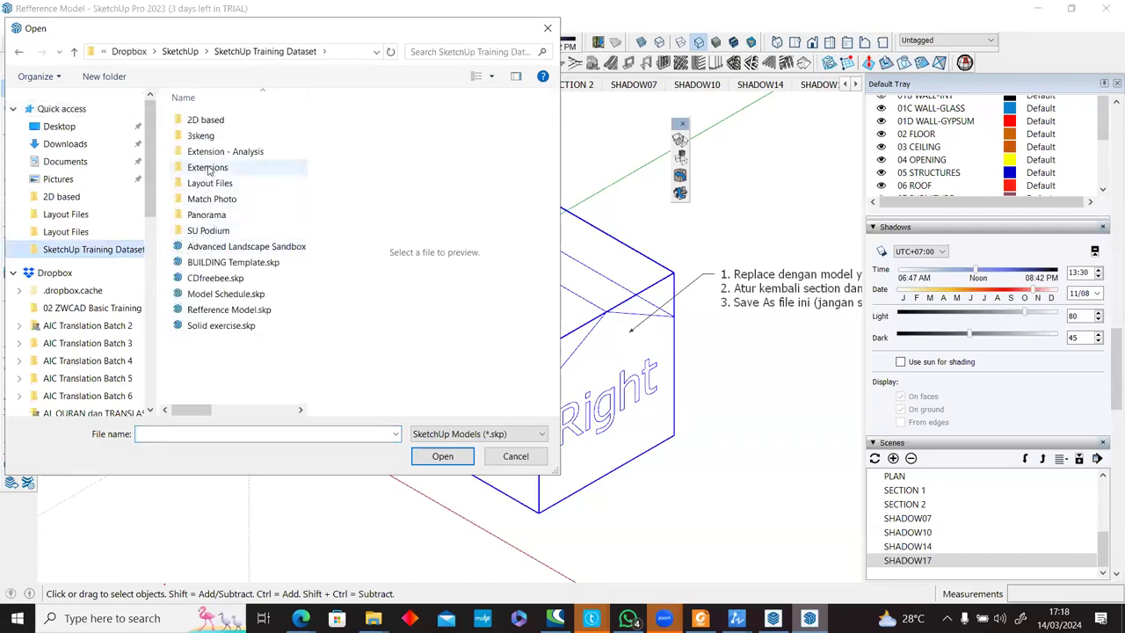
double_click(211, 183)
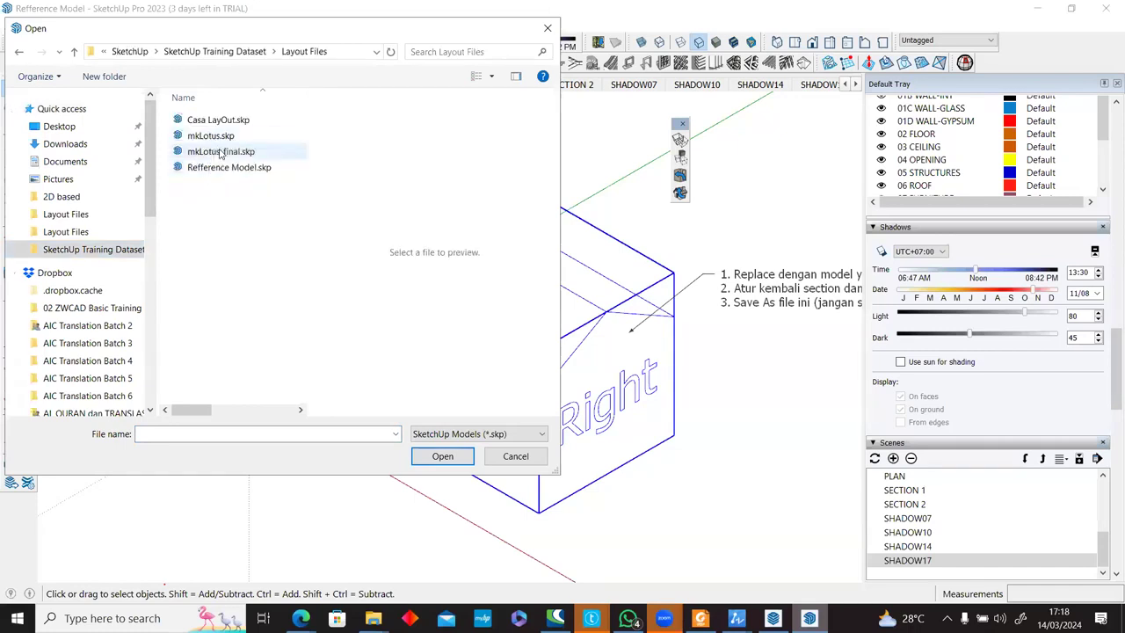
click(221, 152)
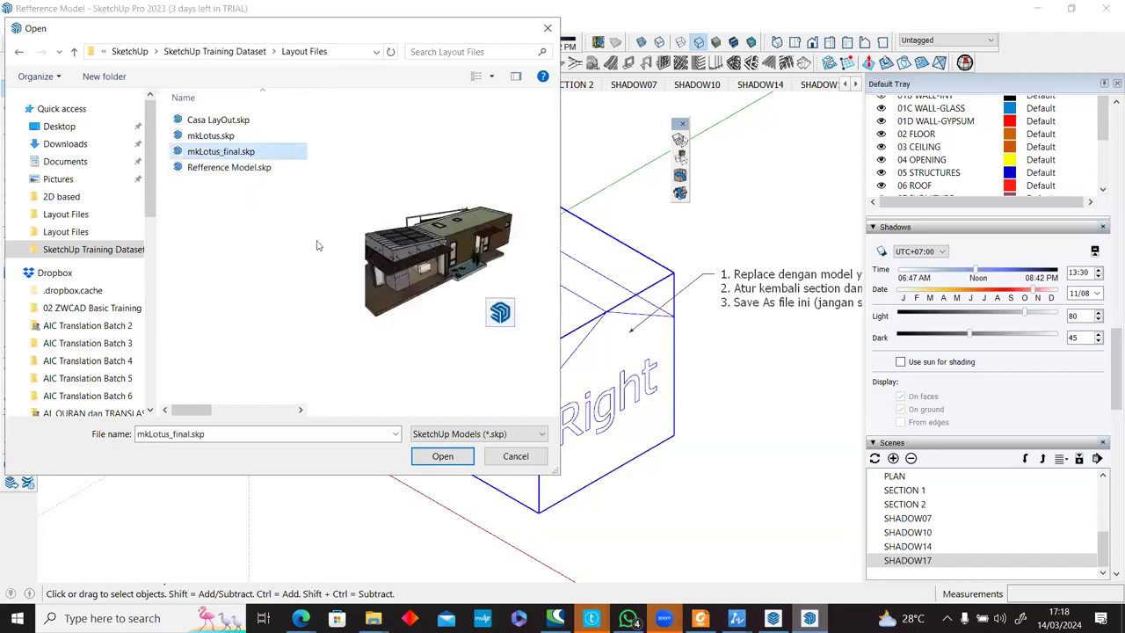
click(443, 456)
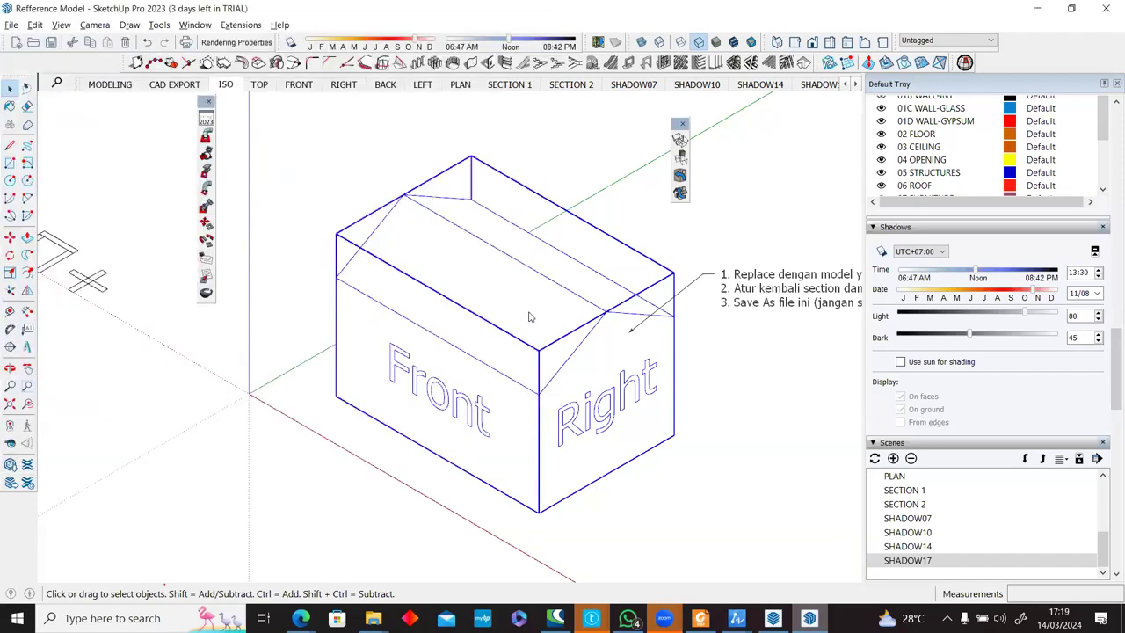
Explode the reloaded mkLotus house component and clear the selection.
scroll(494, 310, down, 3)
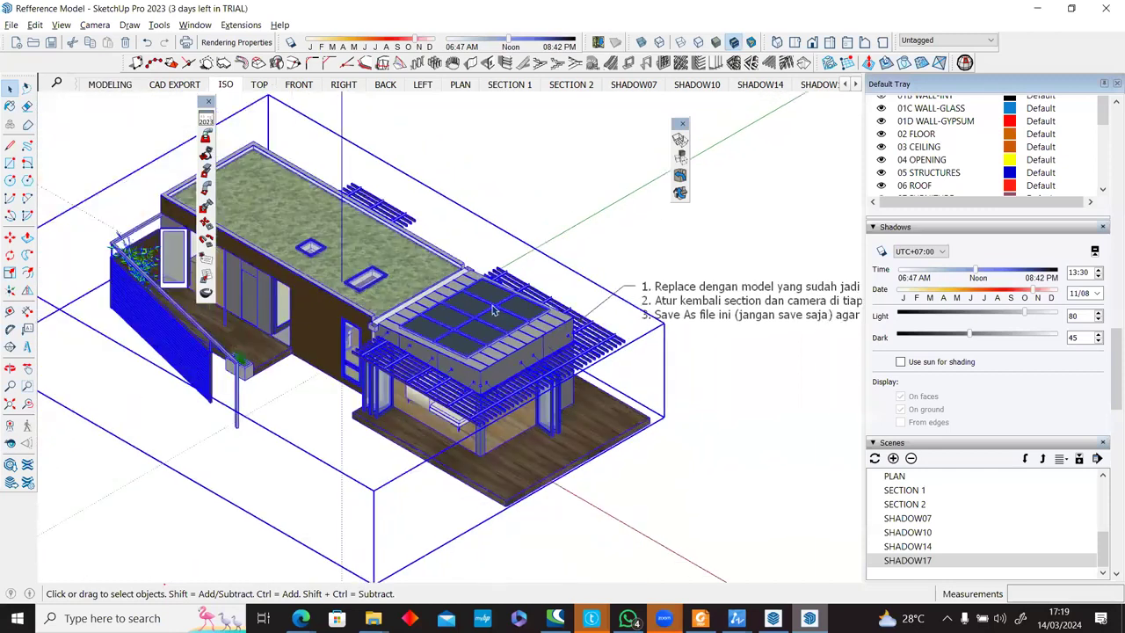
scroll(494, 309, down, 2)
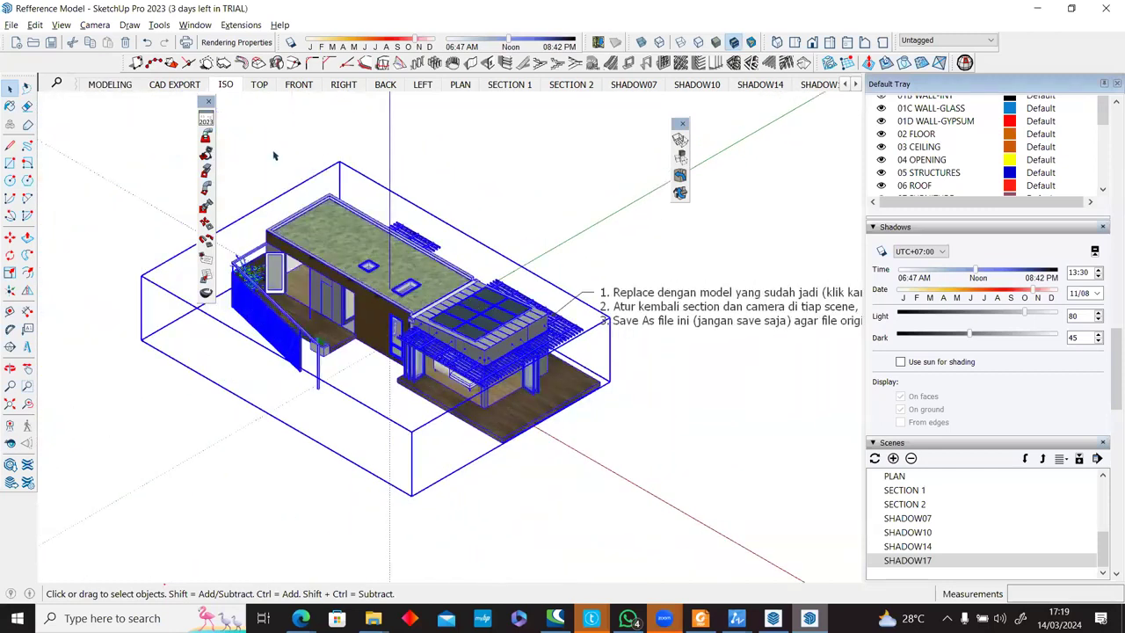
right_click(446, 308)
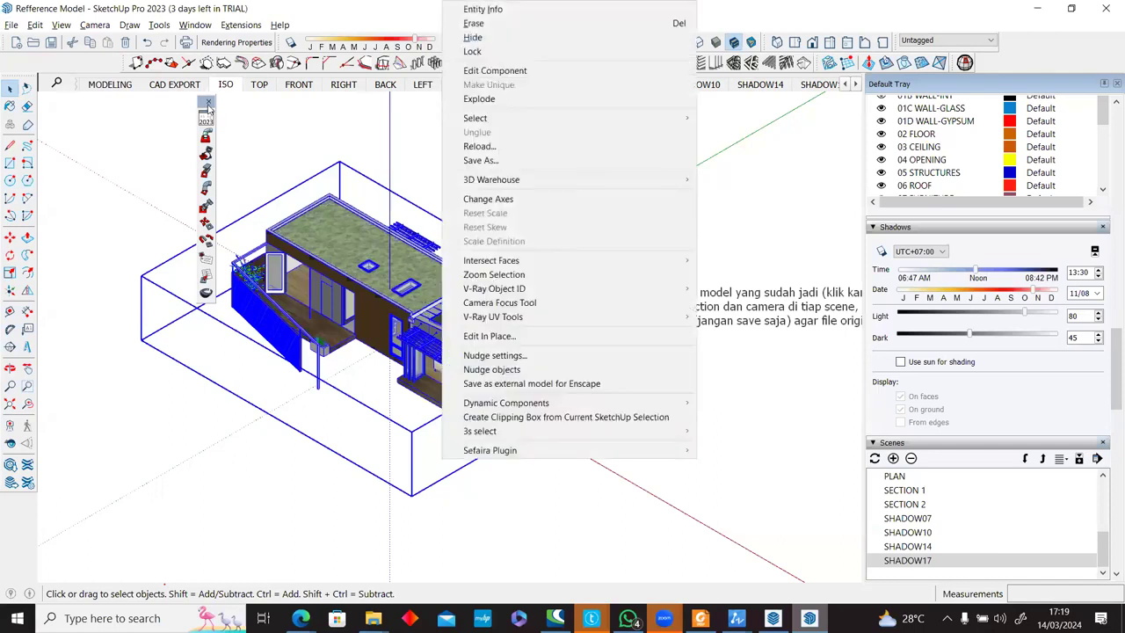
click(215, 119)
right_click(430, 294)
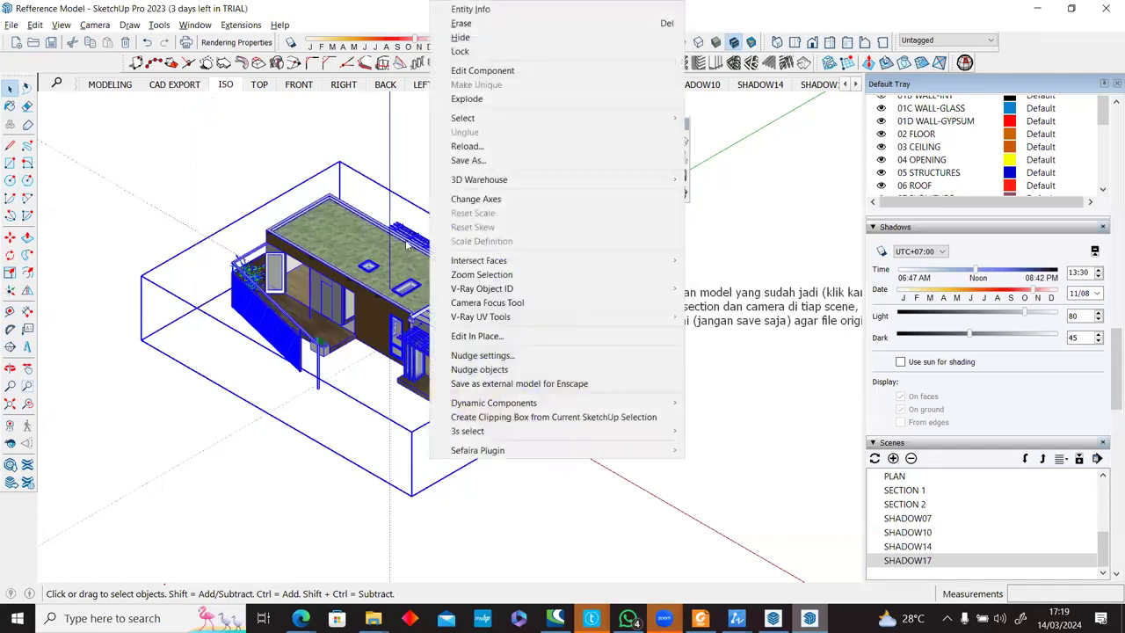
click(466, 146)
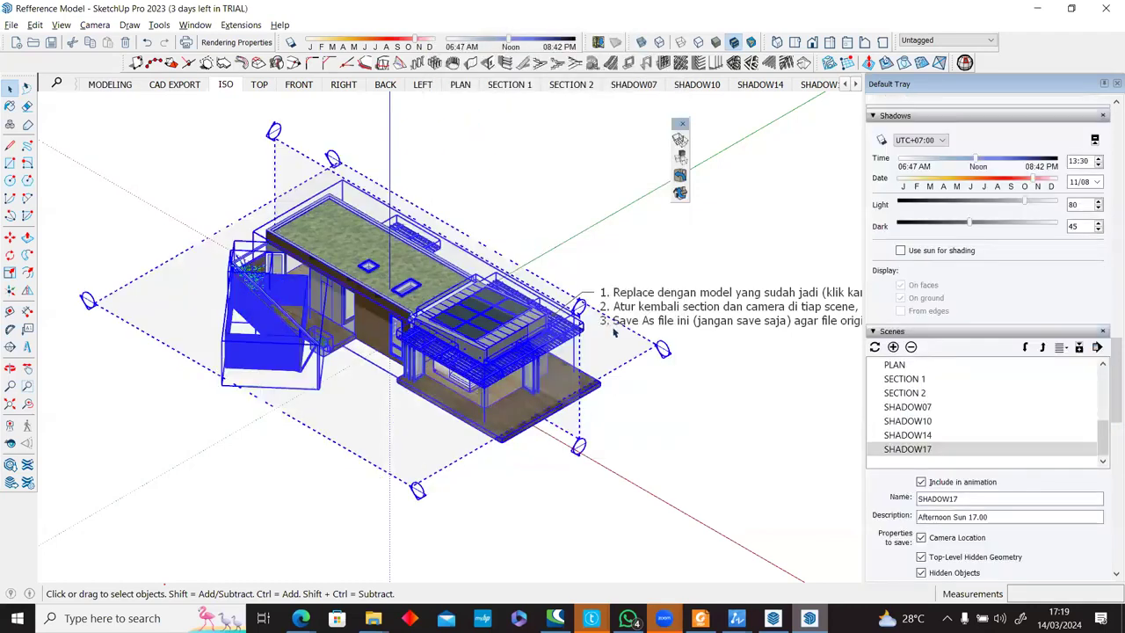
key(ctrl+t)
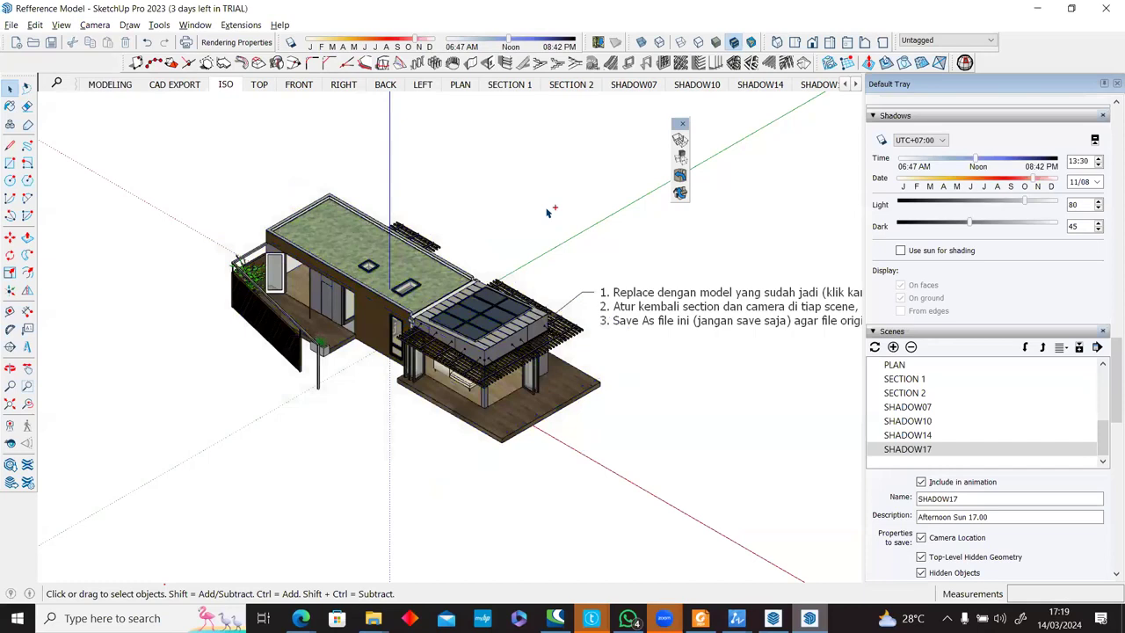
Look inside the house's nested component, leave it, and toggle the section planes on and off to inspect them.
double_click(470, 303)
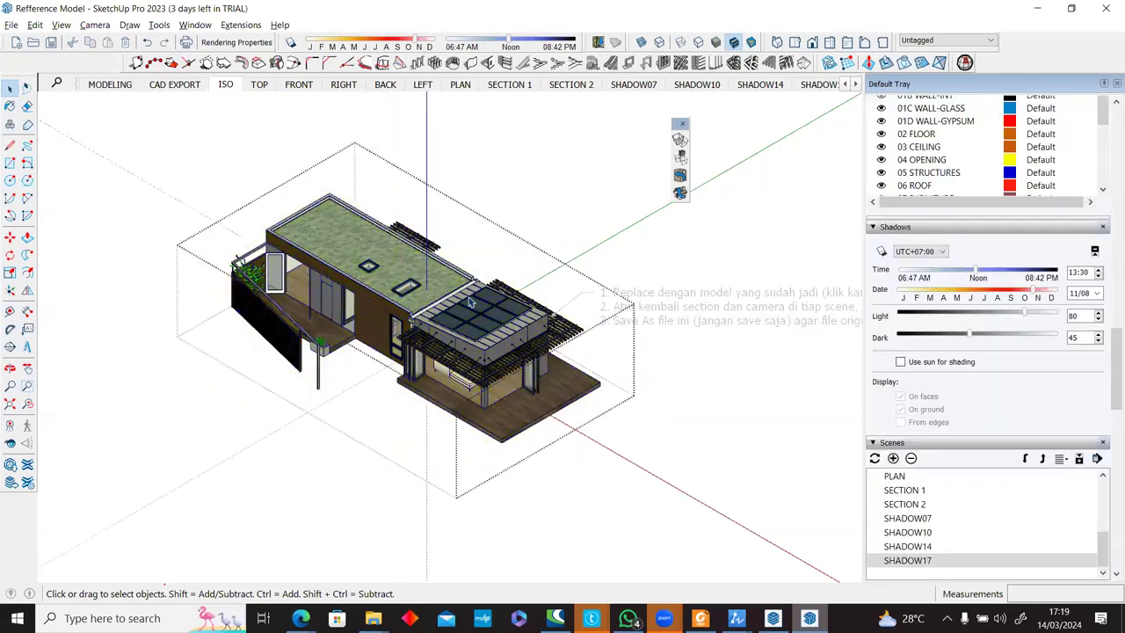
key(Escape)
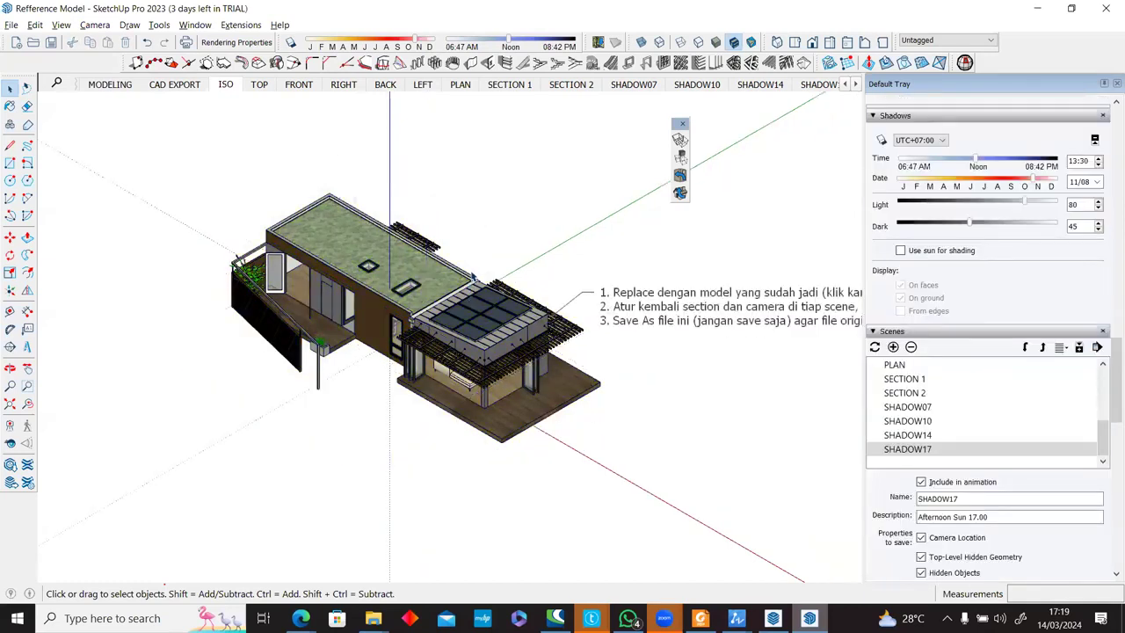
key(shift+h)
middle_drag(447, 327, 444, 257)
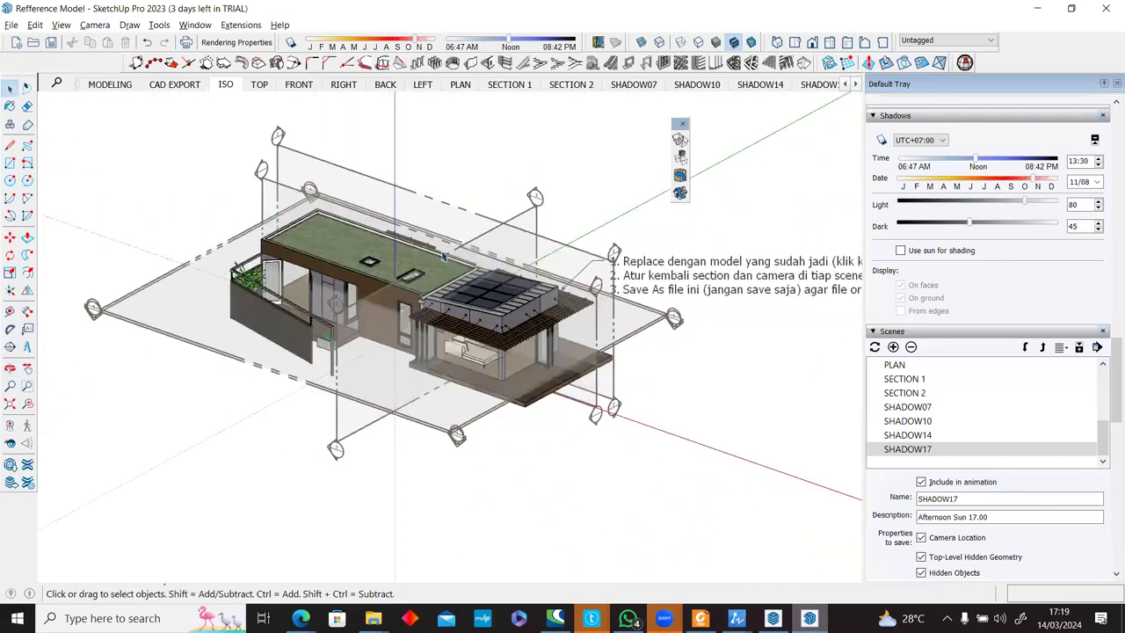
scroll(404, 218, up, 3)
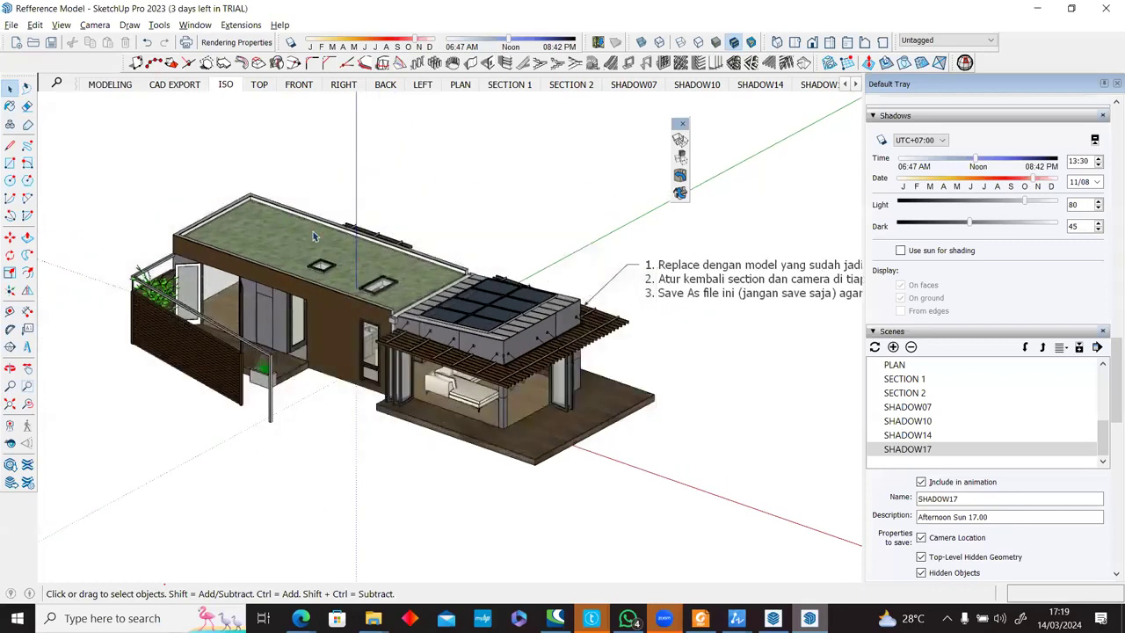
key(alt+s)
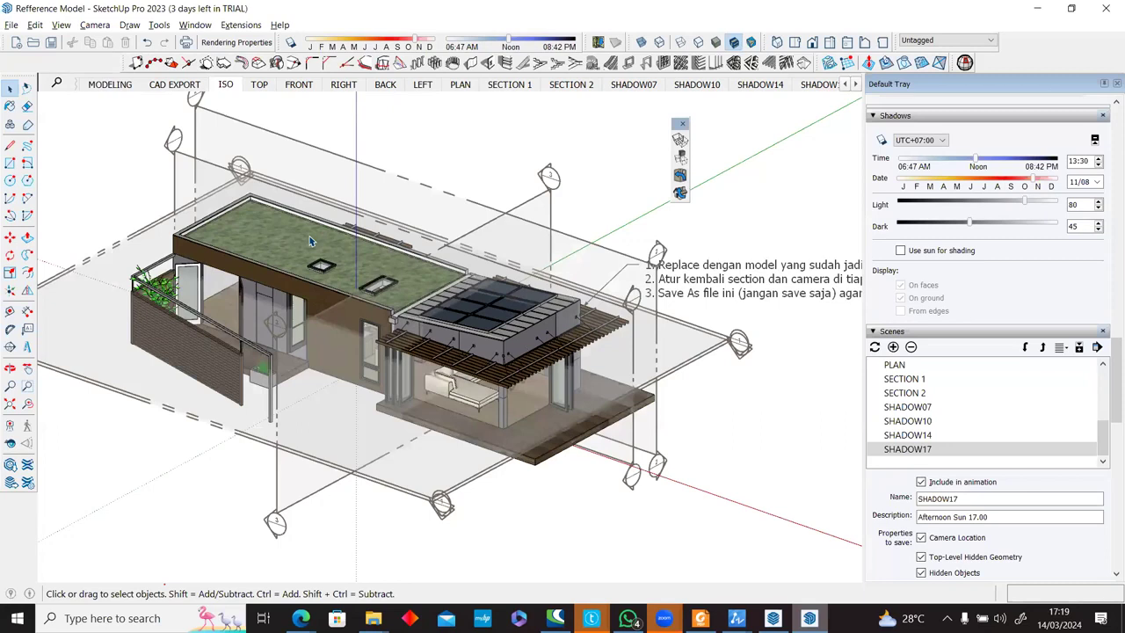
key(alt+s)
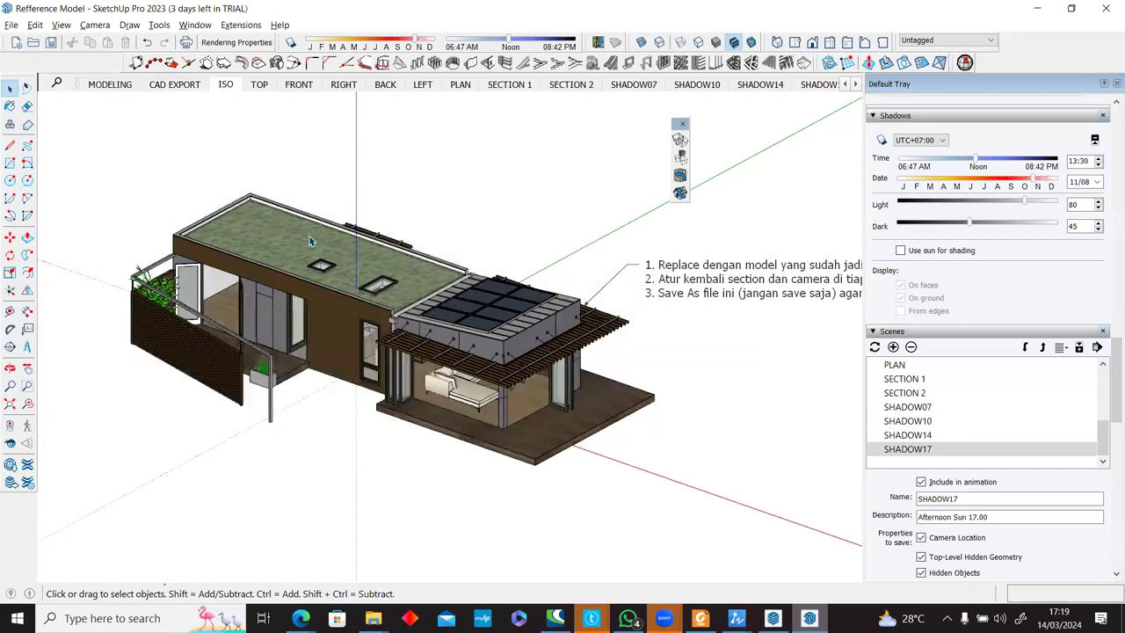
Delete the section planes nested inside the house component, leave the component, and turn off the section plane display.
double_click(303, 249)
key(alt+s)
middle_drag(318, 251, 247, 121)
click(296, 130)
key(Delete)
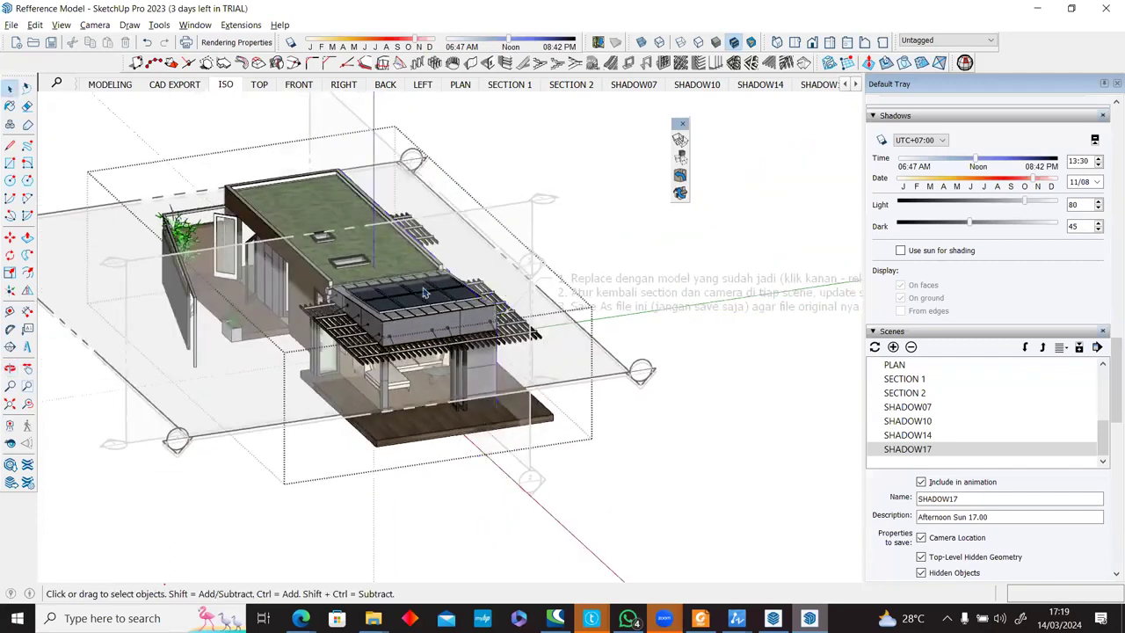
middle_drag(400, 274, 339, 274)
double_click(338, 273)
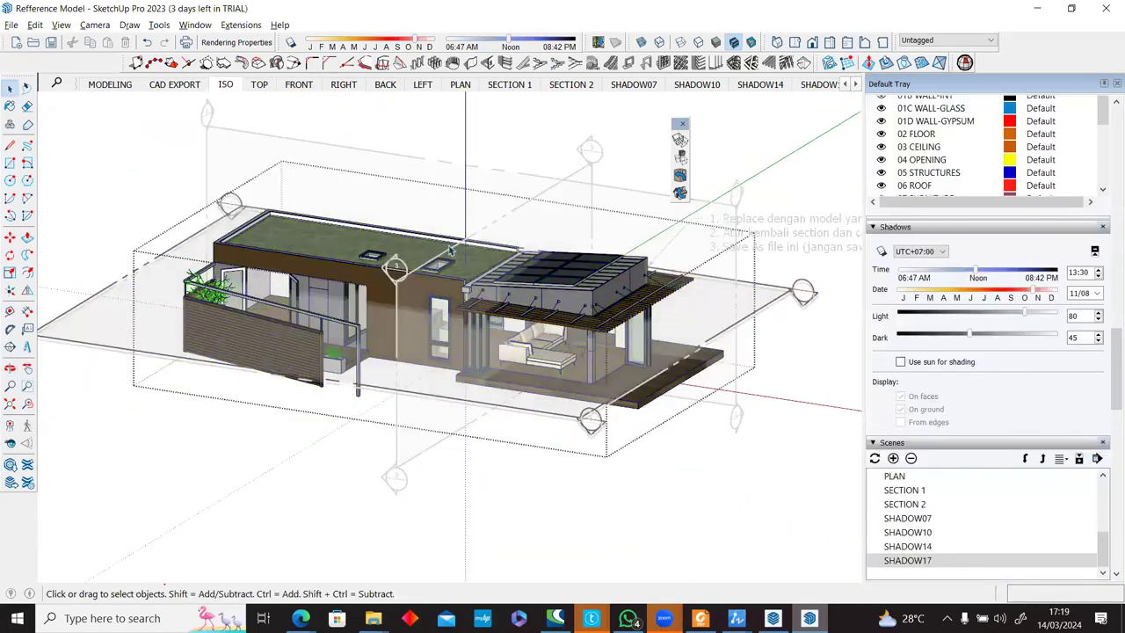
click(786, 289)
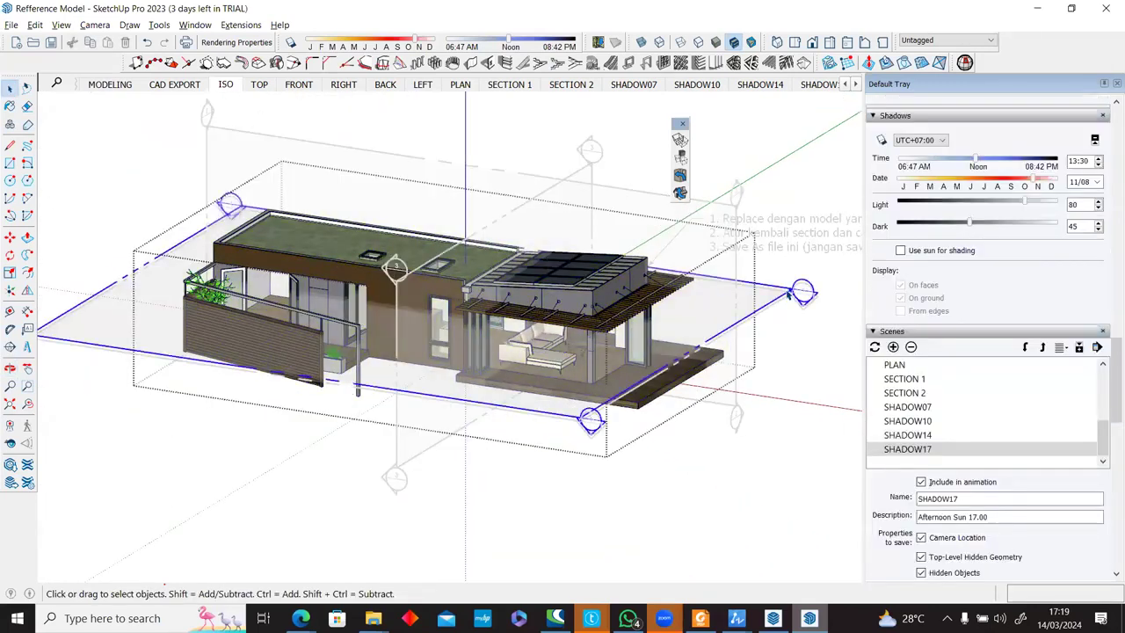
key(Delete)
click(799, 189)
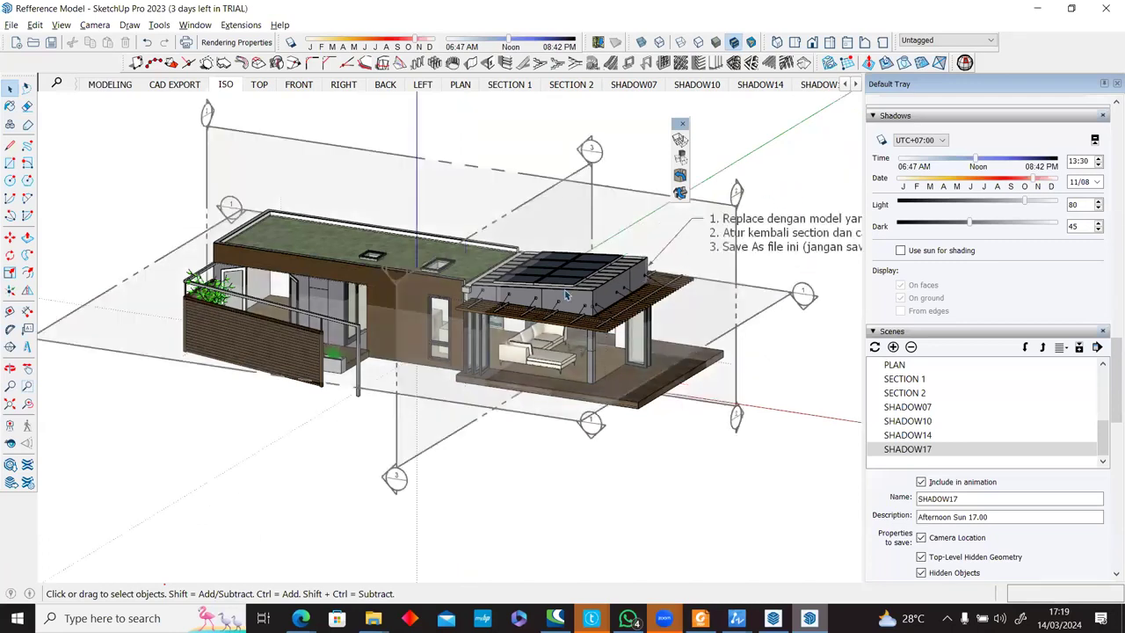
key(shift+s)
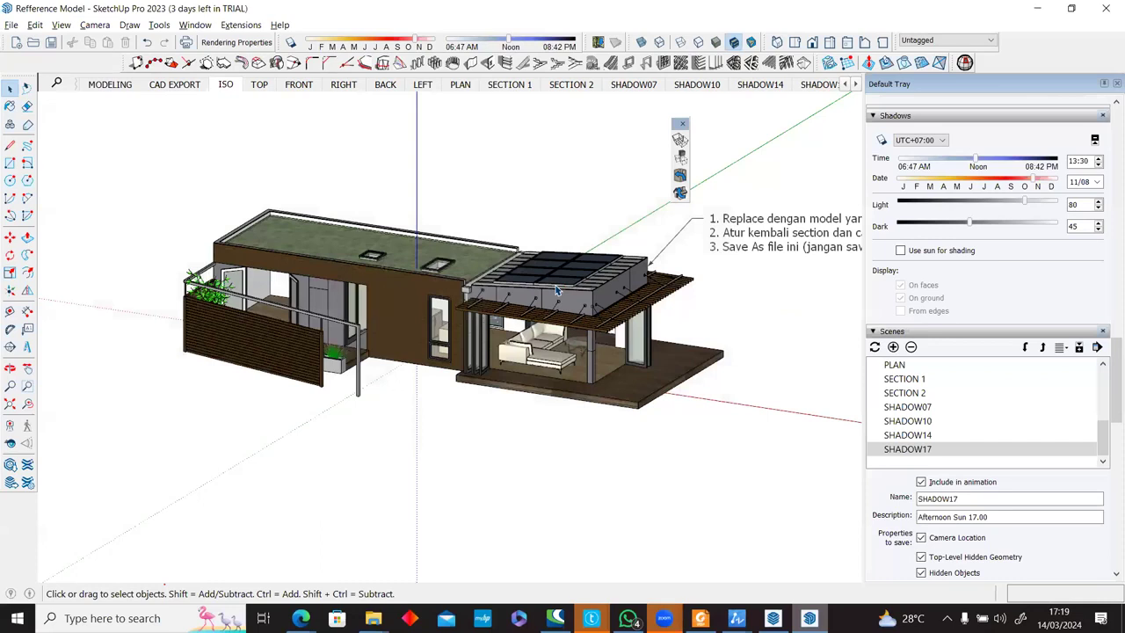
Delete the imported furniture tag and reassign its entities to the 07 FURNITURE tag.
right_click(491, 296)
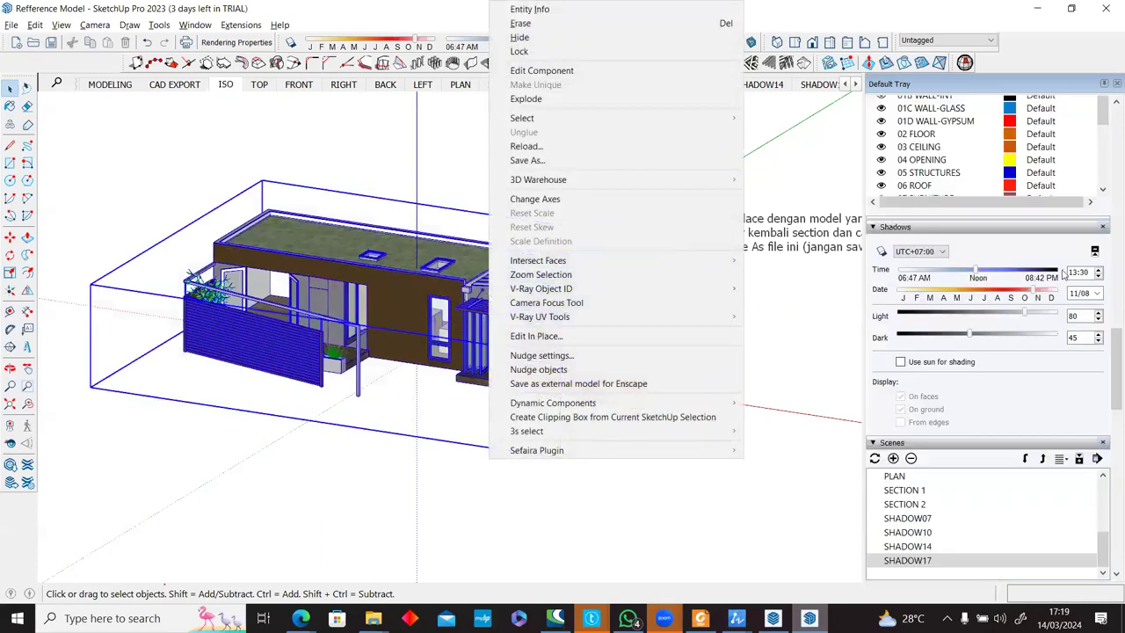
click(1105, 120)
drag(1104, 120, 1103, 180)
right_click(915, 159)
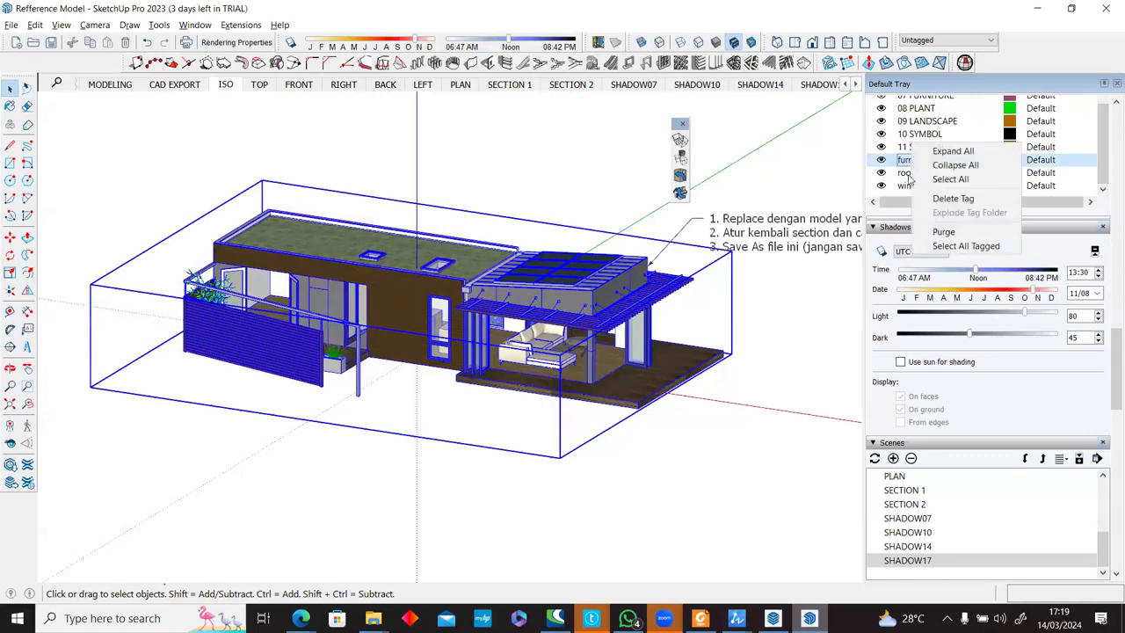
click(932, 197)
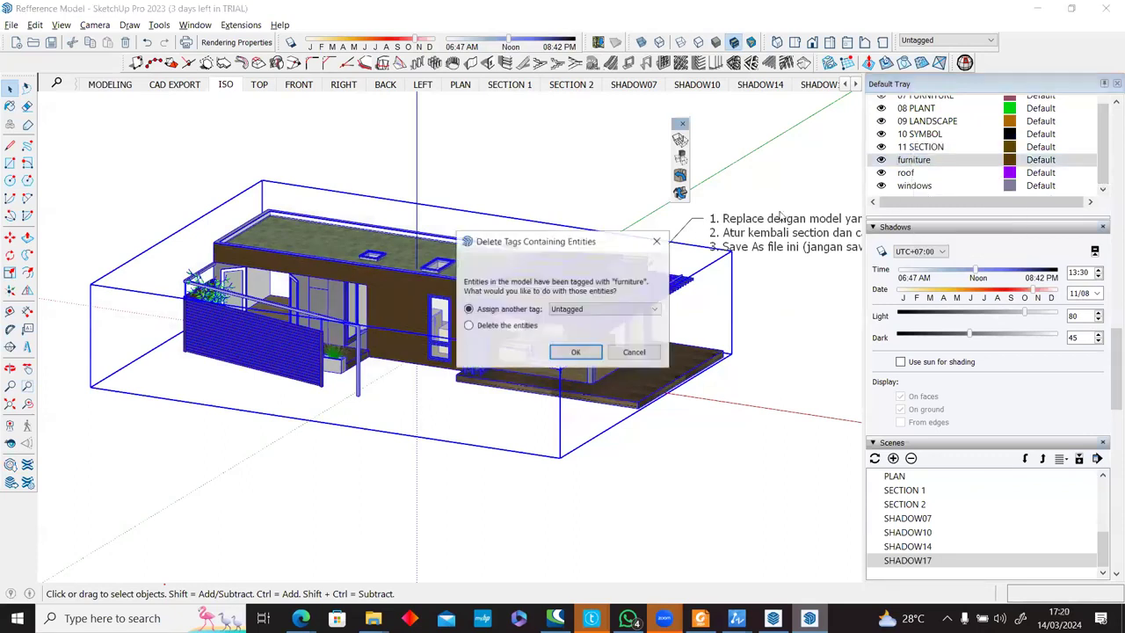
click(570, 310)
scroll(583, 359, down, 3)
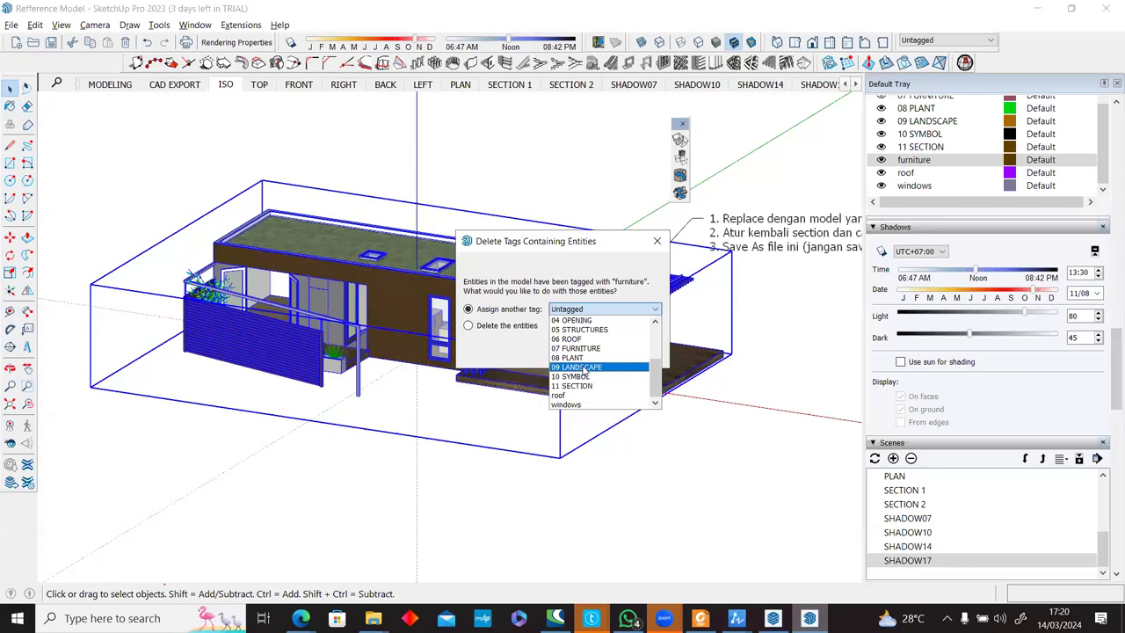
click(586, 352)
click(577, 351)
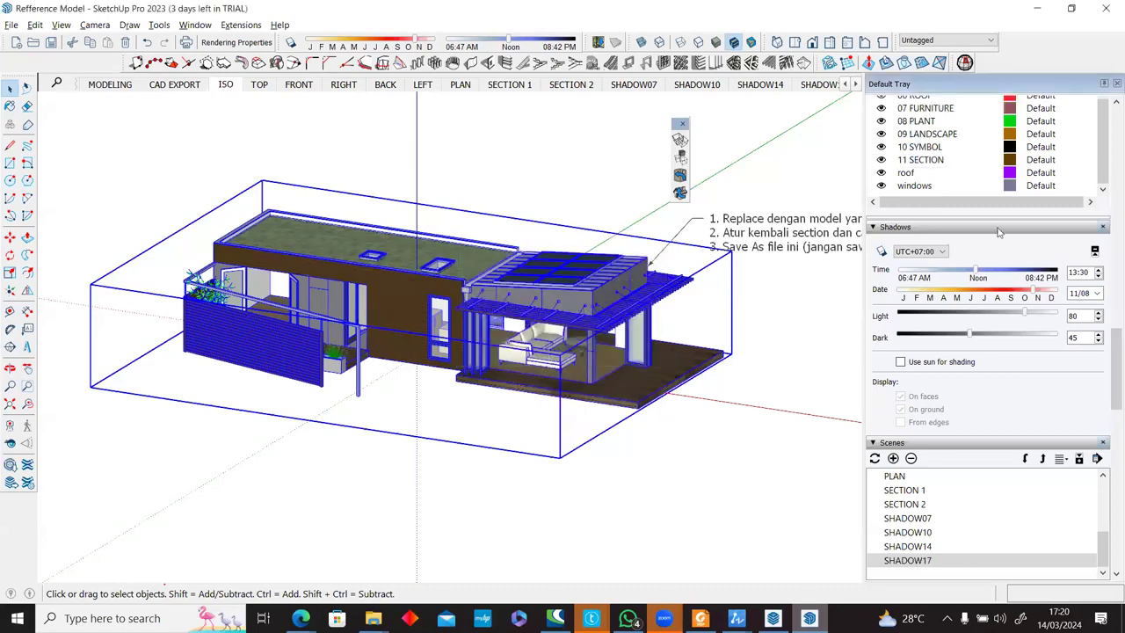
Delete the imported roof tag and reassign its entities to the 06 ROOF tag.
right_click(909, 175)
click(932, 209)
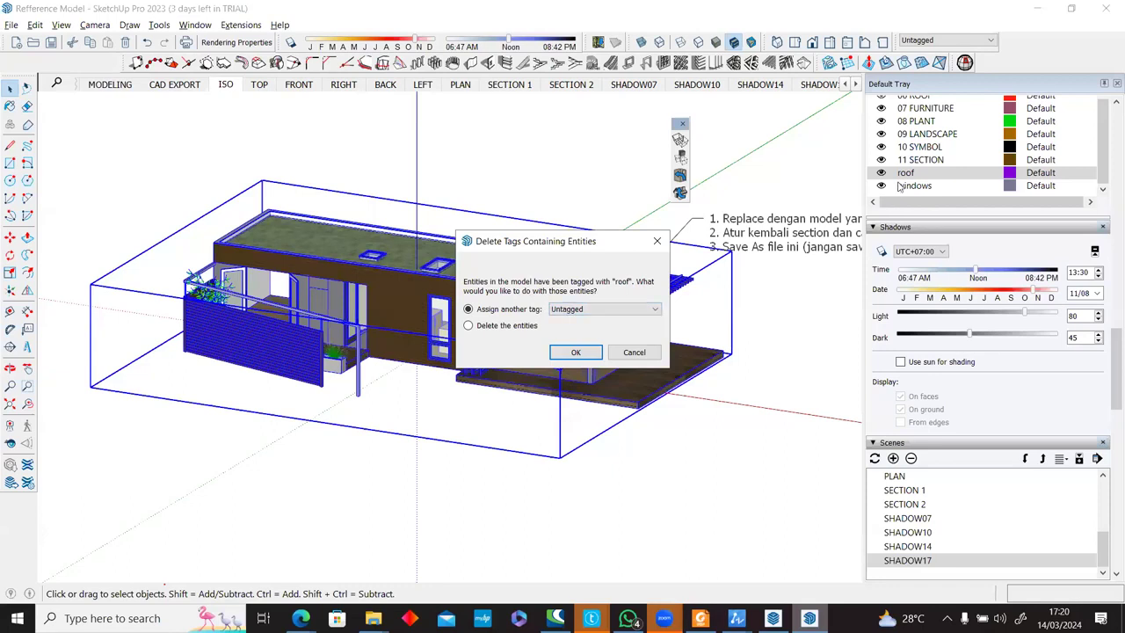
click(638, 309)
scroll(627, 329, down, 2)
click(615, 388)
click(581, 354)
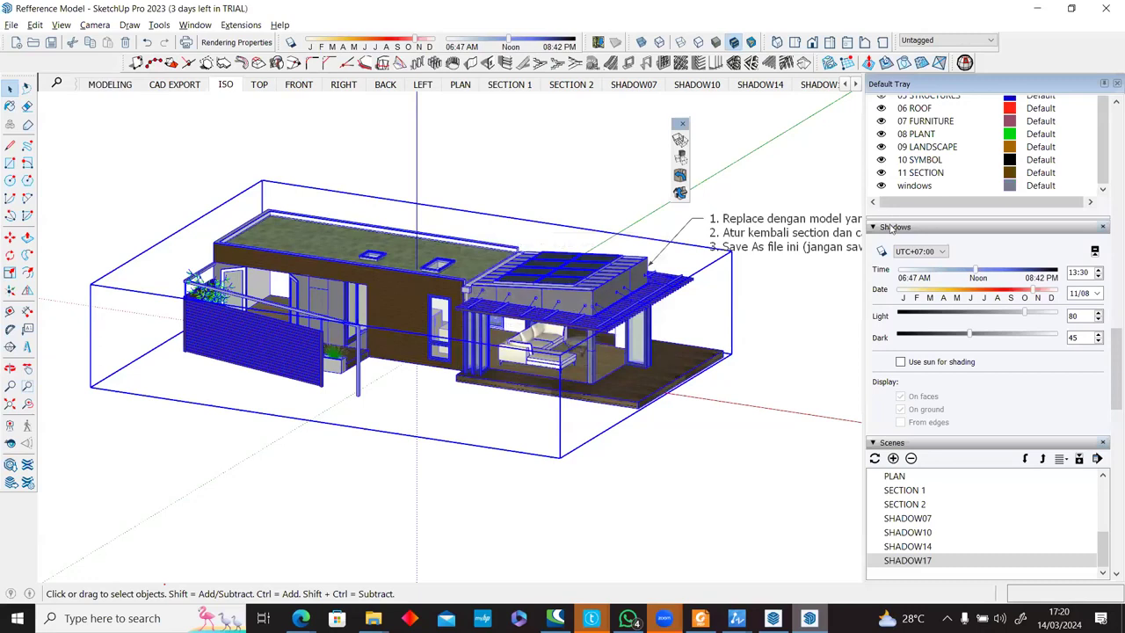
Delete the imported windows tag and reassign its entities to the 04 OPENING tag.
click(912, 187)
right_click(912, 186)
click(933, 219)
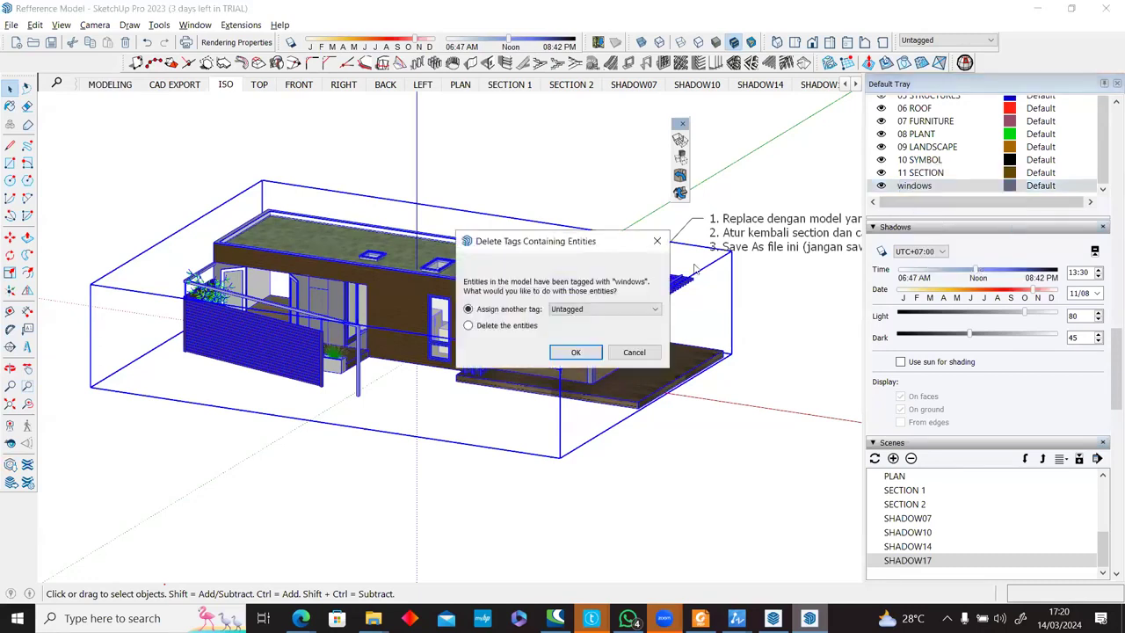
click(615, 309)
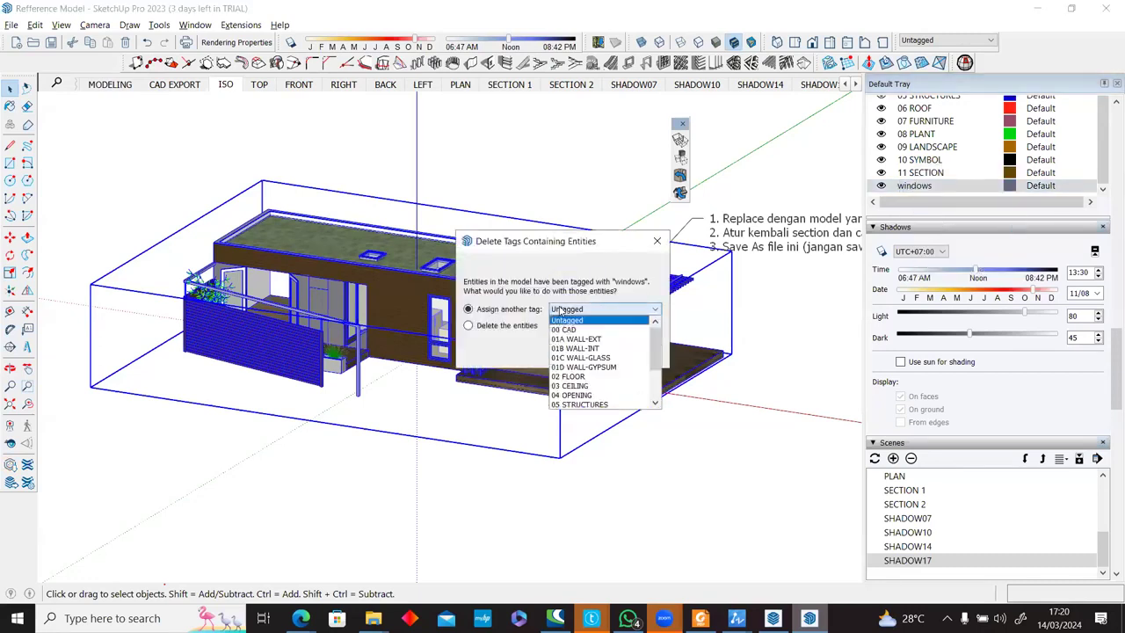
click(599, 402)
click(594, 359)
Toggle the visibility of the 01B WALL-INT, 01C WALL-GLASS, 02 FLOOR, 03 CEILING and 04 OPENING tags to check which house parts each one controls.
scroll(933, 159, down, 2)
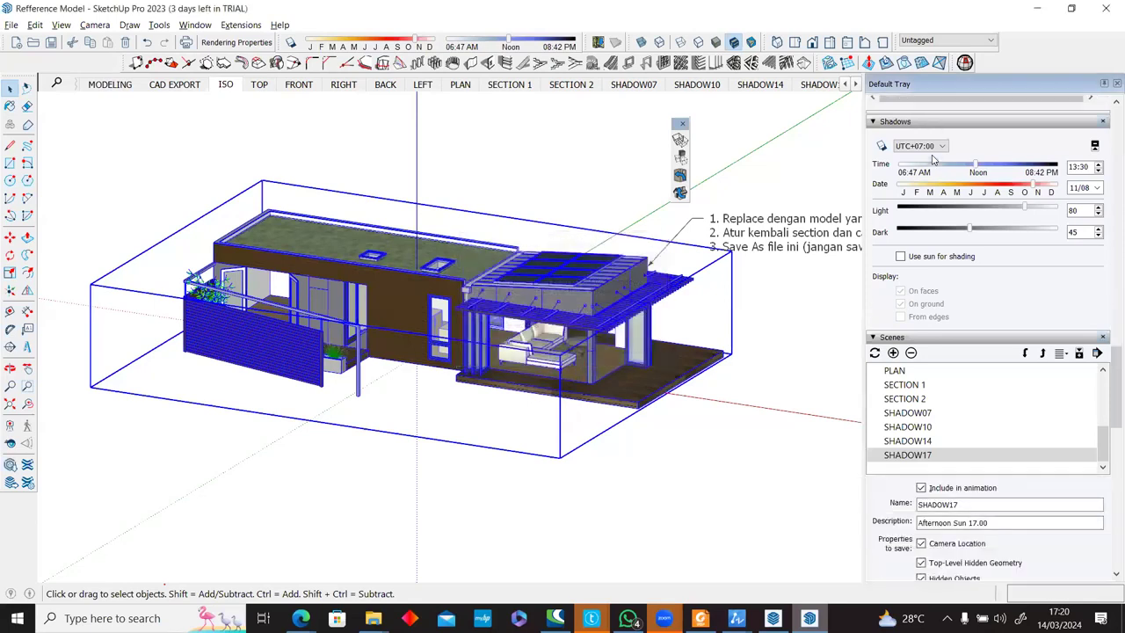
scroll(934, 158, up, 2)
click(595, 194)
click(561, 281)
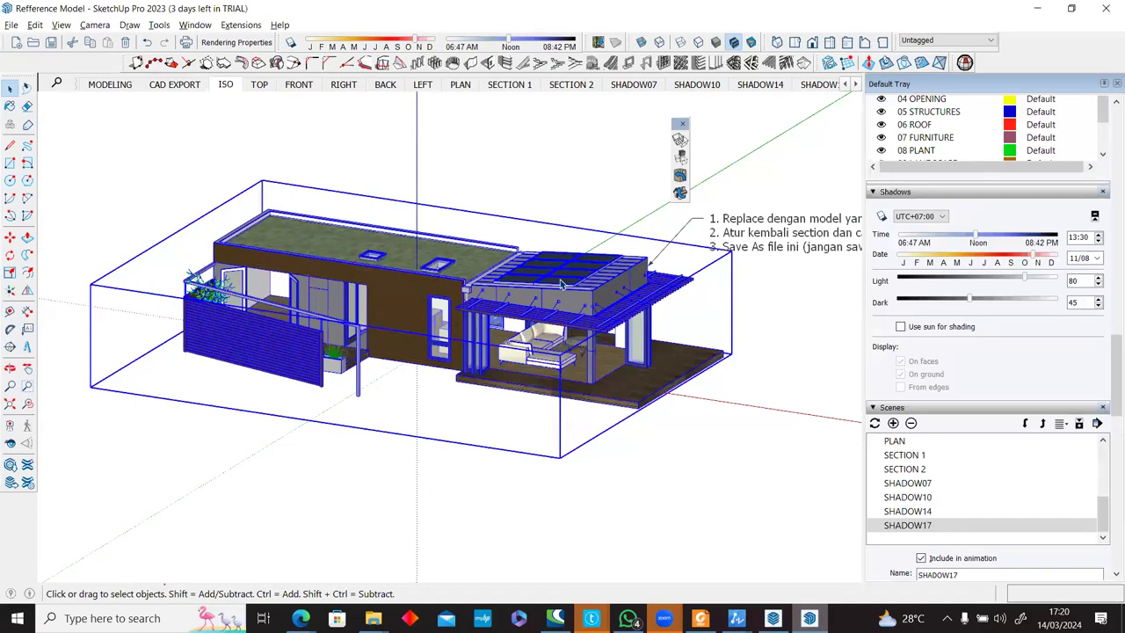
scroll(561, 281, up, 5)
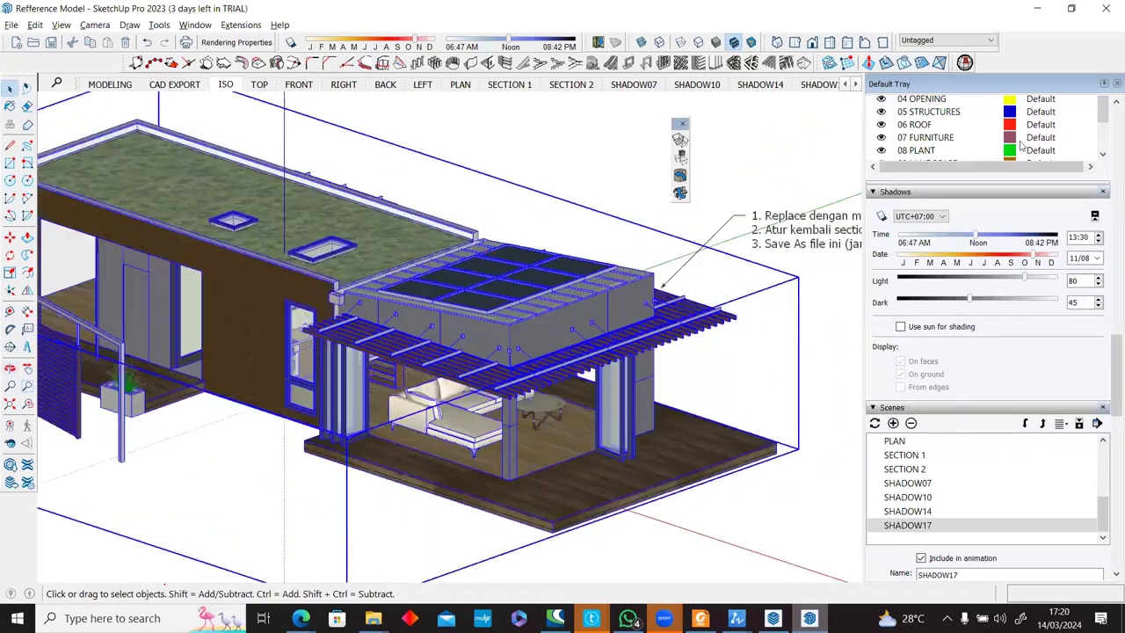
scroll(1110, 216, up, 2)
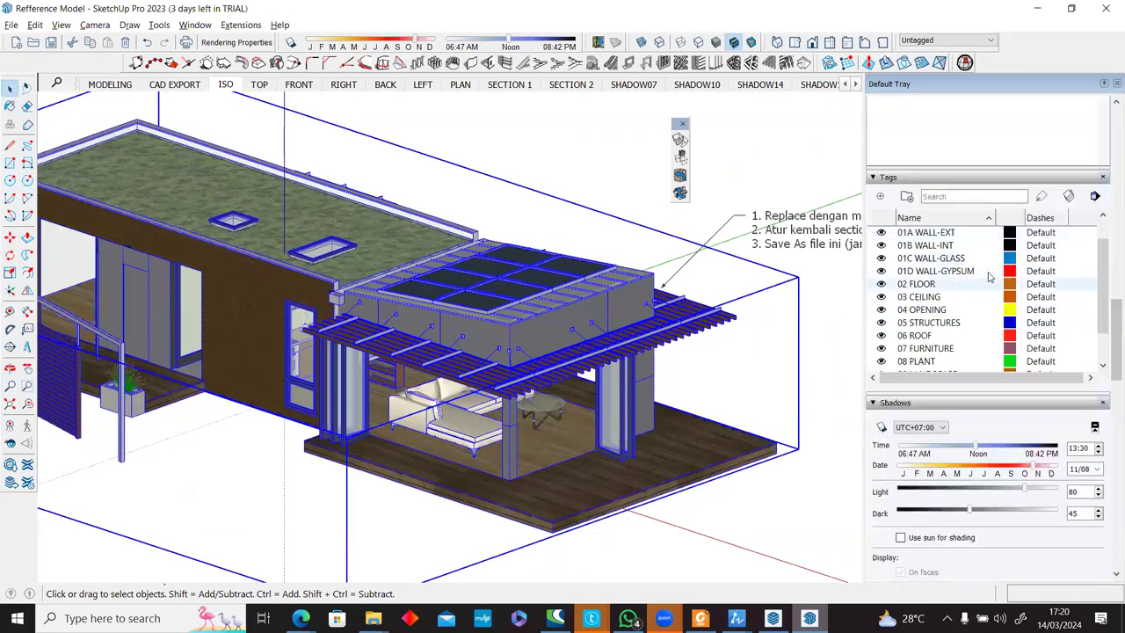
scroll(939, 292, up, 1)
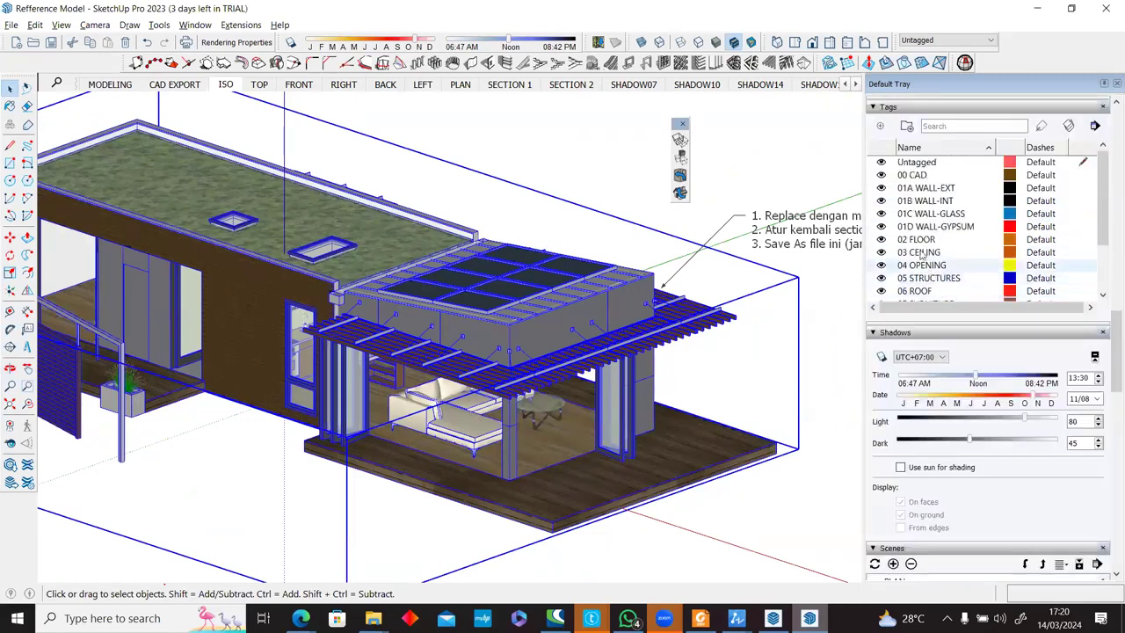
click(882, 200)
click(881, 214)
click(882, 252)
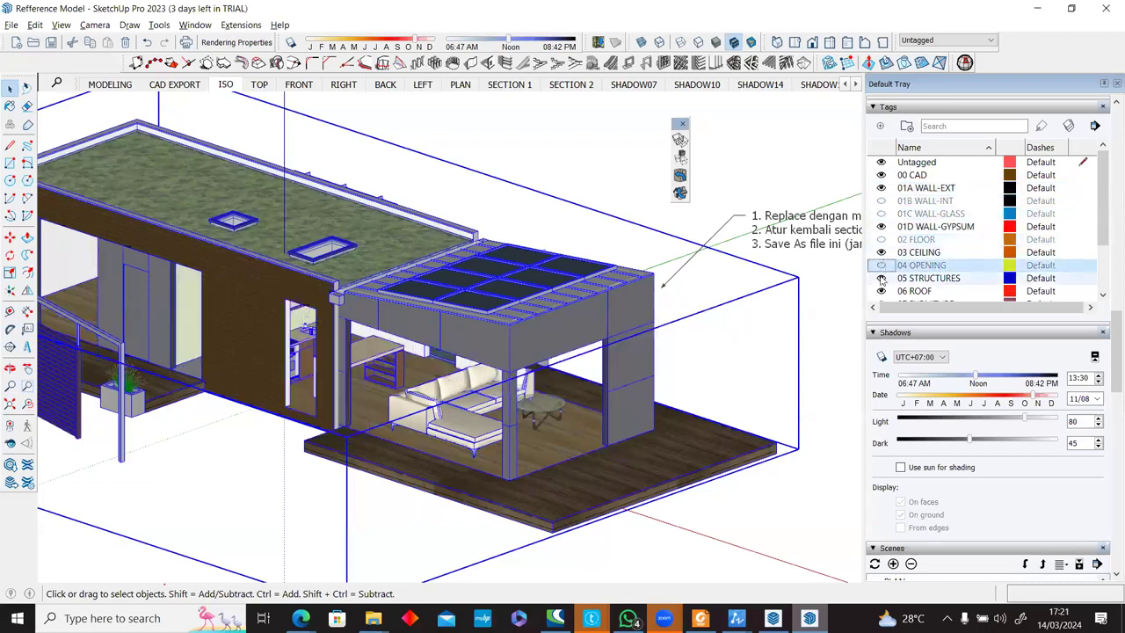
click(881, 265)
click(882, 266)
click(882, 267)
click(882, 267)
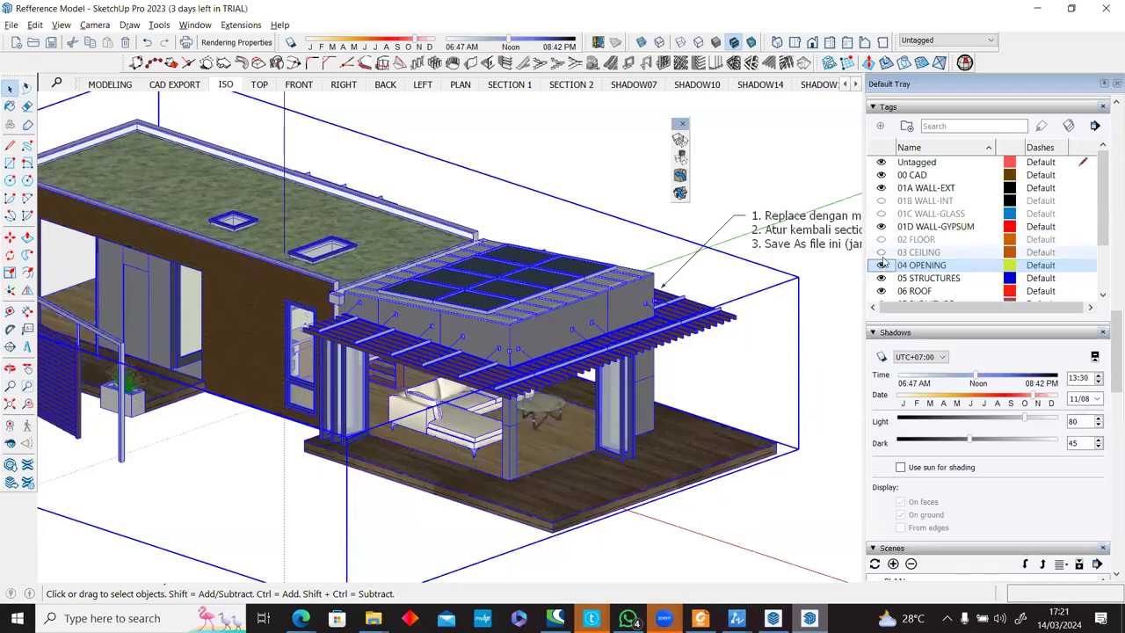
click(881, 252)
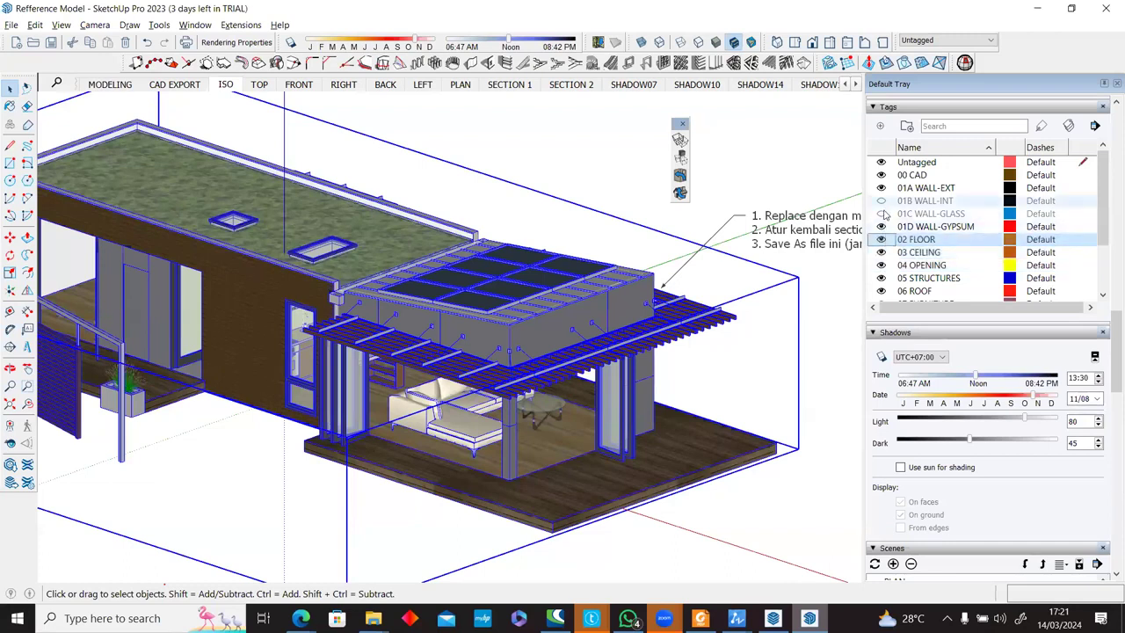
click(882, 214)
click(882, 200)
Explode the selected house component so its parts can be picked separately, and clear the selection.
right_click(495, 361)
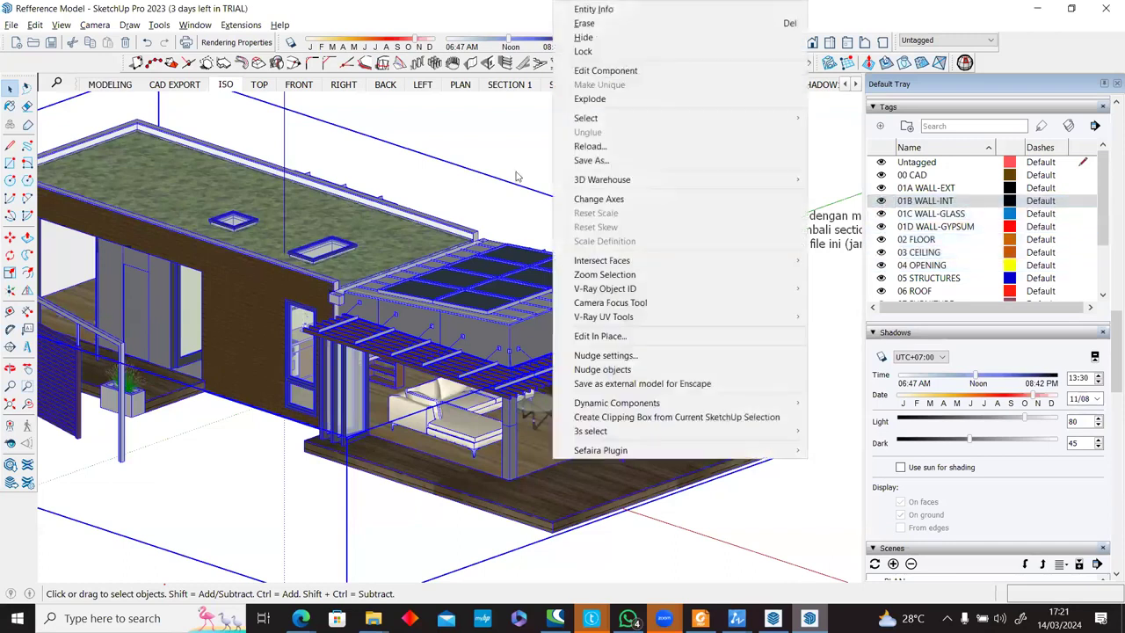
click(588, 99)
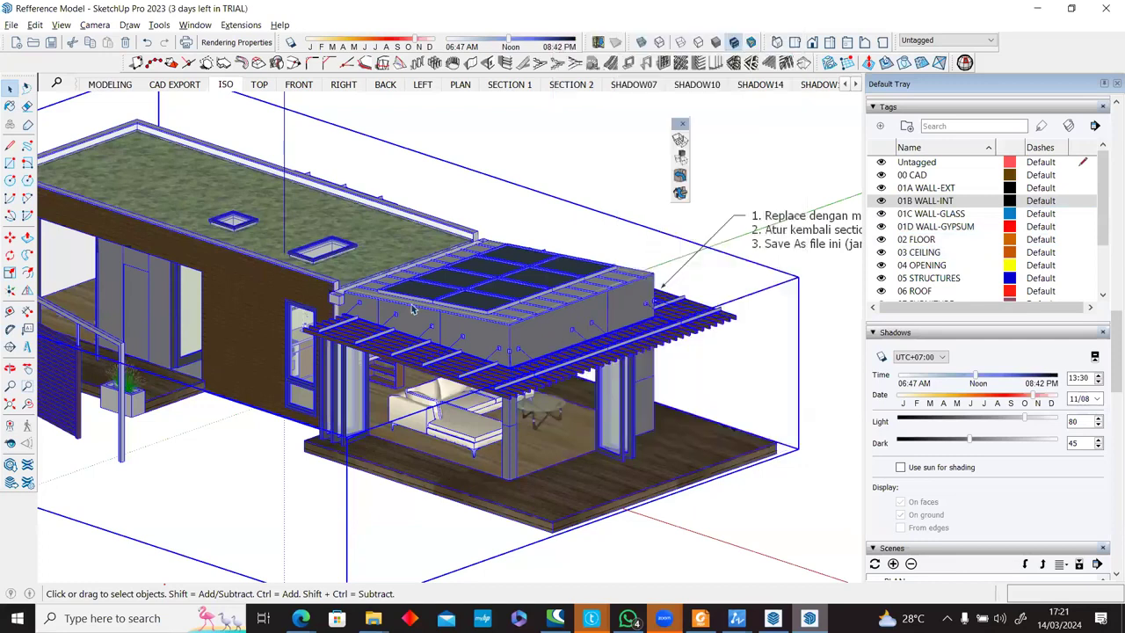
scroll(517, 338, down, 3)
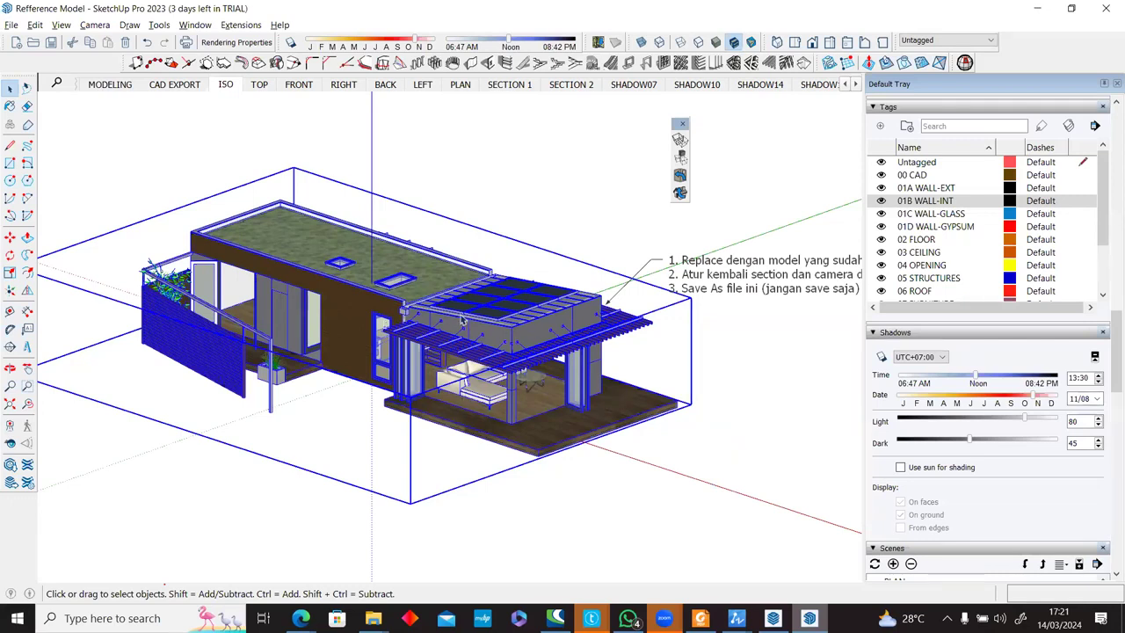
right_click(510, 295)
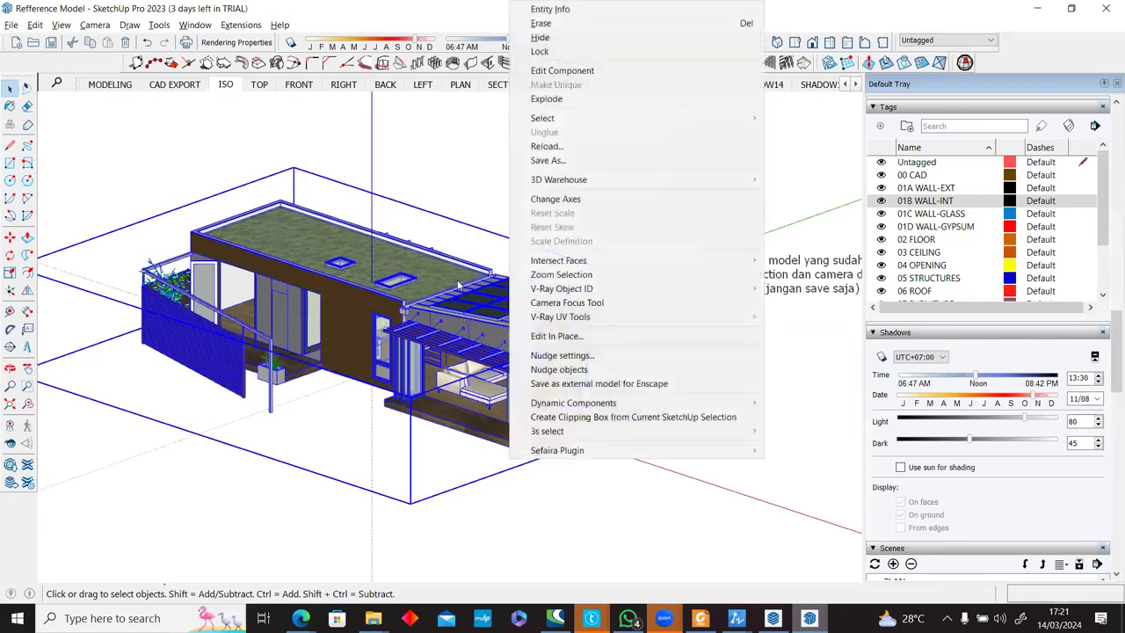
click(545, 97)
click(549, 174)
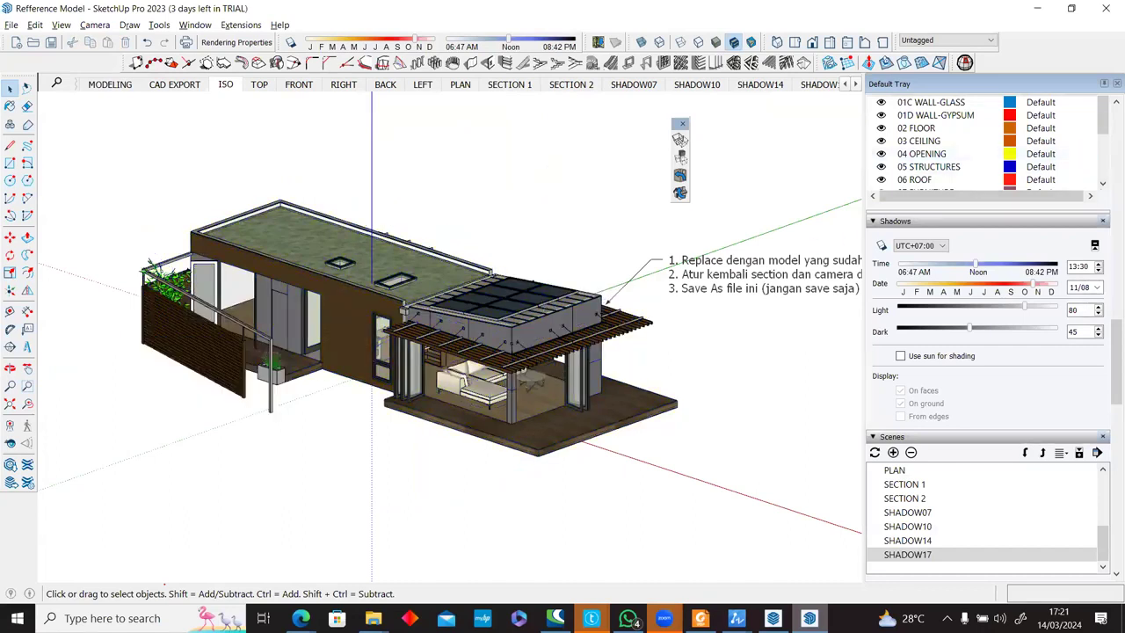
Hide all numbered tags from 00 CAD to 11 SECTION, leaving only Untagged visible.
scroll(1109, 246, up, 3)
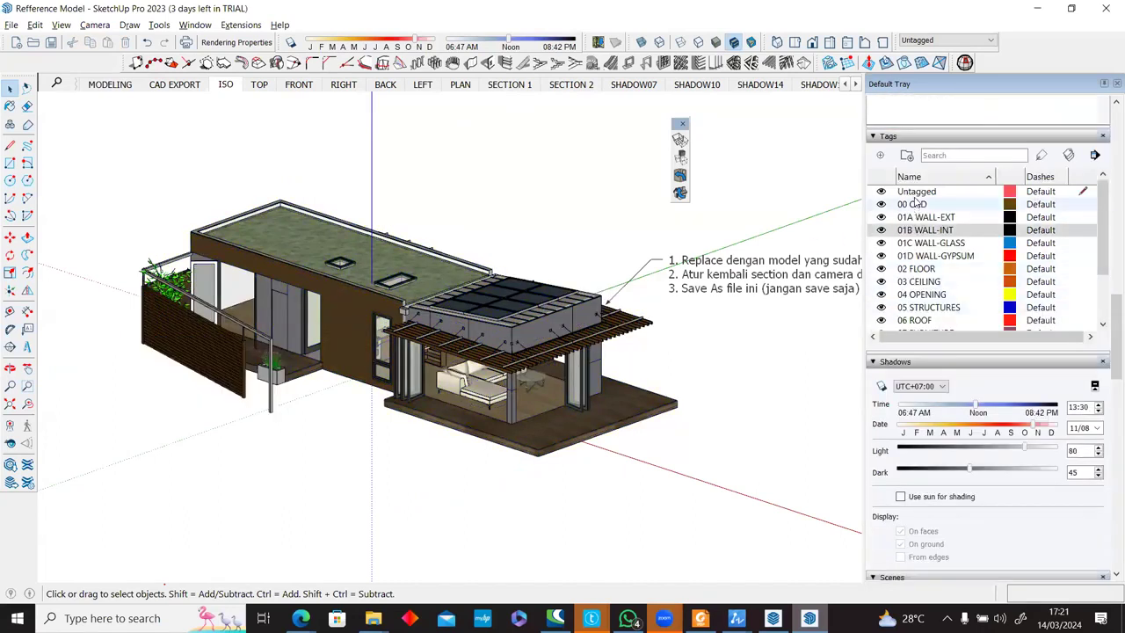
scroll(944, 213, down, 3)
shift+click(935, 250)
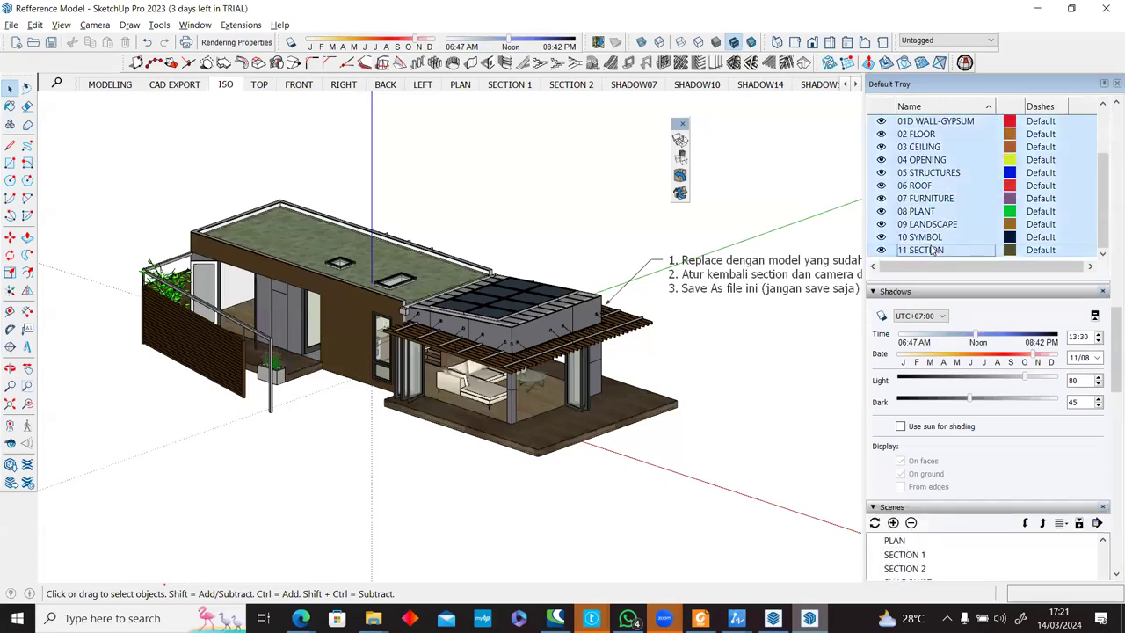
click(884, 252)
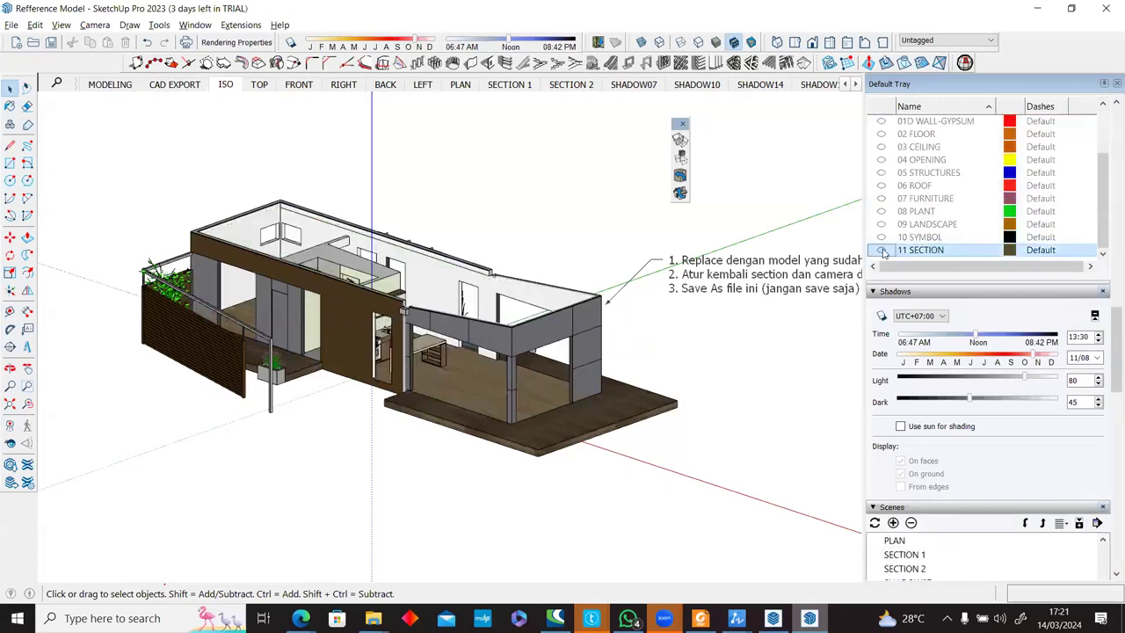
Use the Tag tool to assign the house's main wall shell to the 01A WALL-EXT tag.
scroll(347, 278, up, 3)
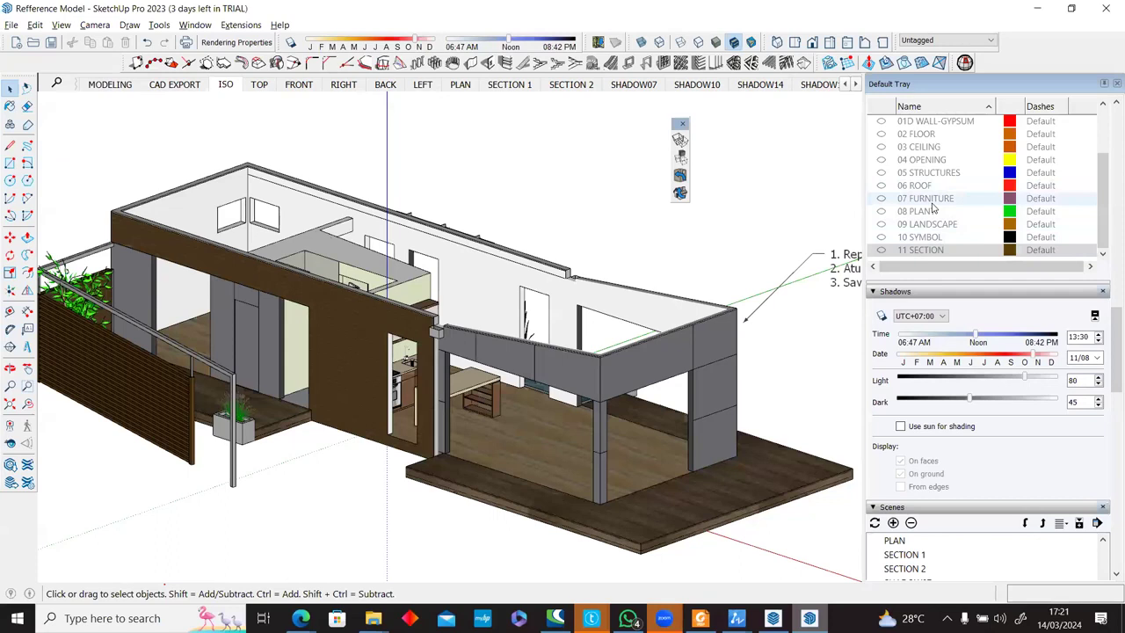
scroll(933, 208, up, 3)
click(933, 148)
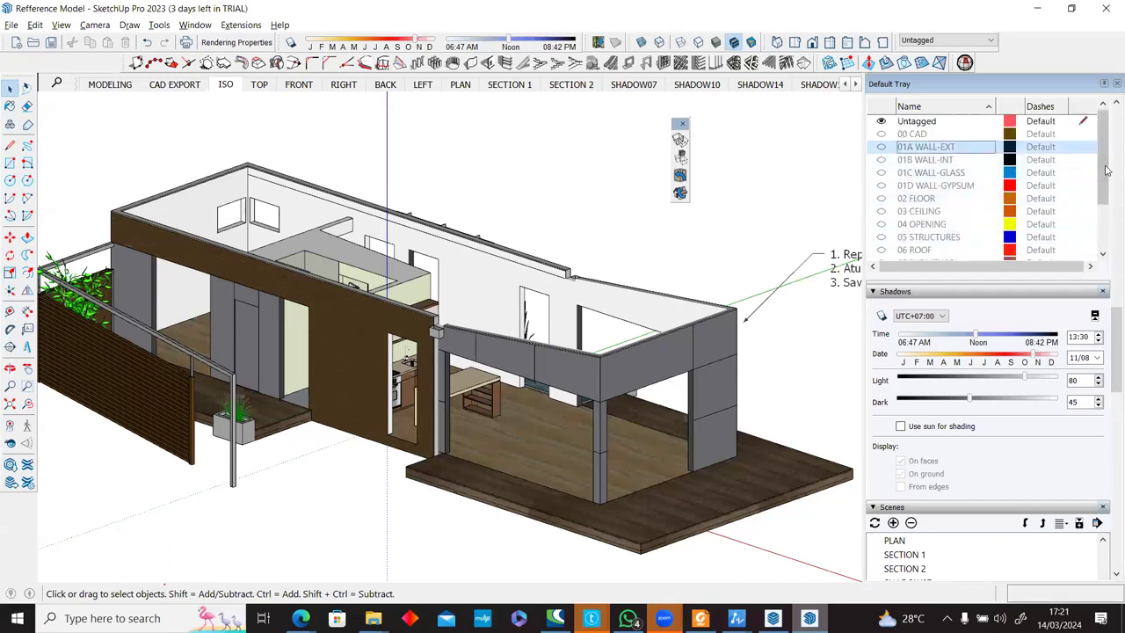
scroll(1109, 171, up, 2)
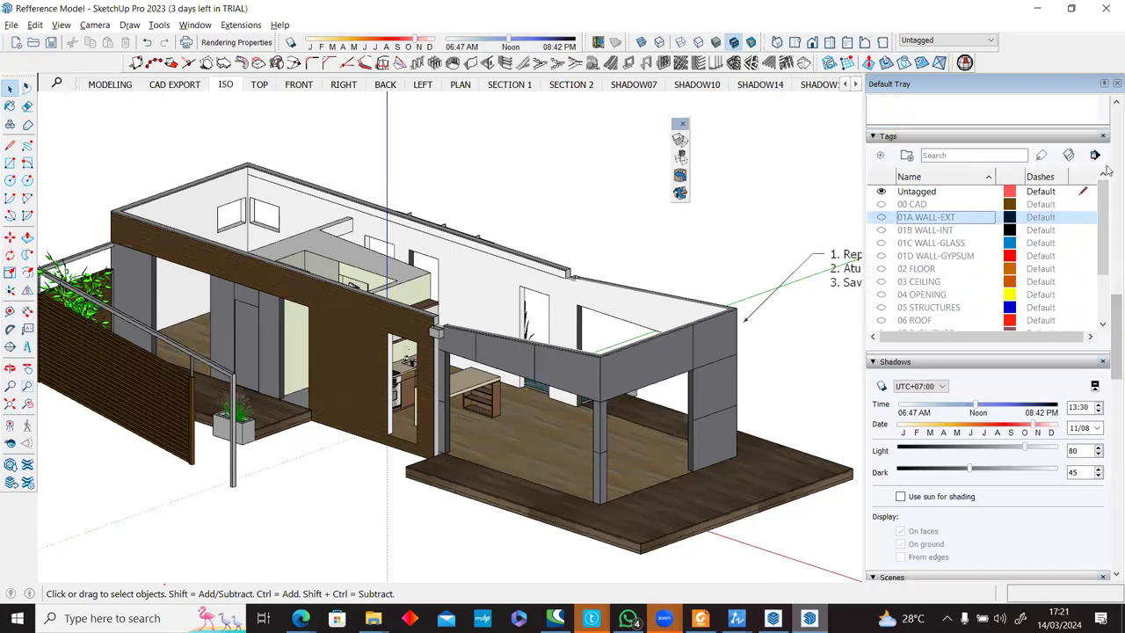
click(1043, 157)
click(666, 353)
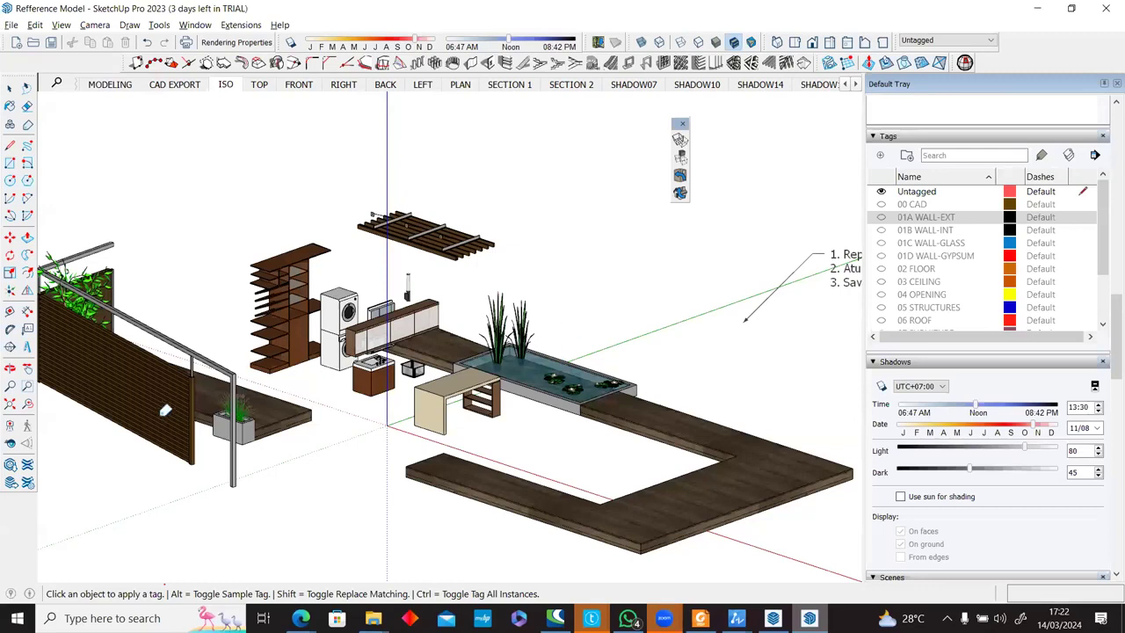
middle_drag(163, 415, 841, 307)
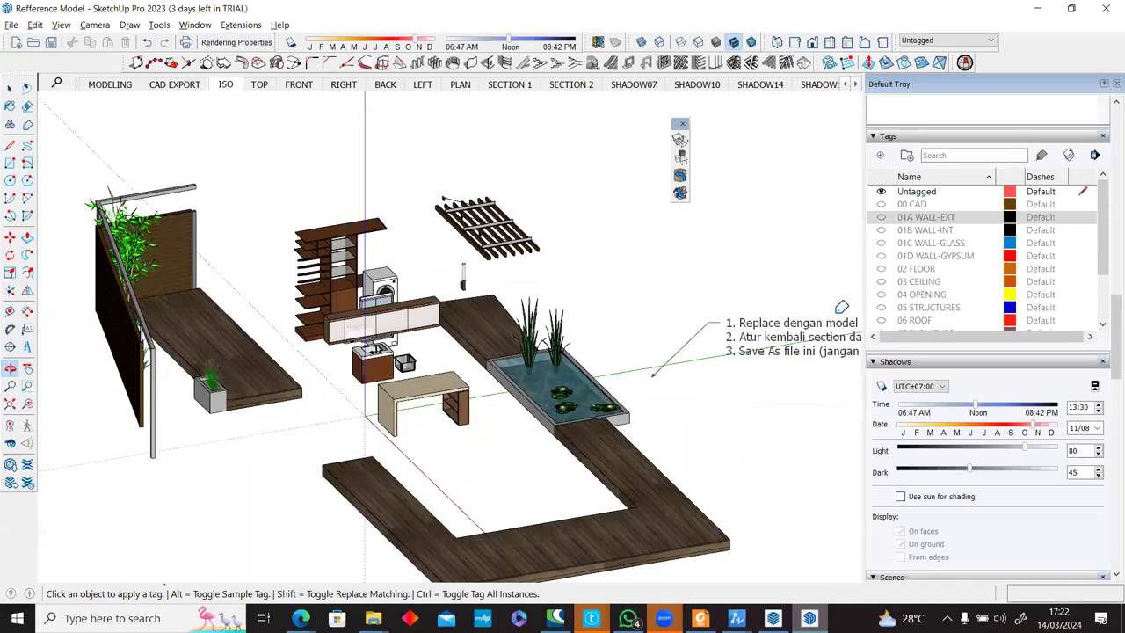
Use the Tag tool to assign both timber decks and the pond basin to 02 FLOOR, and the slatted pergola to 06 ROOF.
click(945, 269)
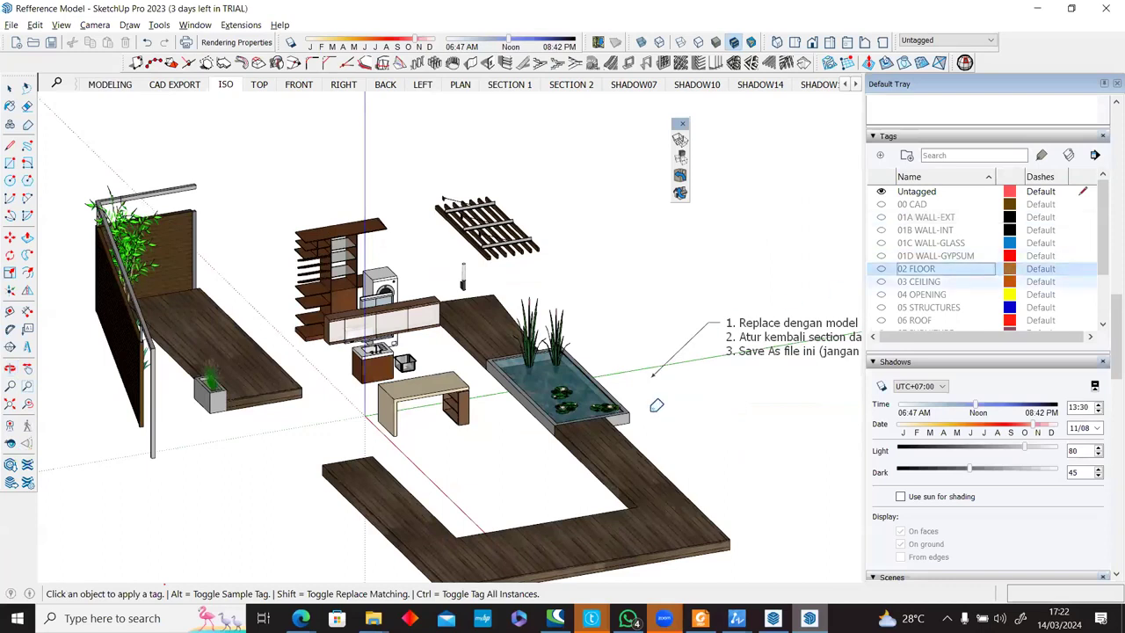
click(649, 499)
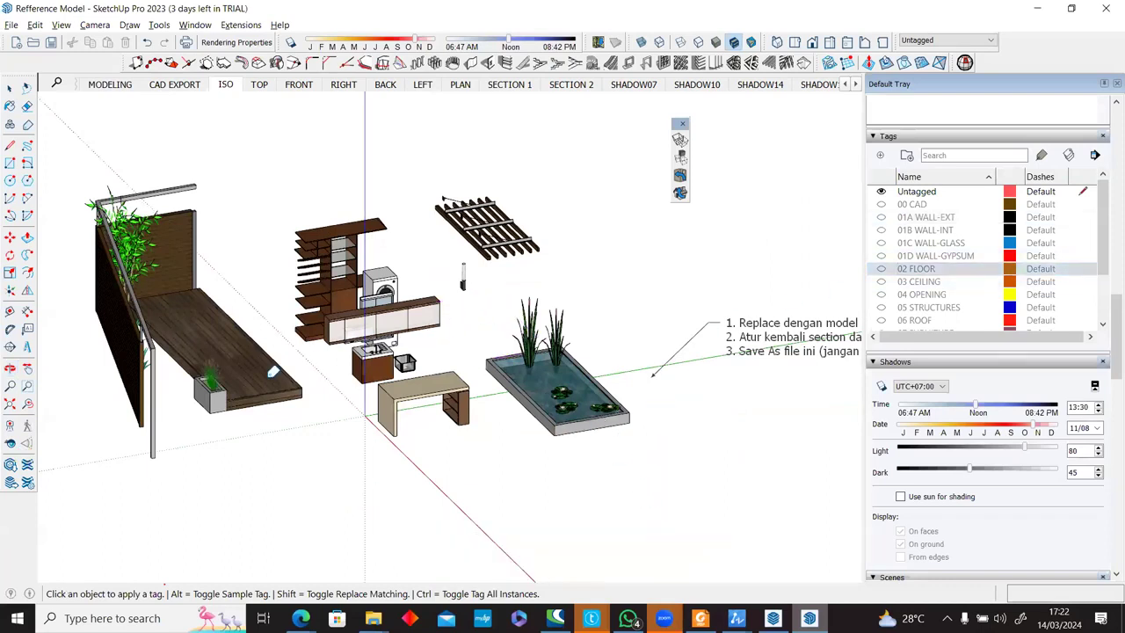
click(268, 374)
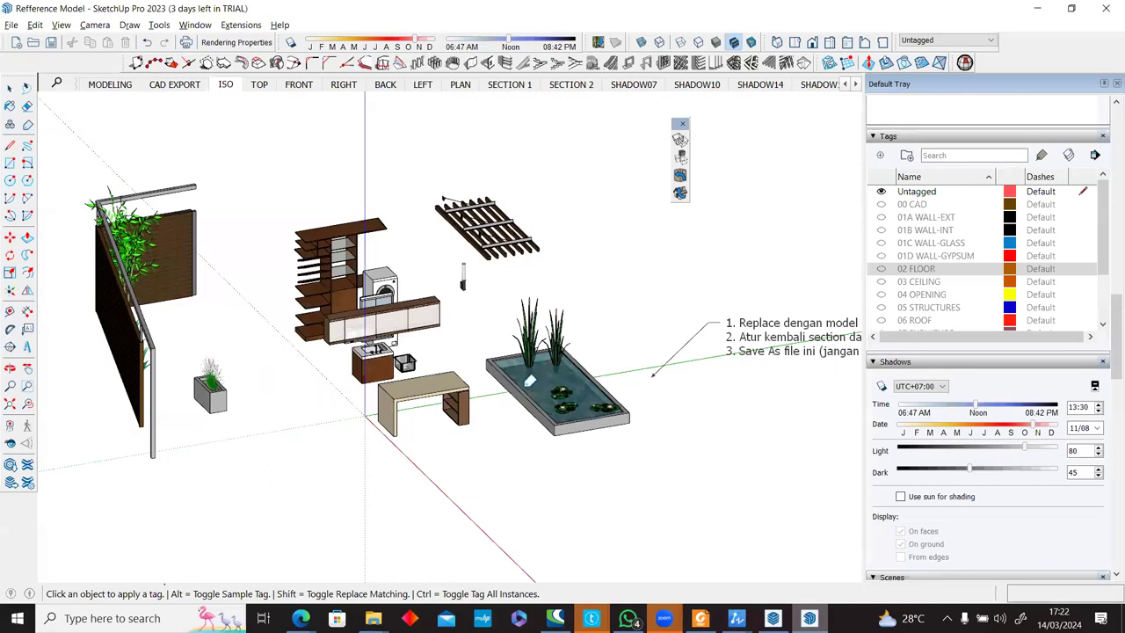
click(531, 381)
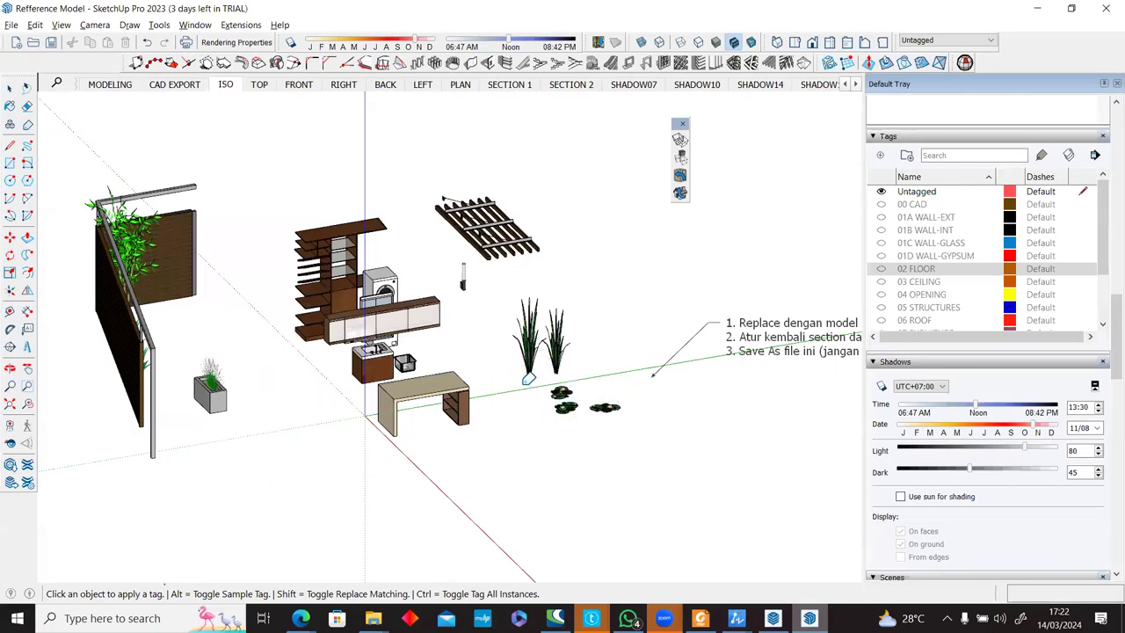
click(914, 322)
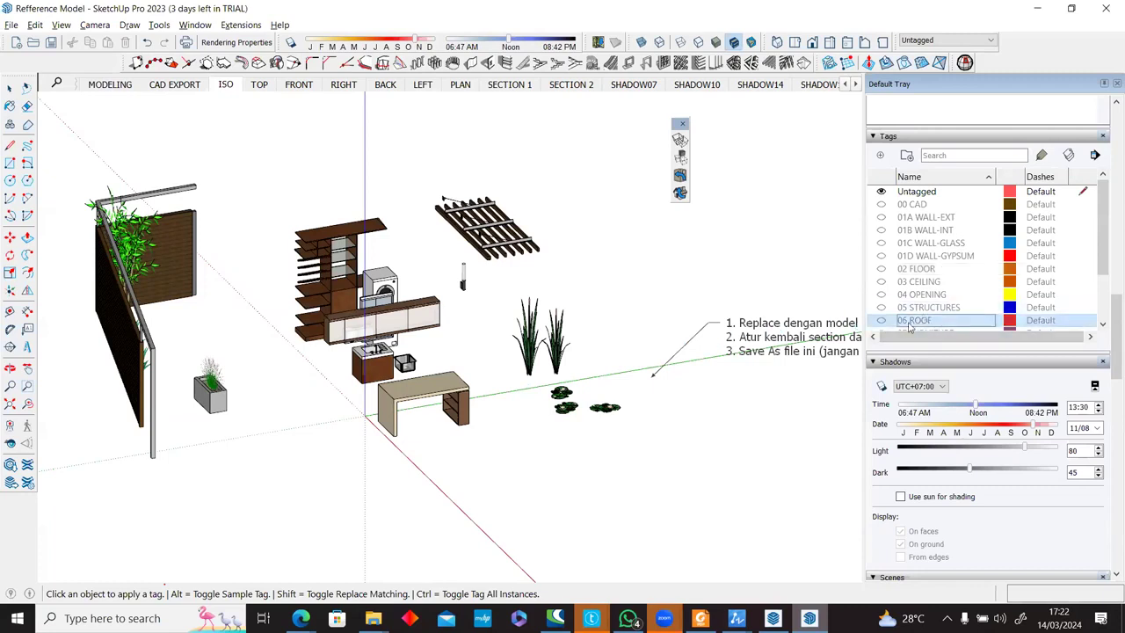
click(488, 229)
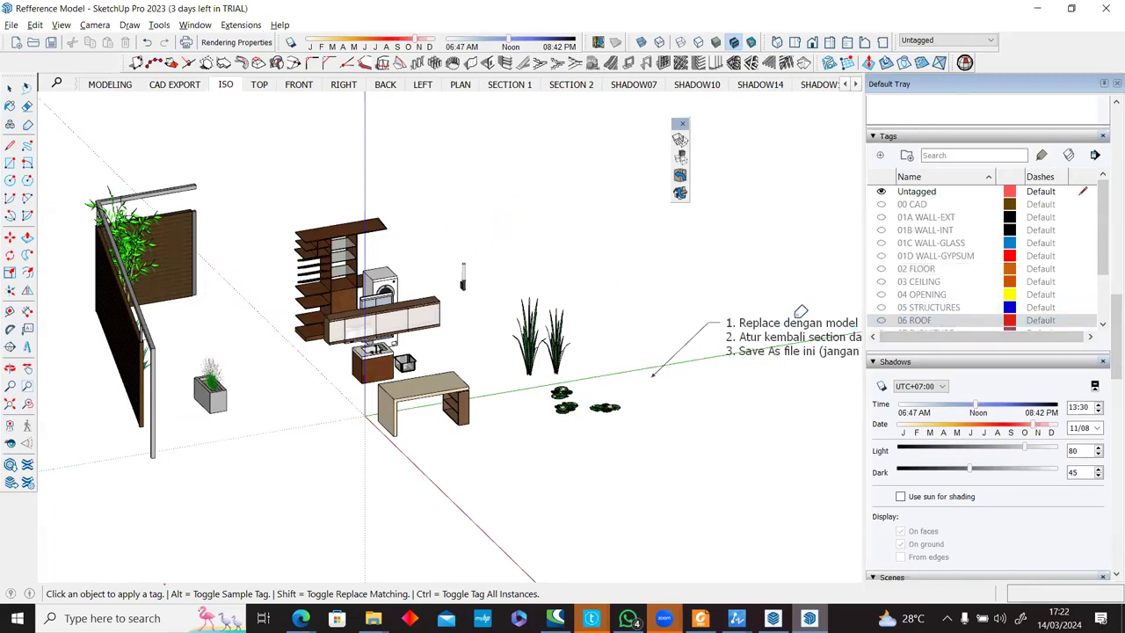
Tag the lily pads, reeds, planter with its grass, bamboo and the small upright object near the cabinets as 08 PLANT.
scroll(932, 303, down, 1)
click(928, 299)
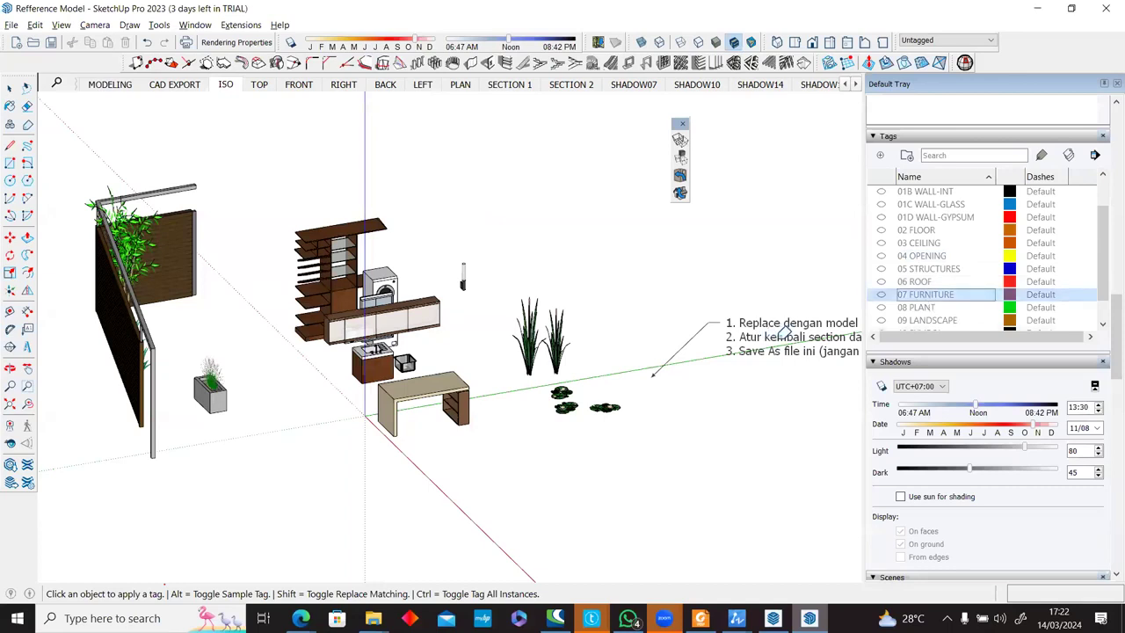
click(918, 307)
click(605, 407)
click(562, 397)
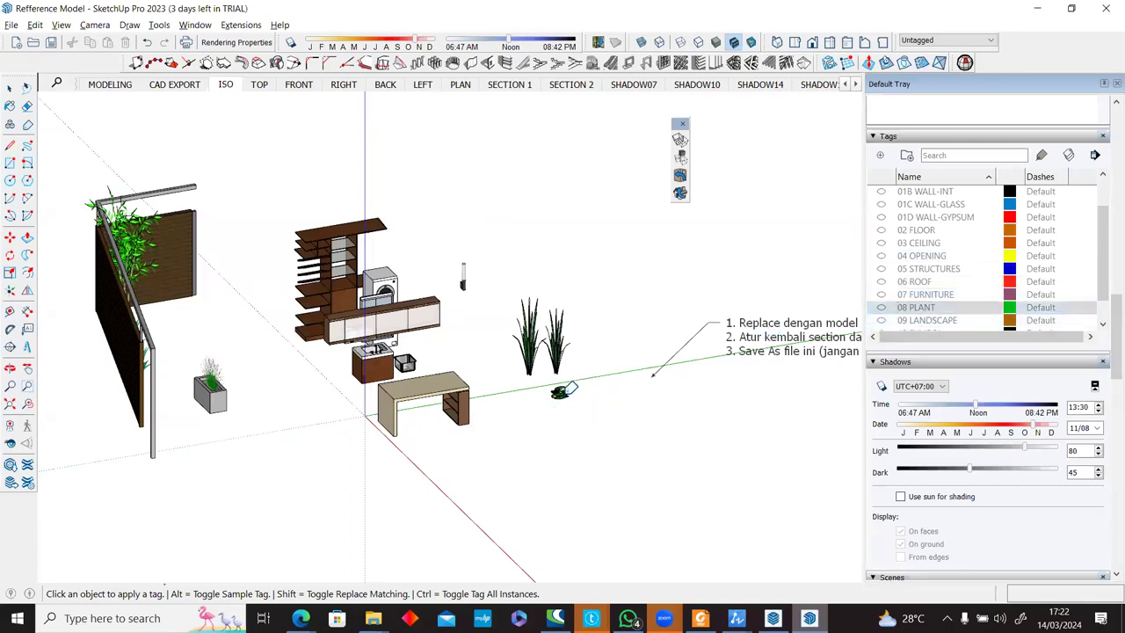
click(567, 338)
click(537, 332)
click(223, 396)
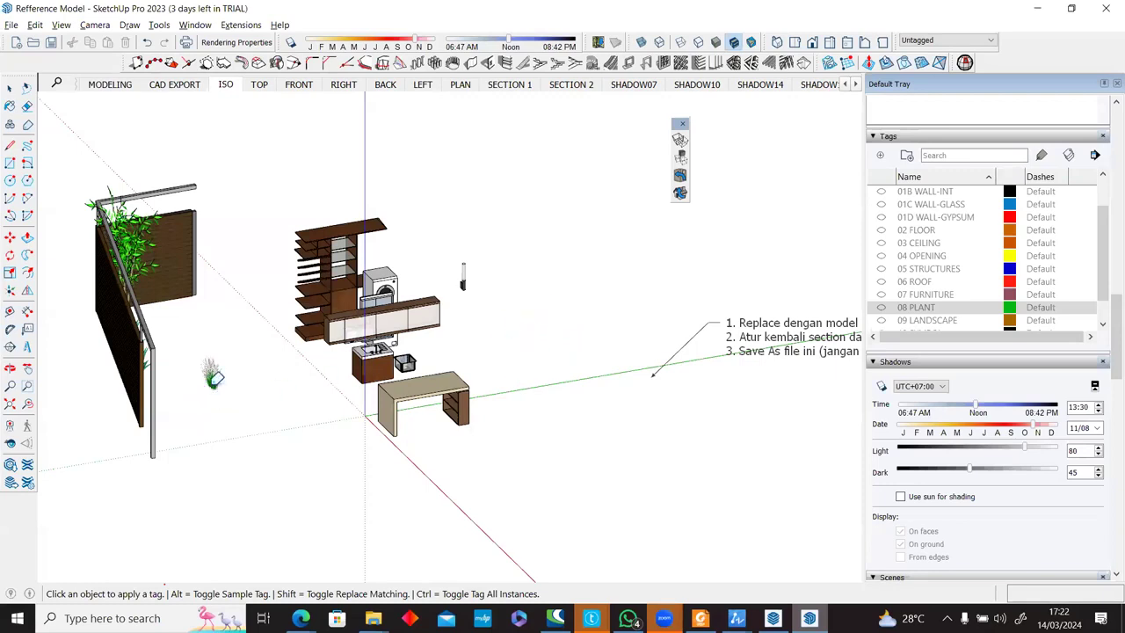
click(144, 252)
click(465, 272)
Select all the cabinets, the sink and appliances, and the table together and assign them to the 07 FURNITURE tag.
click(950, 297)
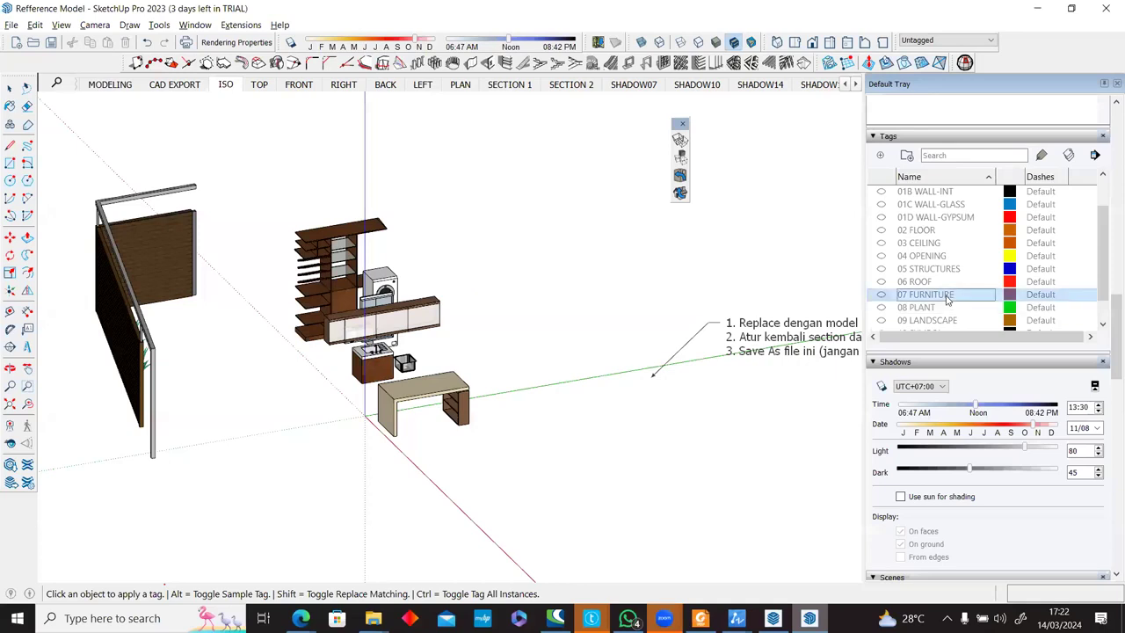
middle_drag(527, 360, 522, 354)
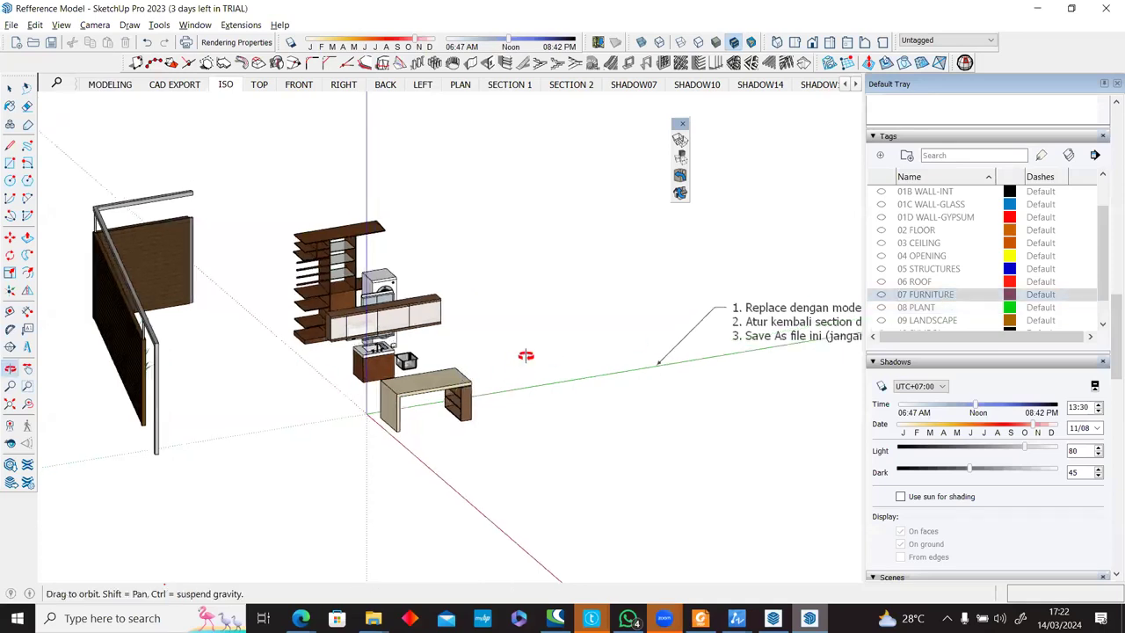
key(space)
drag(512, 201, 278, 539)
right_click(400, 320)
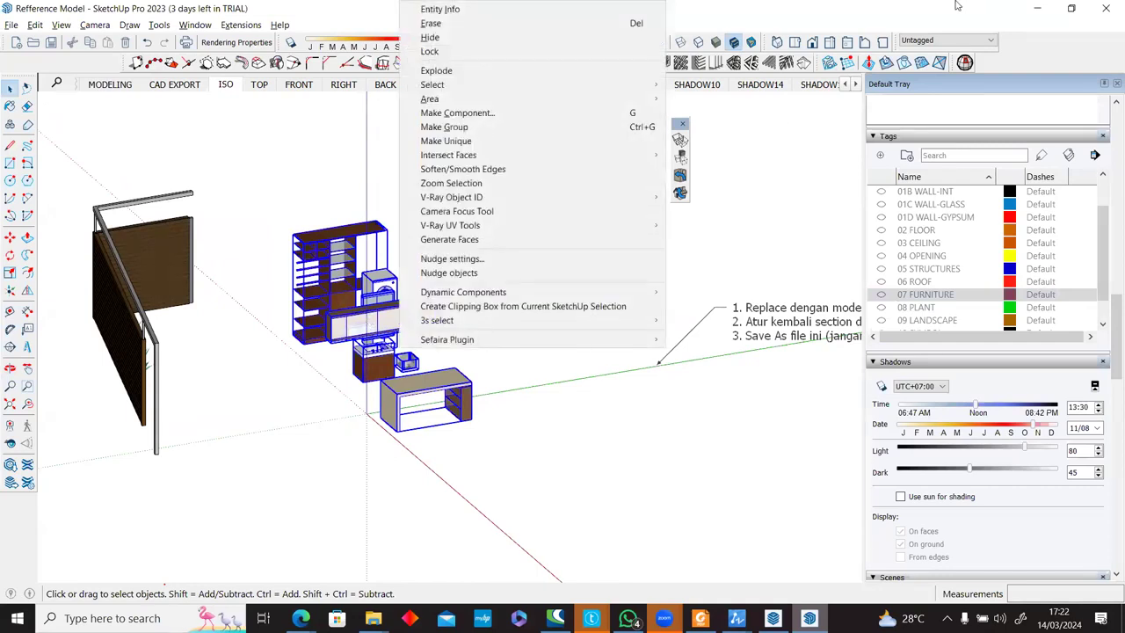
click(965, 41)
click(967, 41)
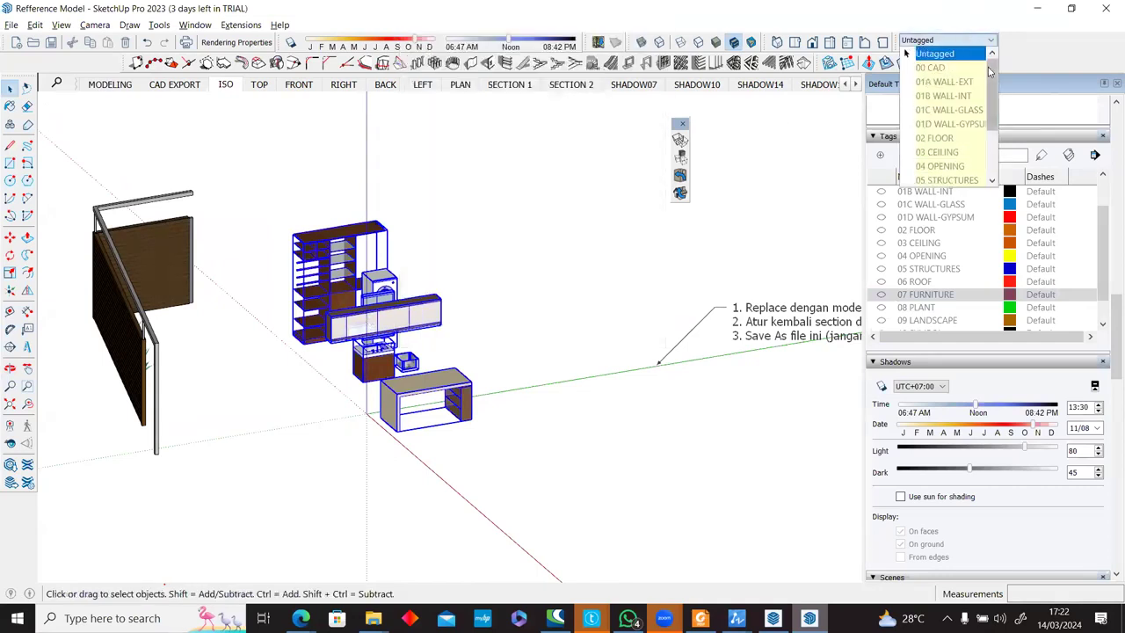
drag(993, 89, 992, 133)
click(958, 130)
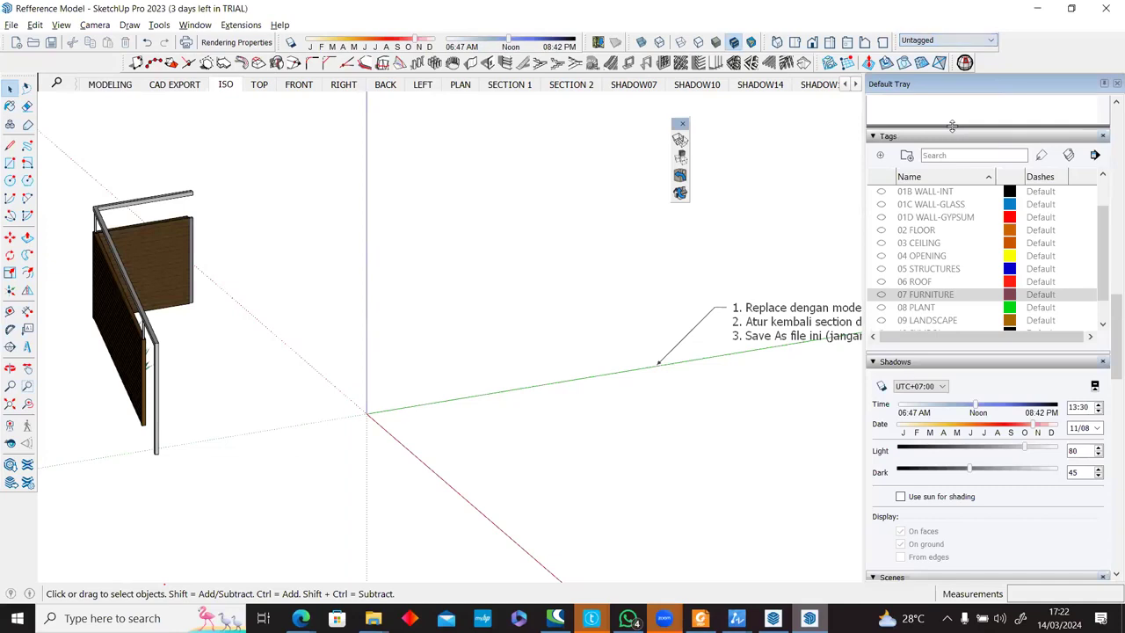
Use the Tag tool to assign the two agave plants in front of the slatted fence to 08 PLANT.
drag(85, 554, 86, 556)
middle_drag(472, 428, 259, 425)
click(247, 321)
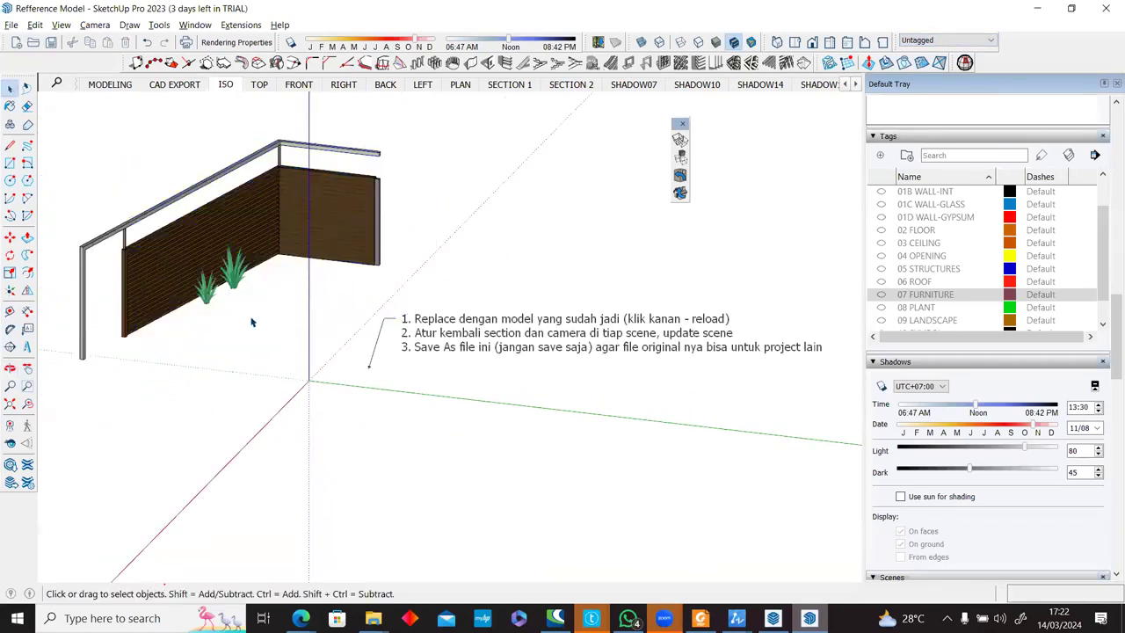
click(937, 308)
click(1042, 155)
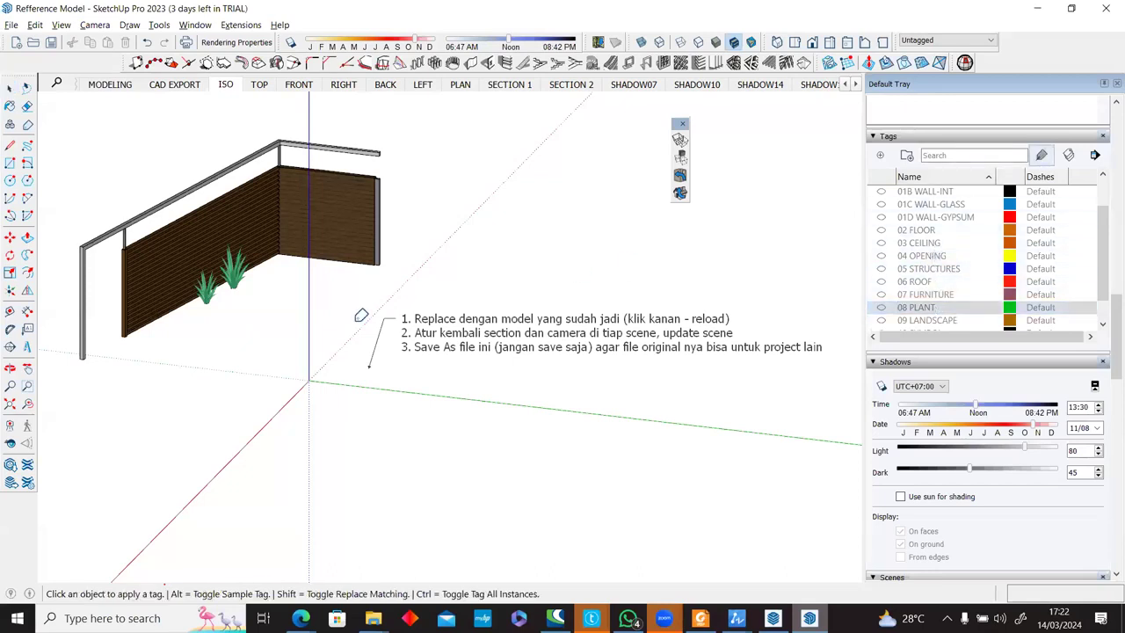
click(247, 262)
click(207, 294)
scroll(314, 343, down, 1)
Select the remaining slatted fence with its metal frame and assign it to one of the hidden tags.
key(space)
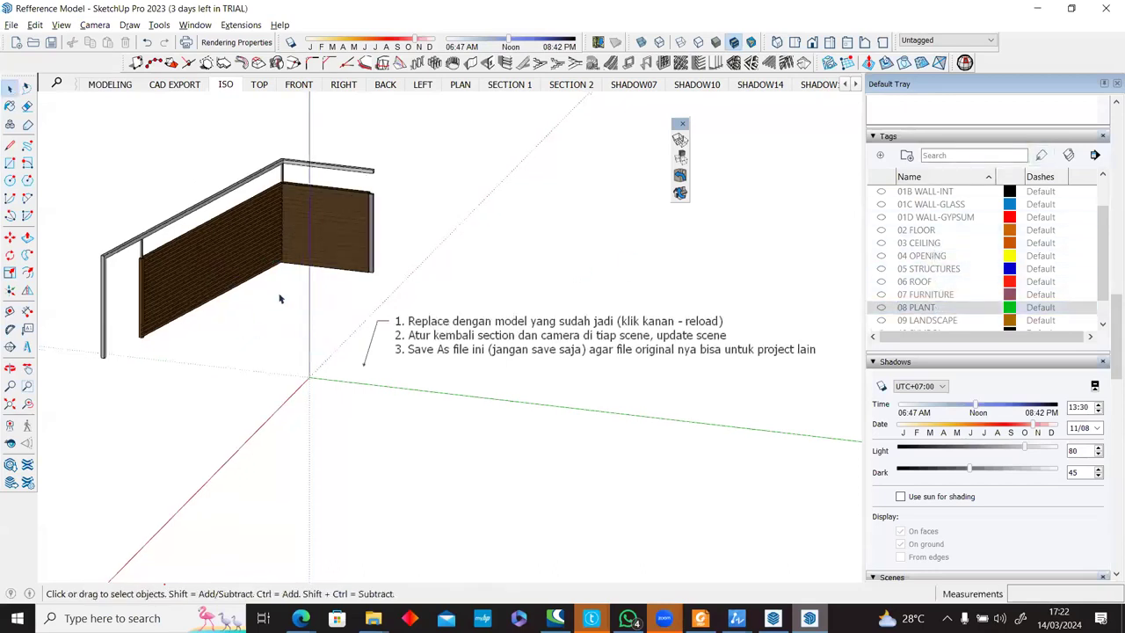
drag(70, 118, 407, 371)
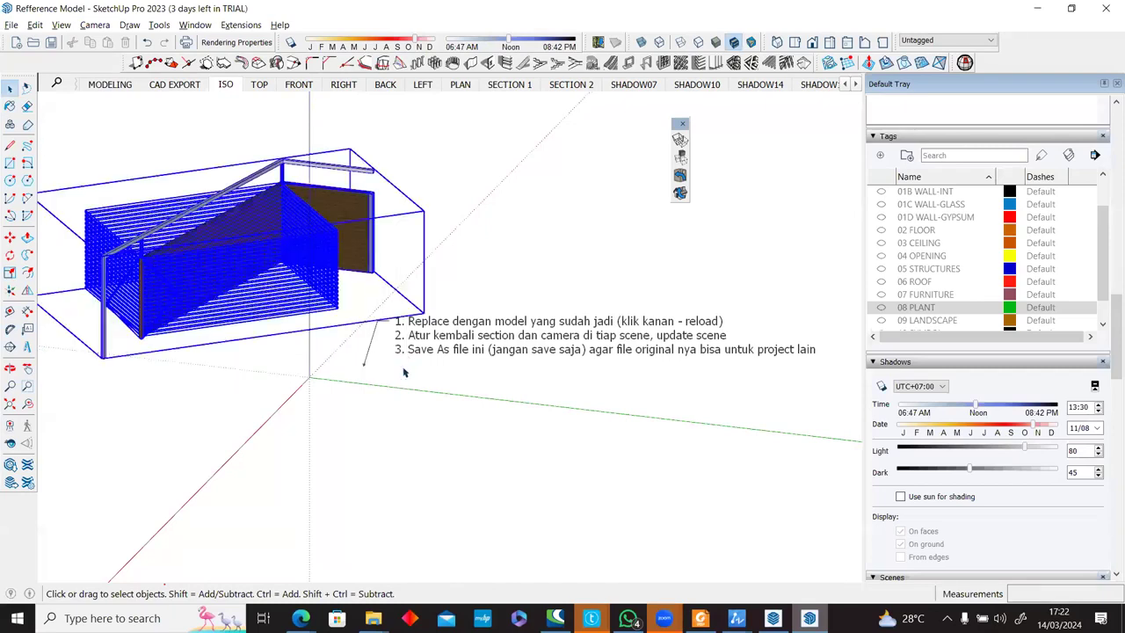
click(950, 39)
click(908, 99)
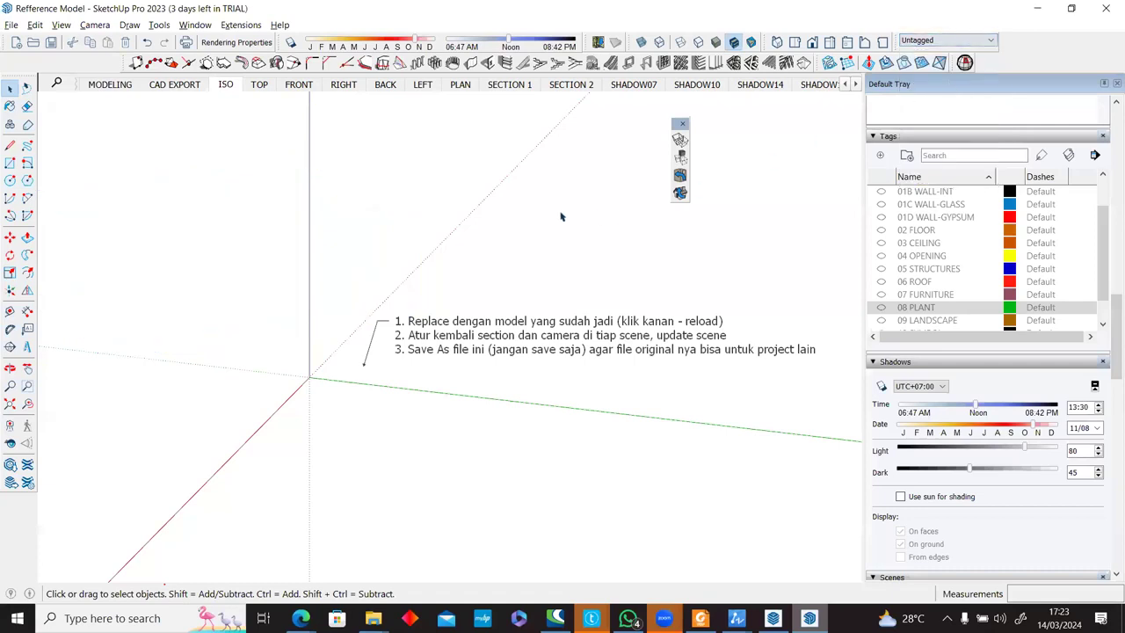
Select all tags from 00 CAD to 11 SECTION and make them visible again.
scroll(665, 320, down, 1)
middle_drag(472, 384, 709, 357)
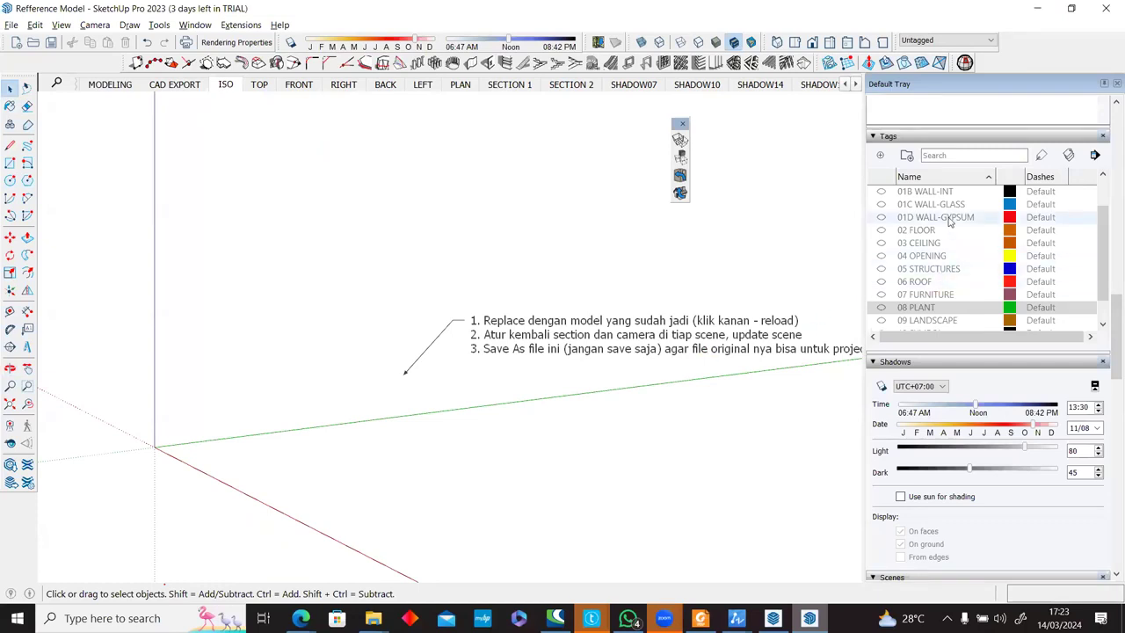
scroll(925, 321, down, 2)
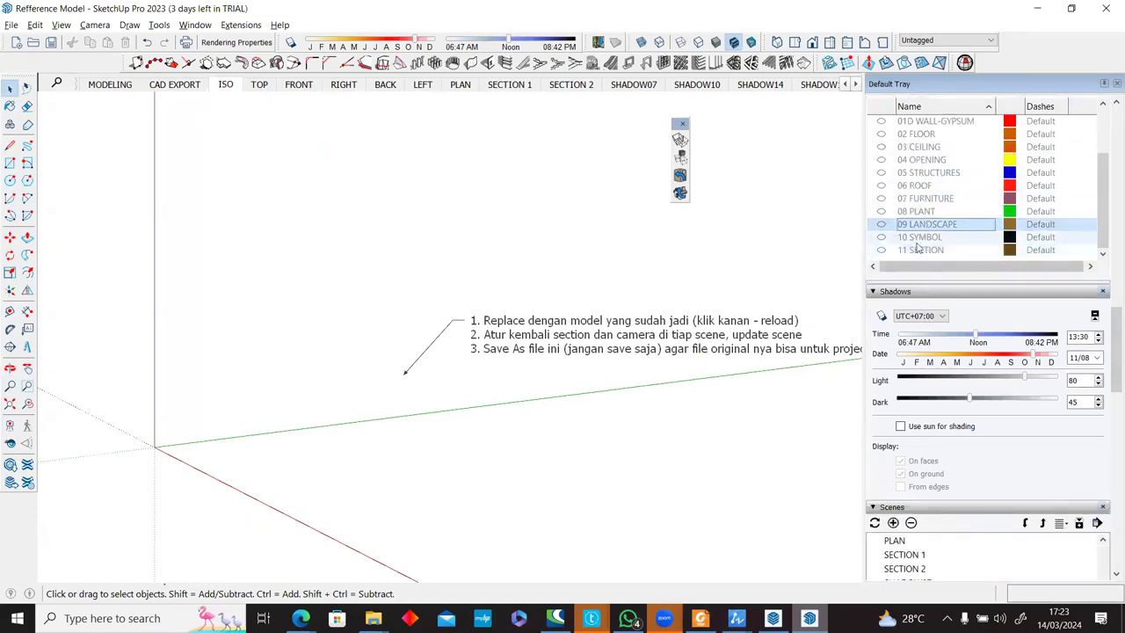
scroll(923, 239, up, 3)
shift+click(920, 206)
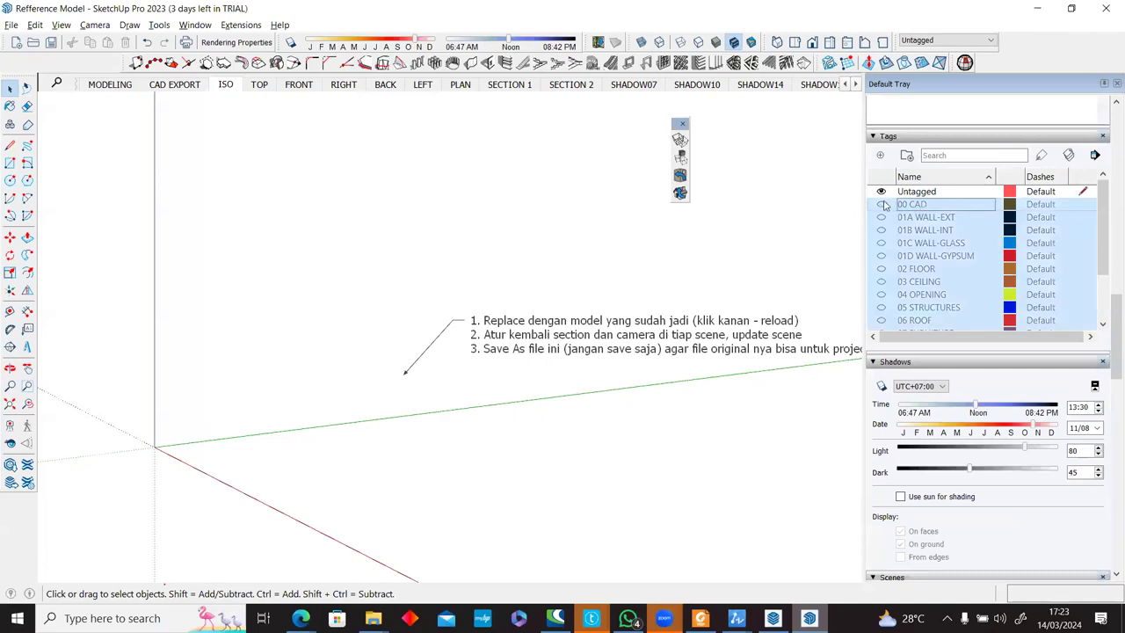
click(882, 205)
scroll(416, 272, down, 2)
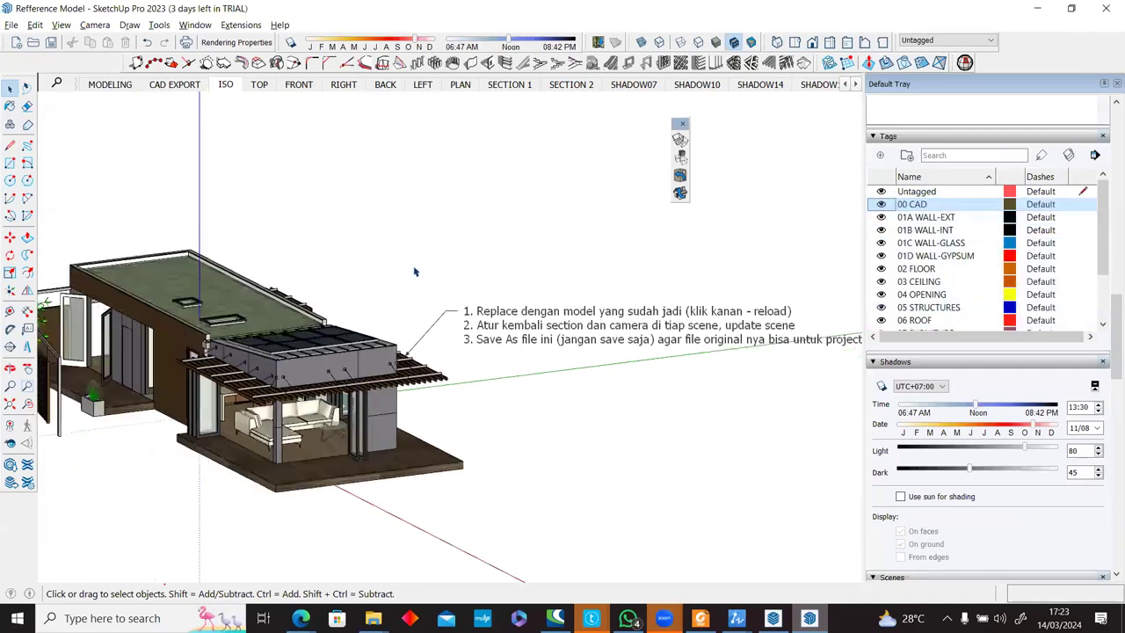
shift+middle_drag(407, 319, 575, 312)
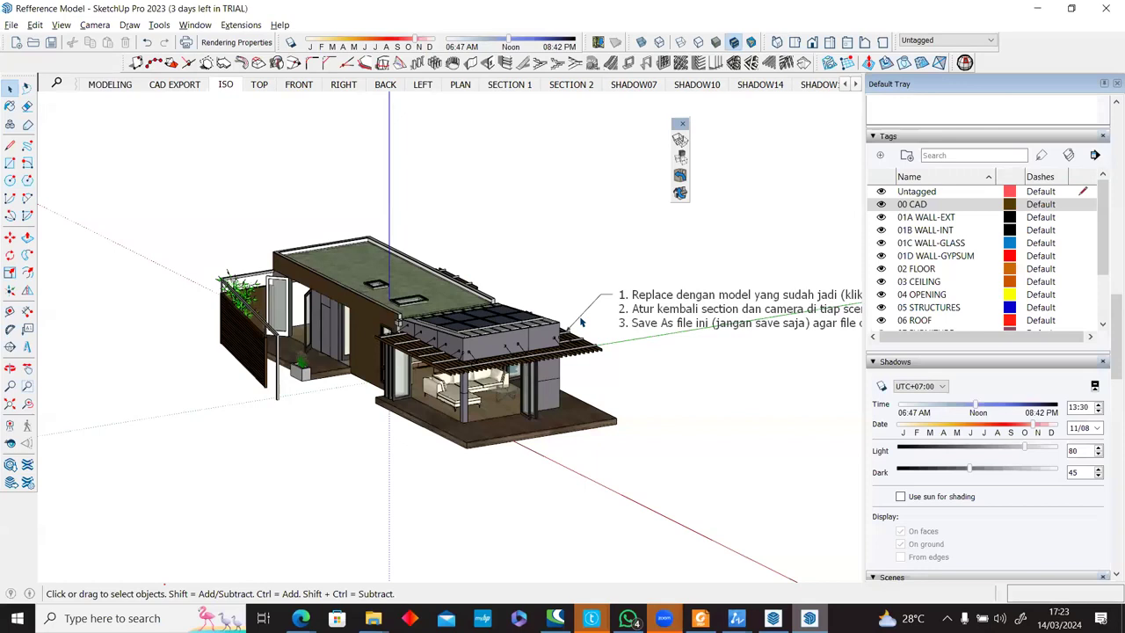
Activate the ISO scene and delete the three-line instruction note with its leader beside the house.
click(158, 87)
click(228, 84)
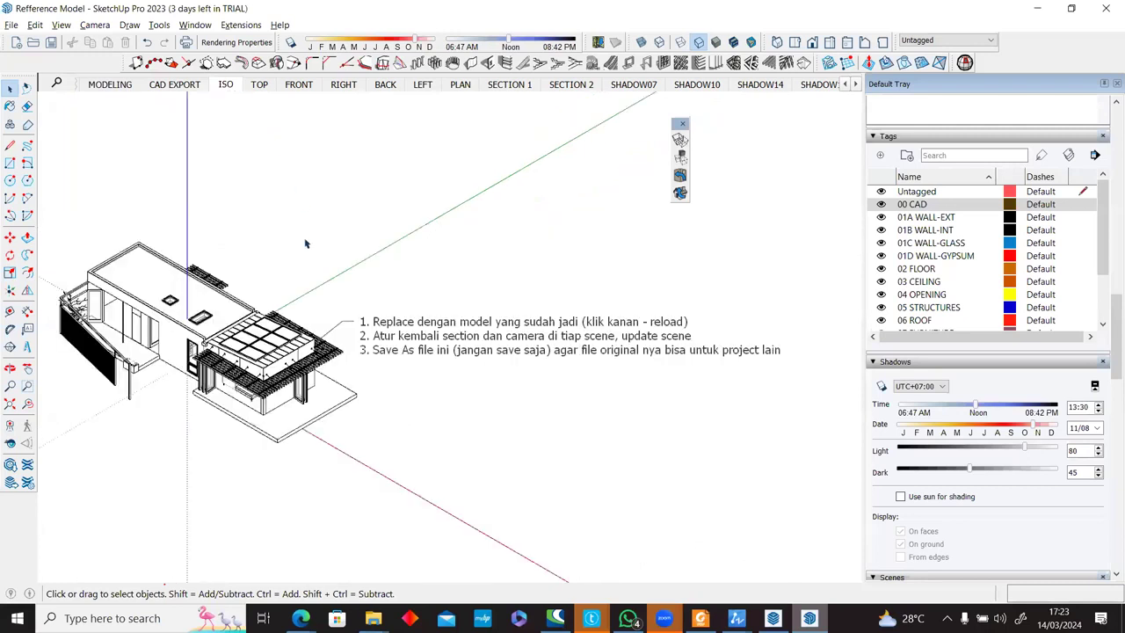
drag(586, 250, 503, 401)
key(Delete)
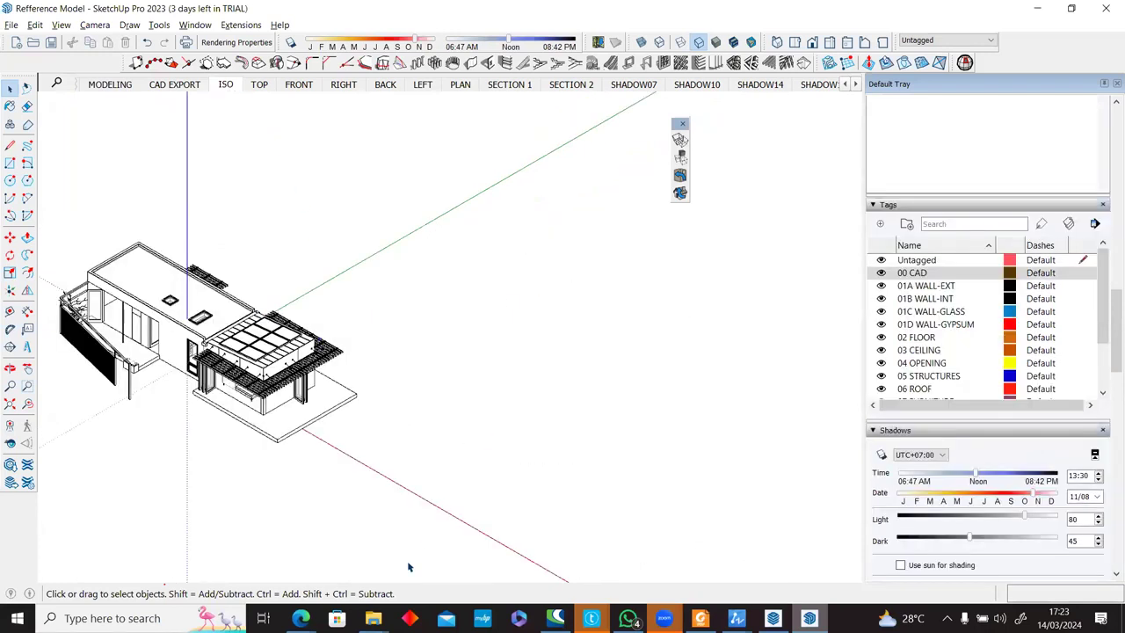
Fit the whole house in the isometric view and update the ISO scene with this camera.
key(shift+z)
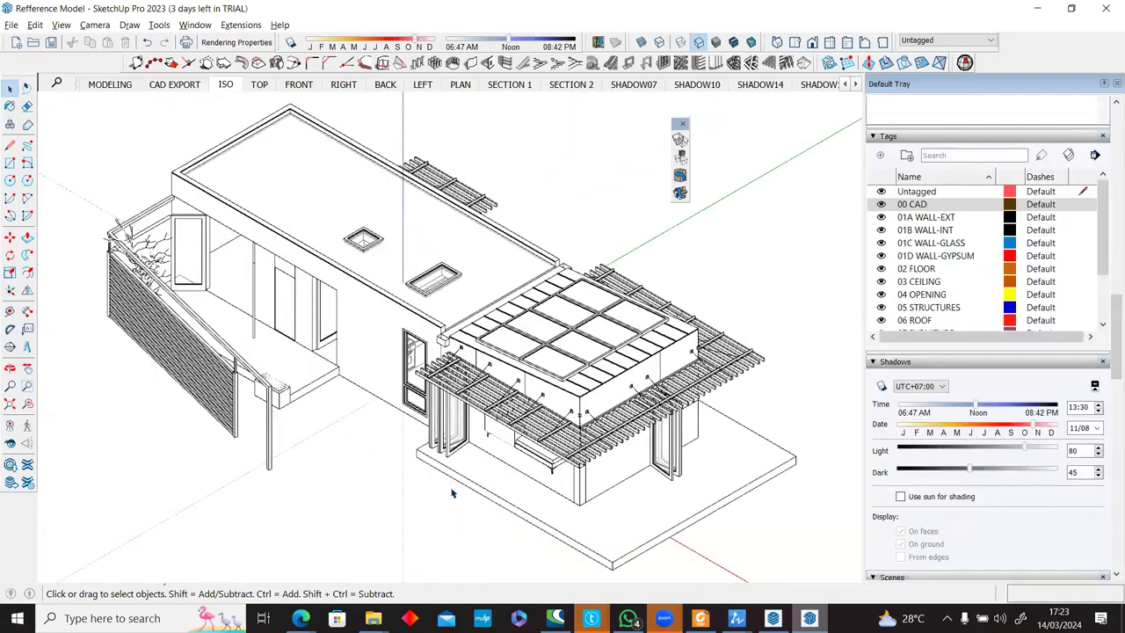
right_click(225, 88)
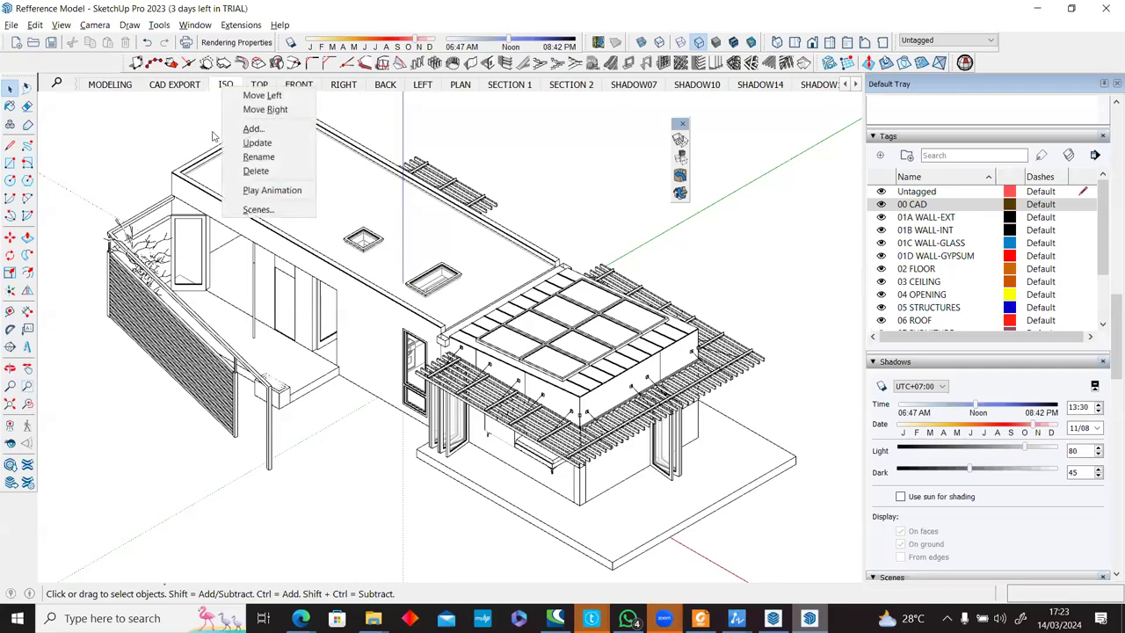
click(252, 143)
Activate the TOP and FRONT scenes in turn and update each one.
click(260, 85)
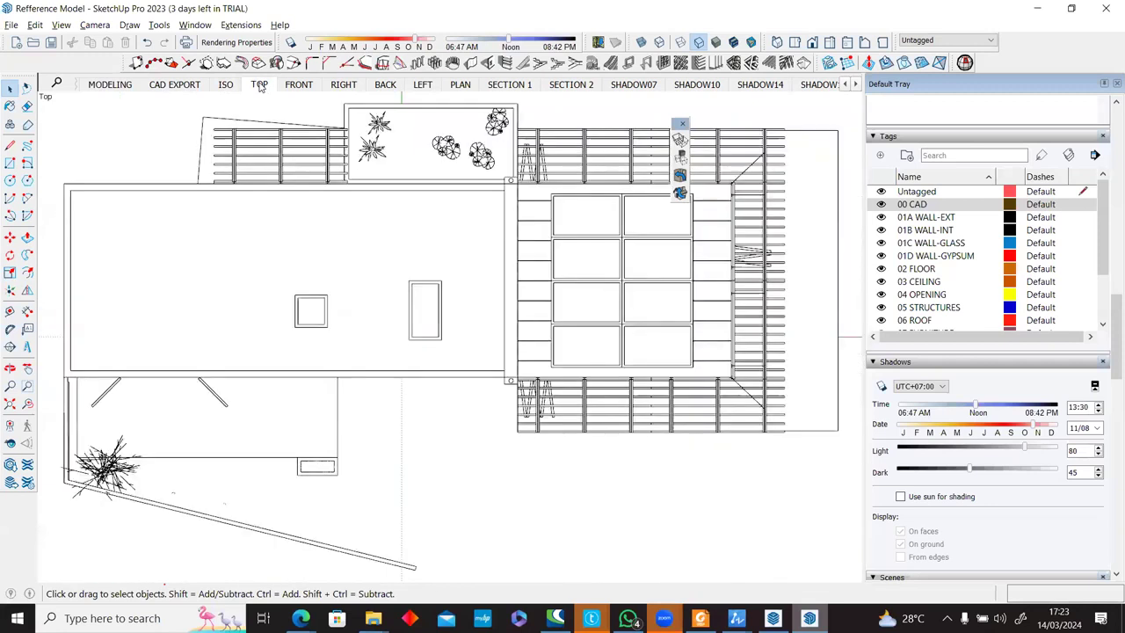
right_click(260, 85)
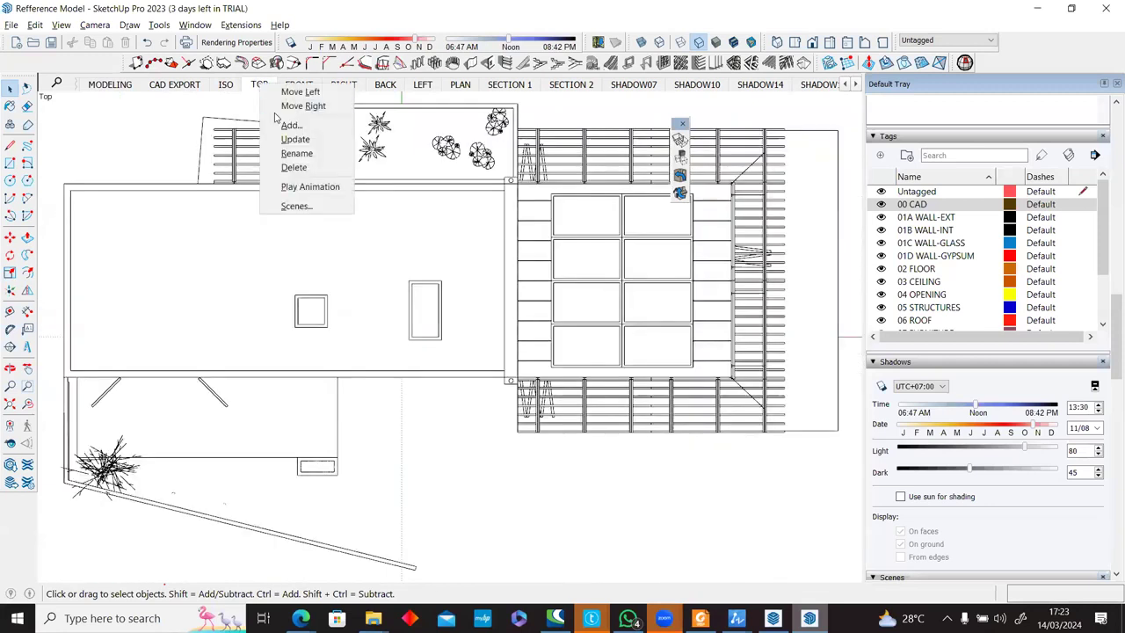
click(295, 139)
click(299, 87)
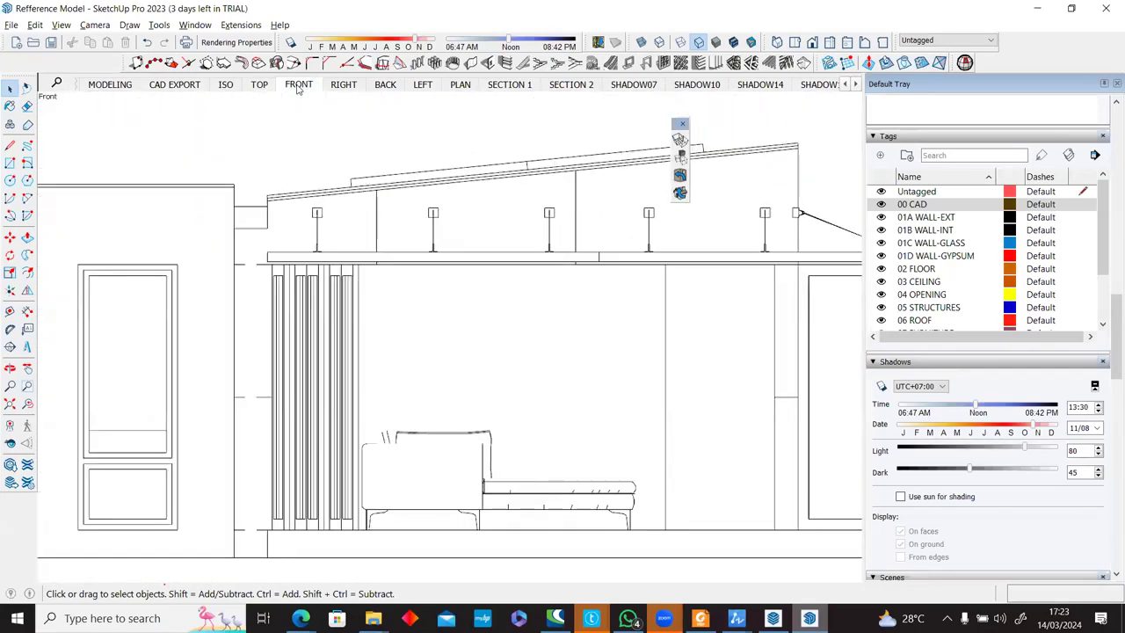
right_click(299, 88)
click(327, 144)
Activate and update the RIGHT scene, and fit the whole house in the BACK scene before updating it.
click(354, 87)
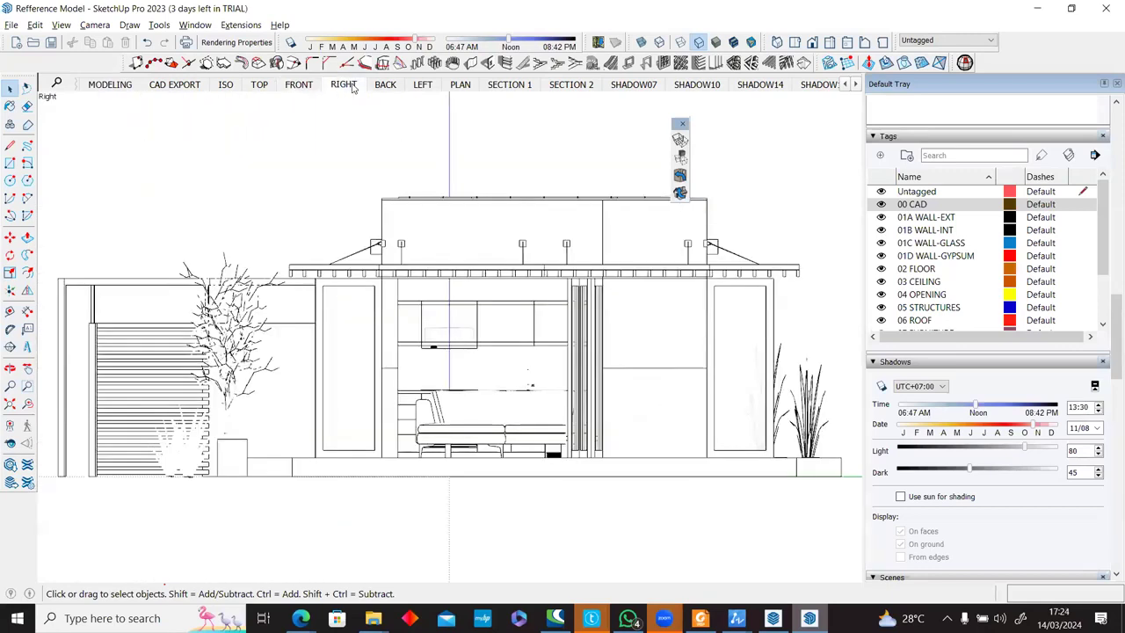
right_click(353, 88)
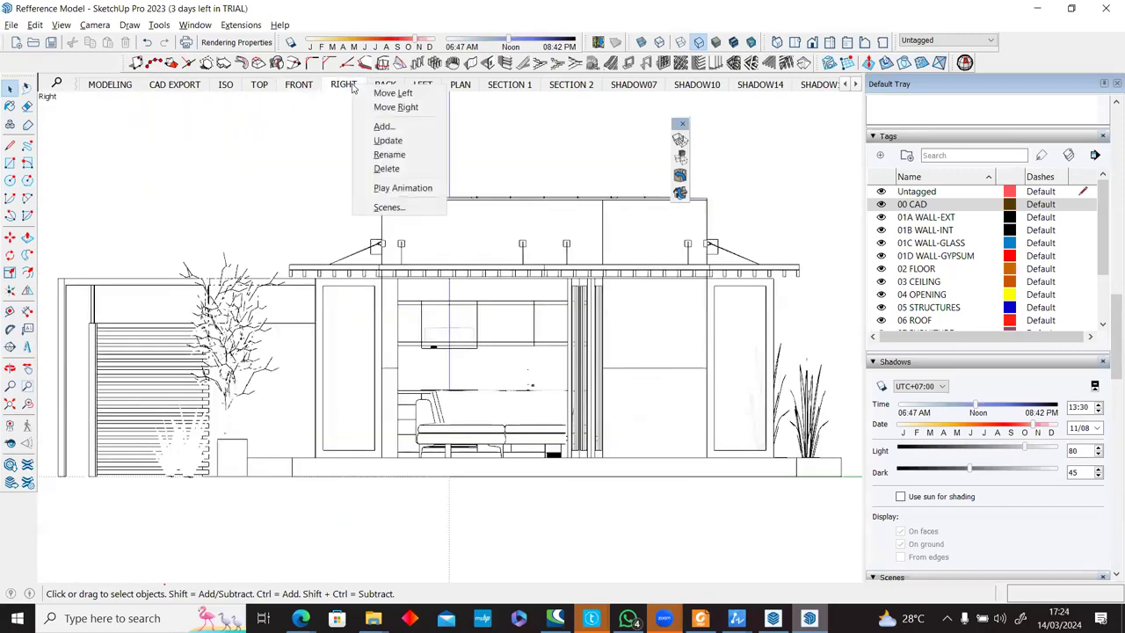
click(372, 145)
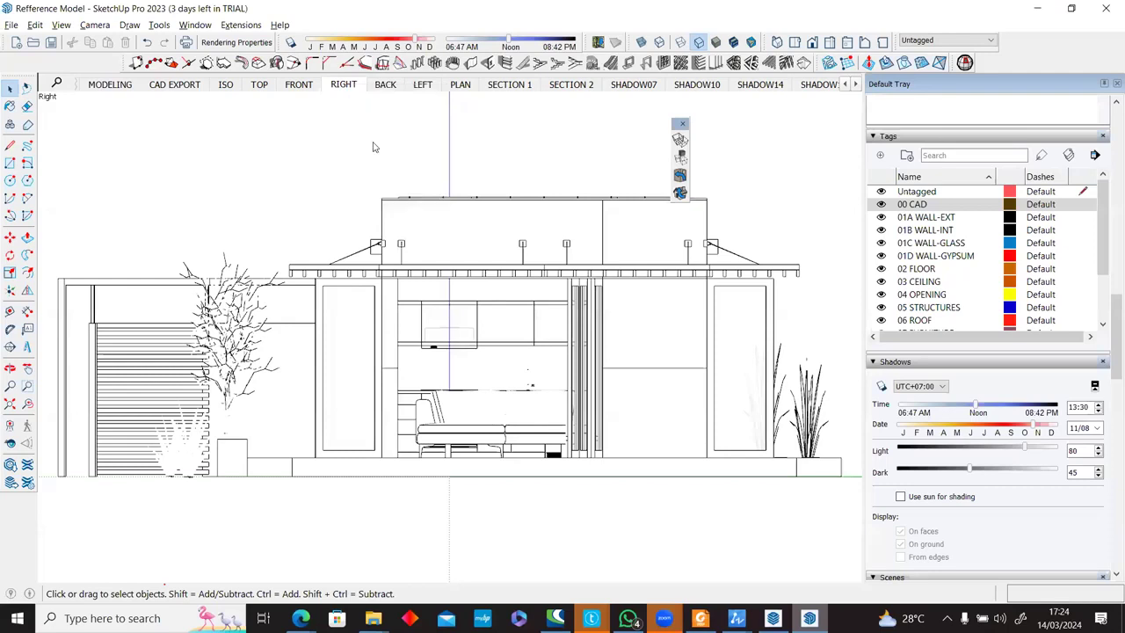
click(385, 85)
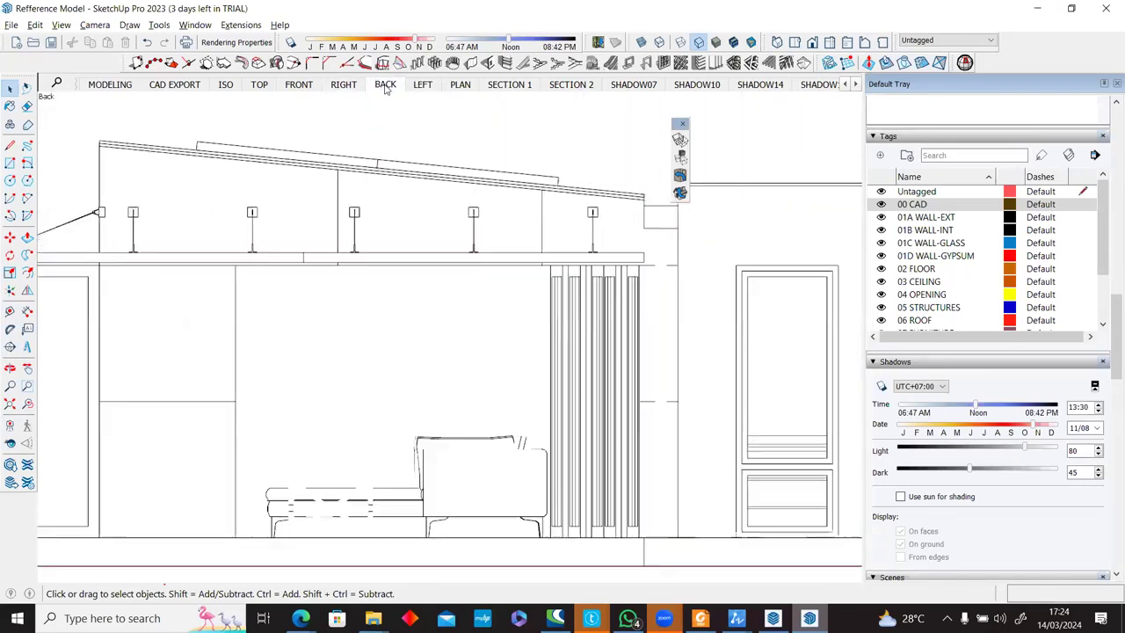
key(shift+z)
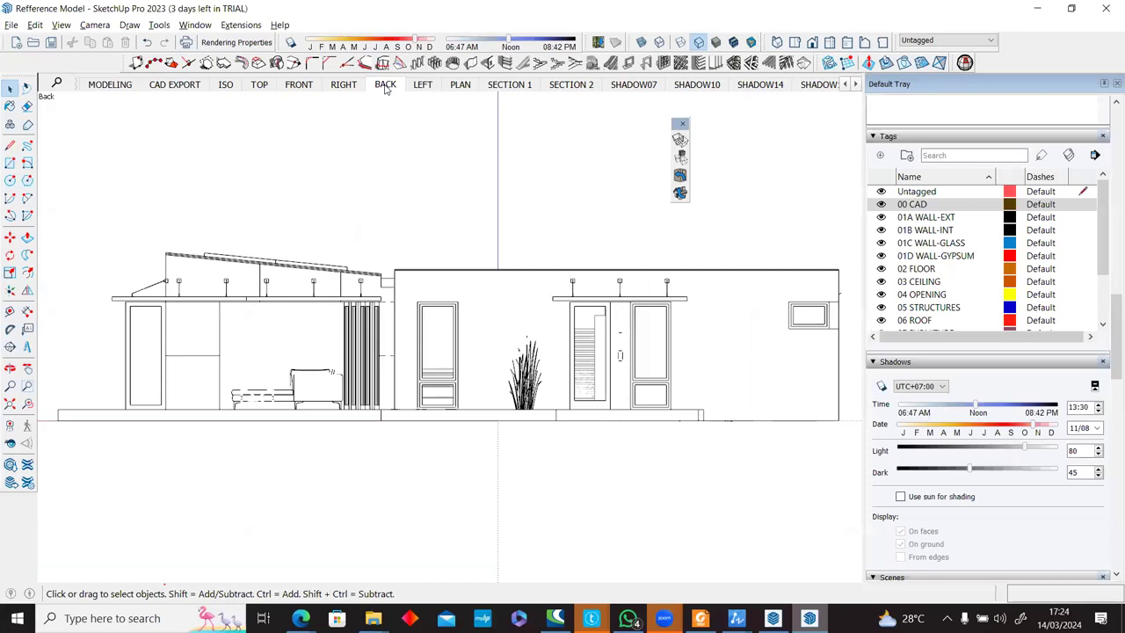
right_click(385, 88)
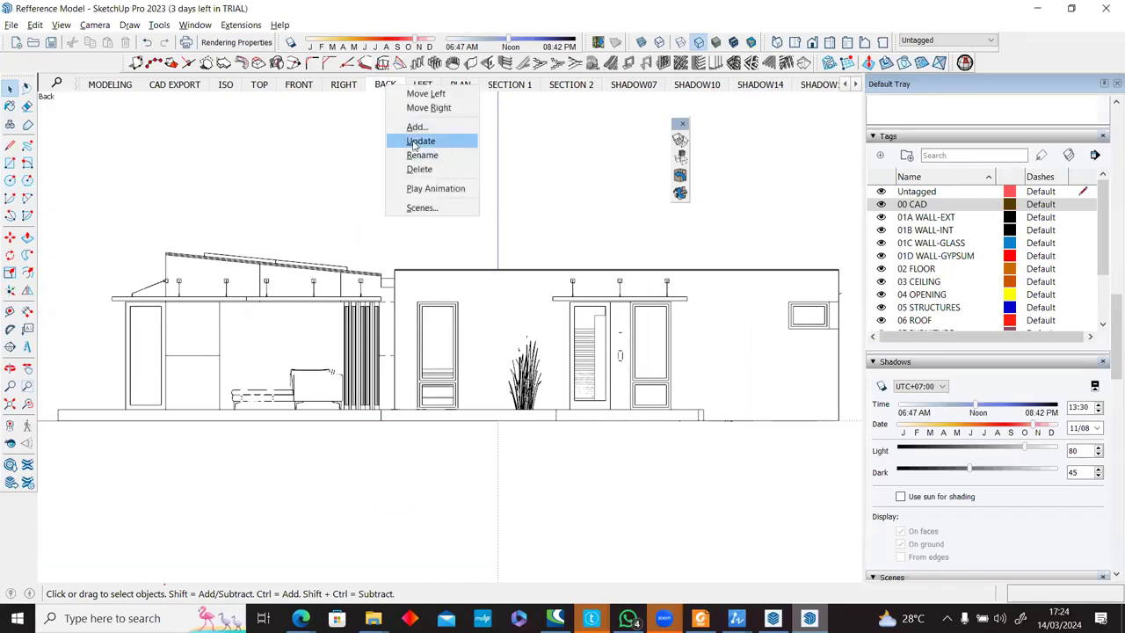
click(413, 142)
Activate the LEFT and PLAN scenes in turn and update each one.
click(422, 84)
right_click(423, 85)
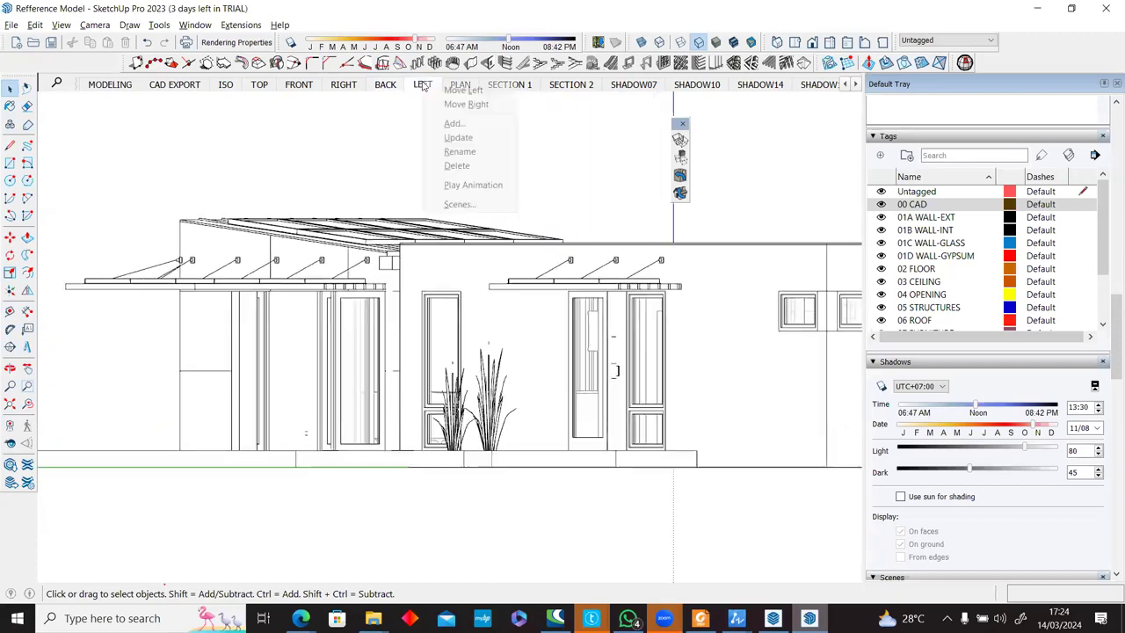
click(407, 8)
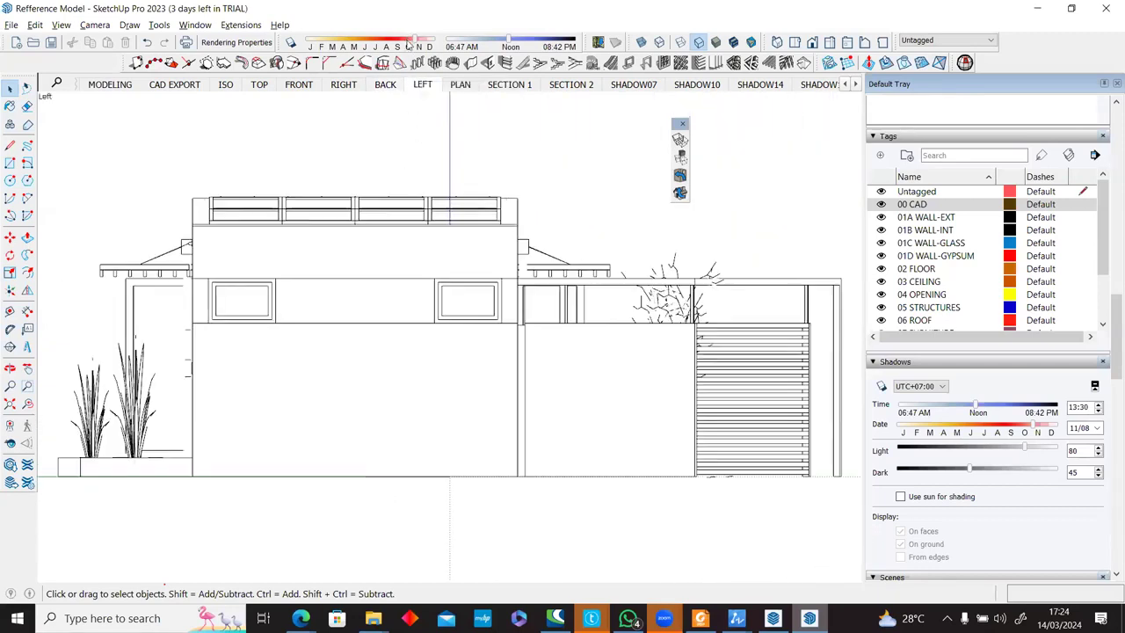
right_click(424, 86)
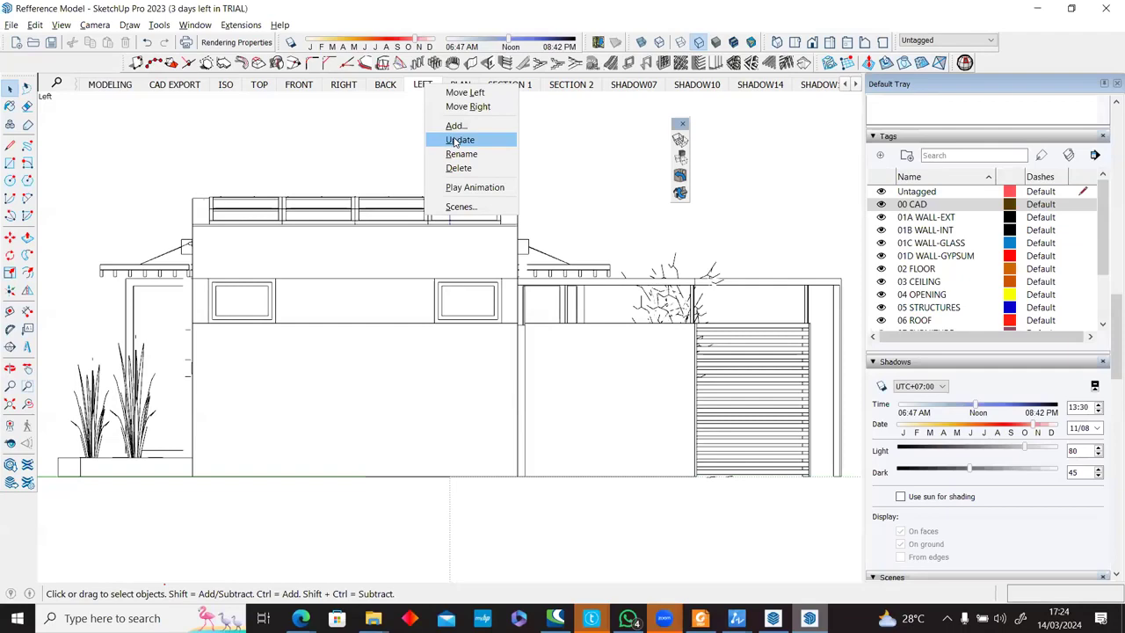
click(456, 142)
click(460, 87)
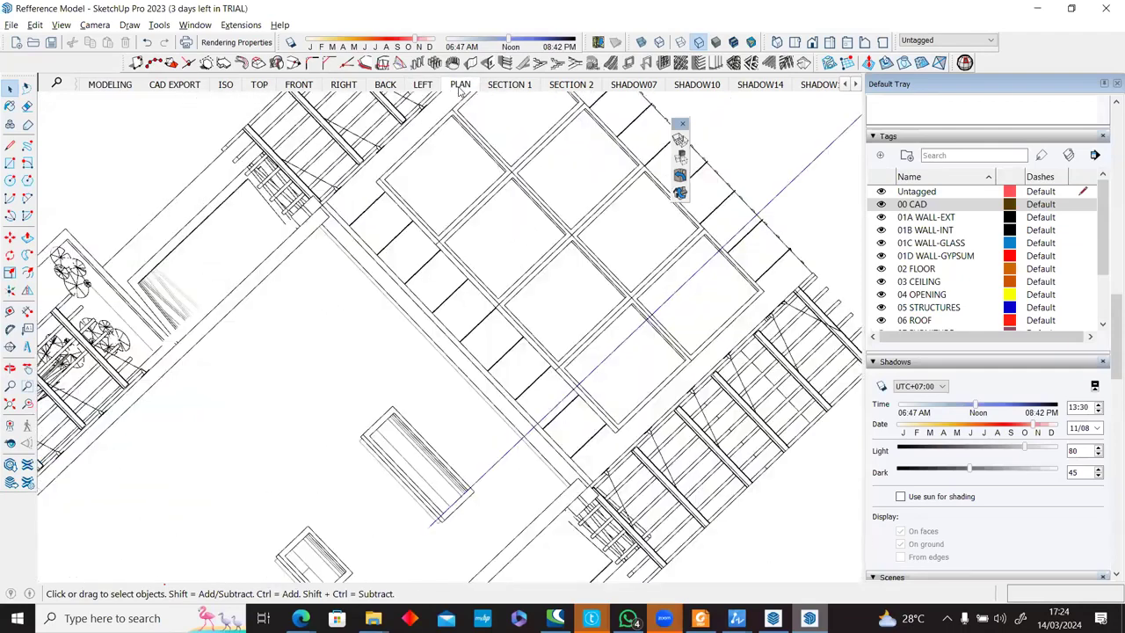
right_click(468, 88)
click(492, 142)
Activate the SECTION 1 and SECTION 2 scenes in turn and update each one.
click(513, 86)
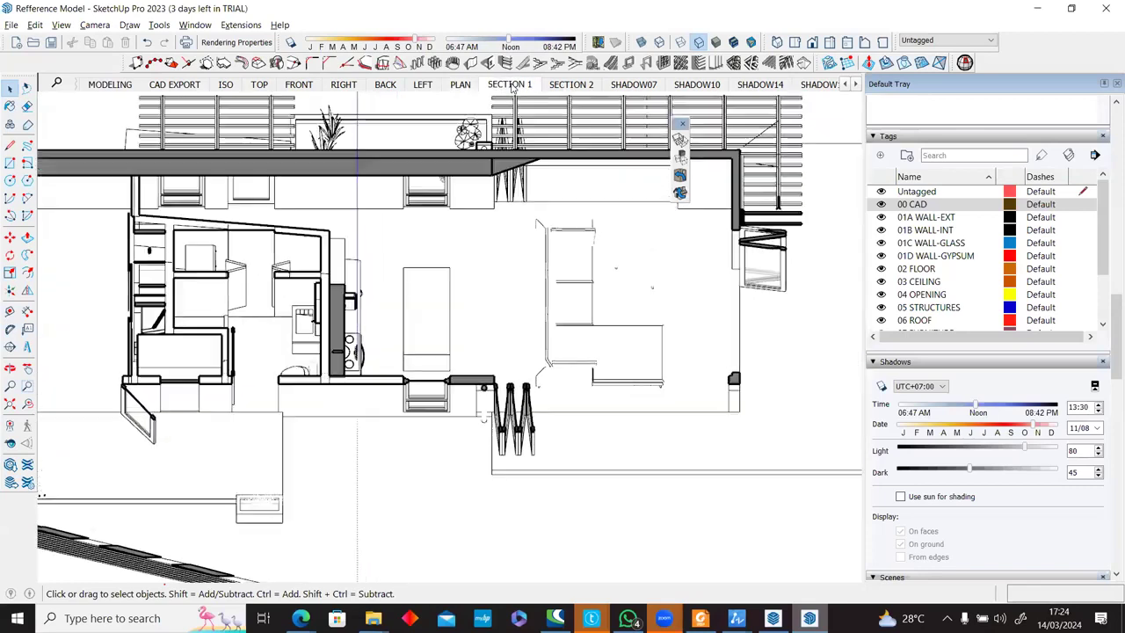
right_click(513, 88)
click(530, 138)
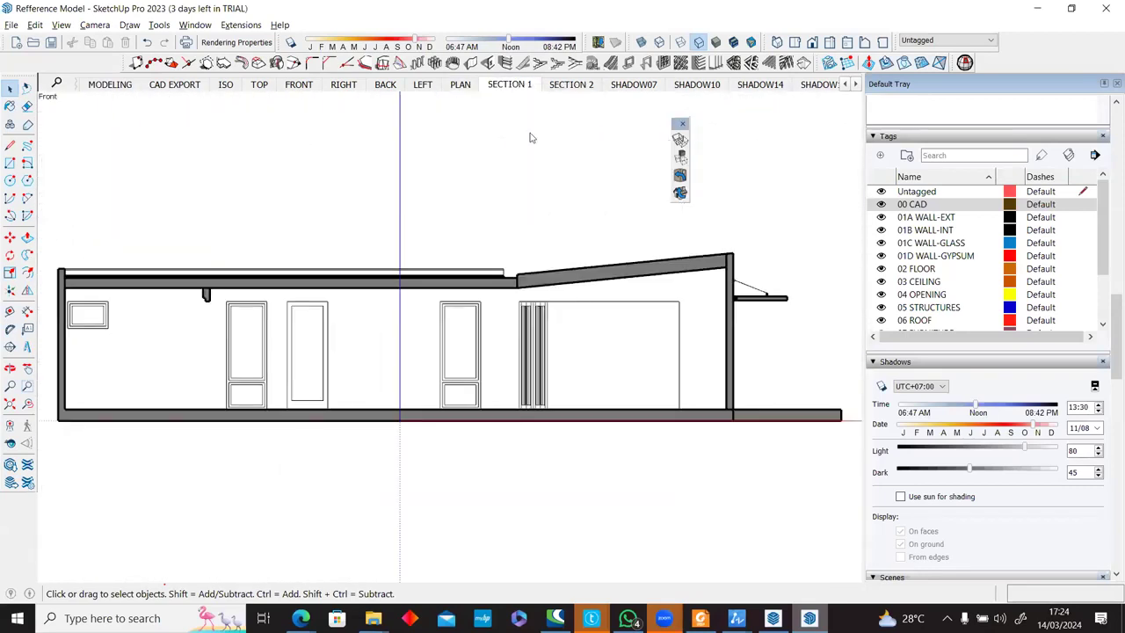
click(568, 87)
click(570, 87)
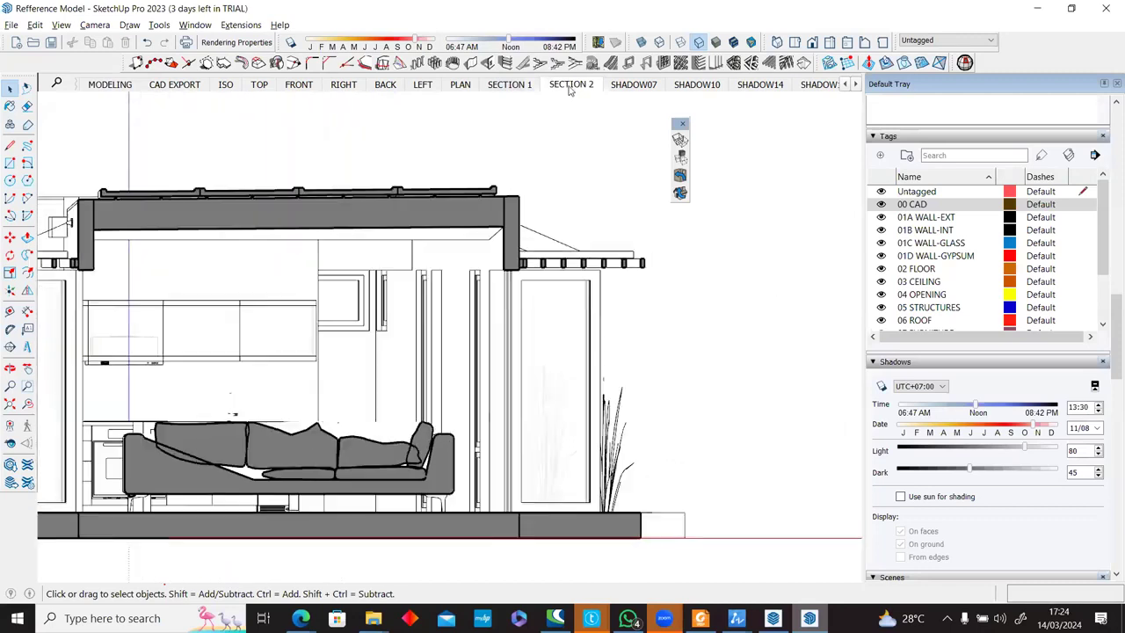
right_click(559, 86)
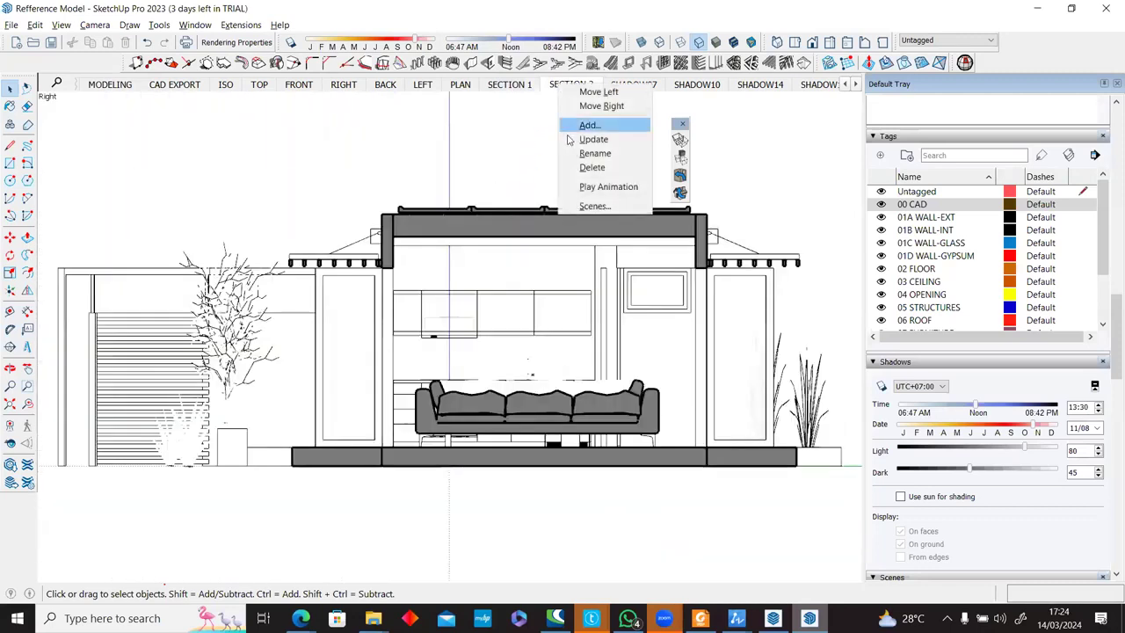
click(587, 139)
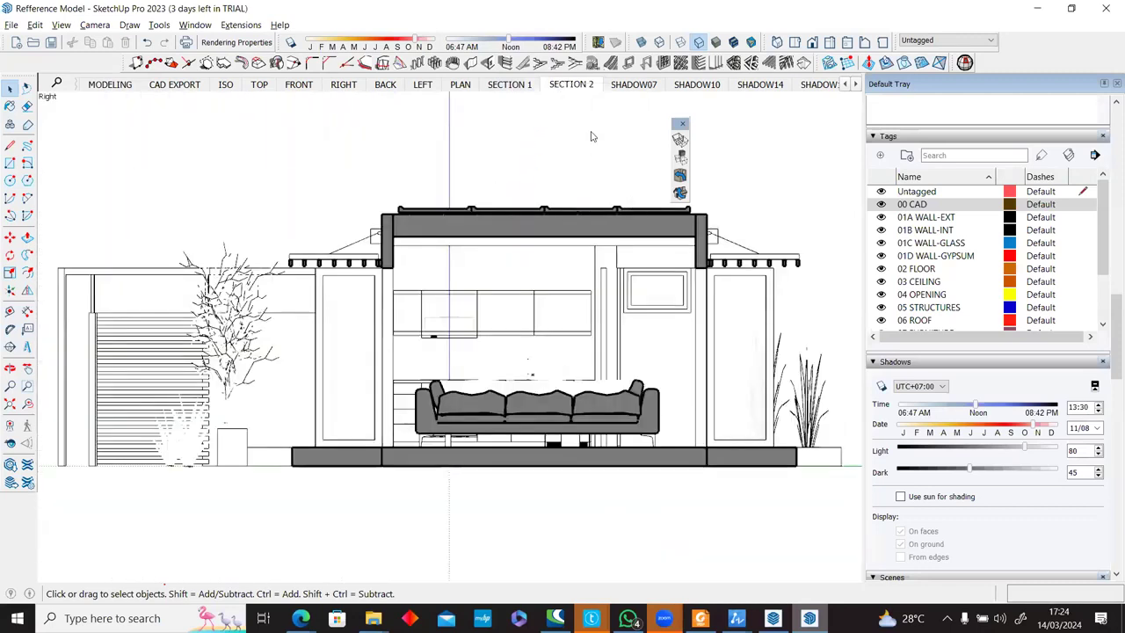
Activate the SHADOW07 scene and open the Add Location map from the model's geo-location settings.
click(629, 84)
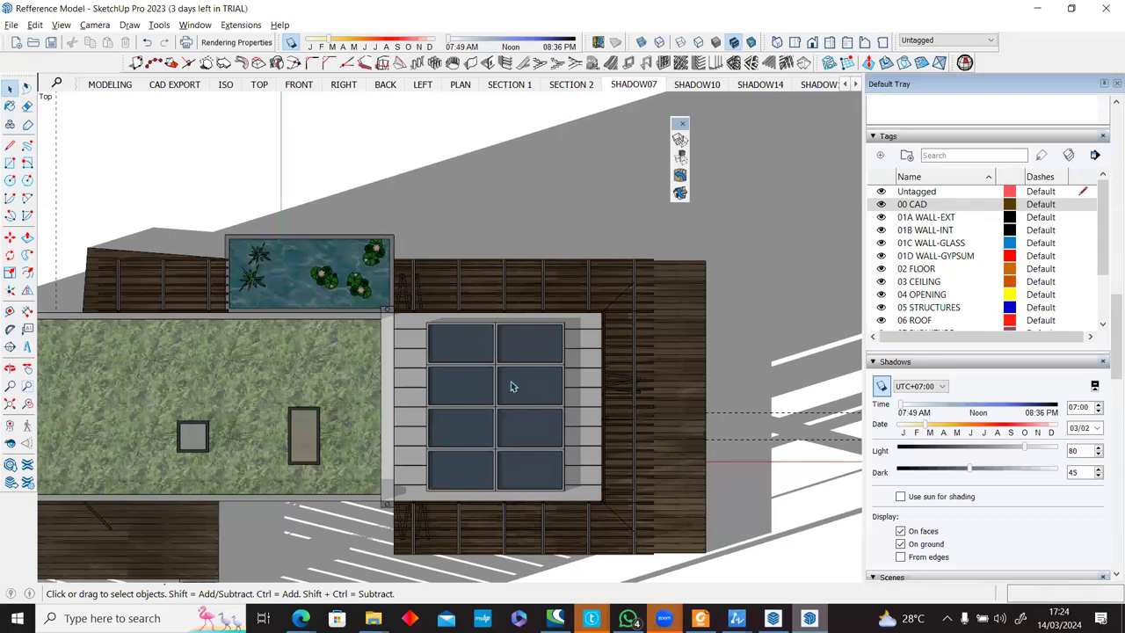
scroll(513, 387, down, 2)
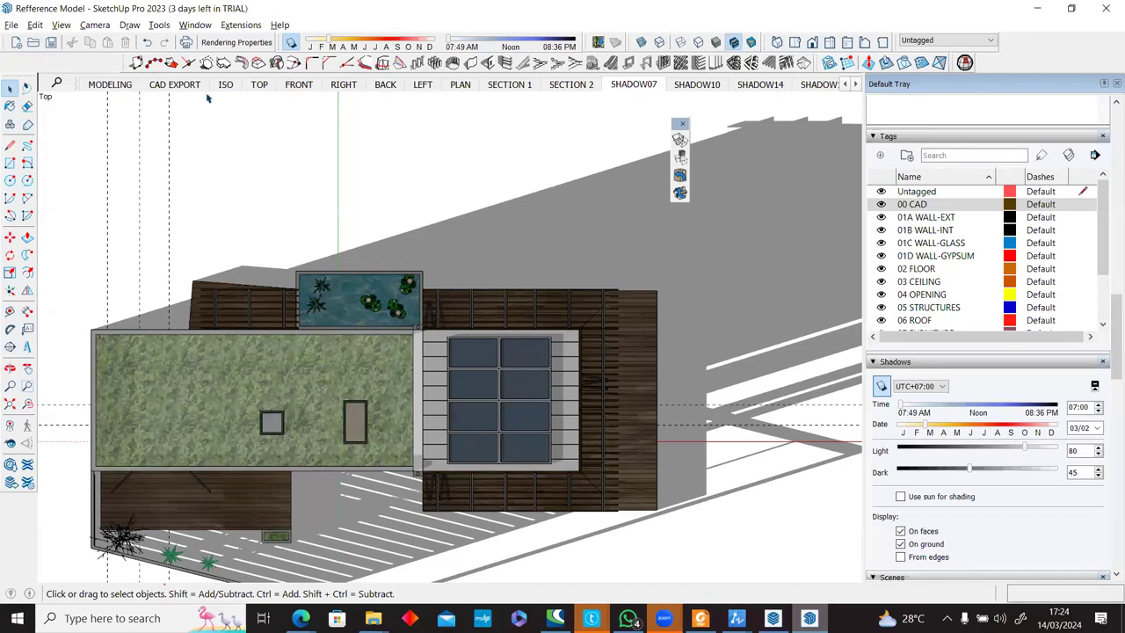
click(195, 25)
click(218, 93)
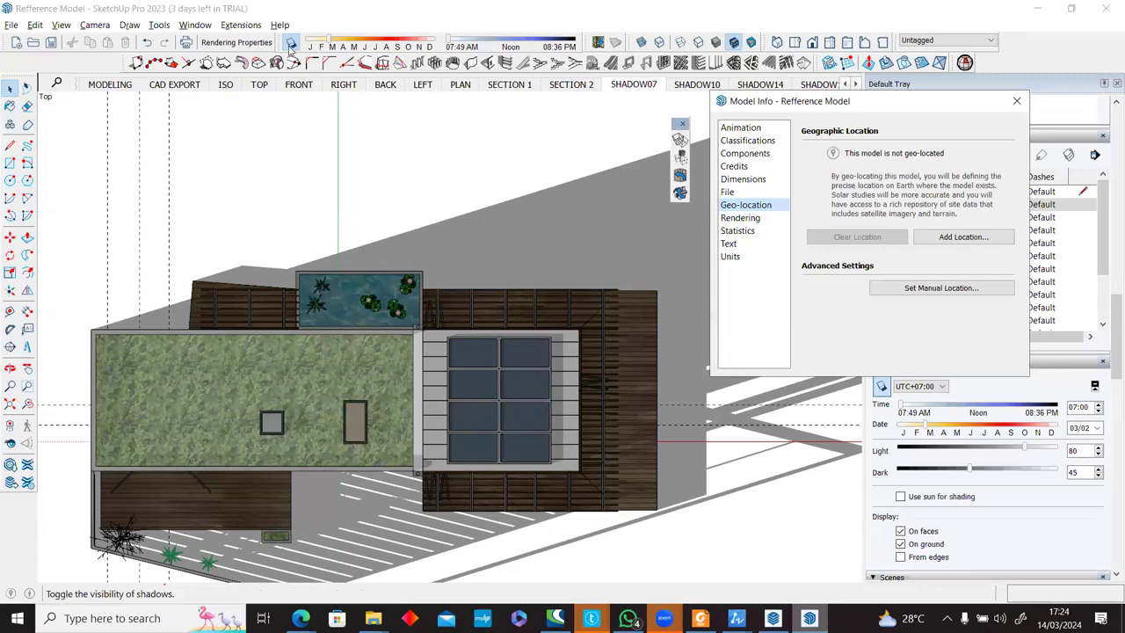
click(956, 241)
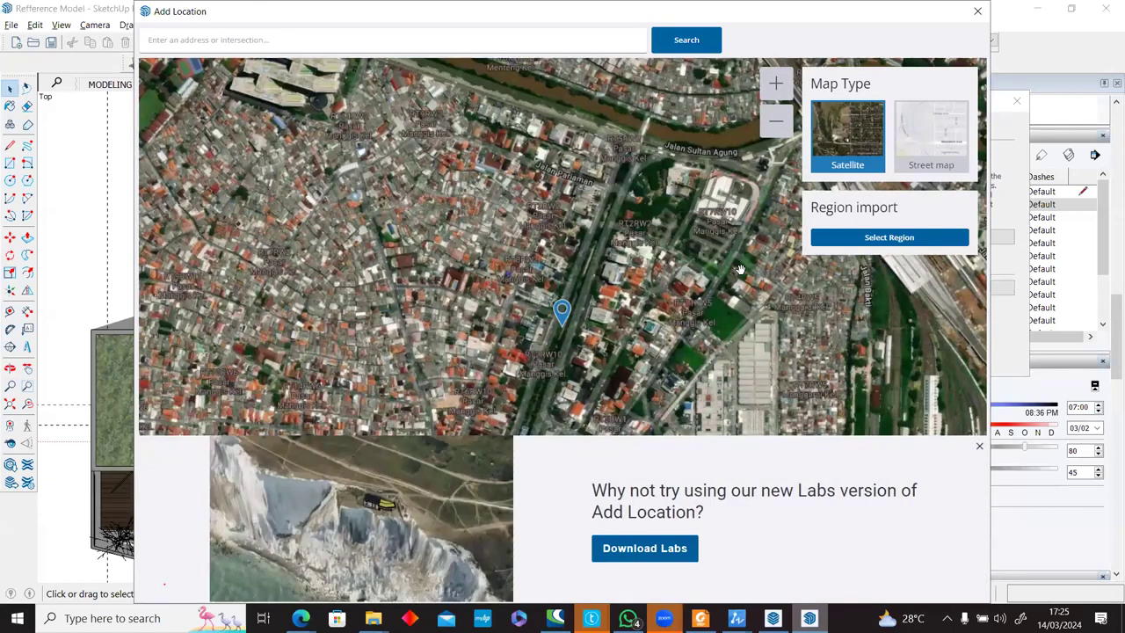
Dismiss the Labs promotion and centre the satellite map's location marker on the open grass field near Jalan Ungaran.
click(979, 447)
drag(619, 364, 644, 447)
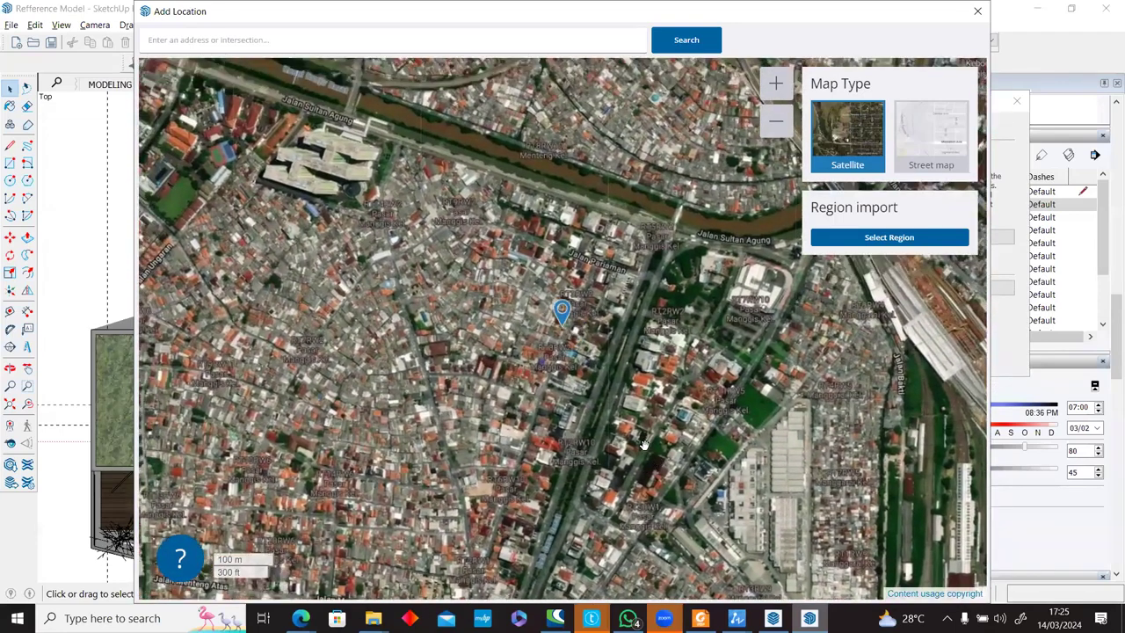
scroll(643, 445, down, 3)
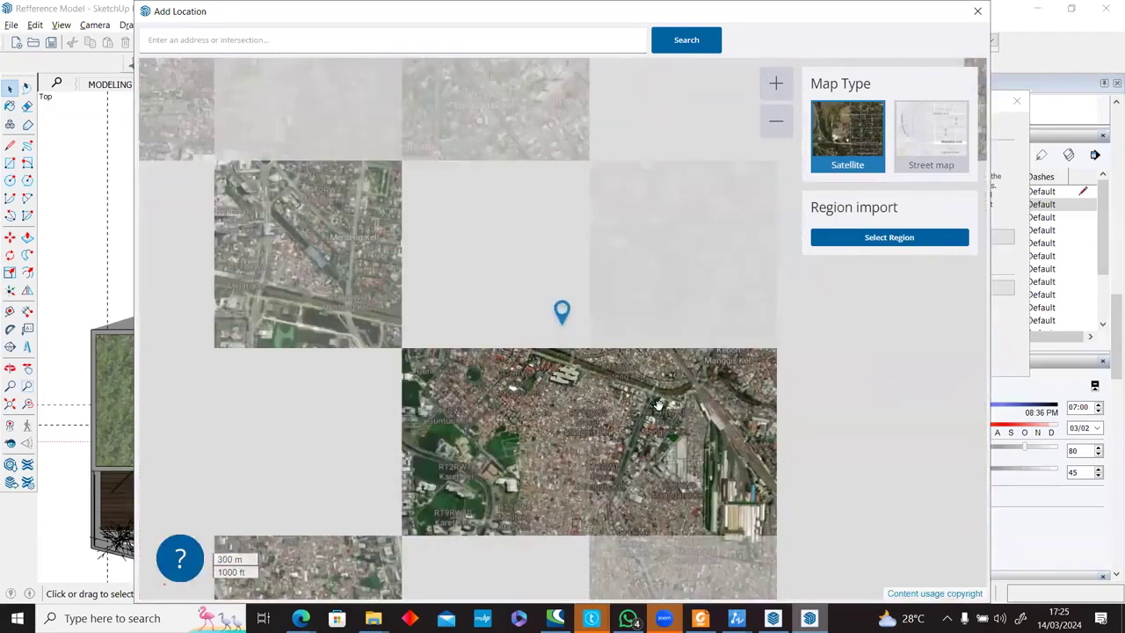
scroll(512, 367, up, 5)
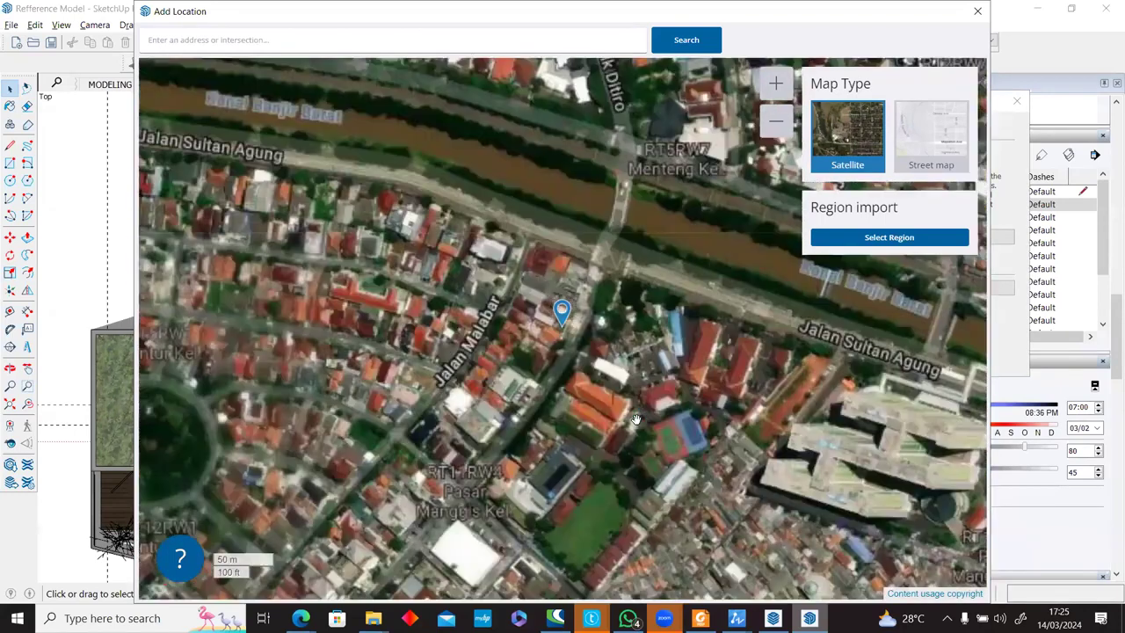
drag(636, 420, 596, 260)
scroll(594, 329, up, 2)
scroll(594, 329, up, 1)
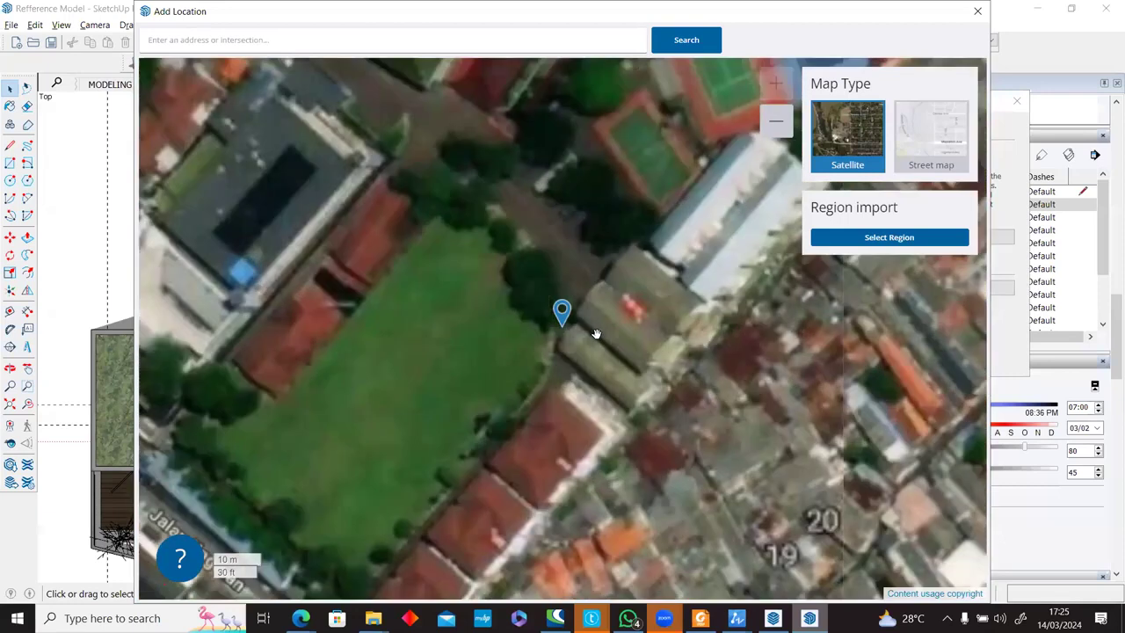
drag(659, 318, 805, 262)
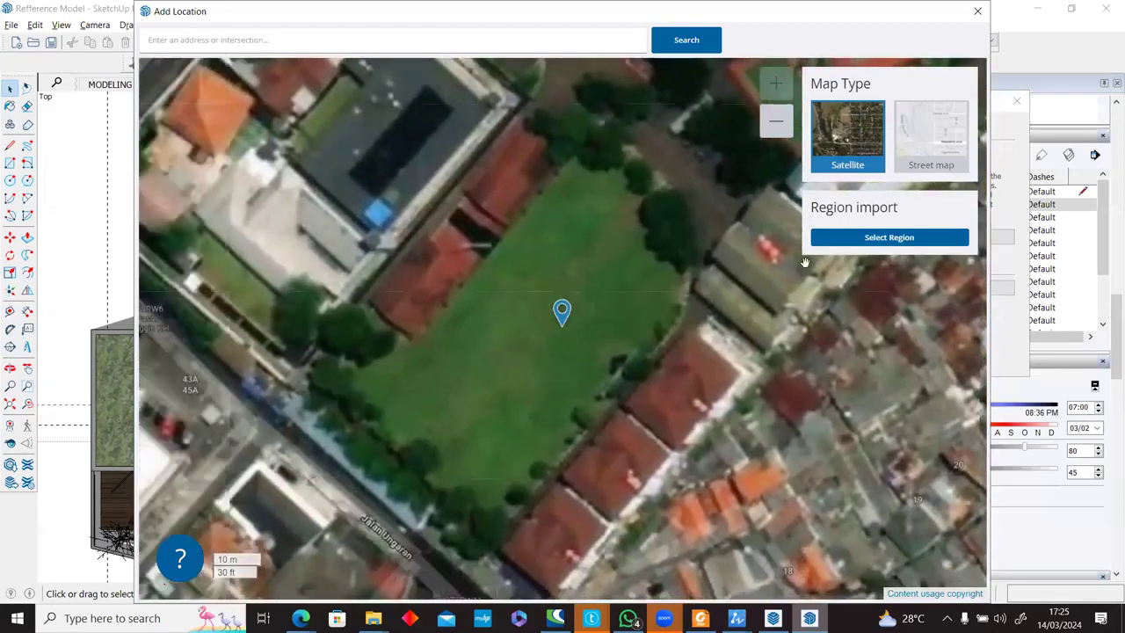
Select a small rectangular region over the grass field and import it at Very Low resolution with Bing imagery.
click(892, 239)
drag(774, 462, 651, 385)
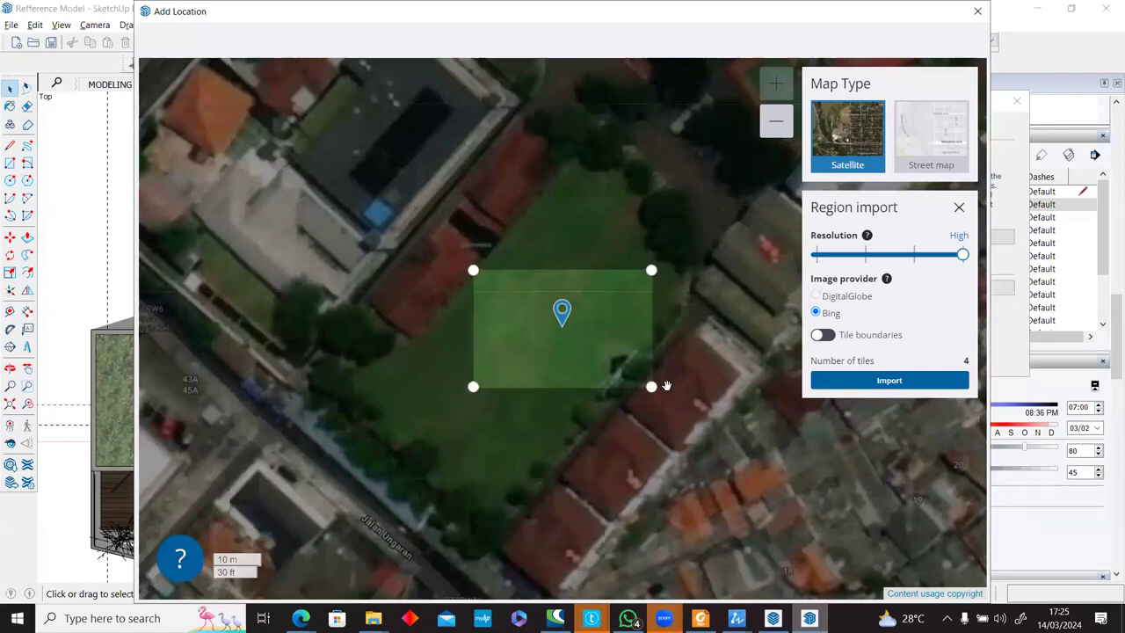
drag(963, 254, 762, 253)
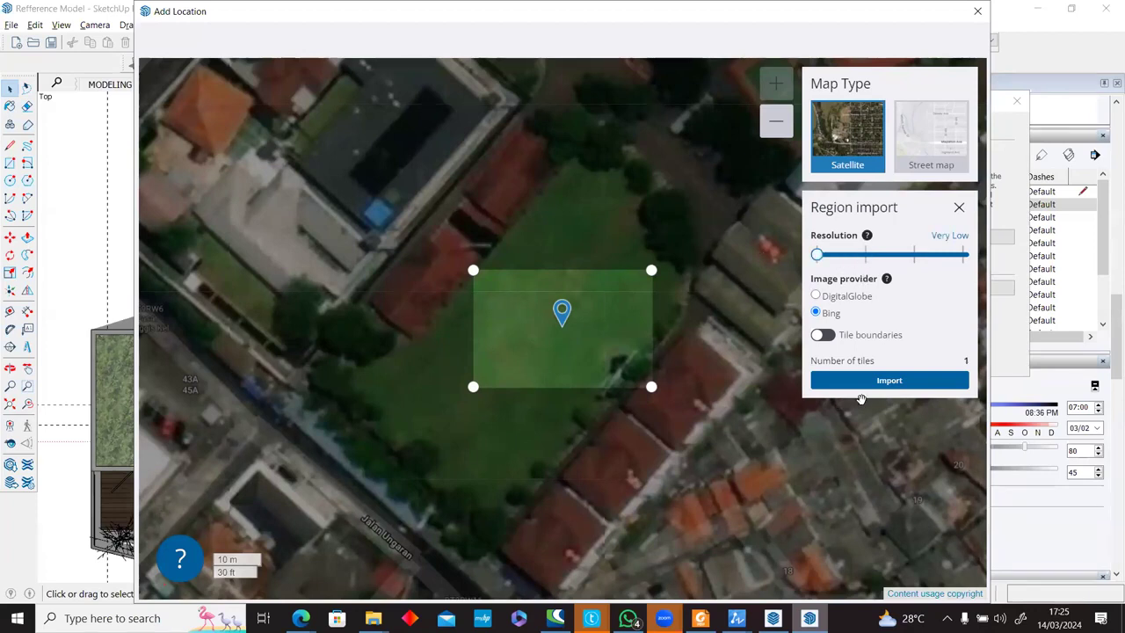
click(897, 380)
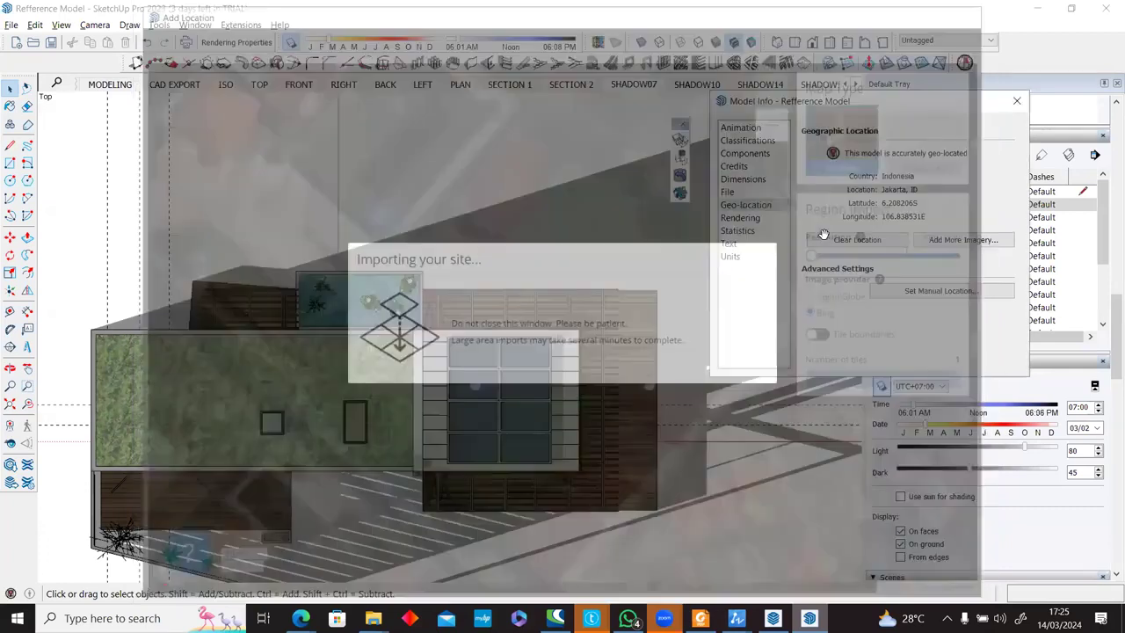
Select the imported site imagery and examine from several angles how the house and its shadows sit on it.
scroll(384, 439, down, 2)
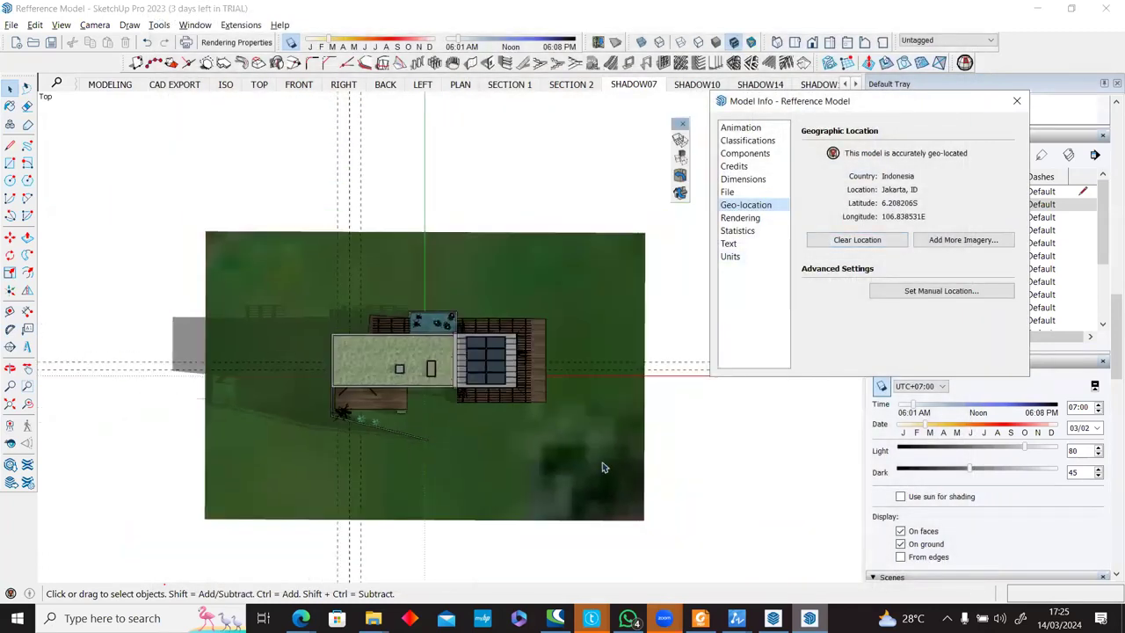
click(607, 471)
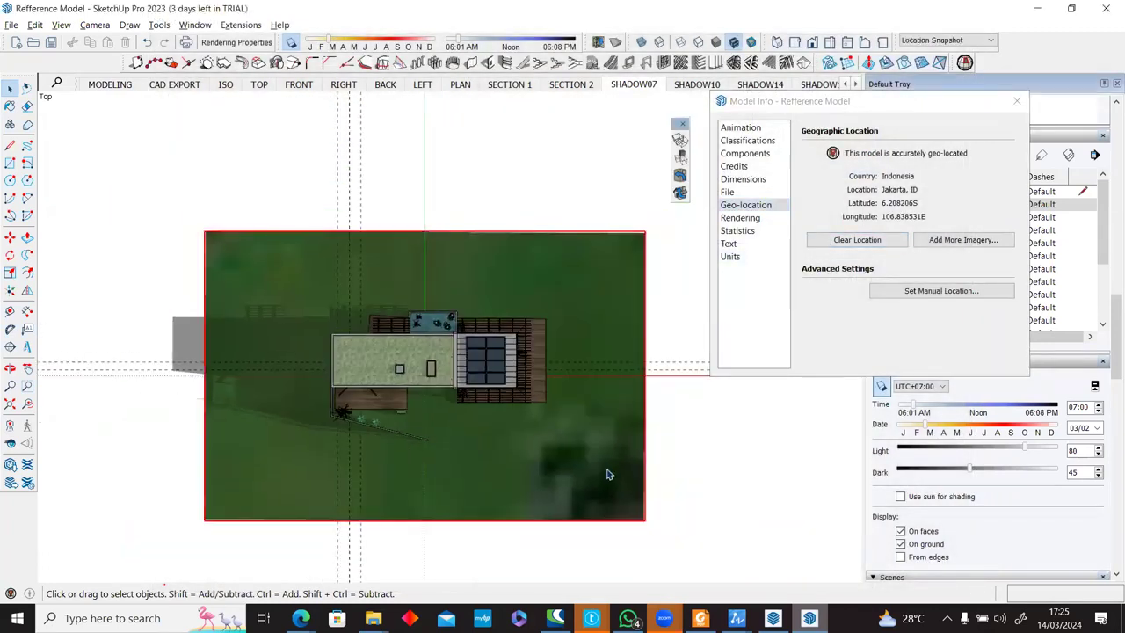
middle_drag(613, 505, 472, 260)
scroll(489, 429, up, 2)
scroll(490, 429, down, 3)
middle_drag(429, 356, 492, 488)
scroll(406, 352, up, 2)
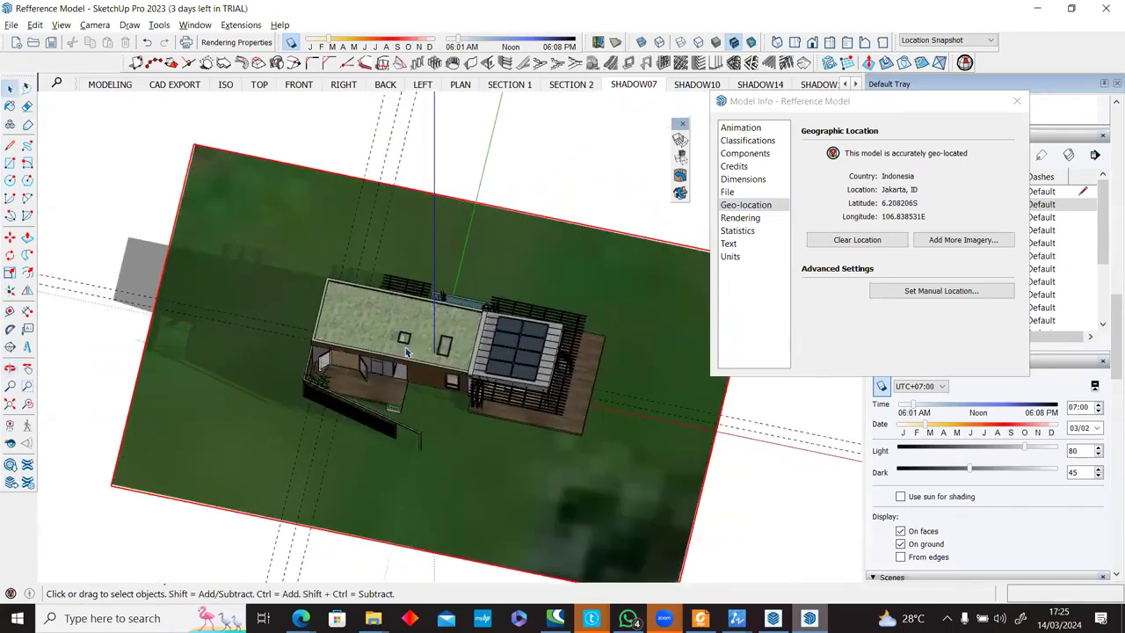
scroll(406, 353, up, 3)
middle_drag(406, 352, 470, 465)
scroll(471, 465, down, 3)
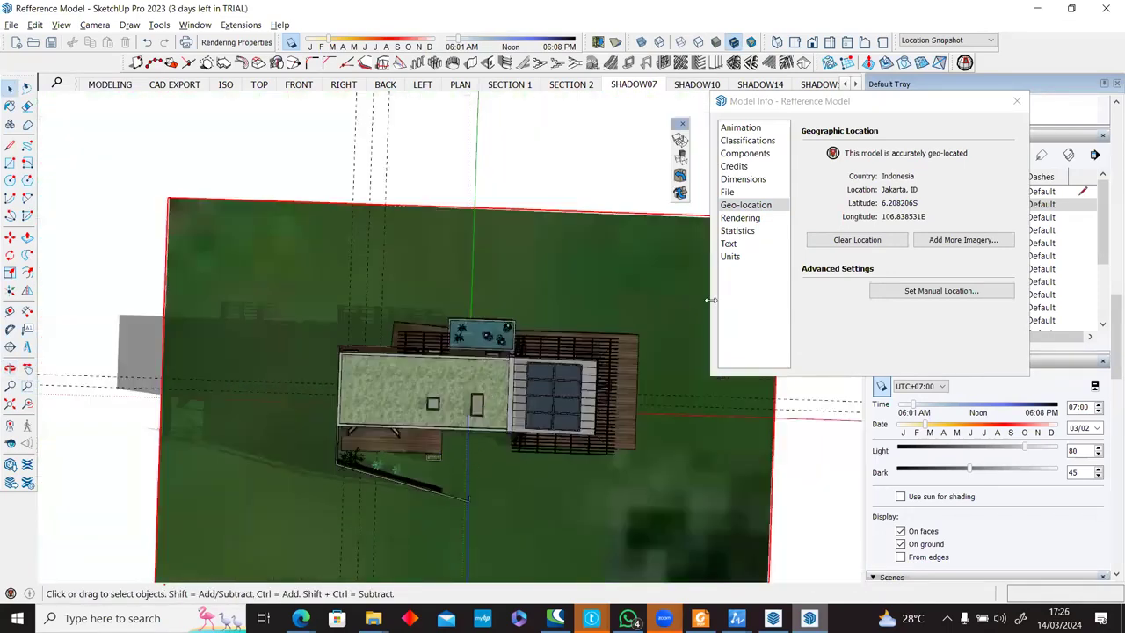
scroll(173, 340, down, 2)
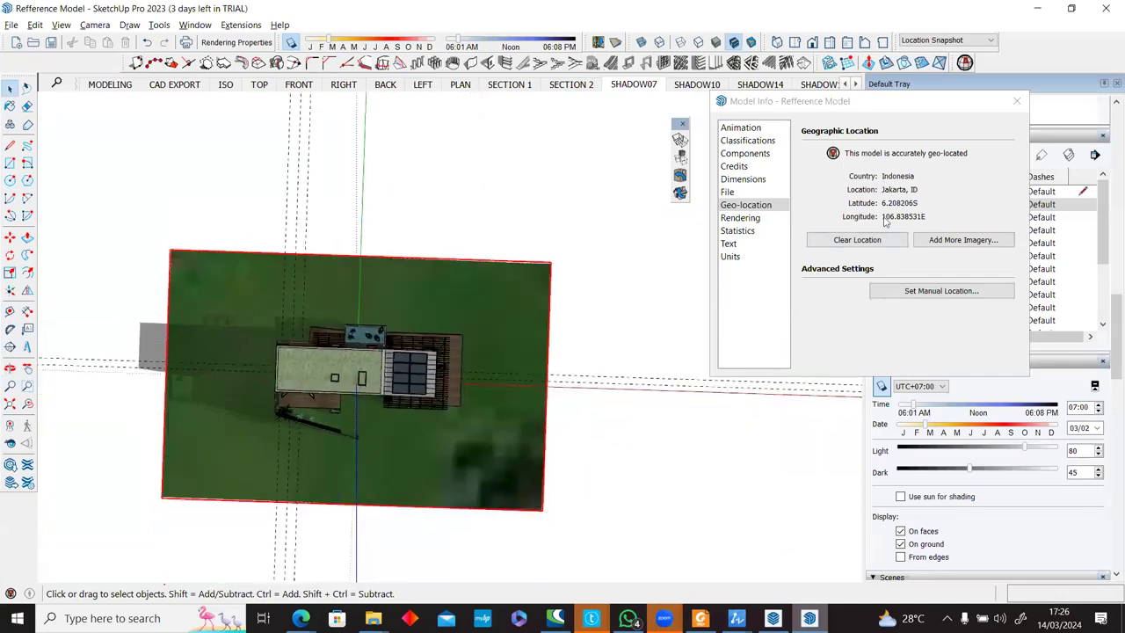
middle_drag(552, 469, 395, 447)
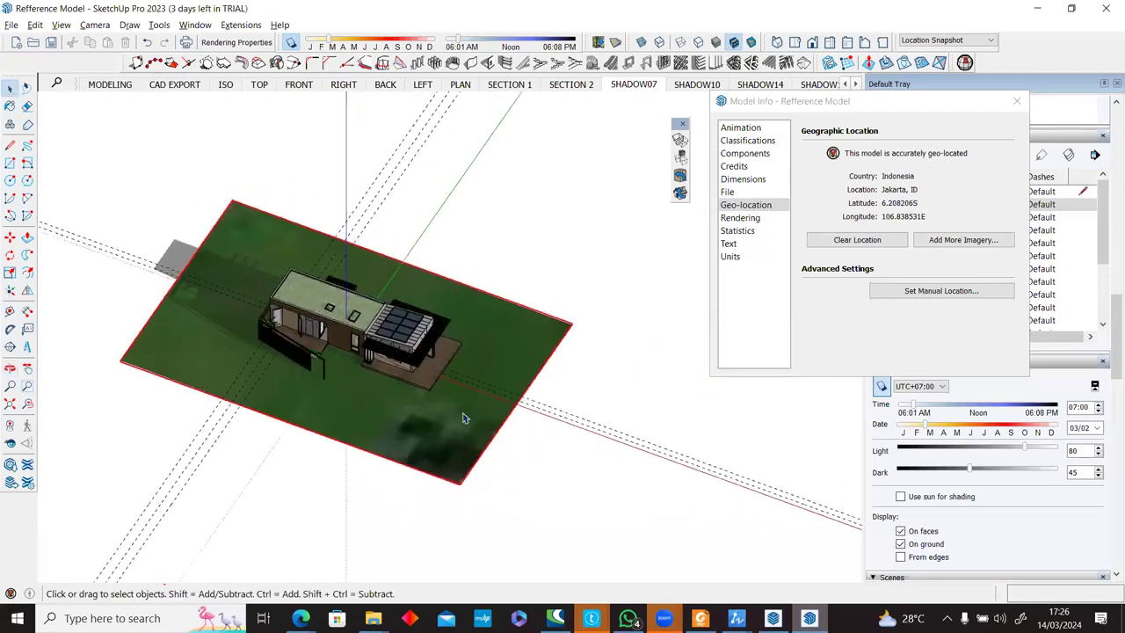
Move the Model Info window clear of the tag list and check the site imagery's available options without applying any.
drag(903, 112, 666, 26)
right_click(462, 480)
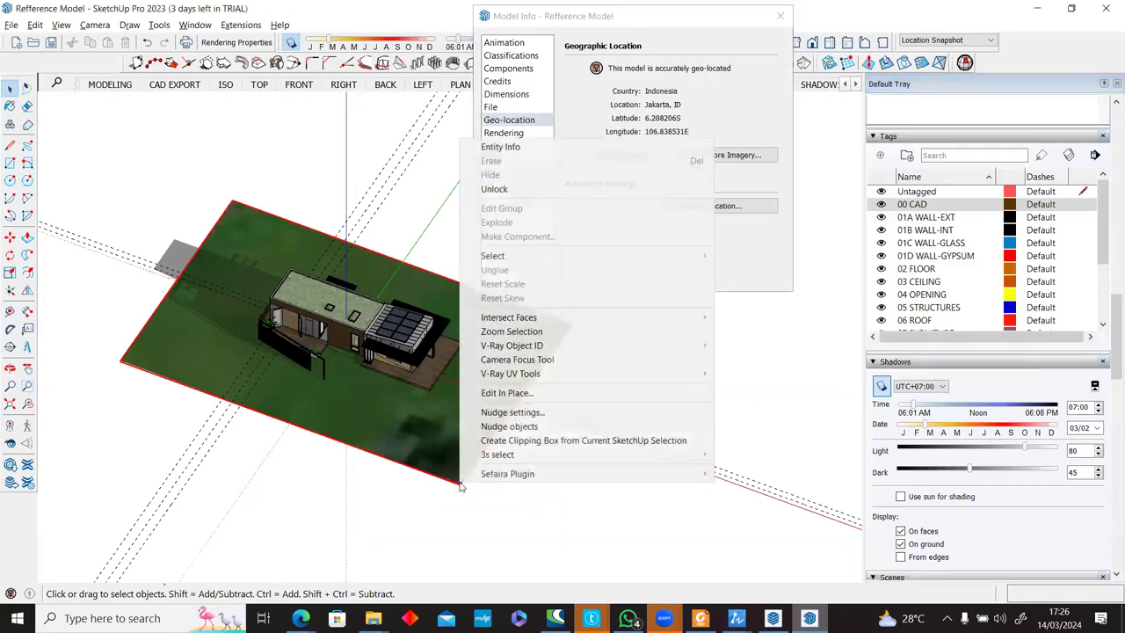
click(441, 421)
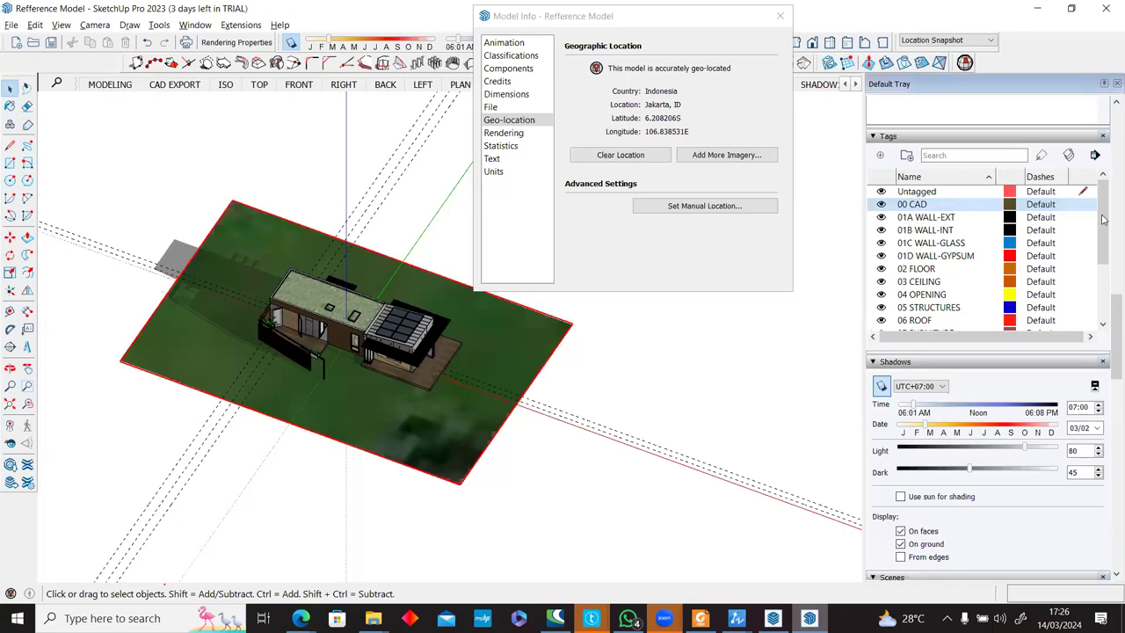
drag(1101, 224, 1104, 281)
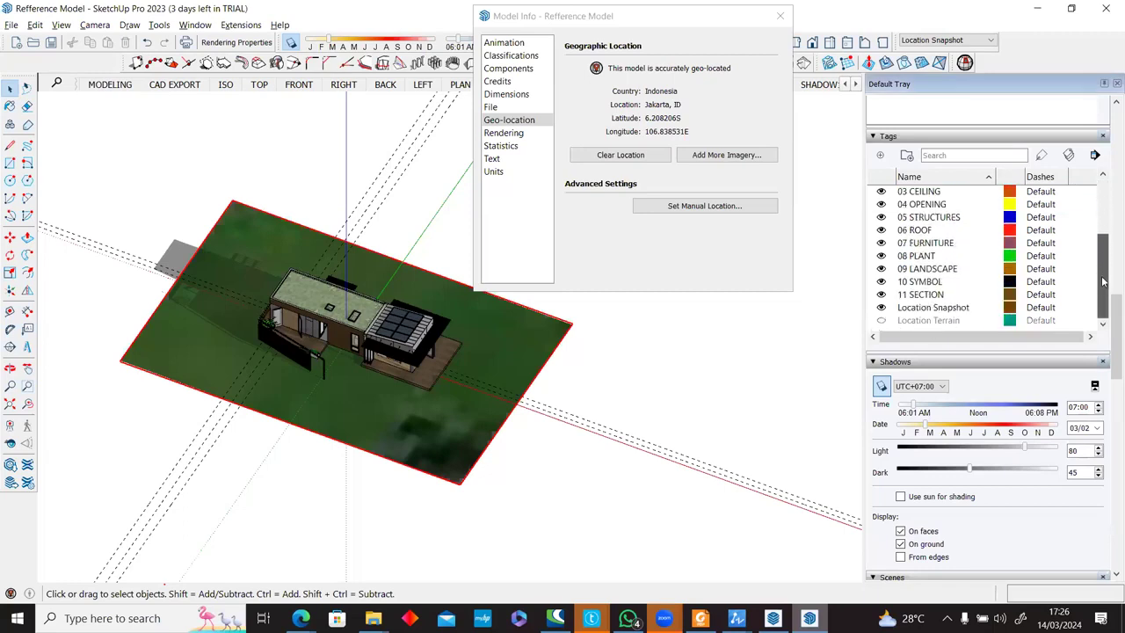
click(920, 309)
right_click(920, 310)
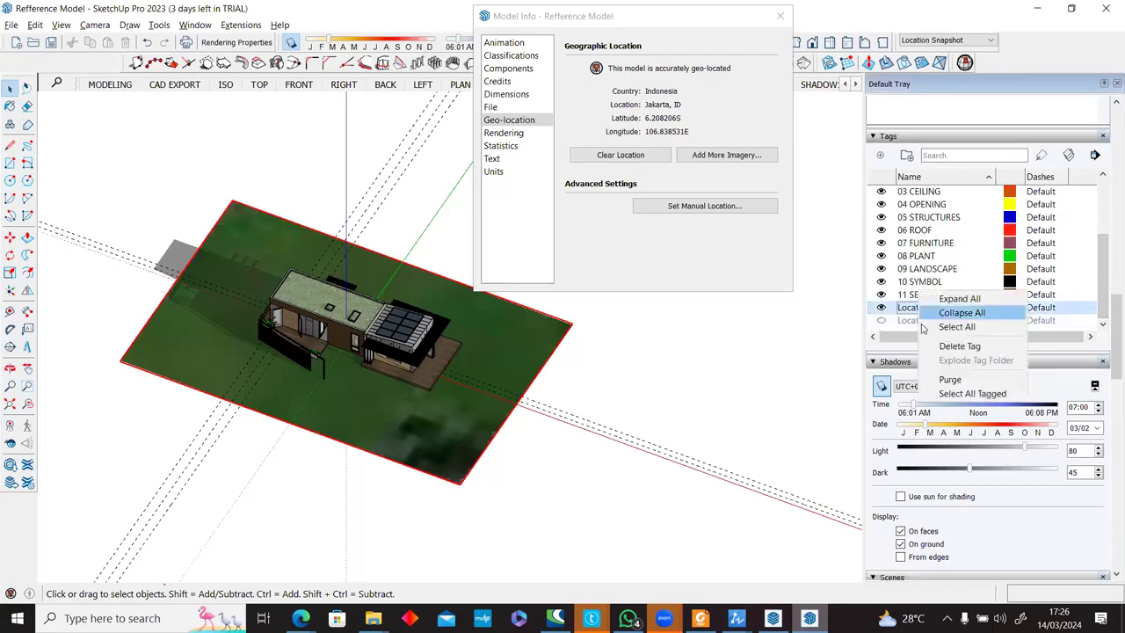
click(945, 344)
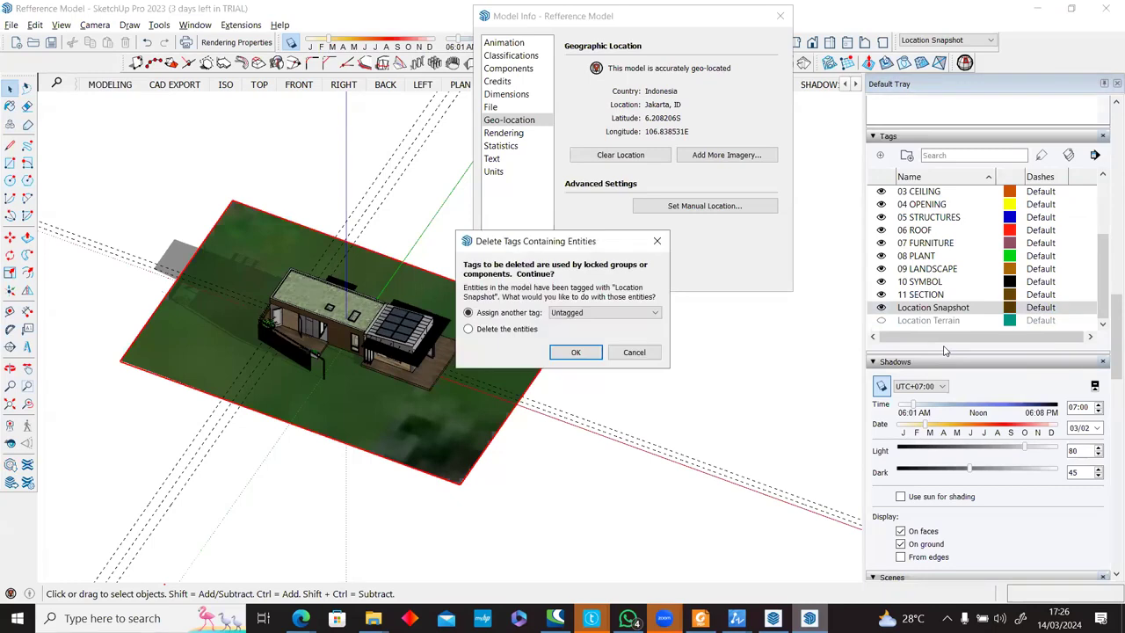
click(634, 351)
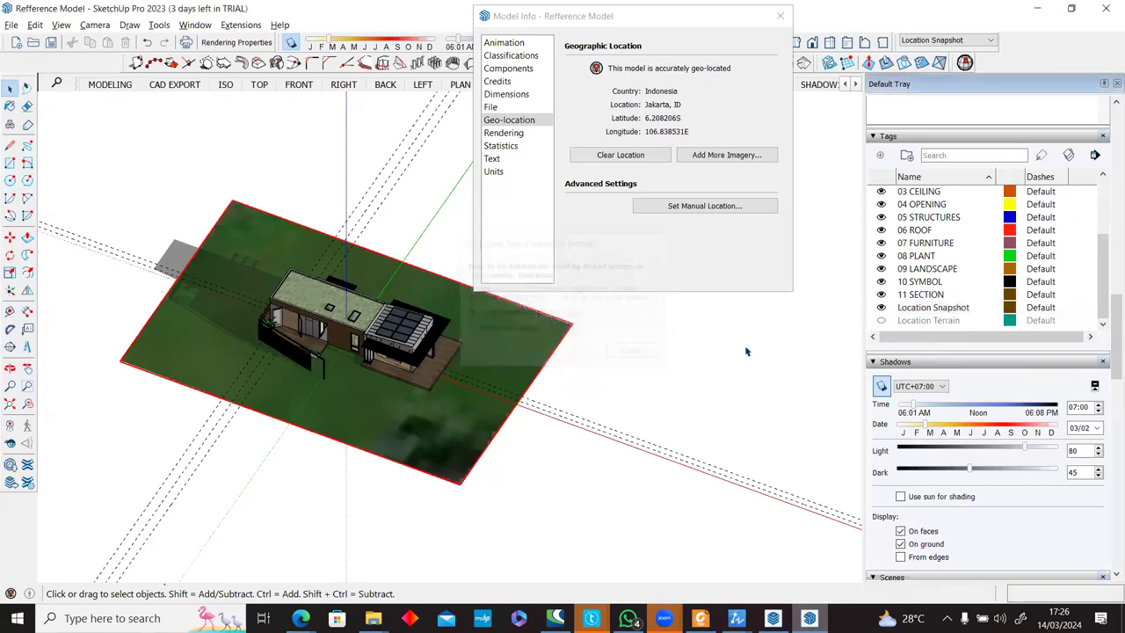
Try to delete the Location Snapshot tag together with its entities, and undo the deletion.
double_click(964, 308)
right_click(965, 310)
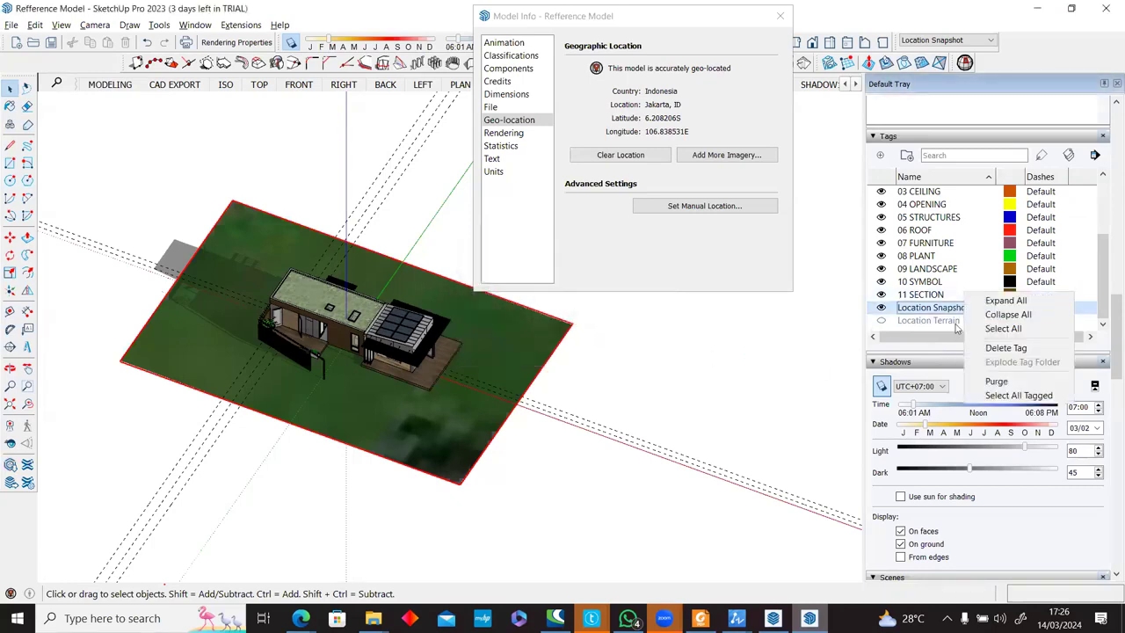
click(1005, 348)
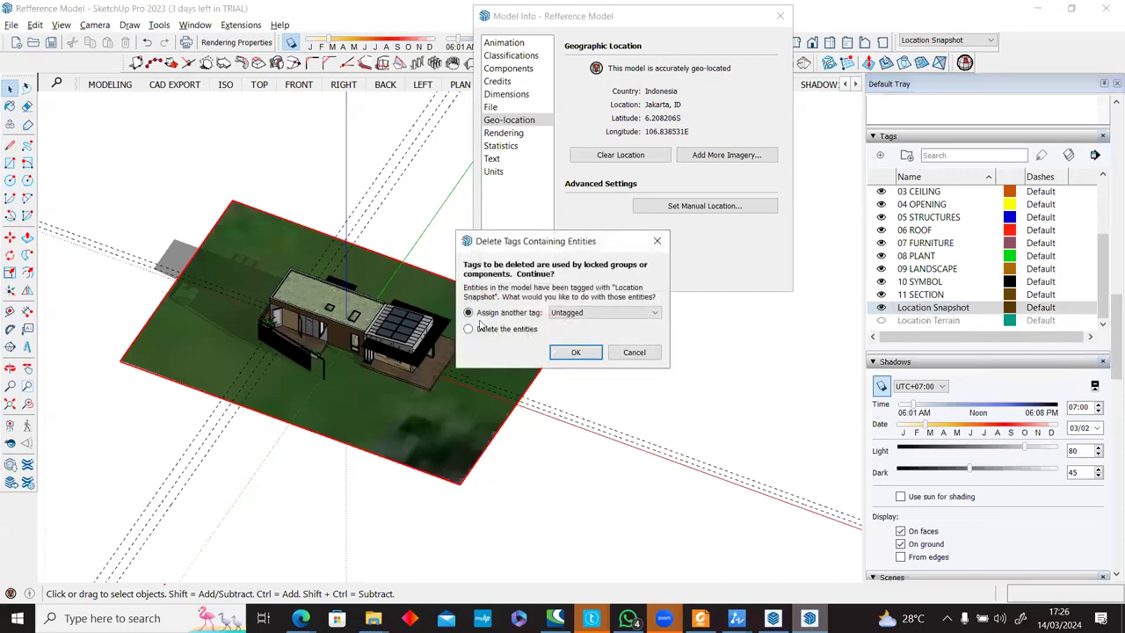
click(493, 334)
click(576, 352)
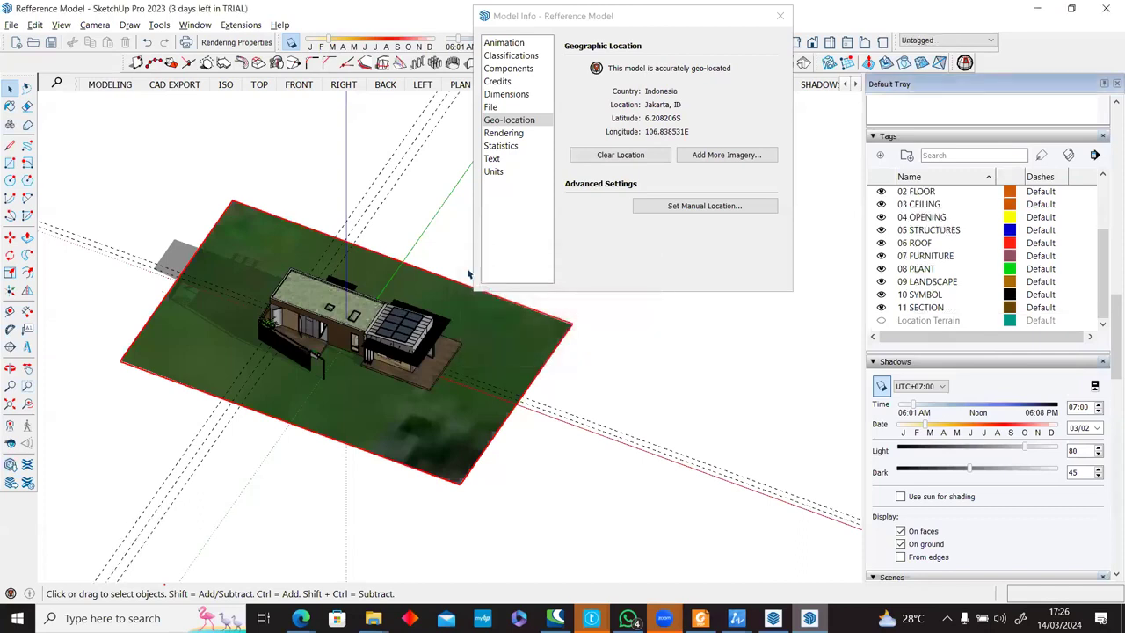
key(ctrl+z)
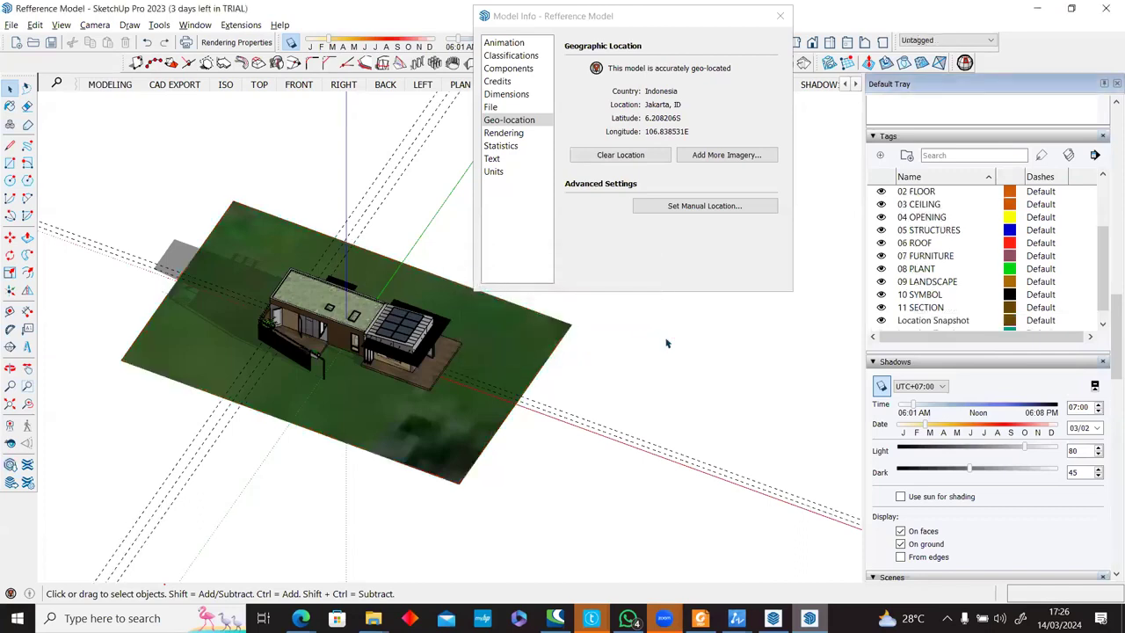
click(523, 356)
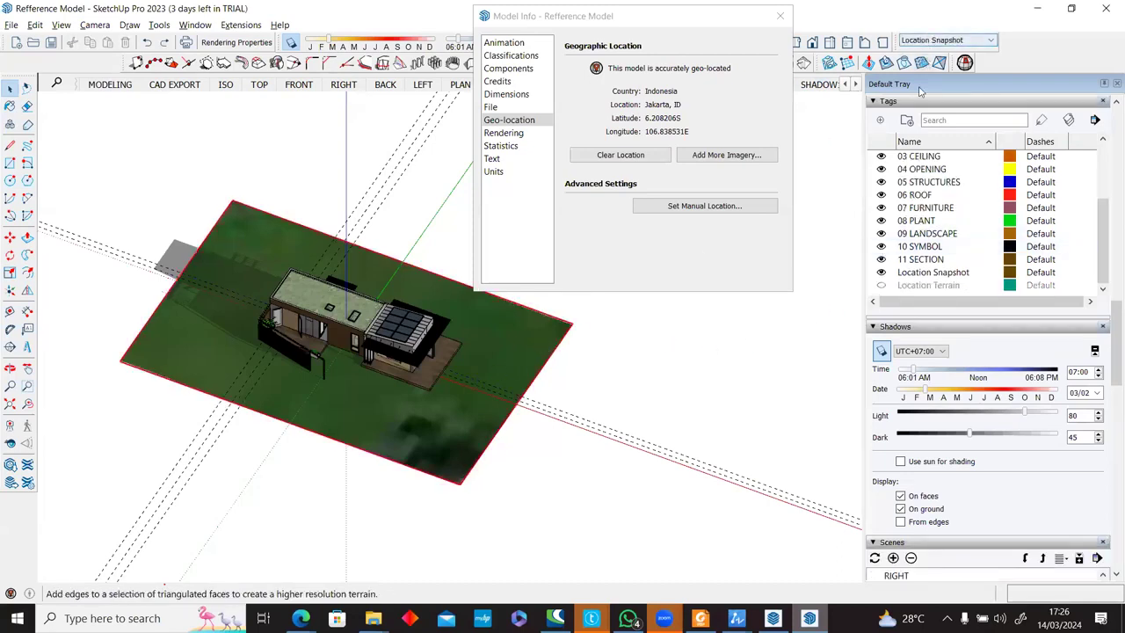
right_click(937, 275)
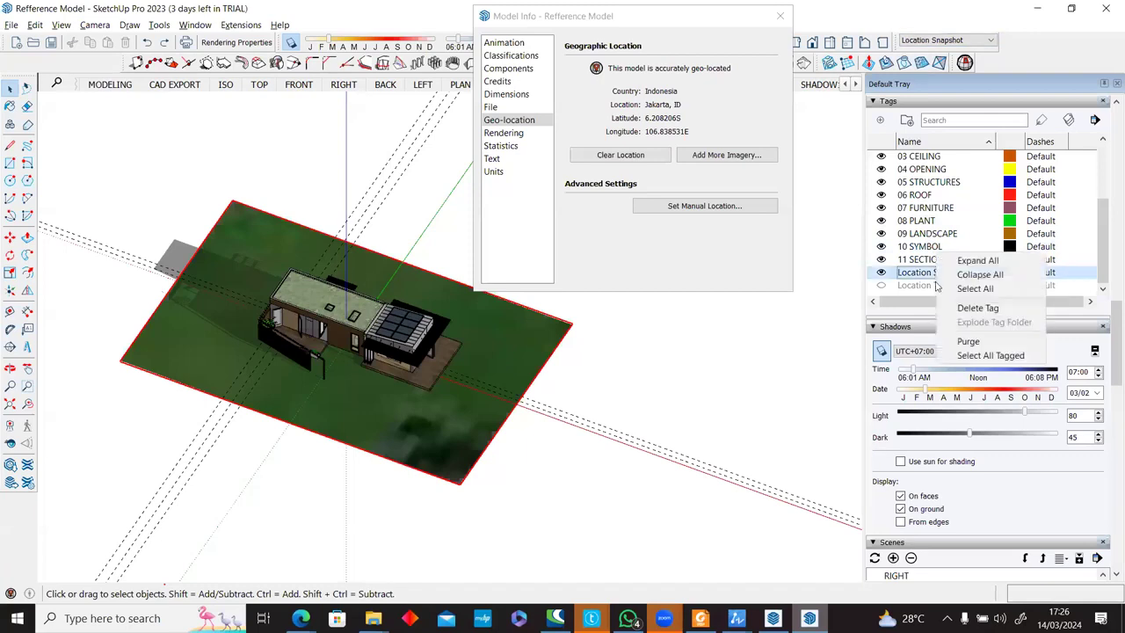
click(945, 304)
click(494, 333)
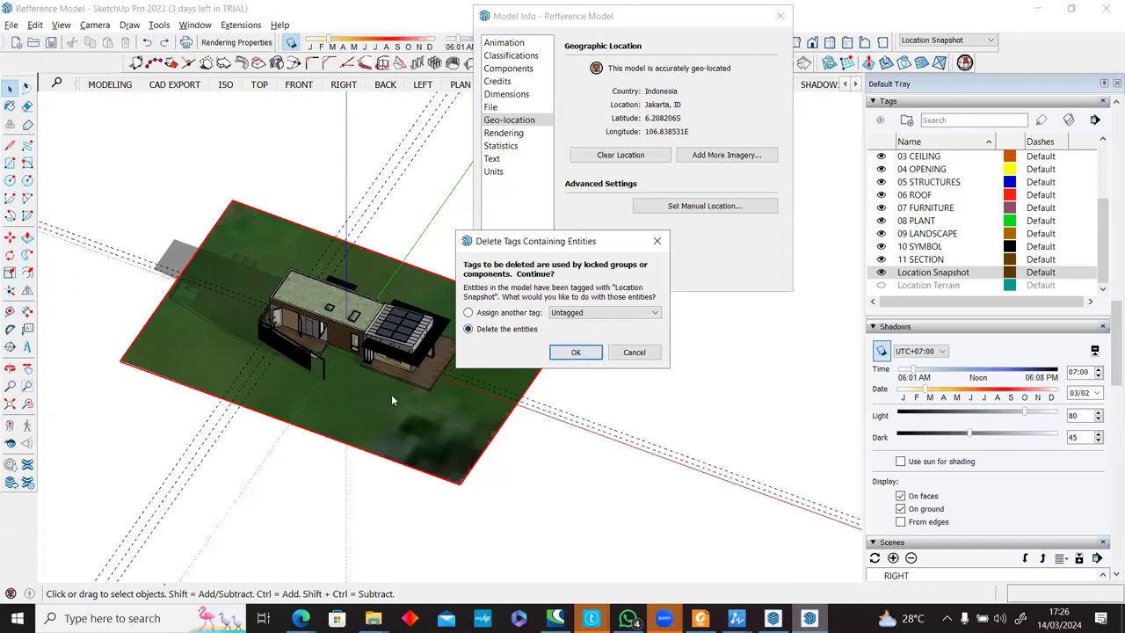
click(626, 353)
Unlock the flat site imagery beneath the house.
right_click(554, 341)
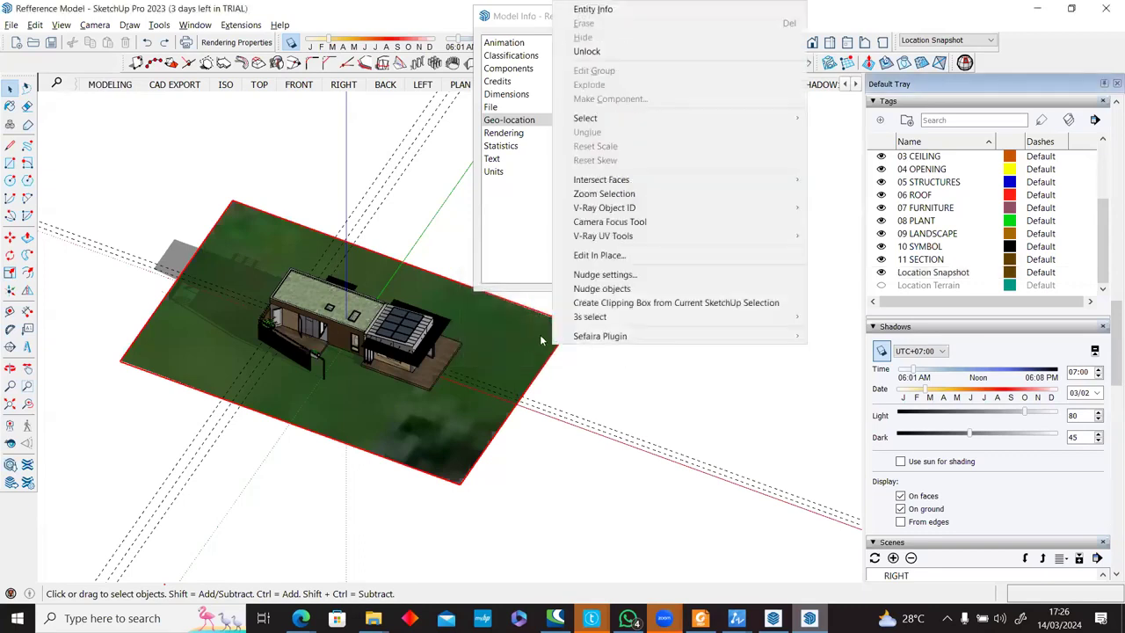
click(508, 361)
right_click(464, 466)
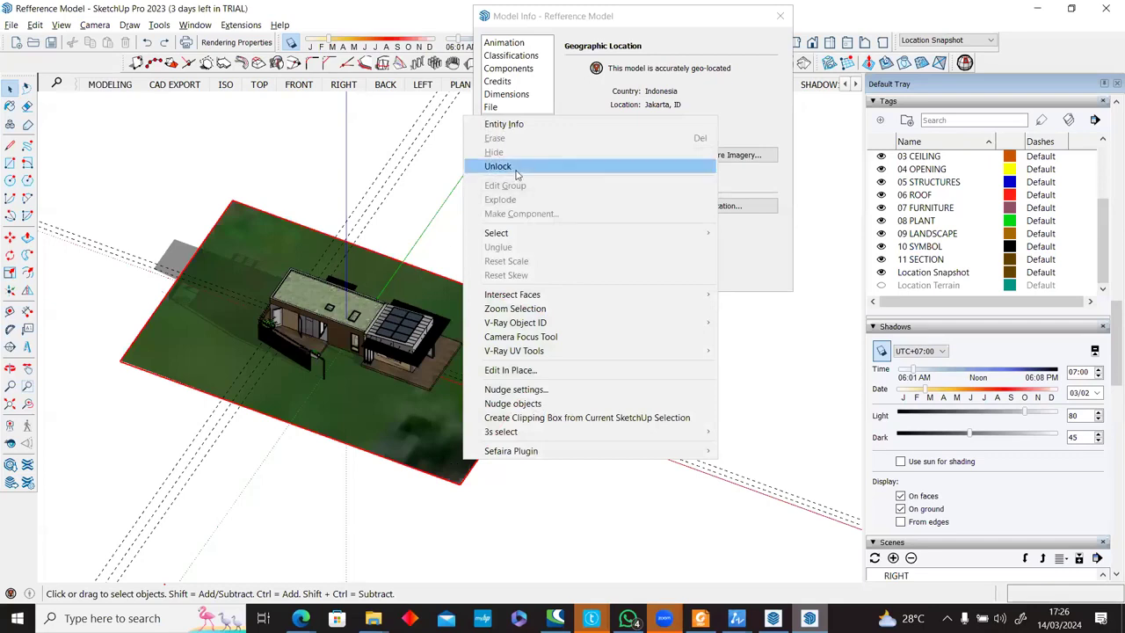
click(517, 169)
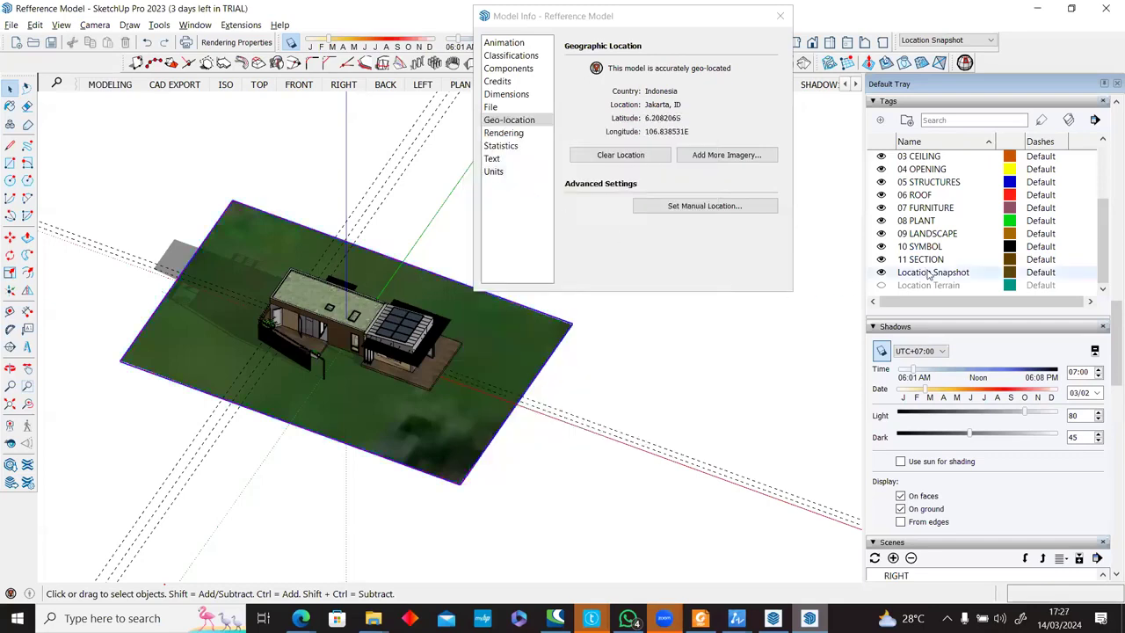
Move the Model Info window clear of the site imagery and delete the Location Snapshot tag together with its entities.
click(641, 30)
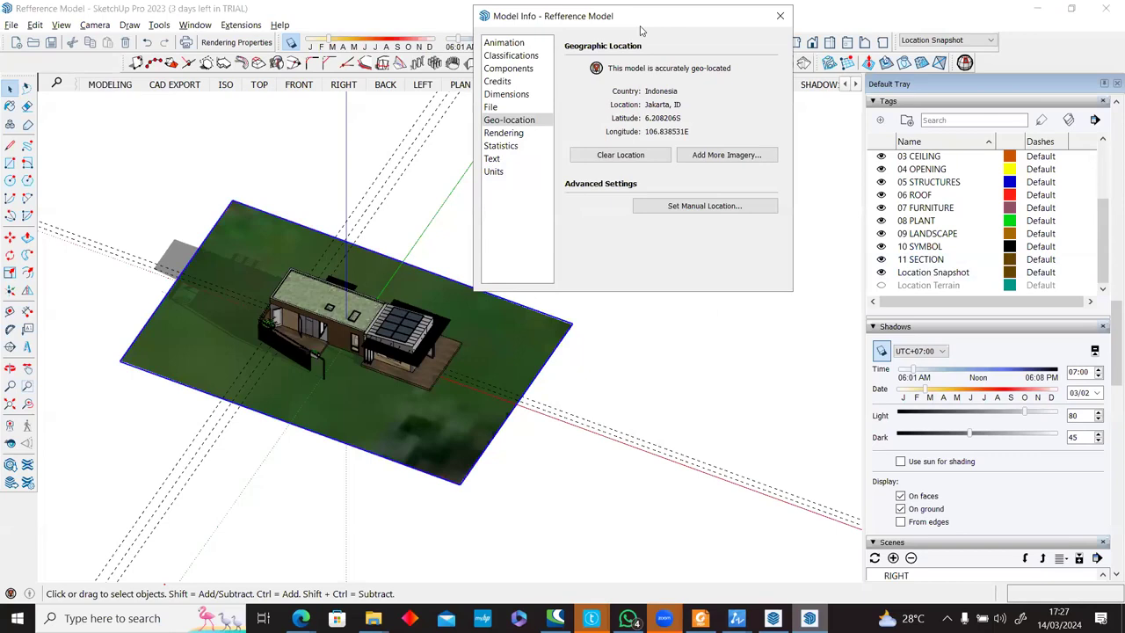
drag(195, 42, 149, 18)
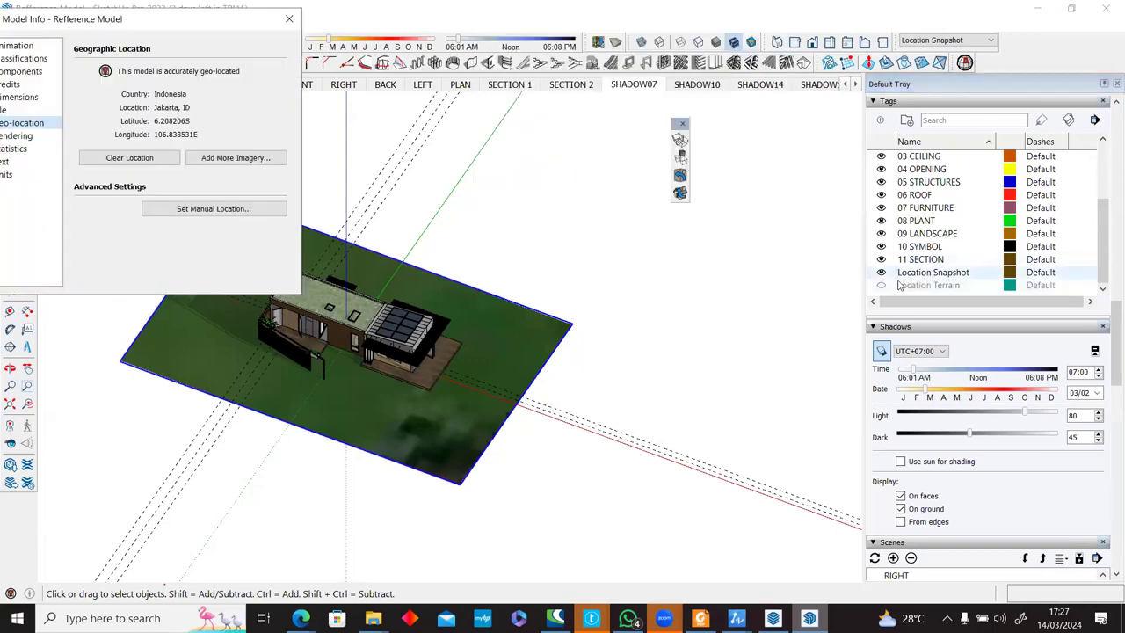
click(882, 273)
click(882, 273)
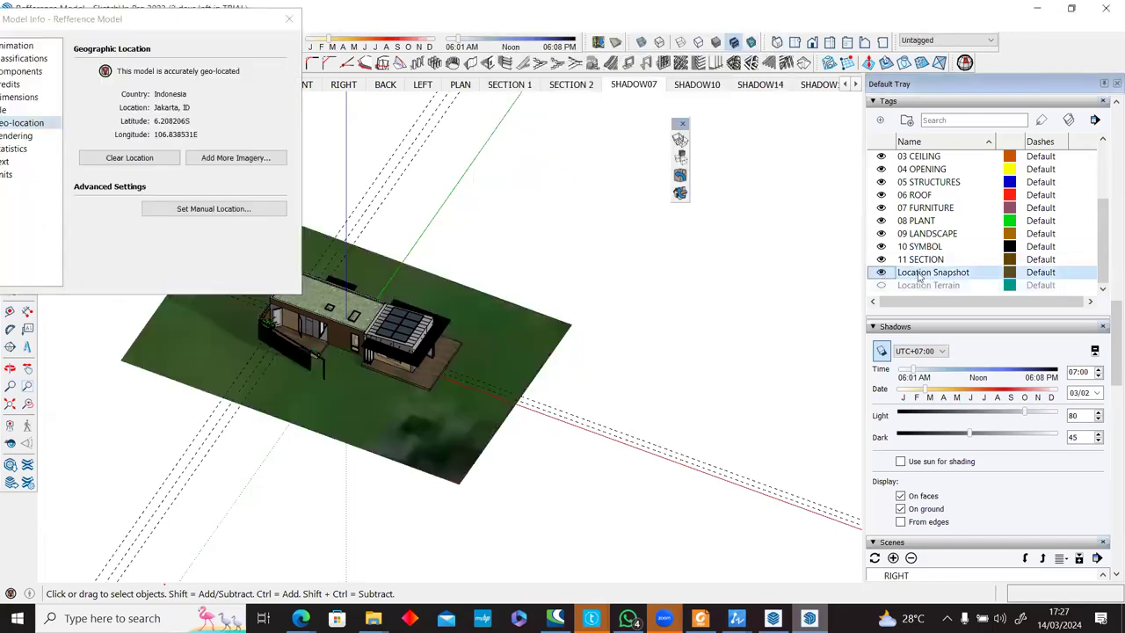
right_click(920, 277)
click(948, 309)
click(519, 329)
click(570, 353)
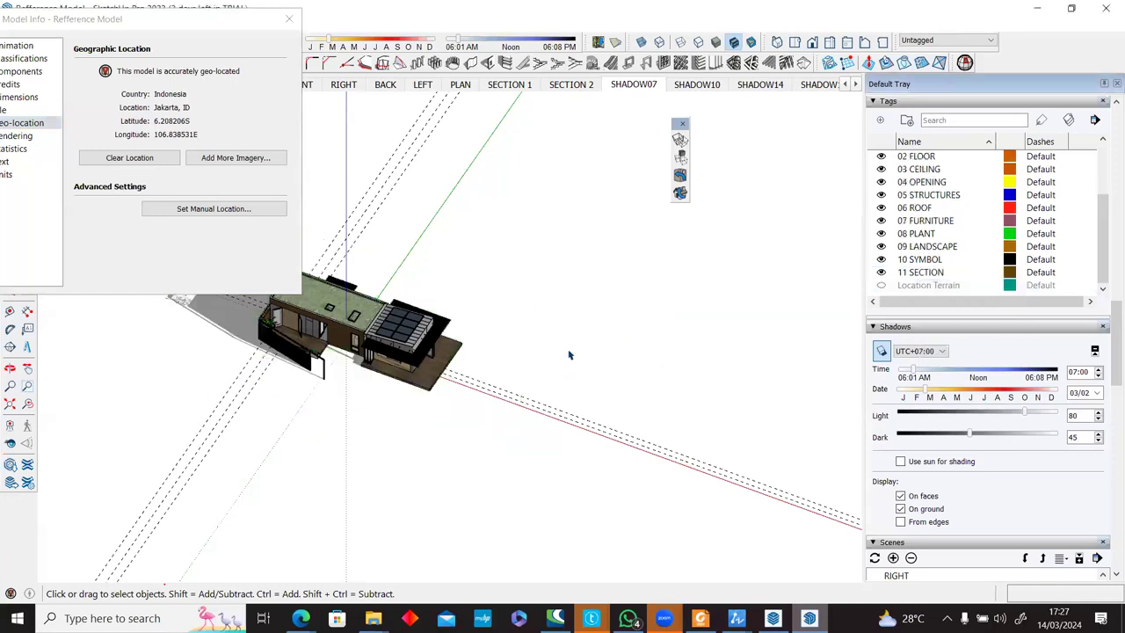
Make the Location Terrain tag visible and examine the terrain around the house from the side and from above.
click(912, 285)
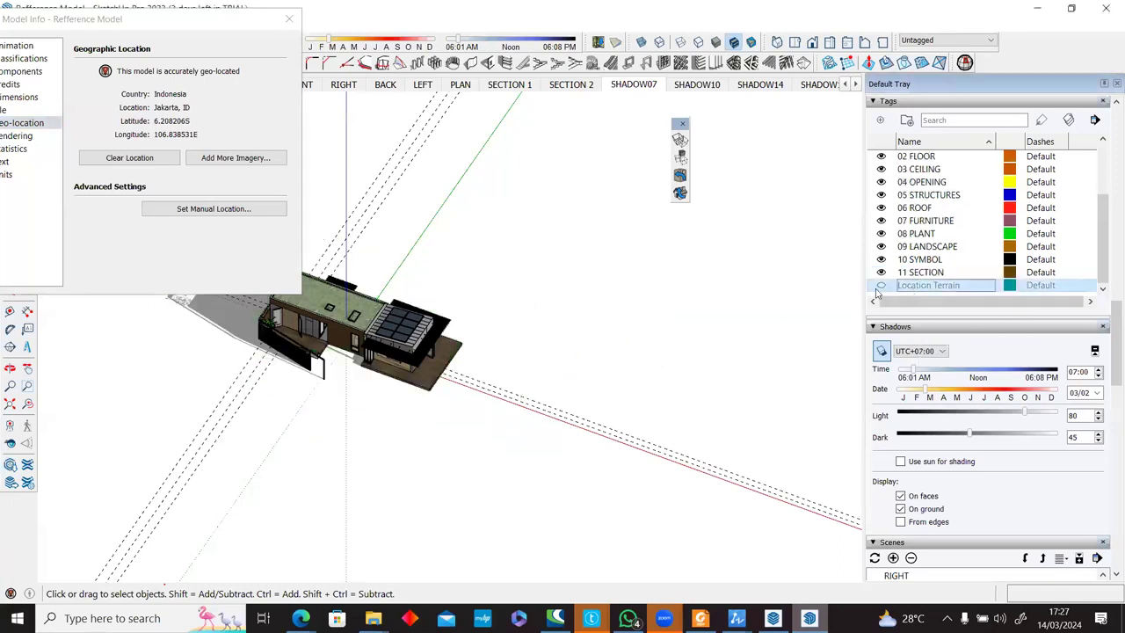
click(881, 285)
click(883, 286)
click(883, 287)
middle_drag(474, 396, 549, 243)
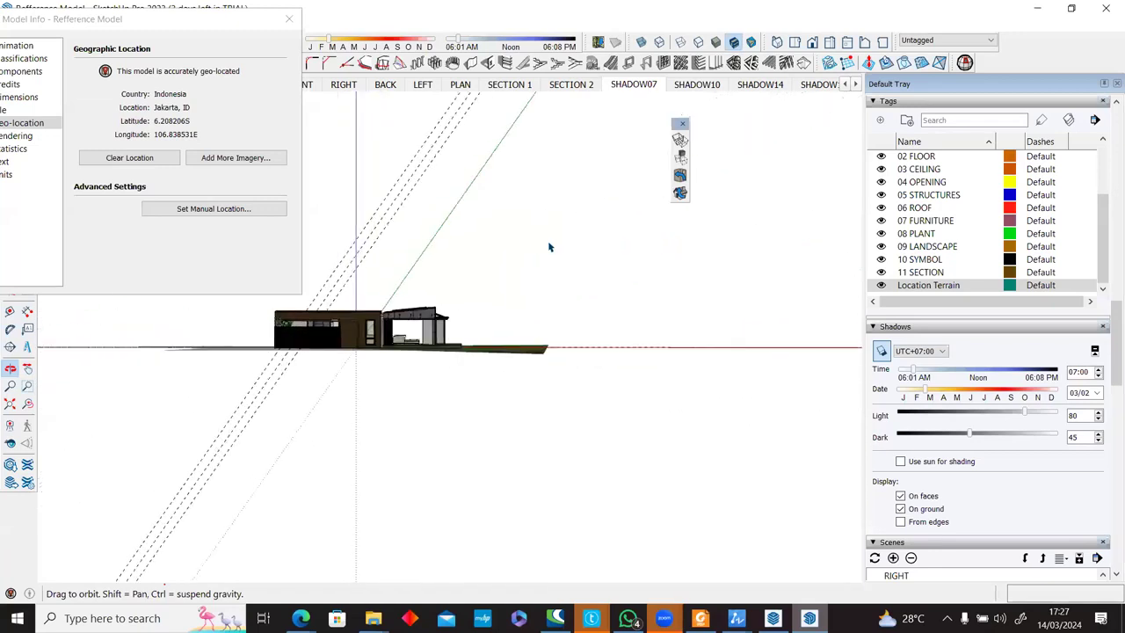
middle_drag(376, 314, 466, 553)
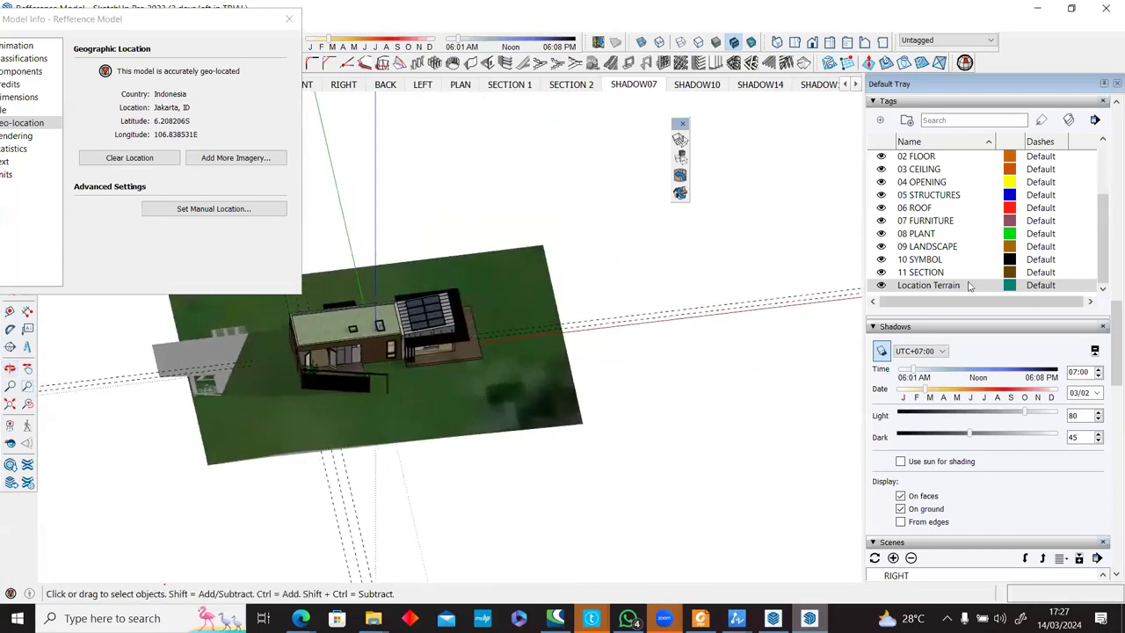
Unlock the terrain surface under the house and delete it from the model.
right_click(557, 397)
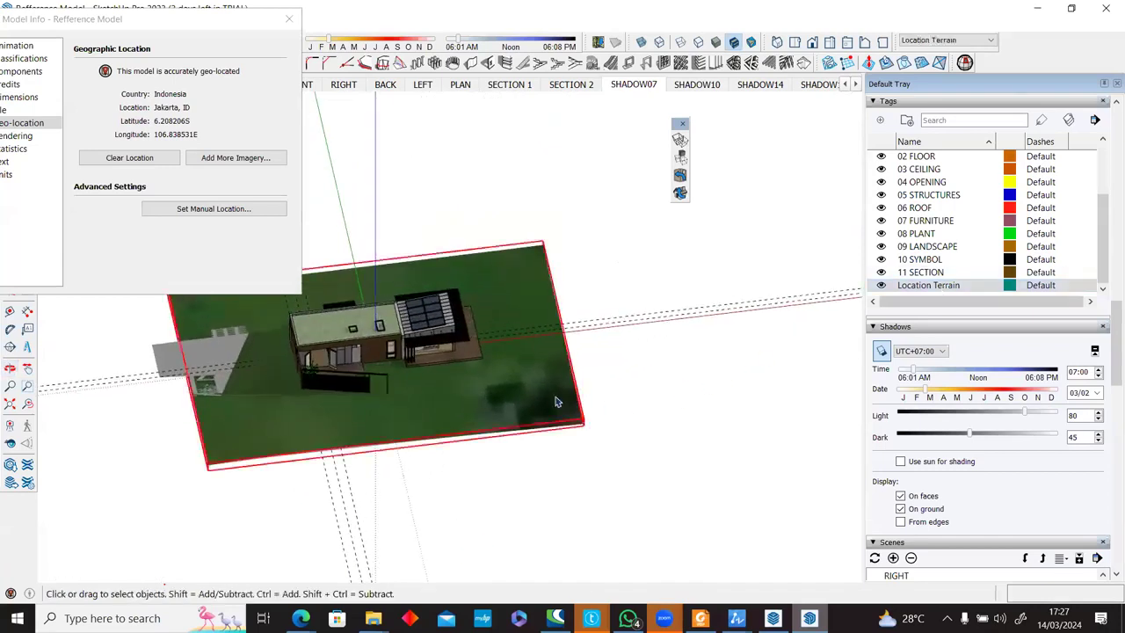
click(590, 103)
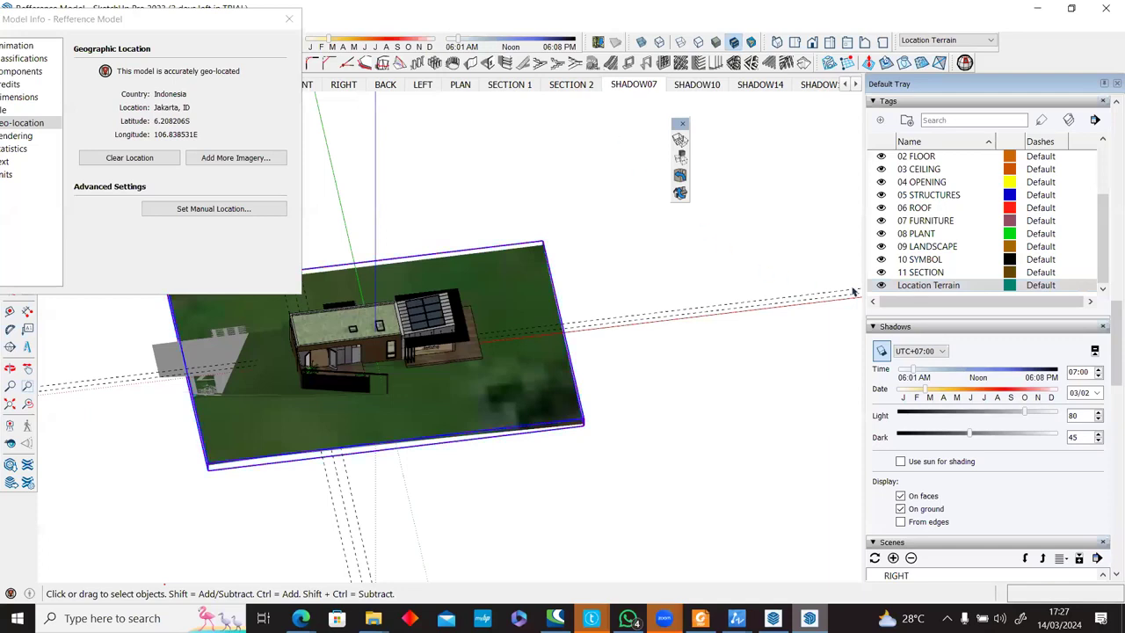
right_click(904, 288)
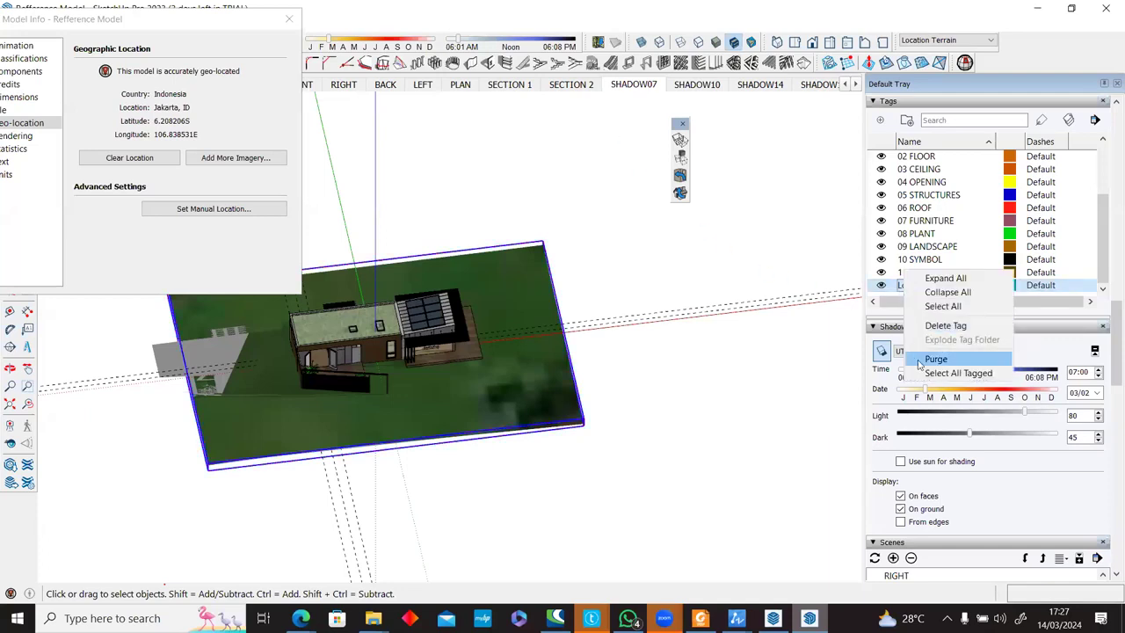
click(774, 262)
click(537, 305)
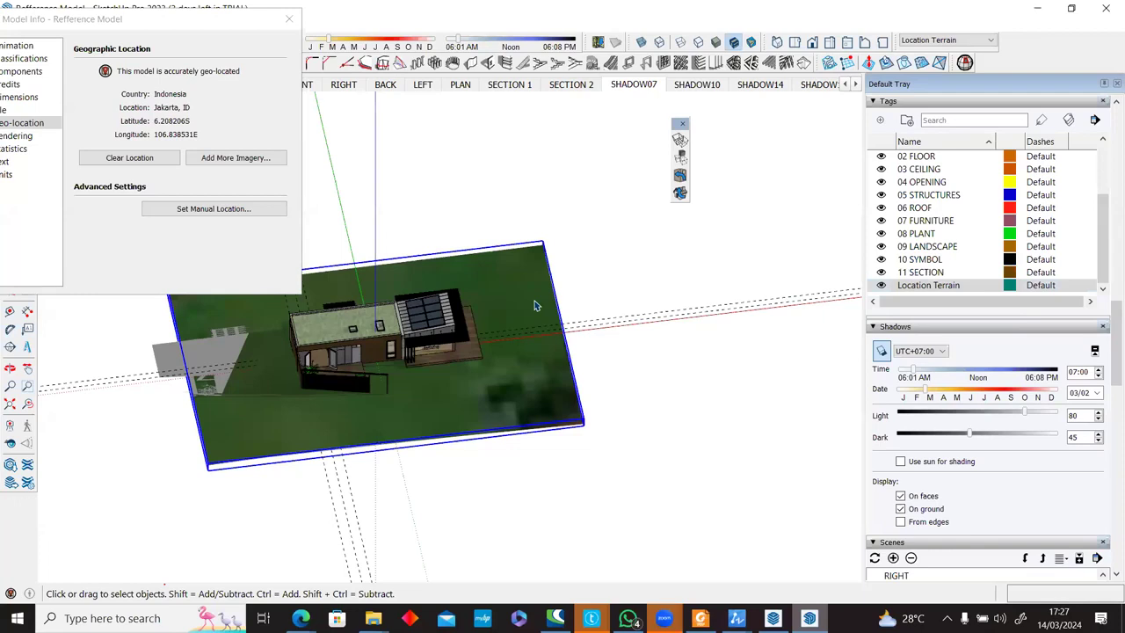
key(Delete)
middle_drag(580, 378, 501, 356)
scroll(501, 356, up, 2)
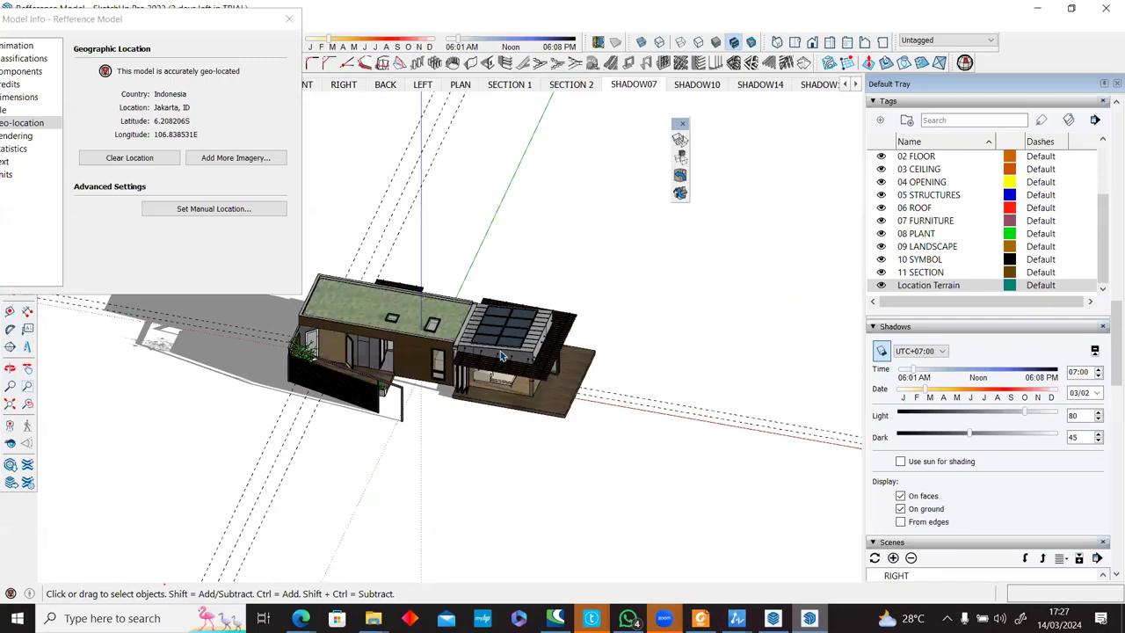
Toggle the visibility of the Location Terrain, 11 SECTION, 10 SYMBOL and 09 LANDSCAPE tags to check what each controls.
right_click(919, 283)
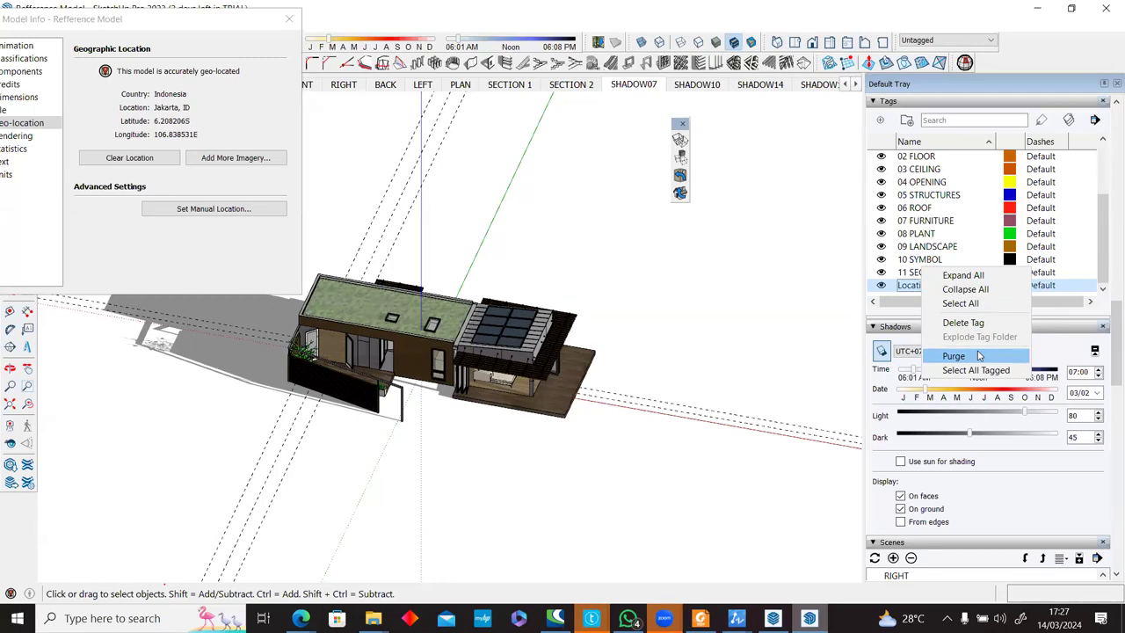
click(731, 306)
click(882, 286)
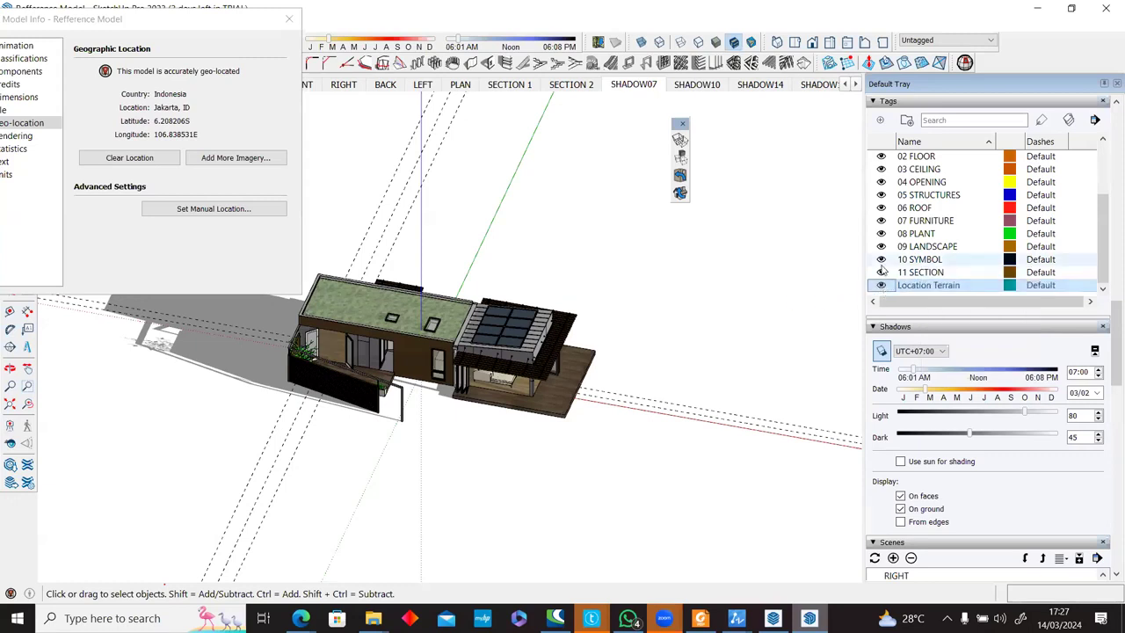
click(882, 273)
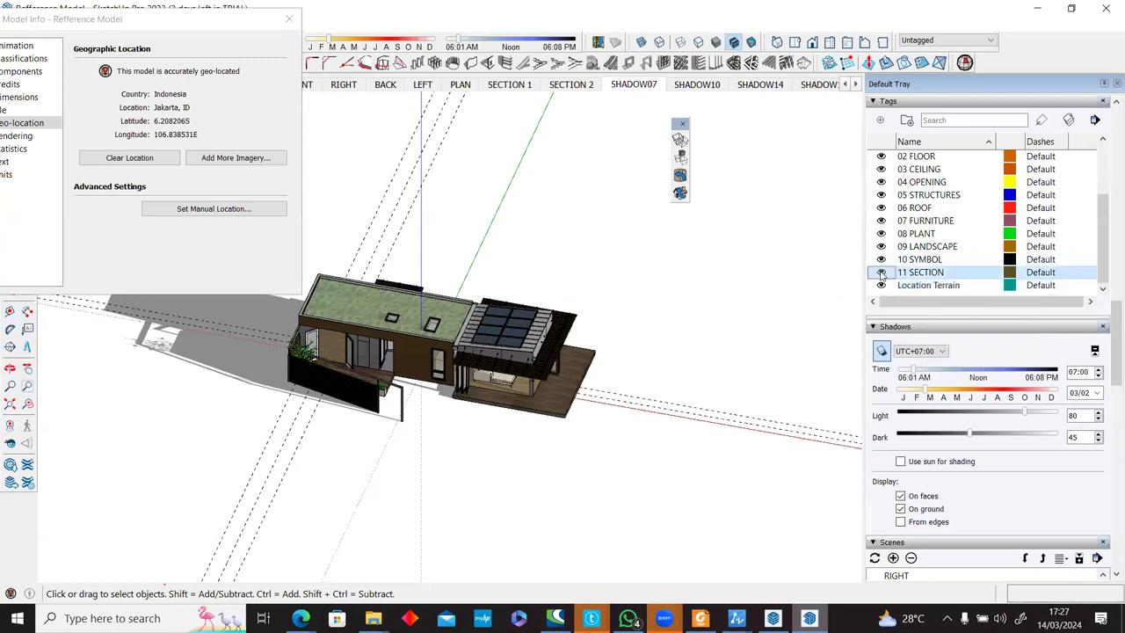
click(882, 260)
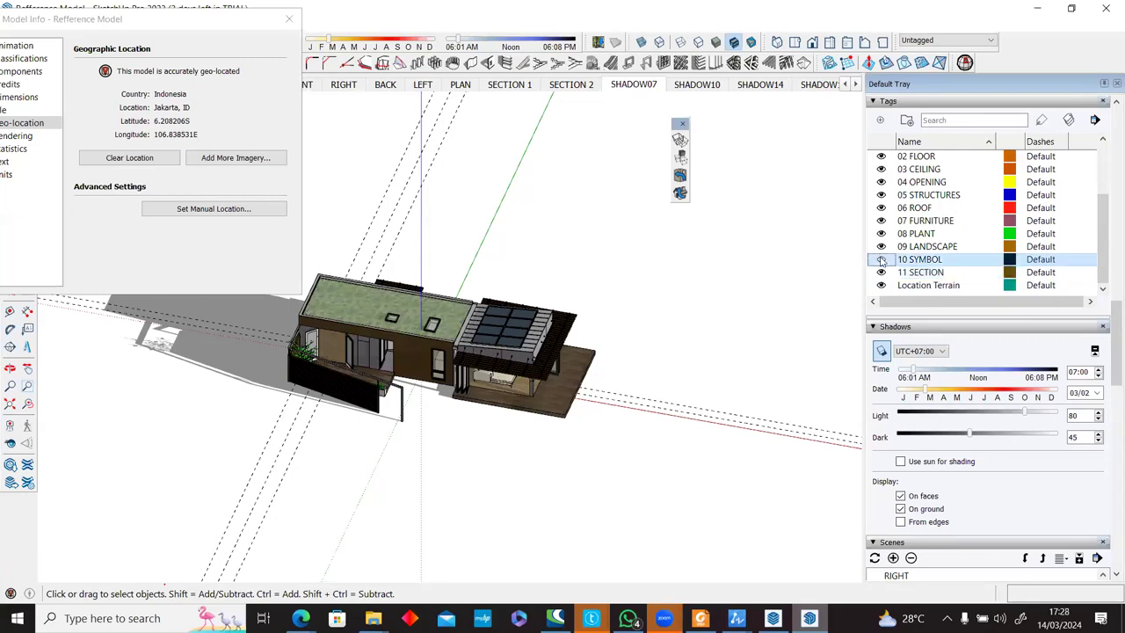
click(882, 247)
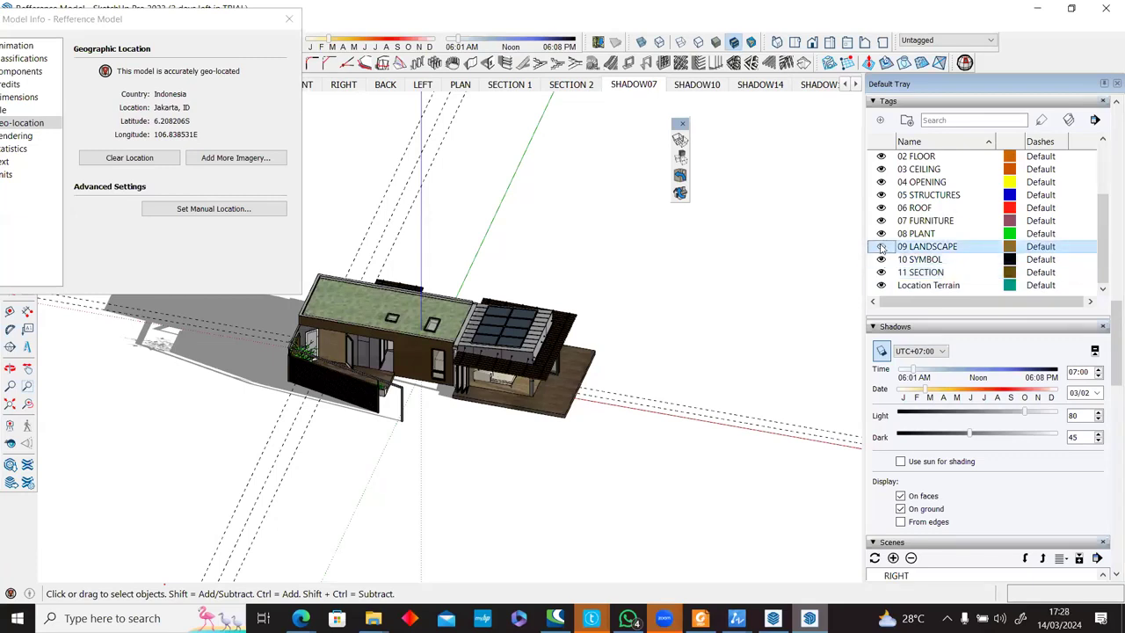
middle_drag(812, 297, 753, 316)
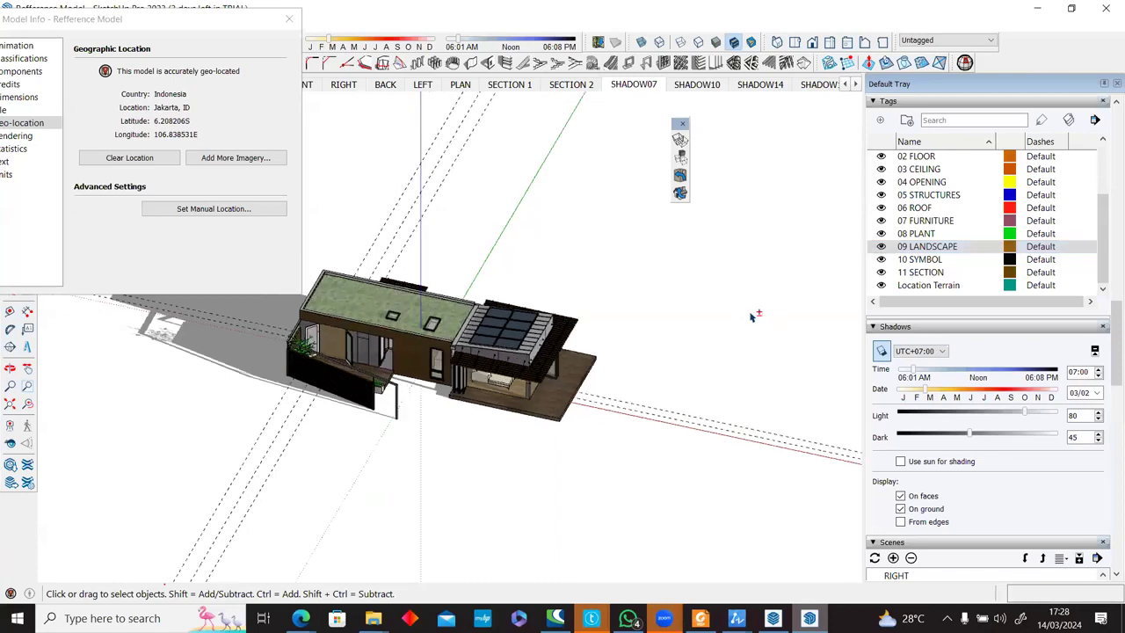
Show the 11 SECTION tag, select the section planes around the house and assign them to the 11 SECTION tag.
click(886, 272)
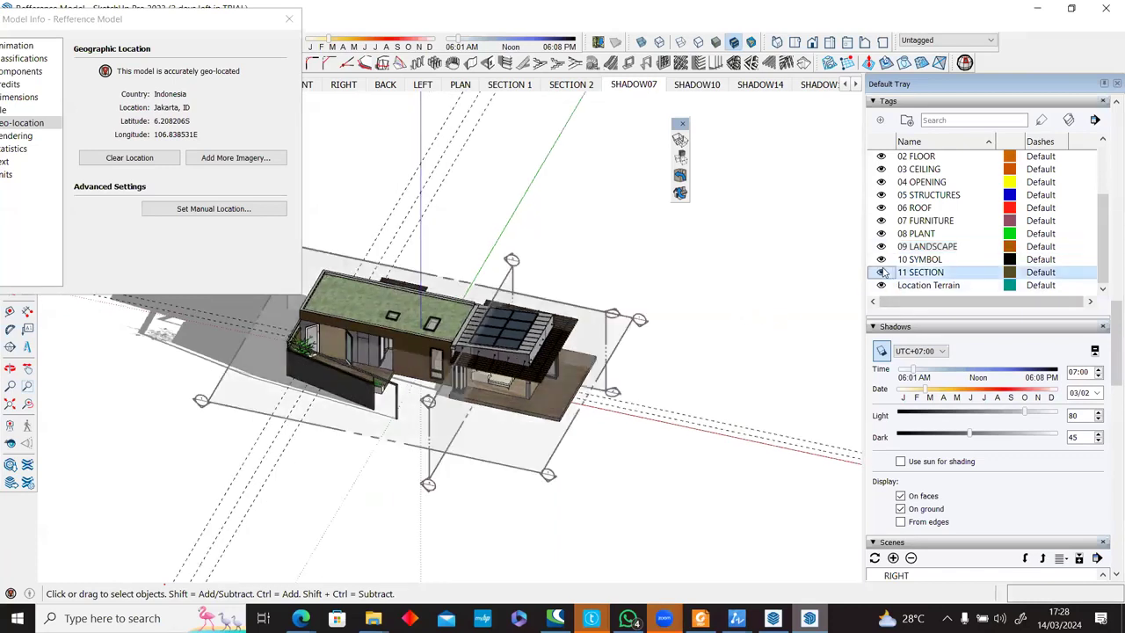
click(614, 329)
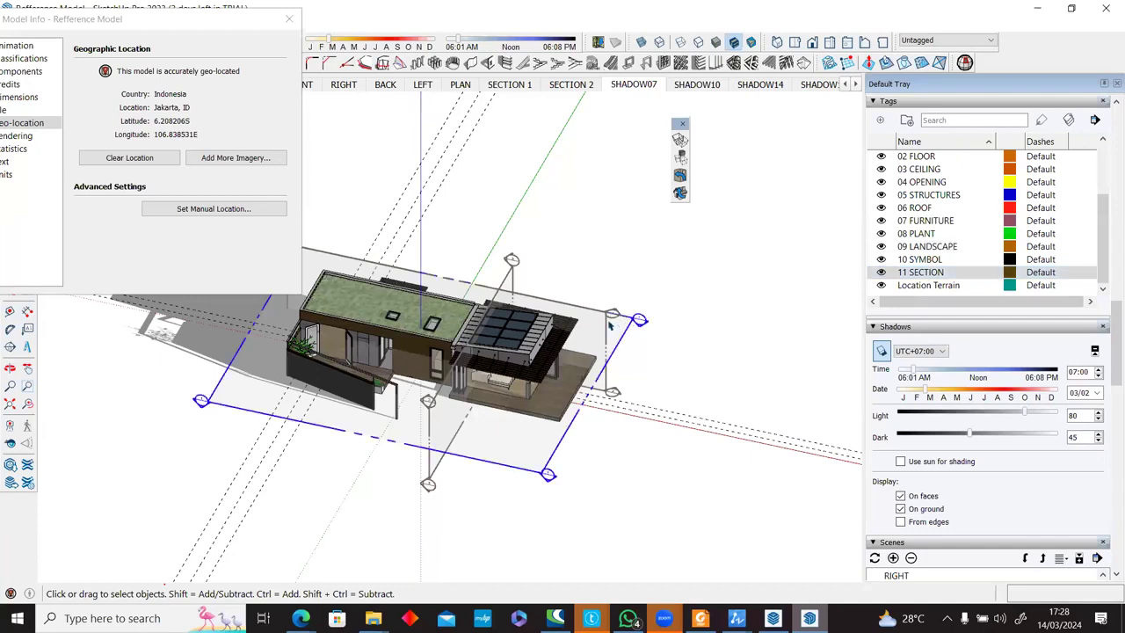
middle_drag(612, 327, 536, 296)
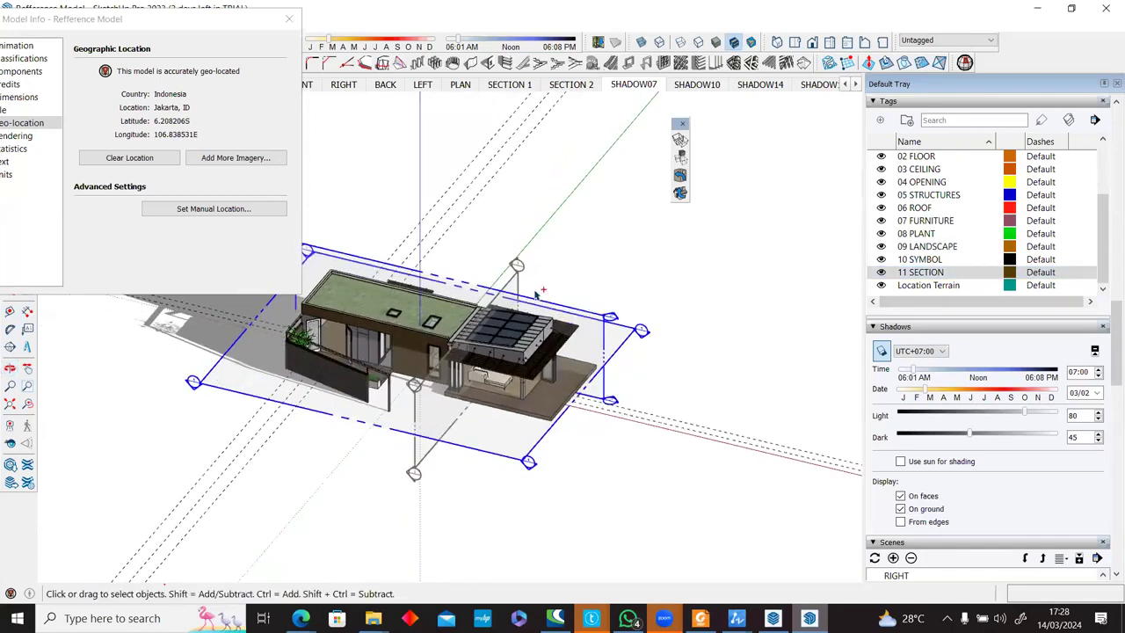
click(948, 39)
scroll(956, 132, down, 2)
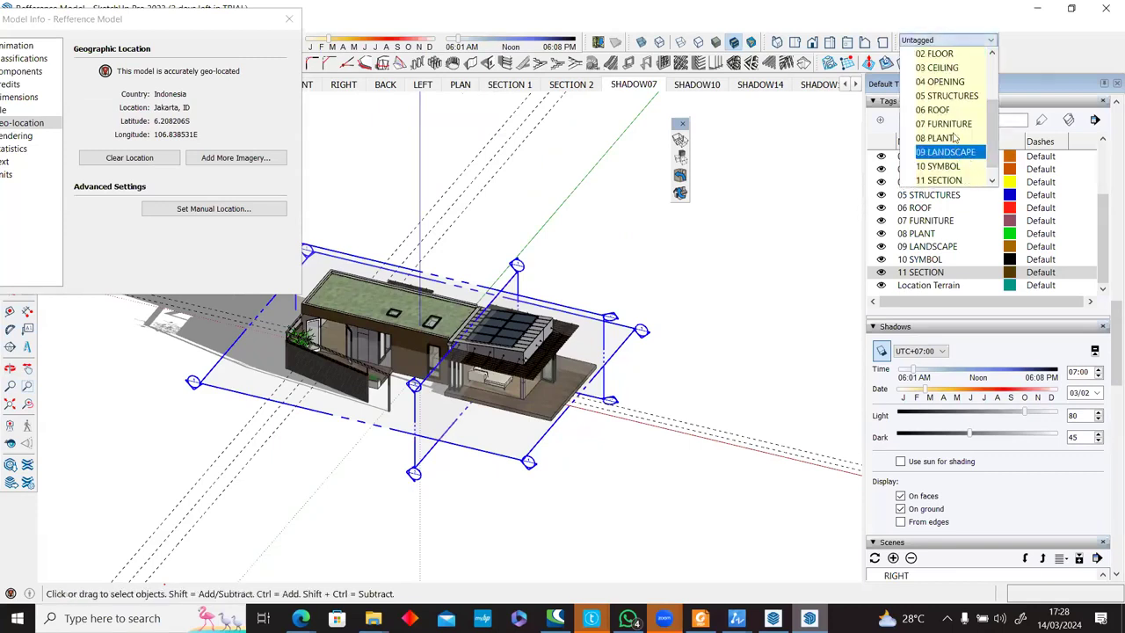
click(939, 180)
click(766, 235)
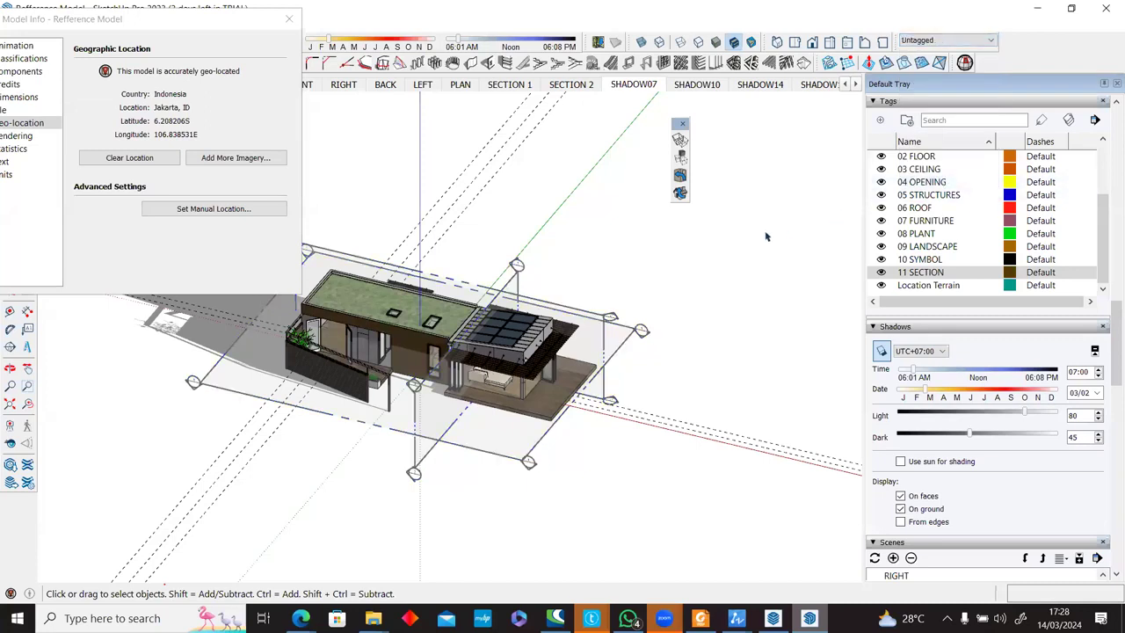
Hide the 11 SECTION tag and purge the unused tags from the model.
click(882, 272)
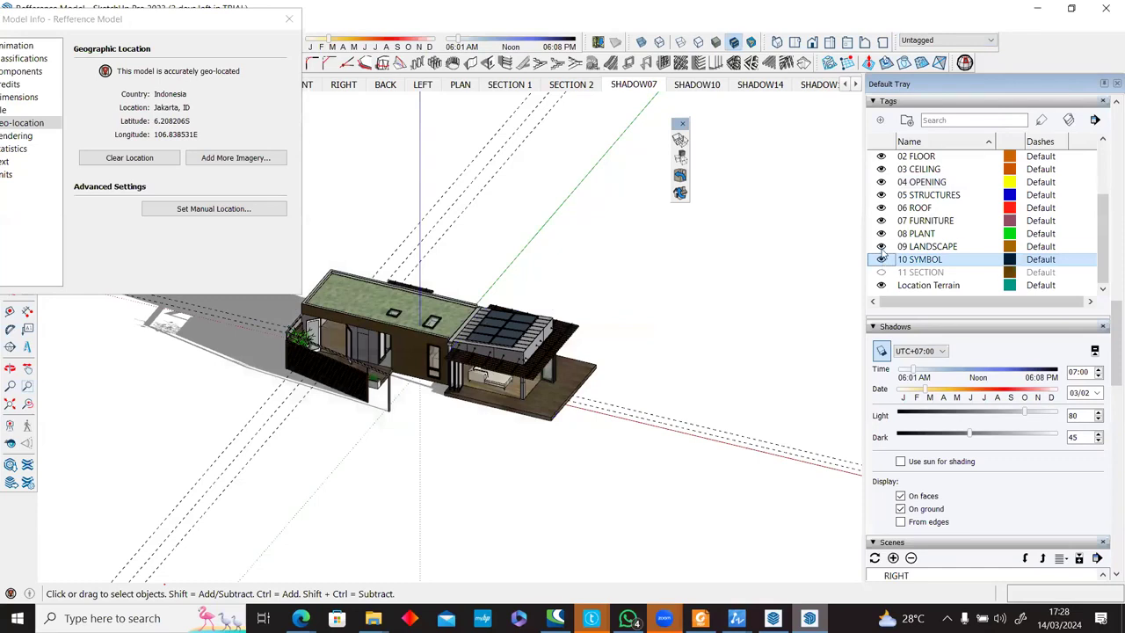
click(881, 247)
click(882, 234)
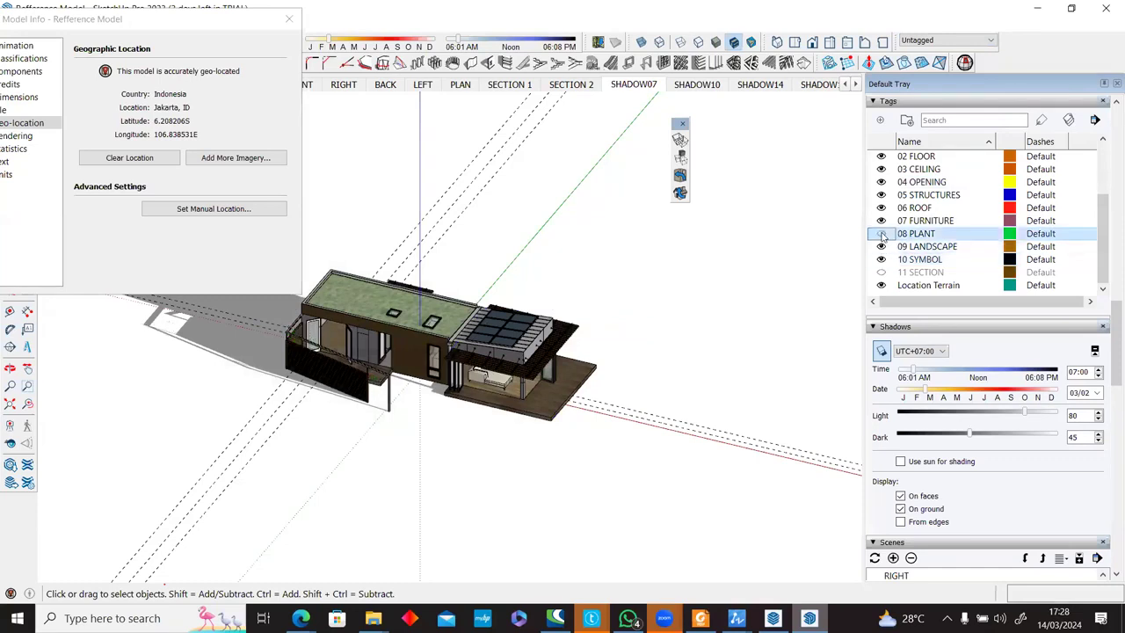
click(882, 234)
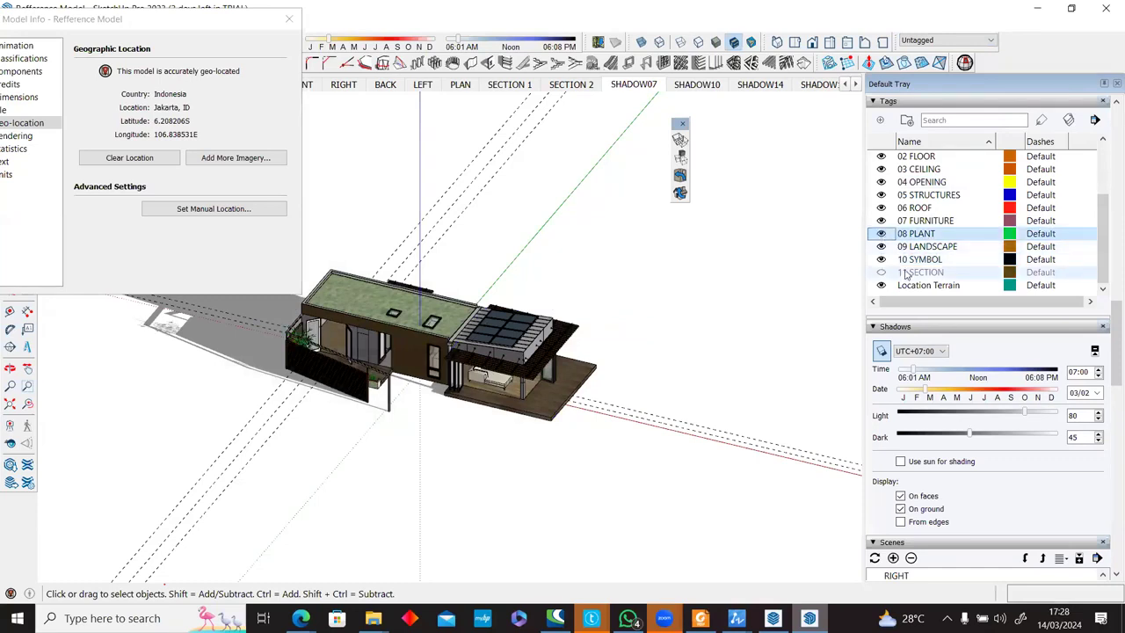
right_click(927, 290)
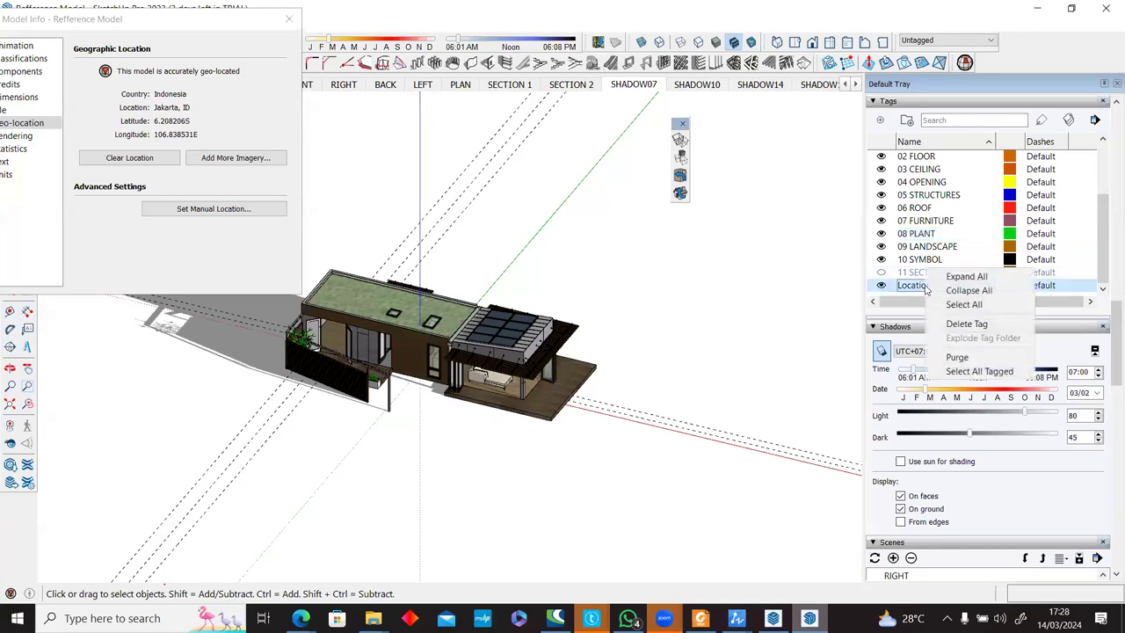
click(935, 353)
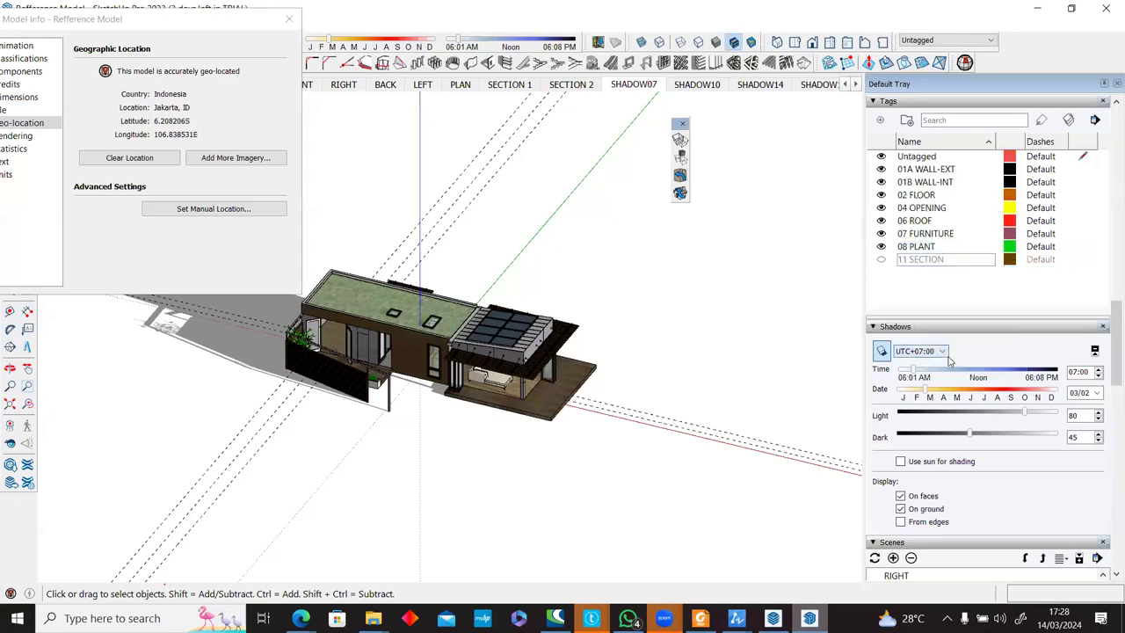
scroll(940, 264, up, 1)
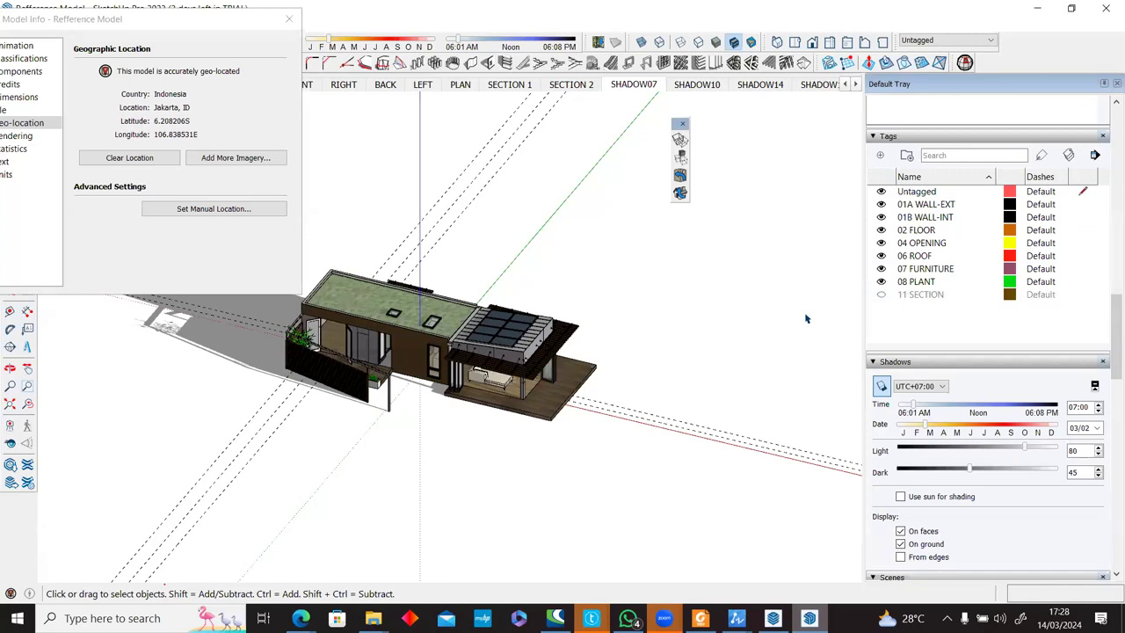
Close the Model Info window and update the SHADOW07 and SHADOW10 scenes with the current tag visibility.
click(286, 21)
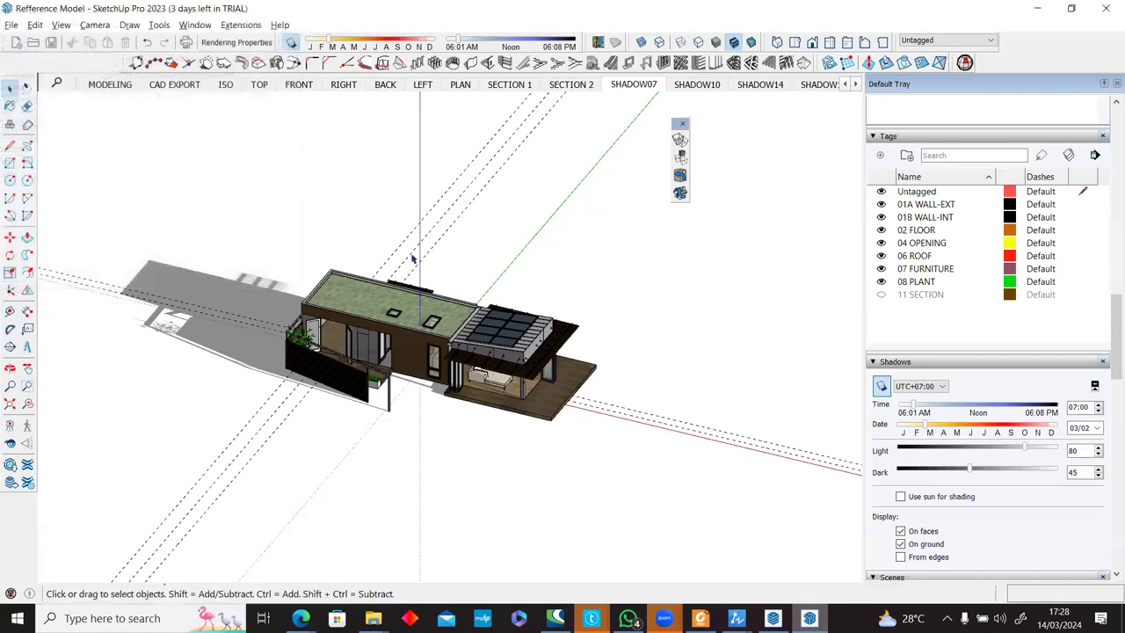
scroll(281, 321, up, 3)
click(632, 87)
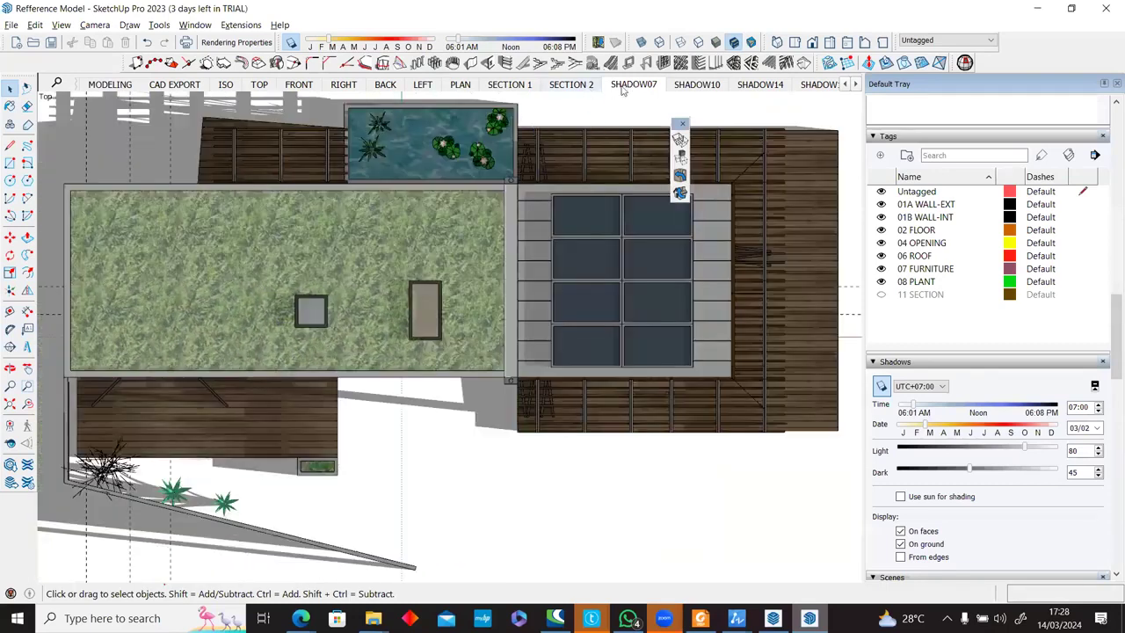
right_click(624, 92)
click(660, 141)
click(697, 85)
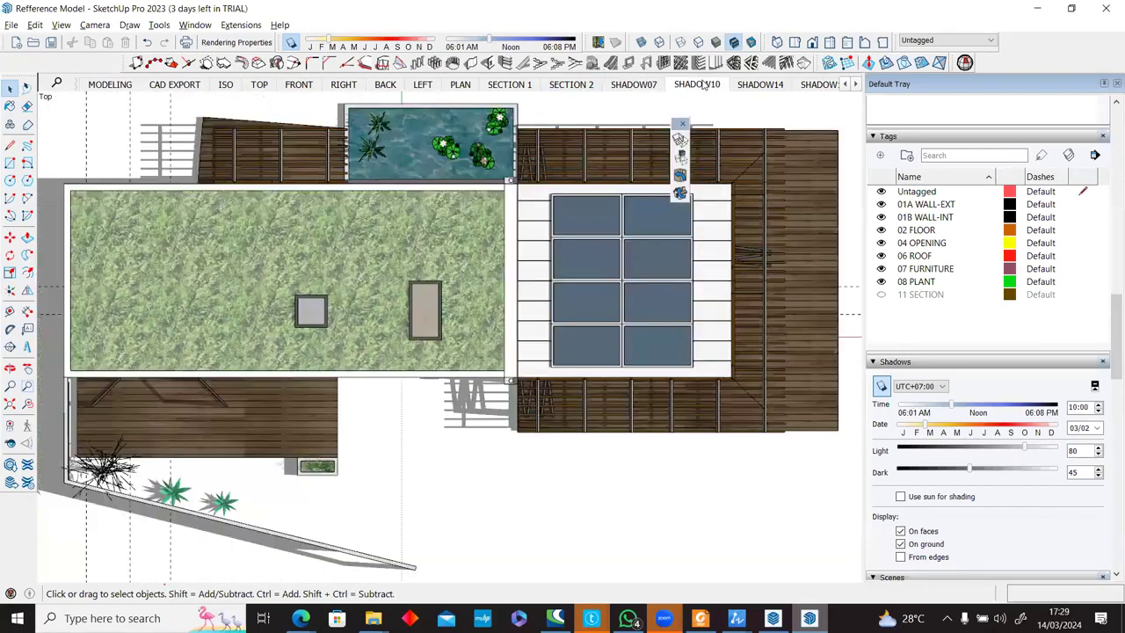
right_click(703, 85)
click(734, 134)
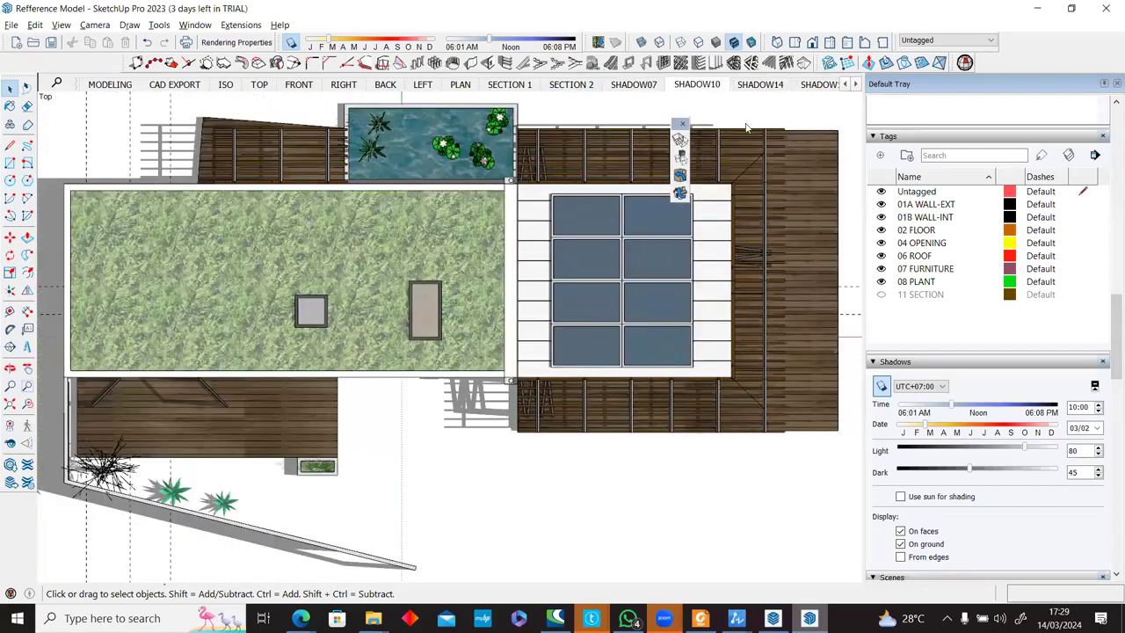
Update the SHADOW14 and SHADOW17 scenes with the current tag visibility.
click(765, 85)
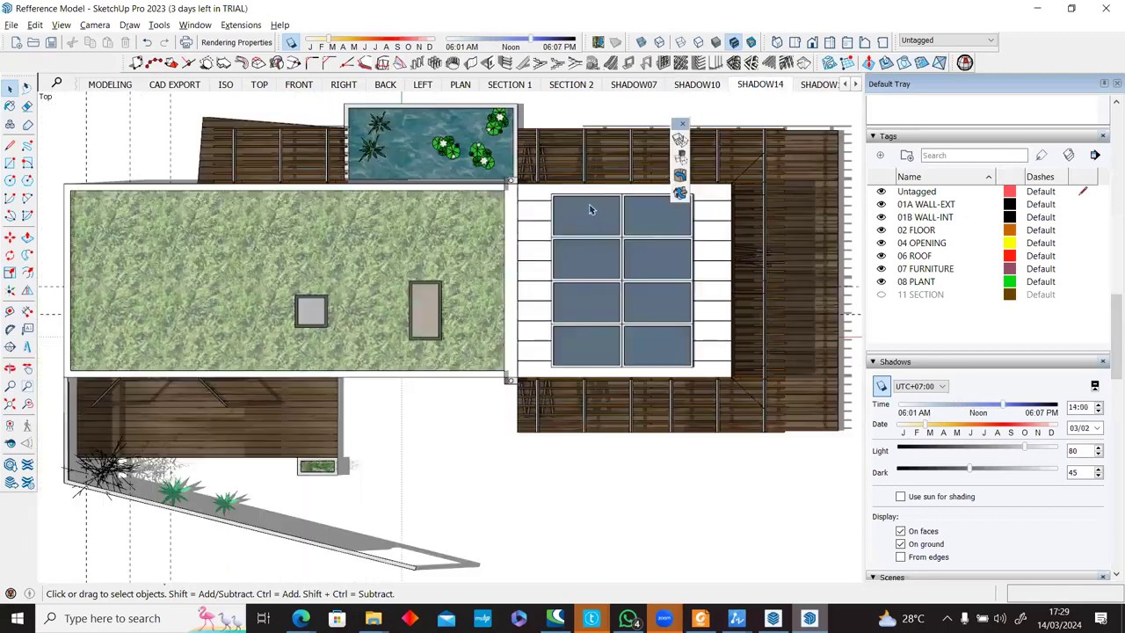
right_click(761, 86)
click(764, 140)
click(856, 83)
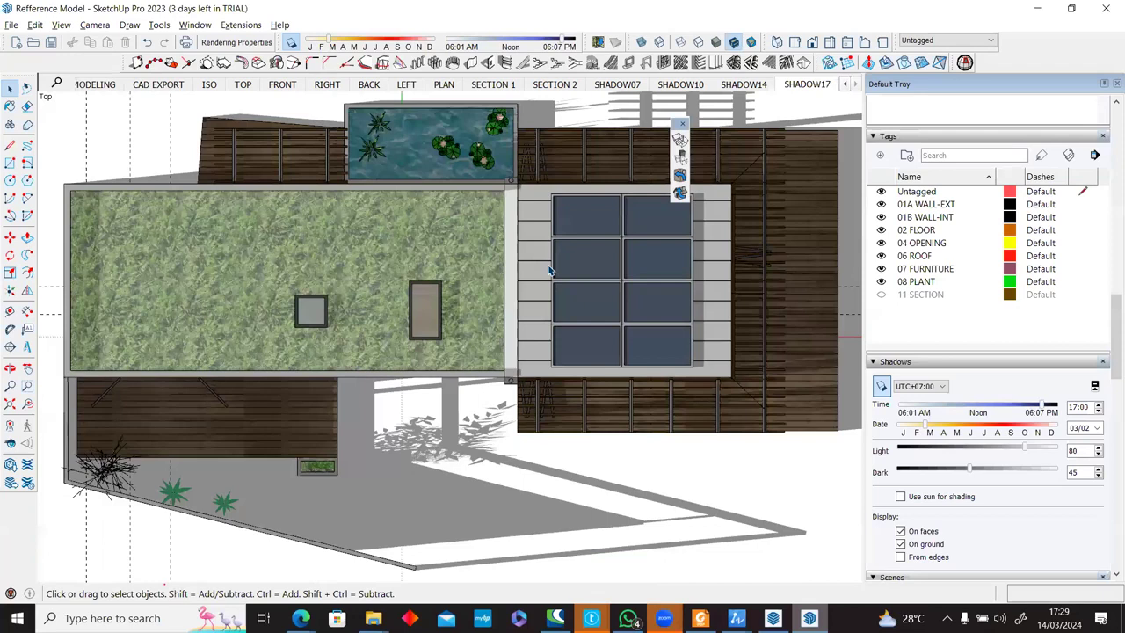
right_click(549, 274)
right_click(816, 88)
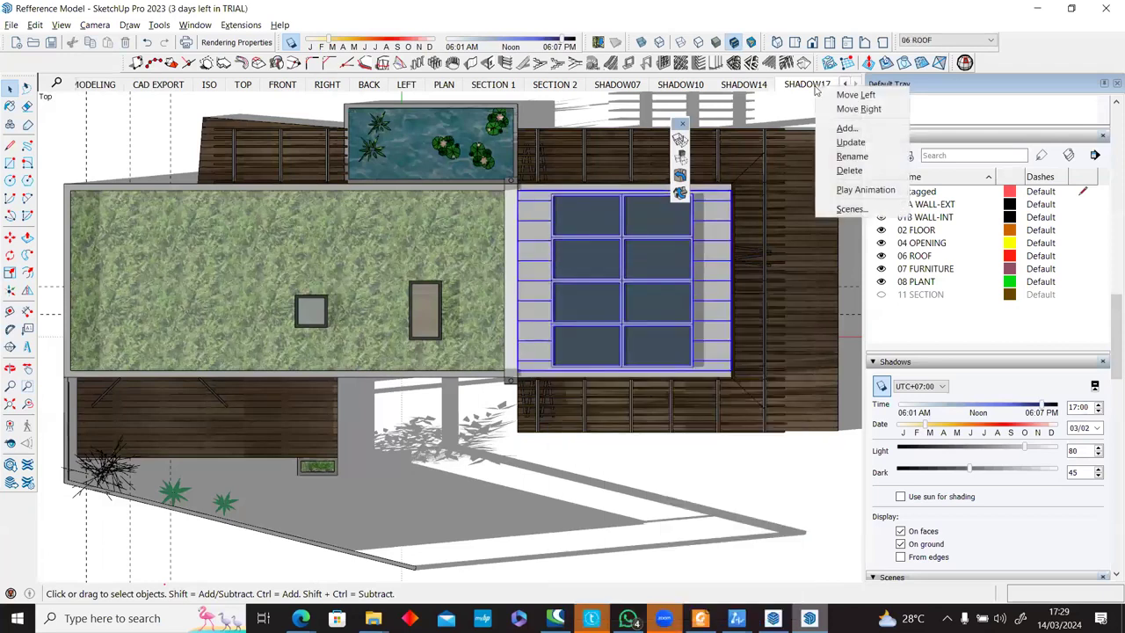
click(820, 141)
click(761, 450)
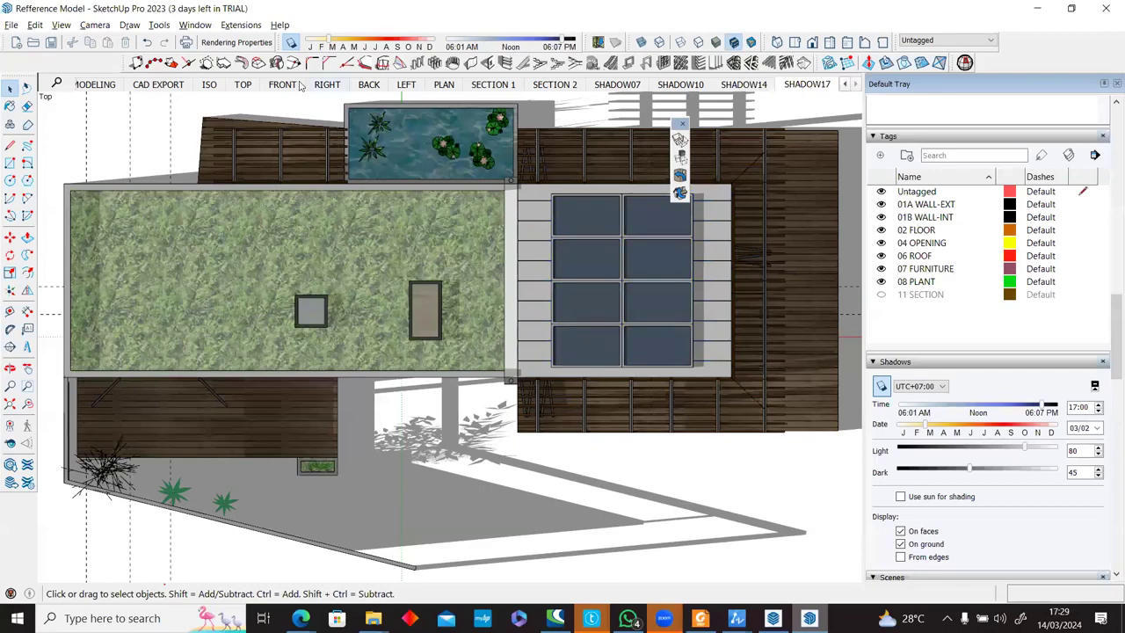
Switch to the ISO scene and save the model to the Desktop as a new file named Refference Model 01.skp.
click(208, 84)
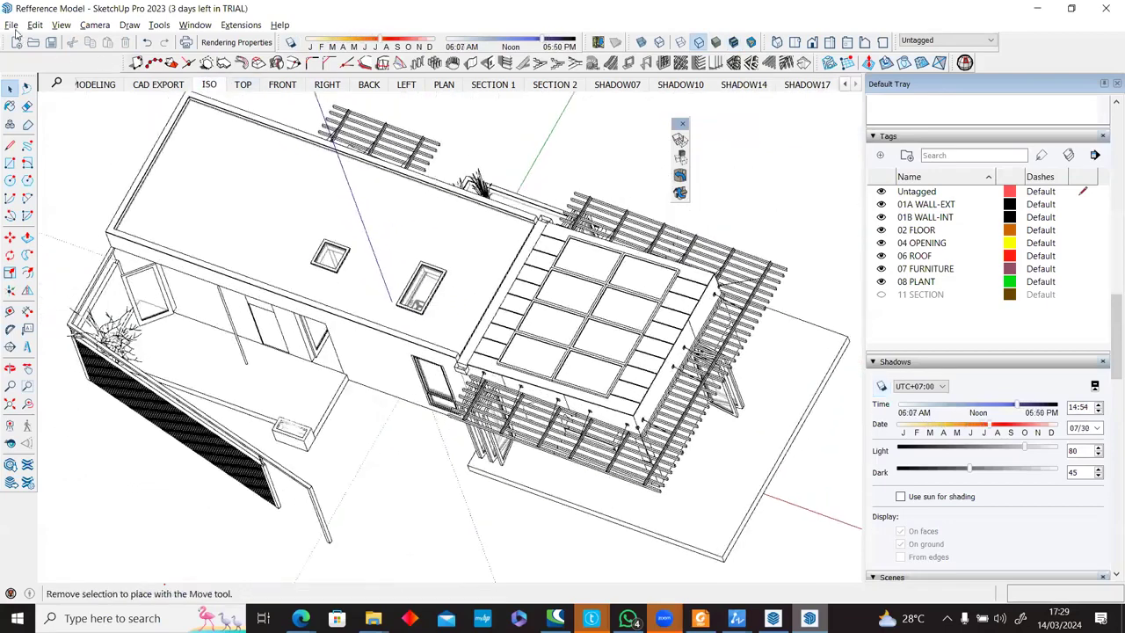
click(11, 25)
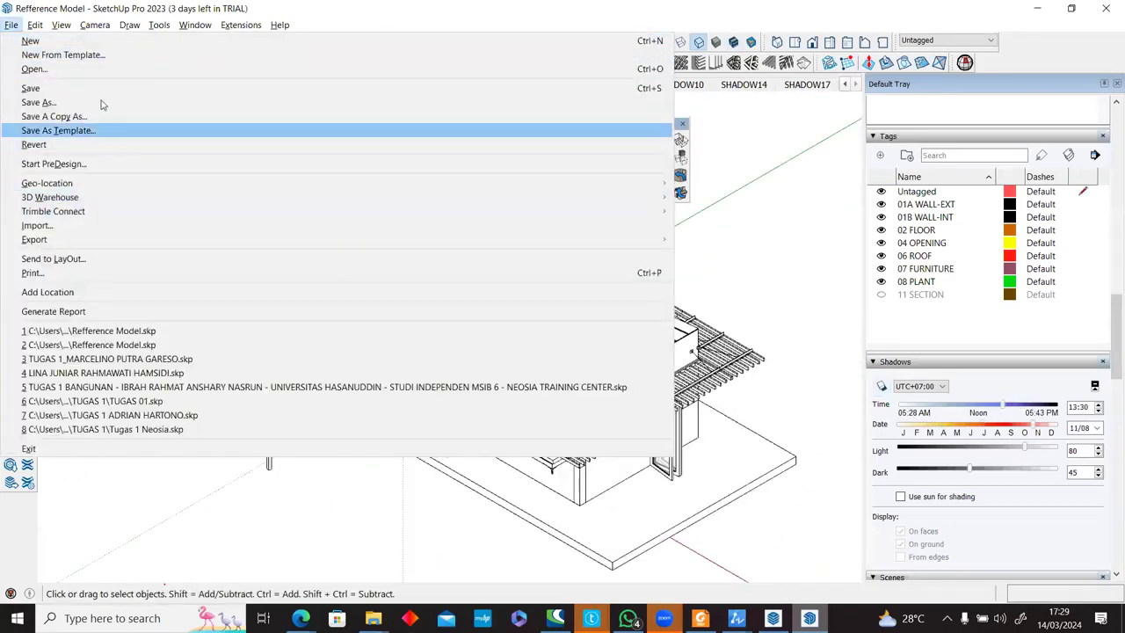
mouse_move(88, 25)
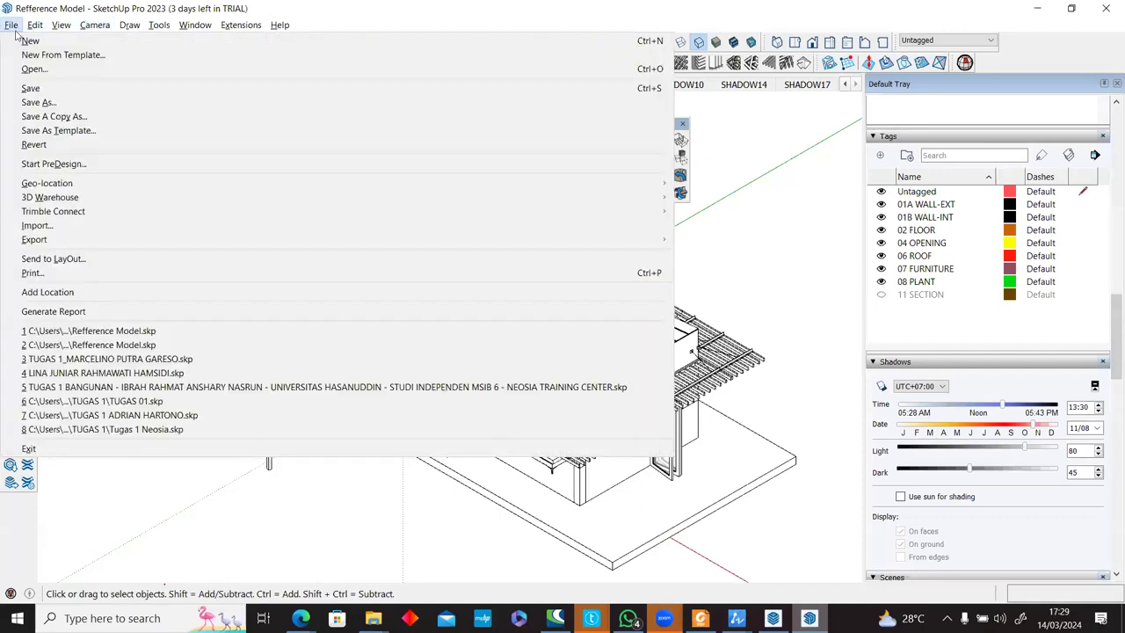
click(53, 100)
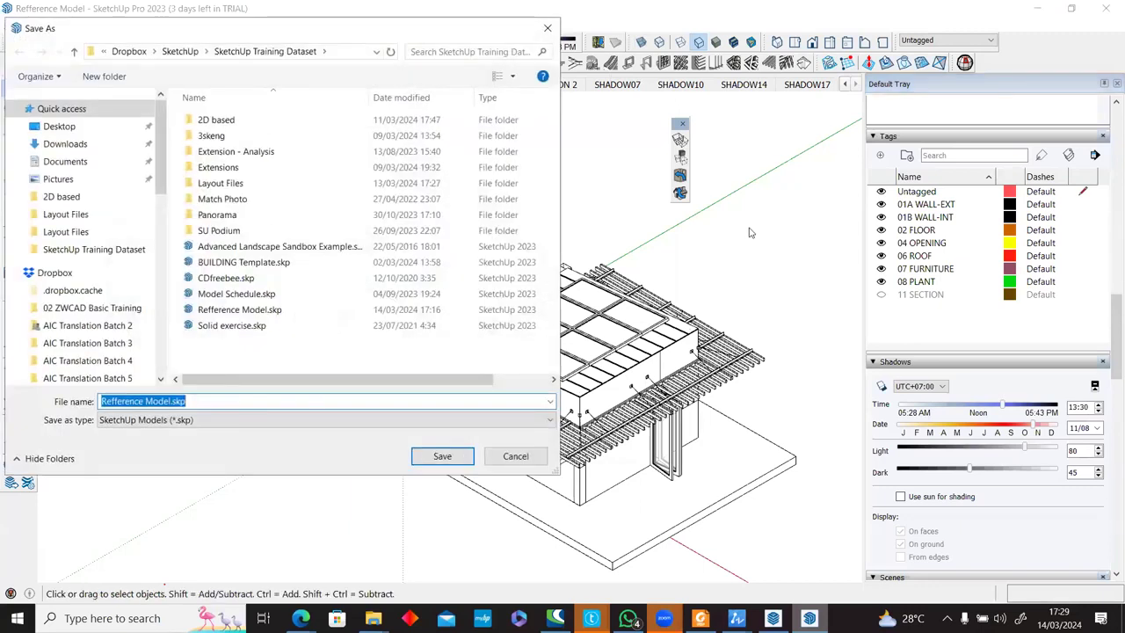
click(169, 401)
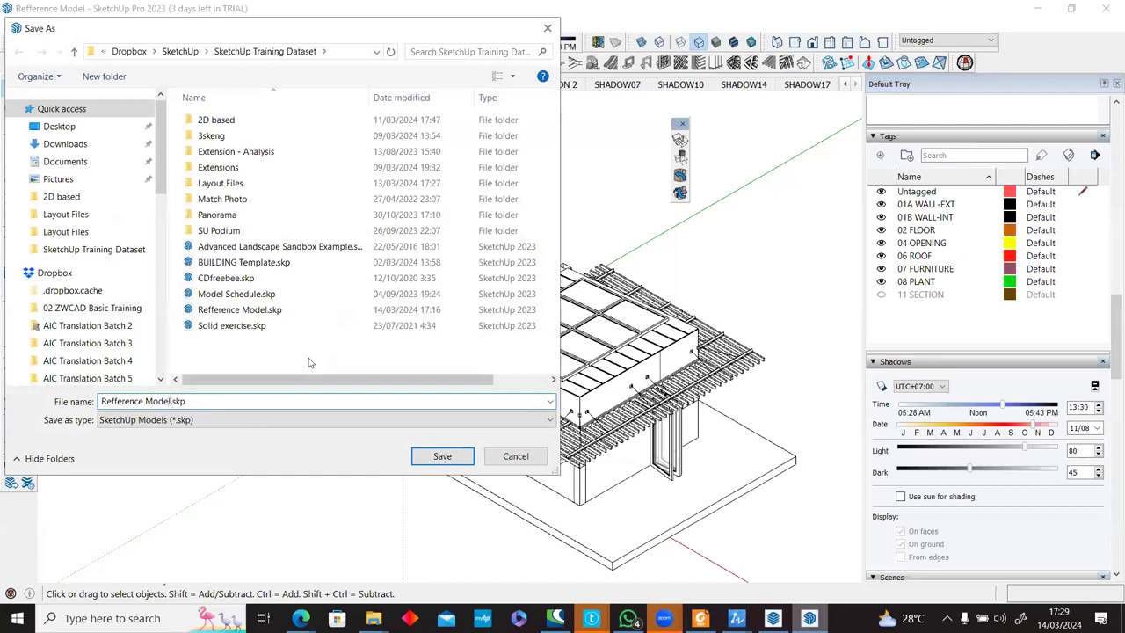
text(01)
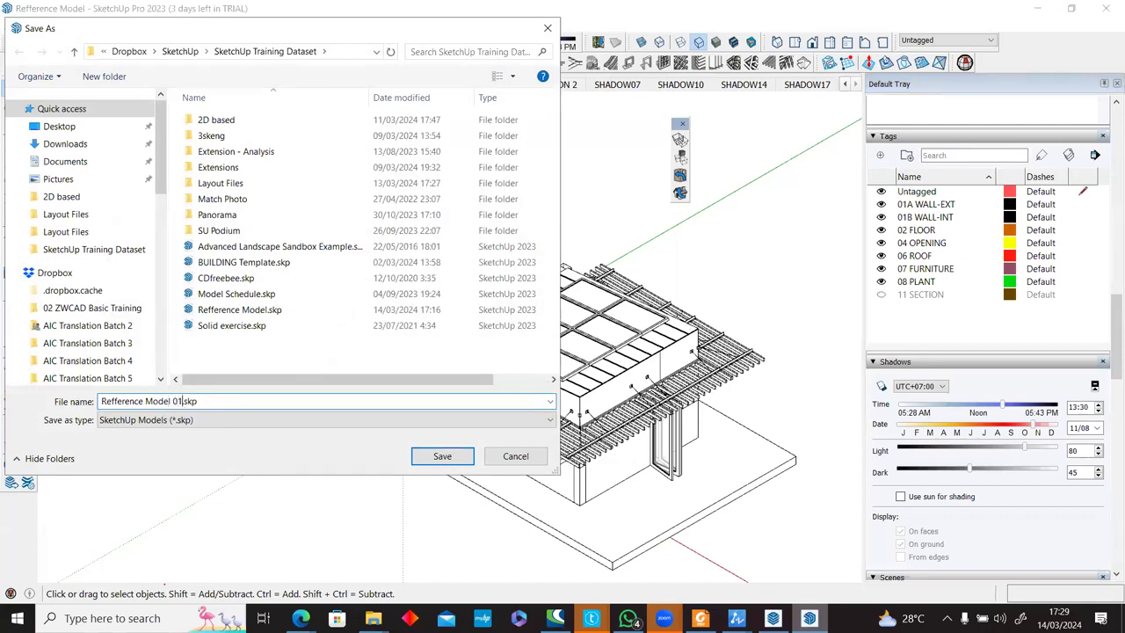
click(67, 127)
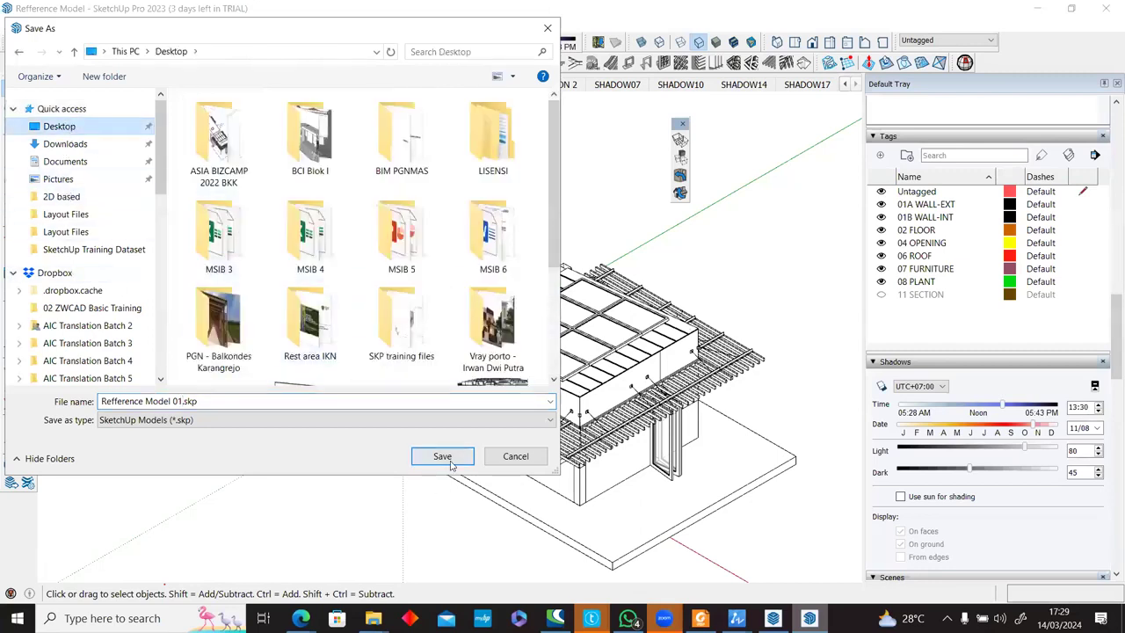
click(447, 458)
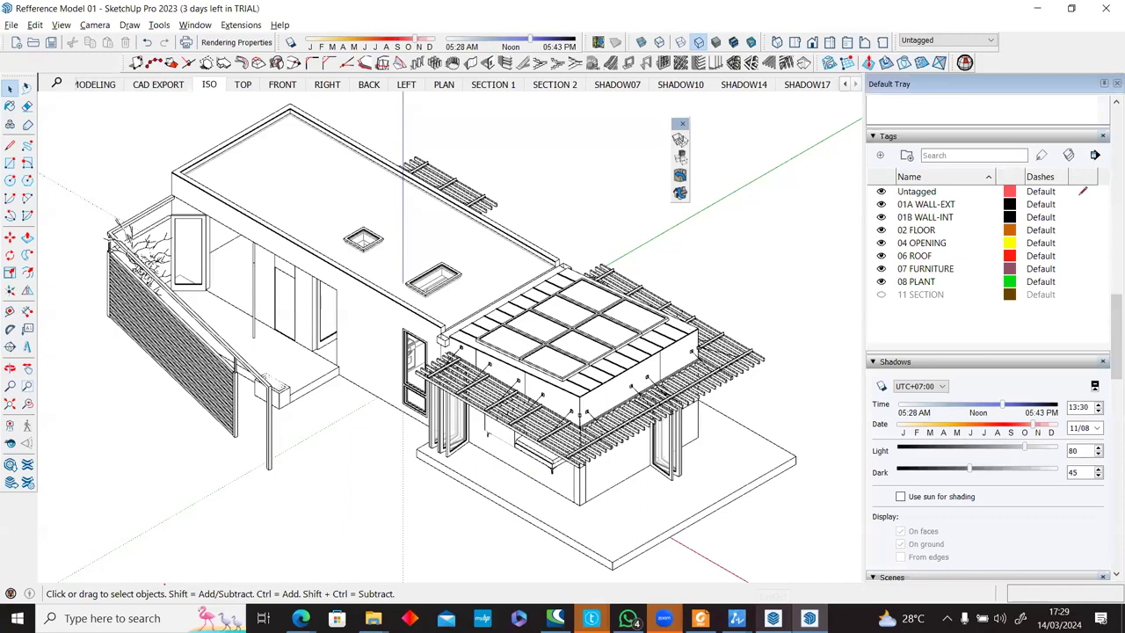
Switch to LayOut, relink the missing SketchUp reference to Refference Model 01.skp on the Desktop and close the document setup.
click(773, 618)
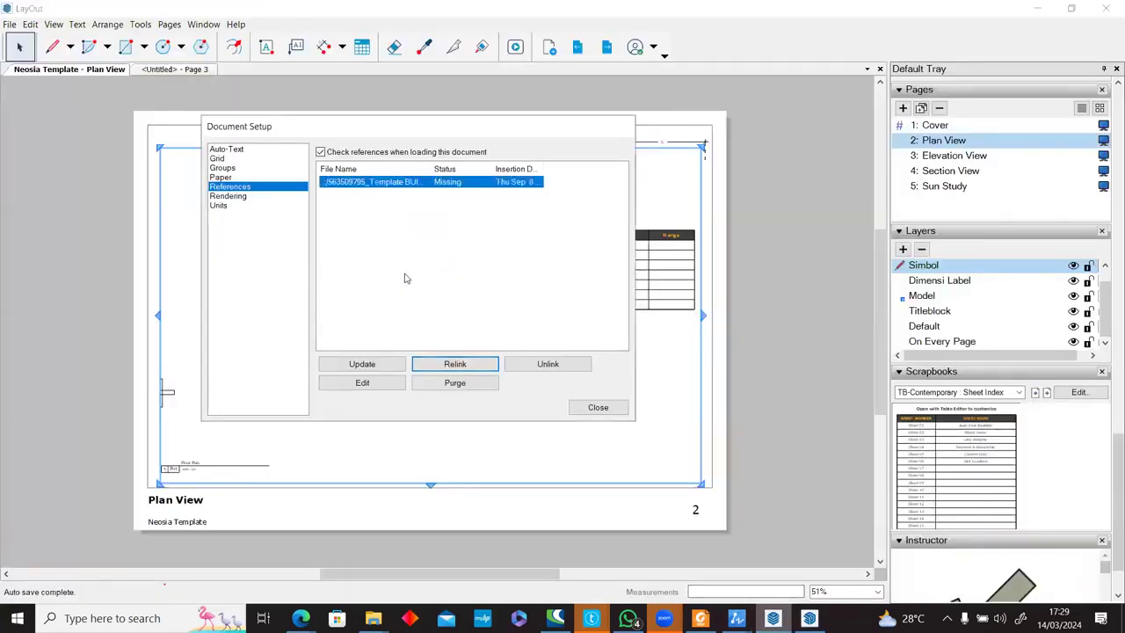
drag(439, 129, 731, 127)
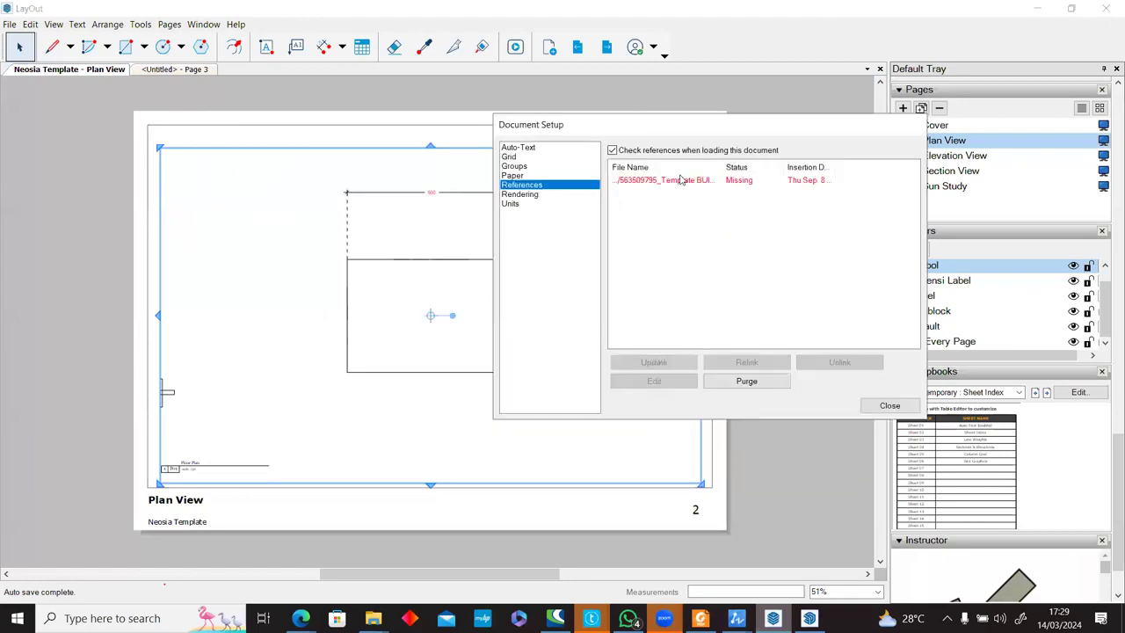
click(690, 181)
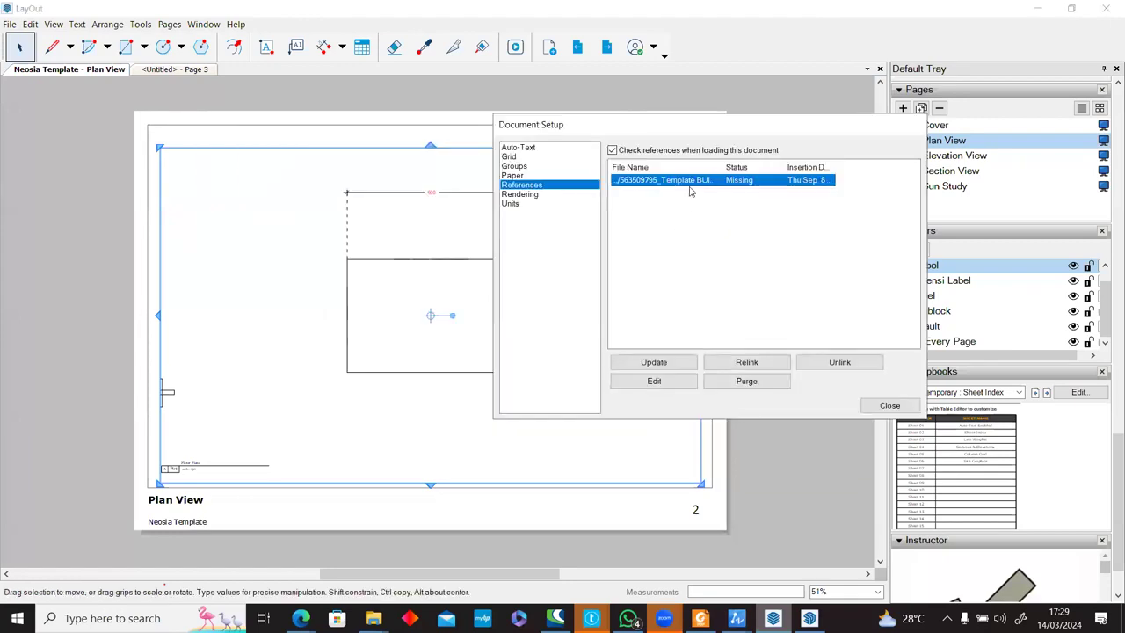
click(746, 361)
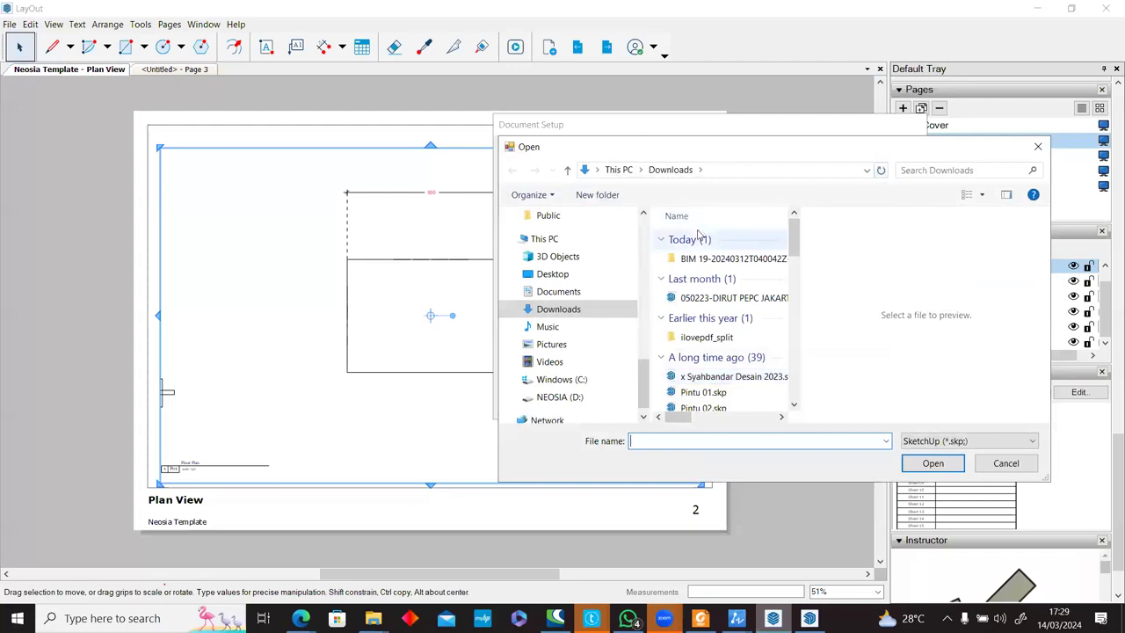
click(552, 274)
drag(794, 231, 800, 400)
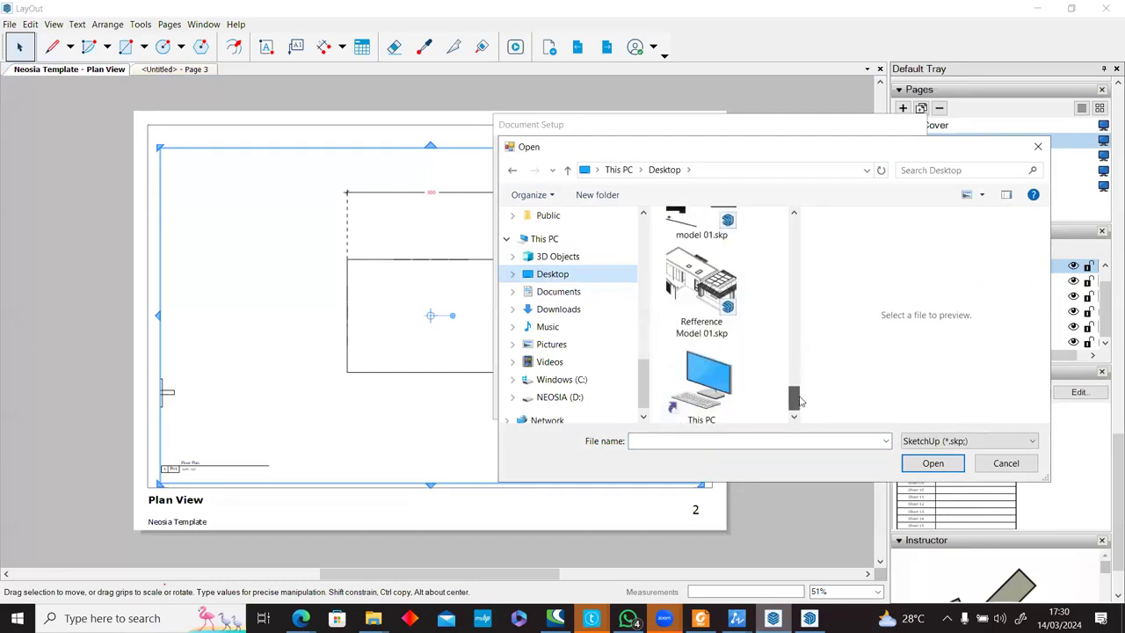
click(701, 285)
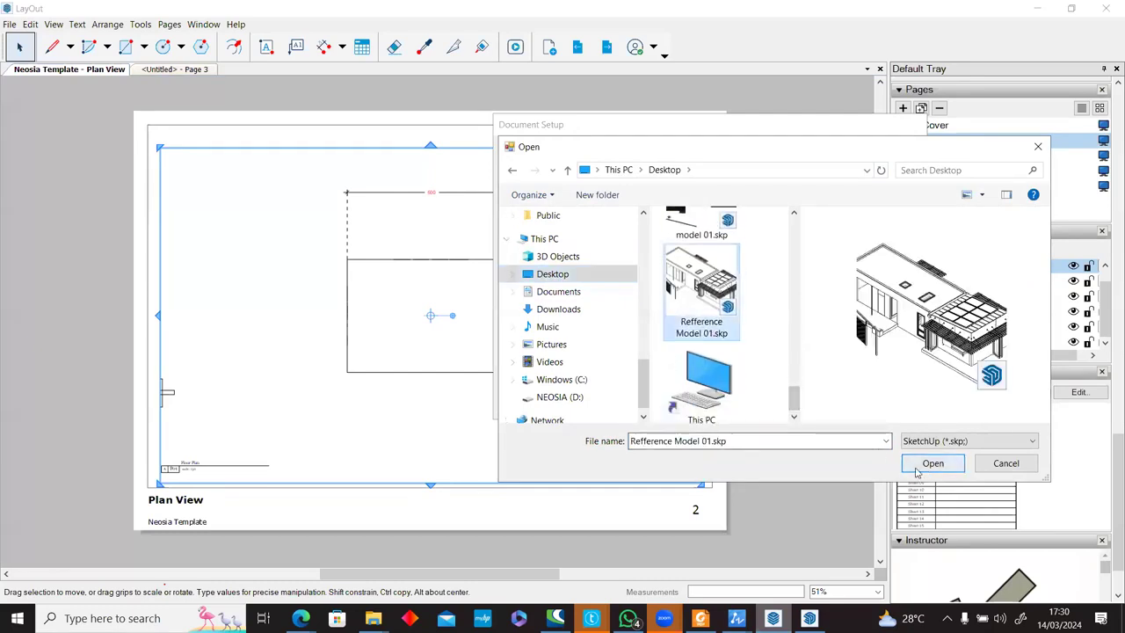
click(933, 463)
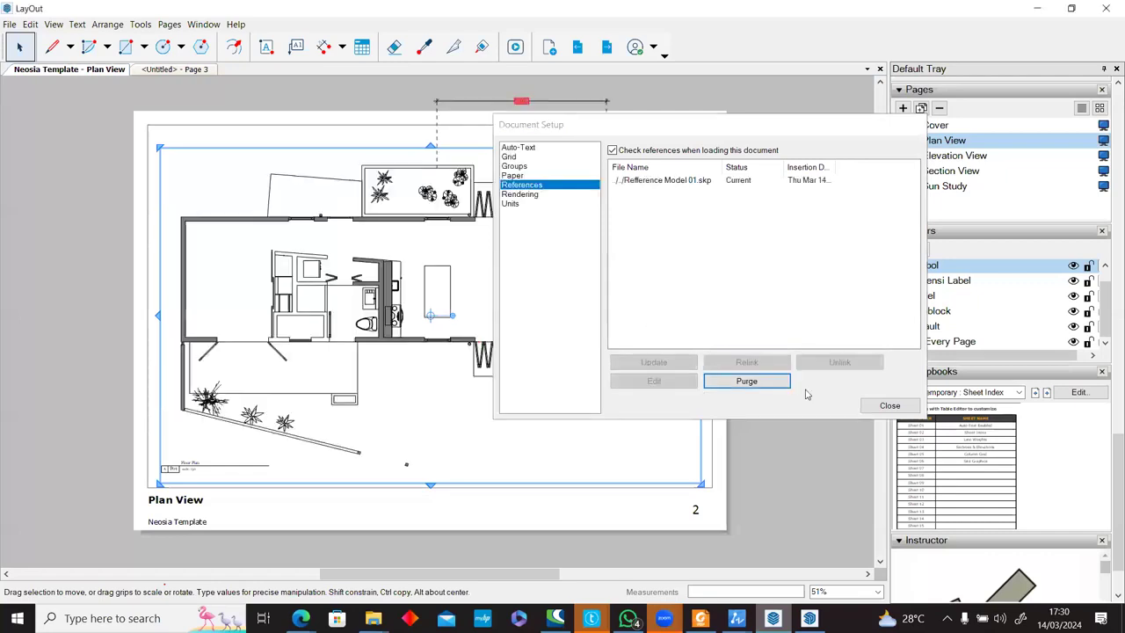
click(888, 406)
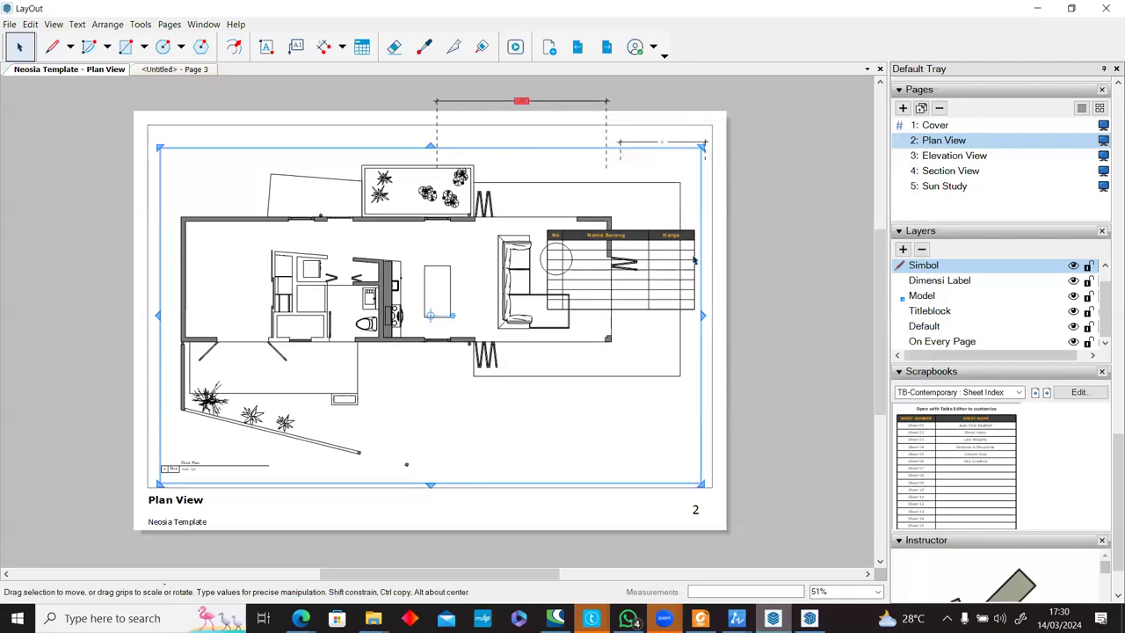
Delete the Nama Barang table and the red-highlighted dimension above the drawing from the Plan View page.
click(692, 248)
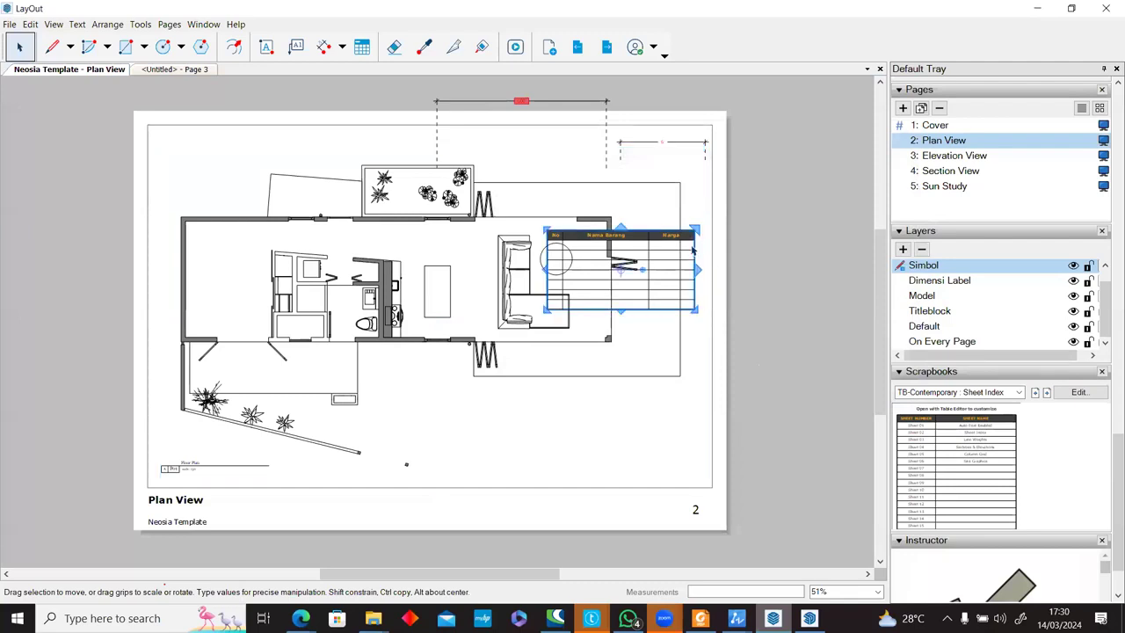
key(Delete)
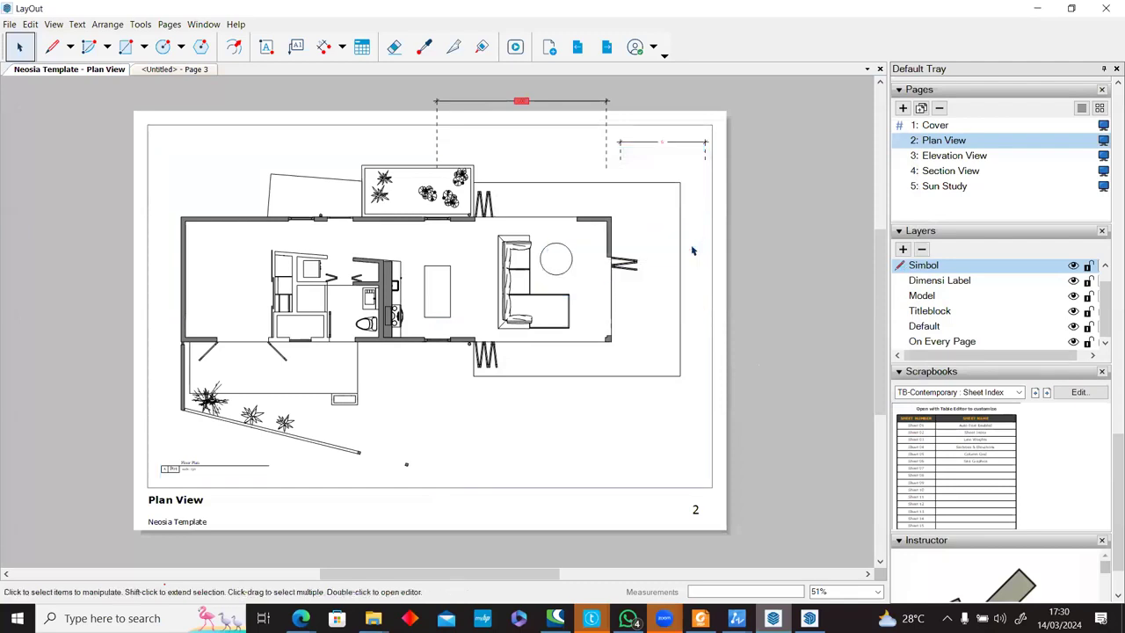
click(545, 102)
key(Delete)
Go to the Elevation View page and examine the red-highlighted South Elevation label and its viewport's options.
click(606, 47)
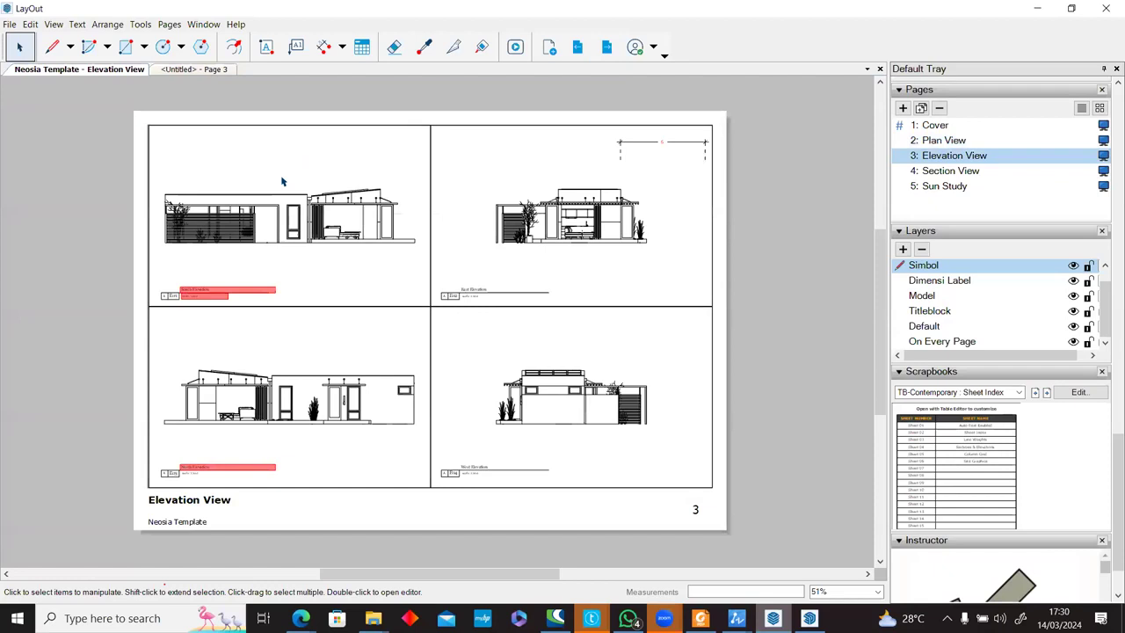
scroll(206, 290, up, 5)
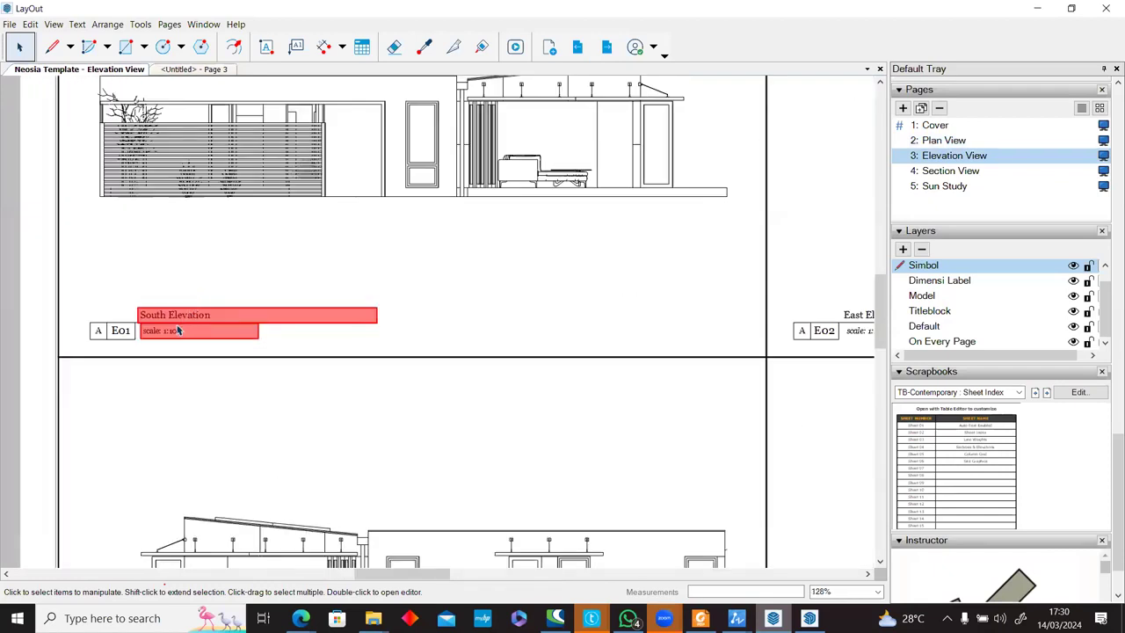
right_click(382, 165)
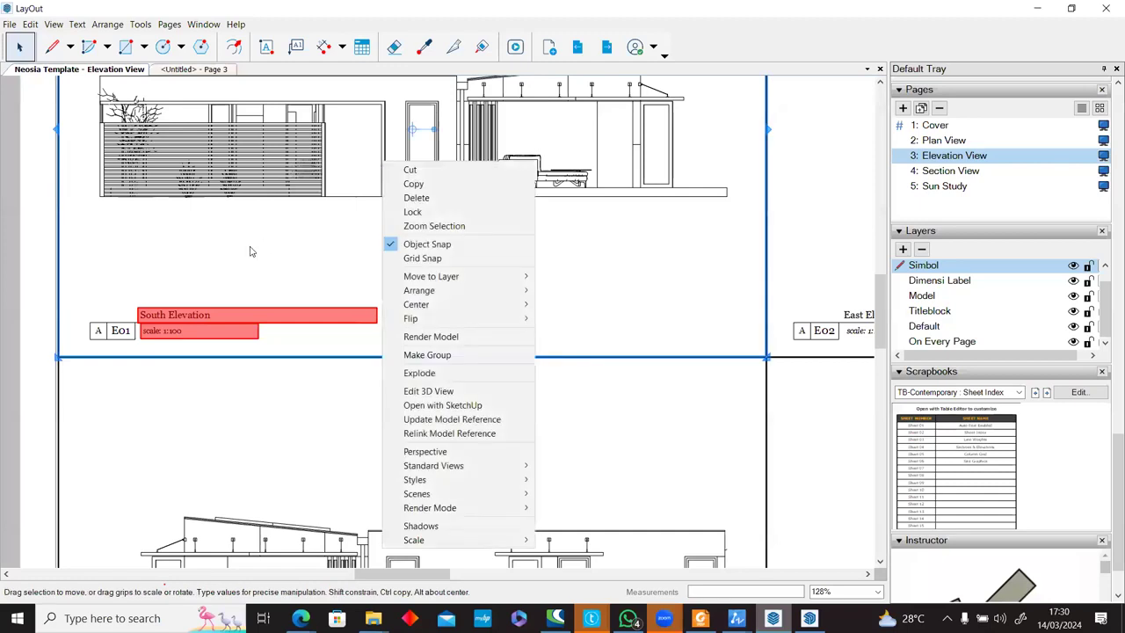
click(38, 232)
scroll(44, 239, down, 4)
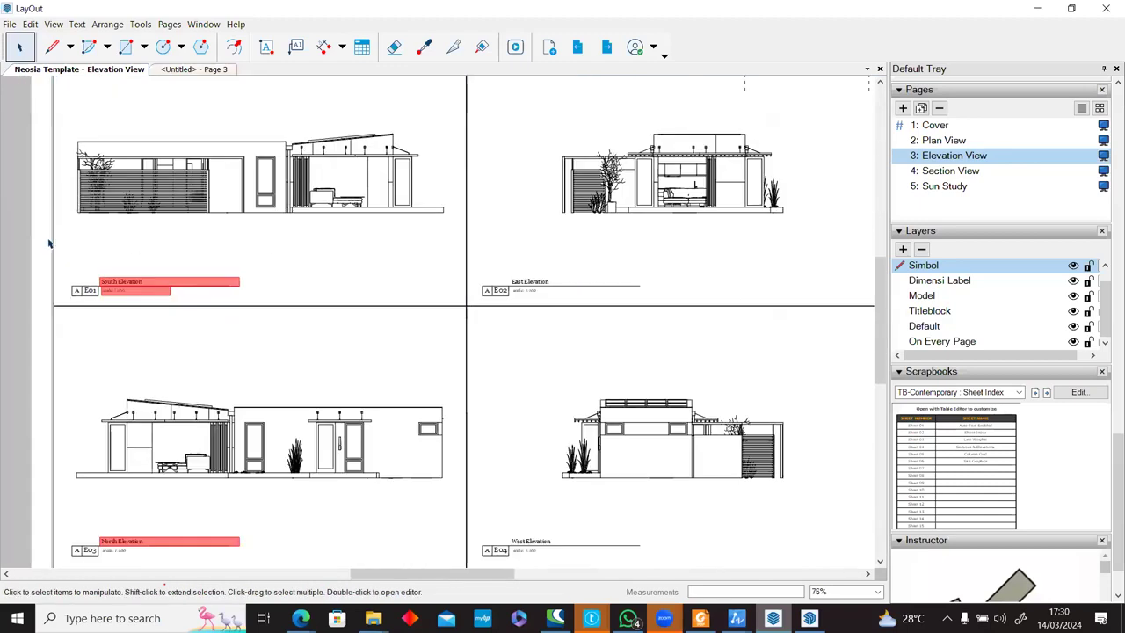
On the Section View page select the S02 label, check the SECTION 1 scene's description in SketchUp, and return to LayOut.
click(607, 48)
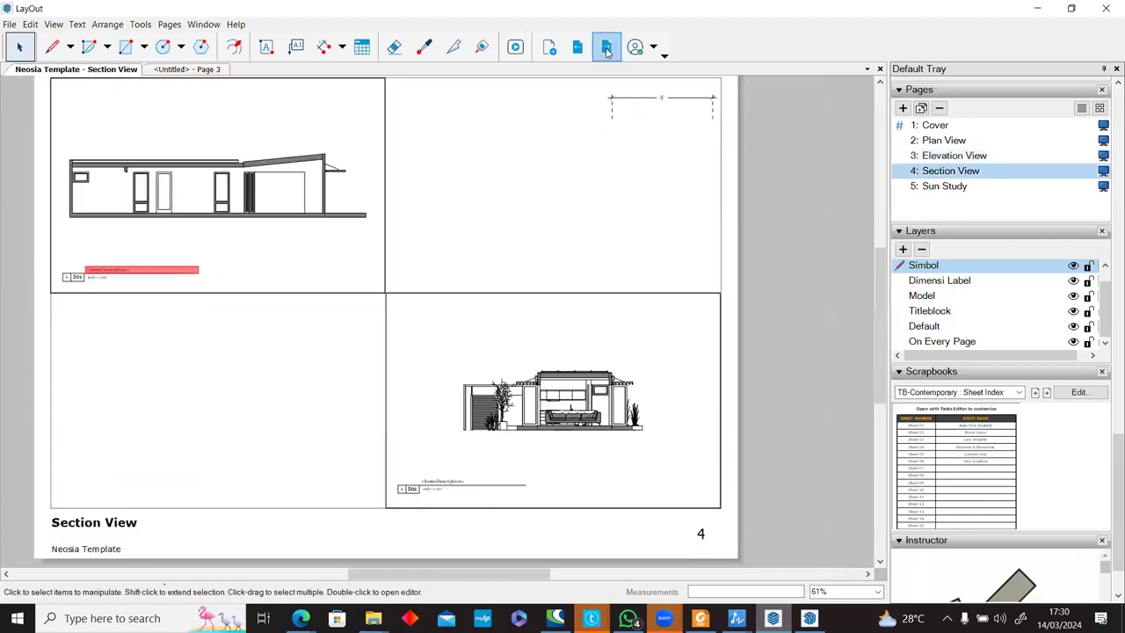
scroll(529, 487, up, 3)
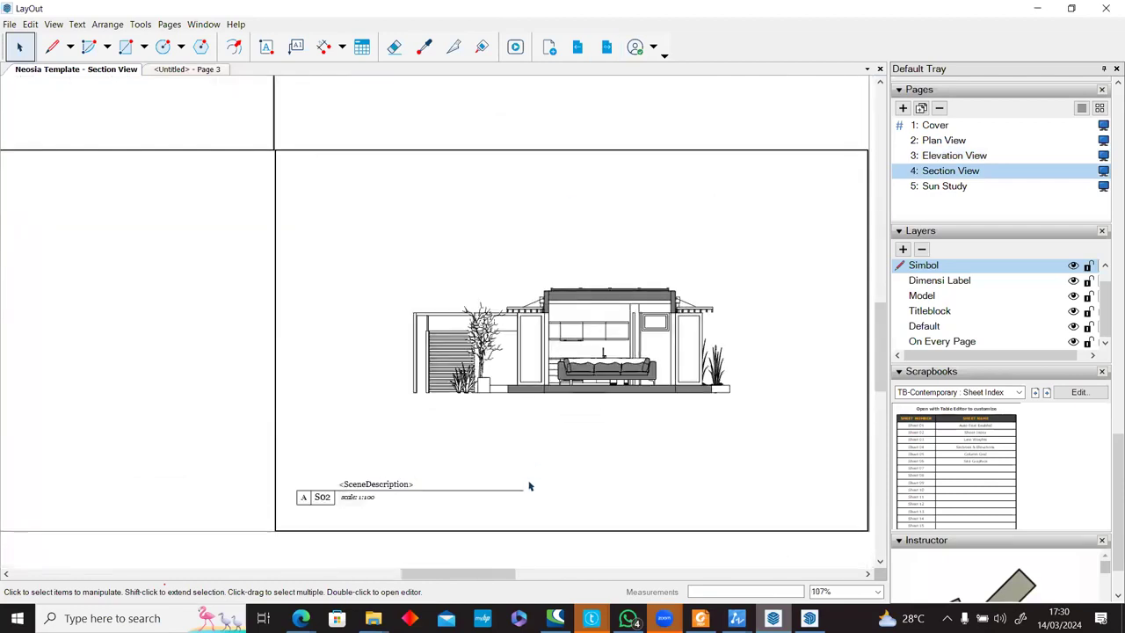
click(384, 486)
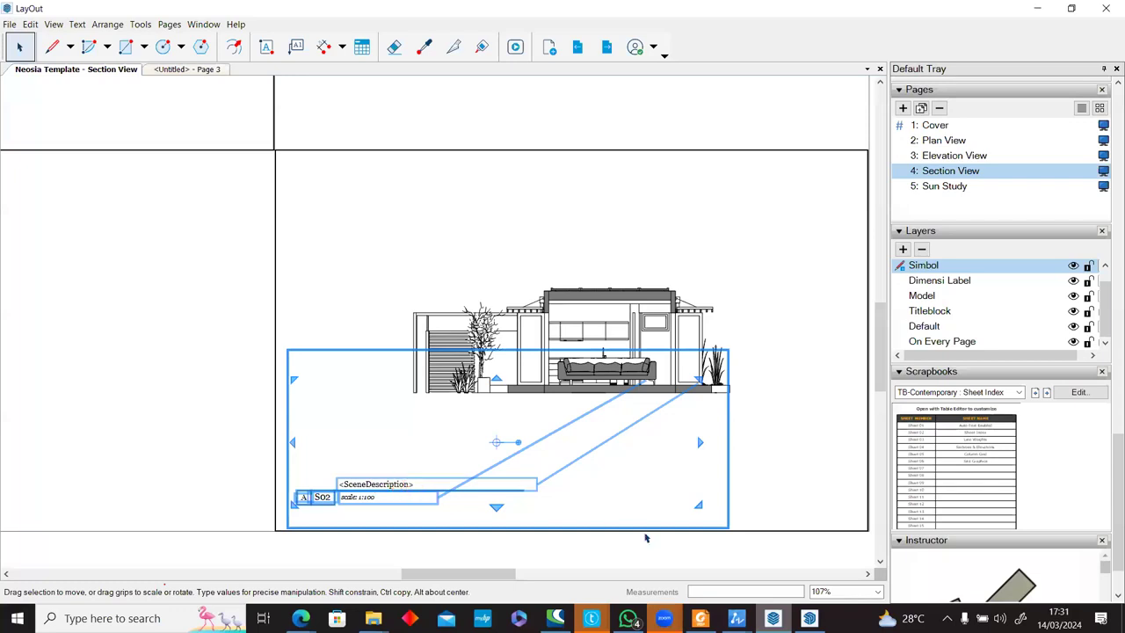
click(809, 618)
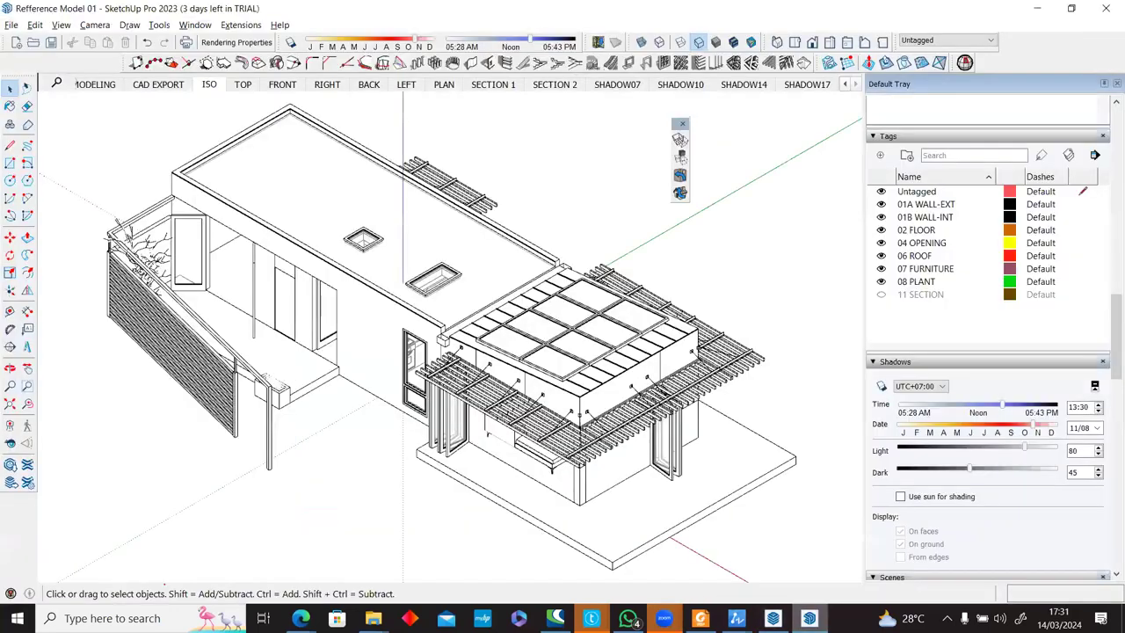
click(495, 86)
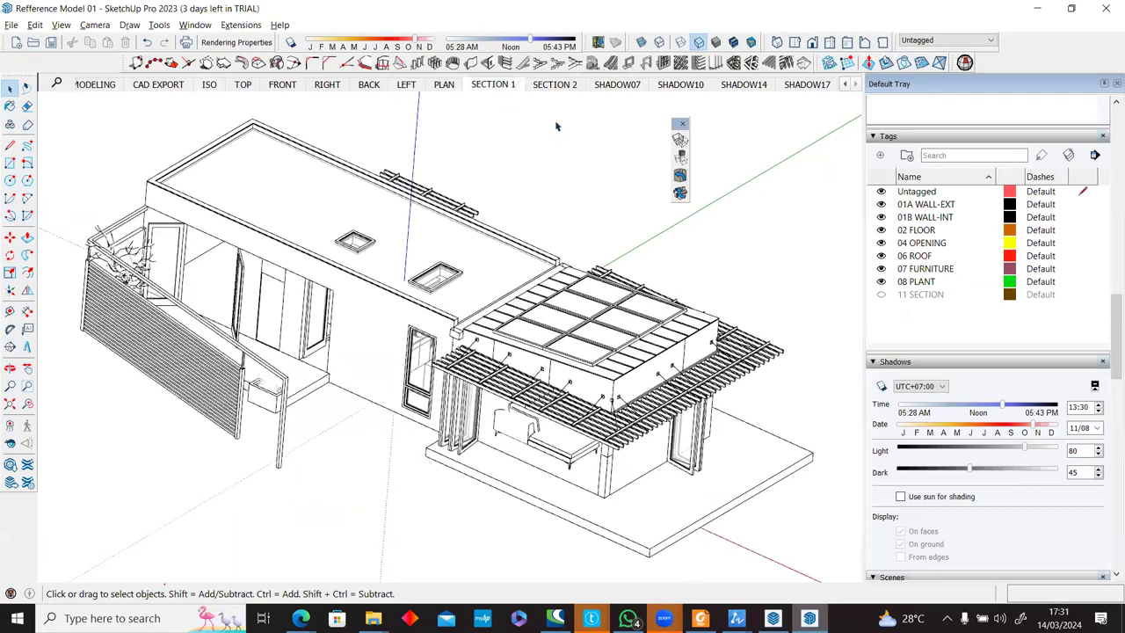
drag(1109, 323, 1109, 389)
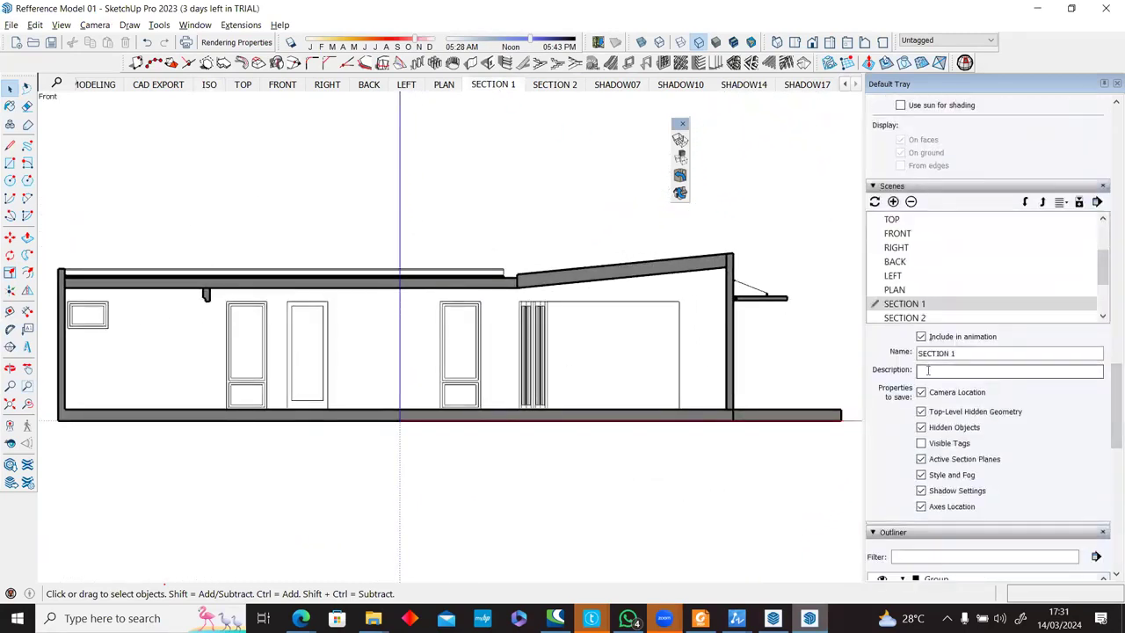
key(alt+Tab)
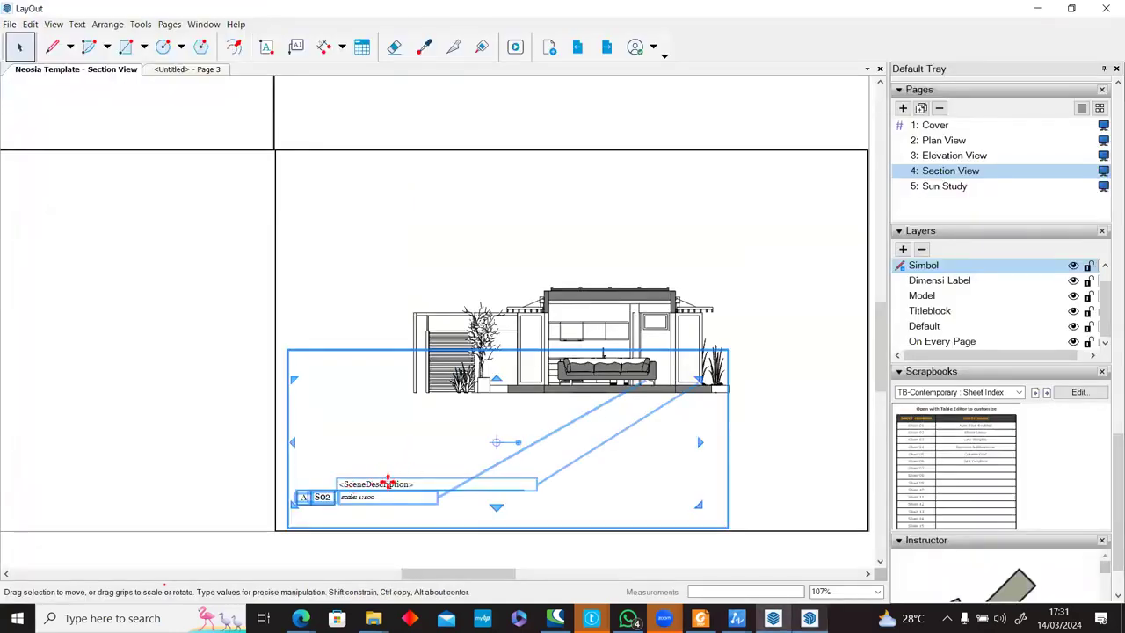
Replace the title text of the S02 section label with the <SceneName> auto-text.
double_click(388, 482)
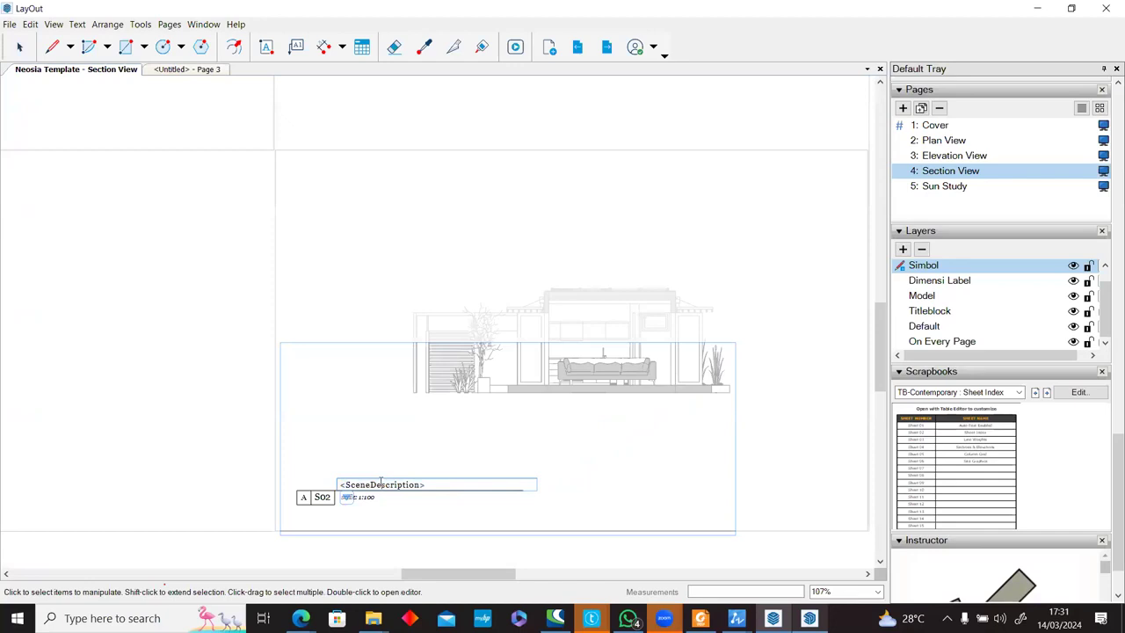
double_click(380, 483)
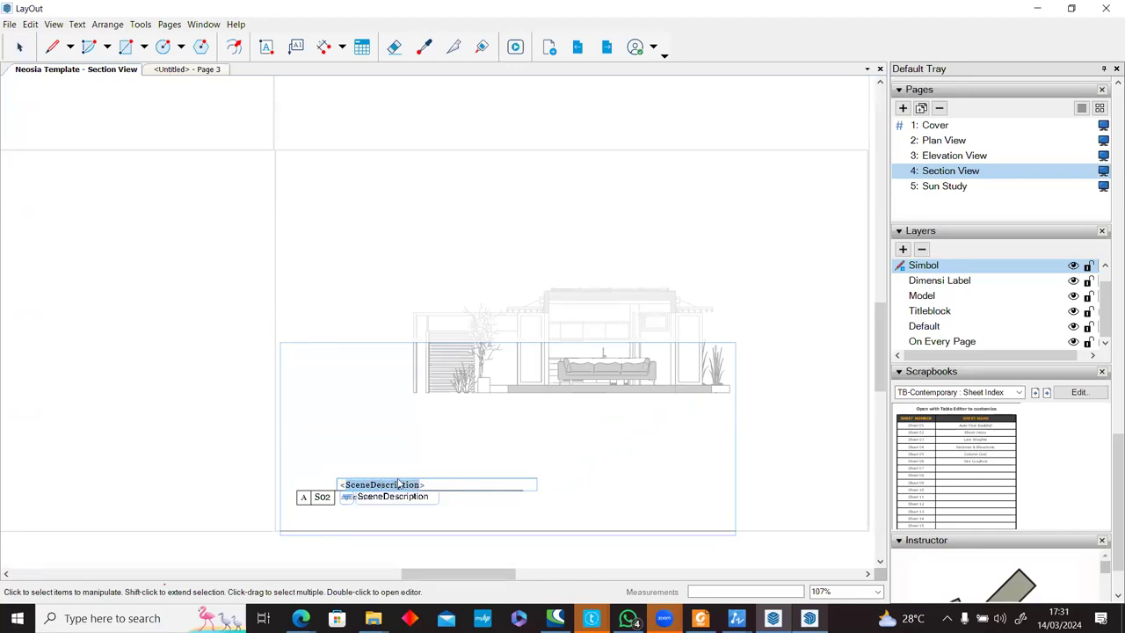
text(SceneName>)
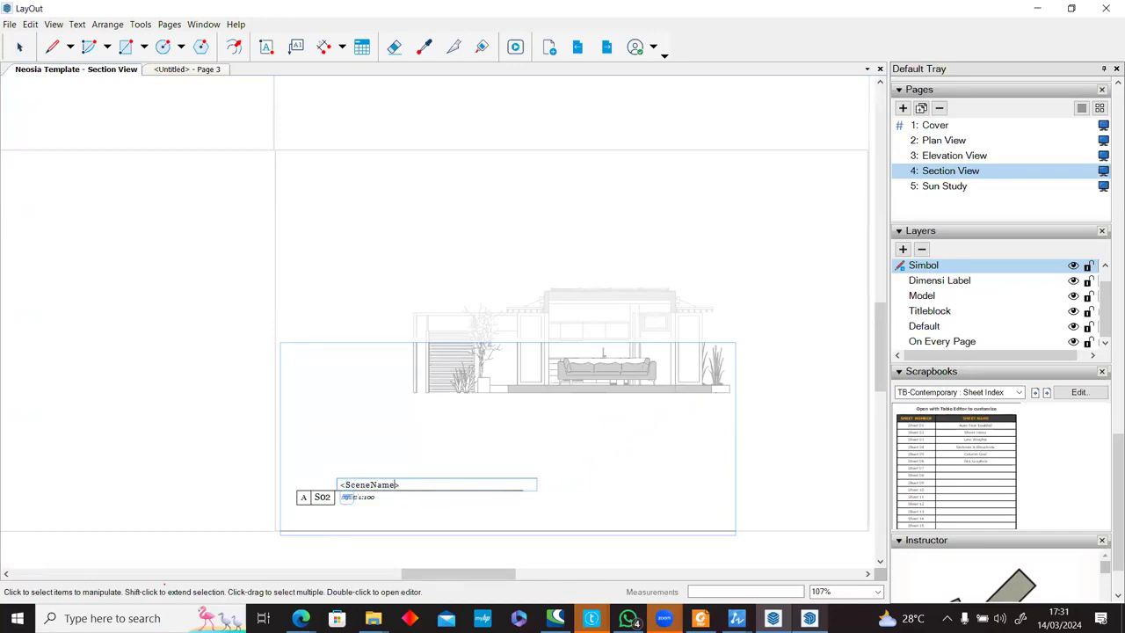
click(764, 470)
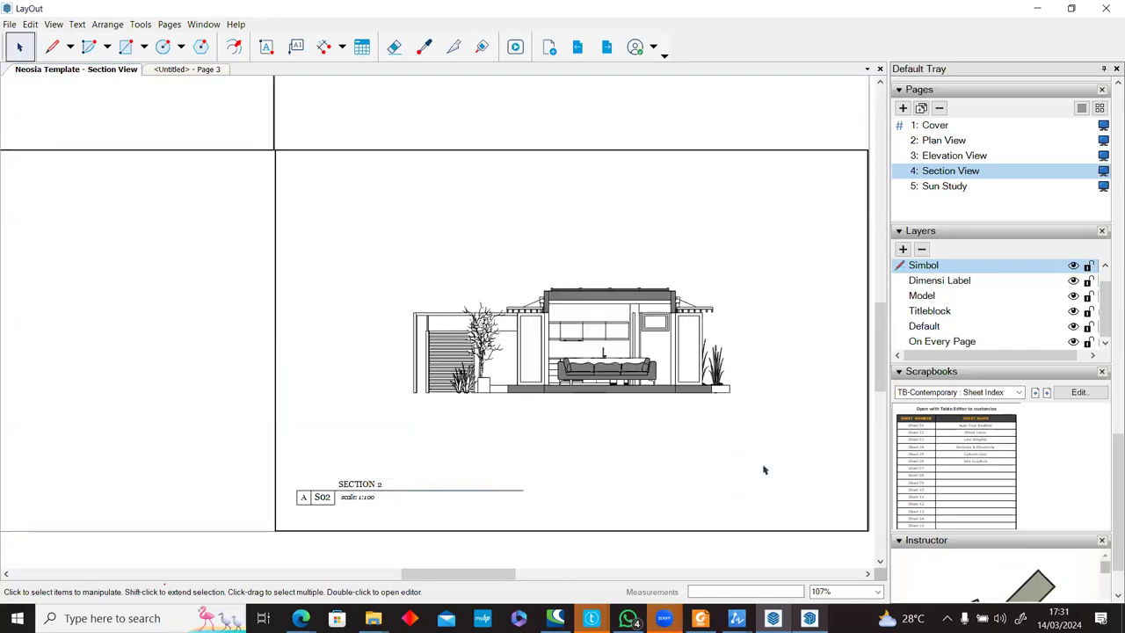
scroll(553, 442, down, 3)
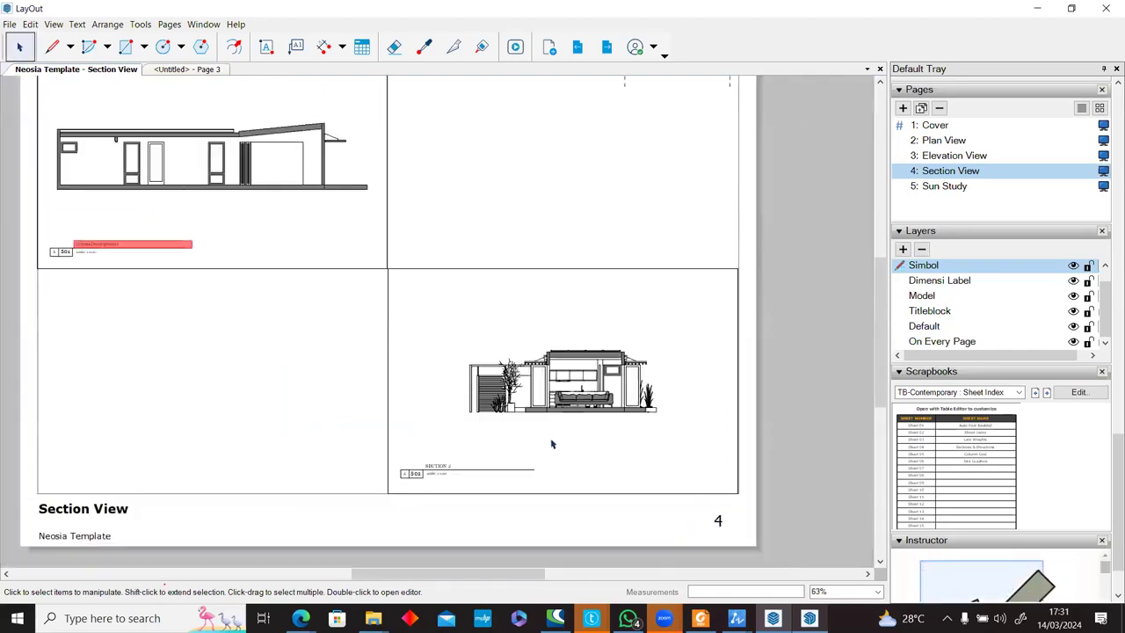
Replace the title text of the S01 section label with the <SceneName> auto-text and leave the label group.
double_click(104, 242)
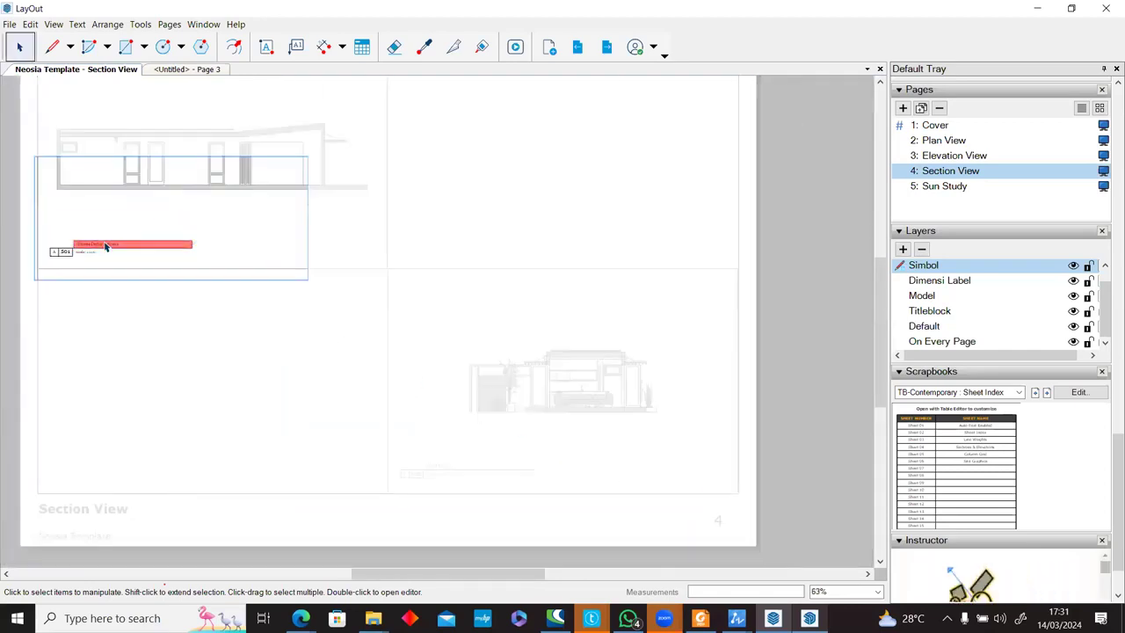
click(106, 246)
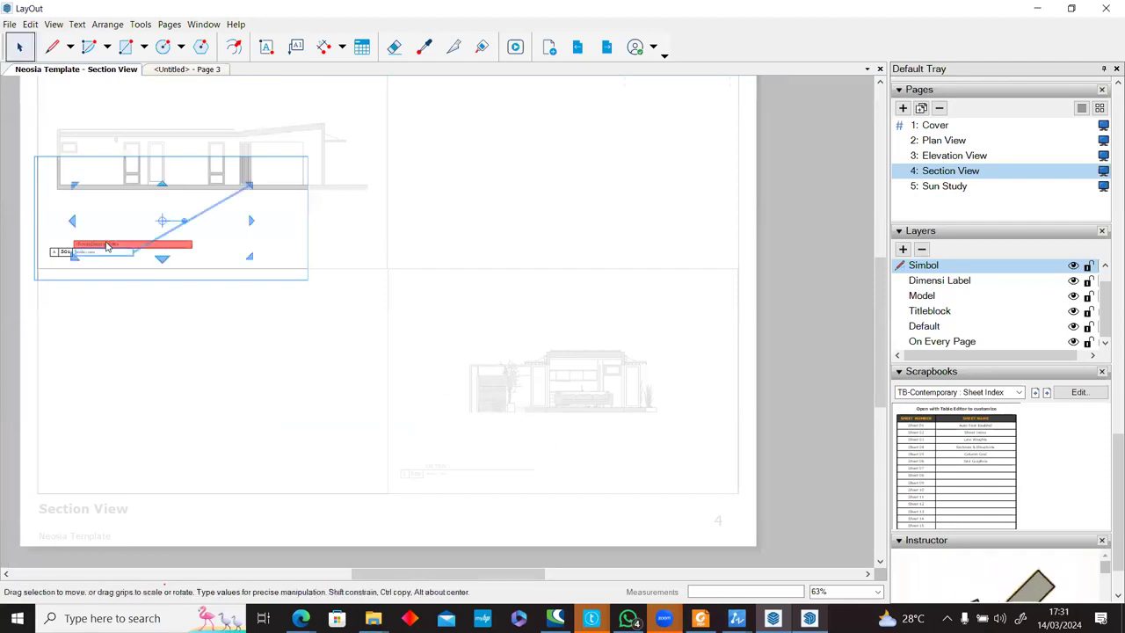
click(166, 245)
key(Escape)
double_click(167, 244)
scroll(167, 244, up, 4)
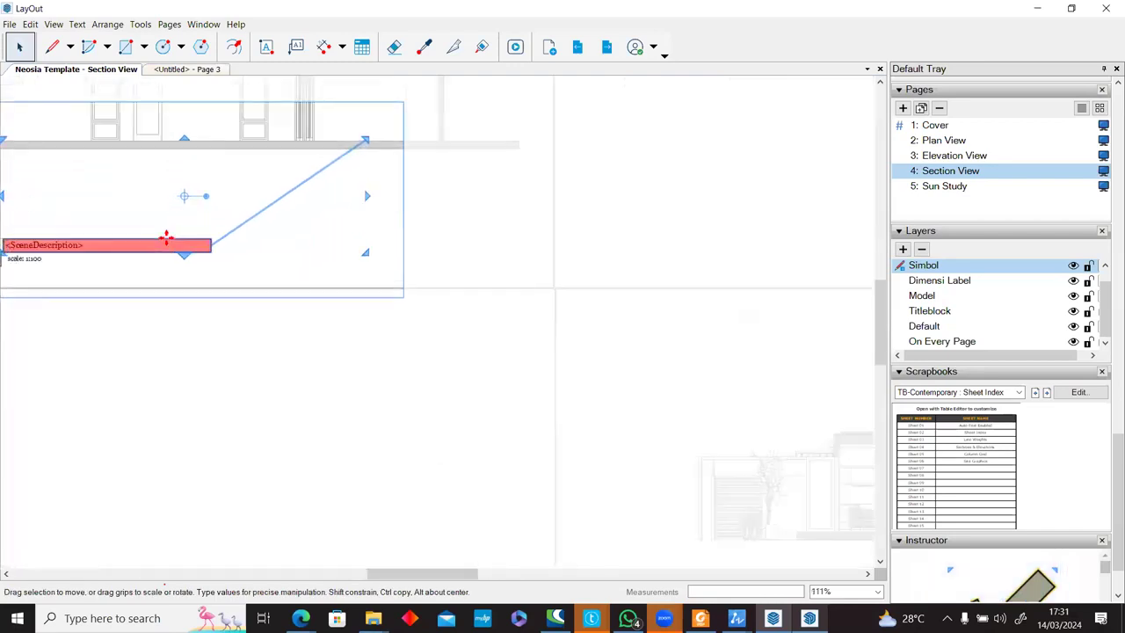
click(168, 253)
middle_drag(168, 252, 648, 264)
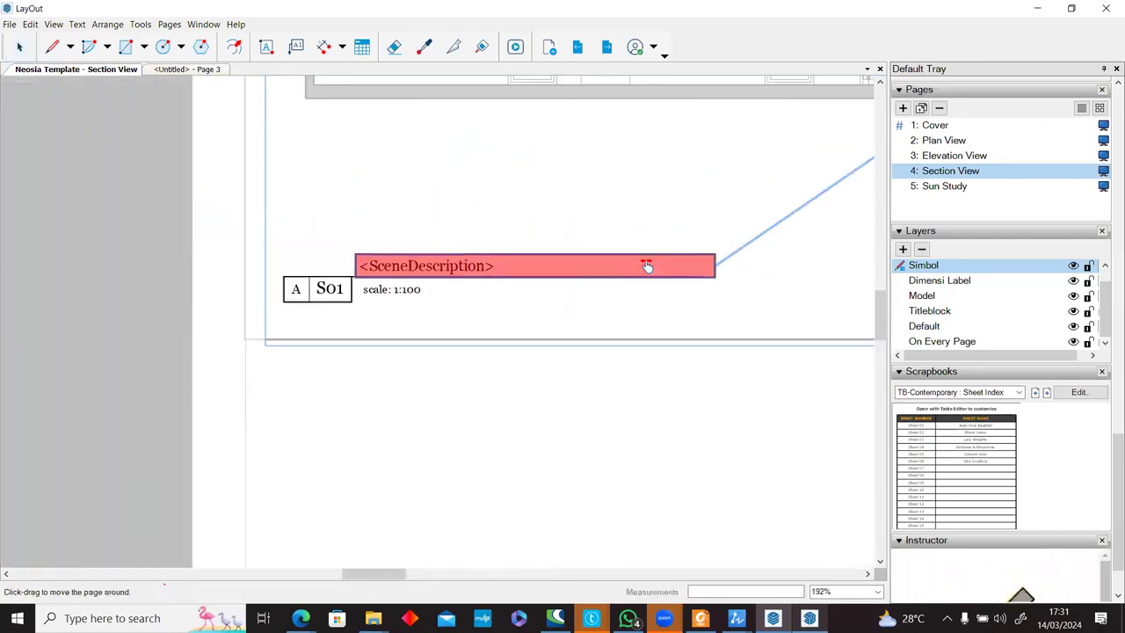
double_click(606, 267)
triple_click(523, 266)
double_click(513, 264)
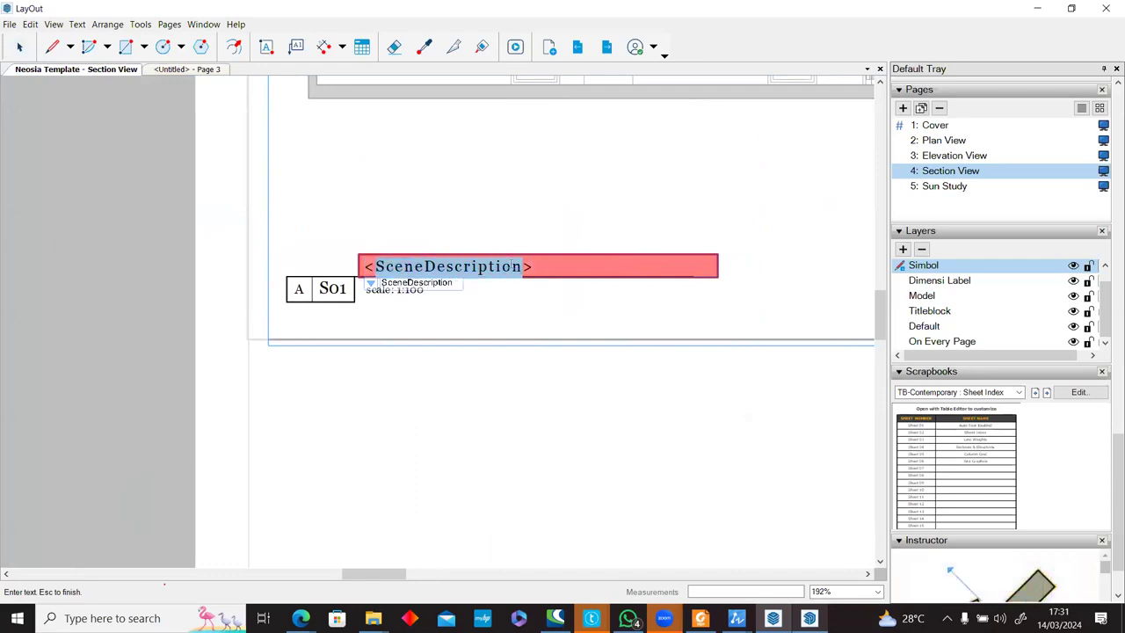
text(SceneName>)
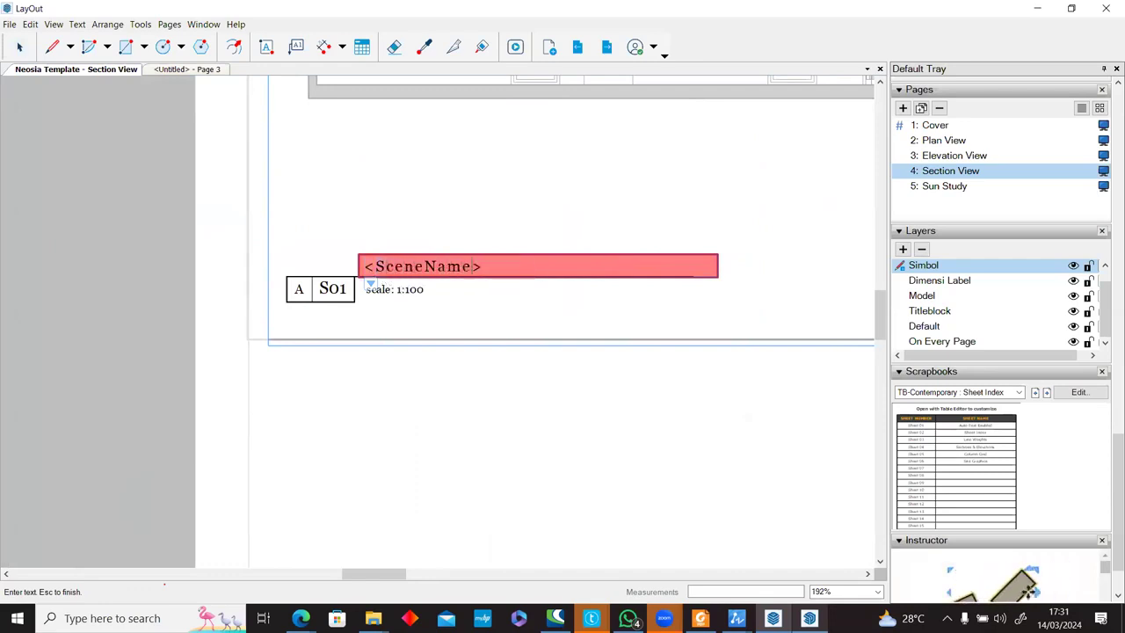
key(Escape)
scroll(232, 247, down, 3)
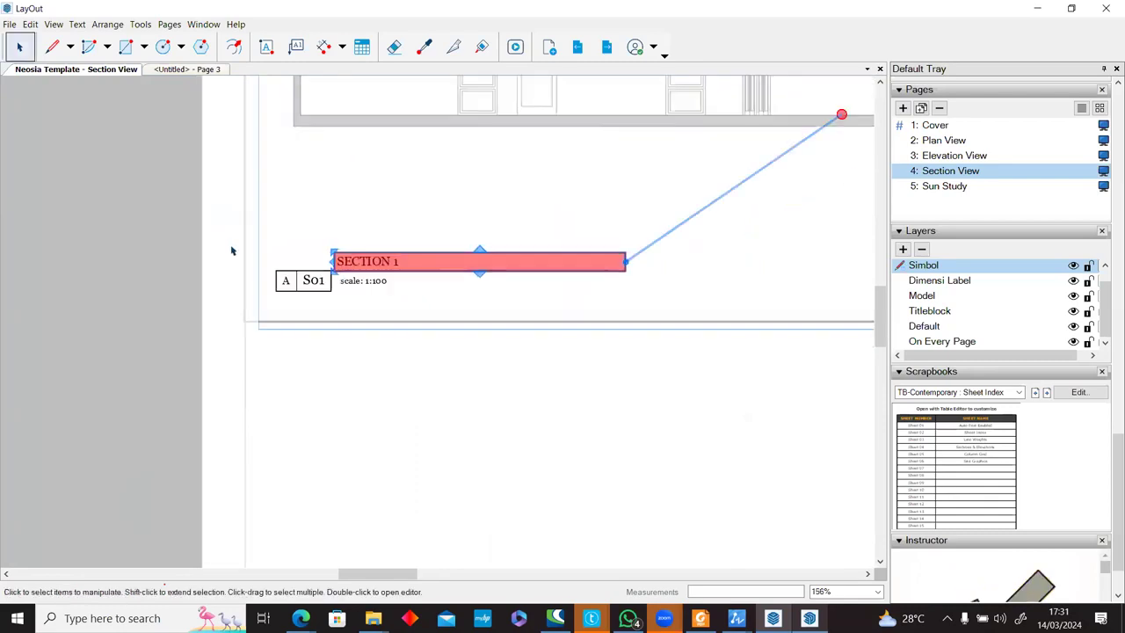
click(226, 253)
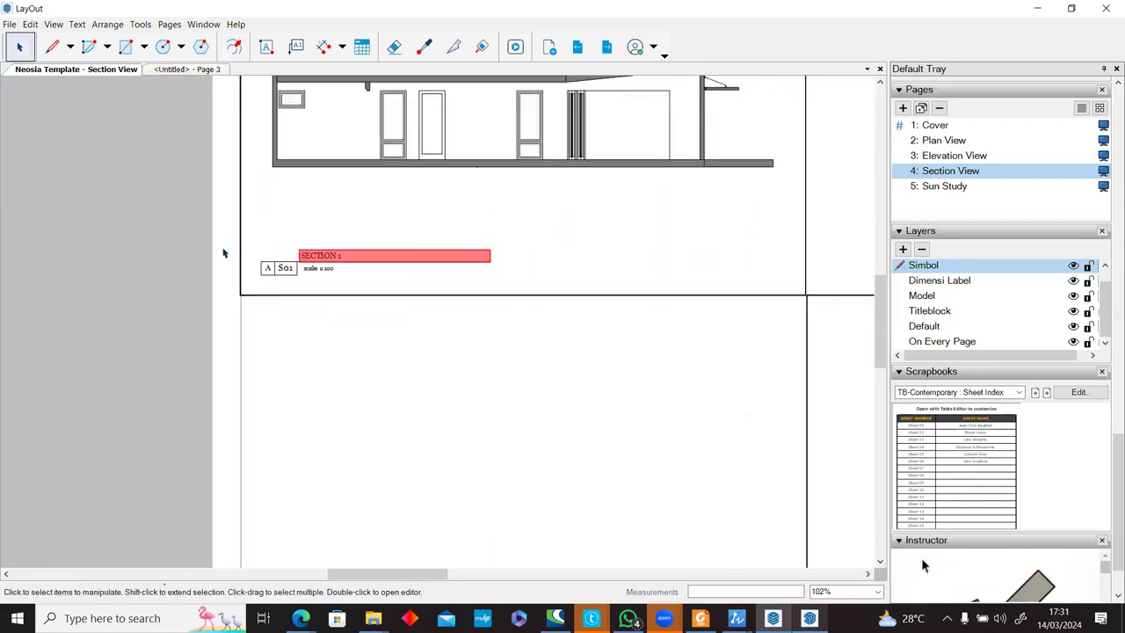
Try to stretch the whole S01 section label horizontally, and undo the stretch.
click(402, 255)
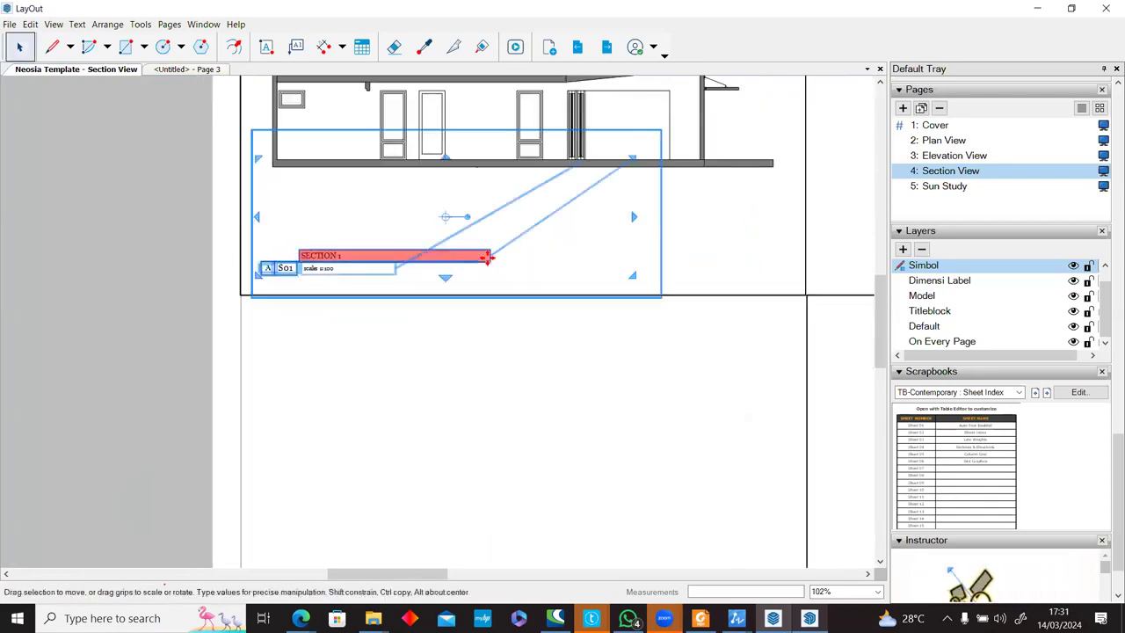
scroll(489, 256, up, 2)
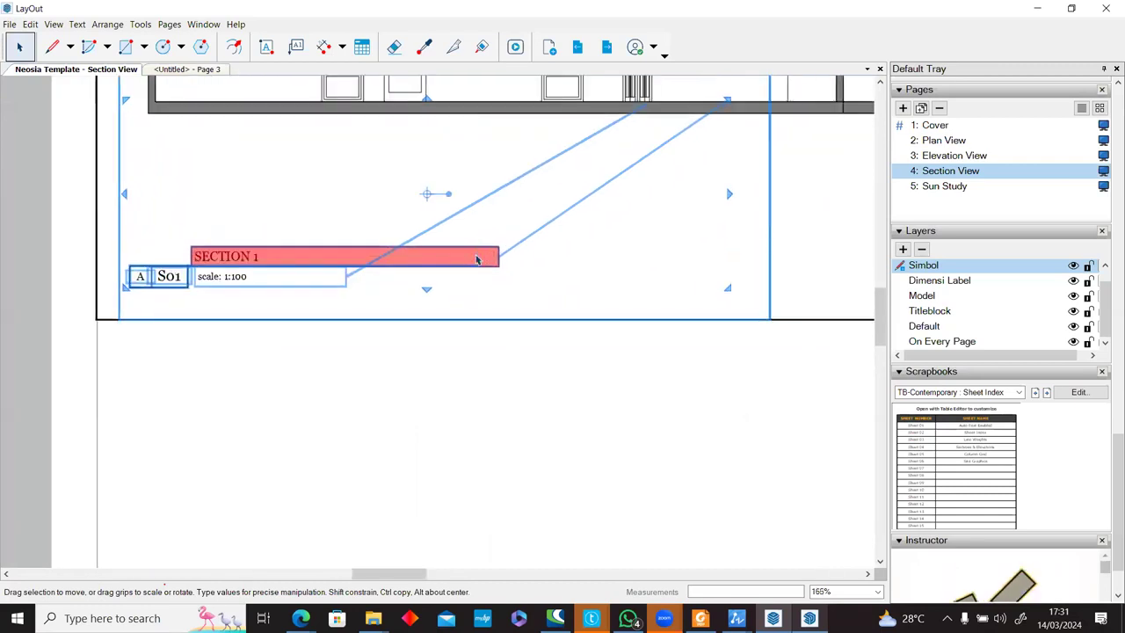
middle_drag(477, 256, 449, 366)
drag(703, 304, 761, 304)
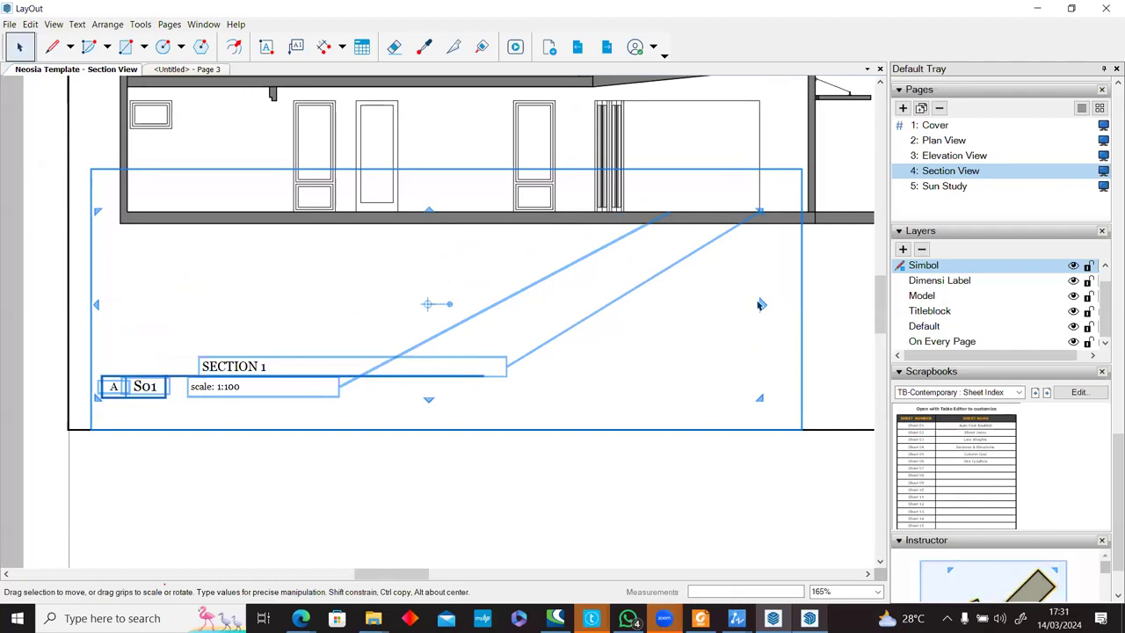
key(ctrl+z)
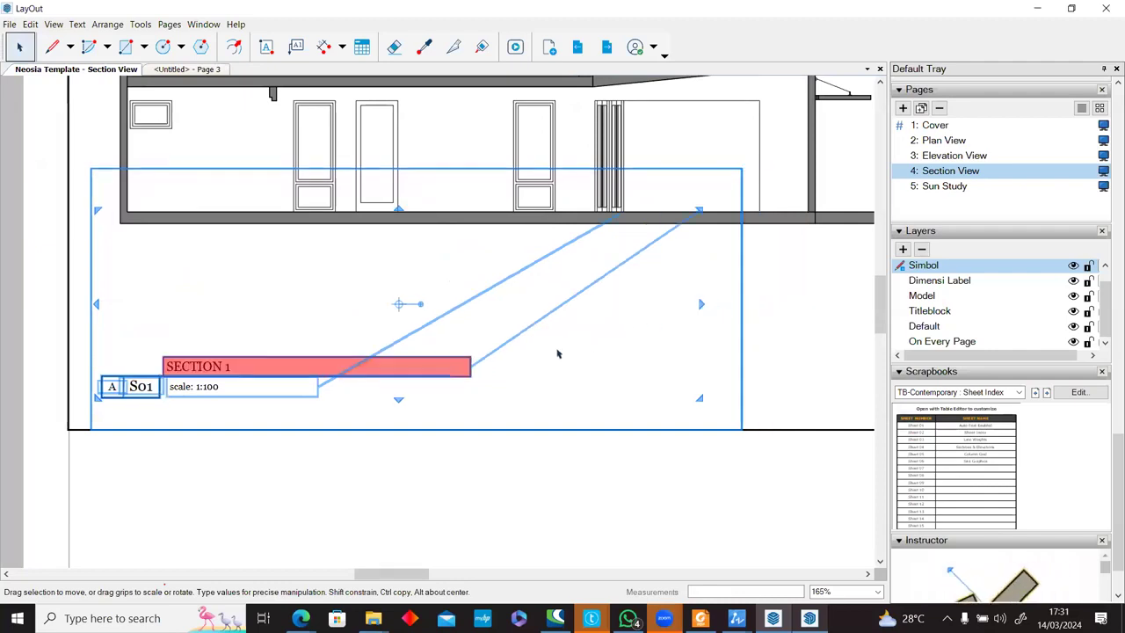
Inside the S01 label group, stretch only the SECTION 1 title text horizontally and leave the group.
double_click(446, 366)
click(447, 367)
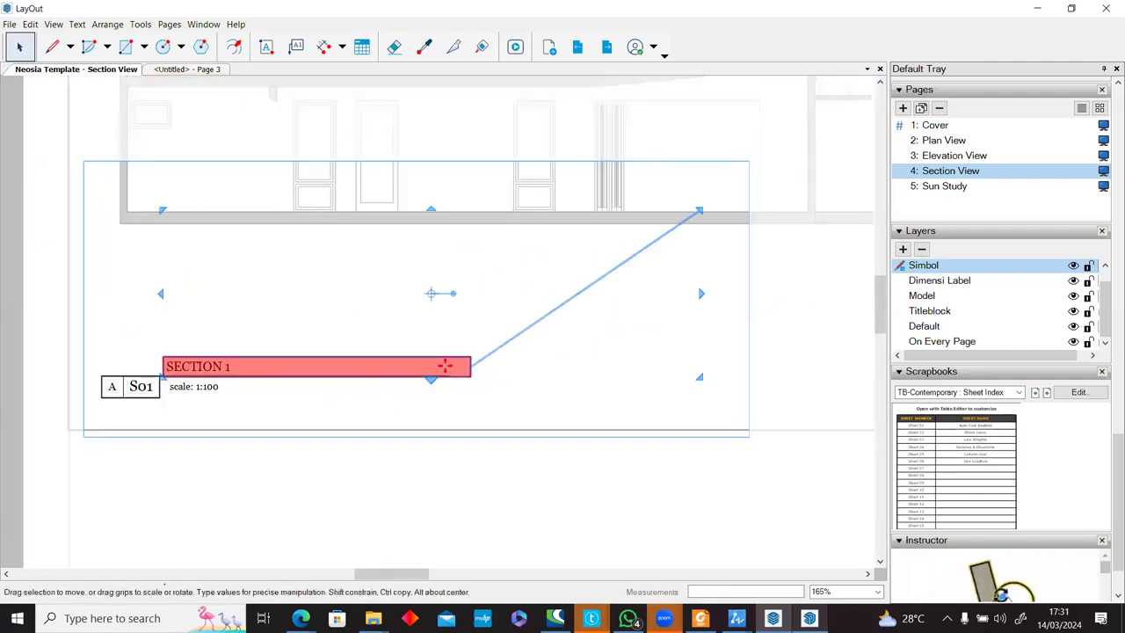
drag(701, 293, 743, 286)
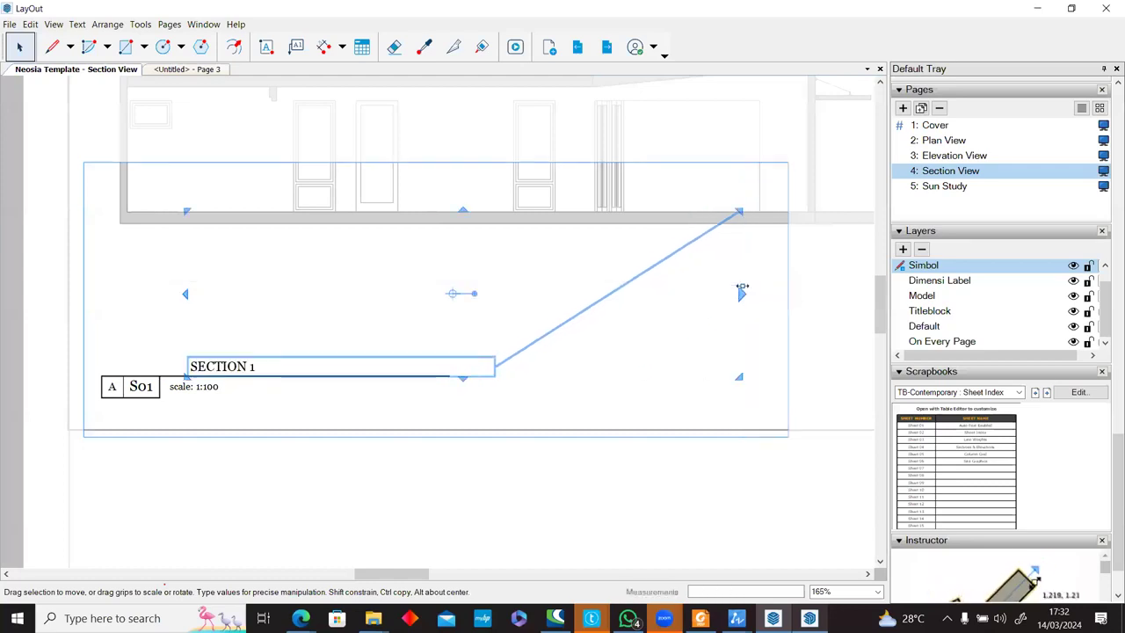
click(807, 315)
click(782, 318)
scroll(403, 348, down, 1)
scroll(403, 348, down, 5)
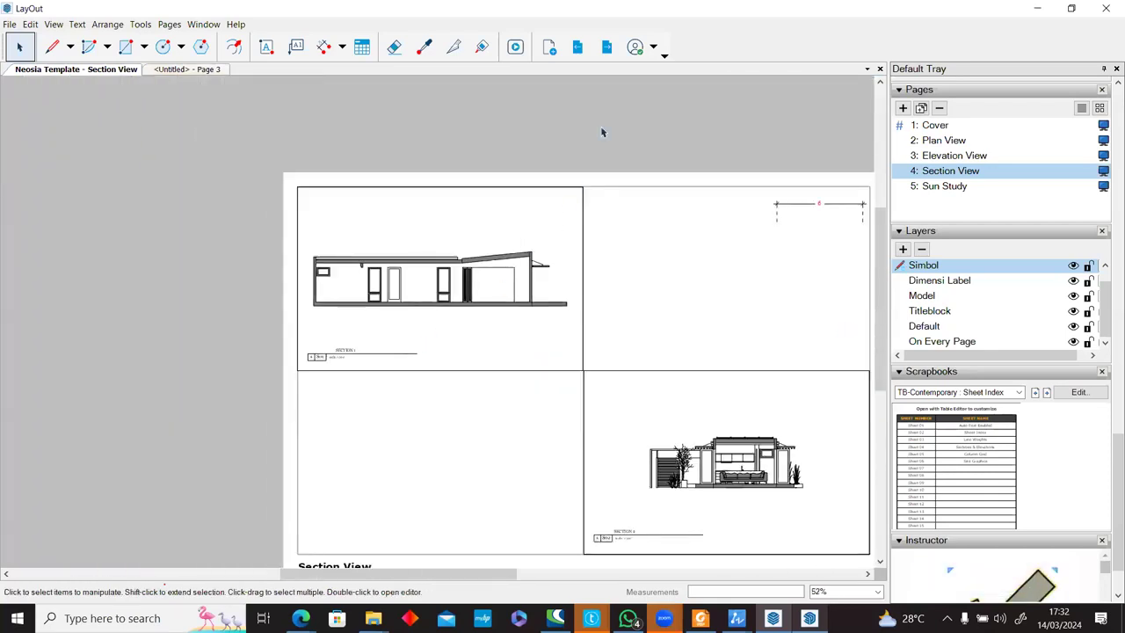
On the Plan View page, dimension horizontally above the plan from the building's upper-left corner to the slanted deck's corner, then on to the pool.
click(578, 48)
click(578, 47)
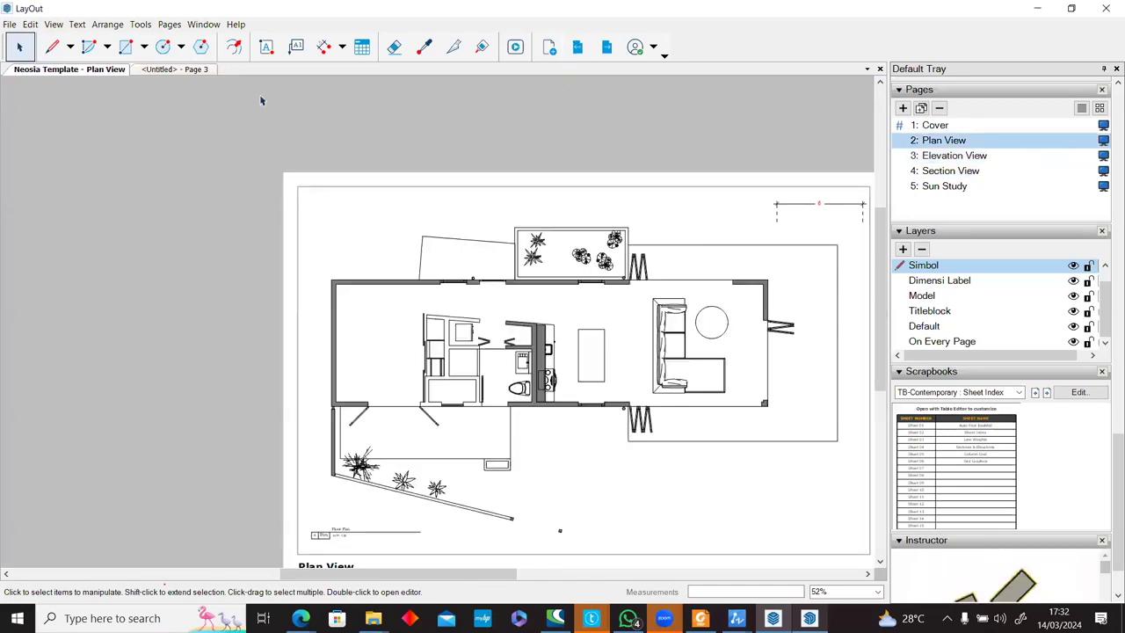
click(323, 47)
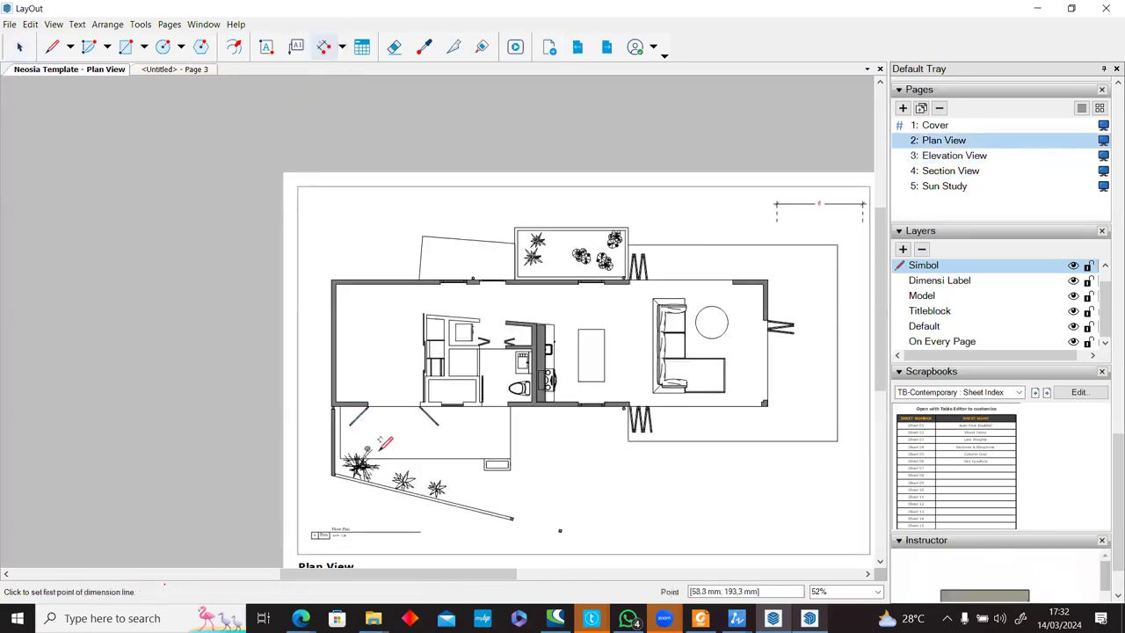
scroll(328, 259, up, 3)
click(335, 294)
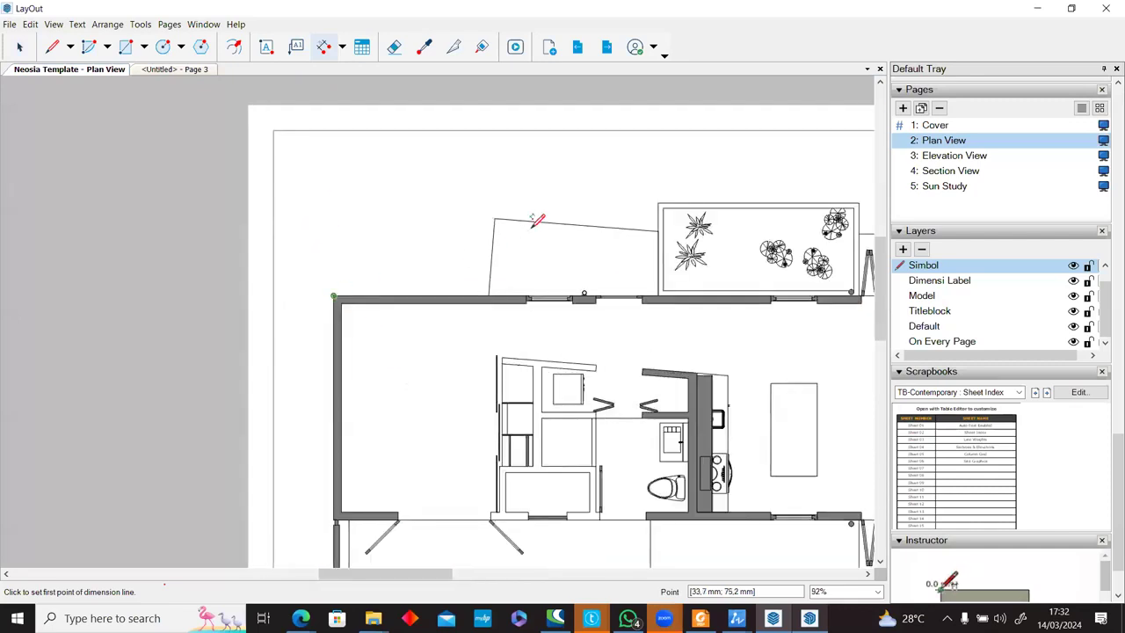
click(496, 218)
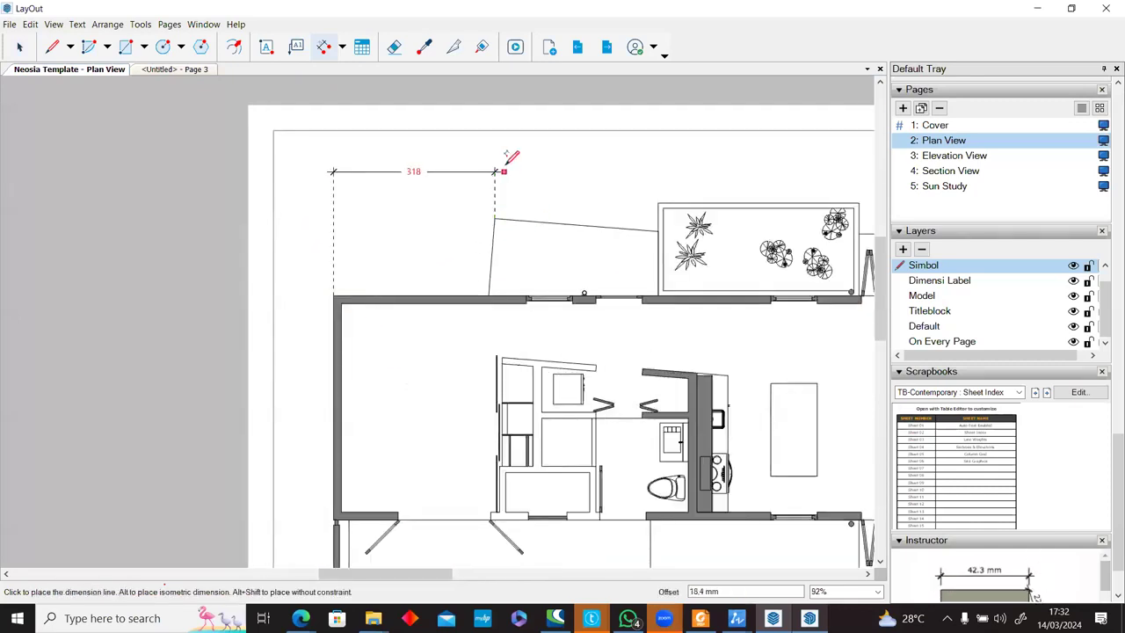
click(512, 151)
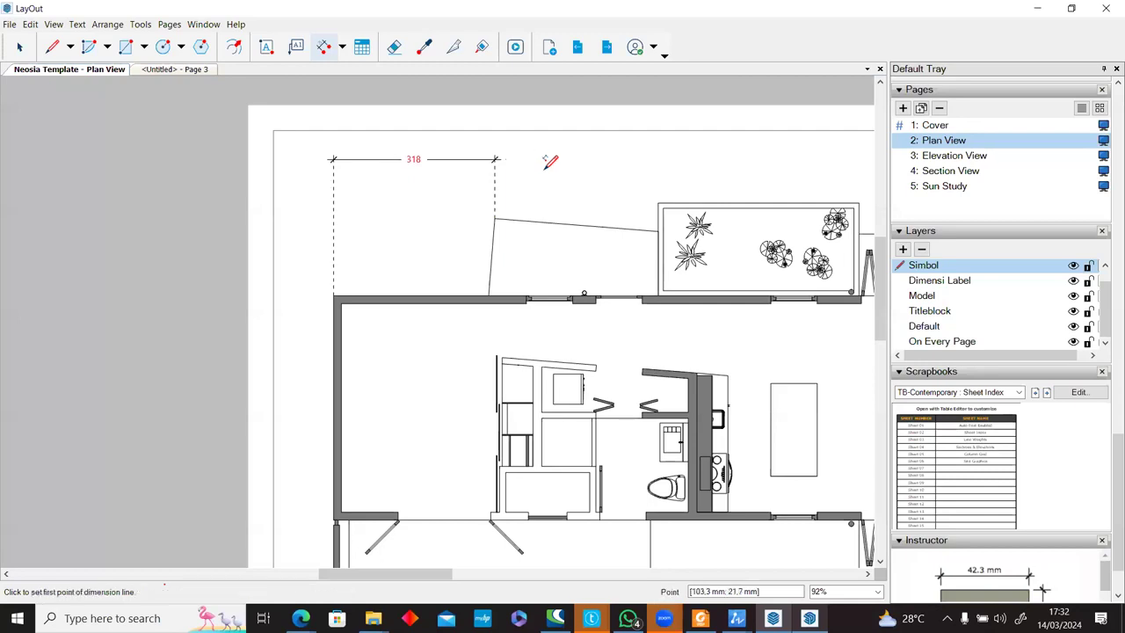
double_click(658, 231)
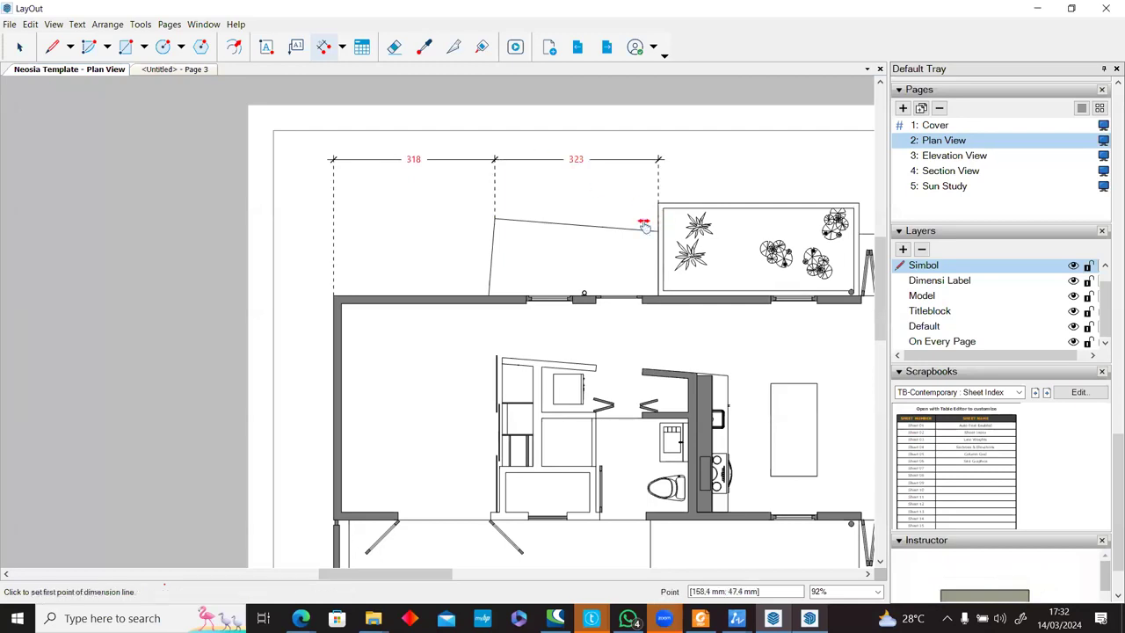
Continue the dimension chain above the plan across the pool's width and on to the right edge of the outer deck.
middle_drag(744, 217, 415, 253)
double_click(531, 237)
middle_drag(565, 234, 484, 220)
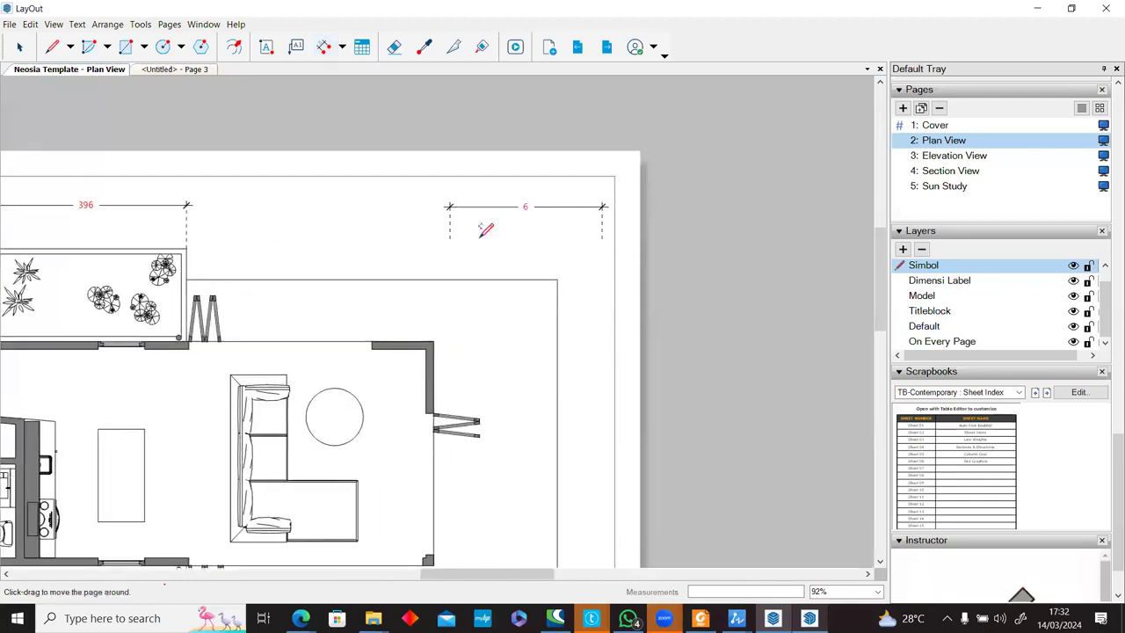
double_click(557, 279)
Delete the leftover sample dimension reading 6 near the upper-right corner of the plan page.
click(19, 47)
click(589, 209)
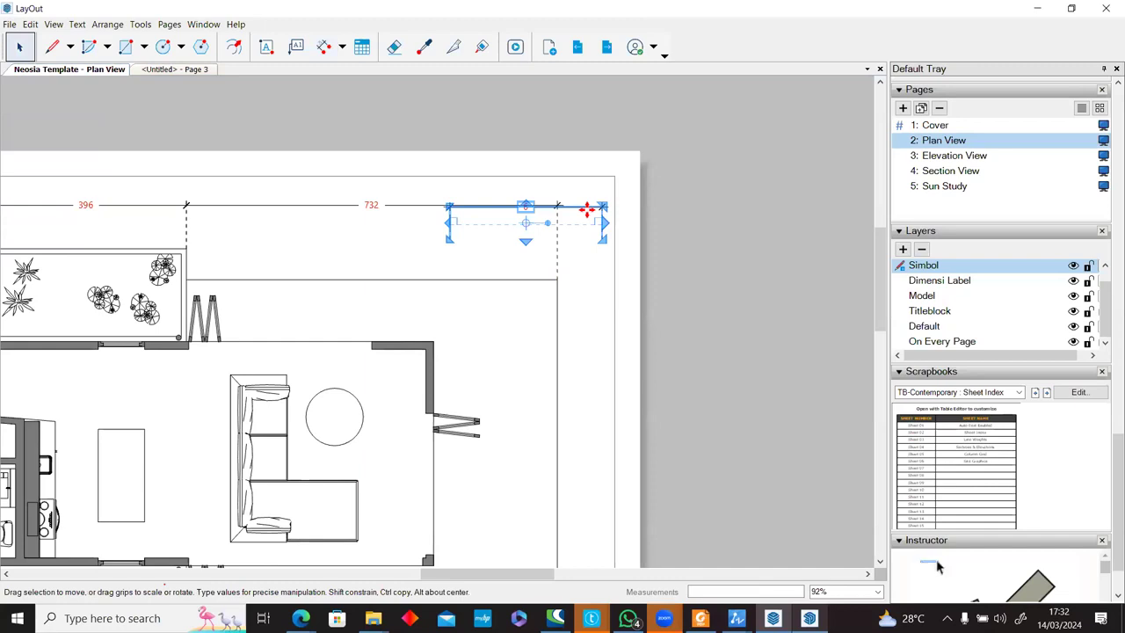
key(Escape)
scroll(588, 214, down, 3)
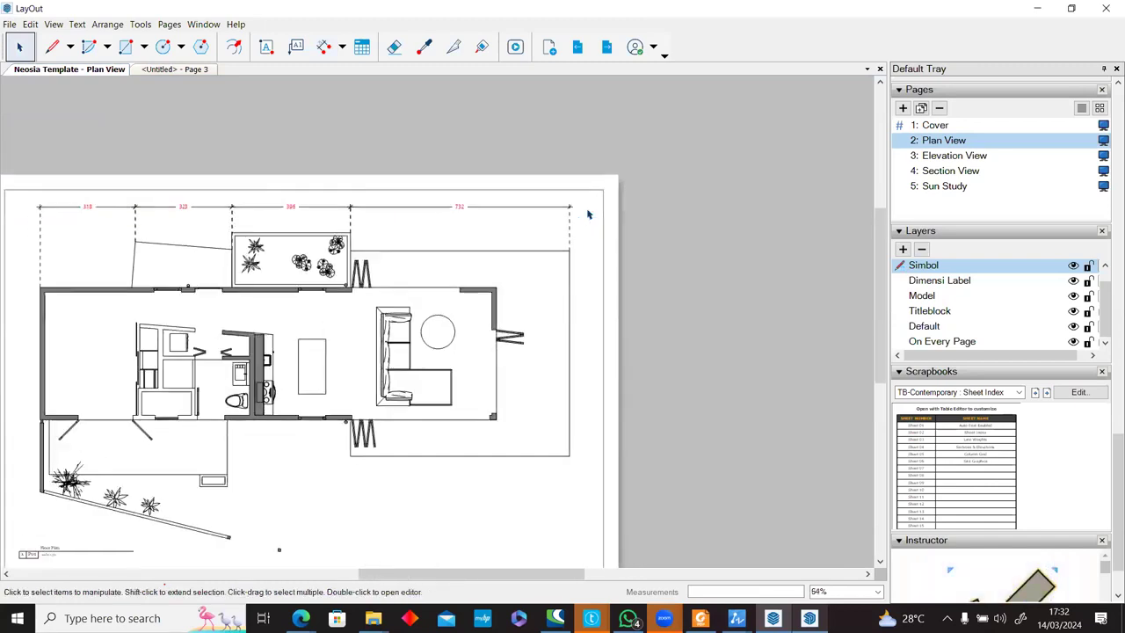
scroll(588, 214, down, 3)
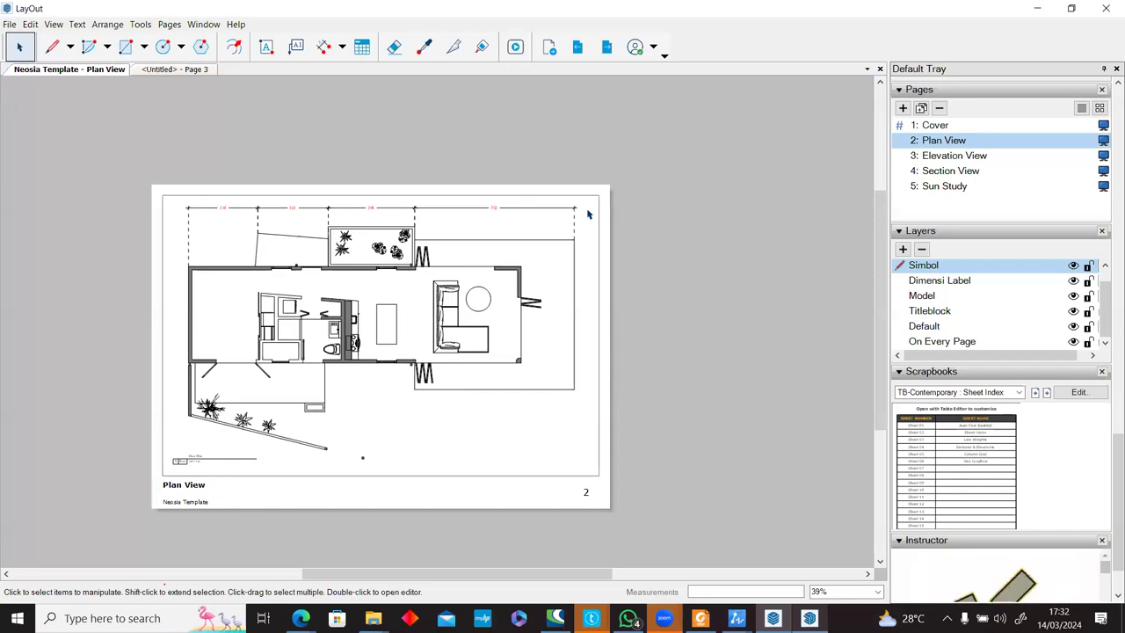
Review the Cover and Sun Study pages, examining the labels and the dashed guide lines crossing the four sun study viewports.
click(581, 51)
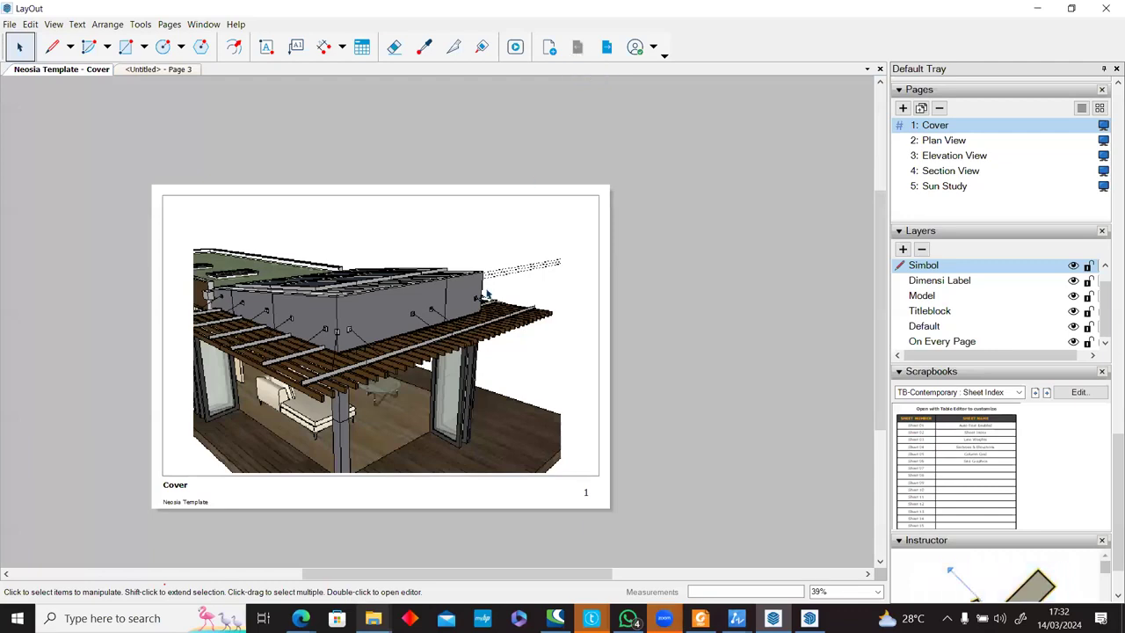
click(607, 46)
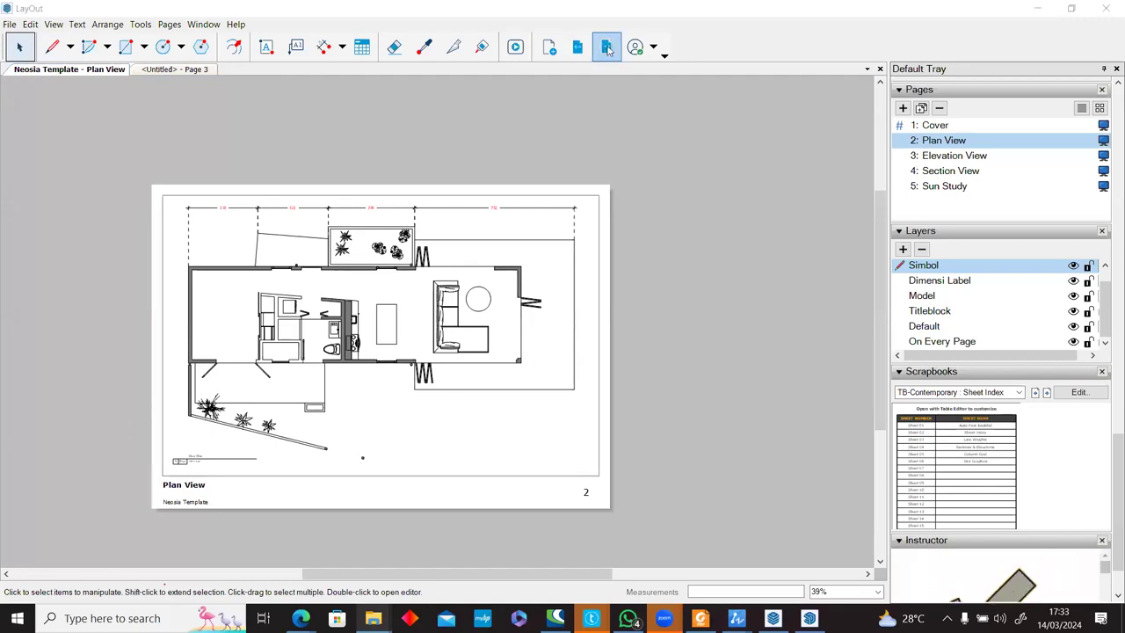
click(607, 47)
click(606, 47)
click(606, 47)
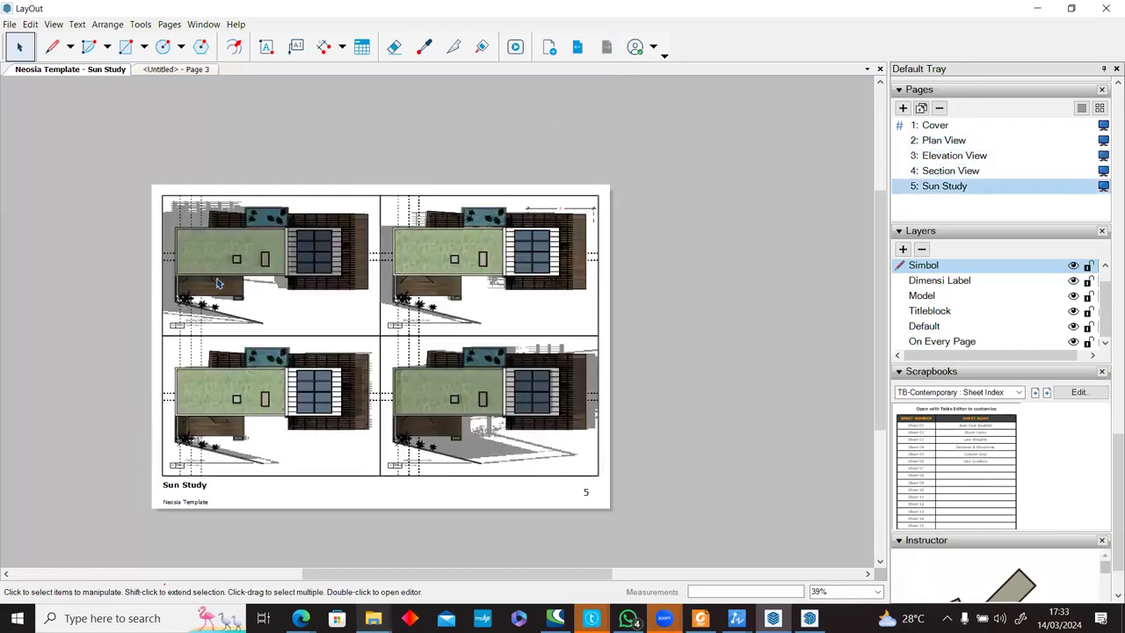
scroll(218, 283, up, 6)
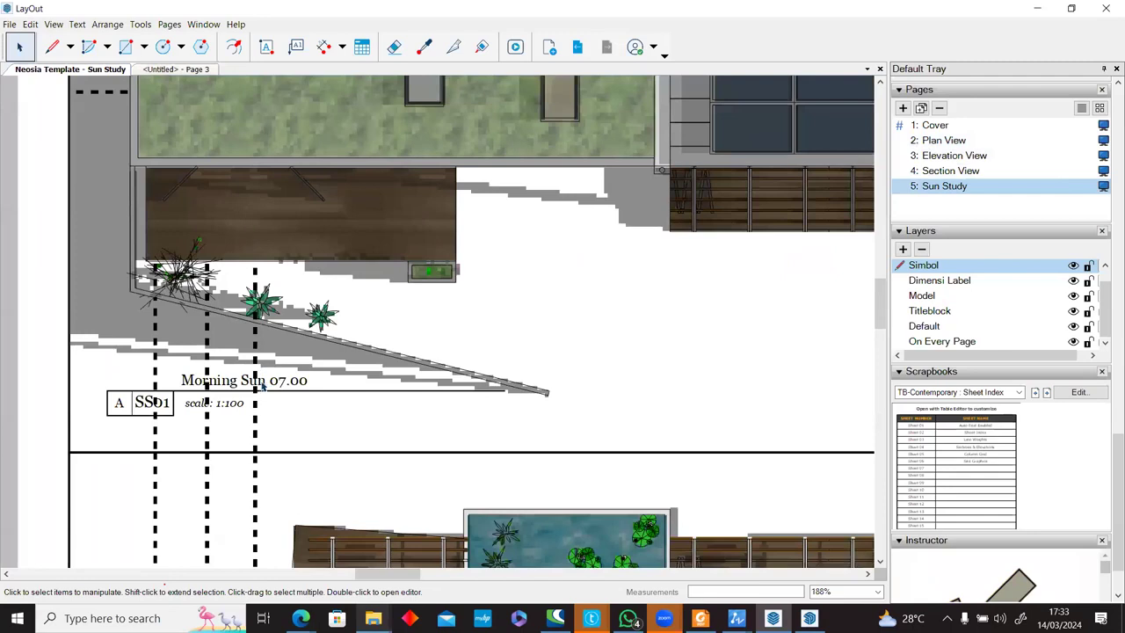
scroll(243, 374, down, 4)
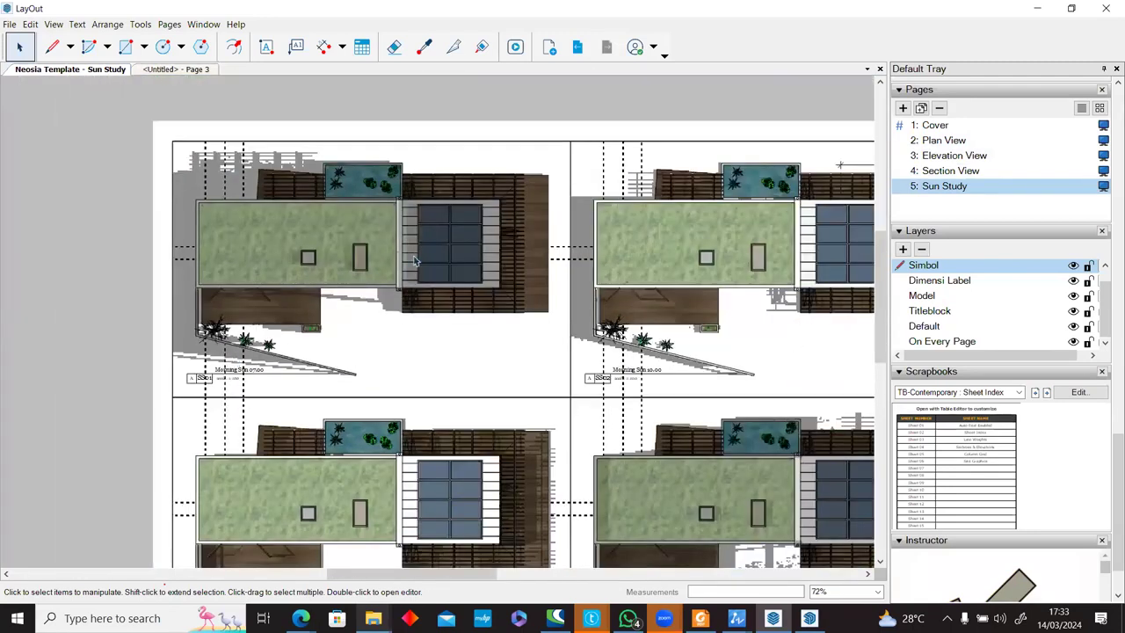
middle_drag(424, 256, 199, 196)
middle_drag(472, 385, 613, 262)
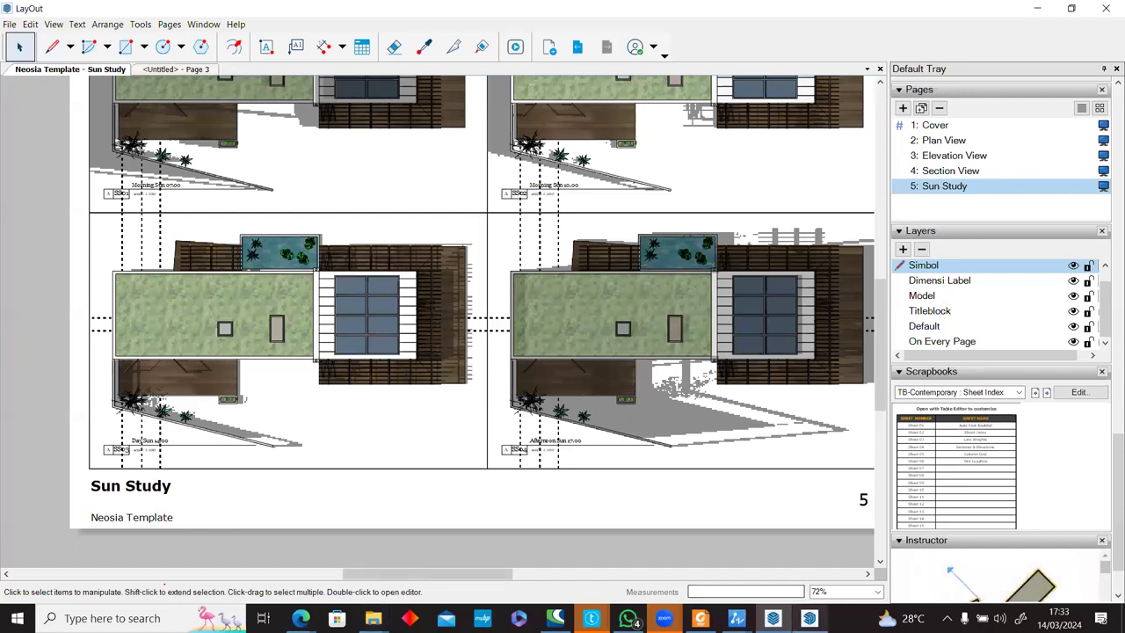
Switch to SketchUp, show the SHADOW07 scene and inspect the guide lines by isolating the exterior wall group.
click(809, 618)
click(571, 86)
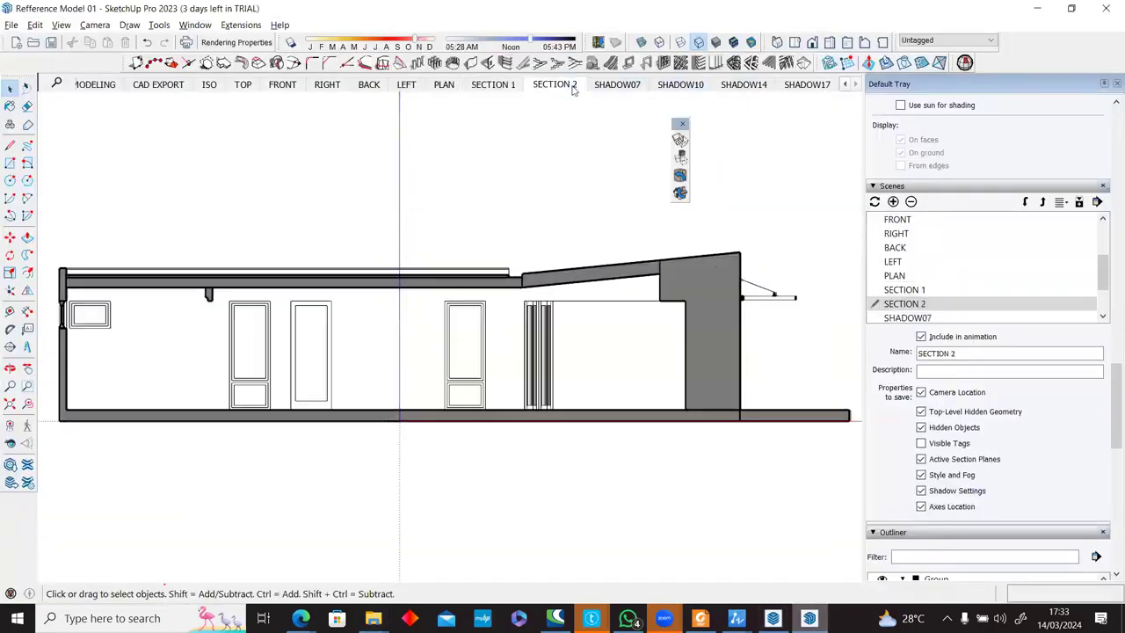
click(607, 86)
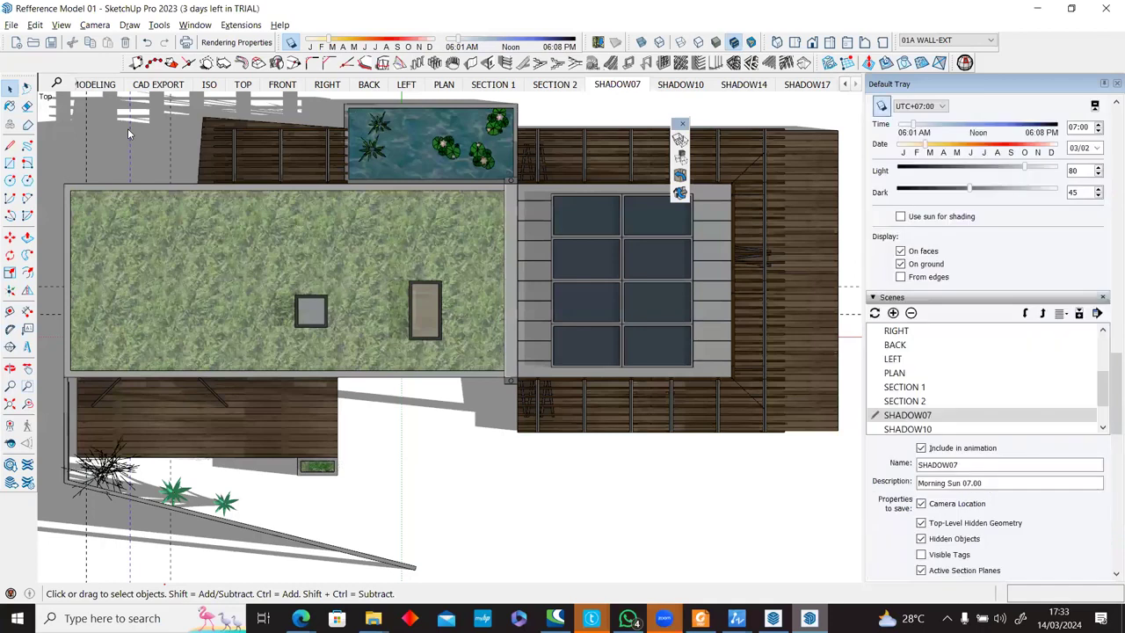
double_click(128, 129)
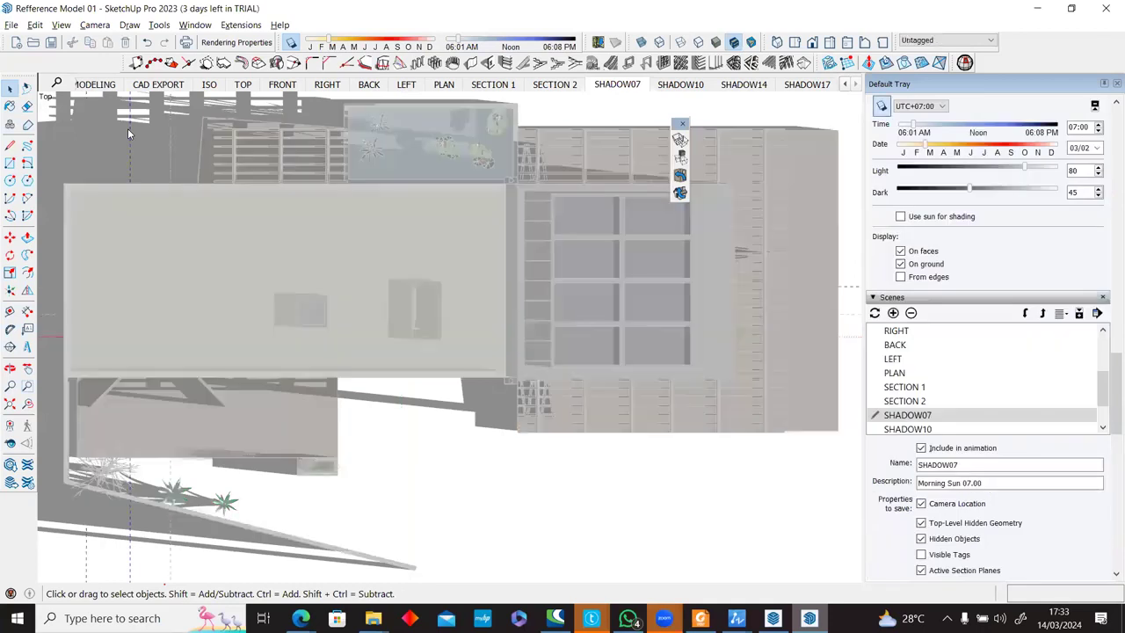
key(i)
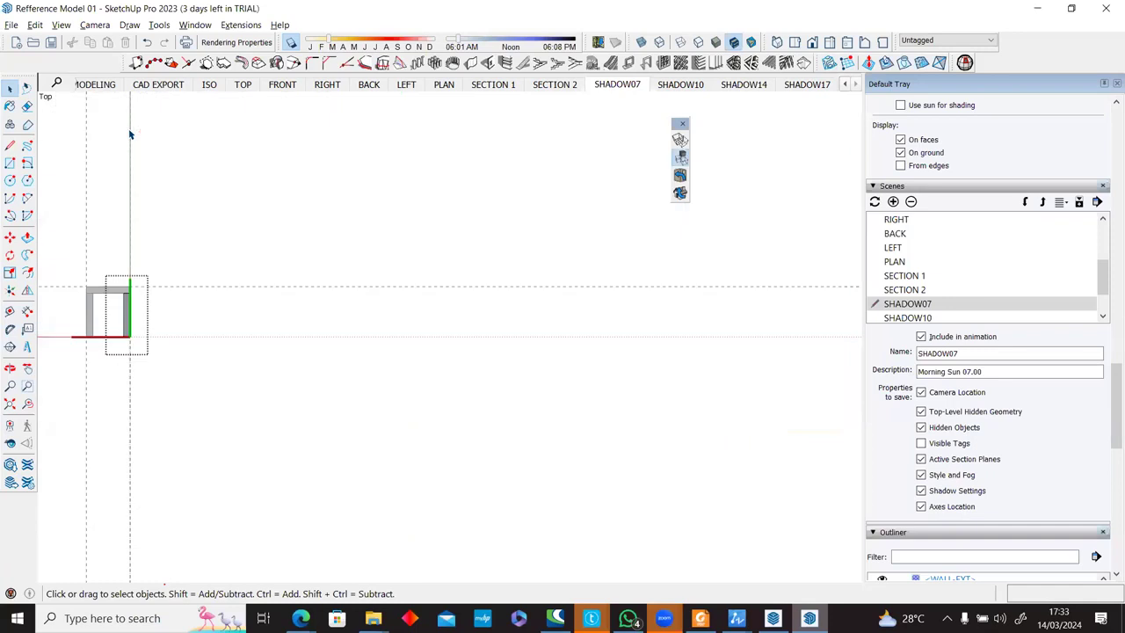
key(Escape)
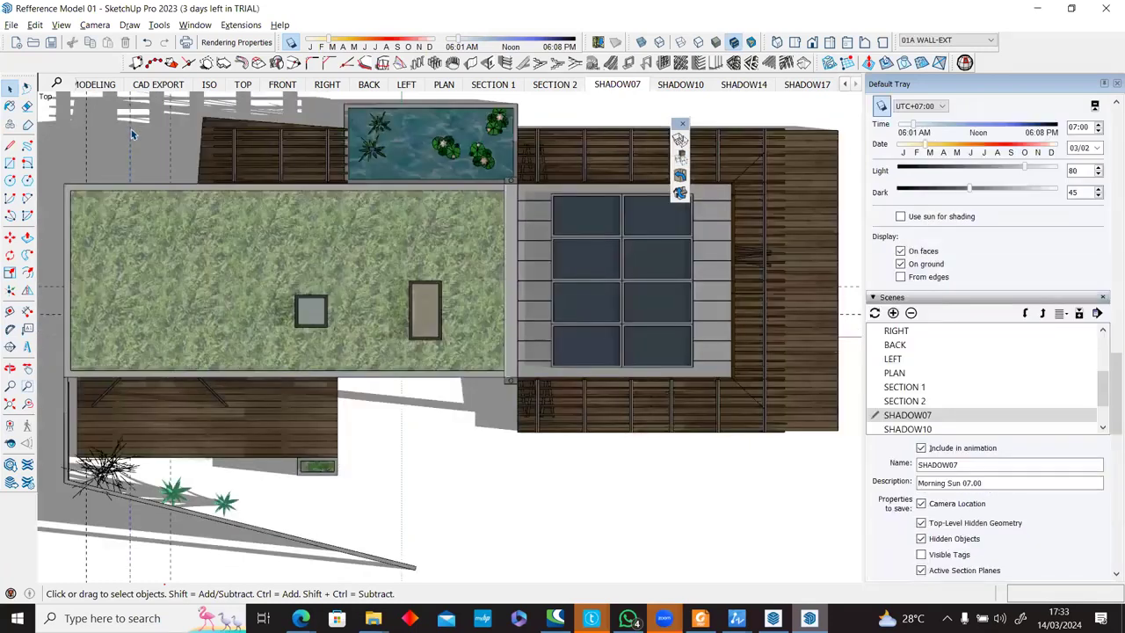
Remove the vertical and horizontal guide lines crossing the model in the SHADOW07 view and turn off the shadows.
scroll(131, 129, down, 2)
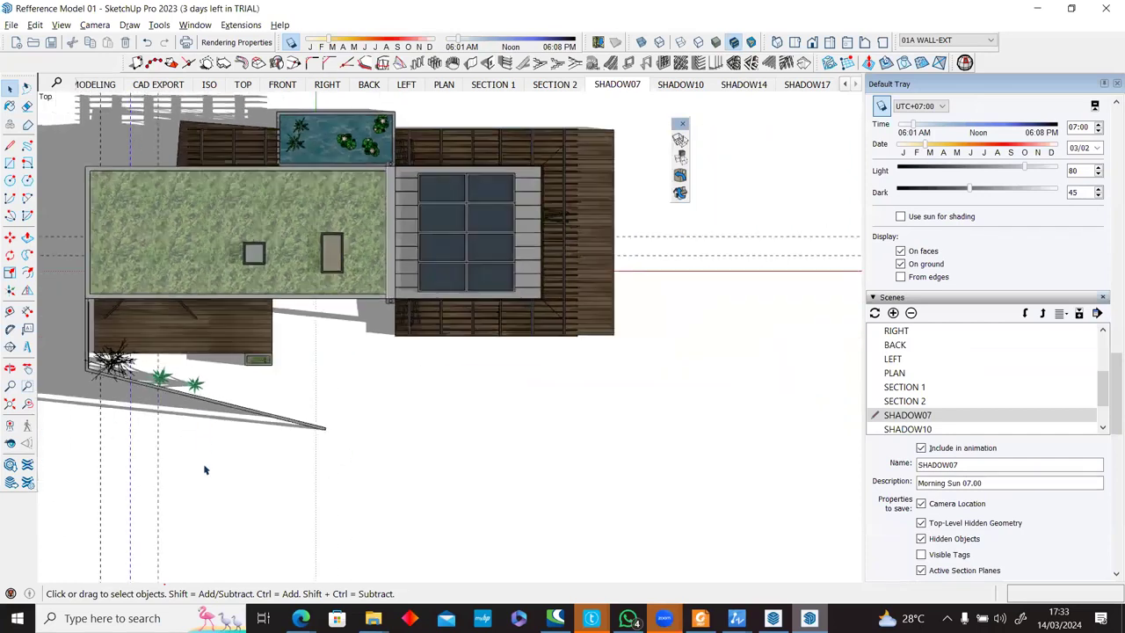
click(69, 540)
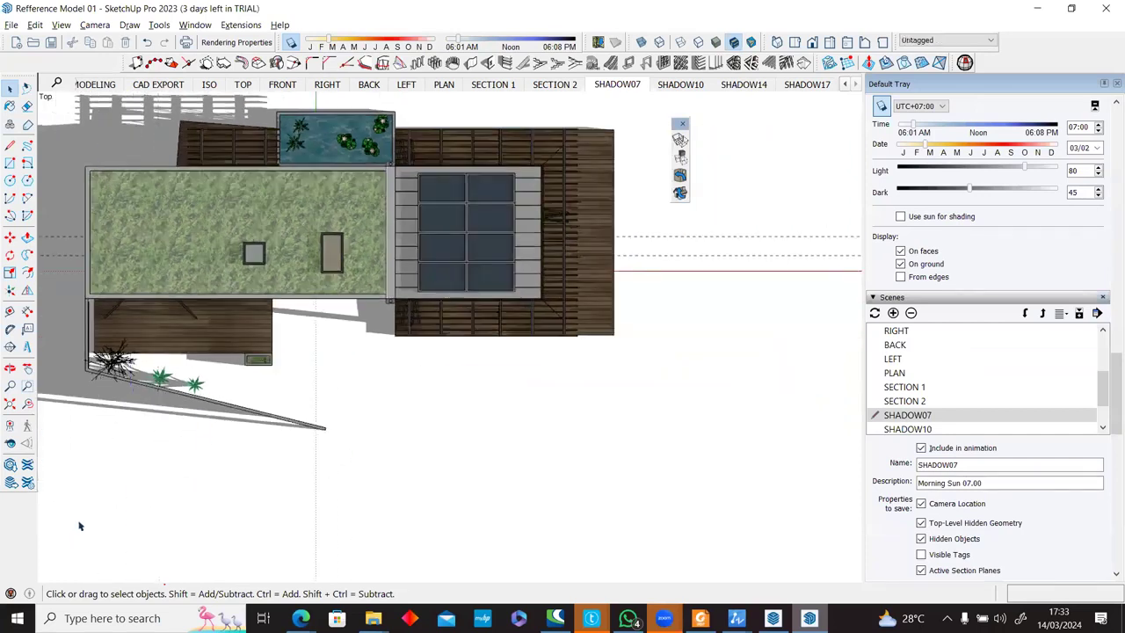
shift+middle_drag(327, 403, 448, 419)
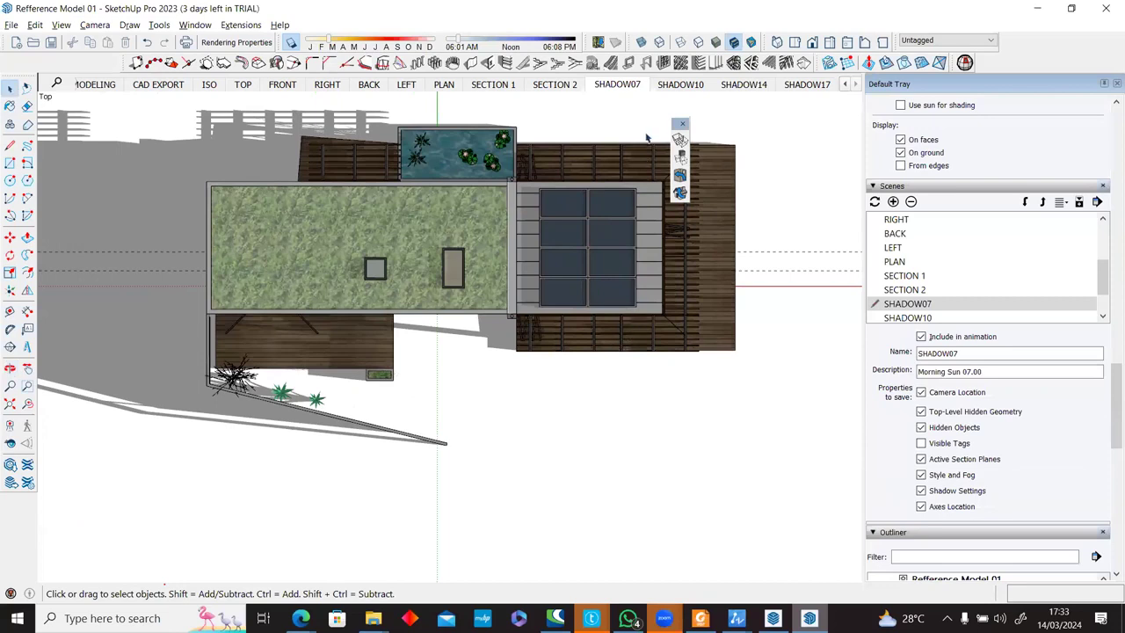
click(292, 43)
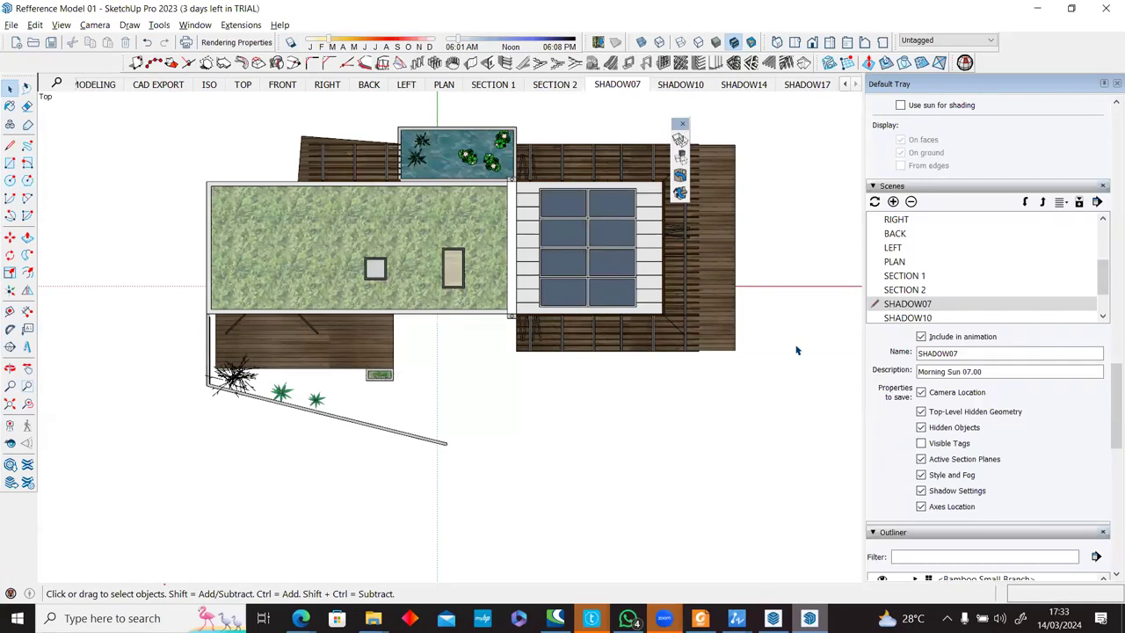
scroll(584, 155, up, 2)
scroll(585, 155, down, 1)
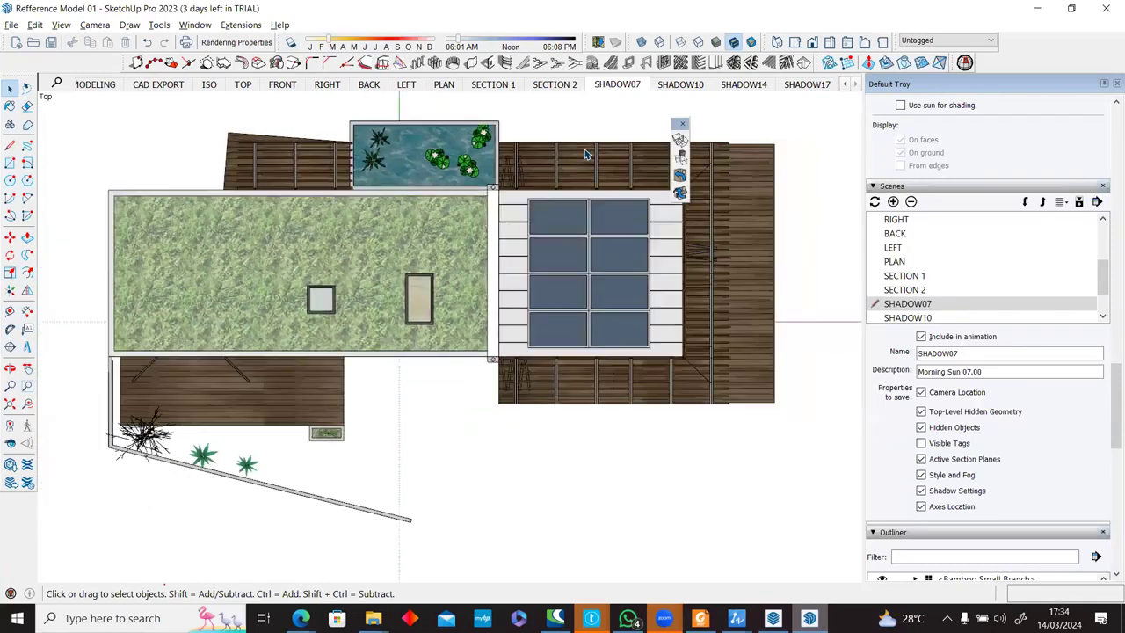
Save the SketchUp model, switch back to LayOut and update the model reference from a sun study viewport.
click(11, 26)
click(10, 25)
key(alt+Tab)
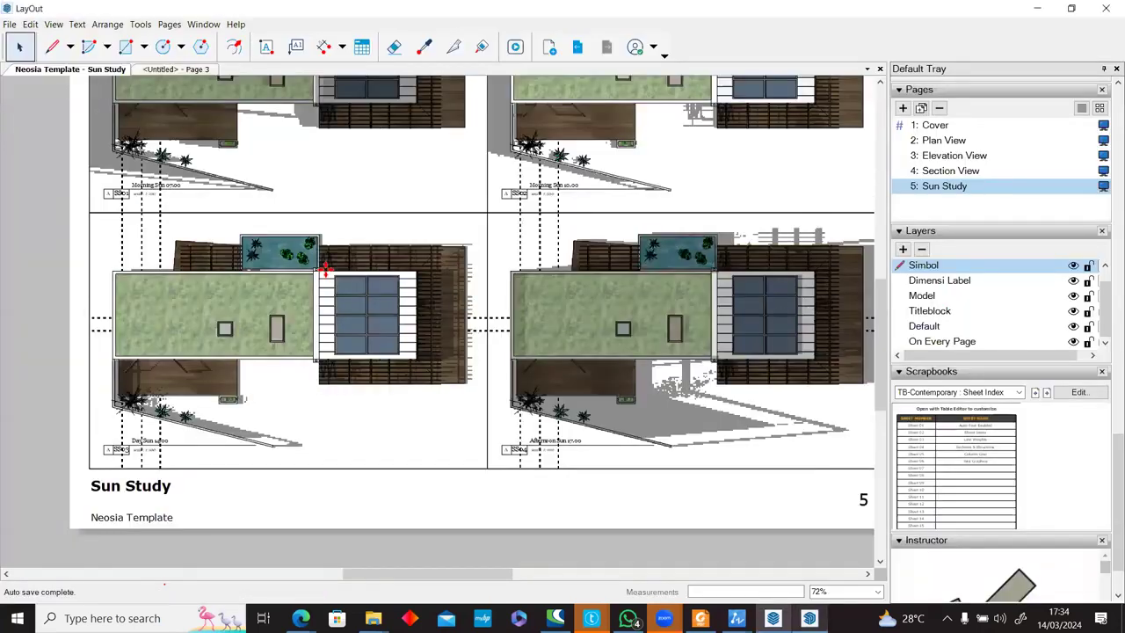
right_click(325, 268)
key(Escape)
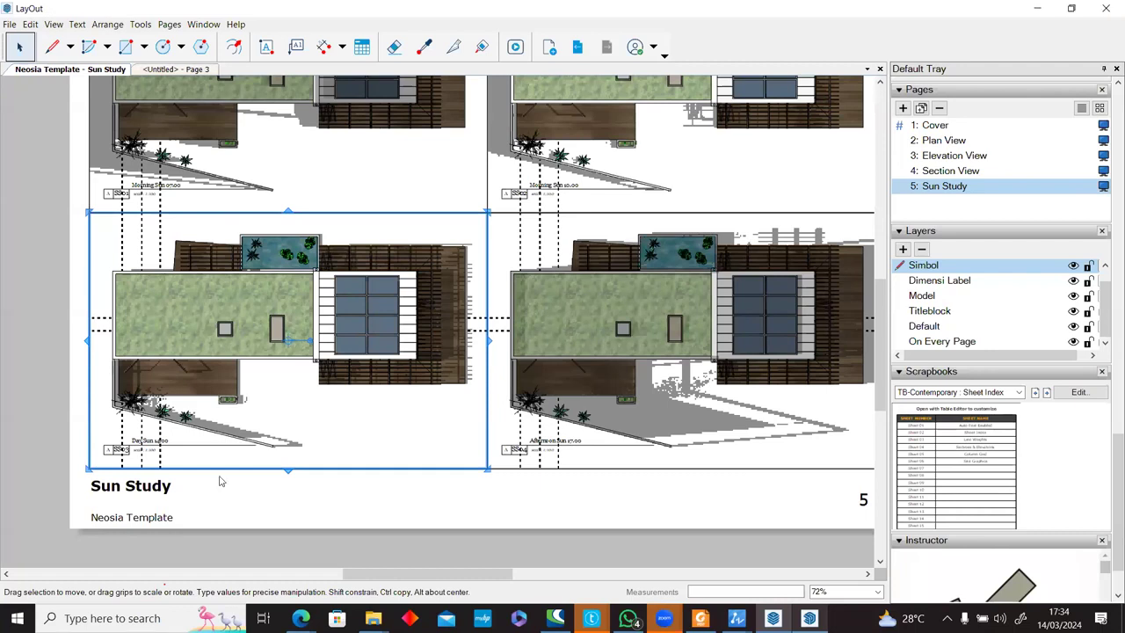
Switch to the Edge browser and check the LayOut lessons in the BIM & Digital Twins Course Outline spreadsheet.
mouse_move(373, 618)
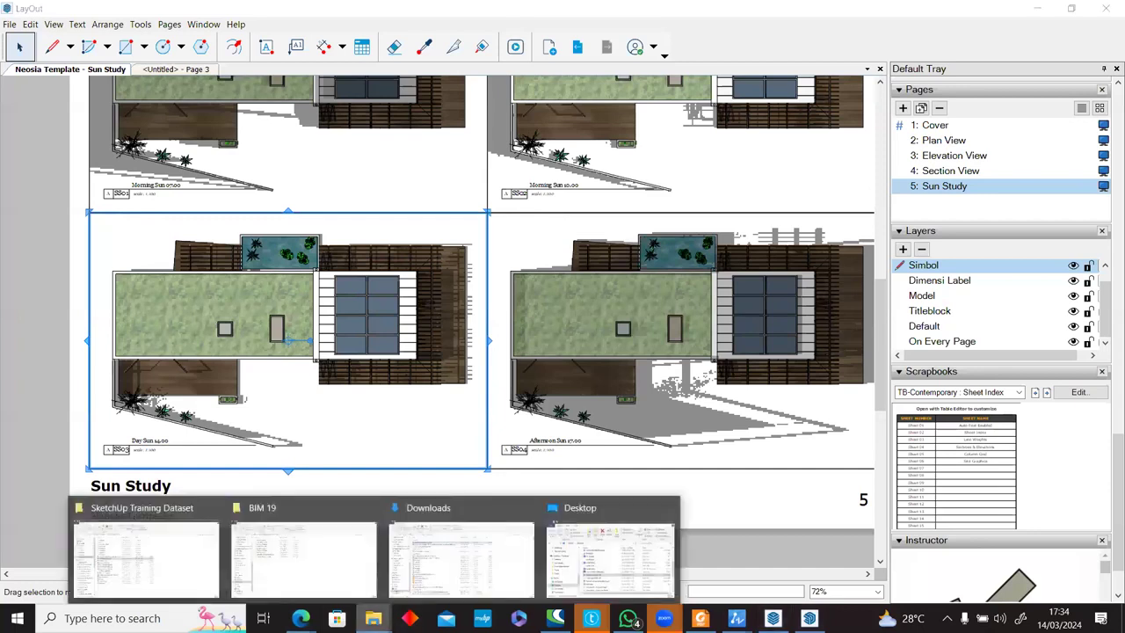
mouse_move(301, 618)
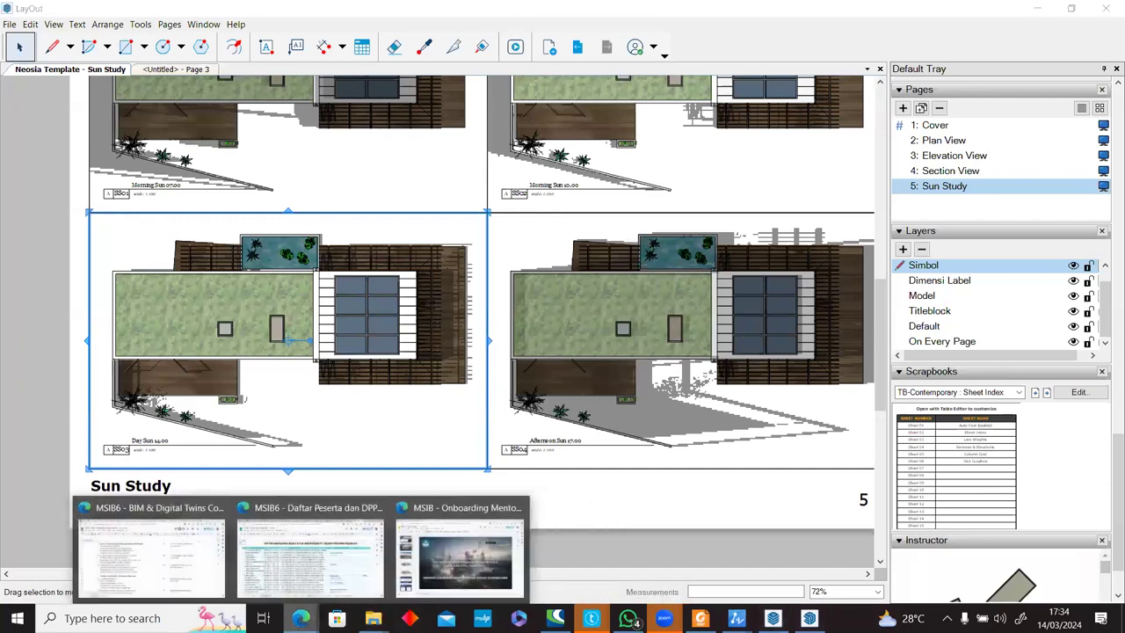
click(131, 547)
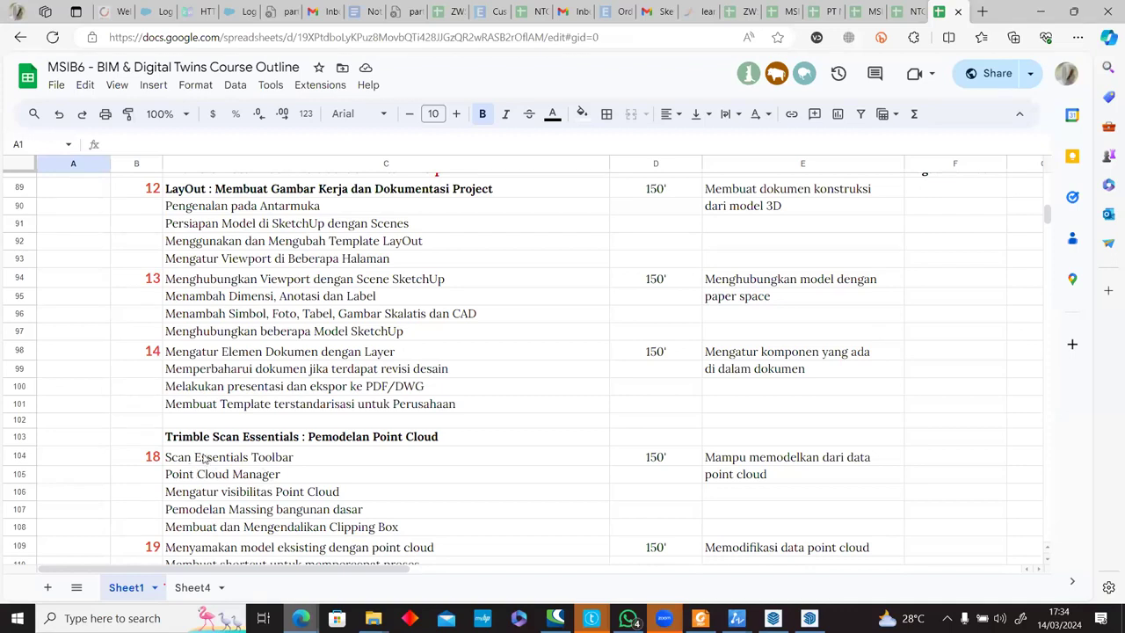
In File Explorer, look through the Extensions folder inside SketchUp Training Dataset, and return to the course outline spreadsheet.
mouse_move(373, 618)
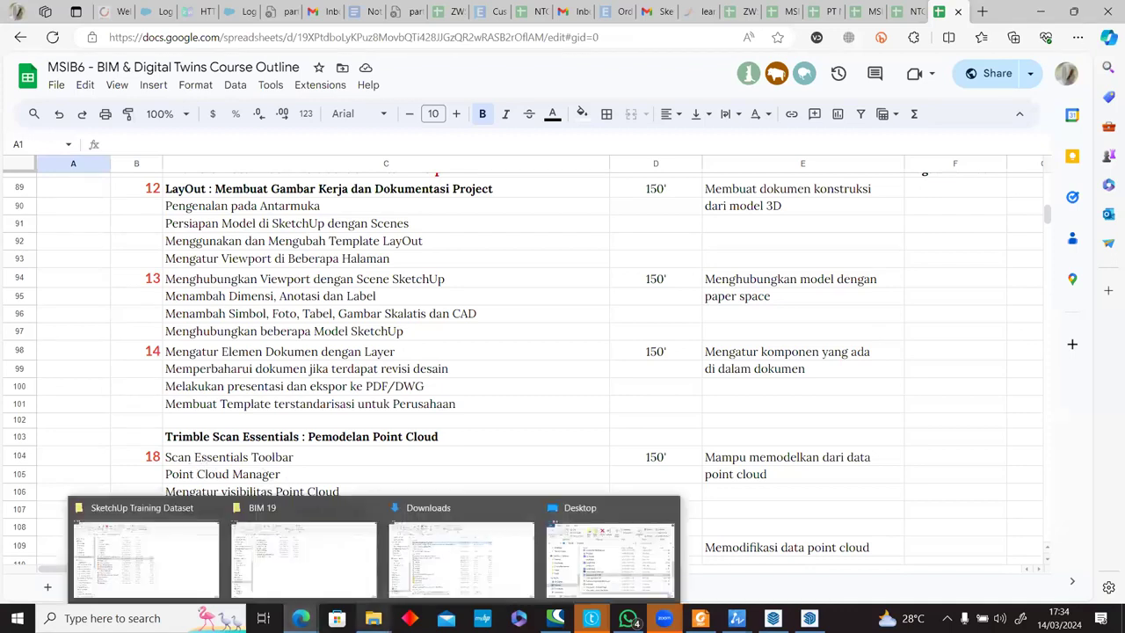
click(161, 559)
click(231, 209)
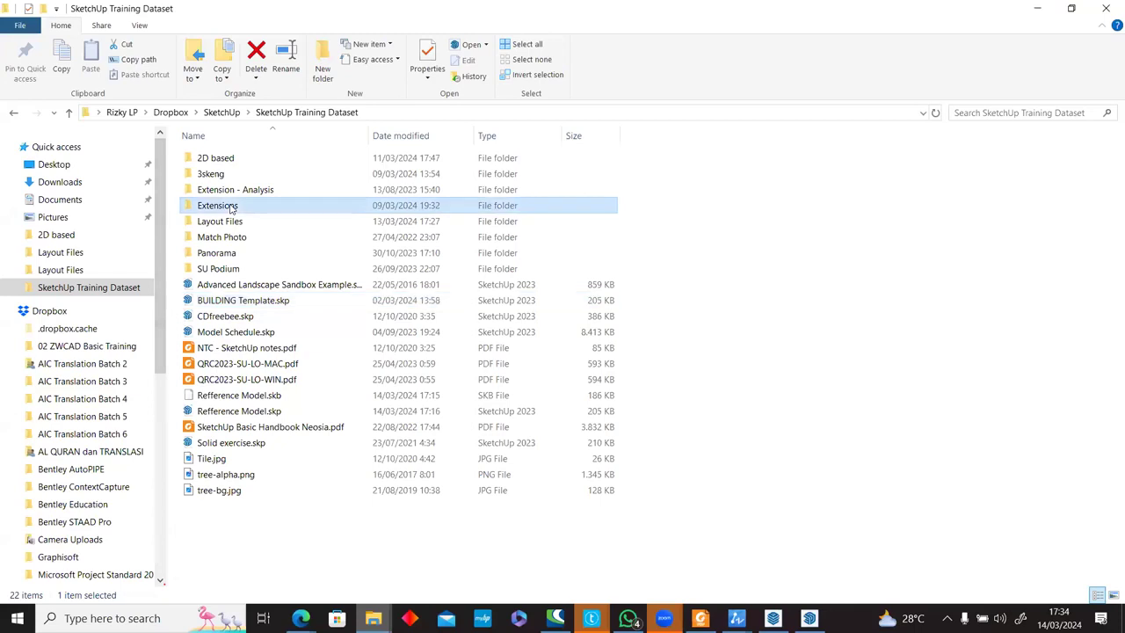
double_click(231, 207)
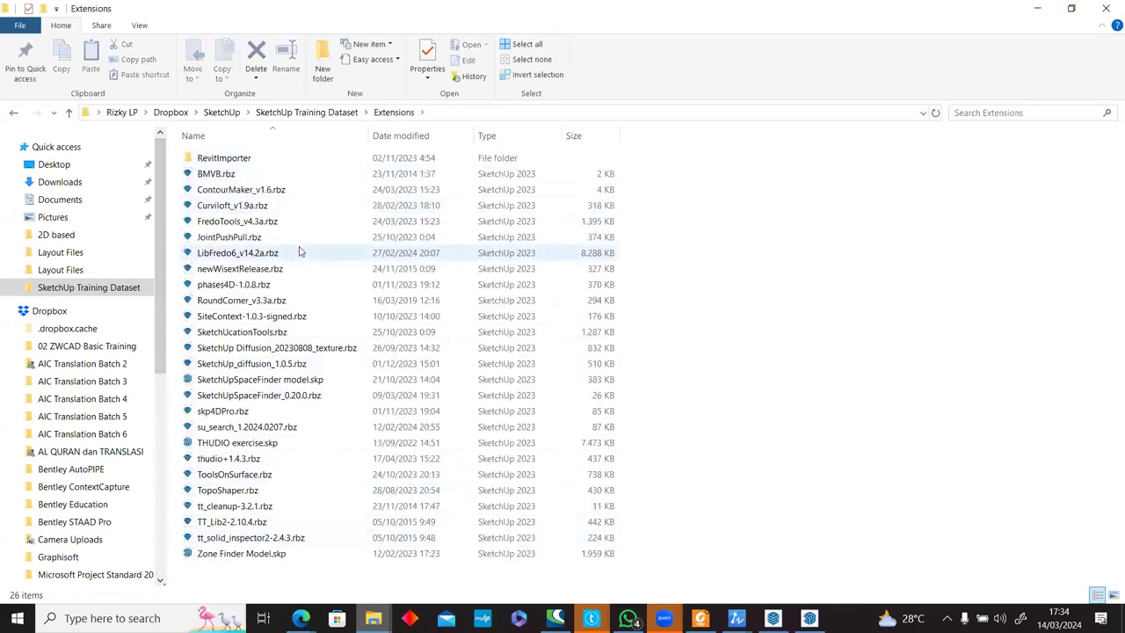
click(1038, 10)
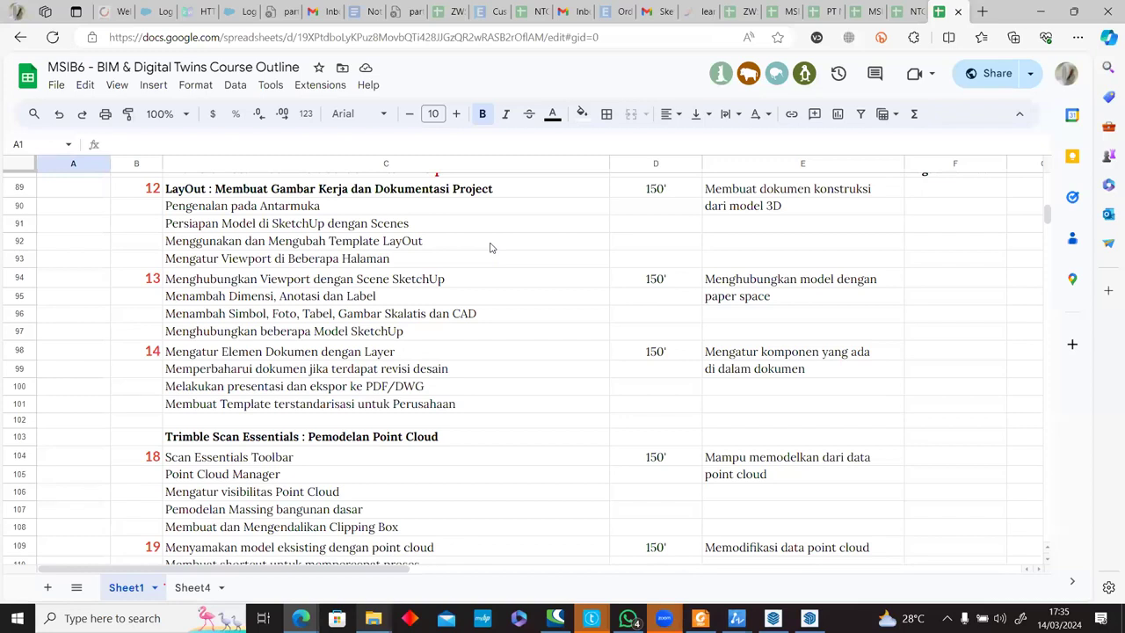
Switch from the browser to the SketchUp model, return to LayOut and examine the viewports on the Sun Study page.
click(809, 618)
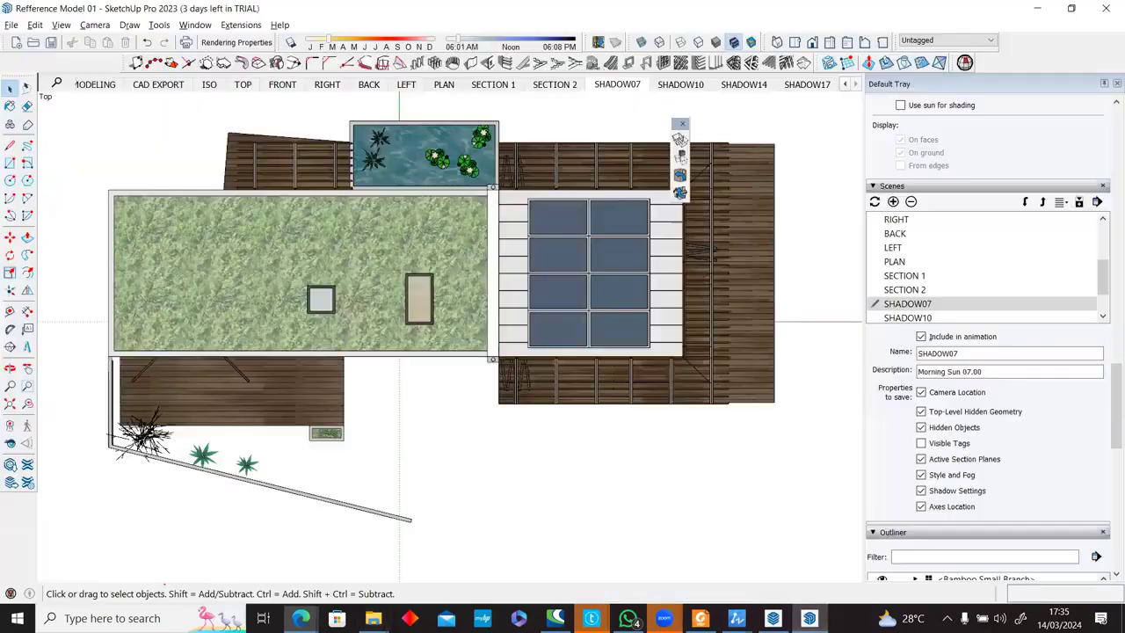
mouse_move(773, 618)
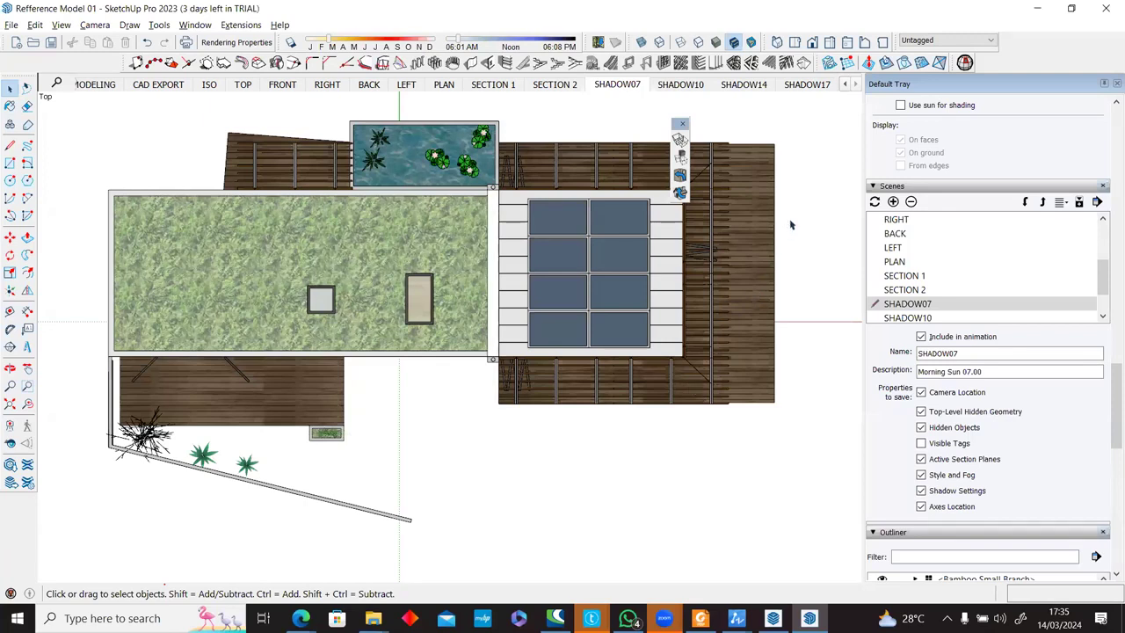
scroll(374, 191, up, 1)
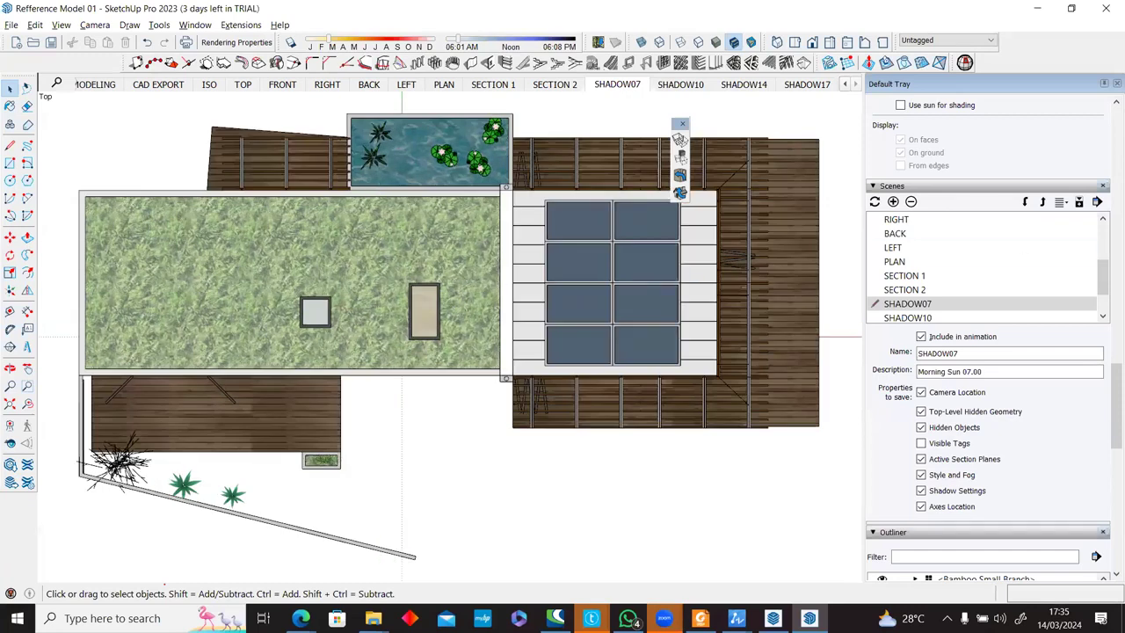
click(774, 618)
scroll(666, 459, down, 3)
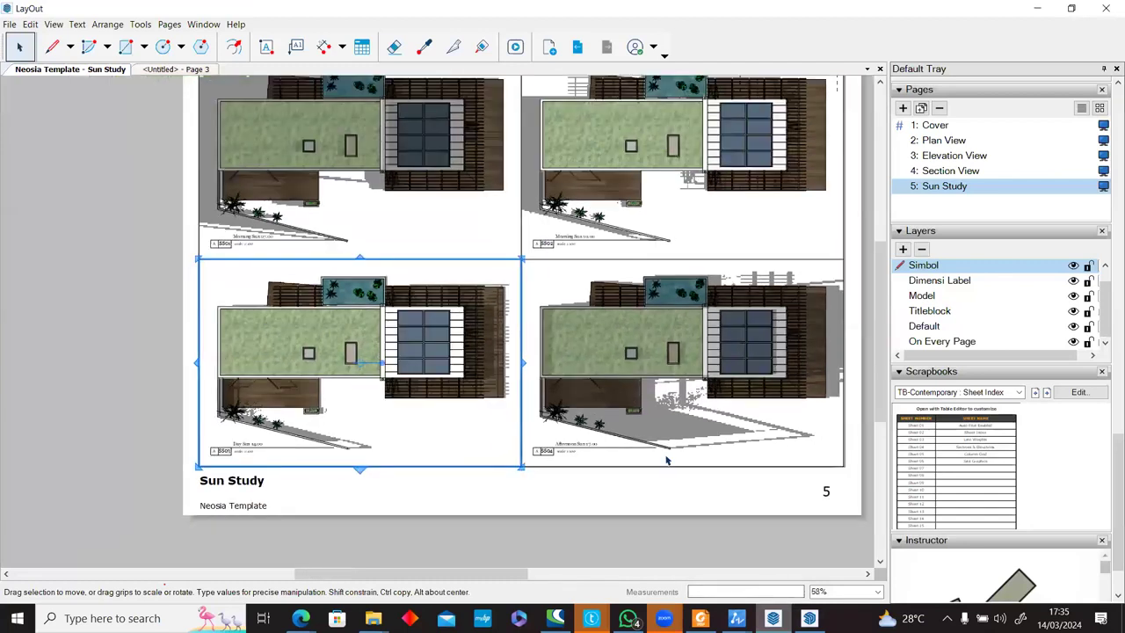
scroll(626, 281, up, 3)
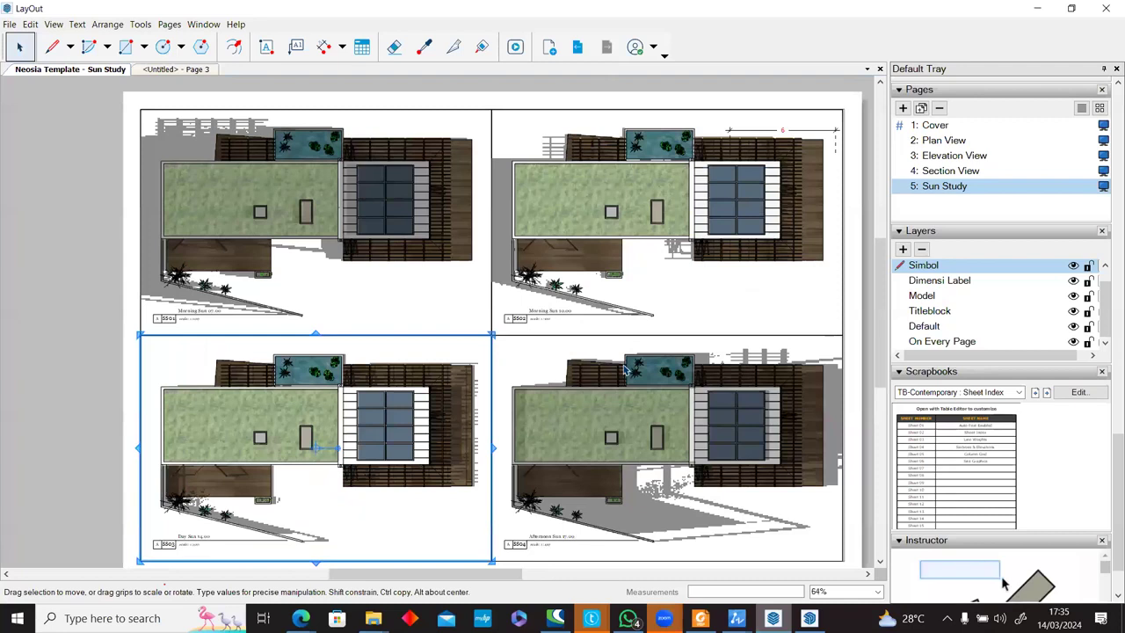
middle_drag(620, 367, 582, 338)
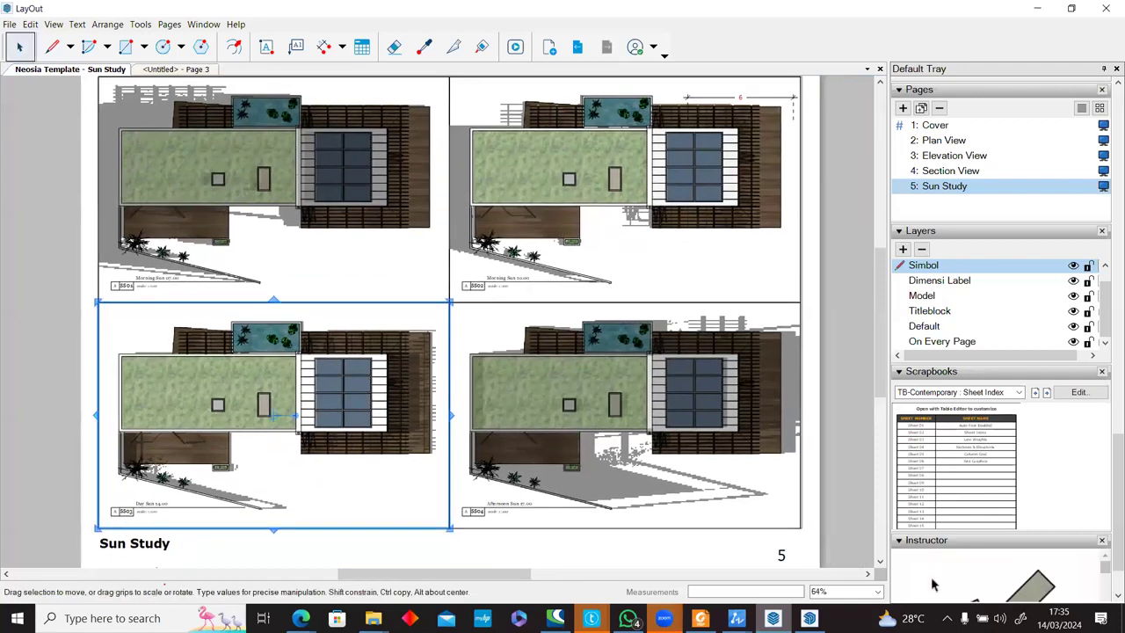